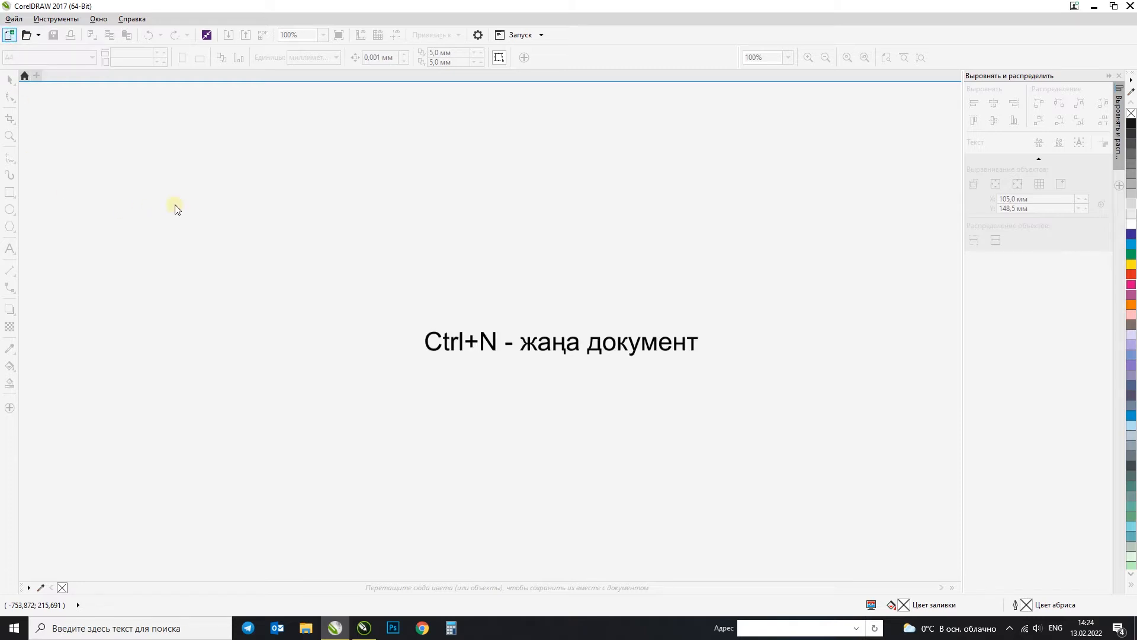
Step: Create a new document and try landscape orientation before returning the A3 page to portrait
{"action": "key", "text": "ctrl+n"}
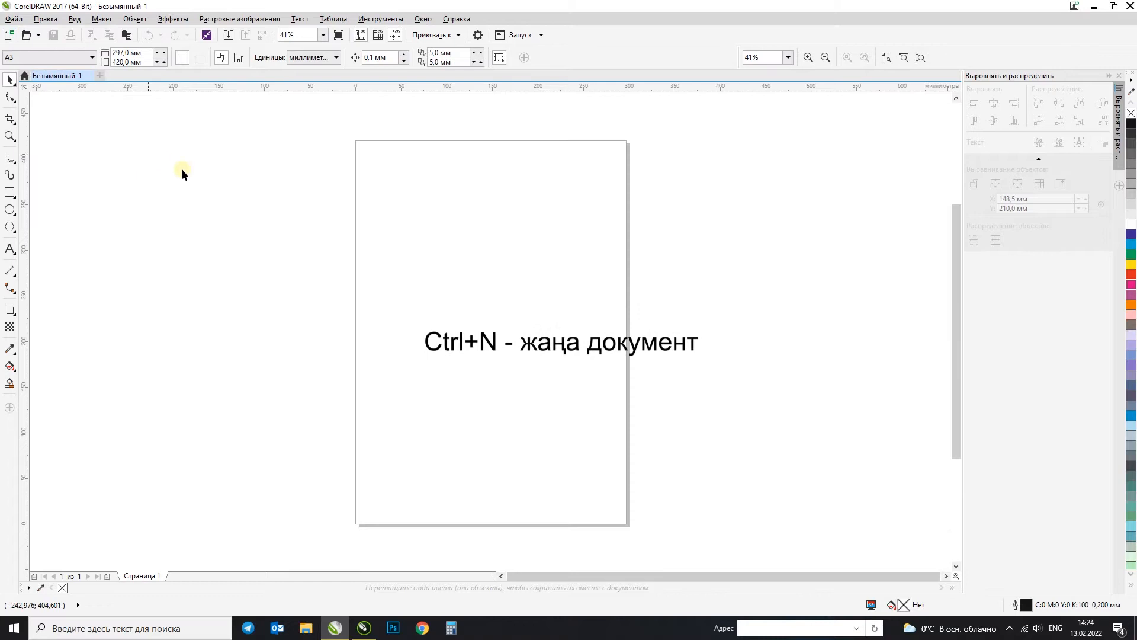
{"action": "left_click", "coordinate": [200, 60]}
{"action": "left_click", "coordinate": [182, 59]}
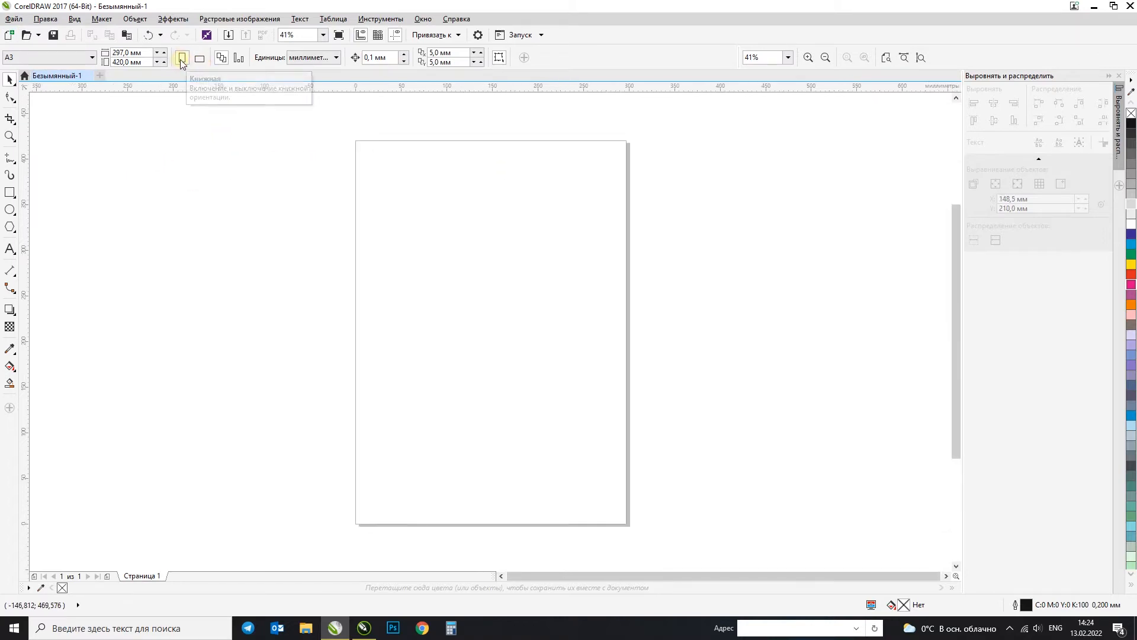
{"action": "left_click", "coordinate": [200, 59]}
{"action": "left_click", "coordinate": [182, 59]}
Step: Try the A0 preset as the document's page size
{"action": "left_click", "coordinate": [67, 60]}
{"action": "left_click_drag", "start_coordinate": [109, 167], "coordinate": [107, 144]}
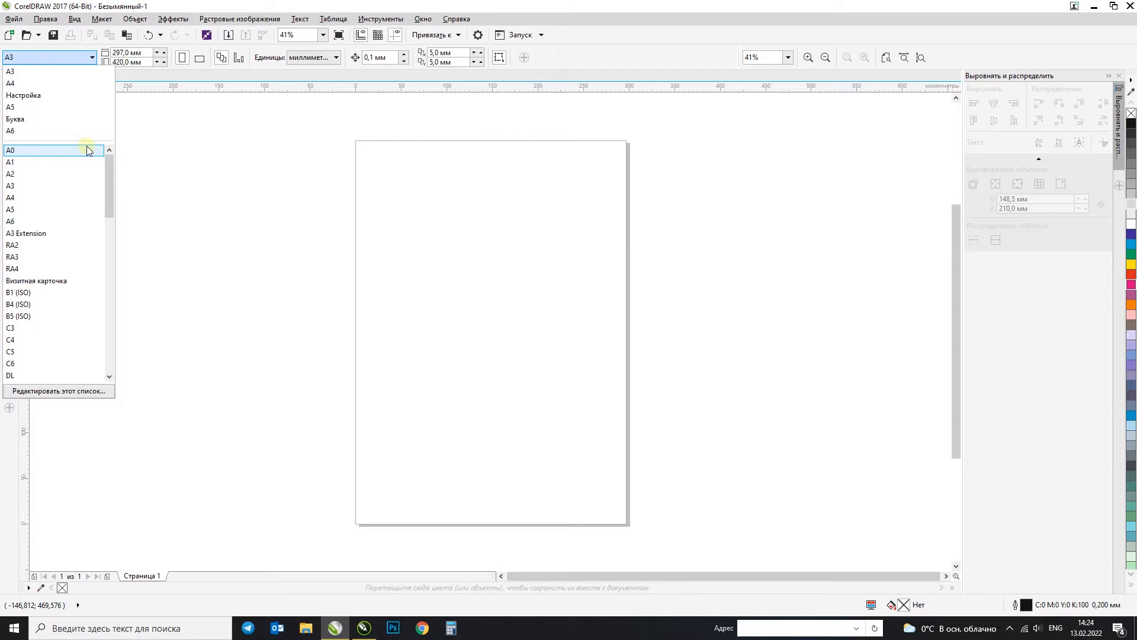
{"action": "left_click", "coordinate": [86, 149]}
Step: Set the page size to the A4 preset, trying landscape before choosing portrait orientation
{"action": "left_click", "coordinate": [73, 59]}
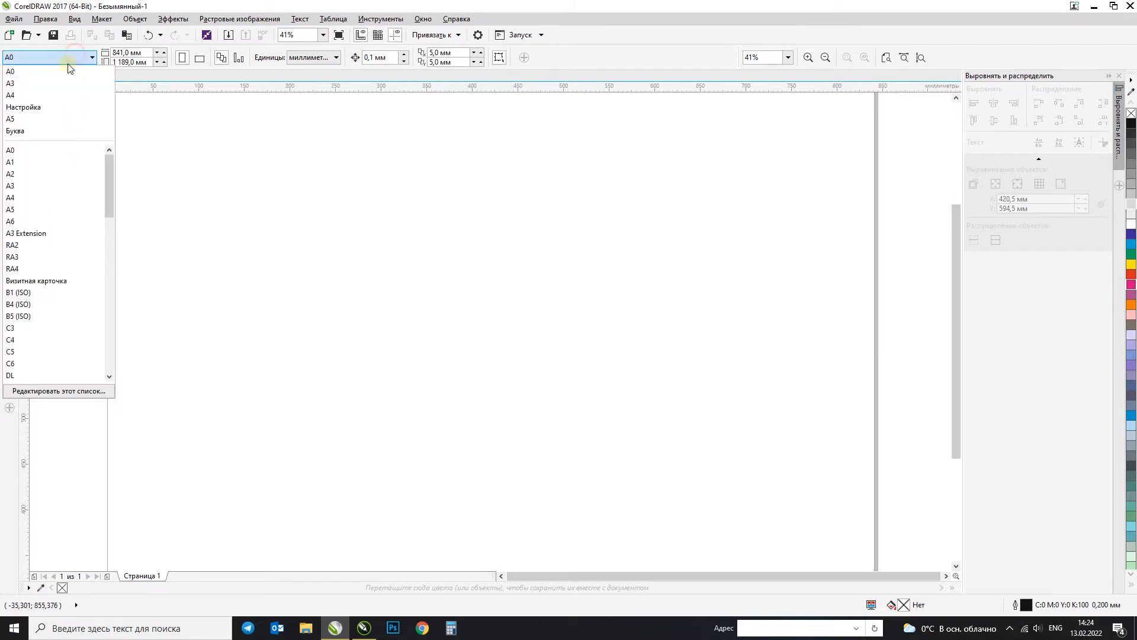
{"action": "left_click_drag", "start_coordinate": [110, 163], "coordinate": [108, 172]}
{"action": "left_click", "coordinate": [58, 174]}
{"action": "left_click", "coordinate": [104, 175]}
{"action": "left_click", "coordinate": [200, 60]}
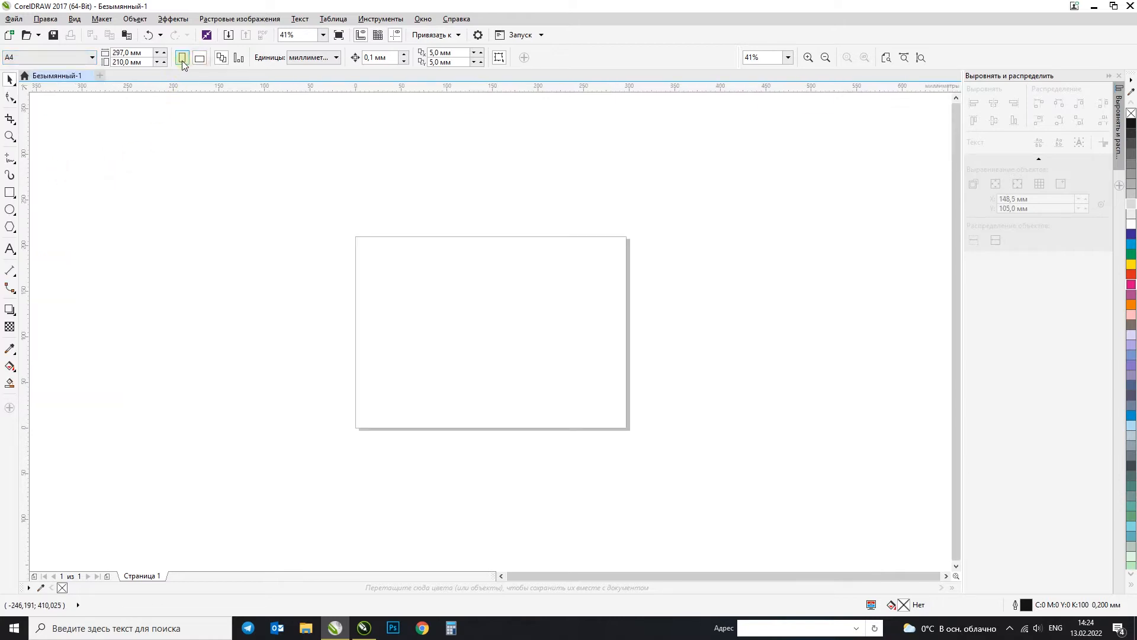
{"action": "left_click", "coordinate": [182, 60]}
{"action": "left_click", "coordinate": [257, 211]}
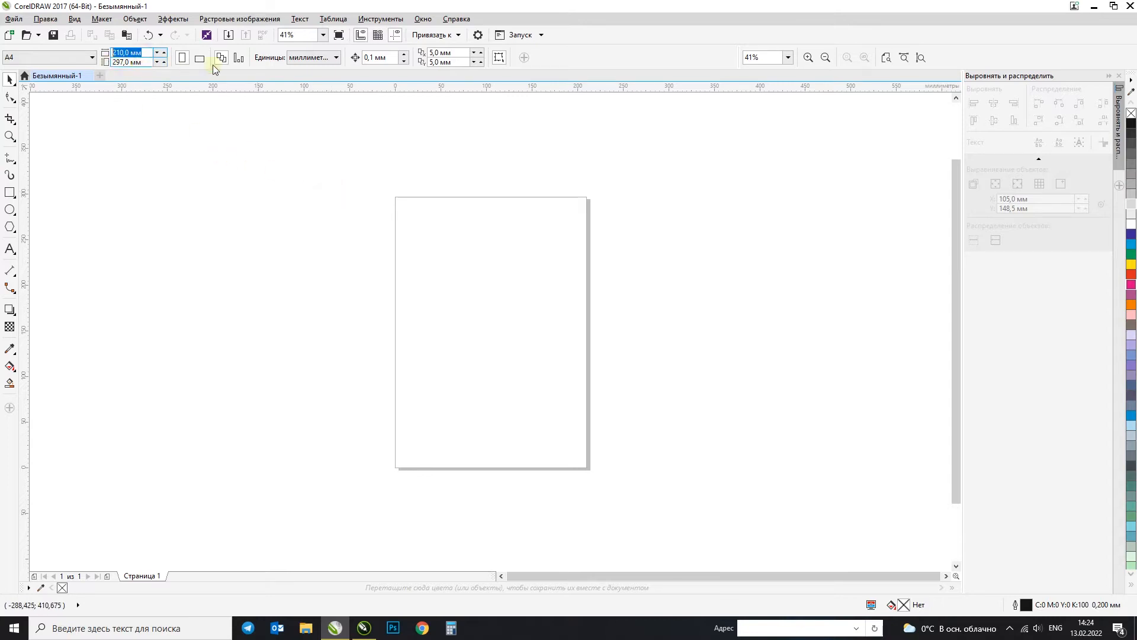
Step: Examine which measurement units are available for the document, keeping millimetres
{"action": "left_click", "coordinate": [319, 57]}
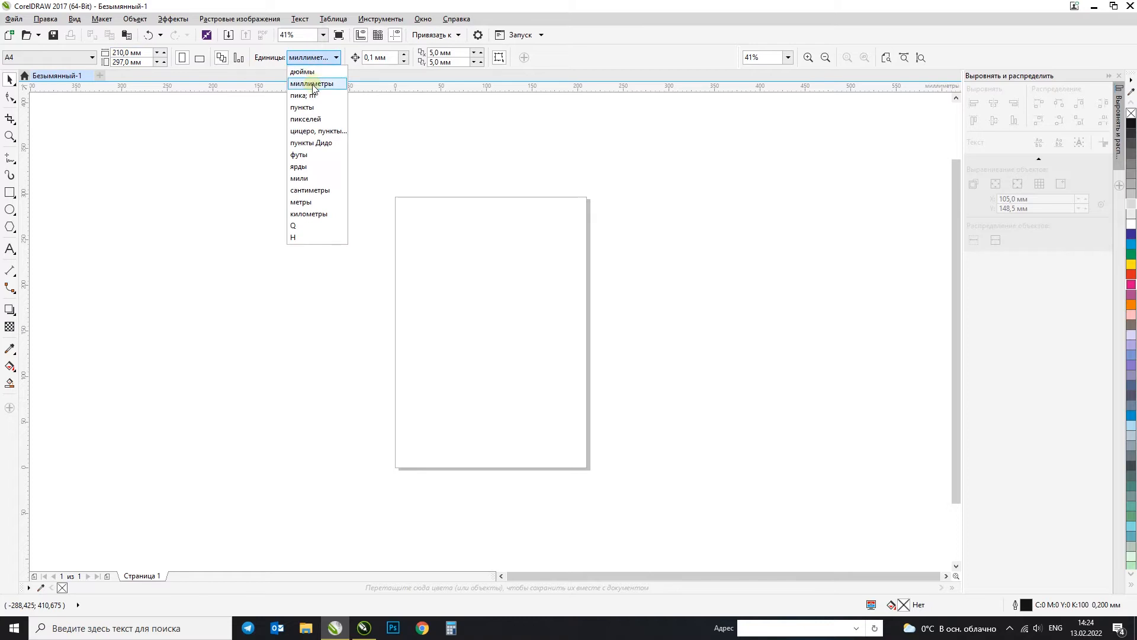
{"action": "left_click", "coordinate": [325, 58]}
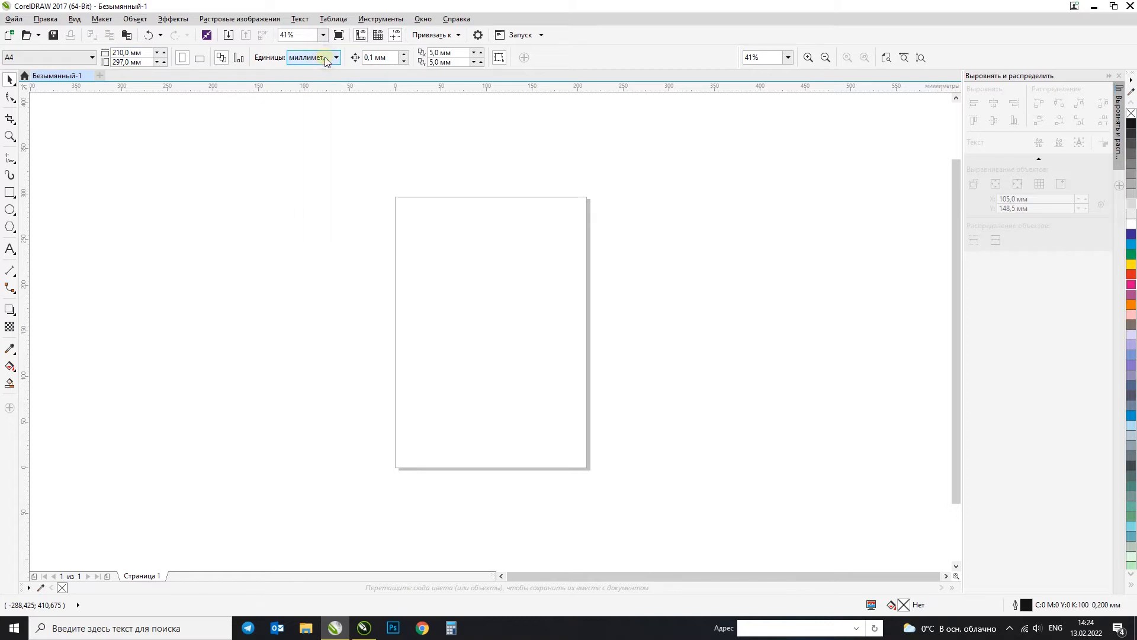
{"action": "left_click", "coordinate": [327, 59]}
{"action": "left_click", "coordinate": [351, 5]}
{"action": "left_click", "coordinate": [332, 59]}
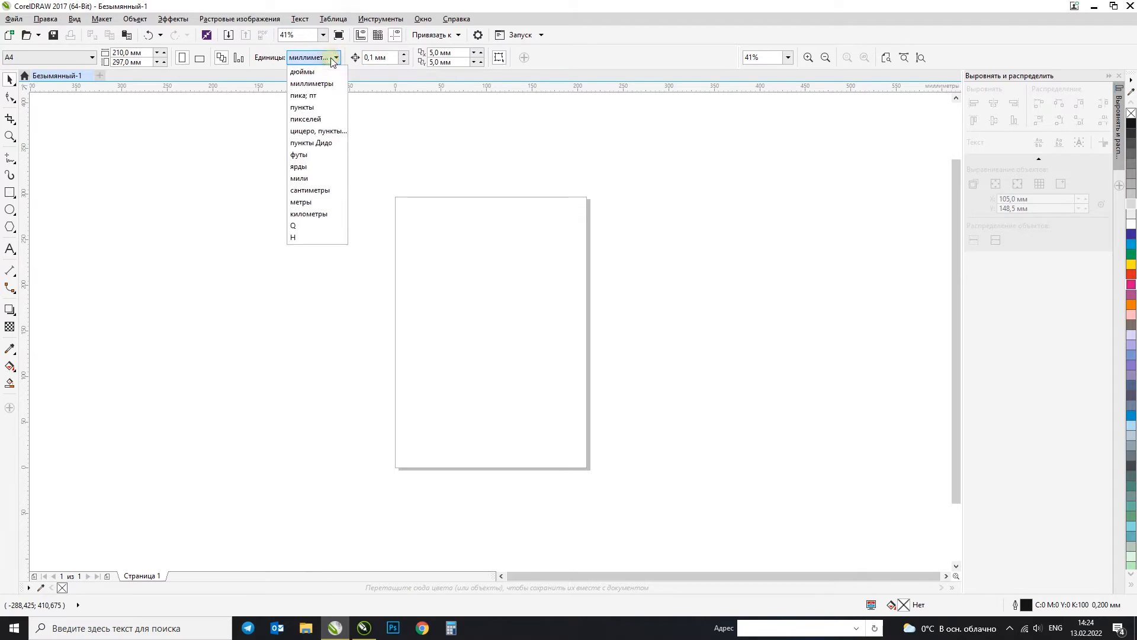
{"action": "left_click", "coordinate": [362, 5]}
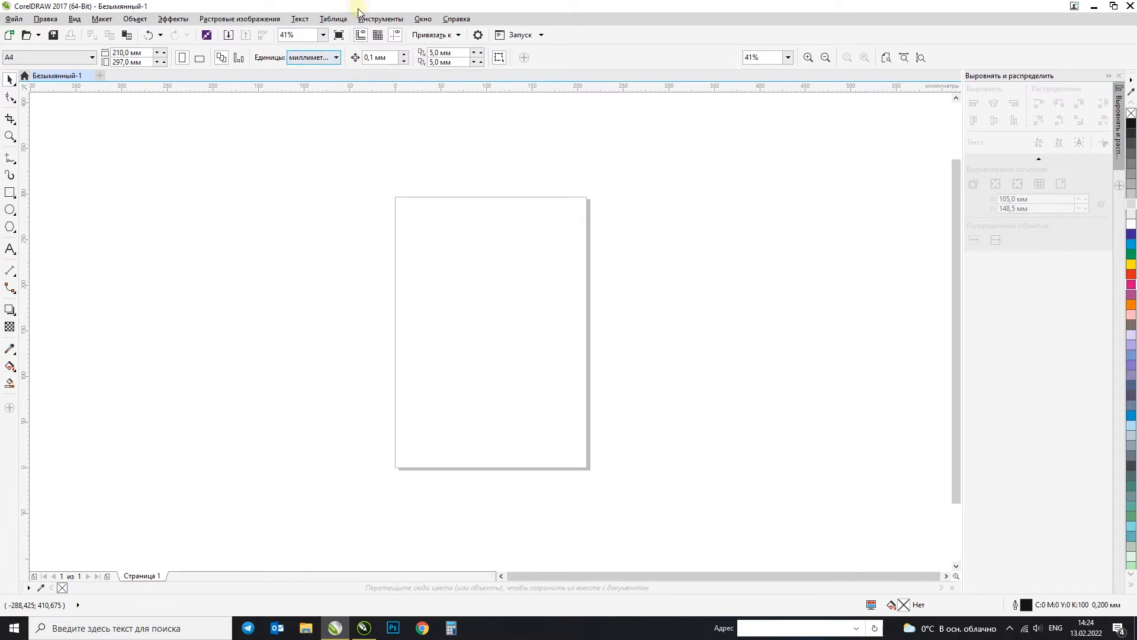
{"action": "left_click", "coordinate": [337, 58]}
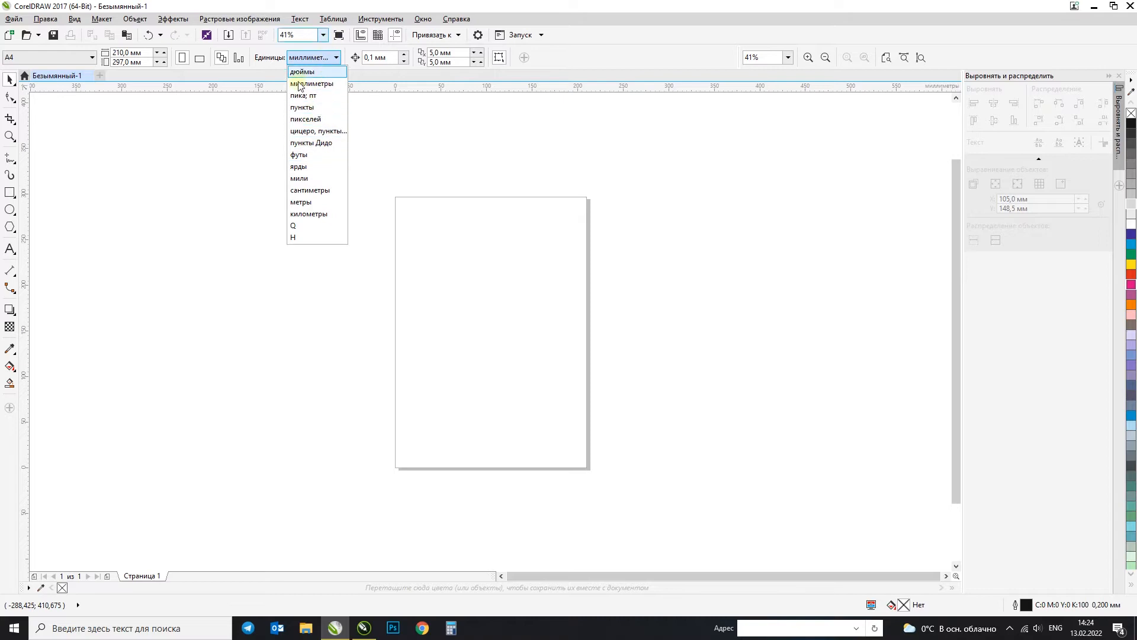
{"action": "left_click", "coordinate": [346, 5]}
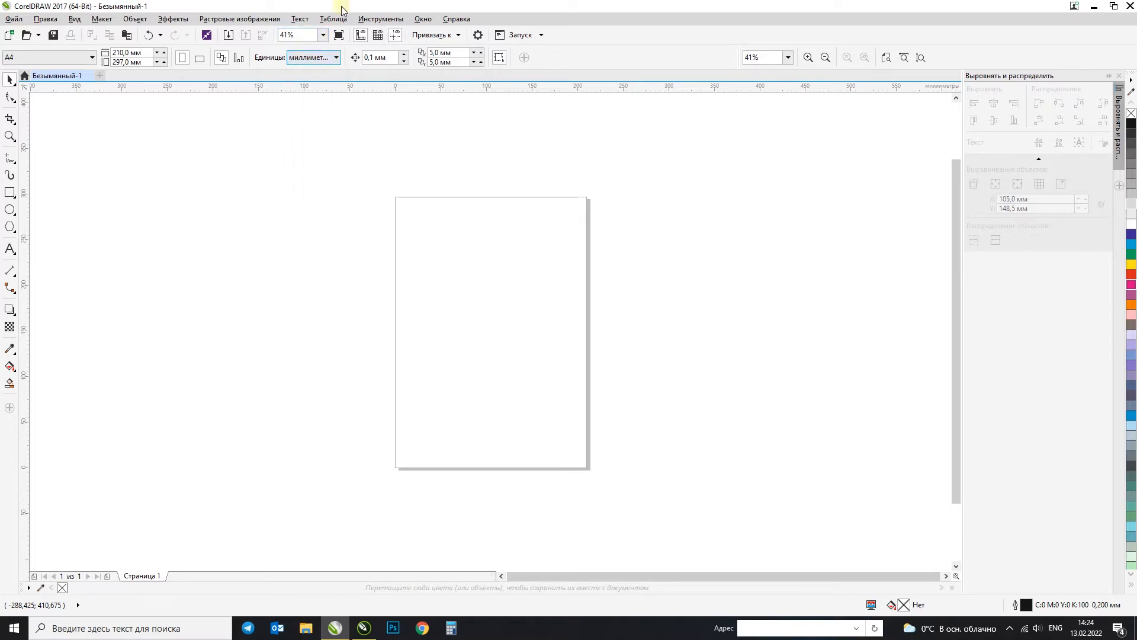
{"action": "left_click", "coordinate": [307, 58]}
{"action": "left_click", "coordinate": [209, 133]}
Step: Examine the page dimensions and the available preset page sizes, keeping A4
{"action": "left_click_drag", "start_coordinate": [146, 53], "coordinate": [89, 68]}
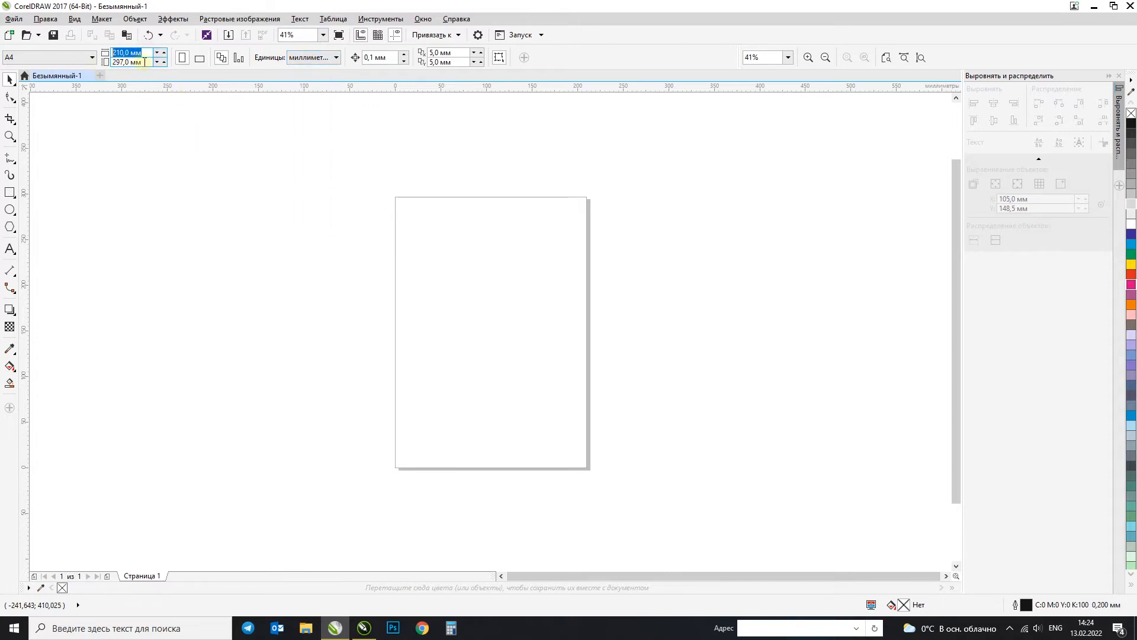
{"action": "left_click", "coordinate": [145, 53]}
{"action": "left_click_drag", "start_coordinate": [91, 64], "coordinate": [66, 73]}
{"action": "left_click", "coordinate": [92, 57]}
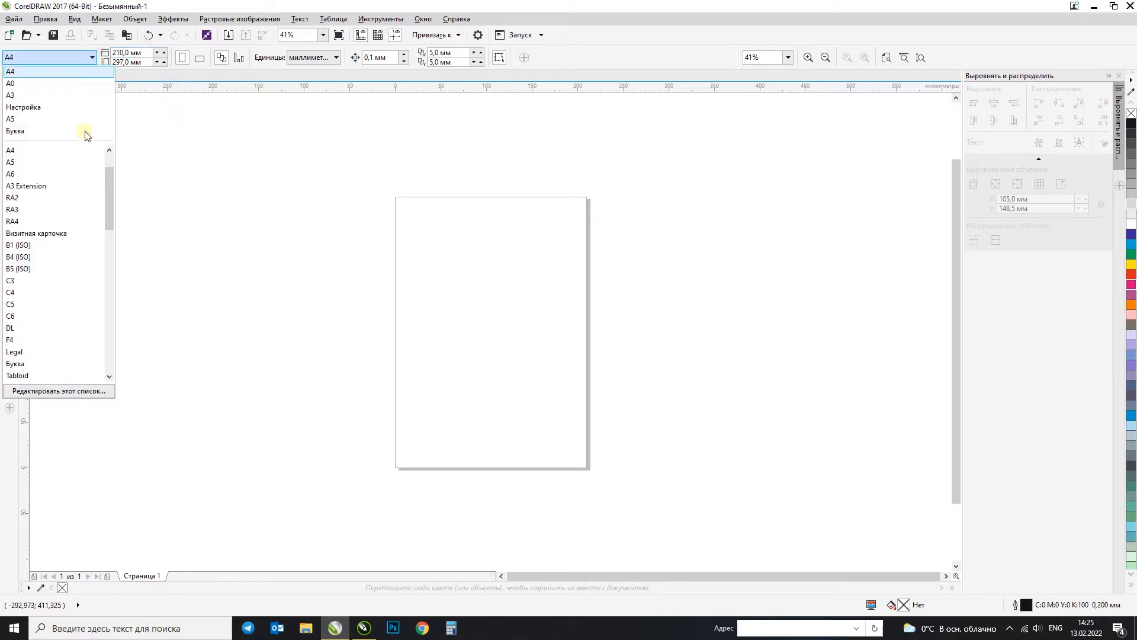
{"action": "left_click_drag", "start_coordinate": [113, 198], "coordinate": [113, 157]}
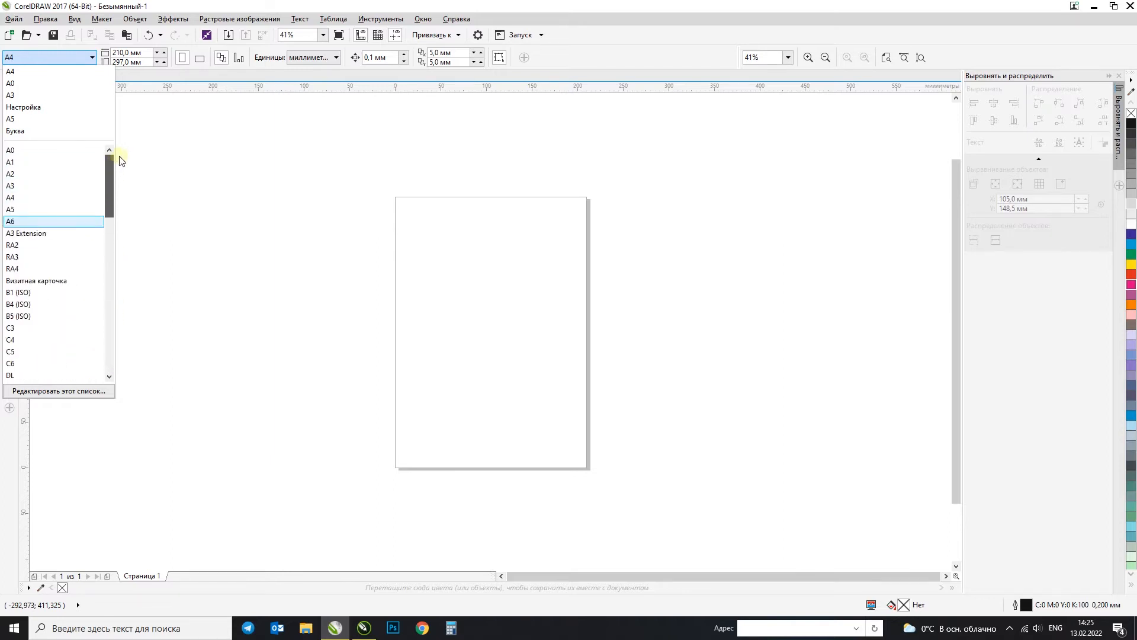
{"action": "left_click", "coordinate": [215, 5]}
Step: Set a custom page size of 250 × 350 mm and switch the page to landscape orientation
{"action": "left_click", "coordinate": [146, 51]}
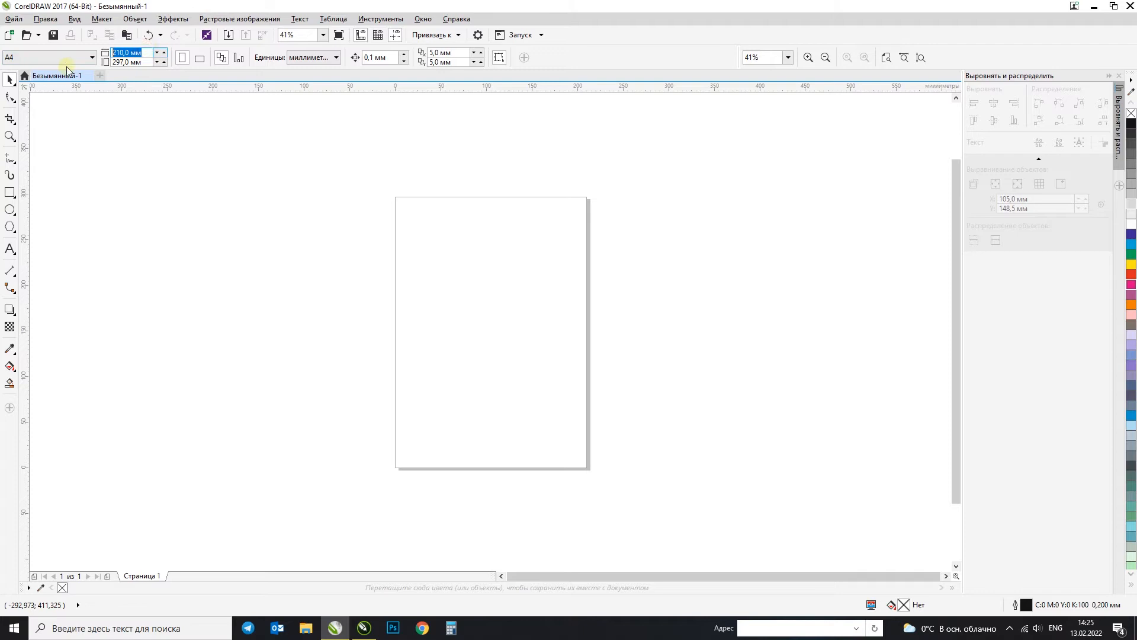
{"action": "type", "text": "250"}
{"action": "key", "text": "Tab"}
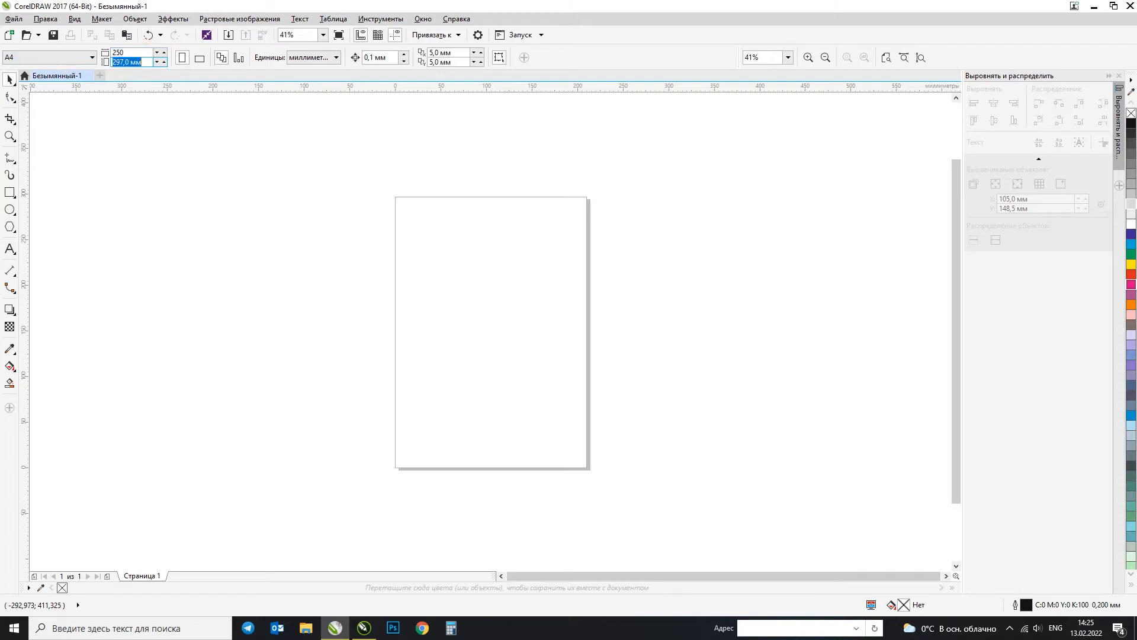
{"action": "type", "text": "350"}
{"action": "key", "text": "Return"}
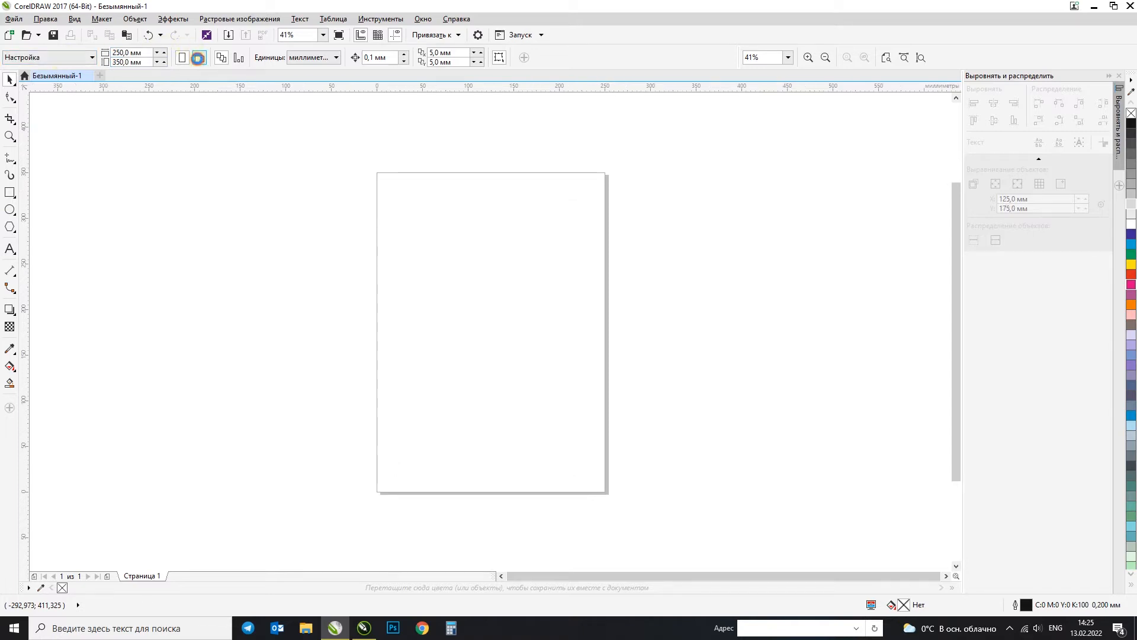
{"action": "left_click", "coordinate": [199, 57]}
{"action": "left_click_drag", "start_coordinate": [149, 60], "coordinate": [113, 62]}
{"action": "left_click", "coordinate": [202, 151]}
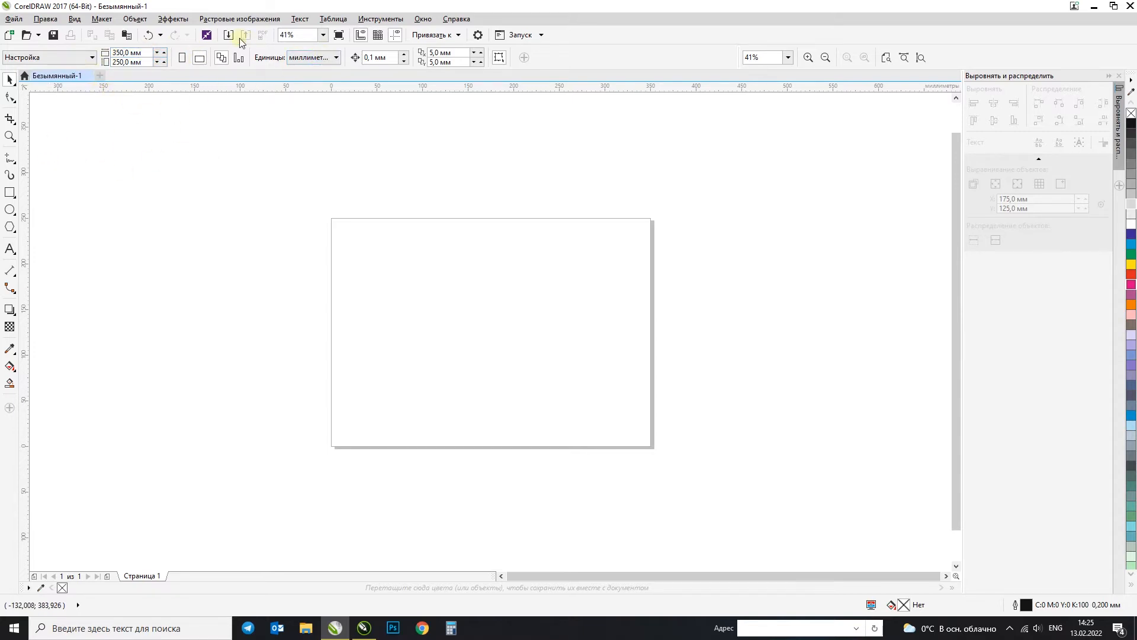
Step: Examine the variants of the Pick and Shape tools and return to the Pick tool
{"action": "left_click", "coordinate": [10, 80]}
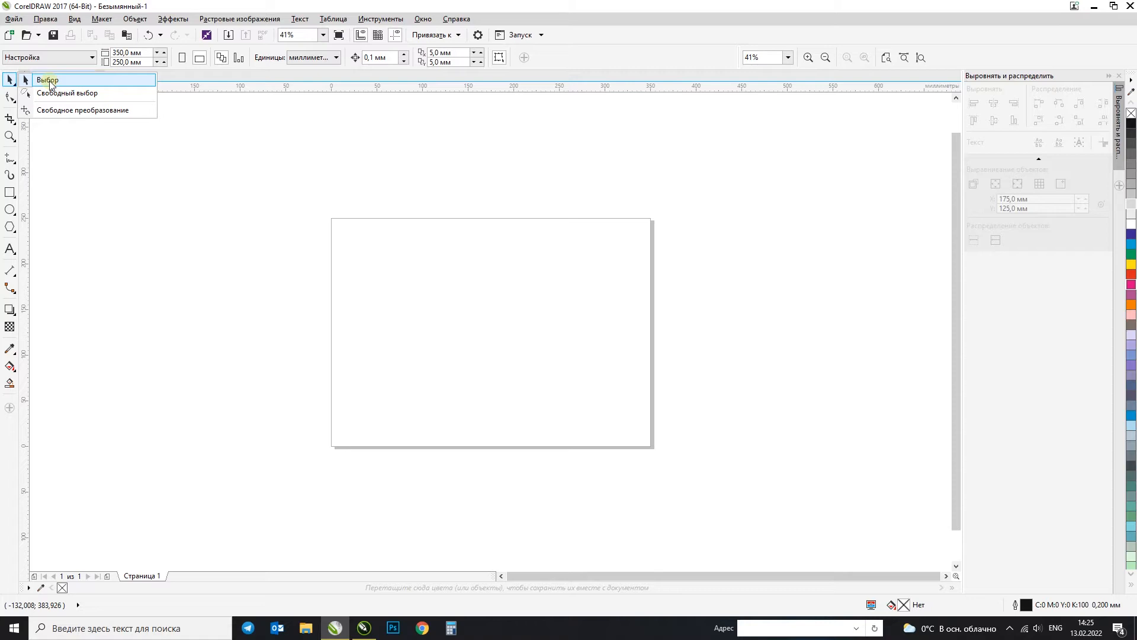
{"action": "left_click", "coordinate": [50, 85]}
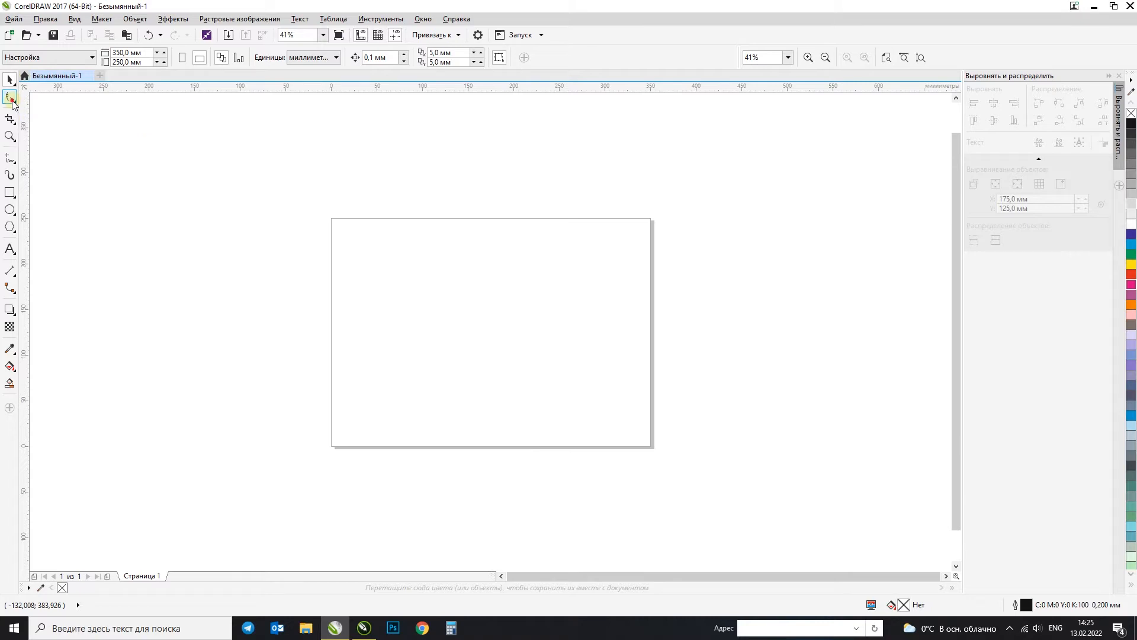
{"action": "left_click", "coordinate": [13, 101]}
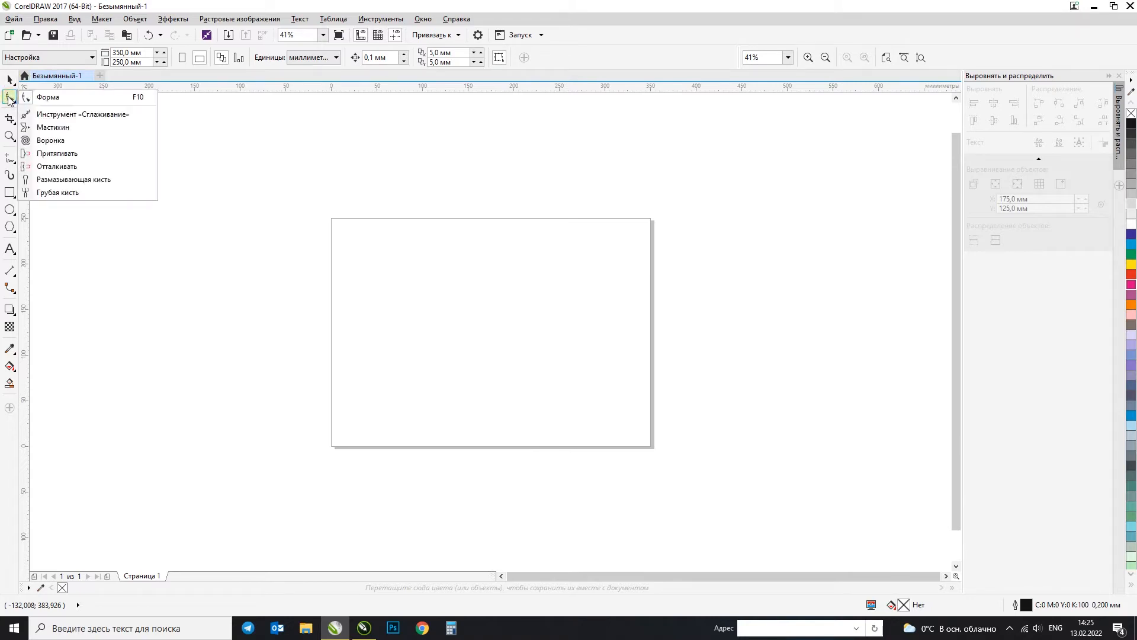
{"action": "left_click", "coordinate": [10, 82]}
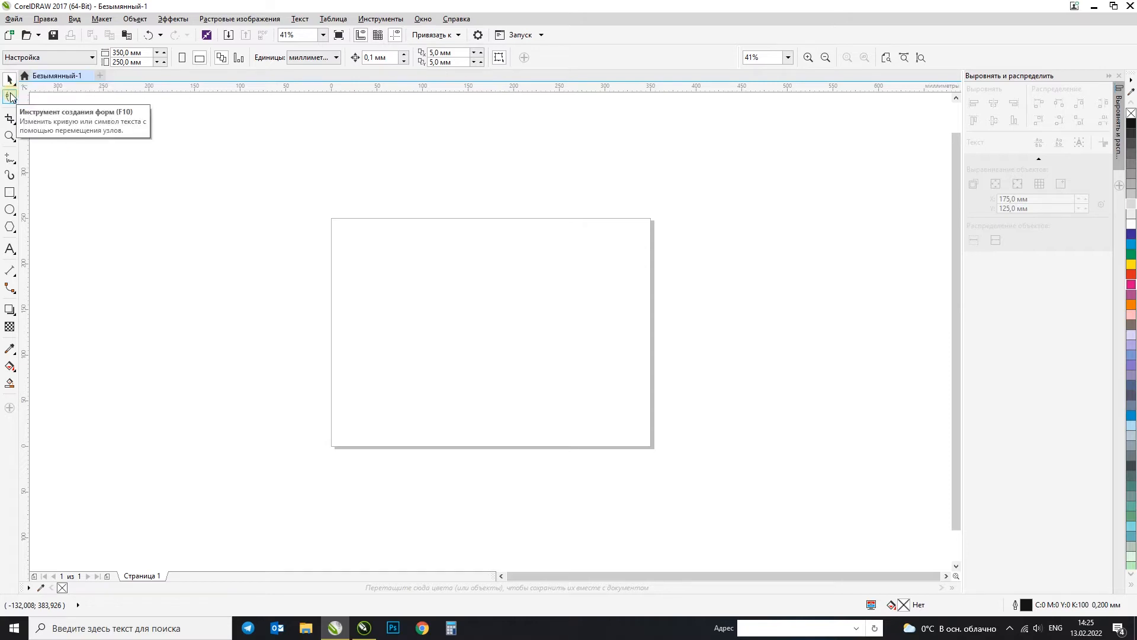
Step: Try a 3-point rectangle extending across the upper part of the page, and undo it
{"action": "left_click", "coordinate": [10, 193]}
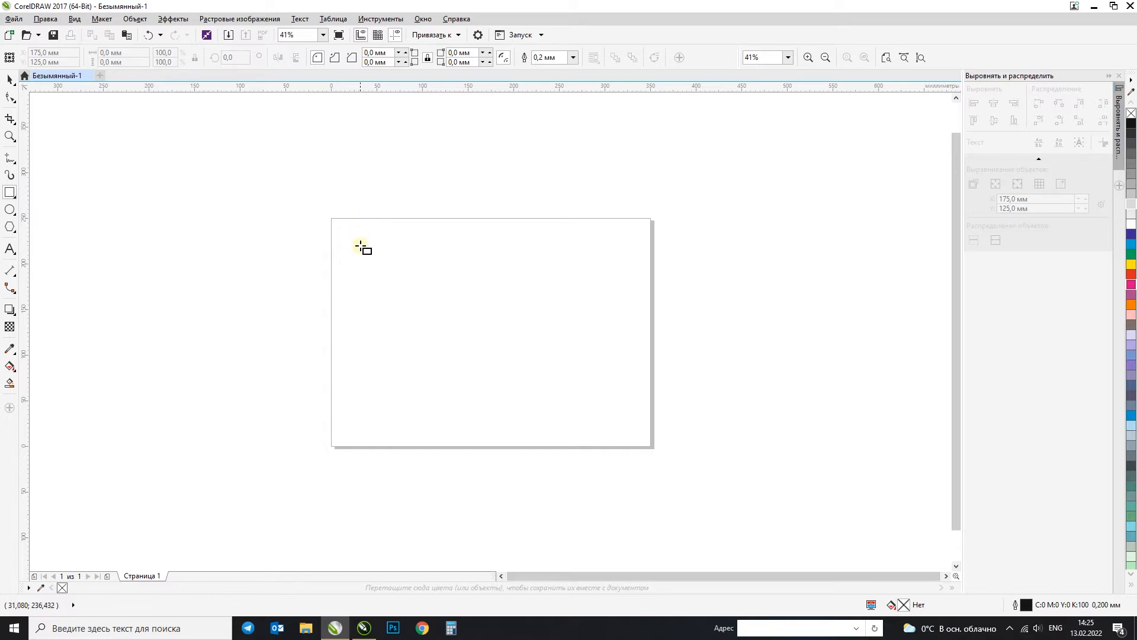
{"action": "left_click", "coordinate": [12, 196]}
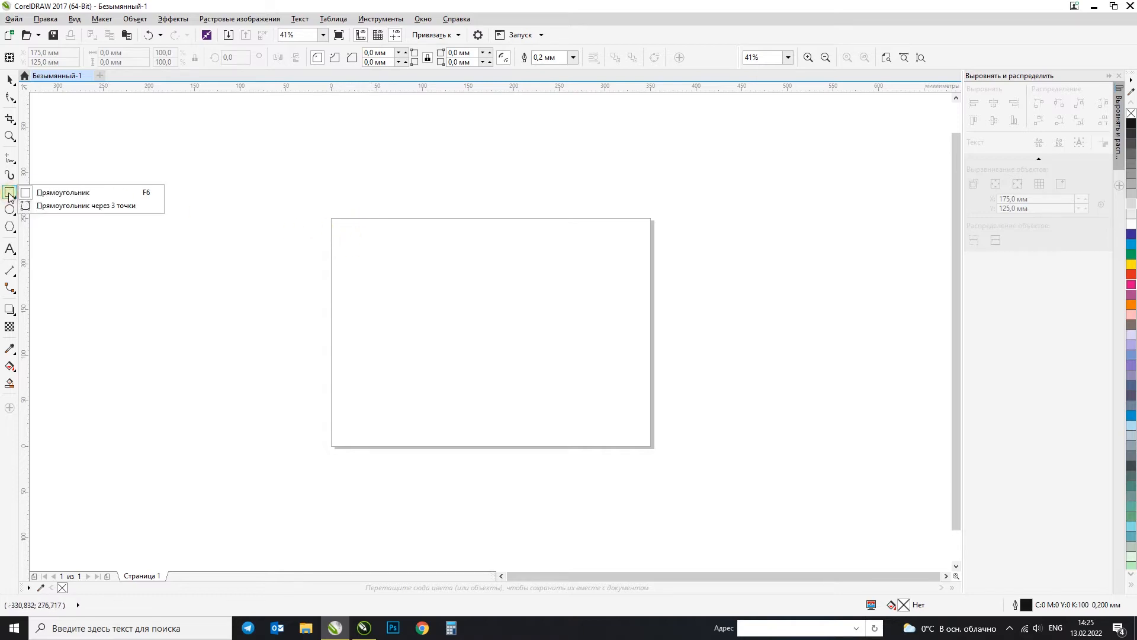
{"action": "left_click", "coordinate": [49, 207]}
{"action": "left_click_drag", "start_coordinate": [247, 150], "coordinate": [248, 302]}
{"action": "left_click", "coordinate": [289, 302]}
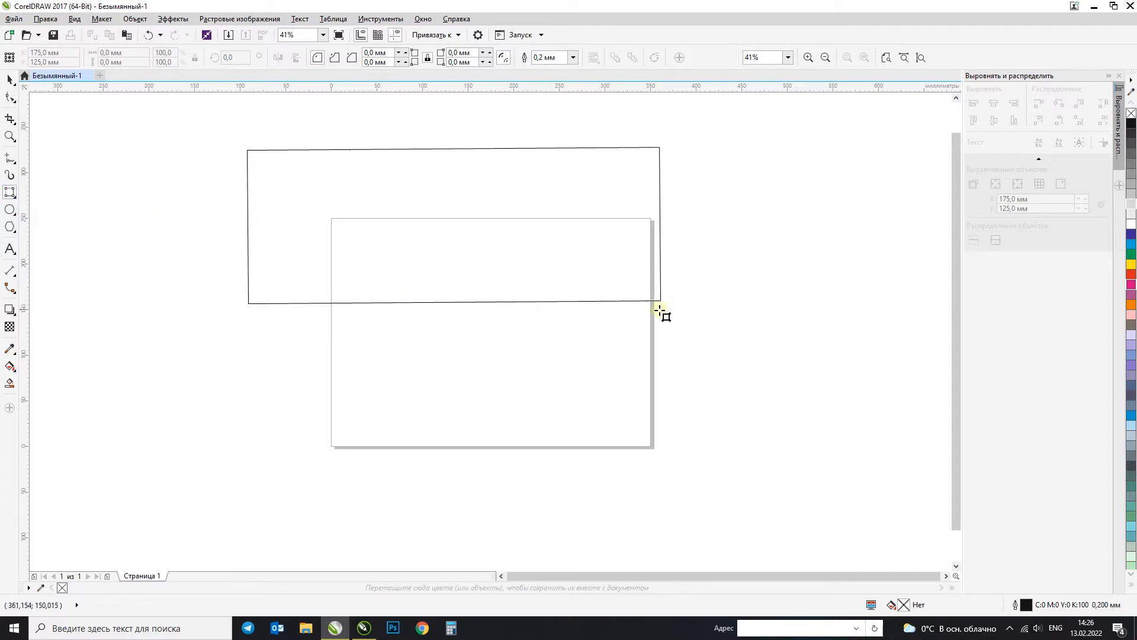
{"action": "left_click", "coordinate": [661, 310]}
{"action": "key", "text": "ctrl+z"}
Step: Draw a regular rectangle about 353 × 253 mm, offset toward the page's lower-right corner
{"action": "left_click", "coordinate": [8, 194]}
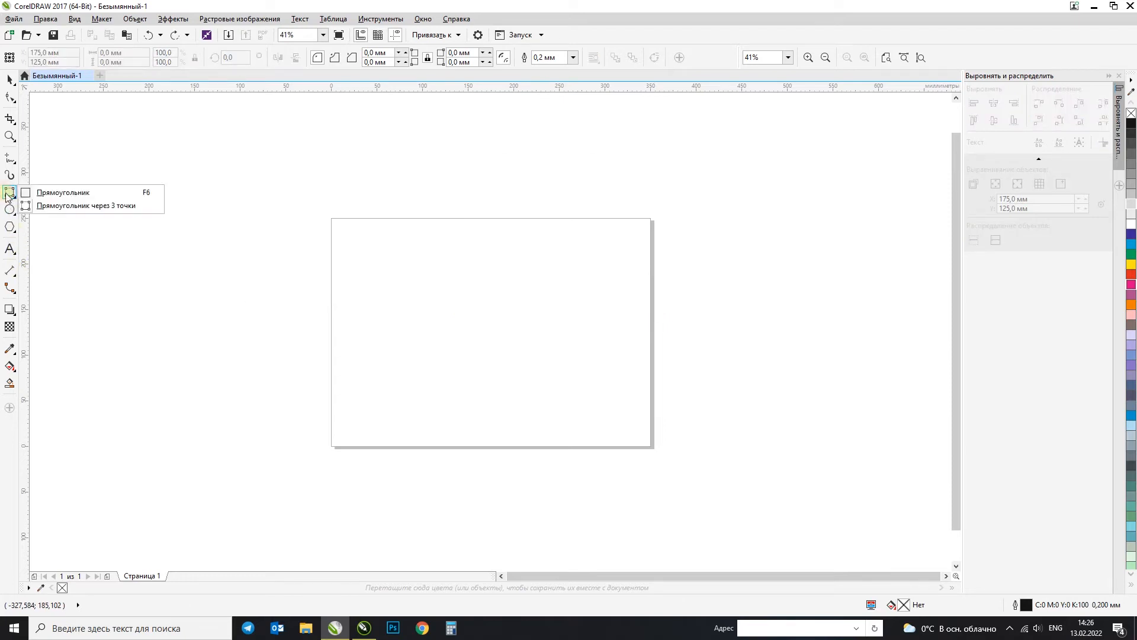
{"action": "left_click", "coordinate": [38, 192]}
{"action": "left_click_drag", "start_coordinate": [355, 230], "coordinate": [676, 462]}
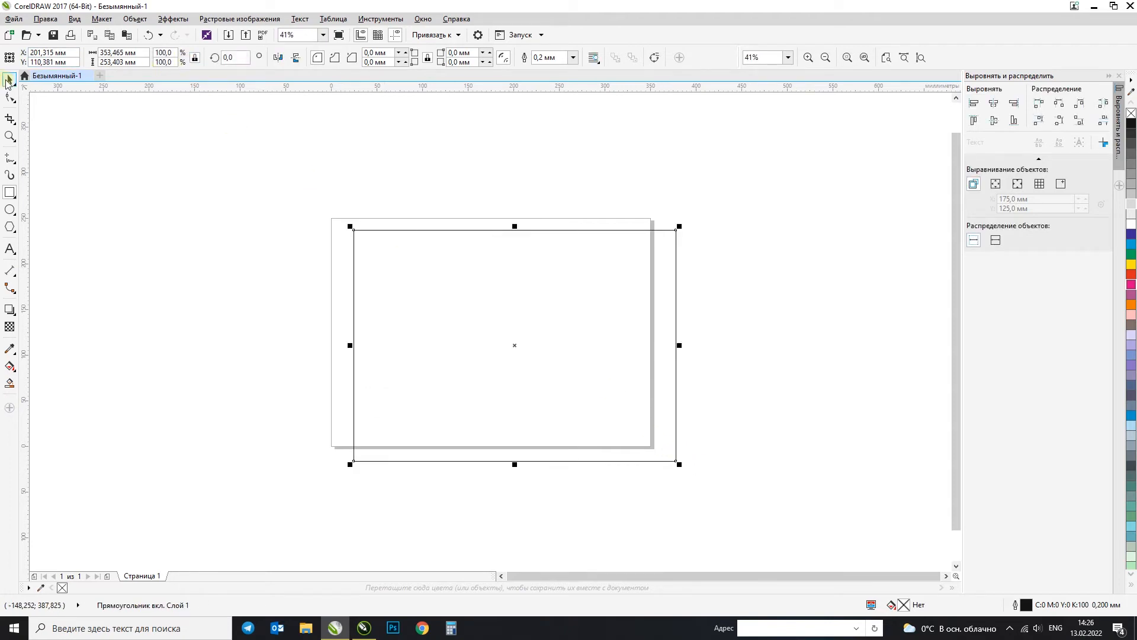
Step: Move the rectangle's center to about X 174, Y 168 mm and set its width to 350 mm
{"action": "left_click", "coordinate": [7, 80]}
{"action": "left_click_drag", "start_coordinate": [538, 290], "coordinate": [514, 237]}
{"action": "left_click_drag", "start_coordinate": [143, 52], "coordinate": [63, 68]}
{"action": "type", "text": "350"}
{"action": "key", "text": "Return"}
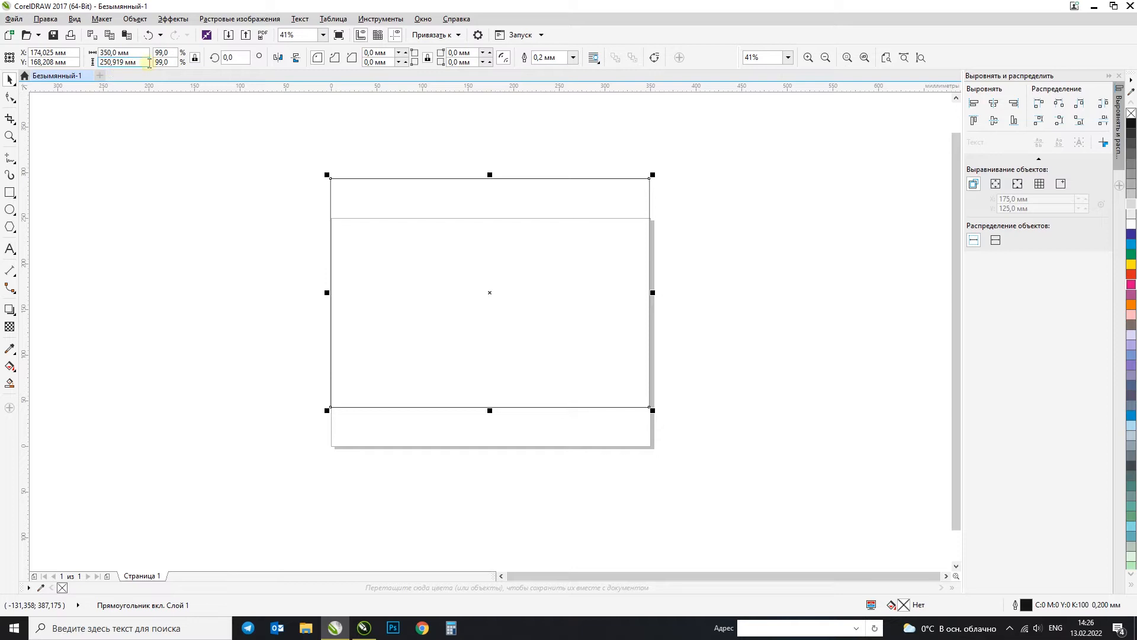
Step: Set the rectangle's height to 200 mm with proportions unlocked, and center it on the page
{"action": "left_click", "coordinate": [195, 59]}
{"action": "left_click_drag", "start_coordinate": [141, 62], "coordinate": [21, 63]}
{"action": "type", "text": "200"}
{"action": "key", "text": "Return"}
{"action": "key", "text": "p"}
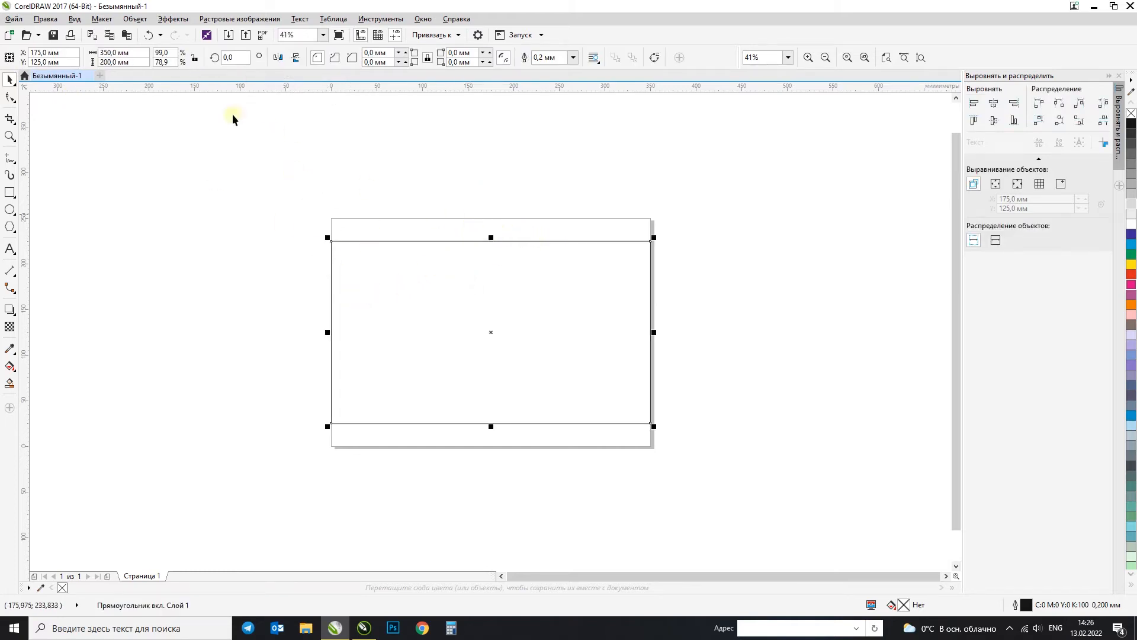
Step: Lock the rectangle's proportions and set its width to 450 mm
{"action": "left_click", "coordinate": [195, 58]}
{"action": "left_click_drag", "start_coordinate": [134, 53], "coordinate": [47, 62]}
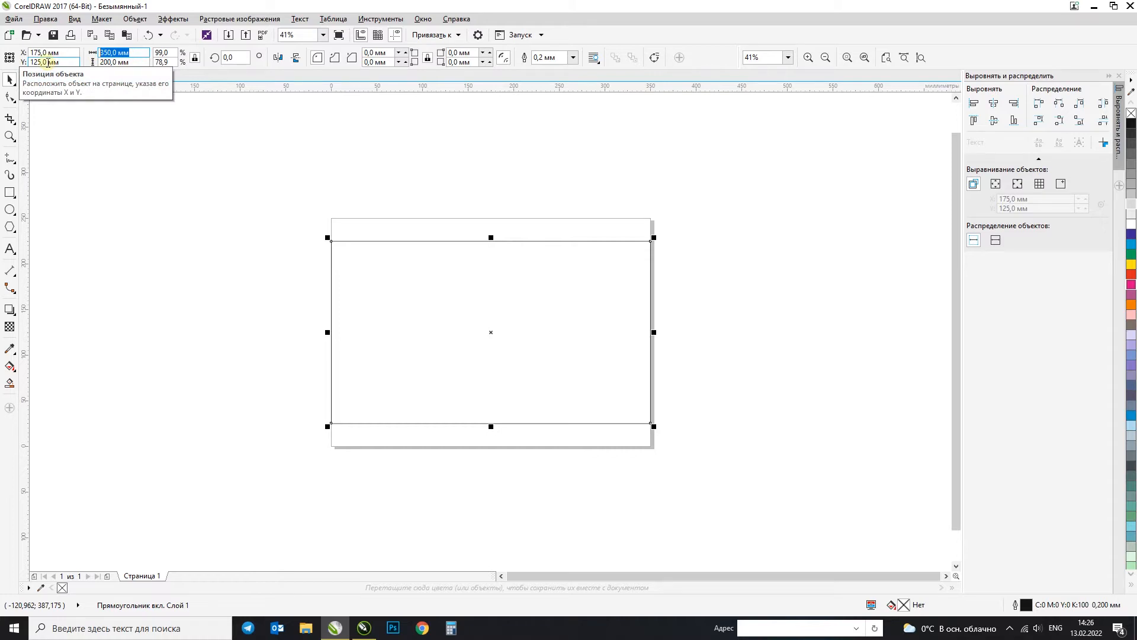
{"action": "type", "text": "450"}
{"action": "key", "text": "Return"}
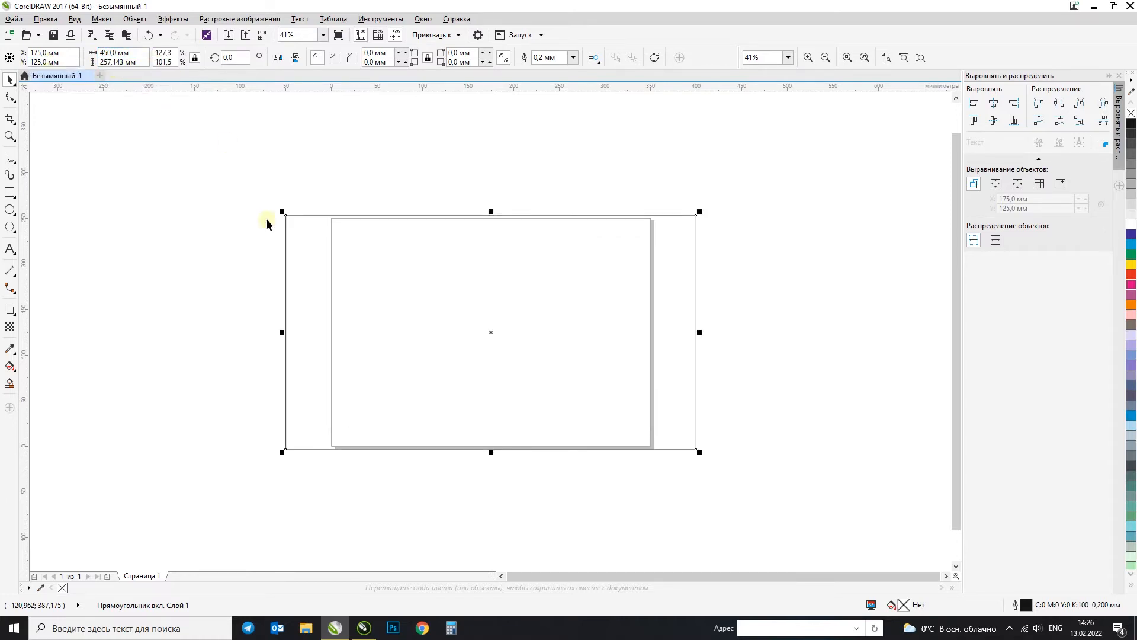
Step: Try filling the rectangle with 90% black and moving it upward, and undo both changes
{"action": "left_click", "coordinate": [1133, 137]}
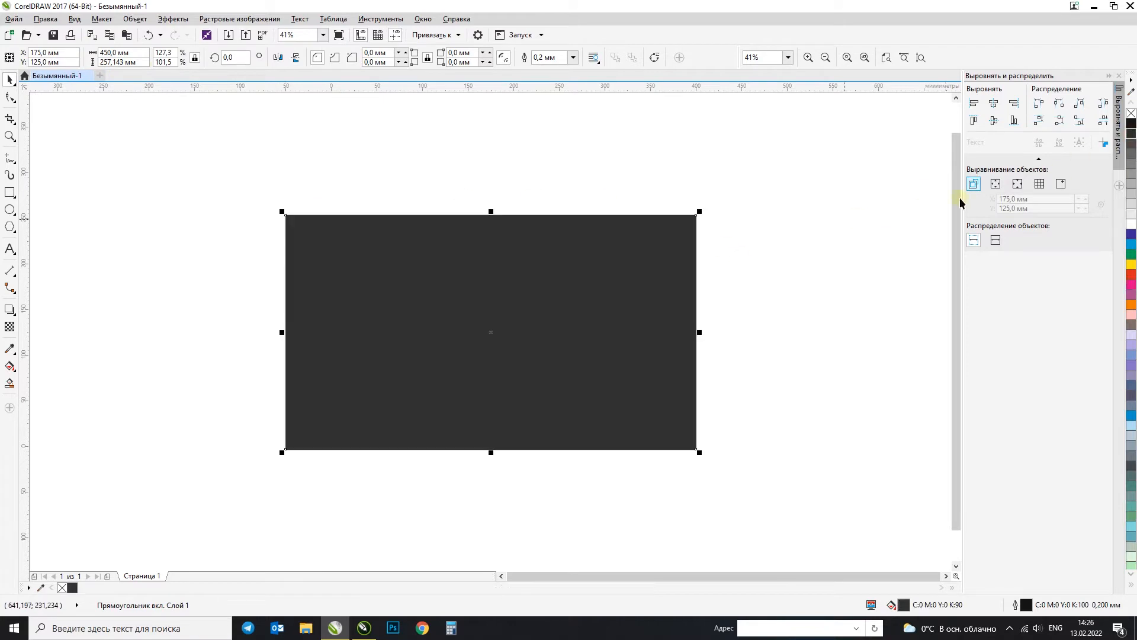
{"action": "key", "text": "ctrl+z"}
{"action": "left_click", "coordinate": [517, 277]}
{"action": "left_click_drag", "start_coordinate": [488, 332], "coordinate": [496, 239]}
{"action": "key", "text": "ctrl+z"}
{"action": "left_click", "coordinate": [1000, 200]}
{"action": "left_click", "coordinate": [617, 259]}
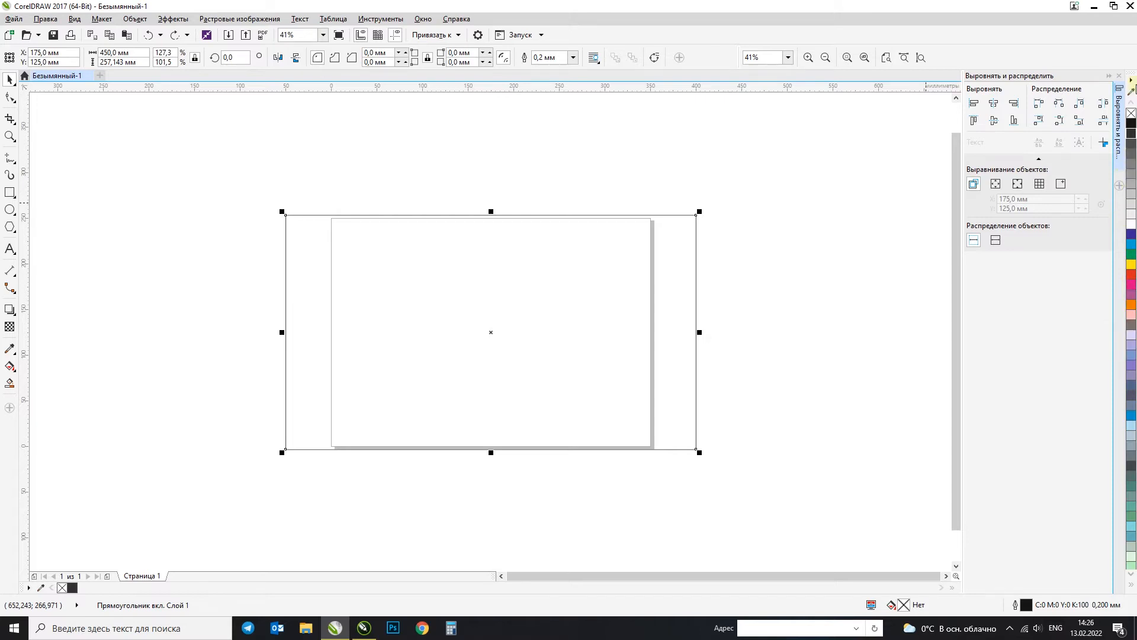
{"action": "left_click", "coordinate": [1132, 81]}
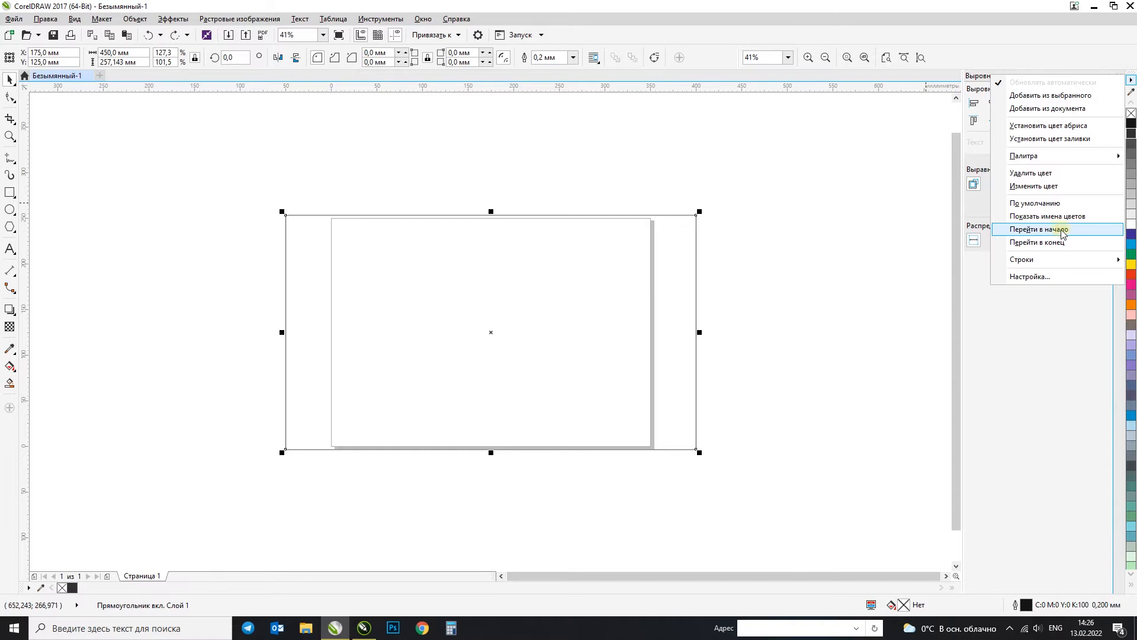
{"action": "left_click", "coordinate": [1020, 13]}
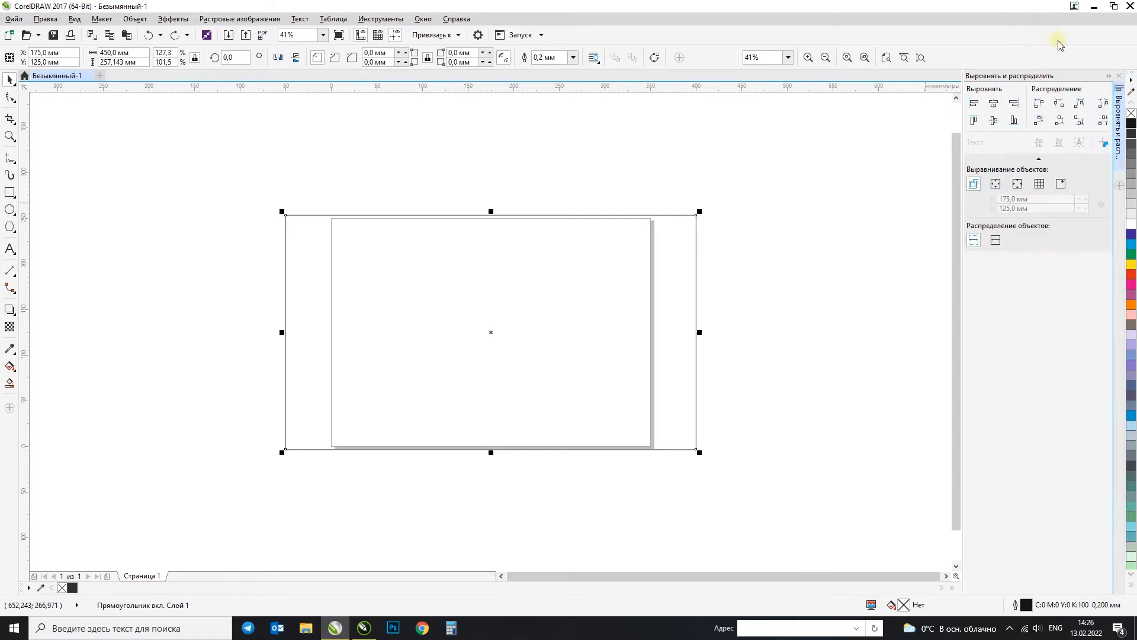
Step: Hide the default CMYK color palette and display it again
{"action": "left_click", "coordinate": [422, 19]}
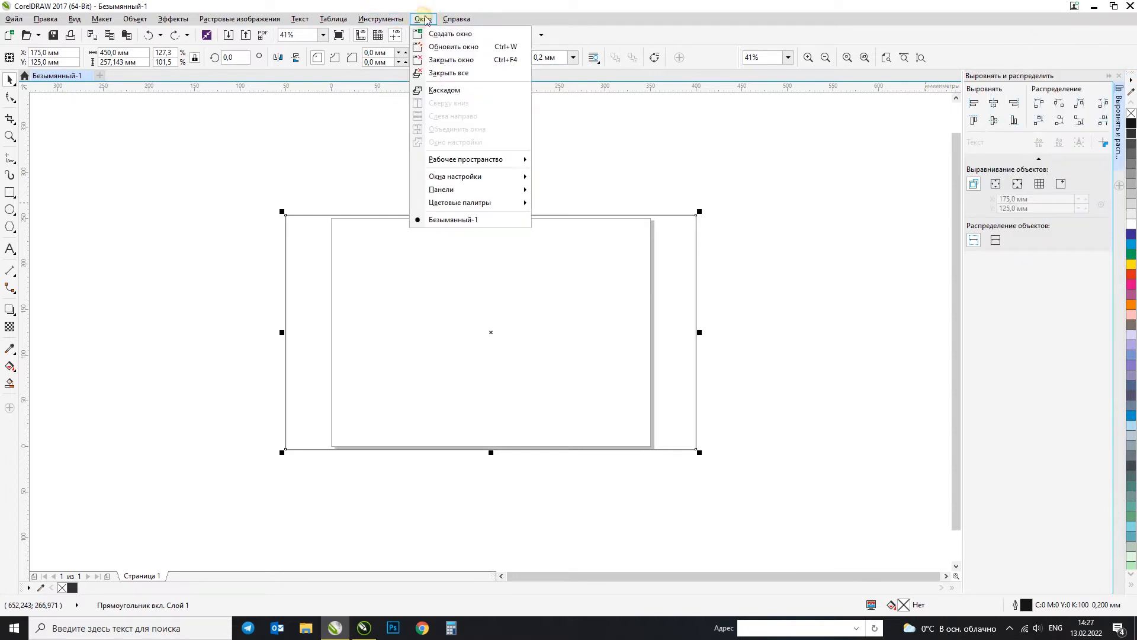
{"action": "mouse_move", "coordinate": [470, 203]}
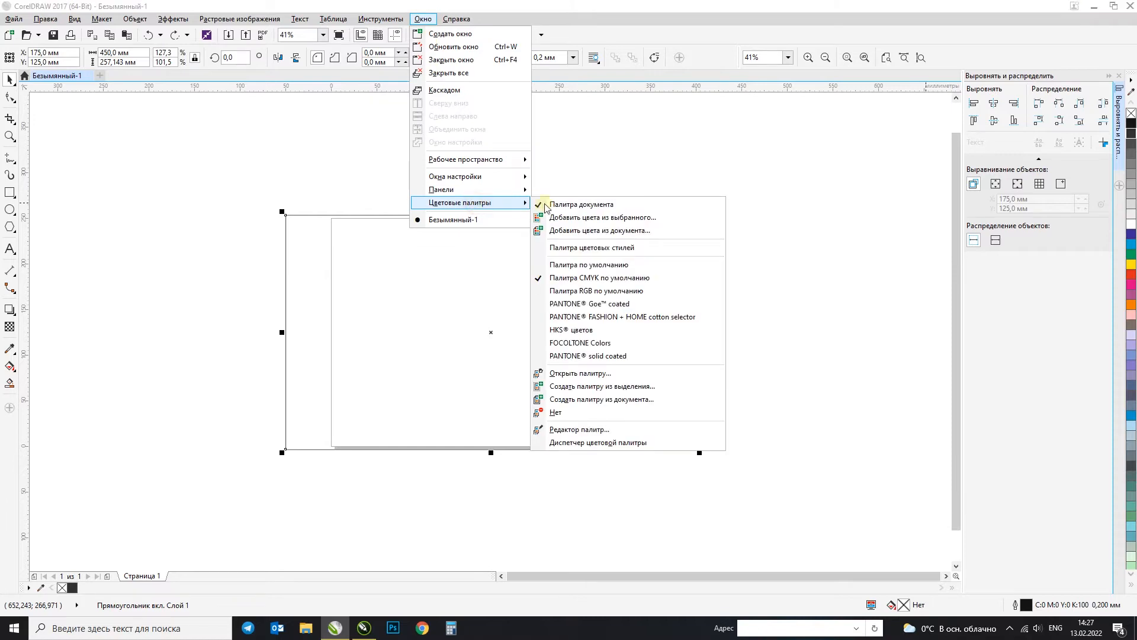
{"action": "left_click", "coordinate": [542, 278]}
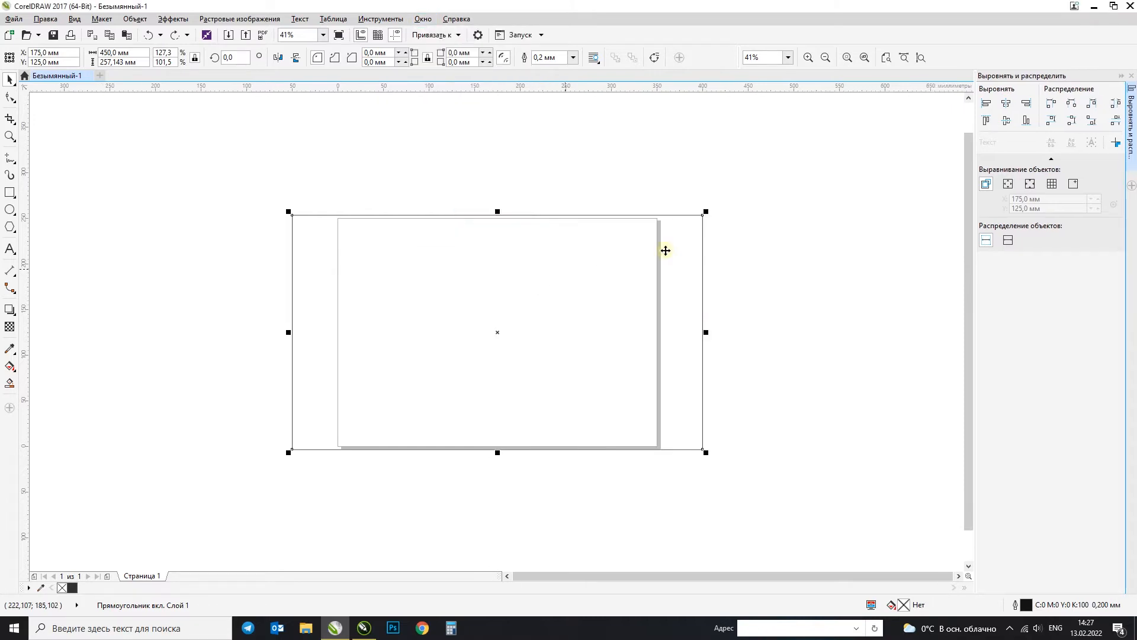
{"action": "left_click", "coordinate": [422, 19]}
{"action": "mouse_move", "coordinate": [445, 205]}
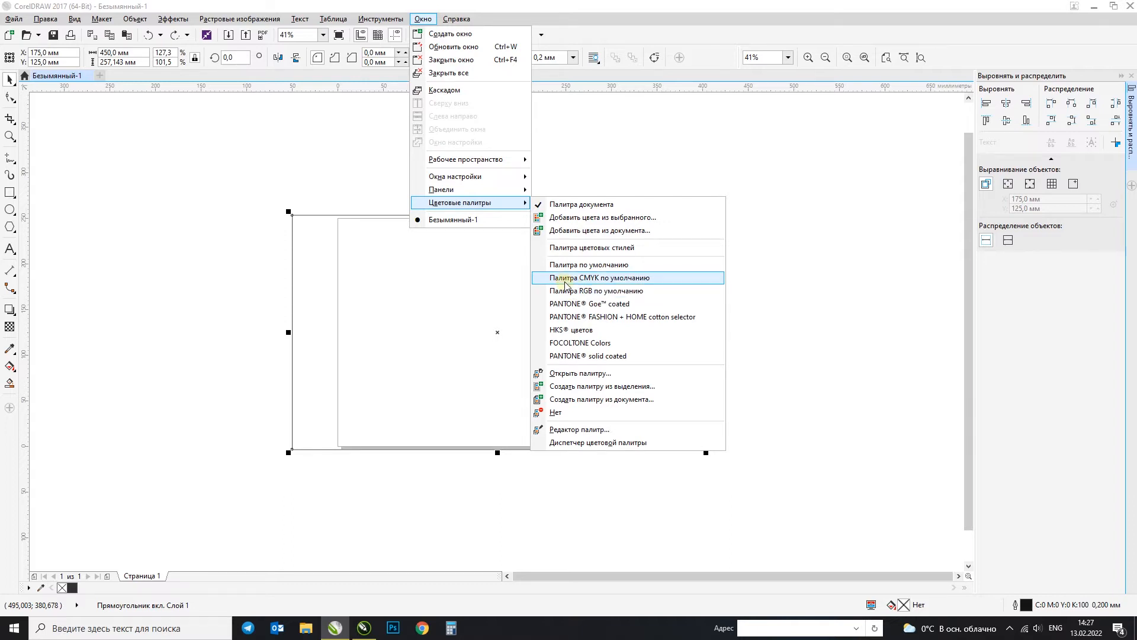
{"action": "left_click", "coordinate": [565, 278]}
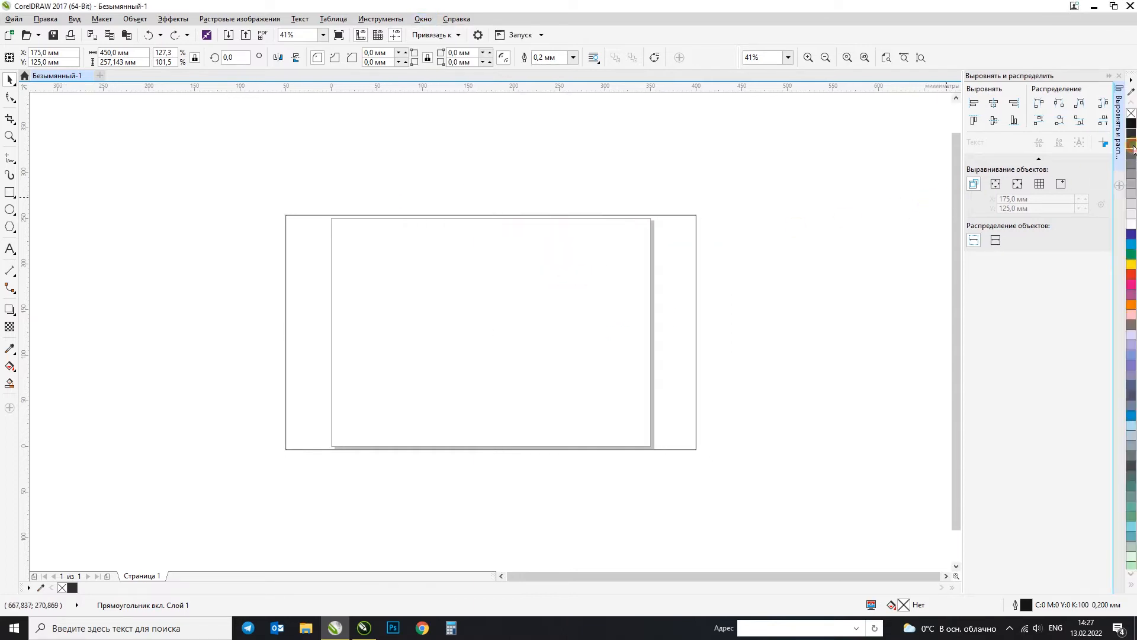
Step: Try dark gray, cyan, yellow and purple palette fills on the rectangle, and pick C:100 cyan from the cyan swatch's shade variations
{"action": "left_click", "coordinate": [1134, 148]}
{"action": "left_click", "coordinate": [1132, 243]}
{"action": "left_click", "coordinate": [1132, 264]}
{"action": "left_click", "coordinate": [1132, 294]}
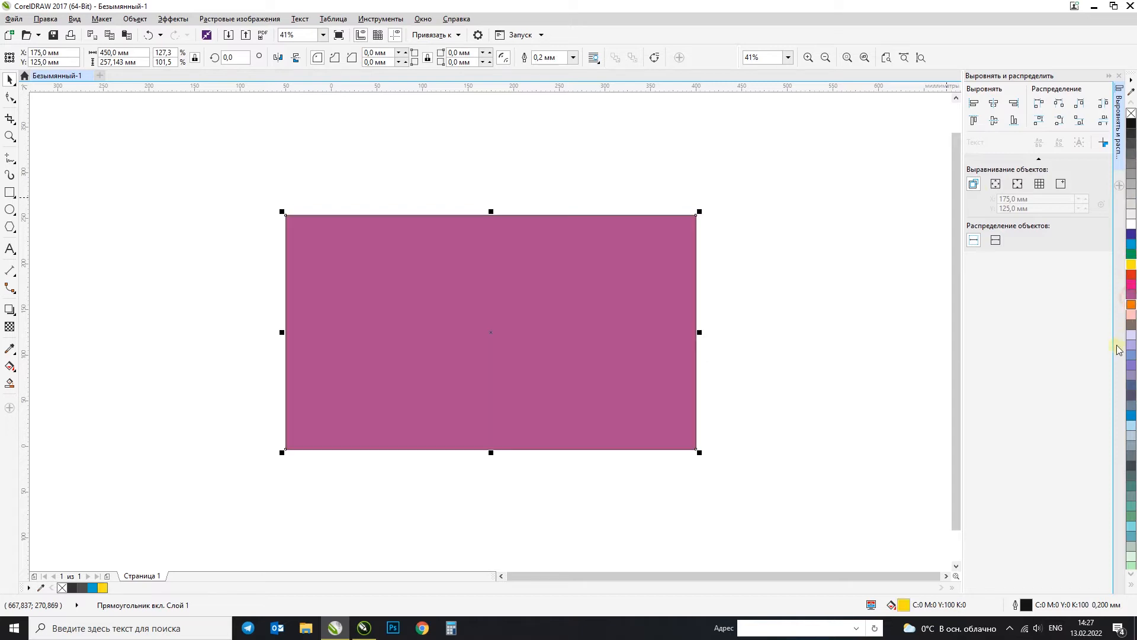
{"action": "left_click", "coordinate": [1132, 247]}
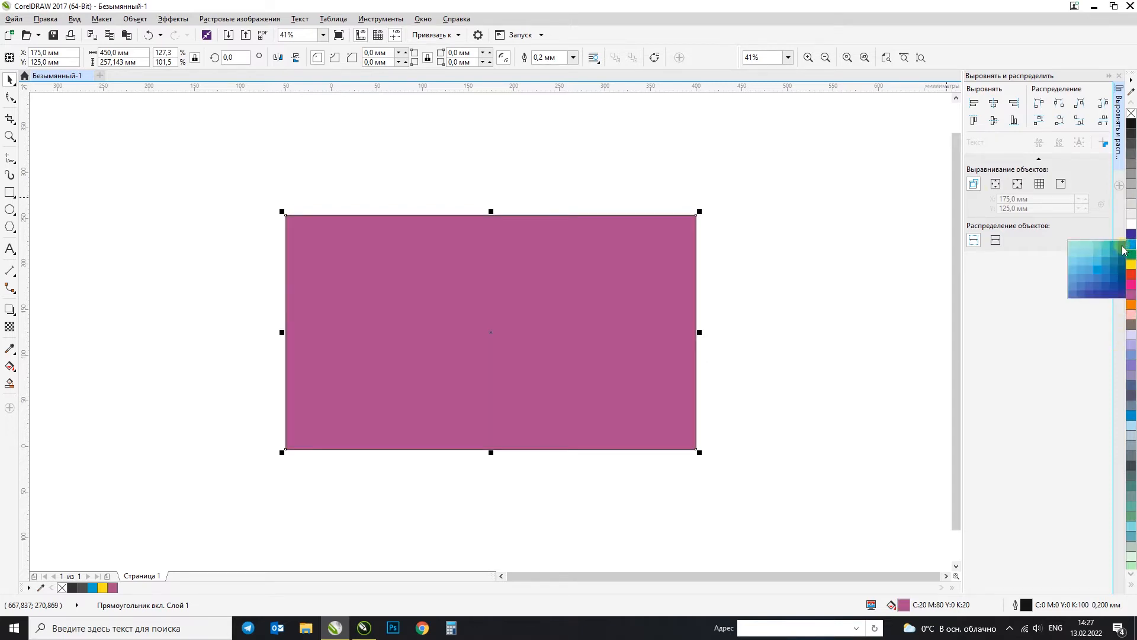
{"action": "left_click", "coordinate": [1099, 272]}
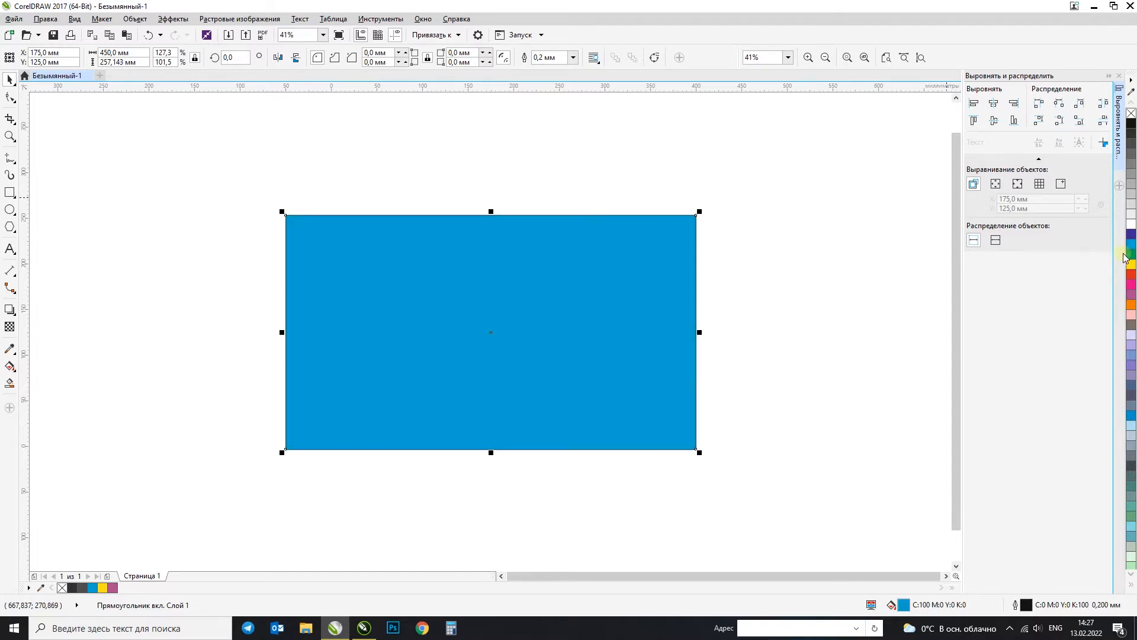
Step: Fill the rectangle with the dark green C:90 M:20 Y:78 K:47 from the green swatch's shade variations
{"action": "left_click", "coordinate": [1132, 256]}
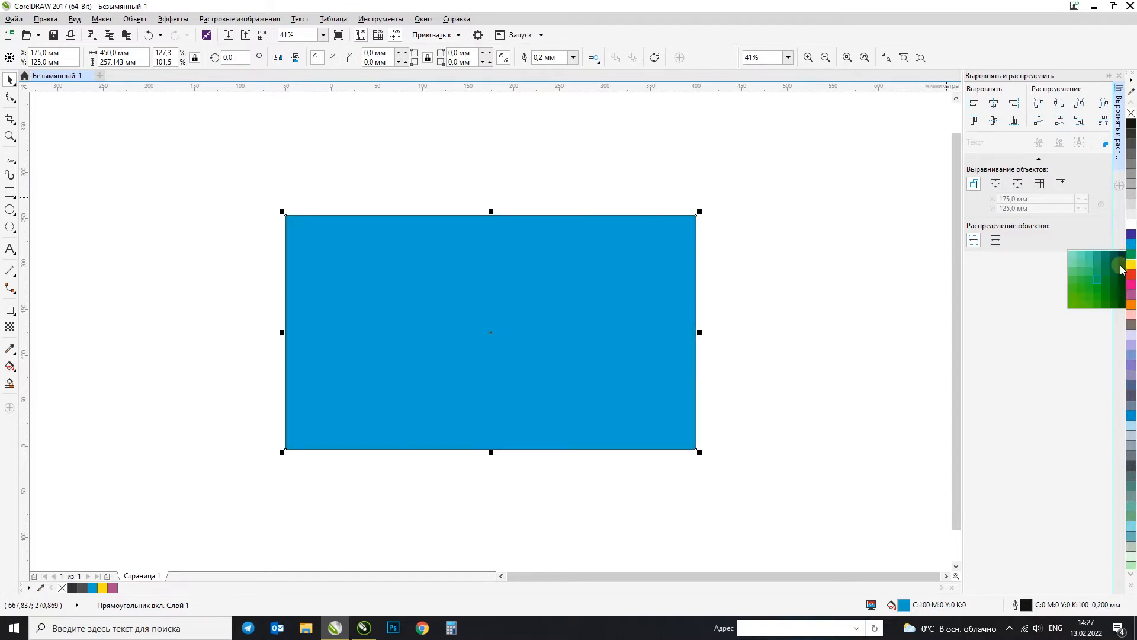
{"action": "left_click", "coordinate": [1114, 265]}
{"action": "left_click", "coordinate": [612, 264]}
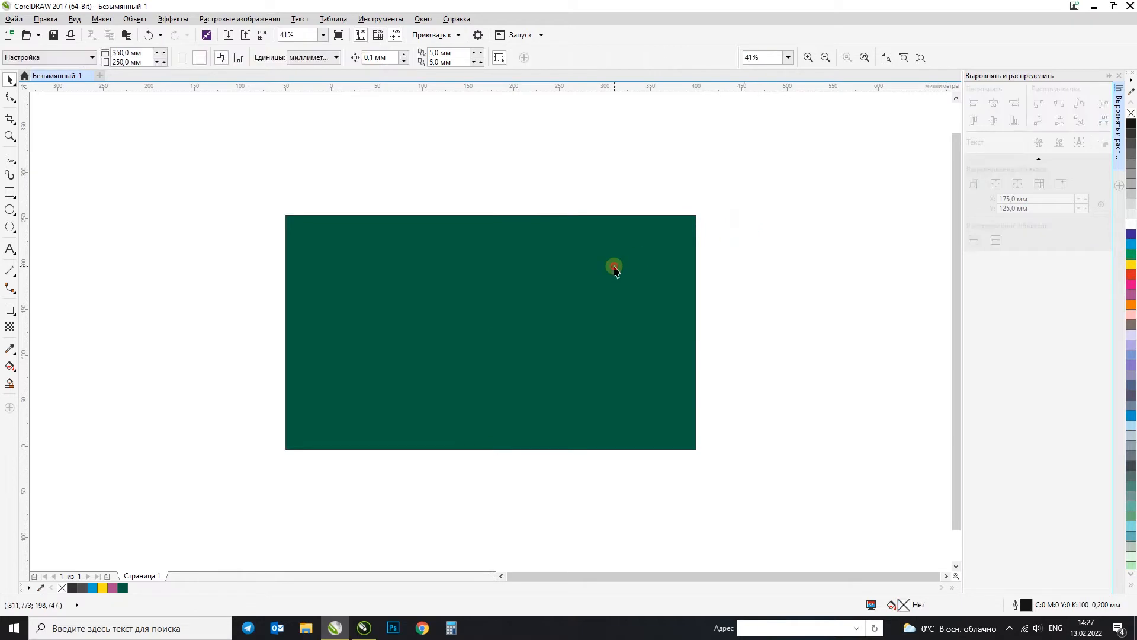
{"action": "left_click", "coordinate": [629, 276]}
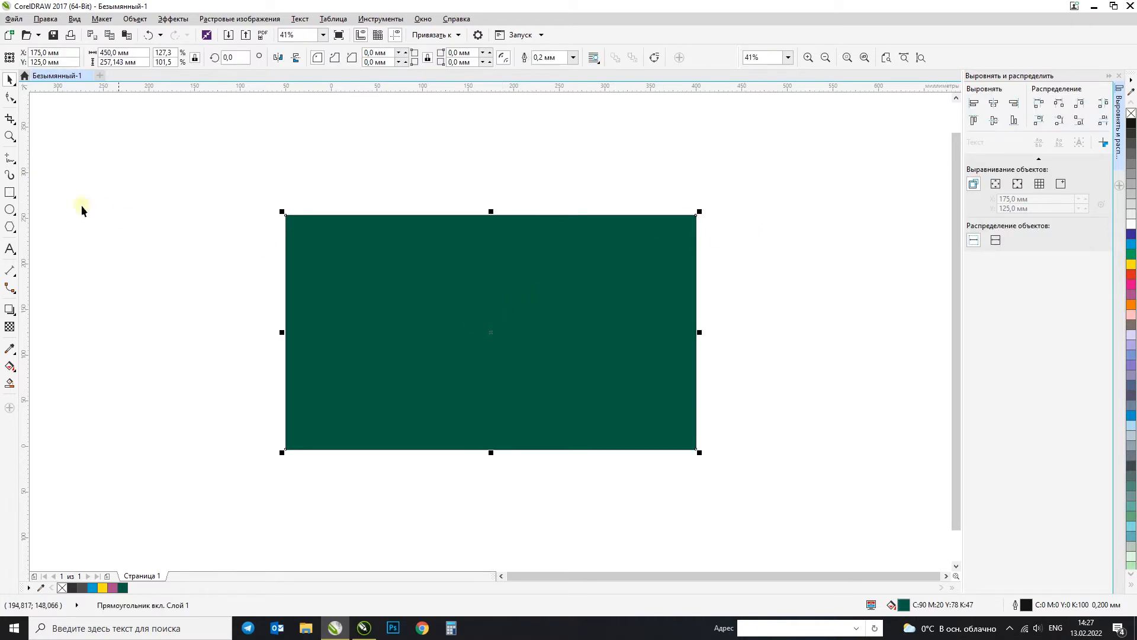
Step: Undo a trial move of the rectangle, set its height to 250 mm and lock its proportions
{"action": "left_click_drag", "start_coordinate": [427, 292], "coordinate": [743, 307]}
{"action": "key", "text": "ctrl+z"}
{"action": "left_click", "coordinate": [136, 62]}
{"action": "type", "text": "250"}
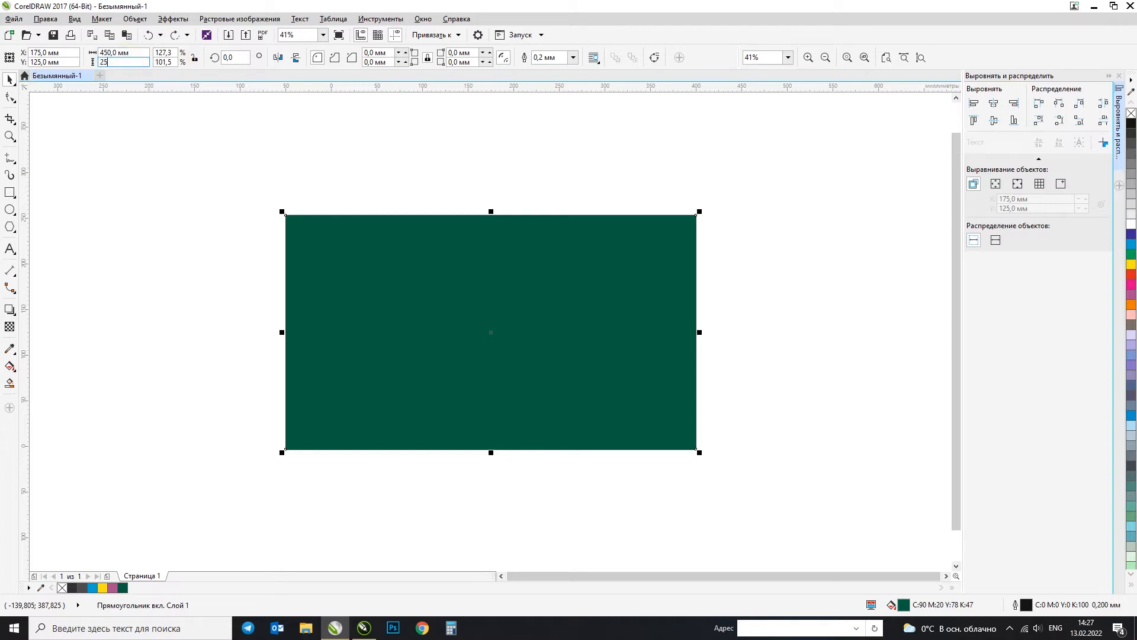
{"action": "key", "text": "Return"}
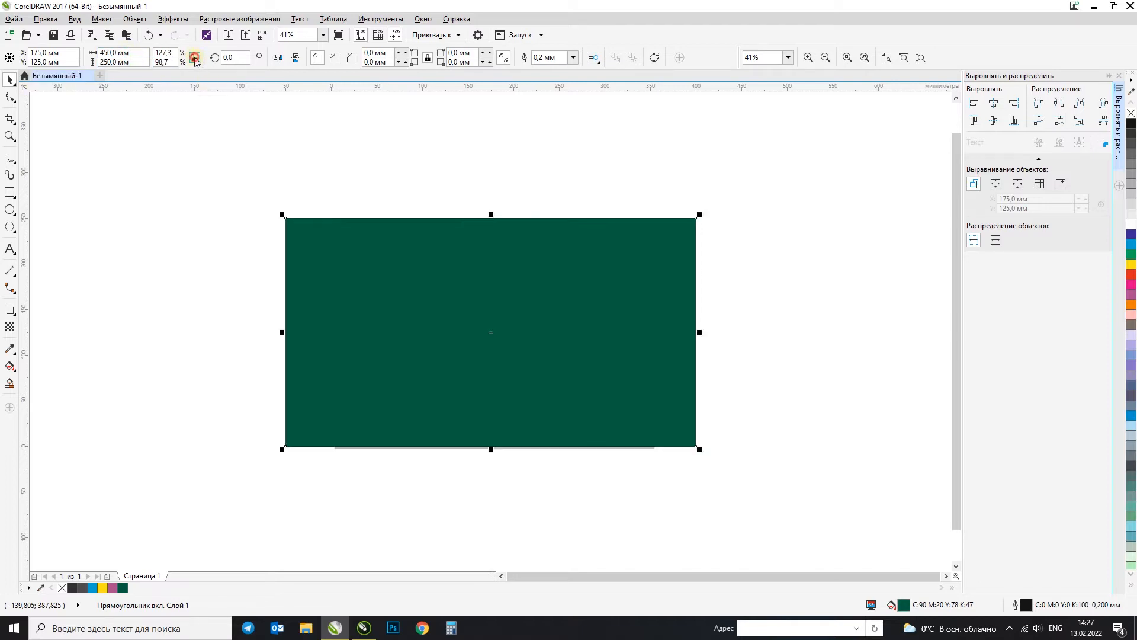
{"action": "left_click", "coordinate": [767, 272]}
Step: Try scaling the rectangle proportionally to a width of 45 mm, and undo it
{"action": "left_click", "coordinate": [447, 271]}
{"action": "left_click_drag", "start_coordinate": [133, 53], "coordinate": [39, 74]}
{"action": "type", "text": "45"}
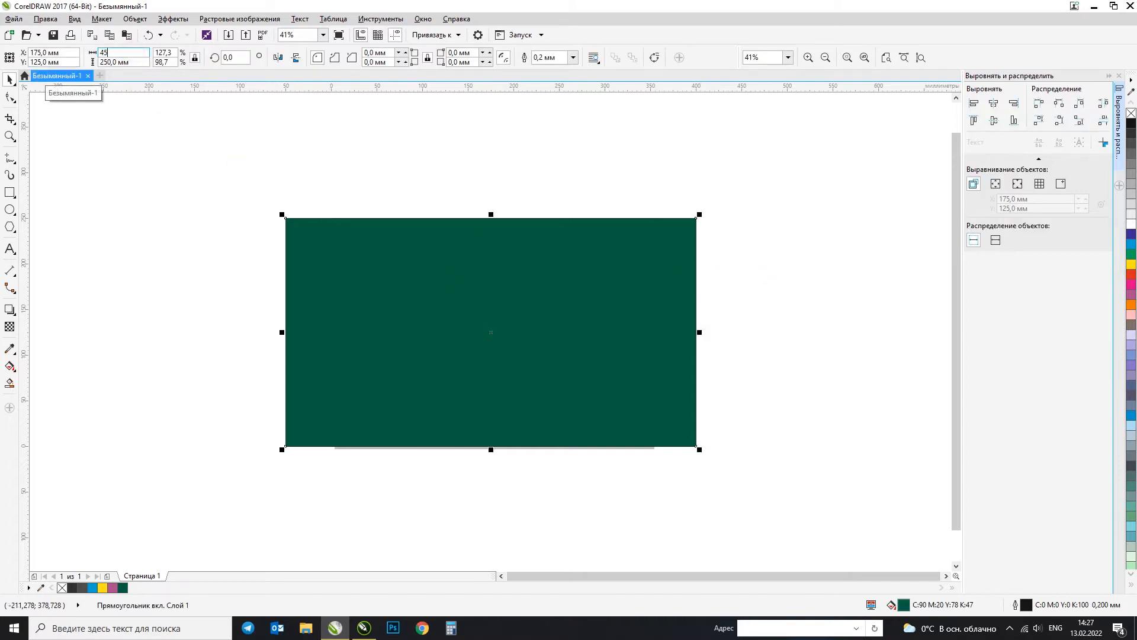
{"action": "key", "text": "Return"}
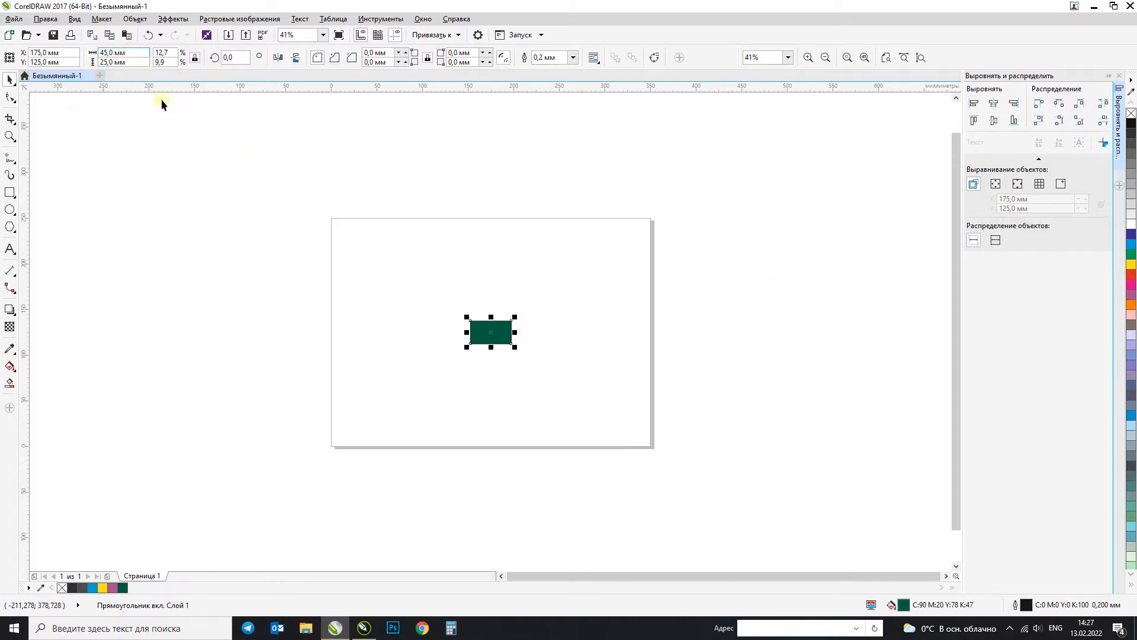
{"action": "key", "text": "ctrl+z"}
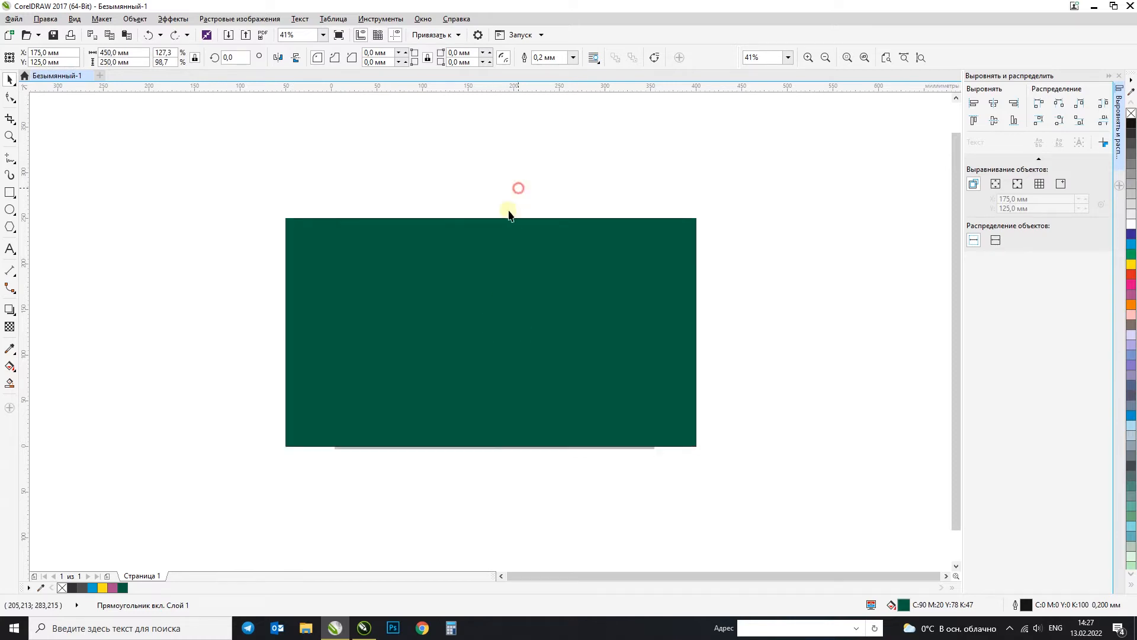
Step: Try rounding all the rectangle's corners to about 10 mm with the Shape tool, and undo the rounding
{"action": "left_click", "coordinate": [421, 172]}
{"action": "left_click", "coordinate": [385, 249]}
{"action": "left_click", "coordinate": [12, 195]}
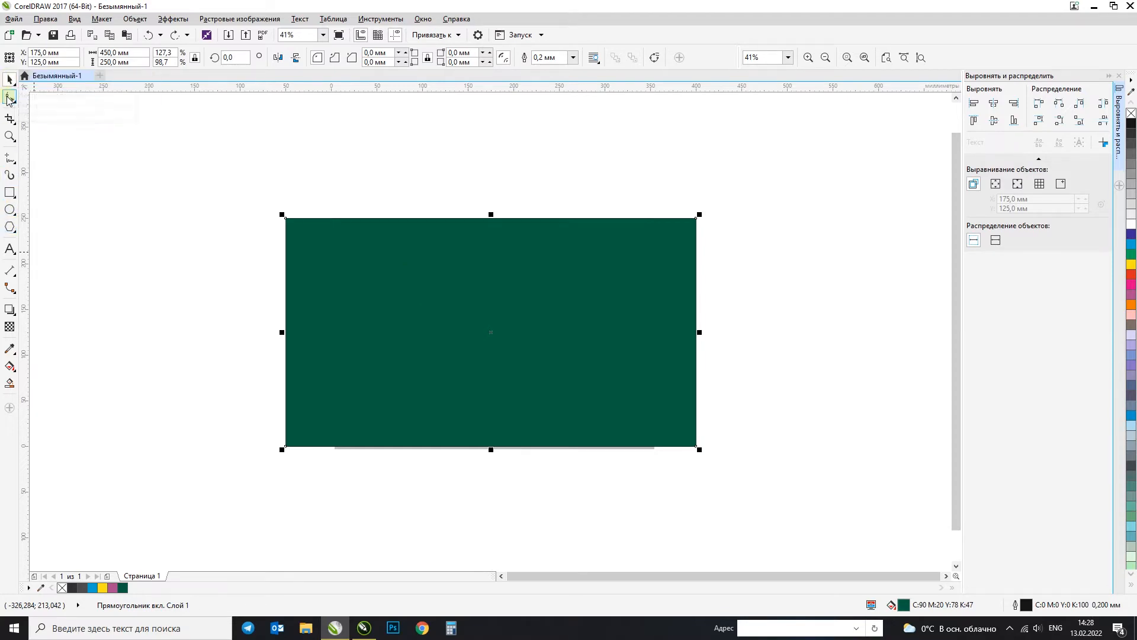
{"action": "left_click", "coordinate": [7, 98]}
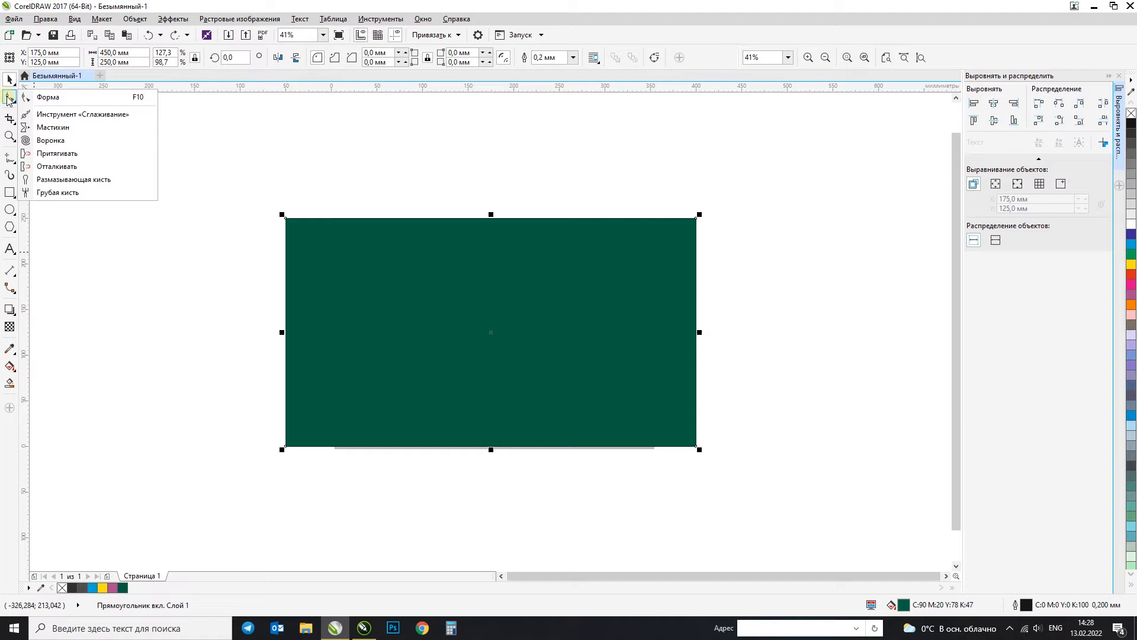
{"action": "left_click", "coordinate": [45, 99]}
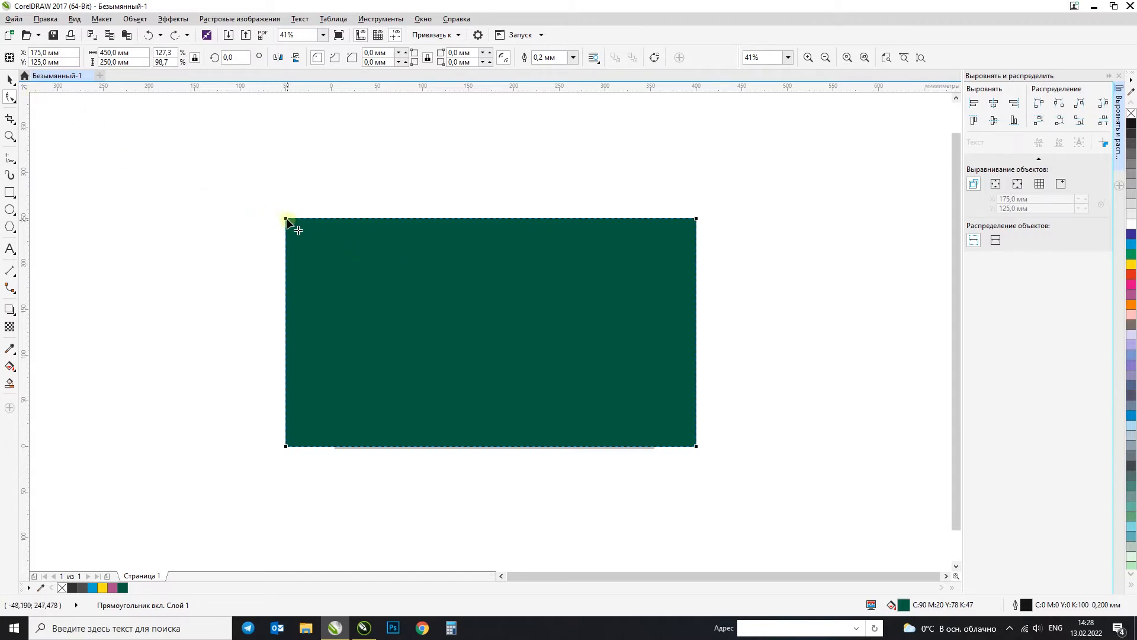
{"action": "mouse_move", "coordinate": [286, 220]}
{"action": "left_mouse_down"}
{"action": "mouse_move", "coordinate": [327, 240]}
{"action": "mouse_move", "coordinate": [328, 222]}
{"action": "mouse_move", "coordinate": [303, 219]}
{"action": "mouse_move", "coordinate": [340, 224]}
{"action": "mouse_move", "coordinate": [295, 220]}
{"action": "left_mouse_up"}
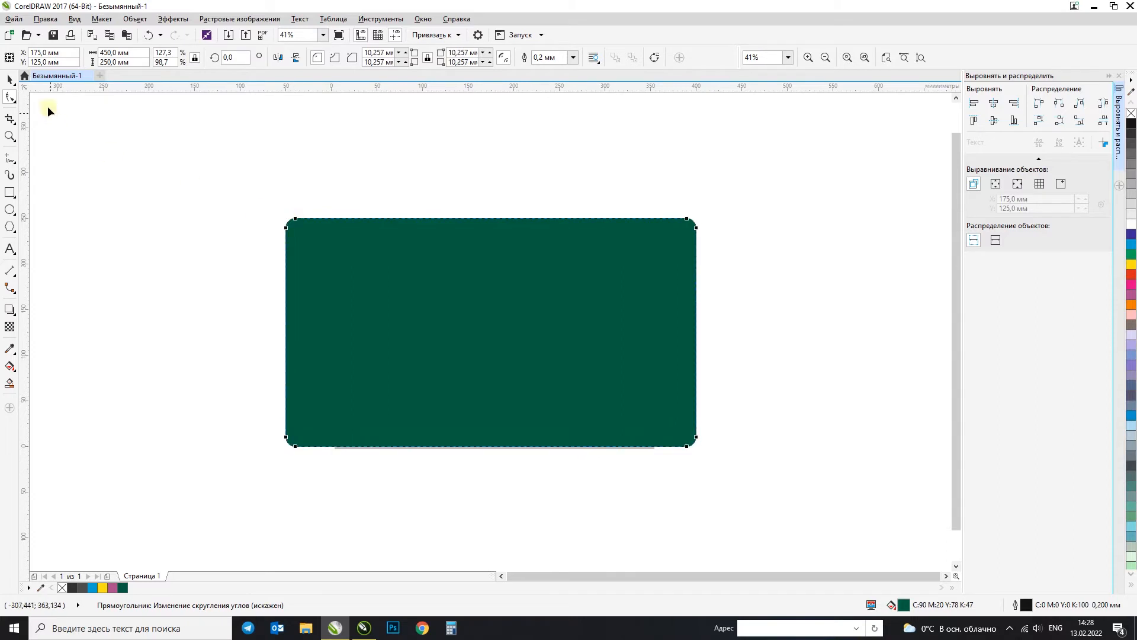
{"action": "left_click", "coordinate": [8, 80]}
{"action": "key", "text": "ctrl+z"}
{"action": "key", "text": "ctrl+z"}
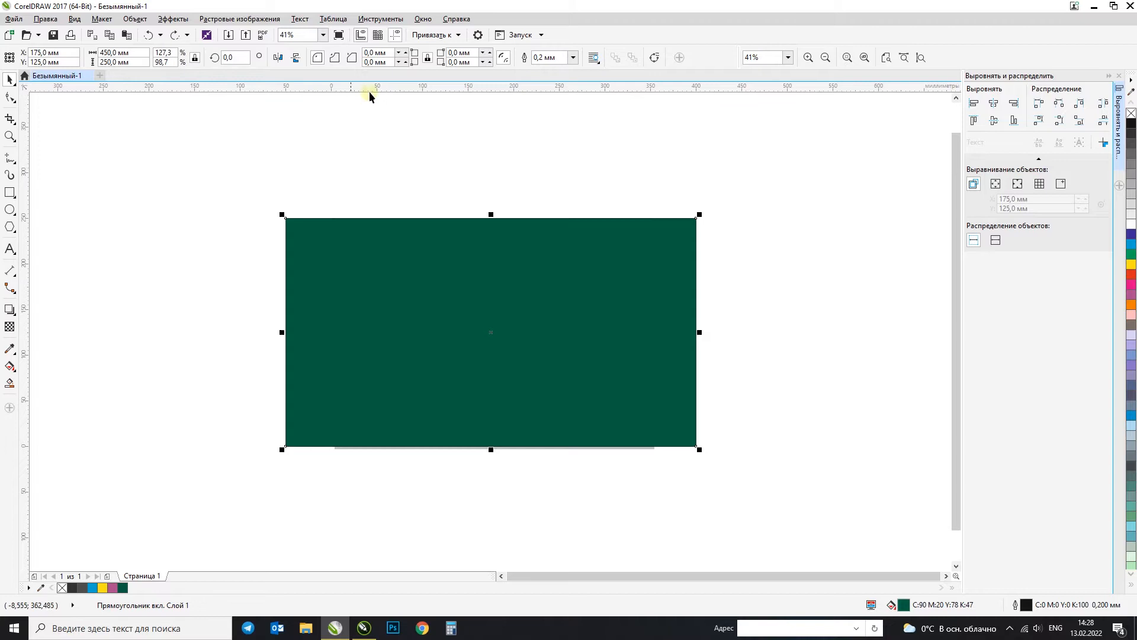
Step: Set the corner radius to 4 mm on all four linked corners of the rectangle
{"action": "left_click", "coordinate": [365, 120]}
{"action": "left_click", "coordinate": [361, 268]}
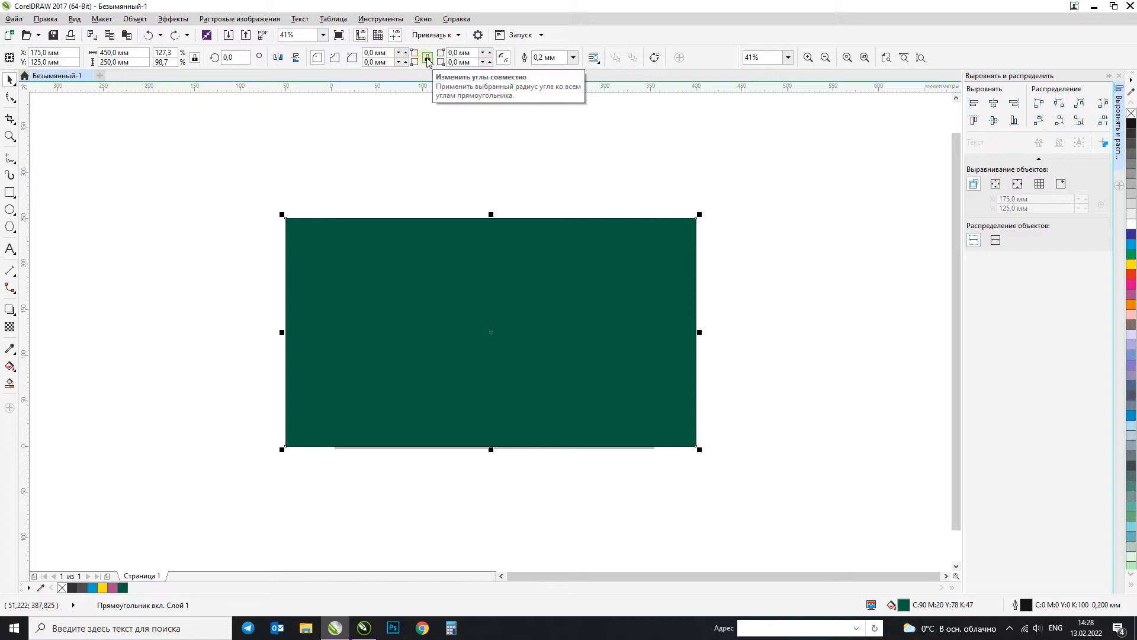
{"action": "left_click", "coordinate": [385, 53]}
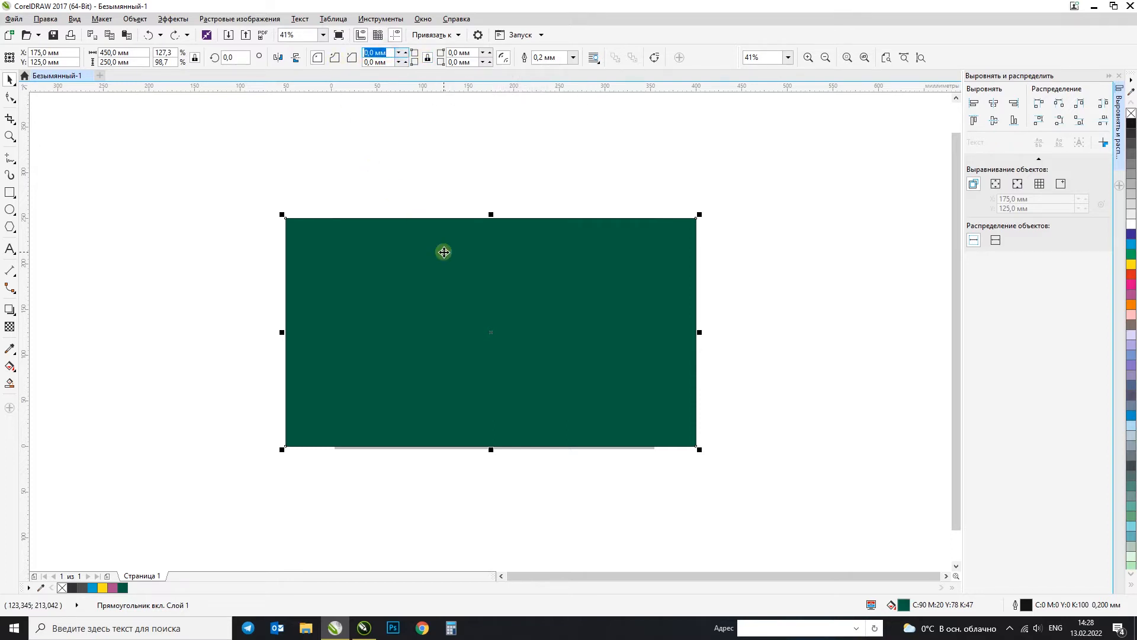
{"action": "key", "text": "Return"}
{"action": "scroll", "coordinate": [291, 224], "scroll_direction": "up", "scroll_amount": 5}
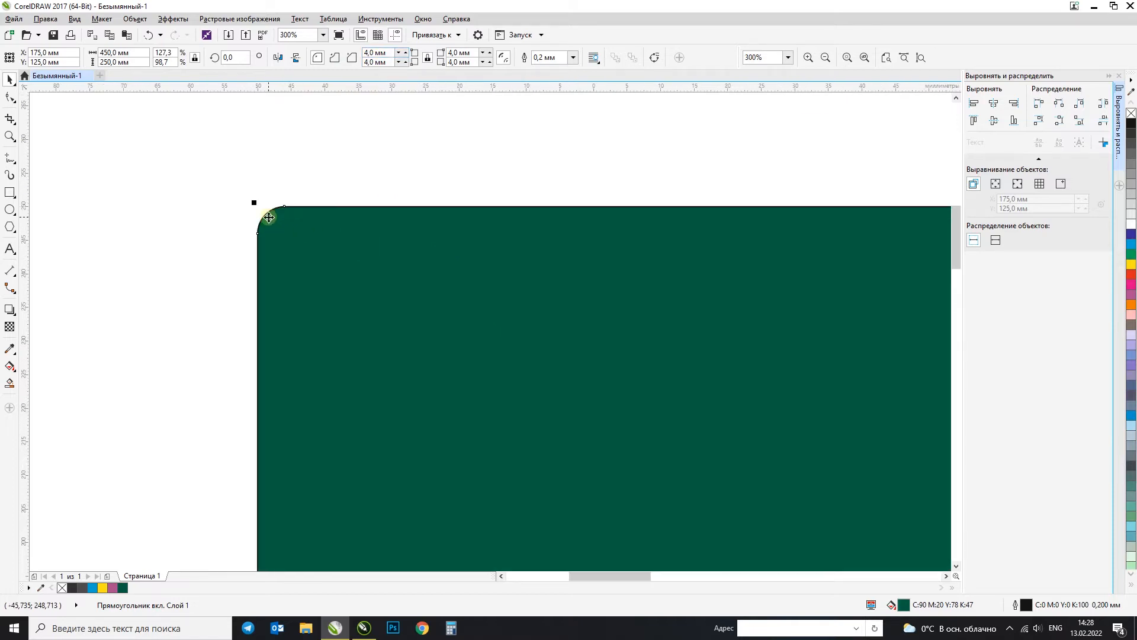
Step: Try a 7 mm radius on all the rectangle's corners, and reset the radius to 0 mm
{"action": "left_click", "coordinate": [388, 52]}
{"action": "type", "text": "7"}
{"action": "key", "text": "Return"}
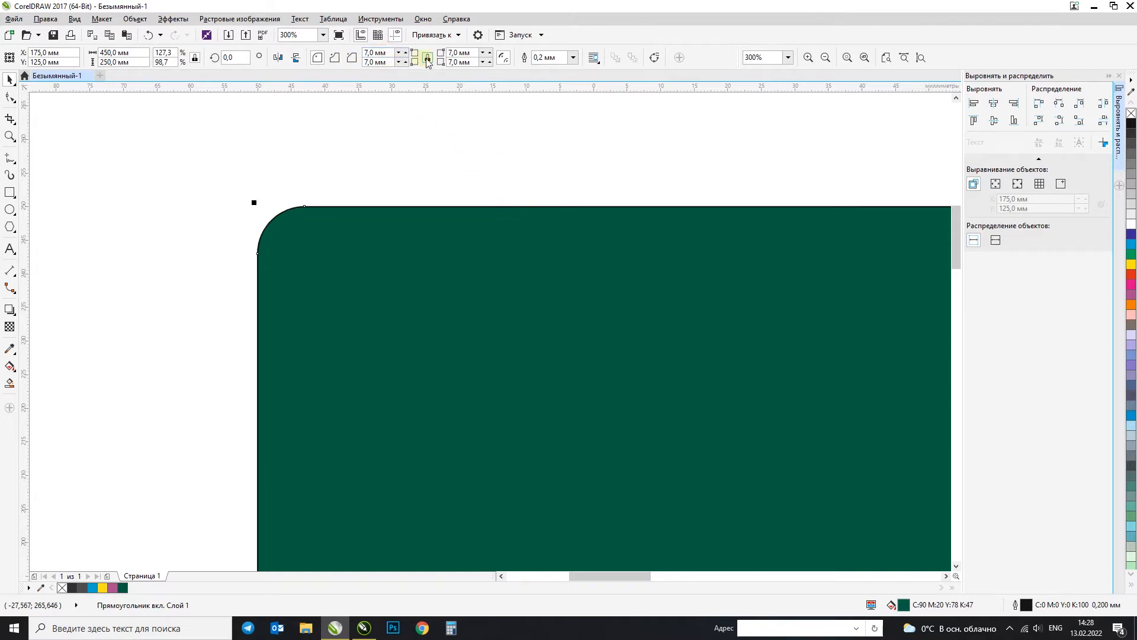
{"action": "left_click", "coordinate": [379, 52]}
{"action": "type", "text": "0"}
{"action": "key", "text": "Return"}
Step: Practice zooming around the rectangle, and fit all objects in the drawing window from distant or empty views
{"action": "scroll", "coordinate": [185, 172], "scroll_direction": "down", "scroll_amount": 2}
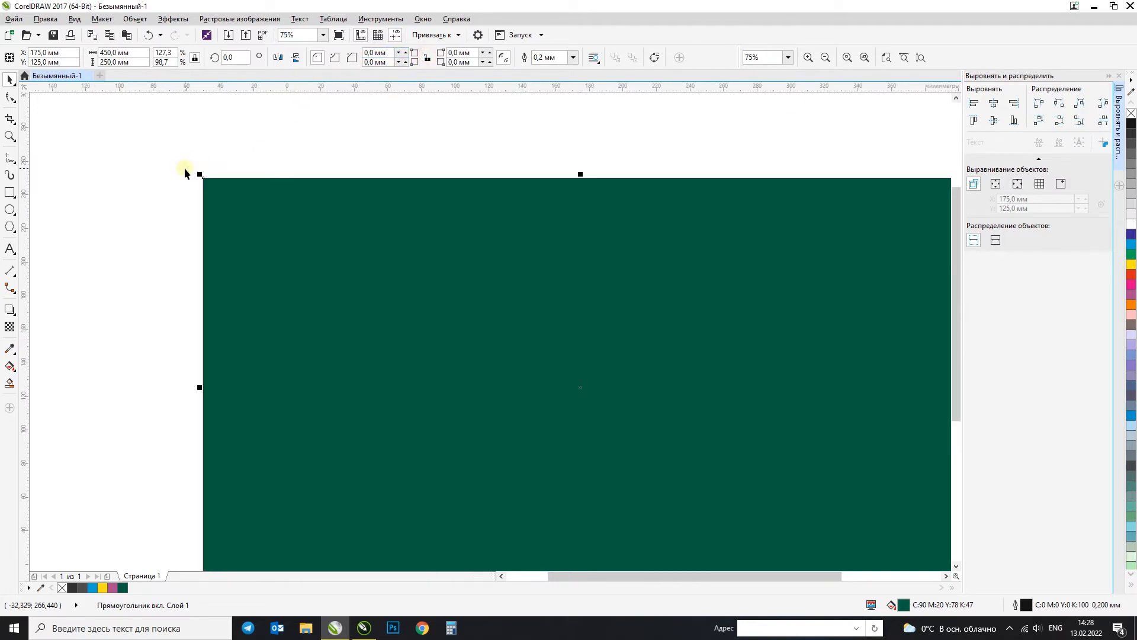
{"action": "scroll", "coordinate": [255, 210], "scroll_direction": "down", "scroll_amount": 2}
{"action": "scroll", "coordinate": [271, 248], "scroll_direction": "up", "scroll_amount": 1}
{"action": "key", "text": "F2"}
{"action": "left_click_drag", "start_coordinate": [192, 134], "coordinate": [616, 384]}
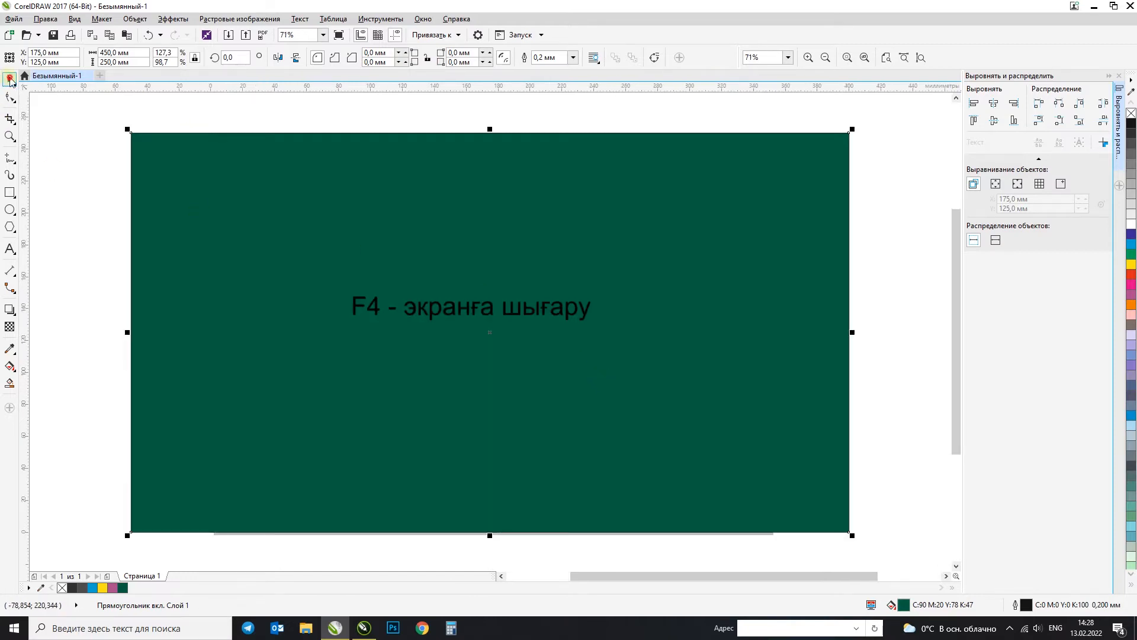
{"action": "left_click", "coordinate": [67, 133]}
{"action": "key", "text": "F4"}
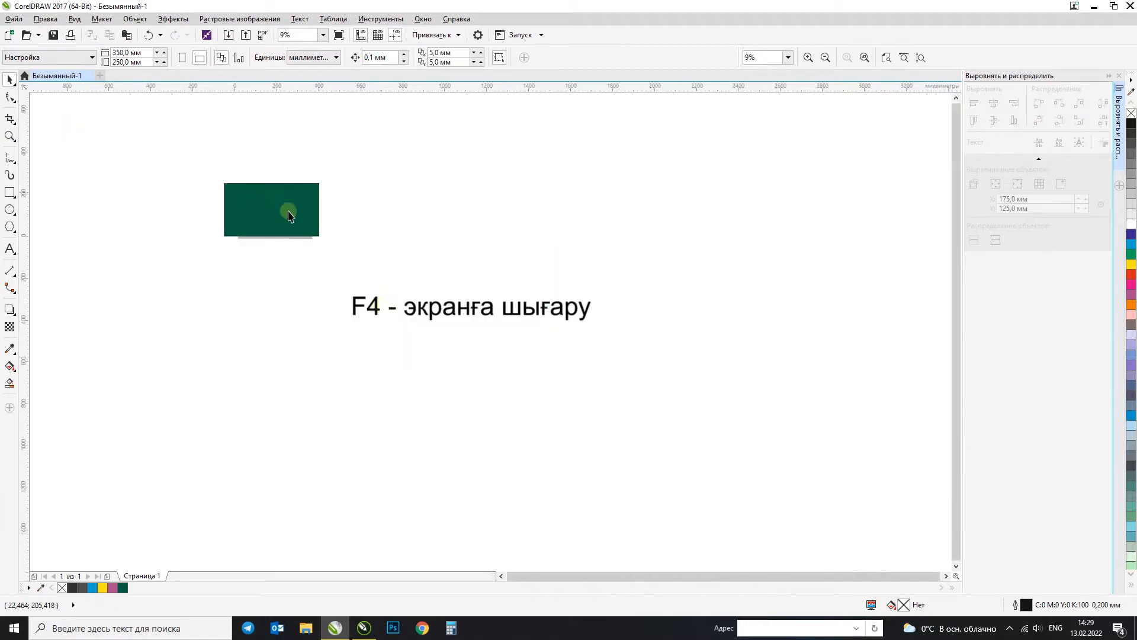
{"action": "scroll", "coordinate": [436, 357], "scroll_direction": "up", "scroll_amount": 2}
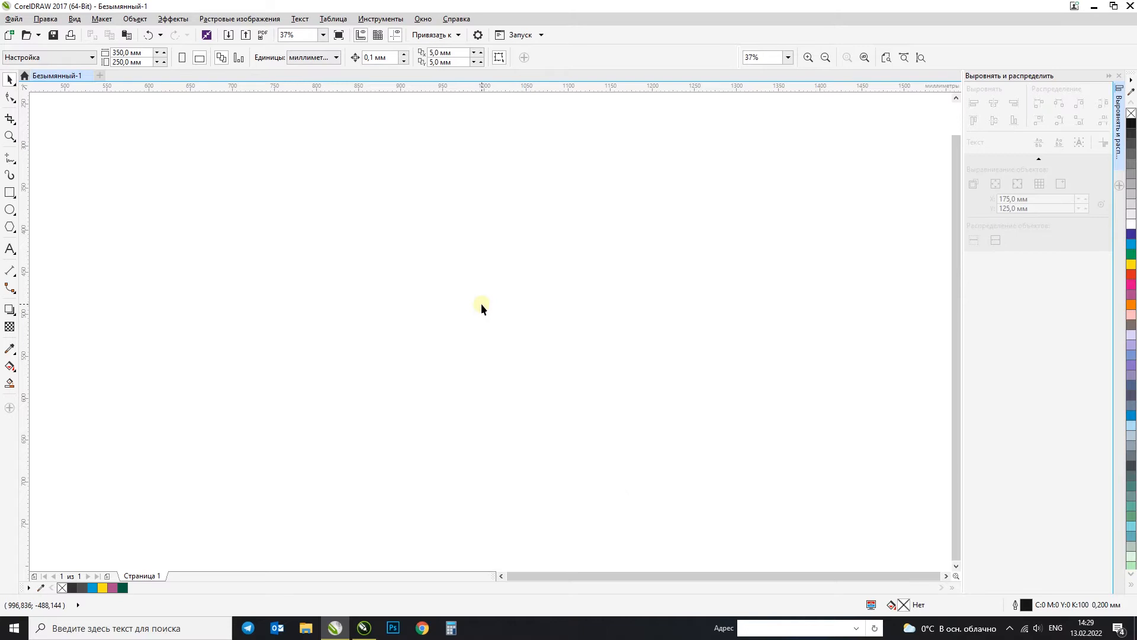
{"action": "key", "text": "F4"}
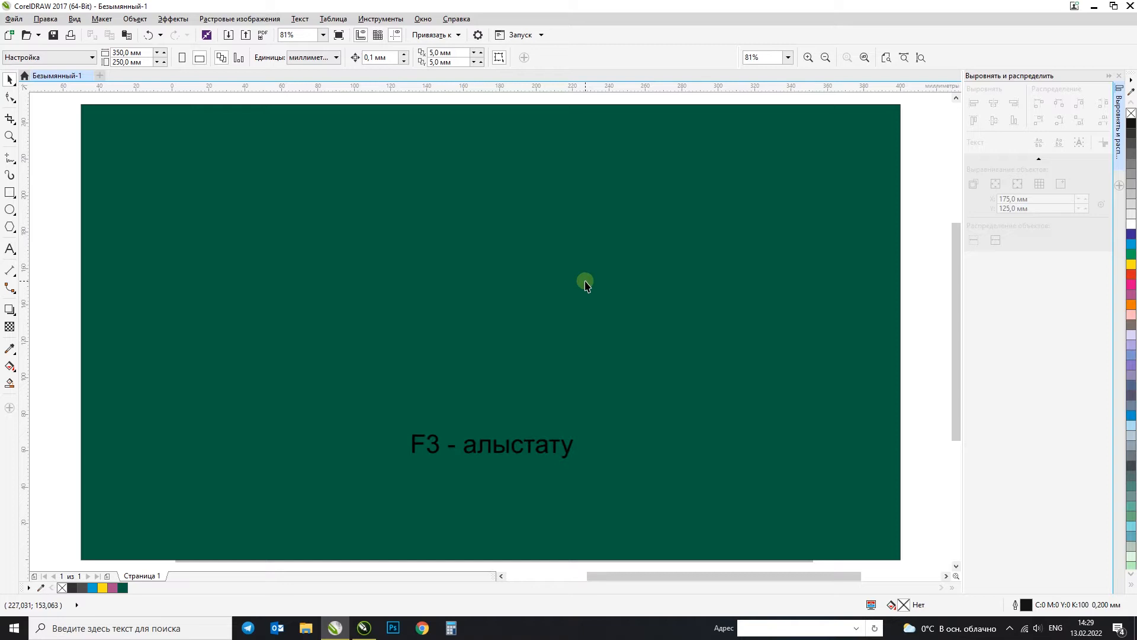
Step: Zoom out one level, zoom back in on the whole rectangle, and magnify its upper-left corner
{"action": "key", "text": "F3"}
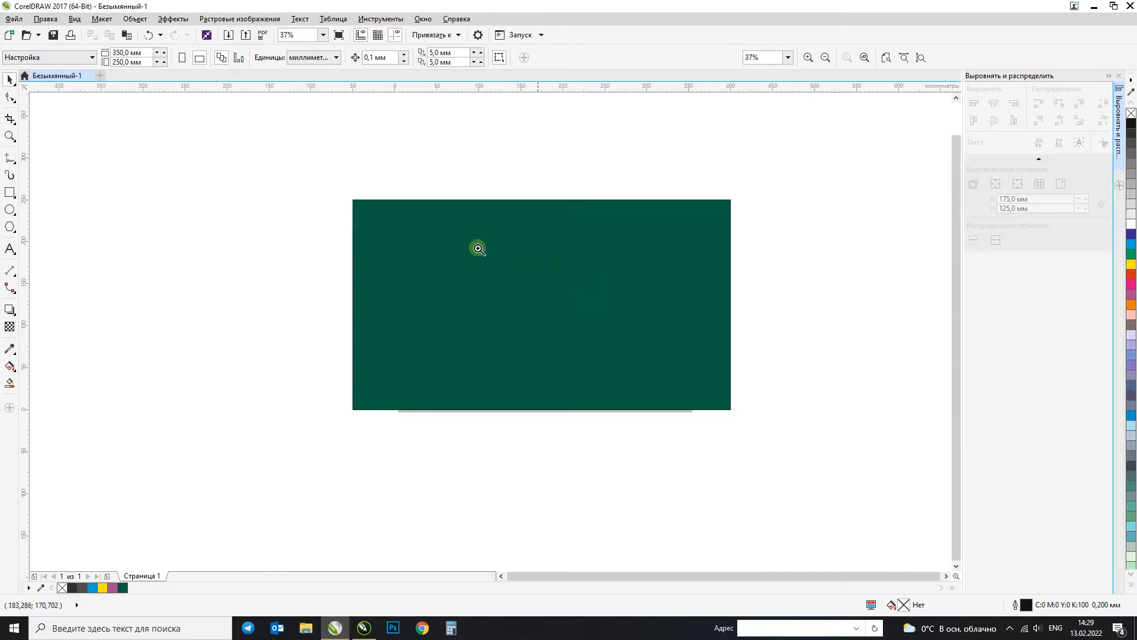
{"action": "left_click_drag", "start_coordinate": [341, 189], "coordinate": [762, 425]}
{"action": "key", "text": "F2"}
{"action": "left_click_drag", "start_coordinate": [82, 108], "coordinate": [122, 156]}
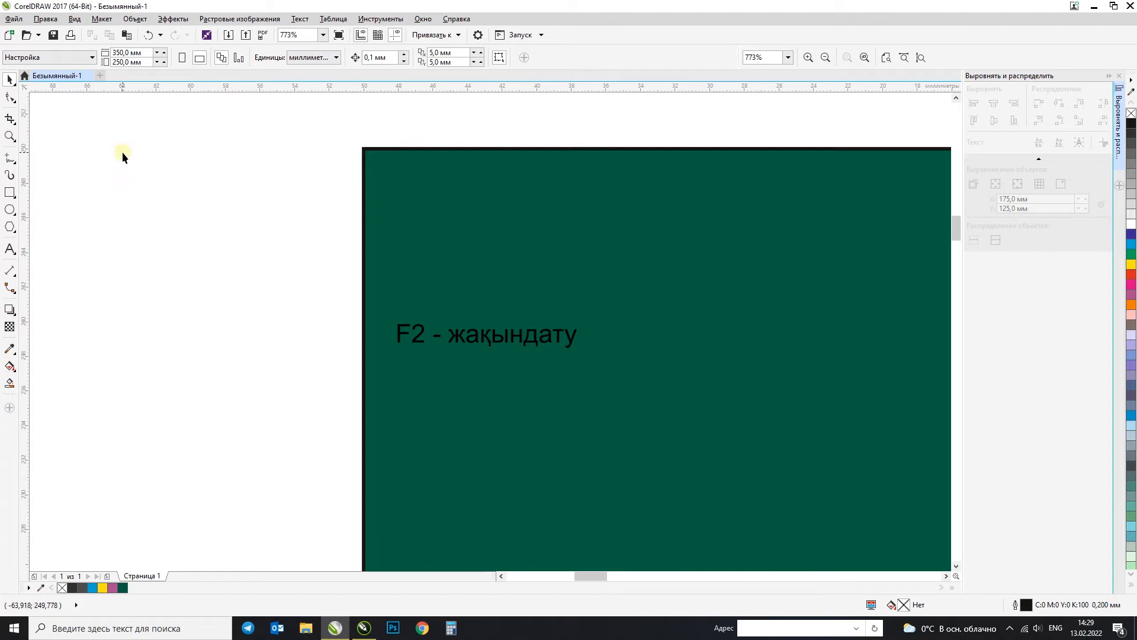
Step: Practice zooming out from the corner, fitting all objects in the window, and magnifying the area around the rectangle
{"action": "scroll", "coordinate": [195, 189], "scroll_direction": "down", "scroll_amount": 7}
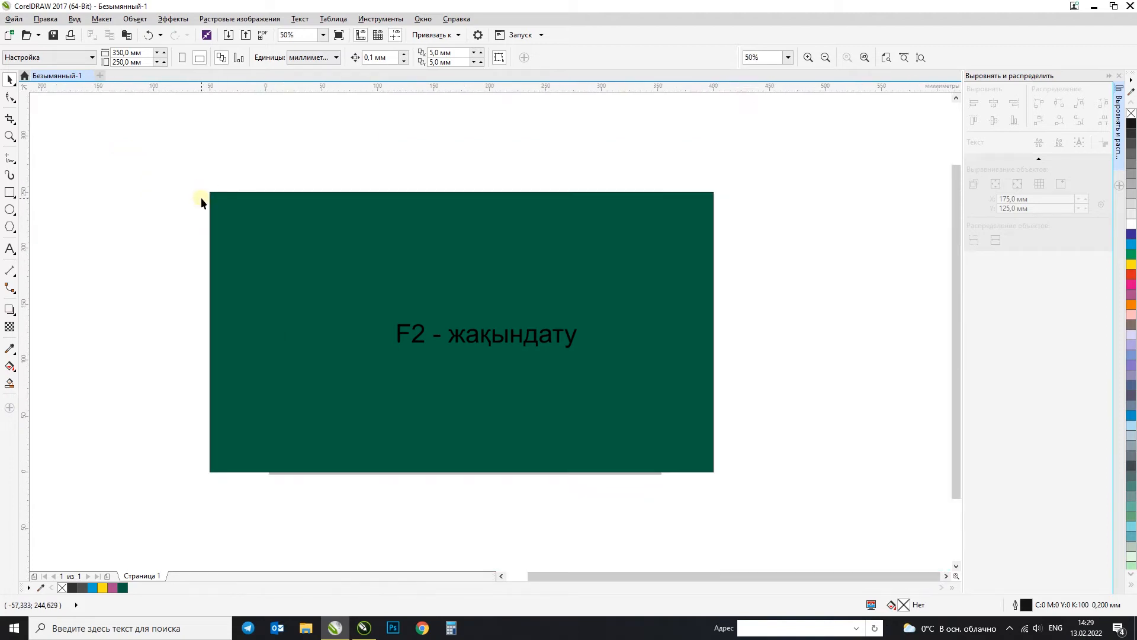
{"action": "scroll", "coordinate": [189, 183], "scroll_direction": "up", "scroll_amount": 3}
{"action": "key", "text": "F4"}
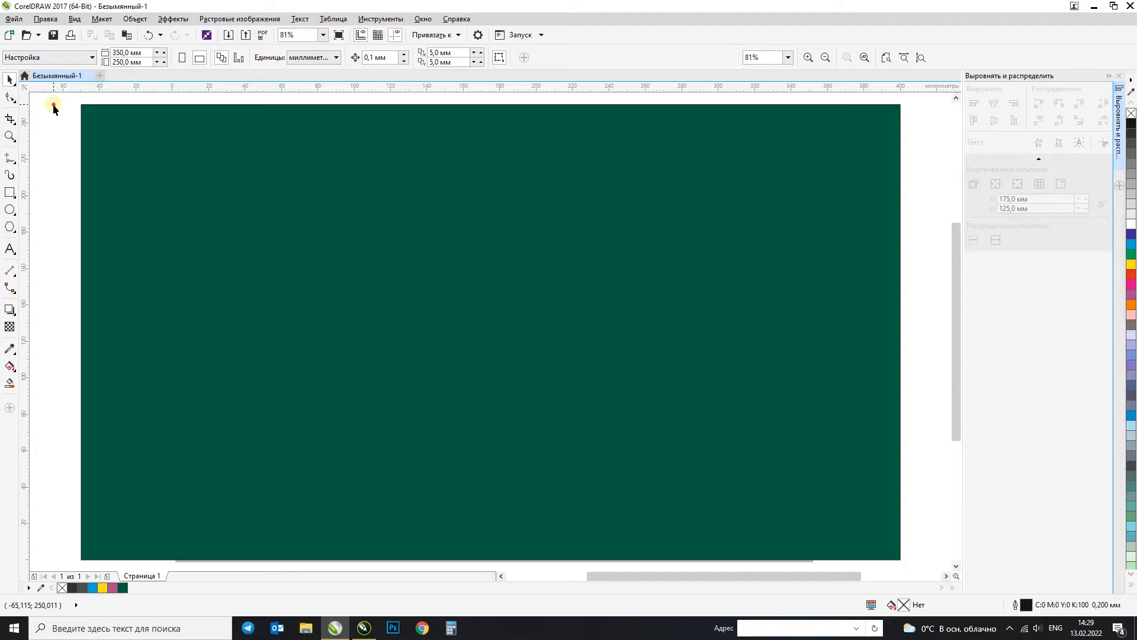
{"action": "left_click", "coordinate": [209, 147]}
{"action": "scroll", "coordinate": [190, 152], "scroll_direction": "down", "scroll_amount": 2}
{"action": "key", "text": "F2"}
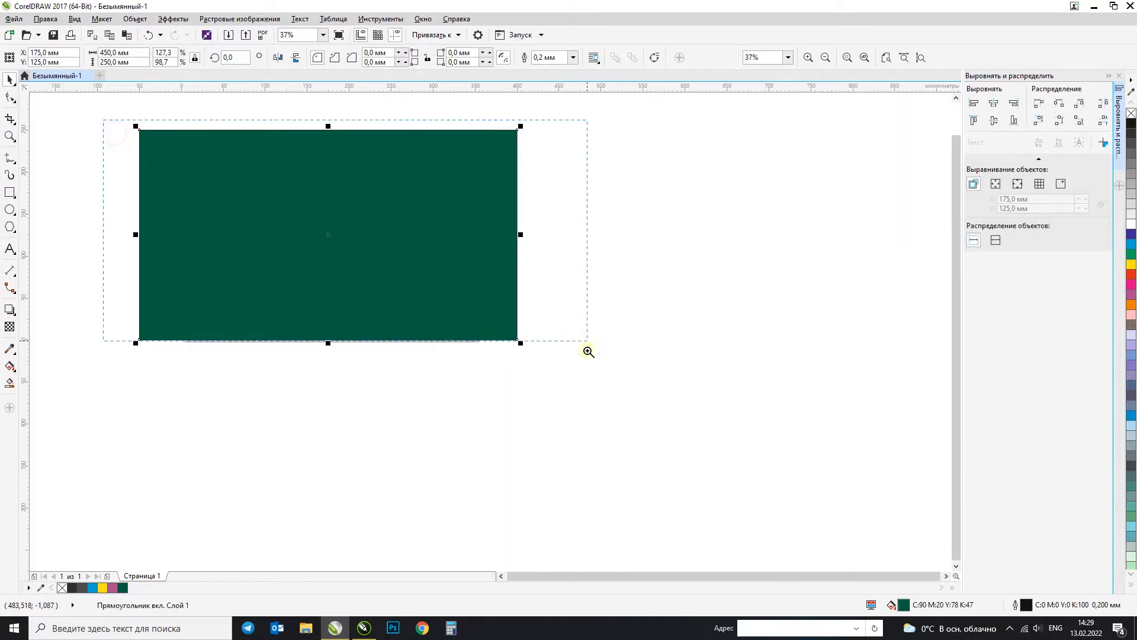
{"action": "left_click", "coordinate": [585, 372]}
{"action": "left_click", "coordinate": [63, 161]}
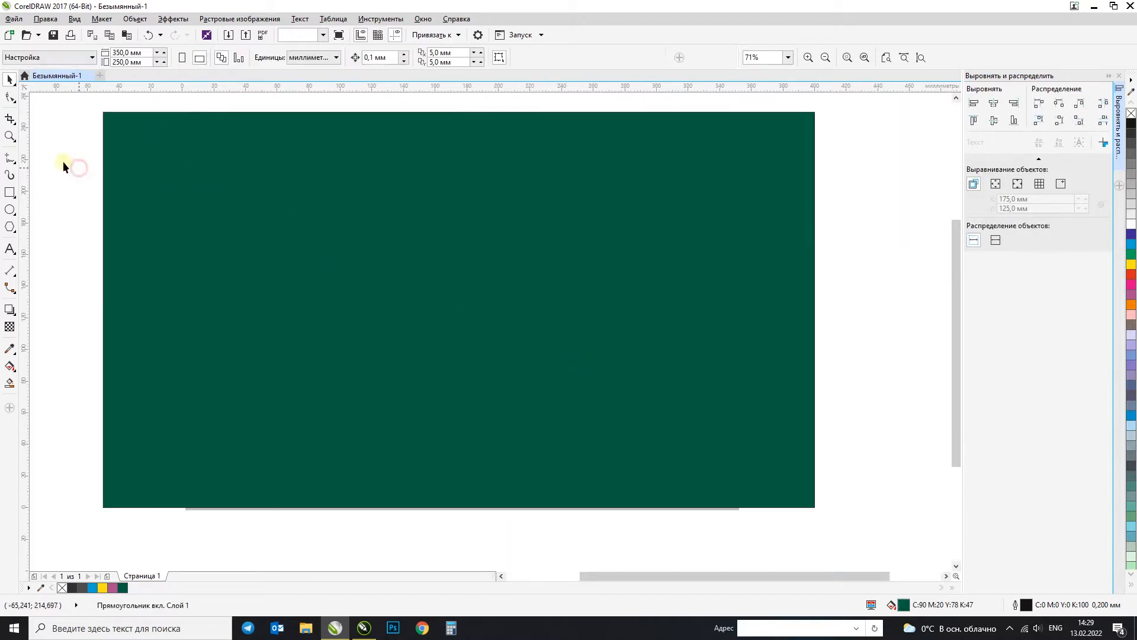
Step: Try rounding all four corners of the rectangle to 125 mm with the Shape tool, and undo the rounding
{"action": "left_click", "coordinate": [11, 97]}
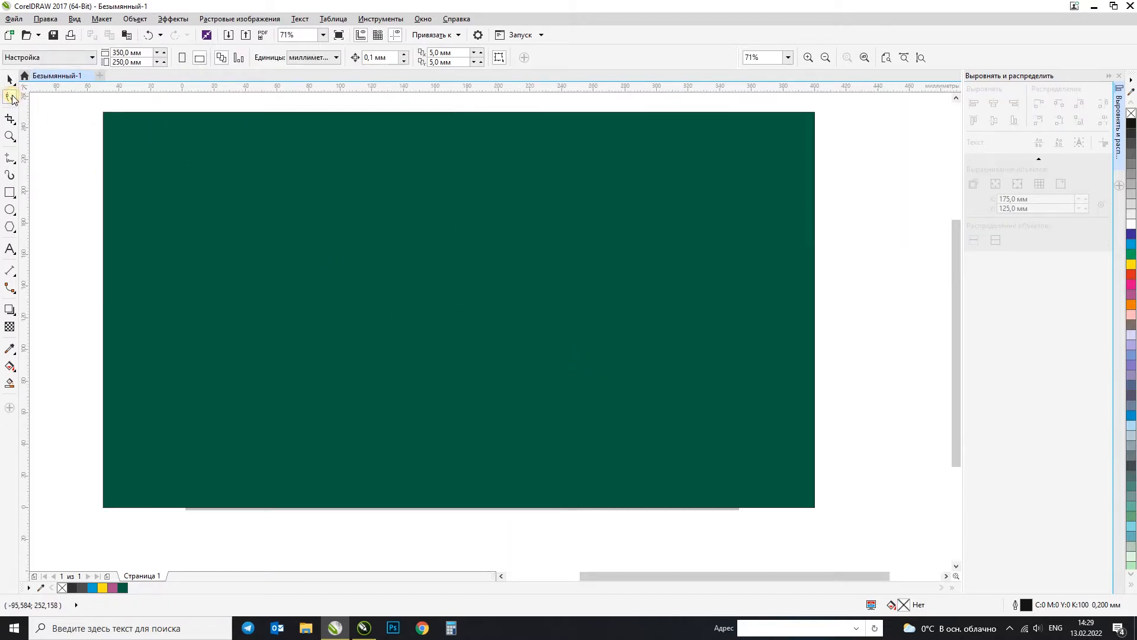
{"action": "left_click", "coordinate": [105, 117]}
{"action": "left_click_drag", "start_coordinate": [106, 116], "coordinate": [476, 267]}
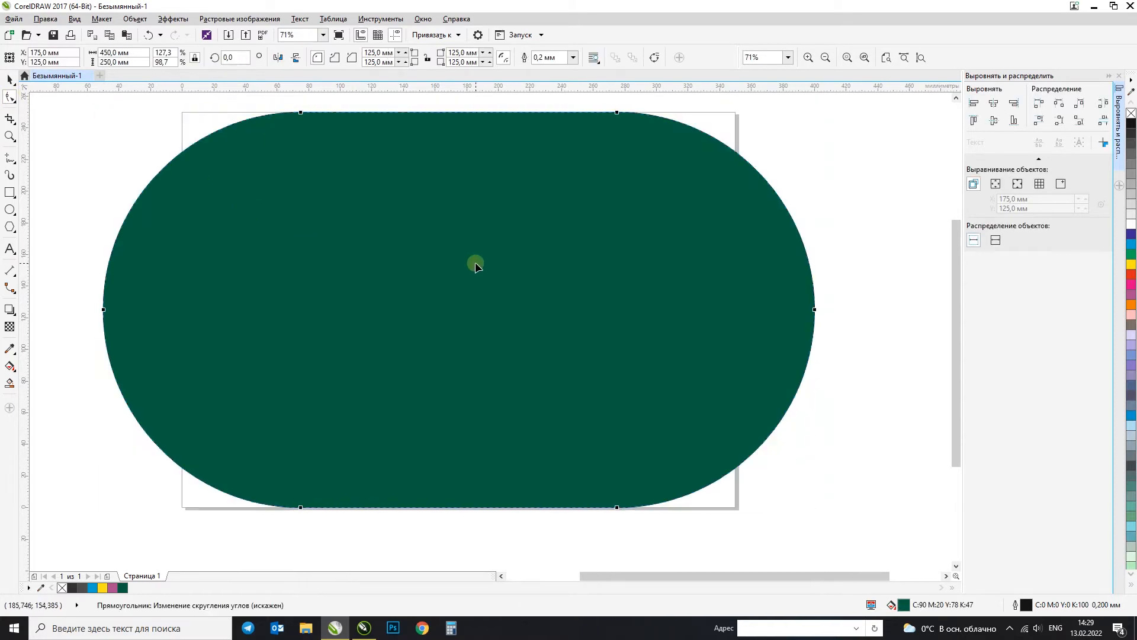
{"action": "key", "text": "ctrl+z"}
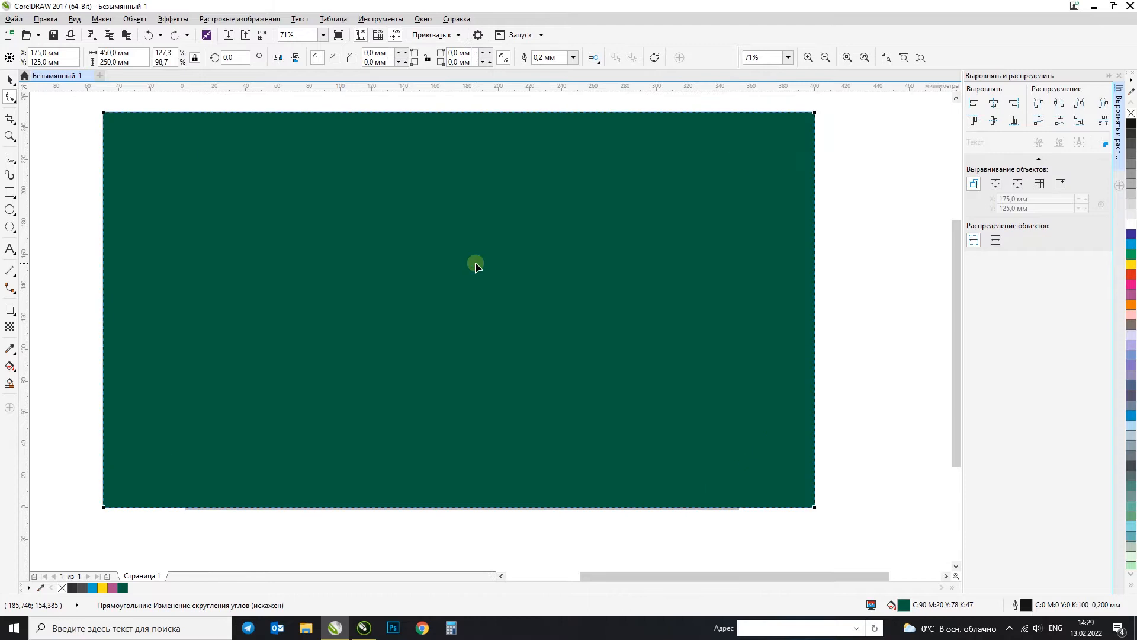
Step: Pull bulges out of the rectangle's upper, right, lower and left sides with the Smear tool at a 200 mm nib and pressure 85
{"action": "left_click", "coordinate": [6, 99]}
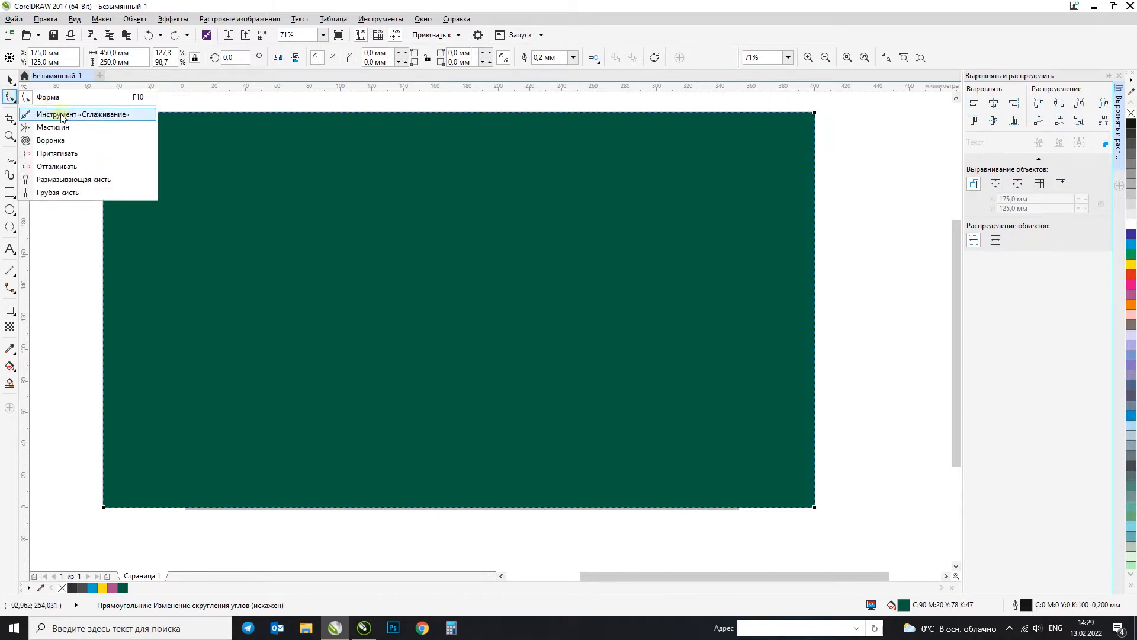
{"action": "left_click", "coordinate": [69, 128]}
{"action": "scroll", "coordinate": [409, 262], "scroll_direction": "down", "scroll_amount": 5}
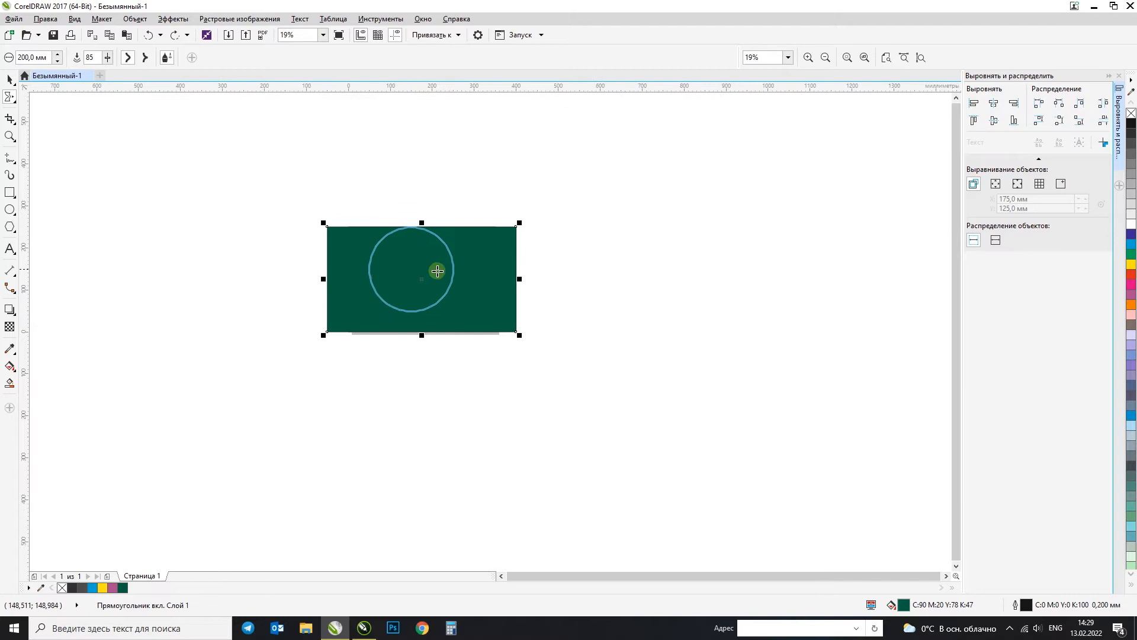
{"action": "left_click_drag", "start_coordinate": [460, 239], "coordinate": [496, 183]}
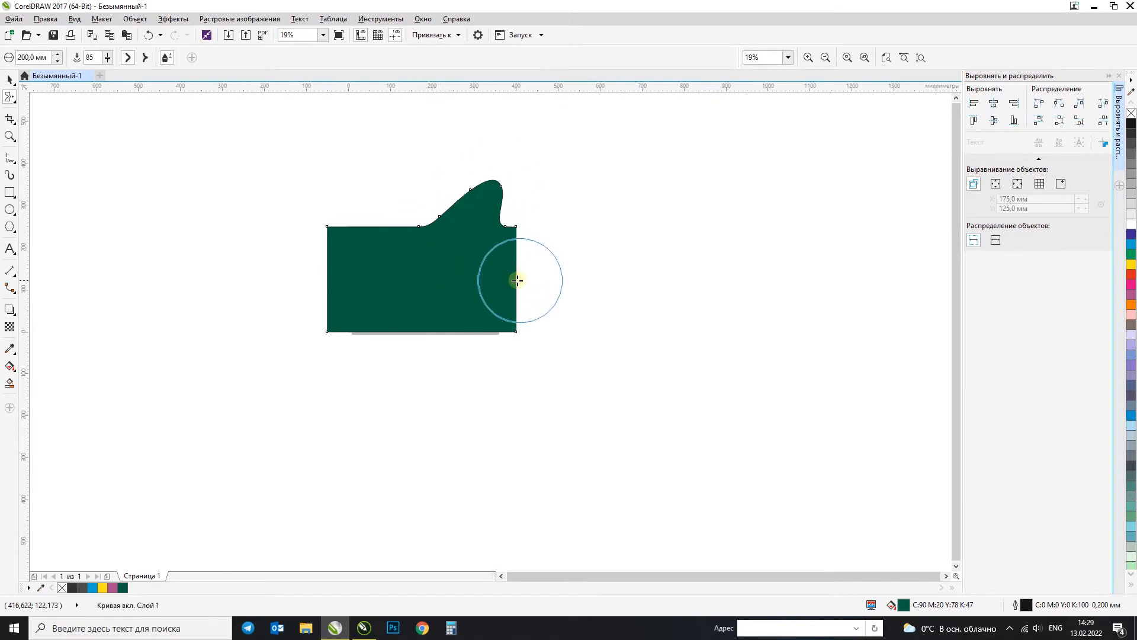
{"action": "scroll", "coordinate": [518, 274], "scroll_direction": "up", "scroll_amount": 5}
{"action": "left_click_drag", "start_coordinate": [463, 251], "coordinate": [622, 329]}
{"action": "scroll", "coordinate": [528, 317], "scroll_direction": "down", "scroll_amount": 3}
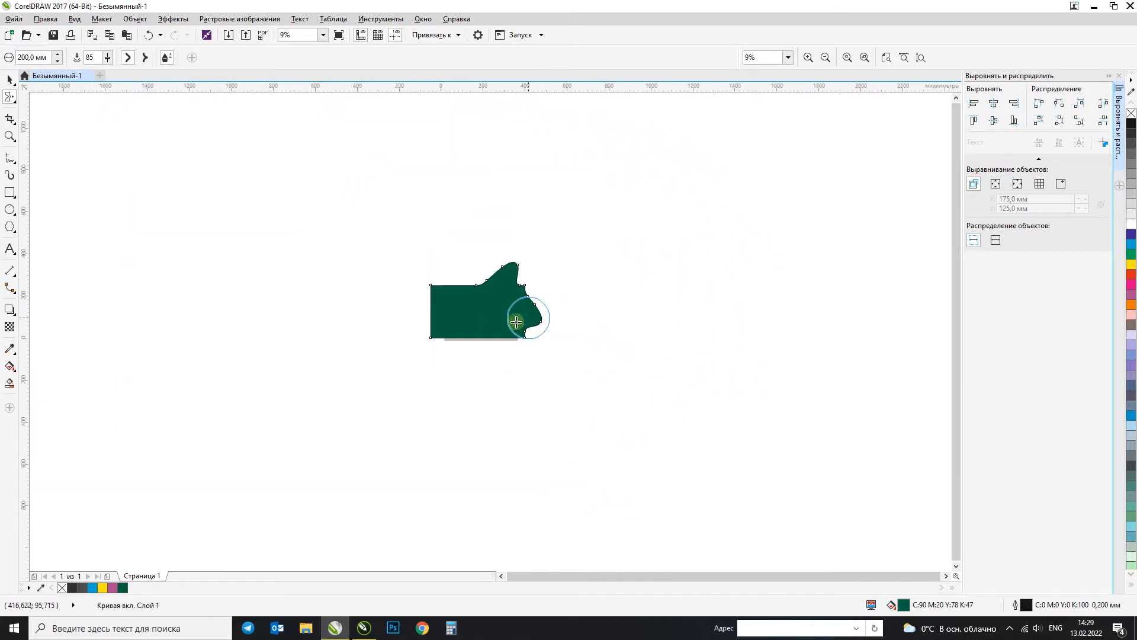
{"action": "scroll", "coordinate": [486, 338], "scroll_direction": "up", "scroll_amount": 1}
{"action": "mouse_move", "coordinate": [461, 317]}
{"action": "left_mouse_down"}
{"action": "mouse_move", "coordinate": [466, 349]}
{"action": "mouse_move", "coordinate": [427, 375]}
{"action": "left_mouse_up"}
{"action": "mouse_move", "coordinate": [402, 300]}
{"action": "left_mouse_down"}
{"action": "mouse_move", "coordinate": [371, 314]}
{"action": "mouse_move", "coordinate": [304, 249]}
{"action": "left_mouse_up"}
{"action": "mouse_move", "coordinate": [420, 263]}
{"action": "left_mouse_down"}
{"action": "mouse_move", "coordinate": [384, 227]}
{"action": "mouse_move", "coordinate": [373, 187]}
{"action": "left_mouse_up"}
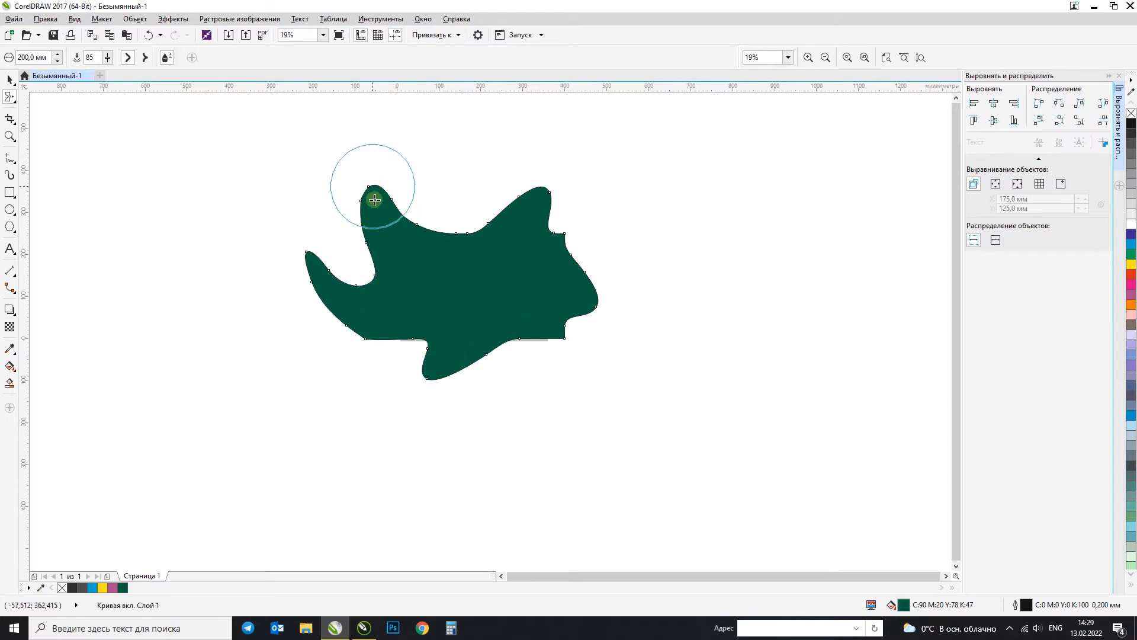
Step: Undo all the smears on the green rectangle
{"action": "key", "text": "ctrl+z"}
{"action": "key", "text": "ctrl+z"}
{"action": "key", "text": "ctrl+z"}
{"action": "key", "text": "ctrl+z"}
{"action": "key", "text": "ctrl+z"}
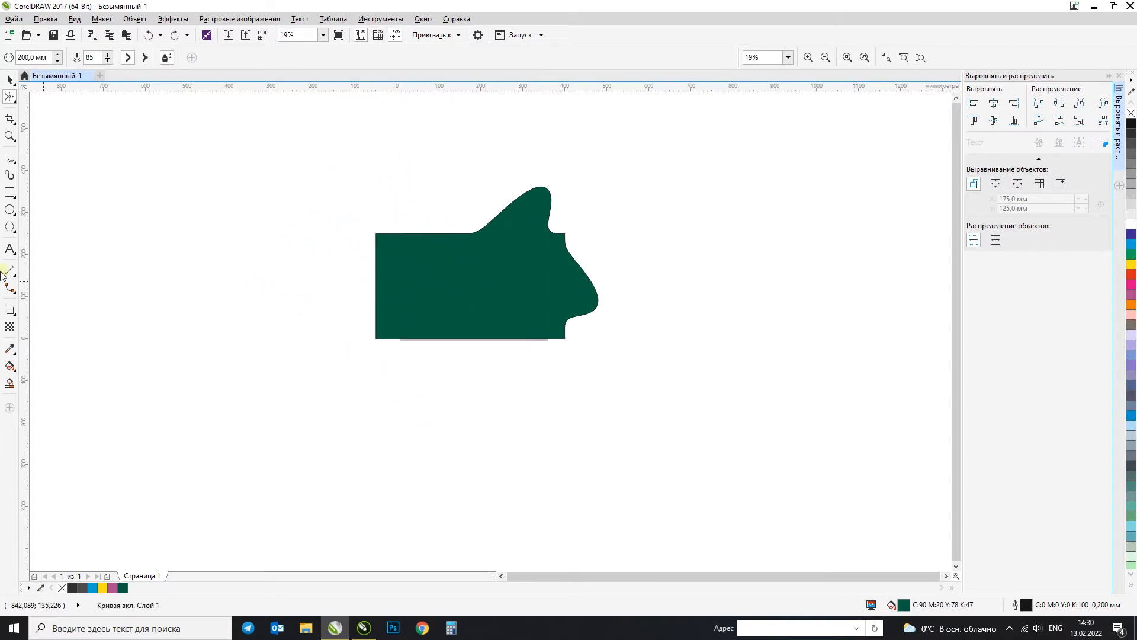
Step: Stretch the green rectangle symmetrically about its centre to about 1227 mm wide
{"action": "left_click", "coordinate": [9, 79]}
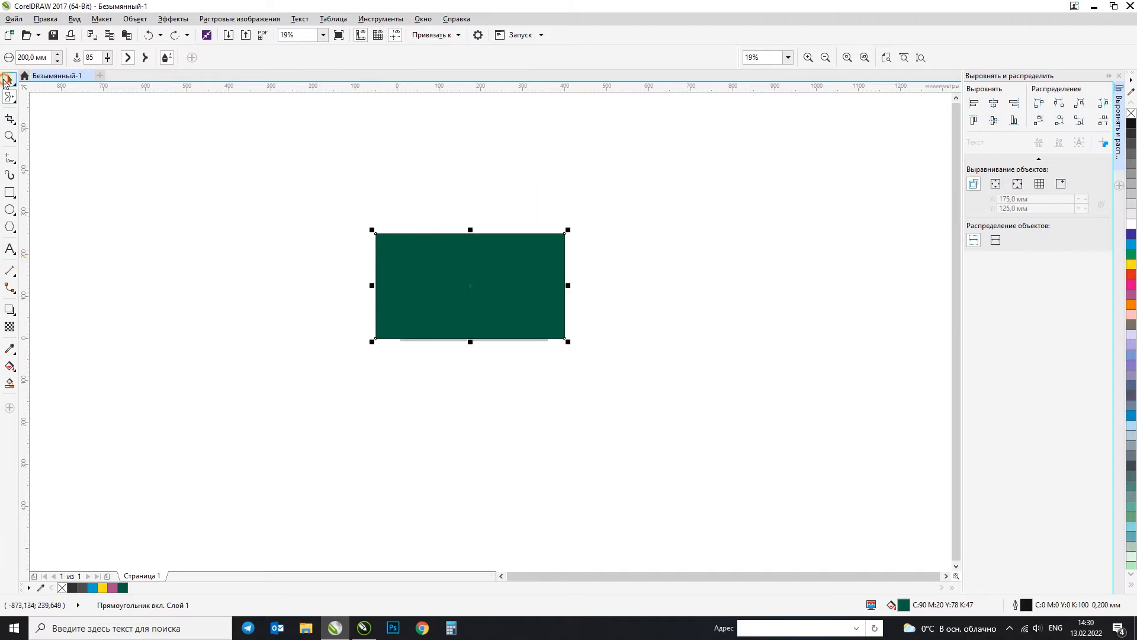
{"action": "left_click_drag", "start_coordinate": [375, 285], "coordinate": [209, 285]}
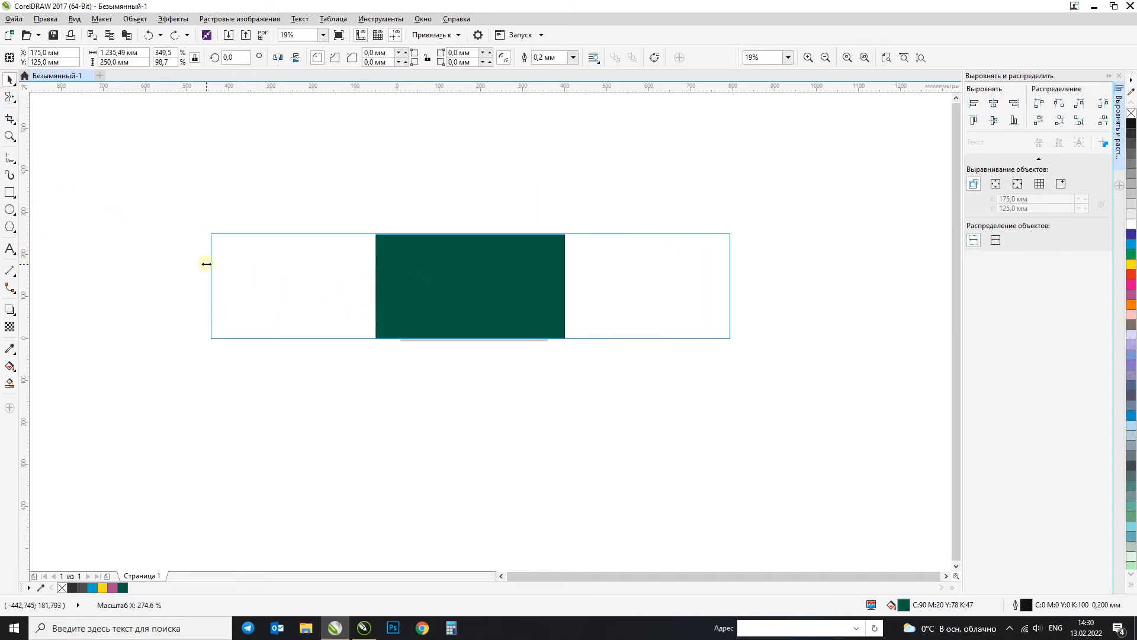
{"action": "left_click", "coordinate": [340, 275]}
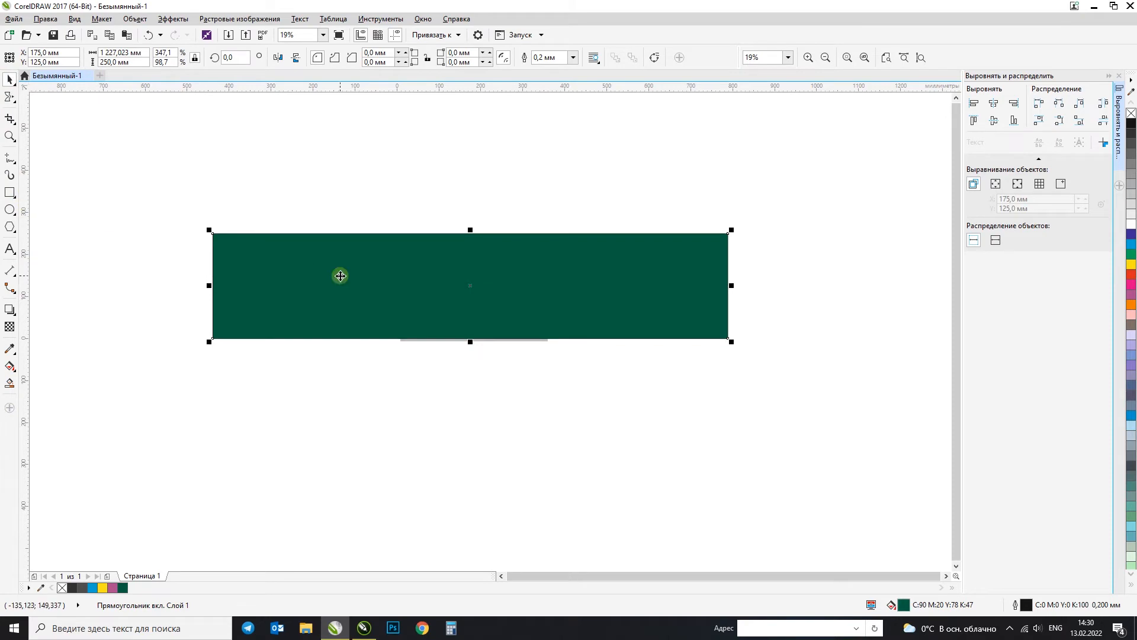
{"action": "left_click", "coordinate": [314, 264]}
Step: Smear one prong upward and one downward from the long edges near the green rectangle's right end
{"action": "left_click", "coordinate": [9, 97]}
{"action": "left_click_drag", "start_coordinate": [554, 294], "coordinate": [682, 196]}
{"action": "mouse_move", "coordinate": [578, 323]}
{"action": "left_mouse_down"}
{"action": "mouse_move", "coordinate": [680, 374]}
{"action": "mouse_move", "coordinate": [705, 372]}
{"action": "left_mouse_up"}
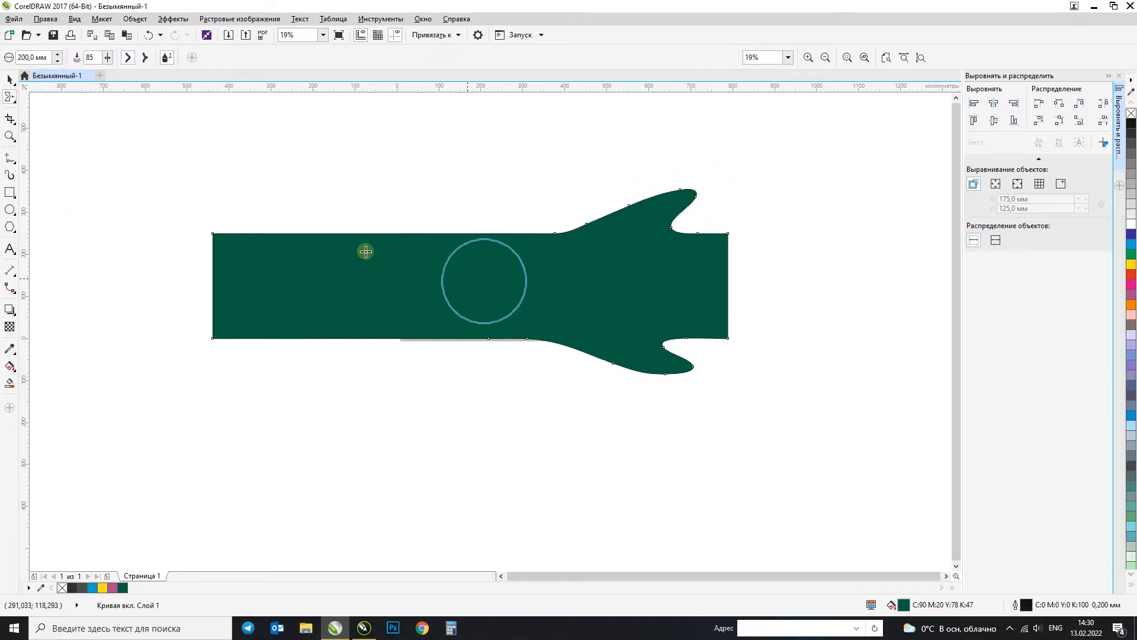
Step: Try filling the smeared shape with 30% Black and moving it below the page, undoing both changes
{"action": "left_click", "coordinate": [9, 79]}
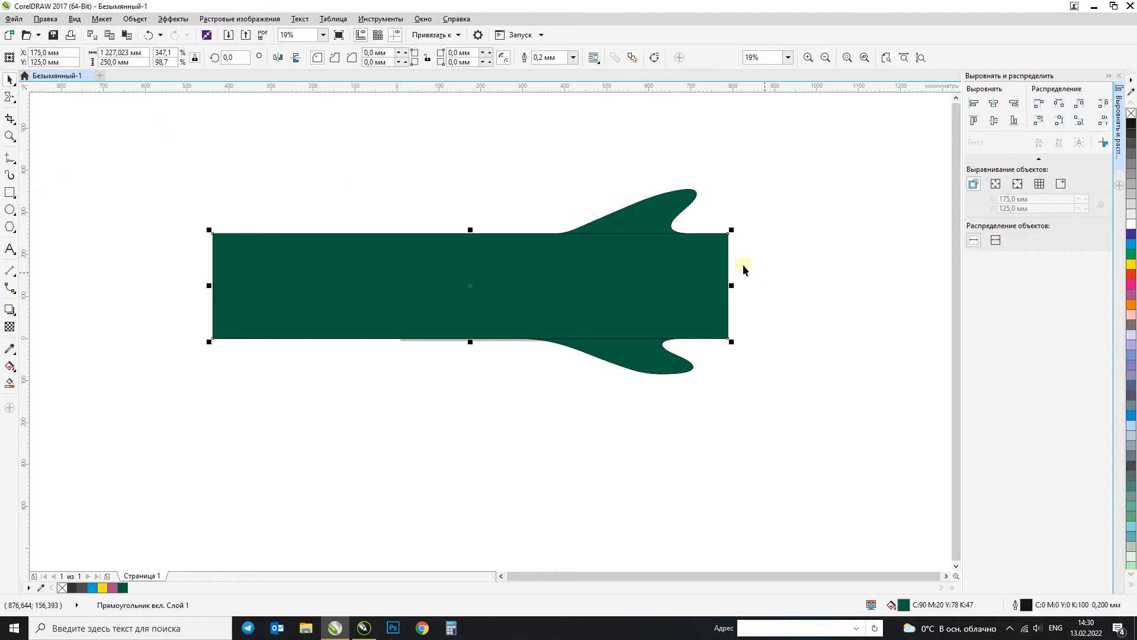
{"action": "left_click", "coordinate": [1130, 198]}
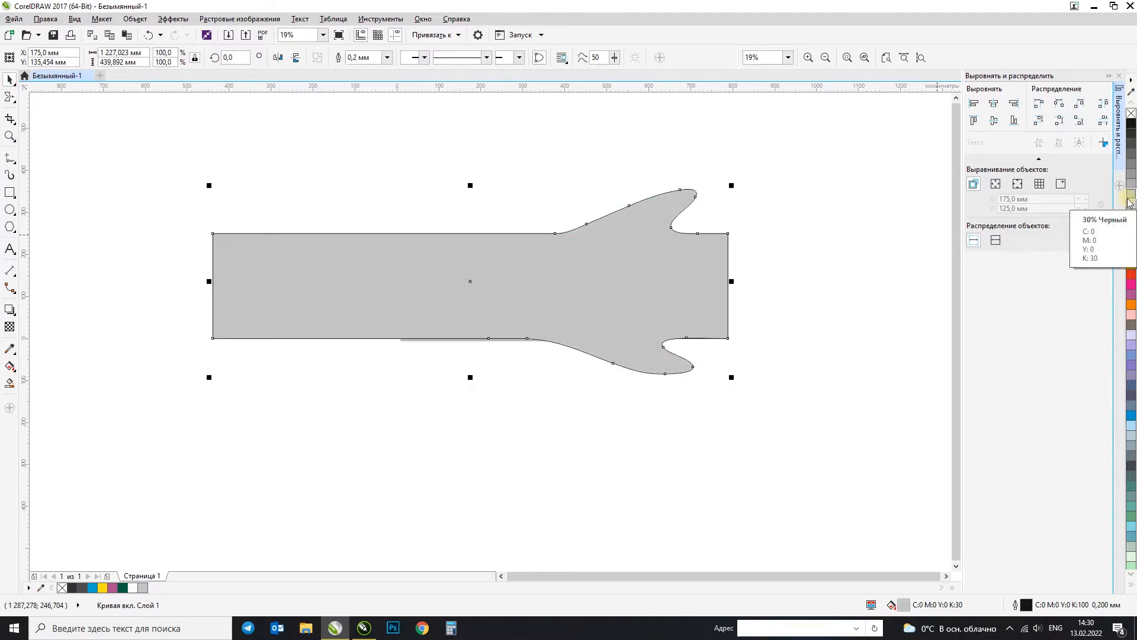
{"action": "key", "text": "ctrl+z"}
{"action": "left_click", "coordinate": [796, 275]}
{"action": "left_click", "coordinate": [655, 254]}
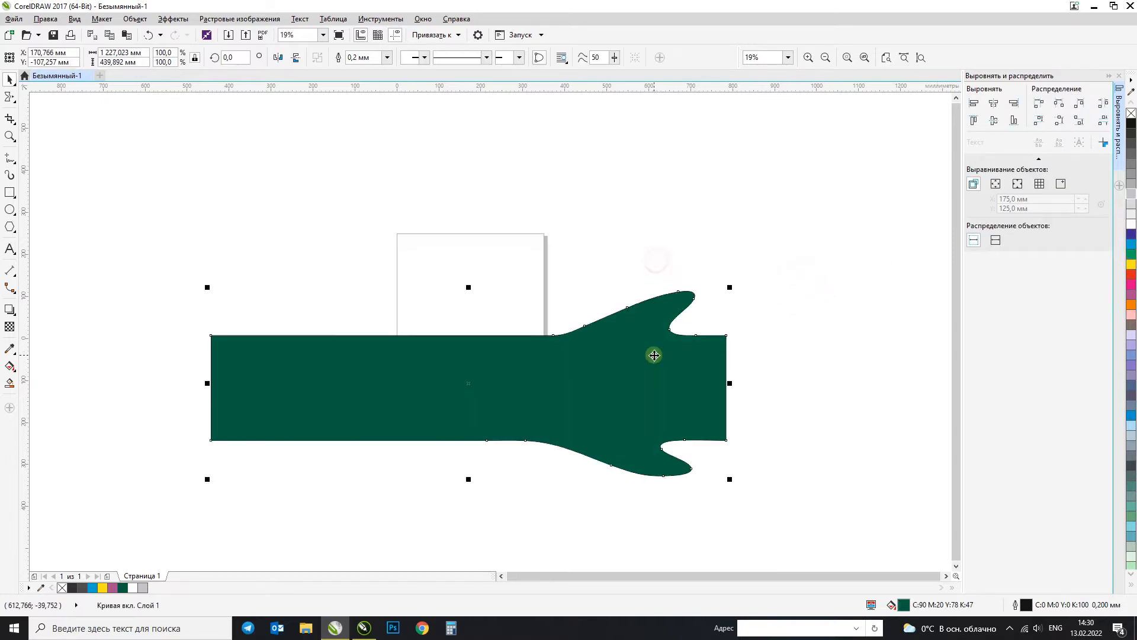
{"action": "left_click", "coordinate": [753, 272]}
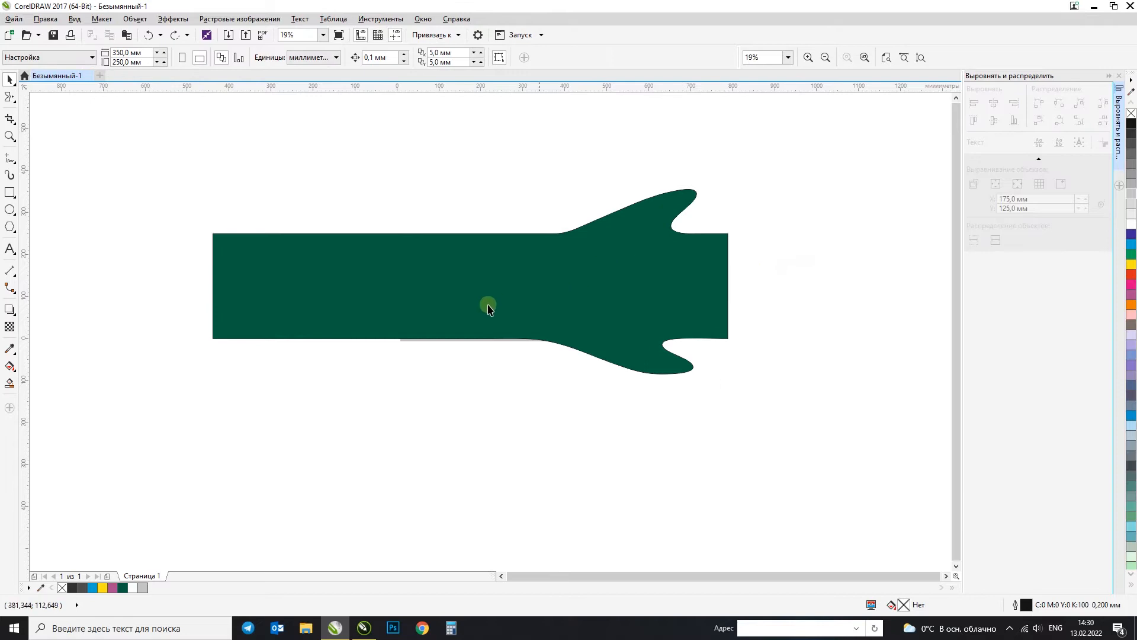
Step: Round off the green shape's upper-left corner with the Smooth tool
{"action": "left_click", "coordinate": [567, 266]}
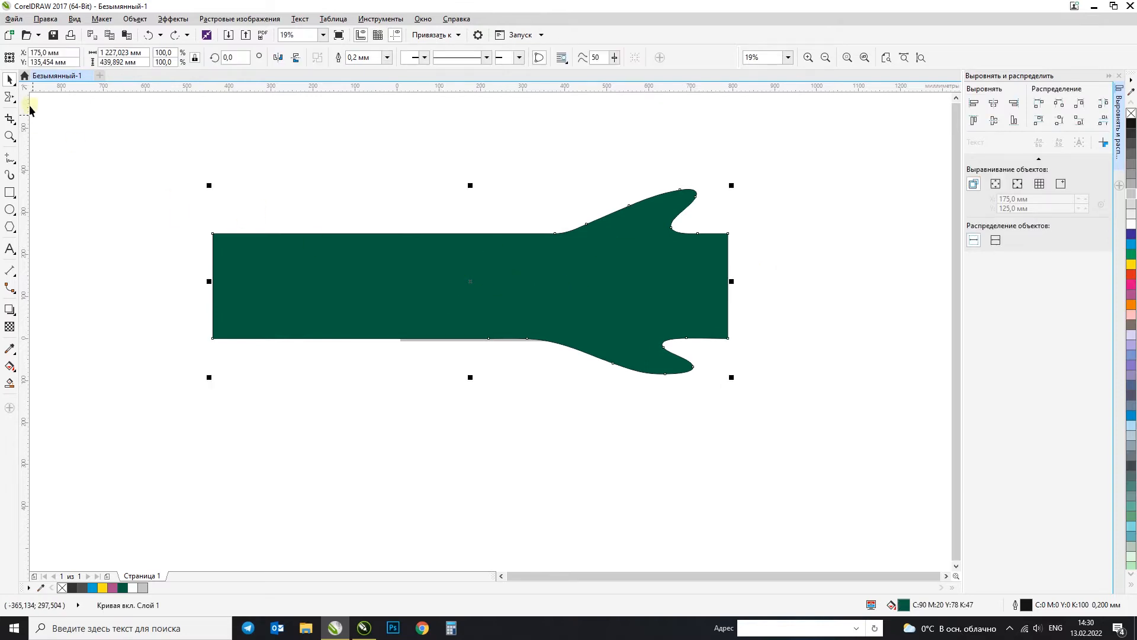
{"action": "left_click", "coordinate": [10, 97]}
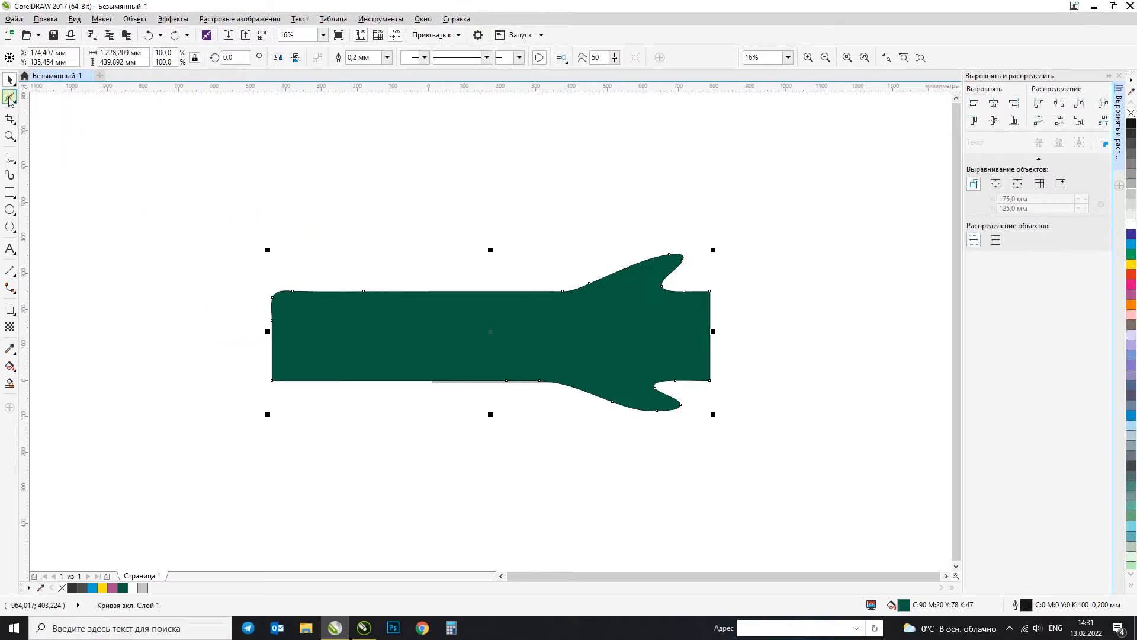
Step: Draw a square about 264 mm wide above the green shape's left part, fill it yellow, and recolour it red
{"action": "left_click", "coordinate": [10, 191]}
{"action": "left_click_drag", "start_coordinate": [445, 286], "coordinate": [400, 251]}
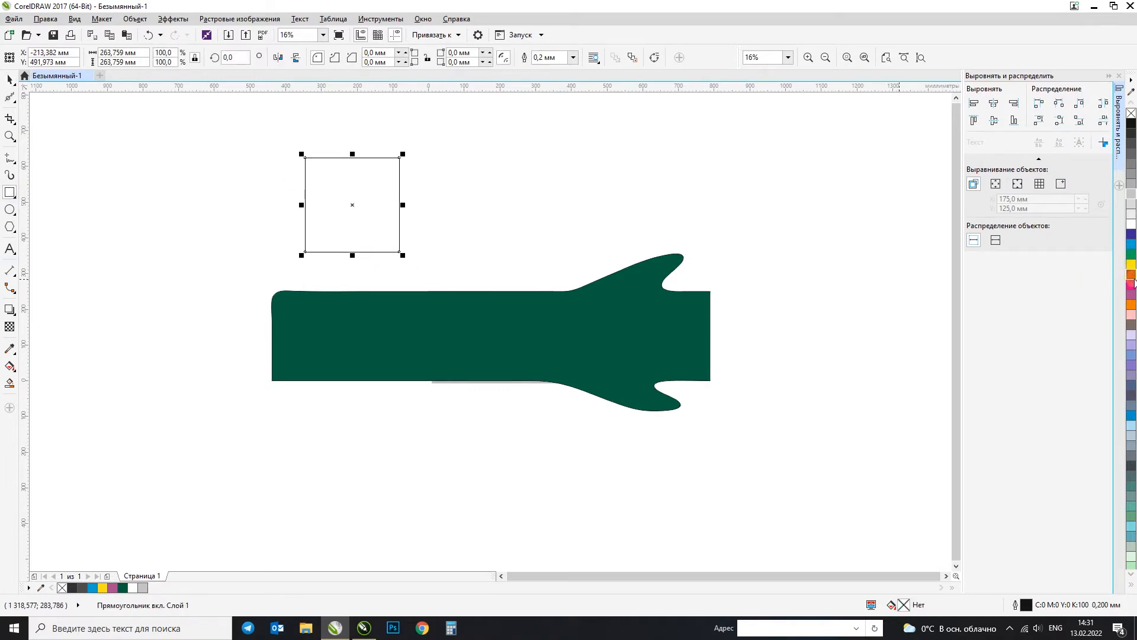
{"action": "left_click", "coordinate": [1132, 265]}
{"action": "left_click", "coordinate": [1131, 274]}
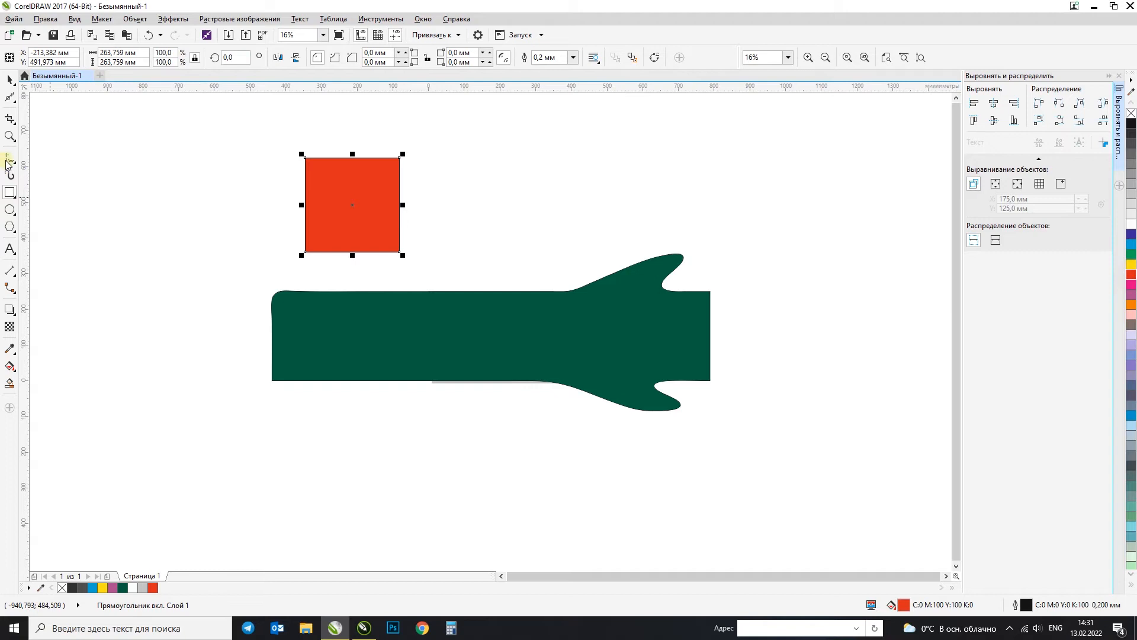
Step: Try distorting the red square with the Twirl tool at a 200 mm nib and rate 50, undoing each twirl
{"action": "left_click", "coordinate": [10, 99]}
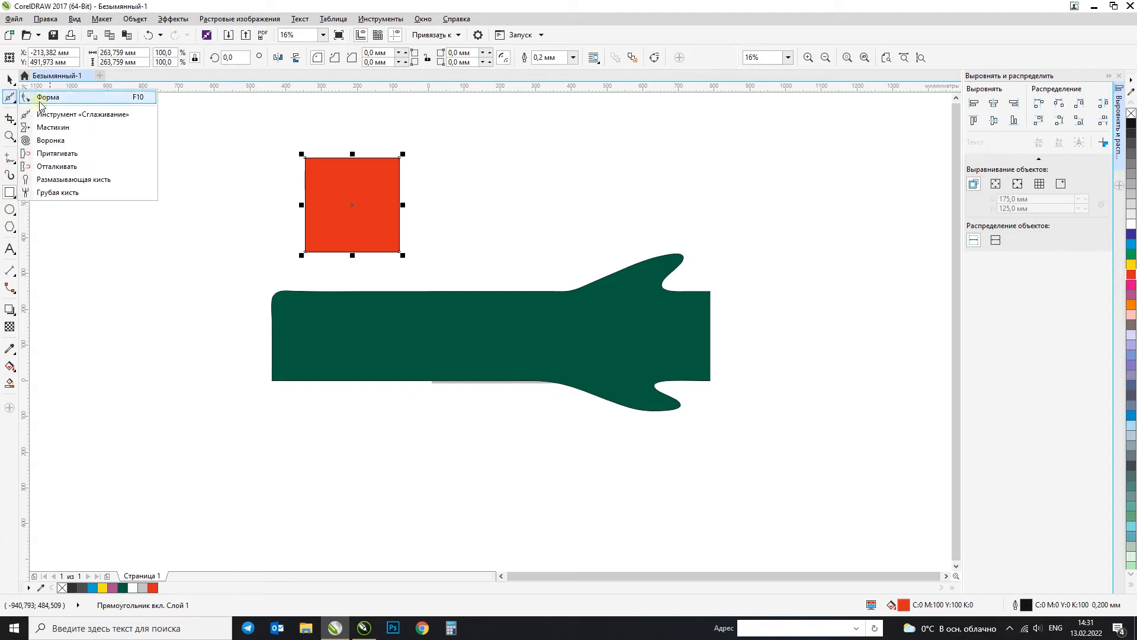
{"action": "left_click", "coordinate": [54, 140]}
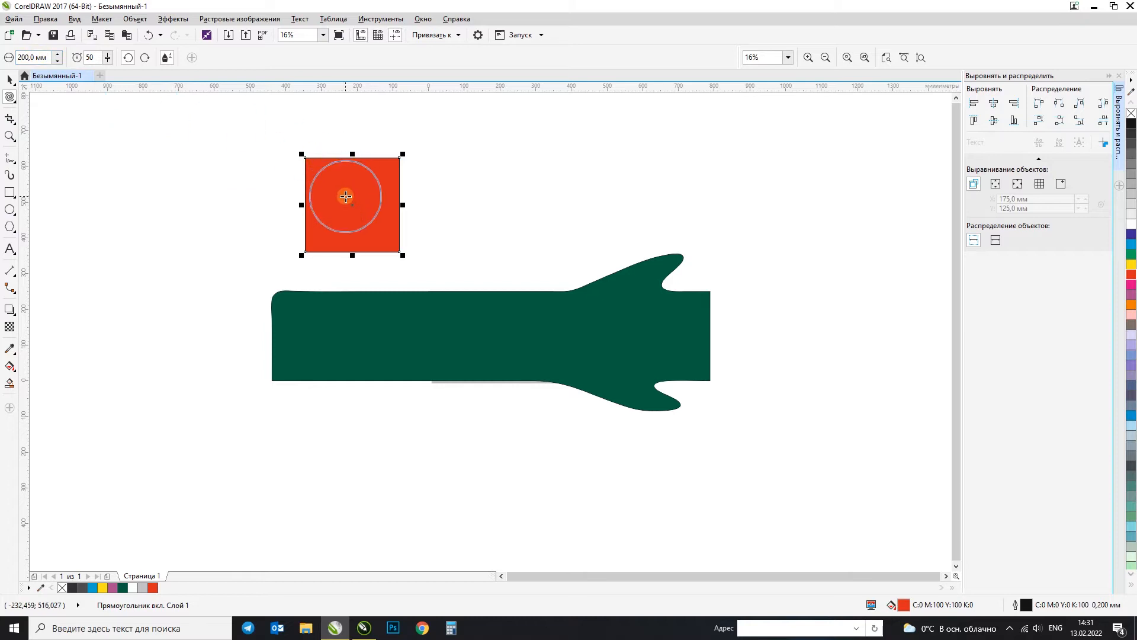
{"action": "mouse_move", "coordinate": [347, 198]}
{"action": "left_mouse_down"}
{"action": "mouse_move", "coordinate": [363, 188]}
{"action": "mouse_move", "coordinate": [376, 264]}
{"action": "mouse_move", "coordinate": [335, 257]}
{"action": "mouse_move", "coordinate": [362, 217]}
{"action": "mouse_move", "coordinate": [297, 165]}
{"action": "mouse_move", "coordinate": [384, 285]}
{"action": "mouse_move", "coordinate": [309, 168]}
{"action": "mouse_move", "coordinate": [234, 251]}
{"action": "left_mouse_up"}
{"action": "key", "text": "ctrl+z"}
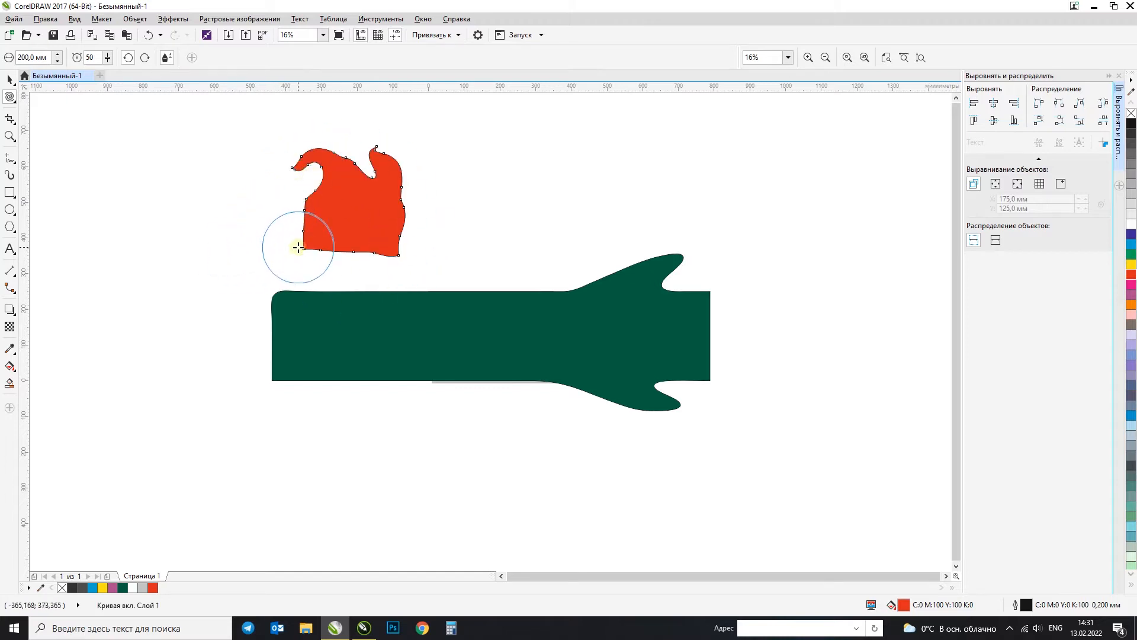
{"action": "key", "text": "ctrl+z"}
{"action": "mouse_move", "coordinate": [325, 208]}
{"action": "left_mouse_down"}
{"action": "mouse_move", "coordinate": [354, 192]}
{"action": "mouse_move", "coordinate": [356, 211]}
{"action": "mouse_move", "coordinate": [367, 210]}
{"action": "mouse_move", "coordinate": [427, 145]}
{"action": "left_mouse_up"}
{"action": "key", "text": "ctrl+z"}
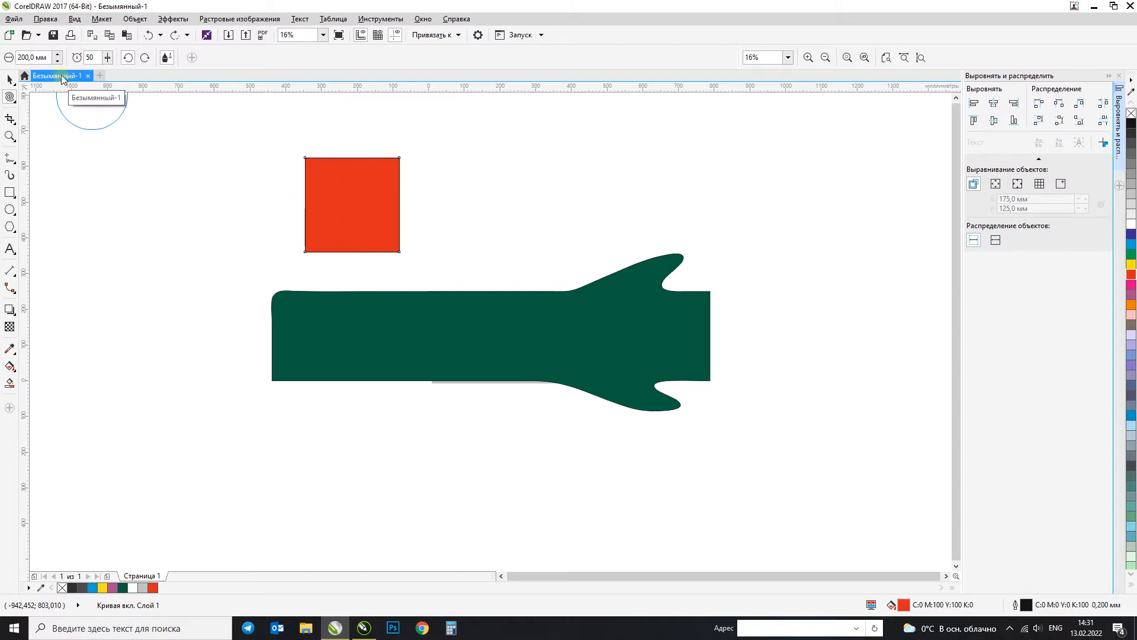
Step: Try twirling the square into a spiral with a 500 mm nib, and undo the twirl and the red fill
{"action": "type", "text": "500"}
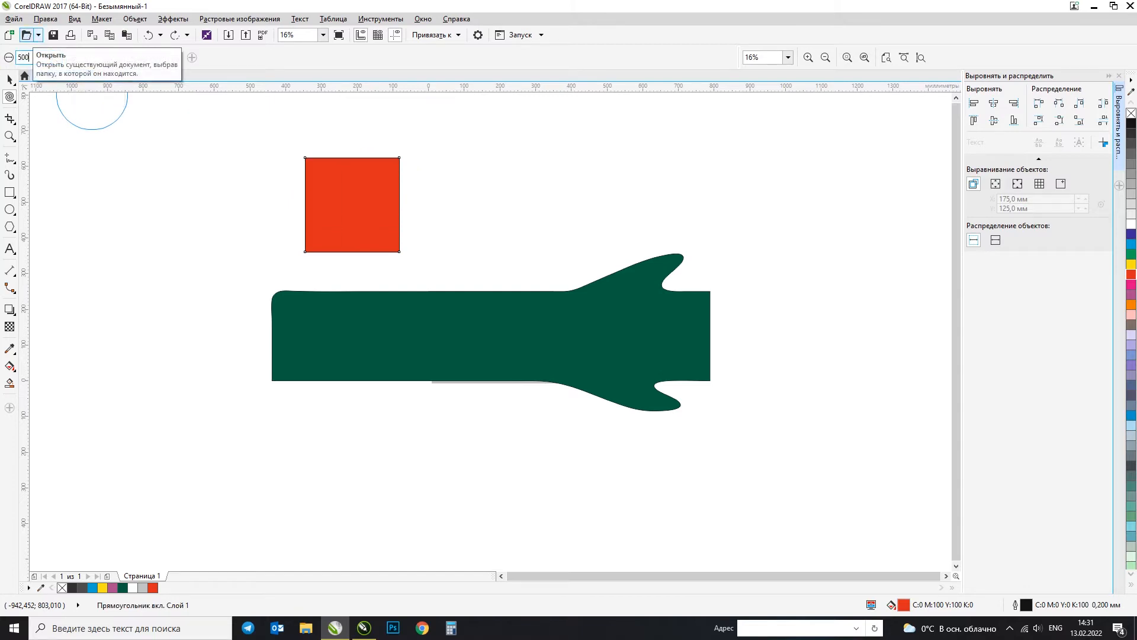
{"action": "mouse_move", "coordinate": [350, 196]}
{"action": "left_mouse_down"}
{"action": "mouse_move", "coordinate": [323, 176]}
{"action": "mouse_move", "coordinate": [268, 189]}
{"action": "mouse_move", "coordinate": [299, 225]}
{"action": "mouse_move", "coordinate": [373, 186]}
{"action": "mouse_move", "coordinate": [304, 132]}
{"action": "mouse_move", "coordinate": [307, 200]}
{"action": "mouse_move", "coordinate": [410, 140]}
{"action": "mouse_move", "coordinate": [295, 136]}
{"action": "mouse_move", "coordinate": [371, 184]}
{"action": "mouse_move", "coordinate": [414, 145]}
{"action": "mouse_move", "coordinate": [414, 162]}
{"action": "mouse_move", "coordinate": [376, 115]}
{"action": "mouse_move", "coordinate": [383, 136]}
{"action": "mouse_move", "coordinate": [214, 190]}
{"action": "left_mouse_up"}
{"action": "left_click", "coordinate": [10, 78]}
{"action": "left_click", "coordinate": [312, 196]}
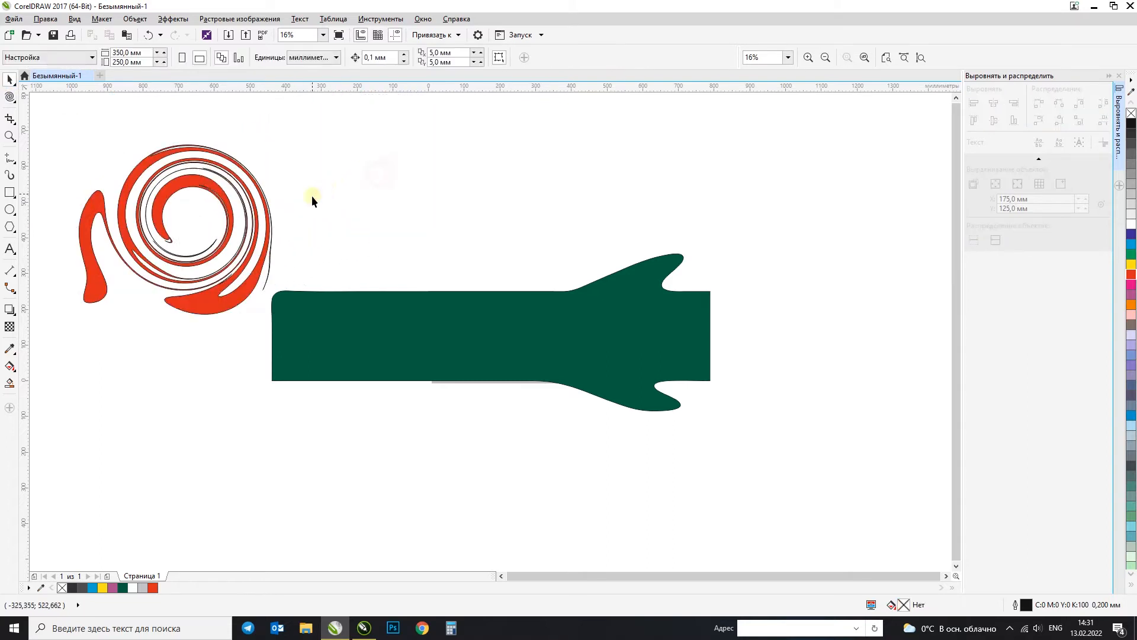
{"action": "key", "text": "ctrl+z"}
Step: Try two more twirls on the yellow square, undoing each one
{"action": "key", "text": "ctrl+z"}
{"action": "key", "text": "ctrl+z"}
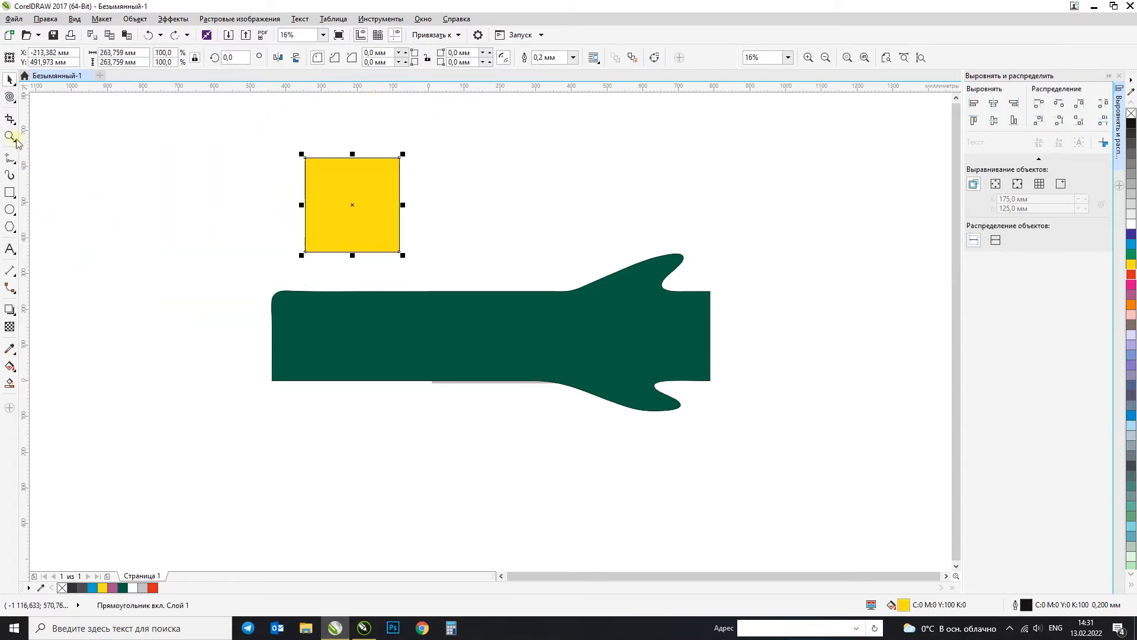
{"action": "left_click", "coordinate": [10, 97]}
{"action": "mouse_move", "coordinate": [343, 195]}
{"action": "left_mouse_down"}
{"action": "mouse_move", "coordinate": [404, 197]}
{"action": "mouse_move", "coordinate": [397, 160]}
{"action": "mouse_move", "coordinate": [353, 153]}
{"action": "mouse_move", "coordinate": [339, 185]}
{"action": "mouse_move", "coordinate": [376, 202]}
{"action": "mouse_move", "coordinate": [398, 180]}
{"action": "mouse_move", "coordinate": [374, 163]}
{"action": "mouse_move", "coordinate": [386, 195]}
{"action": "mouse_move", "coordinate": [414, 176]}
{"action": "mouse_move", "coordinate": [378, 147]}
{"action": "mouse_move", "coordinate": [383, 185]}
{"action": "mouse_move", "coordinate": [408, 183]}
{"action": "mouse_move", "coordinate": [393, 153]}
{"action": "mouse_move", "coordinate": [385, 184]}
{"action": "left_mouse_up"}
{"action": "key", "text": "ctrl+z"}
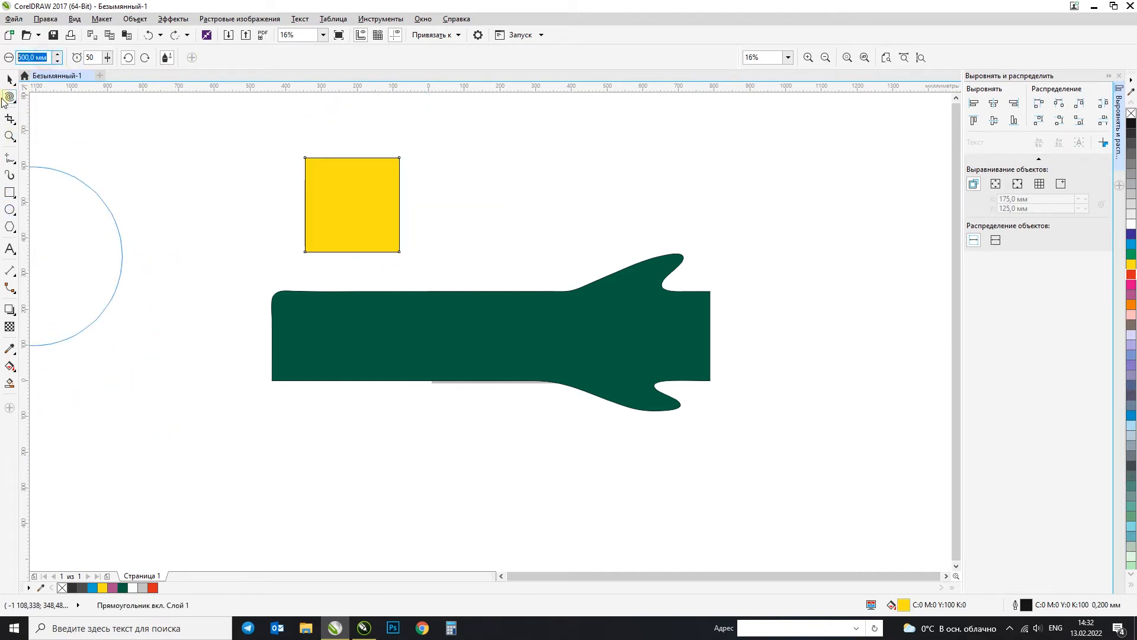
{"action": "mouse_move", "coordinate": [347, 203]}
{"action": "left_mouse_down"}
{"action": "mouse_move", "coordinate": [383, 190]}
{"action": "mouse_move", "coordinate": [434, 215]}
{"action": "mouse_move", "coordinate": [442, 160]}
{"action": "mouse_move", "coordinate": [430, 181]}
{"action": "left_mouse_up"}
{"action": "key", "text": "ctrl+z"}
Step: Twirl the upper part of the yellow square into a spiral with a 350 mm nib, and move the shape slightly left and down
{"action": "left_click_drag", "start_coordinate": [328, 208], "coordinate": [374, 148]}
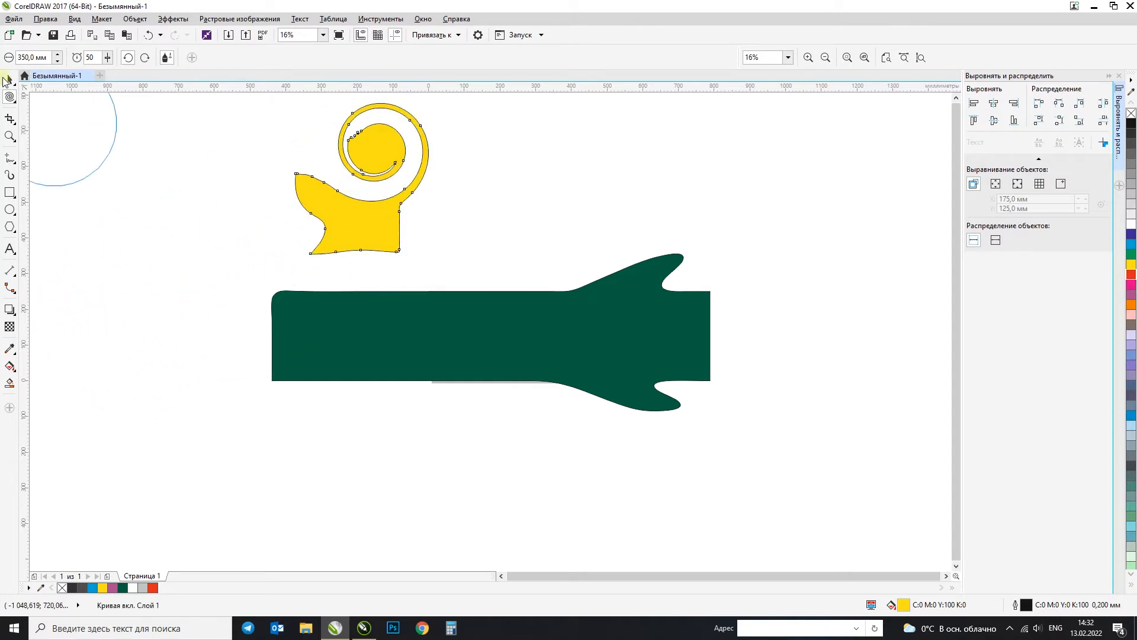
{"action": "left_click", "coordinate": [10, 78]}
{"action": "left_click", "coordinate": [424, 224]}
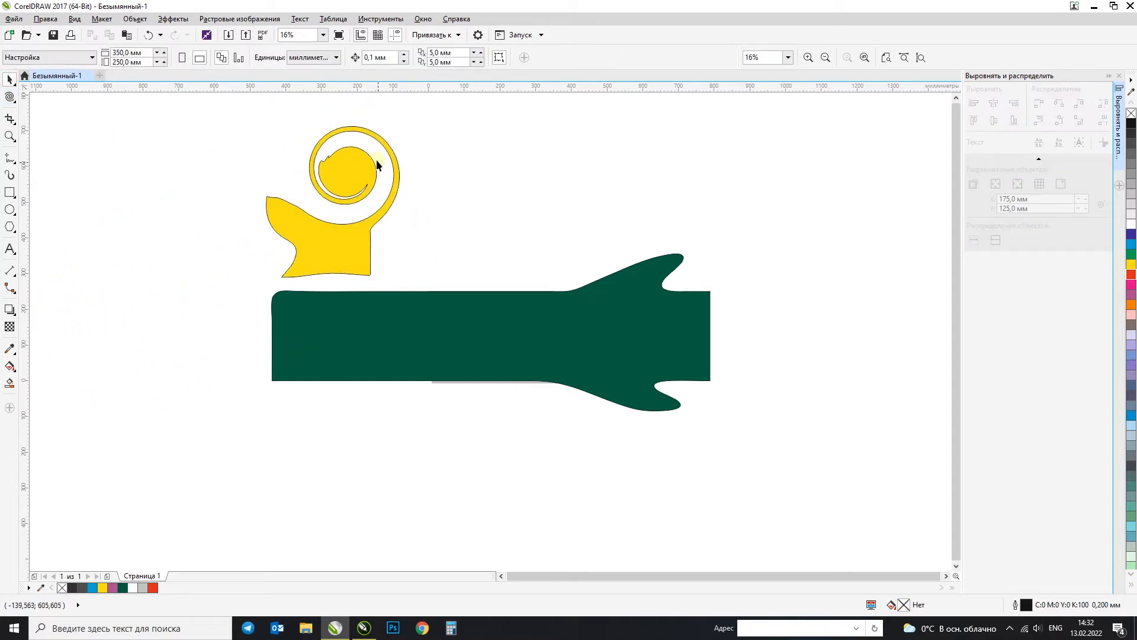
Step: Move the yellow spiral shape a little further right and up above the dark green shape, and deselect it
{"action": "scroll", "coordinate": [376, 158], "scroll_direction": "up", "scroll_amount": 2}
{"action": "left_click_drag", "start_coordinate": [347, 169], "coordinate": [402, 180]}
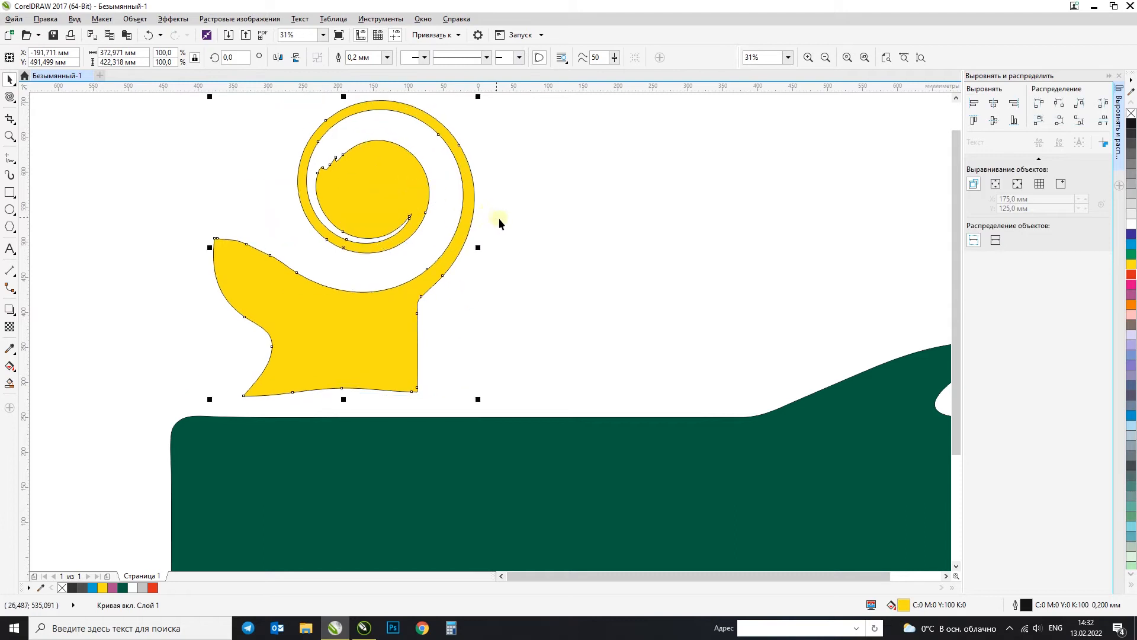
{"action": "scroll", "coordinate": [500, 220], "scroll_direction": "down", "scroll_amount": 2}
{"action": "left_click_drag", "start_coordinate": [422, 233], "coordinate": [469, 190]}
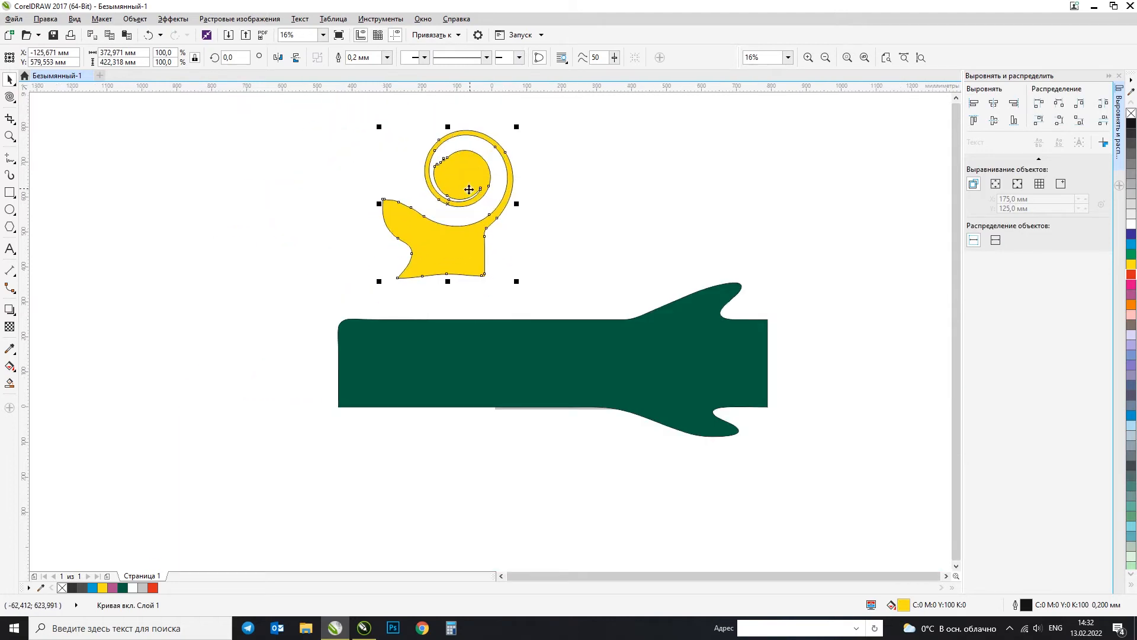
{"action": "left_click", "coordinate": [472, 183]}
{"action": "left_click", "coordinate": [582, 266]}
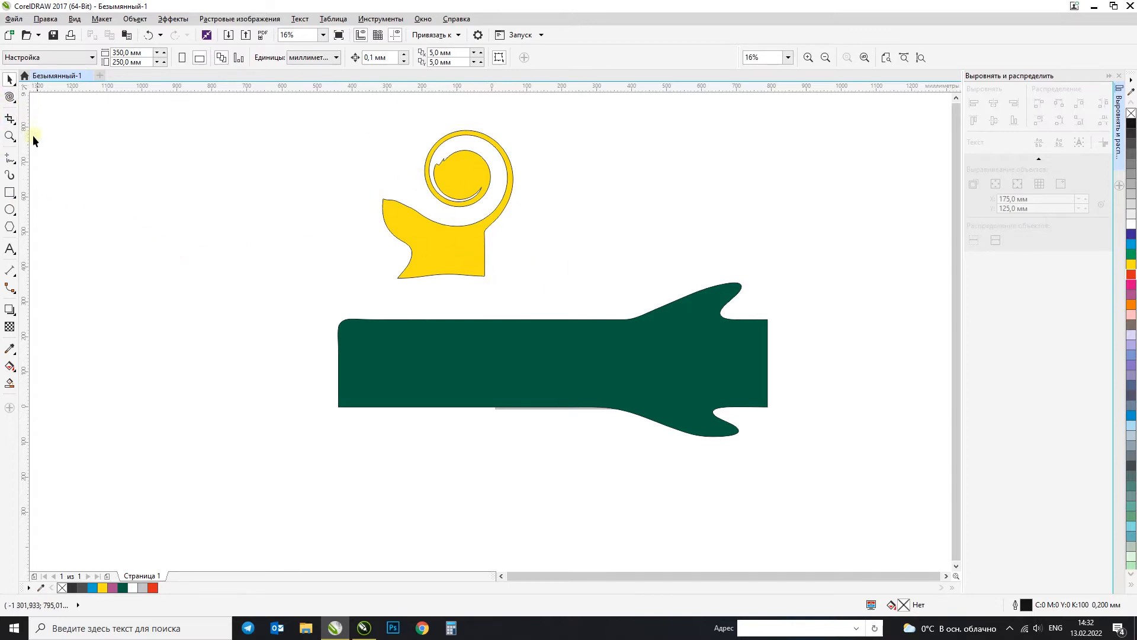
Step: Draw a rectangle about 411 × 405 mm to the left of the yellow spiral shape and fill it green
{"action": "left_click", "coordinate": [10, 99]}
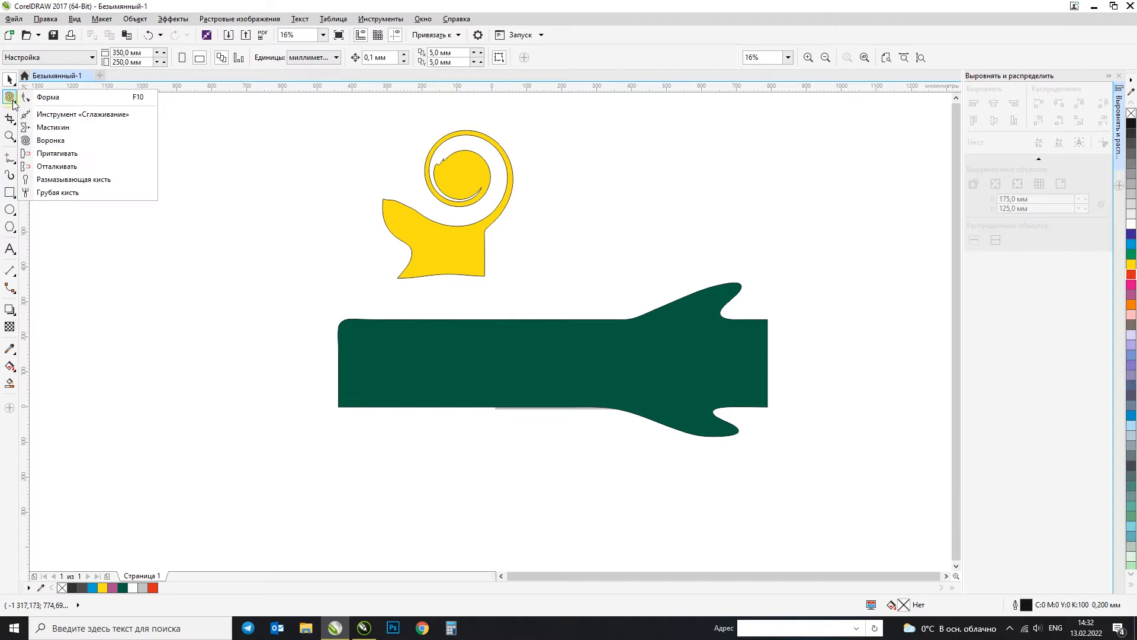
{"action": "left_click", "coordinate": [299, 237]}
{"action": "left_click", "coordinate": [10, 191]}
{"action": "left_click_drag", "start_coordinate": [91, 149], "coordinate": [235, 291]}
{"action": "left_click", "coordinate": [1132, 254]}
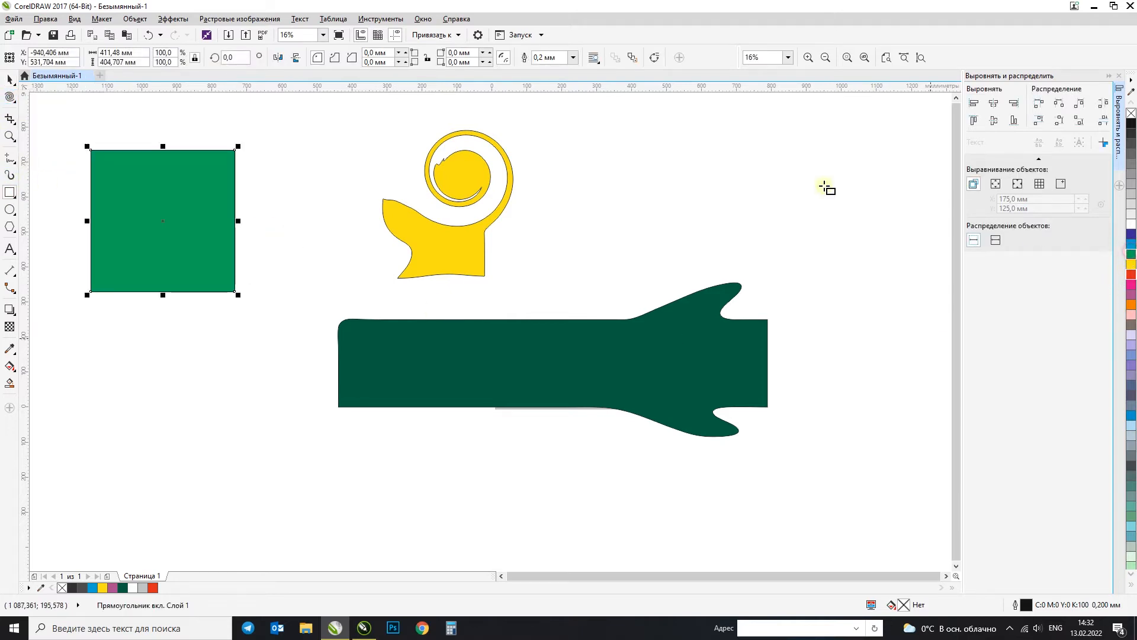
Step: Distort the green square's corners and edges with the Attract tool at a 350 mm nib and rate 20, undoing the unwanted strokes
{"action": "left_click", "coordinate": [11, 97]}
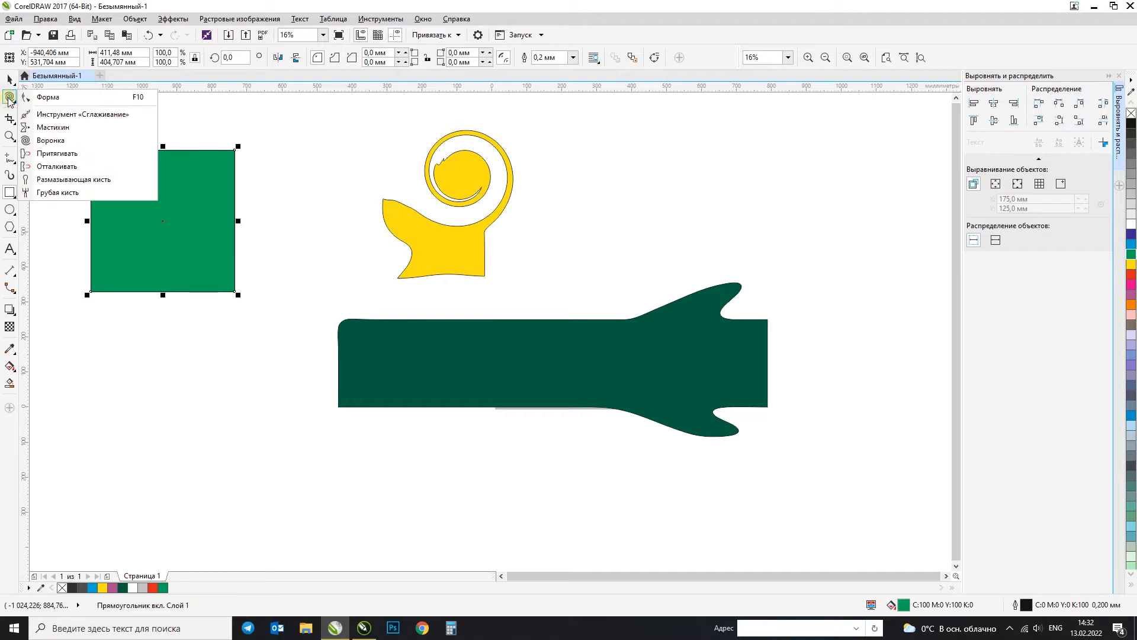
{"action": "left_click", "coordinate": [68, 154]}
{"action": "mouse_move", "coordinate": [218, 282]}
{"action": "left_mouse_down"}
{"action": "mouse_move", "coordinate": [170, 195]}
{"action": "mouse_move", "coordinate": [236, 170]}
{"action": "mouse_move", "coordinate": [98, 166]}
{"action": "mouse_move", "coordinate": [114, 193]}
{"action": "mouse_move", "coordinate": [211, 239]}
{"action": "mouse_move", "coordinate": [112, 264]}
{"action": "mouse_move", "coordinate": [188, 201]}
{"action": "mouse_move", "coordinate": [195, 178]}
{"action": "mouse_move", "coordinate": [112, 208]}
{"action": "mouse_move", "coordinate": [196, 322]}
{"action": "mouse_move", "coordinate": [199, 296]}
{"action": "left_mouse_up"}
{"action": "key", "text": "ctrl+z"}
{"action": "key", "text": "ctrl+z"}
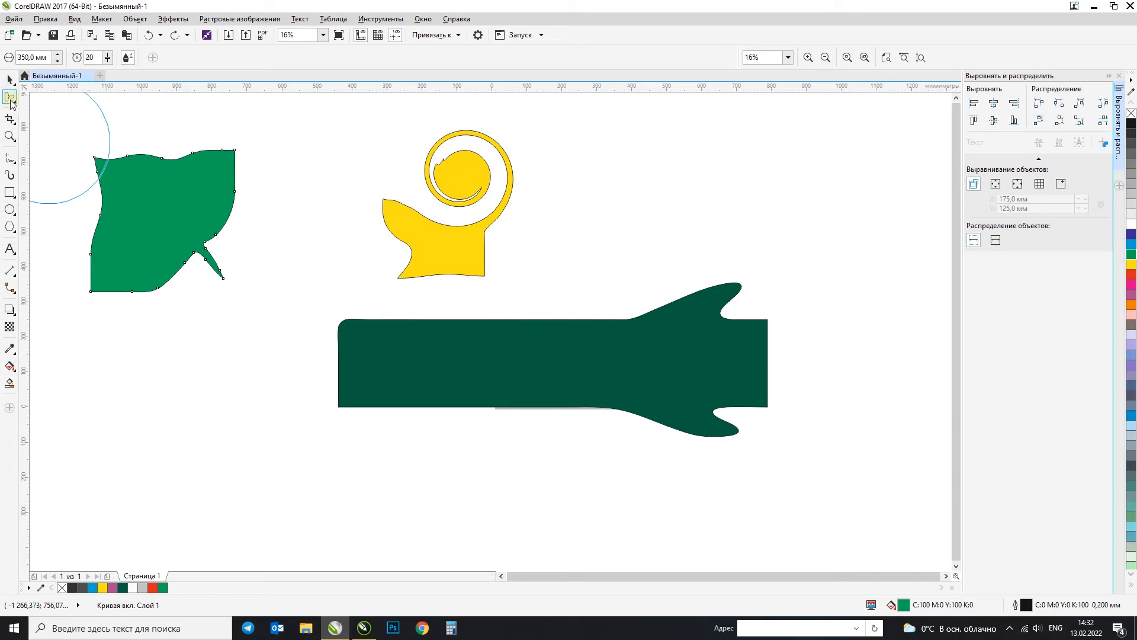
{"action": "left_click", "coordinate": [10, 98]}
{"action": "left_click", "coordinate": [9, 80]}
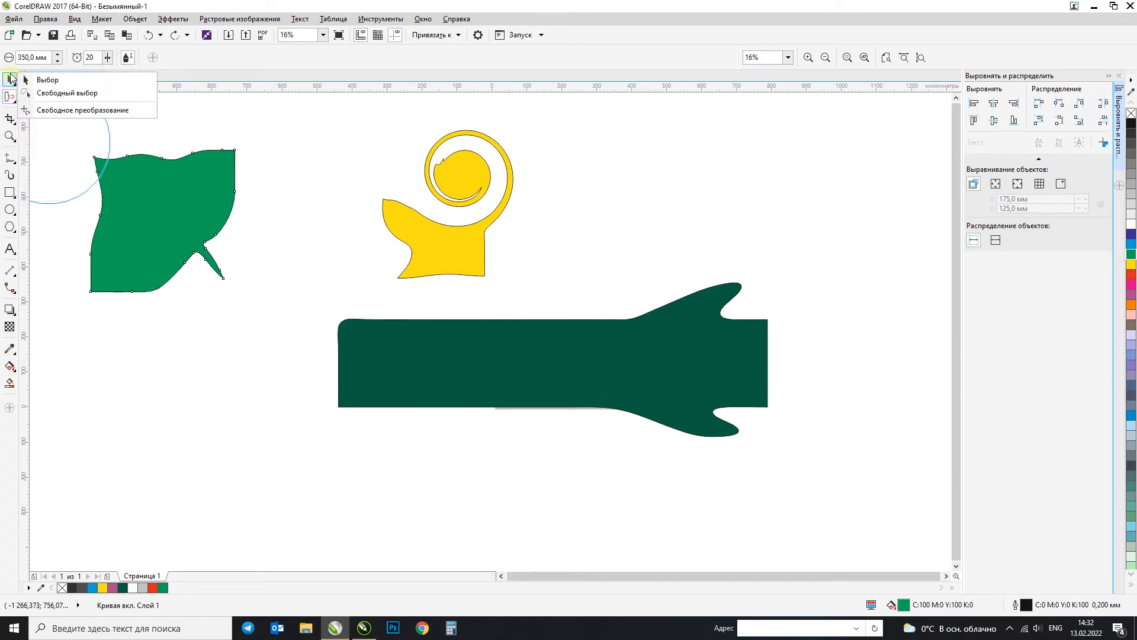
Step: Draw a rectangle about 403 × 423 mm below the distorted green shape and fill it dark grey (80% black)
{"action": "left_click", "coordinate": [10, 193]}
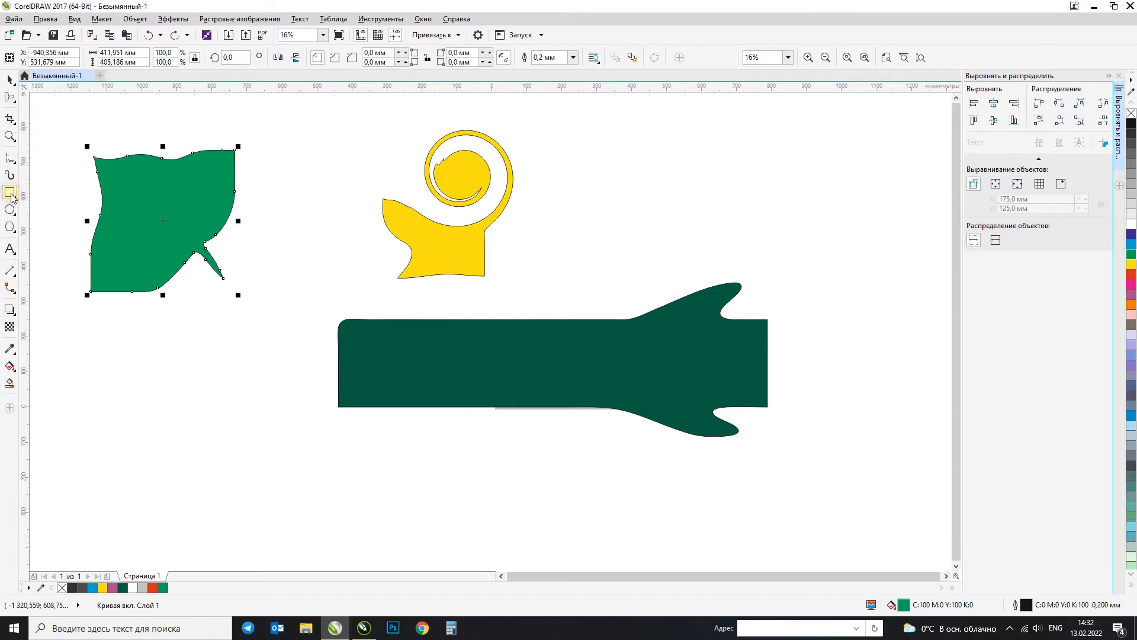
{"action": "left_click_drag", "start_coordinate": [148, 319], "coordinate": [290, 472]}
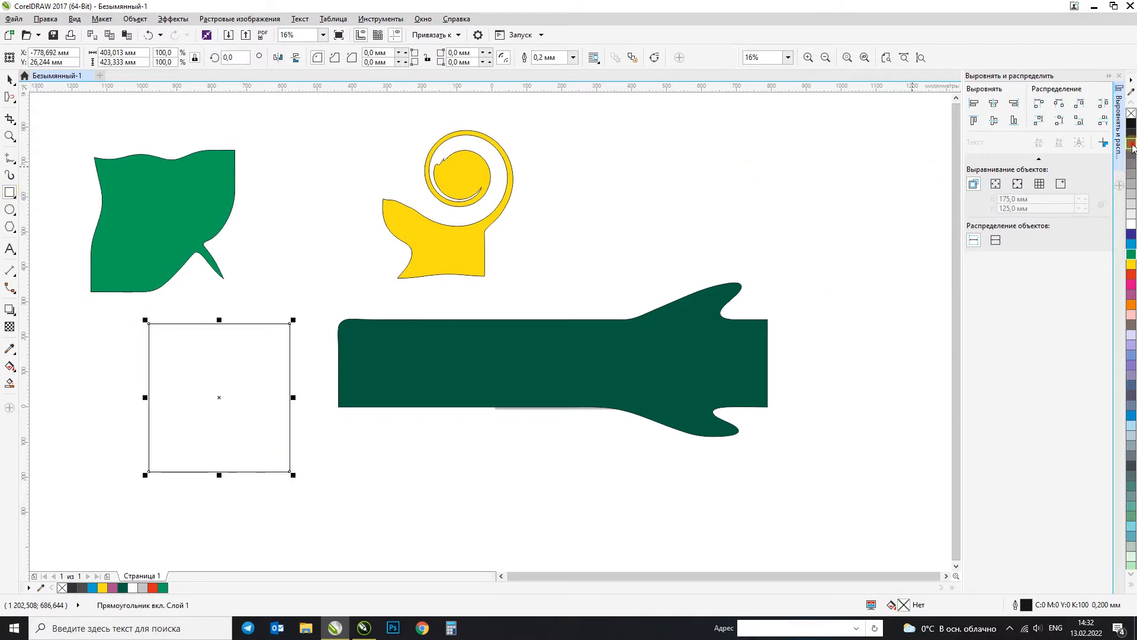
{"action": "left_click", "coordinate": [1131, 146]}
Step: Distort the upper part and sides of the grey square with the Repel tool at a 350 mm nib and rate 20
{"action": "left_click", "coordinate": [13, 97]}
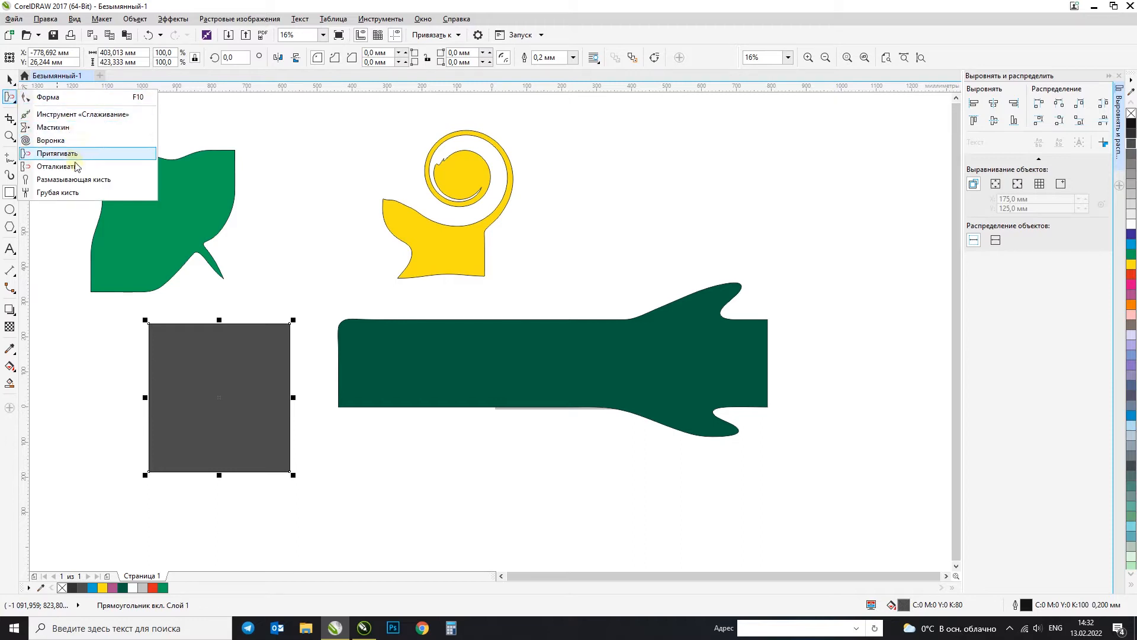
{"action": "left_click", "coordinate": [59, 153]}
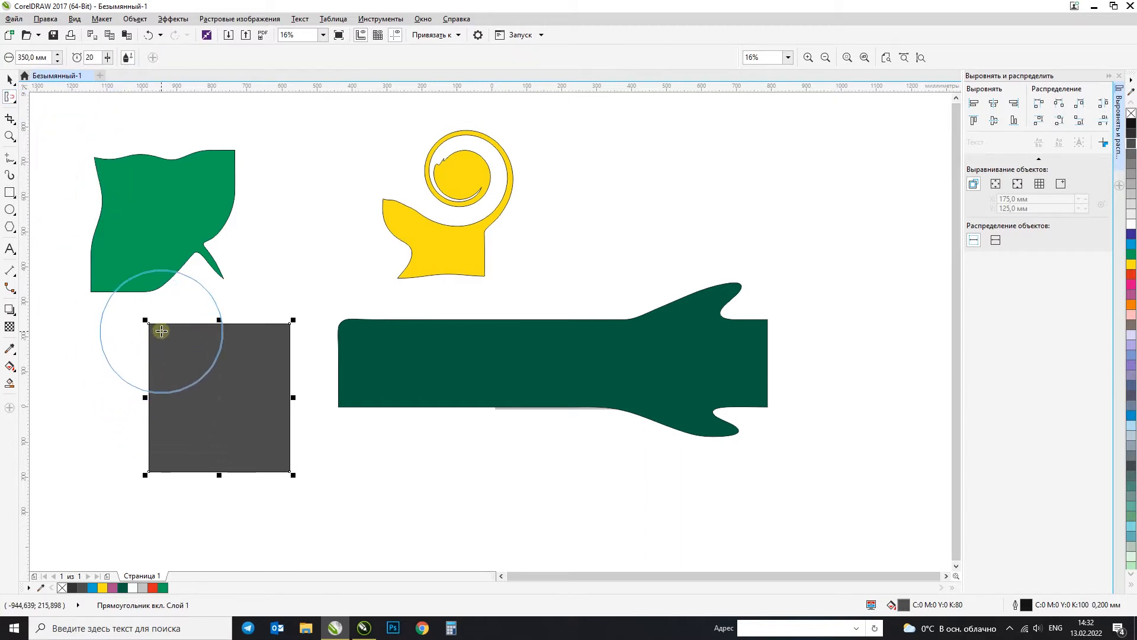
{"action": "mouse_move", "coordinate": [157, 331]}
{"action": "left_mouse_down"}
{"action": "mouse_move", "coordinate": [106, 312]}
{"action": "mouse_move", "coordinate": [108, 270]}
{"action": "mouse_move", "coordinate": [211, 255]}
{"action": "mouse_move", "coordinate": [290, 321]}
{"action": "mouse_move", "coordinate": [265, 431]}
{"action": "mouse_move", "coordinate": [213, 358]}
{"action": "left_mouse_up"}
{"action": "mouse_move", "coordinate": [119, 398]}
{"action": "left_mouse_down"}
{"action": "mouse_move", "coordinate": [77, 427]}
{"action": "mouse_move", "coordinate": [269, 390]}
{"action": "mouse_move", "coordinate": [221, 445]}
{"action": "mouse_move", "coordinate": [229, 355]}
{"action": "mouse_move", "coordinate": [224, 528]}
{"action": "mouse_move", "coordinate": [243, 322]}
{"action": "mouse_move", "coordinate": [145, 326]}
{"action": "mouse_move", "coordinate": [96, 264]}
{"action": "mouse_move", "coordinate": [186, 336]}
{"action": "mouse_move", "coordinate": [317, 381]}
{"action": "mouse_move", "coordinate": [282, 427]}
{"action": "mouse_move", "coordinate": [101, 398]}
{"action": "mouse_move", "coordinate": [194, 320]}
{"action": "mouse_move", "coordinate": [329, 367]}
{"action": "left_mouse_up"}
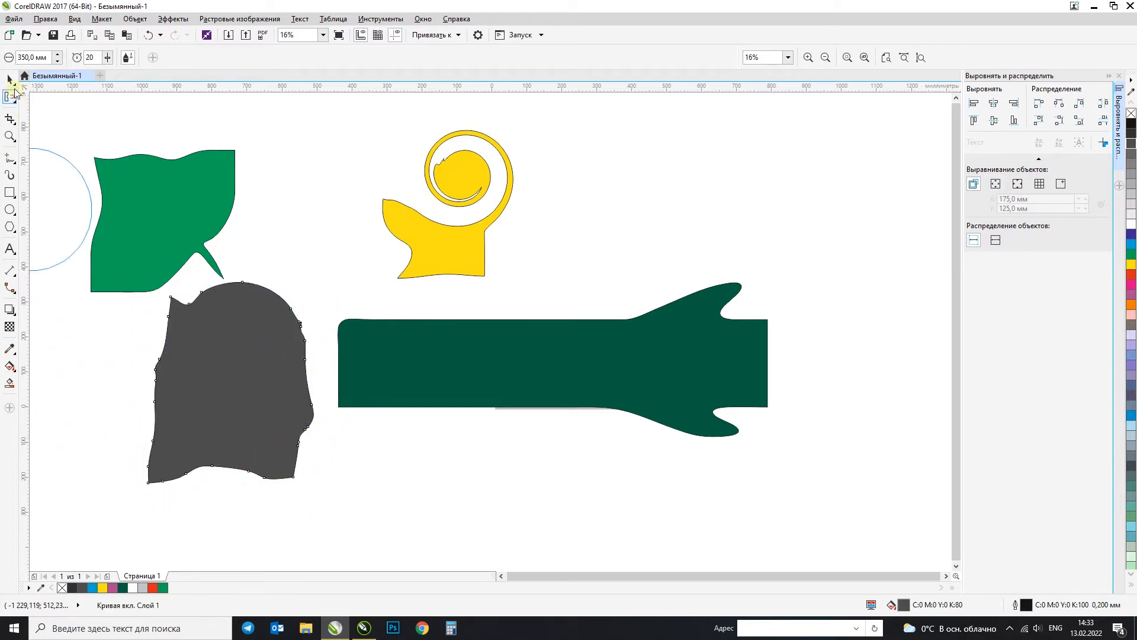
{"action": "left_click", "coordinate": [10, 80]}
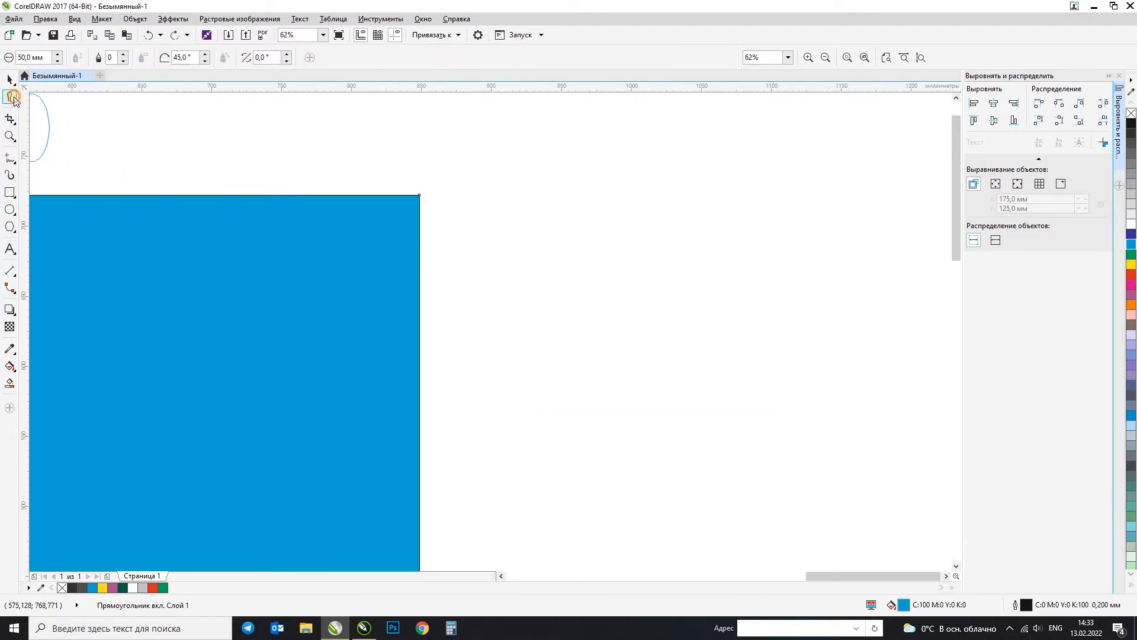
Step: Try pulling long strands out of the blue rectangle with the Smudge brush at a 50.8 mm nib, and undo the looping strand
{"action": "left_click", "coordinate": [14, 98]}
{"action": "left_click", "coordinate": [71, 179]}
{"action": "scroll", "coordinate": [452, 243], "scroll_direction": "down", "scroll_amount": 5}
{"action": "scroll", "coordinate": [451, 243], "scroll_direction": "up", "scroll_amount": 2}
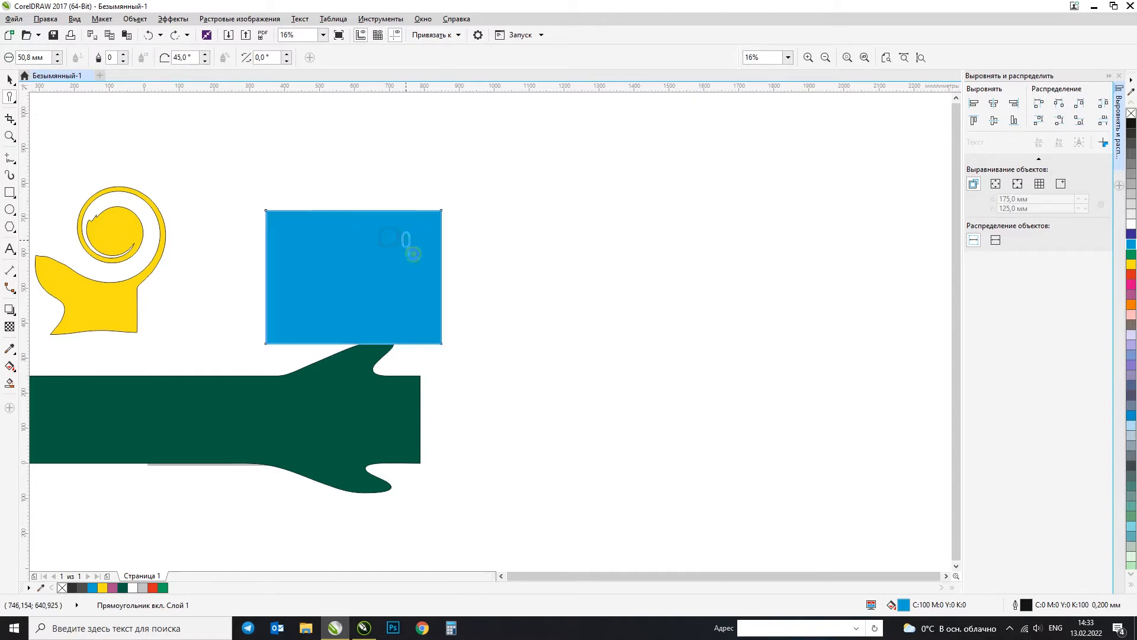
{"action": "left_click_drag", "start_coordinate": [338, 232], "coordinate": [367, 177]}
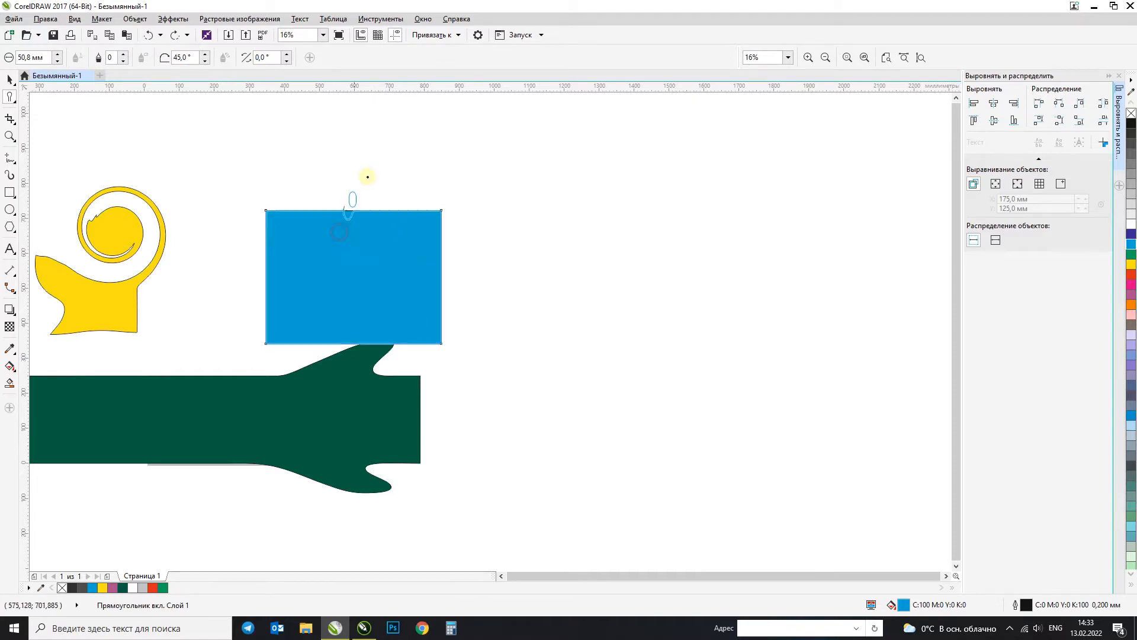
{"action": "left_click_drag", "start_coordinate": [382, 238], "coordinate": [442, 149]}
{"action": "mouse_move", "coordinate": [513, 289]}
{"action": "left_mouse_down"}
{"action": "mouse_move", "coordinate": [369, 245]}
{"action": "mouse_move", "coordinate": [326, 152]}
{"action": "left_mouse_up"}
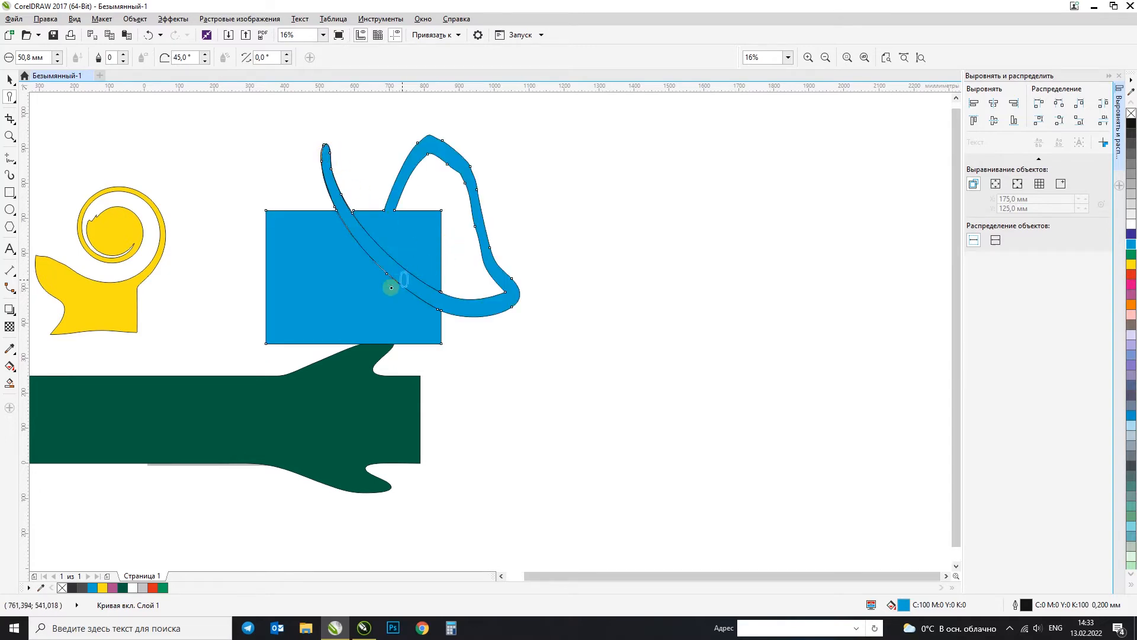
{"action": "key", "text": "ctrl+z"}
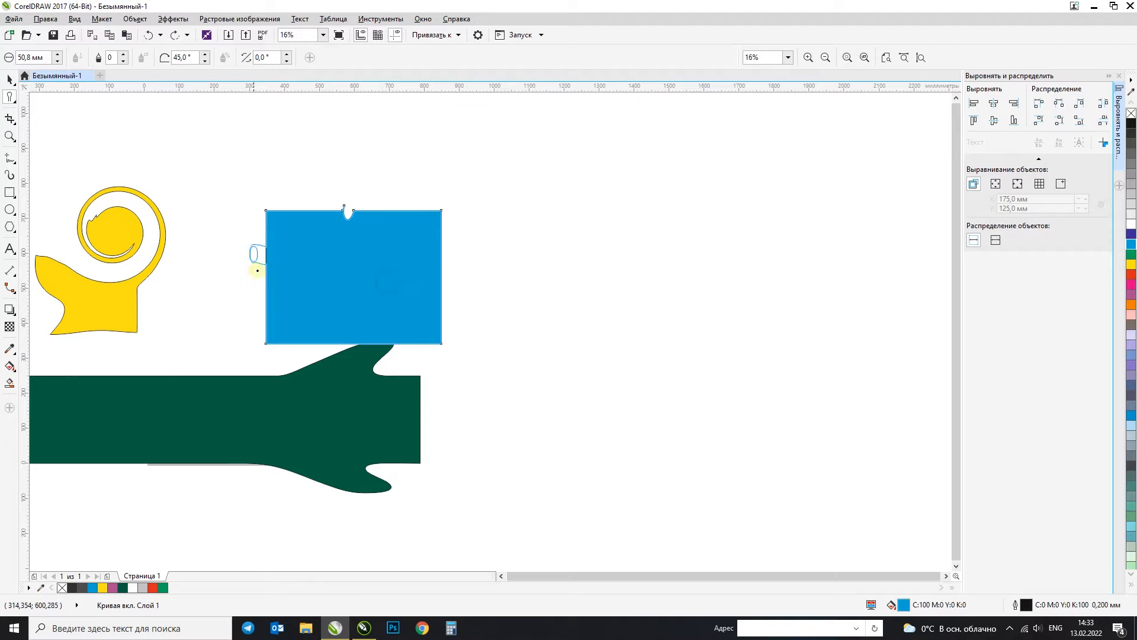
Step: Try smudge strokes at the blue rectangle's left side and across it past the right edge, undoing each one
{"action": "left_click_drag", "start_coordinate": [207, 285], "coordinate": [236, 190]}
{"action": "key", "text": "ctrl+z"}
{"action": "mouse_move", "coordinate": [305, 223]}
{"action": "left_mouse_down"}
{"action": "mouse_move", "coordinate": [457, 140]}
{"action": "mouse_move", "coordinate": [454, 234]}
{"action": "mouse_move", "coordinate": [395, 257]}
{"action": "mouse_move", "coordinate": [476, 289]}
{"action": "mouse_move", "coordinate": [568, 131]}
{"action": "mouse_move", "coordinate": [599, 214]}
{"action": "left_mouse_up"}
{"action": "key", "text": "ctrl+z"}
{"action": "key", "text": "ctrl+z"}
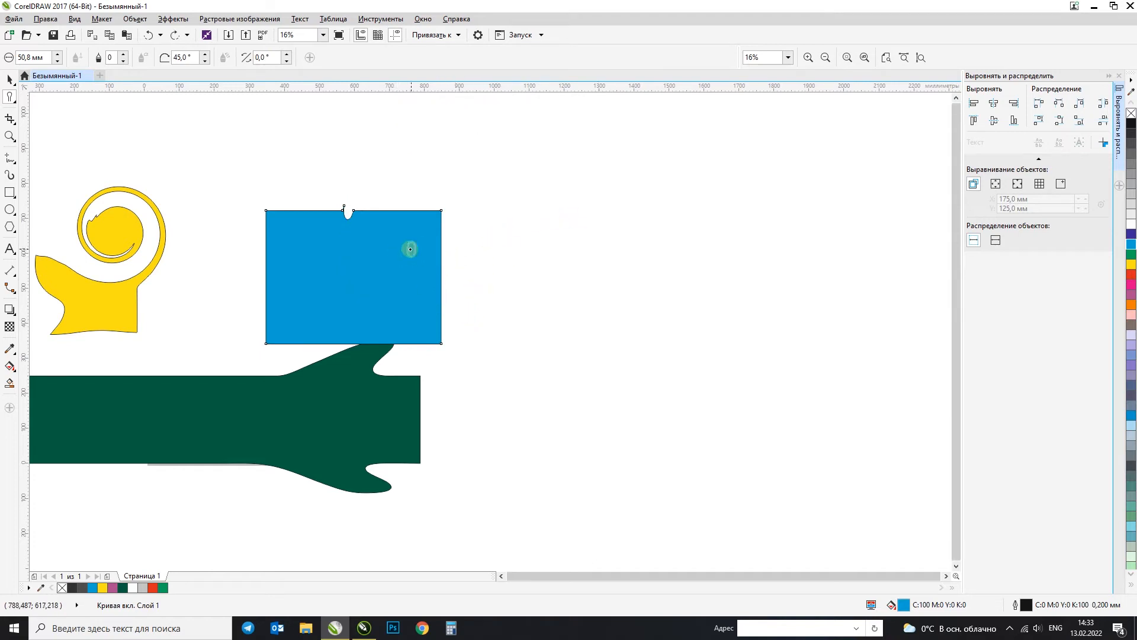
Step: Try cutting curved smudge strokes into the blue rectangle from outside its right edge, and undo all of them
{"action": "mouse_move", "coordinate": [473, 246]}
{"action": "left_mouse_down"}
{"action": "mouse_move", "coordinate": [414, 241]}
{"action": "mouse_move", "coordinate": [419, 295]}
{"action": "left_mouse_up"}
{"action": "left_click_drag", "start_coordinate": [524, 280], "coordinate": [524, 279]}
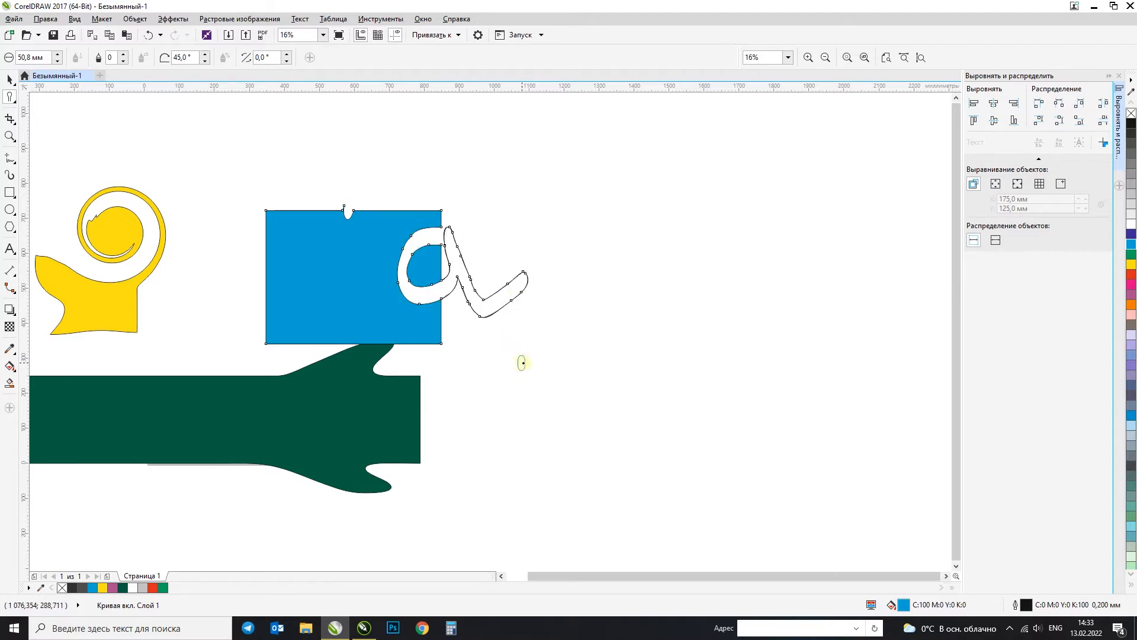
{"action": "key", "text": "ctrl+z"}
{"action": "mouse_move", "coordinate": [445, 224]}
{"action": "left_mouse_down"}
{"action": "mouse_move", "coordinate": [408, 267]}
{"action": "mouse_move", "coordinate": [452, 315]}
{"action": "mouse_move", "coordinate": [381, 298]}
{"action": "left_mouse_up"}
{"action": "key", "text": "ctrl+z"}
{"action": "mouse_move", "coordinate": [522, 317]}
{"action": "left_mouse_down"}
{"action": "mouse_move", "coordinate": [445, 320]}
{"action": "mouse_move", "coordinate": [406, 259]}
{"action": "mouse_move", "coordinate": [468, 201]}
{"action": "left_mouse_up"}
{"action": "key", "text": "ctrl+z"}
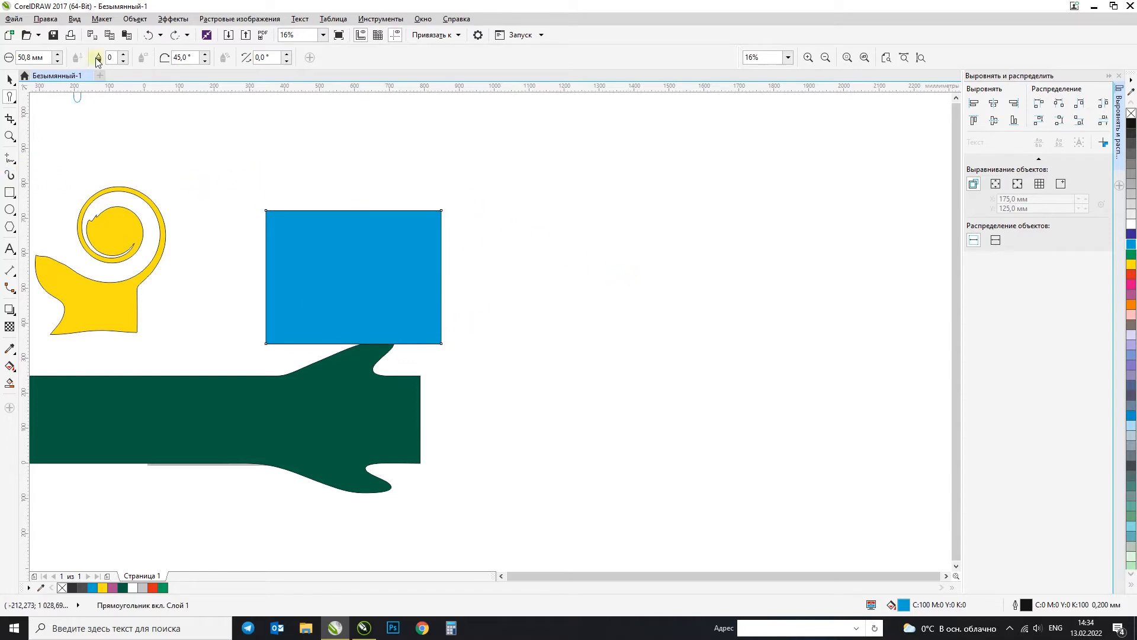
Step: Try cutting a branching curved channel from the blue rectangle's top edge out past its right side, and undo it
{"action": "type", "text": "90"}
{"action": "mouse_move", "coordinate": [301, 208]}
{"action": "left_mouse_down"}
{"action": "mouse_move", "coordinate": [303, 233]}
{"action": "mouse_move", "coordinate": [357, 258]}
{"action": "mouse_move", "coordinate": [380, 255]}
{"action": "left_mouse_up"}
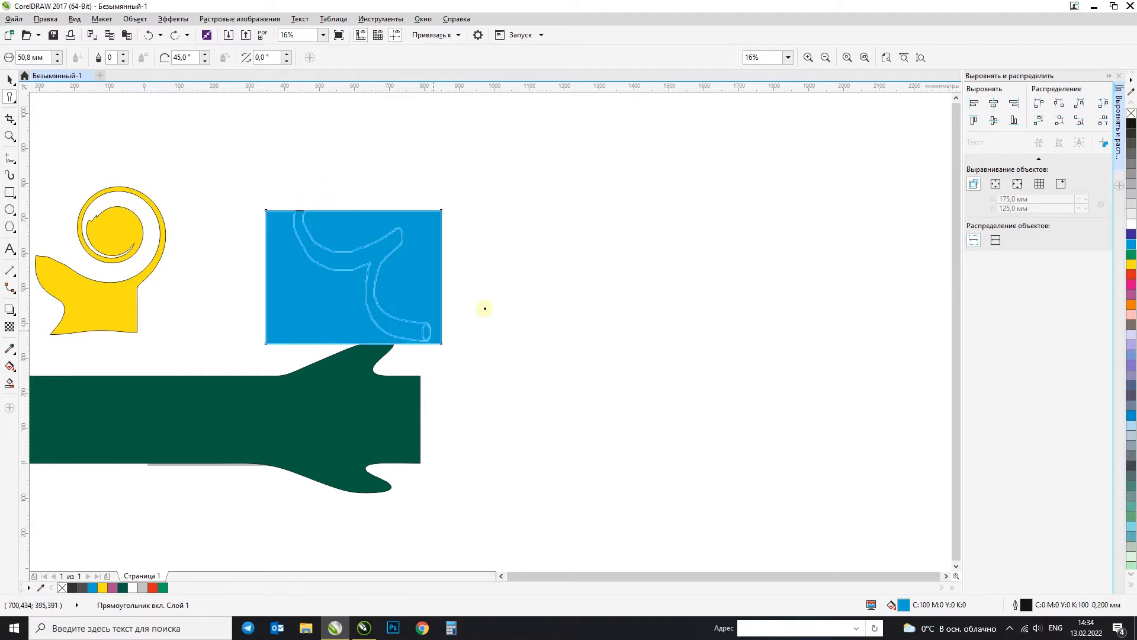
{"action": "left_click_drag", "start_coordinate": [484, 309], "coordinate": [450, 306]}
{"action": "left_click", "coordinate": [9, 81]}
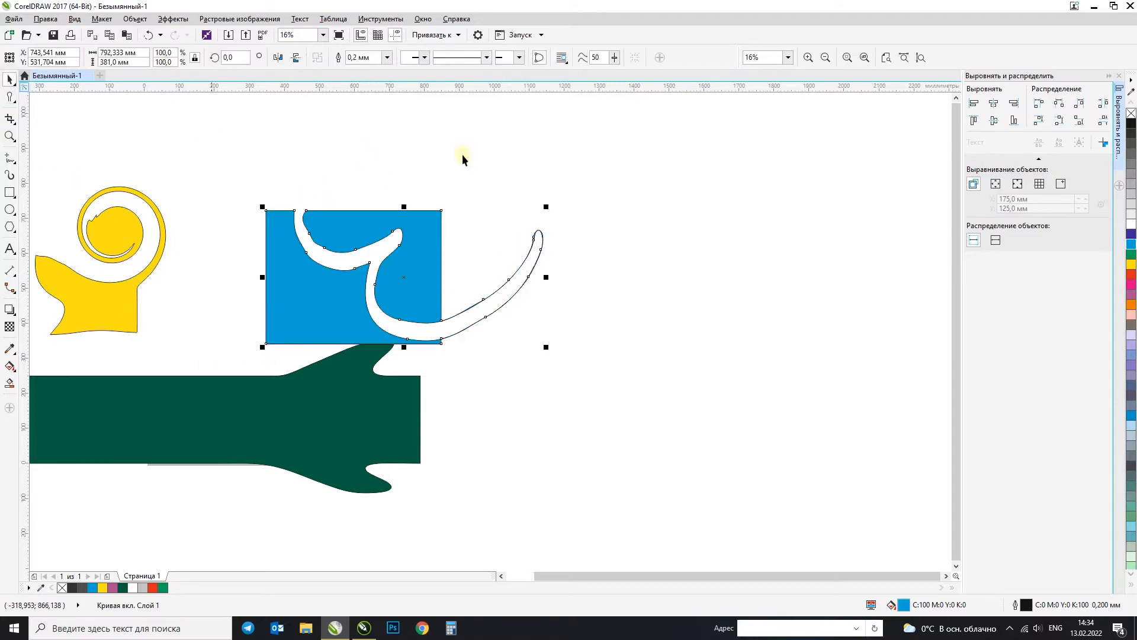
{"action": "left_click_drag", "start_coordinate": [447, 246], "coordinate": [490, 207]}
{"action": "key", "text": "ctrl+z"}
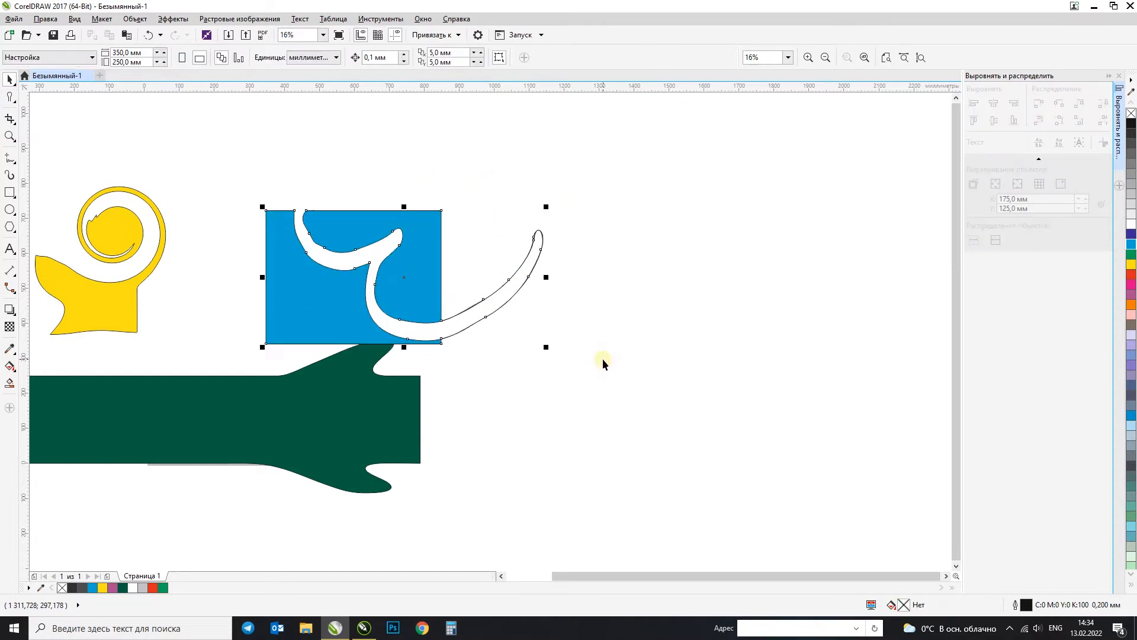
{"action": "key", "text": "ctrl+z"}
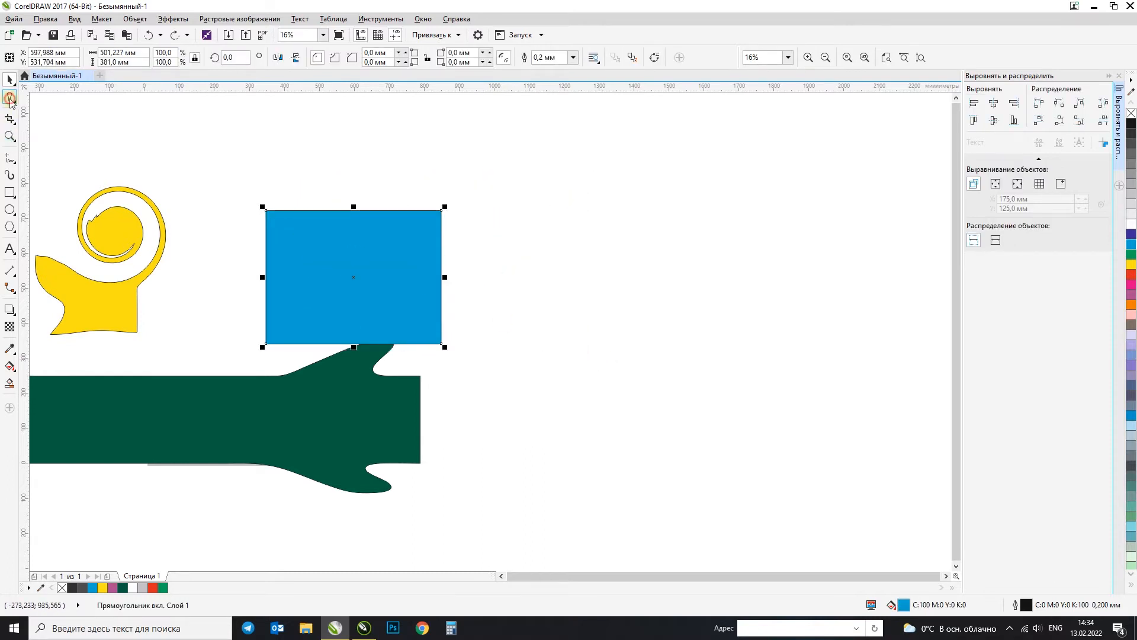
Step: Set the Smudge brush tilt to 80° and cut a curved channel from the blue rectangle's top edge past its right side
{"action": "left_click", "coordinate": [10, 98]}
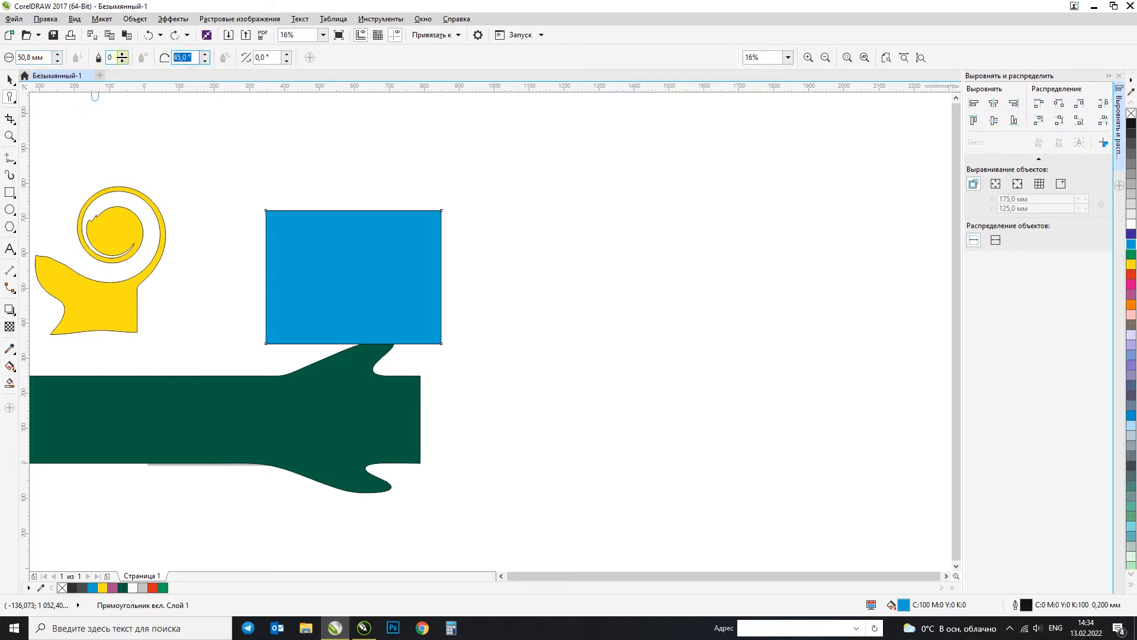
{"action": "type", "text": "80"}
{"action": "mouse_move", "coordinate": [385, 195]}
{"action": "left_mouse_down"}
{"action": "mouse_move", "coordinate": [327, 229]}
{"action": "mouse_move", "coordinate": [393, 252]}
{"action": "mouse_move", "coordinate": [373, 295]}
{"action": "mouse_move", "coordinate": [463, 257]}
{"action": "left_mouse_up"}
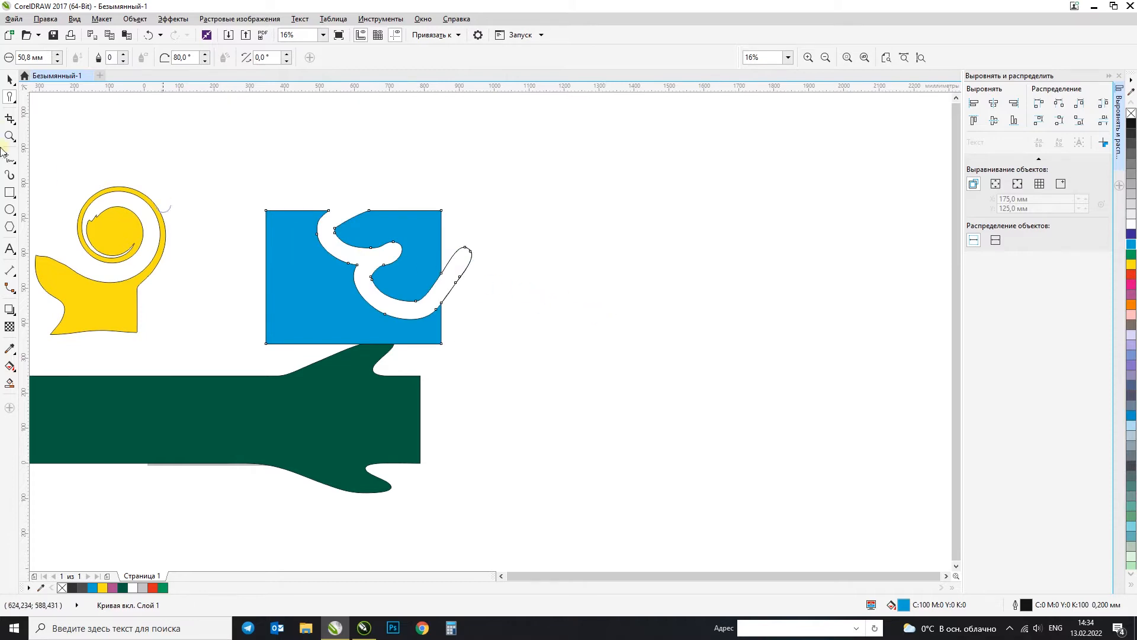
{"action": "left_click", "coordinate": [10, 83]}
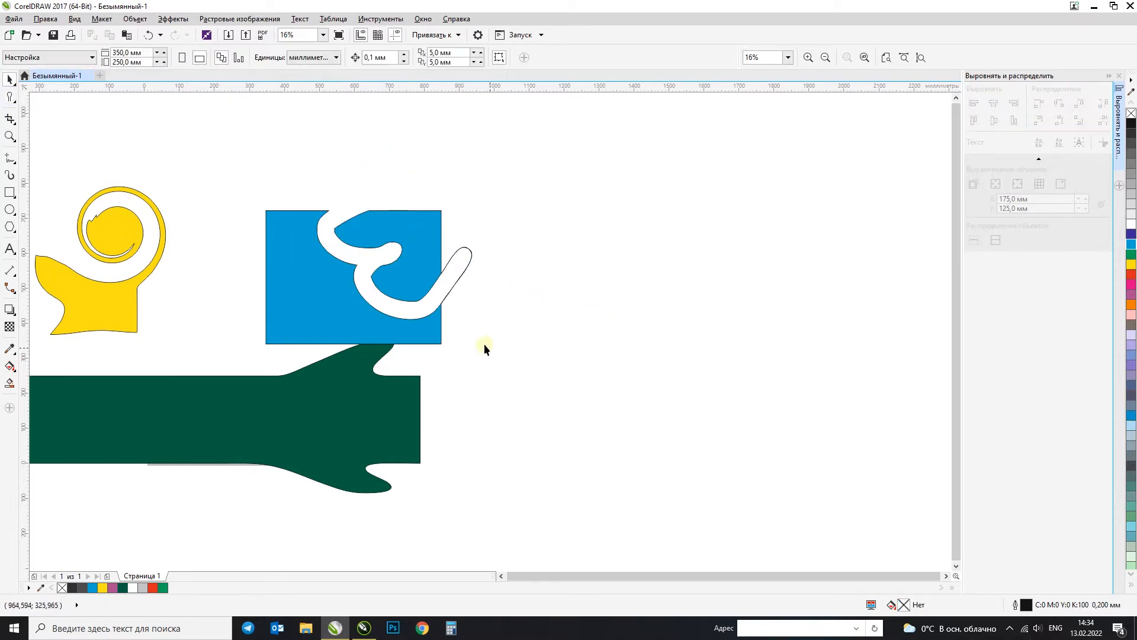
Step: Draw a rectangle about 290 × 303 mm, move it clear of the blue shape to its right, and fill it magenta
{"action": "left_click", "coordinate": [9, 97]}
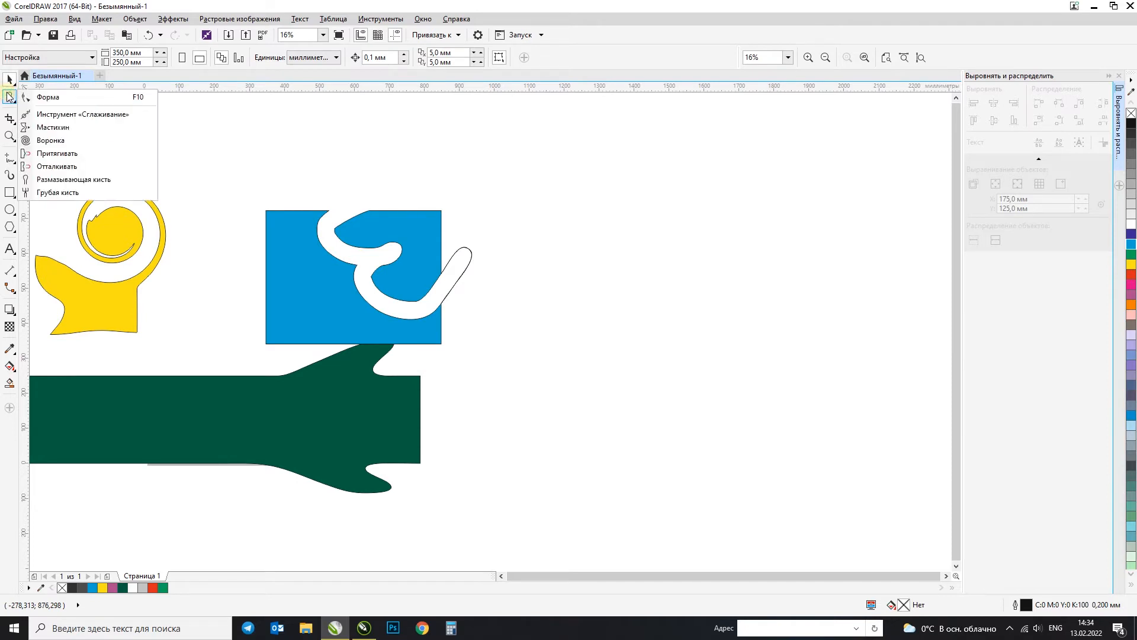
{"action": "left_click", "coordinate": [10, 97]}
{"action": "left_click", "coordinate": [13, 191]}
{"action": "left_click", "coordinate": [561, 203]}
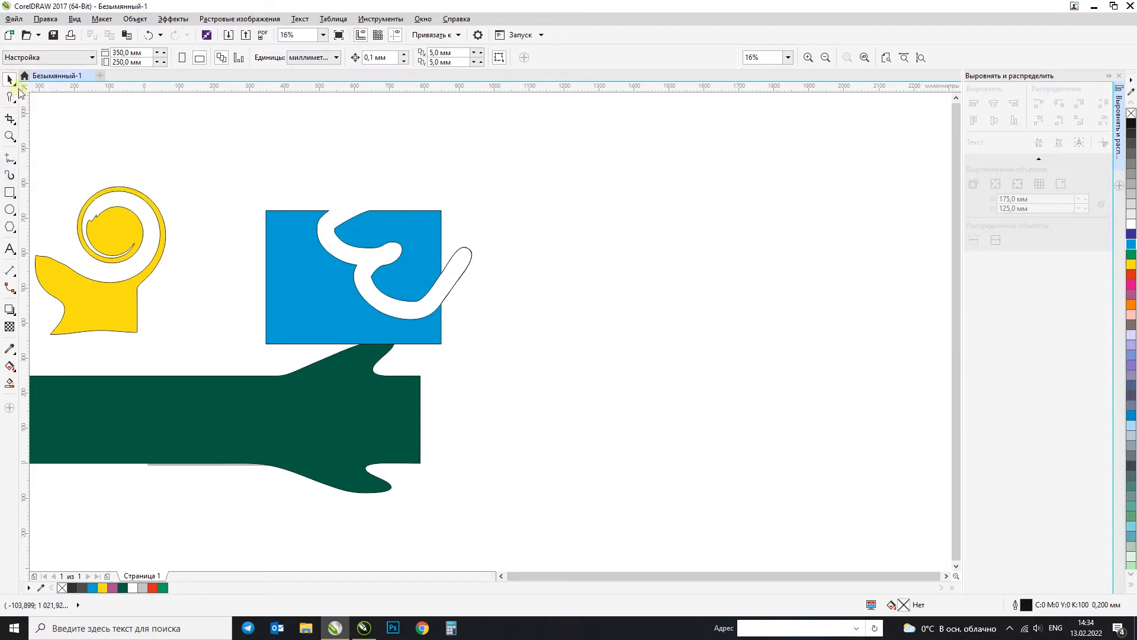
{"action": "left_click", "coordinate": [8, 193]}
{"action": "left_click_drag", "start_coordinate": [421, 156], "coordinate": [524, 263]}
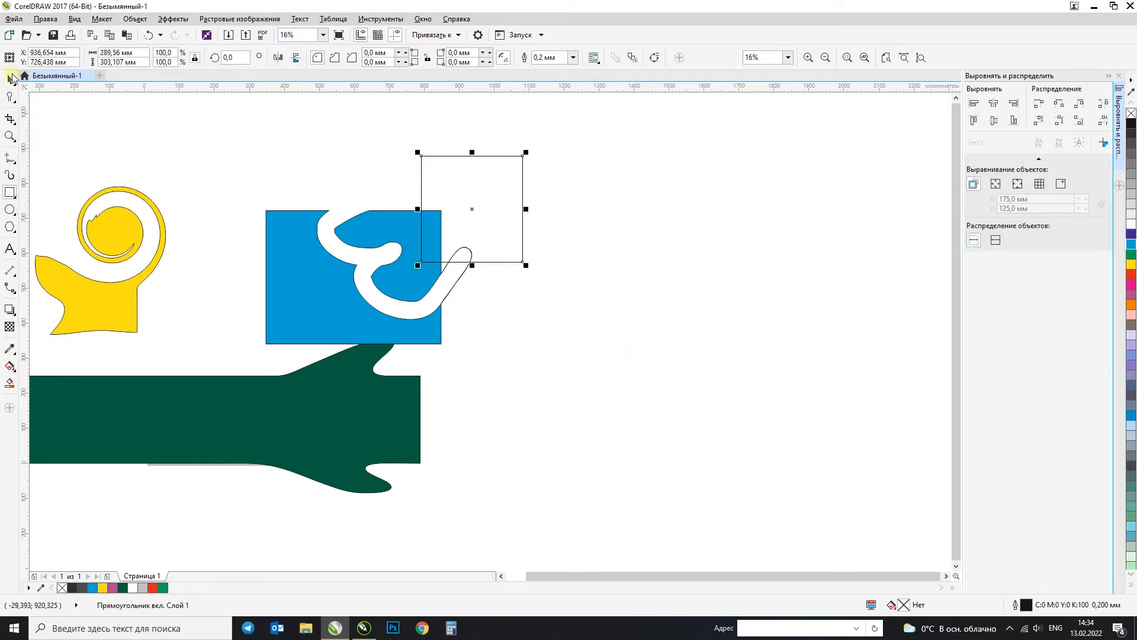
{"action": "left_click_drag", "start_coordinate": [514, 212], "coordinate": [626, 308]}
{"action": "left_click", "coordinate": [1131, 264]}
{"action": "left_click", "coordinate": [1131, 284]}
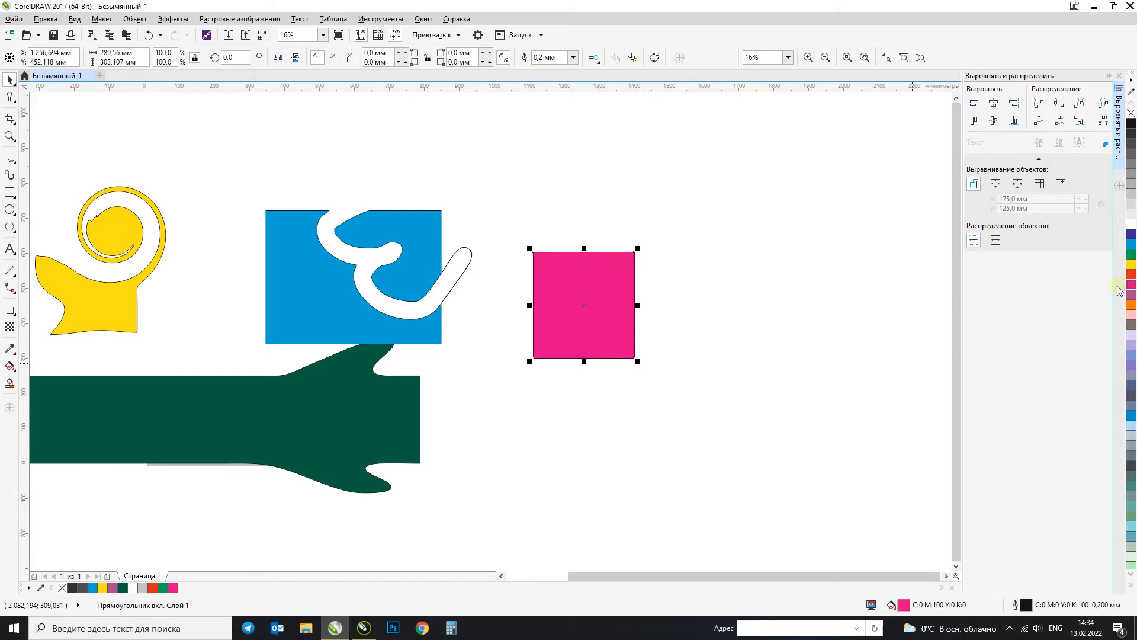
Step: Try roughening the magenta rectangle's top edge with the Roughen tool at a 50.8 mm nib, and undo it
{"action": "left_click", "coordinate": [11, 107]}
{"action": "left_click", "coordinate": [61, 190]}
{"action": "left_click", "coordinate": [588, 297]}
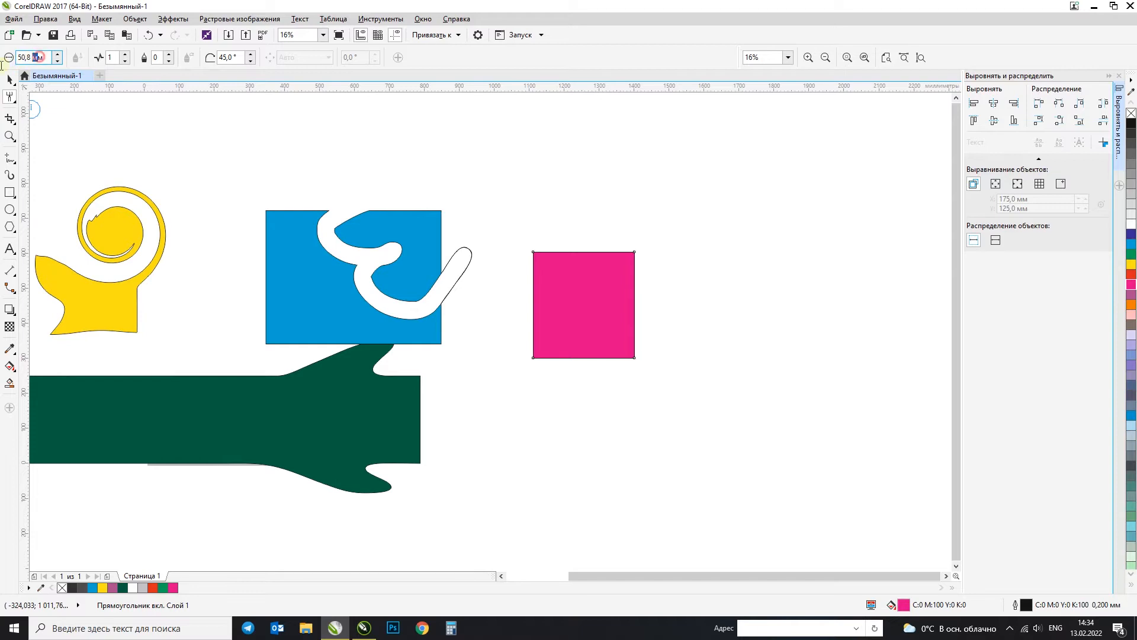
{"action": "key", "text": "Return"}
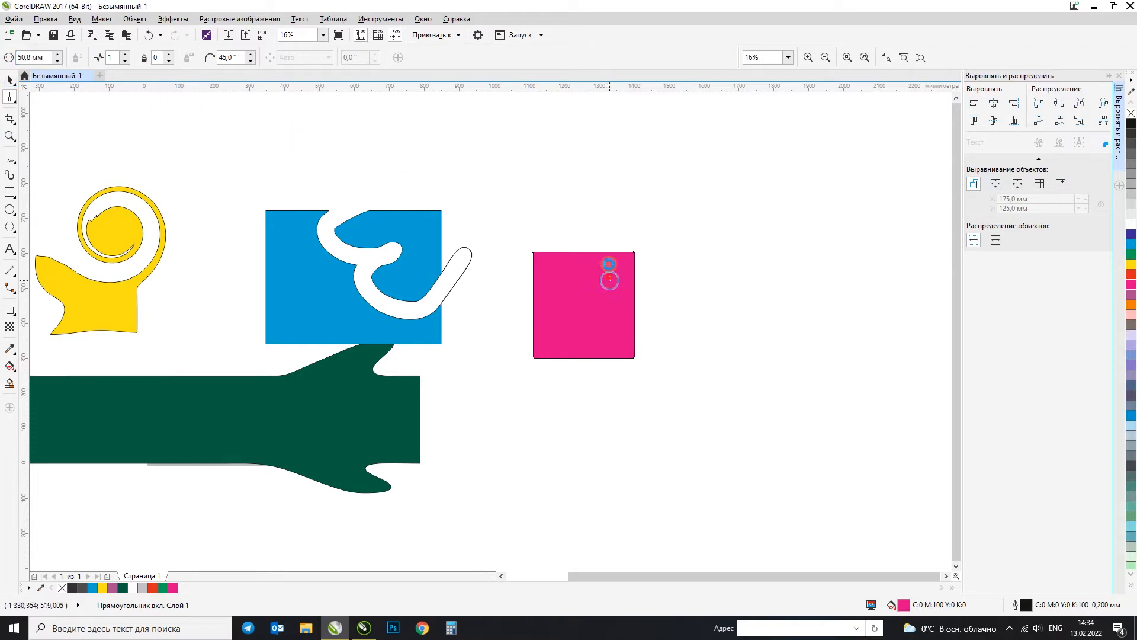
{"action": "left_click_drag", "start_coordinate": [617, 190], "coordinate": [628, 262]}
{"action": "scroll", "coordinate": [656, 263], "scroll_direction": "up", "scroll_amount": 4}
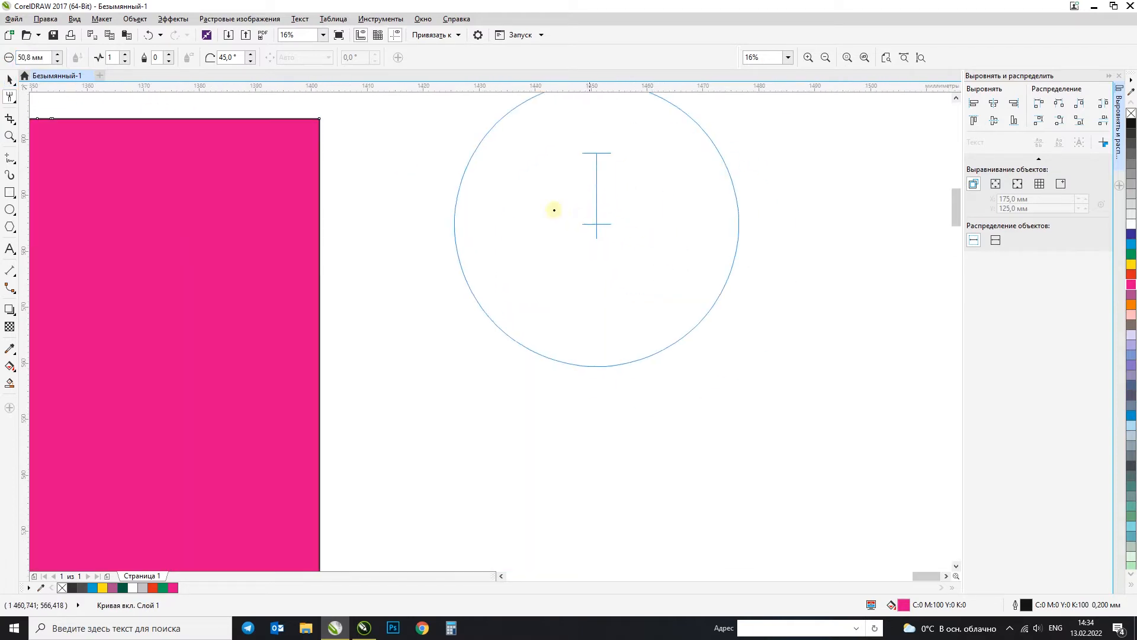
{"action": "scroll", "coordinate": [529, 239], "scroll_direction": "down", "scroll_amount": 2}
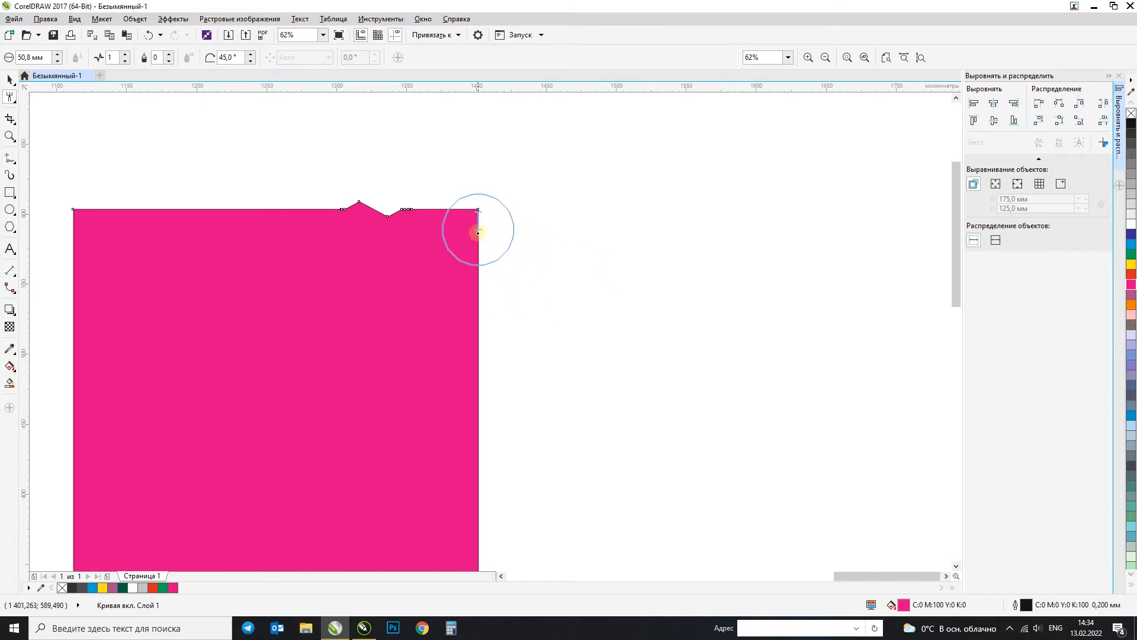
{"action": "key", "text": "ctrl+z"}
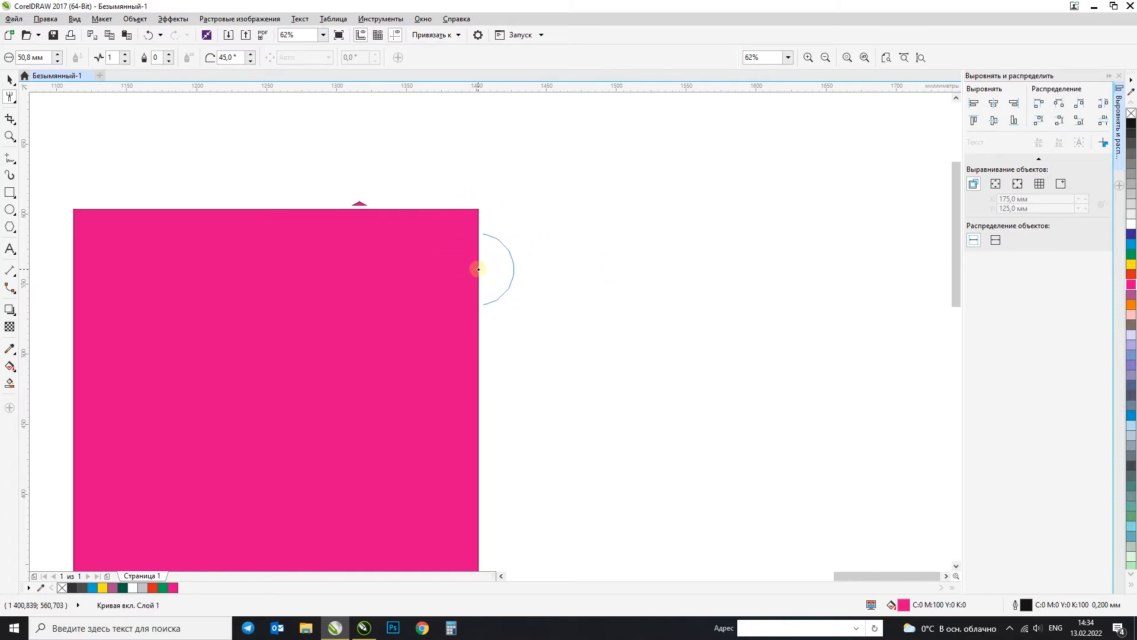
Step: Roughen the magenta rectangle's whole right edge into jagged teeth from its upper corner down to its lower corner
{"action": "left_click", "coordinate": [478, 269]}
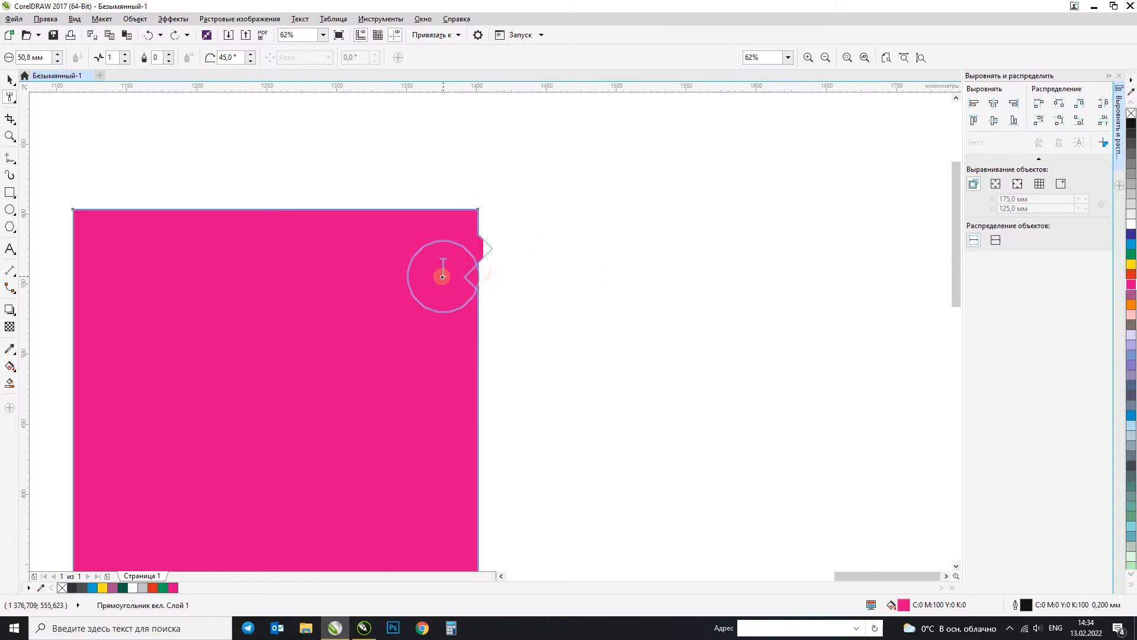
{"action": "left_click", "coordinate": [478, 314]}
{"action": "left_click_drag", "start_coordinate": [464, 340], "coordinate": [372, 337]}
{"action": "left_click_drag", "start_coordinate": [478, 379], "coordinate": [443, 389]}
{"action": "left_click_drag", "start_coordinate": [466, 414], "coordinate": [420, 445]}
{"action": "left_click", "coordinate": [460, 477]}
{"action": "scroll", "coordinate": [418, 226], "scroll_direction": "down", "scroll_amount": 1}
{"action": "scroll", "coordinate": [428, 391], "scroll_direction": "up", "scroll_amount": 1}
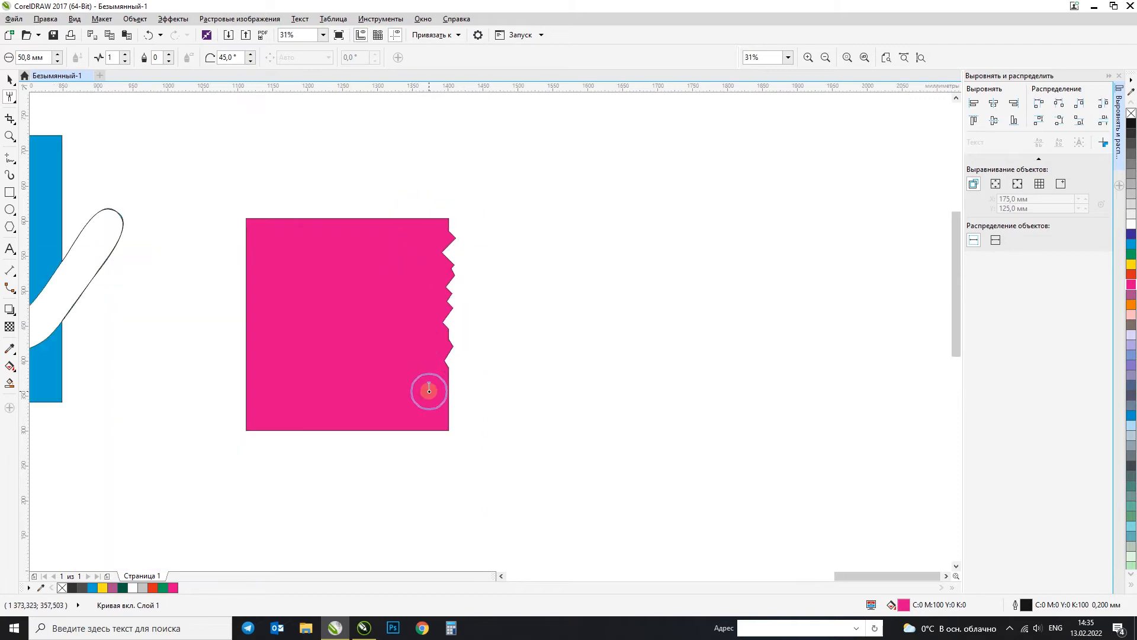
{"action": "left_click_drag", "start_coordinate": [468, 396], "coordinate": [438, 412]}
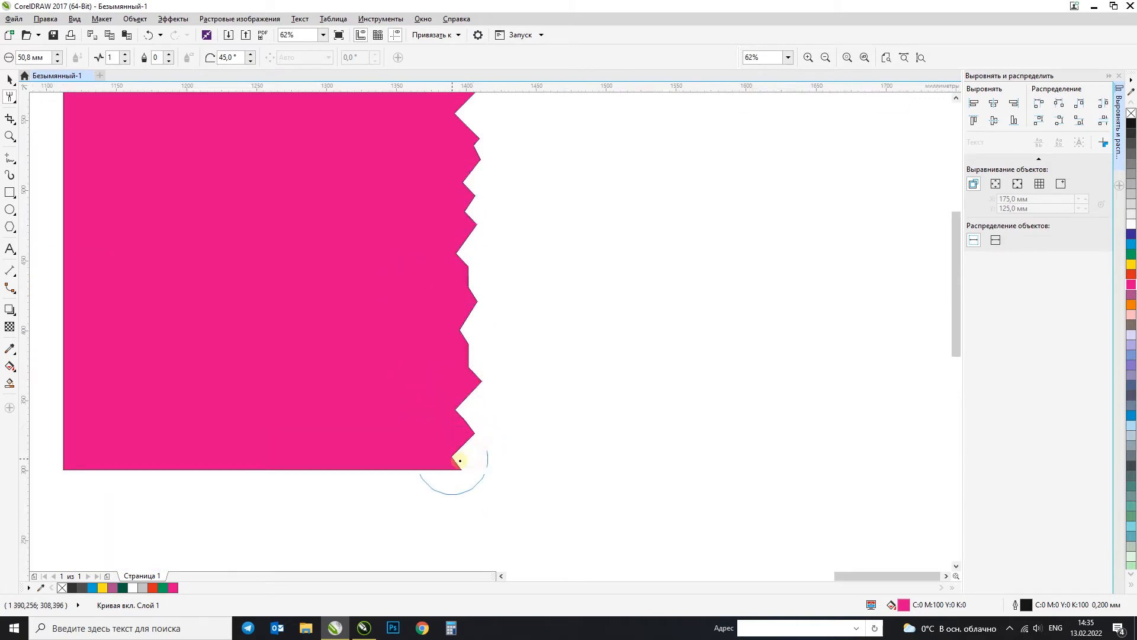
{"action": "scroll", "coordinate": [516, 449], "scroll_direction": "down", "scroll_amount": 2}
Step: Rotate the magenta shape to 270° so that its jagged edge faces down
{"action": "left_click", "coordinate": [10, 79]}
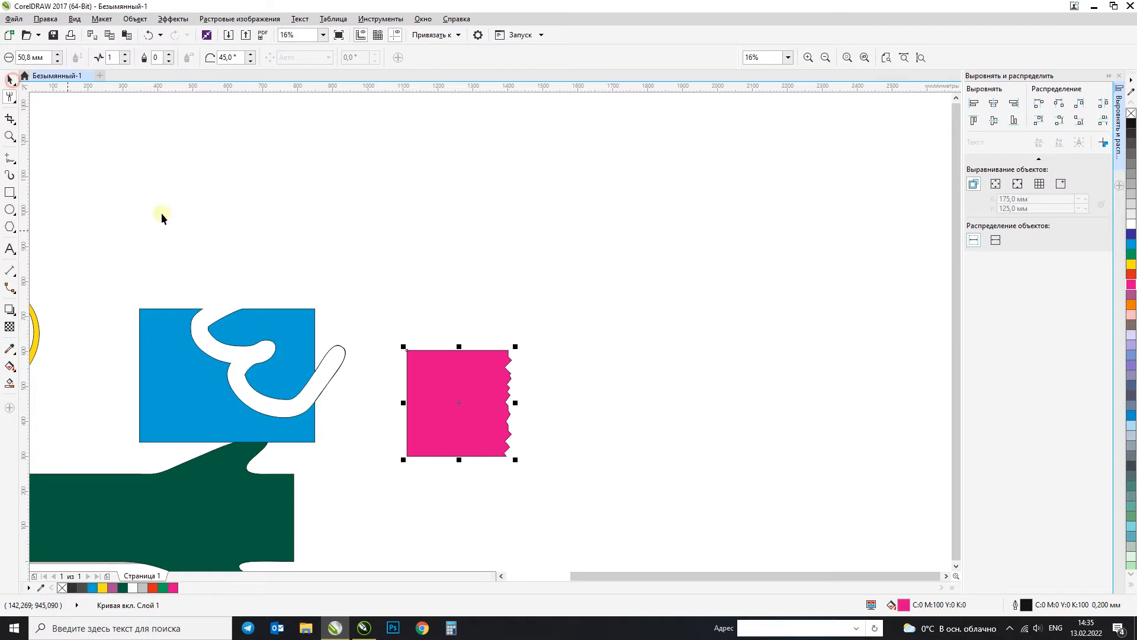
{"action": "left_click", "coordinate": [510, 356]}
{"action": "left_click_drag", "start_coordinate": [515, 349], "coordinate": [513, 454]}
{"action": "left_click", "coordinate": [557, 430]}
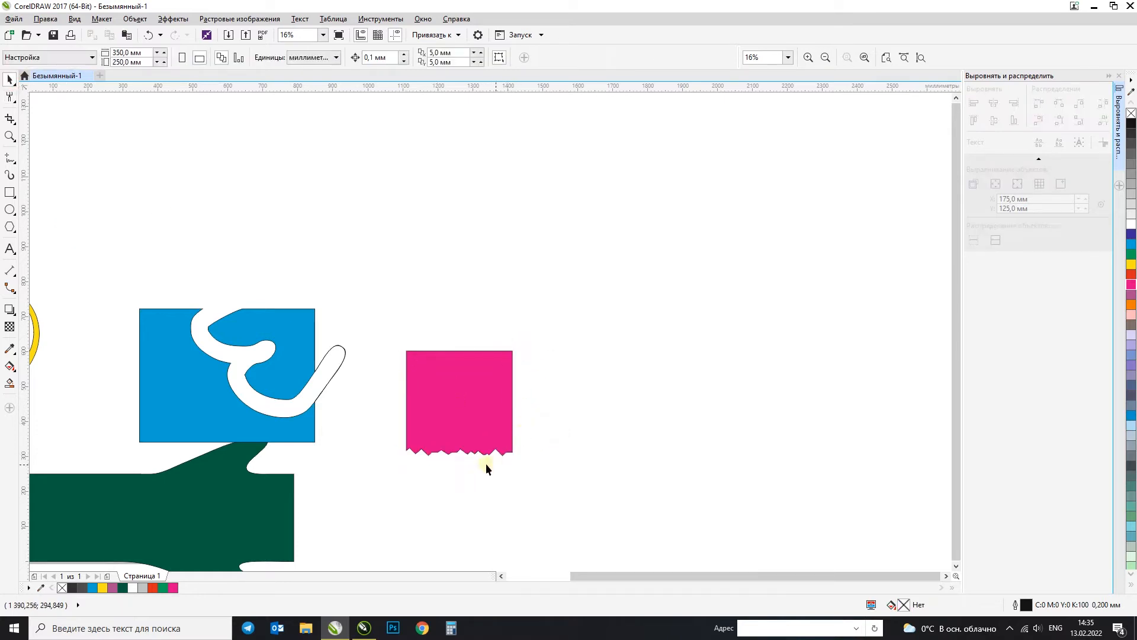
Step: Place a copy of the magenta shape lower down, overlapping the original, mirror it vertically and fill it medium grey
{"action": "scroll", "coordinate": [477, 463], "scroll_direction": "up", "scroll_amount": 2}
{"action": "left_click", "coordinate": [422, 325]}
{"action": "scroll", "coordinate": [431, 313], "scroll_direction": "down", "scroll_amount": 1}
{"action": "left_click_drag", "start_coordinate": [456, 231], "coordinate": [452, 369]}
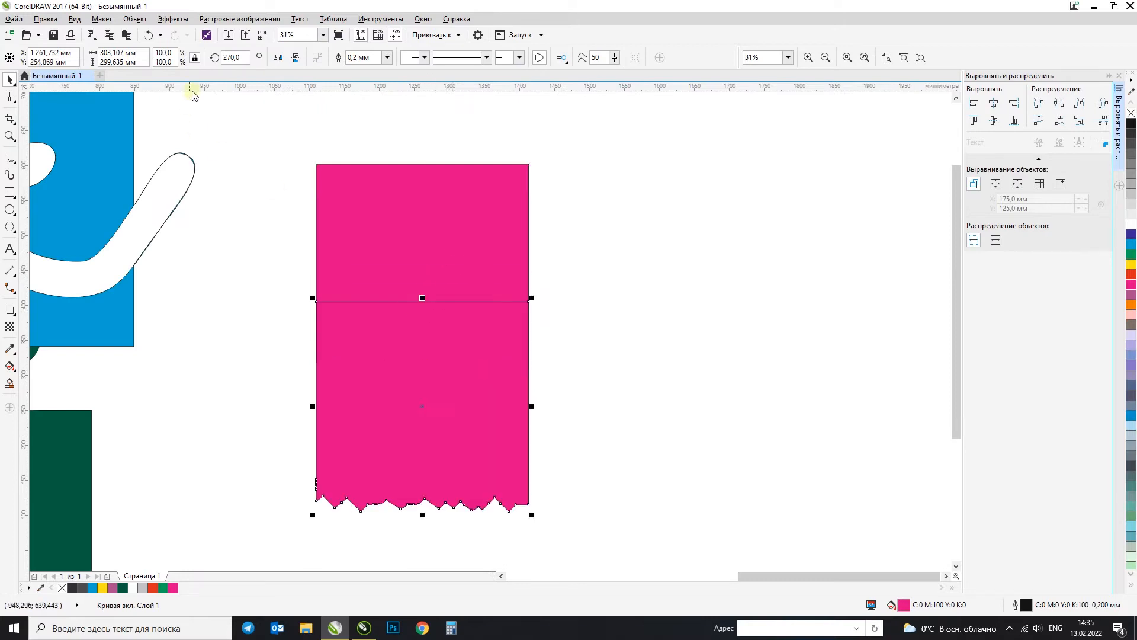
{"action": "left_click", "coordinate": [295, 57]}
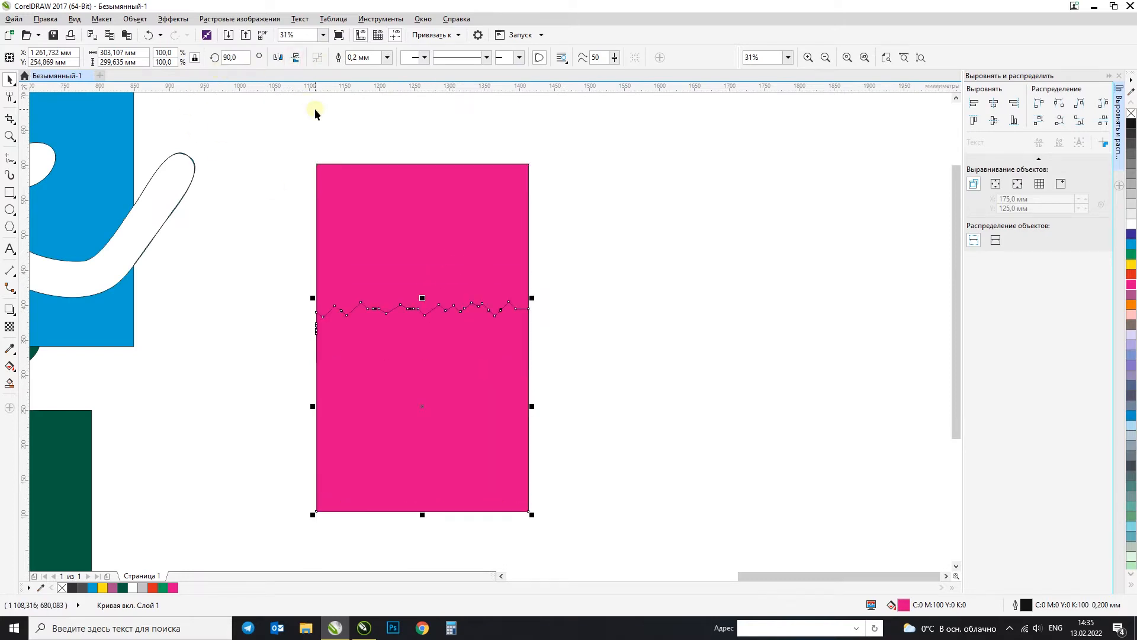
{"action": "left_click", "coordinate": [1133, 171]}
{"action": "left_click", "coordinate": [625, 262]}
Step: Place a copy of the magenta shape slightly higher and fill the one beneath it light grey to form a torn-paper strip
{"action": "left_click", "coordinate": [434, 287]}
{"action": "left_click_drag", "start_coordinate": [432, 301], "coordinate": [432, 283]}
{"action": "left_click", "coordinate": [450, 361]}
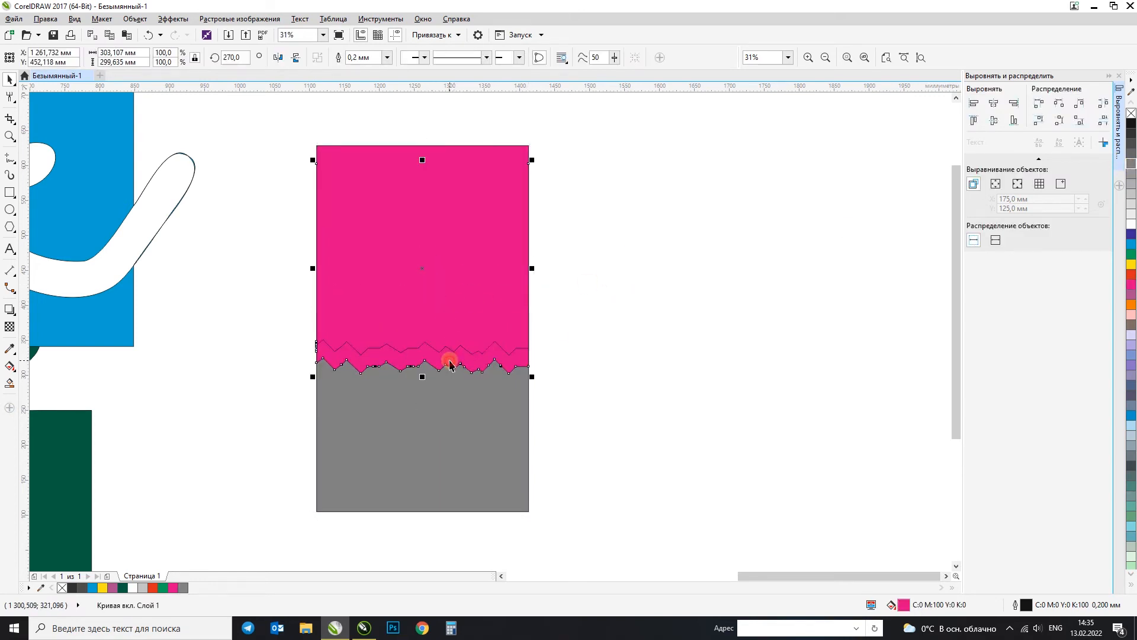
{"action": "left_click", "coordinate": [1133, 198]}
{"action": "left_click", "coordinate": [646, 299]}
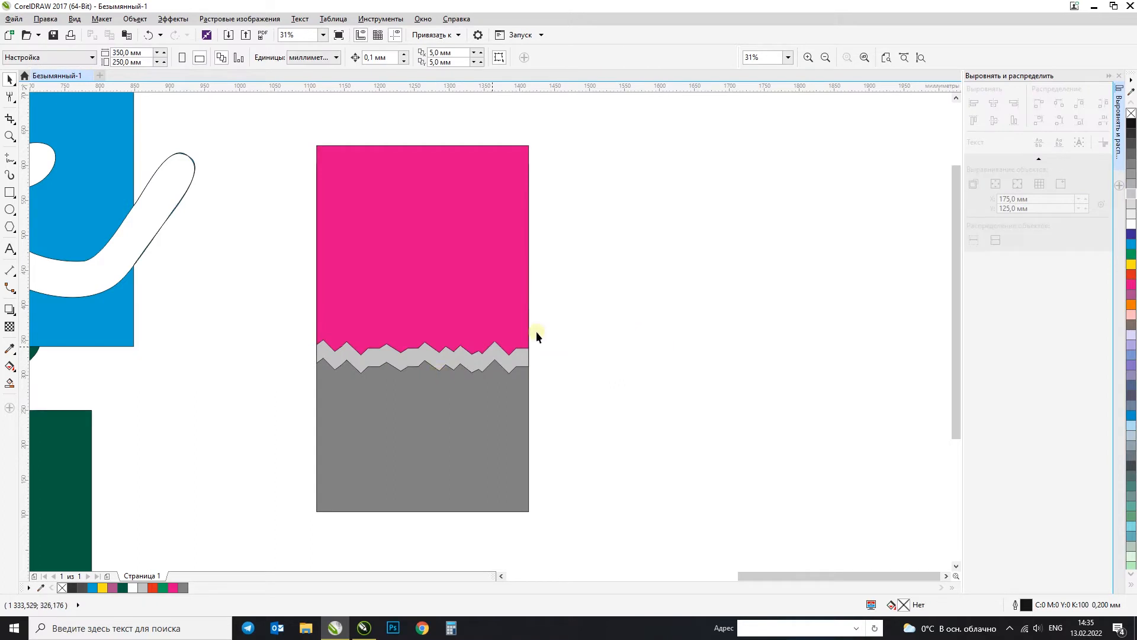
Step: Remove the outline from the magenta, light grey and medium grey shapes, and select all three again
{"action": "left_click_drag", "start_coordinate": [596, 136], "coordinate": [255, 521]}
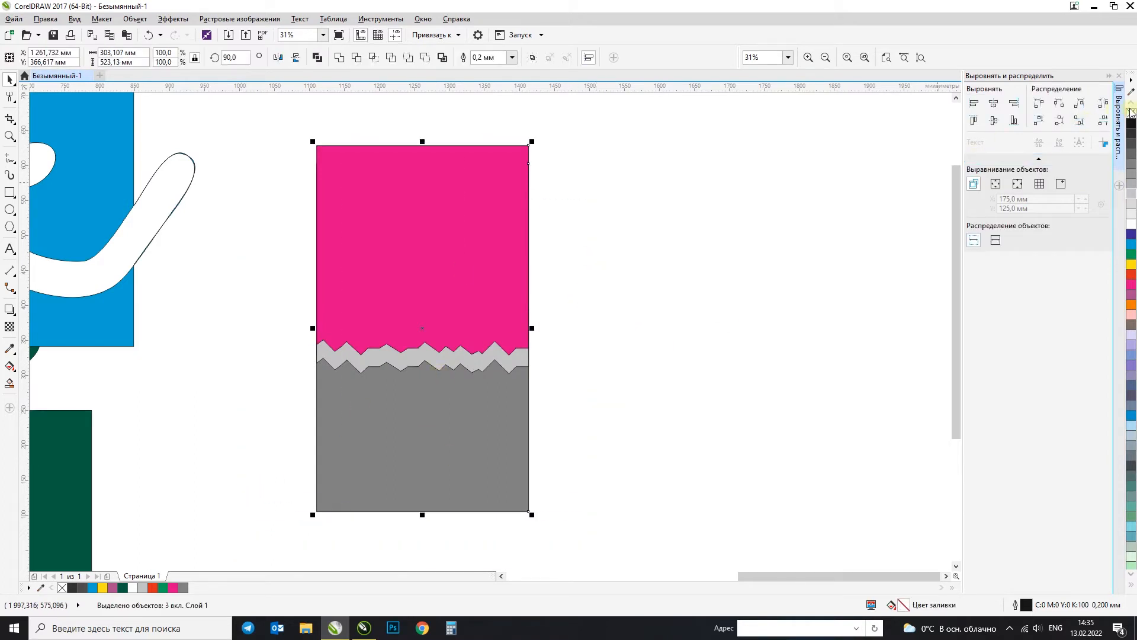
{"action": "left_click", "coordinate": [699, 277]}
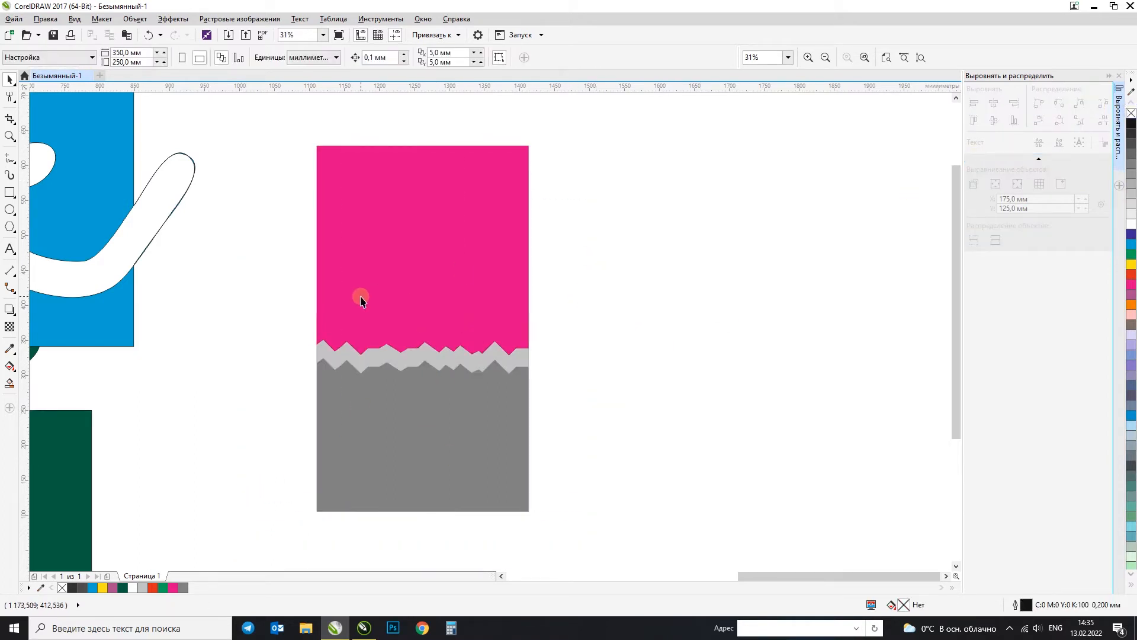
{"action": "left_click_drag", "start_coordinate": [307, 127], "coordinate": [592, 532]}
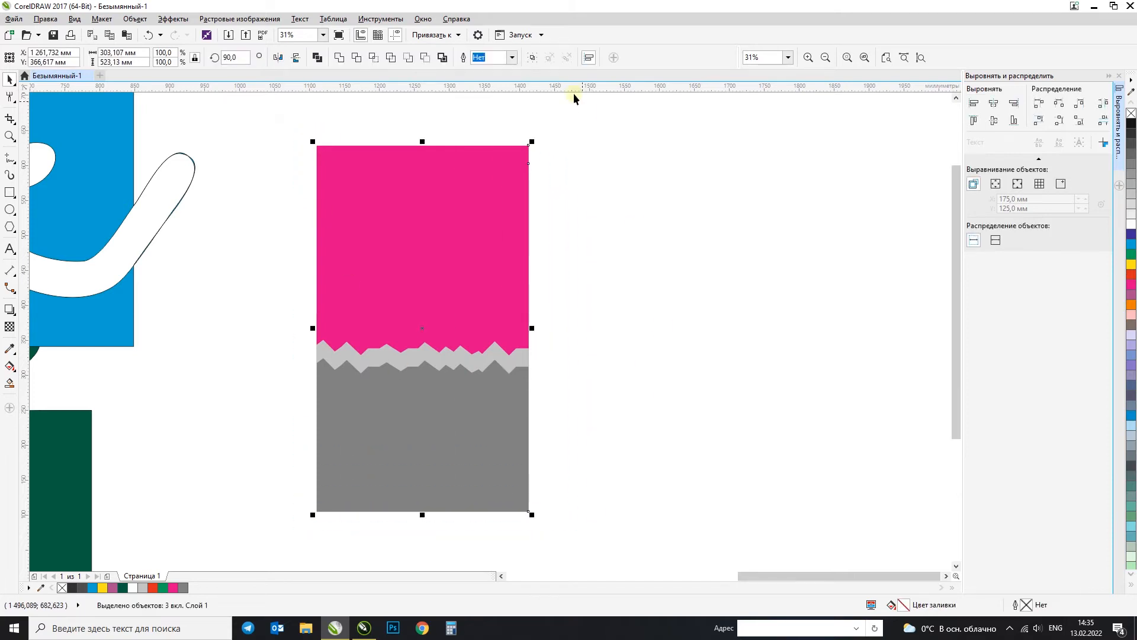
Step: Examine the torn light grey strip between the magenta and grey shapes up close
{"action": "key", "text": "F4"}
{"action": "key", "text": "F2"}
{"action": "left_click_drag", "start_coordinate": [810, 204], "coordinate": [942, 400]}
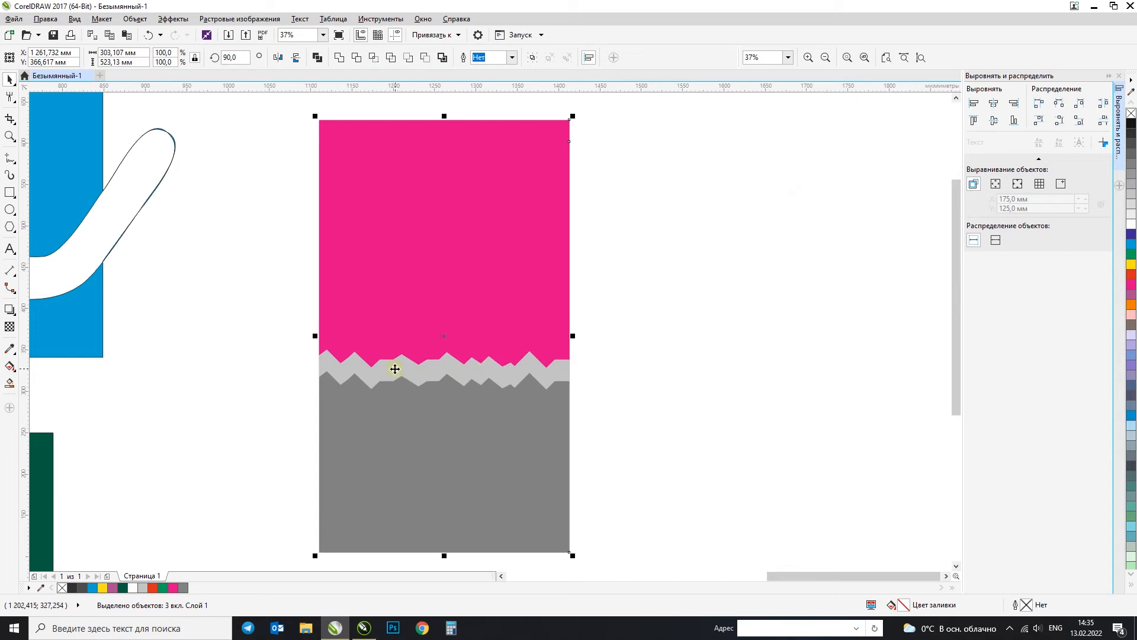
{"action": "scroll", "coordinate": [395, 369], "scroll_direction": "up", "scroll_amount": 2}
{"action": "left_click", "coordinate": [134, 329]}
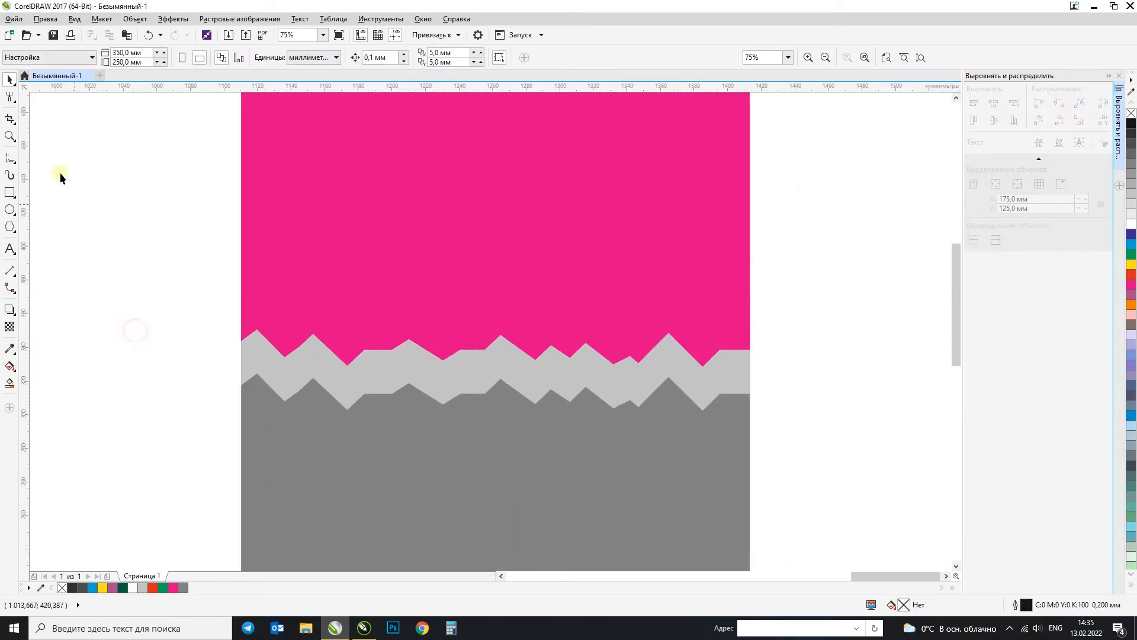
{"action": "left_click", "coordinate": [12, 97]}
{"action": "left_click", "coordinate": [622, 336]}
Step: Move all the drawn shapes together off the page into the empty area to its right
{"action": "key", "text": "F4"}
{"action": "key", "text": "ctrl+a"}
{"action": "scroll", "coordinate": [447, 178], "scroll_direction": "down", "scroll_amount": 3}
{"action": "left_click", "coordinate": [587, 350]}
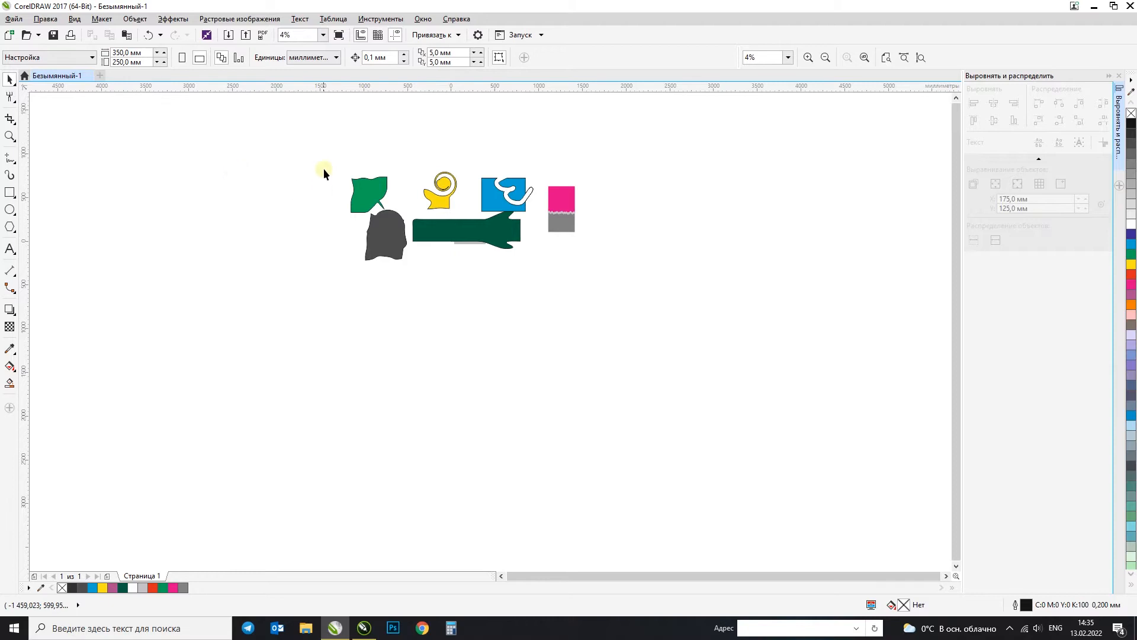
{"action": "left_click_drag", "start_coordinate": [618, 281], "coordinate": [649, 305]}
{"action": "left_click", "coordinate": [645, 349]}
{"action": "left_click_drag", "start_coordinate": [716, 365], "coordinate": [717, 366]}
{"action": "left_click_drag", "start_coordinate": [477, 233], "coordinate": [696, 210]}
{"action": "left_click", "coordinate": [678, 293]}
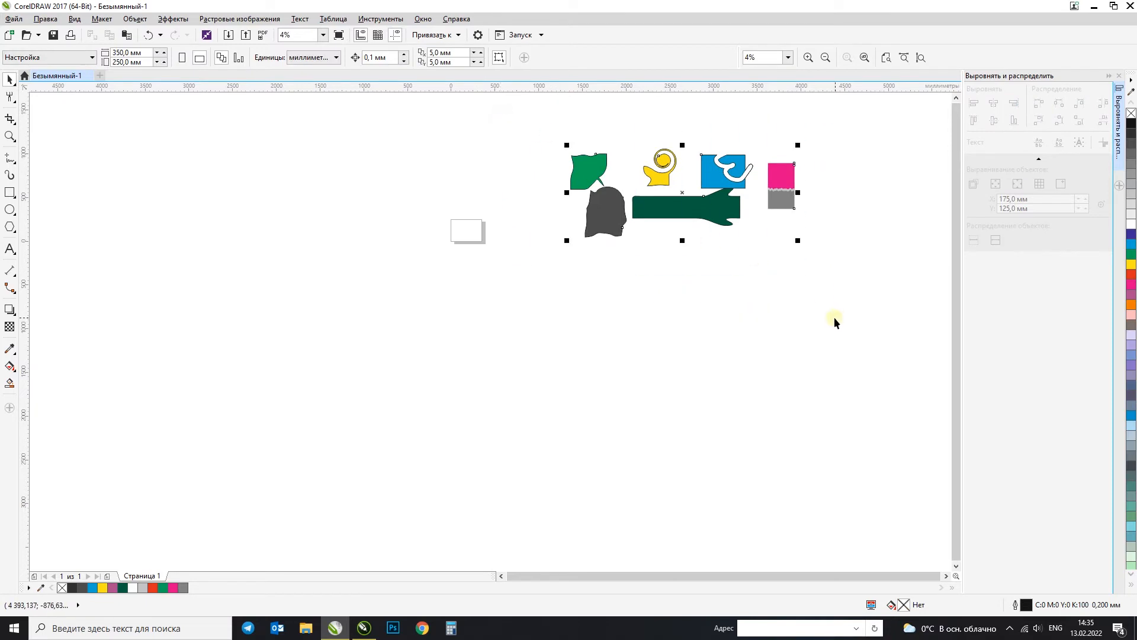
Step: Select all the drawn shapes beside the page and group them
{"action": "left_click_drag", "start_coordinate": [485, 124], "coordinate": [622, 178]}
{"action": "left_click_drag", "start_coordinate": [847, 316], "coordinate": [511, 119]}
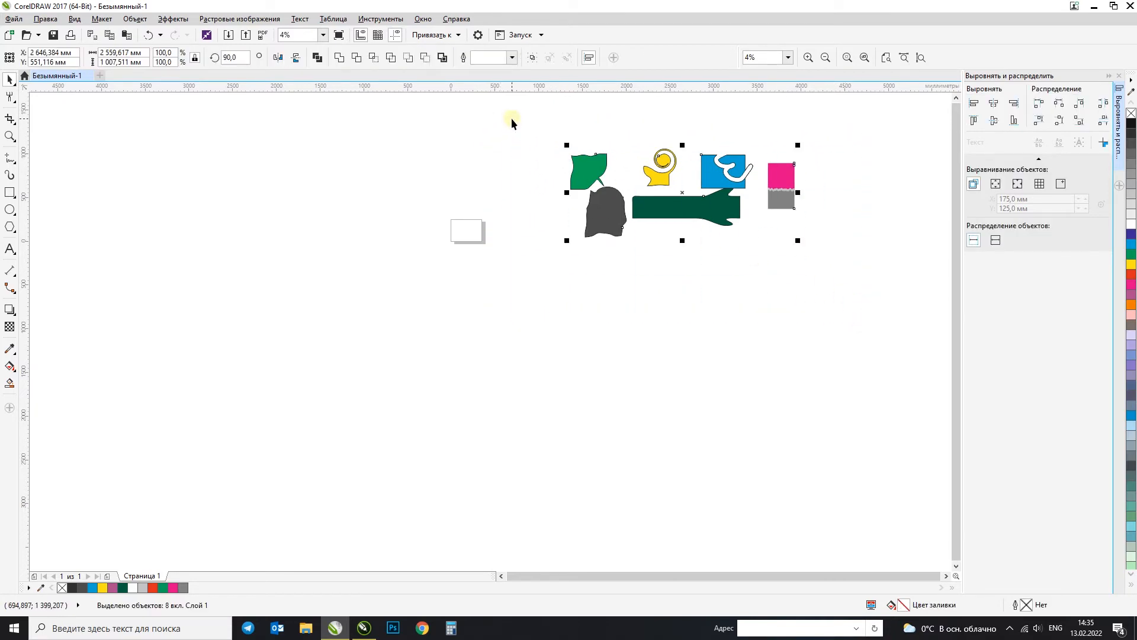
{"action": "left_click", "coordinate": [533, 60]}
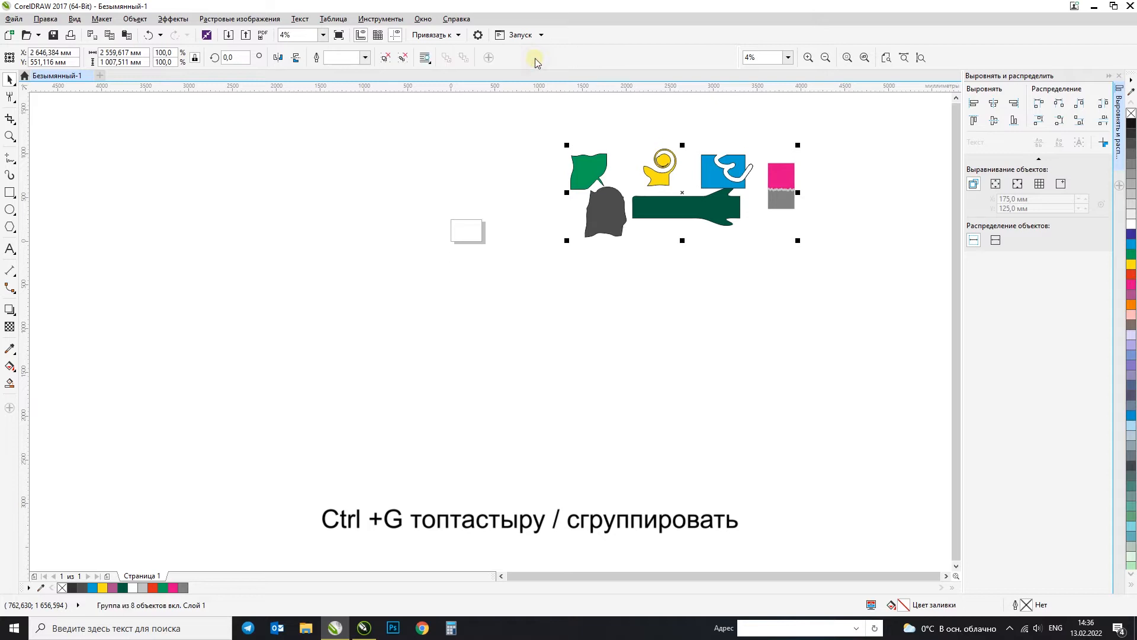
Step: Move the group around as one object, undo the last shift, and place it slightly right of its original position
{"action": "left_click_drag", "start_coordinate": [664, 210], "coordinate": [688, 300]}
{"action": "left_click", "coordinate": [756, 376]}
{"action": "left_click_drag", "start_coordinate": [619, 316], "coordinate": [452, 368]}
{"action": "key", "text": "ctrl+z"}
{"action": "left_click_drag", "start_coordinate": [617, 324], "coordinate": [618, 235]}
{"action": "left_click", "coordinate": [555, 240]}
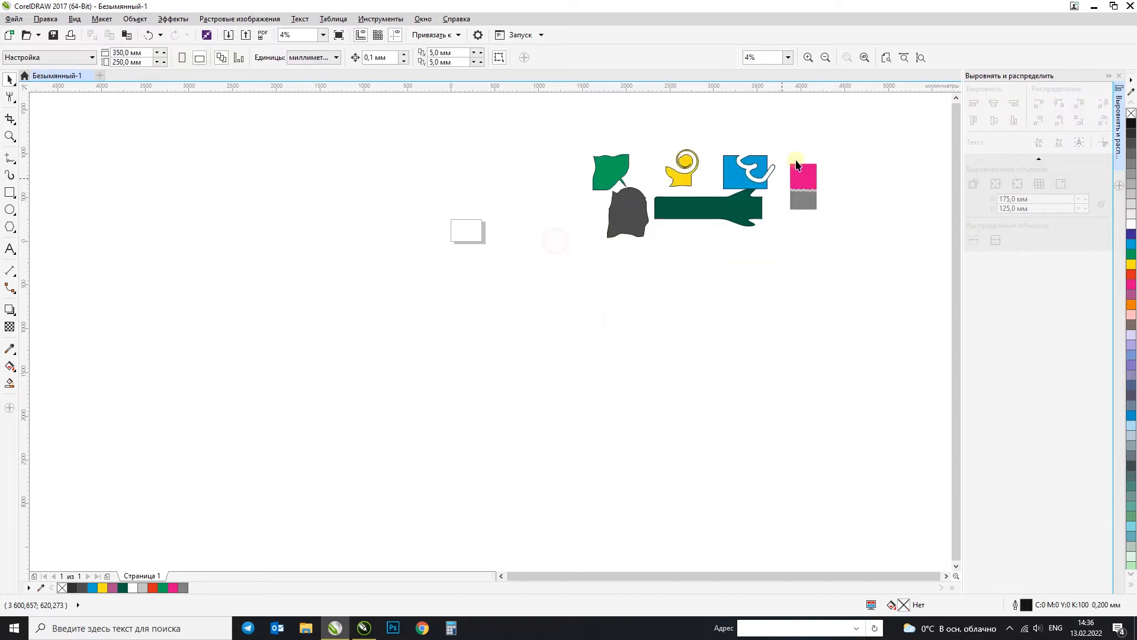
{"action": "left_click", "coordinate": [730, 166]}
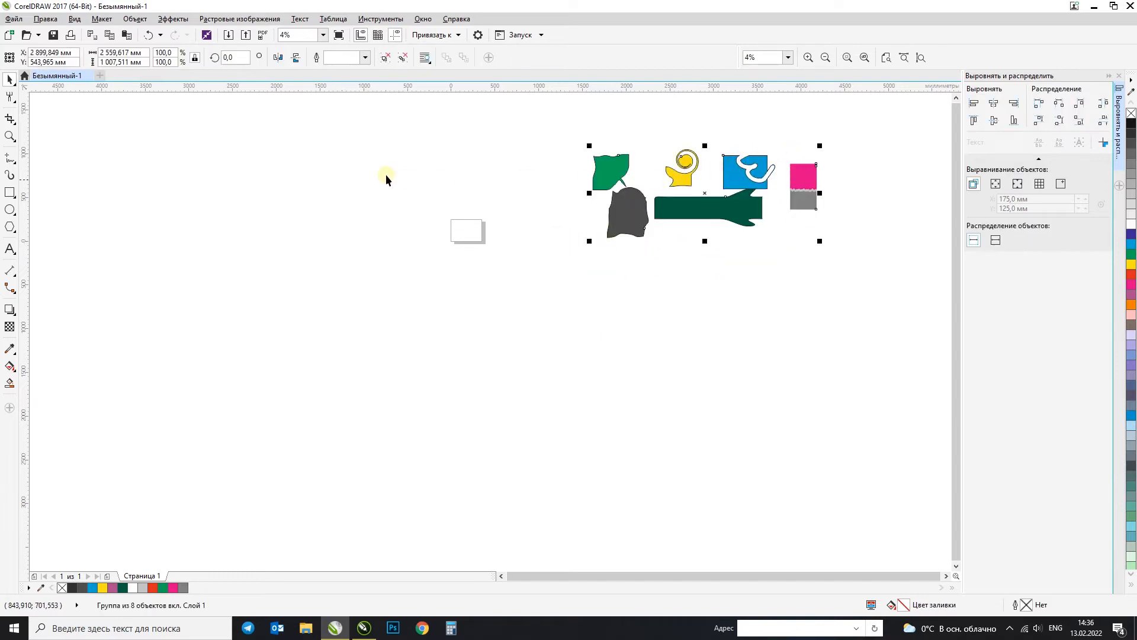
Step: Import the shlisselburg JPG from the заготовка/03 folder and place it about 967 × 586 mm beside the green shape
{"action": "left_click", "coordinate": [8, 121]}
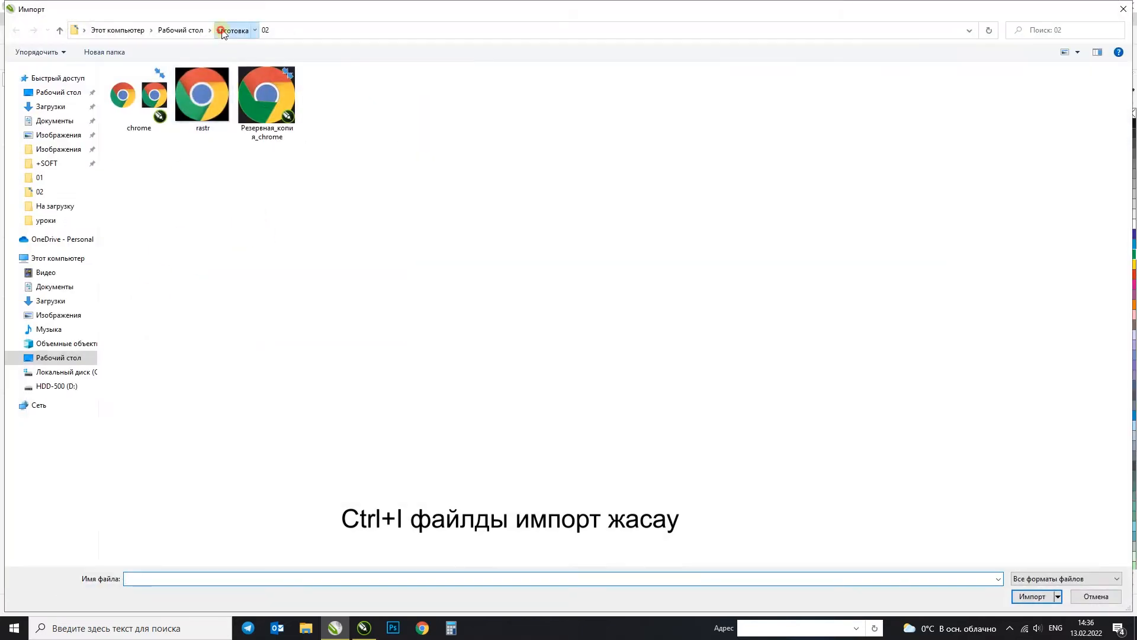
{"action": "left_click", "coordinate": [232, 30]}
{"action": "double_click", "coordinate": [169, 115]}
{"action": "double_click", "coordinate": [142, 87]}
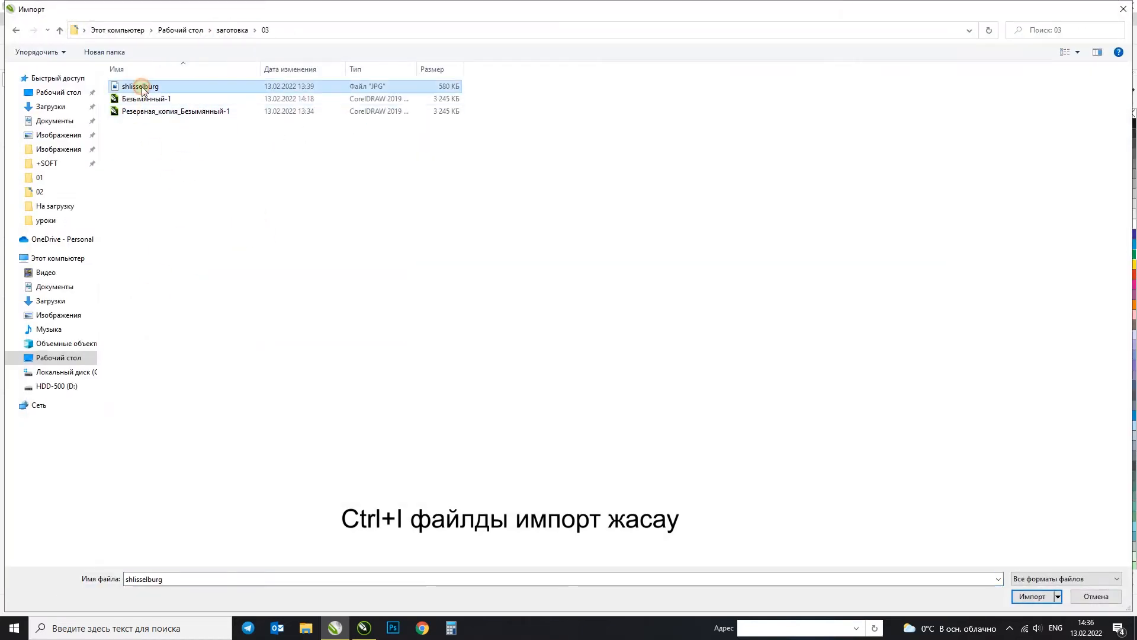
{"action": "left_click_drag", "start_coordinate": [436, 167], "coordinate": [770, 371]}
{"action": "scroll", "coordinate": [624, 325], "scroll_direction": "up", "scroll_amount": 3}
{"action": "scroll", "coordinate": [625, 324], "scroll_direction": "down", "scroll_amount": 4}
{"action": "scroll", "coordinate": [604, 276], "scroll_direction": "up", "scroll_amount": 1}
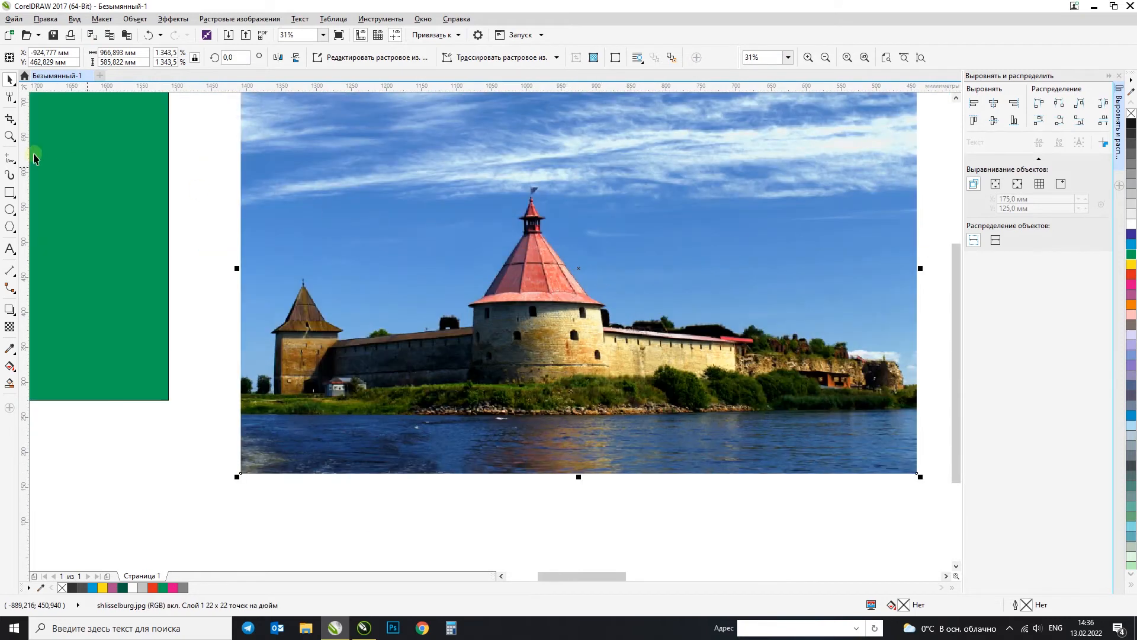
Step: Try cropping the fortress photo to a square around the central tower and moving it aside, and undo both
{"action": "left_click", "coordinate": [9, 97]}
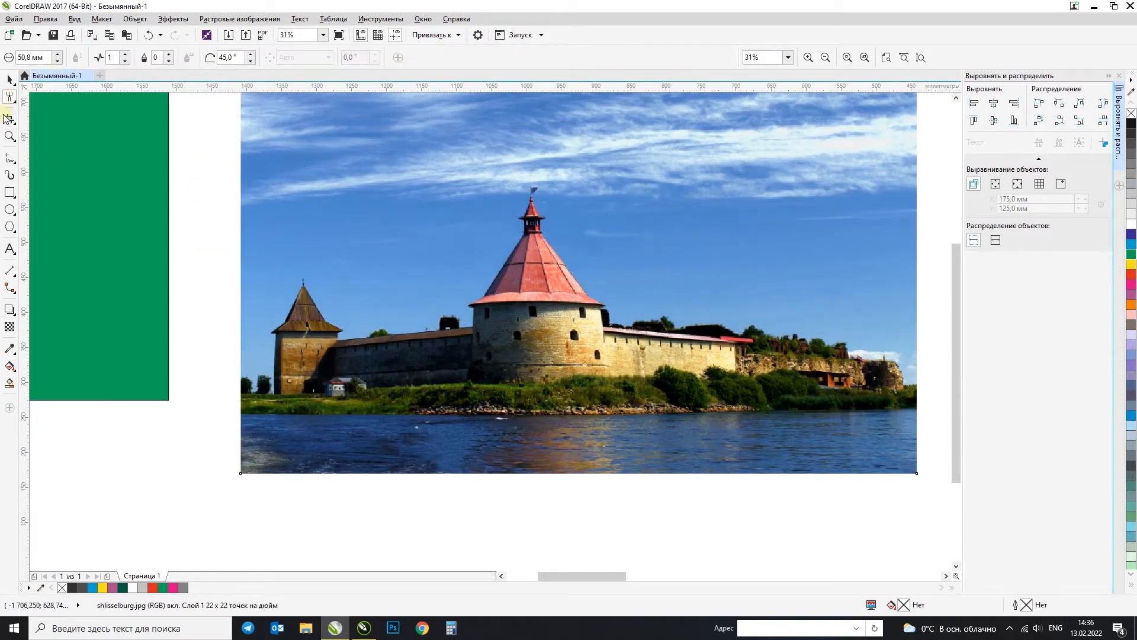
{"action": "left_click", "coordinate": [10, 119]}
{"action": "left_click_drag", "start_coordinate": [403, 156], "coordinate": [696, 428]}
{"action": "double_click", "coordinate": [609, 311]}
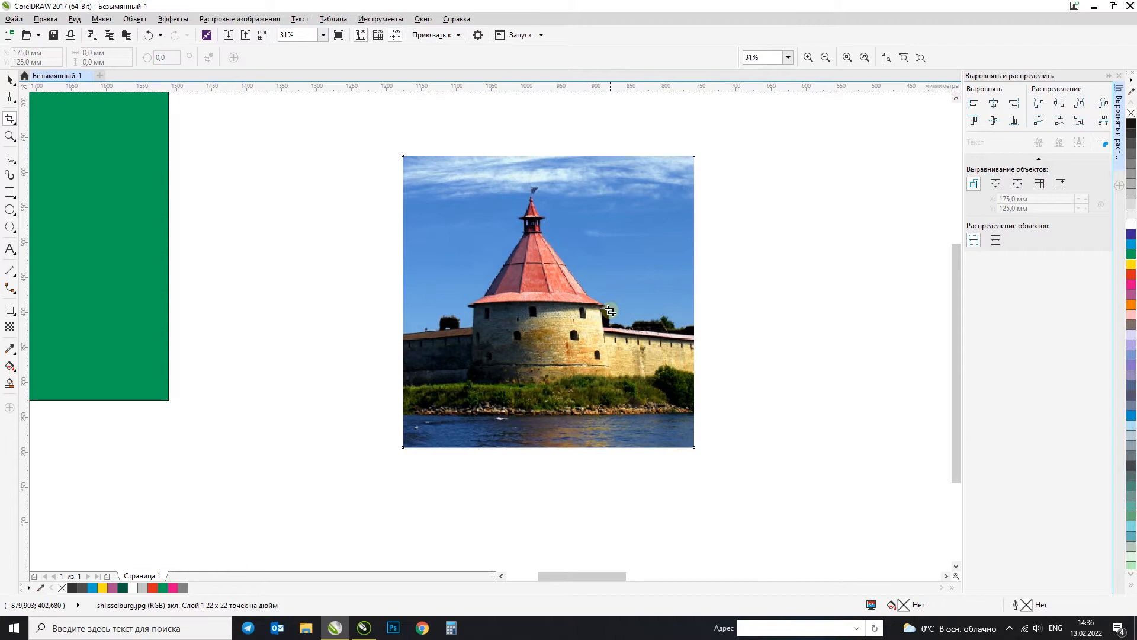
{"action": "left_click", "coordinate": [9, 79]}
{"action": "left_click_drag", "start_coordinate": [472, 315], "coordinate": [238, 308]}
{"action": "key", "text": "ctrl+z"}
{"action": "key", "text": "ctrl+z"}
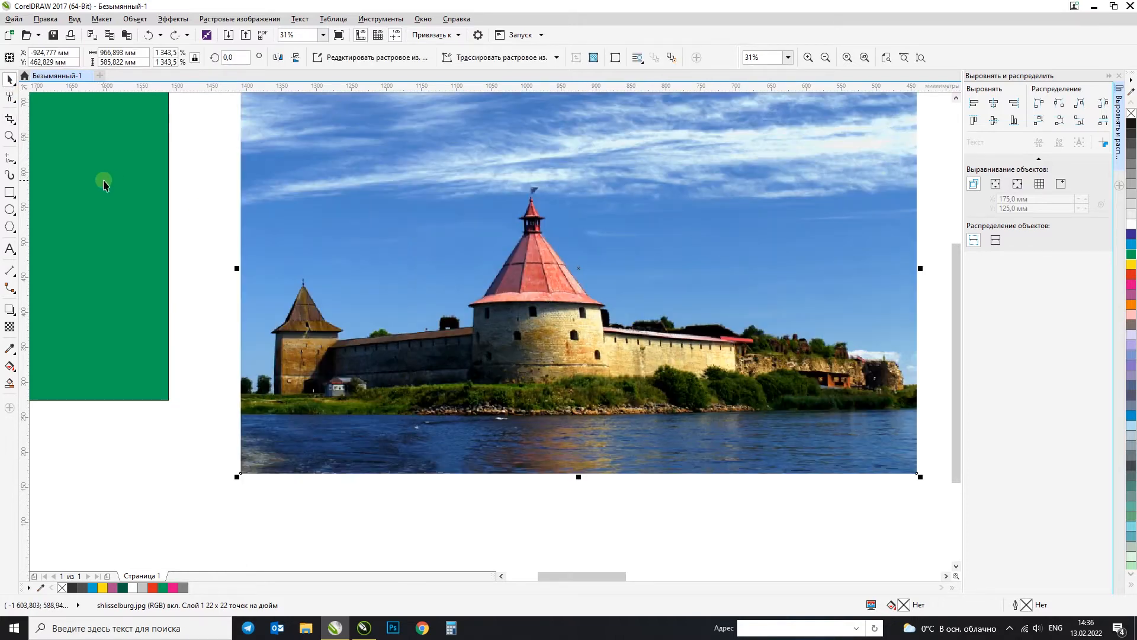
Step: Crop the fortress photo to an upright area about 297 × 370 mm around the central tower
{"action": "left_click", "coordinate": [10, 119]}
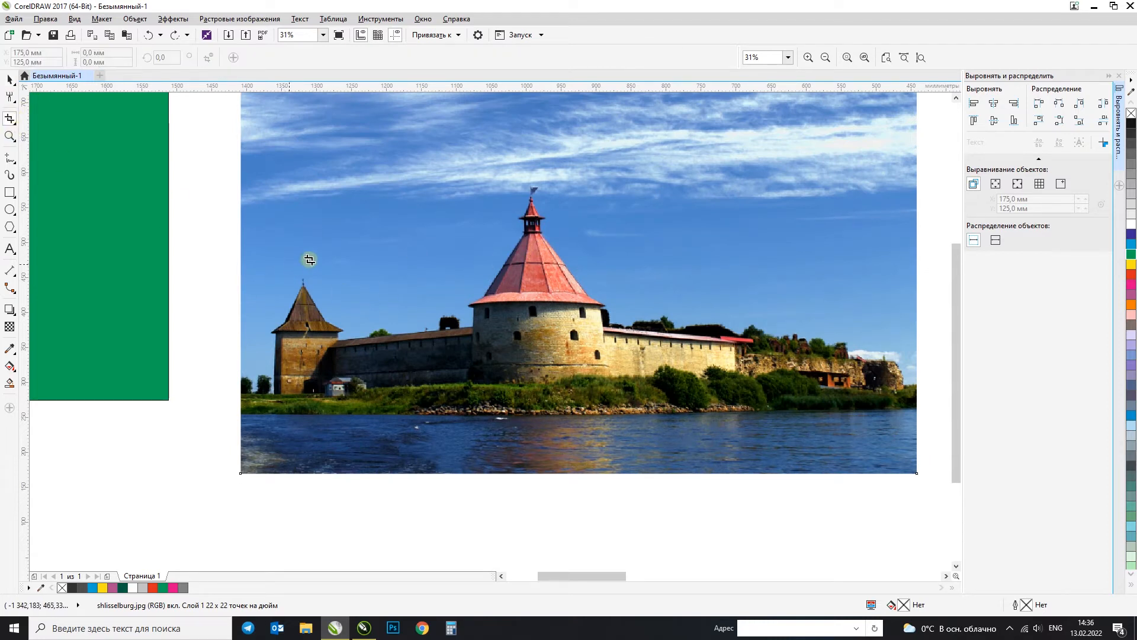
{"action": "left_click_drag", "start_coordinate": [434, 164], "coordinate": [881, 433]}
{"action": "left_click_drag", "start_coordinate": [724, 403], "coordinate": [641, 423]}
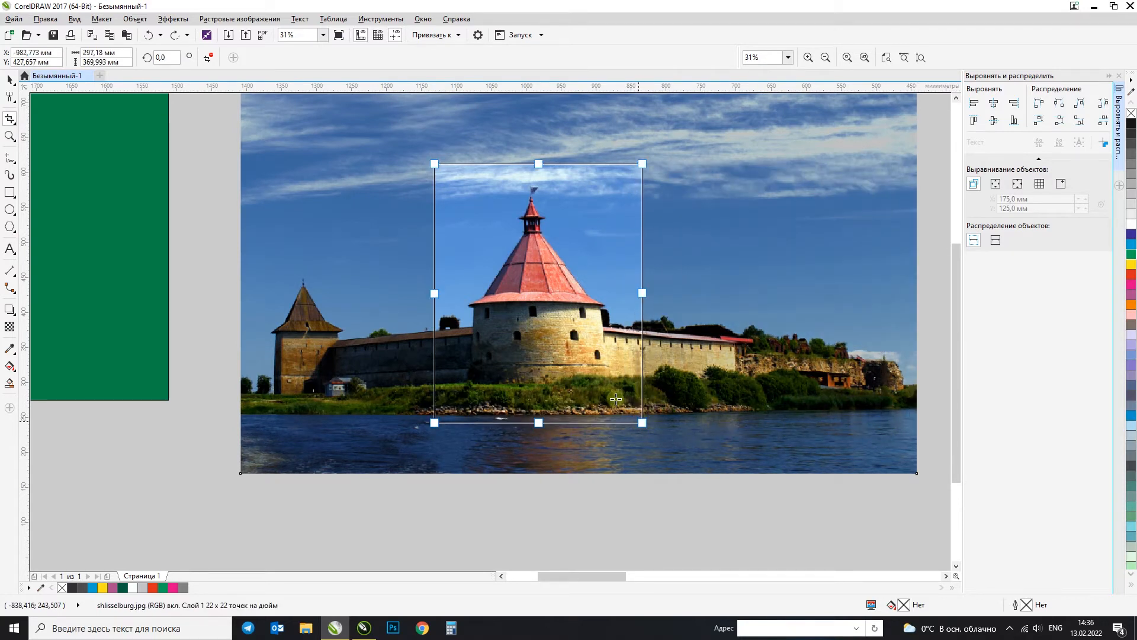
{"action": "double_click", "coordinate": [593, 229]}
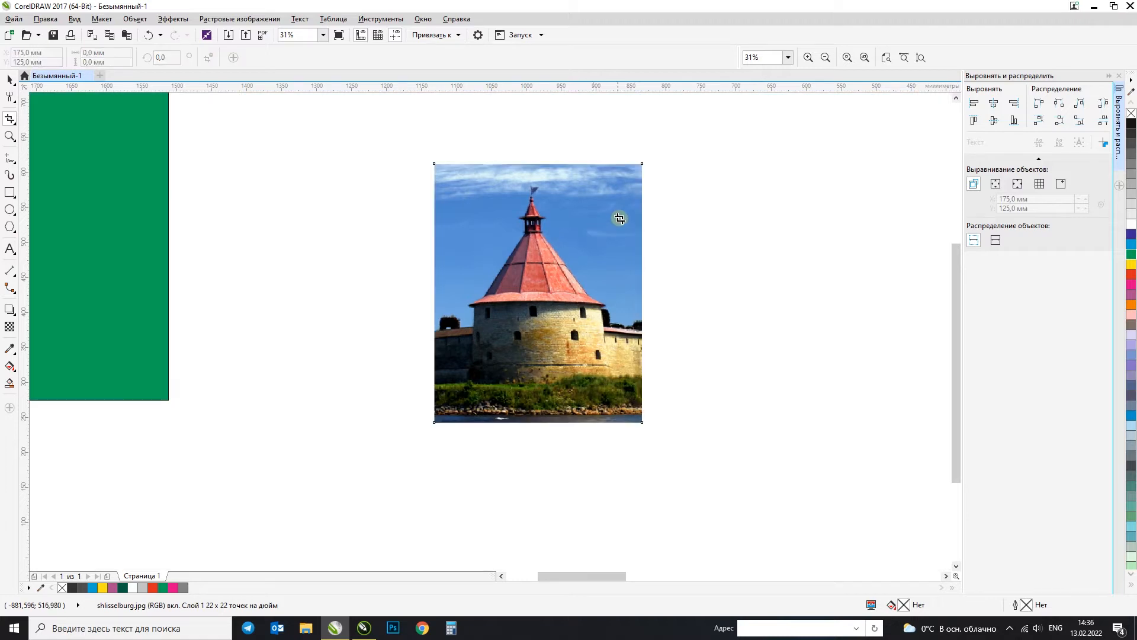
{"action": "left_click", "coordinate": [10, 80]}
{"action": "scroll", "coordinate": [349, 244], "scroll_direction": "down", "scroll_amount": 2}
{"action": "scroll", "coordinate": [369, 253], "scroll_direction": "up", "scroll_amount": 2}
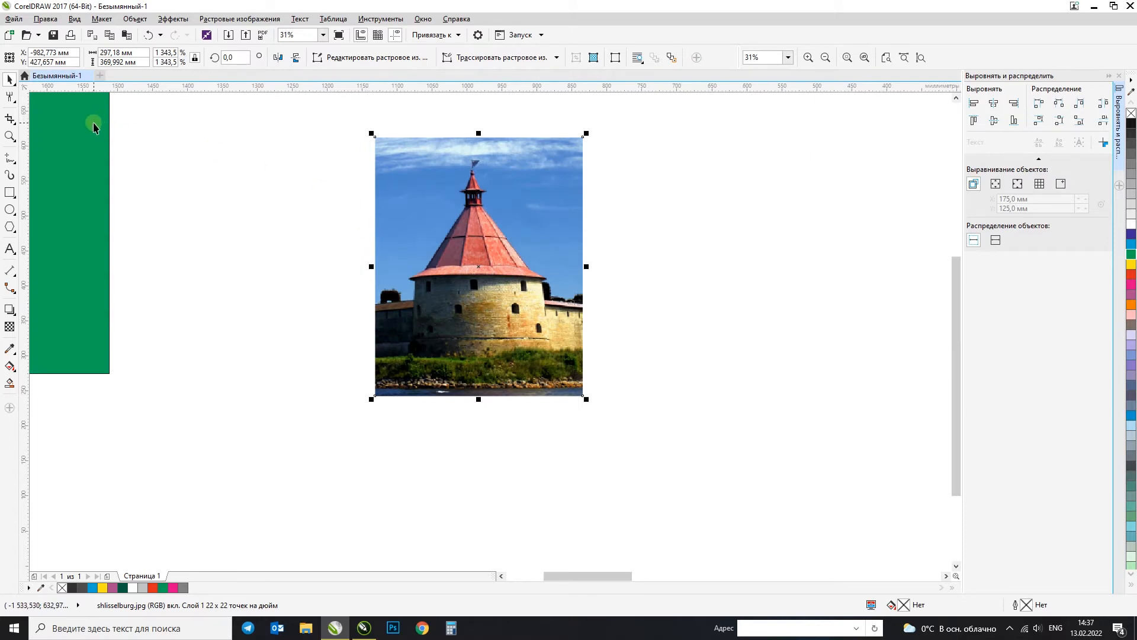
Step: Undo the upright crop of the fortress photo and move the full photo between the green square and the page
{"action": "key", "text": "ctrl+z"}
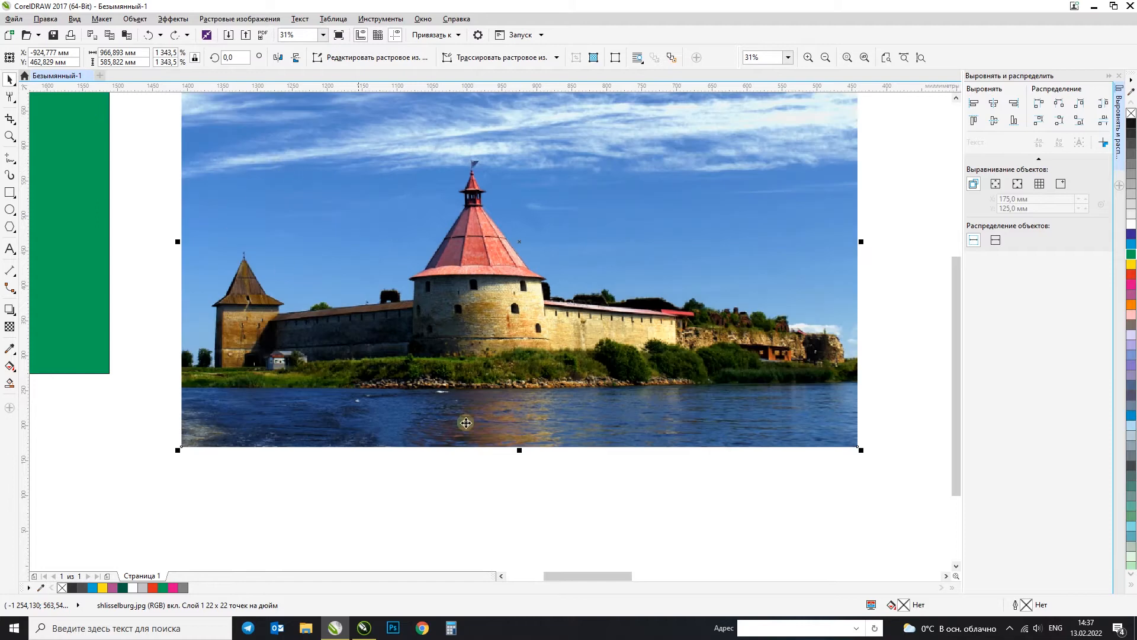
{"action": "left_click", "coordinate": [505, 515]}
{"action": "scroll", "coordinate": [427, 323], "scroll_direction": "down", "scroll_amount": 2}
{"action": "left_click_drag", "start_coordinate": [427, 322], "coordinate": [673, 310]}
{"action": "left_click_drag", "start_coordinate": [655, 298], "coordinate": [493, 298]}
Step: Try trimming the photo to about 355 × 371 mm around the central tower by moving its edge nodes with the Shape tool, and undo it
{"action": "left_click", "coordinate": [9, 97]}
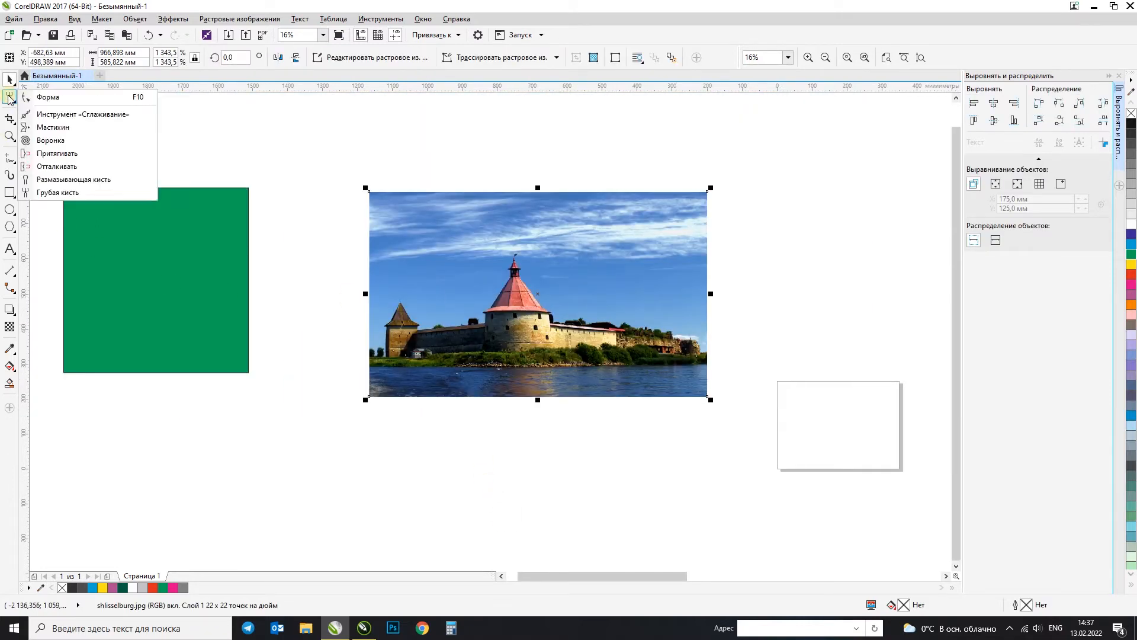
{"action": "left_click", "coordinate": [33, 94]}
{"action": "left_click_drag", "start_coordinate": [394, 381], "coordinate": [413, 437]}
{"action": "left_click_drag", "start_coordinate": [370, 398], "coordinate": [426, 483]}
{"action": "key", "text": "ctrl+z"}
{"action": "left_click_drag", "start_coordinate": [393, 397], "coordinate": [460, 400]}
{"action": "left_click_drag", "start_coordinate": [792, 152], "coordinate": [584, 396]}
{"action": "left_click_drag", "start_coordinate": [589, 194], "coordinate": [585, 245]}
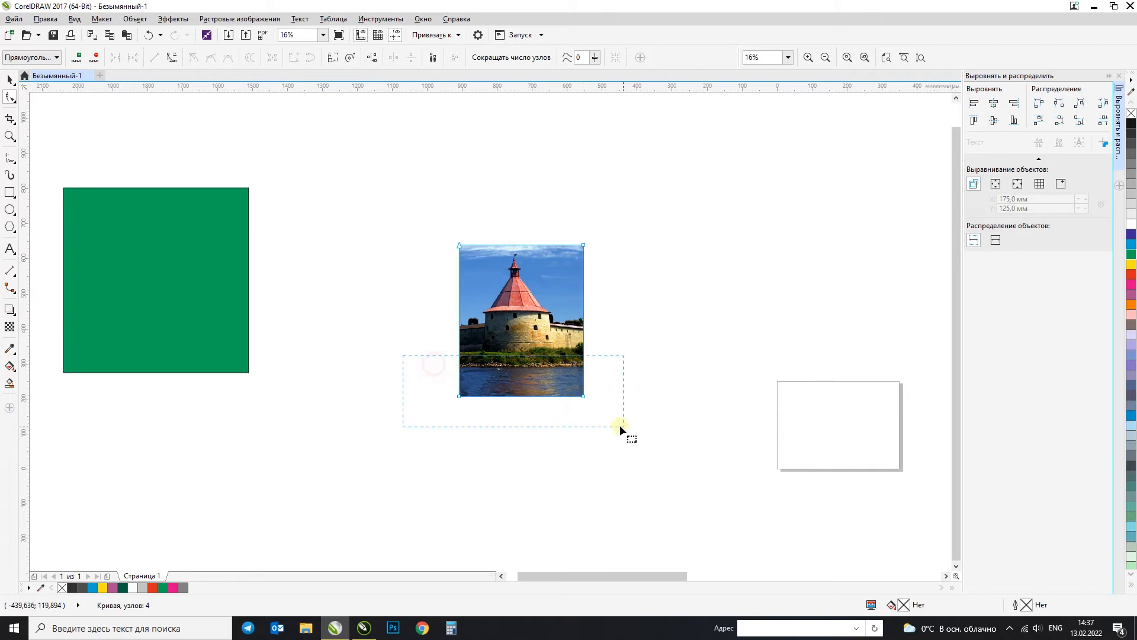
{"action": "left_click_drag", "start_coordinate": [585, 396], "coordinate": [584, 374]}
{"action": "left_click", "coordinate": [9, 82]}
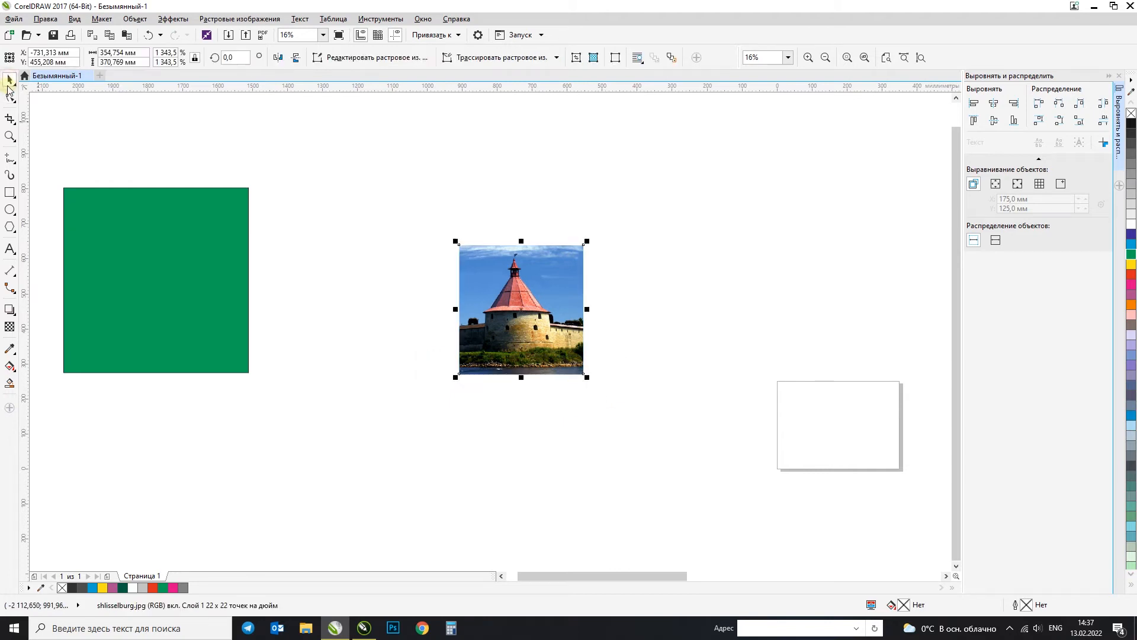
{"action": "key", "text": "ctrl+z"}
{"action": "key", "text": "ctrl+z"}
{"action": "key", "text": "ctrl+z"}
{"action": "key", "text": "ctrl+z"}
{"action": "key", "text": "ctrl+z"}
{"action": "left_click", "coordinate": [325, 170]}
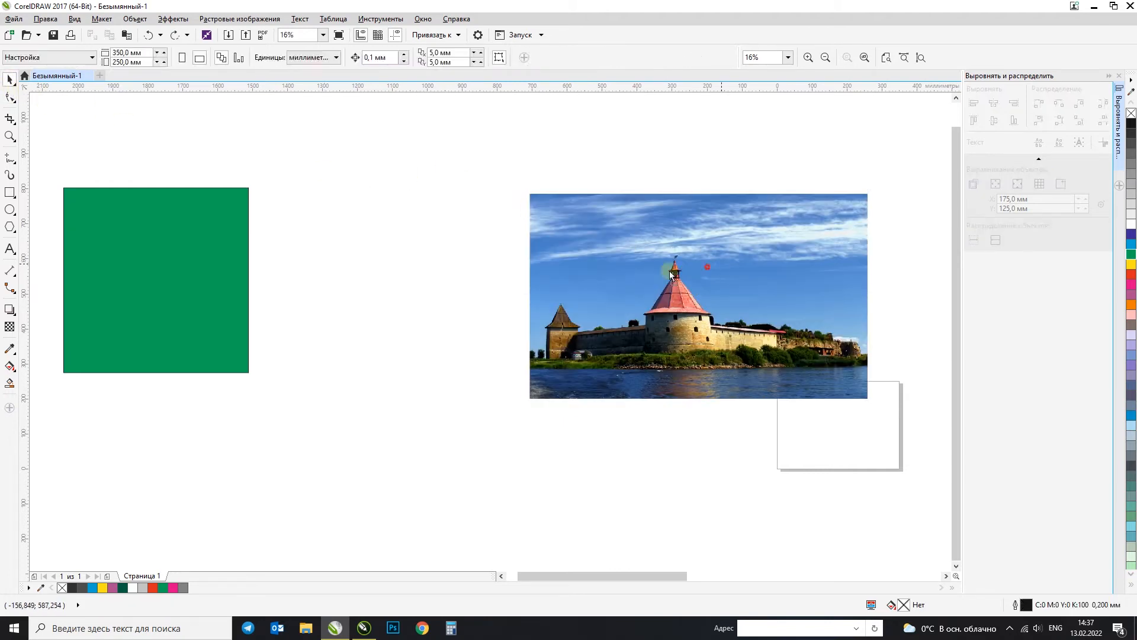
Step: Try cropping the fortress photo to a narrow upright area around the central tower with the Crop tool, and undo the crop
{"action": "left_click_drag", "start_coordinate": [720, 265], "coordinate": [590, 269]}
{"action": "left_click", "coordinate": [10, 118]}
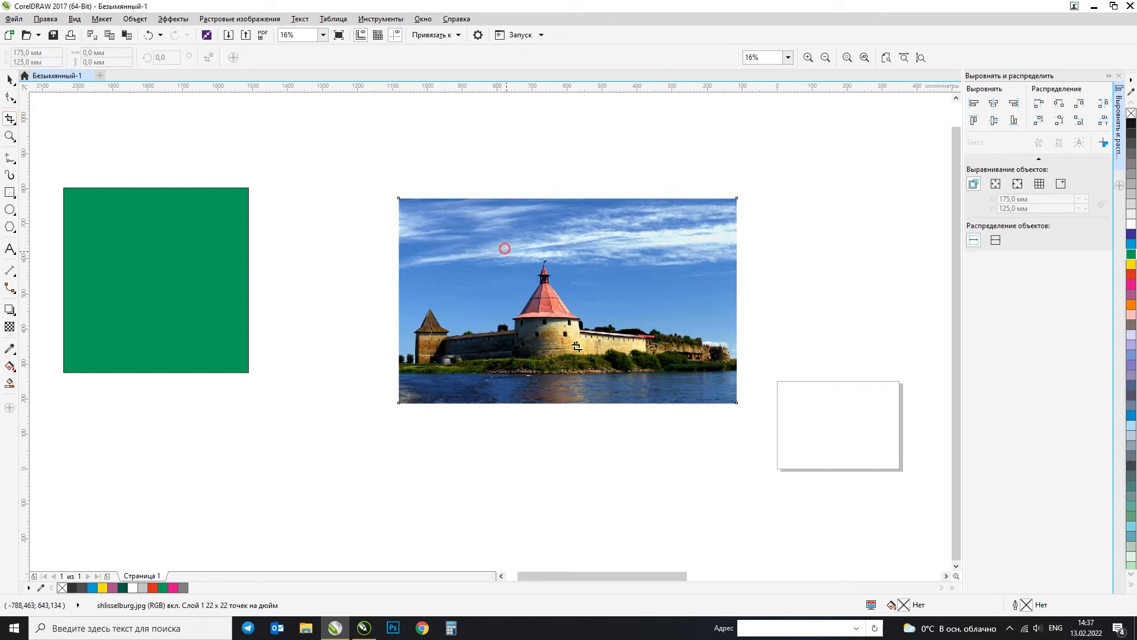
{"action": "left_click_drag", "start_coordinate": [505, 248], "coordinate": [590, 380]}
{"action": "key", "text": "Return"}
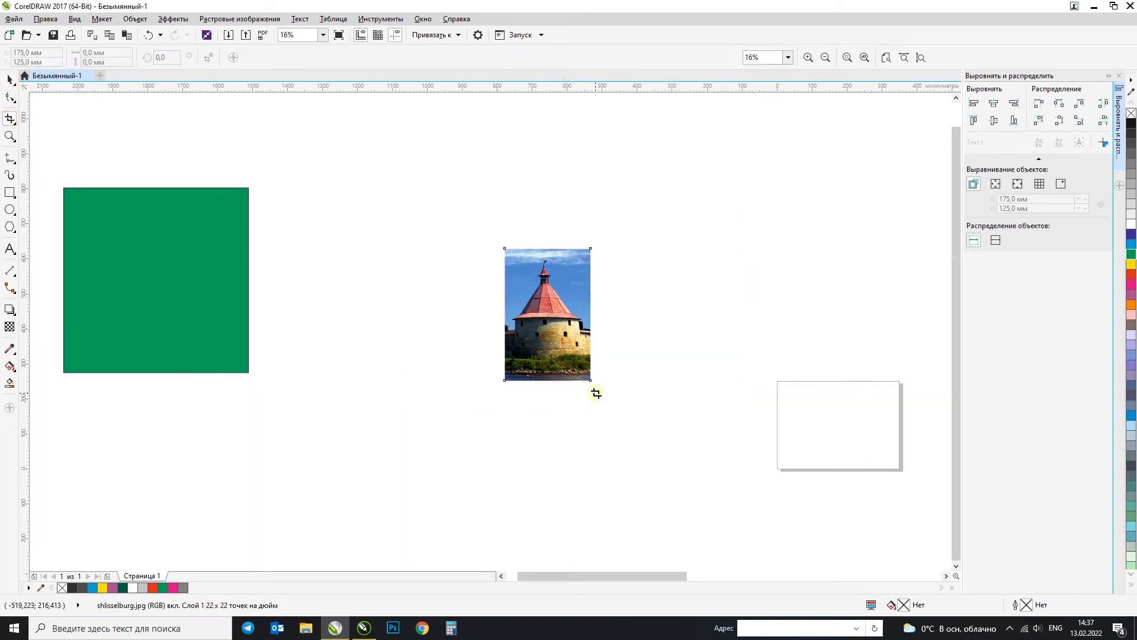
{"action": "left_click", "coordinate": [8, 79]}
{"action": "key", "text": "ctrl+z"}
Step: Move the full photo above the page, place the green square beside it, and align both on a common horizontal centre line
{"action": "left_click", "coordinate": [599, 150]}
{"action": "left_click", "coordinate": [547, 230]}
{"action": "left_click_drag", "start_coordinate": [495, 303], "coordinate": [589, 229]}
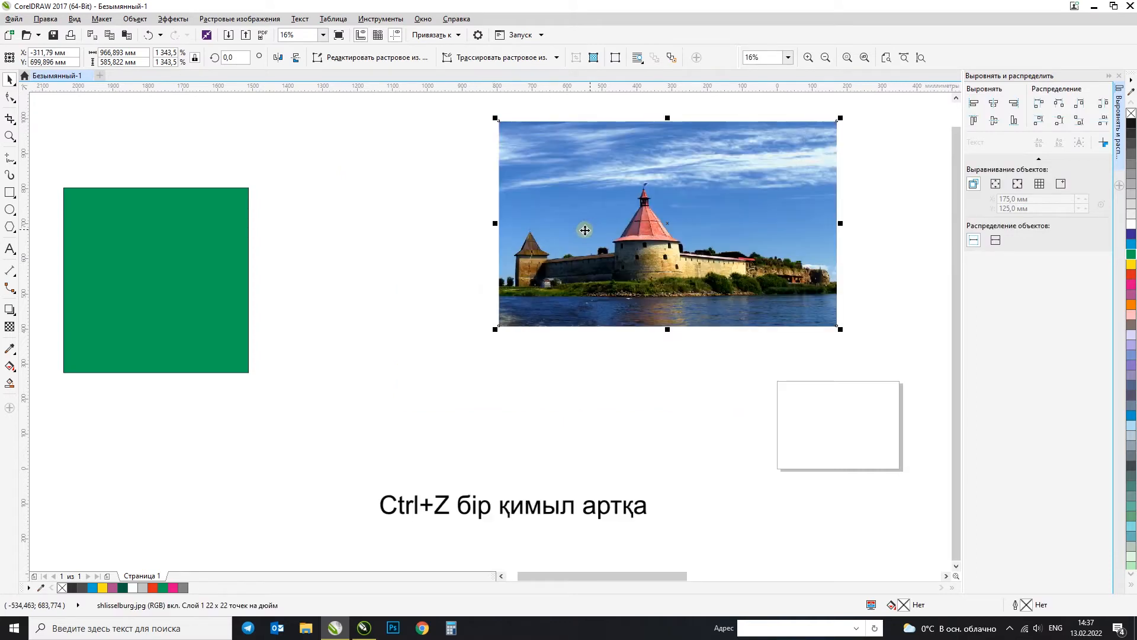
{"action": "left_click_drag", "start_coordinate": [283, 303], "coordinate": [415, 254]}
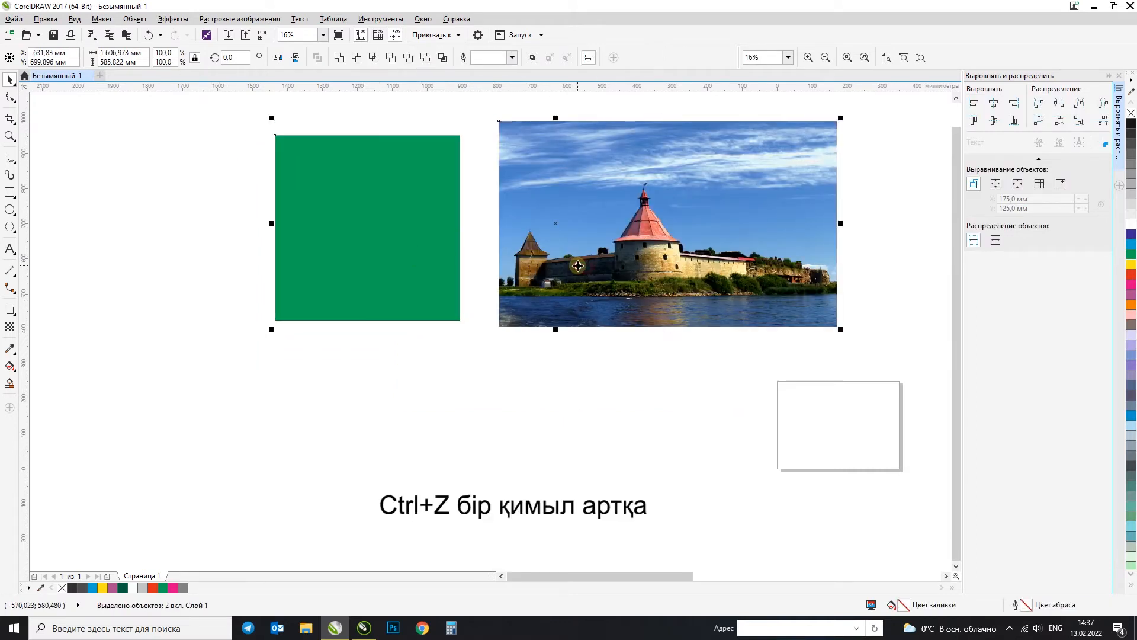
{"action": "key", "text": "e"}
{"action": "left_click", "coordinate": [596, 413]}
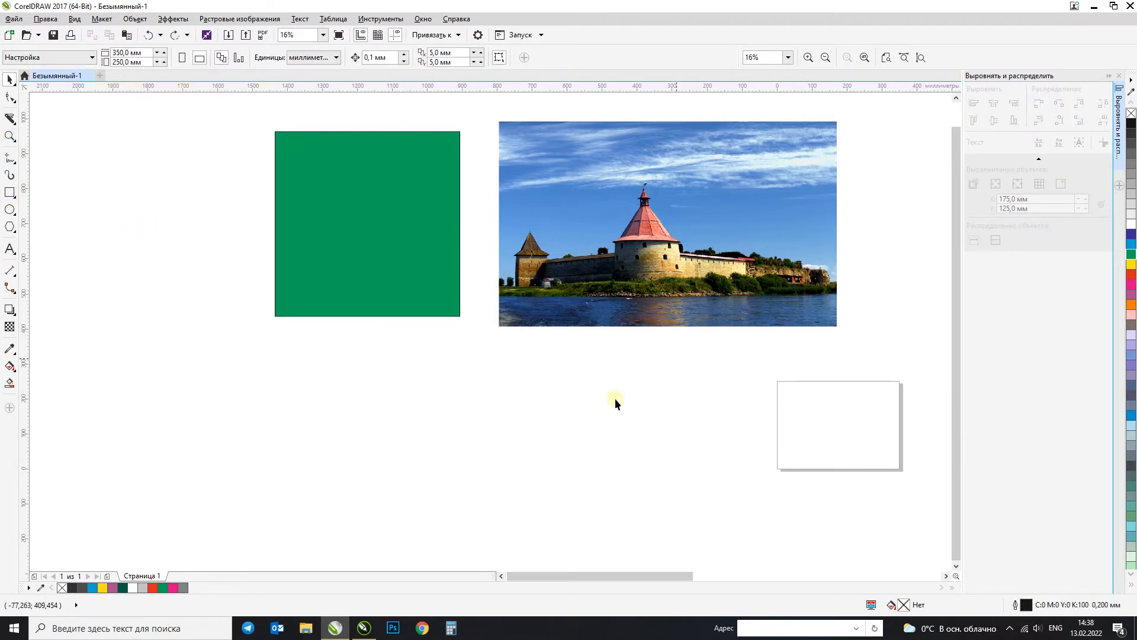
Step: Cut the fortress photo along two roughly parallel diagonals with the Knife tool, one on each side of the central tower
{"action": "left_click", "coordinate": [503, 213]}
{"action": "left_click", "coordinate": [10, 118]}
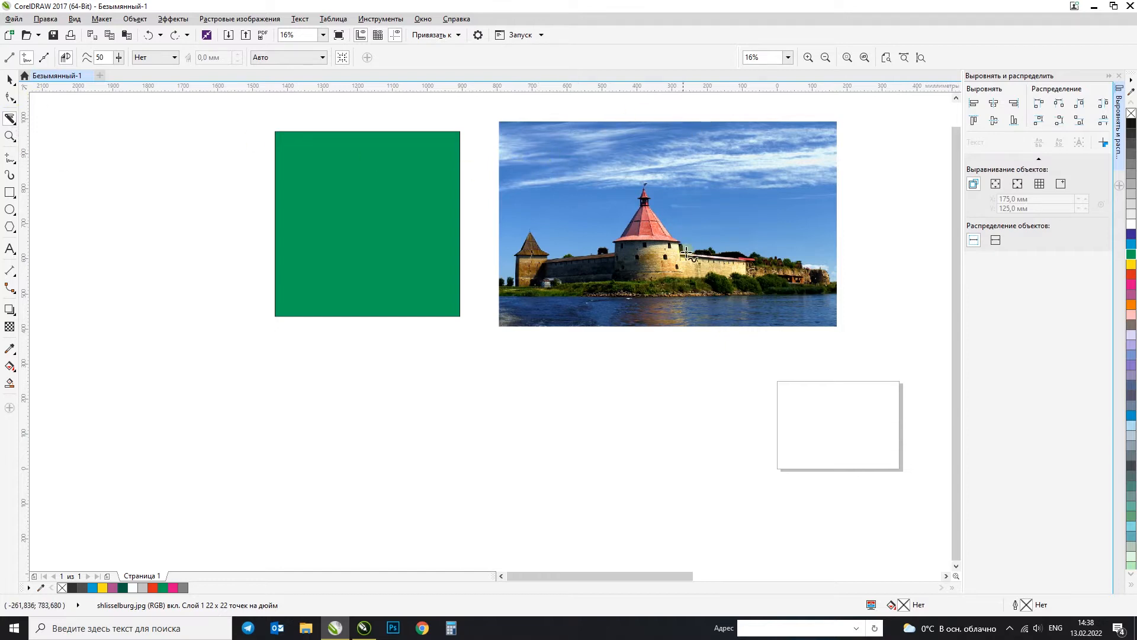
{"action": "left_click", "coordinate": [731, 105]}
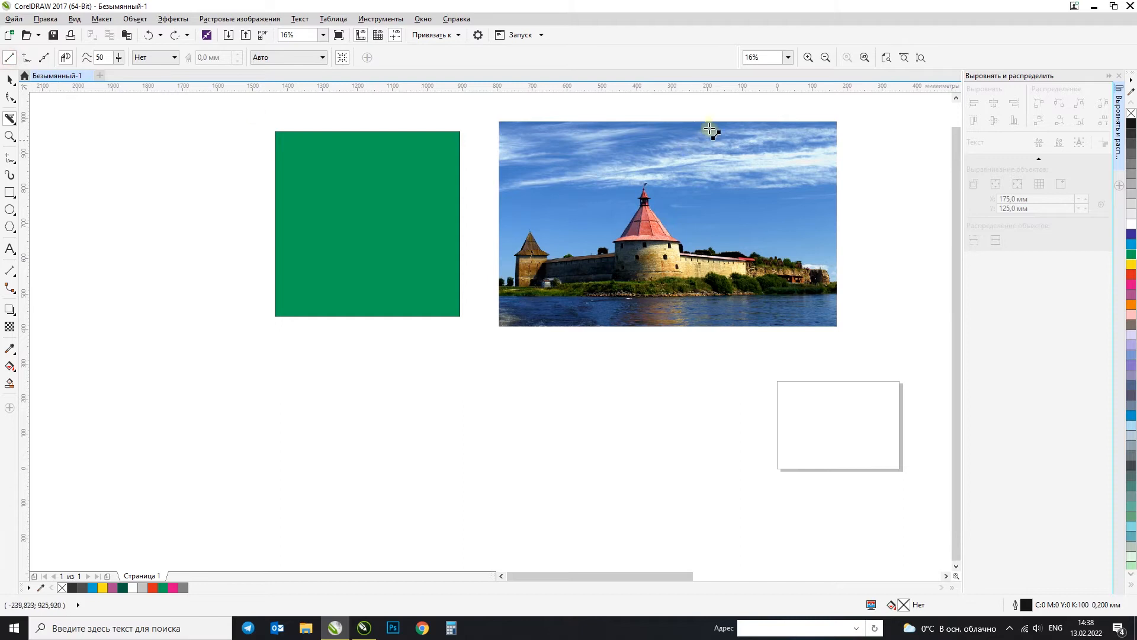
{"action": "mouse_move", "coordinate": [471, 265]}
{"action": "left_mouse_down"}
{"action": "mouse_move", "coordinate": [705, 93]}
{"action": "mouse_move", "coordinate": [743, 161]}
{"action": "left_mouse_up"}
{"action": "left_click", "coordinate": [827, 178]}
{"action": "left_click_drag", "start_coordinate": [845, 148], "coordinate": [539, 473]}
{"action": "left_click", "coordinate": [10, 79]}
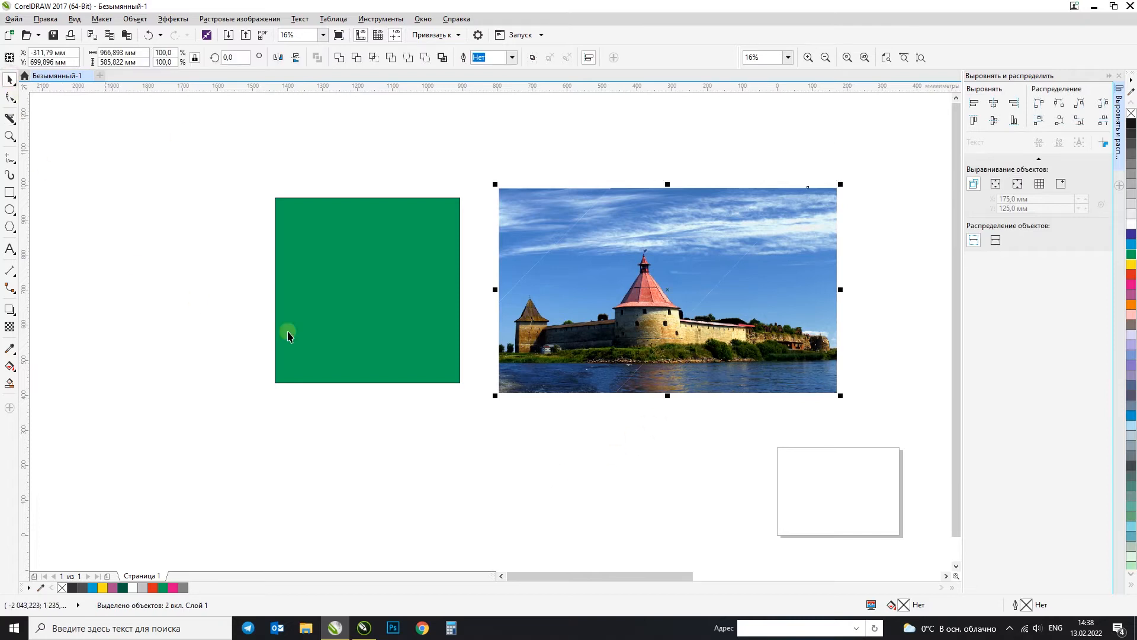
{"action": "left_click", "coordinate": [496, 154]}
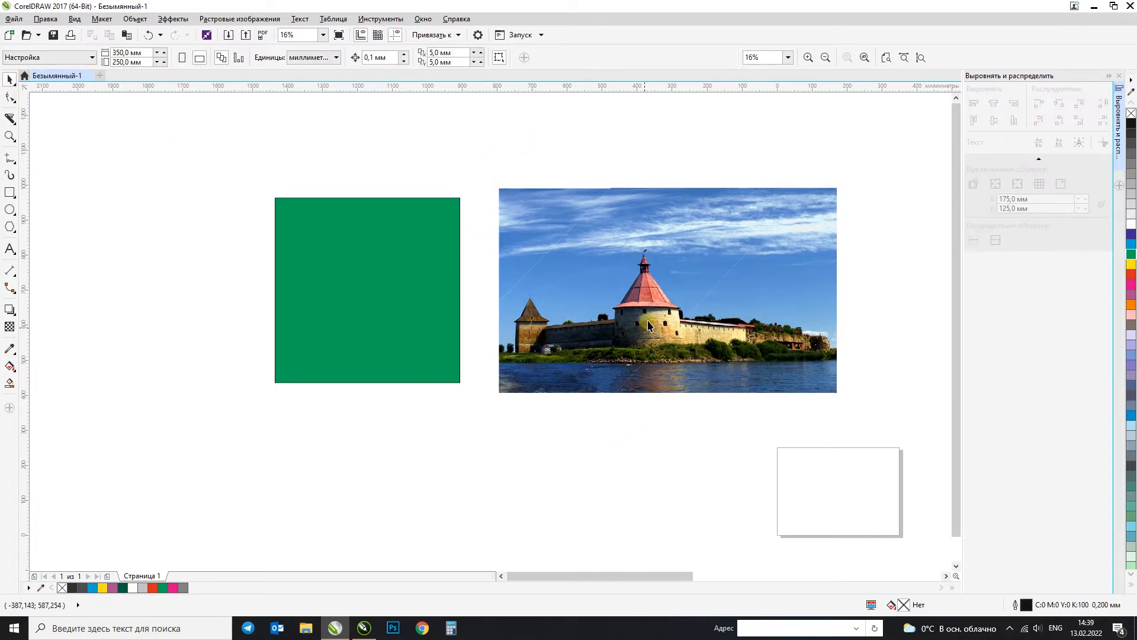
Step: Try pulling the cut photo pieces apart, moving the central strip below the green square, and undo the moves
{"action": "scroll", "coordinate": [641, 365], "scroll_direction": "up", "scroll_amount": 2}
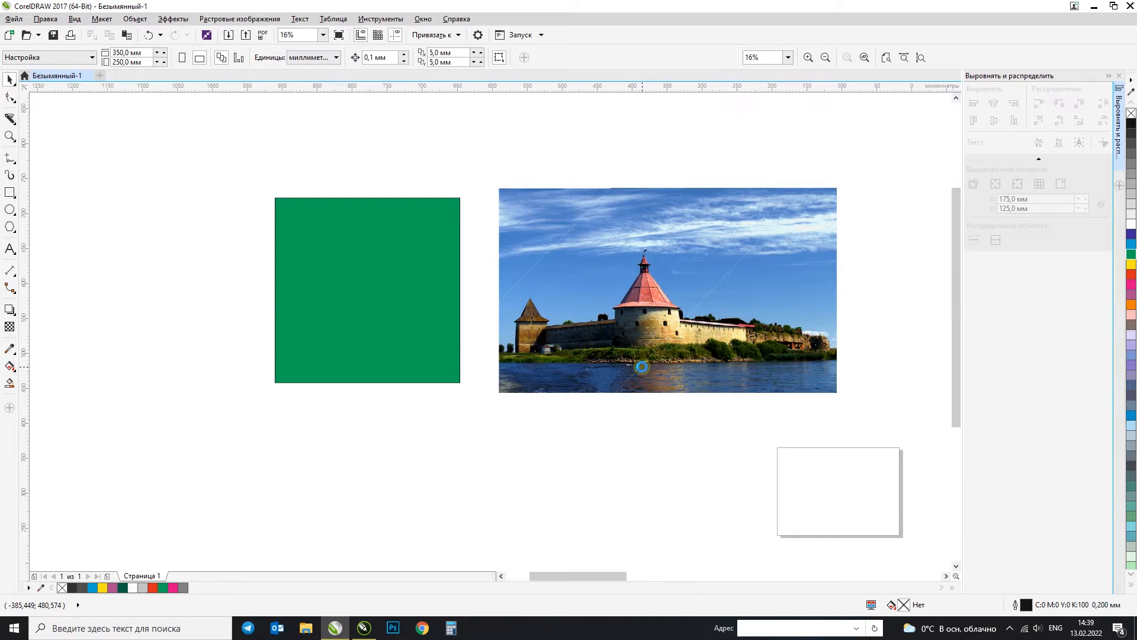
{"action": "scroll", "coordinate": [640, 366], "scroll_direction": "down", "scroll_amount": 2}
{"action": "left_click", "coordinate": [634, 351]}
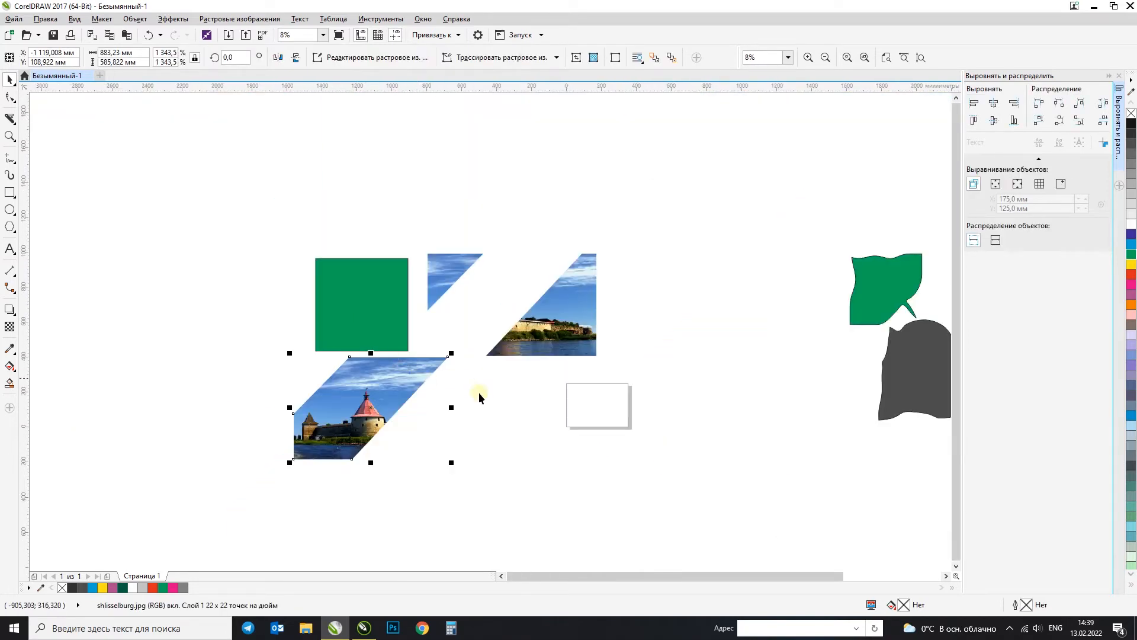
{"action": "left_click_drag", "start_coordinate": [577, 331], "coordinate": [522, 443]}
{"action": "key", "text": "ctrl+z"}
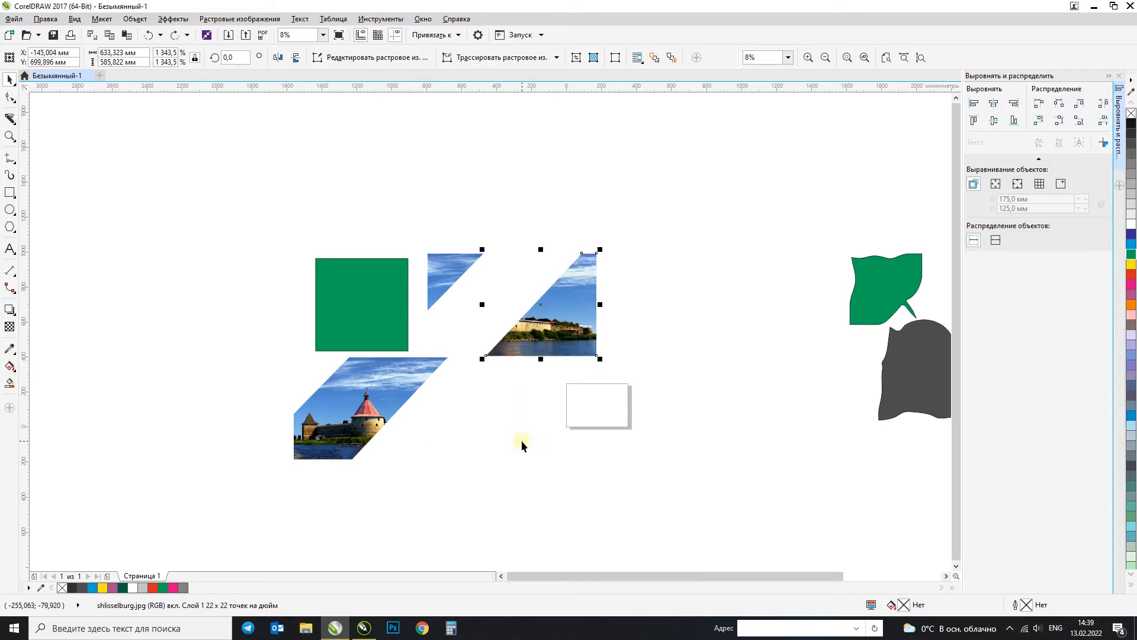
{"action": "key", "text": "ctrl+z"}
{"action": "left_click", "coordinate": [521, 442]}
Step: Place the central photo strip on the green square, scale it to about 486 × 322 mm, and align it to the square's top edge
{"action": "left_click", "coordinate": [484, 313]}
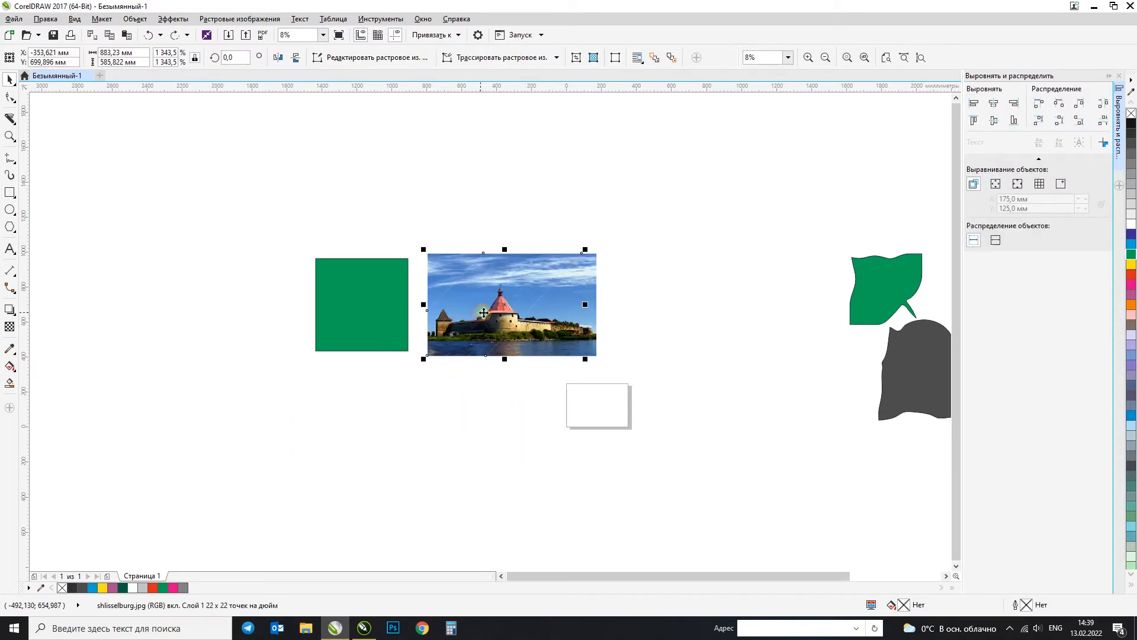
{"action": "left_click_drag", "start_coordinate": [428, 356], "coordinate": [315, 339]}
{"action": "left_click_drag", "start_coordinate": [473, 233], "coordinate": [404, 279]}
{"action": "left_click", "coordinate": [395, 337], "text": "shift"}
{"action": "key", "text": "t"}
{"action": "left_click", "coordinate": [418, 385]}
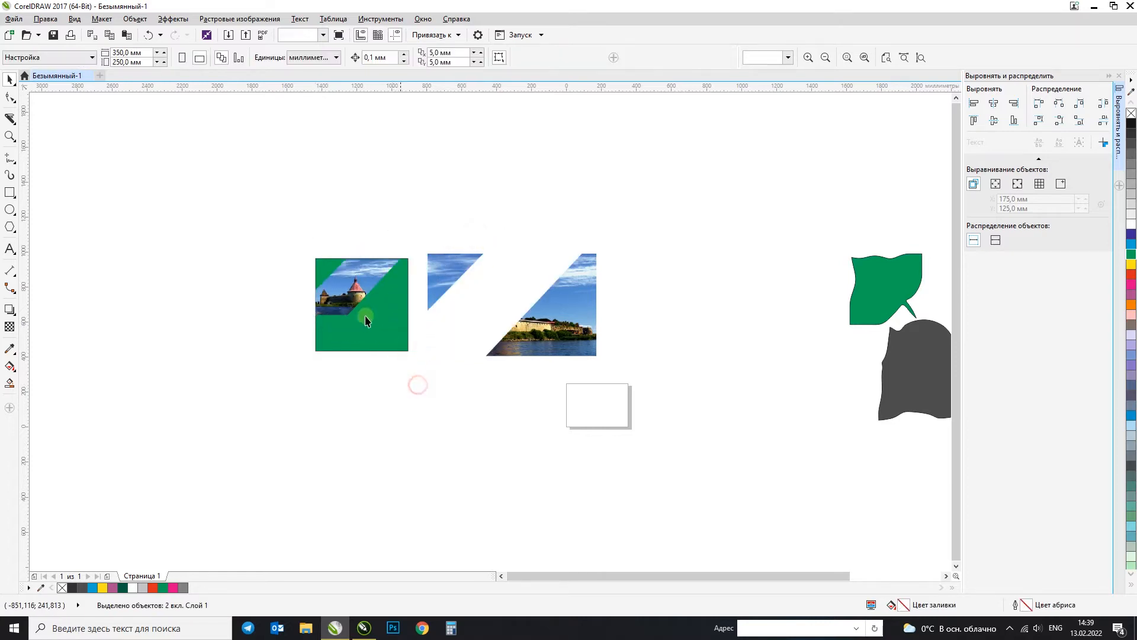
Step: Make a shortened copy of the green square, about 528 × 206 mm, filling the area below the photo strip
{"action": "key", "text": "F2"}
{"action": "left_click_drag", "start_coordinate": [251, 214], "coordinate": [522, 425]}
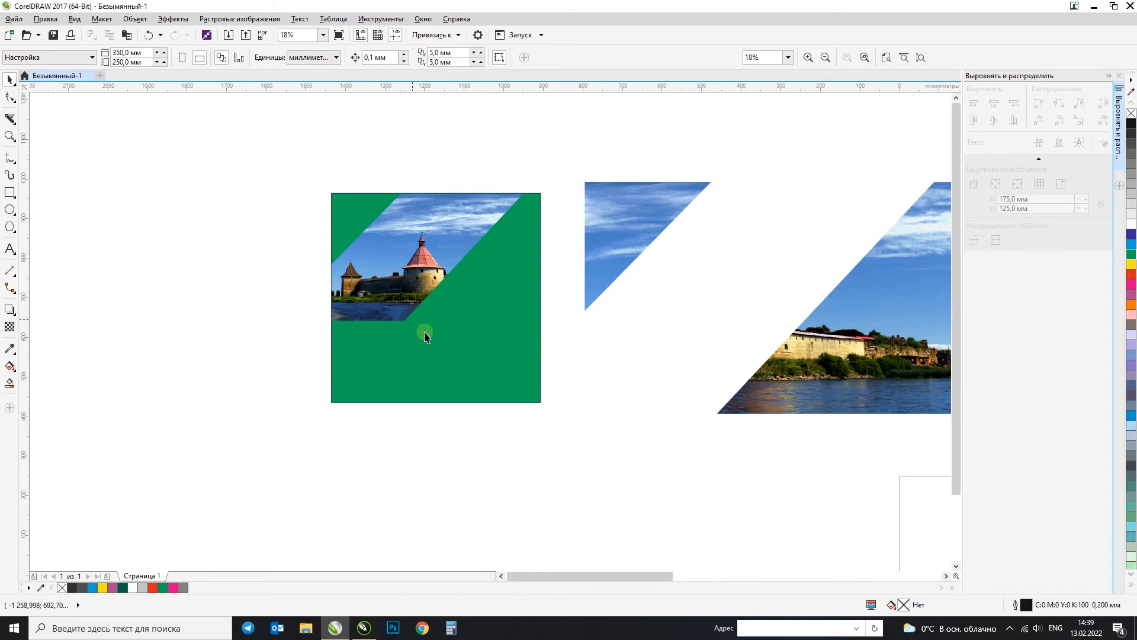
{"action": "left_click", "coordinate": [438, 211]}
{"action": "left_click_drag", "start_coordinate": [436, 190], "coordinate": [391, 318]}
Step: Try a yellow fill and a light green C40 Y40 fill on the large square behind the photo strip
{"action": "left_click", "coordinate": [479, 287]}
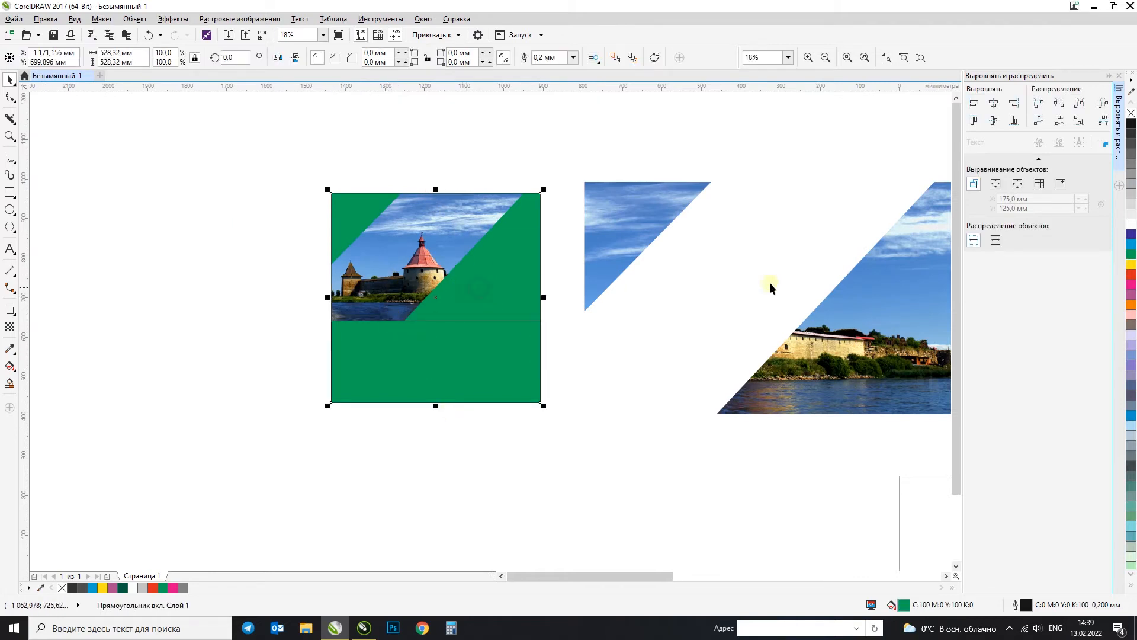
{"action": "left_click", "coordinate": [1132, 264]}
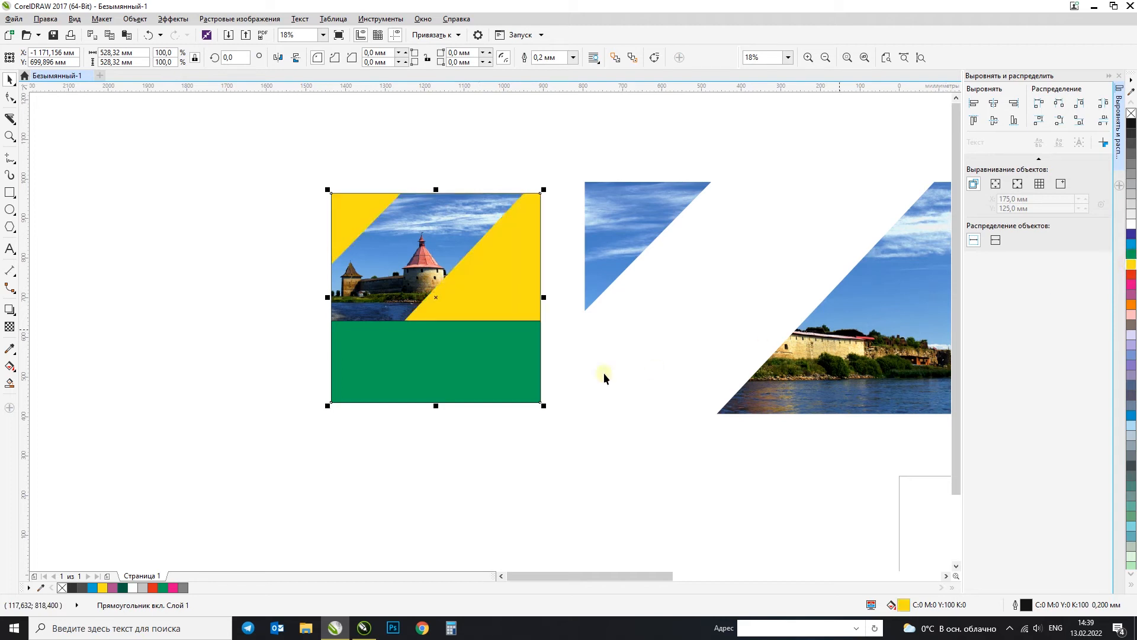
{"action": "left_click", "coordinate": [1131, 567]}
{"action": "scroll", "coordinate": [388, 279], "scroll_direction": "up", "scroll_amount": 2}
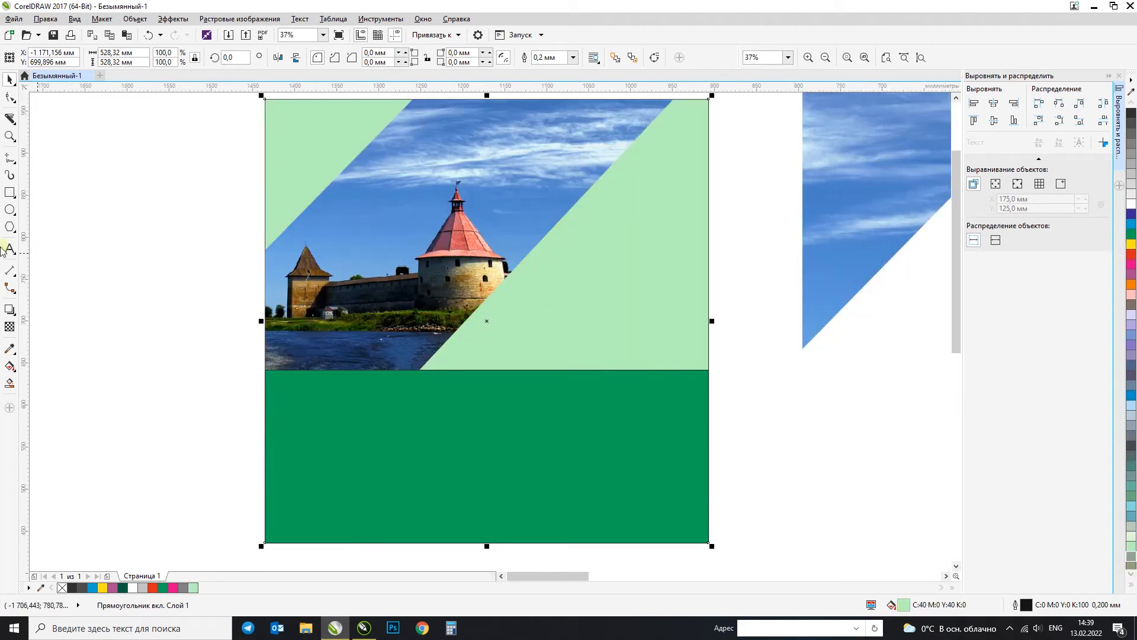
Step: Sample a sky blue from the photo strip with the Color Eyedropper and fill the large square behind it with that colour
{"action": "left_click", "coordinate": [10, 350]}
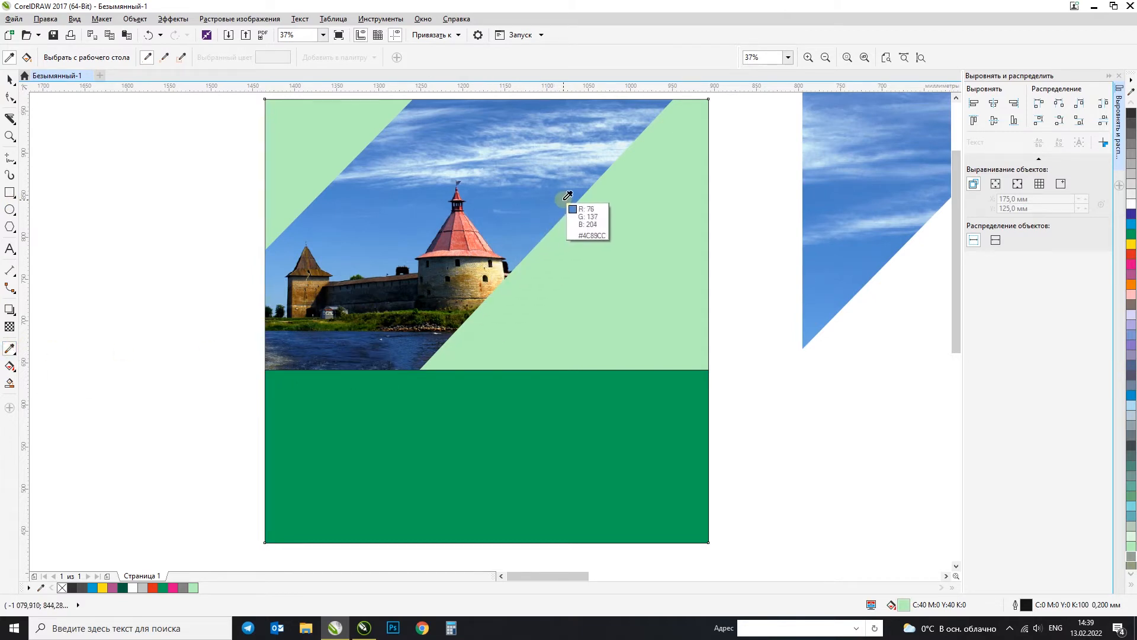
{"action": "left_click", "coordinate": [598, 173]}
{"action": "left_click", "coordinate": [654, 248]}
{"action": "key", "text": "space"}
{"action": "left_click", "coordinate": [601, 323]}
{"action": "left_click", "coordinate": [798, 261]}
Step: Remove the outline from the green rectangle below the photo strip
{"action": "left_click", "coordinate": [604, 446]}
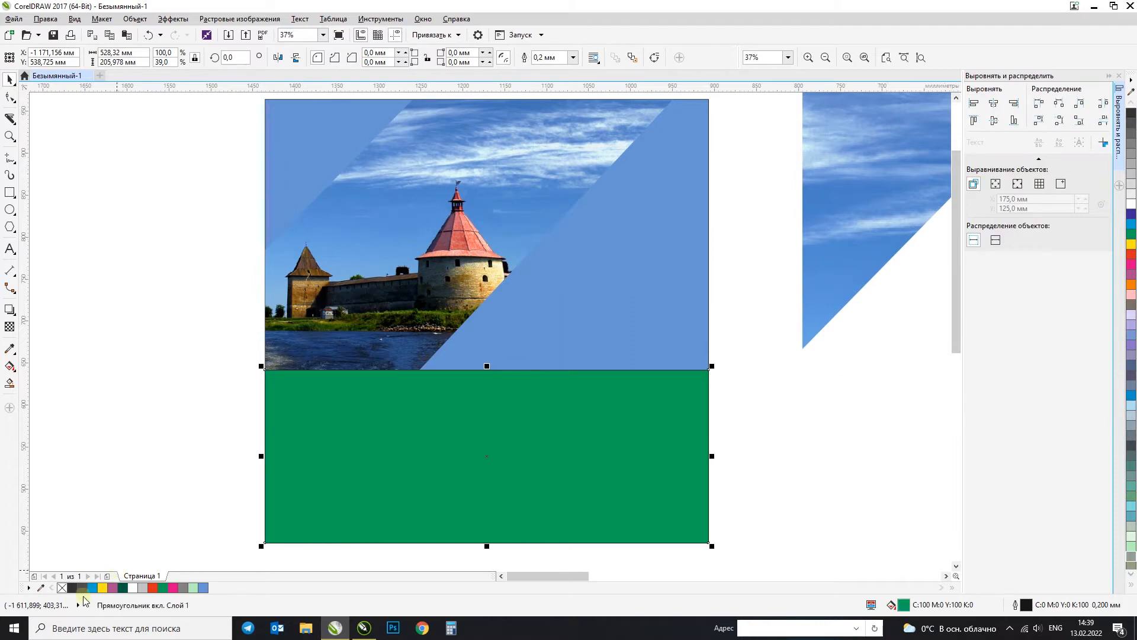
{"action": "right_click", "coordinate": [61, 588]}
{"action": "scroll", "coordinate": [442, 421], "scroll_direction": "down", "scroll_amount": 2}
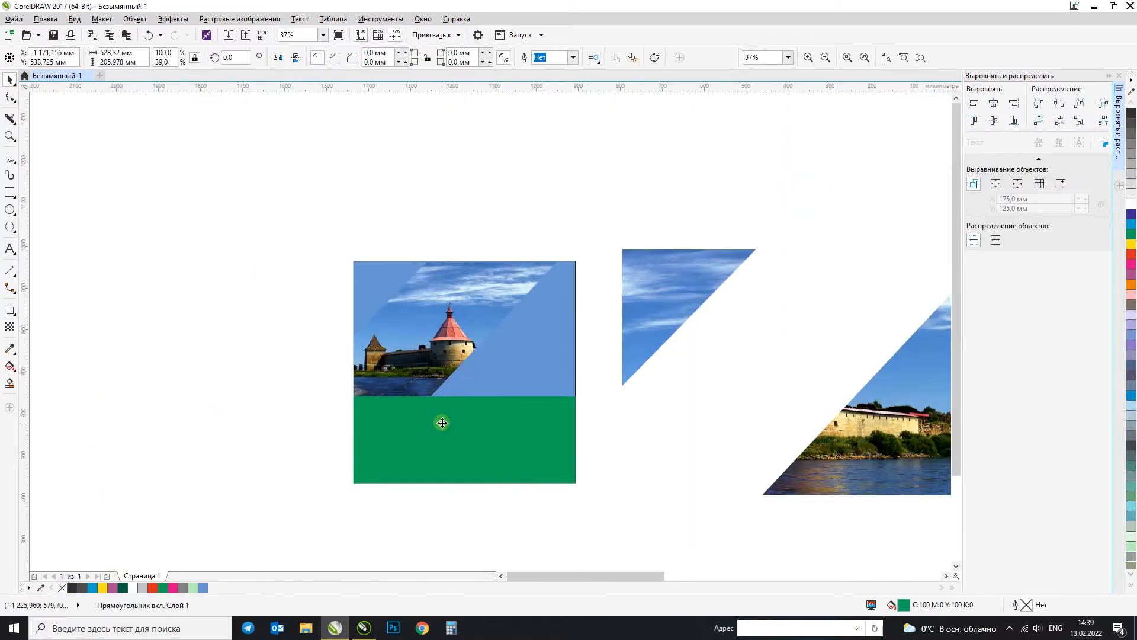
{"action": "scroll", "coordinate": [428, 371], "scroll_direction": "up", "scroll_amount": 2}
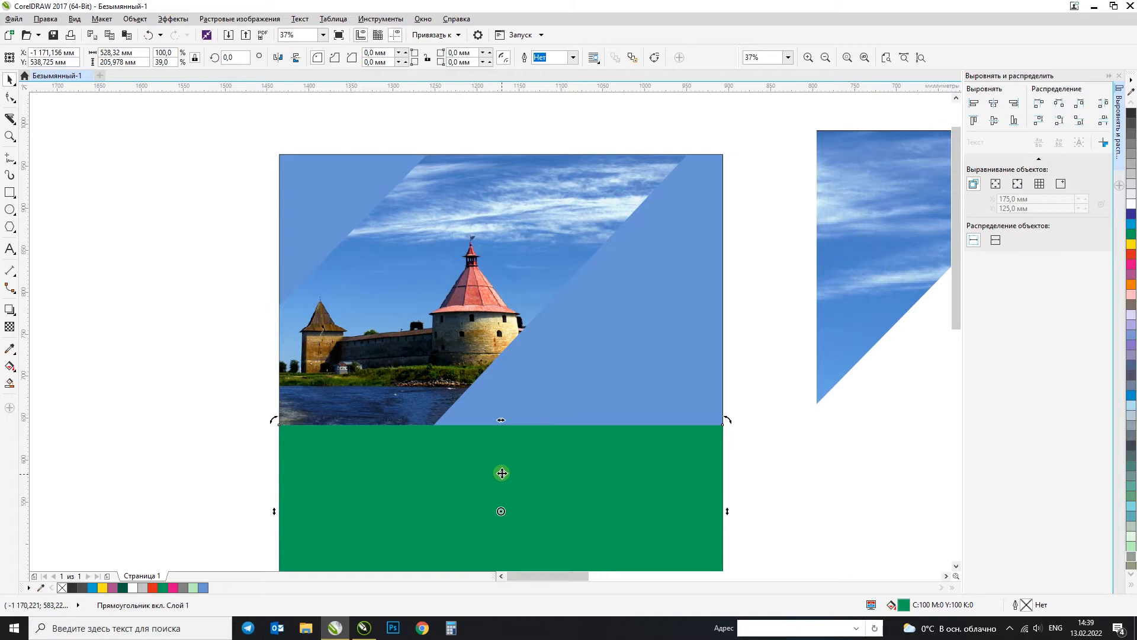
Step: Try placing a copy of the photo strip slightly to the right on the blue square, and undo it
{"action": "left_click", "coordinate": [409, 352]}
{"action": "left_click_drag", "start_coordinate": [409, 352], "coordinate": [437, 355]}
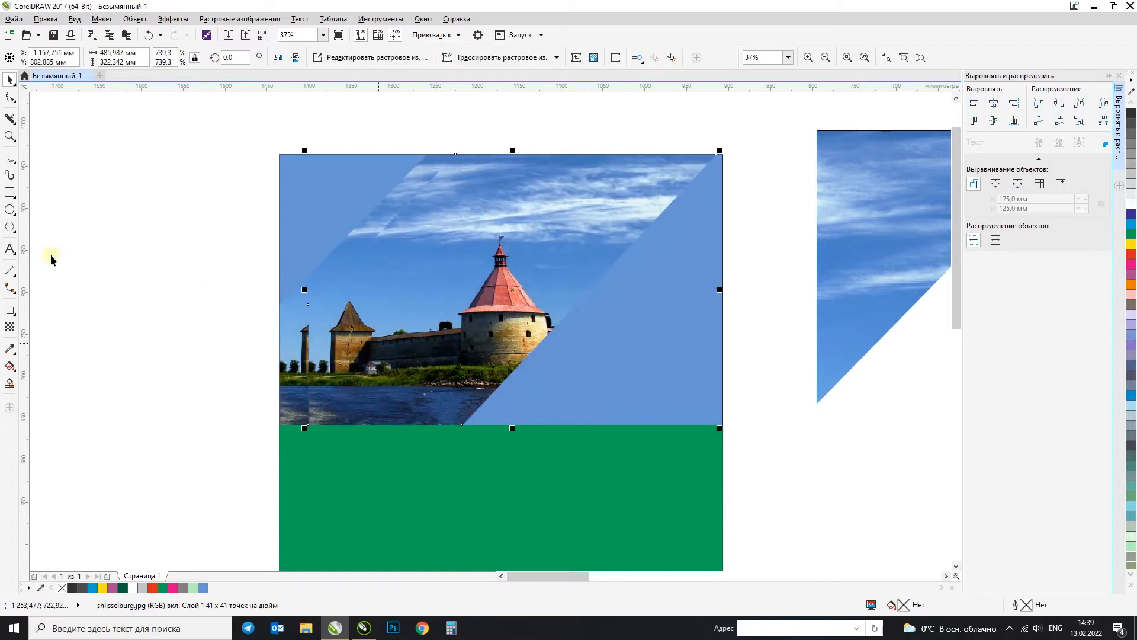
{"action": "key", "text": "ctrl+z"}
Step: Add the artistic text "Land" on the green rectangle
{"action": "scroll", "coordinate": [400, 281], "scroll_direction": "down", "scroll_amount": 2}
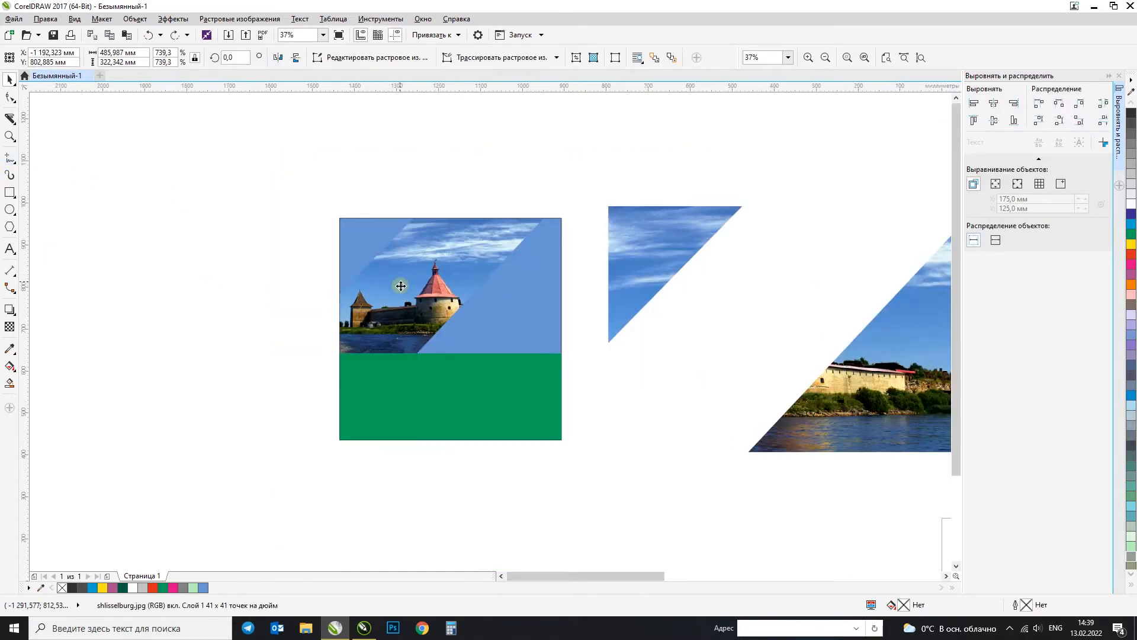
{"action": "left_click", "coordinate": [323, 283]}
{"action": "key", "text": "F2"}
{"action": "left_click_drag", "start_coordinate": [261, 168], "coordinate": [755, 493]}
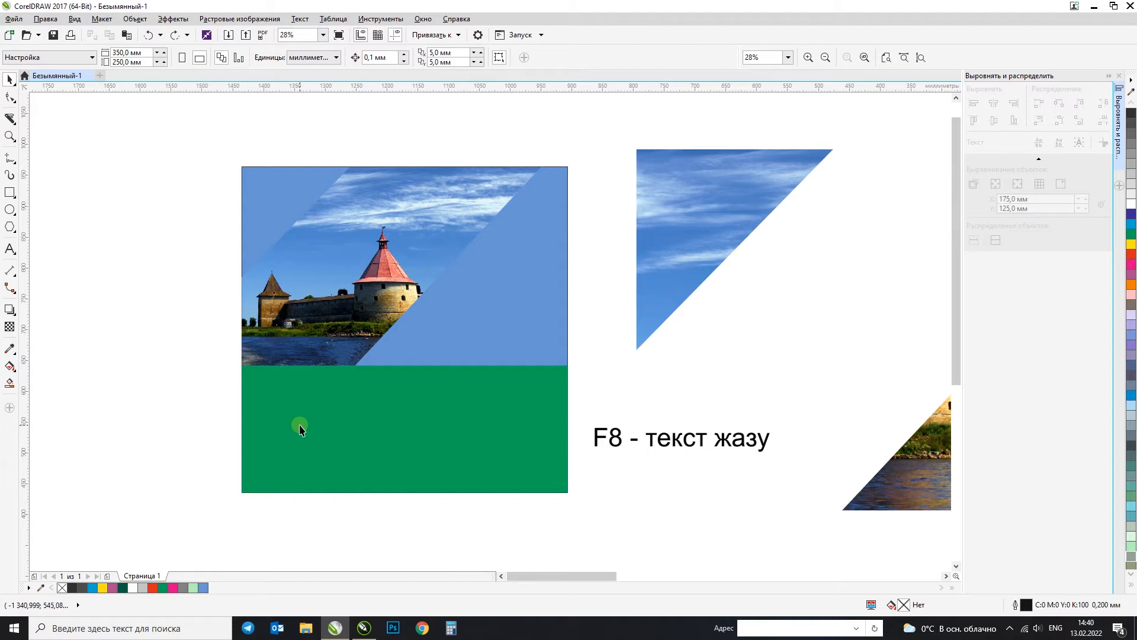
{"action": "key", "text": "F8"}
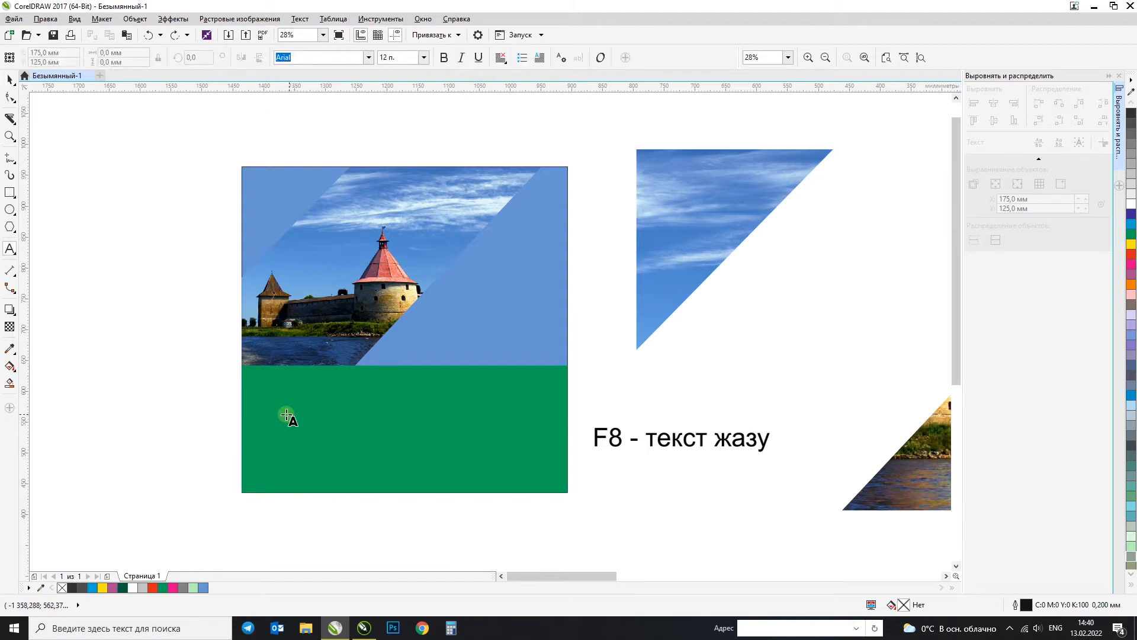
{"action": "left_click", "coordinate": [279, 414]}
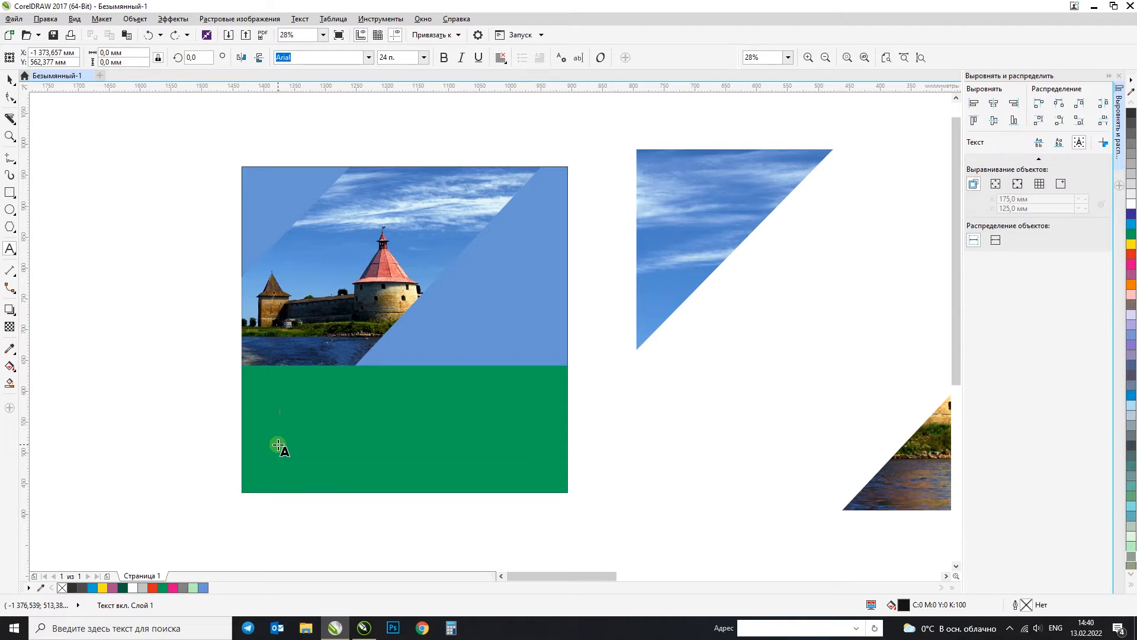
{"action": "type", "text": "La"}
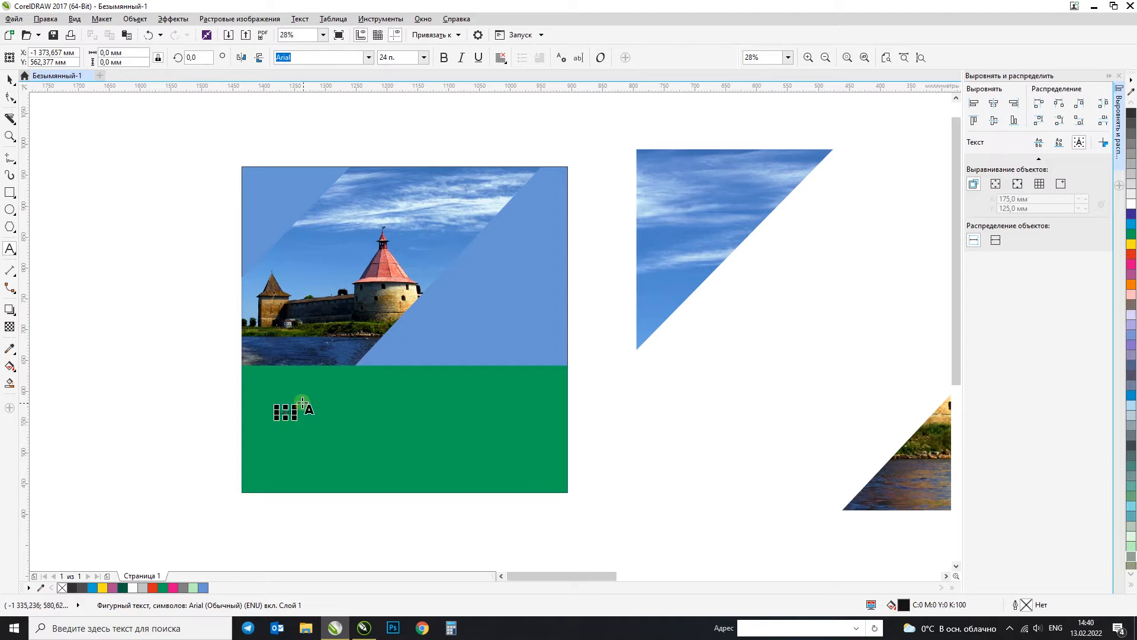
Step: Enlarge the text on the green rectangle to about 194 pt and change its wording to "IsLand"
{"action": "left_click_drag", "start_coordinate": [292, 407], "coordinate": [354, 447]}
{"action": "left_click", "coordinate": [10, 79]}
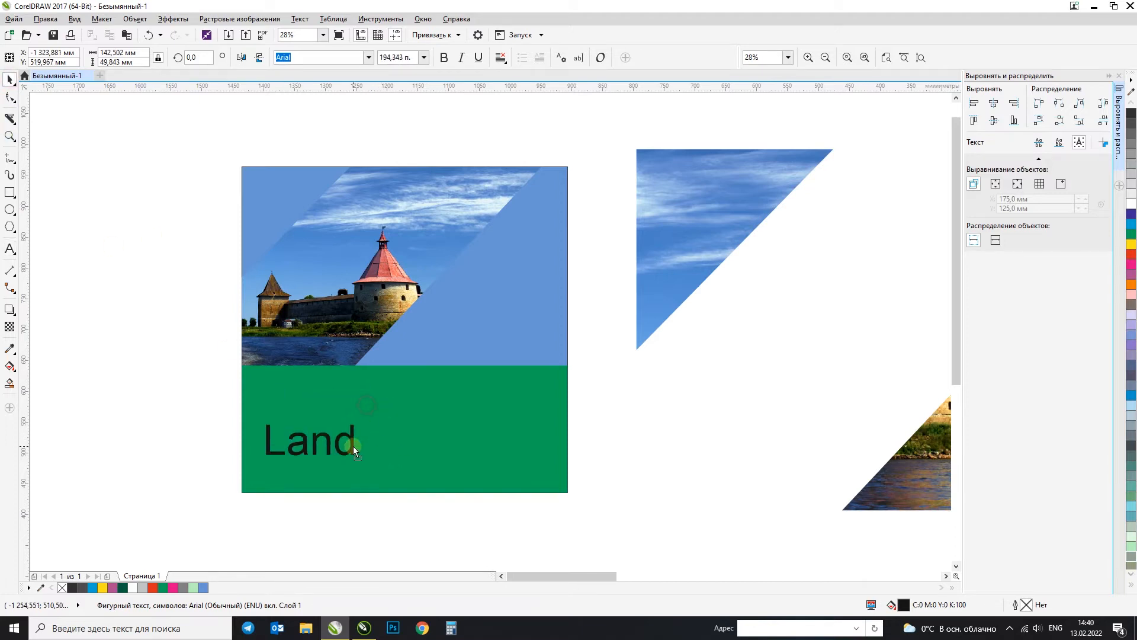
{"action": "double_click", "coordinate": [272, 440]}
{"action": "type", "text": "Is"}
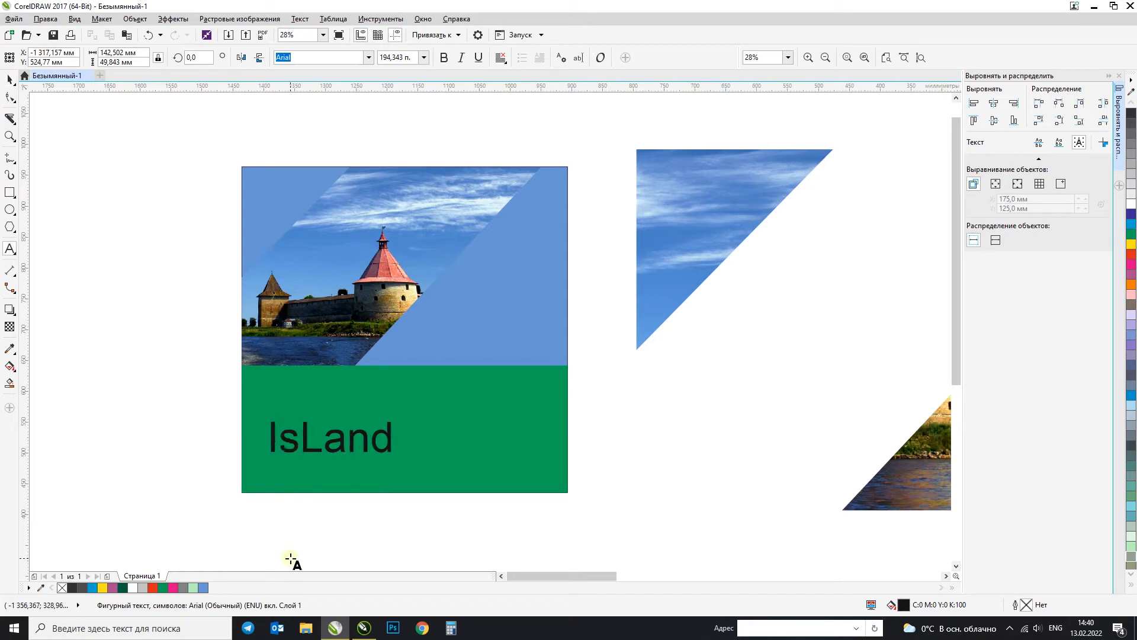
Step: Change the wording of the text on the green rectangle to "Island" and finish text editing
{"action": "key", "text": "Delete"}
{"action": "type", "text": "l"}
{"action": "key", "text": "ctrl+space"}
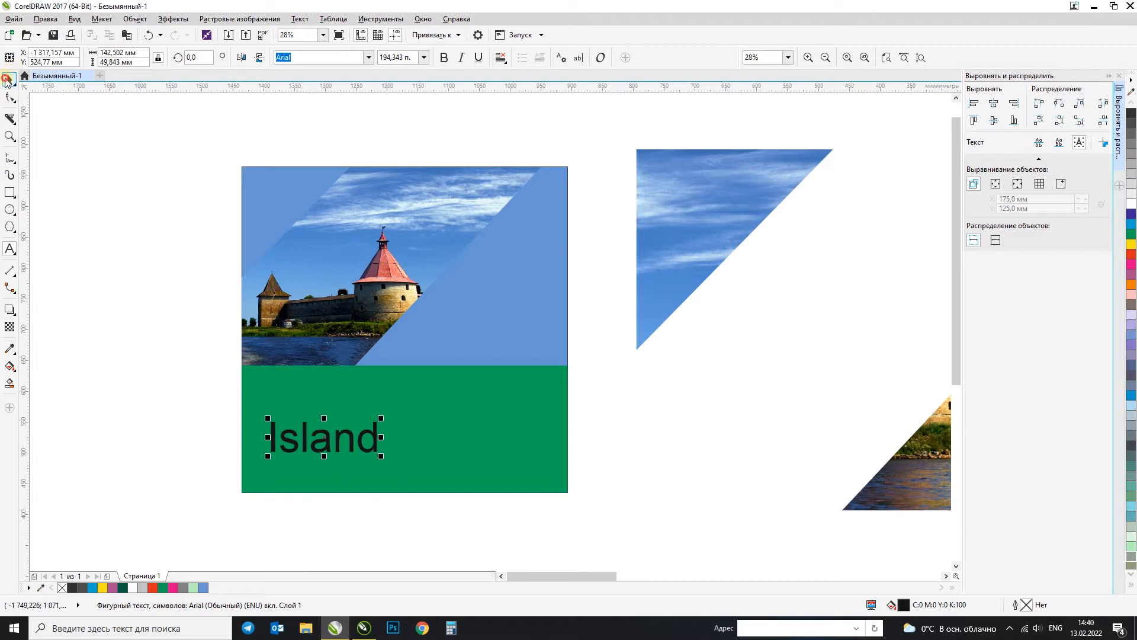
Step: Try centring the "Island" text horizontally on the green rectangle, and undo it
{"action": "left_click", "coordinate": [414, 393], "text": "shift"}
{"action": "key", "text": "c"}
{"action": "left_click_drag", "start_coordinate": [130, 377], "coordinate": [505, 490]}
{"action": "key", "text": "ctrl+z"}
Step: Select the "Island" text together with the green rectangle and centre them on each other horizontally and vertically
{"action": "left_click_drag", "start_coordinate": [165, 381], "coordinate": [436, 504]}
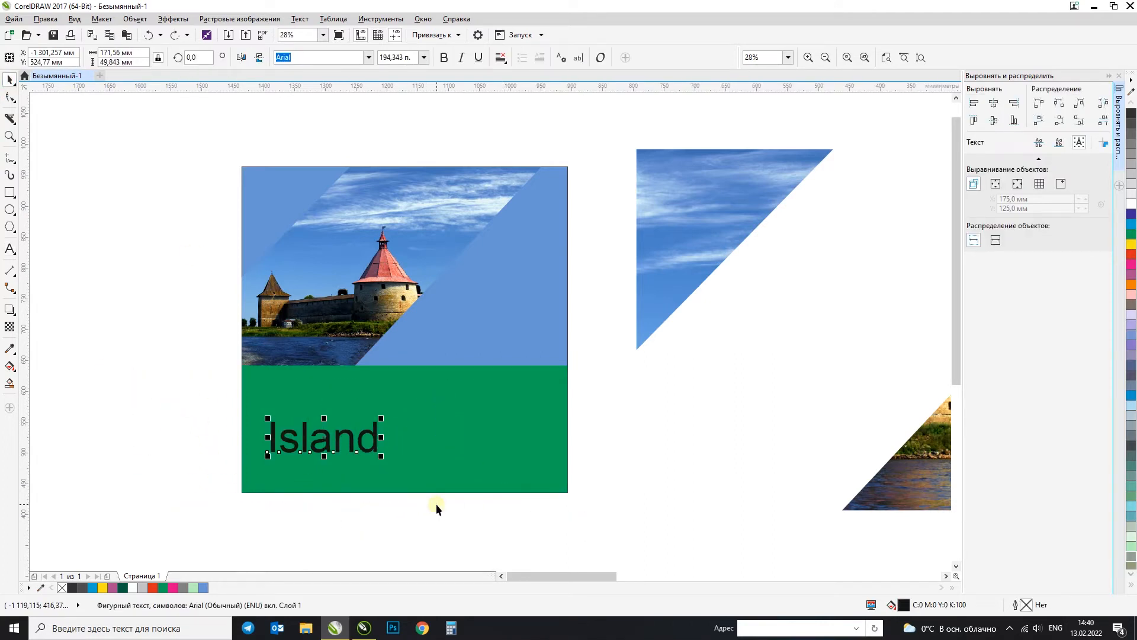
{"action": "left_click", "coordinate": [426, 409]}
{"action": "left_click", "coordinate": [600, 373]}
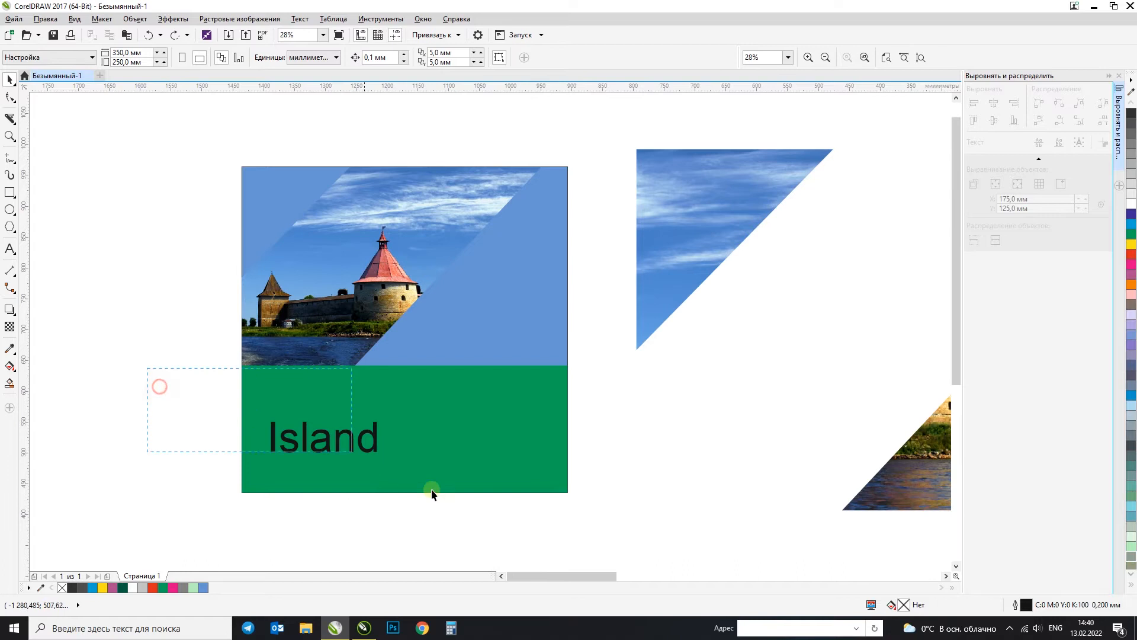
{"action": "left_click_drag", "start_coordinate": [432, 490], "coordinate": [433, 491]}
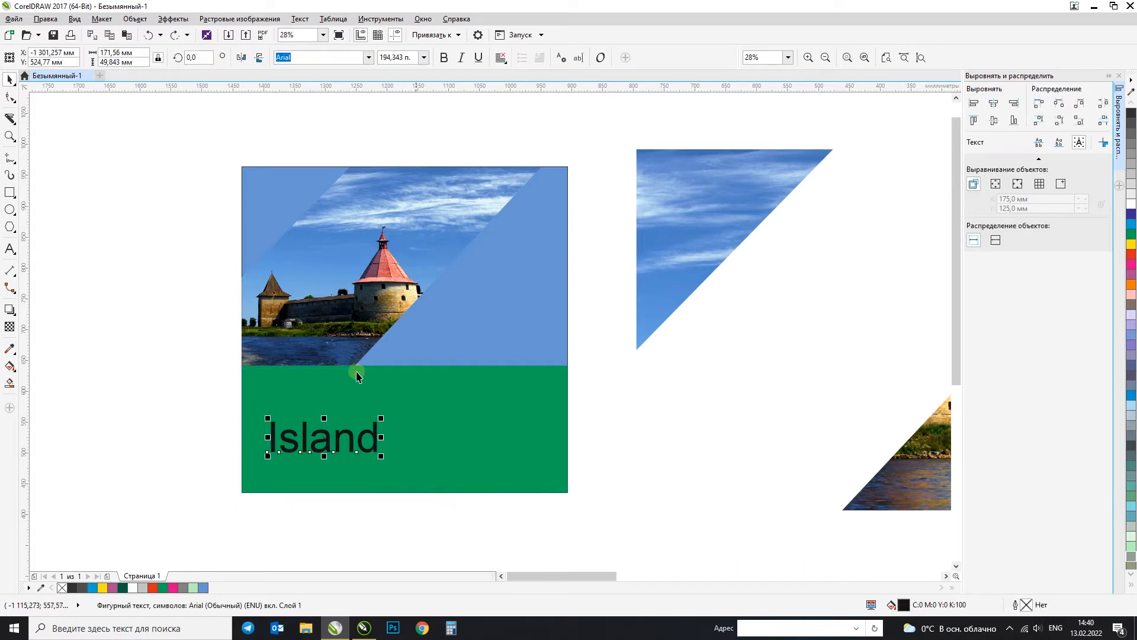
{"action": "left_click", "coordinate": [447, 406], "text": "shift"}
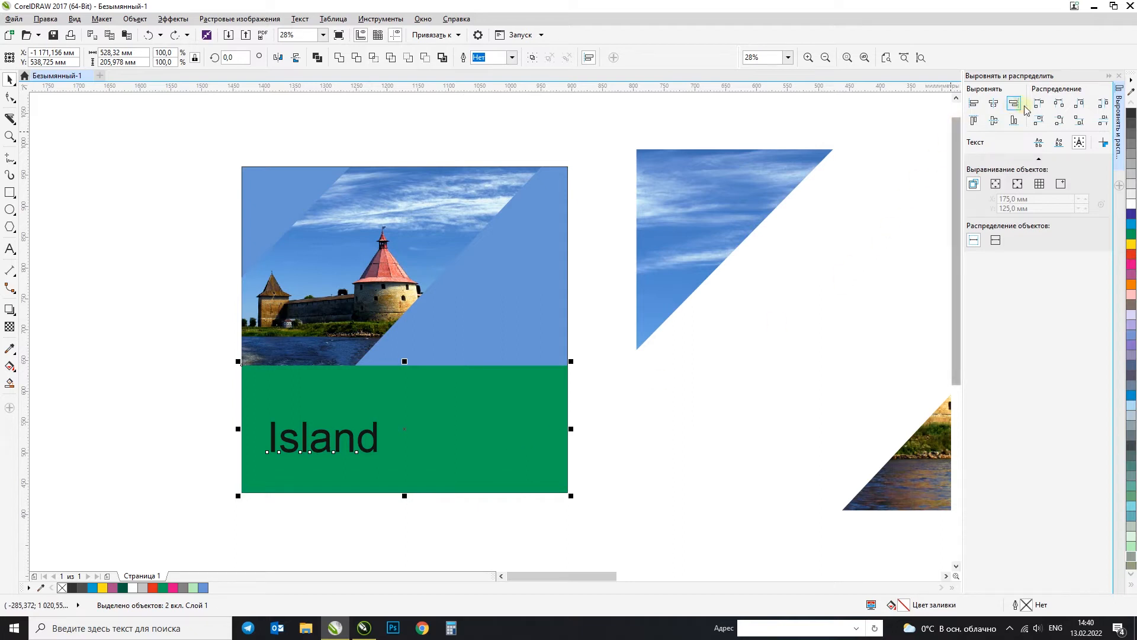
{"action": "left_click", "coordinate": [994, 106]}
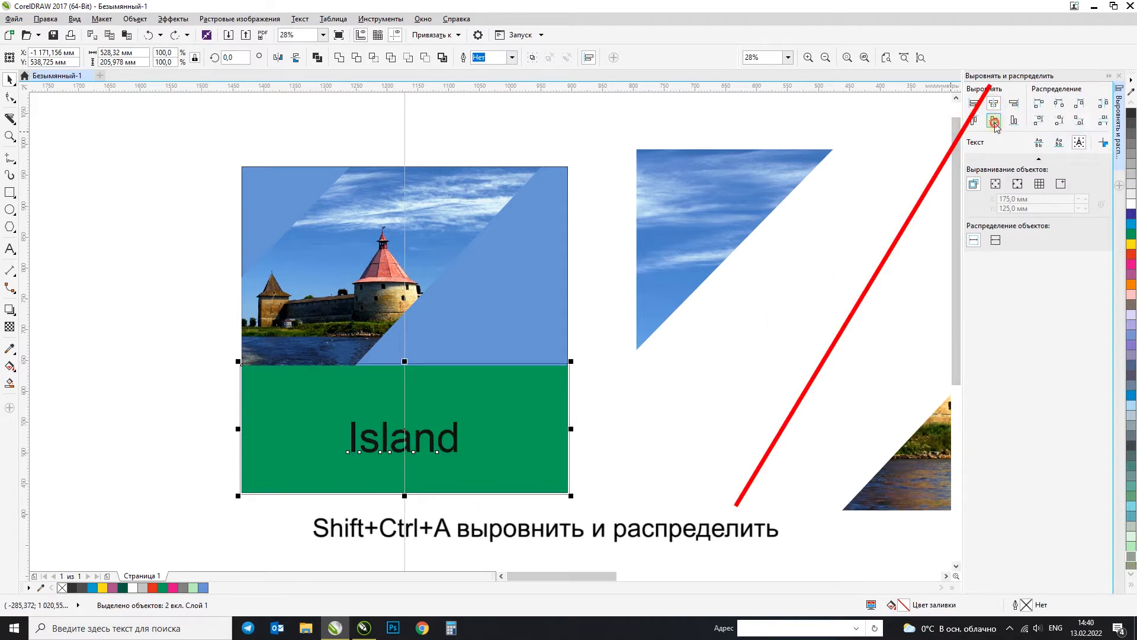
{"action": "left_click", "coordinate": [994, 121]}
{"action": "left_click", "coordinate": [714, 375]}
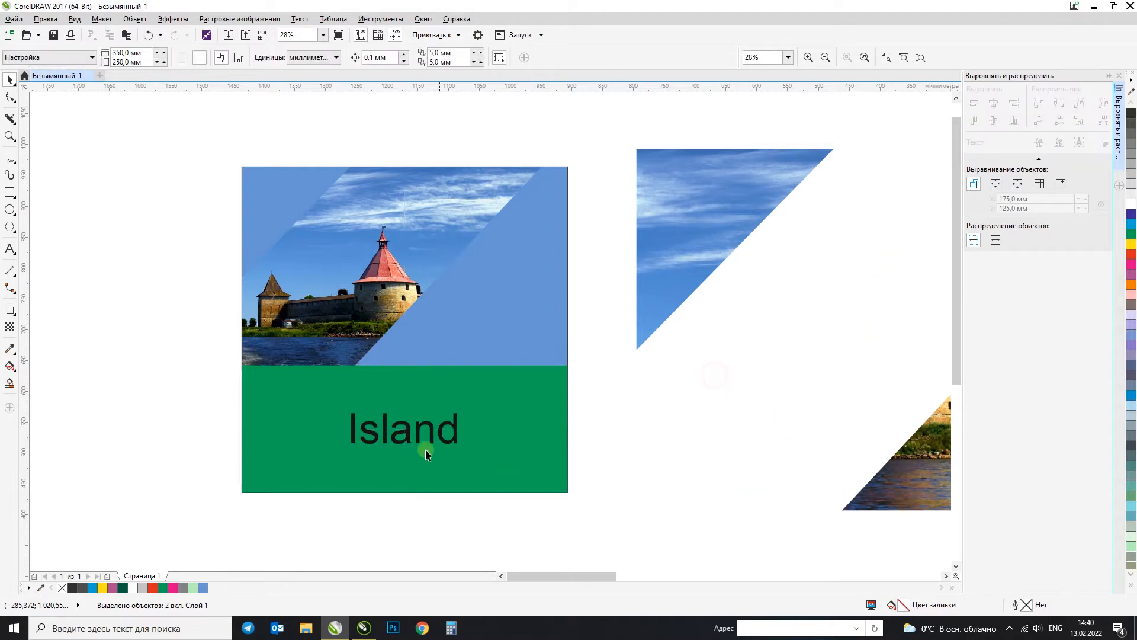
Step: Move the "Island" text to the green rectangle's lower-left area and centre it on the rectangle again in both directions
{"action": "left_click_drag", "start_coordinate": [433, 432], "coordinate": [368, 456]}
{"action": "left_click", "coordinate": [347, 407], "text": "shift"}
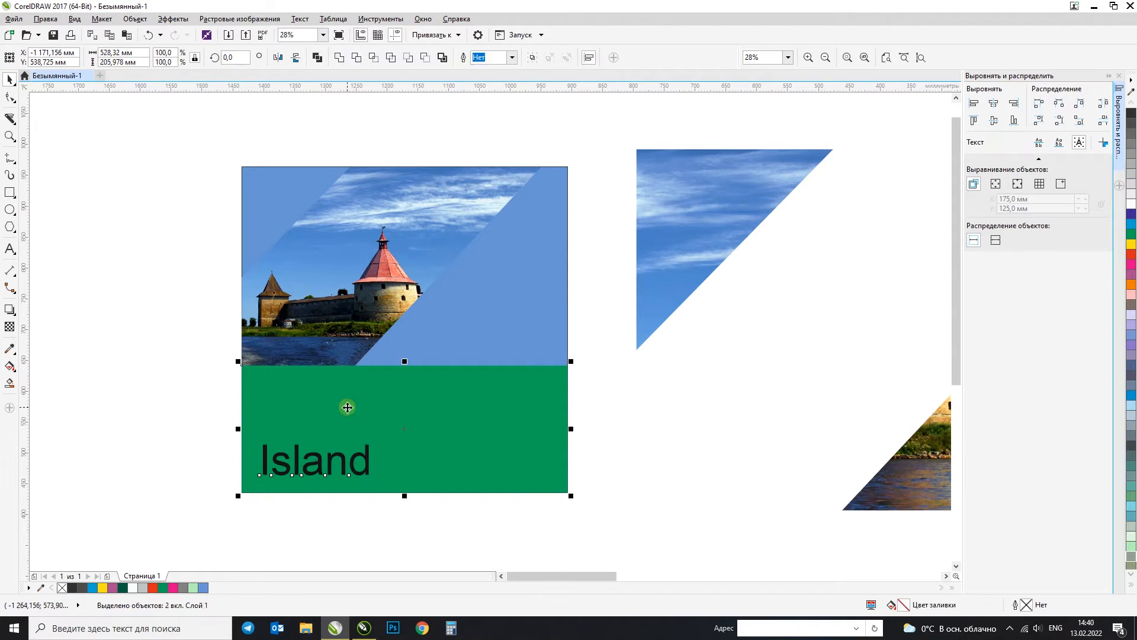
{"action": "key", "text": "c"}
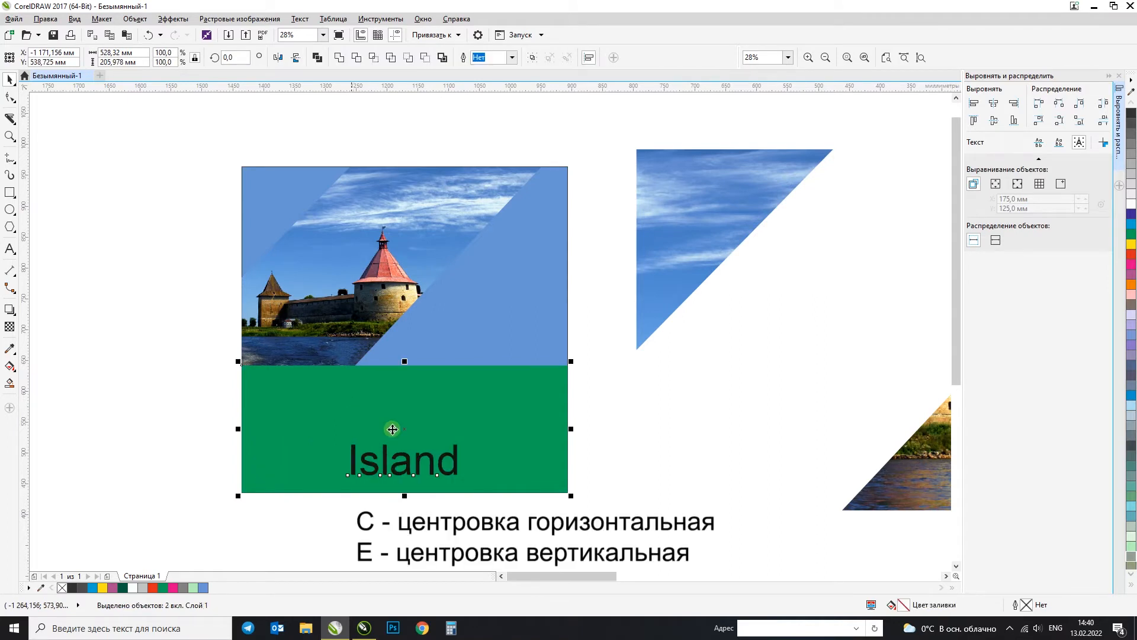
{"action": "key", "text": "e"}
{"action": "left_click", "coordinate": [644, 489]}
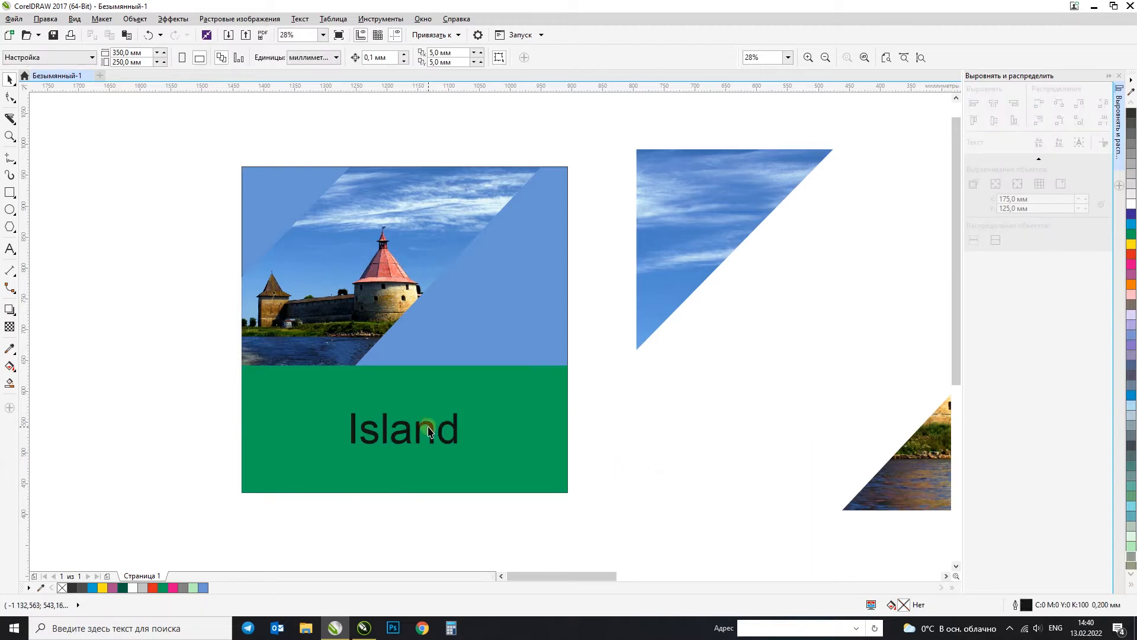
Step: Try enlarging the "Island" text from one corner and re-centring it horizontally on the green rectangle, and undo it
{"action": "left_click", "coordinate": [438, 427]}
{"action": "left_click_drag", "start_coordinate": [465, 427], "coordinate": [551, 379]}
{"action": "key", "text": "ctrl+z"}
{"action": "left_click", "coordinate": [292, 424], "text": "shift"}
{"action": "key", "text": "c"}
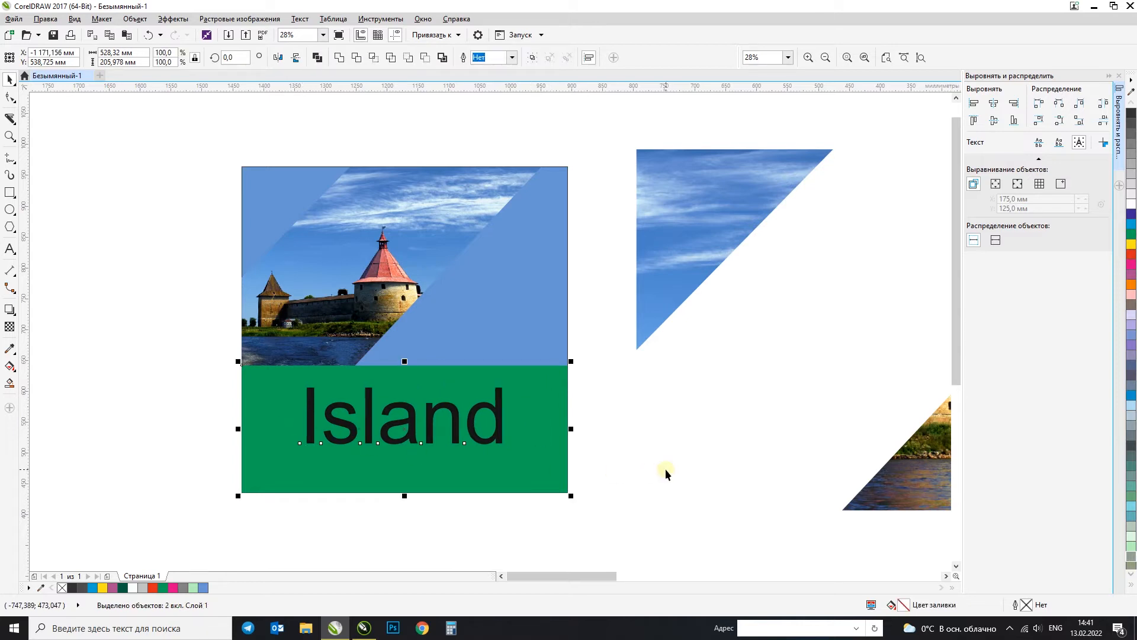
{"action": "key", "text": "ctrl+z"}
{"action": "key", "text": "c"}
{"action": "key", "text": "ctrl+z"}
{"action": "left_click", "coordinate": [661, 465]}
{"action": "key", "text": "ctrl+z"}
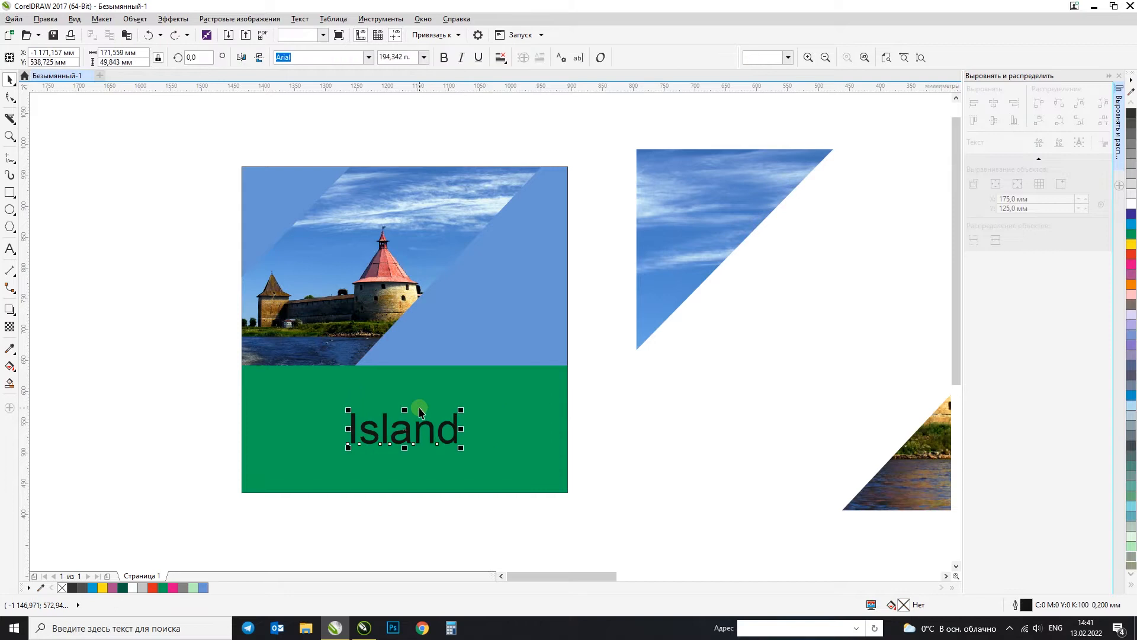
Step: Enlarge the "Island" text about its centre to about 512 pt and fill it white
{"action": "left_click_drag", "start_coordinate": [462, 409], "coordinate": [539, 371]}
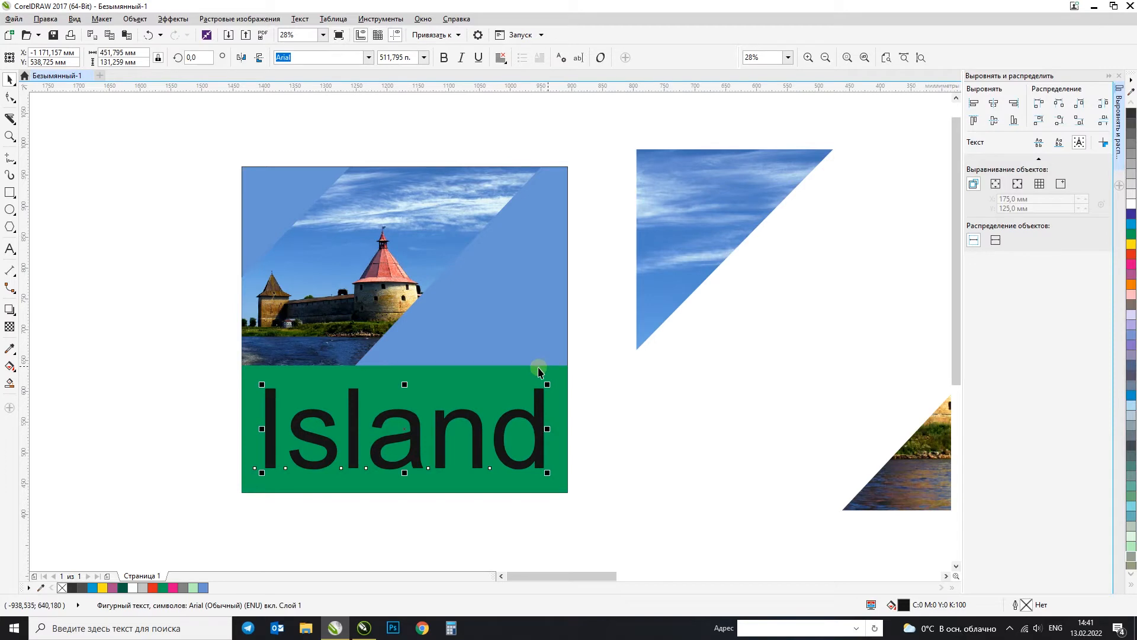
{"action": "left_click", "coordinate": [1132, 204]}
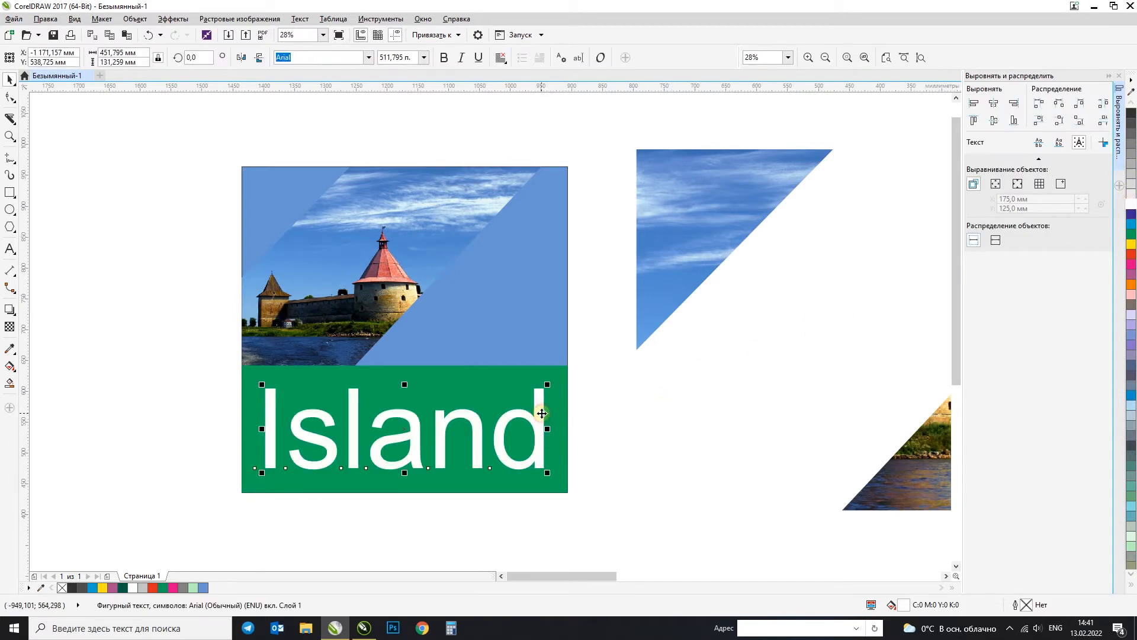
{"action": "left_click", "coordinate": [673, 443]}
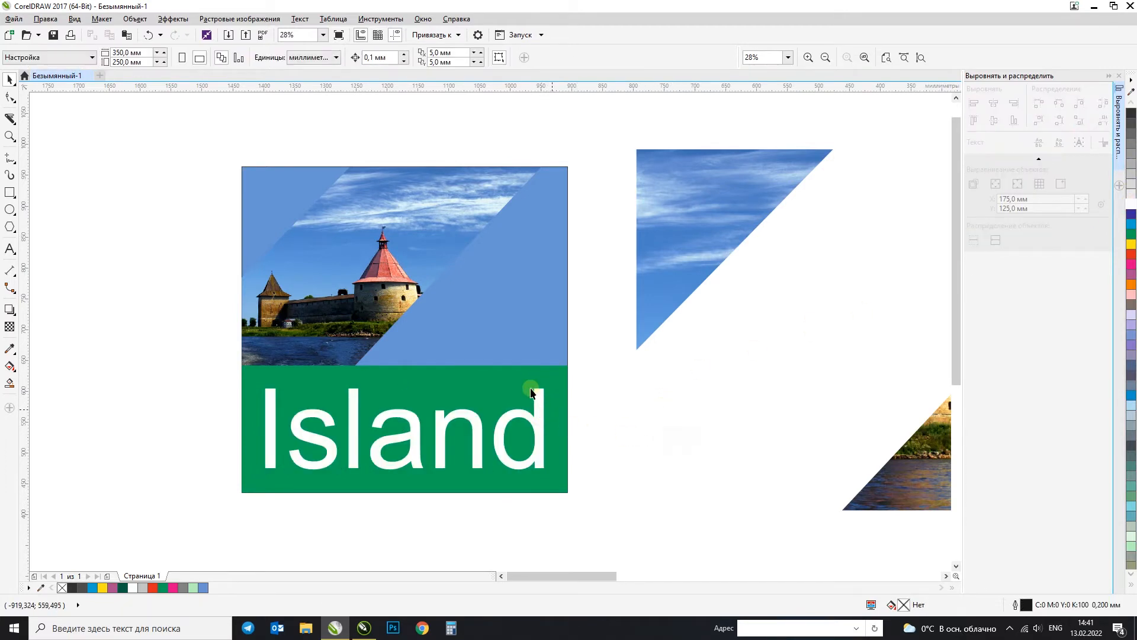
Step: Fill the green rectangle with a reddish colour sampled from the tower roof in the photo
{"action": "left_click", "coordinate": [10, 349]}
{"action": "left_click", "coordinate": [387, 264]}
{"action": "left_click", "coordinate": [419, 395]}
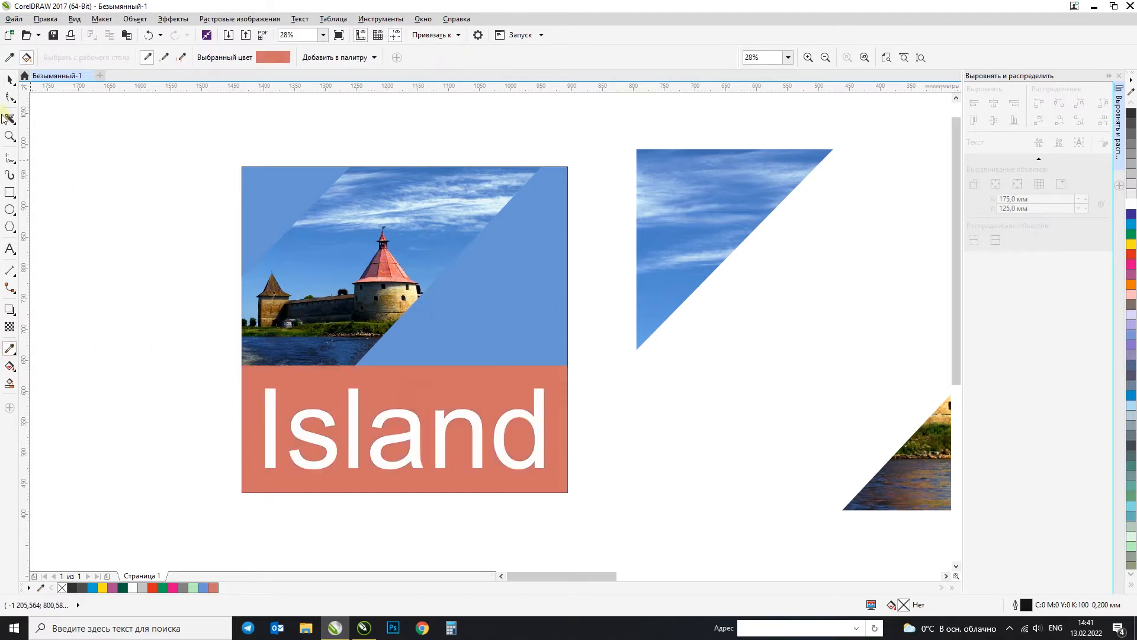
{"action": "left_click", "coordinate": [10, 79]}
{"action": "left_click", "coordinate": [94, 204]}
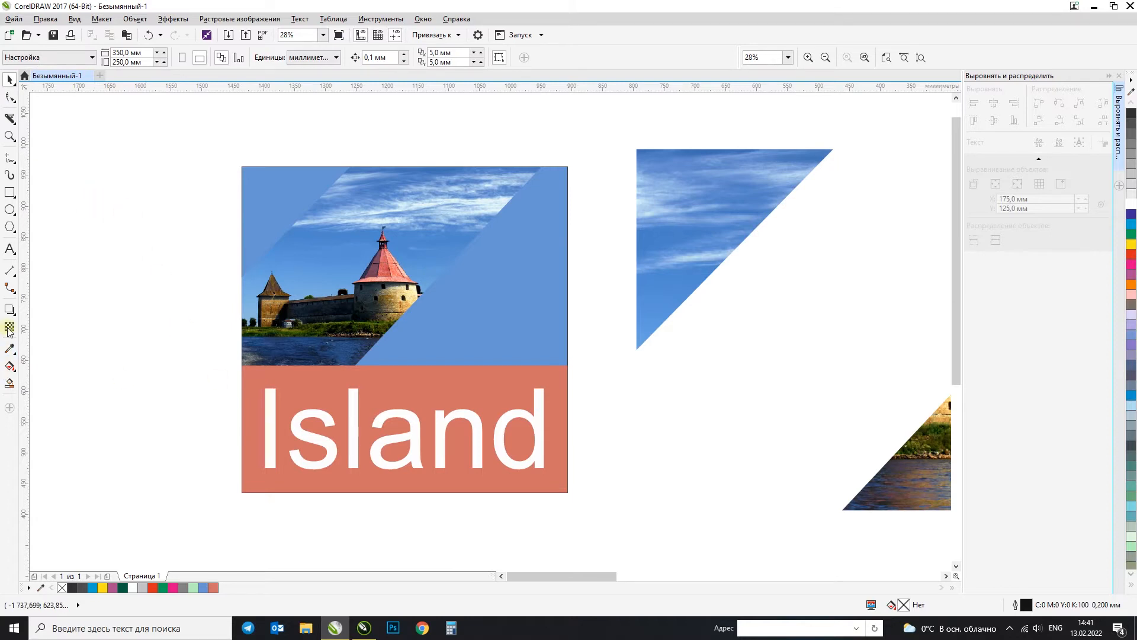
Step: Fill the rectangle behind the text with a dark blue sampled from the water in the photo
{"action": "left_click", "coordinate": [11, 349]}
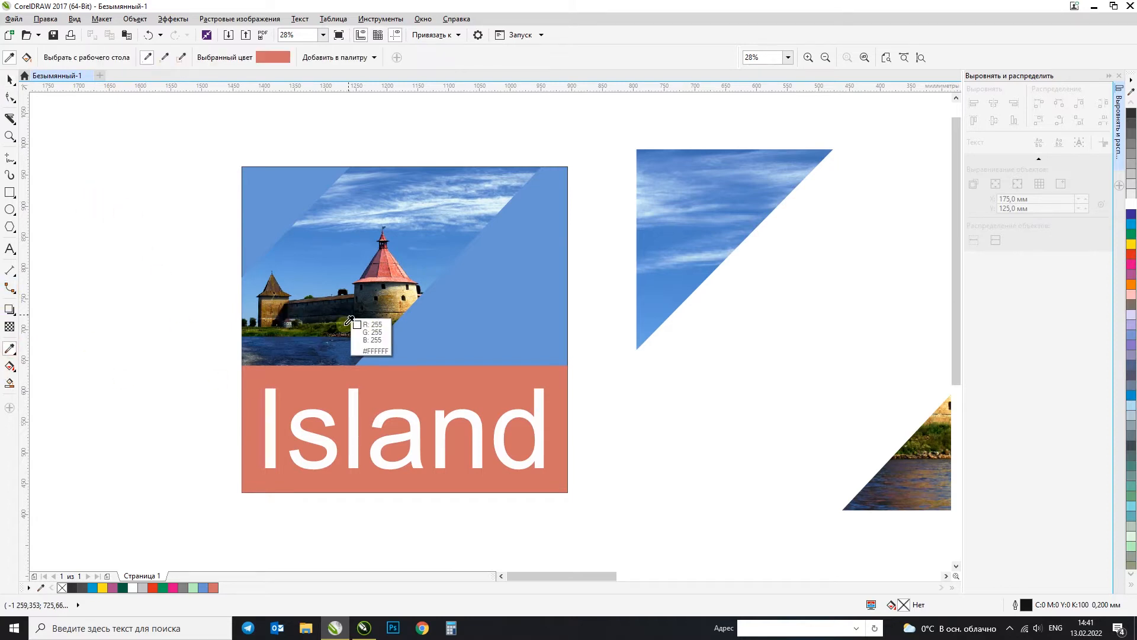
{"action": "left_click", "coordinate": [340, 344]}
{"action": "left_click", "coordinate": [324, 388]}
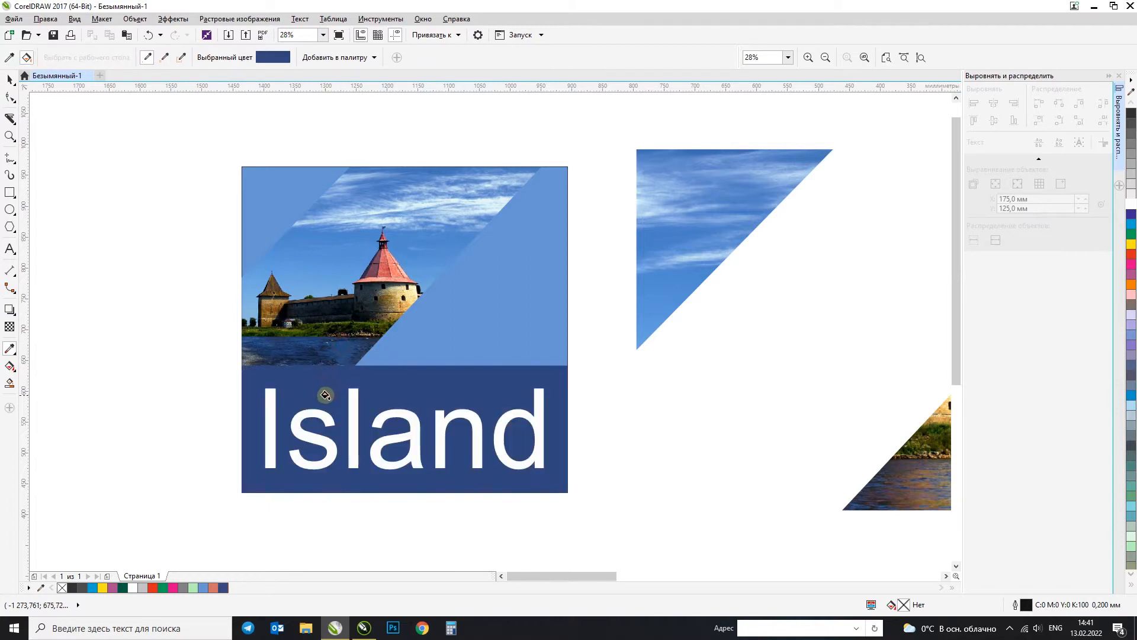
{"action": "left_click", "coordinate": [10, 80]}
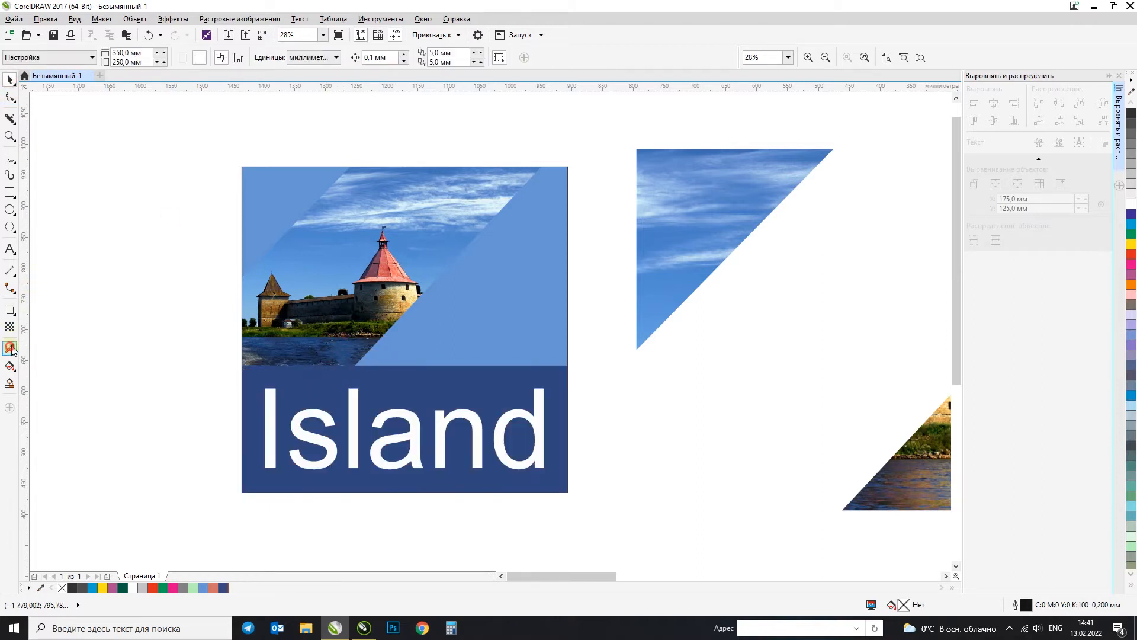
Step: Fill the "Island" text with a light red sampled from the tower roof in the photo
{"action": "left_click", "coordinate": [10, 349]}
{"action": "left_click", "coordinate": [385, 266]}
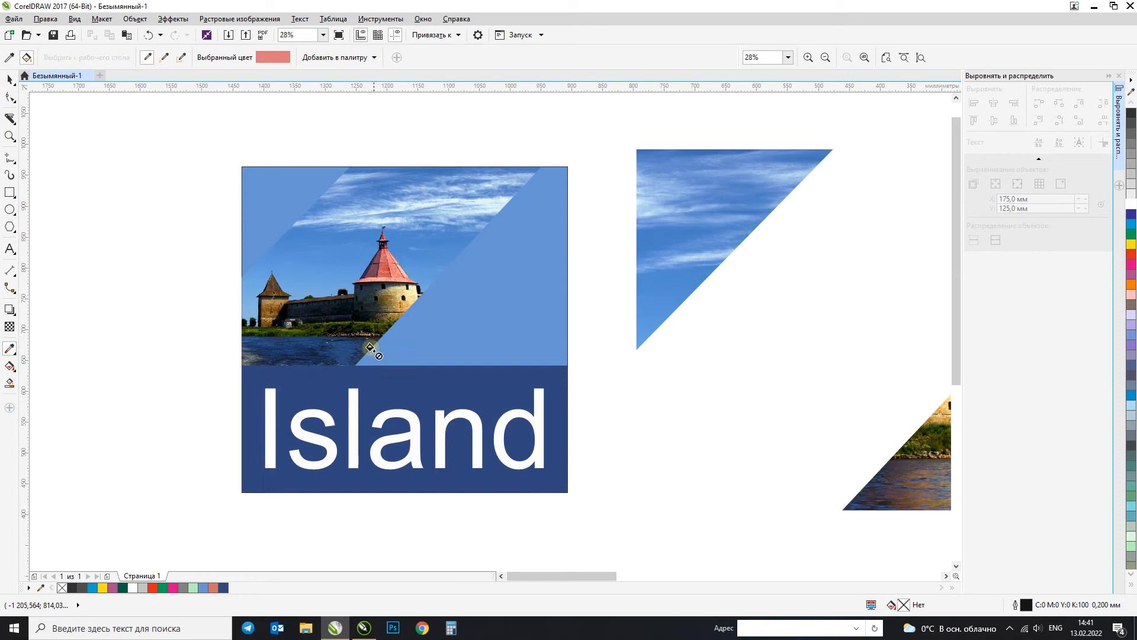
{"action": "left_click", "coordinate": [355, 398]}
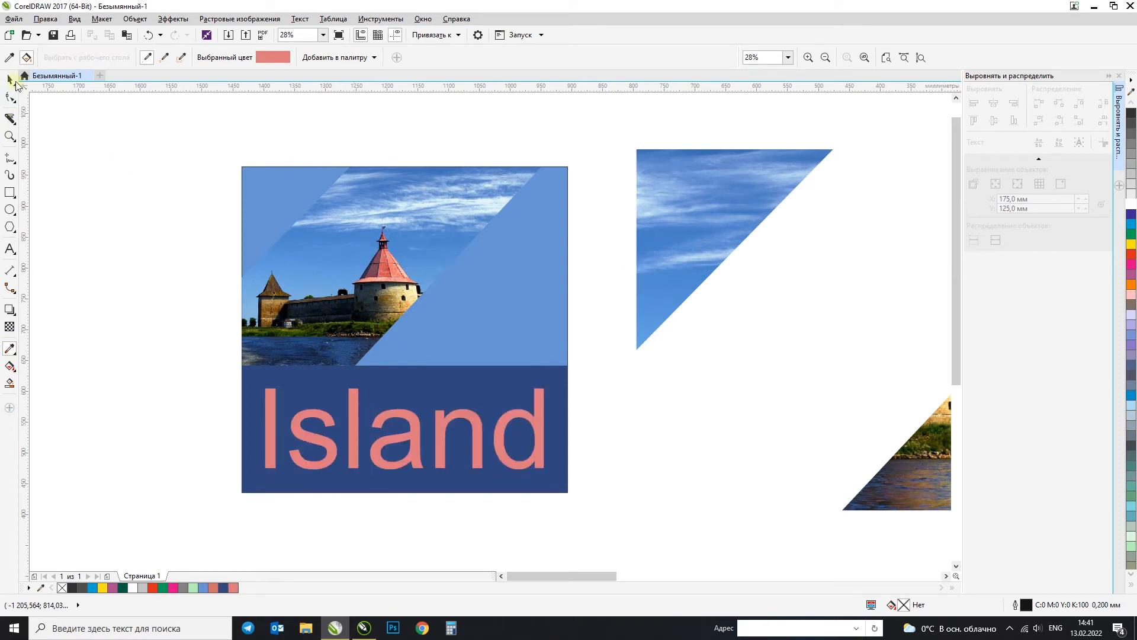
{"action": "left_click", "coordinate": [15, 82]}
Step: Try removing part of the larger cut-off photo piece with the Virtual Segment Delete tool, and undo it
{"action": "scroll", "coordinate": [186, 286], "scroll_direction": "down", "scroll_amount": 2}
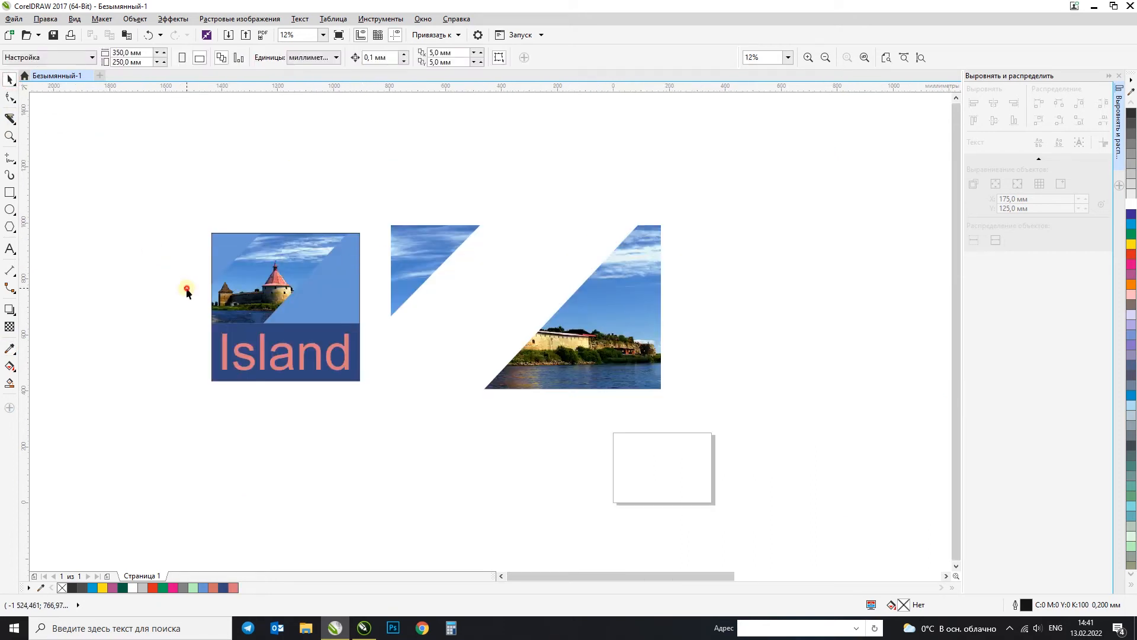
{"action": "key", "text": "F4"}
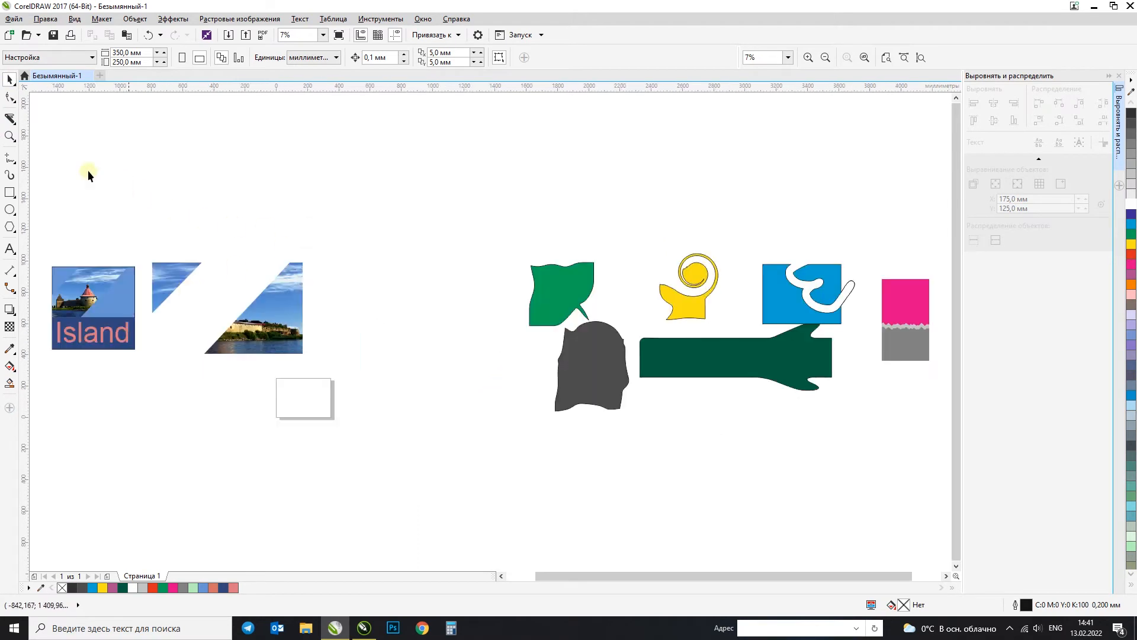
{"action": "left_click", "coordinate": [9, 119]}
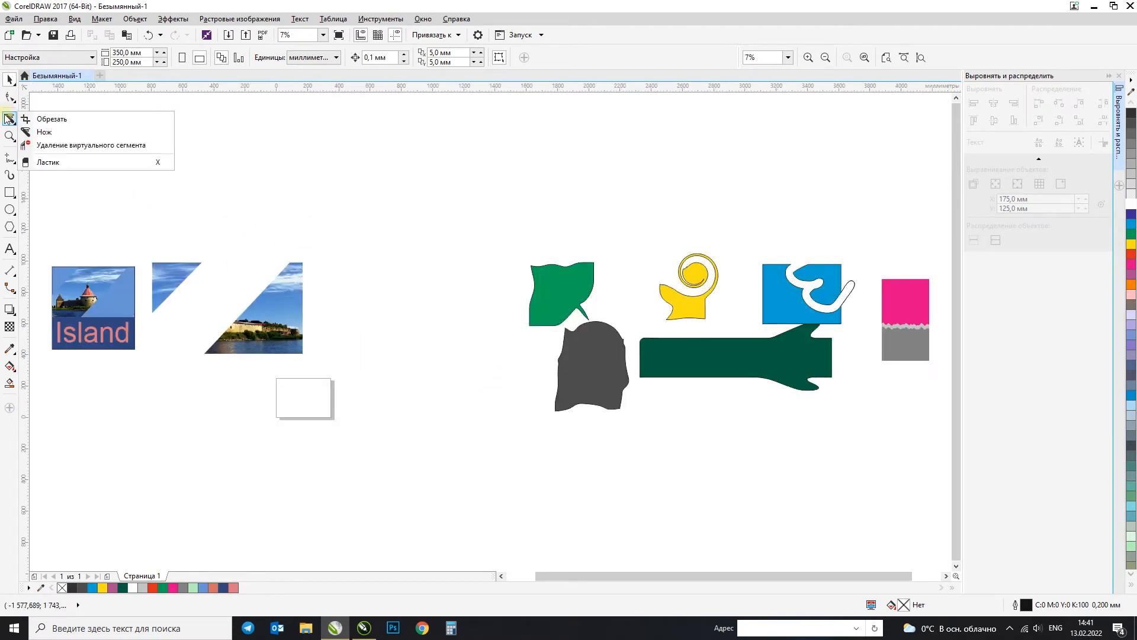
{"action": "left_click", "coordinate": [78, 147]}
{"action": "left_click_drag", "start_coordinate": [275, 287], "coordinate": [311, 364]}
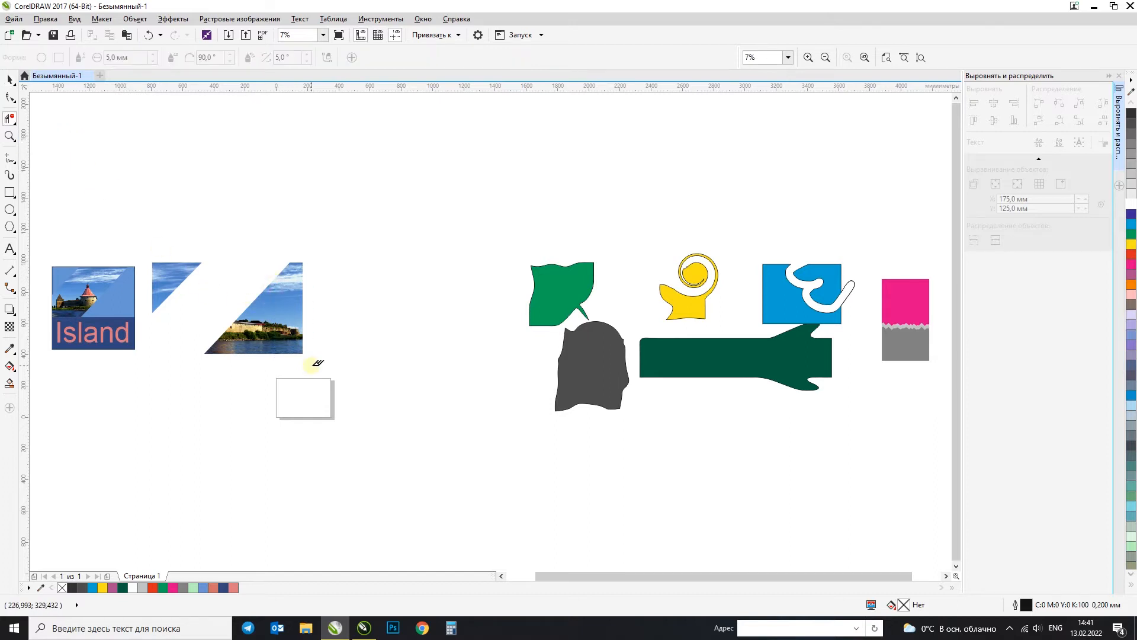
{"action": "scroll", "coordinate": [282, 356], "scroll_direction": "up", "scroll_amount": 5}
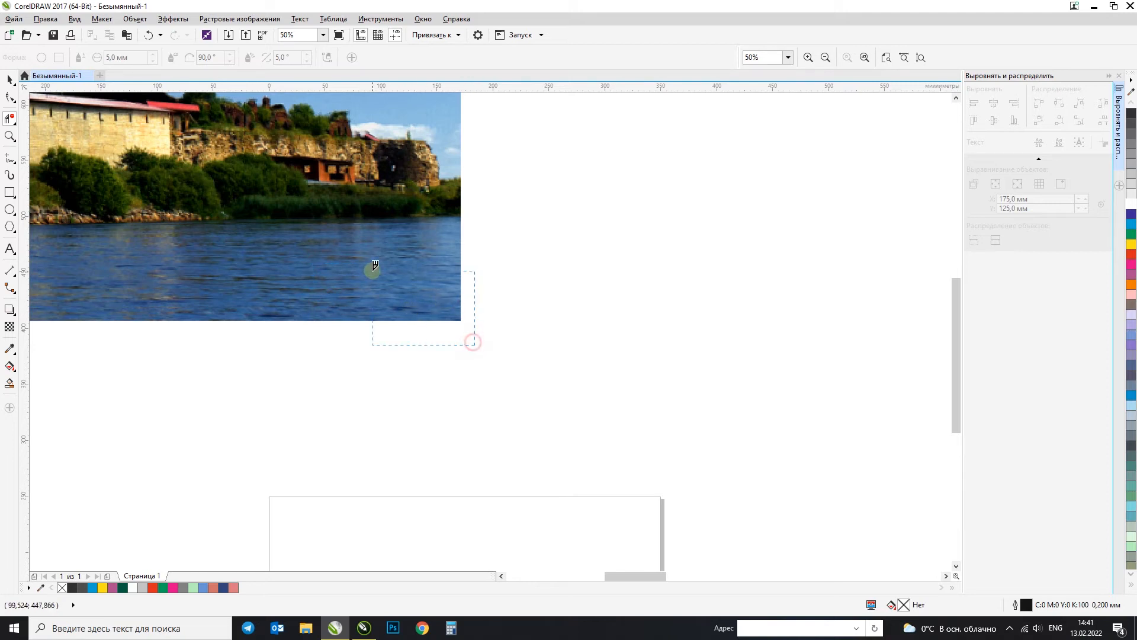
{"action": "scroll", "coordinate": [546, 347], "scroll_direction": "down", "scroll_amount": 2}
{"action": "scroll", "coordinate": [542, 349], "scroll_direction": "down", "scroll_amount": 2}
{"action": "scroll", "coordinate": [378, 300], "scroll_direction": "up", "scroll_amount": 1}
{"action": "left_click_drag", "start_coordinate": [359, 280], "coordinate": [396, 306]}
{"action": "key", "text": "ctrl+z"}
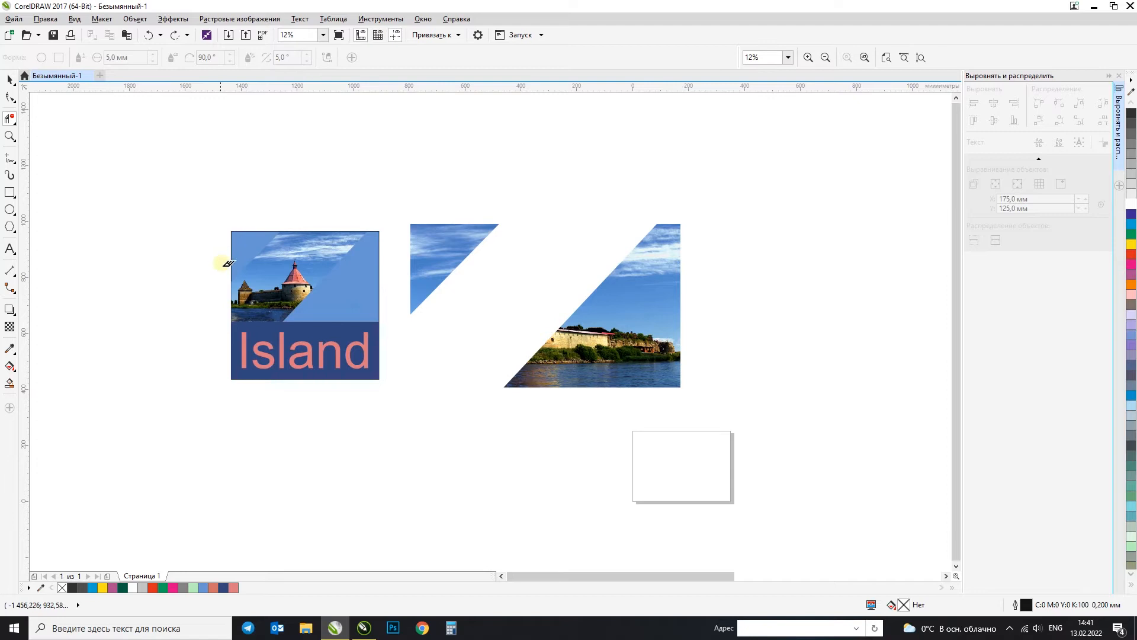
Step: Try deleting the blue square behind the photo strip with the Virtual Segment Delete tool, and undo it
{"action": "scroll", "coordinate": [230, 285], "scroll_direction": "up", "scroll_amount": 1}
{"action": "left_click_drag", "start_coordinate": [203, 159], "coordinate": [278, 210]}
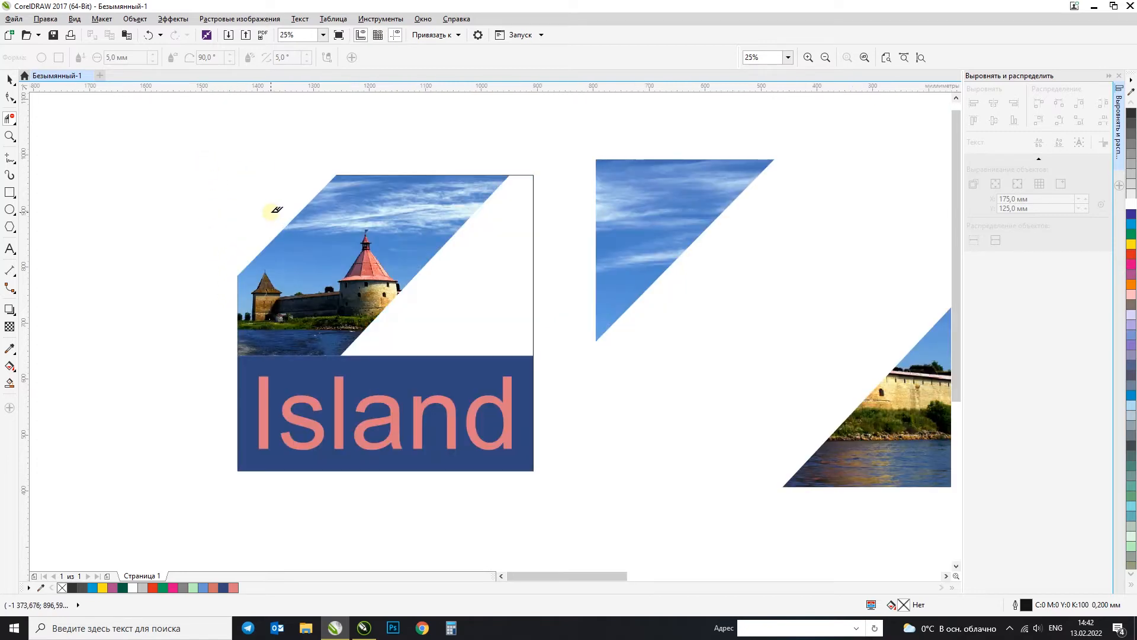
{"action": "left_click_drag", "start_coordinate": [539, 154], "coordinate": [525, 222]}
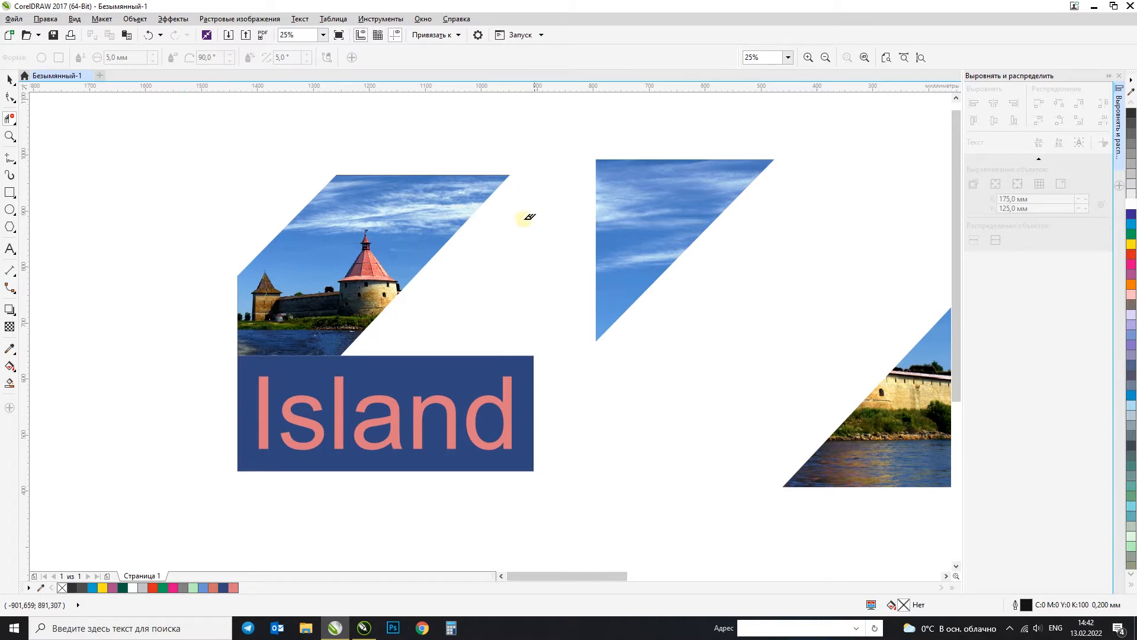
{"action": "left_click", "coordinate": [11, 81]}
{"action": "key", "text": "ctrl+z"}
{"action": "key", "text": "ctrl+z"}
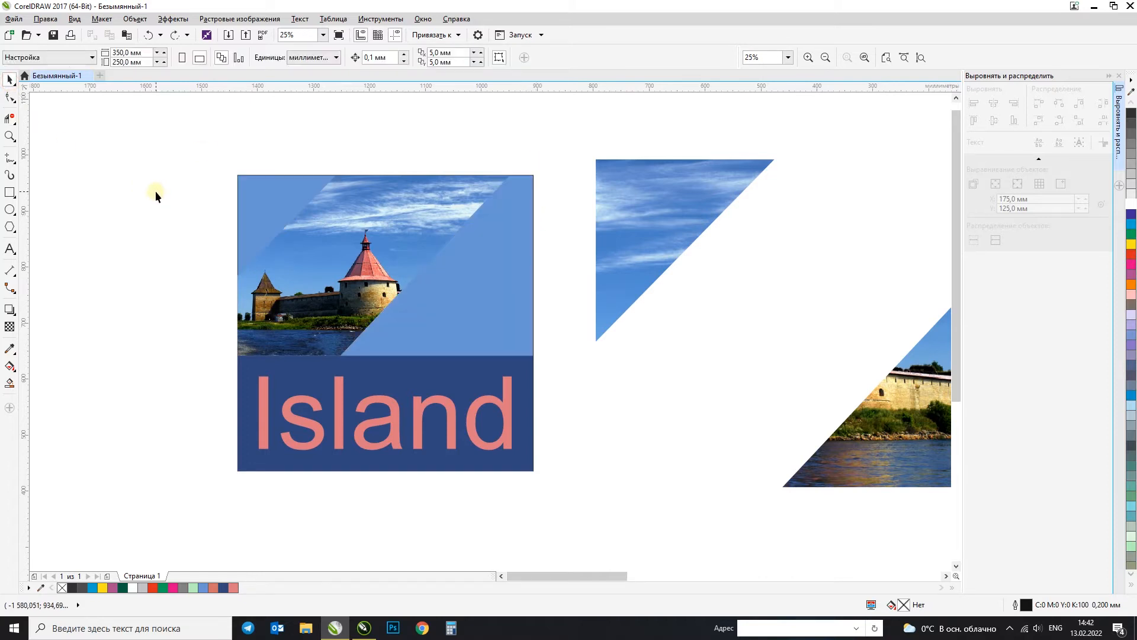
Step: Try deleting the long dark green shape with the Virtual Segment Delete tool, and undo it
{"action": "left_click", "coordinate": [9, 119]}
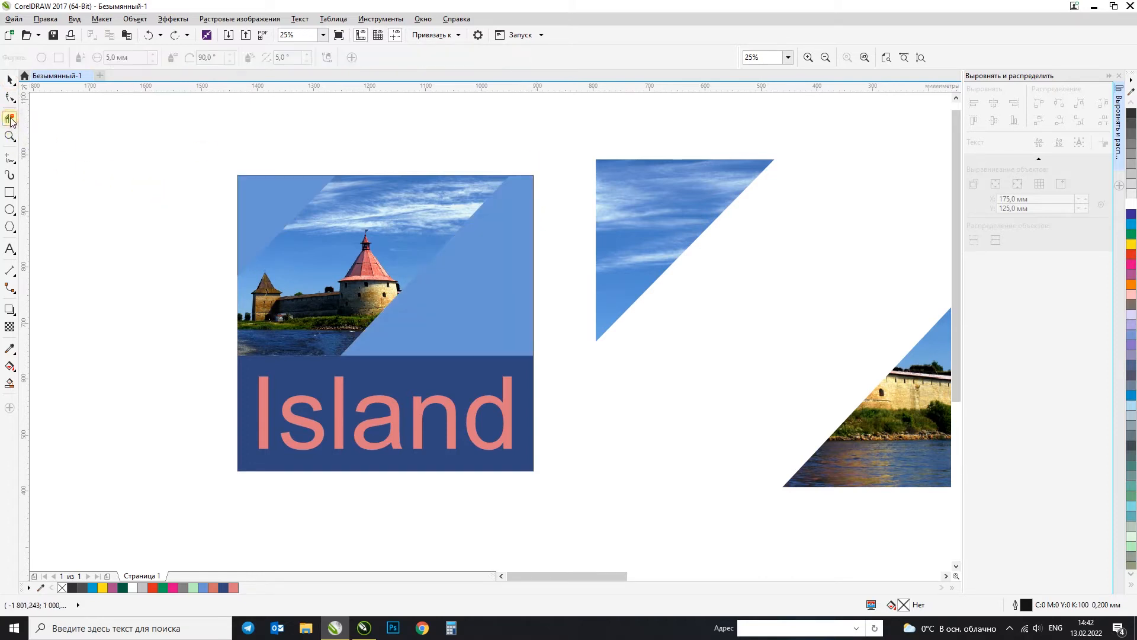
{"action": "scroll", "coordinate": [83, 275], "scroll_direction": "down", "scroll_amount": 5}
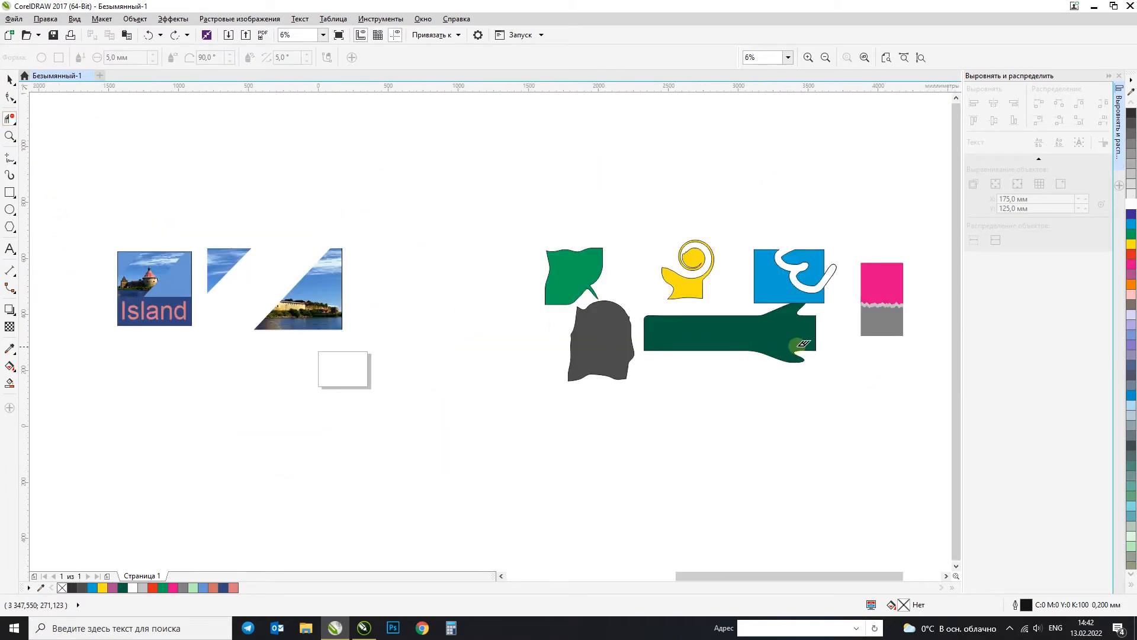
{"action": "scroll", "coordinate": [797, 345], "scroll_direction": "up", "scroll_amount": 4}
{"action": "left_click", "coordinate": [873, 293]}
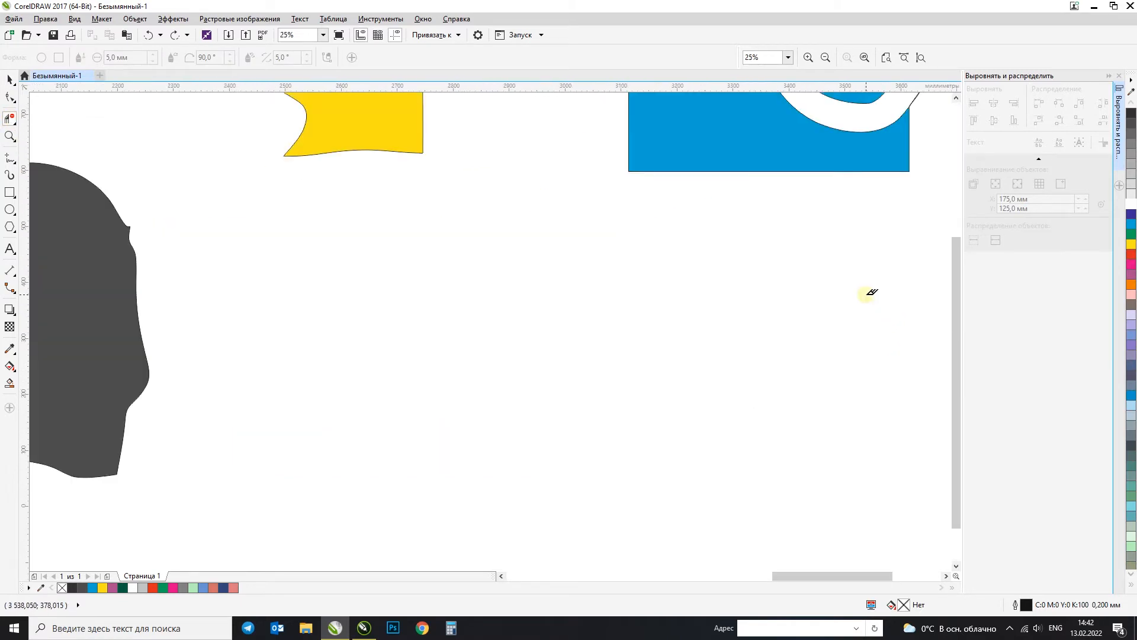
{"action": "scroll", "coordinate": [573, 304], "scroll_direction": "down", "scroll_amount": 4}
{"action": "key", "text": "ctrl+z"}
{"action": "left_click_drag", "start_coordinate": [432, 211], "coordinate": [391, 246]}
{"action": "key", "text": "ctrl+z"}
{"action": "scroll", "coordinate": [299, 255], "scroll_direction": "down", "scroll_amount": 3}
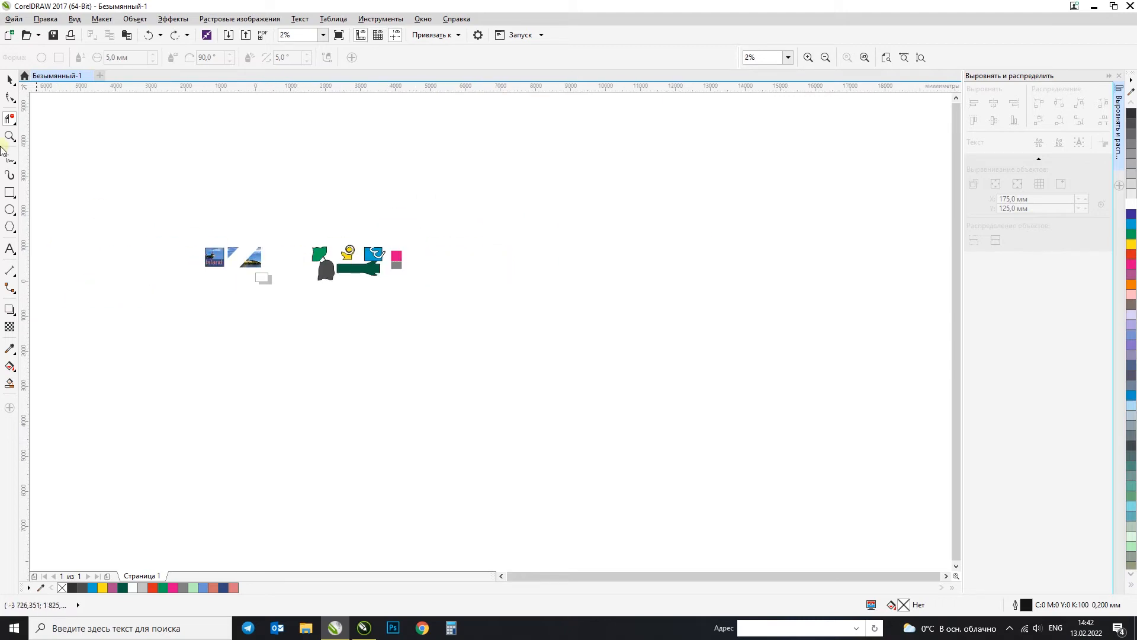
Step: Frame the square "Island" layout with the Zoom tool to view it enlarged
{"action": "left_click", "coordinate": [11, 79]}
{"action": "key", "text": "F4"}
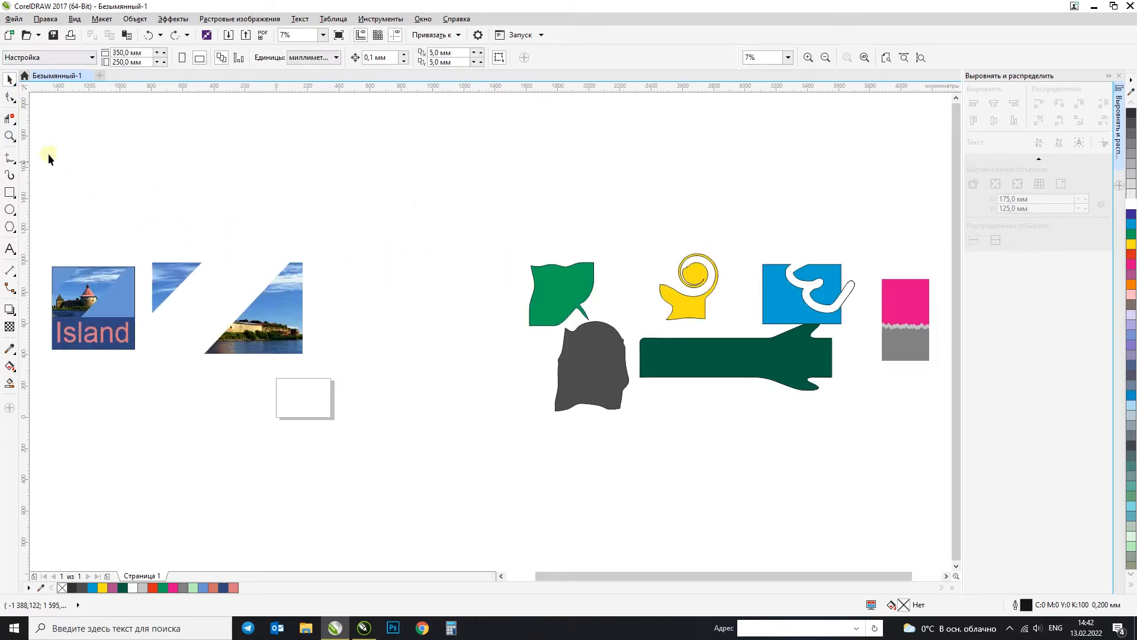
{"action": "left_click", "coordinate": [14, 141]}
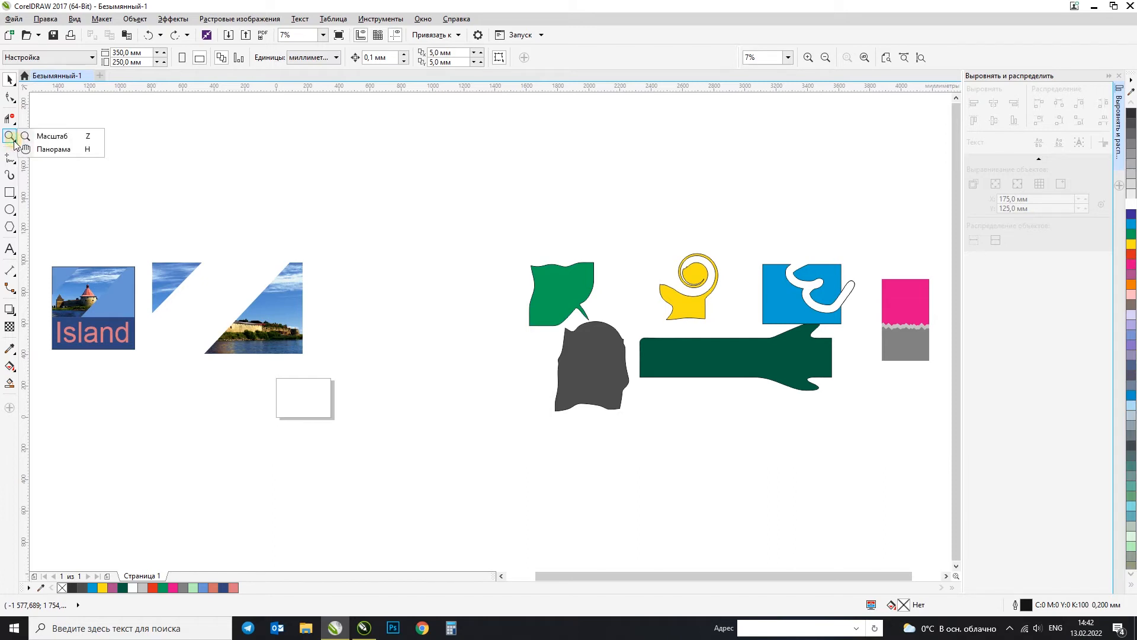
{"action": "left_click", "coordinate": [45, 138]}
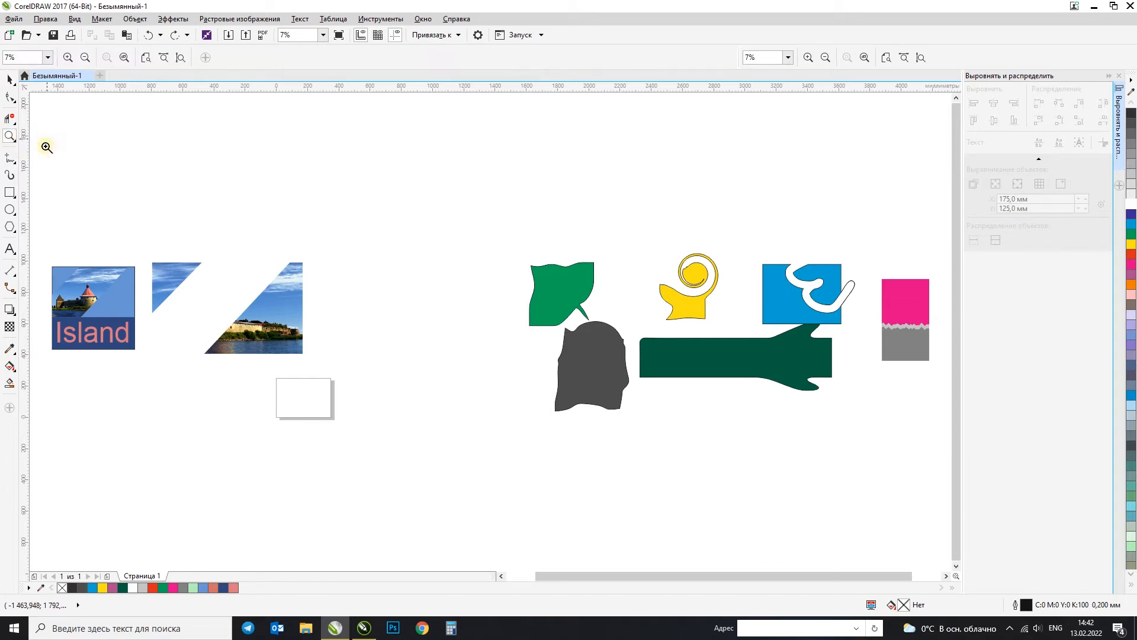
{"action": "left_click_drag", "start_coordinate": [45, 263], "coordinate": [147, 352]}
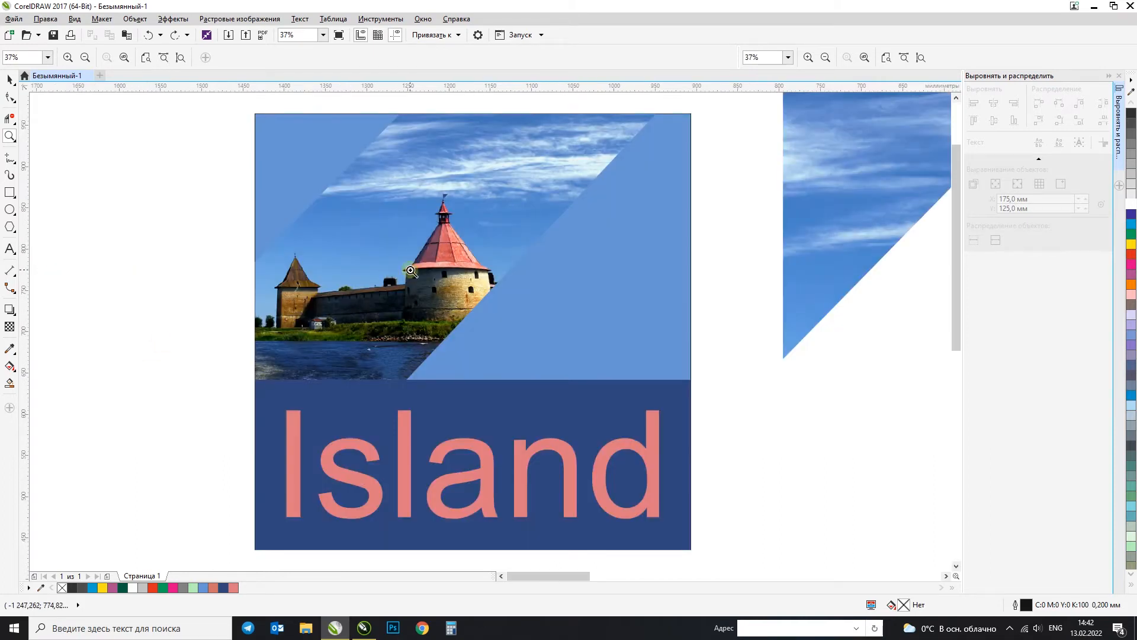
Step: Examine the castle tower in the photo at different magnifications, and frame the whole "Island" layout again with the Zoom tool
{"action": "scroll", "coordinate": [422, 270], "scroll_direction": "up", "scroll_amount": 3}
{"action": "scroll", "coordinate": [422, 272], "scroll_direction": "down", "scroll_amount": 4}
{"action": "scroll", "coordinate": [425, 280], "scroll_direction": "up", "scroll_amount": 2}
{"action": "scroll", "coordinate": [425, 280], "scroll_direction": "up", "scroll_amount": 3}
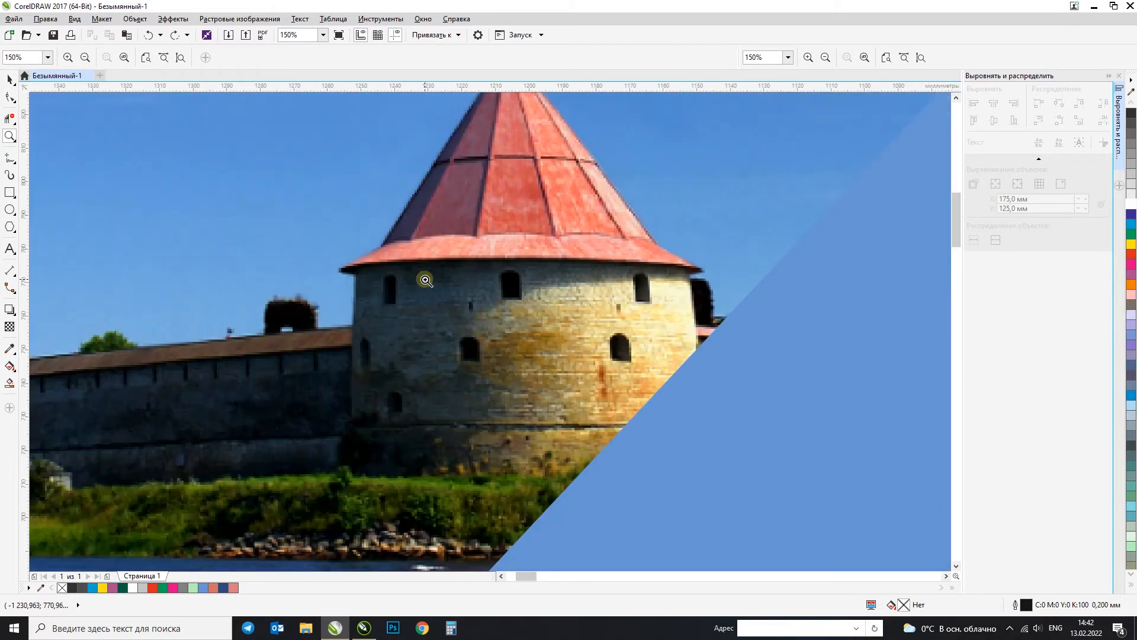
{"action": "scroll", "coordinate": [425, 280], "scroll_direction": "down", "scroll_amount": 1}
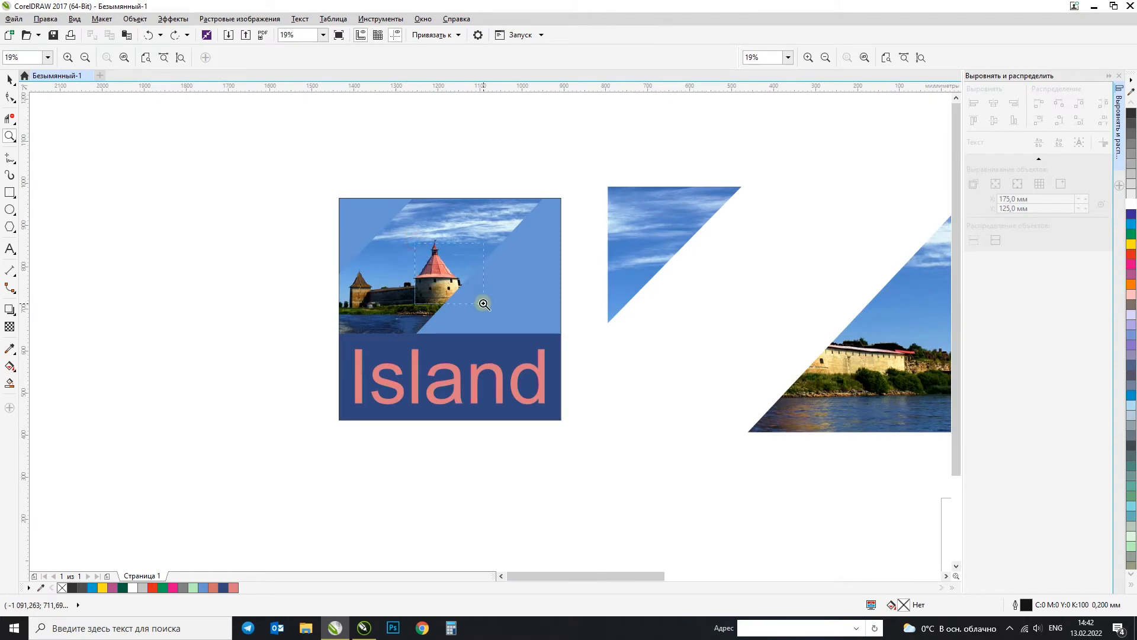
{"action": "scroll", "coordinate": [483, 303], "scroll_direction": "up", "scroll_amount": 3}
{"action": "key", "text": "F4"}
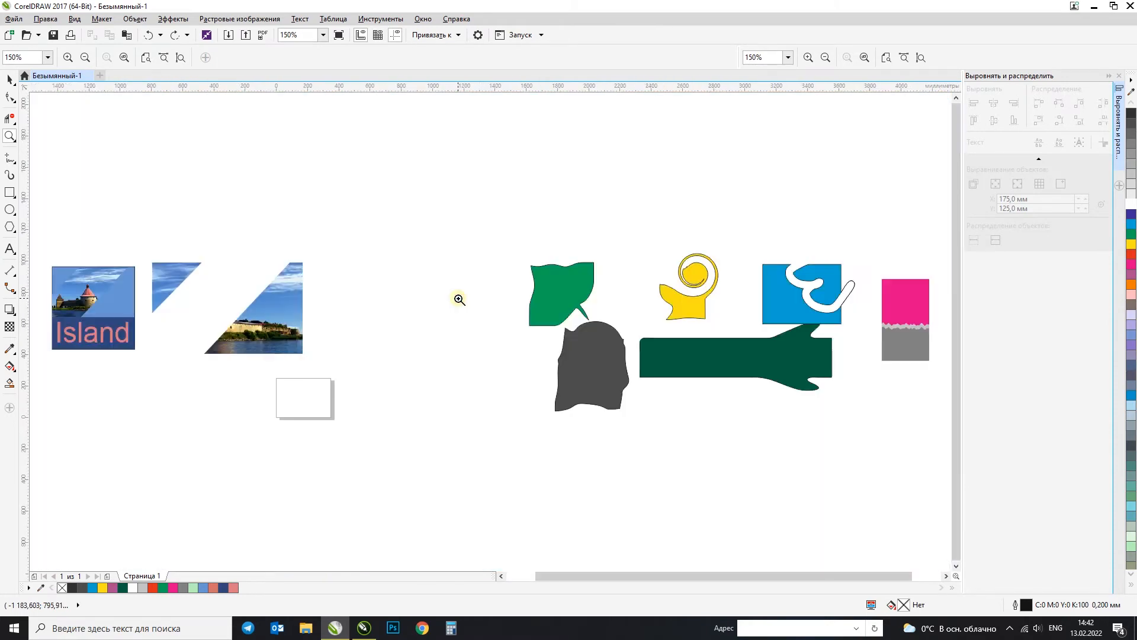
{"action": "scroll", "coordinate": [214, 281], "scroll_direction": "down", "scroll_amount": 1}
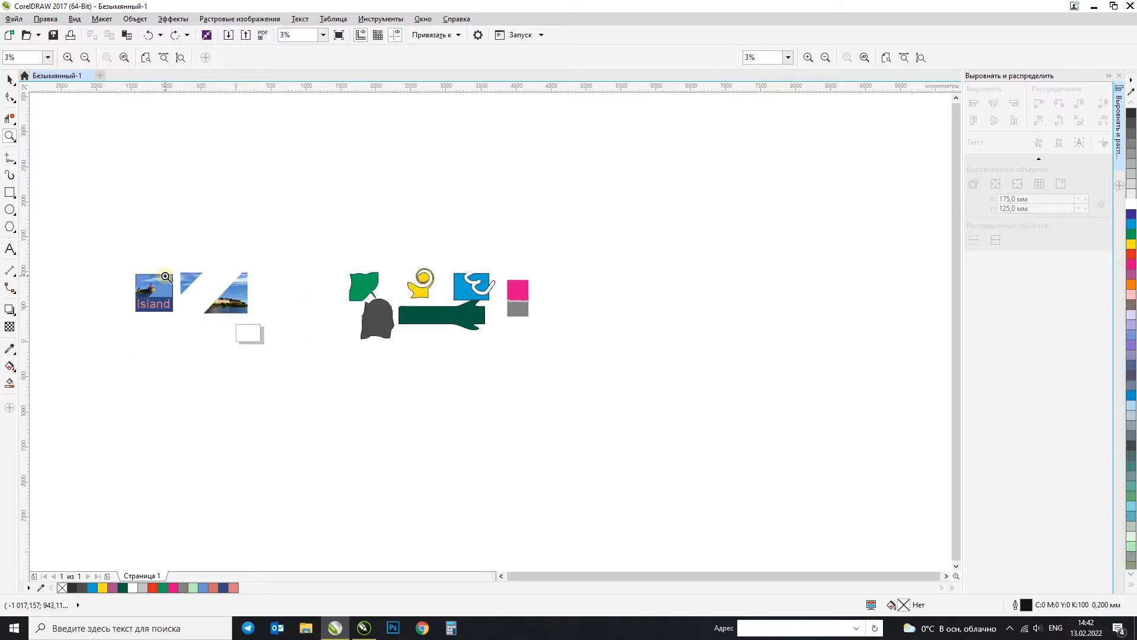
{"action": "left_click_drag", "start_coordinate": [127, 269], "coordinate": [174, 315]}
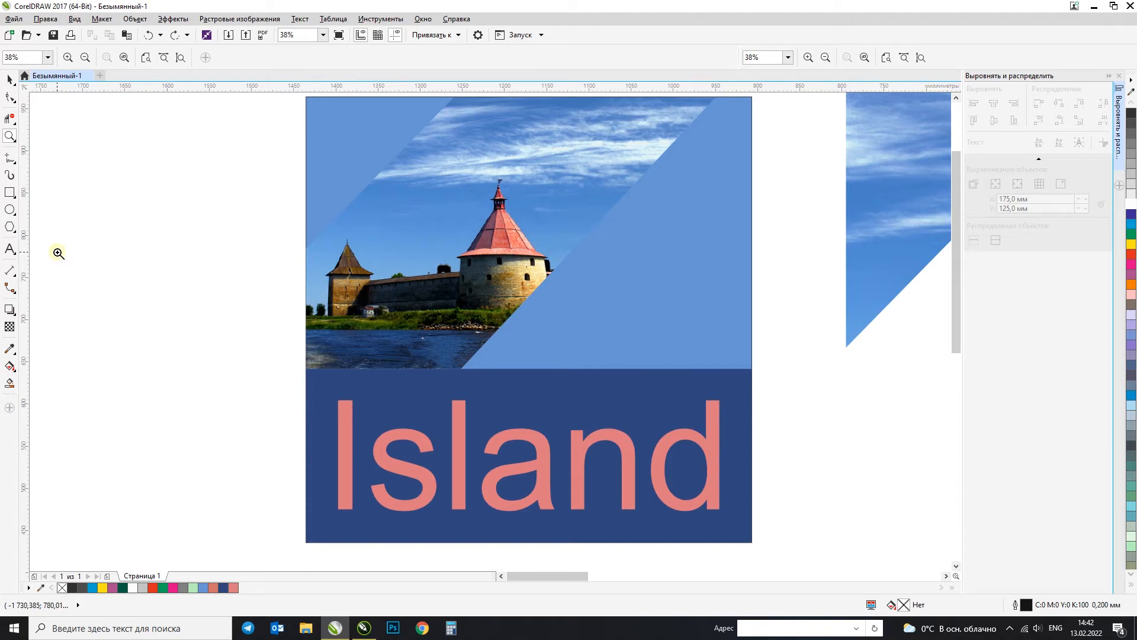
Step: Look over the "Island" layout and the cut-off photo pieces by shifting the view with the Pan tool
{"action": "left_click", "coordinate": [11, 136]}
{"action": "left_click", "coordinate": [43, 150]}
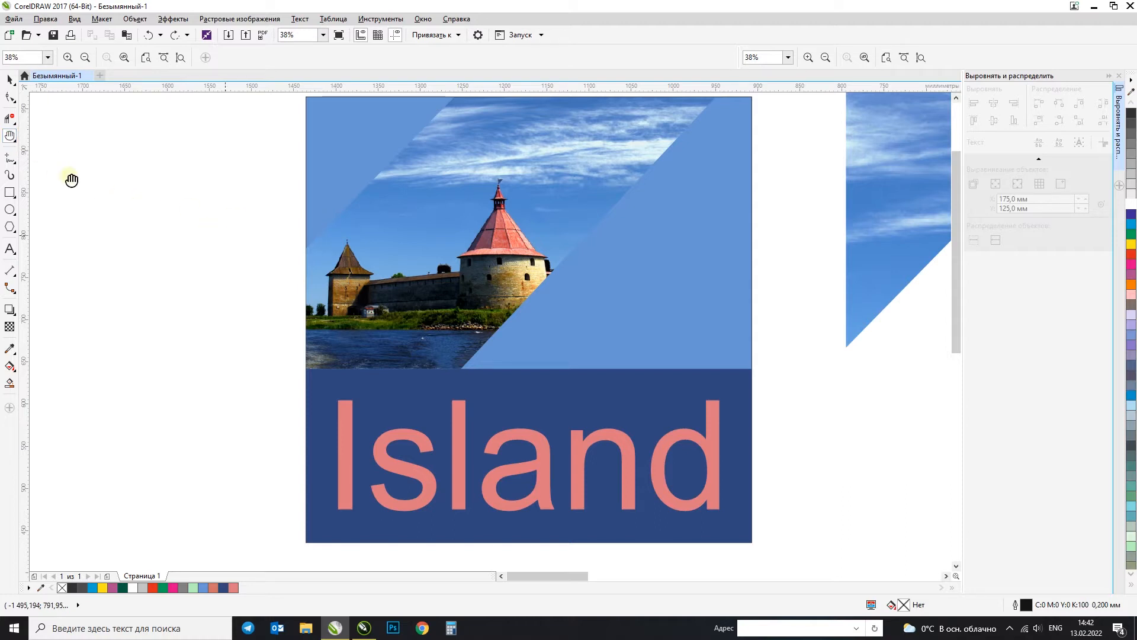
{"action": "left_click", "coordinate": [10, 137]}
{"action": "left_click", "coordinate": [42, 149]}
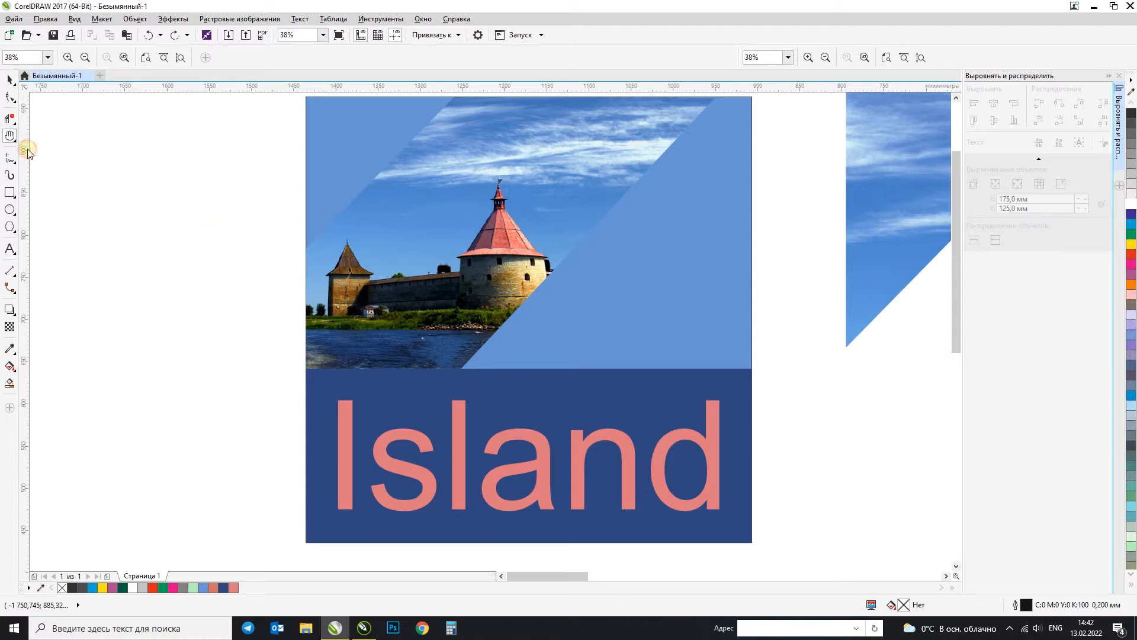
{"action": "left_click_drag", "start_coordinate": [628, 260], "coordinate": [602, 266]}
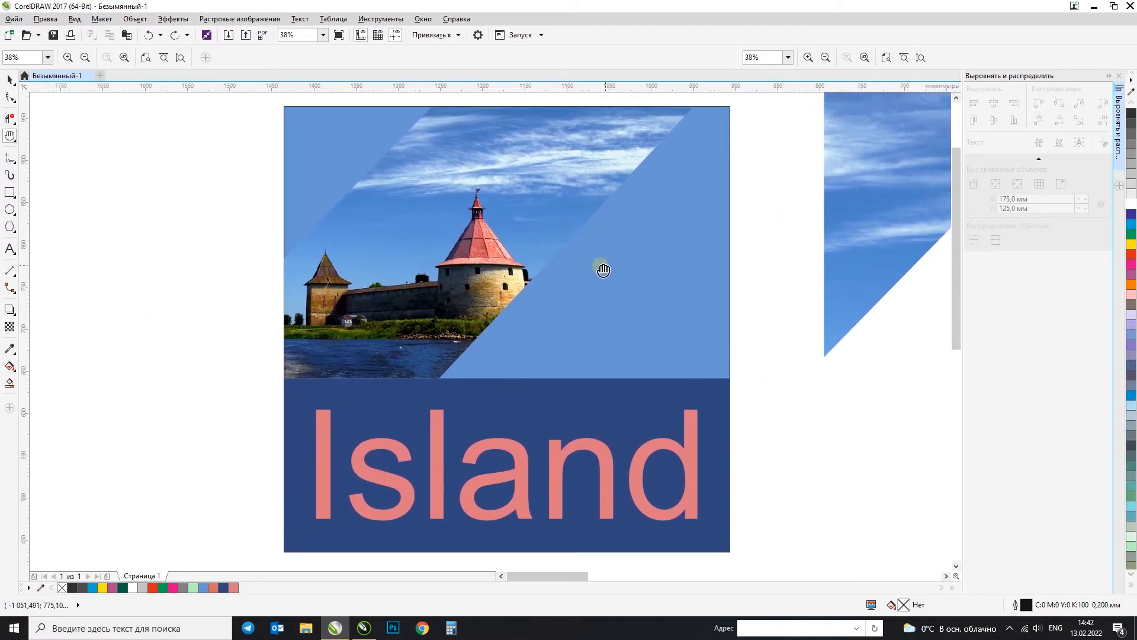
{"action": "key", "text": "F4"}
{"action": "scroll", "coordinate": [314, 332], "scroll_direction": "up", "scroll_amount": 3}
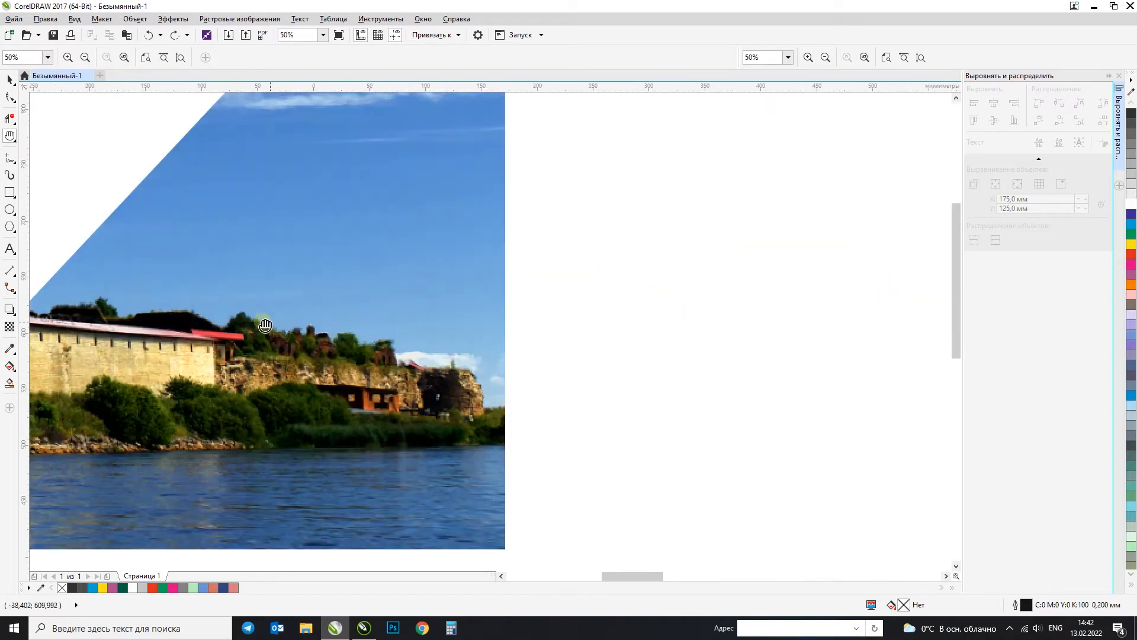
{"action": "scroll", "coordinate": [419, 346], "scroll_direction": "down", "scroll_amount": 2}
{"action": "scroll", "coordinate": [44, 333], "scroll_direction": "up", "scroll_amount": 5}
{"action": "left_click_drag", "start_coordinate": [191, 474], "coordinate": [516, 299]}
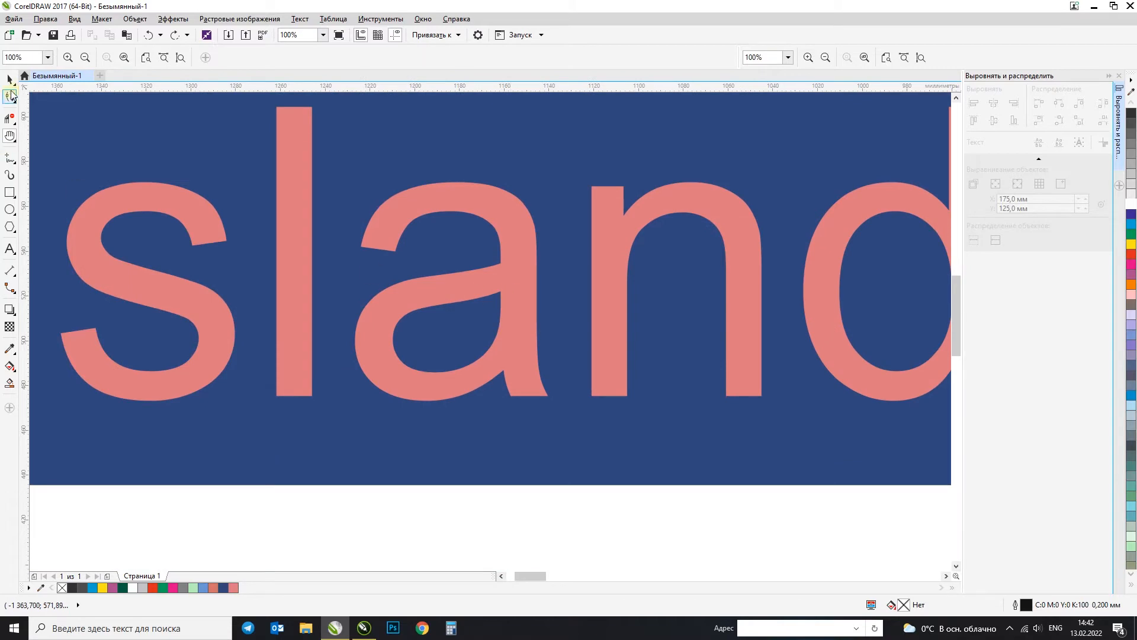
Step: Fit all objects in view and show the available curve-drawing tools
{"action": "left_click", "coordinate": [9, 79]}
{"action": "key", "text": "F4"}
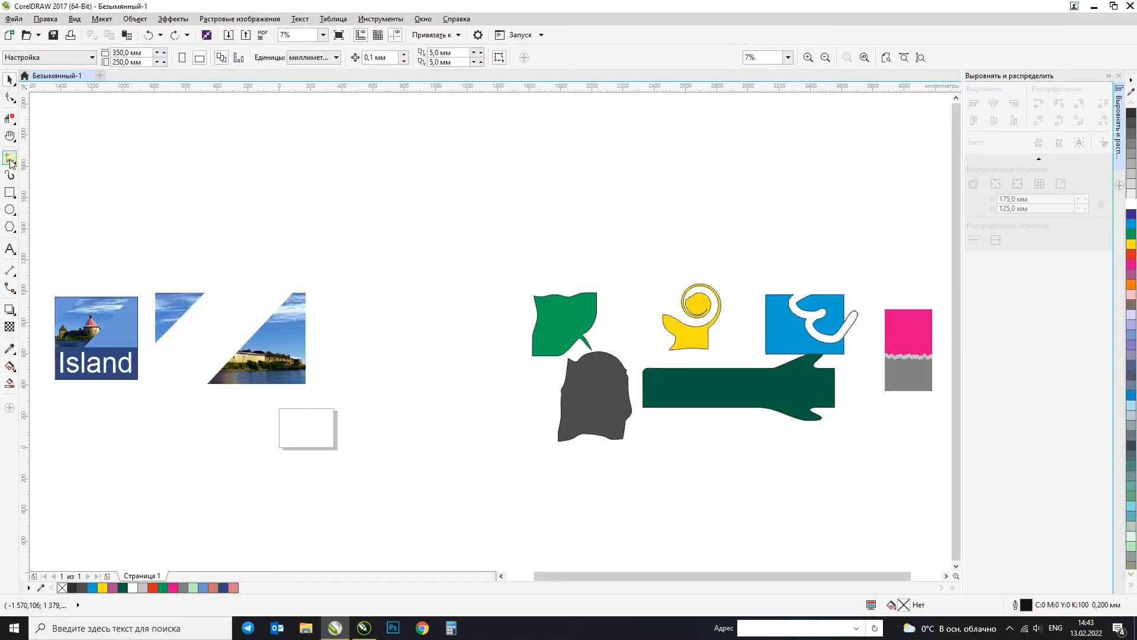
{"action": "left_click", "coordinate": [10, 161]}
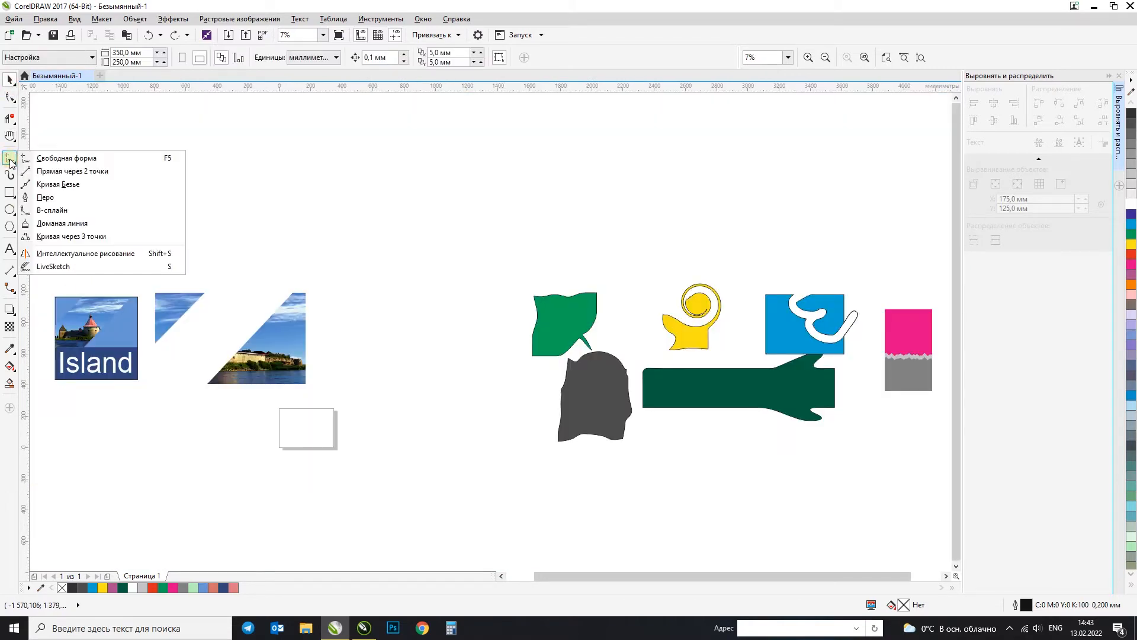
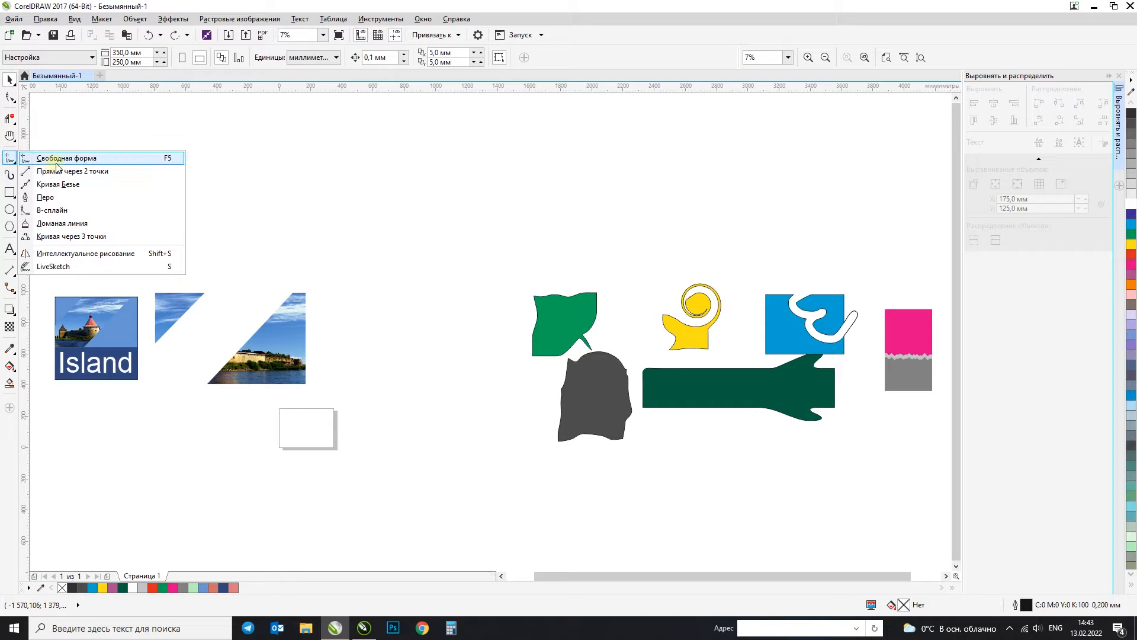
Step: Group the "Island" layout with the cut photo pieces and move the group below the coloured shapes
{"action": "left_click", "coordinate": [332, 166]}
{"action": "left_click_drag", "start_coordinate": [41, 257], "coordinate": [380, 433]}
{"action": "key", "text": "ctrl+g"}
{"action": "left_click_drag", "start_coordinate": [289, 336], "coordinate": [831, 505]}
Step: Draw a wavy open curve about 2577 mm wide and 593 mm high with the Freehand tool in the cleared area
{"action": "left_click", "coordinate": [12, 161]}
{"action": "mouse_move", "coordinate": [67, 213]}
{"action": "left_mouse_down"}
{"action": "mouse_move", "coordinate": [180, 196]}
{"action": "mouse_move", "coordinate": [188, 242]}
{"action": "mouse_move", "coordinate": [498, 245]}
{"action": "mouse_move", "coordinate": [361, 327]}
{"action": "mouse_move", "coordinate": [96, 274]}
{"action": "mouse_move", "coordinate": [57, 249]}
{"action": "mouse_move", "coordinate": [58, 222]}
{"action": "mouse_move", "coordinate": [107, 203]}
{"action": "mouse_move", "coordinate": [147, 242]}
{"action": "mouse_move", "coordinate": [271, 196]}
{"action": "mouse_move", "coordinate": [251, 246]}
{"action": "mouse_move", "coordinate": [445, 179]}
{"action": "mouse_move", "coordinate": [464, 224]}
{"action": "left_mouse_up"}
{"action": "key", "text": "ctrl+z"}
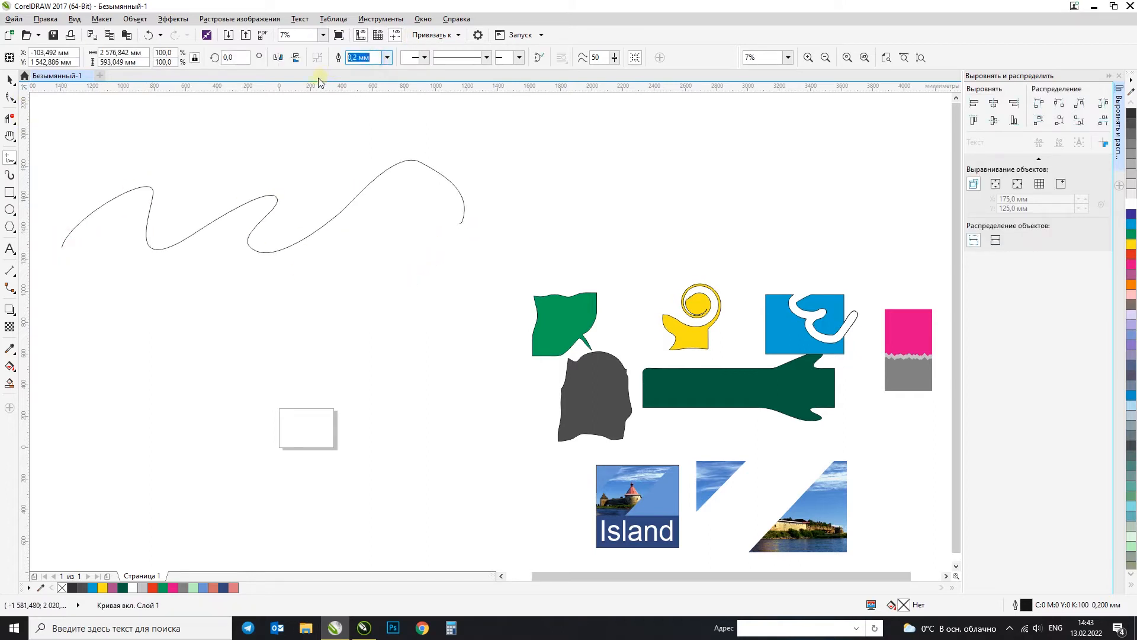
Step: Set the wavy curve's outline width to 50 mm and move the curve a little right and up
{"action": "type", "text": "50"}
{"action": "key", "text": "Return"}
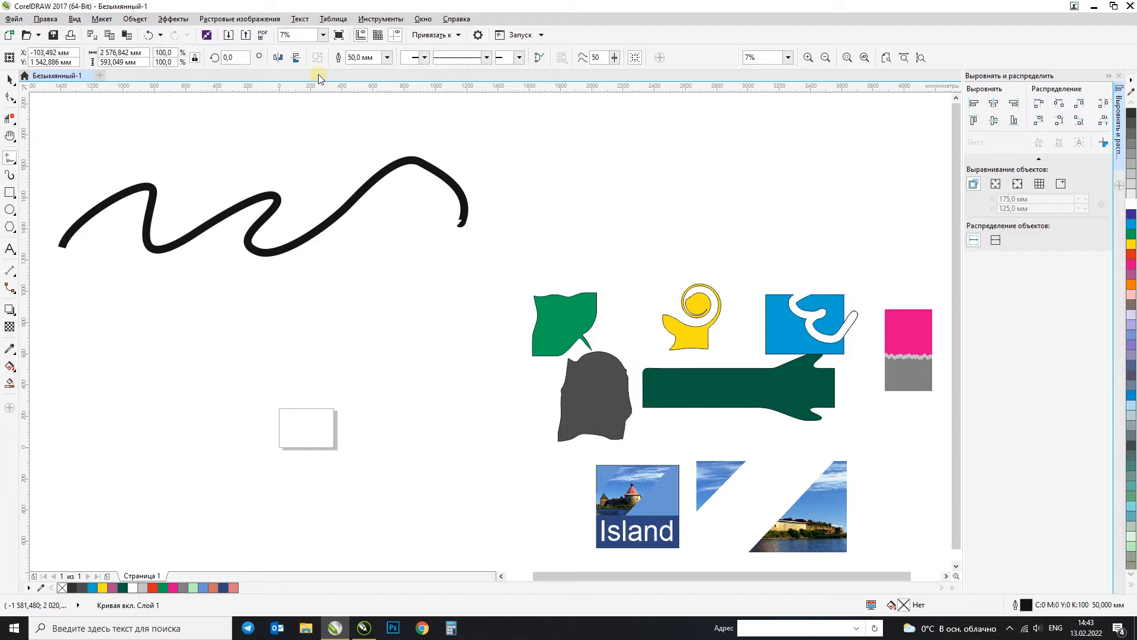
{"action": "left_click", "coordinate": [8, 79]}
{"action": "left_click_drag", "start_coordinate": [262, 218], "coordinate": [330, 206]}
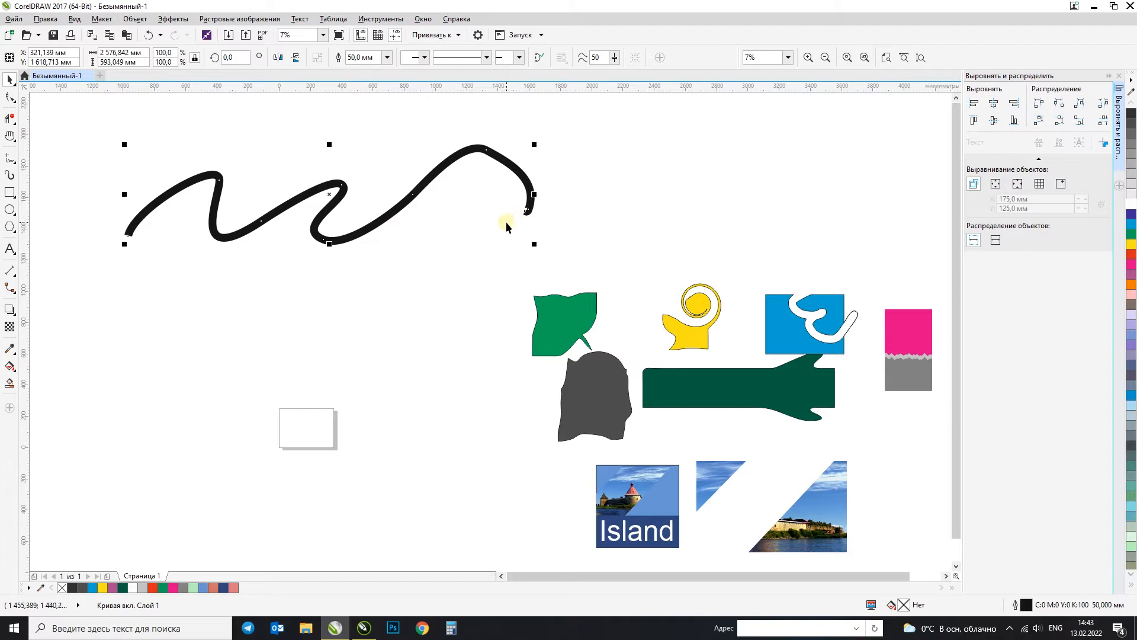
Step: Try round line caps on the wavy curve, inspect its end up close, and undo the change
{"action": "key", "text": "F12"}
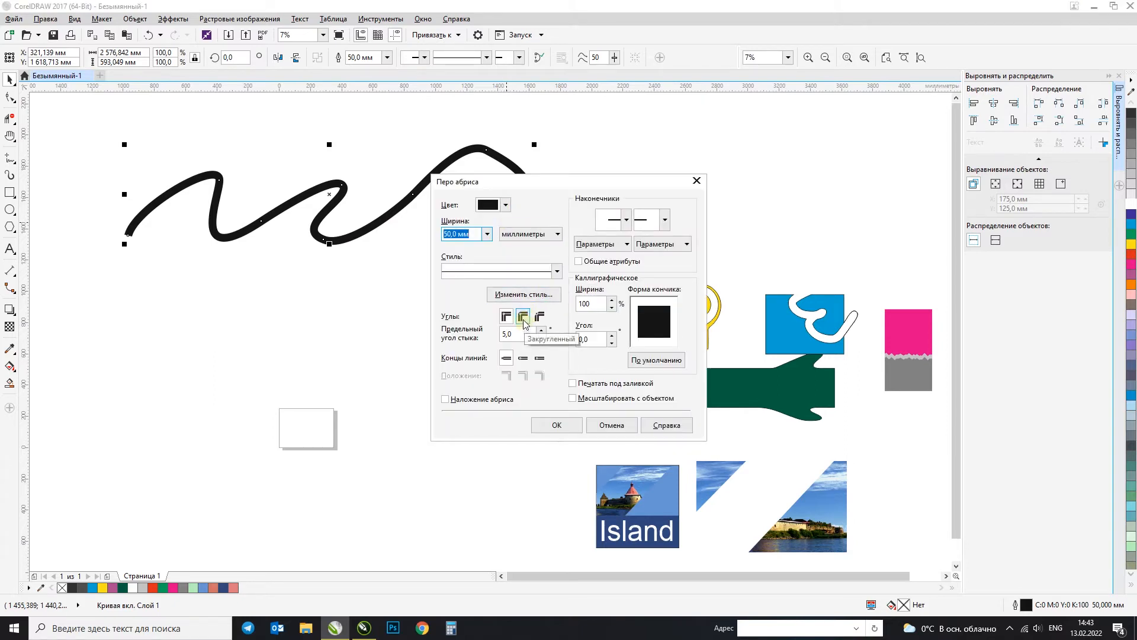
{"action": "left_click", "coordinate": [524, 358]}
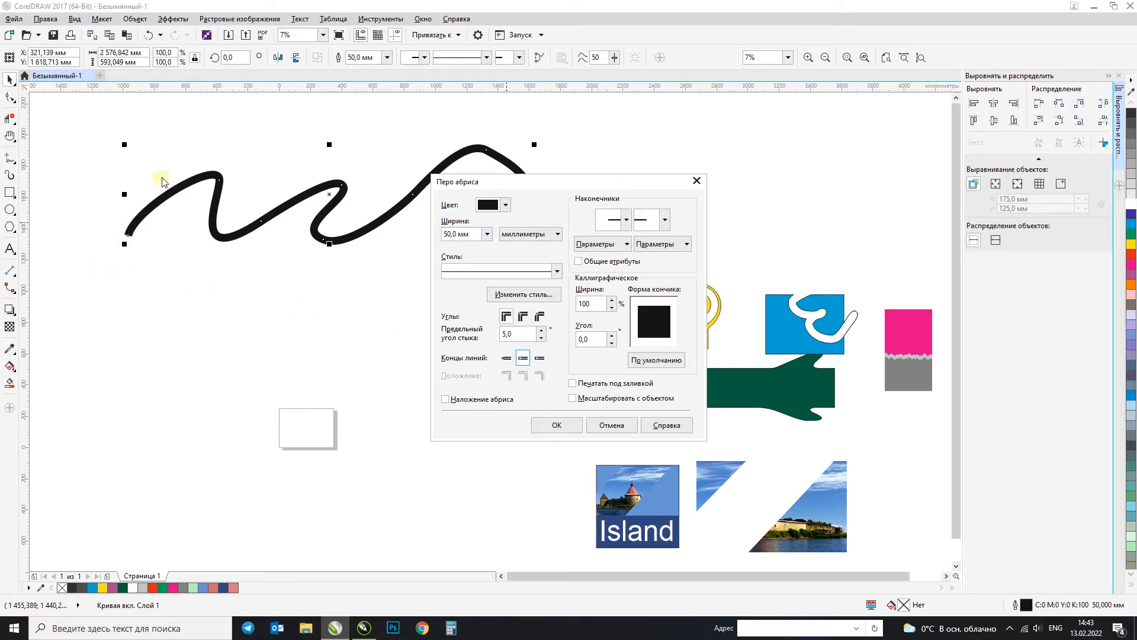
{"action": "left_click", "coordinate": [557, 425]}
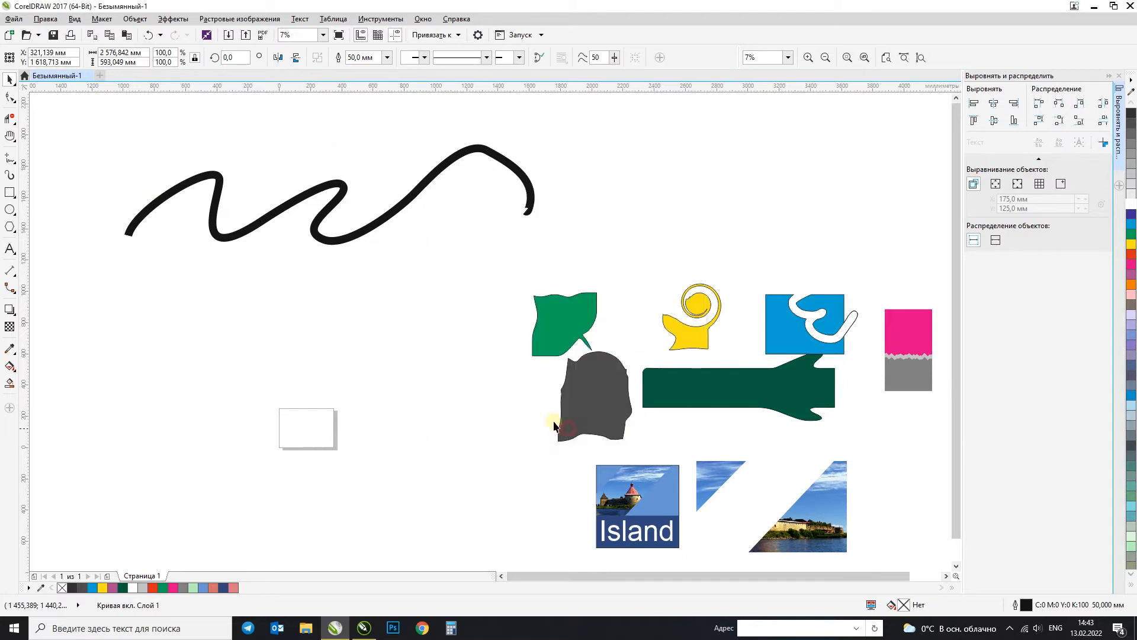
{"action": "scroll", "coordinate": [131, 244], "scroll_direction": "up", "scroll_amount": 5}
{"action": "scroll", "coordinate": [77, 177], "scroll_direction": "down", "scroll_amount": 2}
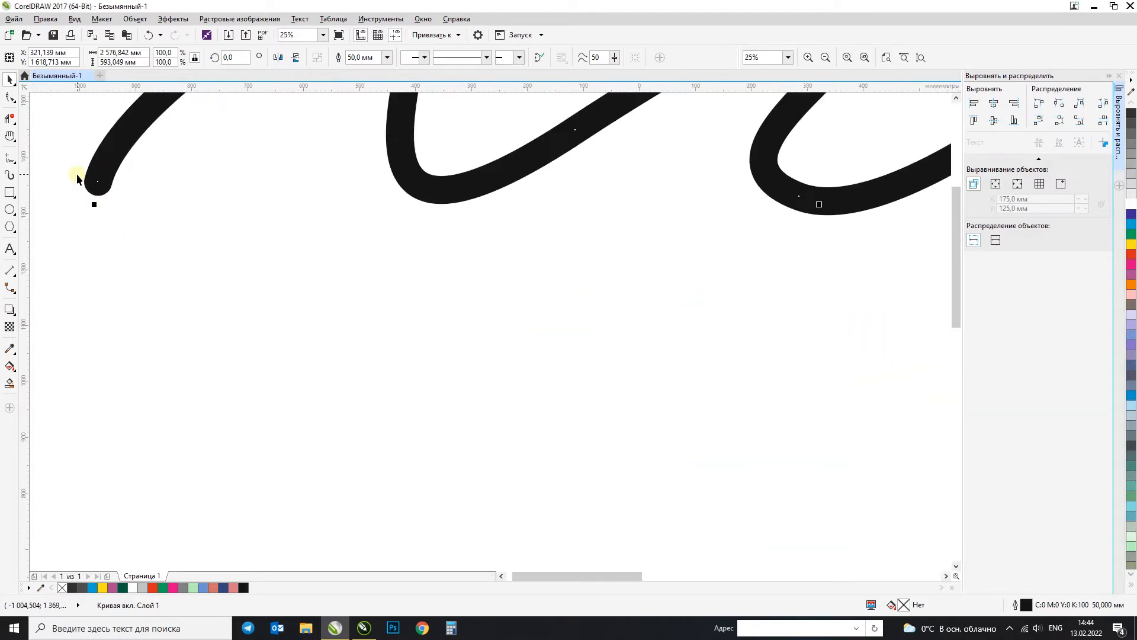
{"action": "key", "text": "ctrl+z"}
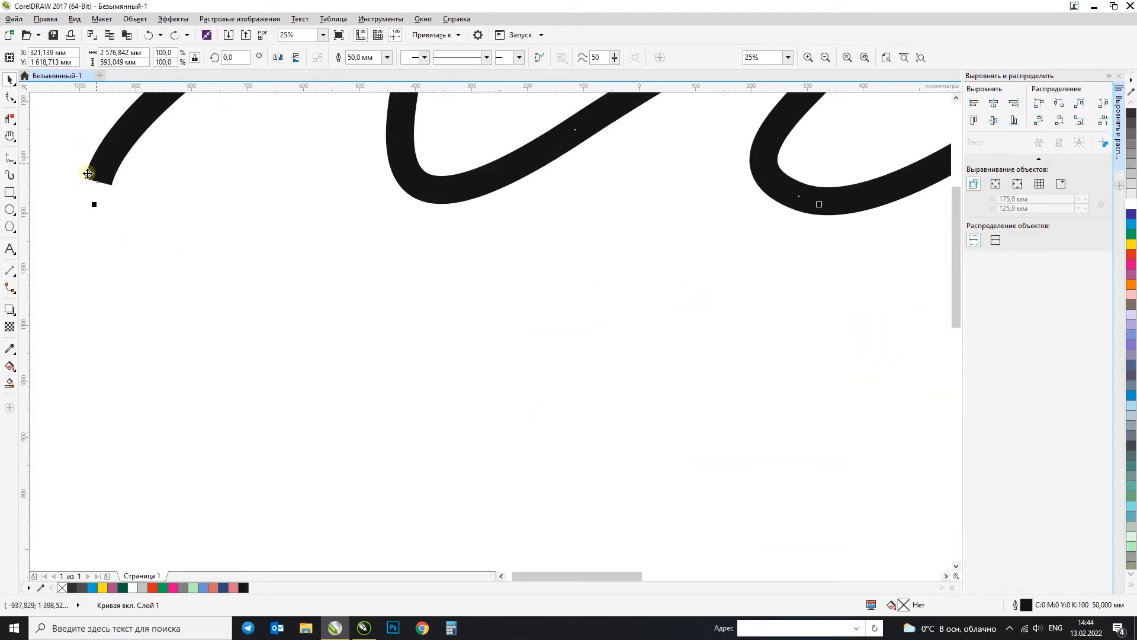
Step: Give the wavy curve's outline round line caps and rounded corners
{"action": "key", "text": "F12"}
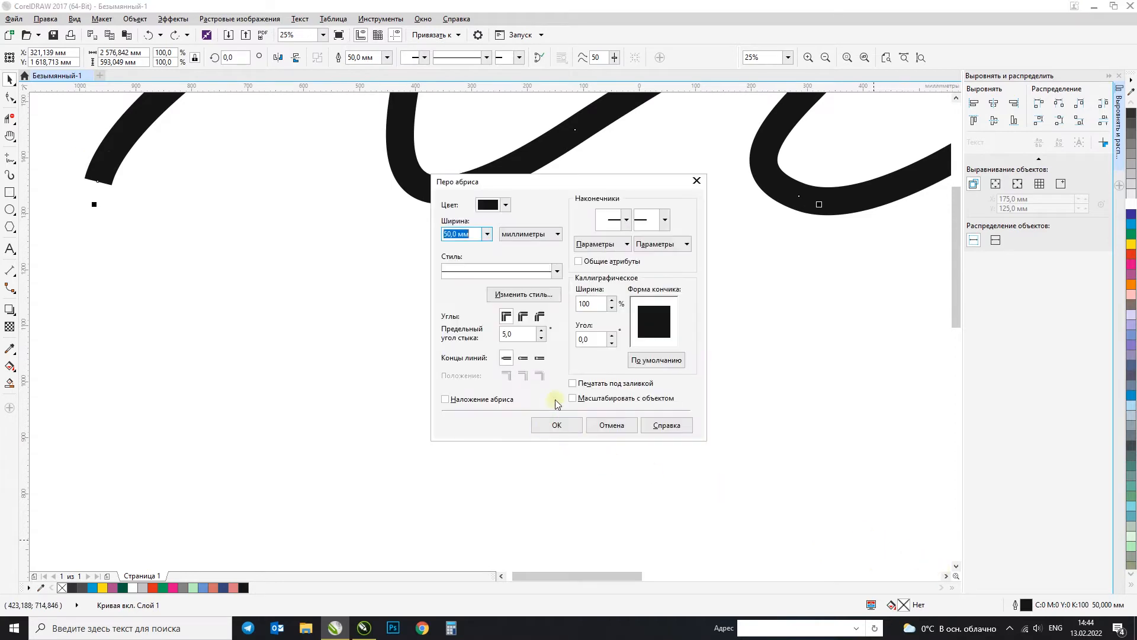
{"action": "left_click", "coordinate": [522, 360]}
{"action": "left_click", "coordinate": [556, 424]}
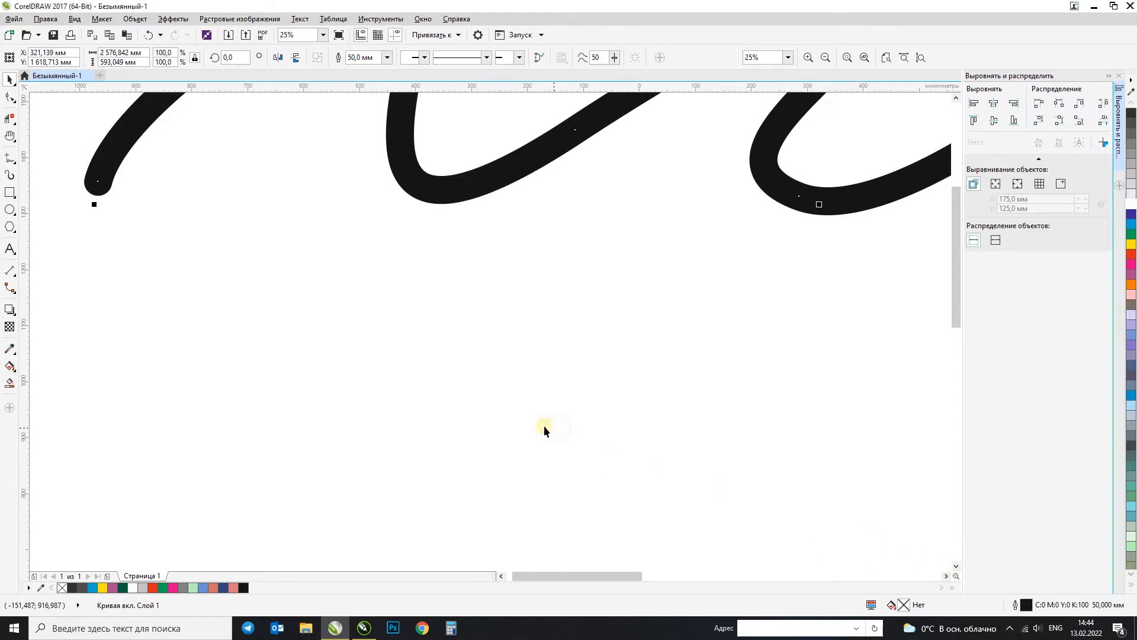
{"action": "key", "text": "F12"}
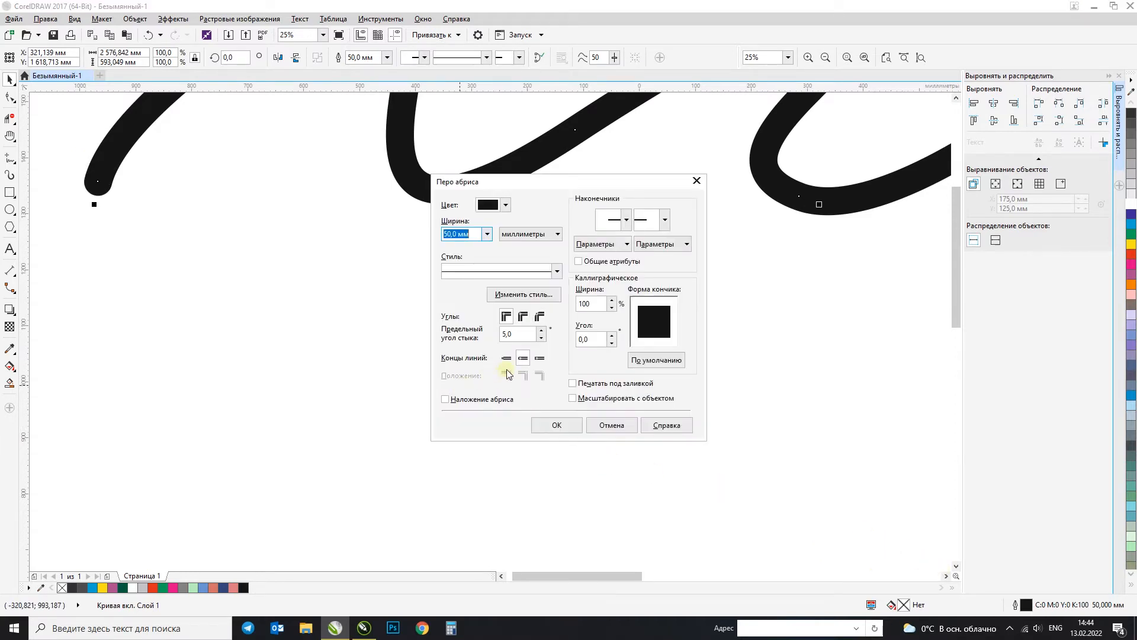
{"action": "left_click", "coordinate": [523, 317]}
{"action": "left_click", "coordinate": [567, 425]}
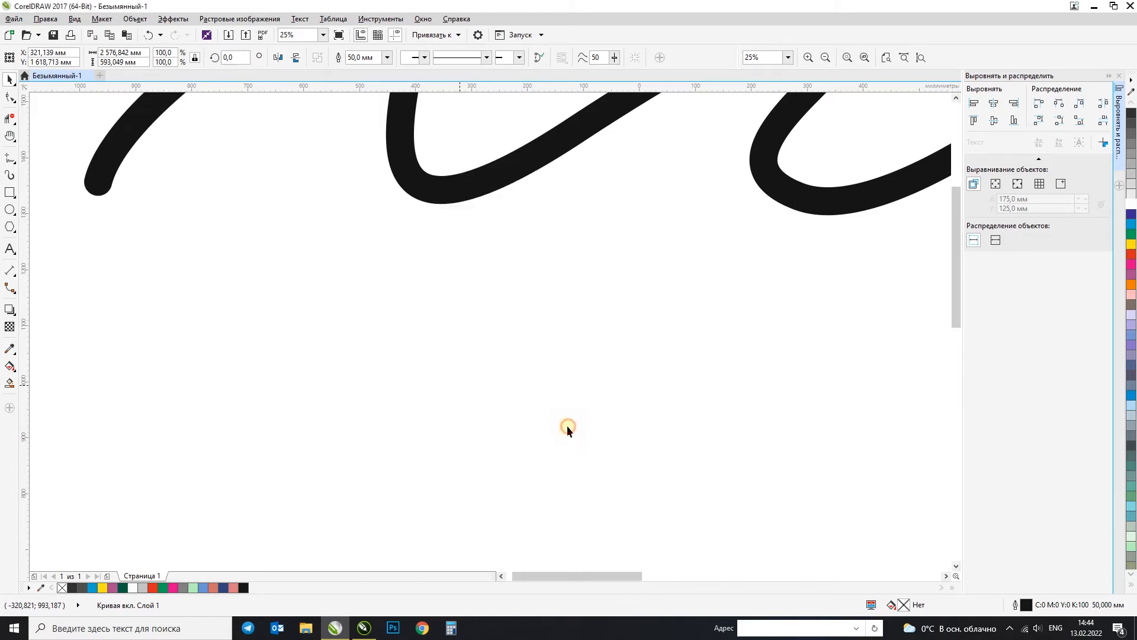
Step: Set the curve's outline to square corners and a calligraphic nib with 34% stretch and -129.3° angle, and inspect the stroke
{"action": "scroll", "coordinate": [536, 365], "scroll_direction": "down", "scroll_amount": 1}
{"action": "key", "text": "F12"}
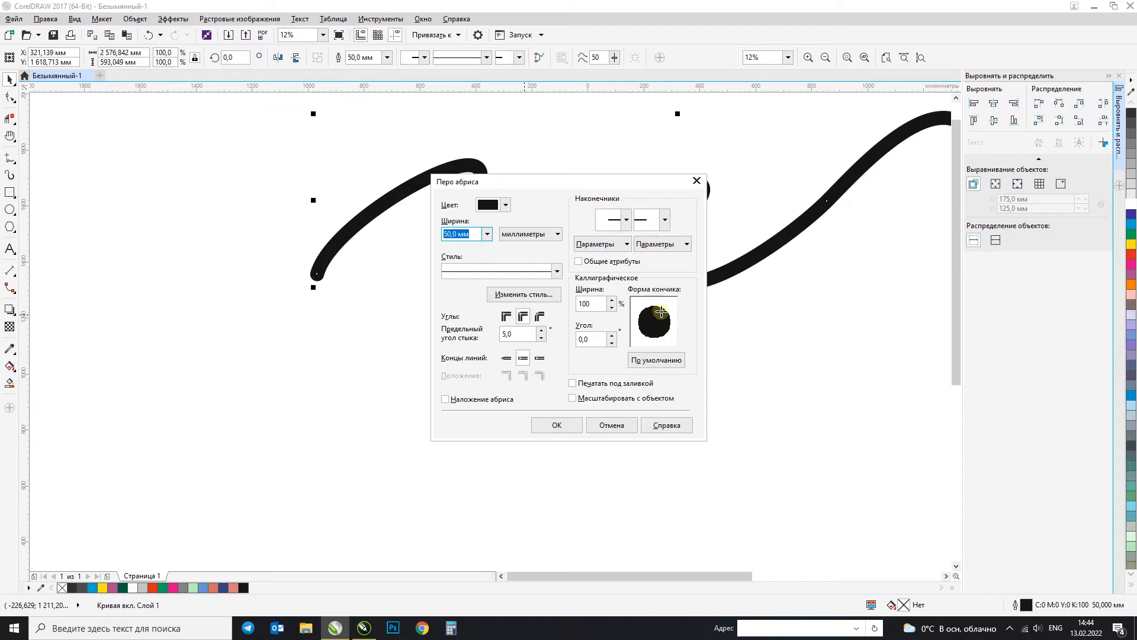
{"action": "left_click", "coordinate": [506, 317]}
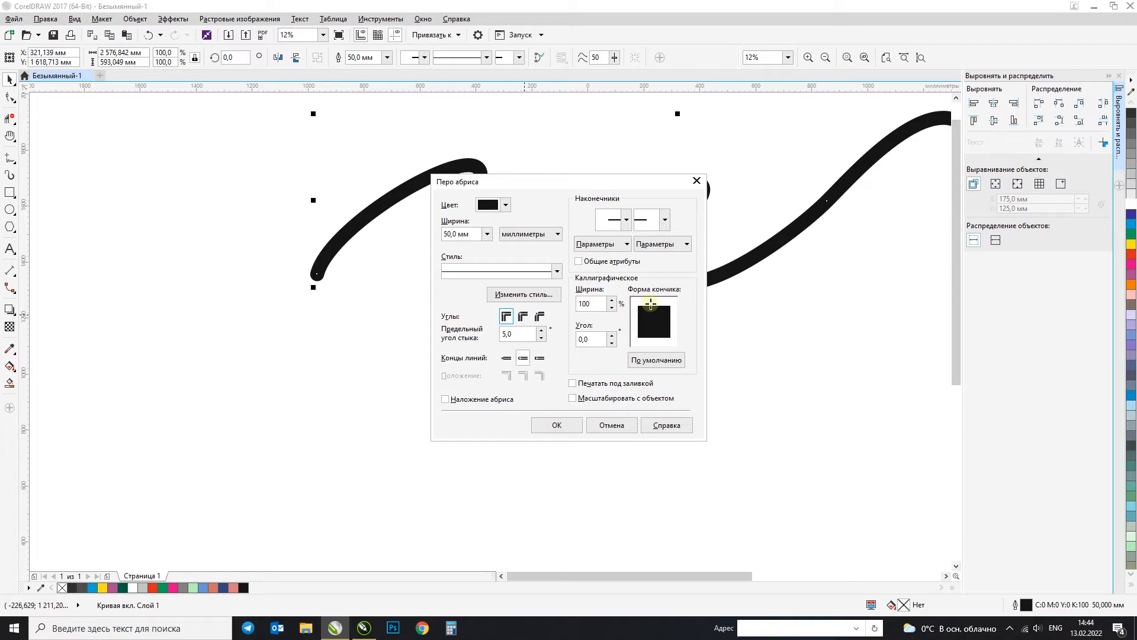
{"action": "left_click_drag", "start_coordinate": [639, 323], "coordinate": [650, 328]}
{"action": "left_click", "coordinate": [580, 423]}
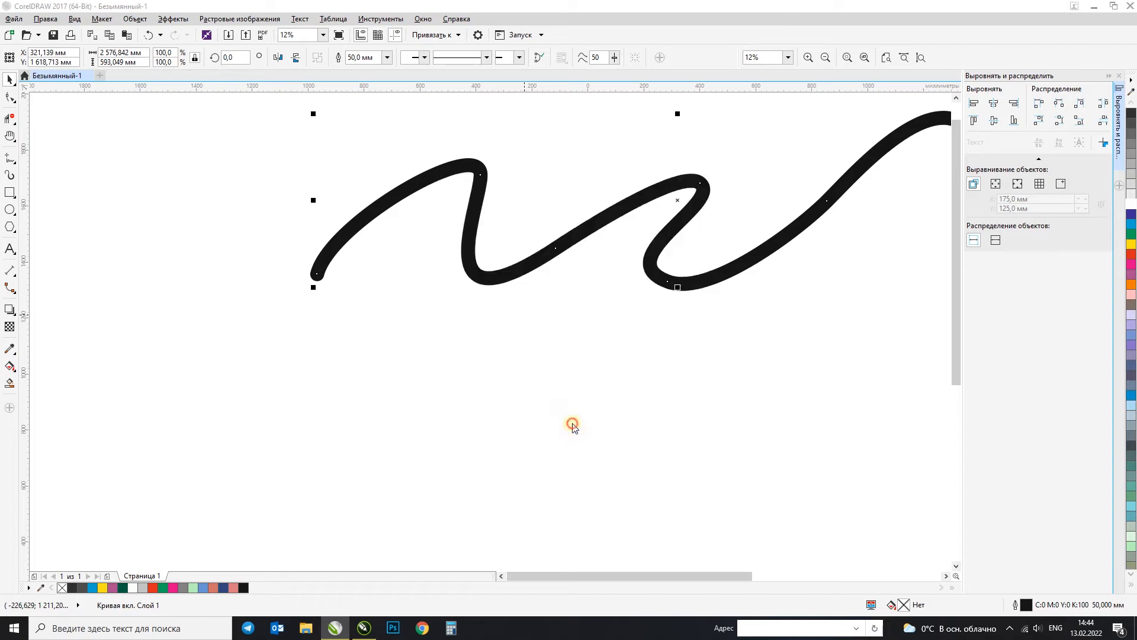
{"action": "scroll", "coordinate": [403, 214], "scroll_direction": "up", "scroll_amount": 2}
{"action": "scroll", "coordinate": [385, 231], "scroll_direction": "down", "scroll_amount": 2}
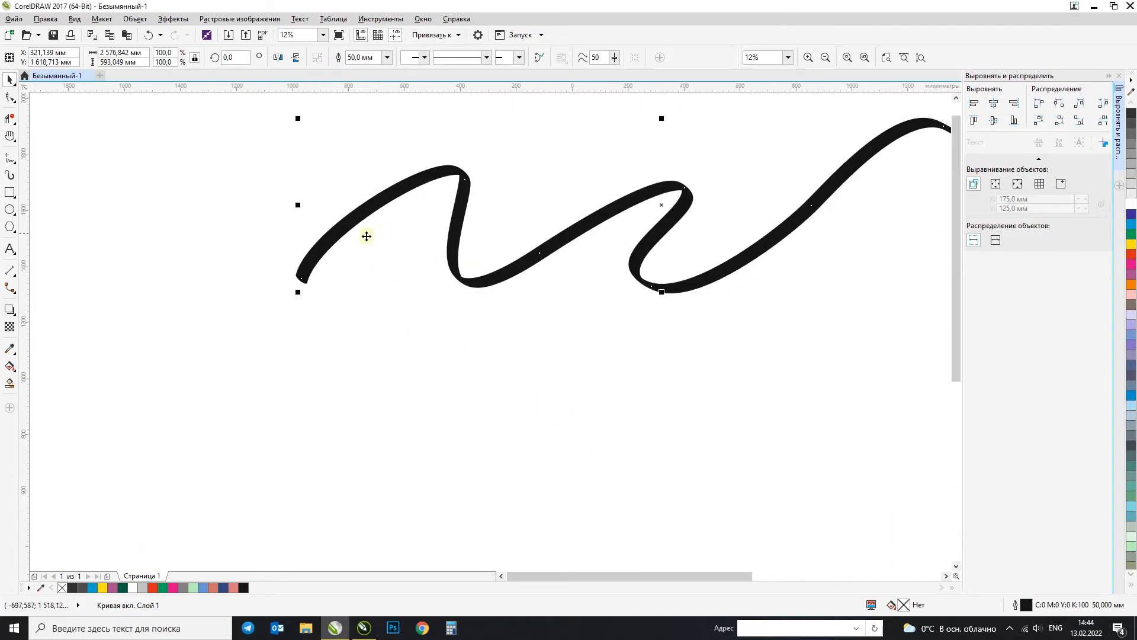
{"action": "scroll", "coordinate": [551, 186], "scroll_direction": "up", "scroll_amount": 2}
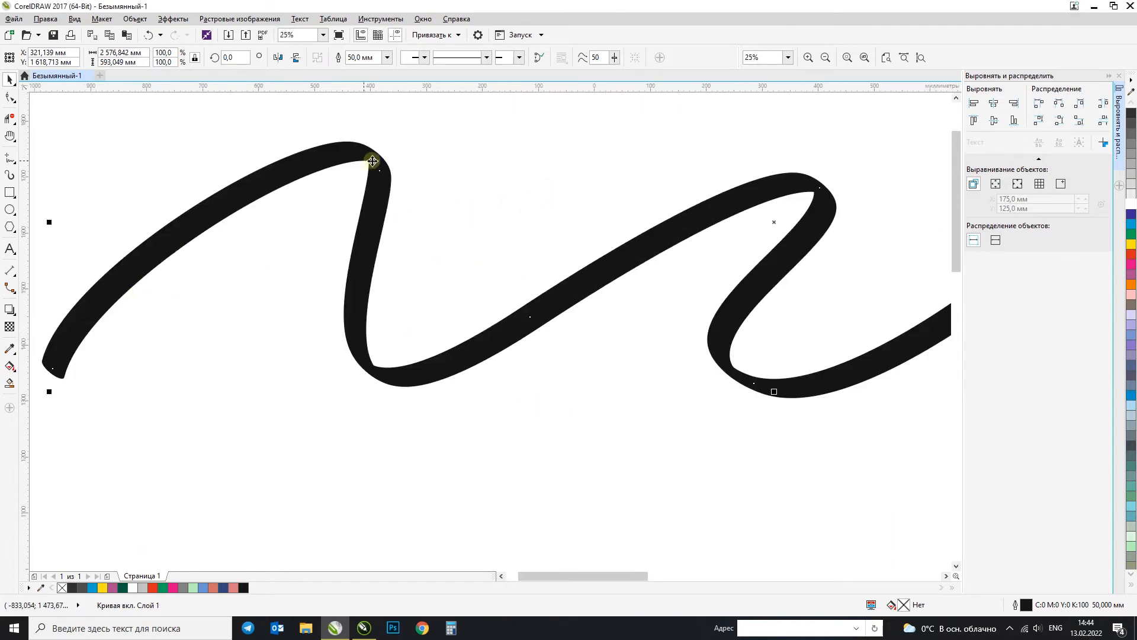
{"action": "scroll", "coordinate": [236, 313], "scroll_direction": "down", "scroll_amount": 2}
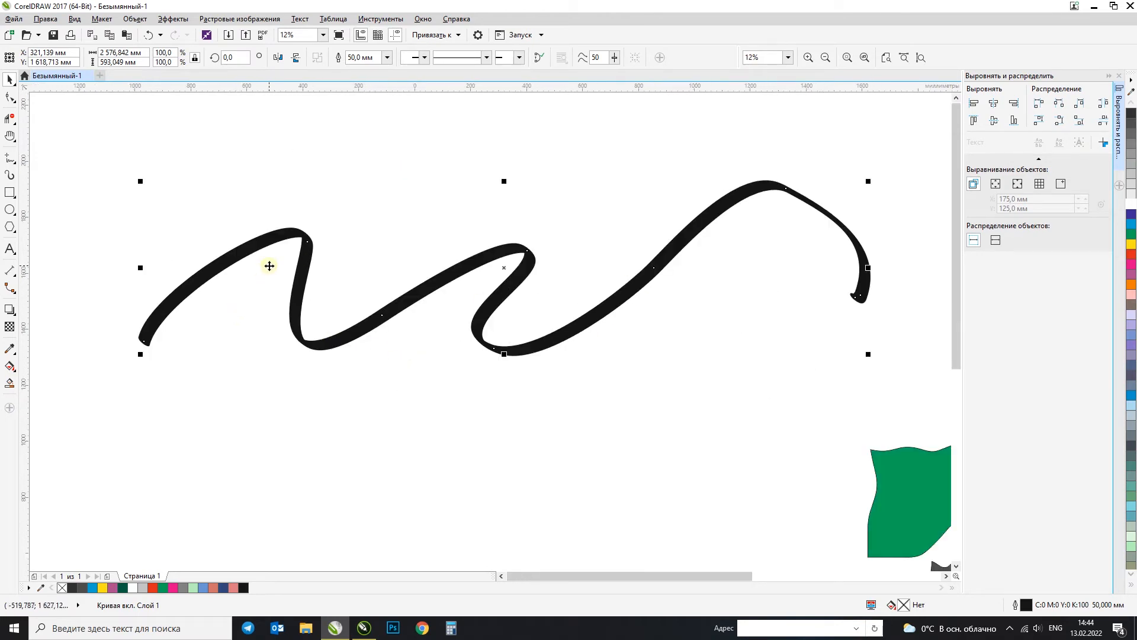
Step: Change the wavy curve's outline colour to brown (C10 M53 Y90 K29) and deselect the curve
{"action": "key", "text": "F12"}
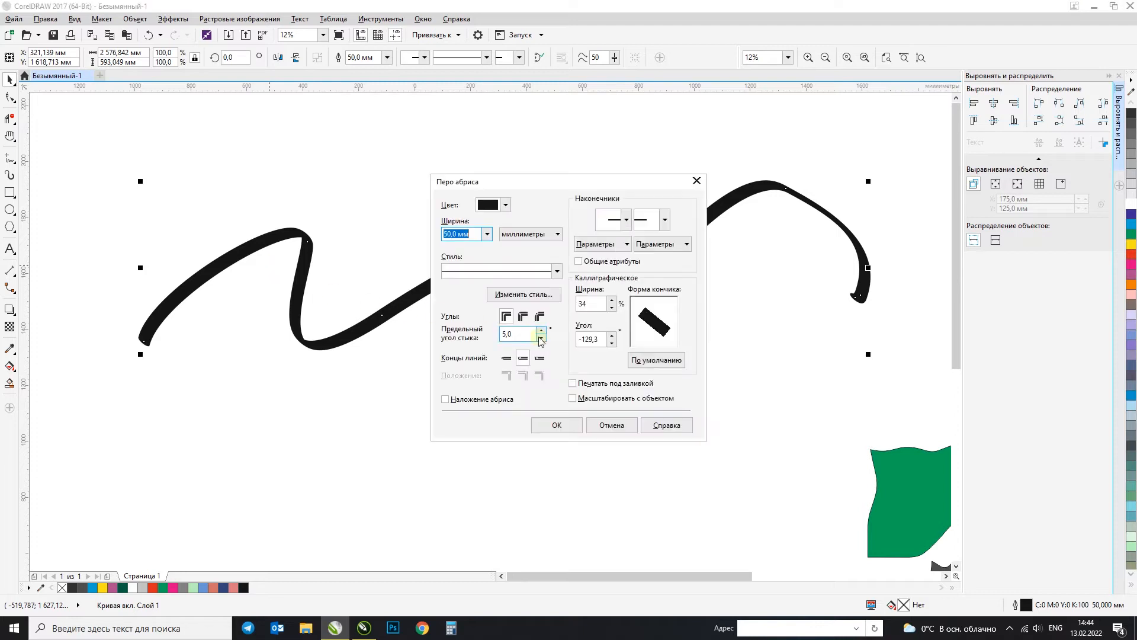
{"action": "left_click", "coordinate": [572, 428]}
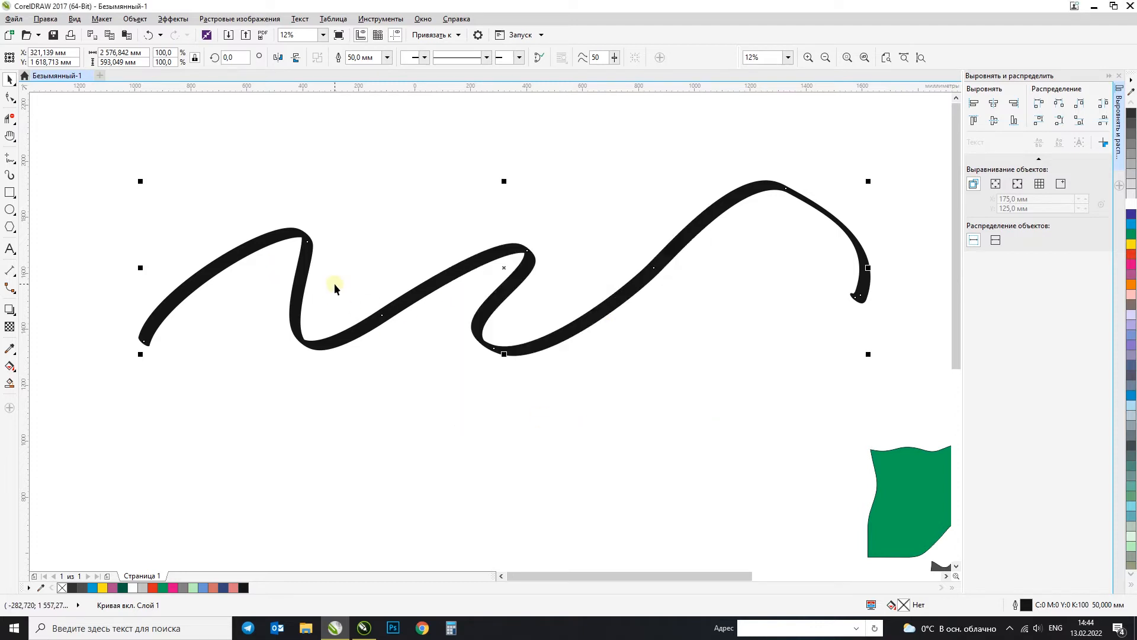
{"action": "key", "text": "F12"}
{"action": "left_click", "coordinate": [506, 205]}
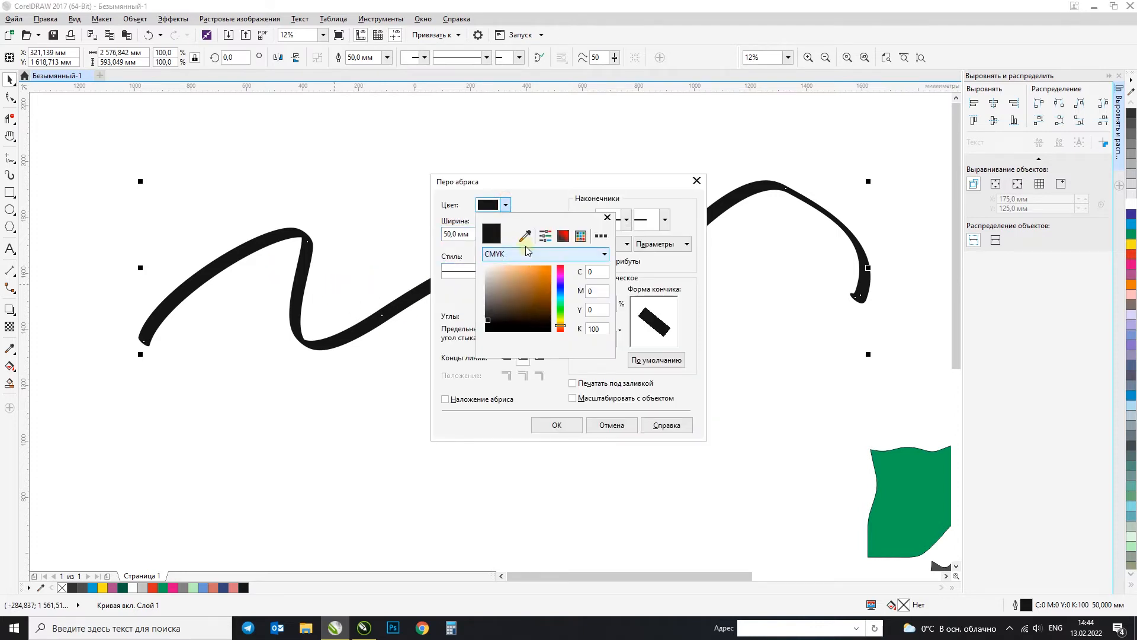
{"action": "left_click", "coordinate": [534, 286]}
{"action": "left_click", "coordinate": [567, 428]}
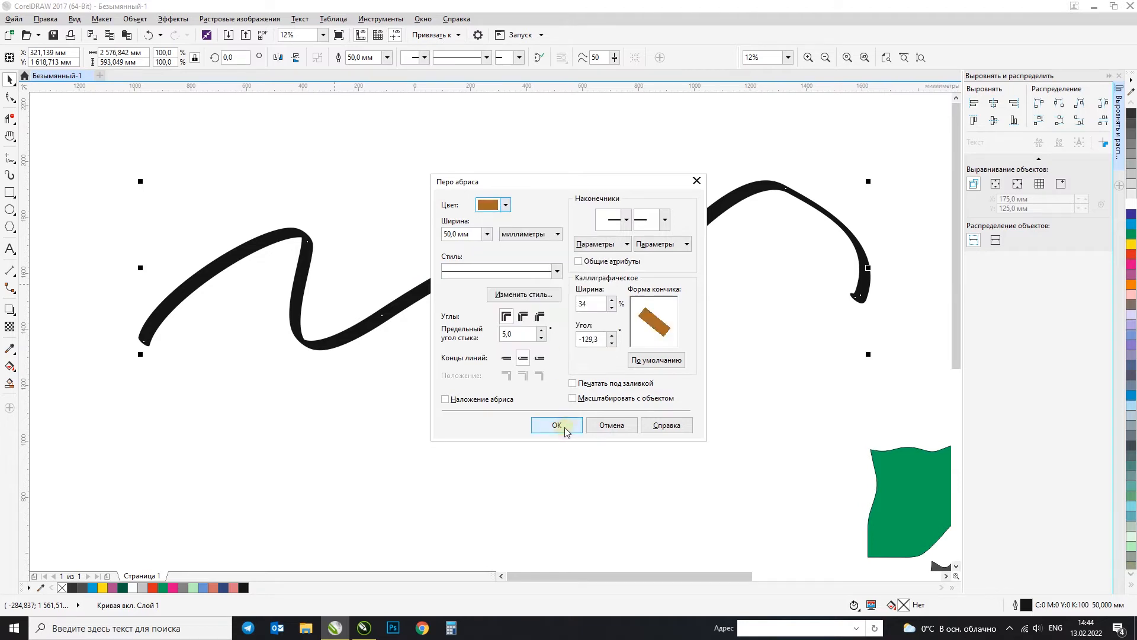
{"action": "left_click", "coordinate": [564, 428]}
{"action": "scroll", "coordinate": [413, 278], "scroll_direction": "down", "scroll_amount": 2}
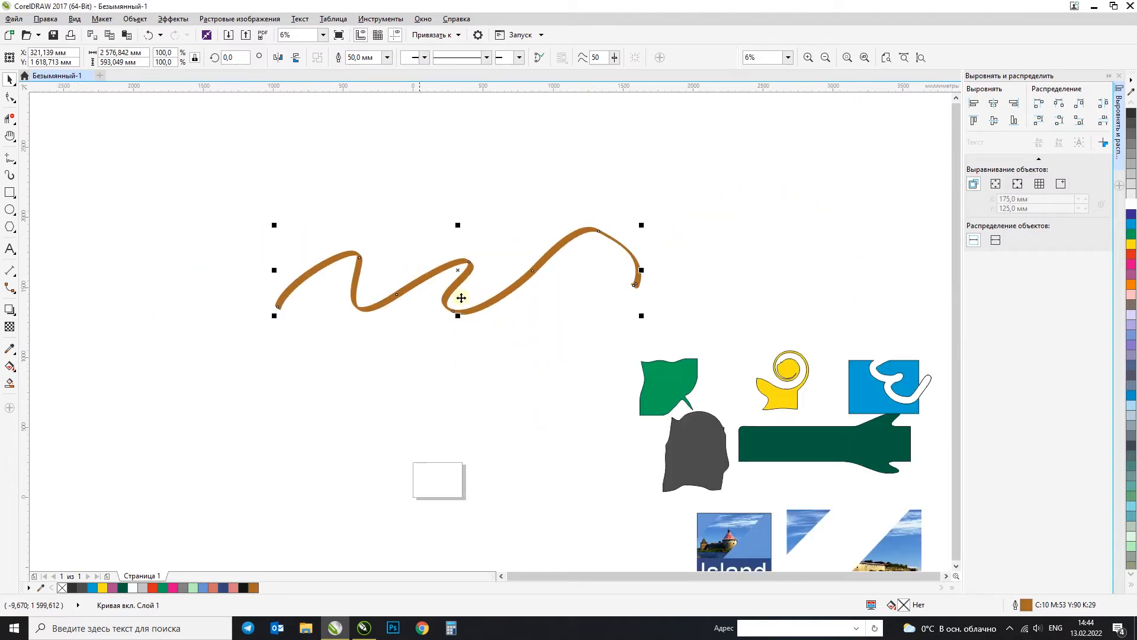
{"action": "left_click", "coordinate": [527, 361]}
Step: Draw a closed rounded shape about 2303 mm wide and 1534 mm high with the Freehand tool, below and left of the brown curve
{"action": "left_click", "coordinate": [8, 161]}
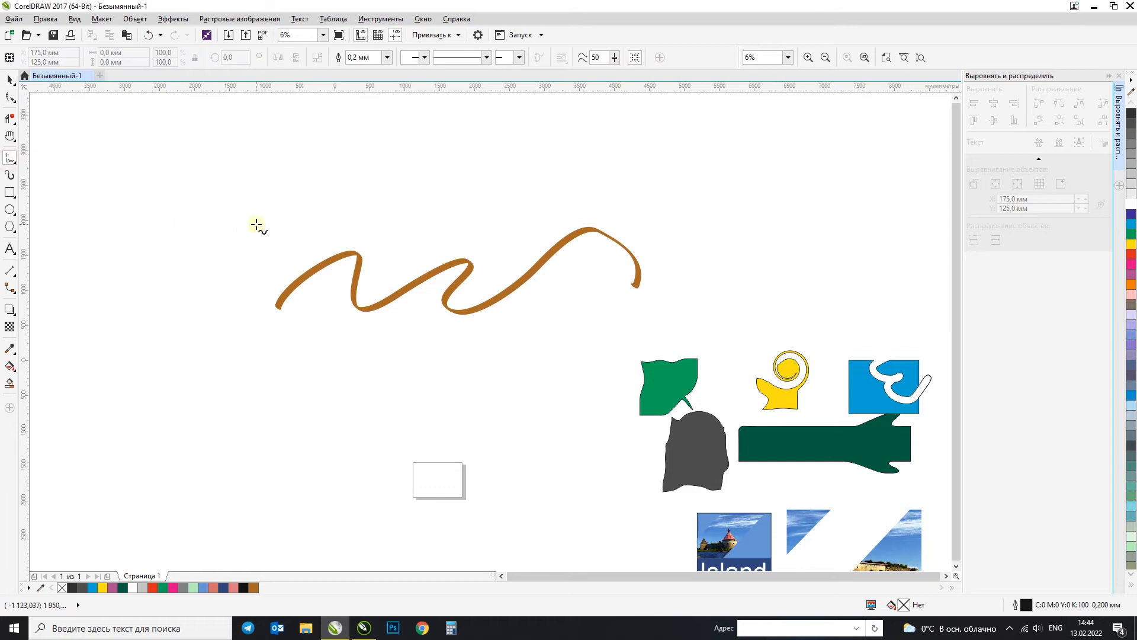
{"action": "scroll", "coordinate": [256, 226], "scroll_direction": "down", "scroll_amount": 2}
{"action": "scroll", "coordinate": [184, 325], "scroll_direction": "up", "scroll_amount": 2}
{"action": "mouse_move", "coordinate": [192, 258]}
{"action": "left_mouse_down"}
{"action": "mouse_move", "coordinate": [224, 285]}
{"action": "mouse_move", "coordinate": [364, 272]}
{"action": "mouse_move", "coordinate": [402, 450]}
{"action": "mouse_move", "coordinate": [224, 457]}
{"action": "mouse_move", "coordinate": [116, 413]}
{"action": "mouse_move", "coordinate": [107, 311]}
{"action": "mouse_move", "coordinate": [172, 288]}
{"action": "mouse_move", "coordinate": [190, 256]}
{"action": "left_mouse_up"}
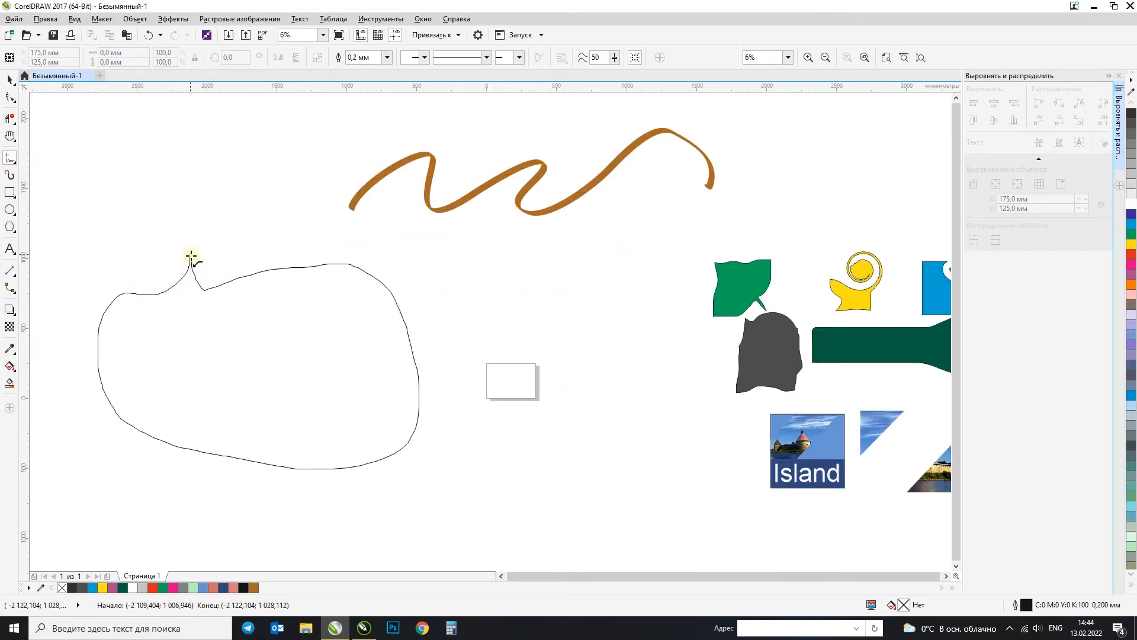
{"action": "left_click", "coordinate": [12, 80]}
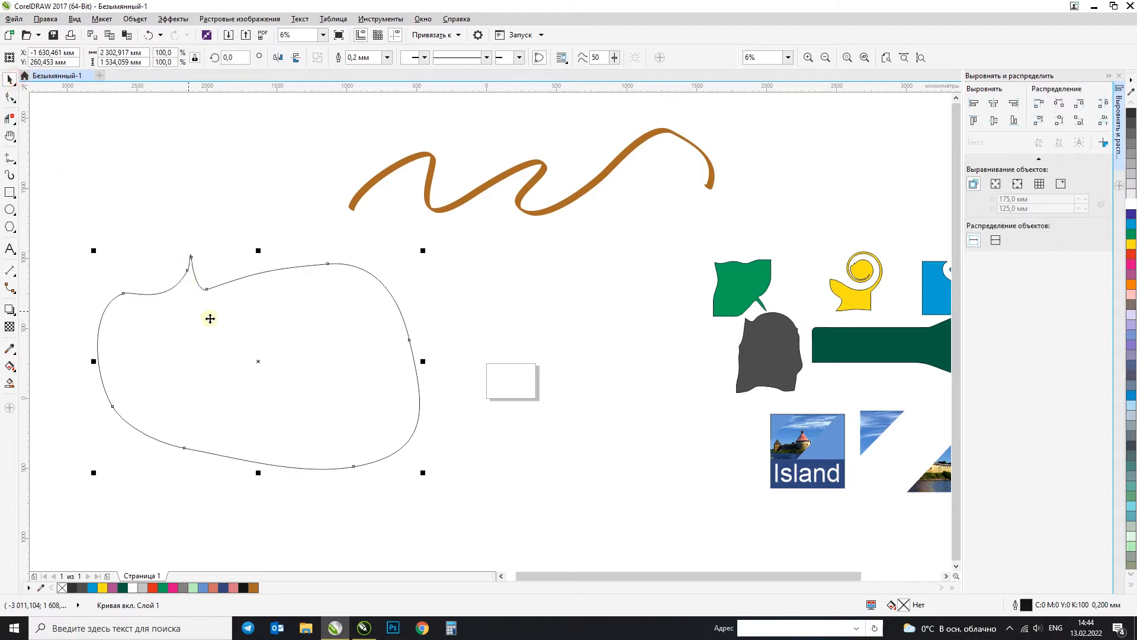
{"action": "scroll", "coordinate": [191, 256], "scroll_direction": "up", "scroll_amount": 3}
{"action": "scroll", "coordinate": [190, 256], "scroll_direction": "down", "scroll_amount": 3}
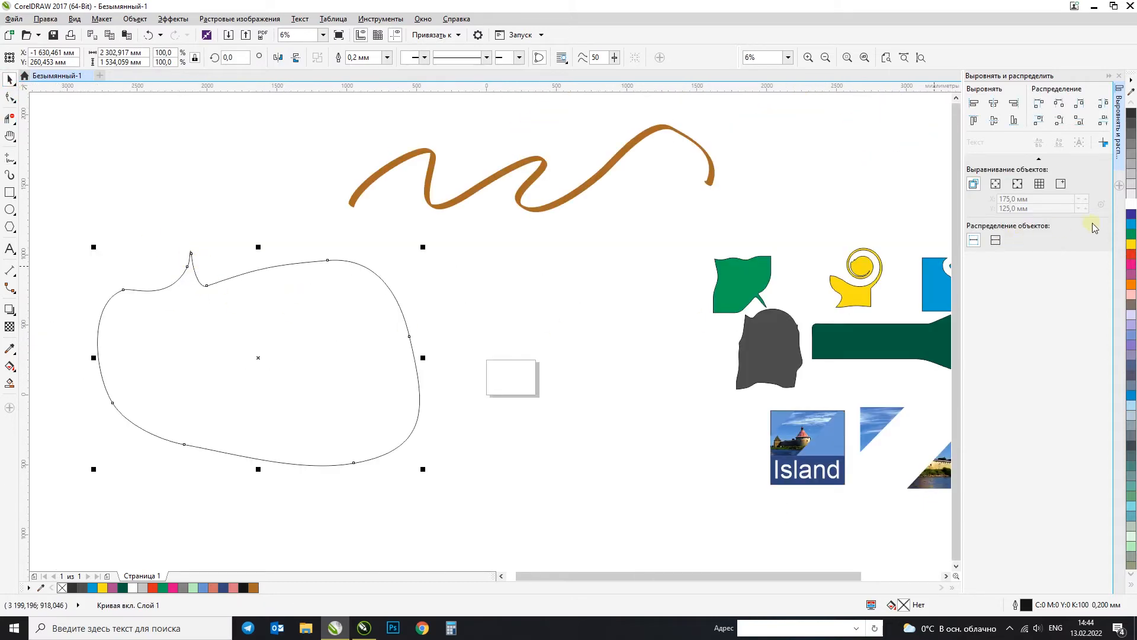
Step: Fill the closed freehand shape with cyan (C100 M0 Y0 K0) and move it right, under the brown curve
{"action": "left_click", "coordinate": [1132, 226]}
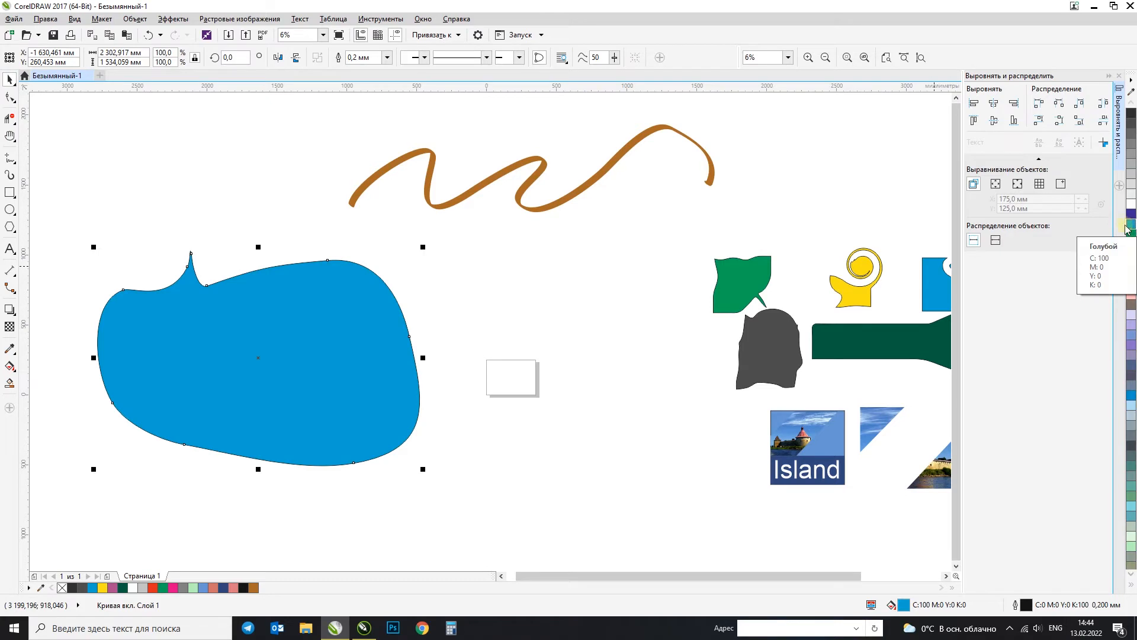
{"action": "left_click_drag", "start_coordinate": [353, 325], "coordinate": [513, 319]}
Step: Try applying green from the palette with nothing selected, and cancel changing the document's default object properties
{"action": "left_click", "coordinate": [208, 265]}
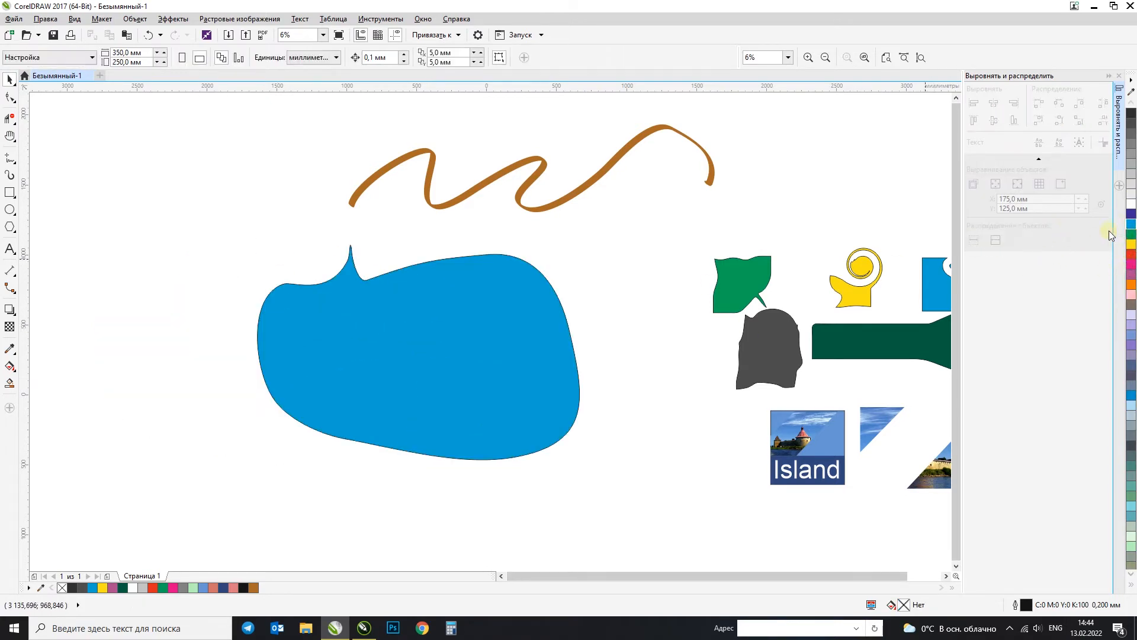
{"action": "left_click", "coordinate": [1129, 235]}
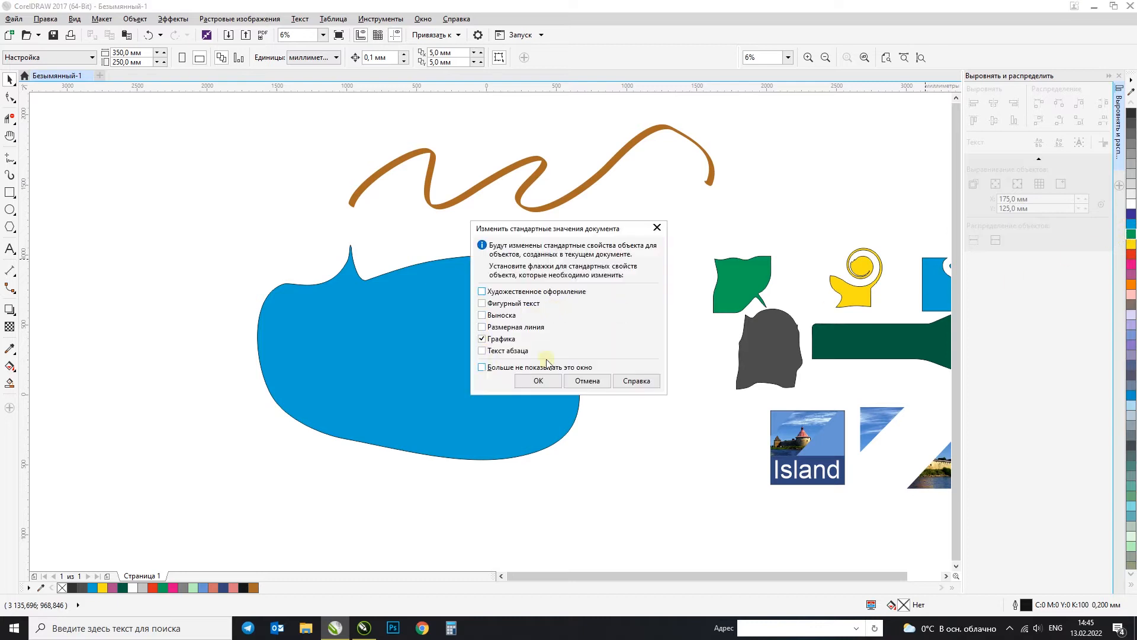
{"action": "left_click", "coordinate": [586, 381]}
Step: Try yellow and magenta fills on the closed shape, fill it with grey-brown (C0 M20 Y20 K60), and move it slightly right
{"action": "left_click", "coordinate": [415, 362]}
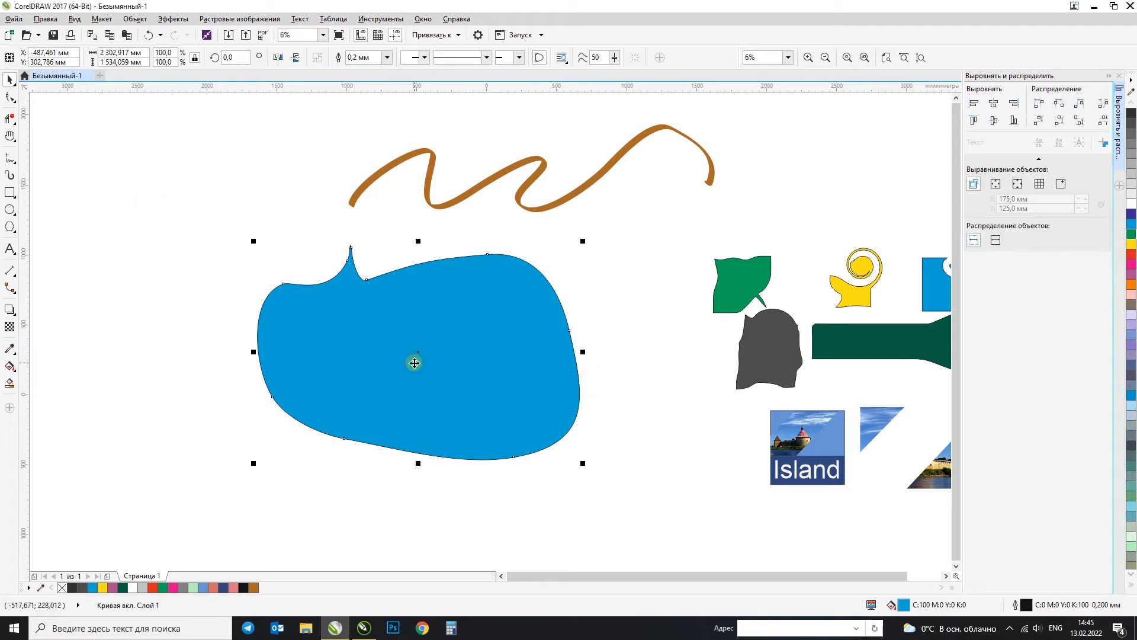
{"action": "left_click", "coordinate": [1132, 243]}
{"action": "left_click", "coordinate": [1131, 264]}
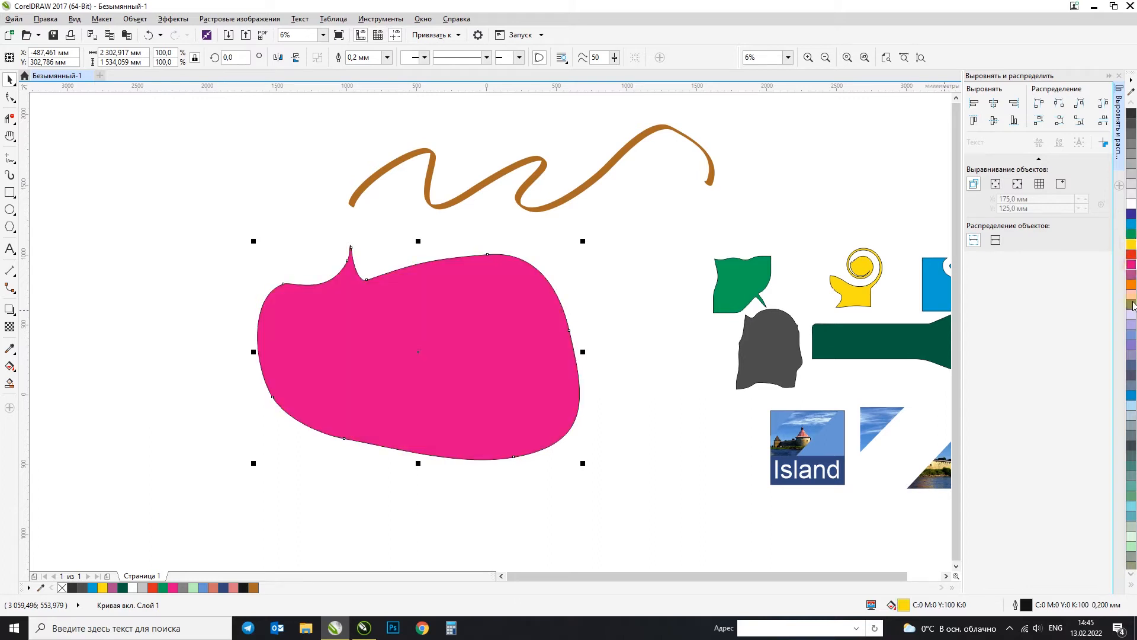
{"action": "left_click", "coordinate": [1132, 305]}
{"action": "left_click", "coordinate": [624, 459]}
{"action": "left_click", "coordinate": [429, 346]}
{"action": "left_click_drag", "start_coordinate": [398, 356], "coordinate": [426, 352]}
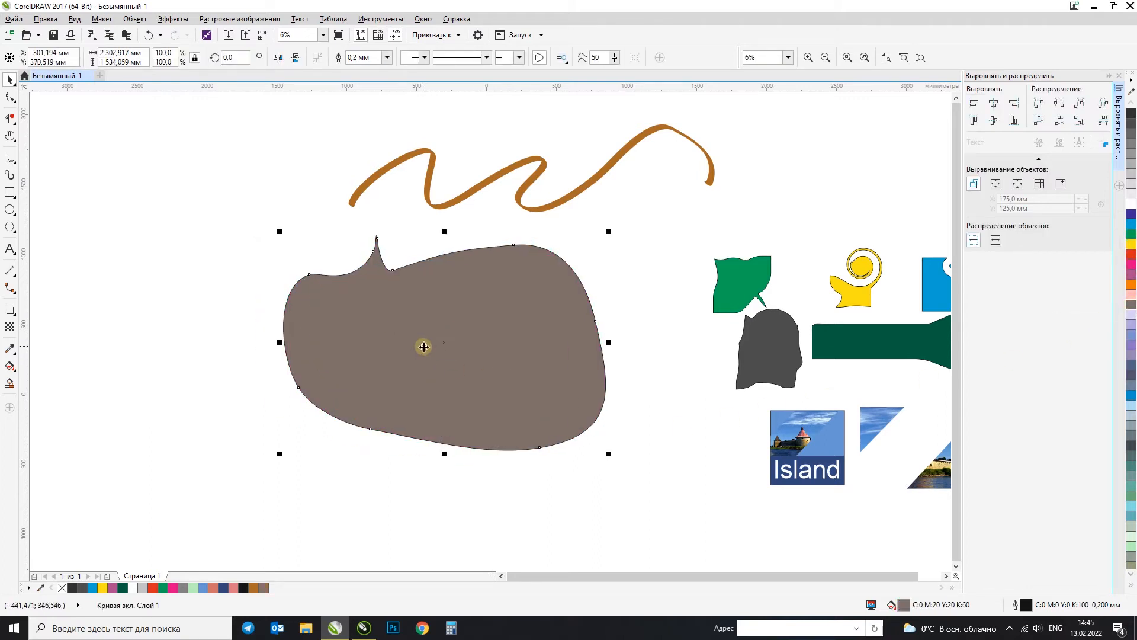
Step: Draw a wavy open curve about 1461 mm wide and 549 mm high with the Freehand tool, left of the brown curve
{"action": "left_click", "coordinate": [9, 159]}
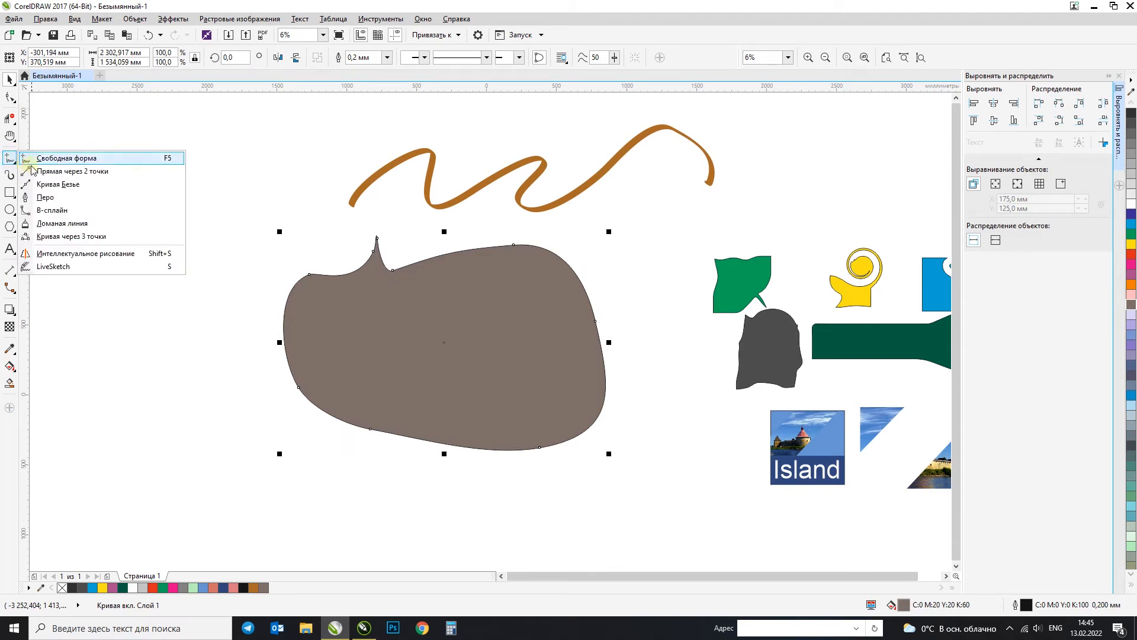
{"action": "left_click", "coordinate": [54, 157]}
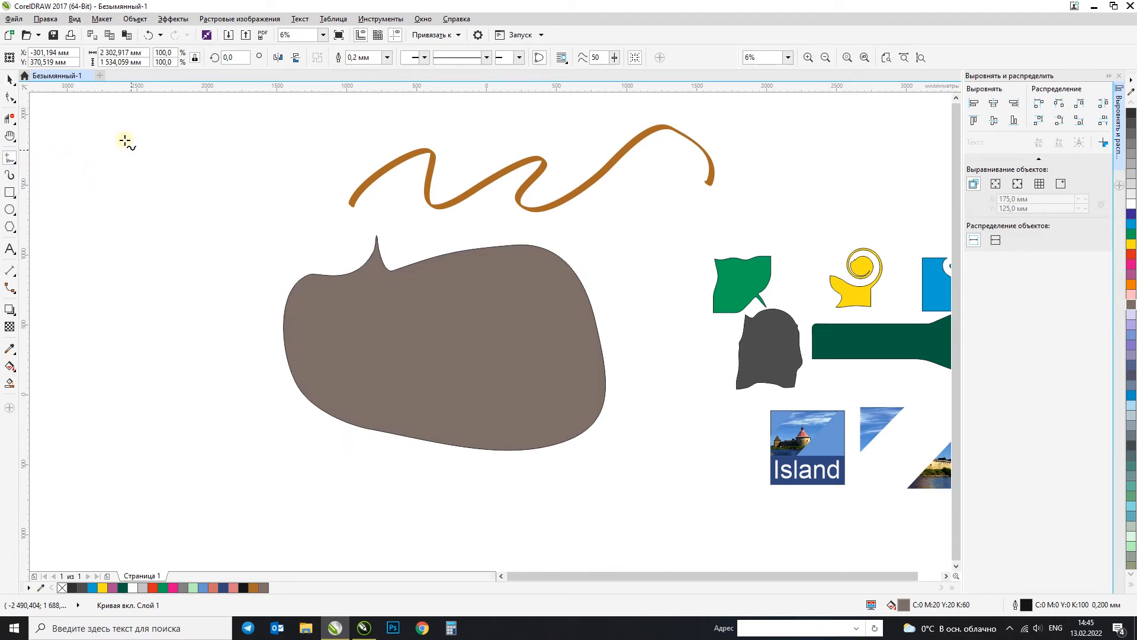
{"action": "left_click_drag", "start_coordinate": [68, 154], "coordinate": [141, 152]}
{"action": "mouse_move", "coordinate": [134, 196]}
{"action": "left_mouse_down"}
{"action": "mouse_move", "coordinate": [259, 158]}
{"action": "mouse_move", "coordinate": [272, 220]}
{"action": "left_mouse_up"}
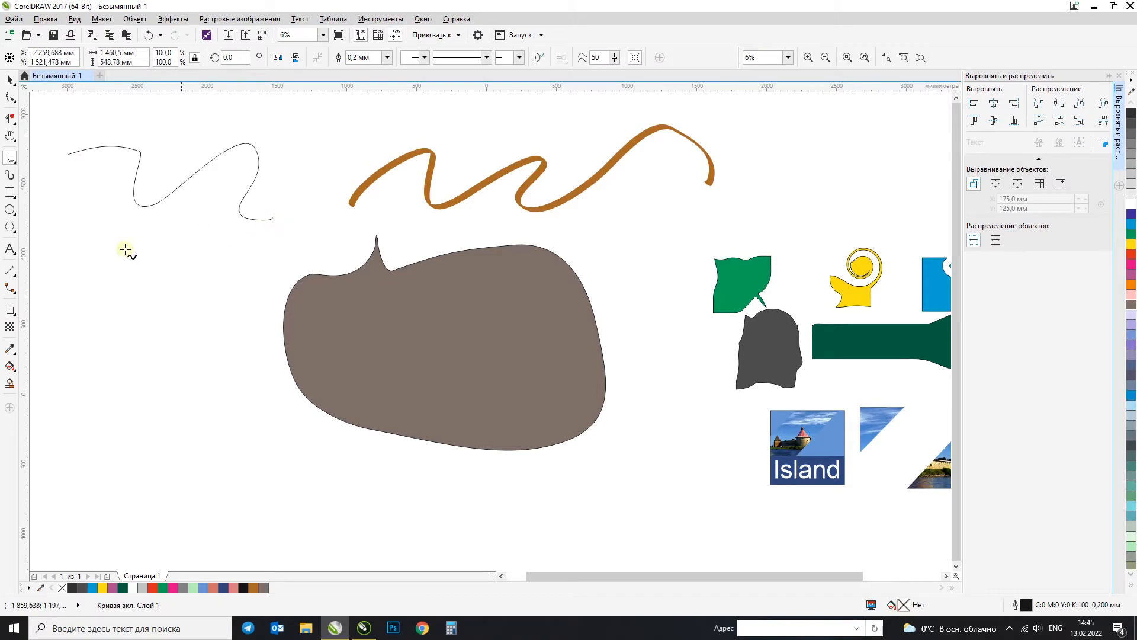
Step: Draw a closed four-sided shape about 724 mm wide and 1109 mm high from straight Freehand segments, and move it slightly right and down
{"action": "left_click", "coordinate": [96, 210]}
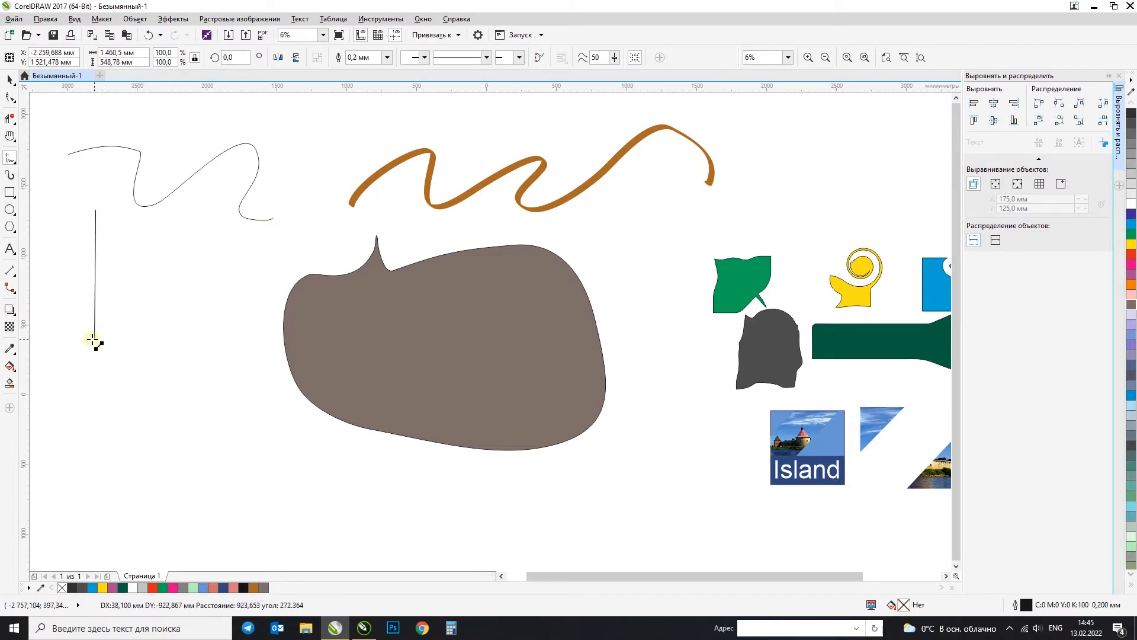
{"action": "left_click", "coordinate": [96, 365]}
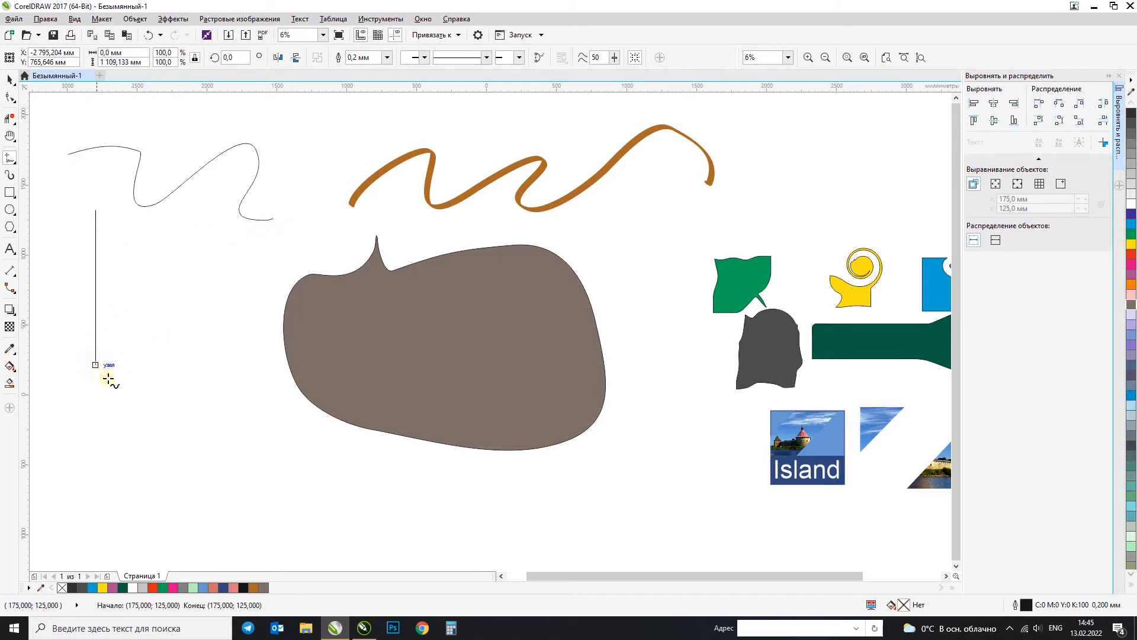
{"action": "left_click", "coordinate": [197, 365]}
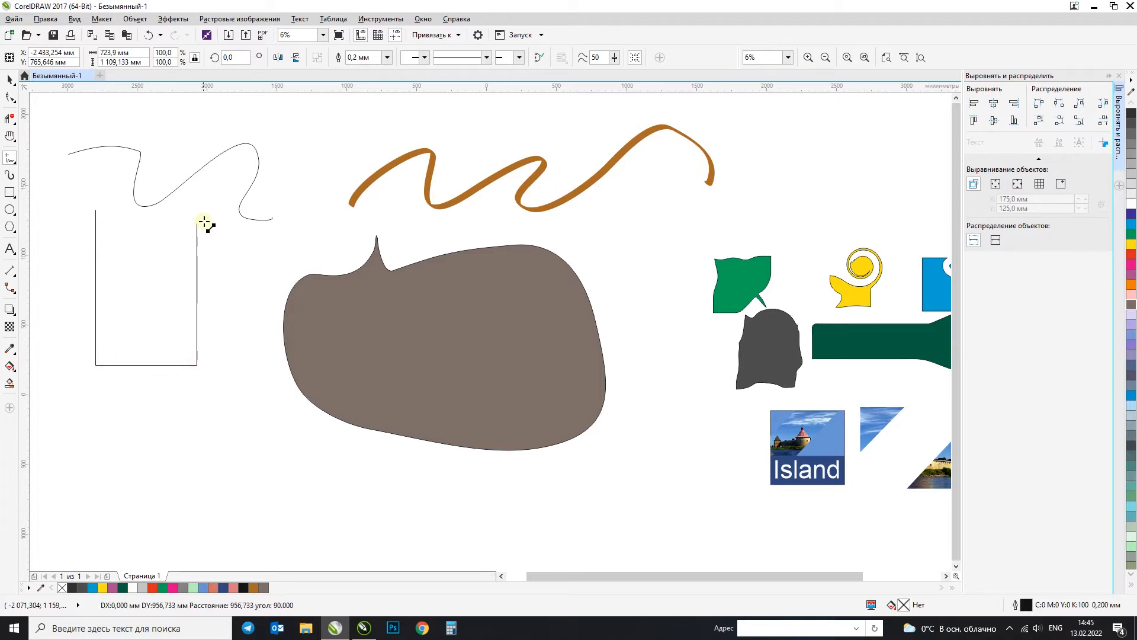
{"action": "left_click", "coordinate": [197, 222]}
{"action": "left_click", "coordinate": [96, 211]}
{"action": "left_click", "coordinate": [7, 79]}
{"action": "left_click_drag", "start_coordinate": [132, 261], "coordinate": [154, 291]}
Step: Draw two parallel slanted Freehand lines, each about 199 mm wide and 669 mm high, below the unfilled four-sided shape
{"action": "left_click", "coordinate": [11, 159]}
{"action": "left_click_drag", "start_coordinate": [148, 435], "coordinate": [171, 528]}
{"action": "left_click_drag", "start_coordinate": [255, 435], "coordinate": [282, 528]}
{"action": "left_click", "coordinate": [9, 79]}
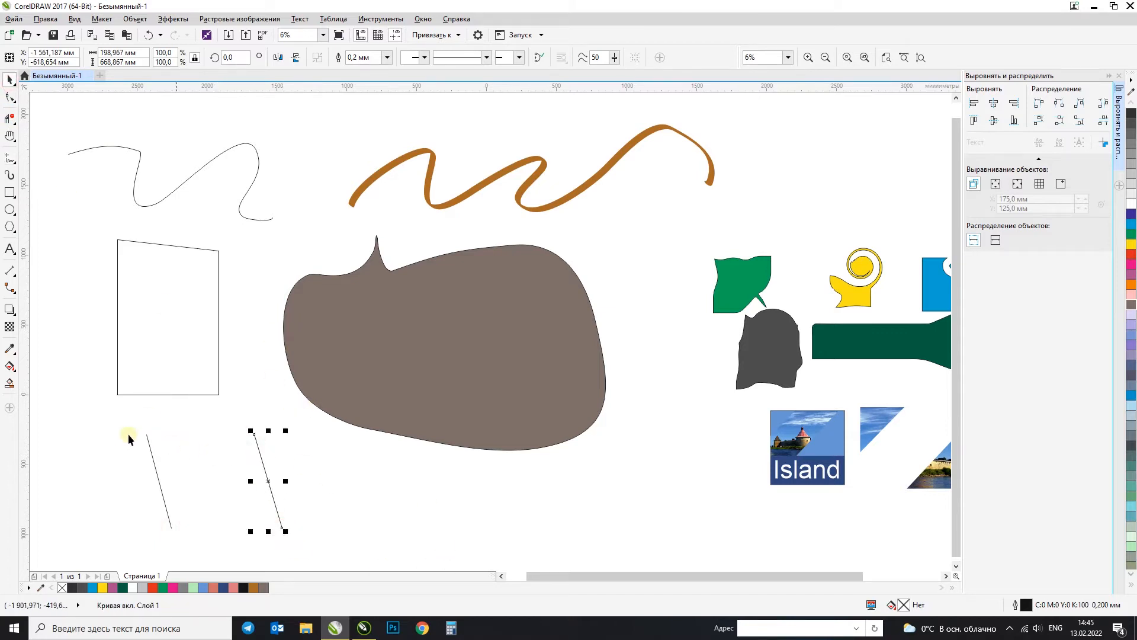
Step: Join the two slanted lines into a single curve object and move it slightly right and up
{"action": "left_click", "coordinate": [102, 421]}
{"action": "left_click_drag", "start_coordinate": [318, 534], "coordinate": [328, 548]}
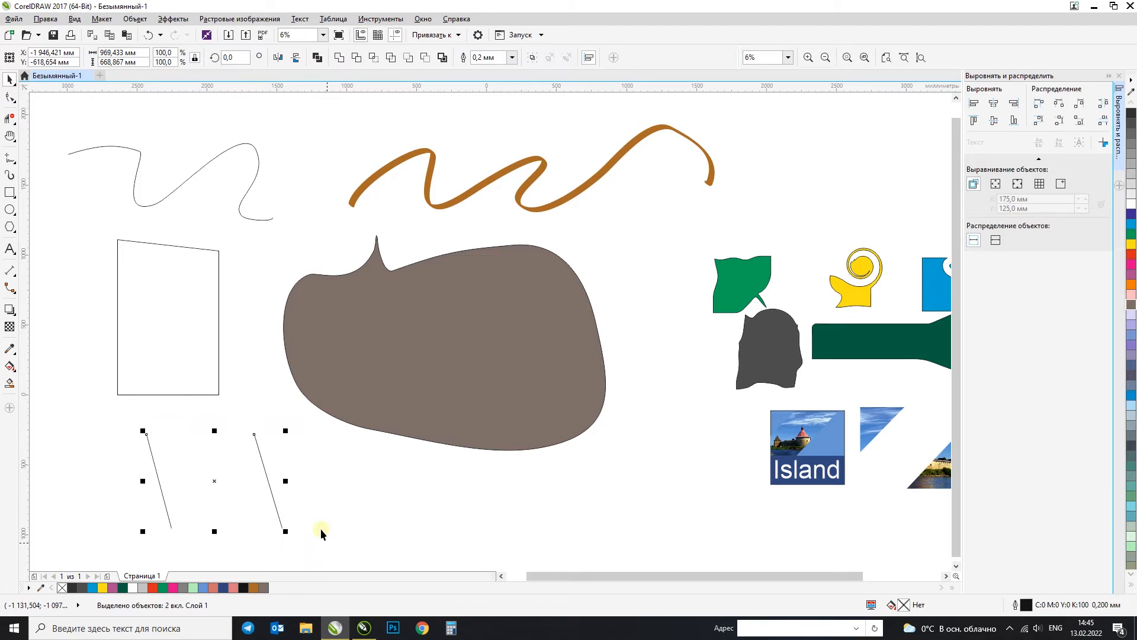
{"action": "left_click_drag", "start_coordinate": [110, 421], "coordinate": [331, 554]}
{"action": "left_click", "coordinate": [340, 58]}
{"action": "left_click", "coordinate": [265, 441]}
{"action": "left_click_drag", "start_coordinate": [257, 445], "coordinate": [296, 437]}
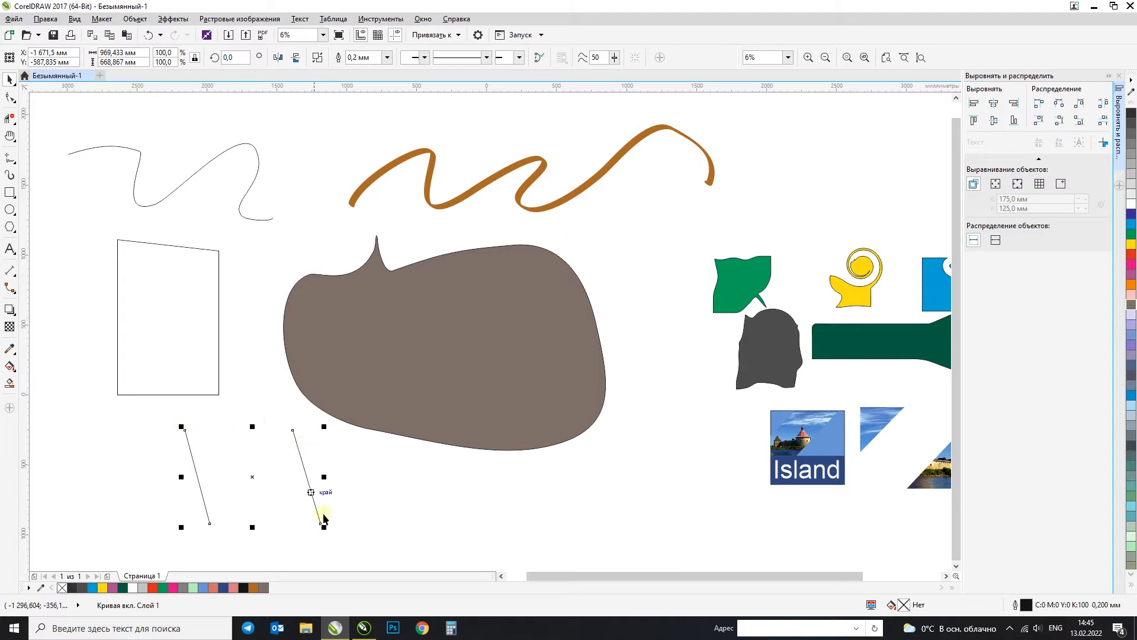
Step: Connect the upper and lower ends of the slanted lines with Freehand segments, and fill the closed parallelogram with cyan (C100 M0 Y0 K0)
{"action": "left_click", "coordinate": [10, 157]}
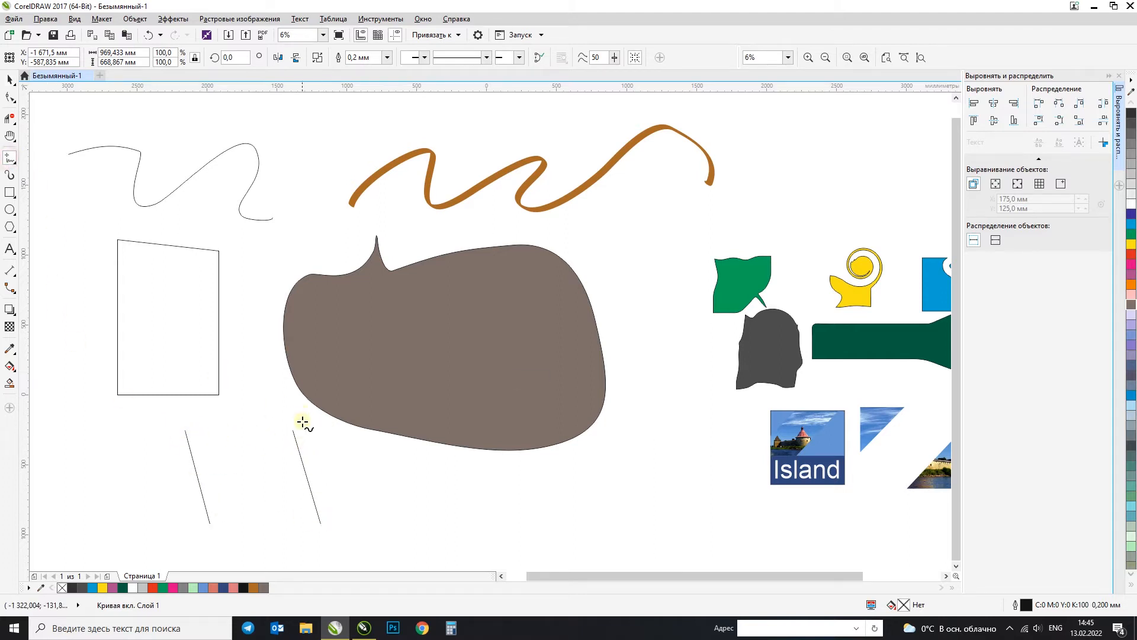
{"action": "left_click", "coordinate": [293, 431]}
{"action": "left_click", "coordinate": [185, 431]}
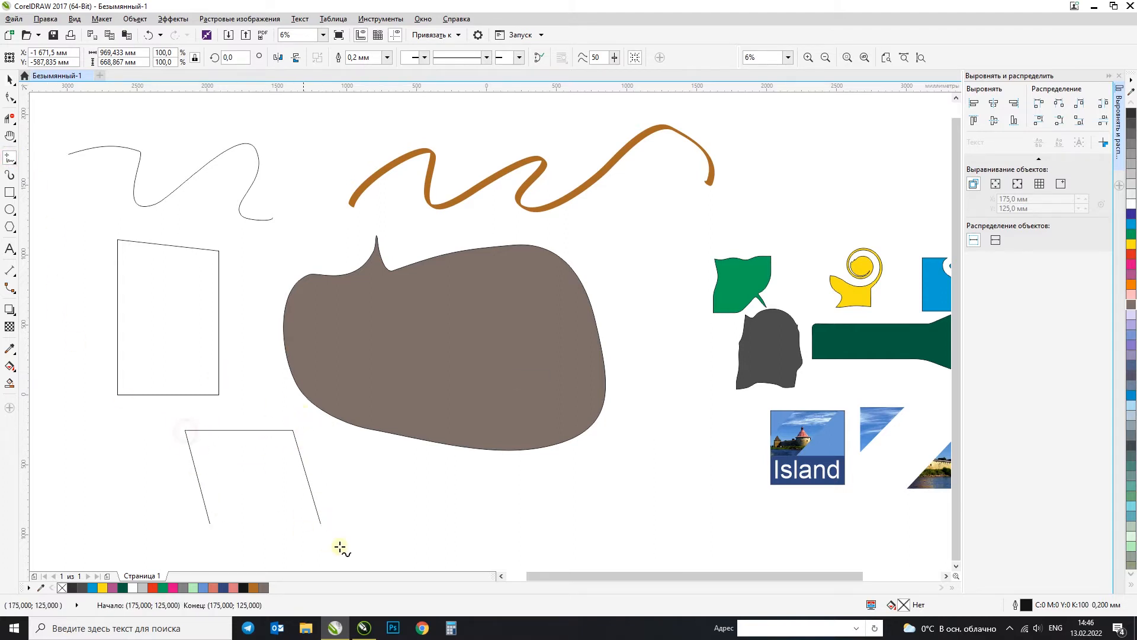
{"action": "left_click", "coordinate": [320, 525]}
{"action": "left_click", "coordinate": [210, 524]}
{"action": "left_click", "coordinate": [8, 80]}
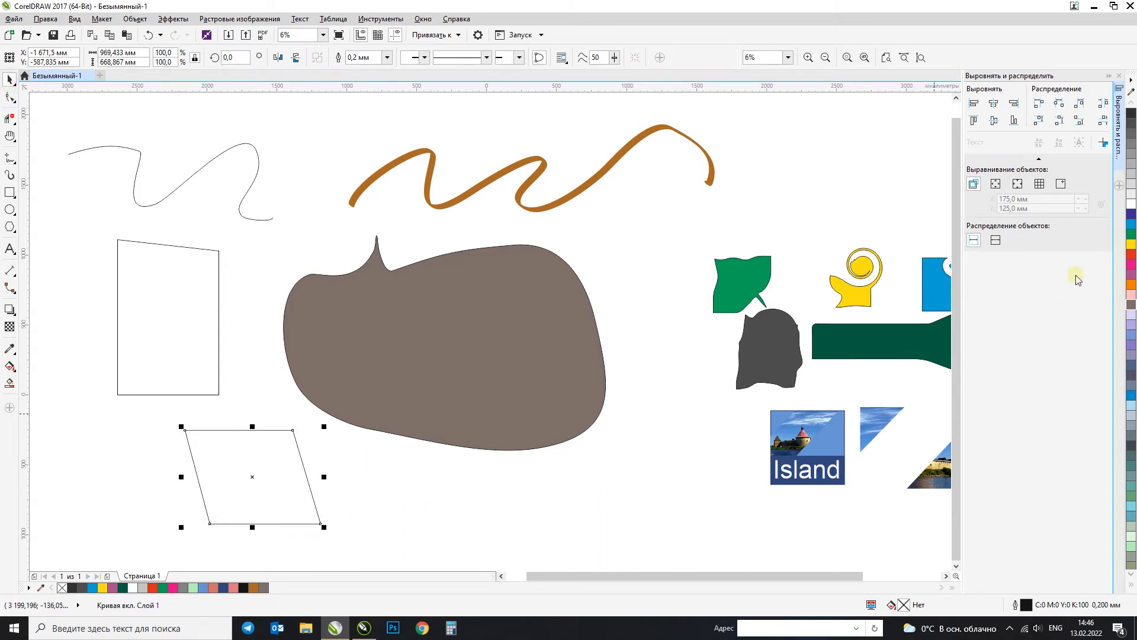
{"action": "left_click", "coordinate": [1130, 226]}
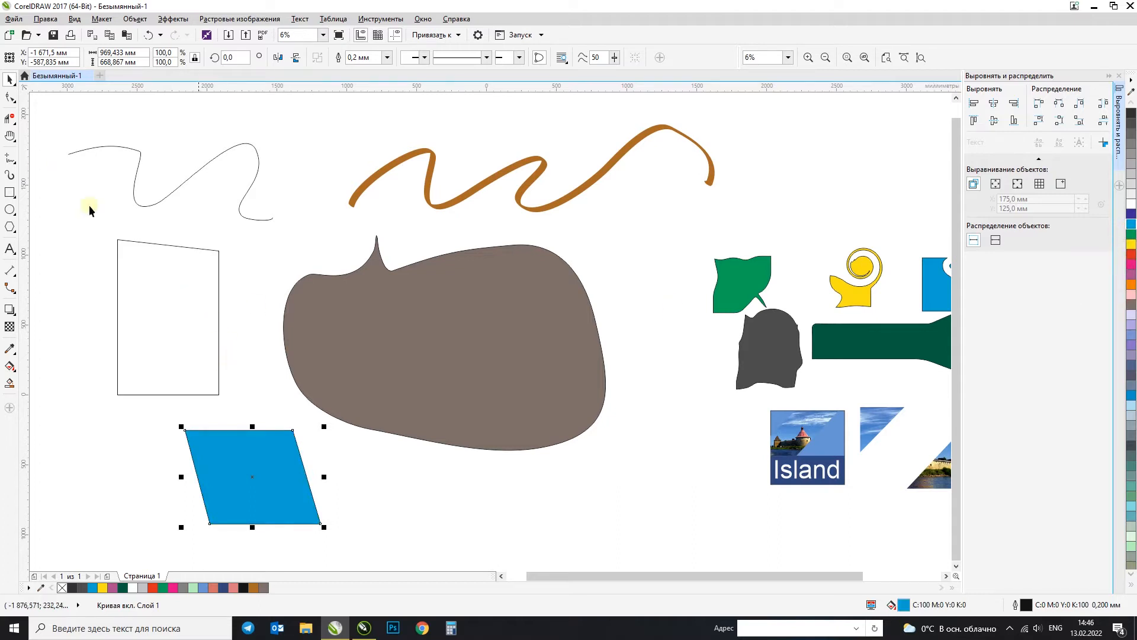
Step: Select the drawn curves and shapes together and move them right, clear of the page
{"action": "scroll", "coordinate": [243, 290], "scroll_direction": "down", "scroll_amount": 1}
{"action": "left_click_drag", "start_coordinate": [107, 178], "coordinate": [754, 473]}
{"action": "left_click_drag", "start_coordinate": [312, 298], "coordinate": [674, 314]}
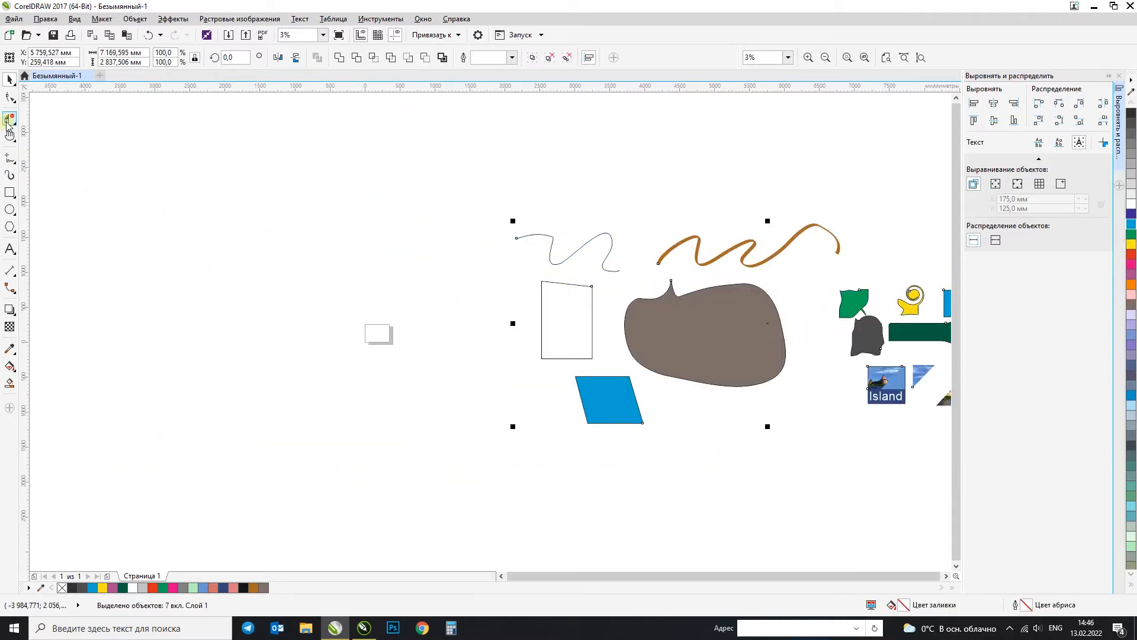
Step: Try drawing four separate straight lines at different angles with the 2-Point Line tool, and undo them
{"action": "left_click", "coordinate": [8, 161]}
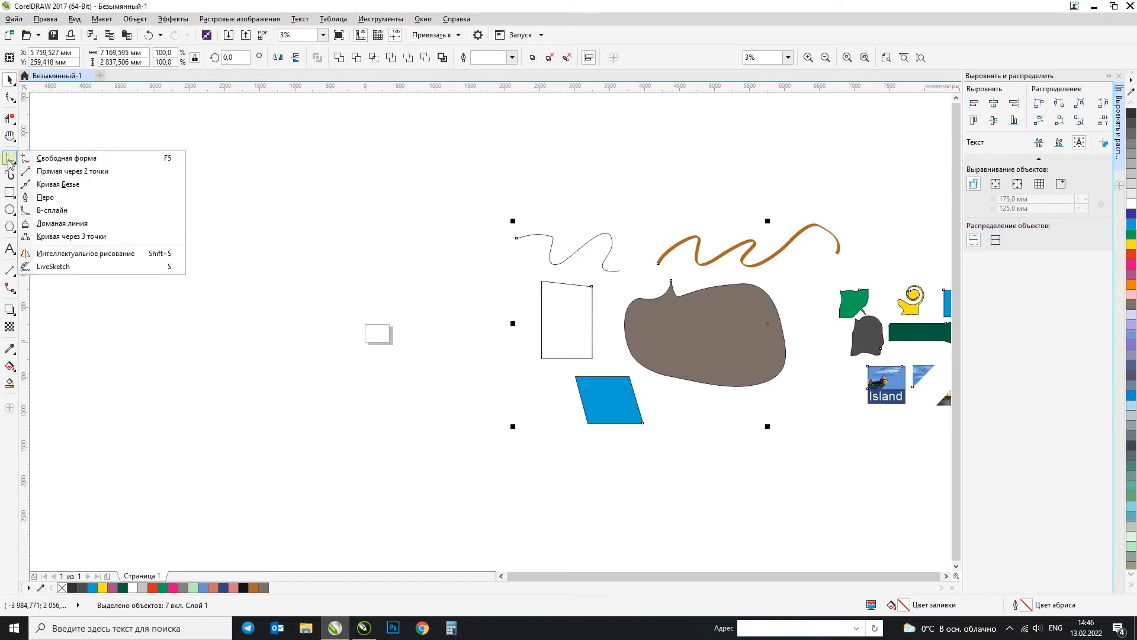
{"action": "left_click", "coordinate": [40, 172]}
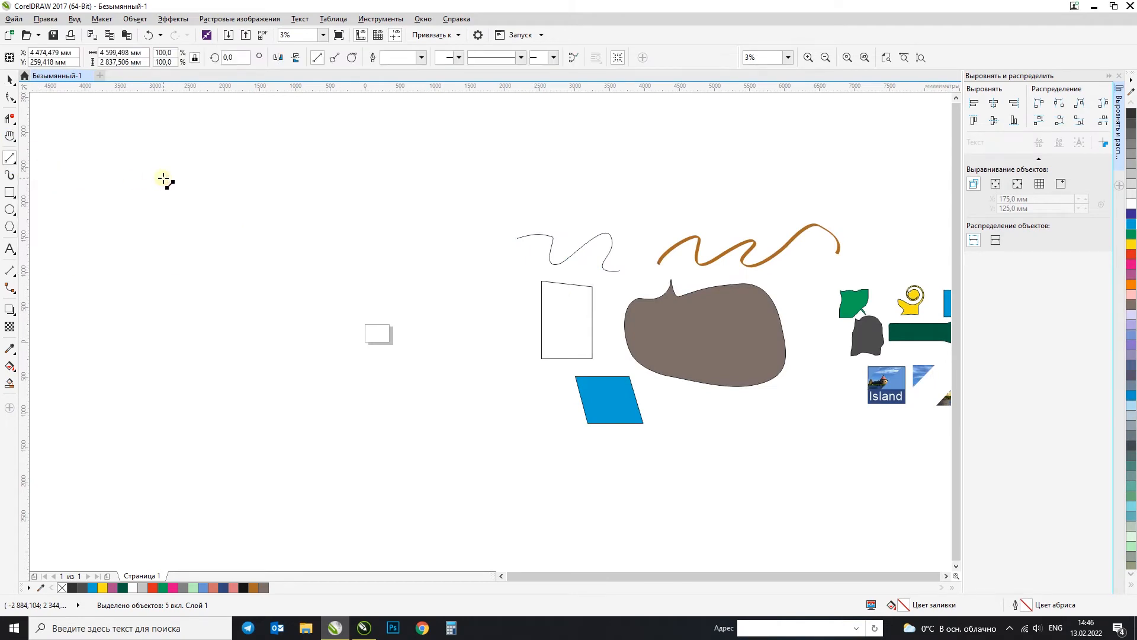
{"action": "left_click_drag", "start_coordinate": [128, 211], "coordinate": [327, 254]}
{"action": "mouse_move", "coordinate": [222, 158]}
{"action": "left_mouse_down"}
{"action": "mouse_move", "coordinate": [482, 166]}
{"action": "mouse_move", "coordinate": [506, 149]}
{"action": "left_mouse_up"}
{"action": "left_click_drag", "start_coordinate": [391, 253], "coordinate": [214, 376]}
{"action": "left_click_drag", "start_coordinate": [93, 235], "coordinate": [187, 477]}
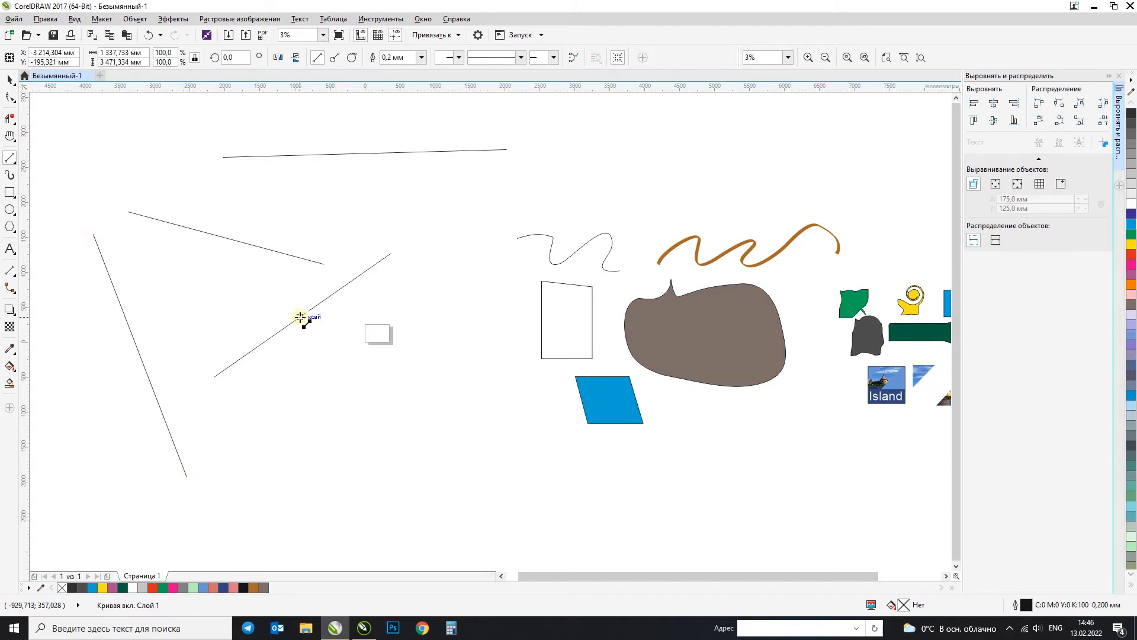
{"action": "key", "text": "ctrl+z"}
{"action": "key", "text": "ctrl+z"}
{"action": "key", "text": "ctrl+z"}
{"action": "key", "text": "ctrl+z"}
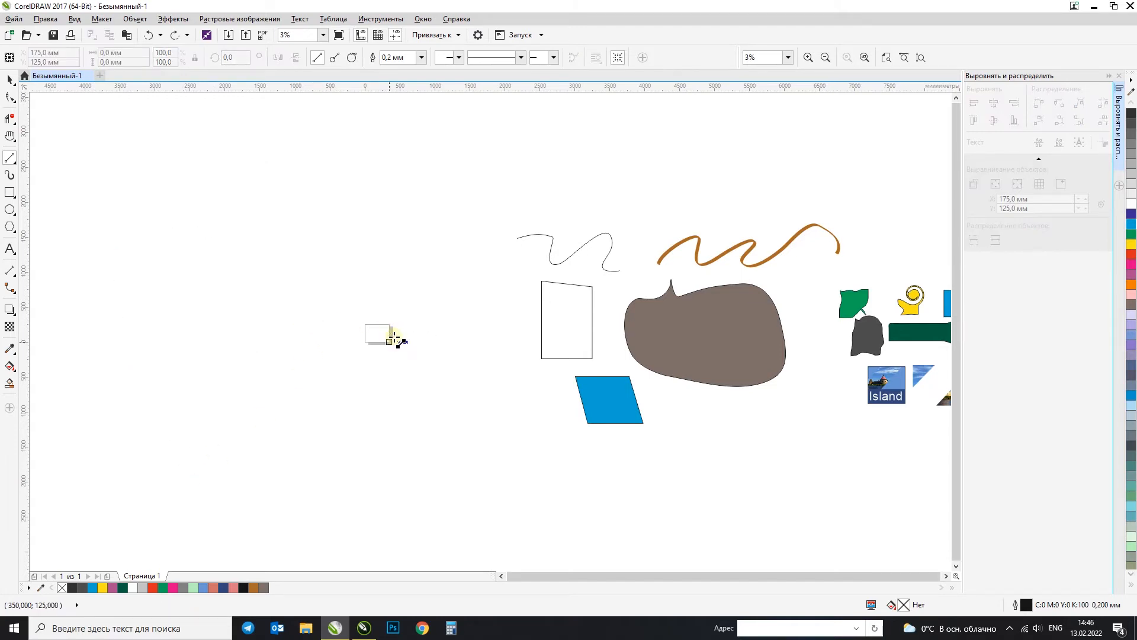
Step: Try drawing four roughly parallel diagonal lines one below another with the 2-Point Line tool, and undo them
{"action": "left_click_drag", "start_coordinate": [300, 132], "coordinate": [129, 250]}
{"action": "left_click_drag", "start_coordinate": [295, 170], "coordinate": [89, 302]}
{"action": "mouse_move", "coordinate": [320, 230]}
{"action": "left_mouse_down"}
{"action": "mouse_move", "coordinate": [208, 300]}
{"action": "mouse_move", "coordinate": [107, 341]}
{"action": "left_mouse_up"}
{"action": "left_click_drag", "start_coordinate": [324, 296], "coordinate": [91, 402]}
{"action": "key", "text": "ctrl+z"}
{"action": "key", "text": "ctrl+z"}
{"action": "key", "text": "ctrl+z"}
{"action": "key", "text": "ctrl+z"}
Step: Draw two closed four-sided shapes from connected 2-point lines, about 2131 by 2675 mm and about 2523 by 3065 mm, side by side
{"action": "left_click_drag", "start_coordinate": [190, 220], "coordinate": [196, 386]}
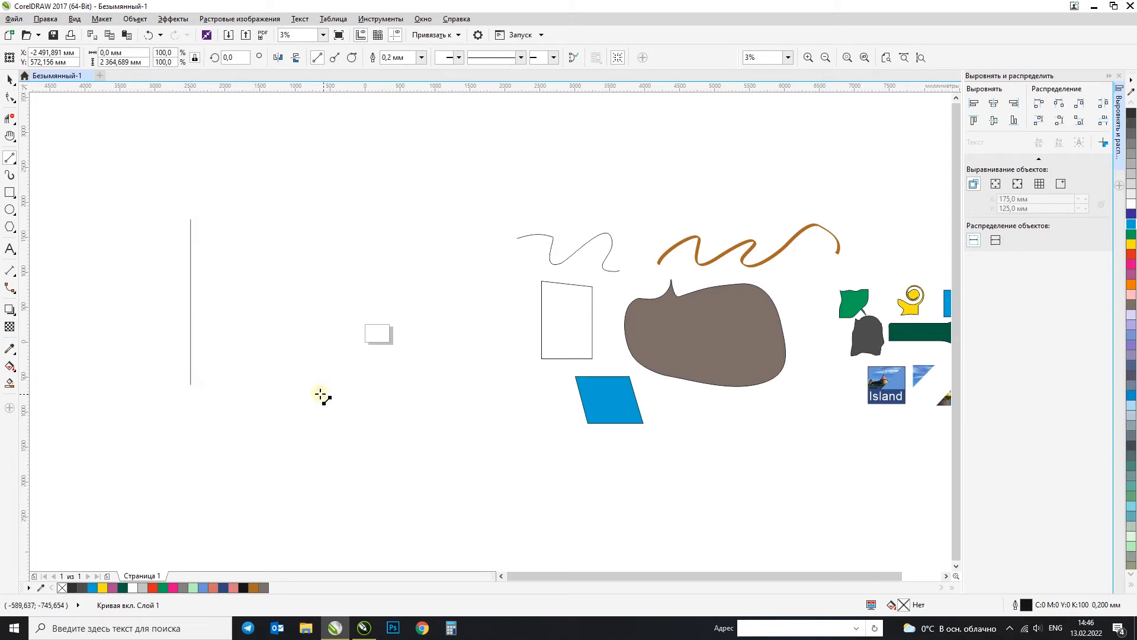
{"action": "left_click_drag", "start_coordinate": [191, 385], "coordinate": [314, 393]}
{"action": "left_click_drag", "start_coordinate": [314, 393], "coordinate": [321, 342]}
{"action": "left_click_drag", "start_coordinate": [329, 278], "coordinate": [340, 206]}
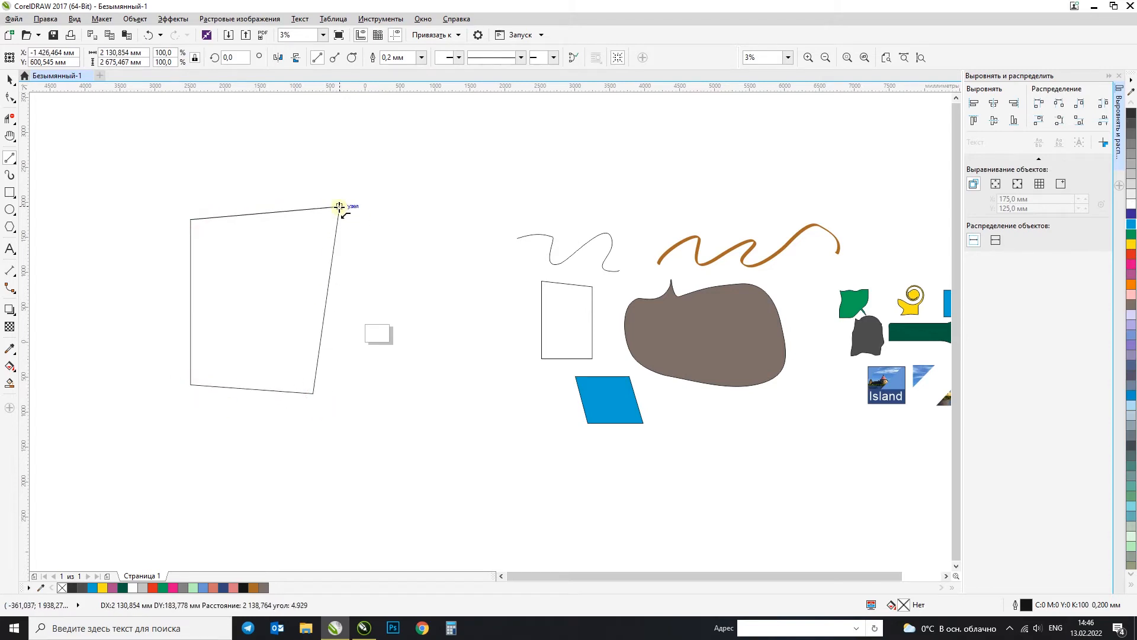
{"action": "mouse_move", "coordinate": [469, 154]}
{"action": "left_mouse_down"}
{"action": "mouse_move", "coordinate": [524, 303]}
{"action": "mouse_move", "coordinate": [415, 371]}
{"action": "mouse_move", "coordinate": [345, 249]}
{"action": "mouse_move", "coordinate": [469, 153]}
{"action": "left_mouse_up"}
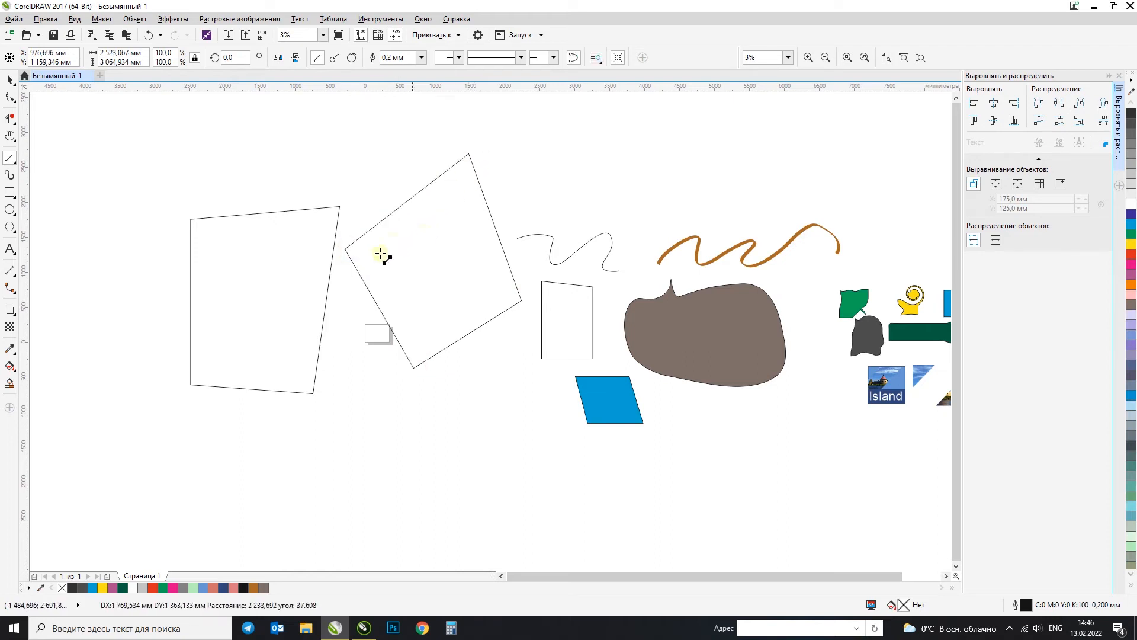
Step: Draw a third closed four-sided shape from 2-point lines, about 3497 by 1736 mm, below the others, and fill it green (C100 M0 Y100 K0)
{"action": "left_click_drag", "start_coordinate": [387, 461], "coordinate": [266, 508]}
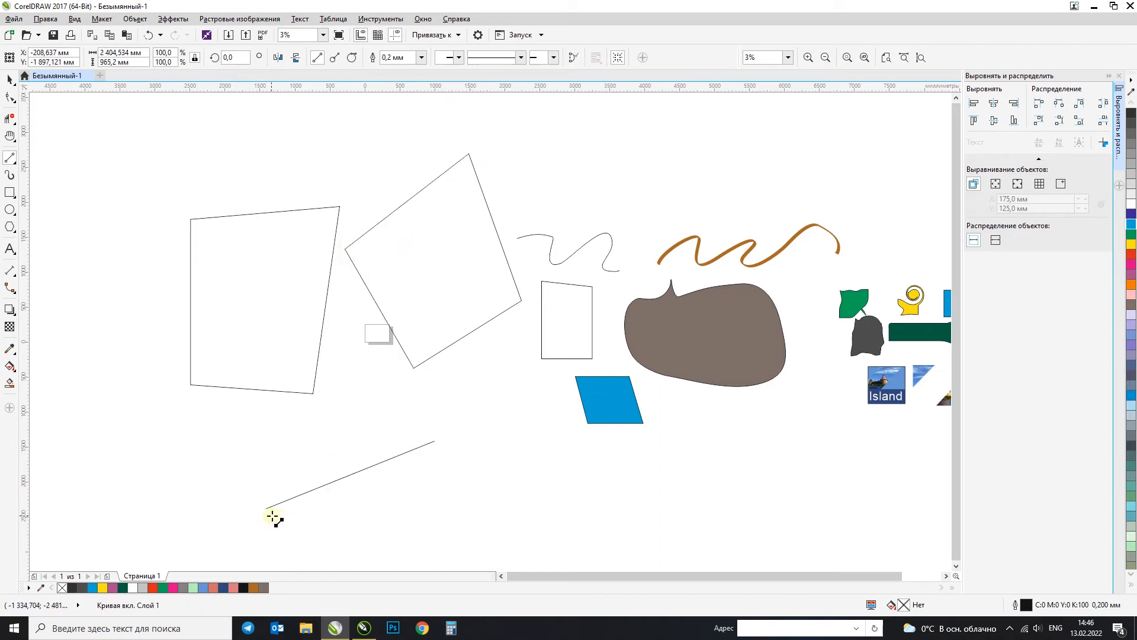
{"action": "left_click_drag", "start_coordinate": [513, 541], "coordinate": [436, 442]}
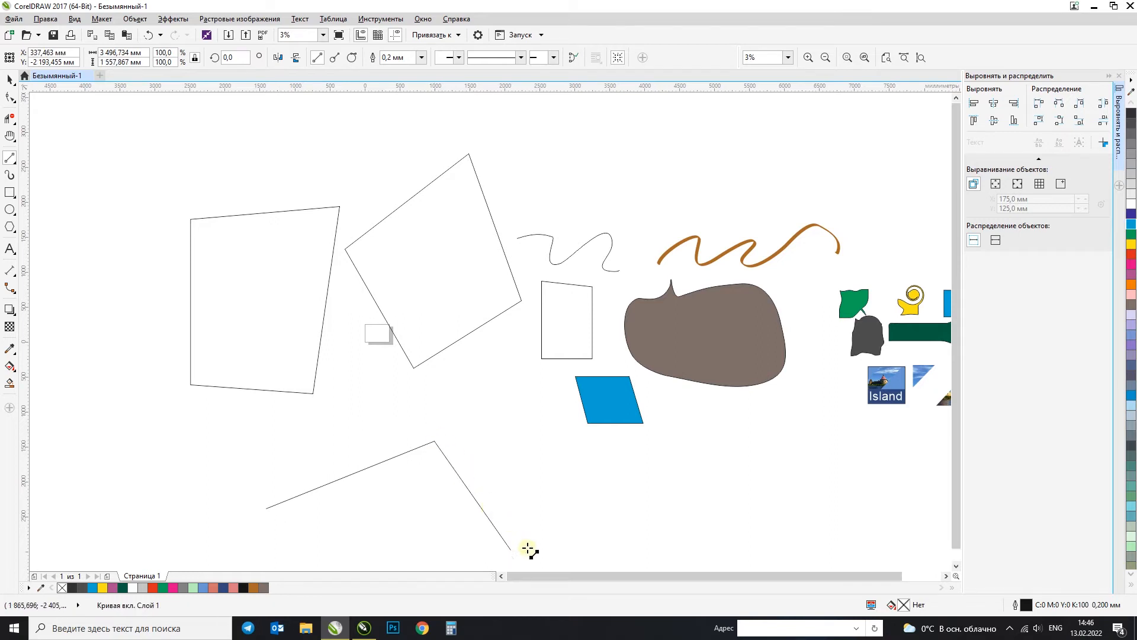
{"action": "left_click_drag", "start_coordinate": [509, 551], "coordinate": [370, 562]}
{"action": "left_click_drag", "start_coordinate": [267, 508], "coordinate": [370, 562]}
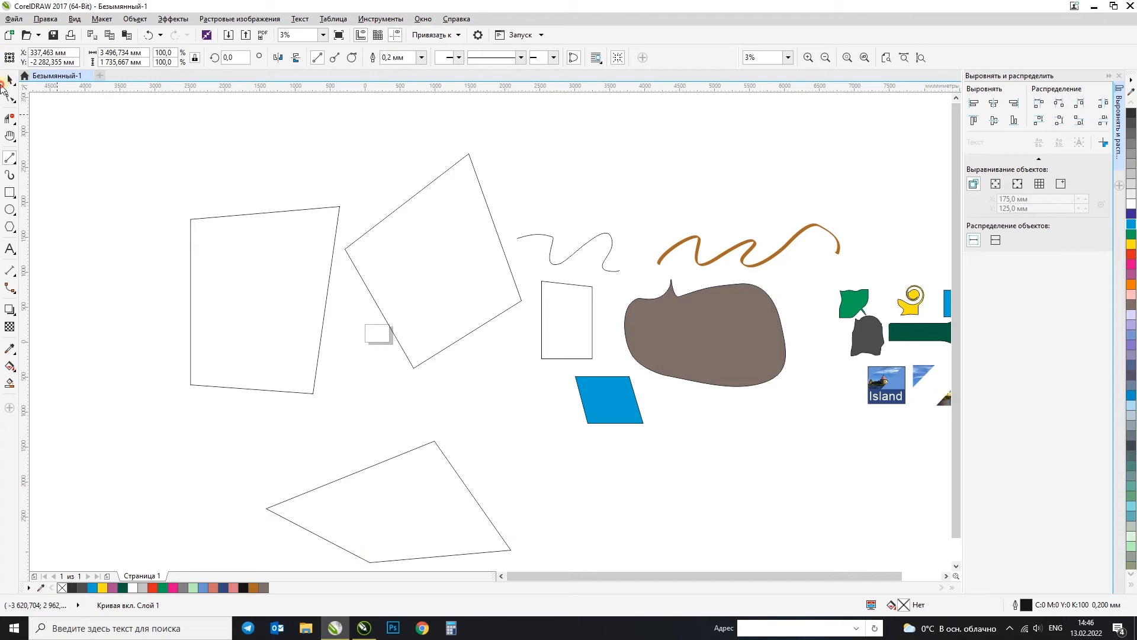
{"action": "left_click", "coordinate": [11, 82]}
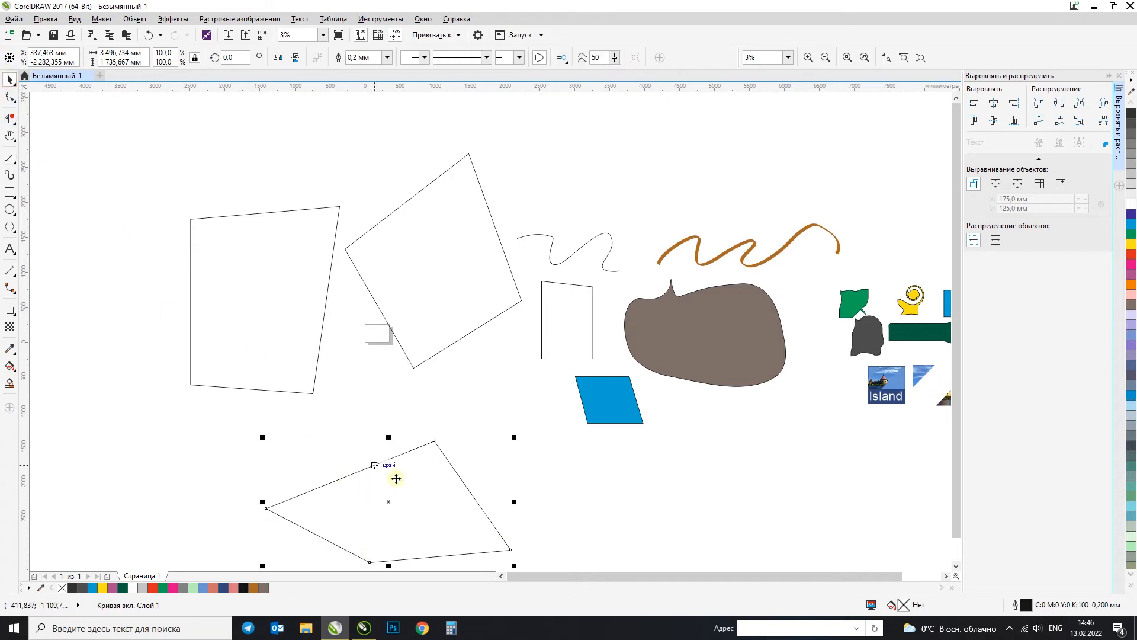
{"action": "left_click", "coordinate": [1132, 234]}
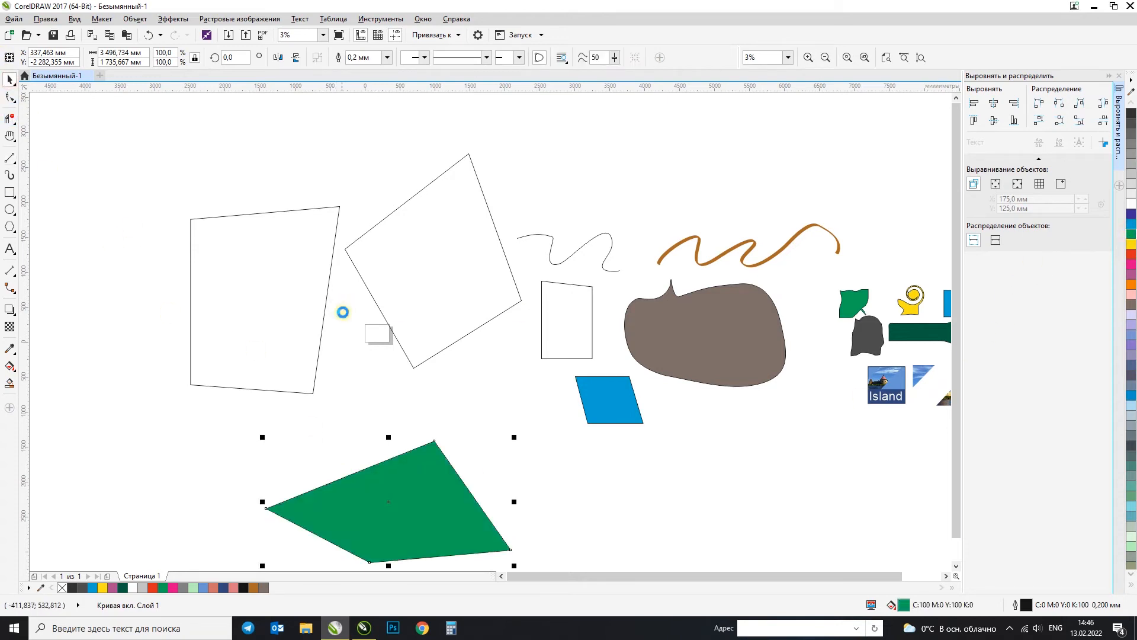
Step: Draw a closed seven-sided polygon about 5791 mm wide and 4081 mm high with the Bezier tool, left of the existing shapes
{"action": "scroll", "coordinate": [340, 305], "scroll_direction": "down", "scroll_amount": 1}
{"action": "left_click", "coordinate": [7, 160]}
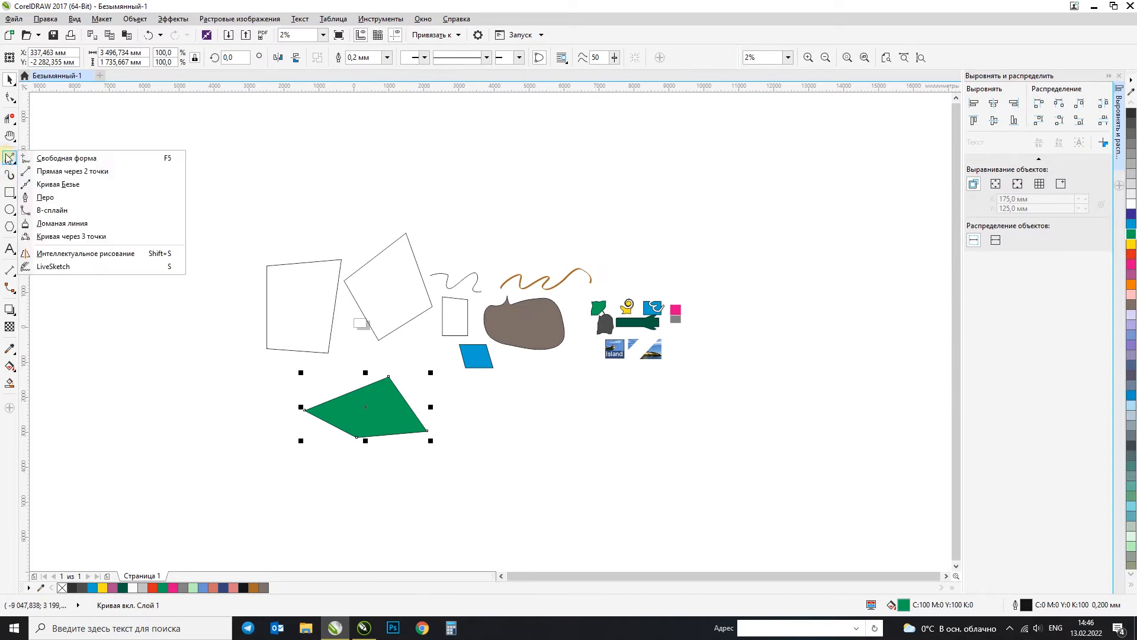
{"action": "left_click", "coordinate": [45, 185]}
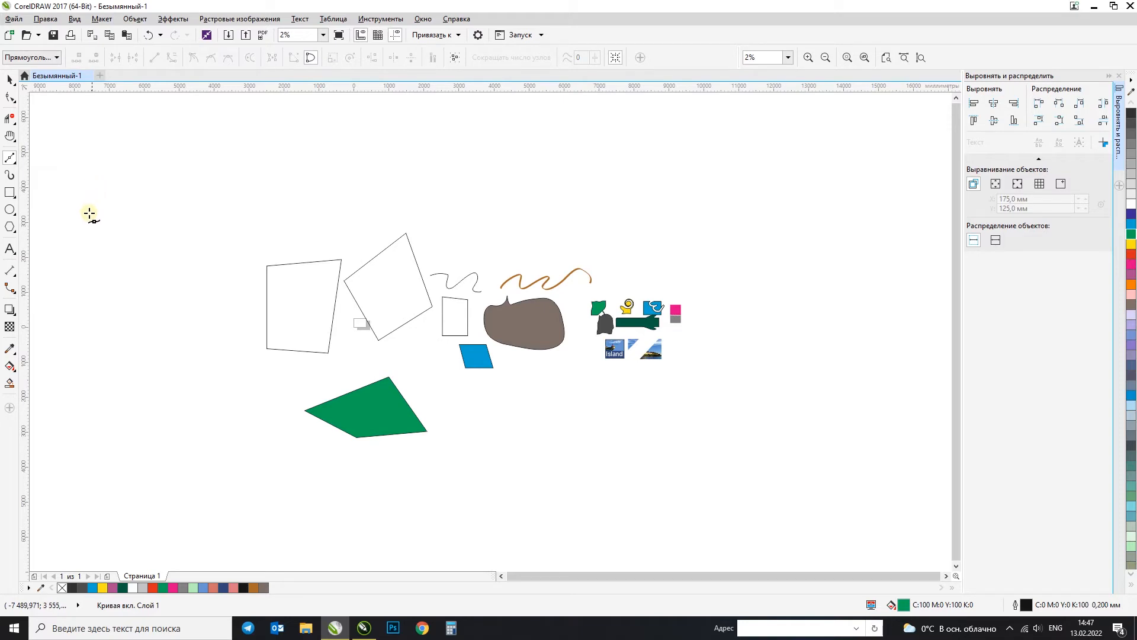
{"action": "left_click", "coordinate": [72, 247]}
{"action": "left_click", "coordinate": [114, 206]}
{"action": "left_click", "coordinate": [212, 198]}
{"action": "left_click", "coordinate": [263, 258]}
{"action": "left_click", "coordinate": [194, 341]}
{"action": "left_click", "coordinate": [95, 339]}
{"action": "left_click", "coordinate": [60, 259]}
{"action": "left_click", "coordinate": [72, 248]}
Step: Draw a closed eight-sided polygon with straight Bezier segments above the brown curve
{"action": "left_click", "coordinate": [469, 140]}
{"action": "left_click", "coordinate": [477, 193]}
{"action": "left_click", "coordinate": [529, 219]}
{"action": "left_click", "coordinate": [618, 236]}
{"action": "left_click", "coordinate": [681, 193]}
{"action": "left_click", "coordinate": [669, 145]}
{"action": "left_click", "coordinate": [549, 106]}
{"action": "left_click", "coordinate": [497, 119]}
{"action": "left_click", "coordinate": [468, 140]}
Step: Move the seven-sided polygon right, so that it overlaps the unfilled four-sided shapes
{"action": "left_click", "coordinate": [15, 87]}
{"action": "left_click", "coordinate": [150, 254]}
{"action": "left_click", "coordinate": [9, 80]}
{"action": "left_click", "coordinate": [189, 249]}
{"action": "left_click_drag", "start_coordinate": [112, 266], "coordinate": [367, 302]}
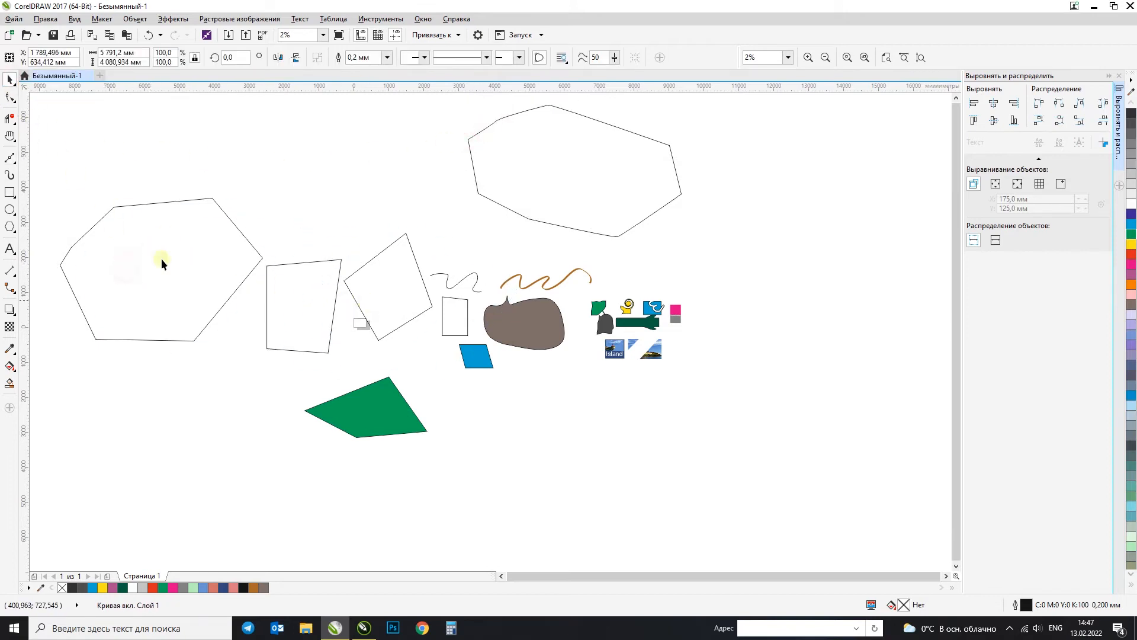
Step: Trace the spire, roof and right edge of the red-roofed tower in the Island photo with straight Bezier segments, starting at the lantern's left side
{"action": "left_click", "coordinate": [10, 158]}
{"action": "scroll", "coordinate": [96, 281], "scroll_direction": "up", "scroll_amount": 2}
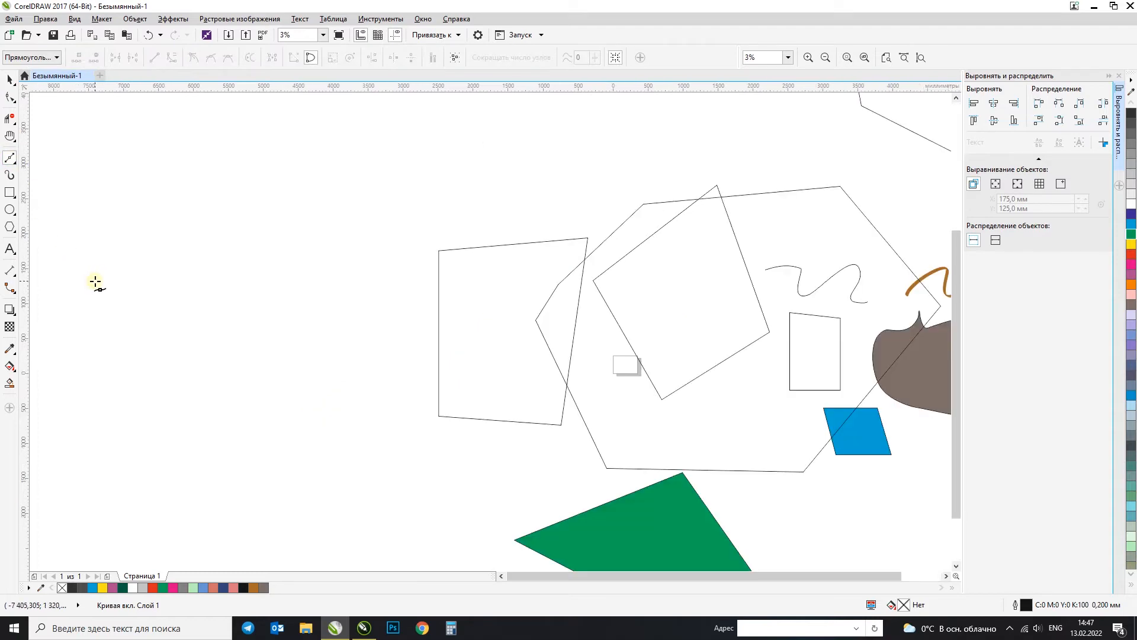
{"action": "scroll", "coordinate": [107, 287], "scroll_direction": "down", "scroll_amount": 2}
{"action": "scroll", "coordinate": [665, 337], "scroll_direction": "up", "scroll_amount": 6}
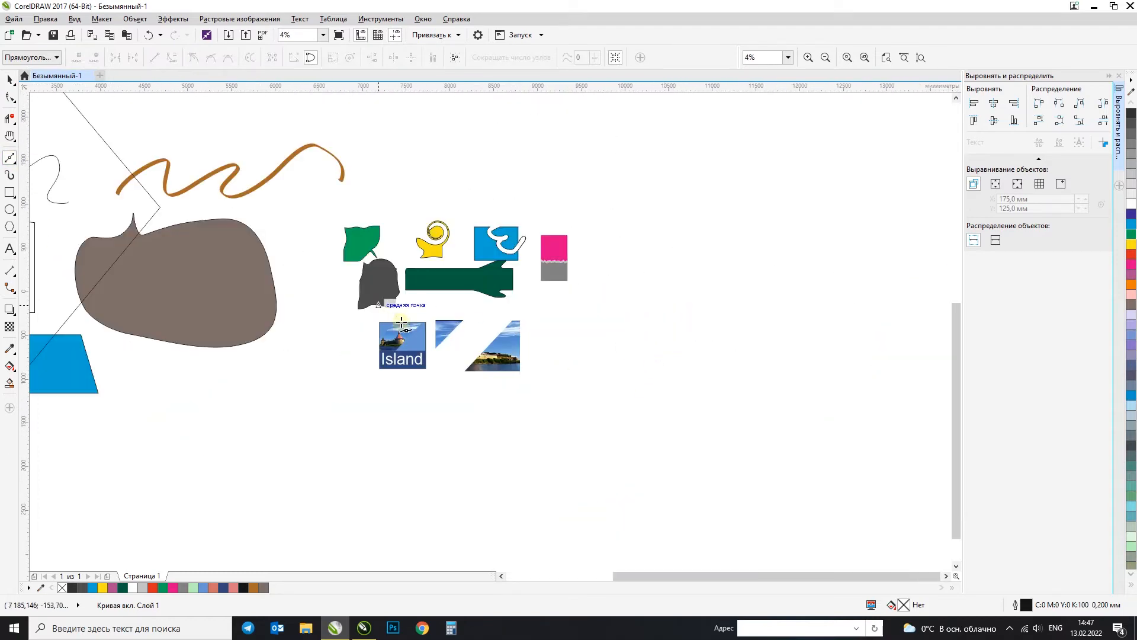
{"action": "scroll", "coordinate": [376, 375], "scroll_direction": "up", "scroll_amount": 4}
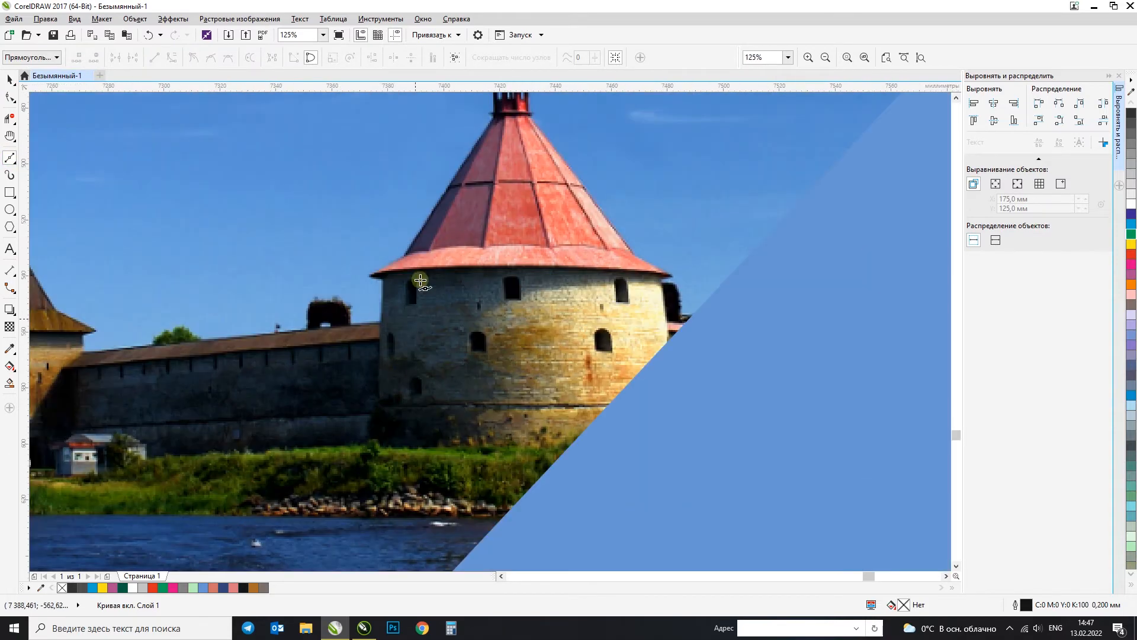
{"action": "scroll", "coordinate": [449, 237], "scroll_direction": "up", "scroll_amount": 2}
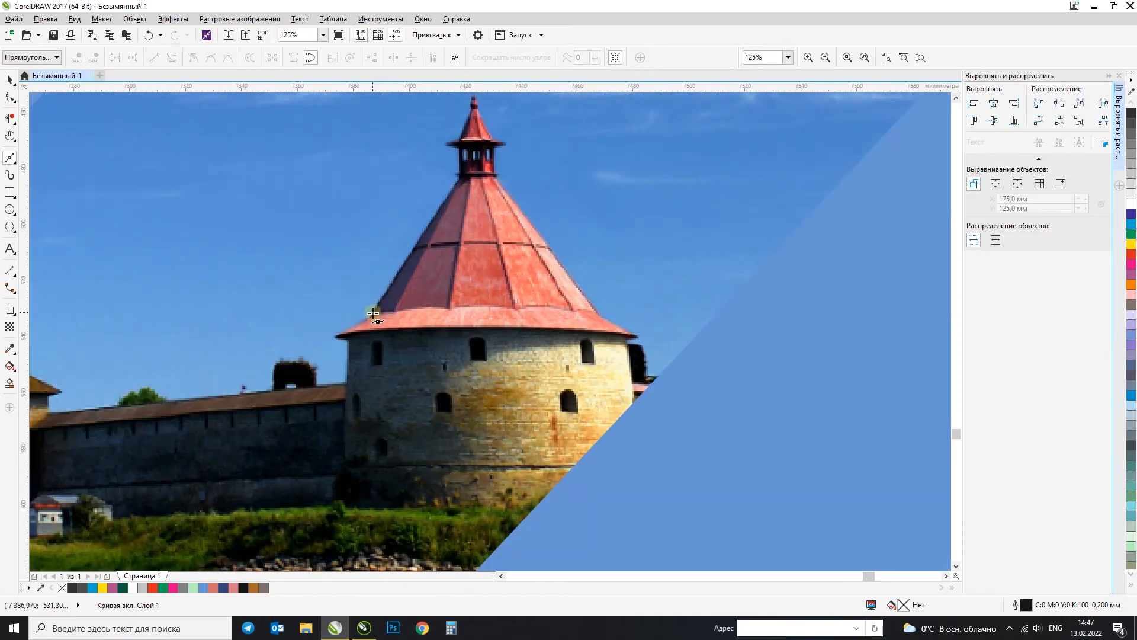
{"action": "left_click", "coordinate": [460, 153]}
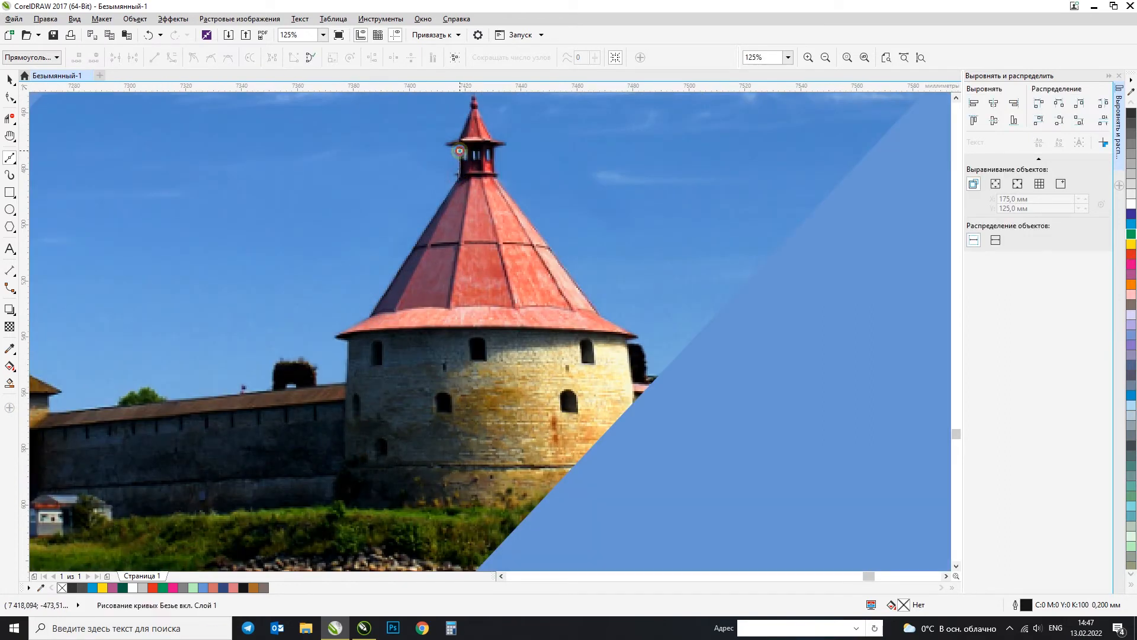
{"action": "left_click", "coordinate": [472, 110]}
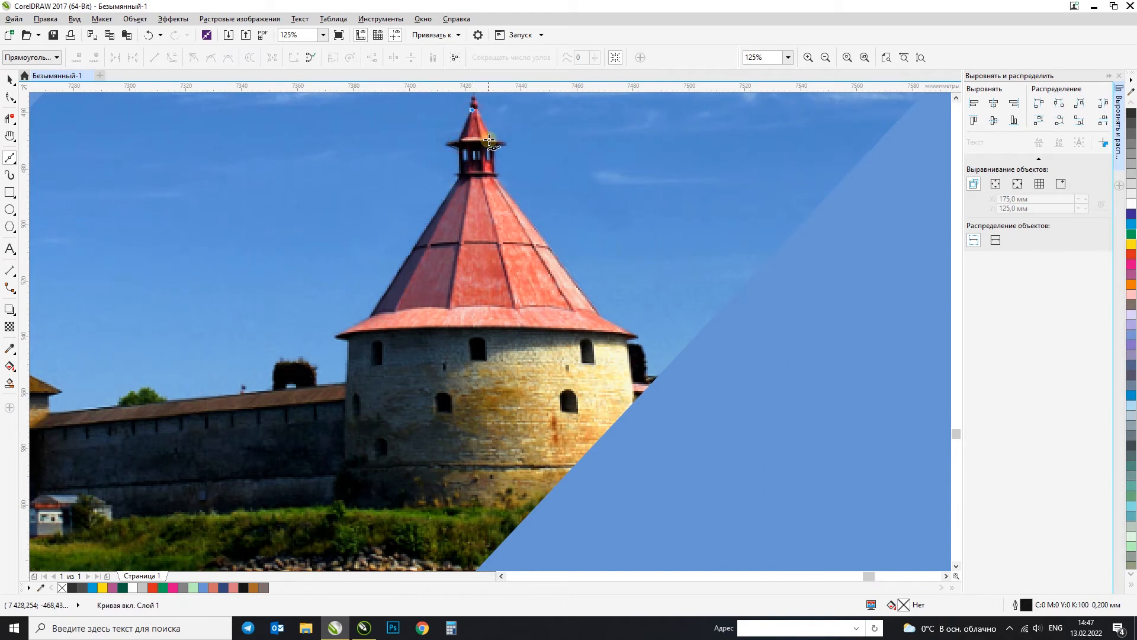
{"action": "left_click", "coordinate": [494, 149]}
{"action": "left_click", "coordinate": [632, 339]}
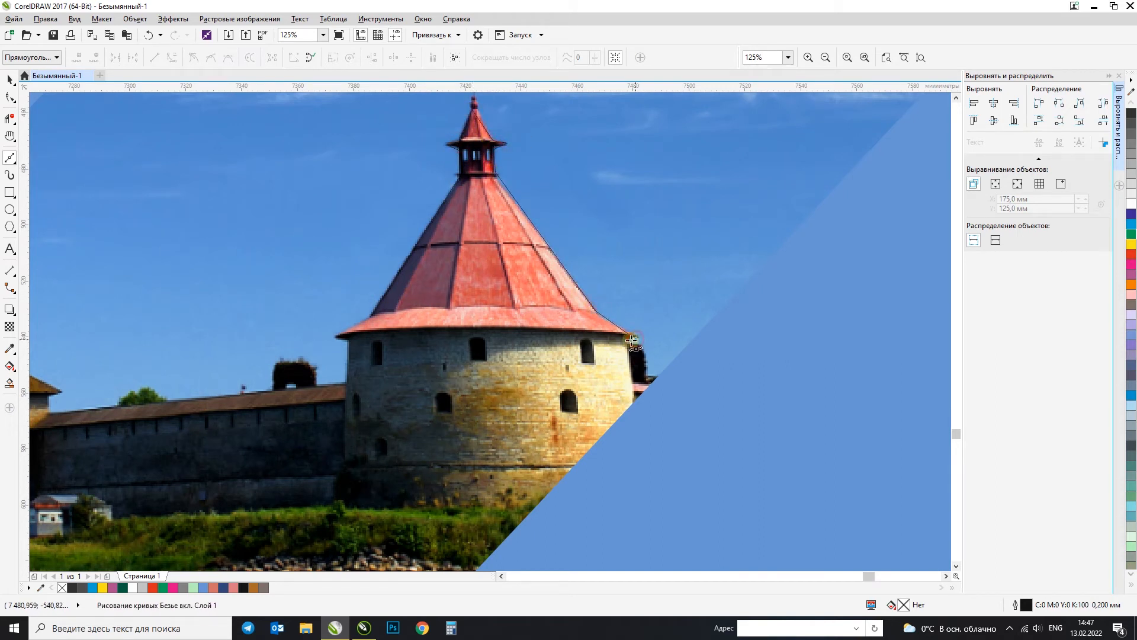
{"action": "left_click", "coordinate": [634, 410]}
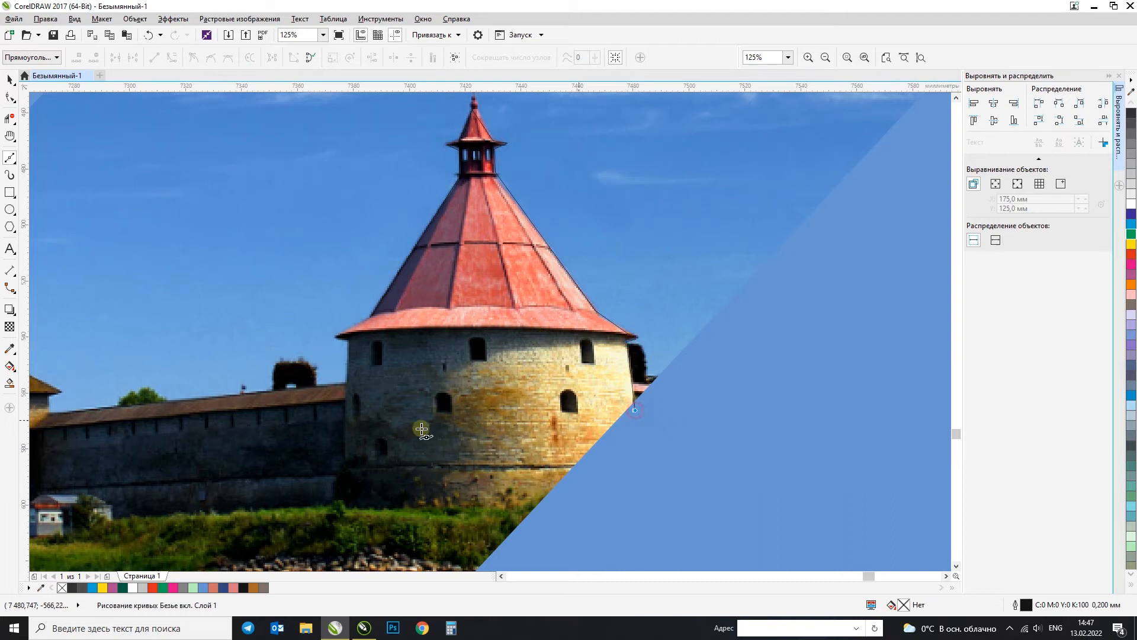
Step: Continue the trace along the tower's base and left side back to the lantern, closing the outline at about 107 by 127 mm
{"action": "left_click", "coordinate": [576, 465]}
{"action": "left_click", "coordinate": [350, 464]}
{"action": "left_click", "coordinate": [348, 340]}
{"action": "left_click", "coordinate": [338, 336]}
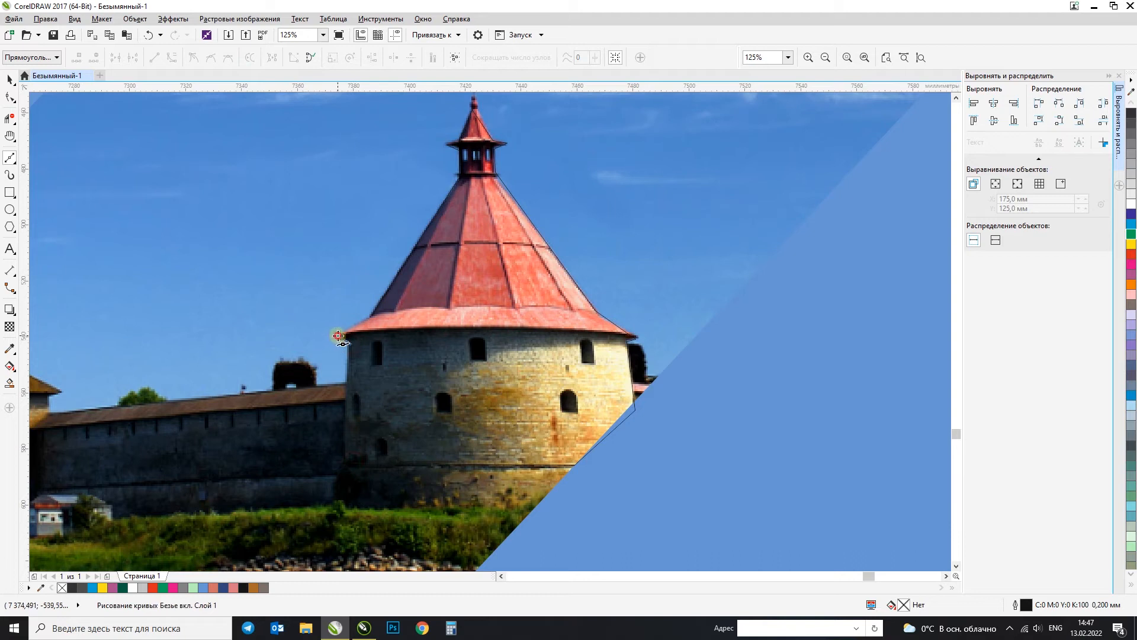
{"action": "left_click", "coordinate": [459, 177]}
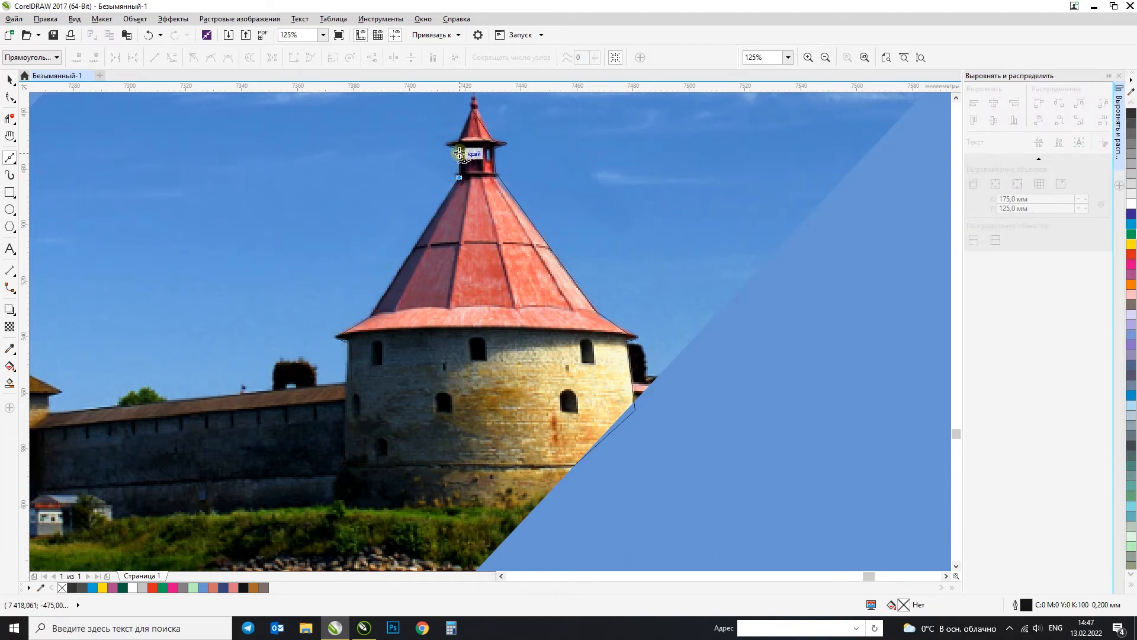
{"action": "left_click", "coordinate": [461, 152]}
{"action": "left_click", "coordinate": [10, 78]}
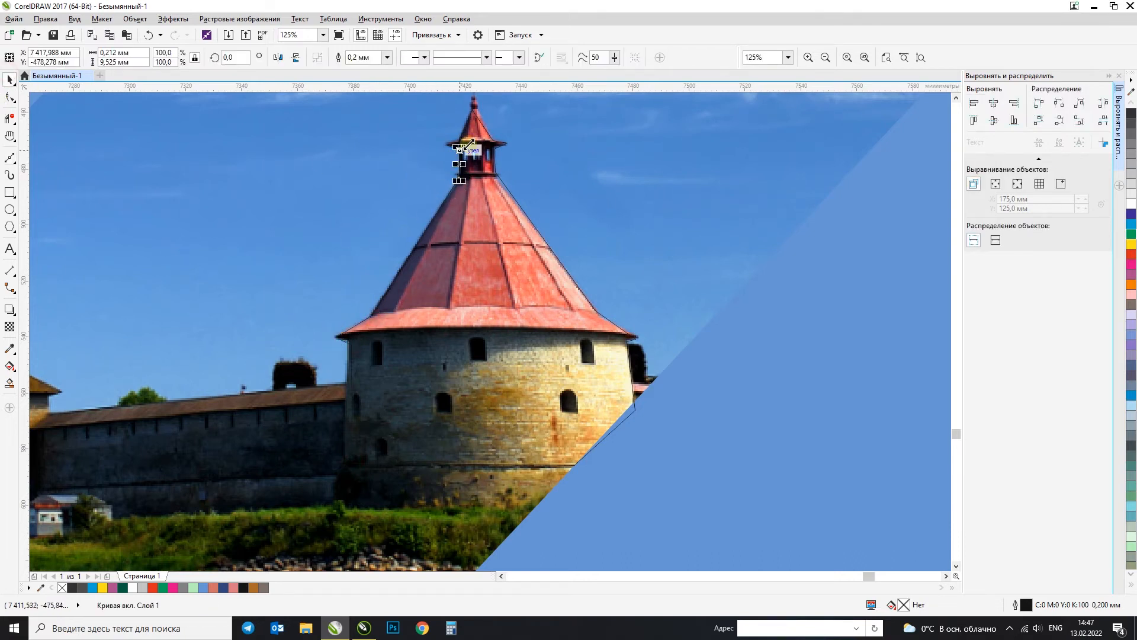
{"action": "key", "text": "F10"}
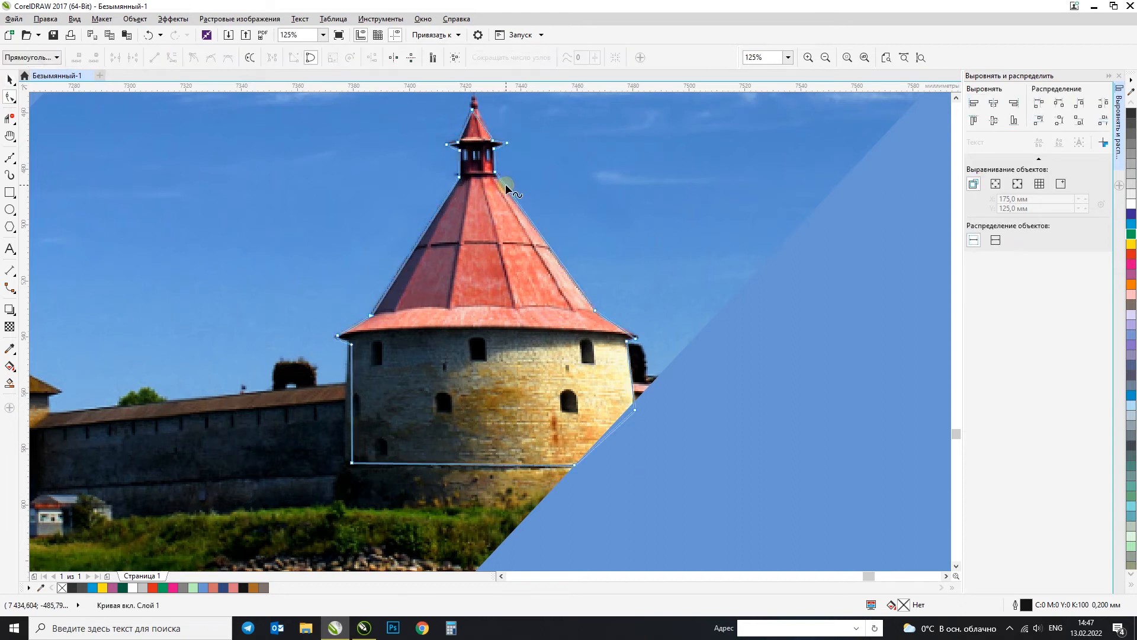
{"action": "left_click", "coordinate": [8, 79]}
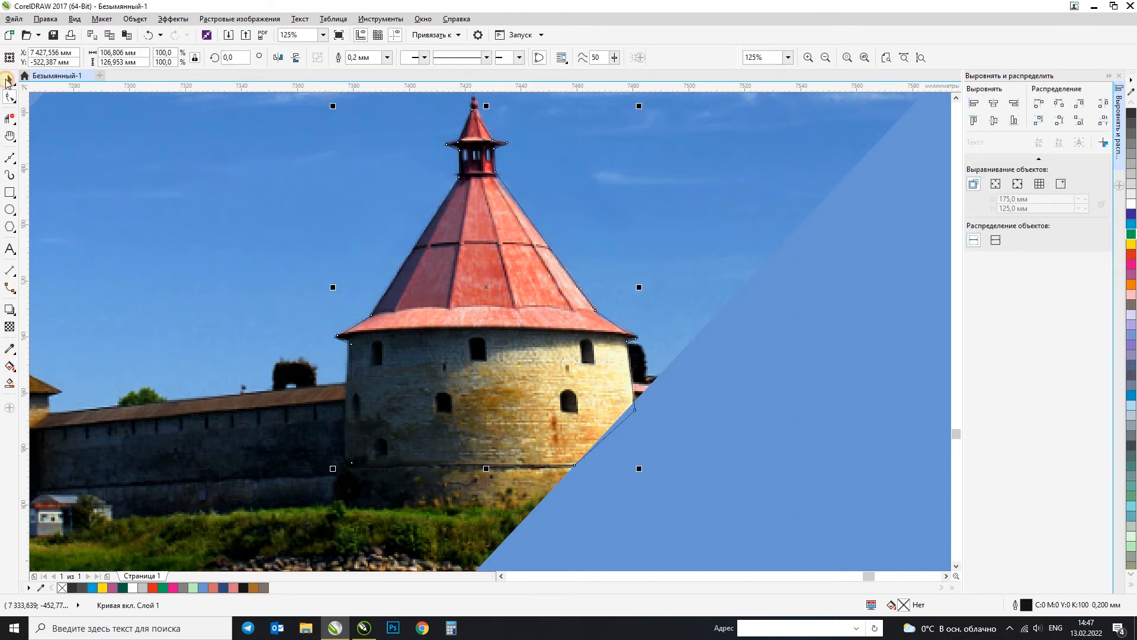
Step: Ungroup all objects in the Island layout so that its castle photo can be selected separately
{"action": "left_click", "coordinate": [1126, 189]}
{"action": "key", "text": "ctrl+z"}
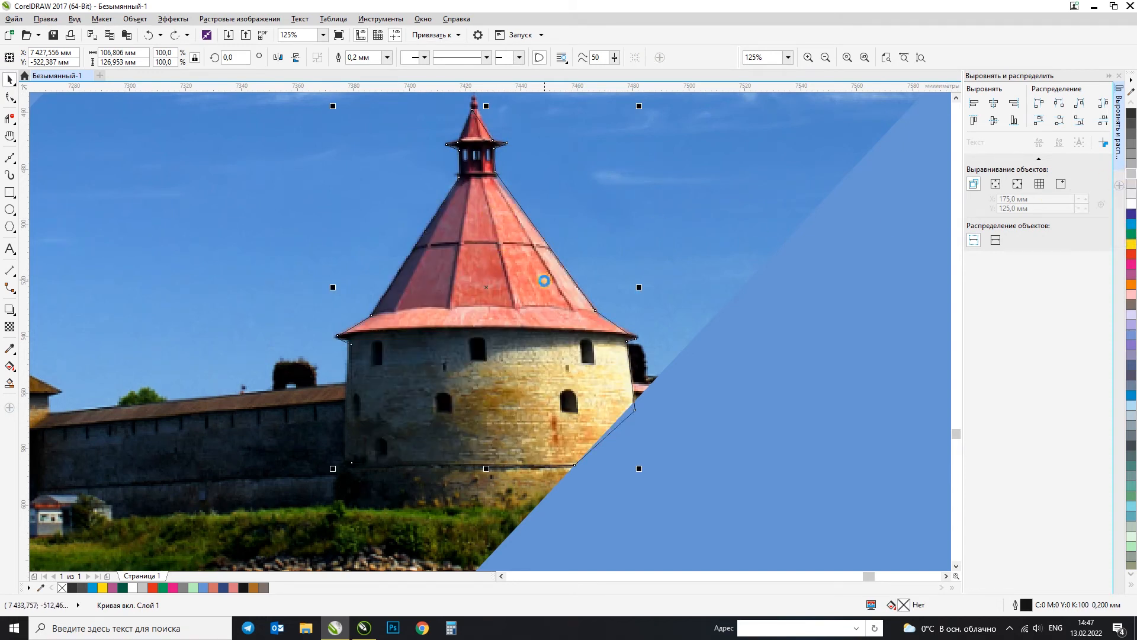
{"action": "scroll", "coordinate": [544, 281], "scroll_direction": "down", "scroll_amount": 2}
{"action": "left_click", "coordinate": [374, 235]}
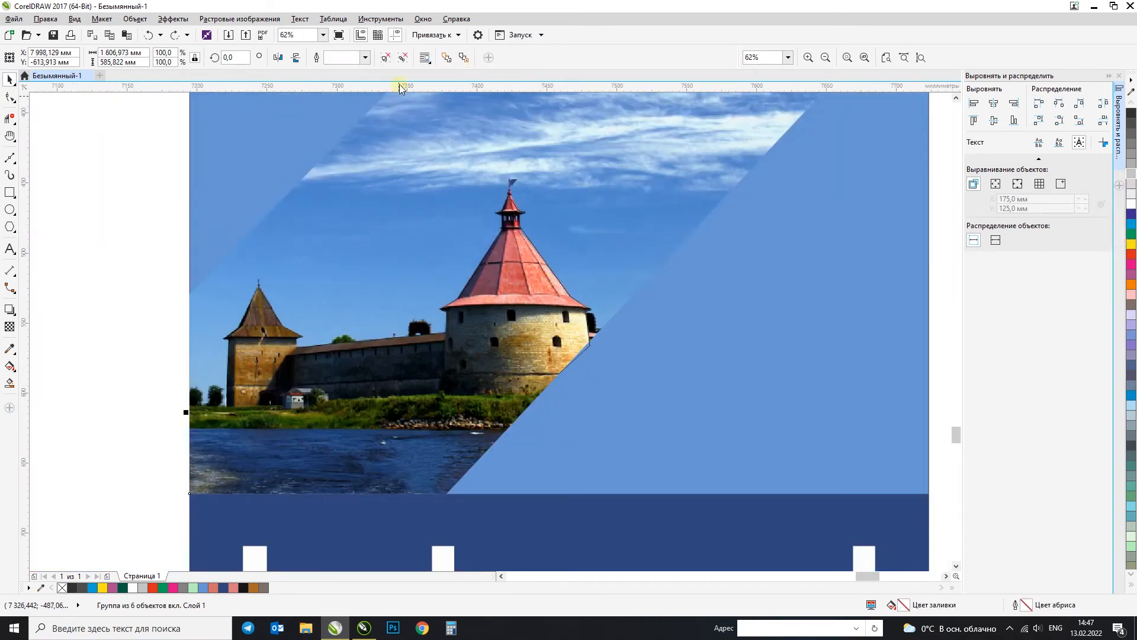
{"action": "left_click", "coordinate": [407, 59]}
Step: Try a white fill on the traced tower outline, and undo the fill
{"action": "left_click", "coordinate": [499, 278]}
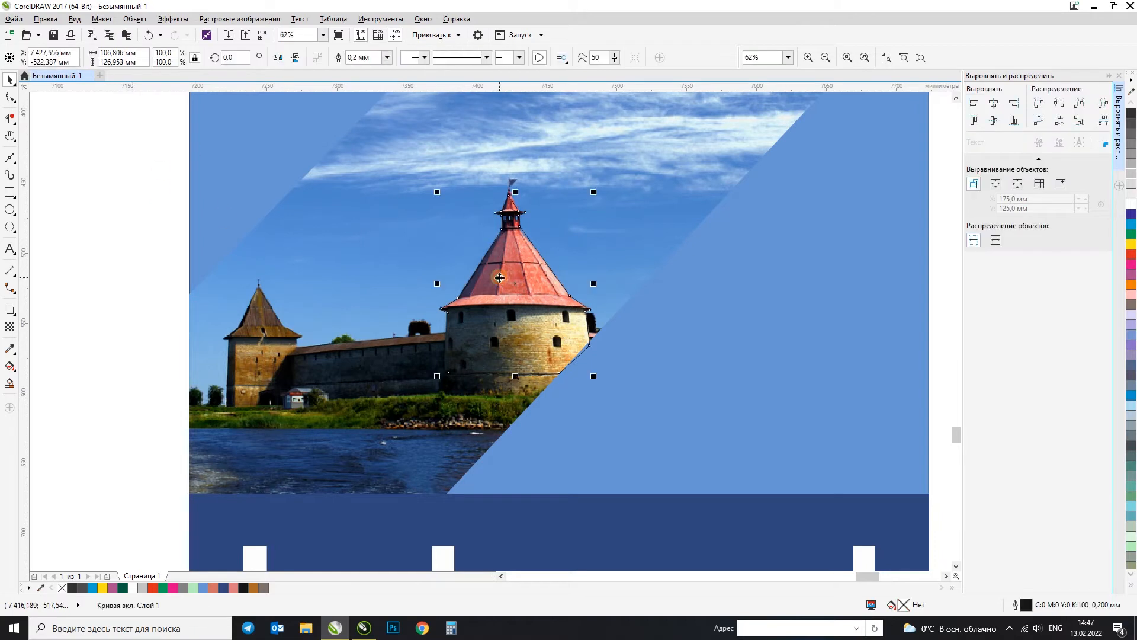
{"action": "left_click", "coordinate": [1132, 209]}
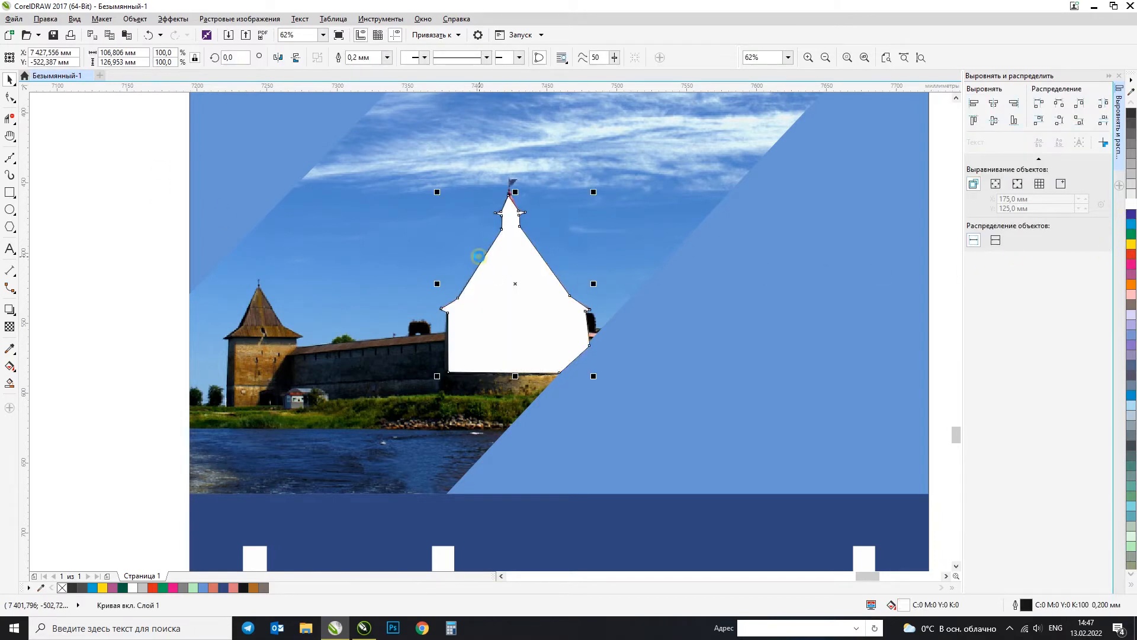
{"action": "key", "text": "ctrl+z"}
{"action": "scroll", "coordinate": [462, 247], "scroll_direction": "up", "scroll_amount": 1}
{"action": "scroll", "coordinate": [462, 249], "scroll_direction": "down", "scroll_amount": 1}
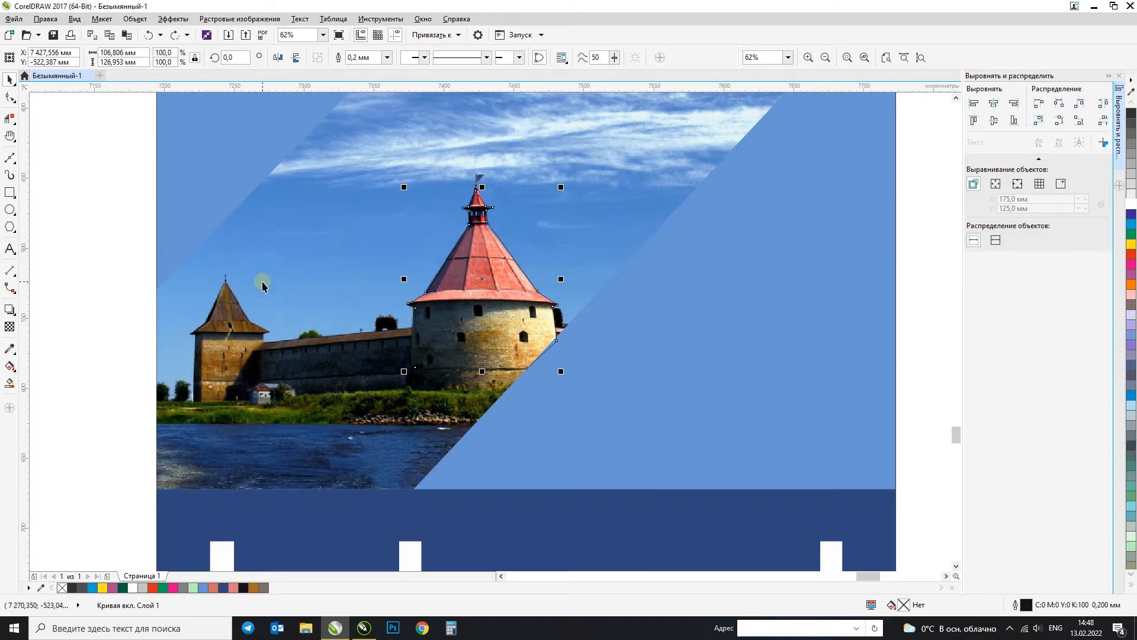
Step: Intersect the tower outline with the castle photo to create a cut-out of the tower
{"action": "left_click", "coordinate": [287, 293]}
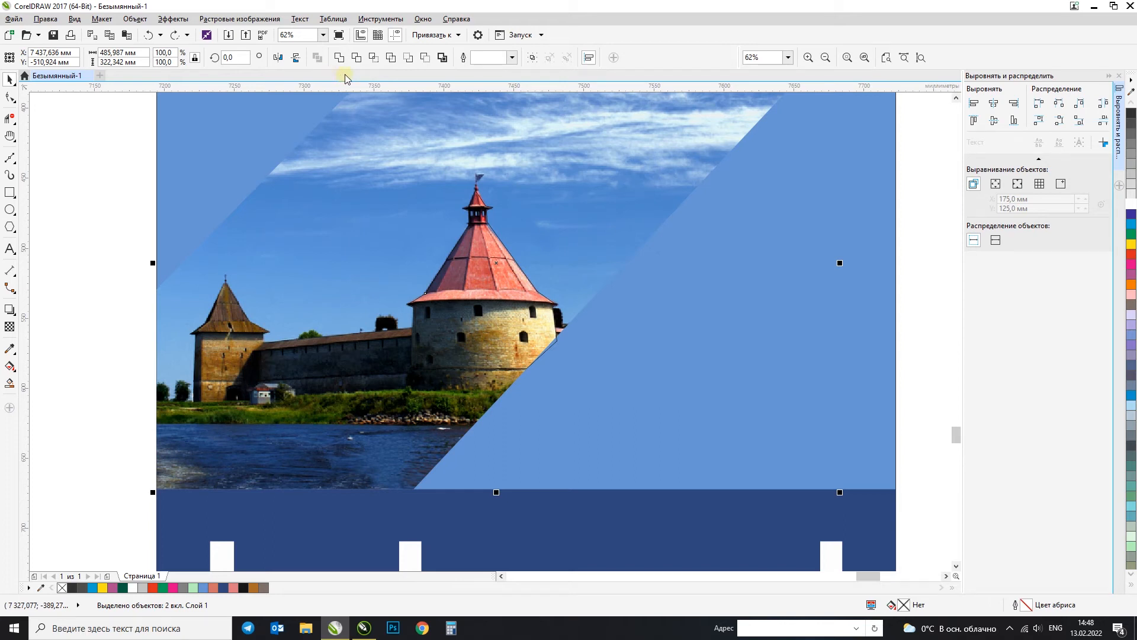
{"action": "left_click", "coordinate": [374, 59]}
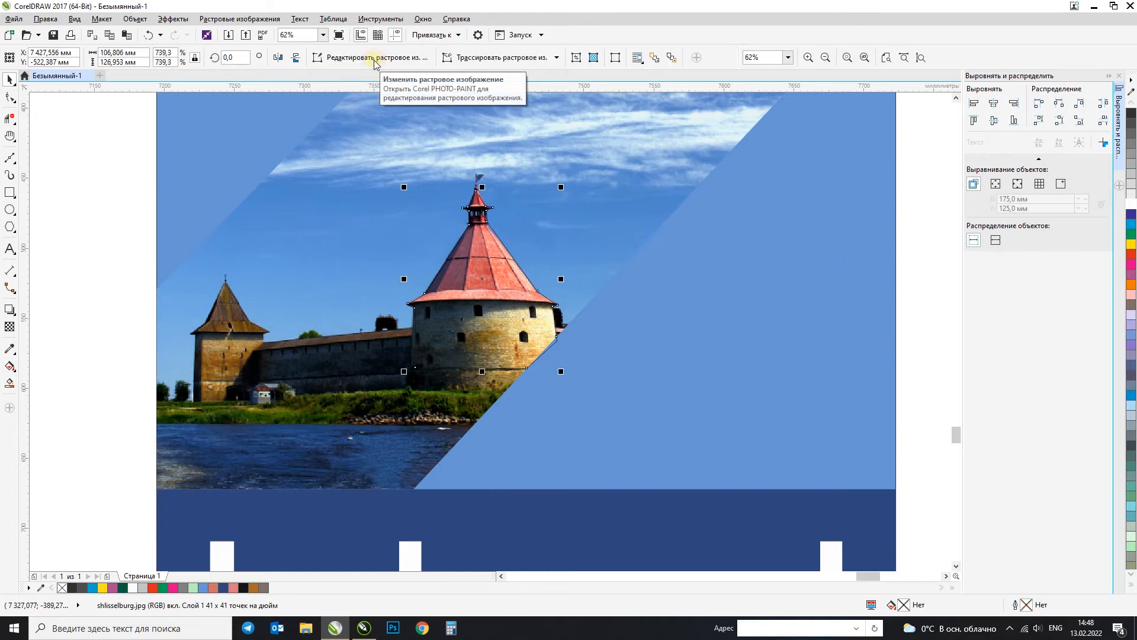
{"action": "scroll", "coordinate": [446, 243], "scroll_direction": "down", "scroll_amount": 2}
{"action": "scroll", "coordinate": [446, 243], "scroll_direction": "up", "scroll_amount": 2}
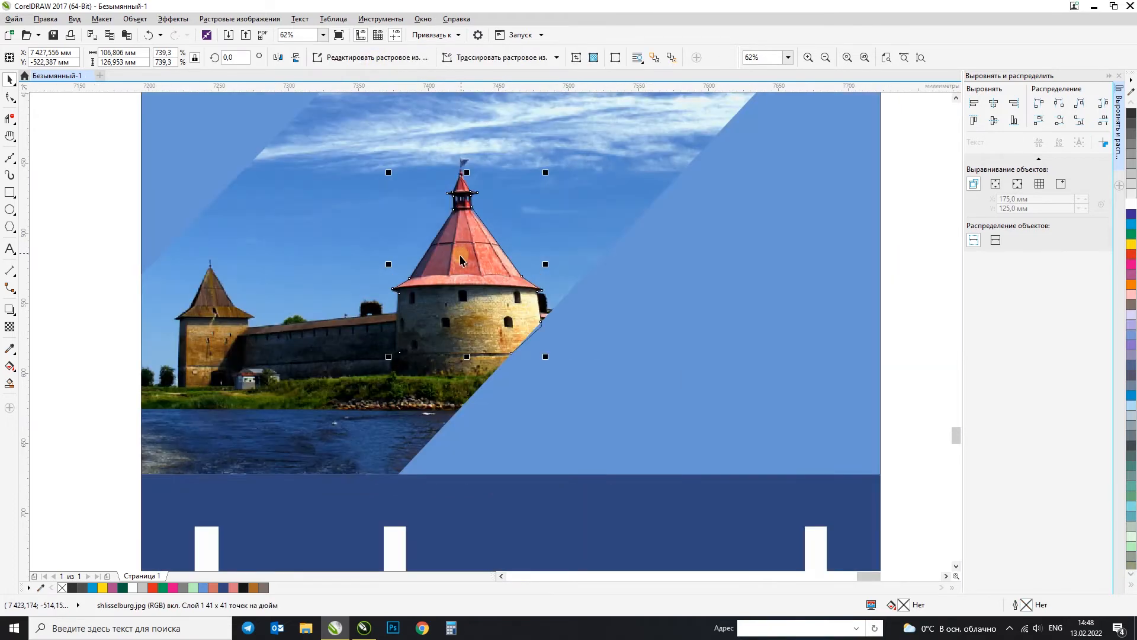
Step: Move the tower outline and the cut-out tower off the photo onto the plain light-blue area beside it, and deselect them
{"action": "left_click_drag", "start_coordinate": [561, 287], "coordinate": [743, 294]}
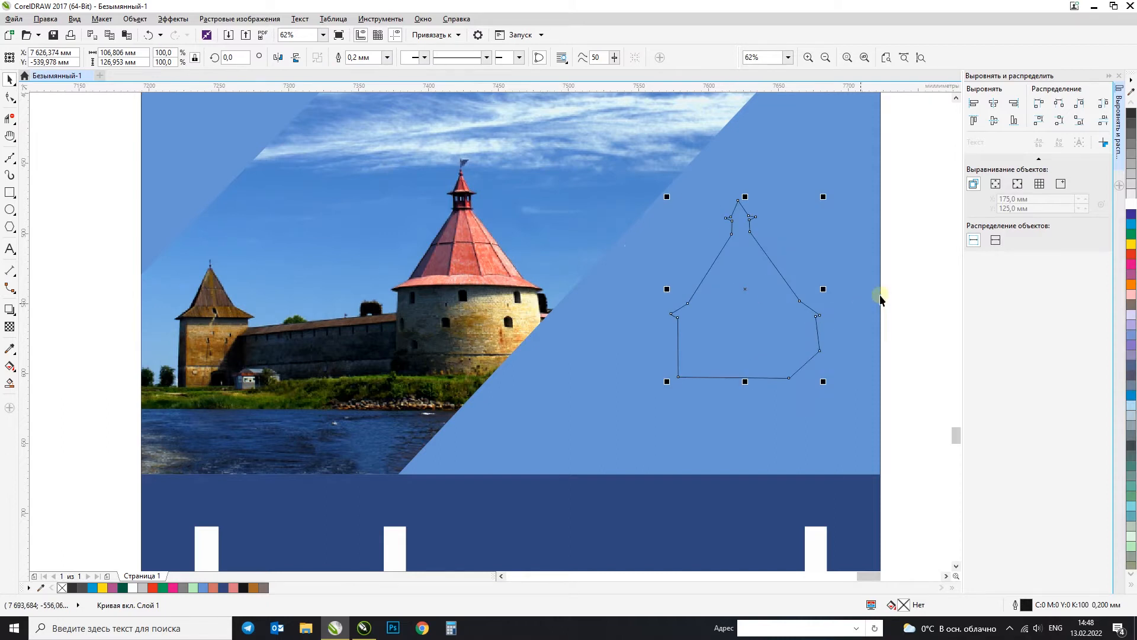
{"action": "left_click", "coordinate": [460, 273]}
{"action": "left_click_drag", "start_coordinate": [461, 256], "coordinate": [655, 430]}
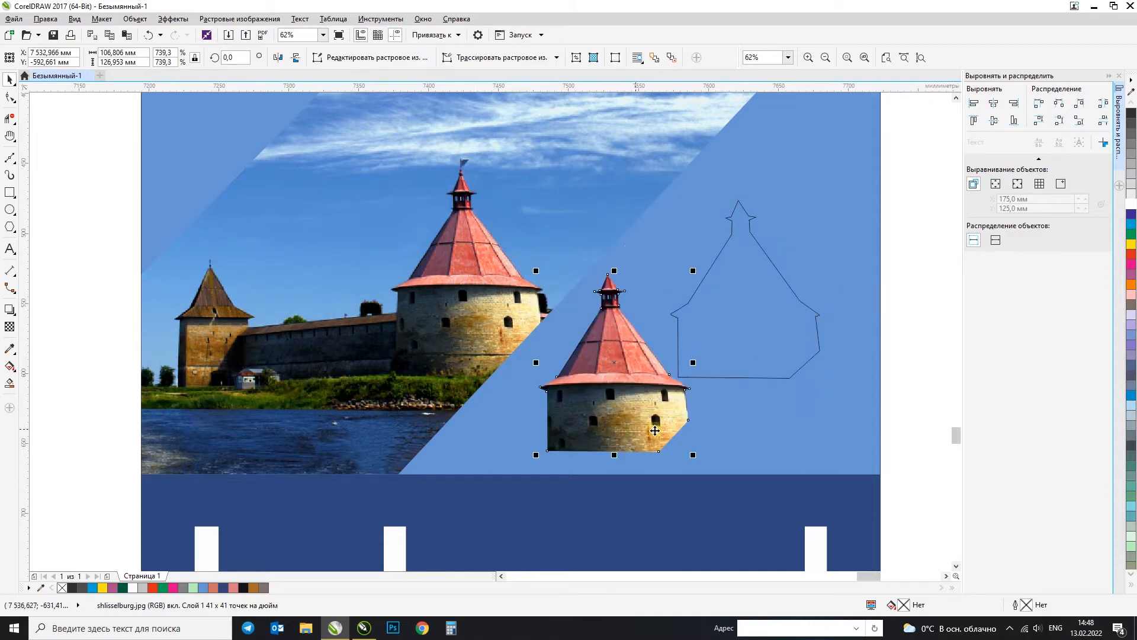
{"action": "scroll", "coordinate": [652, 408], "scroll_direction": "up", "scroll_amount": 2}
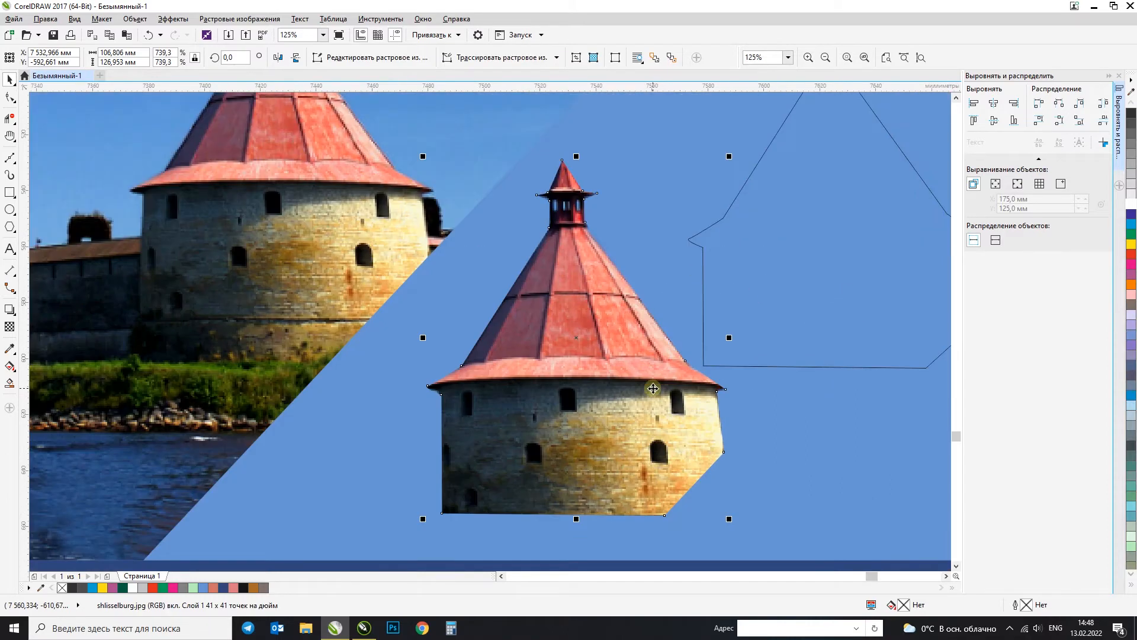
{"action": "scroll", "coordinate": [653, 389], "scroll_direction": "down", "scroll_amount": 3}
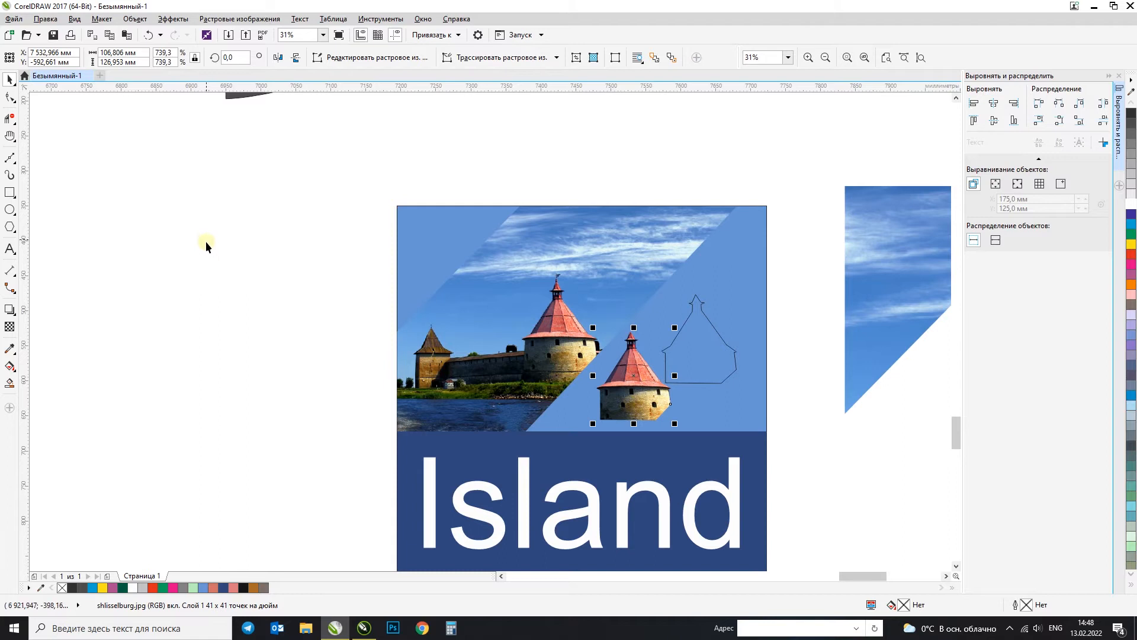
{"action": "left_click", "coordinate": [256, 272]}
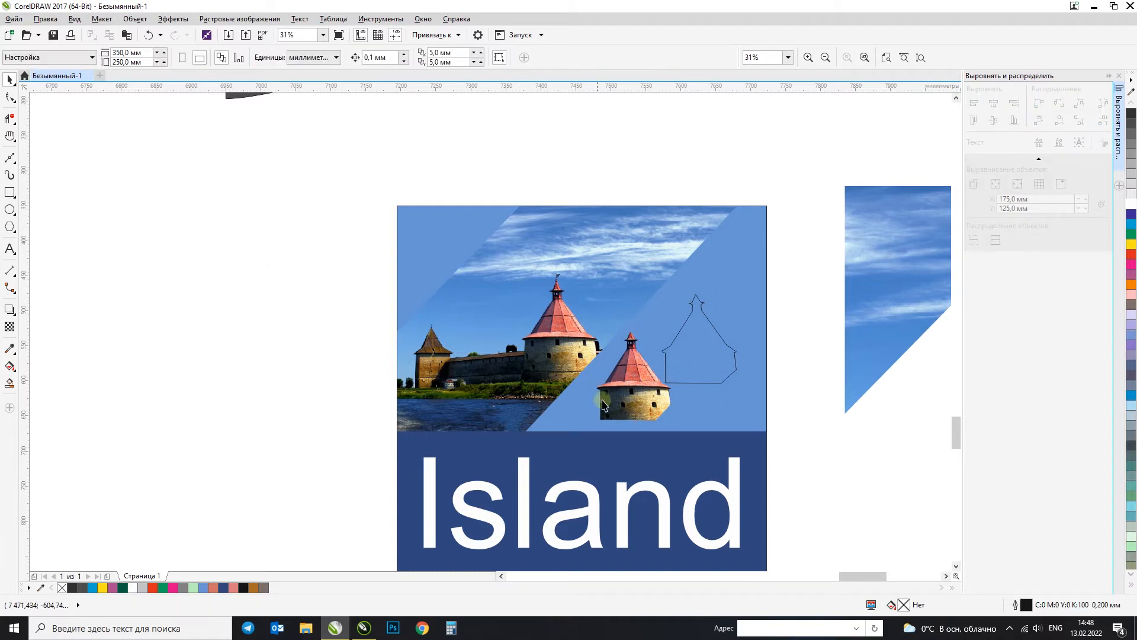
Step: Draw an open curve about 1169 by 534 mm with the Pen tool across the Island layout, mixing curved segments with a straight final segment
{"action": "left_click", "coordinate": [10, 162]}
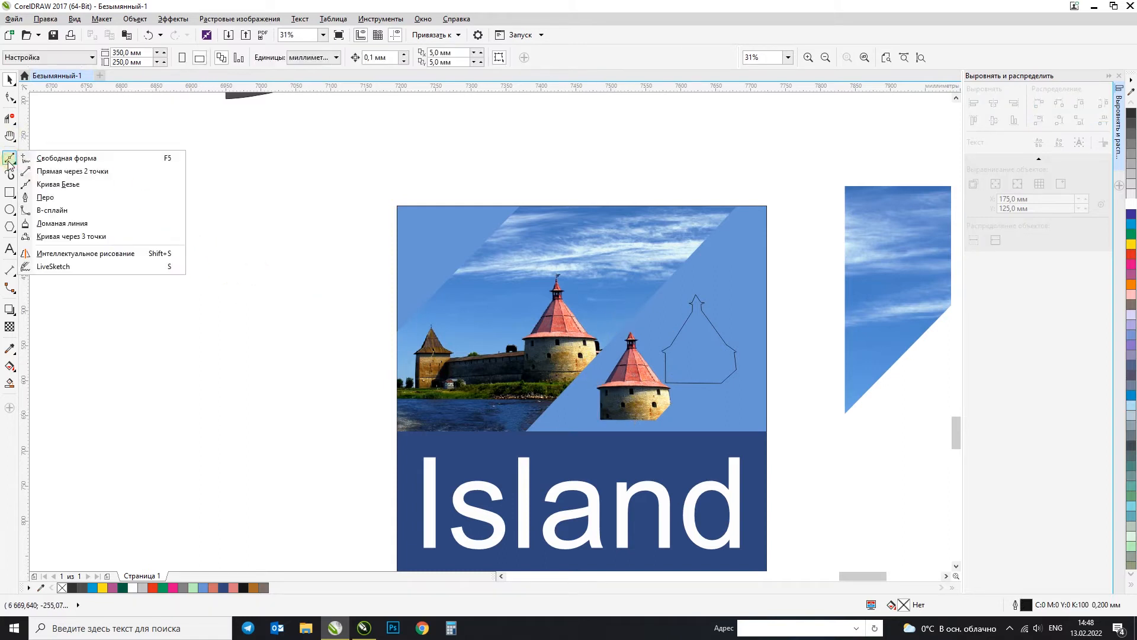
{"action": "left_click", "coordinate": [47, 198]}
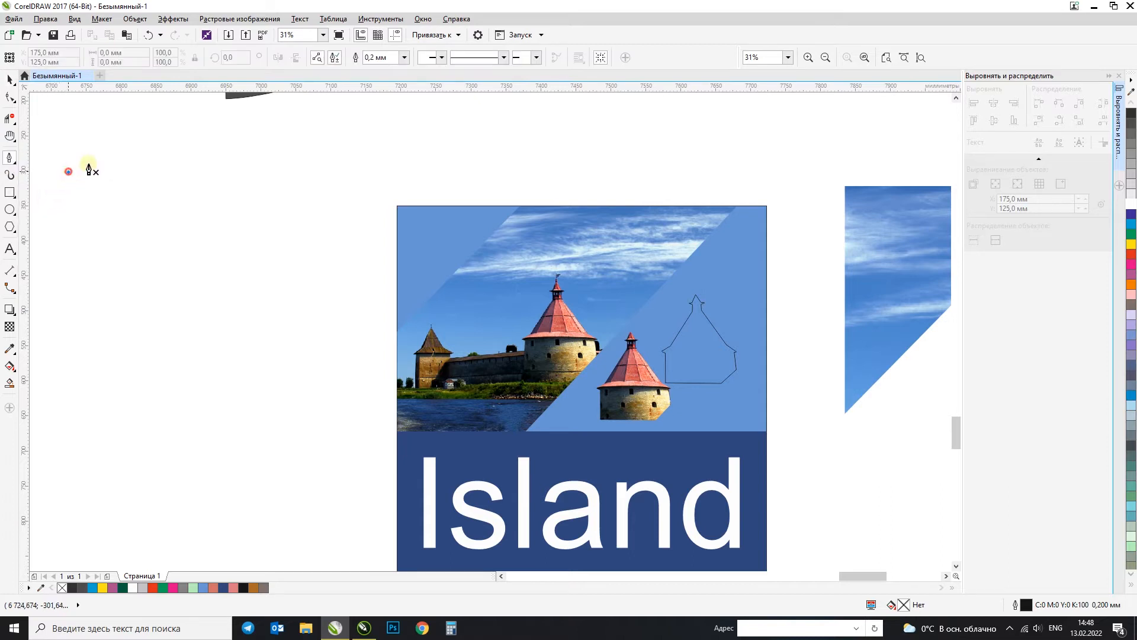
{"action": "left_click_drag", "start_coordinate": [315, 180], "coordinate": [249, 268]}
{"action": "left_click", "coordinate": [355, 288]}
{"action": "left_click", "coordinate": [497, 157]}
{"action": "left_click_drag", "start_coordinate": [520, 171], "coordinate": [695, 157]}
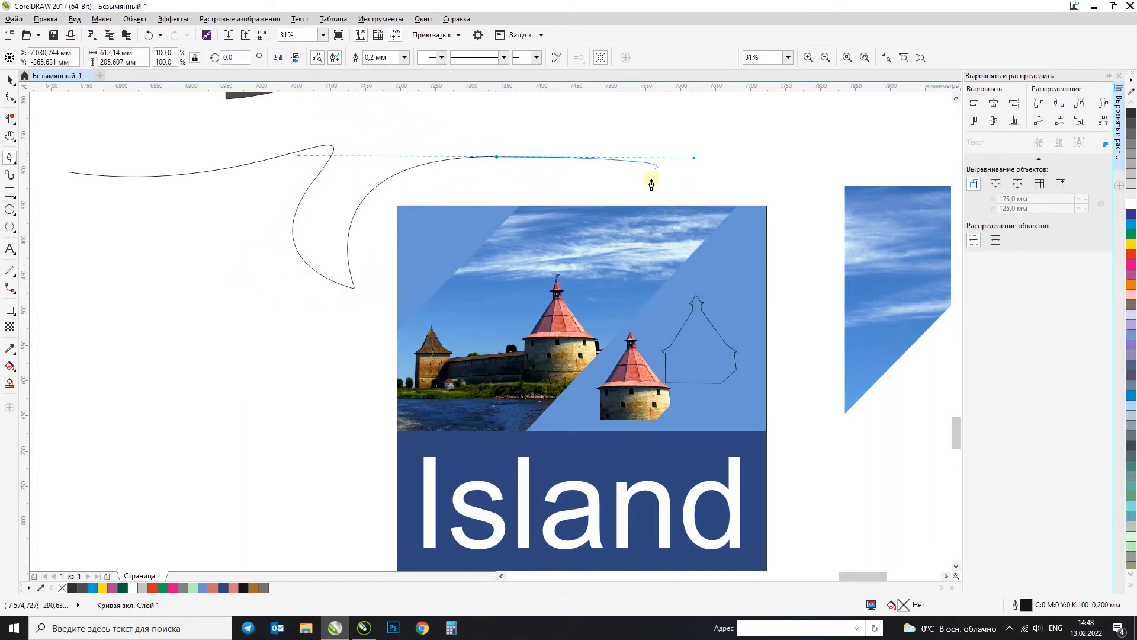
{"action": "left_click", "coordinate": [637, 309]}
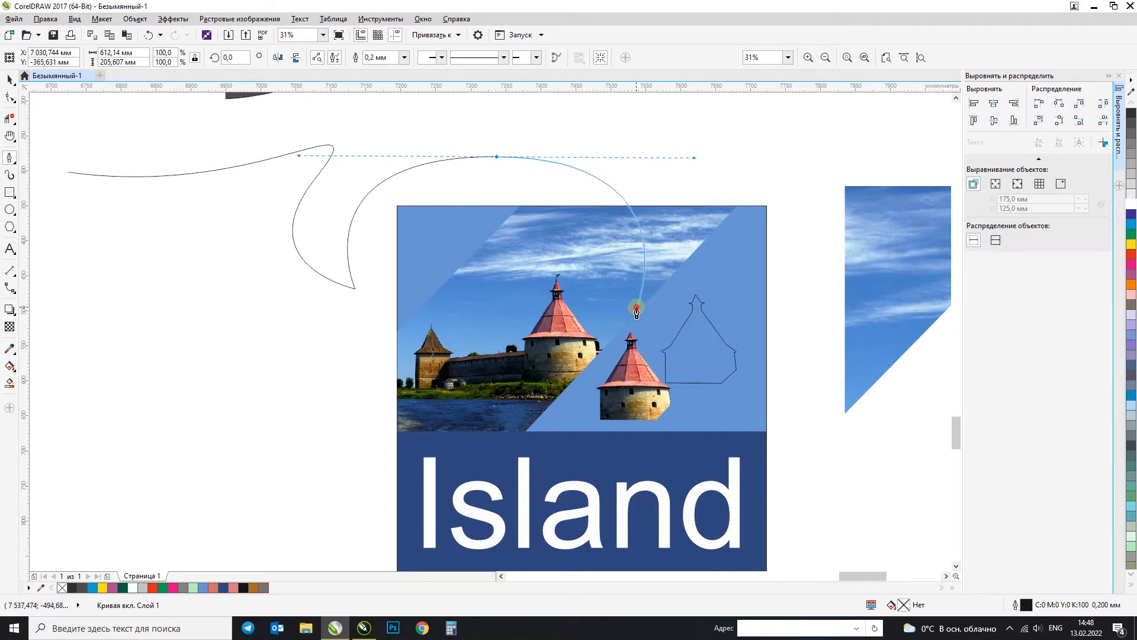
{"action": "left_click_drag", "start_coordinate": [813, 496], "coordinate": [927, 425]}
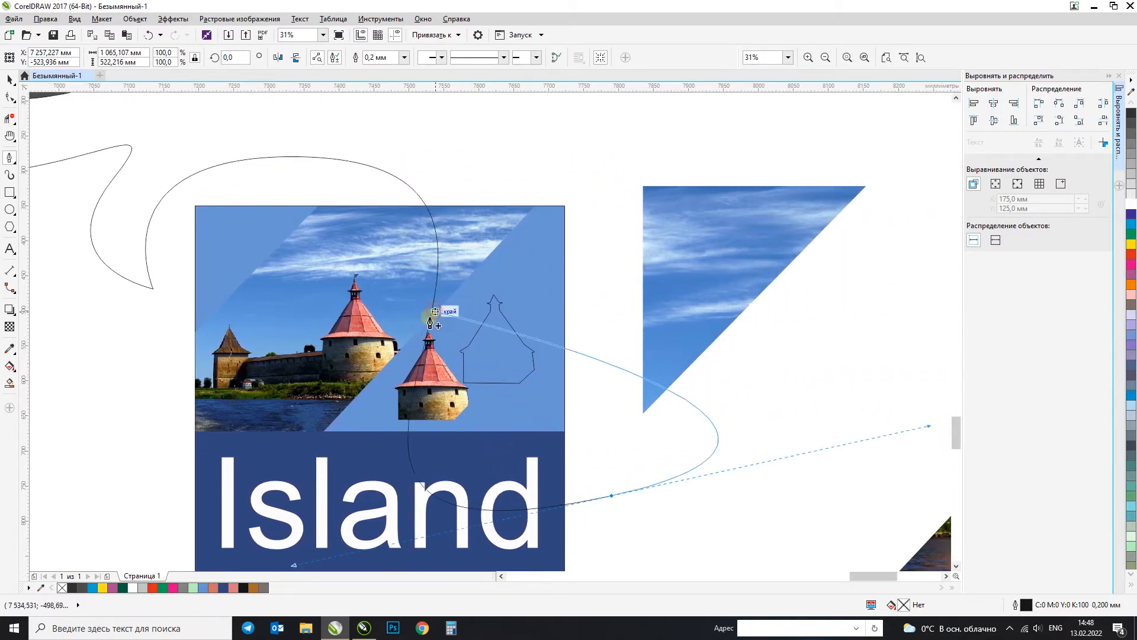
{"action": "left_click", "coordinate": [96, 137]}
{"action": "left_click", "coordinate": [409, 137]}
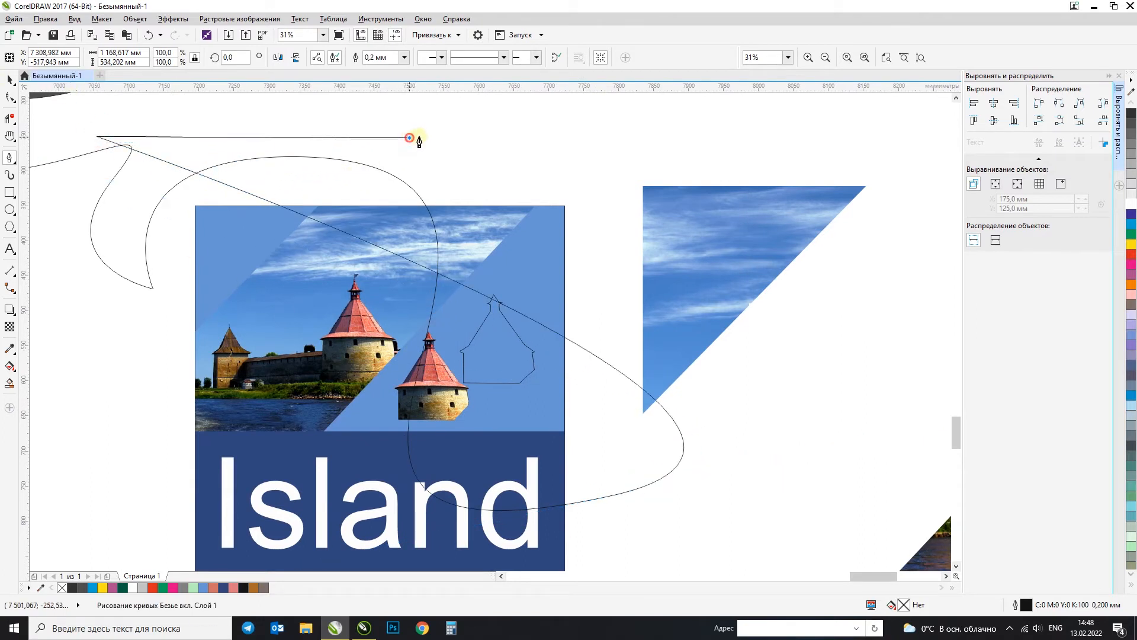
{"action": "left_click", "coordinate": [9, 79]}
{"action": "scroll", "coordinate": [509, 214], "scroll_direction": "down", "scroll_amount": 3}
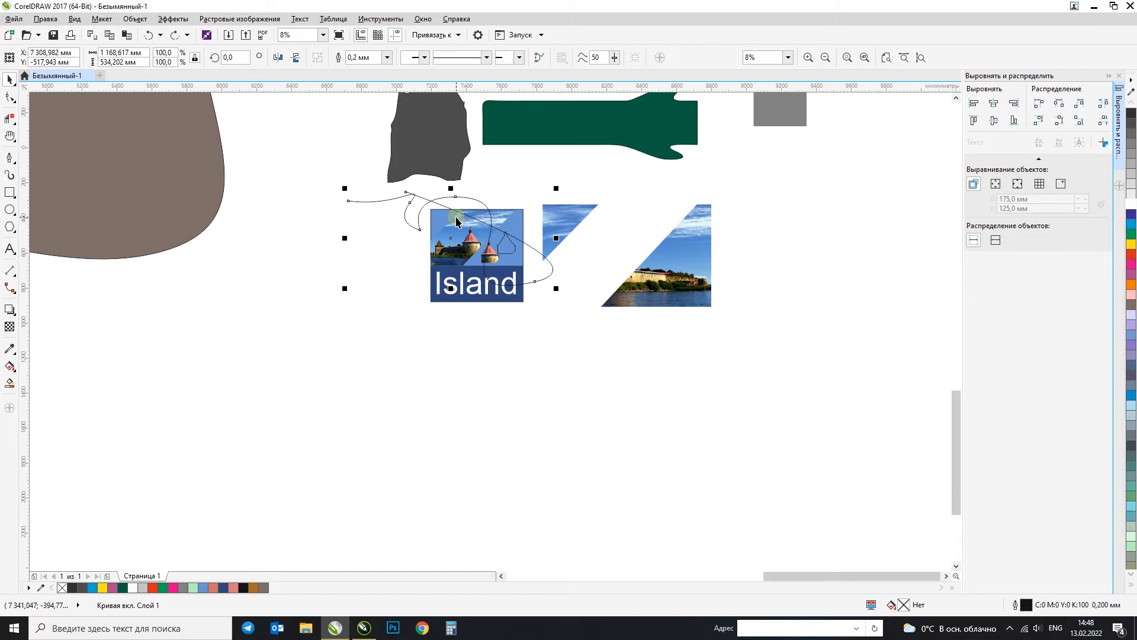
{"action": "scroll", "coordinate": [460, 223], "scroll_direction": "down", "scroll_amount": 3}
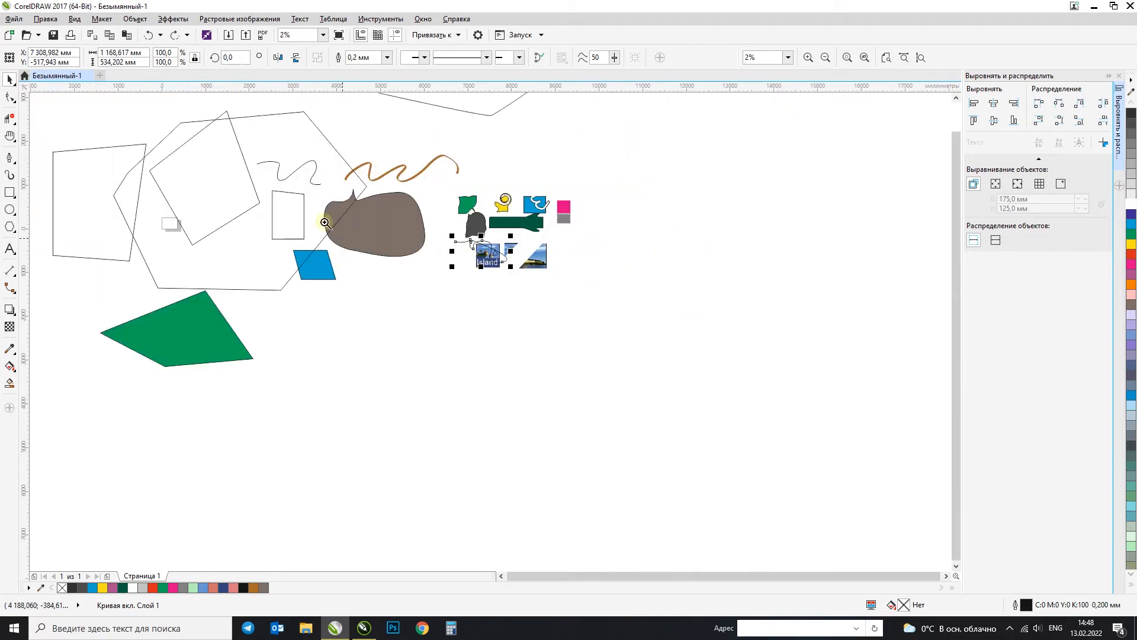
{"action": "left_click_drag", "start_coordinate": [329, 226], "coordinate": [540, 463]}
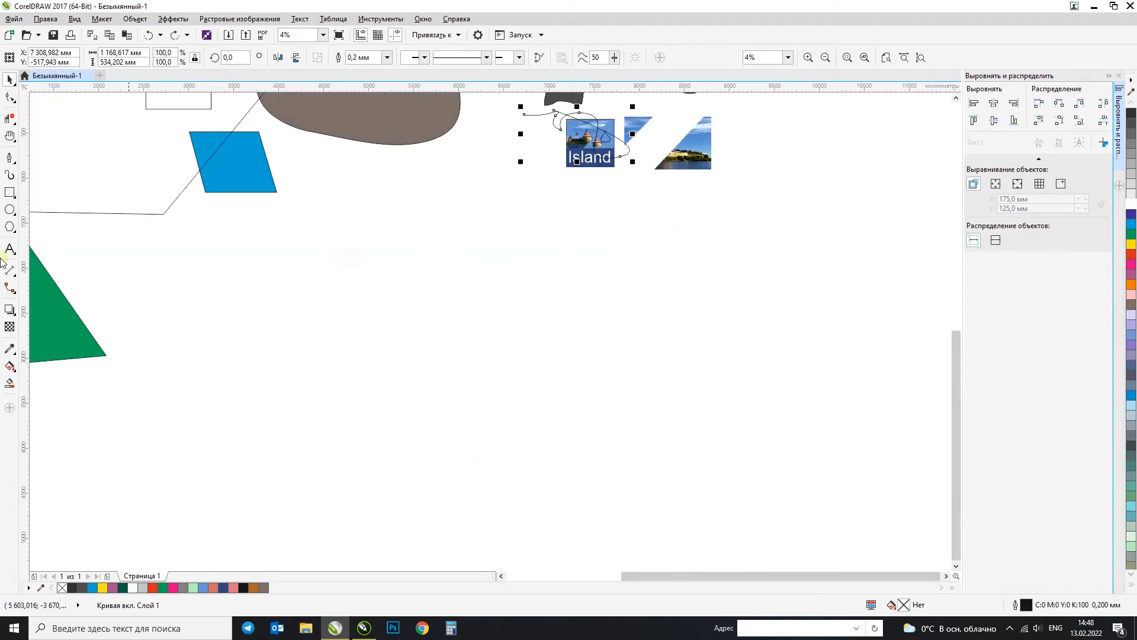
Step: Draw the outer edge of an S-shaped curve, about 1008 by 2804 mm, with the Pen tool in the empty area below the brown shape
{"action": "left_click", "coordinate": [11, 160]}
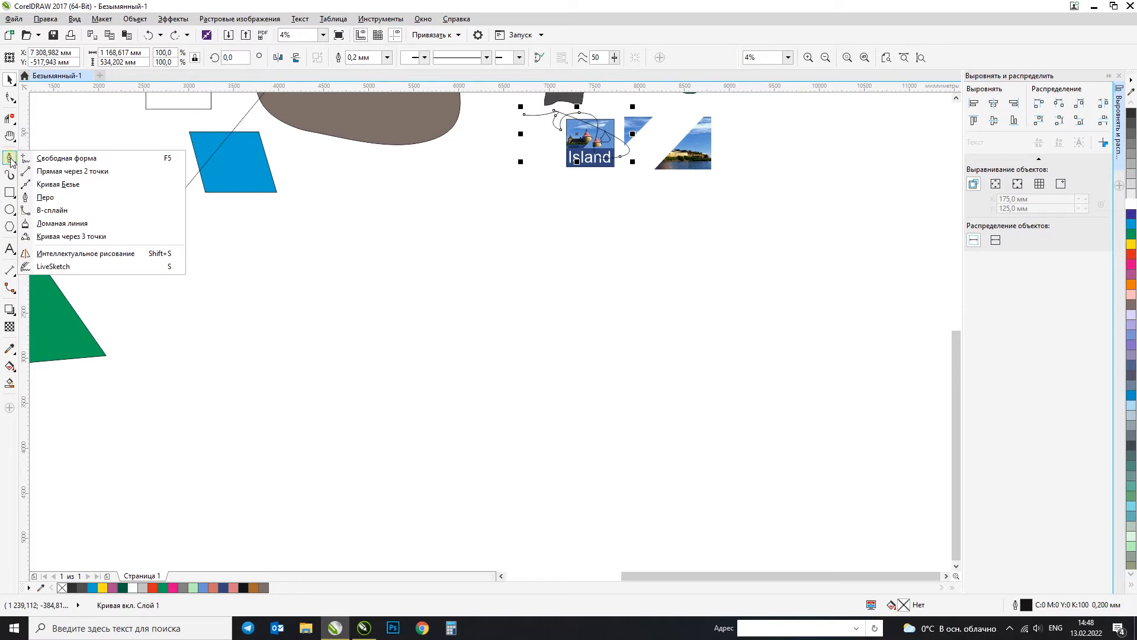
{"action": "left_click", "coordinate": [45, 197]}
{"action": "left_click", "coordinate": [364, 425]}
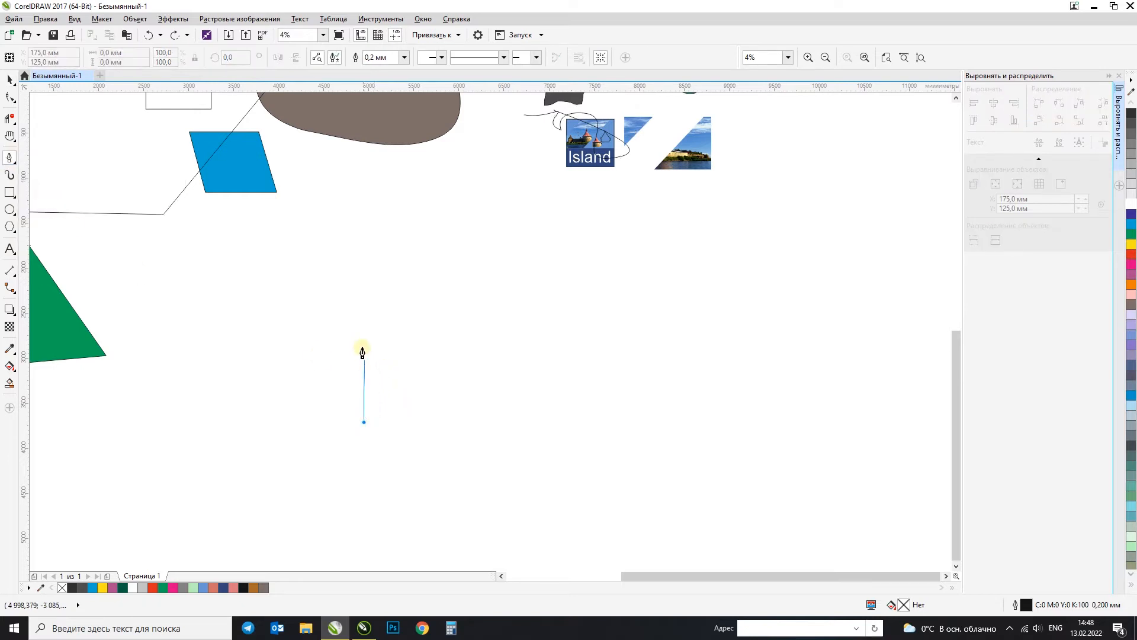
{"action": "double_click", "coordinate": [364, 302]}
{"action": "left_click_drag", "start_coordinate": [363, 296], "coordinate": [292, 243]}
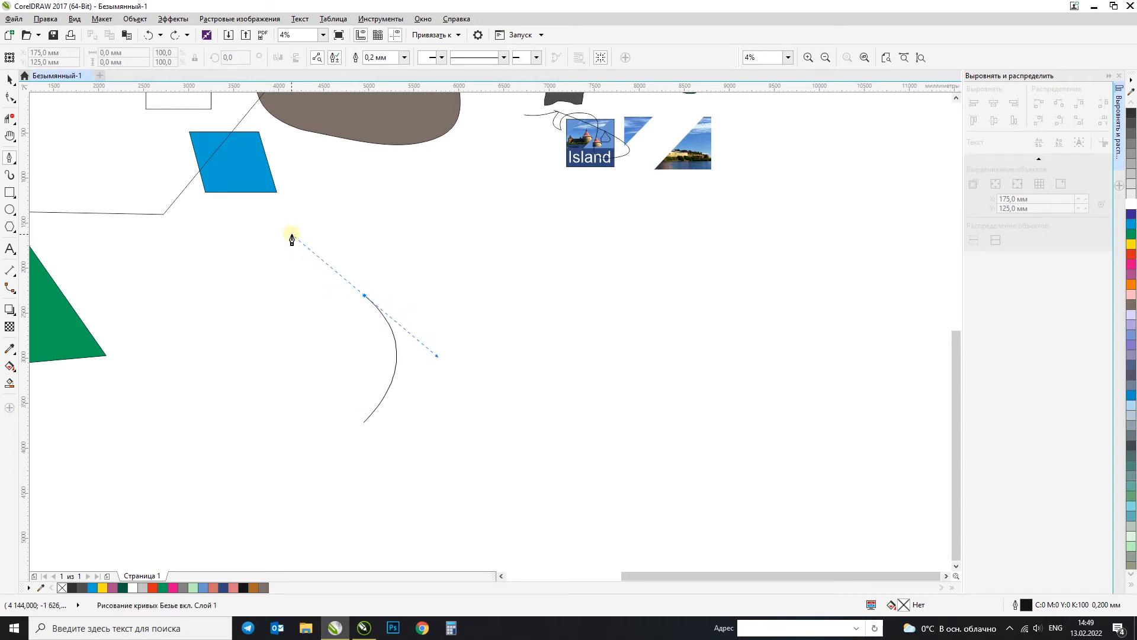
{"action": "left_click_drag", "start_coordinate": [291, 238], "coordinate": [290, 233]}
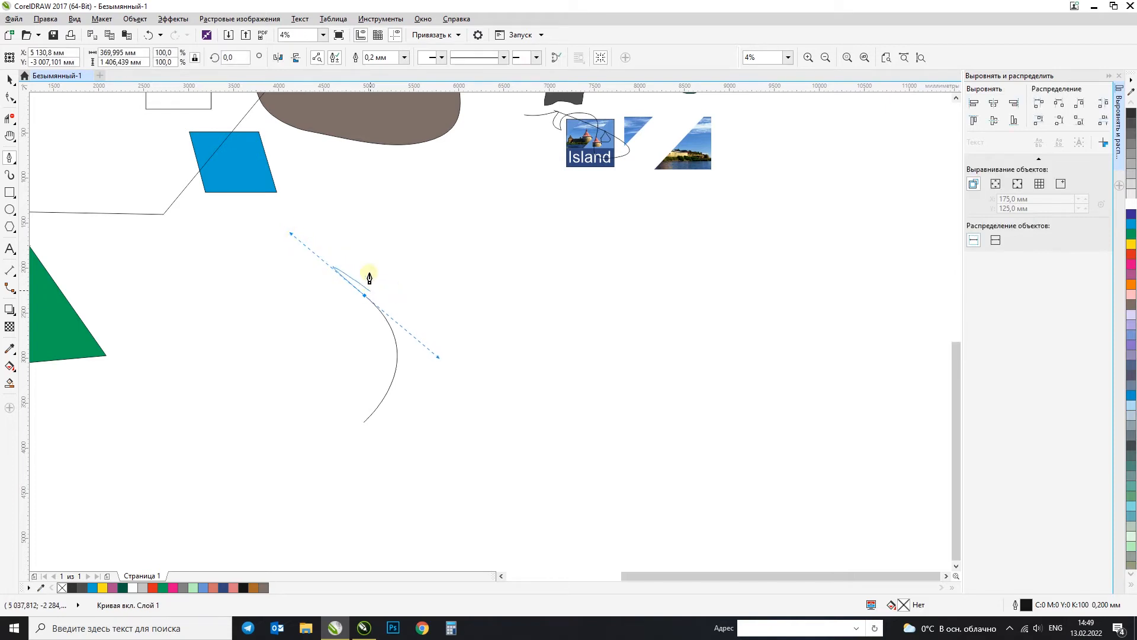
{"action": "double_click", "coordinate": [422, 173]}
{"action": "left_click_drag", "start_coordinate": [437, 183], "coordinate": [487, 197]}
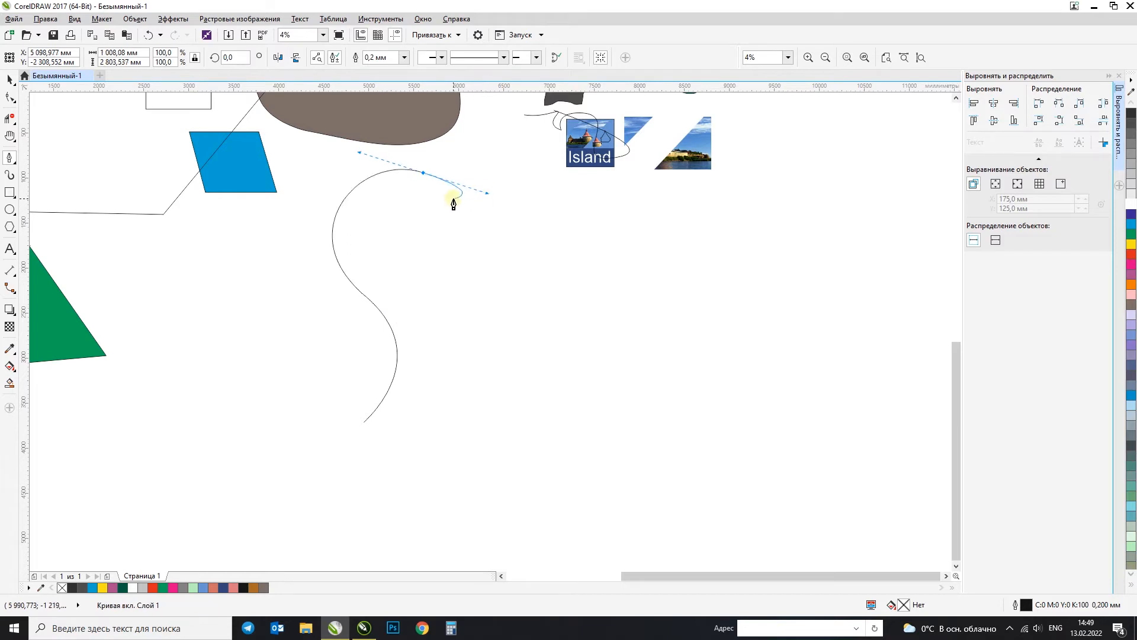
Step: Continue the Pen curve back along the inner side and close it at its starting point as an S-shaped outline about 1325 by 2843 mm
{"action": "left_click", "coordinate": [423, 196]}
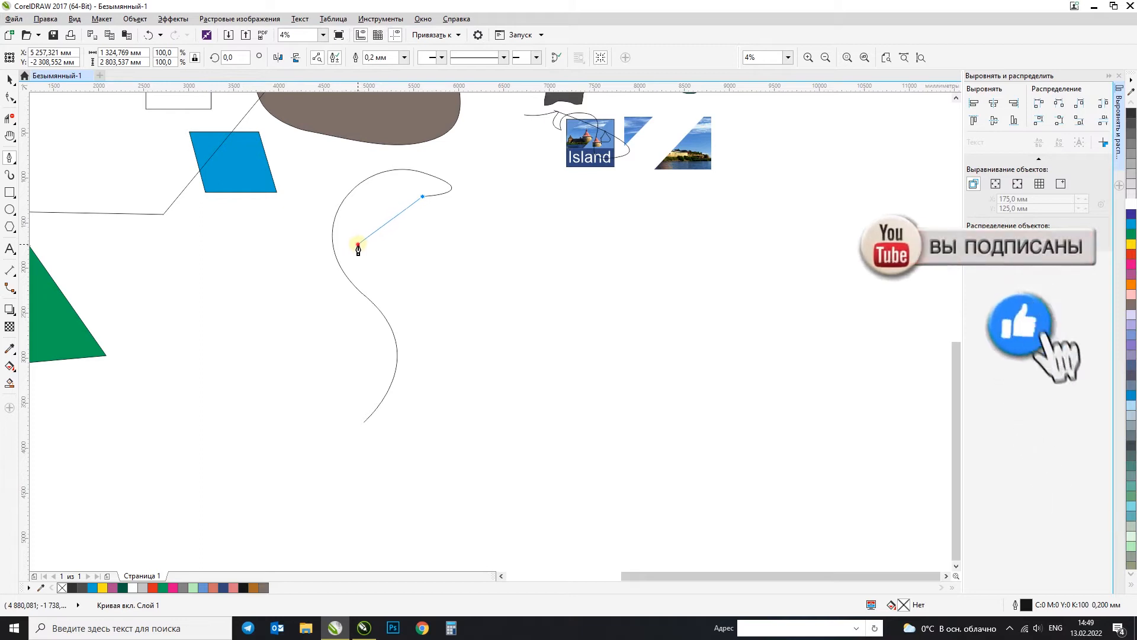
{"action": "left_click", "coordinate": [357, 244]}
{"action": "left_click_drag", "start_coordinate": [357, 244], "coordinate": [355, 318]}
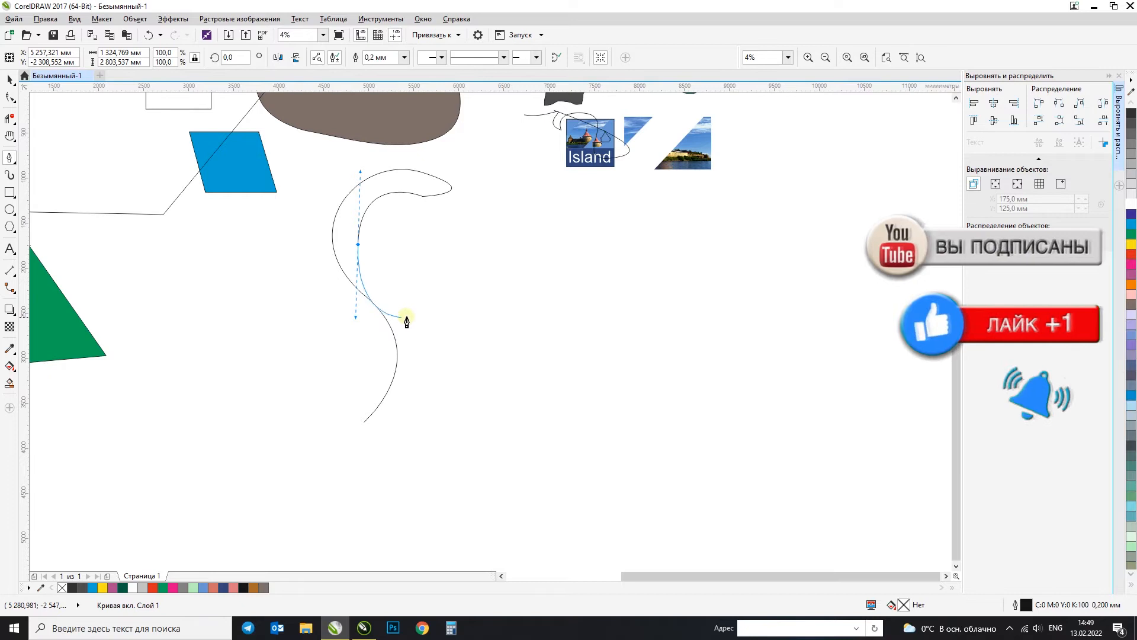
{"action": "left_click", "coordinate": [422, 328]}
{"action": "left_click_drag", "start_coordinate": [422, 327], "coordinate": [387, 356]}
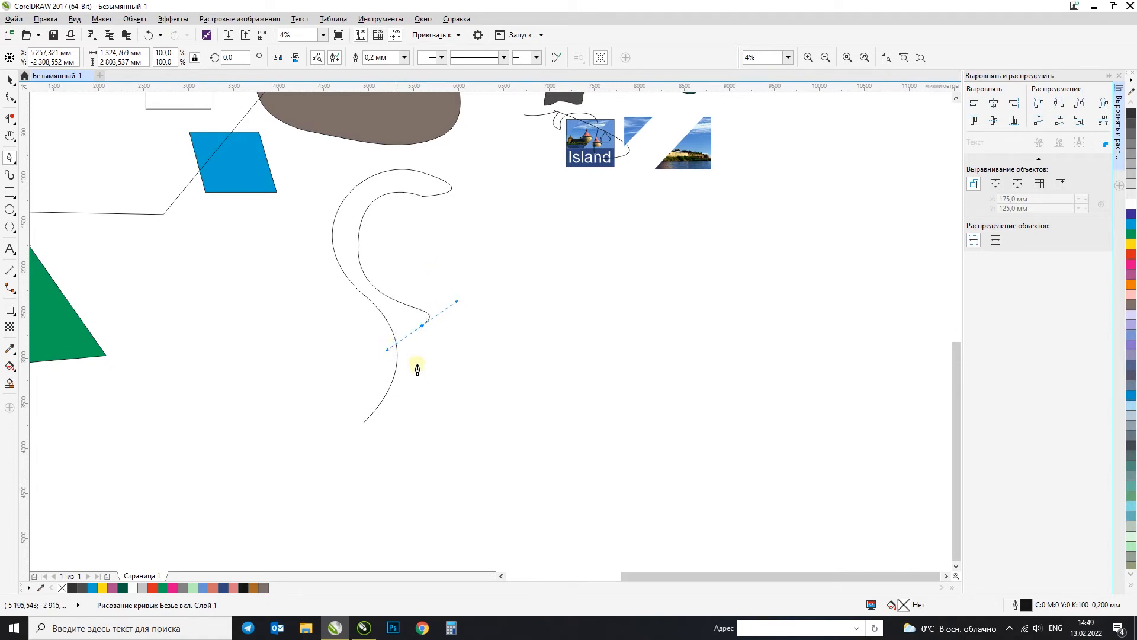
{"action": "left_click_drag", "start_coordinate": [388, 424], "coordinate": [330, 416]}
{"action": "left_click", "coordinate": [364, 422]}
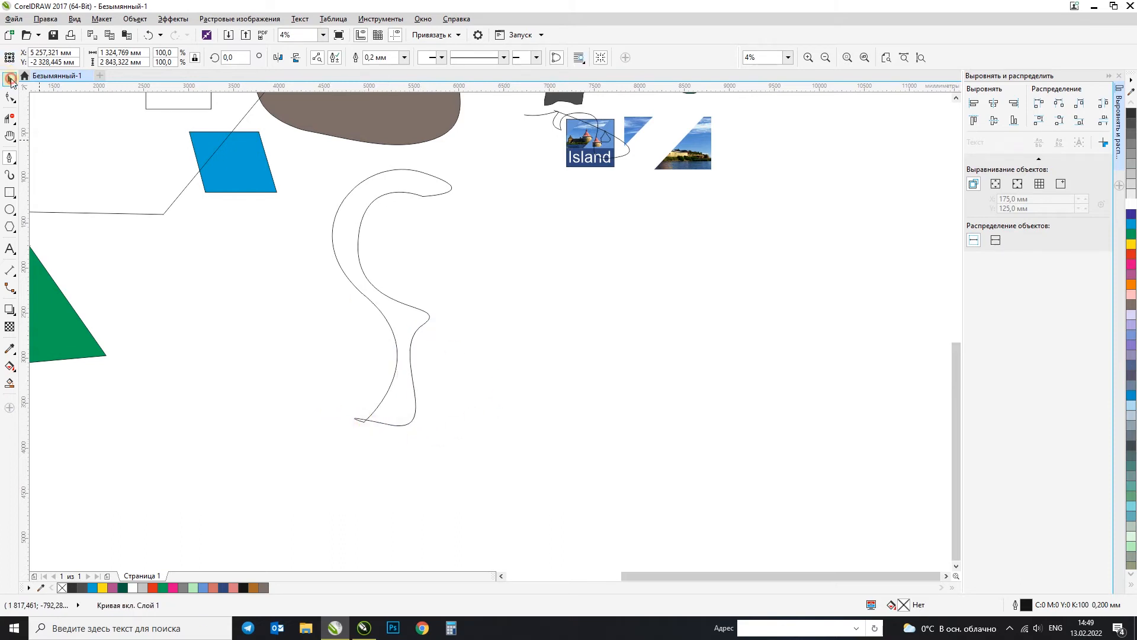
Step: Fill the closed S-shaped curve with blue (C100 M100 Y0 K0) and open its nodes for editing with the Shape tool
{"action": "left_click", "coordinate": [10, 78]}
{"action": "left_click", "coordinate": [1131, 214]}
{"action": "key", "text": "F10"}
{"action": "left_click_drag", "start_coordinate": [342, 251], "coordinate": [344, 253]}
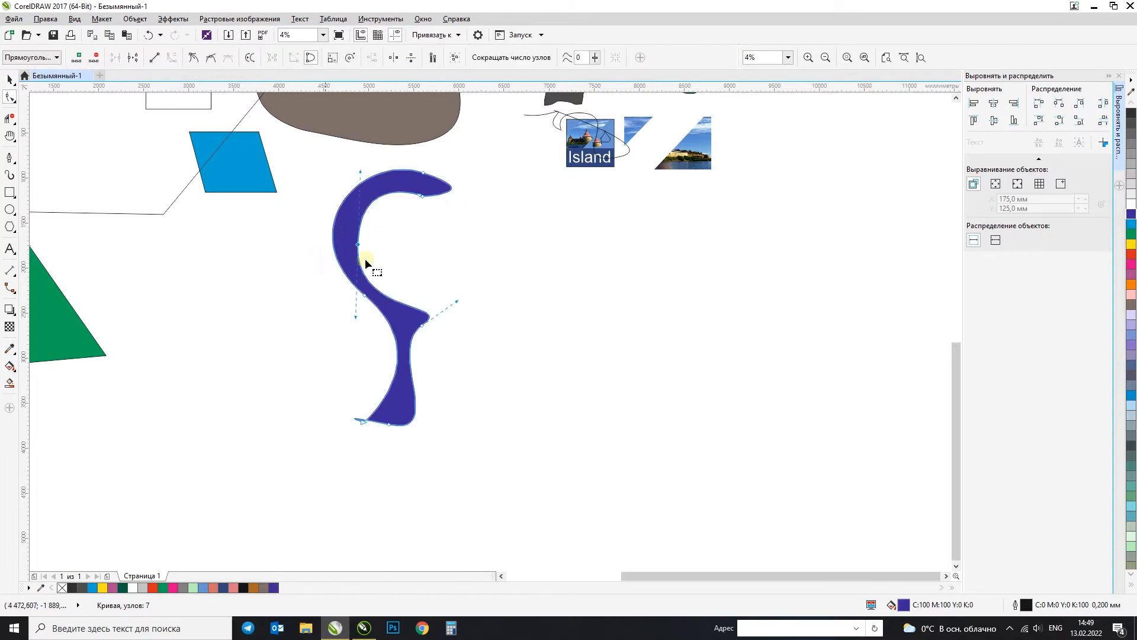
Step: Try adding a node directly on the inner edge of the blue shape's upper arc, and undo the addition
{"action": "scroll", "coordinate": [379, 225], "scroll_direction": "up", "scroll_amount": 2}
{"action": "scroll", "coordinate": [341, 225], "scroll_direction": "up", "scroll_amount": 1}
{"action": "left_click", "coordinate": [349, 215]}
{"action": "left_click", "coordinate": [350, 199]}
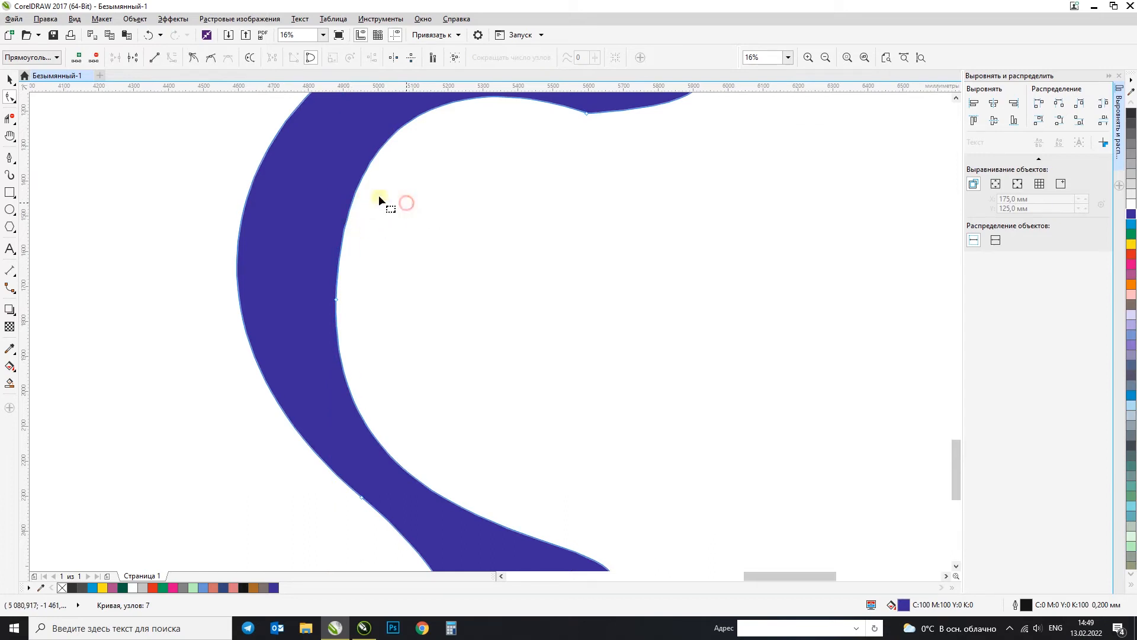
{"action": "scroll", "coordinate": [354, 193], "scroll_direction": "up", "scroll_amount": 2}
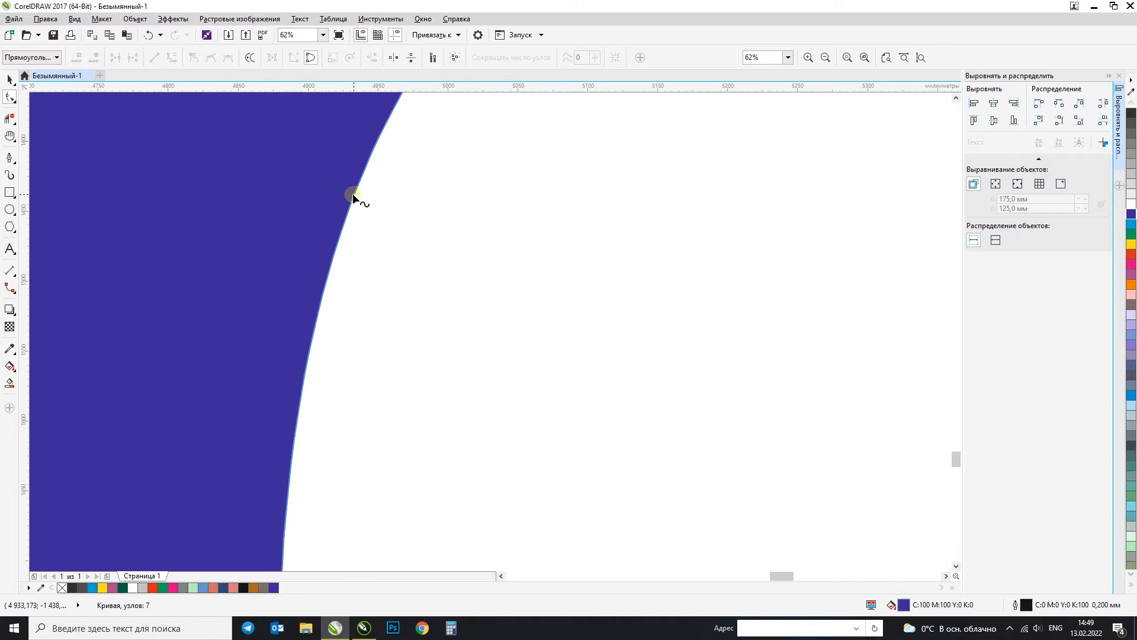
{"action": "double_click", "coordinate": [353, 194]}
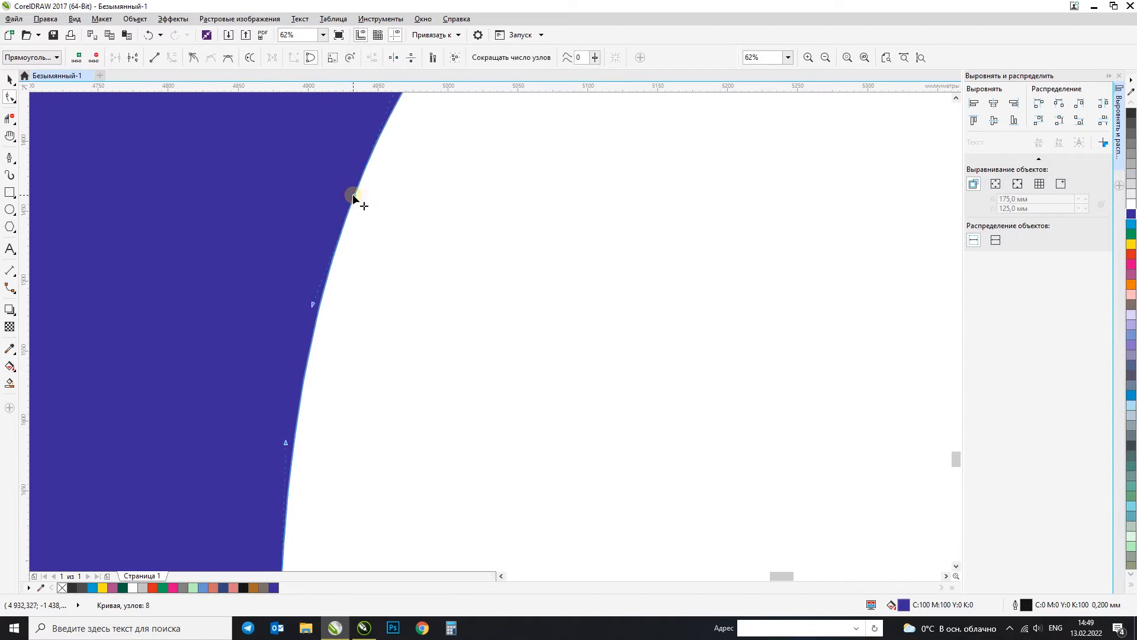
{"action": "key", "text": "ctrl+z"}
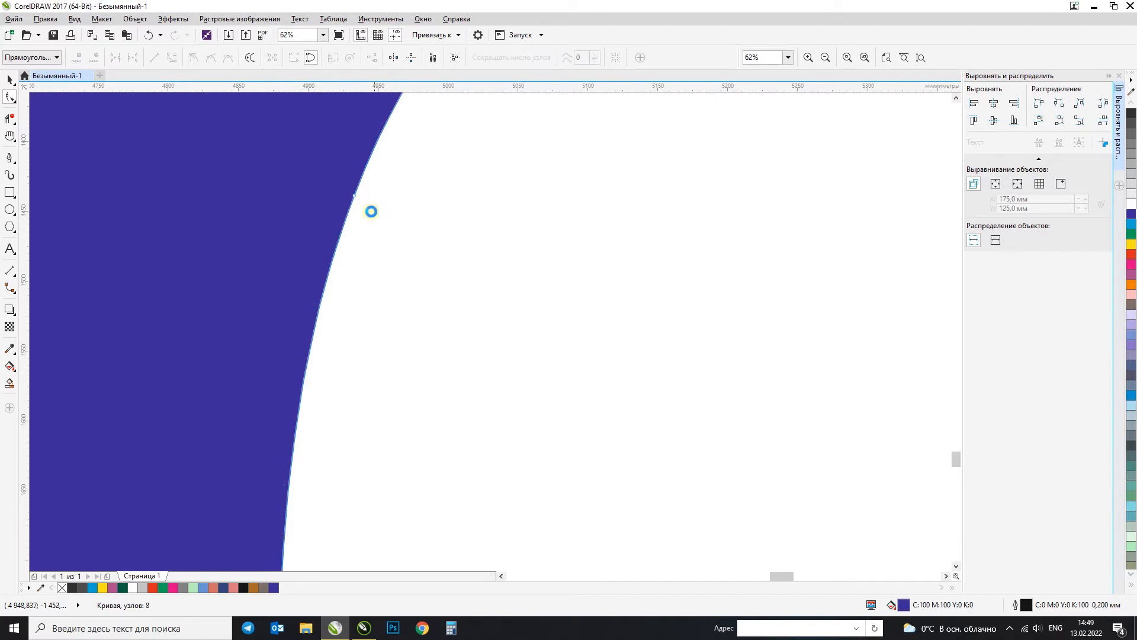
Step: Add a node on the inner edge of the blue shape's upper arc and move it and its handles to bend the edge
{"action": "left_click", "coordinate": [352, 203]}
{"action": "left_click", "coordinate": [79, 58]}
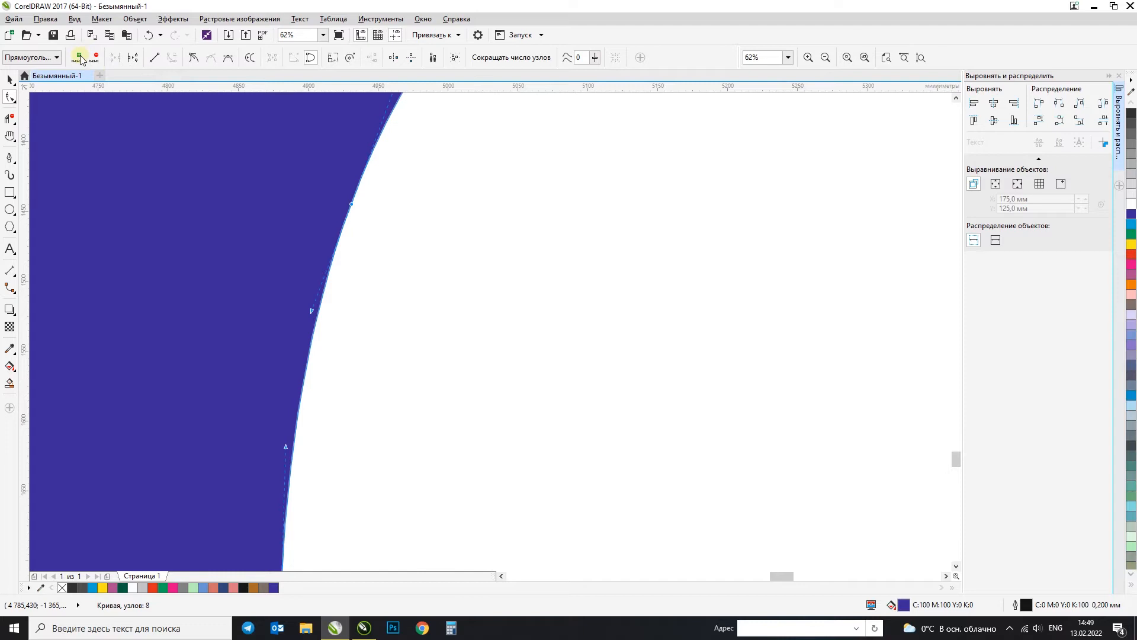
{"action": "scroll", "coordinate": [332, 256], "scroll_direction": "down", "scroll_amount": 1}
{"action": "left_click_drag", "start_coordinate": [311, 286], "coordinate": [333, 314]}
{"action": "scroll", "coordinate": [332, 315], "scroll_direction": "down", "scroll_amount": 3}
{"action": "scroll", "coordinate": [329, 297], "scroll_direction": "up", "scroll_amount": 1}
{"action": "left_click_drag", "start_coordinate": [327, 218], "coordinate": [371, 229]}
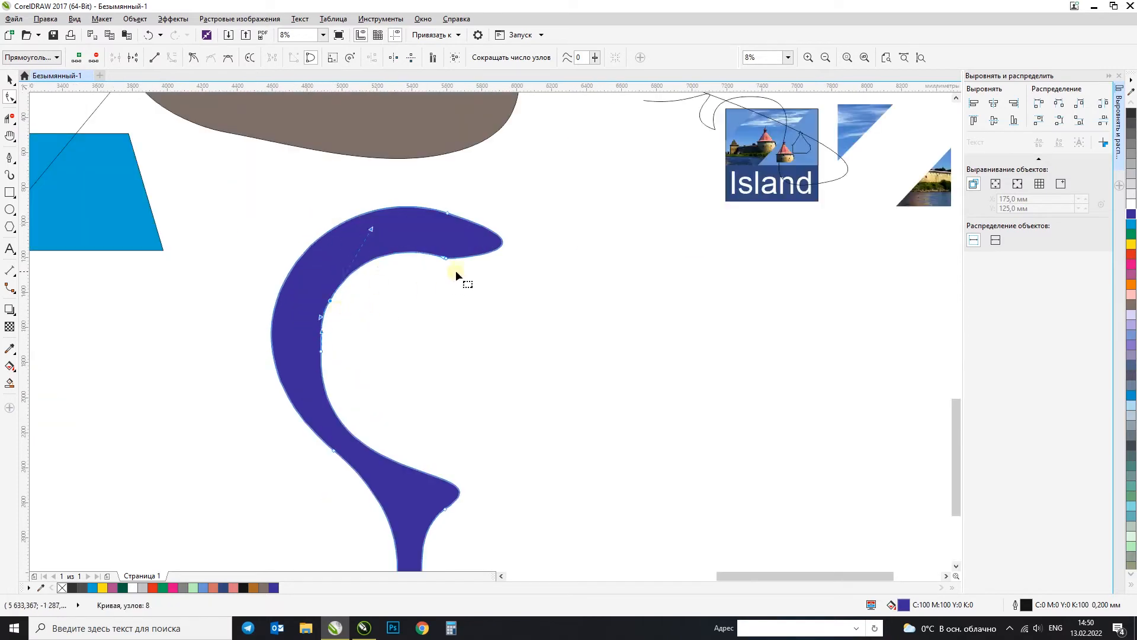
{"action": "left_click_drag", "start_coordinate": [331, 302], "coordinate": [356, 321]}
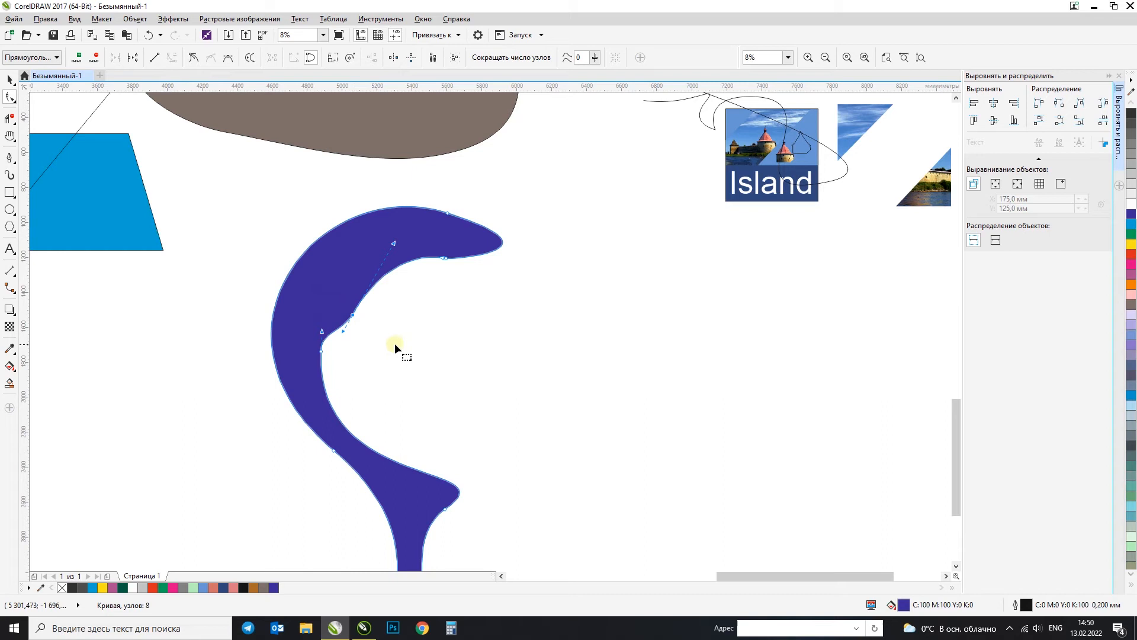
Step: Try deleting both nodes on the inner edge of the upper arc together, and undo the deletion
{"action": "left_click_drag", "start_coordinate": [419, 378], "coordinate": [308, 286]}
{"action": "left_click", "coordinate": [95, 57]}
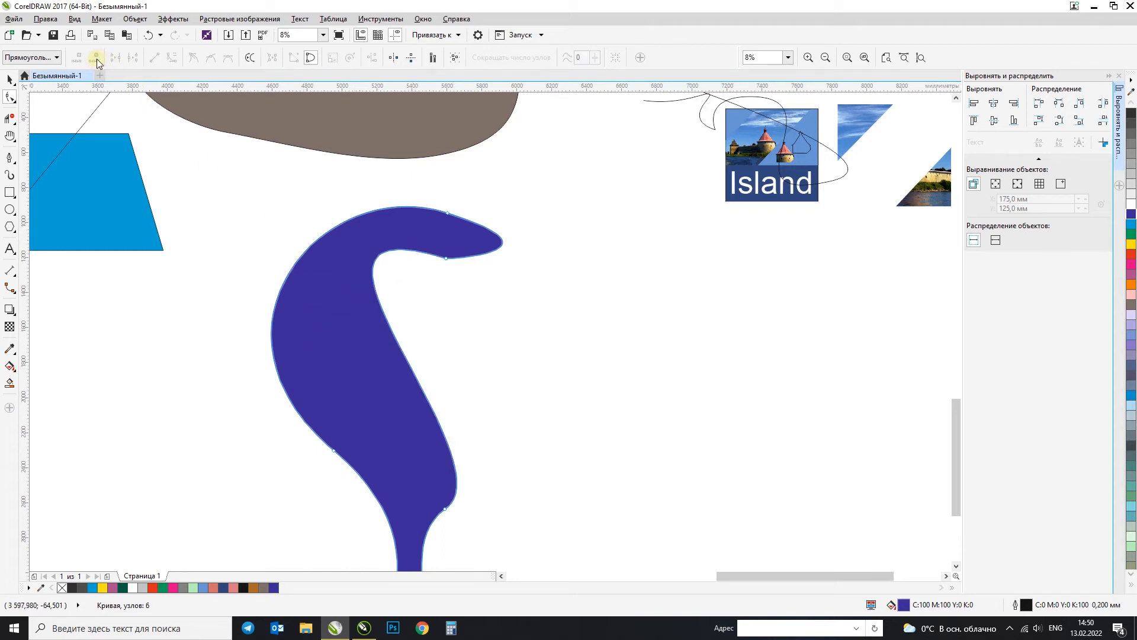
{"action": "key", "text": "ctrl+z"}
Step: Delete the added node on the inner edge and adjust the neighbouring node's handle to restore a rounded inner arc
{"action": "left_click", "coordinate": [353, 315]}
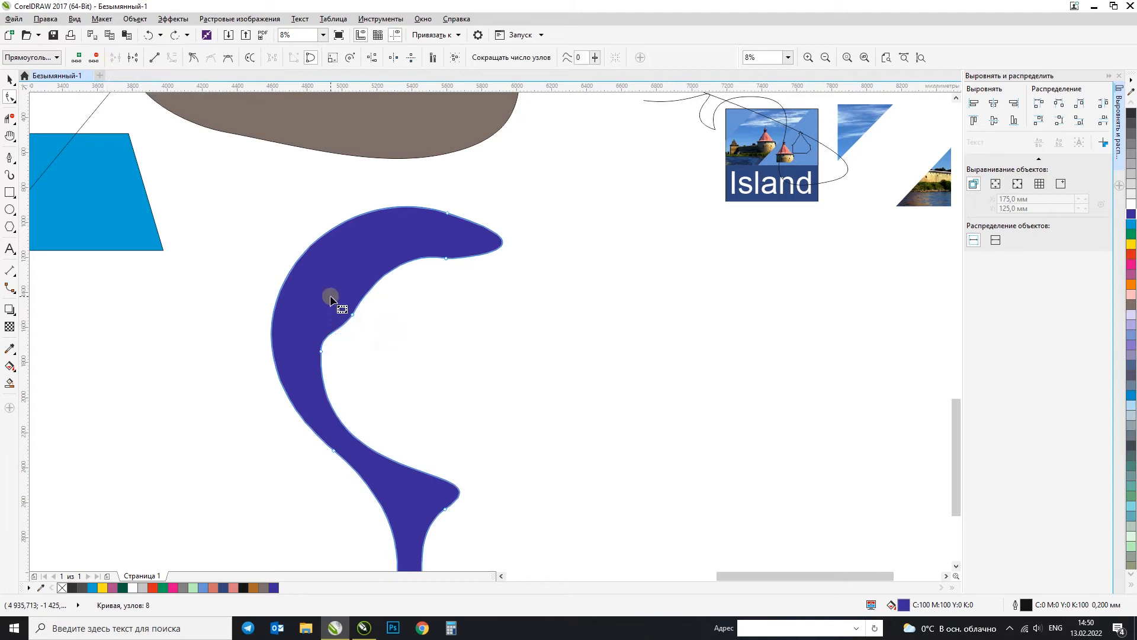
{"action": "left_click", "coordinate": [96, 58]}
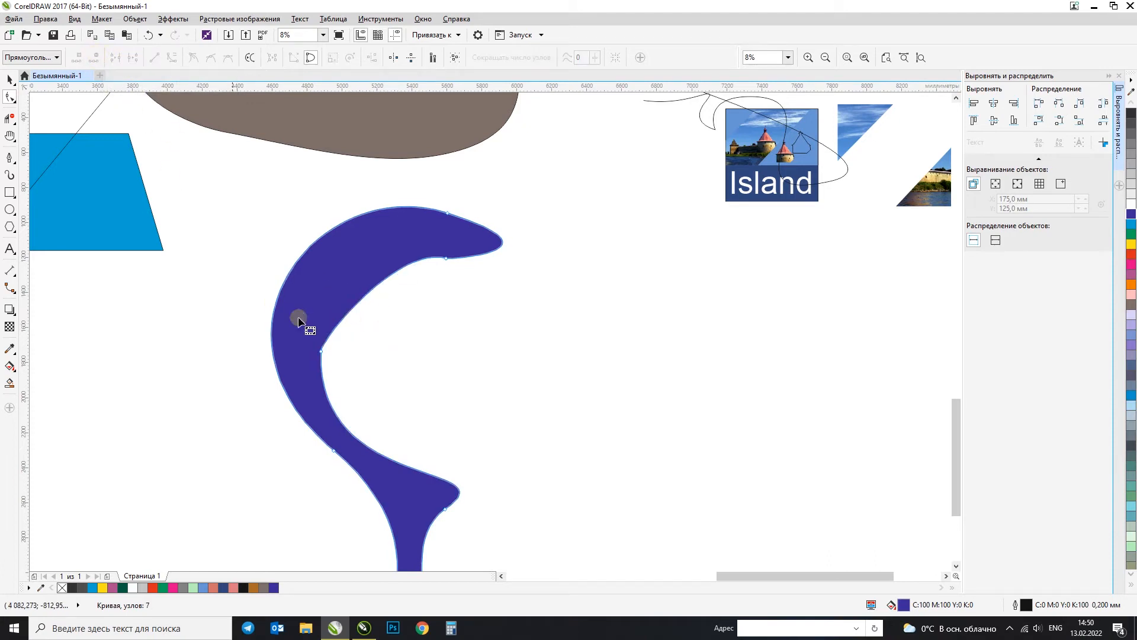
{"action": "left_click_drag", "start_coordinate": [293, 330], "coordinate": [301, 260]}
{"action": "left_click", "coordinate": [442, 258]}
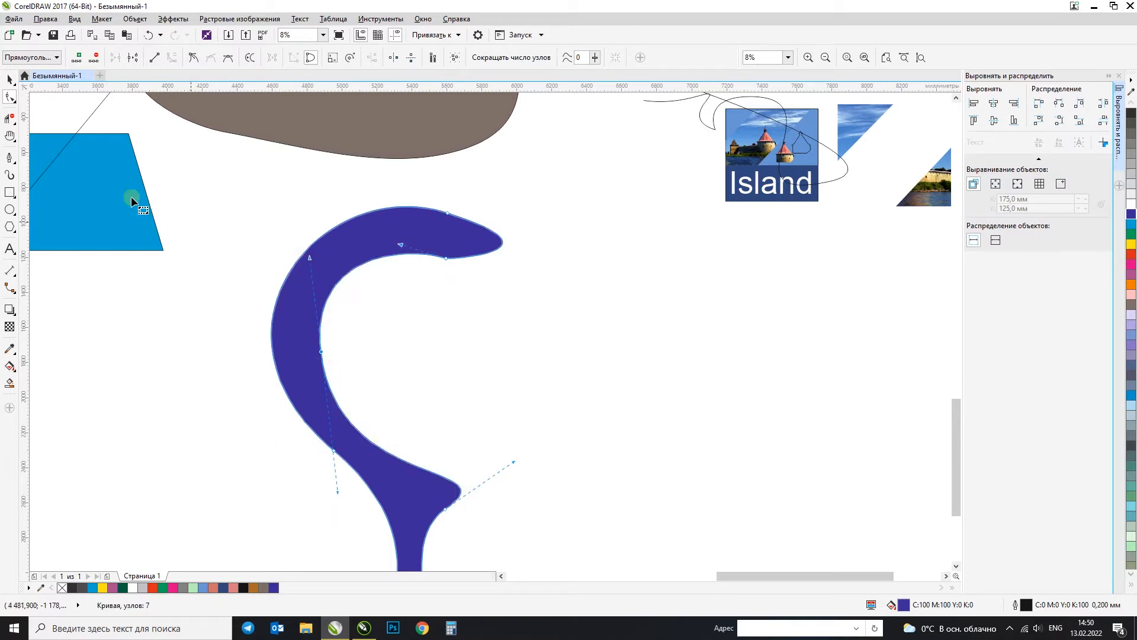
Step: Delete the remaining middle node on the inner edge of the blue shape's upper arc
{"action": "left_click", "coordinate": [400, 371]}
{"action": "left_click_drag", "start_coordinate": [307, 334], "coordinate": [293, 320]}
{"action": "key", "text": "Delete"}
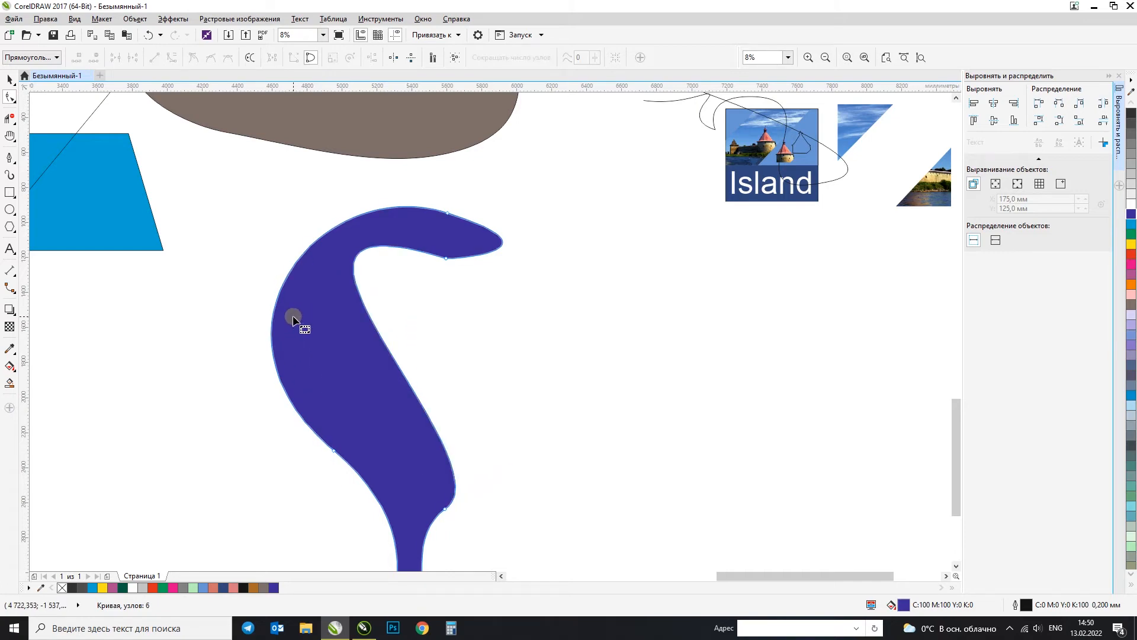
Step: Reshape the inner edge of the blue shape by bending its segment and turning the handles of the node at its lower end
{"action": "left_click_drag", "start_coordinate": [460, 504], "coordinate": [440, 513]}
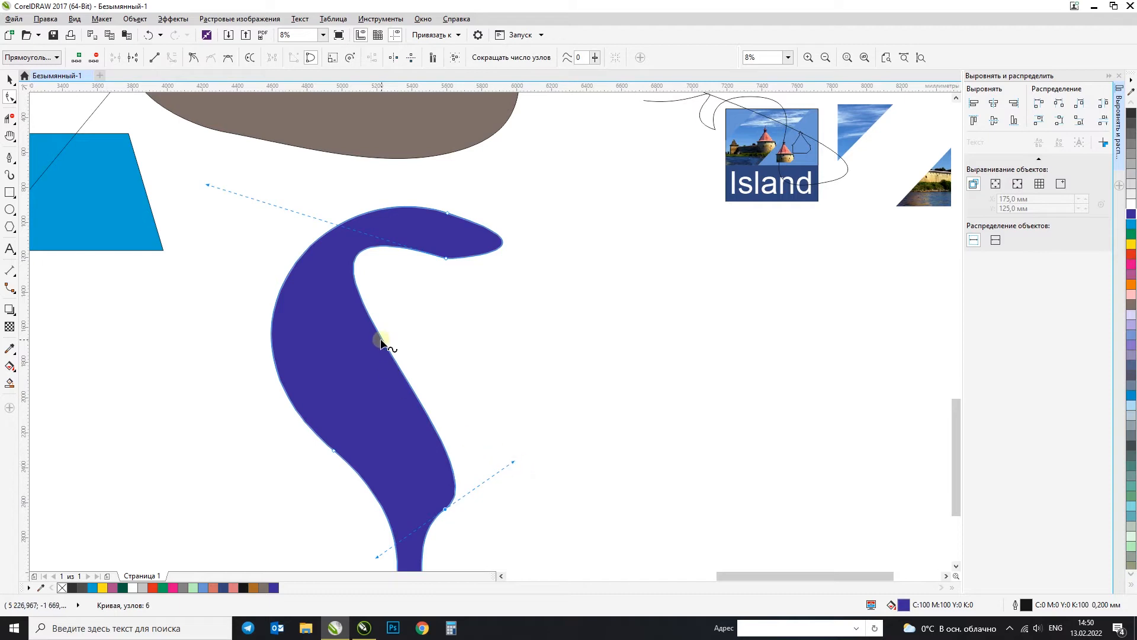
{"action": "left_click_drag", "start_coordinate": [381, 342], "coordinate": [346, 370]}
{"action": "mouse_move", "coordinate": [481, 497]}
{"action": "left_mouse_down"}
{"action": "mouse_move", "coordinate": [424, 521]}
{"action": "mouse_move", "coordinate": [465, 500]}
{"action": "mouse_move", "coordinate": [500, 447]}
{"action": "mouse_move", "coordinate": [447, 459]}
{"action": "mouse_move", "coordinate": [423, 495]}
{"action": "mouse_move", "coordinate": [470, 528]}
{"action": "mouse_move", "coordinate": [508, 488]}
{"action": "mouse_move", "coordinate": [480, 515]}
{"action": "mouse_move", "coordinate": [487, 503]}
{"action": "left_mouse_up"}
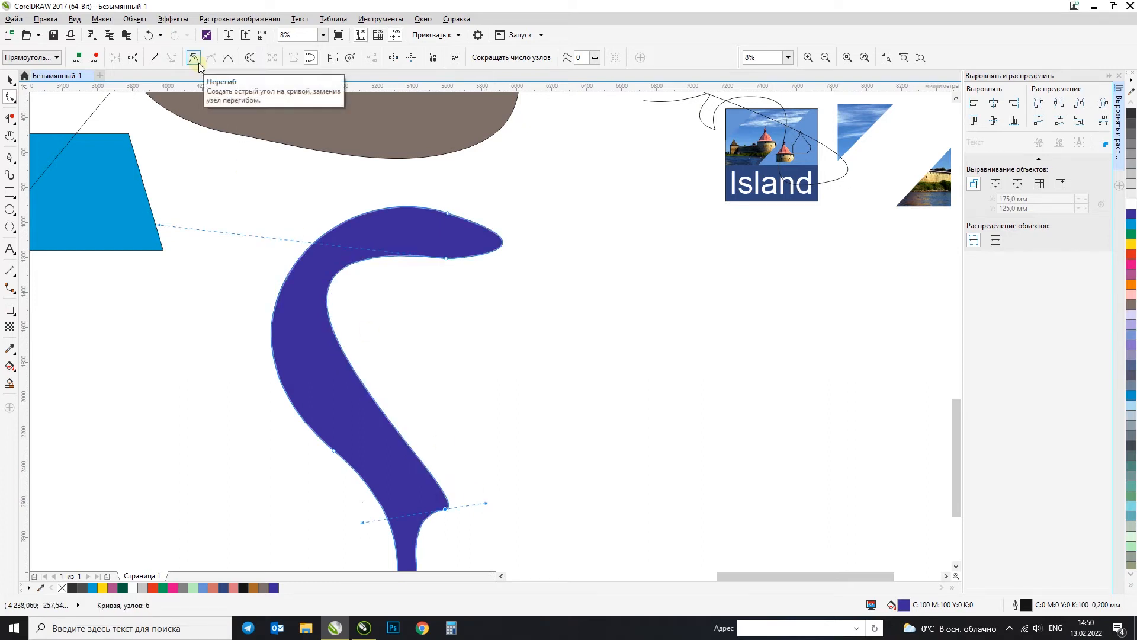
{"action": "left_click_drag", "start_coordinate": [487, 503], "coordinate": [430, 513]}
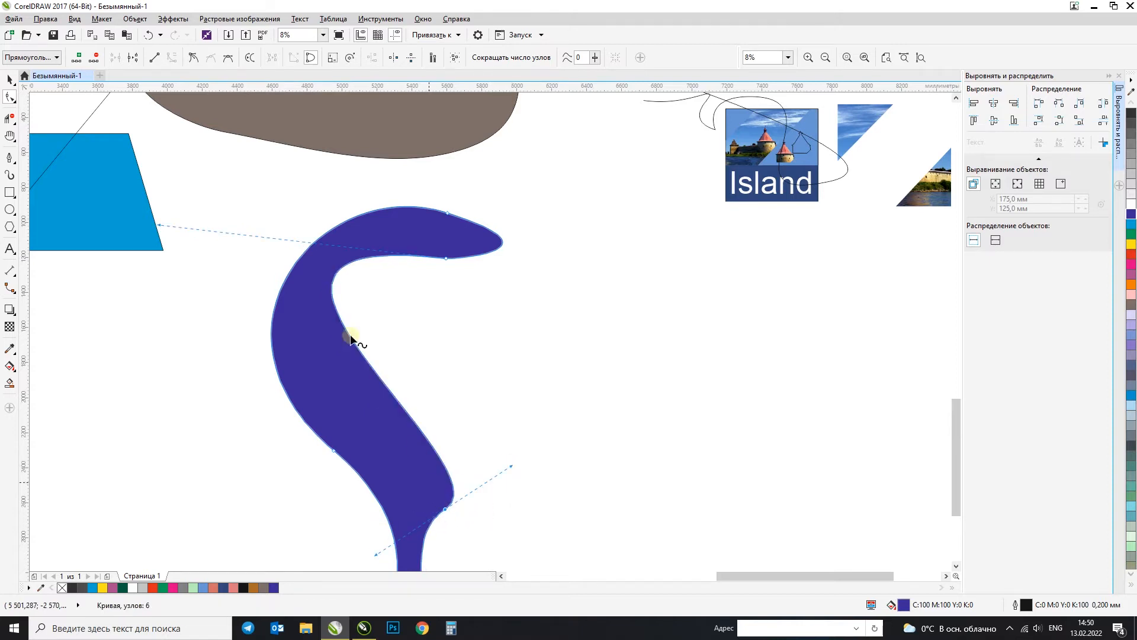
Step: Try making the node at the inner edge's lower end a cusp and moving one handle independently, and undo the handle change
{"action": "left_click", "coordinate": [193, 57]}
{"action": "left_click_drag", "start_coordinate": [513, 468], "coordinate": [318, 453]}
{"action": "scroll", "coordinate": [444, 522], "scroll_direction": "up", "scroll_amount": 1}
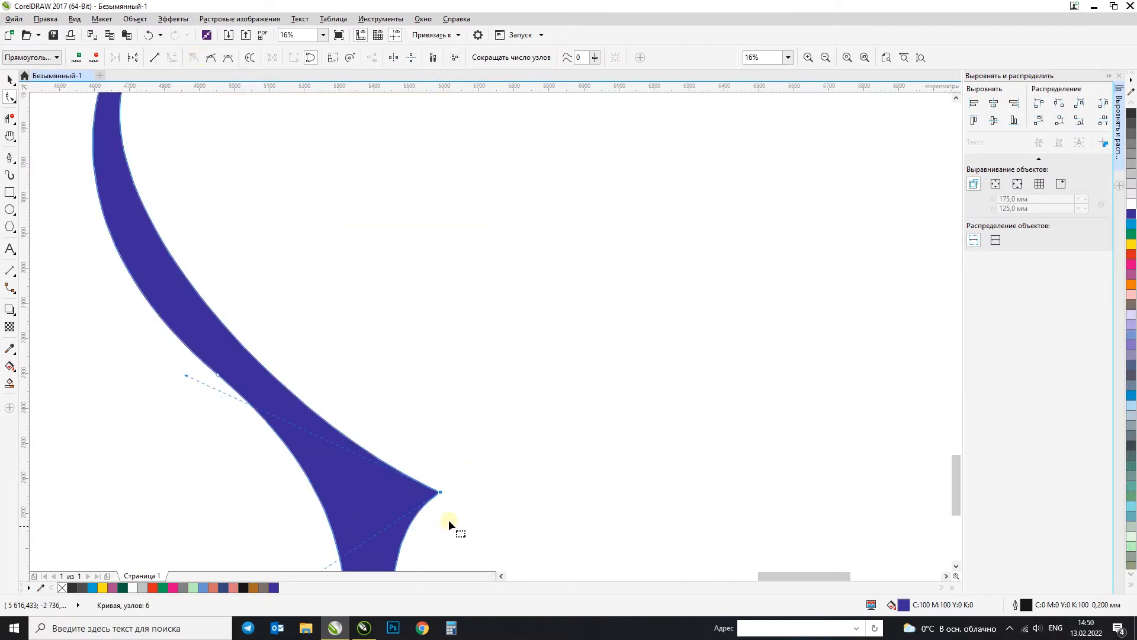
{"action": "scroll", "coordinate": [441, 493], "scroll_direction": "down", "scroll_amount": 1}
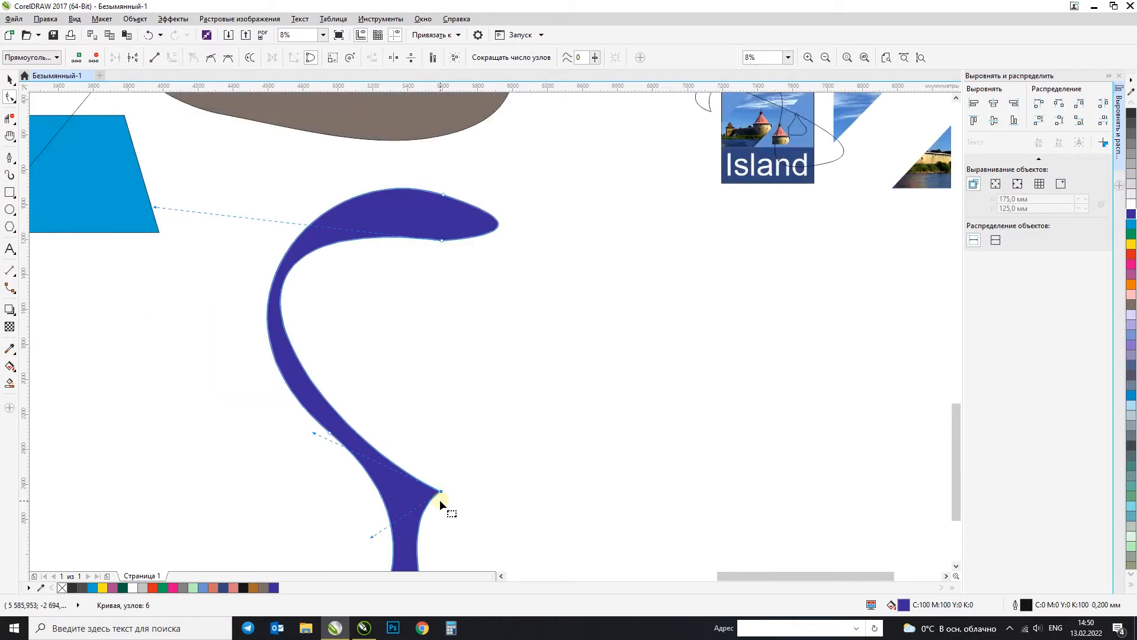
{"action": "scroll", "coordinate": [440, 500], "scroll_direction": "down", "scroll_amount": 1}
{"action": "scroll", "coordinate": [439, 499], "scroll_direction": "up", "scroll_amount": 1}
{"action": "key", "text": "ctrl+z"}
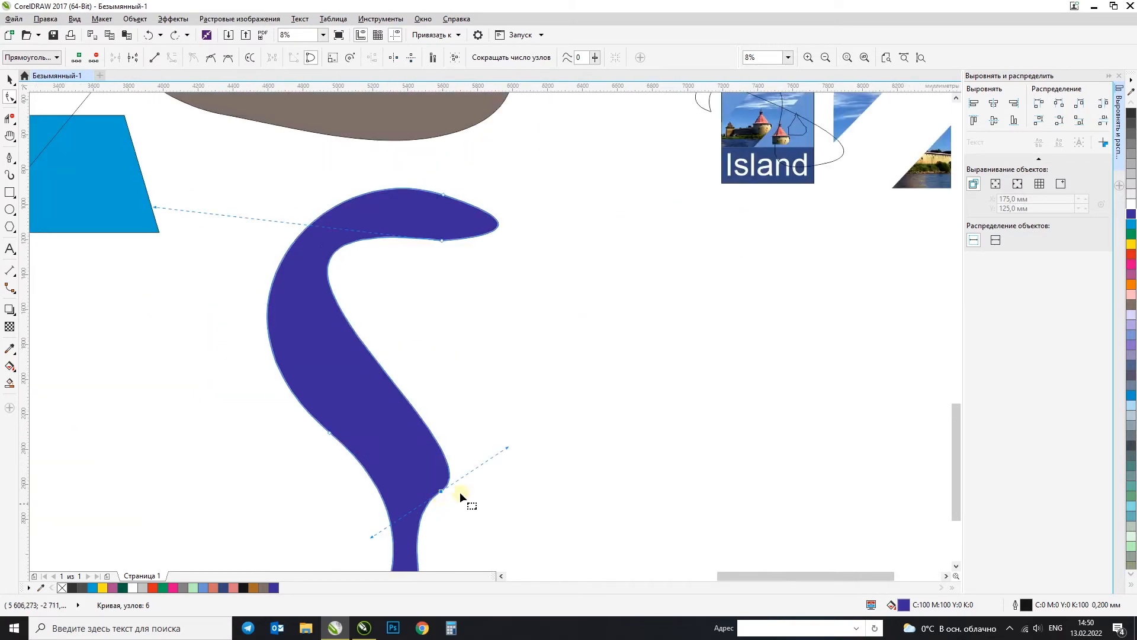
Step: Make the node at the inner edge's lower end symmetrical and adjust its handles to narrow the upper part and widen the lower part
{"action": "left_click", "coordinate": [211, 59]}
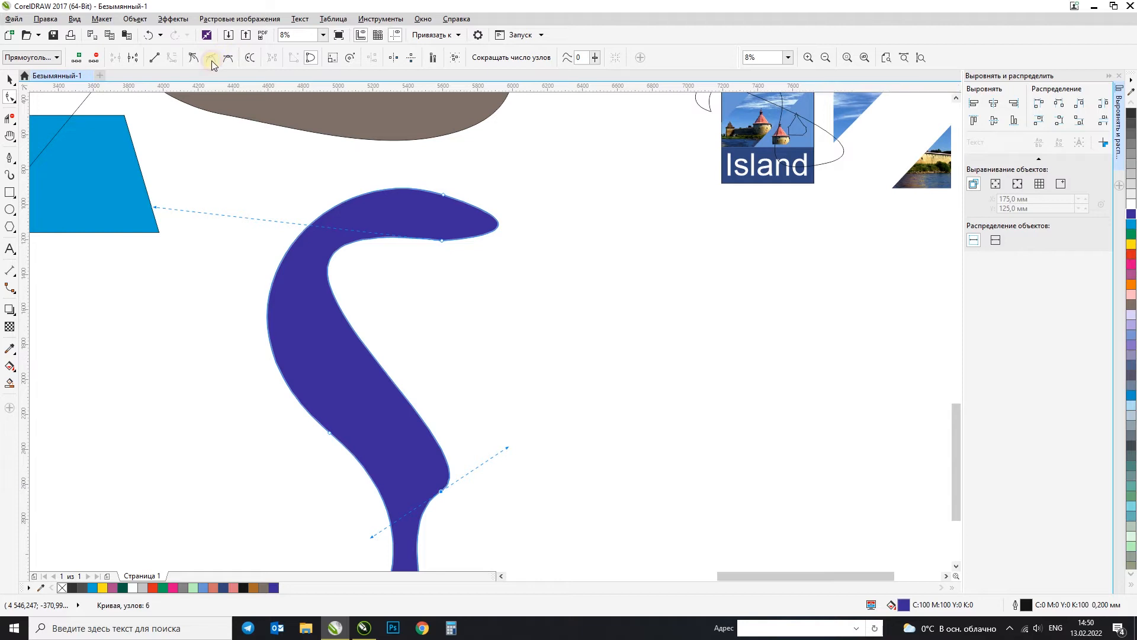
{"action": "left_click", "coordinate": [227, 59]}
{"action": "mouse_move", "coordinate": [509, 445]}
{"action": "left_mouse_down"}
{"action": "mouse_move", "coordinate": [461, 397]}
{"action": "mouse_move", "coordinate": [381, 386]}
{"action": "mouse_move", "coordinate": [358, 468]}
{"action": "mouse_move", "coordinate": [393, 503]}
{"action": "mouse_move", "coordinate": [366, 493]}
{"action": "mouse_move", "coordinate": [368, 443]}
{"action": "mouse_move", "coordinate": [304, 445]}
{"action": "mouse_move", "coordinate": [462, 477]}
{"action": "left_mouse_up"}
{"action": "scroll", "coordinate": [449, 355], "scroll_direction": "down", "scroll_amount": 3}
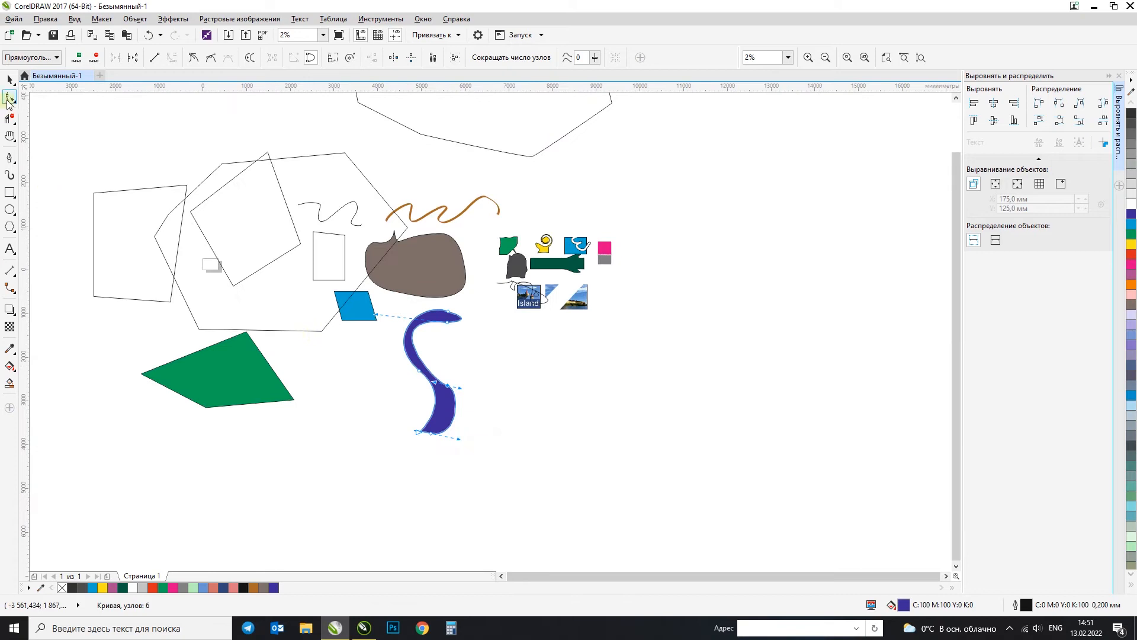
Step: Draw a closed teardrop shape about 2385 × 1598 mm with the B-Spline tool beside the blue S-shape and fill it yellow
{"action": "left_click", "coordinate": [9, 160]}
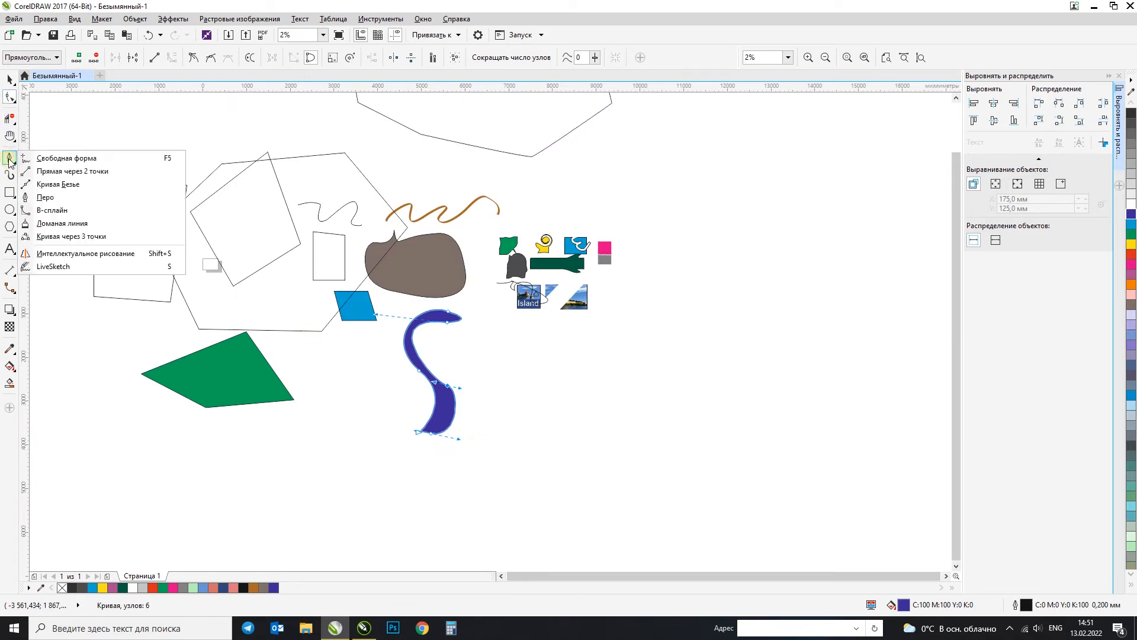
{"action": "left_click", "coordinate": [68, 216]}
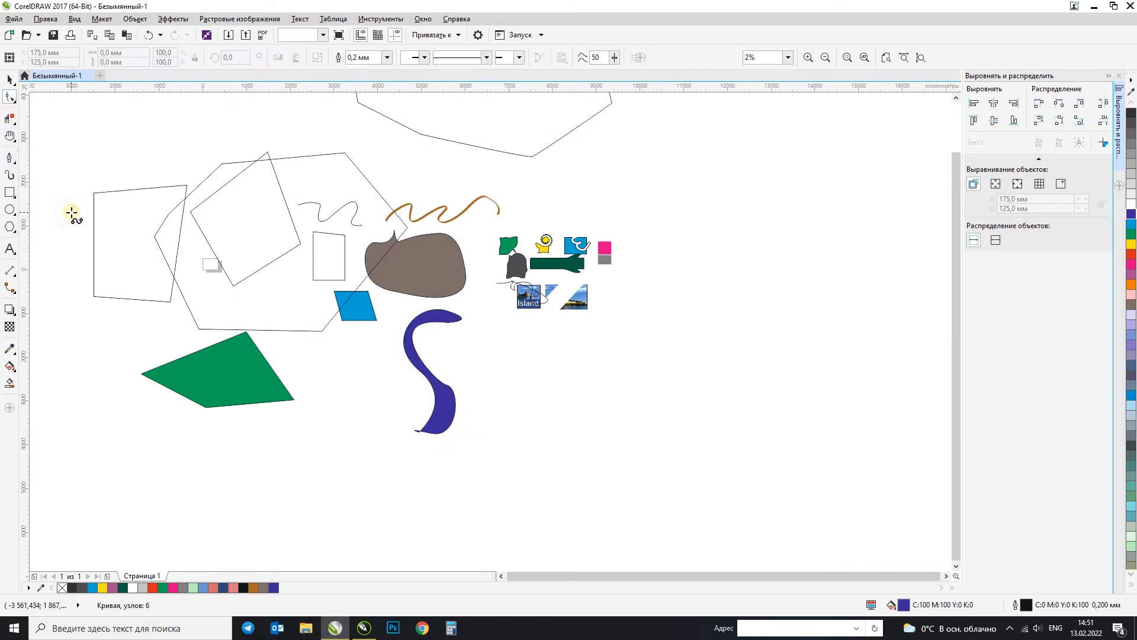
{"action": "scroll", "coordinate": [568, 389], "scroll_direction": "up", "scroll_amount": 2}
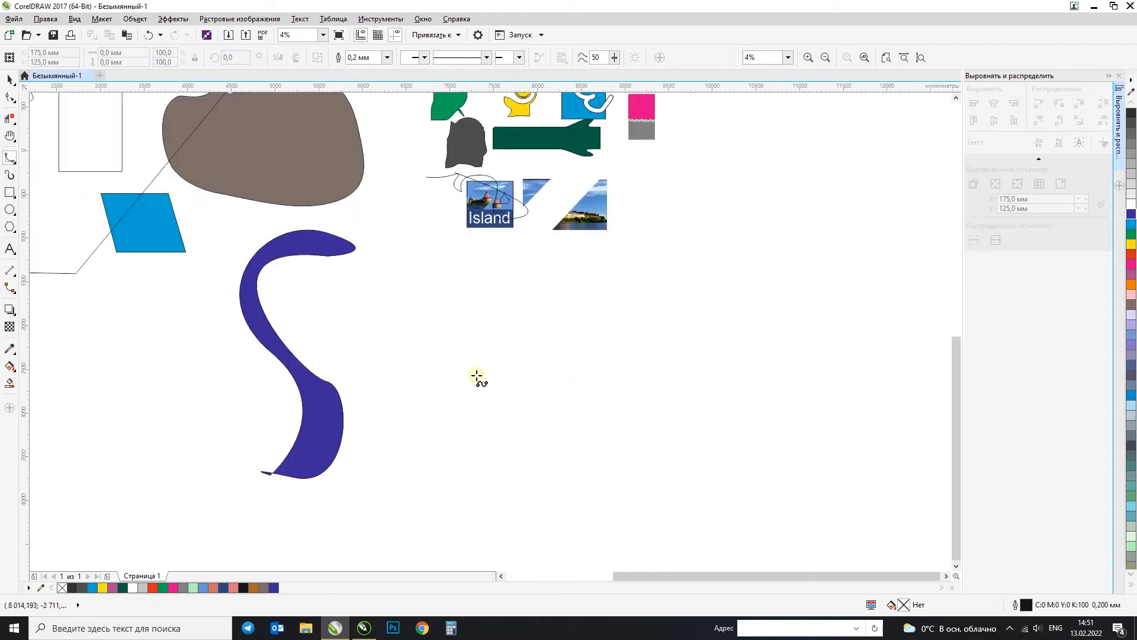
{"action": "left_click", "coordinate": [434, 365]}
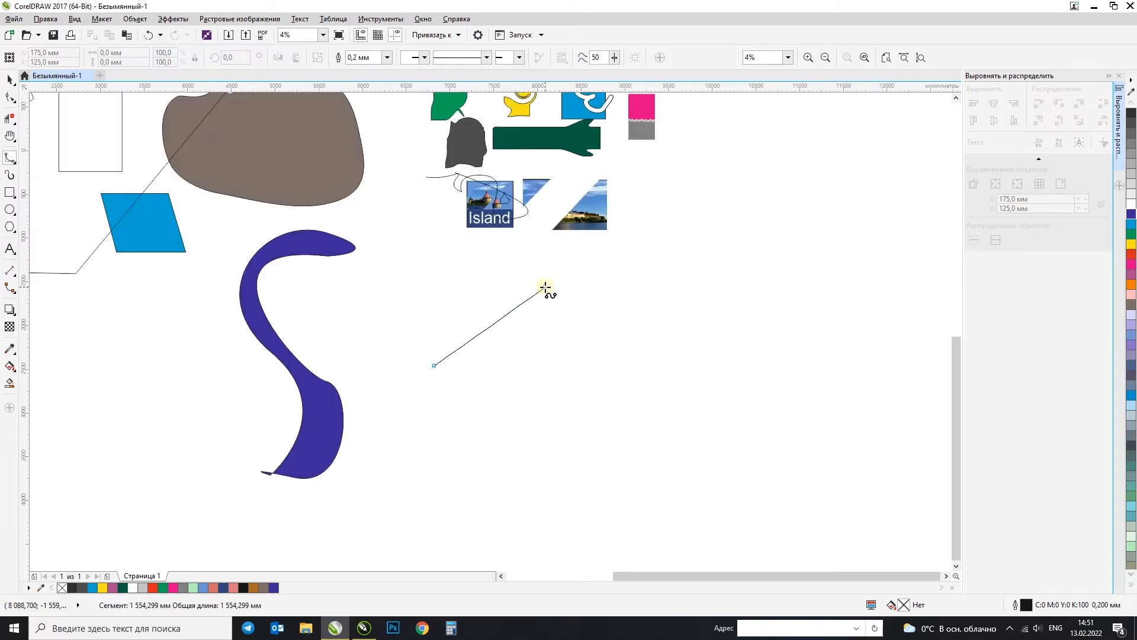
{"action": "left_click", "coordinate": [522, 279]}
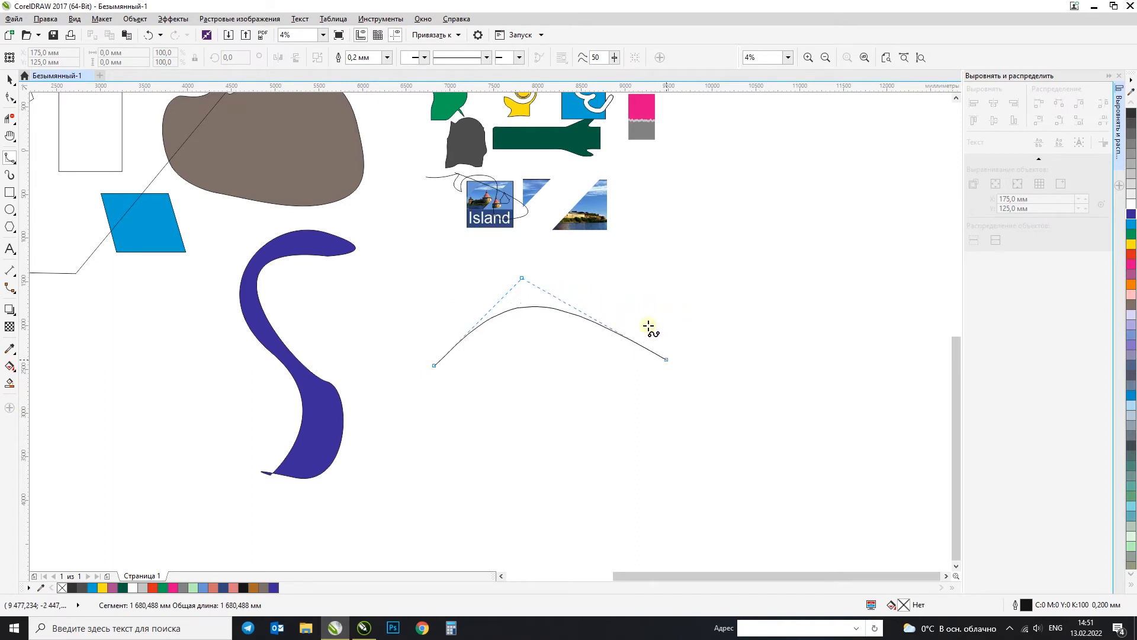
{"action": "left_click", "coordinate": [628, 304]}
{"action": "left_click", "coordinate": [635, 450]}
{"action": "left_click", "coordinate": [453, 420]}
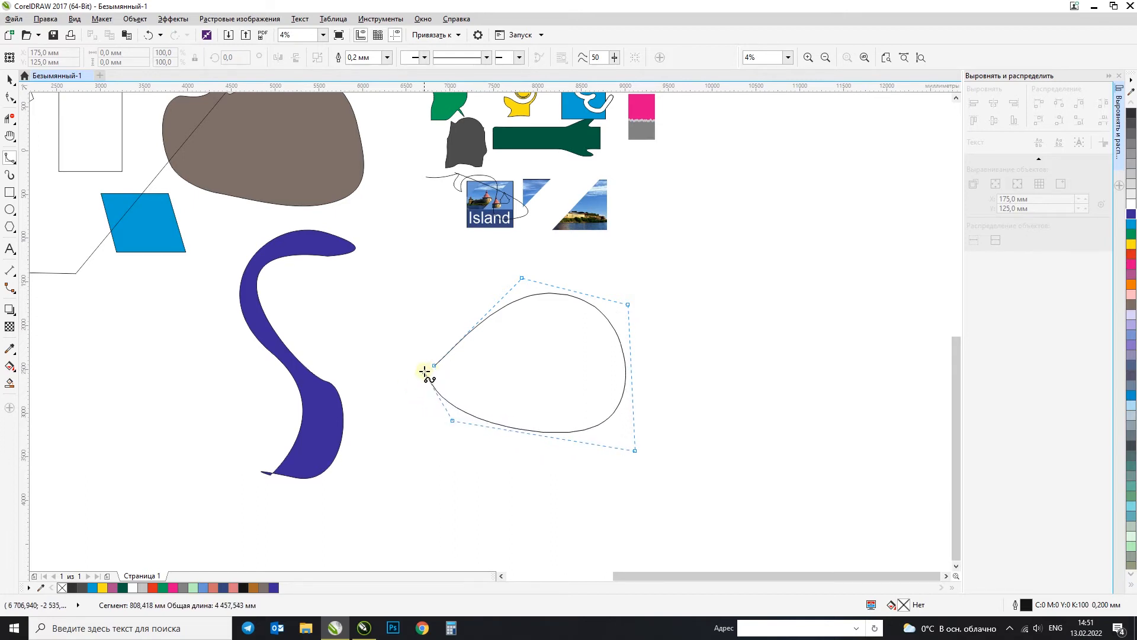
{"action": "left_click", "coordinate": [405, 409]}
{"action": "left_click", "coordinate": [434, 367]}
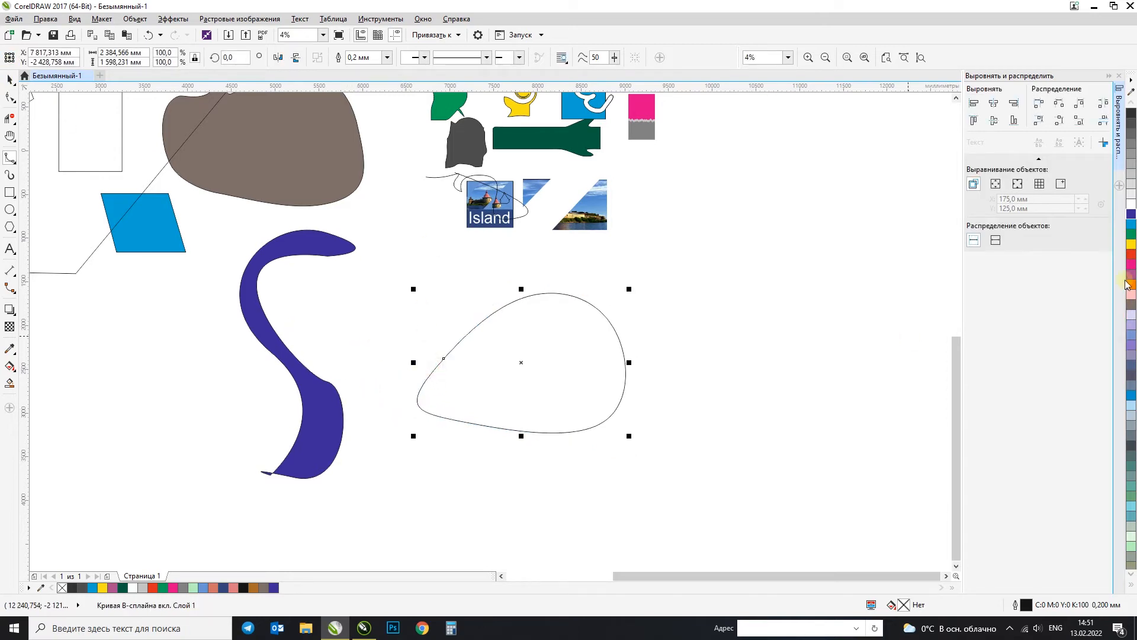
{"action": "left_click", "coordinate": [1131, 242]}
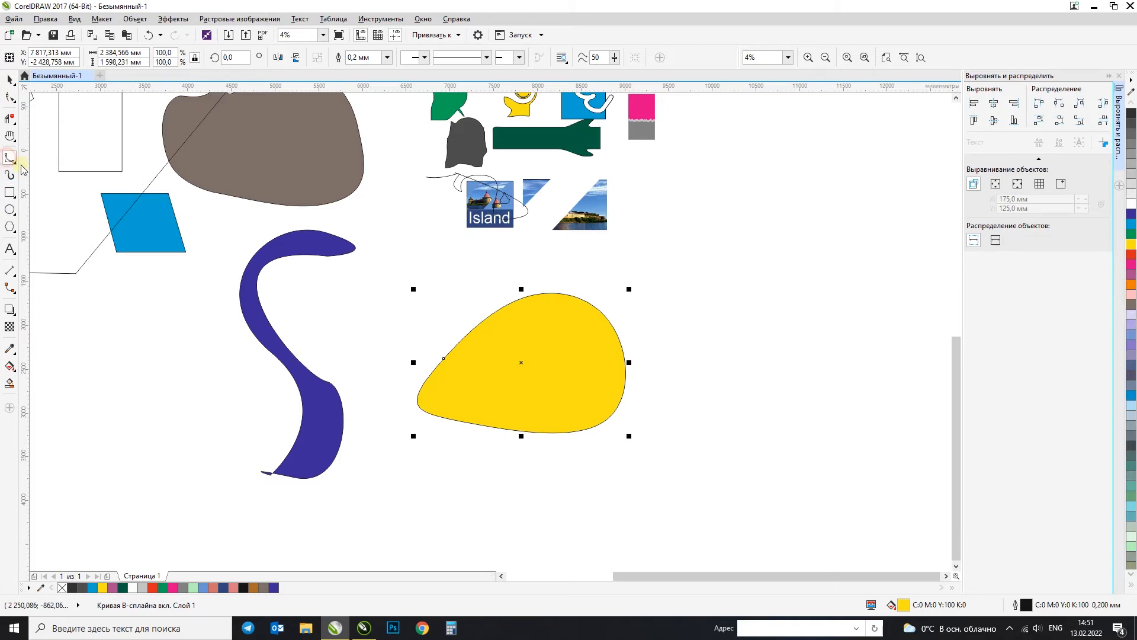
Step: Draw a second closed B-Spline shape, a rounded outline about 1906 × 1706 mm, in the empty area beside the yellow shape
{"action": "scroll", "coordinate": [613, 275], "scroll_direction": "down", "scroll_amount": 1}
{"action": "scroll", "coordinate": [753, 289], "scroll_direction": "up", "scroll_amount": 2}
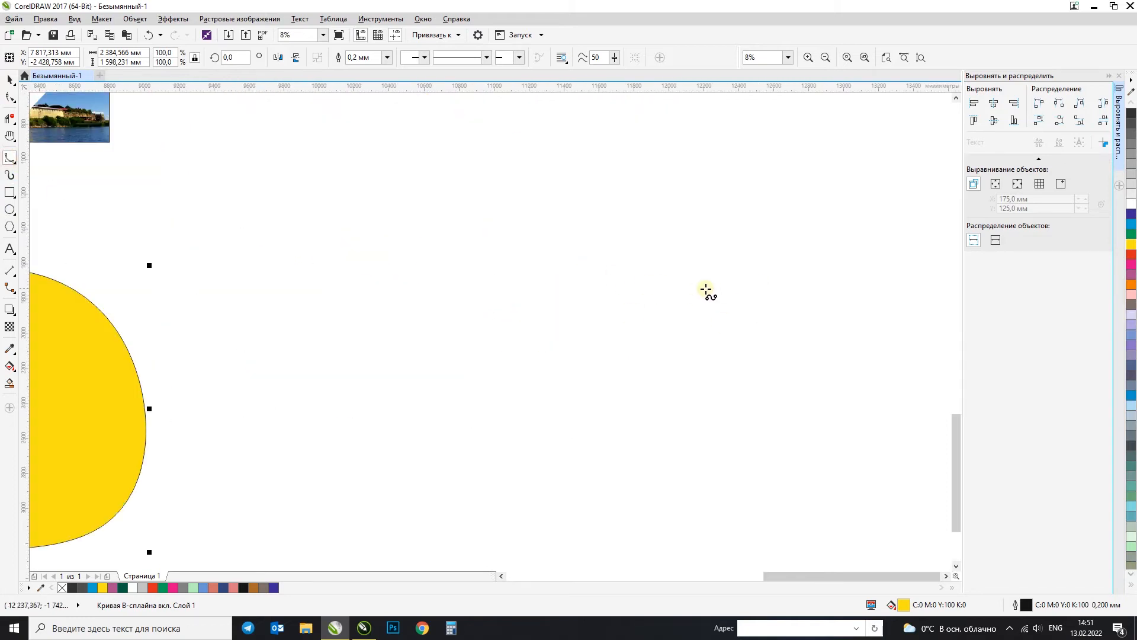
{"action": "scroll", "coordinate": [709, 292], "scroll_direction": "down", "scroll_amount": 1}
{"action": "left_click", "coordinate": [478, 298]}
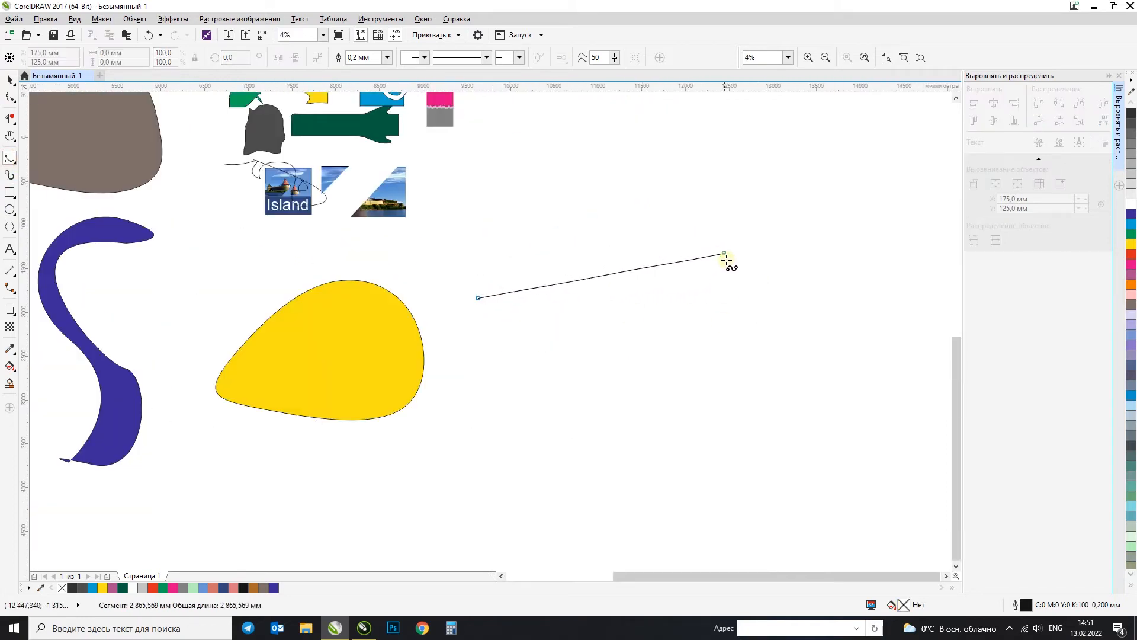
{"action": "left_click", "coordinate": [571, 187]}
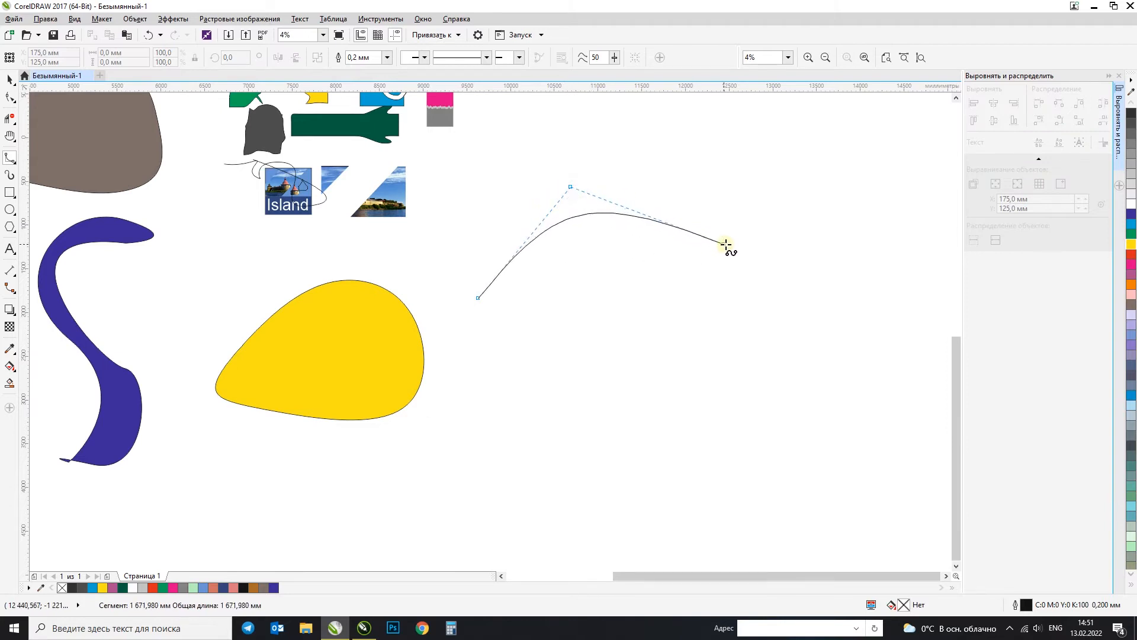
{"action": "double_click", "coordinate": [733, 323]}
{"action": "left_click", "coordinate": [712, 255]}
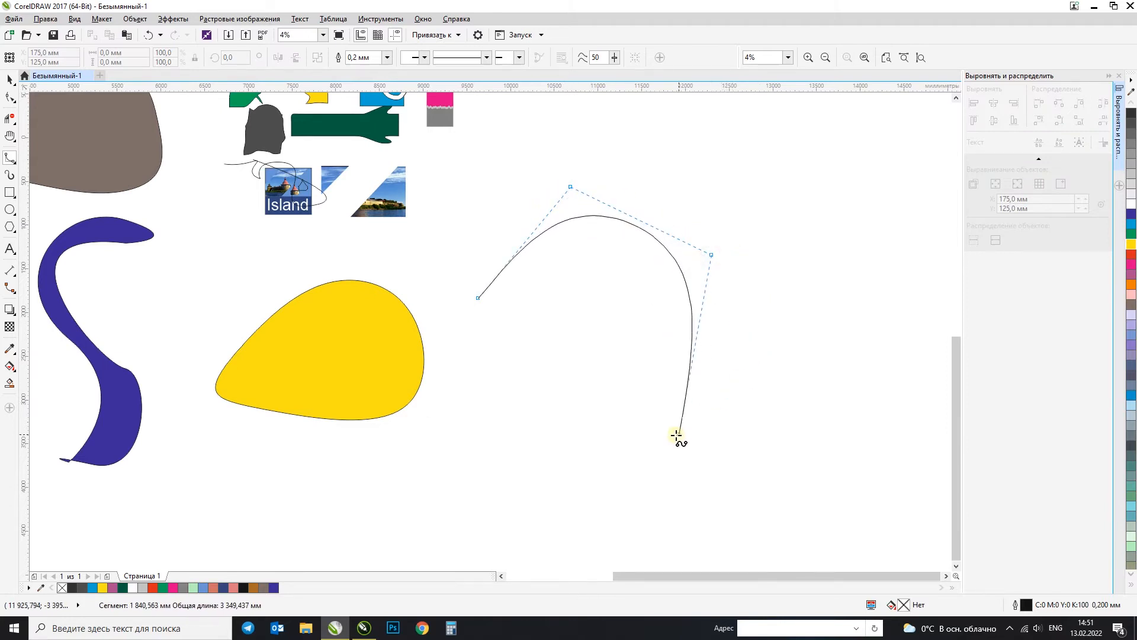
{"action": "left_click", "coordinate": [668, 407]}
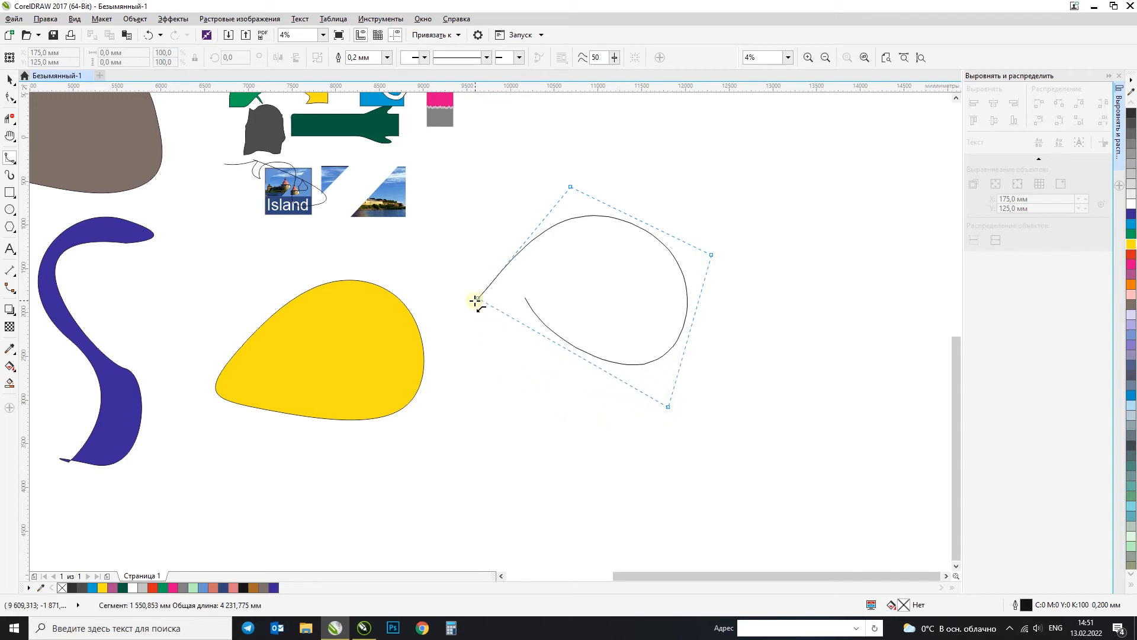
{"action": "left_click", "coordinate": [475, 301]}
{"action": "left_click", "coordinate": [5, 77]}
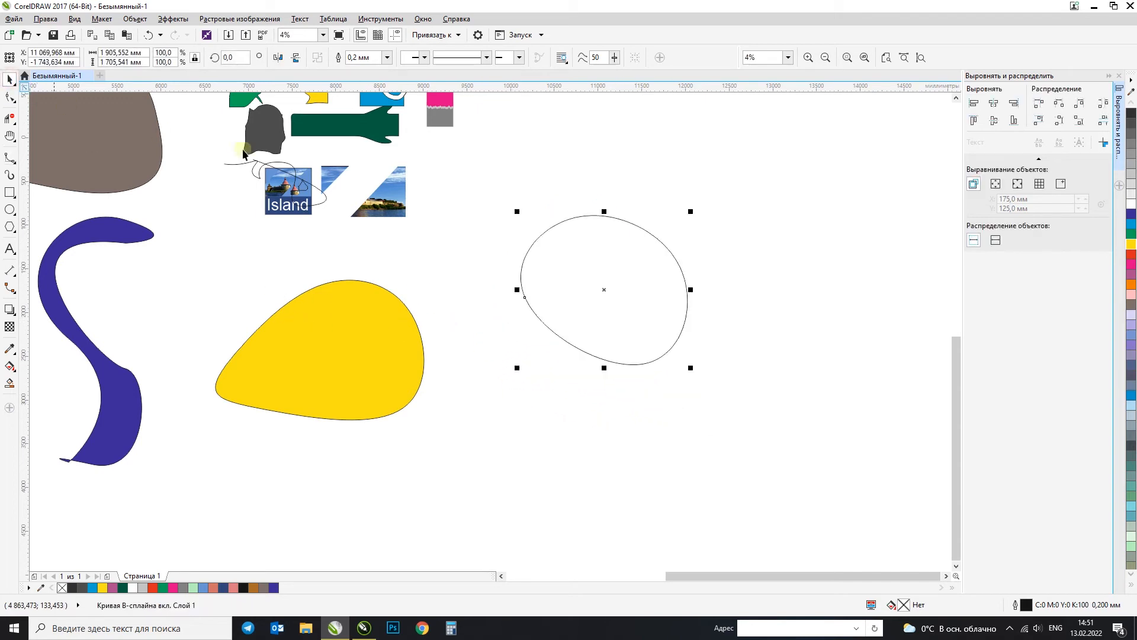
Step: Draw a narrow egg-shaped closed B-Spline curve about 1191 × 1812 mm from three control points beside the rounded outline
{"action": "left_click", "coordinate": [6, 160]}
{"action": "left_click", "coordinate": [868, 195]}
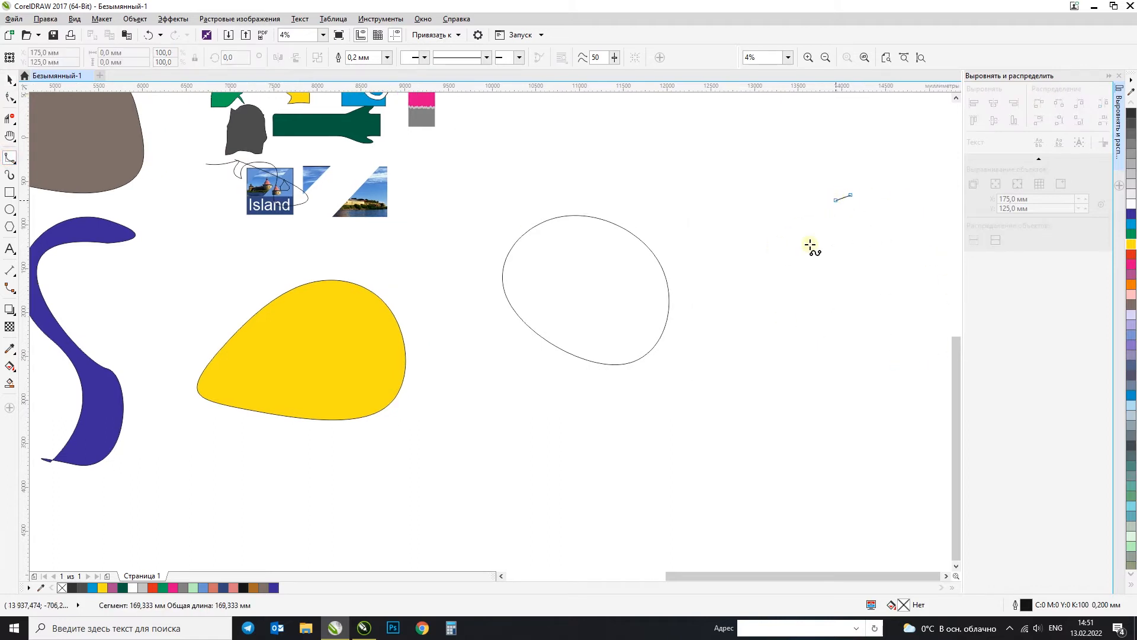
{"action": "left_click", "coordinate": [783, 432]}
{"action": "left_click", "coordinate": [662, 165]}
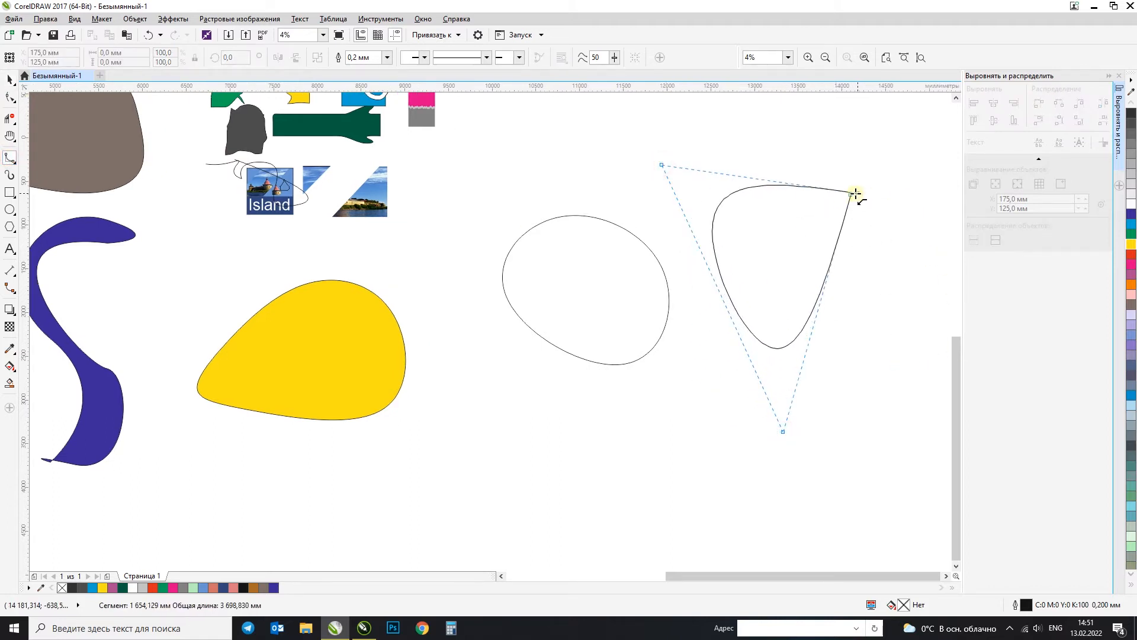
{"action": "left_click", "coordinate": [850, 195]}
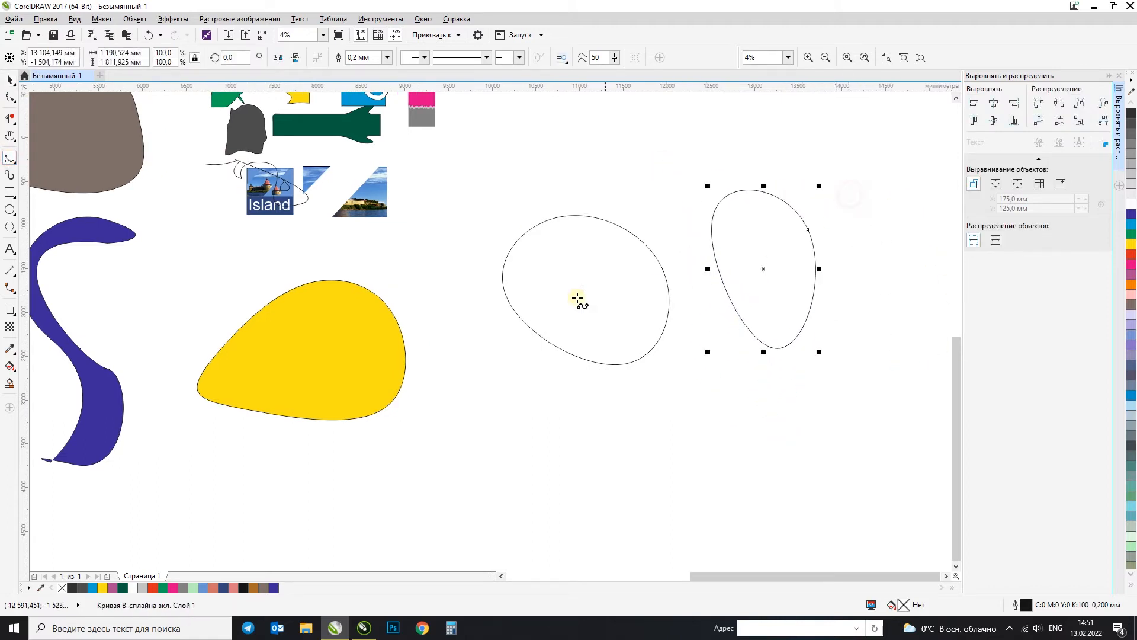
{"action": "left_click", "coordinate": [10, 79]}
Step: Draw a closed four-corner shape about 2520 × 2154 mm with the Polyline tool beside the egg-shaped curve and fill it blue
{"action": "scroll", "coordinate": [284, 208], "scroll_direction": "down", "scroll_amount": 4}
{"action": "scroll", "coordinate": [759, 311], "scroll_direction": "up", "scroll_amount": 1}
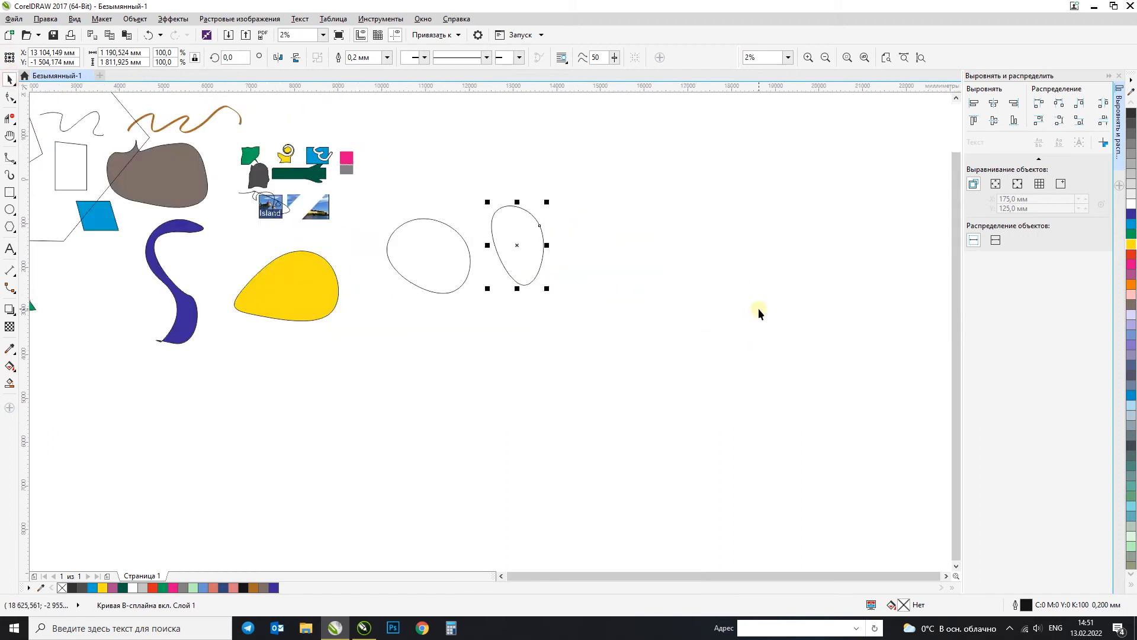
{"action": "scroll", "coordinate": [524, 222], "scroll_direction": "up", "scroll_amount": 1}
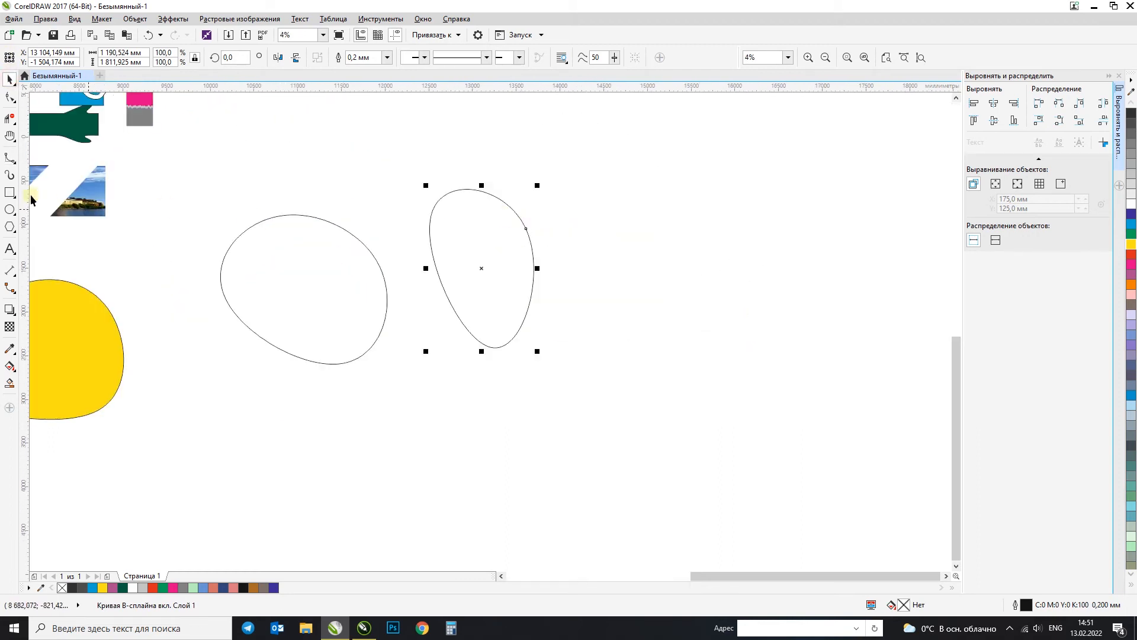
{"action": "left_click", "coordinate": [9, 161]}
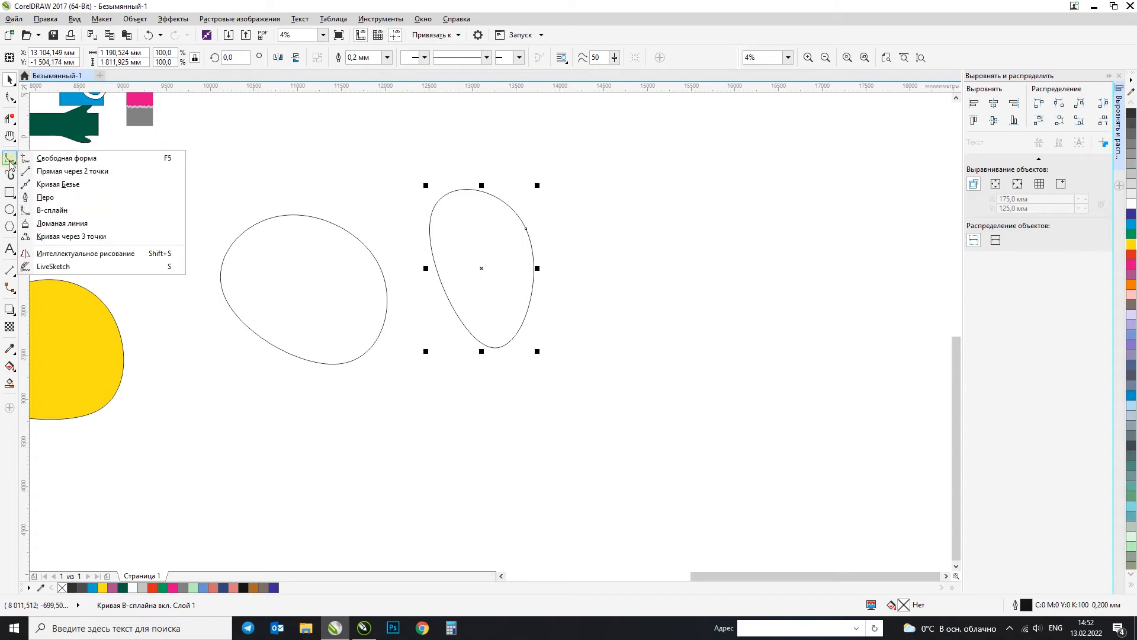
{"action": "left_click", "coordinate": [82, 225]}
{"action": "left_click", "coordinate": [722, 333]}
{"action": "left_click", "coordinate": [553, 438]}
{"action": "left_click", "coordinate": [588, 250]}
{"action": "left_click", "coordinate": [773, 307]}
{"action": "left_click", "coordinate": [722, 333]}
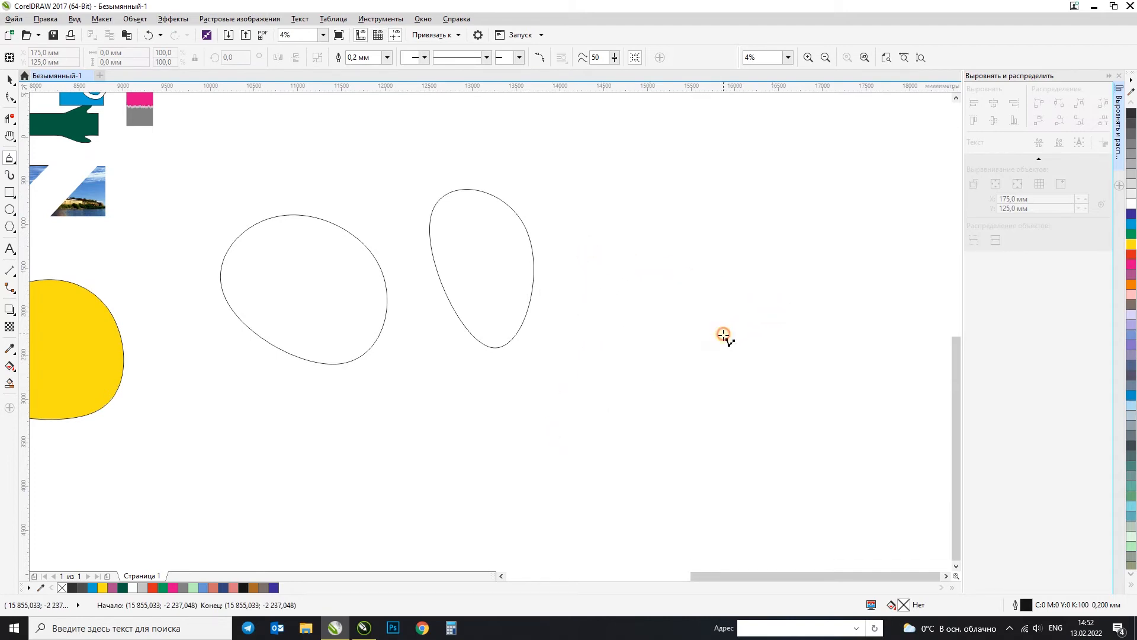
{"action": "left_click", "coordinate": [1131, 224]}
Step: Draw a closed polyline about 2066 × 1214 mm above the blue shape, starting with a freehand stretch and finishing with straight segments
{"action": "left_click_drag", "start_coordinate": [578, 164], "coordinate": [602, 232]}
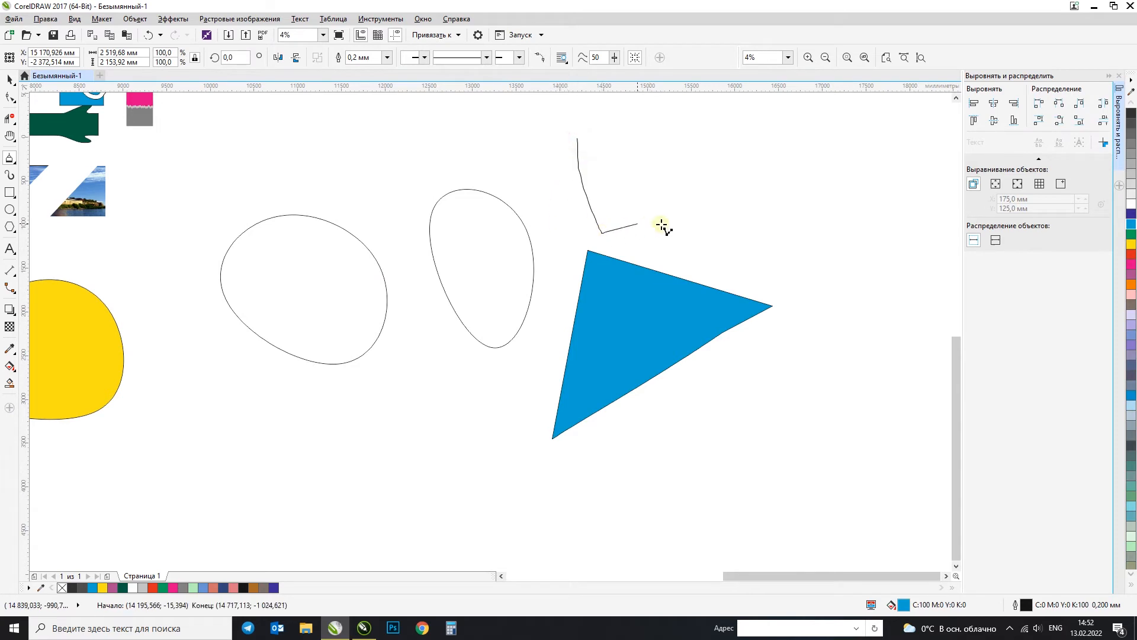
{"action": "left_click", "coordinate": [748, 227]}
{"action": "left_click", "coordinate": [758, 152]}
{"action": "left_click", "coordinate": [597, 126]}
{"action": "left_click", "coordinate": [578, 138]}
Step: Draw a closed polyline about 2960 × 4173 mm around the egg-shaped curve, combining a long wavy freehand stretch with straight segments
{"action": "mouse_move", "coordinate": [449, 147]}
{"action": "left_mouse_down"}
{"action": "mouse_move", "coordinate": [363, 240]}
{"action": "mouse_move", "coordinate": [352, 315]}
{"action": "mouse_move", "coordinate": [372, 411]}
{"action": "mouse_move", "coordinate": [453, 509]}
{"action": "left_mouse_up"}
{"action": "left_click", "coordinate": [514, 497]}
{"action": "left_click", "coordinate": [525, 379]}
{"action": "left_click", "coordinate": [572, 248]}
{"action": "left_click", "coordinate": [506, 171]}
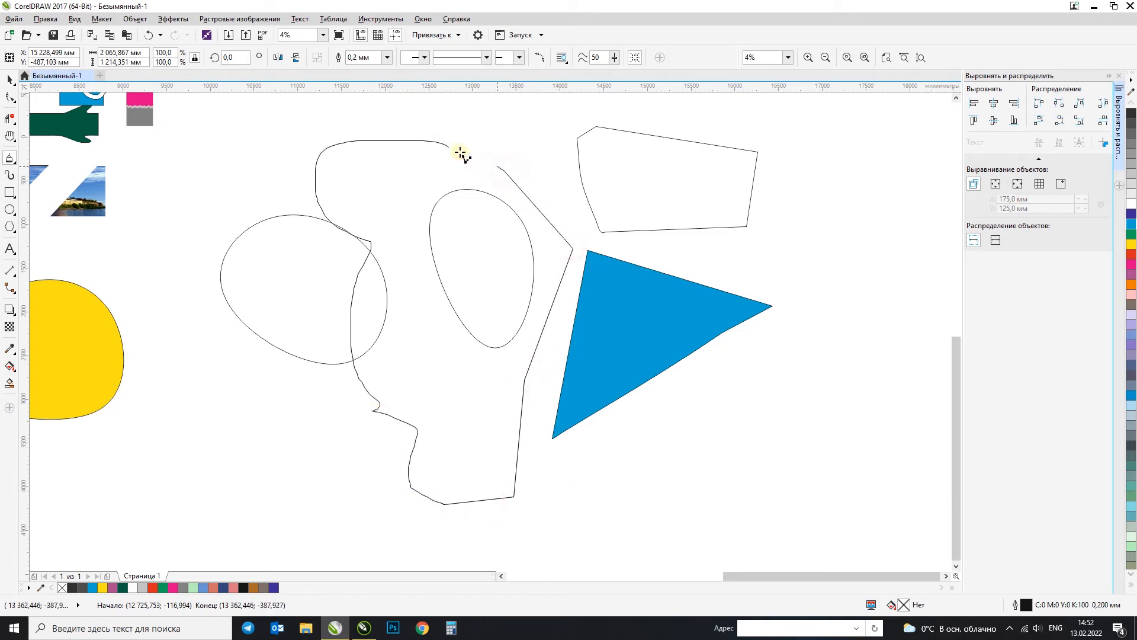
{"action": "left_click", "coordinate": [449, 146]}
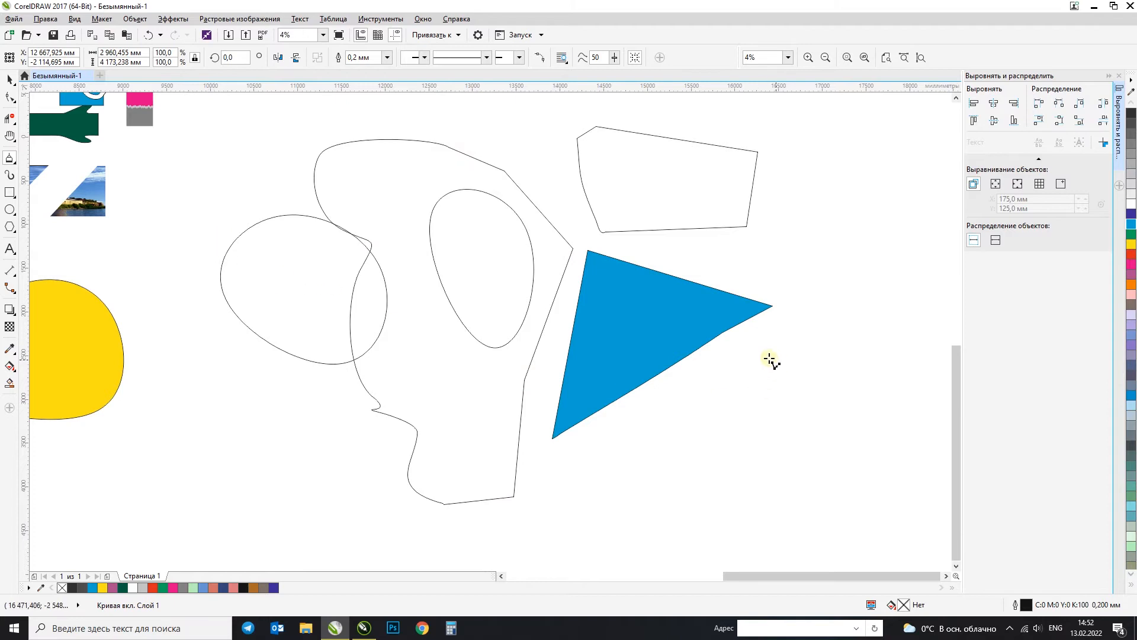
Step: Select the 3-Point Curve tool for drawing
{"action": "left_click", "coordinate": [8, 159]}
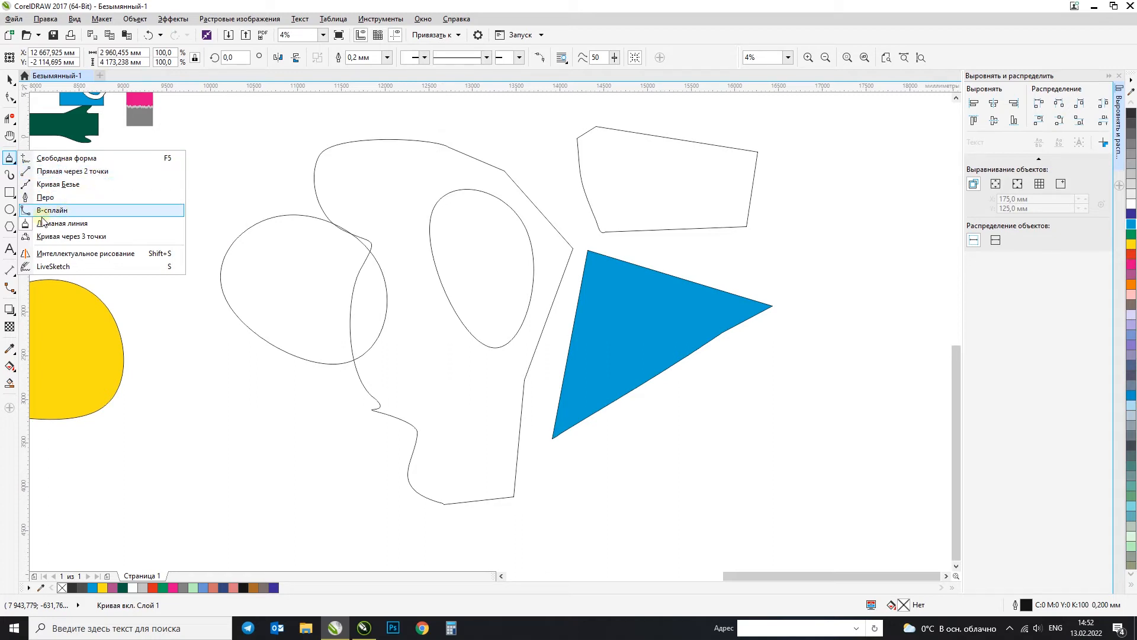
{"action": "left_click", "coordinate": [62, 236]}
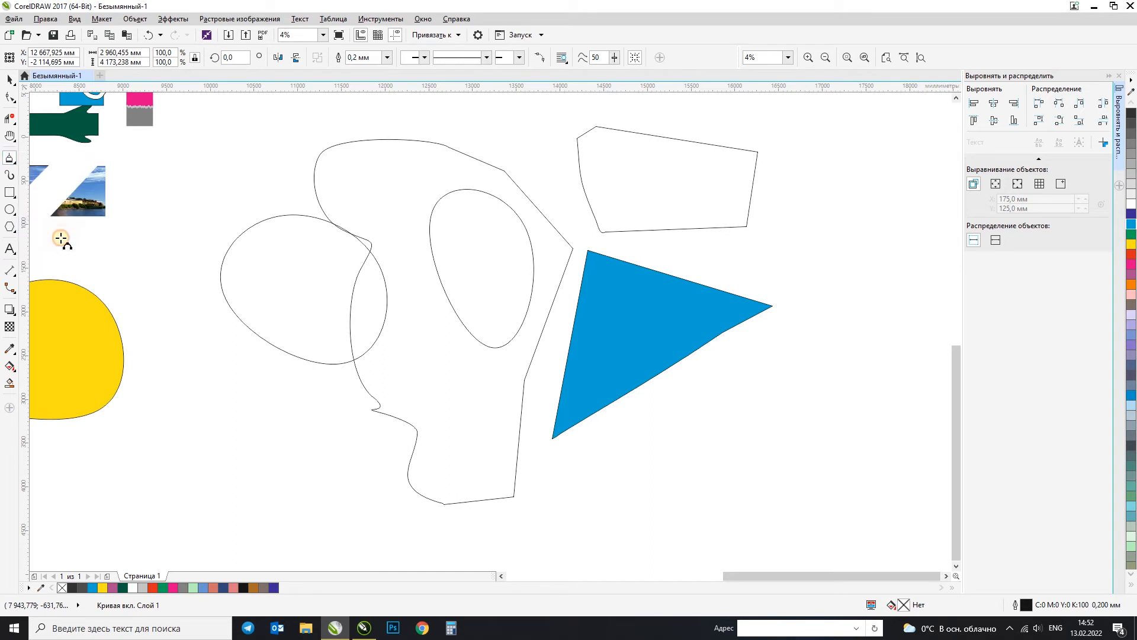
{"action": "scroll", "coordinate": [235, 305], "scroll_direction": "down", "scroll_amount": 3}
{"action": "scroll", "coordinate": [658, 308], "scroll_direction": "up", "scroll_amount": 3}
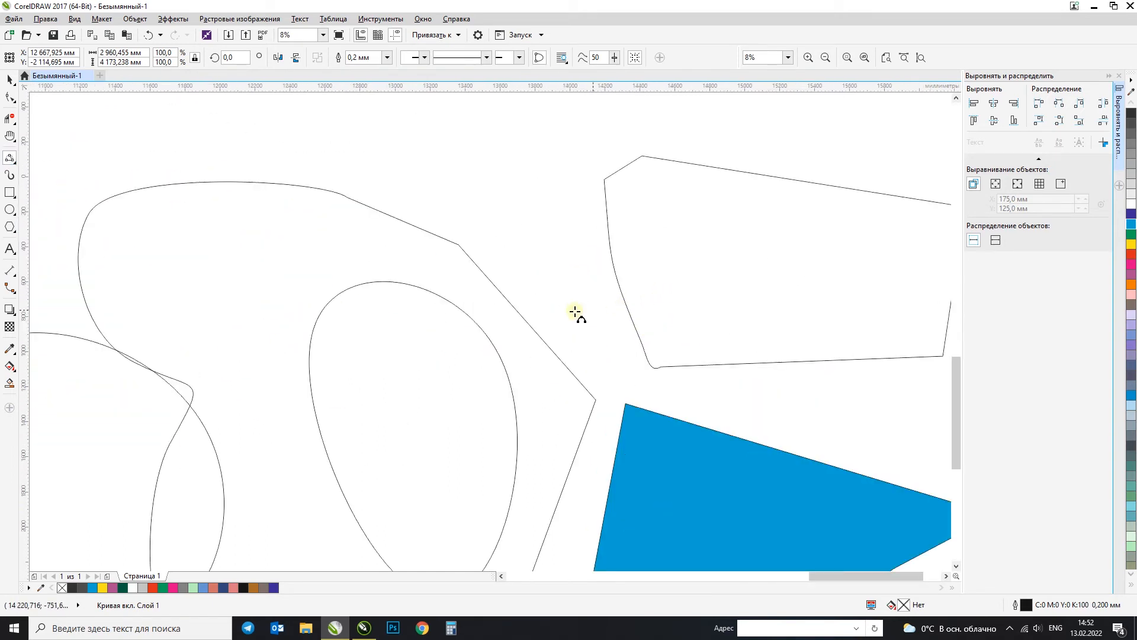
{"action": "scroll", "coordinate": [579, 314], "scroll_direction": "down", "scroll_amount": 2}
{"action": "scroll", "coordinate": [276, 307], "scroll_direction": "up", "scroll_amount": 4}
Step: Move the castle photo from the Island composition to an empty area of the workspace and enlarge the view of its towers
{"action": "key", "text": "space"}
{"action": "left_click", "coordinate": [354, 310]}
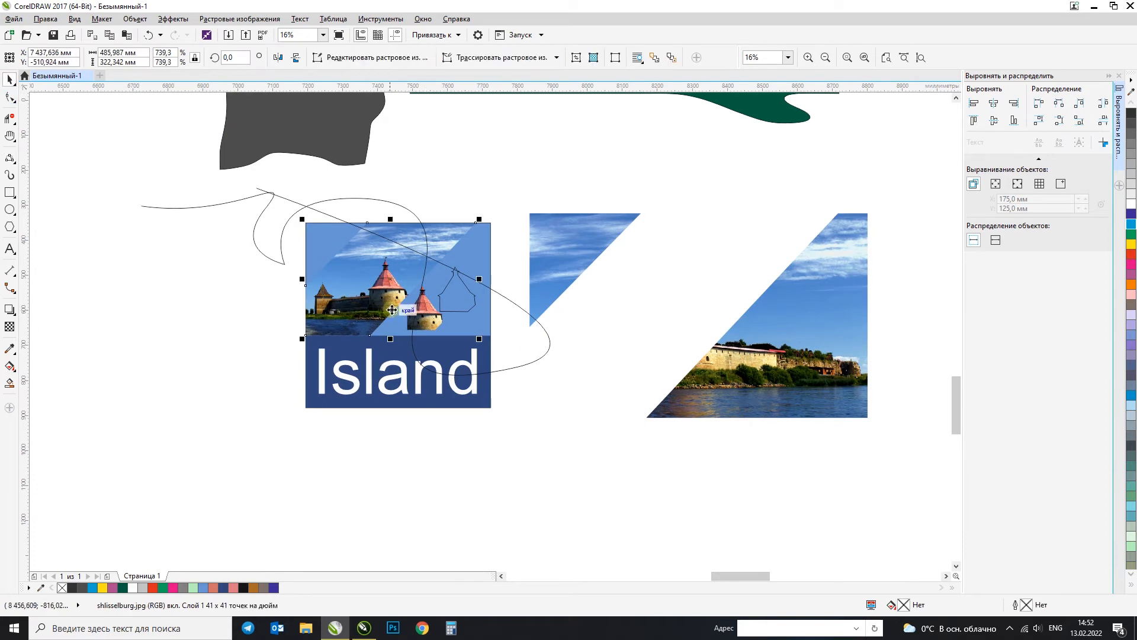
{"action": "scroll", "coordinate": [424, 296], "scroll_direction": "down", "scroll_amount": 3}
{"action": "left_click_drag", "start_coordinate": [440, 295], "coordinate": [682, 223]}
{"action": "key", "text": "F2"}
{"action": "key", "text": "F2"}
{"action": "left_click_drag", "start_coordinate": [243, 178], "coordinate": [548, 377]}
Step: Trace the large tower's left roof slope with a 3-Point Curve about 58 mm long, from below the lantern, and outline it yellow
{"action": "left_click", "coordinate": [8, 158]}
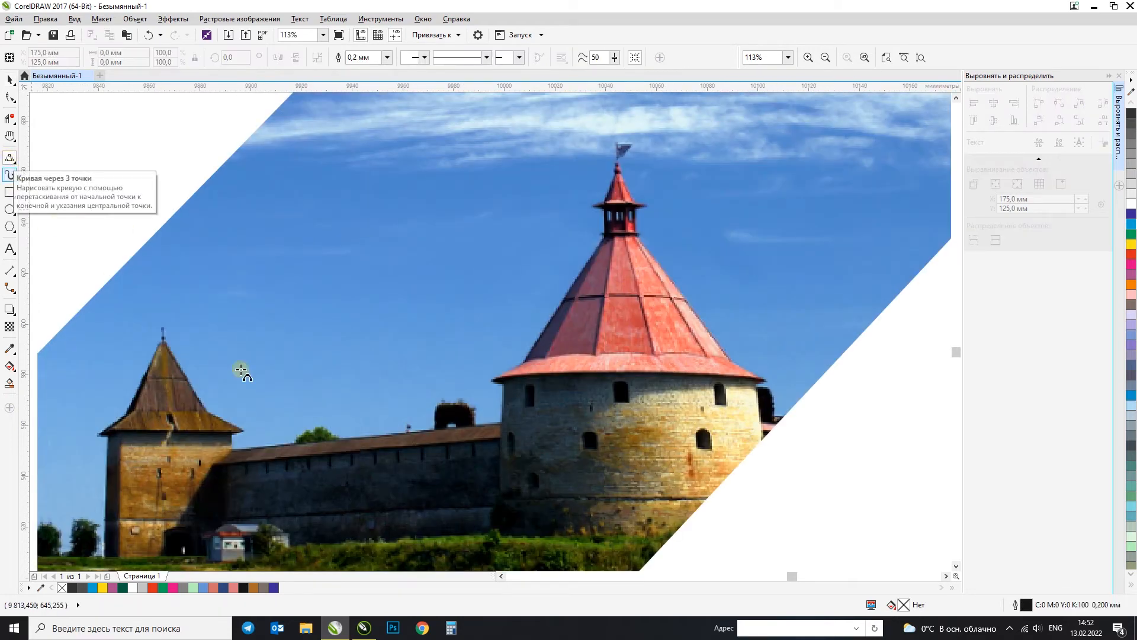
{"action": "scroll", "coordinate": [592, 276], "scroll_direction": "up", "scroll_amount": 2}
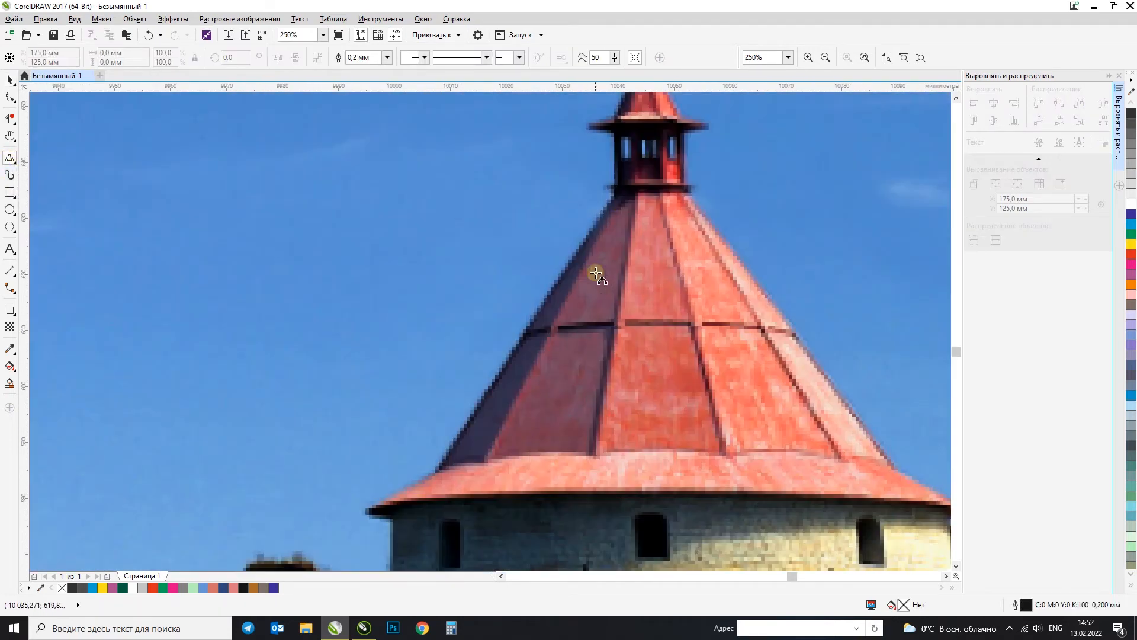
{"action": "left_click", "coordinate": [616, 196]}
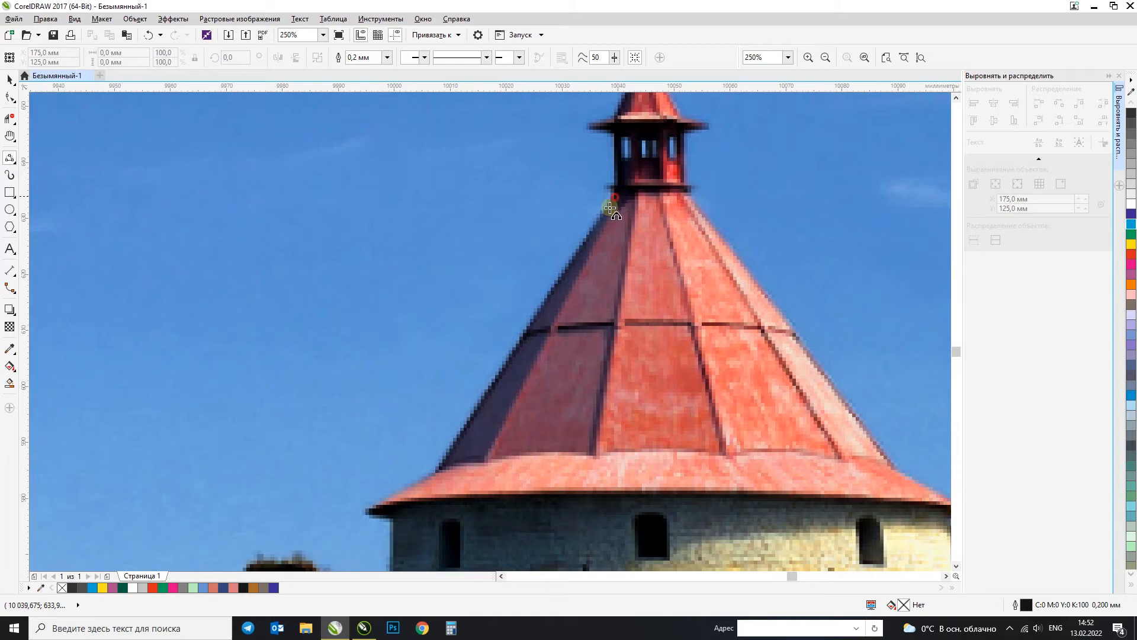
{"action": "left_click", "coordinate": [439, 471]}
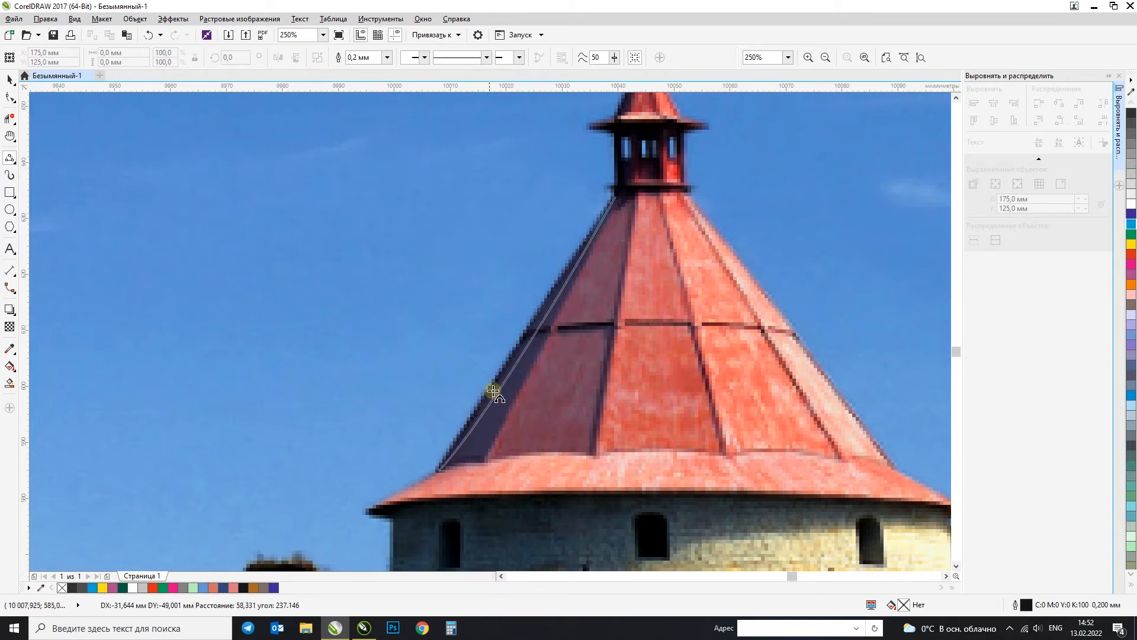
{"action": "left_click", "coordinate": [527, 330]}
{"action": "right_click", "coordinate": [1130, 248]}
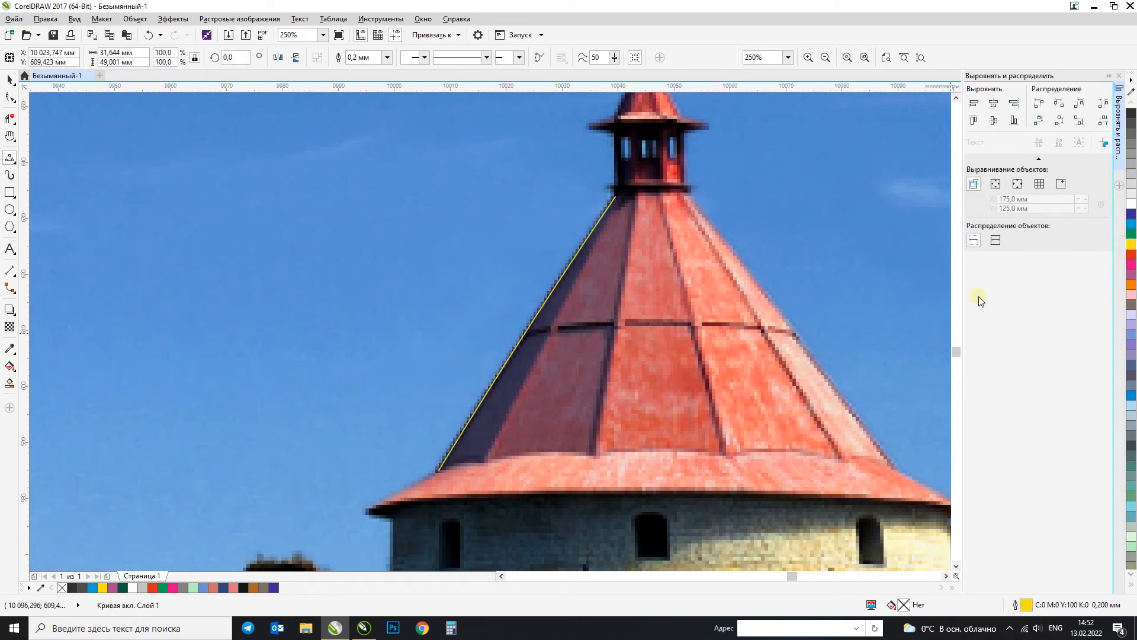
Step: Continue the yellow curve from the foot of the roof slope to the left tip of the eaves
{"action": "left_click", "coordinate": [439, 471]}
{"action": "left_click", "coordinate": [368, 513]}
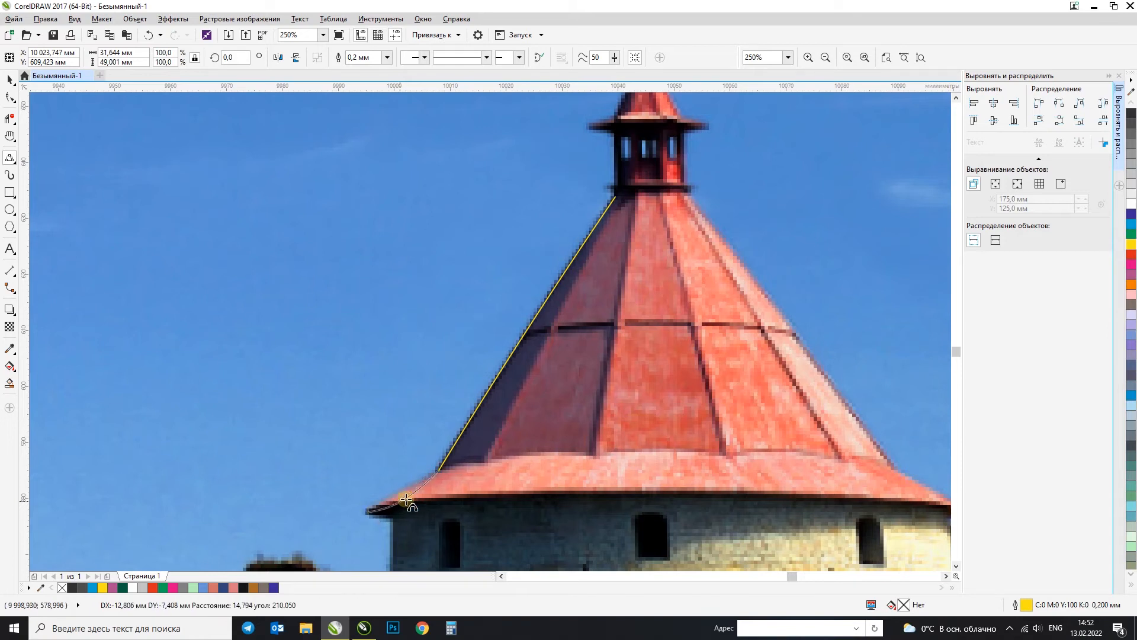
{"action": "scroll", "coordinate": [399, 508], "scroll_direction": "up", "scroll_amount": 4}
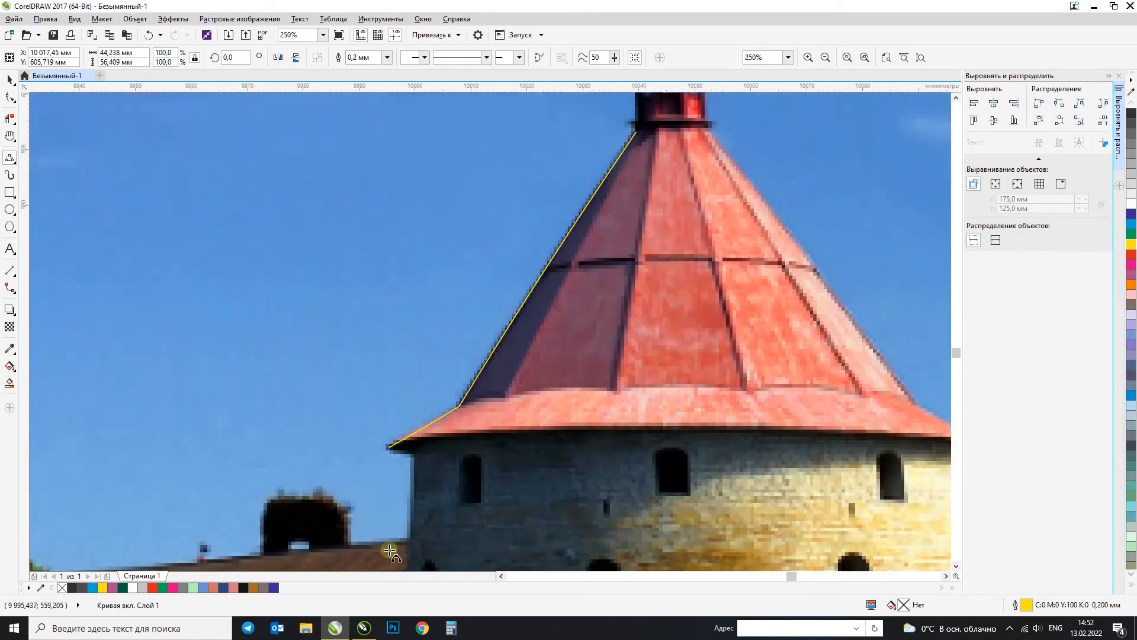
Step: Continue the yellow curve under the eaves and down the large tower's left wall to the fortress wall's roof
{"action": "left_click", "coordinate": [388, 496]}
{"action": "left_click_drag", "start_coordinate": [435, 356], "coordinate": [437, 513]}
{"action": "left_click", "coordinate": [420, 356]}
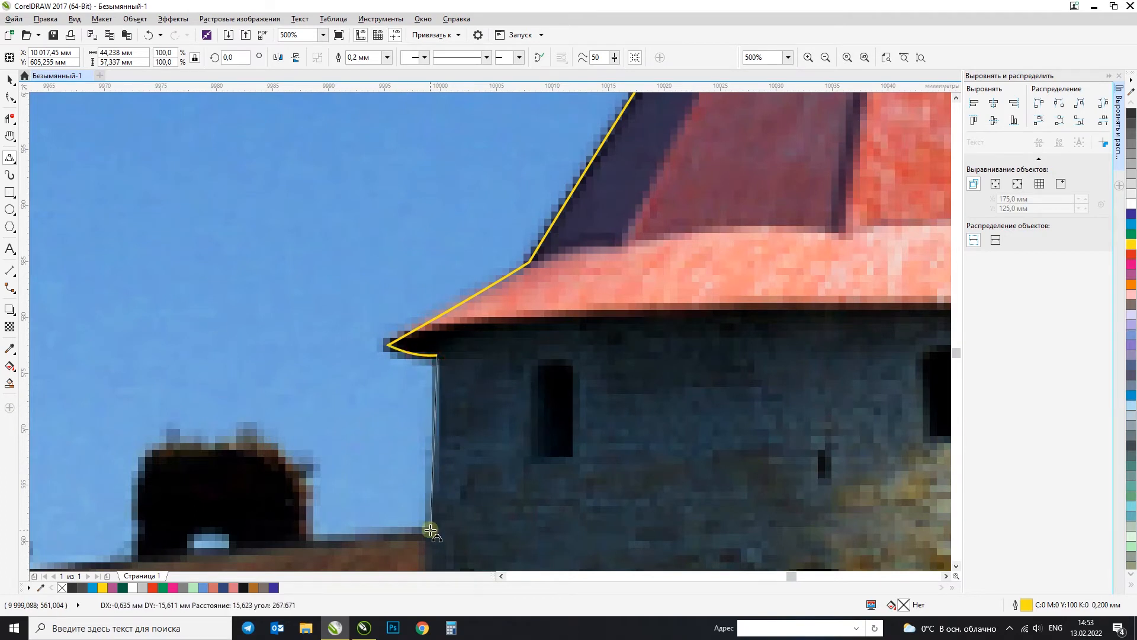
{"action": "left_click", "coordinate": [430, 522]}
{"action": "scroll", "coordinate": [462, 401], "scroll_direction": "down", "scroll_amount": 2}
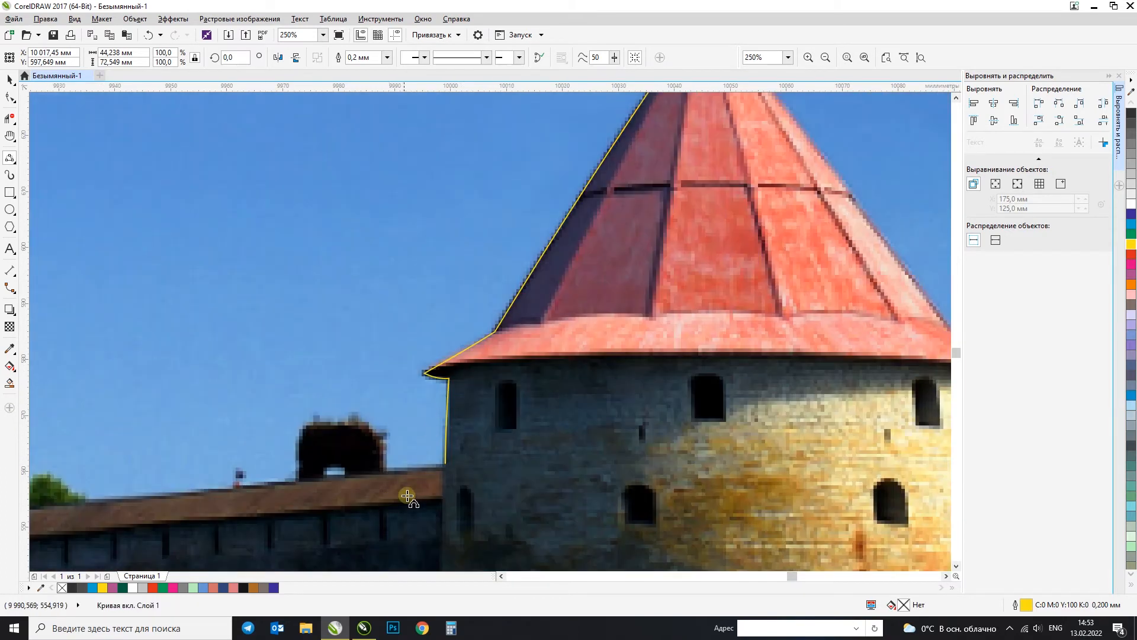
Step: Extend the yellow curve along the top edge of the fortress wall to the base of the dark ruin
{"action": "scroll", "coordinate": [405, 494], "scroll_direction": "up", "scroll_amount": 2}
{"action": "left_click", "coordinate": [484, 431]}
{"action": "left_click_drag", "start_coordinate": [376, 443], "coordinate": [358, 443]}
{"action": "left_click", "coordinate": [424, 439]}
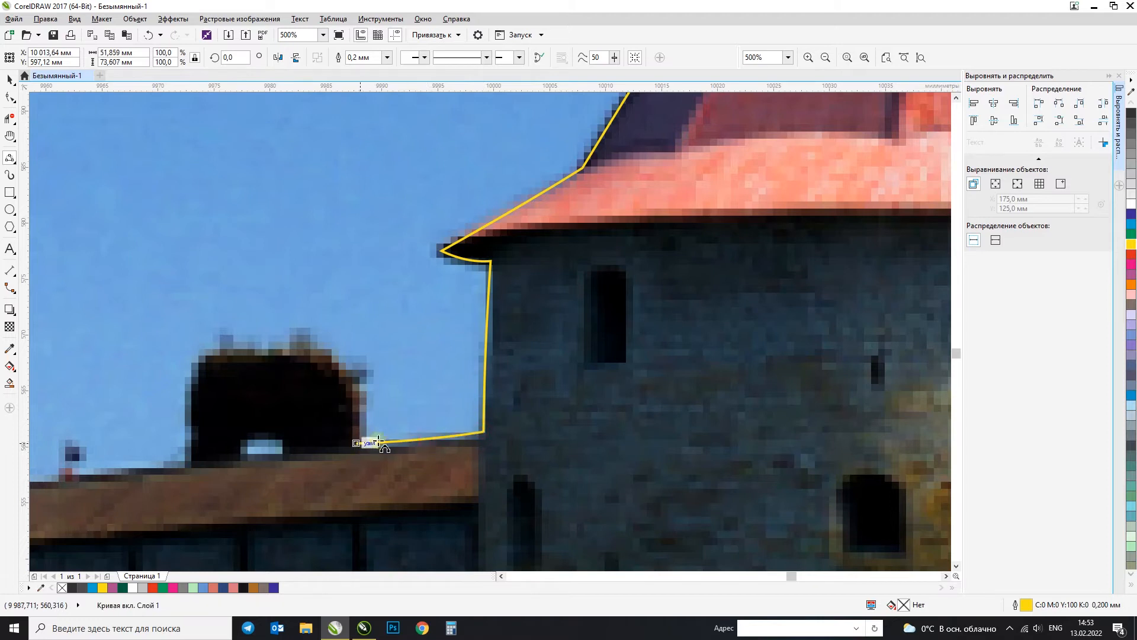
Step: Trace the rounded outline of the dark ruin with 3-Point Curve segments, ending at its left base
{"action": "left_click_drag", "start_coordinate": [357, 444], "coordinate": [270, 348]}
{"action": "left_click_drag", "start_coordinate": [336, 367], "coordinate": [340, 371]}
{"action": "left_click_drag", "start_coordinate": [194, 446], "coordinate": [190, 458]}
{"action": "left_click", "coordinate": [204, 370]}
{"action": "scroll", "coordinate": [395, 384], "scroll_direction": "down", "scroll_amount": 3}
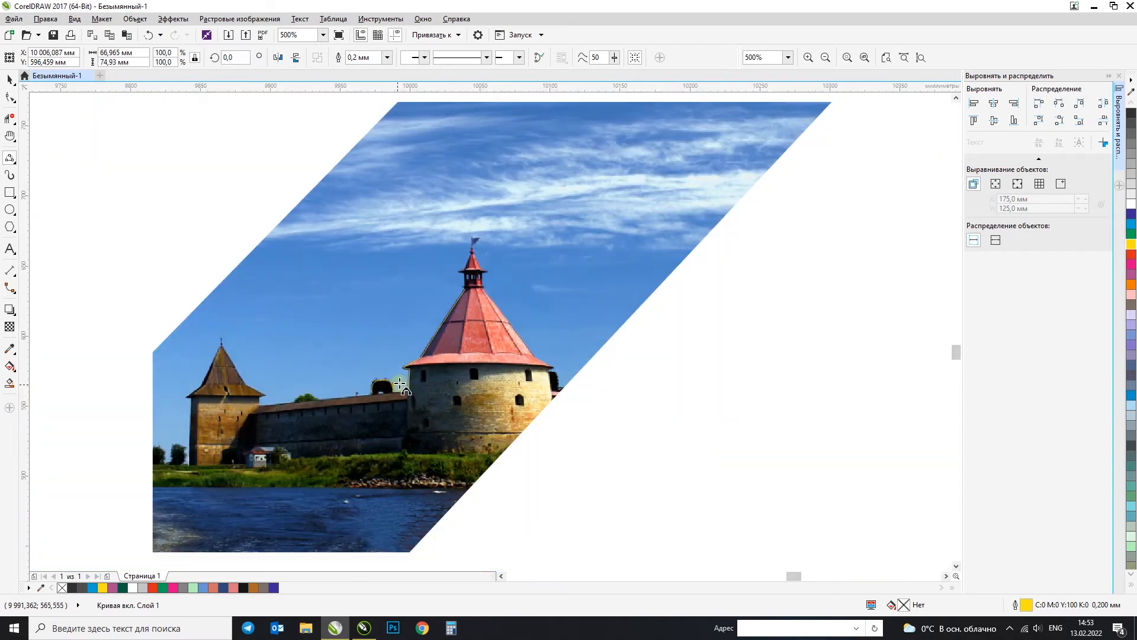
{"action": "scroll", "coordinate": [359, 393], "scroll_direction": "up", "scroll_amount": 2}
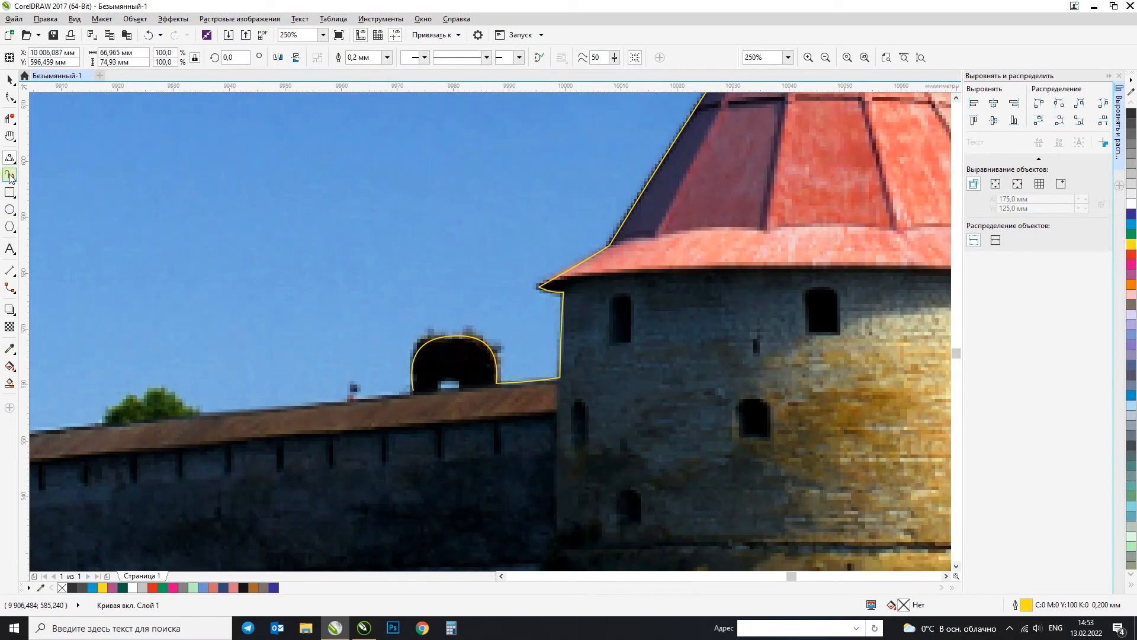
Step: Draw a large ellipse with the Smart Drawing tool in the empty area beside the big polygon outline
{"action": "left_click", "coordinate": [11, 160]}
{"action": "left_click", "coordinate": [11, 160]}
{"action": "left_click", "coordinate": [10, 79]}
{"action": "scroll", "coordinate": [119, 195], "scroll_direction": "down", "scroll_amount": 2}
{"action": "left_click", "coordinate": [665, 454]}
{"action": "key", "text": "F4"}
{"action": "left_click", "coordinate": [11, 159]}
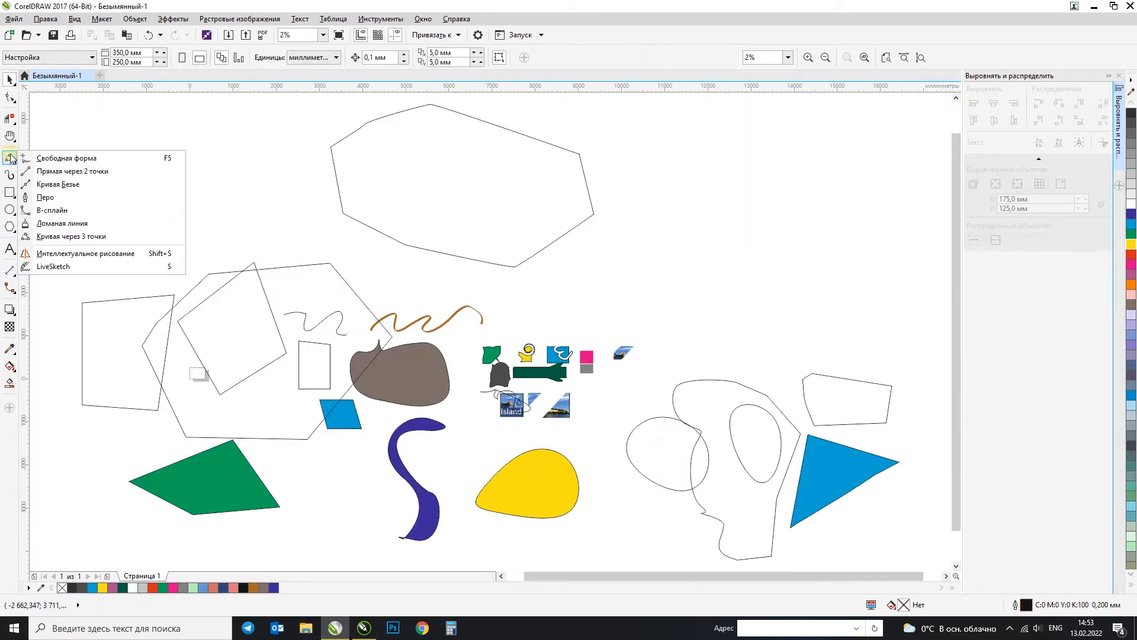
{"action": "left_click", "coordinate": [93, 254]}
{"action": "mouse_move", "coordinate": [195, 149]}
{"action": "left_mouse_down"}
{"action": "mouse_move", "coordinate": [206, 252]}
{"action": "mouse_move", "coordinate": [227, 153]}
{"action": "mouse_move", "coordinate": [191, 147]}
{"action": "mouse_move", "coordinate": [371, 277]}
{"action": "left_mouse_up"}
{"action": "key", "text": "F2"}
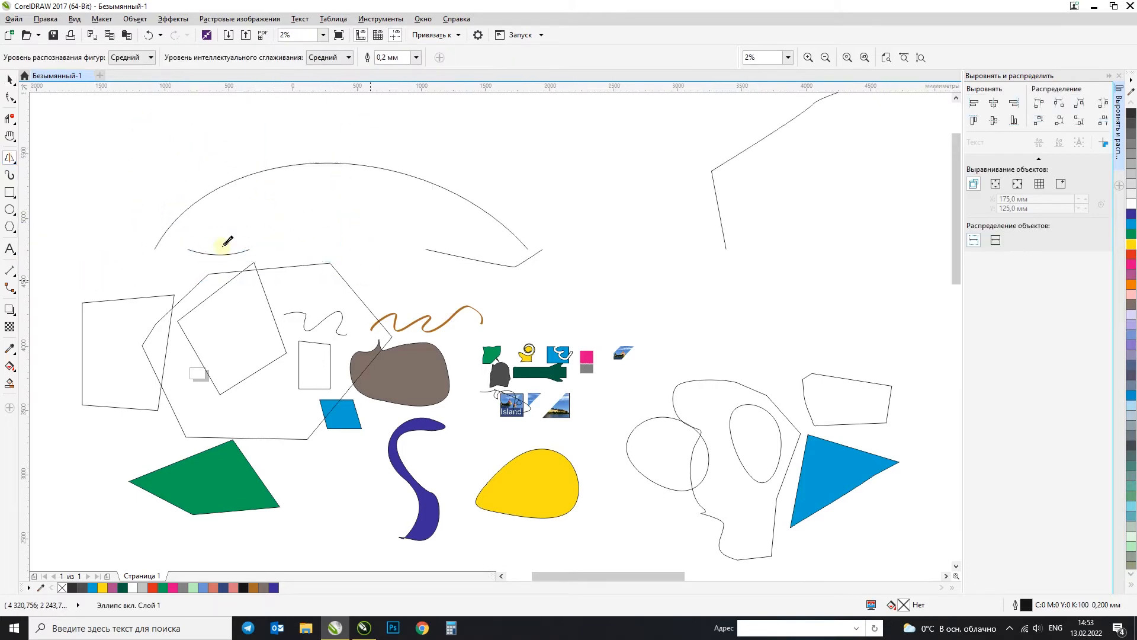
Step: Sketch a large wavy outline and a smaller one with a jagged upper edge in empty areas using Smart Drawing
{"action": "scroll", "coordinate": [272, 211], "scroll_direction": "down", "scroll_amount": 3}
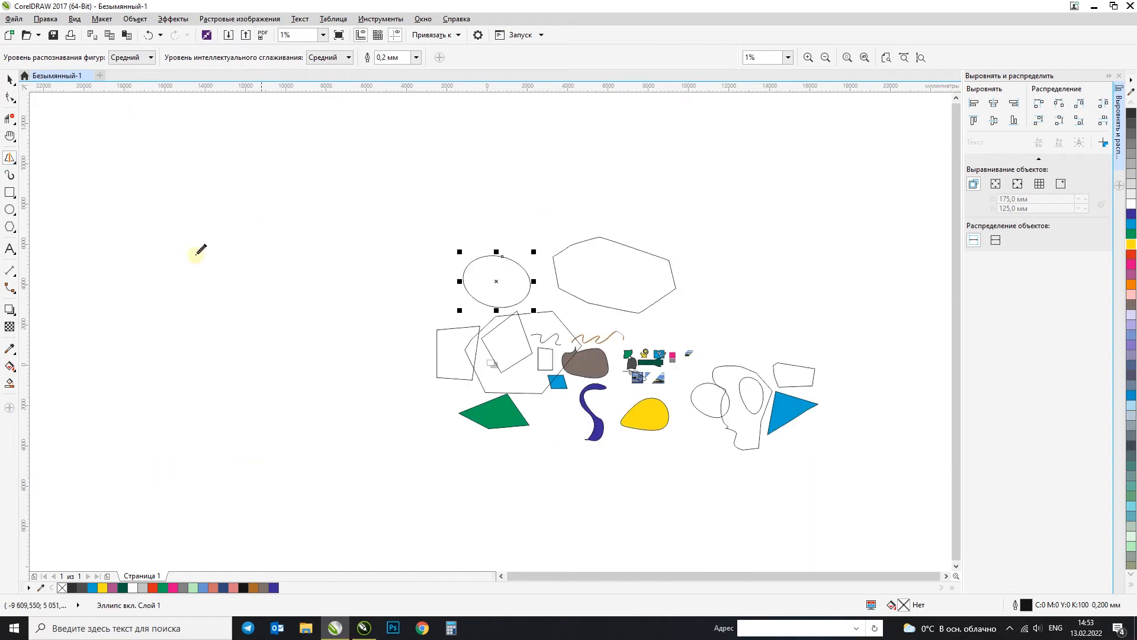
{"action": "mouse_move", "coordinate": [166, 243]}
{"action": "left_mouse_down"}
{"action": "mouse_move", "coordinate": [212, 207]}
{"action": "mouse_move", "coordinate": [299, 200]}
{"action": "mouse_move", "coordinate": [271, 287]}
{"action": "mouse_move", "coordinate": [189, 324]}
{"action": "mouse_move", "coordinate": [155, 273]}
{"action": "mouse_move", "coordinate": [165, 242]}
{"action": "left_mouse_up"}
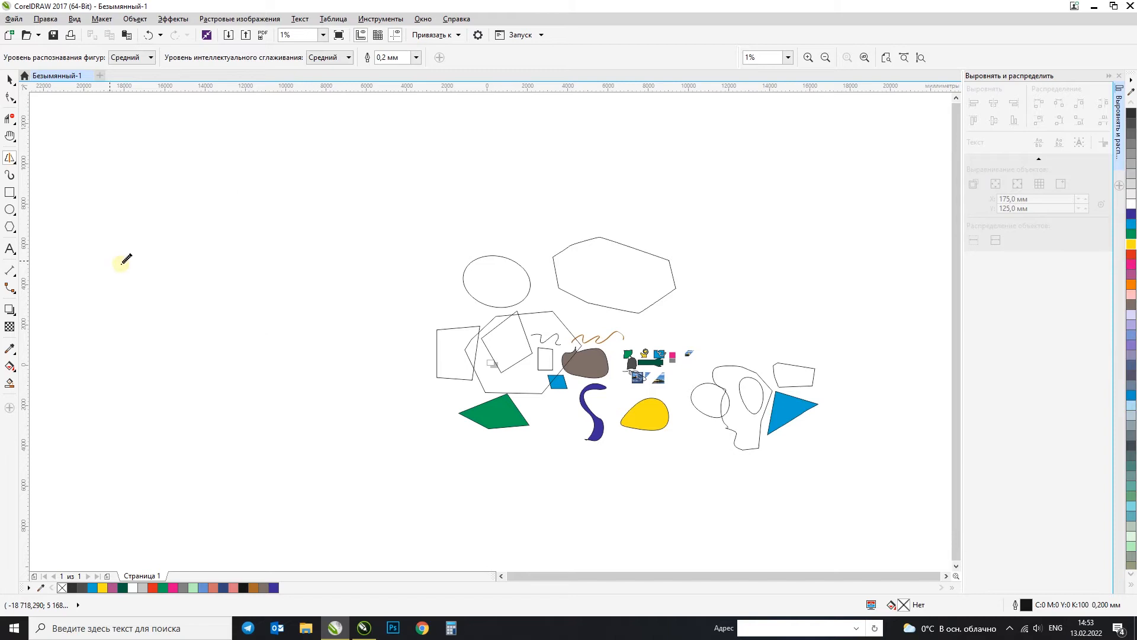
{"action": "scroll", "coordinate": [356, 172], "scroll_direction": "up", "scroll_amount": 4}
{"action": "mouse_move", "coordinate": [259, 206]}
{"action": "left_mouse_down"}
{"action": "mouse_move", "coordinate": [289, 183]}
{"action": "mouse_move", "coordinate": [371, 196]}
{"action": "mouse_move", "coordinate": [473, 265]}
{"action": "mouse_move", "coordinate": [425, 457]}
{"action": "mouse_move", "coordinate": [237, 386]}
{"action": "mouse_move", "coordinate": [182, 253]}
{"action": "mouse_move", "coordinate": [259, 206]}
{"action": "left_mouse_up"}
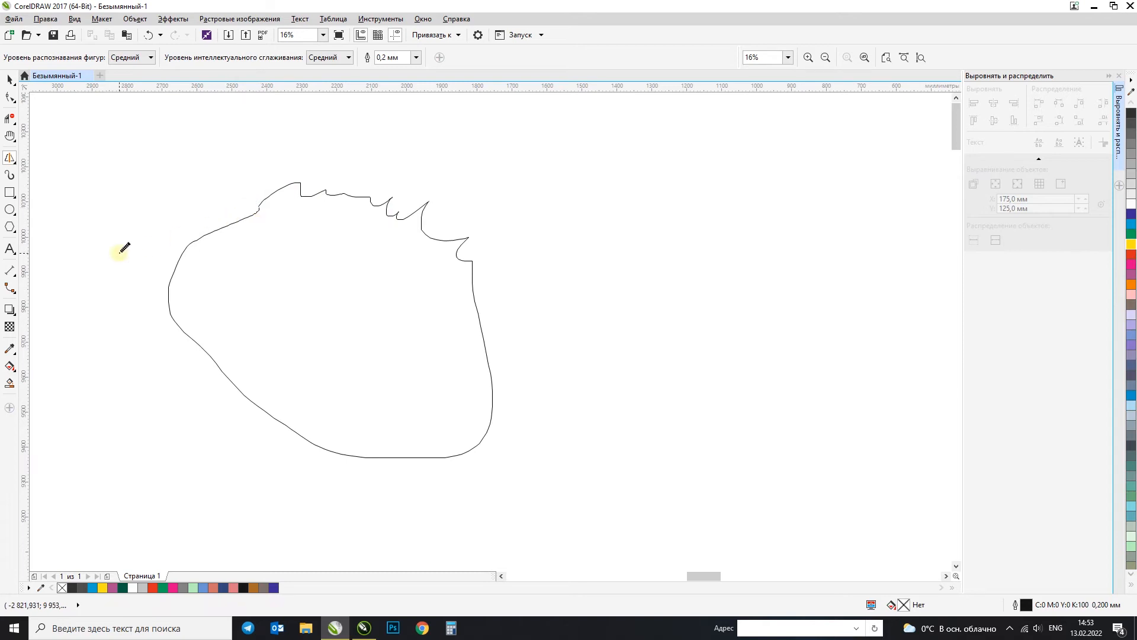
{"action": "mouse_move", "coordinate": [690, 176]}
{"action": "left_mouse_down"}
{"action": "mouse_move", "coordinate": [581, 257]}
{"action": "mouse_move", "coordinate": [597, 333]}
{"action": "mouse_move", "coordinate": [650, 381]}
{"action": "mouse_move", "coordinate": [690, 441]}
{"action": "mouse_move", "coordinate": [739, 354]}
{"action": "mouse_move", "coordinate": [810, 282]}
{"action": "mouse_move", "coordinate": [744, 194]}
{"action": "mouse_move", "coordinate": [689, 178]}
{"action": "mouse_move", "coordinate": [713, 171]}
{"action": "mouse_move", "coordinate": [701, 198]}
{"action": "mouse_move", "coordinate": [745, 184]}
{"action": "left_mouse_up"}
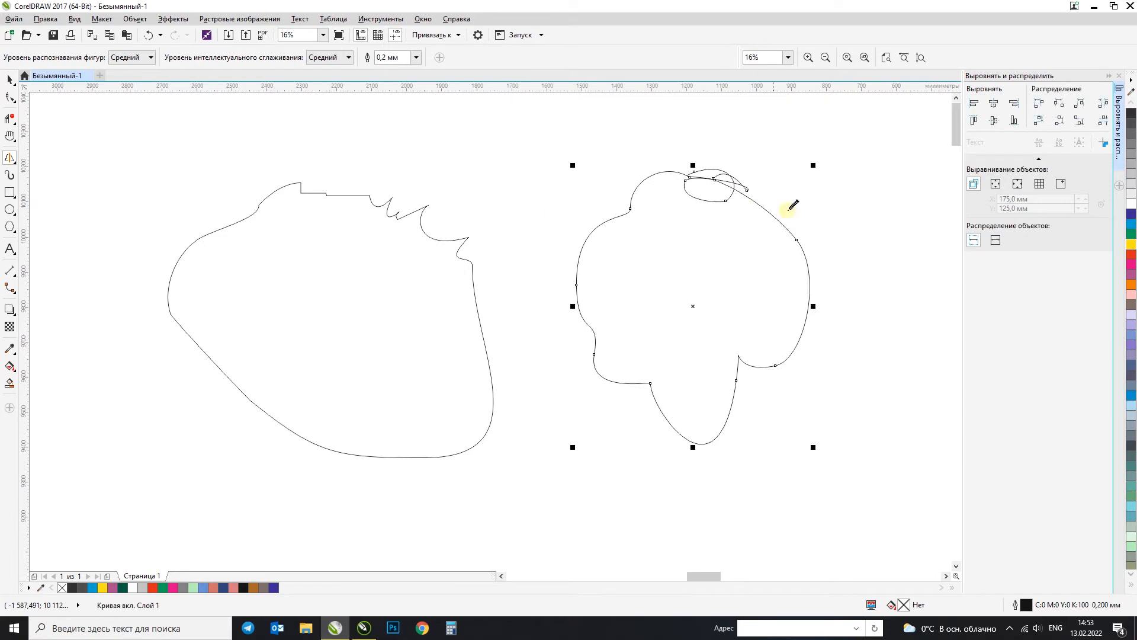
{"action": "scroll", "coordinate": [761, 195], "scroll_direction": "up", "scroll_amount": 2}
{"action": "key", "text": "ctrl+z"}
Step: Sketch a lobed outline right of the jagged shape and a larger rounded outline to its left using Smart Drawing
{"action": "scroll", "coordinate": [569, 251], "scroll_direction": "down", "scroll_amount": 4}
{"action": "mouse_move", "coordinate": [619, 198]}
{"action": "left_mouse_down"}
{"action": "mouse_move", "coordinate": [560, 242]}
{"action": "mouse_move", "coordinate": [606, 251]}
{"action": "mouse_move", "coordinate": [645, 286]}
{"action": "mouse_move", "coordinate": [660, 223]}
{"action": "mouse_move", "coordinate": [640, 192]}
{"action": "mouse_move", "coordinate": [615, 202]}
{"action": "left_mouse_up"}
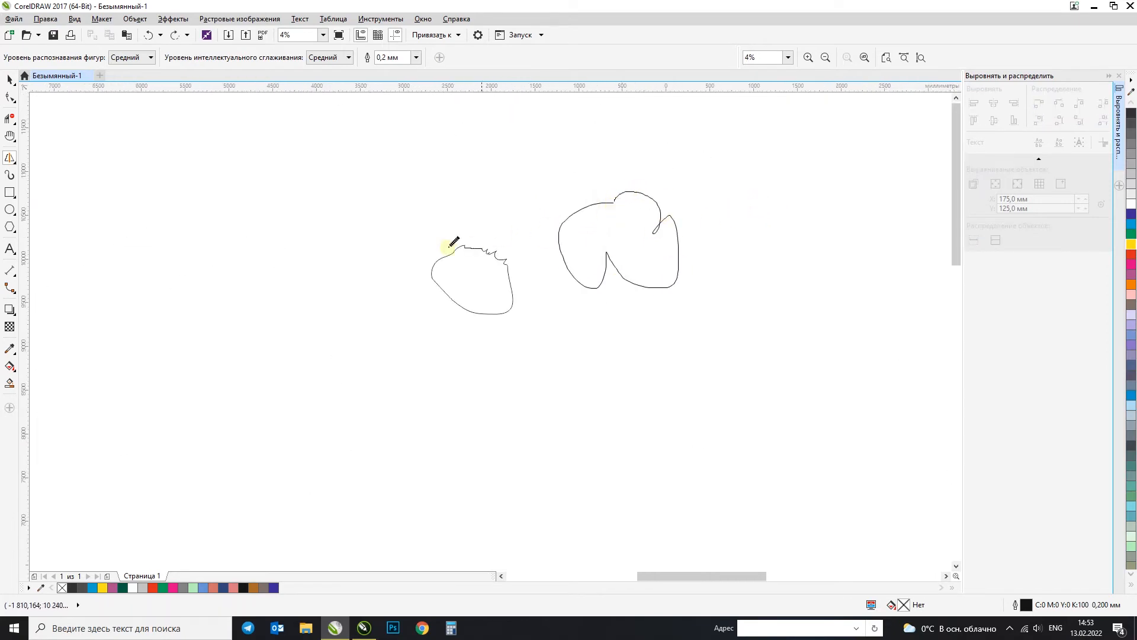
{"action": "mouse_move", "coordinate": [342, 217]}
{"action": "left_mouse_down"}
{"action": "mouse_move", "coordinate": [178, 232]}
{"action": "mouse_move", "coordinate": [118, 251]}
{"action": "mouse_move", "coordinate": [88, 307]}
{"action": "mouse_move", "coordinate": [302, 433]}
{"action": "mouse_move", "coordinate": [419, 290]}
{"action": "mouse_move", "coordinate": [373, 207]}
{"action": "mouse_move", "coordinate": [322, 224]}
{"action": "left_mouse_up"}
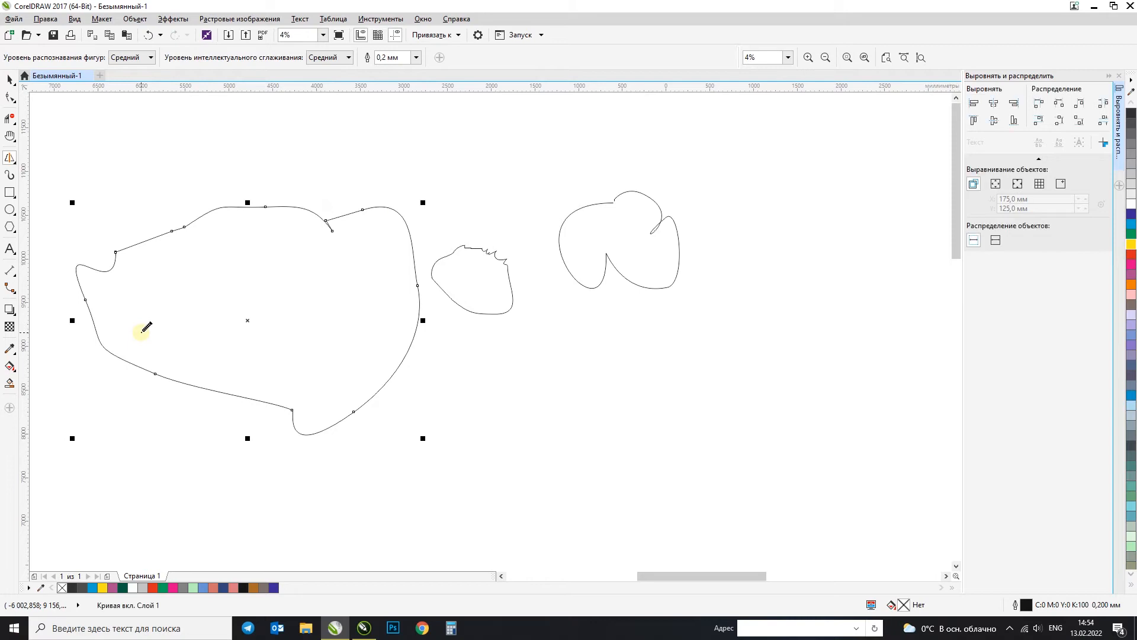
Step: Select the LiveSketch tool and sketch a lobed closed outline below the small lobed shape
{"action": "left_click", "coordinate": [11, 158]}
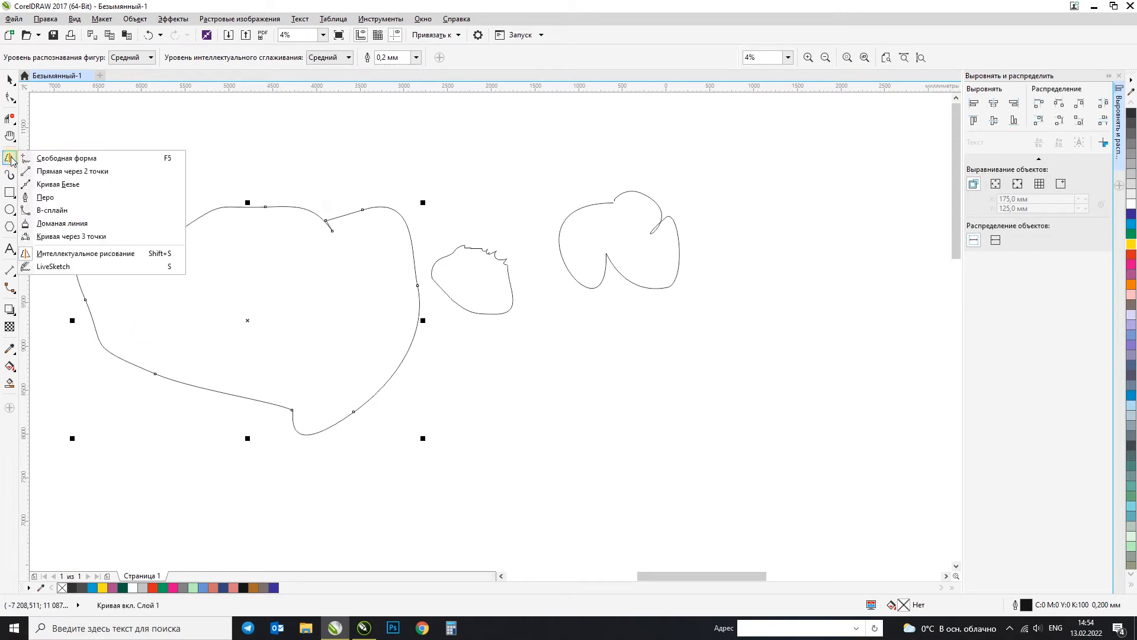
{"action": "left_click", "coordinate": [67, 252]}
{"action": "left_click", "coordinate": [11, 156]}
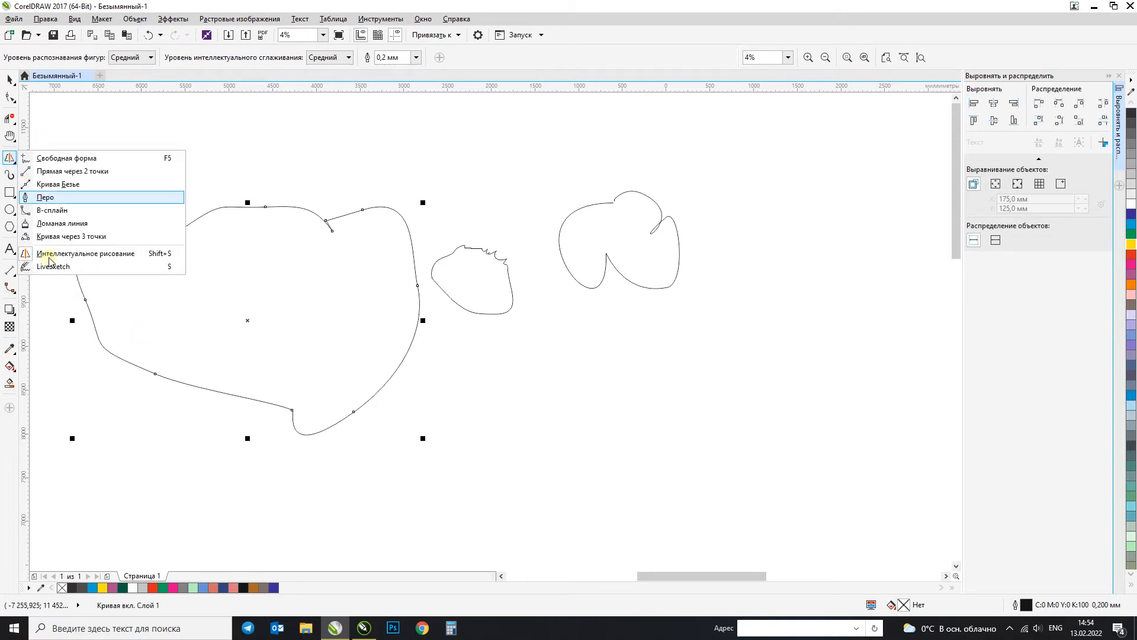
{"action": "left_click", "coordinate": [50, 270]}
{"action": "mouse_move", "coordinate": [600, 318]}
{"action": "left_mouse_down"}
{"action": "mouse_move", "coordinate": [538, 387]}
{"action": "mouse_move", "coordinate": [603, 376]}
{"action": "mouse_move", "coordinate": [618, 418]}
{"action": "mouse_move", "coordinate": [616, 319]}
{"action": "left_mouse_up"}
Step: Sketch an open zigzag curve and a narrow notched outline with LiveSketch beside the lobed outline
{"action": "scroll", "coordinate": [713, 385], "scroll_direction": "up", "scroll_amount": 3}
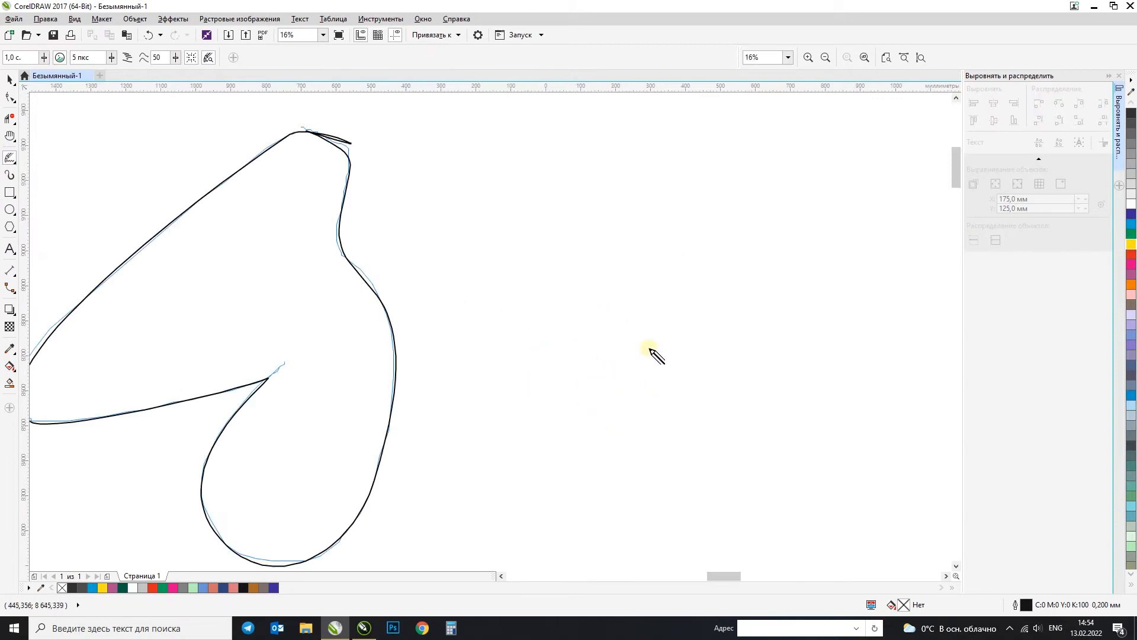
{"action": "mouse_move", "coordinate": [710, 155]}
{"action": "left_mouse_down"}
{"action": "mouse_move", "coordinate": [640, 232]}
{"action": "mouse_move", "coordinate": [672, 241]}
{"action": "mouse_move", "coordinate": [668, 327]}
{"action": "left_mouse_up"}
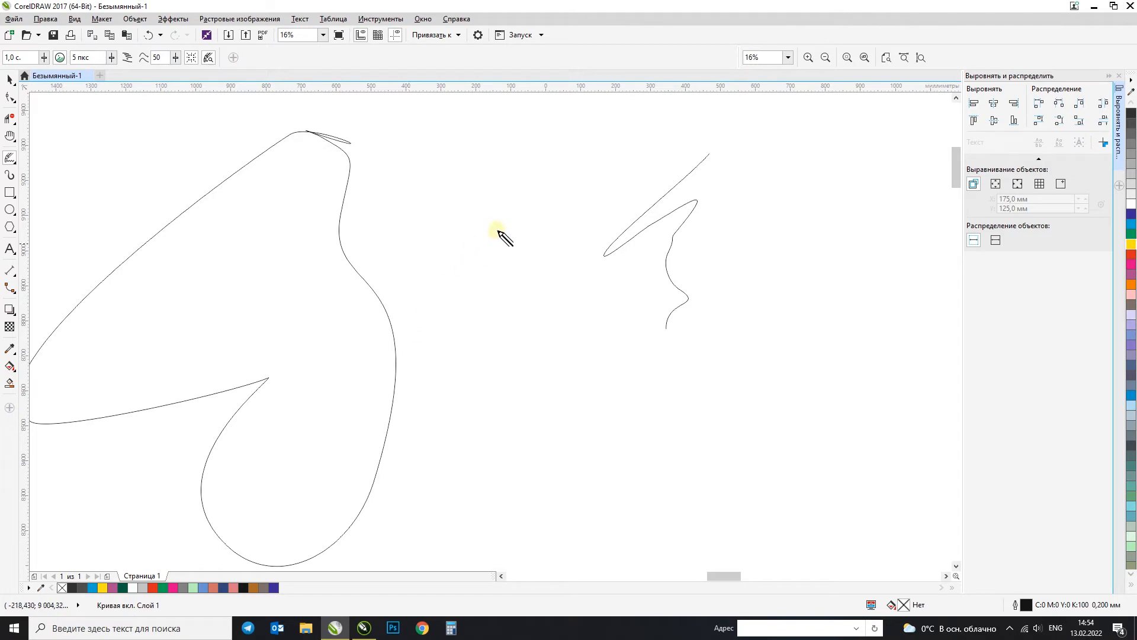
{"action": "mouse_move", "coordinate": [543, 208]}
{"action": "left_mouse_down"}
{"action": "mouse_move", "coordinate": [480, 367]}
{"action": "mouse_move", "coordinate": [476, 413]}
{"action": "mouse_move", "coordinate": [485, 456]}
{"action": "mouse_move", "coordinate": [584, 465]}
{"action": "mouse_move", "coordinate": [593, 277]}
{"action": "mouse_move", "coordinate": [577, 201]}
{"action": "mouse_move", "coordinate": [545, 202]}
{"action": "left_mouse_up"}
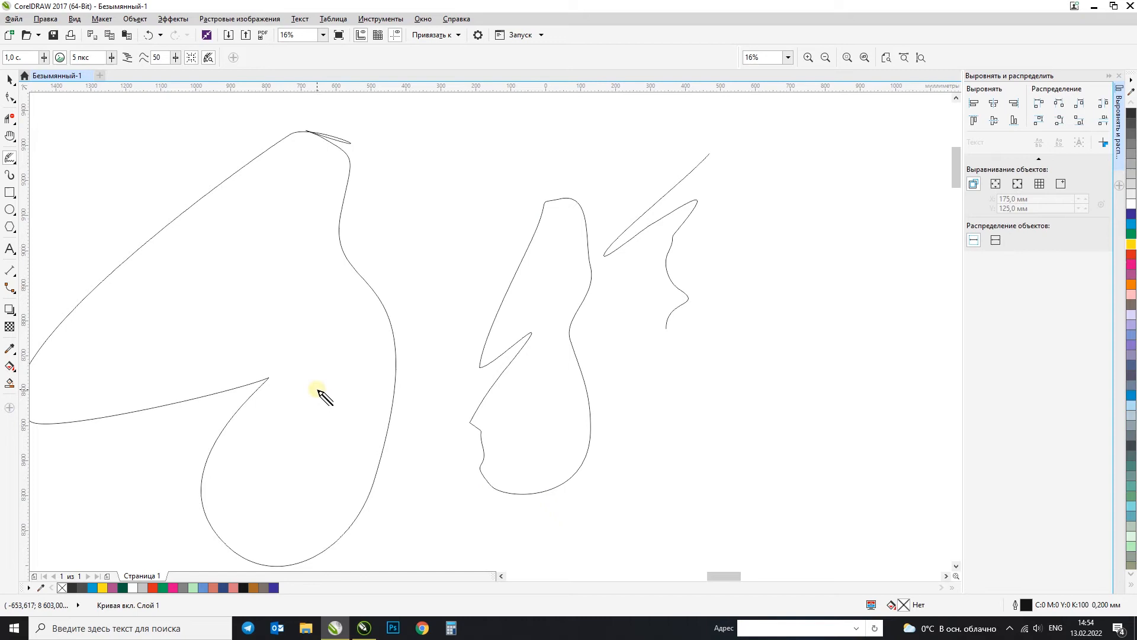
Step: Select the Artistic Media tool in Preset mode, choose the first preset stroke and draw an S-shaped stroke above the large wavy outline
{"action": "left_click", "coordinate": [12, 178]}
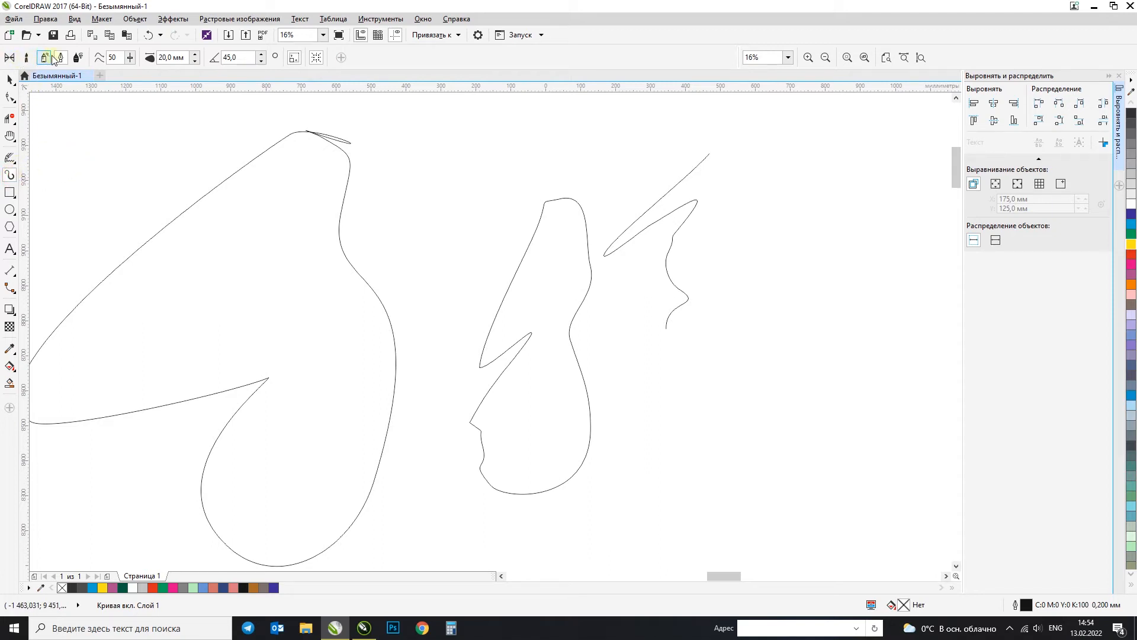
{"action": "scroll", "coordinate": [140, 122], "scroll_direction": "down", "scroll_amount": 8}
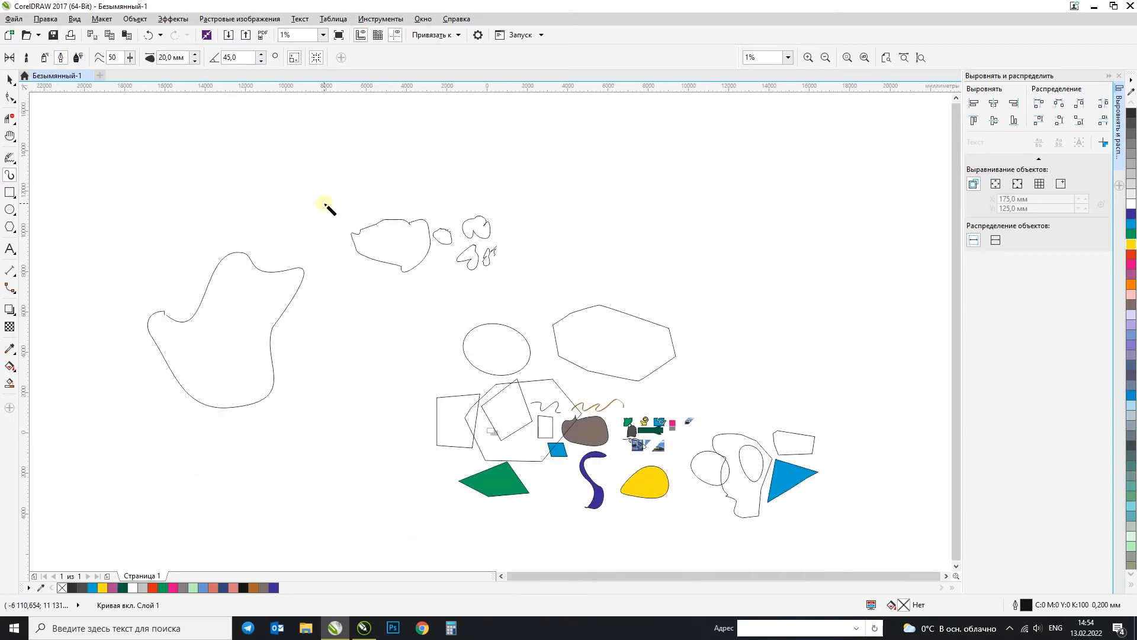
{"action": "scroll", "coordinate": [122, 118], "scroll_direction": "up", "scroll_amount": 2}
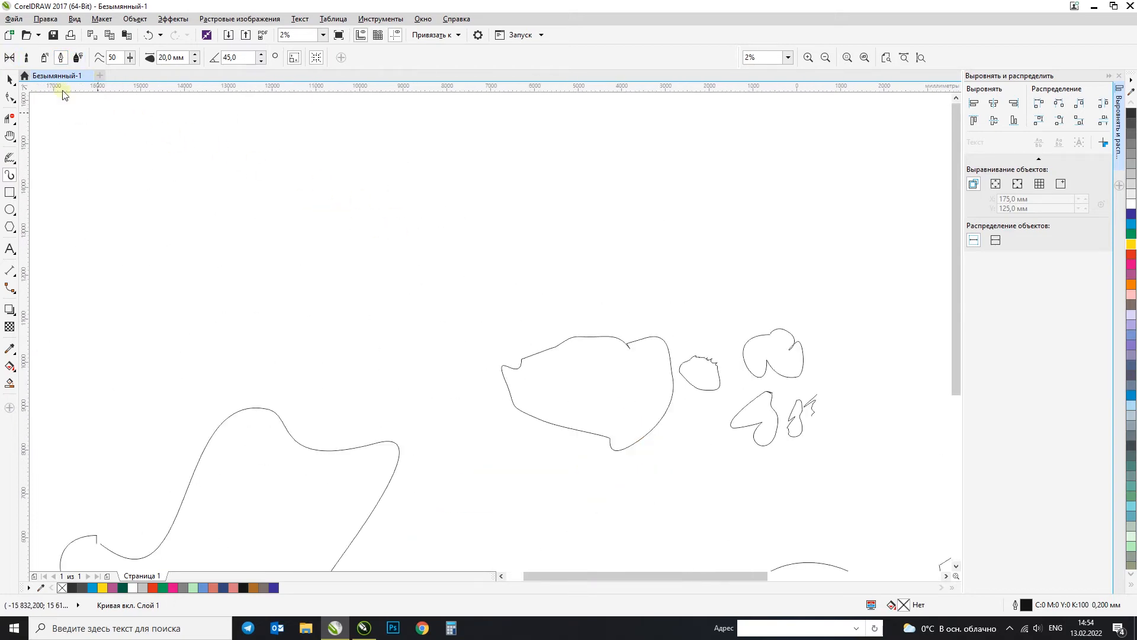
{"action": "left_click", "coordinate": [12, 60]}
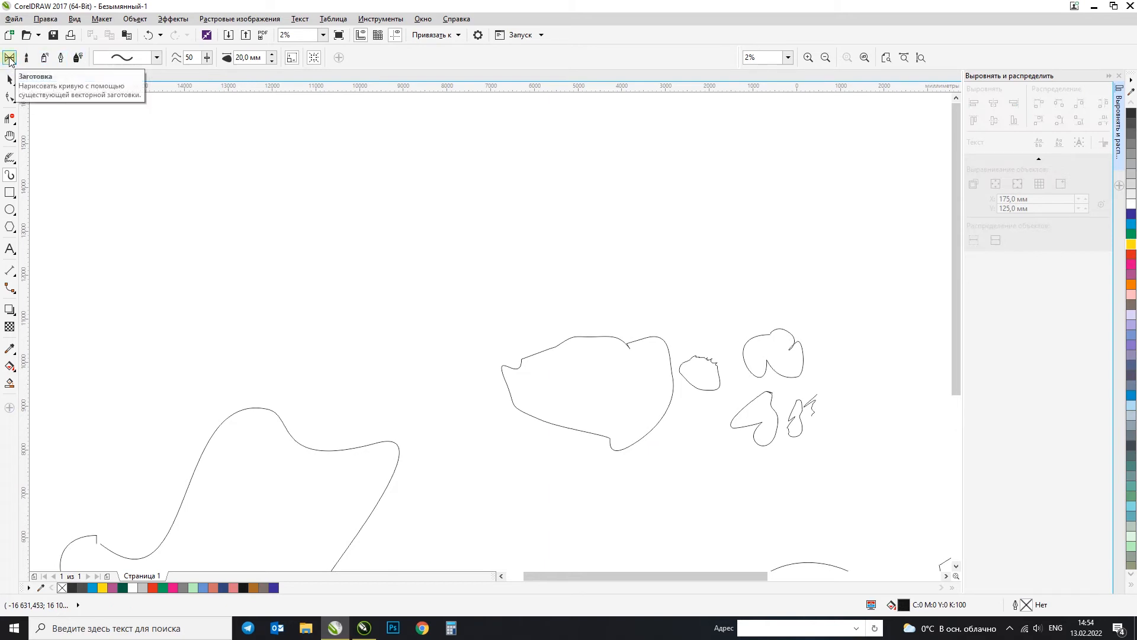
{"action": "left_click", "coordinate": [133, 57]}
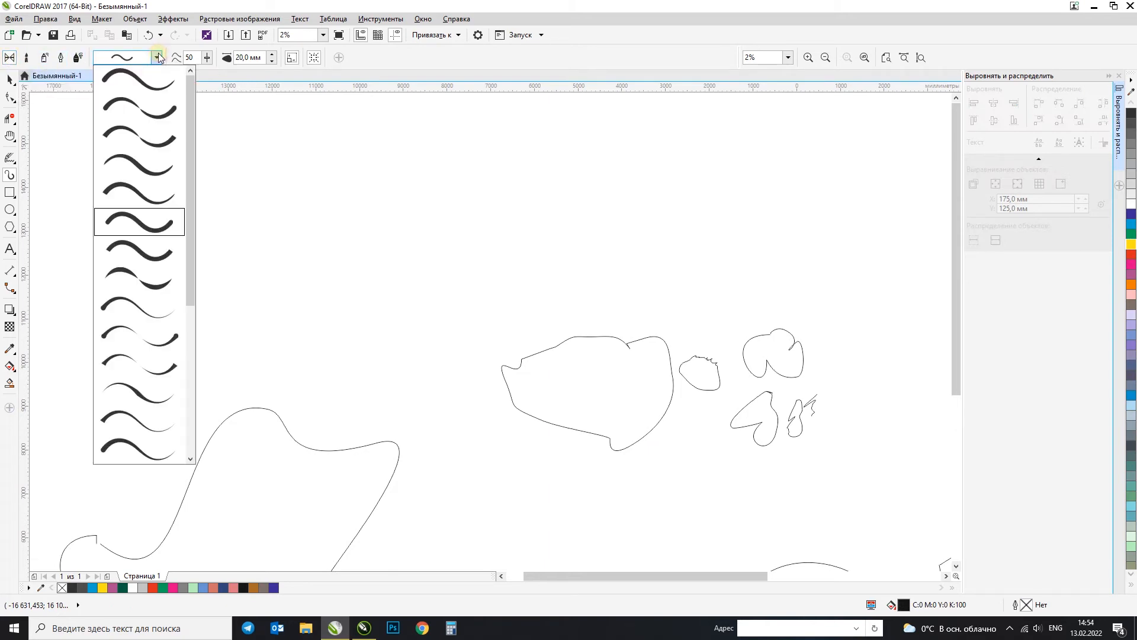
{"action": "left_click", "coordinate": [137, 89]}
{"action": "left_click_drag", "start_coordinate": [308, 152], "coordinate": [176, 244]}
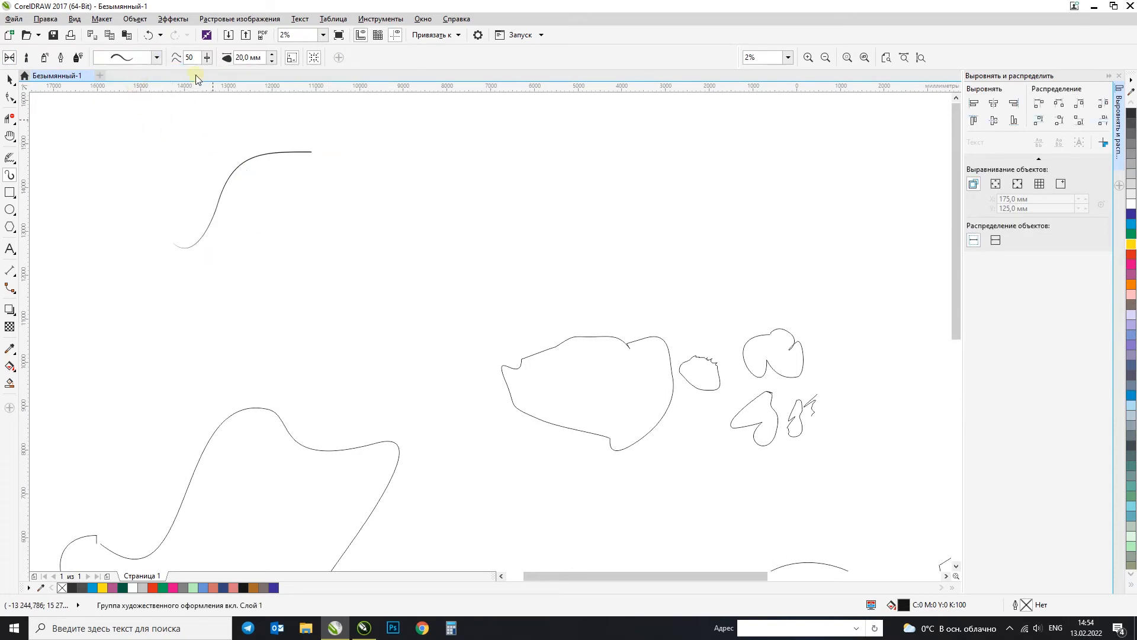
Step: Set the freehand smoothing to 100 and draw several curled calligraphic strokes next to the S-shaped stroke
{"action": "type", "text": "100"}
{"action": "key", "text": "Return"}
{"action": "scroll", "coordinate": [375, 172], "scroll_direction": "up", "scroll_amount": 2}
{"action": "scroll", "coordinate": [177, 320], "scroll_direction": "up", "scroll_amount": 1}
{"action": "mouse_move", "coordinate": [356, 202]}
{"action": "left_mouse_down"}
{"action": "mouse_move", "coordinate": [296, 311]}
{"action": "mouse_move", "coordinate": [282, 234]}
{"action": "left_mouse_up"}
{"action": "mouse_move", "coordinate": [264, 340]}
{"action": "left_mouse_down"}
{"action": "mouse_move", "coordinate": [334, 379]}
{"action": "mouse_move", "coordinate": [350, 278]}
{"action": "mouse_move", "coordinate": [374, 306]}
{"action": "left_mouse_up"}
{"action": "mouse_move", "coordinate": [409, 398]}
{"action": "left_mouse_down"}
{"action": "mouse_move", "coordinate": [398, 378]}
{"action": "mouse_move", "coordinate": [363, 481]}
{"action": "left_mouse_up"}
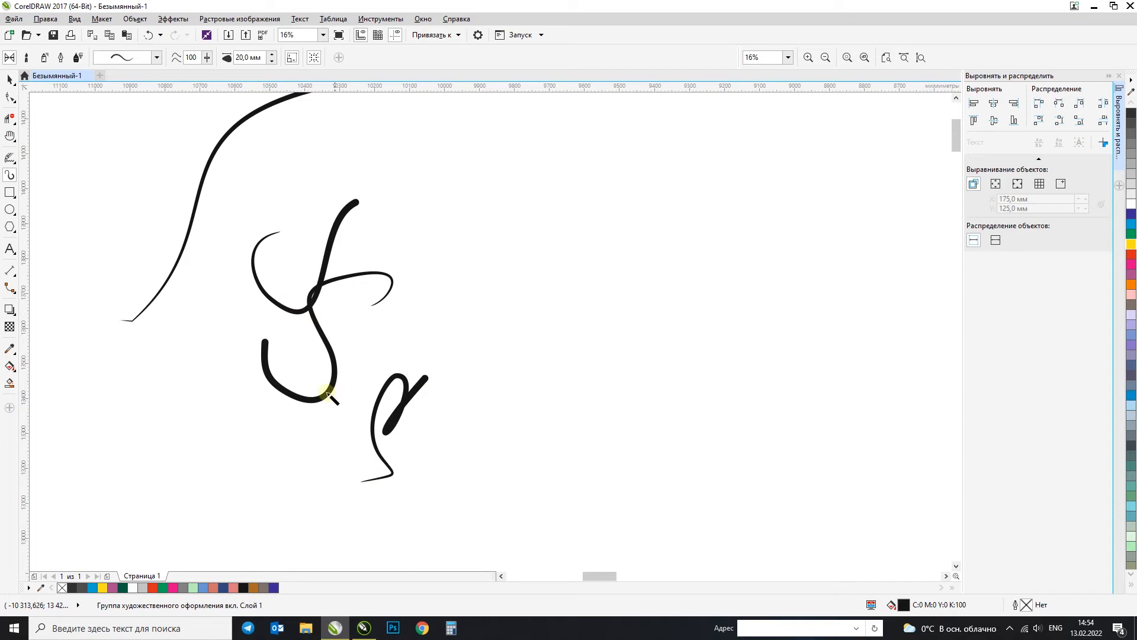
Step: Handwrite the word "Spring" with preset strokes to the right of the curled strokes
{"action": "mouse_move", "coordinate": [457, 305]}
{"action": "left_mouse_down"}
{"action": "mouse_move", "coordinate": [436, 233]}
{"action": "mouse_move", "coordinate": [479, 248]}
{"action": "mouse_move", "coordinate": [508, 300]}
{"action": "mouse_move", "coordinate": [578, 289]}
{"action": "mouse_move", "coordinate": [594, 305]}
{"action": "left_mouse_up"}
{"action": "left_click_drag", "start_coordinate": [595, 252], "coordinate": [615, 292]}
{"action": "left_click", "coordinate": [577, 221]}
{"action": "left_click_drag", "start_coordinate": [613, 249], "coordinate": [639, 290]}
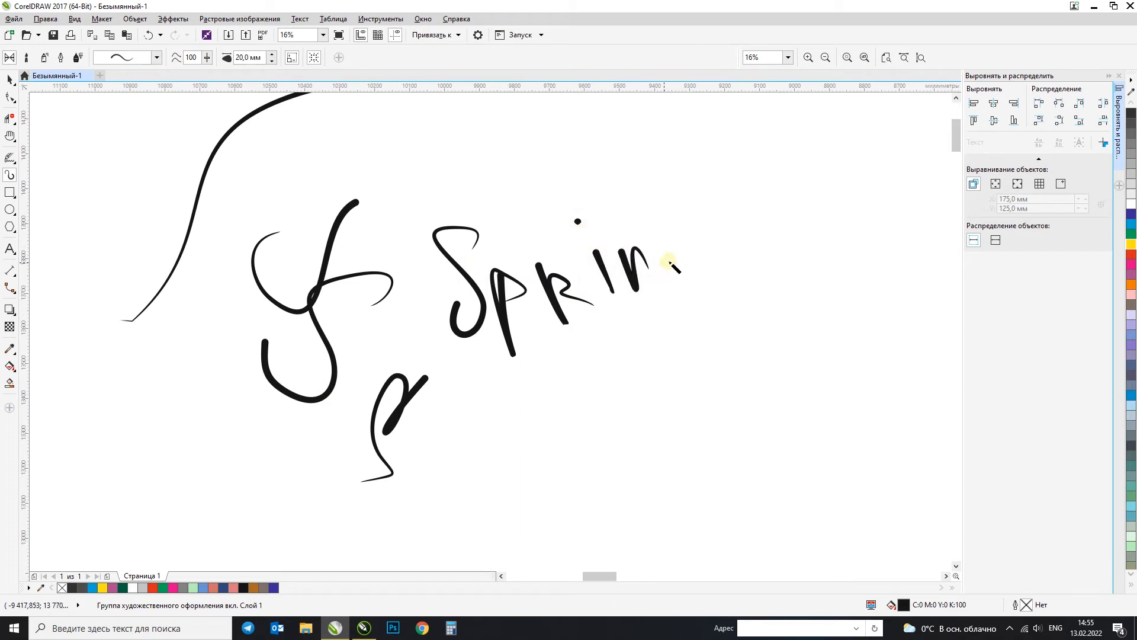
{"action": "left_click_drag", "start_coordinate": [700, 312], "coordinate": [702, 289]}
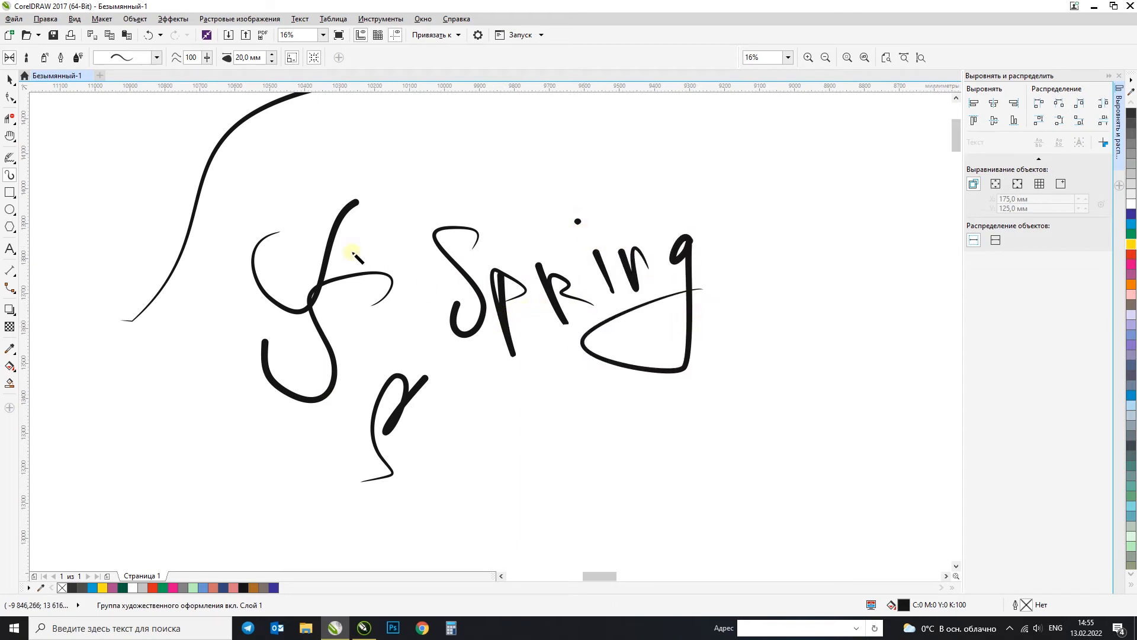
Step: Apply the second preset stroke to the tail of the "g" and draw a letter S below "Spring"
{"action": "left_click", "coordinate": [158, 58]}
{"action": "left_click", "coordinate": [156, 107]}
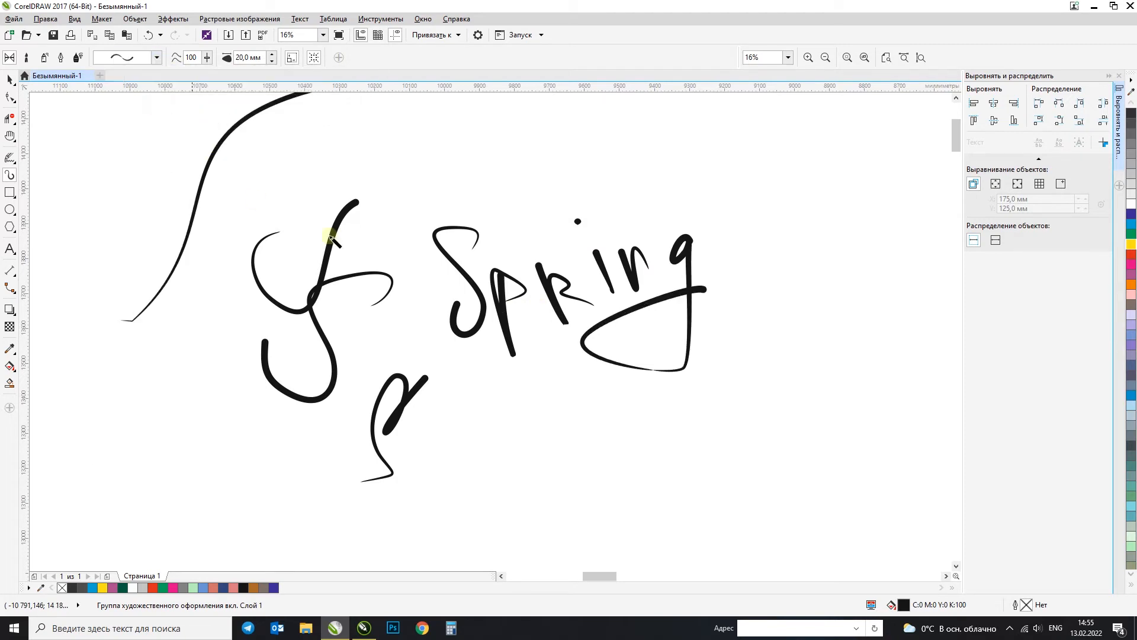
{"action": "mouse_move", "coordinate": [534, 467]}
{"action": "left_mouse_down"}
{"action": "mouse_move", "coordinate": [574, 420]}
{"action": "mouse_move", "coordinate": [559, 489]}
{"action": "mouse_move", "coordinate": [515, 503]}
{"action": "left_mouse_up"}
{"action": "key", "text": "ctrl+z"}
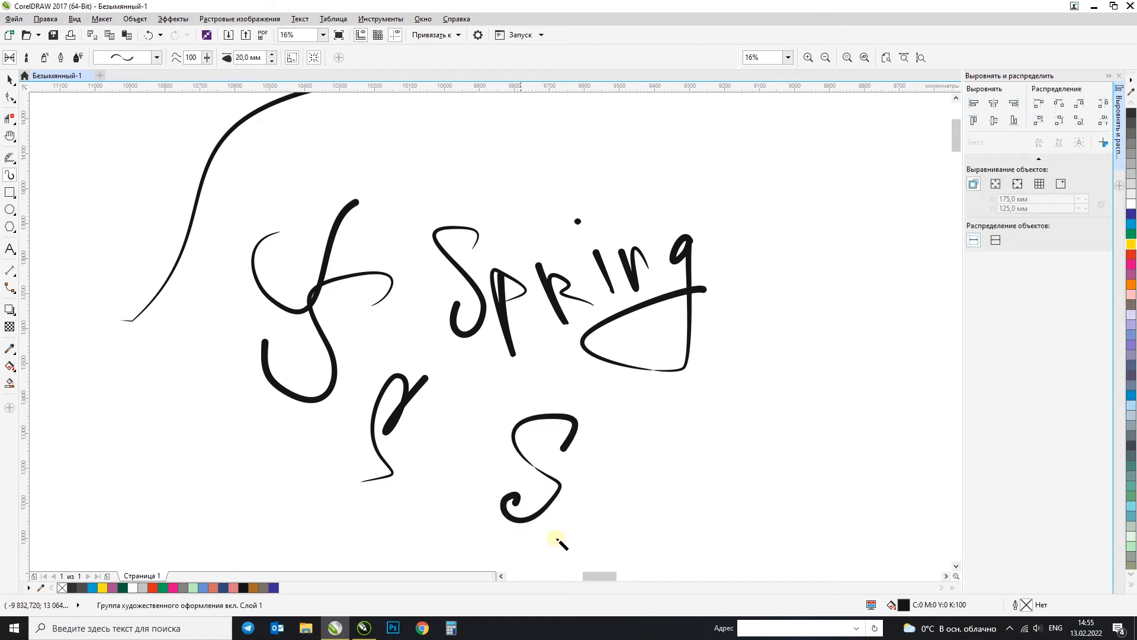
Step: Replace the filled-in letter P beside the lower S with an angular one and add zigzag strokes below it
{"action": "left_click_drag", "start_coordinate": [593, 441], "coordinate": [585, 500]}
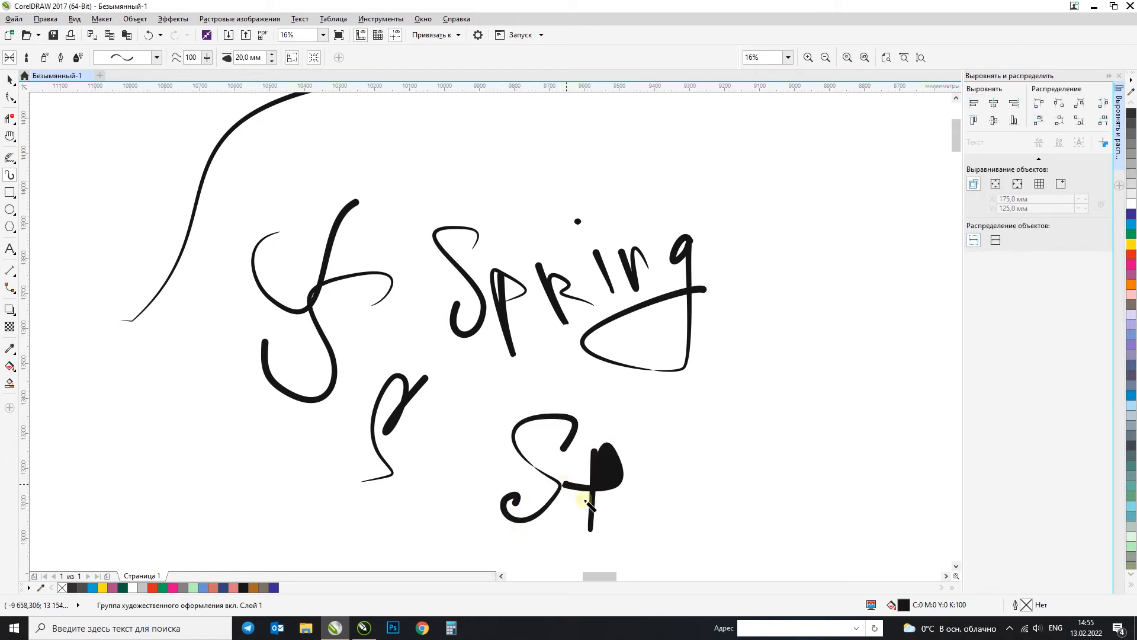
{"action": "key", "text": "ctrl+z"}
{"action": "left_click_drag", "start_coordinate": [624, 545], "coordinate": [577, 465]}
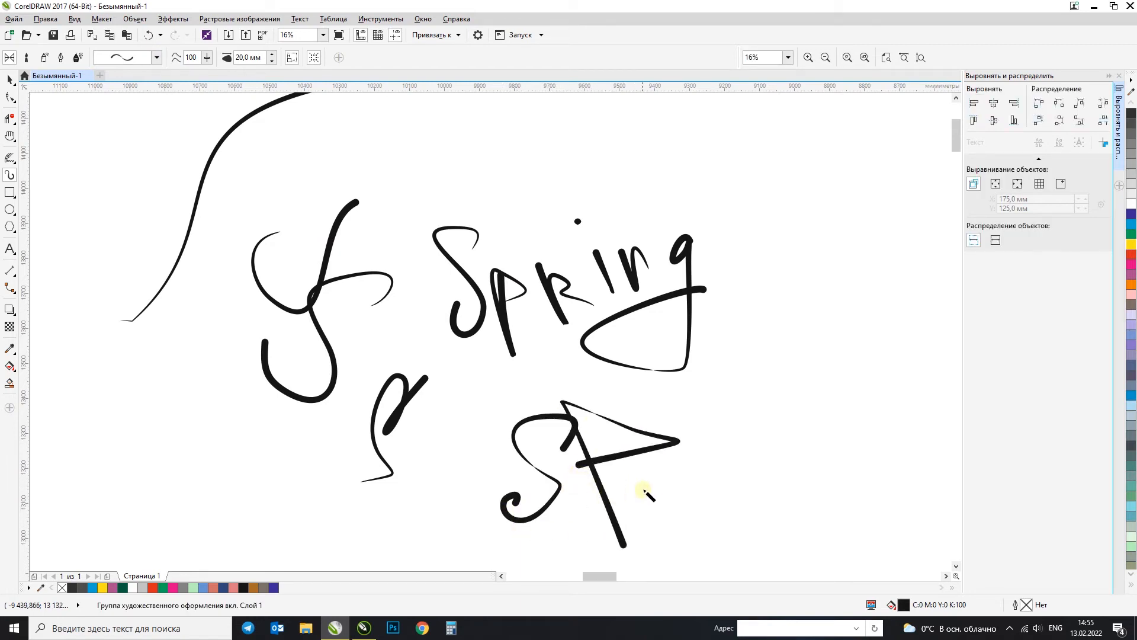
{"action": "left_click_drag", "start_coordinate": [630, 481], "coordinate": [713, 508]}
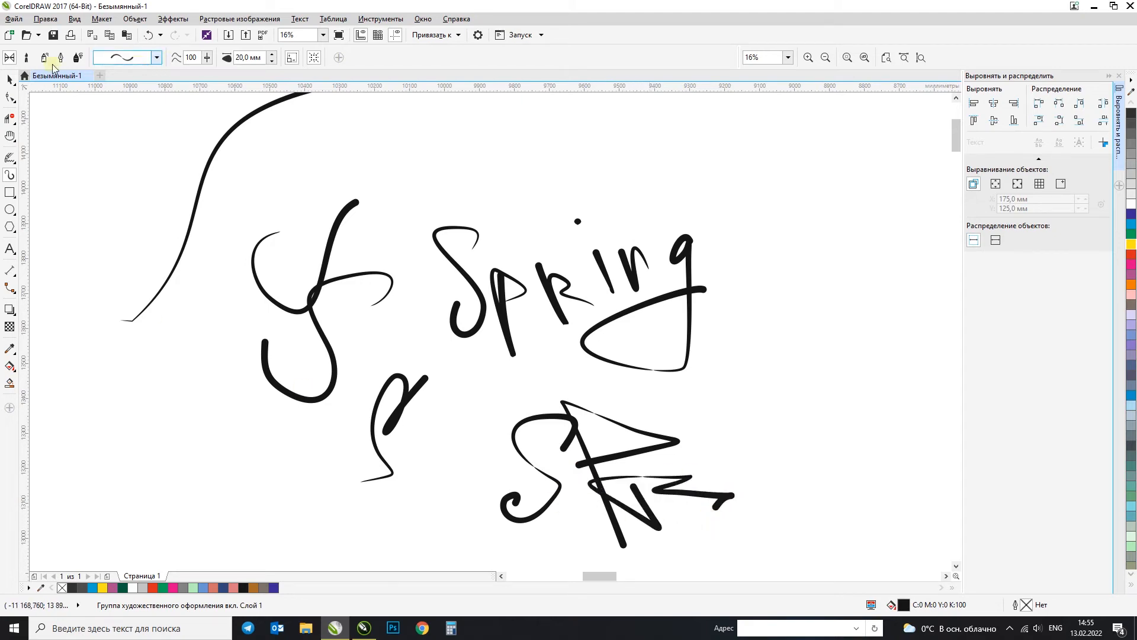
Step: Compare the Preset and Brush modes of the Artistic Media tool and switch to Brush mode
{"action": "left_click", "coordinate": [27, 59]}
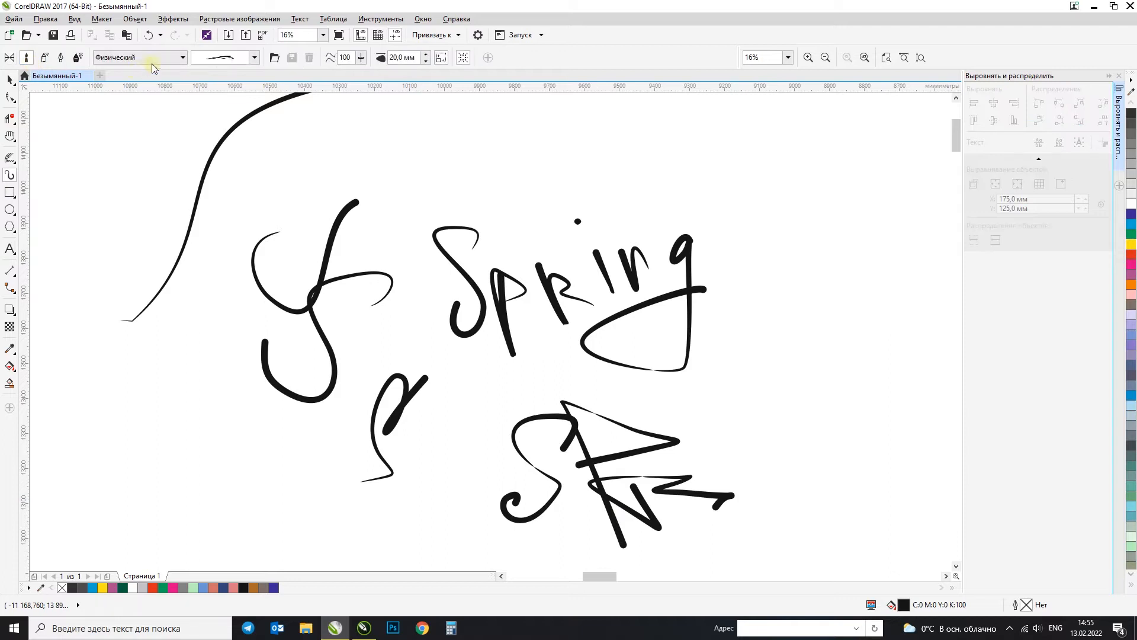
{"action": "left_click", "coordinate": [10, 59]}
{"action": "left_click", "coordinate": [156, 58]}
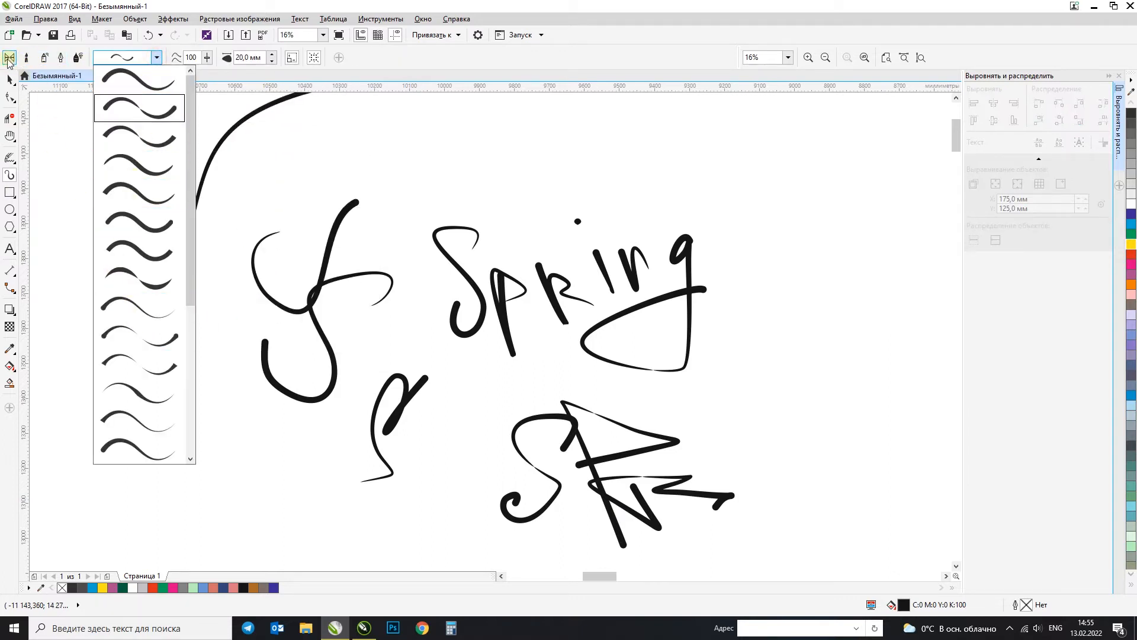
{"action": "left_click", "coordinate": [25, 59]}
{"action": "left_click", "coordinate": [27, 60]}
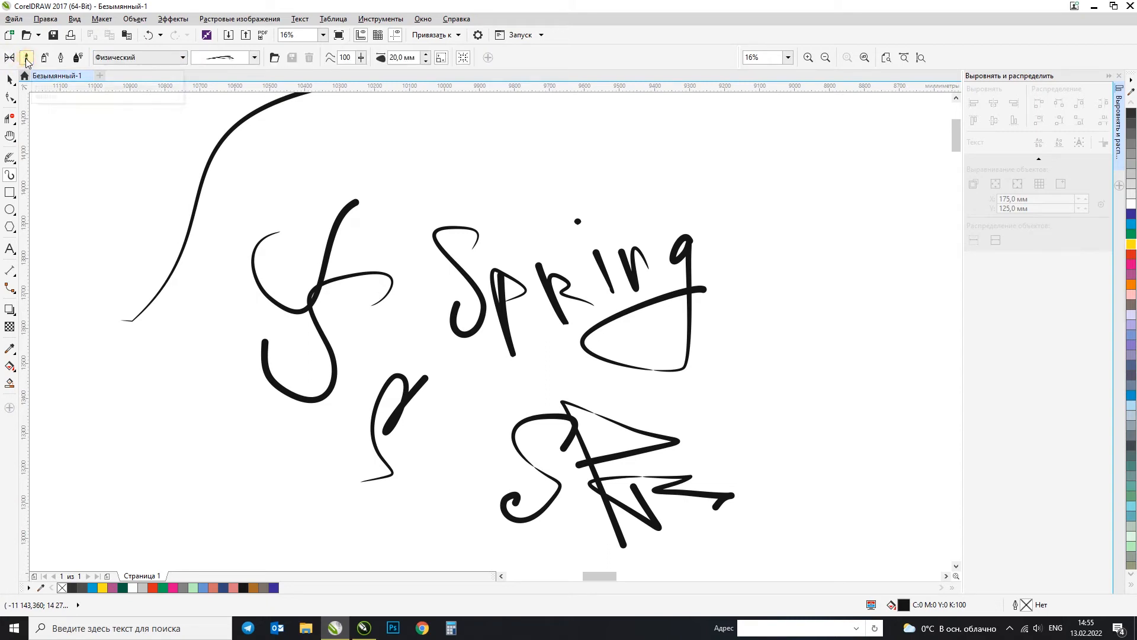
Step: Draw a short arc above the word "Spring" with the second preset brush stroke, the thick one tapering at both ends
{"action": "left_click", "coordinate": [254, 58]}
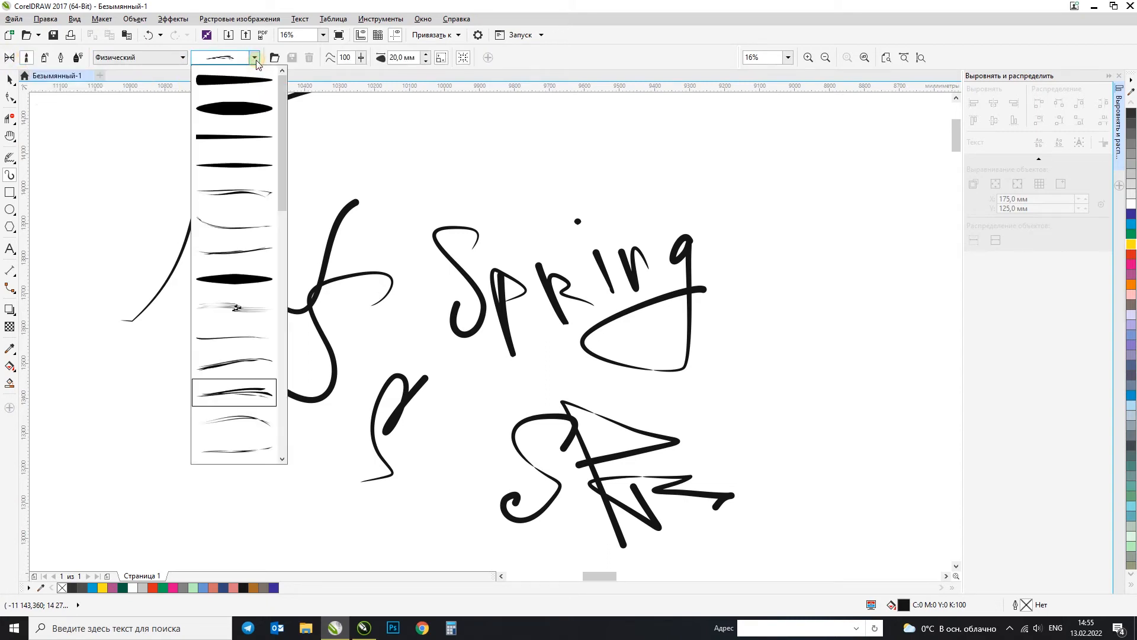
{"action": "left_click", "coordinate": [237, 108]}
{"action": "left_click_drag", "start_coordinate": [616, 165], "coordinate": [536, 205]}
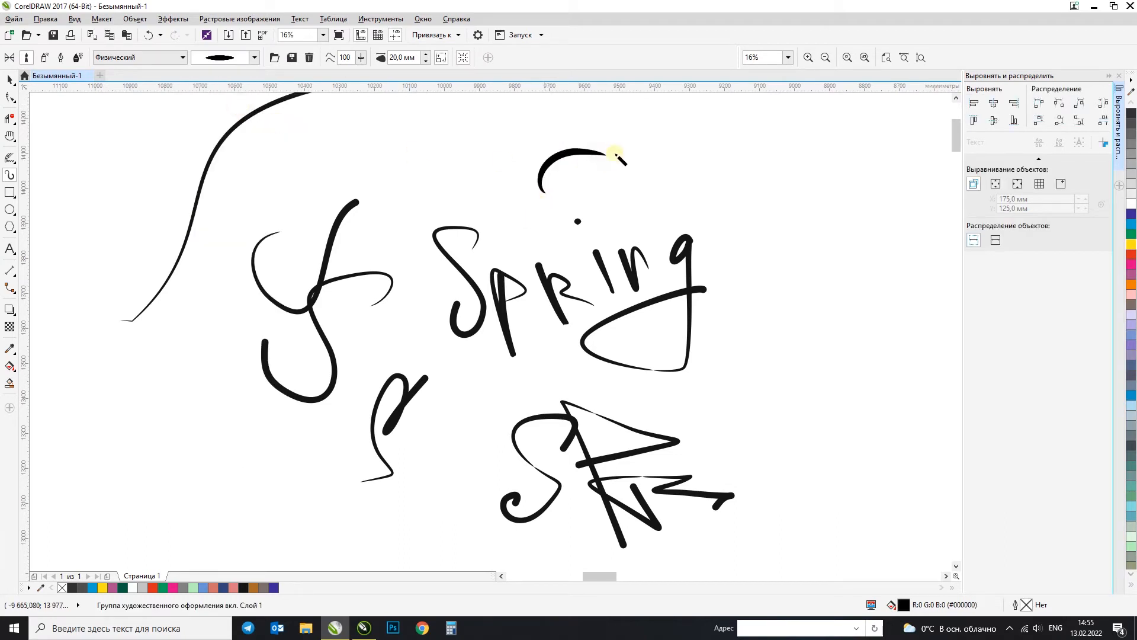
{"action": "scroll", "coordinate": [350, 181], "scroll_direction": "down", "scroll_amount": 1}
{"action": "scroll", "coordinate": [195, 148], "scroll_direction": "up", "scroll_amount": 1}
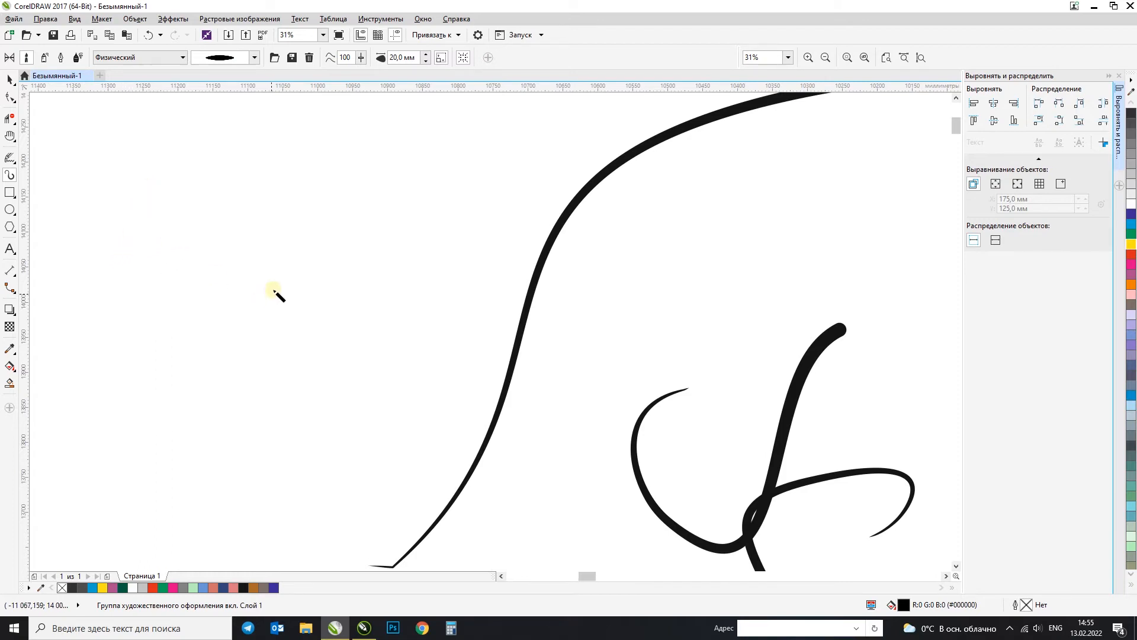
{"action": "left_click", "coordinate": [9, 251]}
{"action": "left_click", "coordinate": [158, 243]}
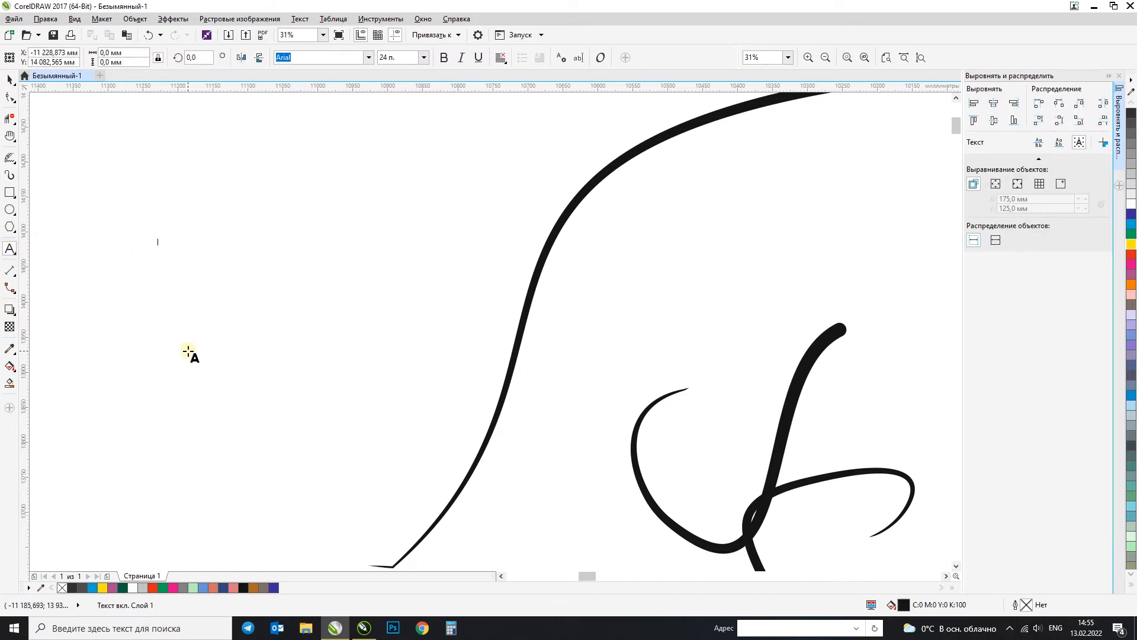
{"action": "left_click", "coordinate": [10, 173]}
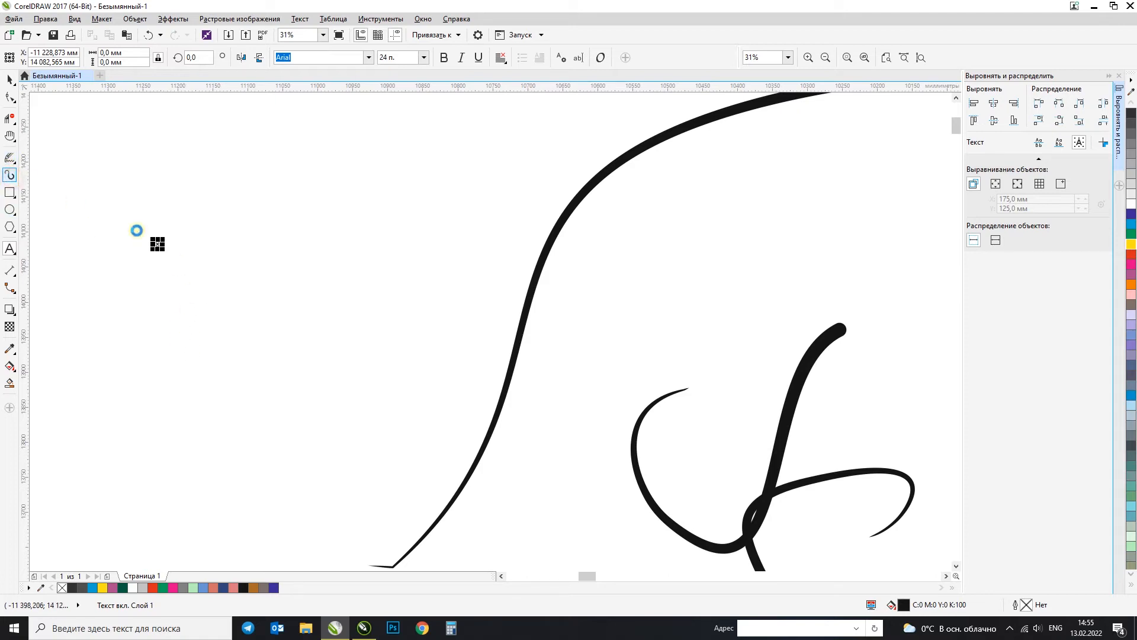
{"action": "mouse_move", "coordinate": [277, 307]}
{"action": "left_mouse_down"}
{"action": "mouse_move", "coordinate": [279, 249]}
{"action": "mouse_move", "coordinate": [289, 303]}
{"action": "mouse_move", "coordinate": [274, 303]}
{"action": "left_mouse_up"}
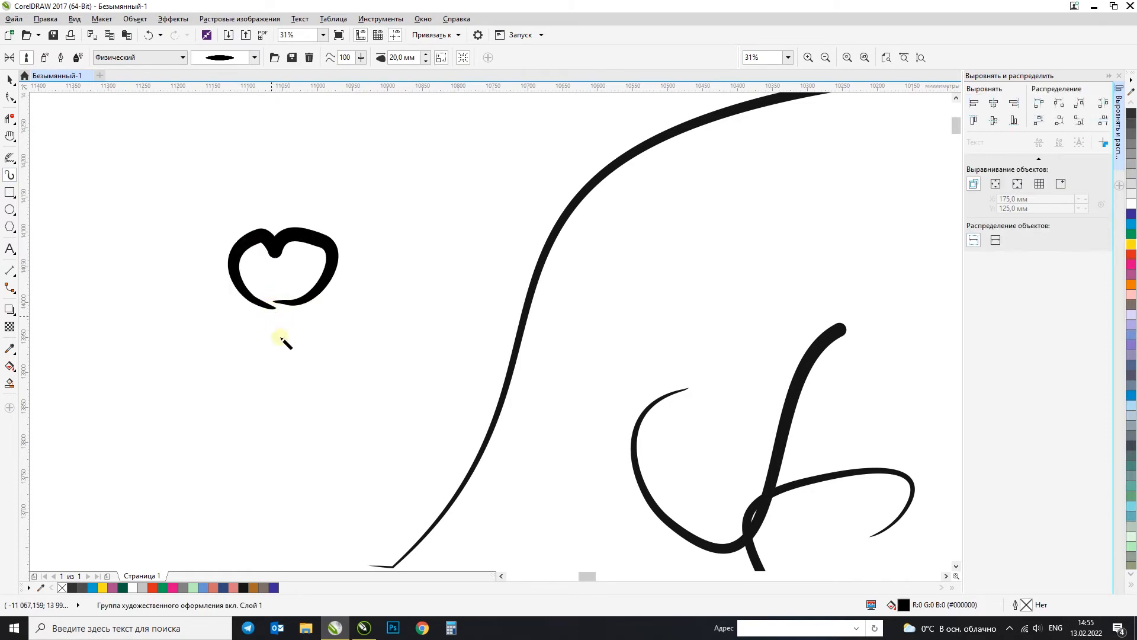
{"action": "key", "text": "ctrl+z"}
{"action": "mouse_move", "coordinate": [312, 344]}
{"action": "left_mouse_down"}
{"action": "mouse_move", "coordinate": [243, 312]}
{"action": "mouse_move", "coordinate": [255, 275]}
{"action": "left_mouse_up"}
{"action": "key", "text": "ctrl+z"}
Step: Draw an open apple outline left of the long curve with the tapered brush and undo the first leaf strokes above it
{"action": "mouse_move", "coordinate": [338, 294]}
{"action": "left_mouse_down"}
{"action": "mouse_move", "coordinate": [375, 296]}
{"action": "mouse_move", "coordinate": [280, 342]}
{"action": "mouse_move", "coordinate": [333, 291]}
{"action": "mouse_move", "coordinate": [326, 299]}
{"action": "mouse_move", "coordinate": [310, 259]}
{"action": "mouse_move", "coordinate": [301, 200]}
{"action": "left_mouse_up"}
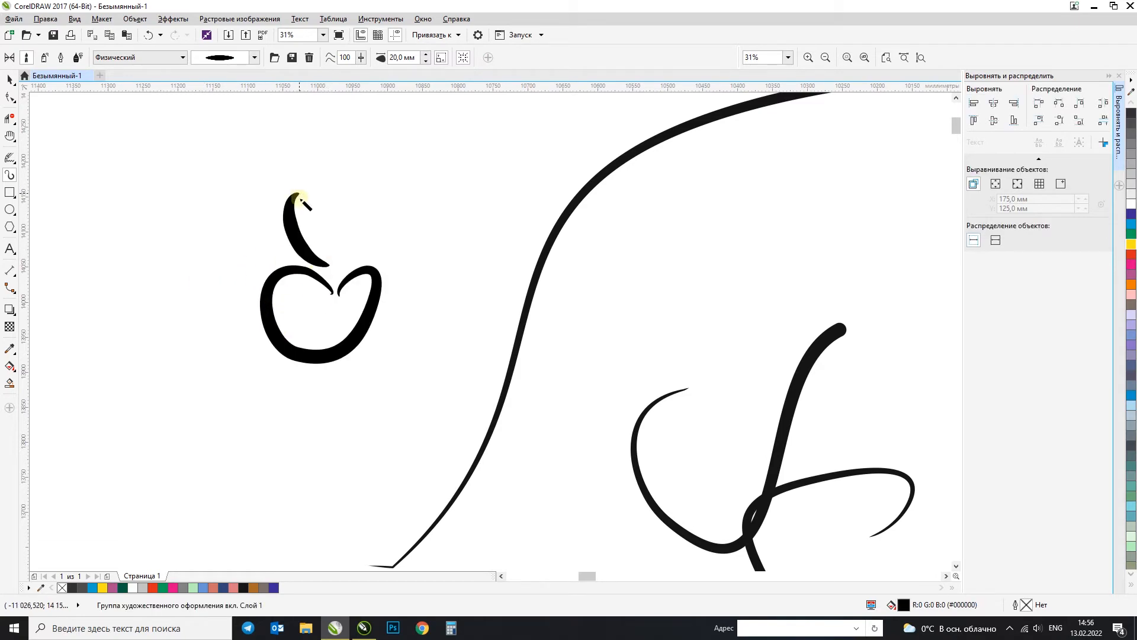
{"action": "mouse_move", "coordinate": [311, 251]}
{"action": "left_mouse_down"}
{"action": "mouse_move", "coordinate": [321, 230]}
{"action": "mouse_move", "coordinate": [348, 233]}
{"action": "mouse_move", "coordinate": [315, 252]}
{"action": "mouse_move", "coordinate": [312, 228]}
{"action": "mouse_move", "coordinate": [345, 216]}
{"action": "mouse_move", "coordinate": [316, 259]}
{"action": "mouse_move", "coordinate": [365, 220]}
{"action": "mouse_move", "coordinate": [316, 233]}
{"action": "mouse_move", "coordinate": [313, 256]}
{"action": "mouse_move", "coordinate": [338, 247]}
{"action": "mouse_move", "coordinate": [335, 216]}
{"action": "left_mouse_up"}
{"action": "key", "text": "ctrl+z"}
{"action": "key", "text": "ctrl+z"}
{"action": "key", "text": "ctrl+z"}
{"action": "key", "text": "ctrl+z"}
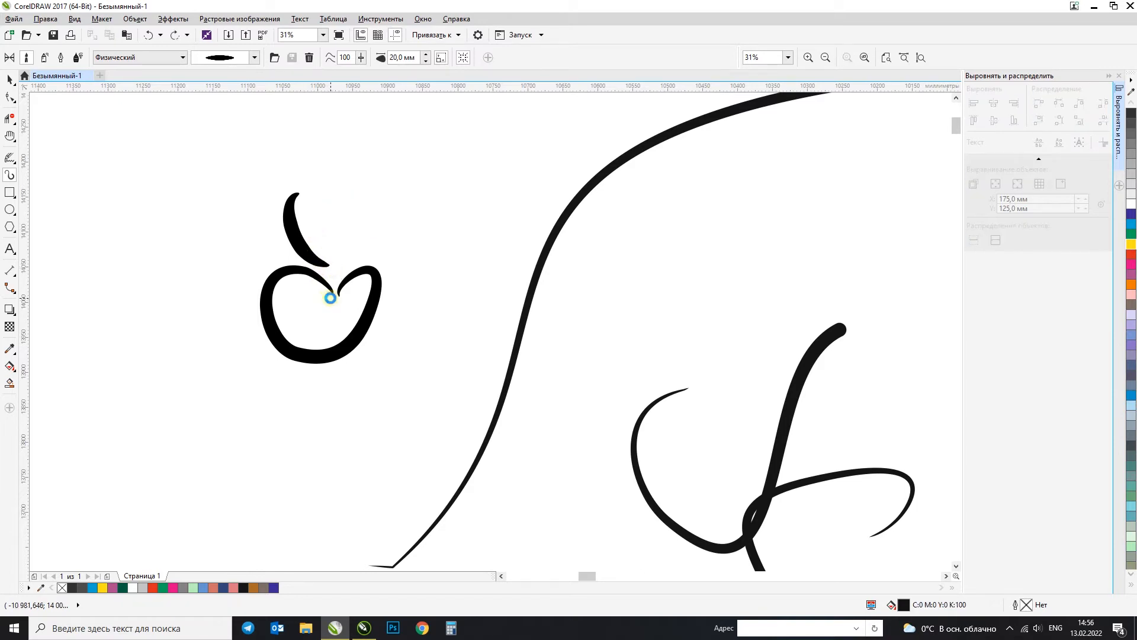
Step: Draw two curved leaf strokes meeting above the gap in the apple outline, undoing the unsuitable attempts
{"action": "key", "text": "ctrl+z"}
{"action": "left_click_drag", "start_coordinate": [315, 191], "coordinate": [316, 192]}
{"action": "key", "text": "ctrl+z"}
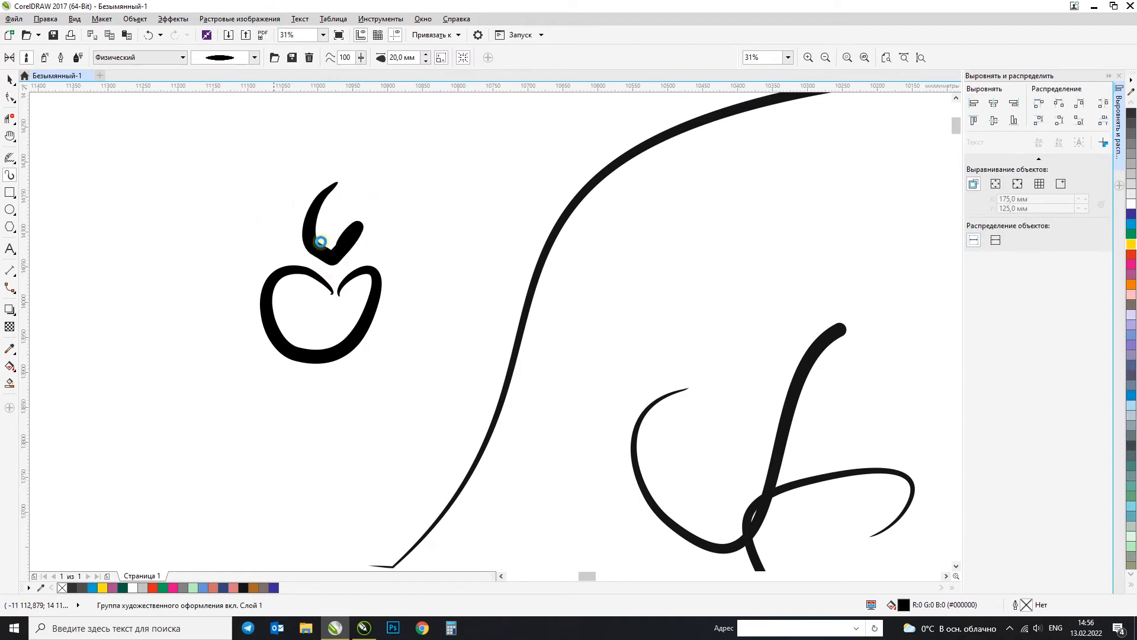
{"action": "key", "text": "ctrl+z"}
{"action": "mouse_move", "coordinate": [321, 189]}
{"action": "left_mouse_down"}
{"action": "mouse_move", "coordinate": [333, 266]}
{"action": "mouse_move", "coordinate": [319, 186]}
{"action": "left_mouse_up"}
{"action": "key", "text": "ctrl+z"}
{"action": "mouse_move", "coordinate": [325, 270]}
{"action": "left_mouse_down"}
{"action": "mouse_move", "coordinate": [341, 222]}
{"action": "mouse_move", "coordinate": [324, 273]}
{"action": "left_mouse_up"}
Step: Widen the right side of the apple outline by moving its nodes outward
{"action": "left_click", "coordinate": [10, 79]}
{"action": "left_click_drag", "start_coordinate": [437, 424], "coordinate": [229, 133]}
{"action": "key", "text": "F10"}
{"action": "left_click", "coordinate": [345, 343]}
{"action": "left_click_drag", "start_coordinate": [370, 313], "coordinate": [395, 320]}
{"action": "left_click_drag", "start_coordinate": [333, 294], "coordinate": [337, 258]}
Step: Delete the surplus bottom and upper-left nodes of the apple outline and add a single node at its lowest point
{"action": "left_click_drag", "start_coordinate": [393, 317], "coordinate": [284, 371]}
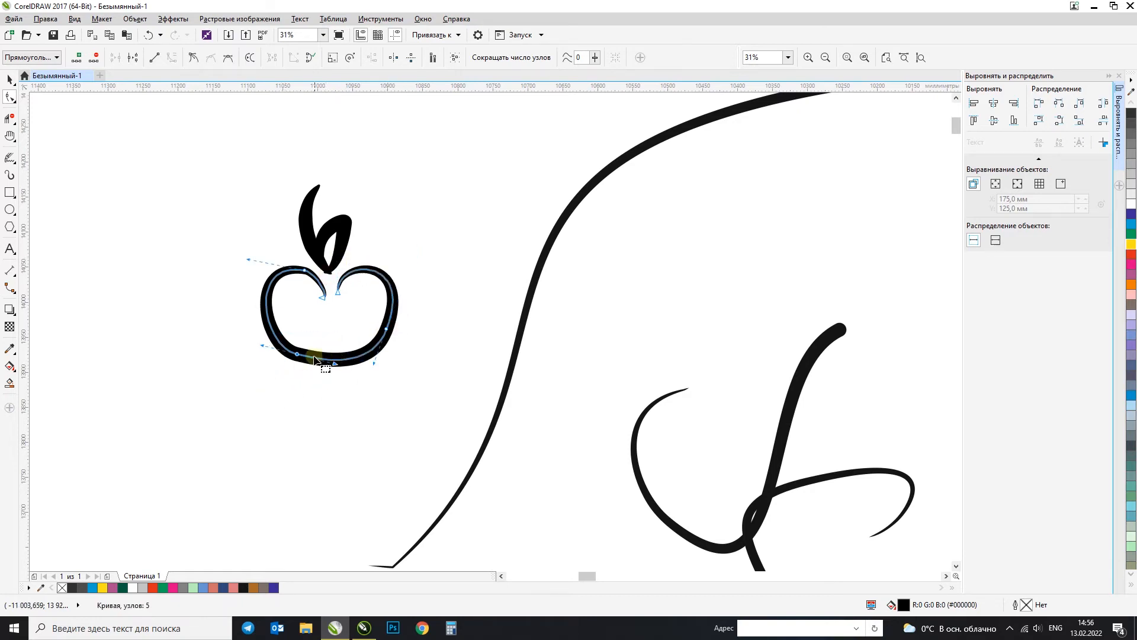
{"action": "key", "text": "Delete"}
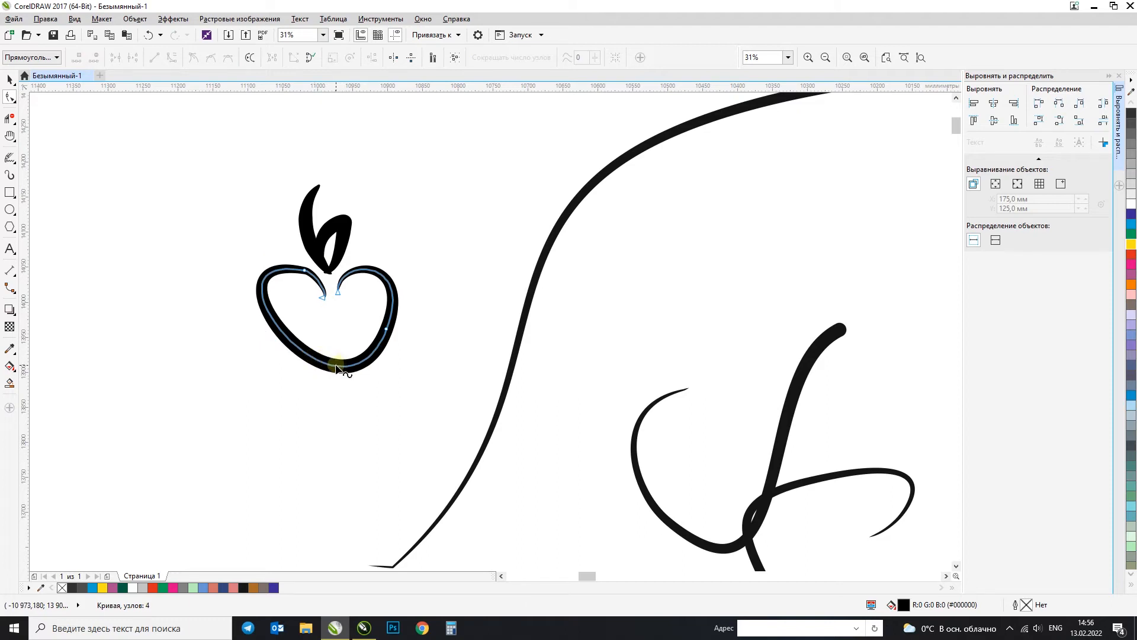
{"action": "double_click", "coordinate": [336, 365]}
{"action": "mouse_move", "coordinate": [219, 255]}
{"action": "left_mouse_down"}
{"action": "mouse_move", "coordinate": [244, 277]}
{"action": "mouse_move", "coordinate": [319, 282]}
{"action": "left_mouse_up"}
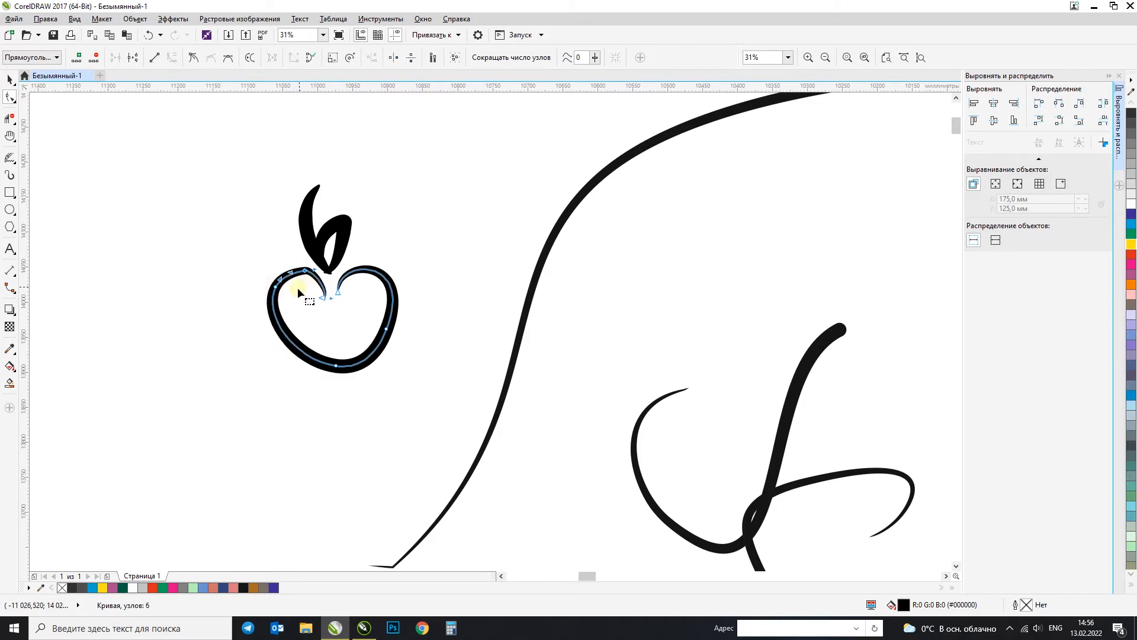
{"action": "scroll", "coordinate": [298, 287], "scroll_direction": "up", "scroll_amount": 3}
{"action": "key", "text": "Delete"}
{"action": "scroll", "coordinate": [293, 275], "scroll_direction": "down", "scroll_amount": 3}
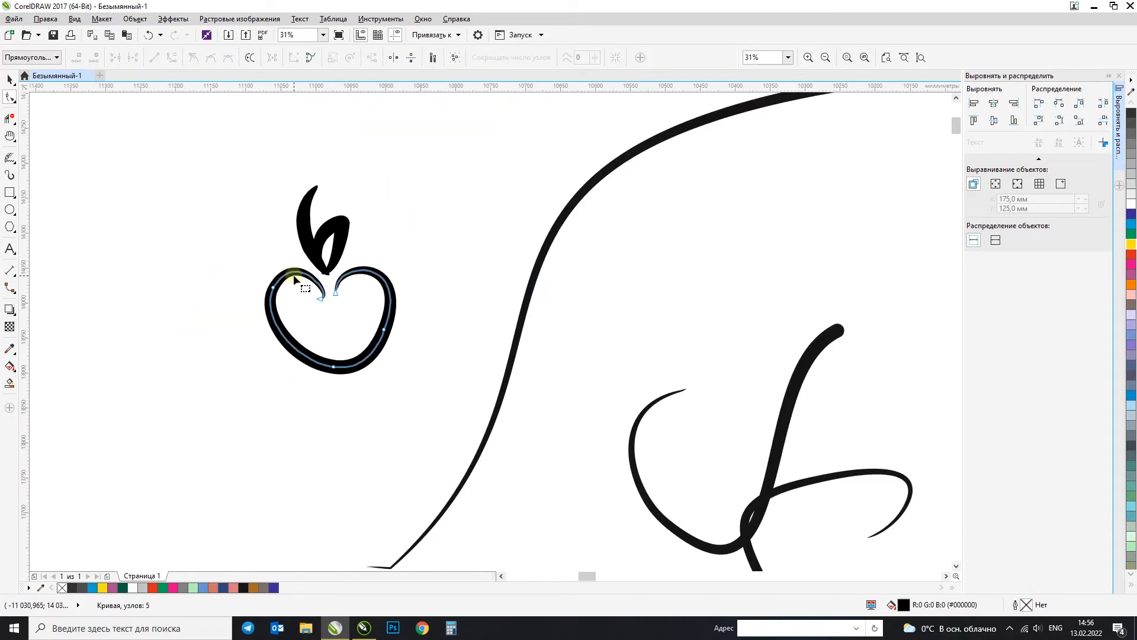
Step: Smooth the apple outline by removing the extra right-side node and reshaping the curve at the bottom node
{"action": "left_click_drag", "start_coordinate": [330, 363], "coordinate": [410, 337]}
{"action": "double_click", "coordinate": [375, 281]}
{"action": "left_click_drag", "start_coordinate": [336, 251], "coordinate": [357, 260]}
{"action": "double_click", "coordinate": [375, 281]}
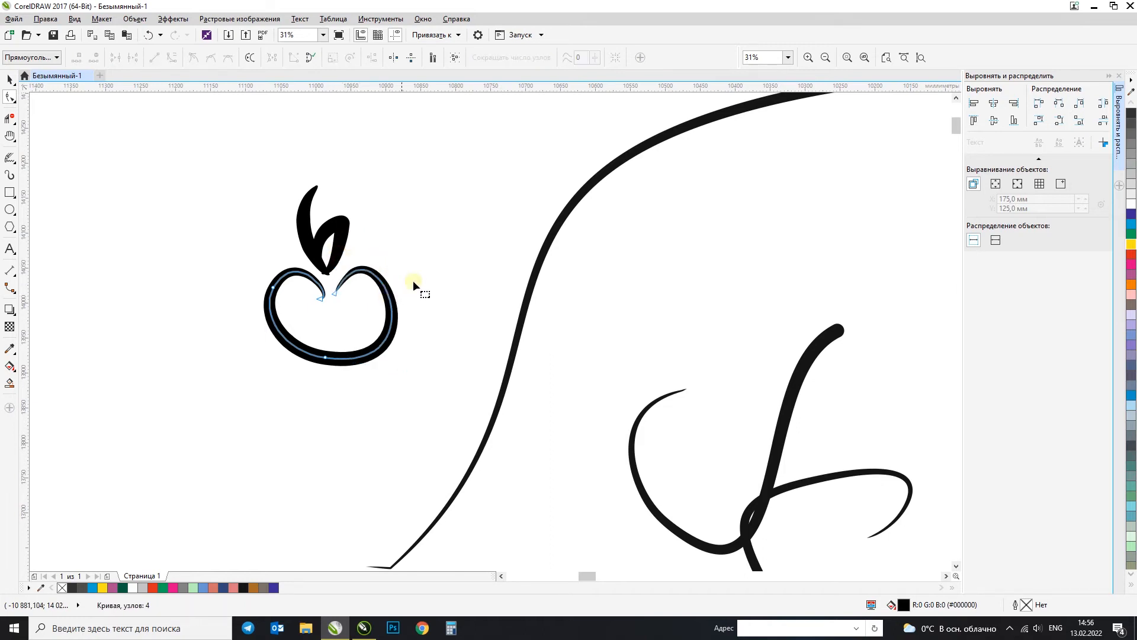
{"action": "left_click", "coordinate": [325, 357]}
{"action": "left_click_drag", "start_coordinate": [284, 355], "coordinate": [269, 357]}
Step: Move the whole apple drawing left and add the text "Aport" in 300 pt Arial beside it
{"action": "left_click", "coordinate": [10, 79]}
{"action": "scroll", "coordinate": [292, 199], "scroll_direction": "down", "scroll_amount": 2}
{"action": "left_click", "coordinate": [338, 274]}
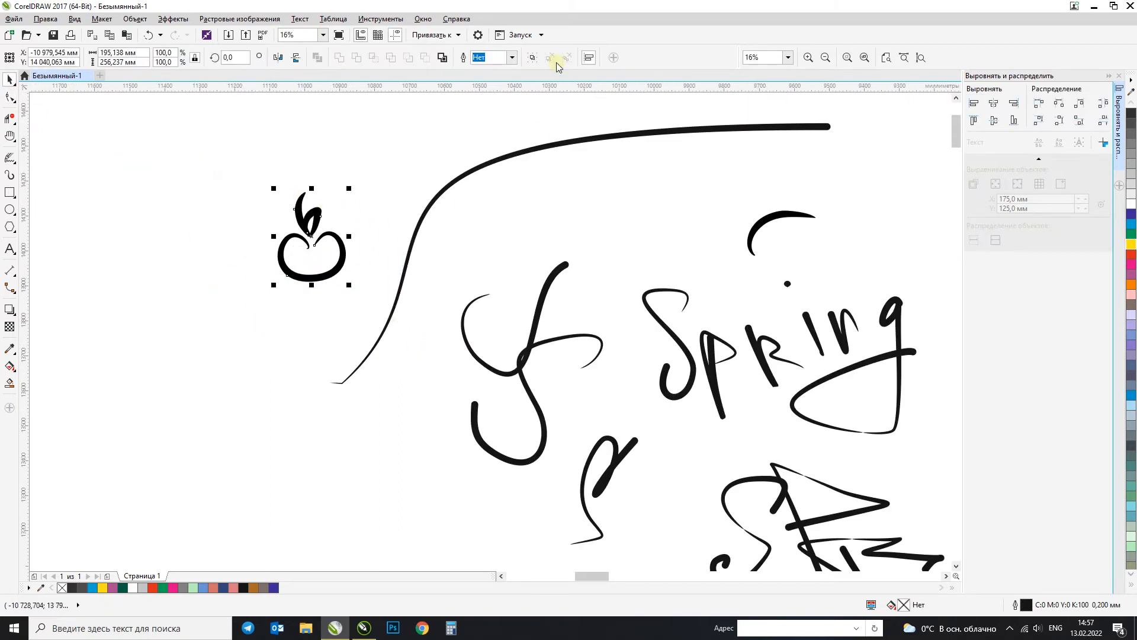
{"action": "left_click_drag", "start_coordinate": [320, 215], "coordinate": [250, 212]}
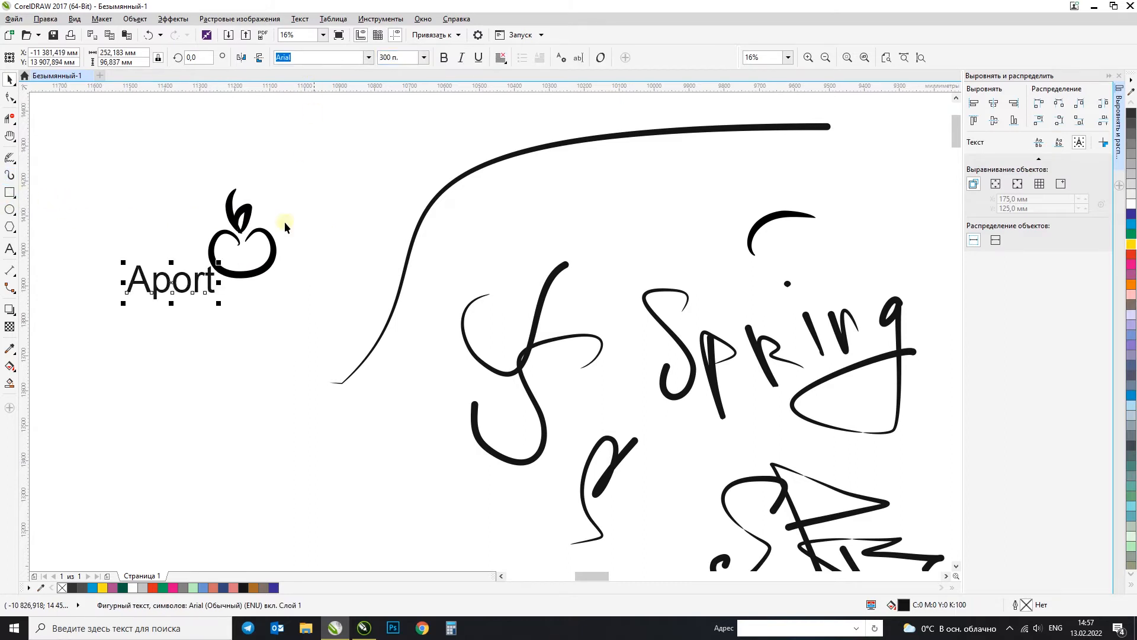
Step: Replace the letter "o" in "Aport" with spaces and enlarge the text to about 594 pt so the apple fills the gap
{"action": "double_click", "coordinate": [192, 283]}
{"action": "left_click_drag", "start_coordinate": [190, 284], "coordinate": [176, 287]}
{"action": "key", "text": "BackSpace"}
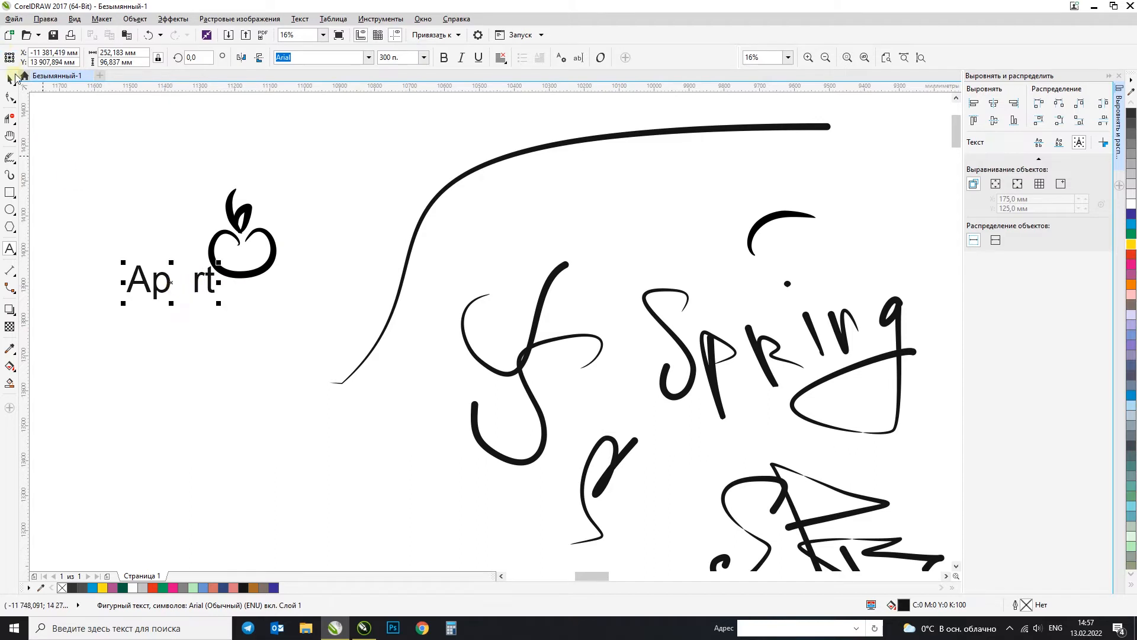
{"action": "left_click", "coordinate": [10, 80]}
{"action": "left_click_drag", "start_coordinate": [230, 265], "coordinate": [300, 245]}
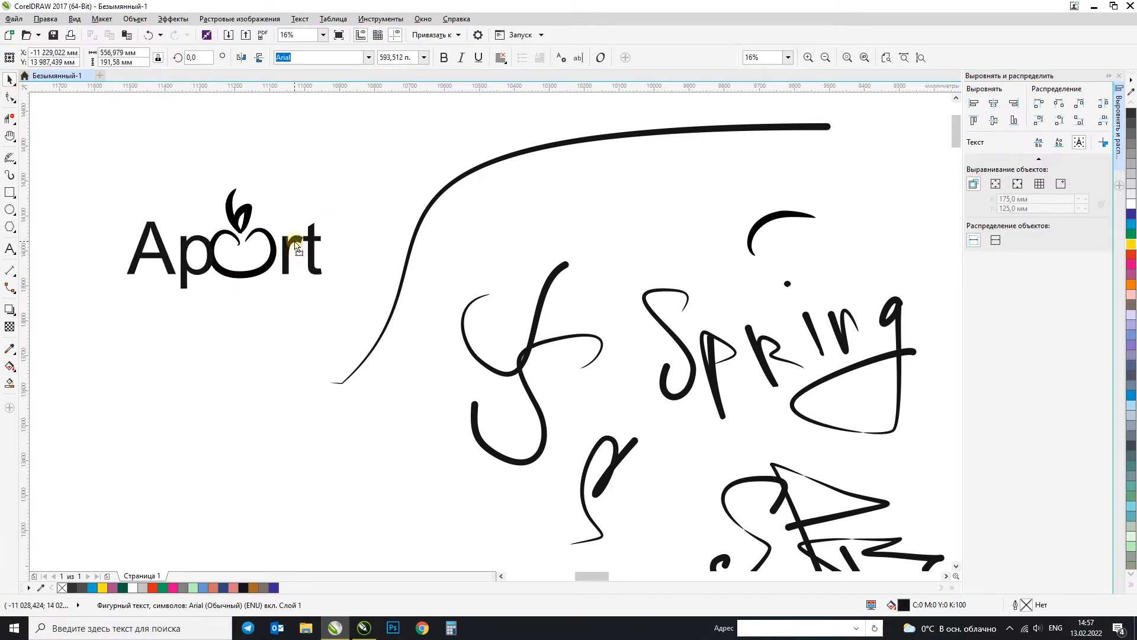
Step: Scale down the apple drawing and position it in the gap between "Ap" and "rt"
{"action": "left_click_drag", "start_coordinate": [178, 157], "coordinate": [294, 311]}
{"action": "left_click_drag", "start_coordinate": [282, 184], "coordinate": [271, 185]}
{"action": "left_click_drag", "start_coordinate": [263, 240], "coordinate": [264, 247]}
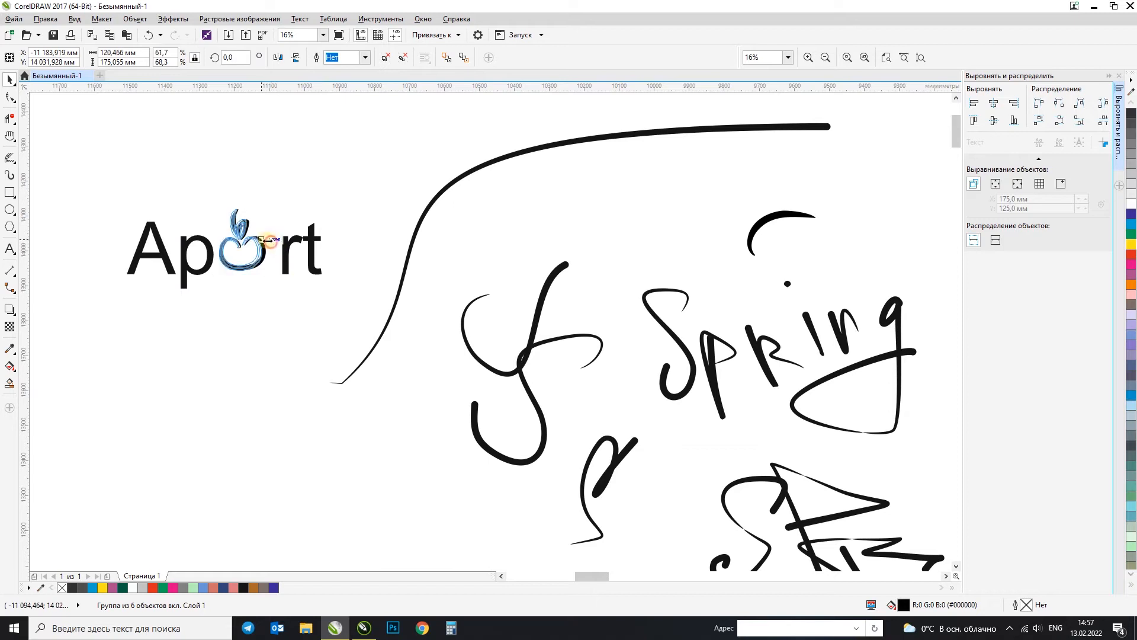
{"action": "left_click", "coordinate": [283, 250]}
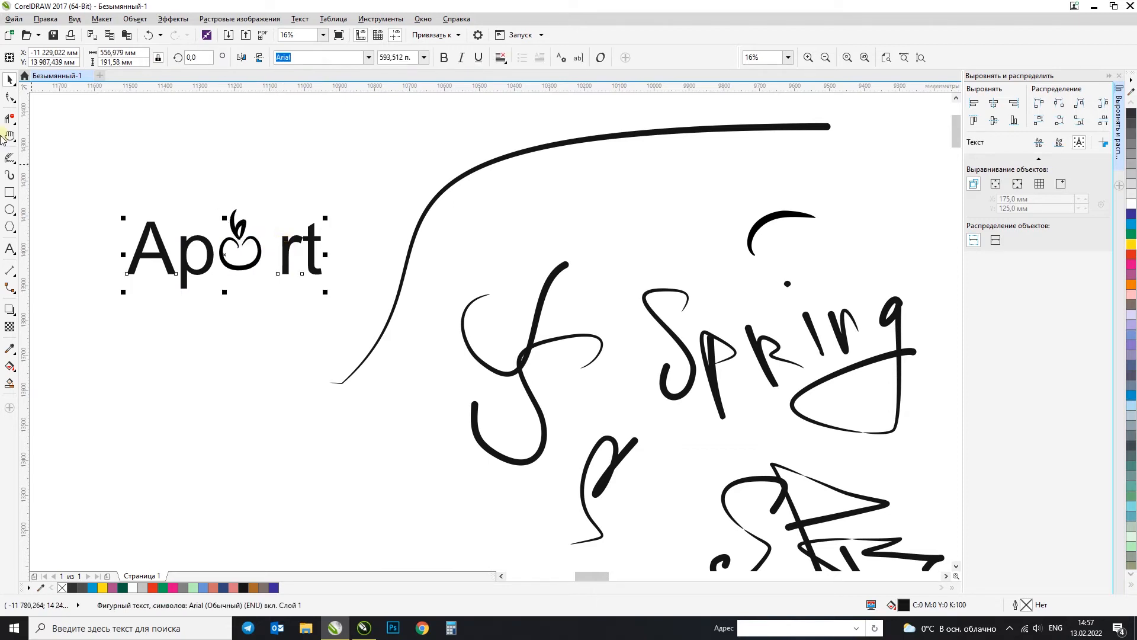
{"action": "left_click", "coordinate": [291, 161]}
{"action": "left_click", "coordinate": [288, 243]}
{"action": "left_click", "coordinate": [272, 194]}
{"action": "left_click", "coordinate": [258, 240]}
{"action": "left_click_drag", "start_coordinate": [266, 206], "coordinate": [274, 196]}
Step: Ungroup the apple drawing and color the apple outline red
{"action": "left_click", "coordinate": [302, 186]}
{"action": "left_click", "coordinate": [275, 237]}
{"action": "left_click", "coordinate": [403, 58]}
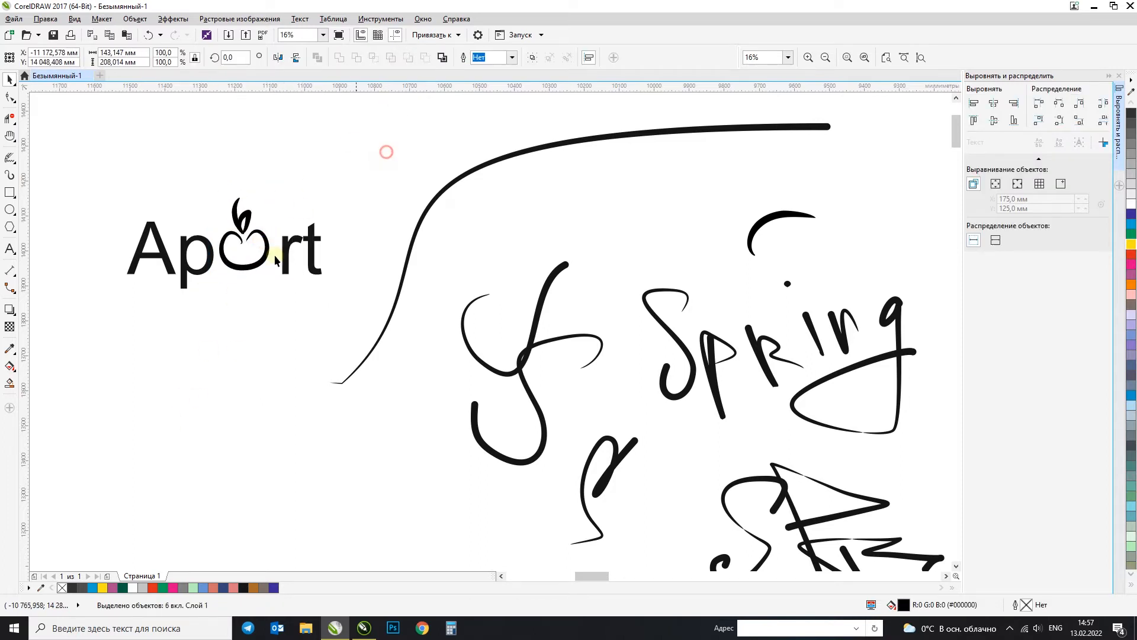
{"action": "right_click", "coordinate": [1131, 256]}
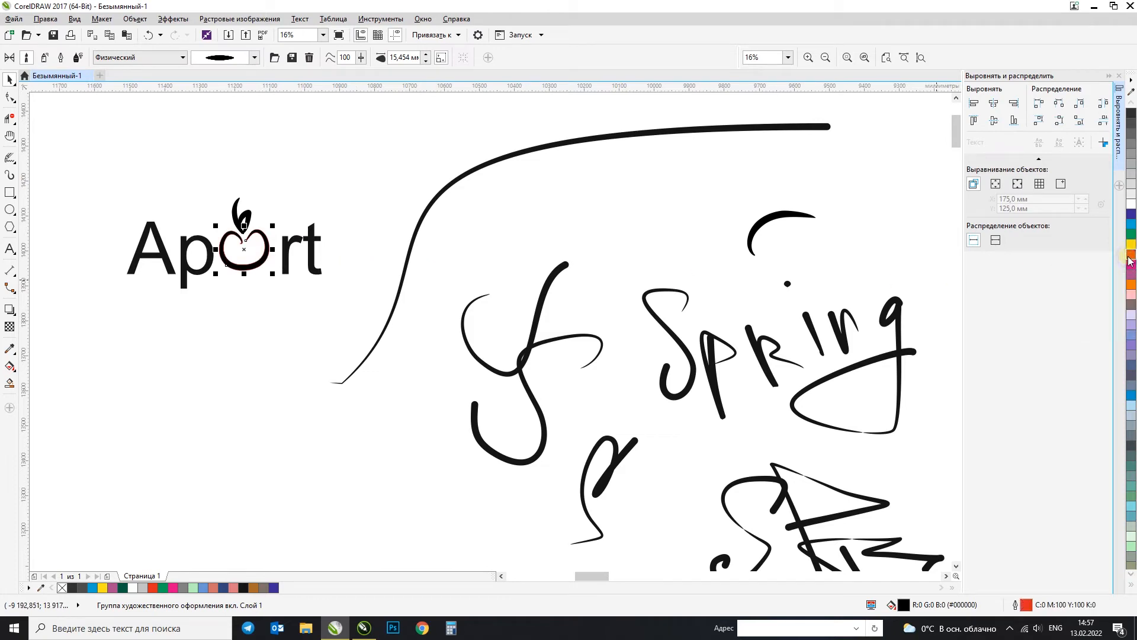
Step: Color both leaf strokes above the apple green and check the finished "Aport" logo
{"action": "left_click", "coordinate": [249, 212]}
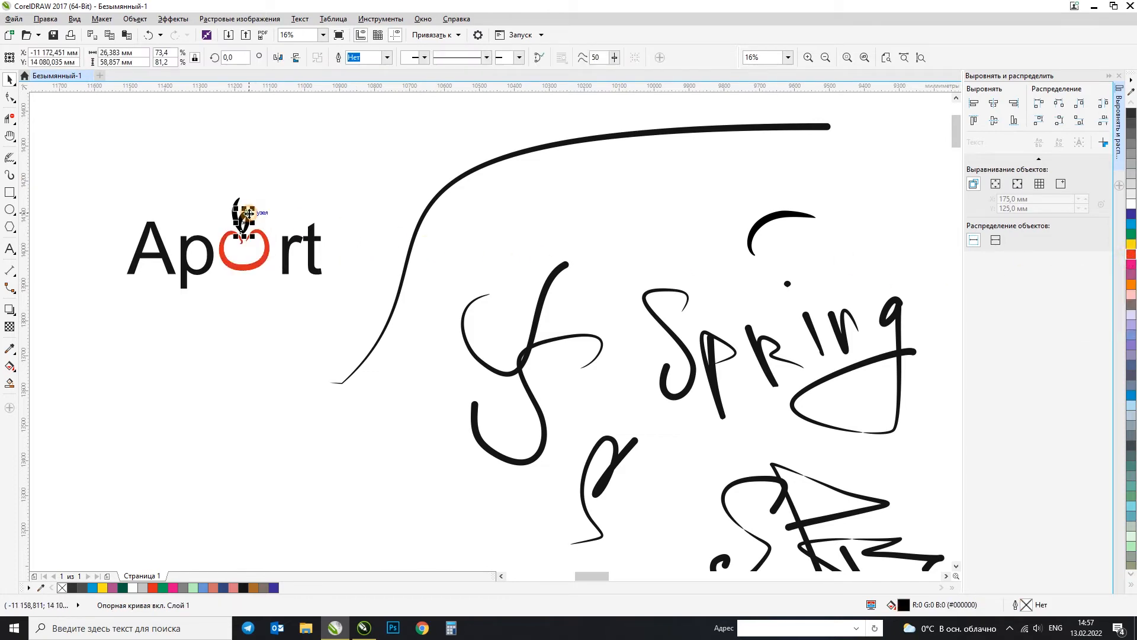
{"action": "left_click", "coordinate": [238, 205], "text": "shift"}
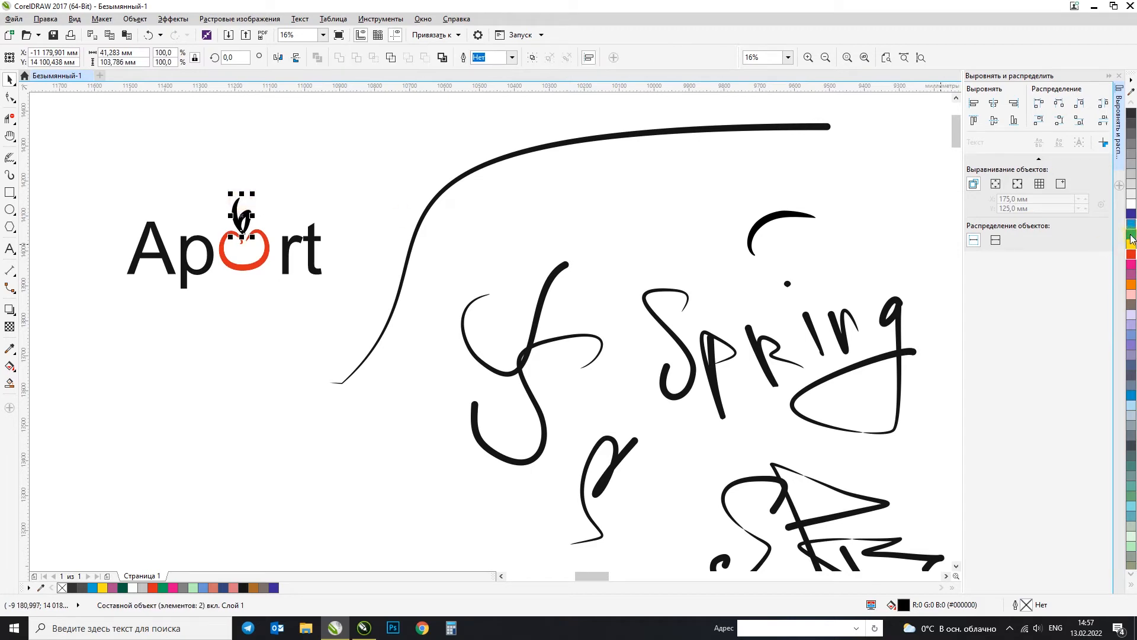
{"action": "left_click", "coordinate": [1131, 235]}
{"action": "left_click", "coordinate": [268, 246]}
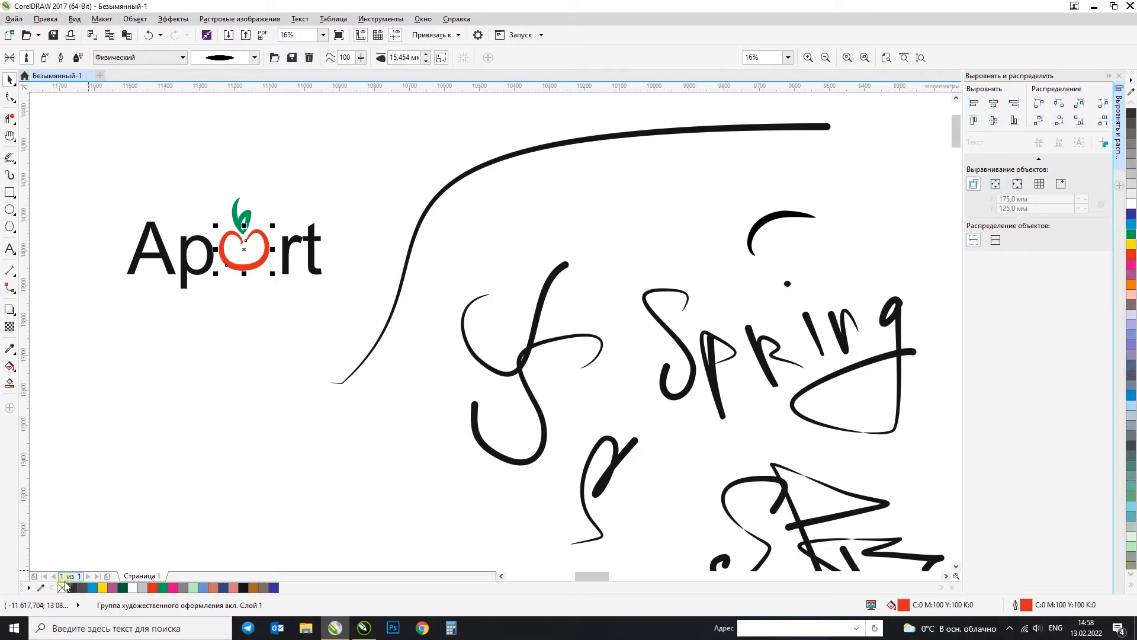
{"action": "left_click", "coordinate": [220, 407]}
{"action": "scroll", "coordinate": [137, 223], "scroll_direction": "up", "scroll_amount": 2}
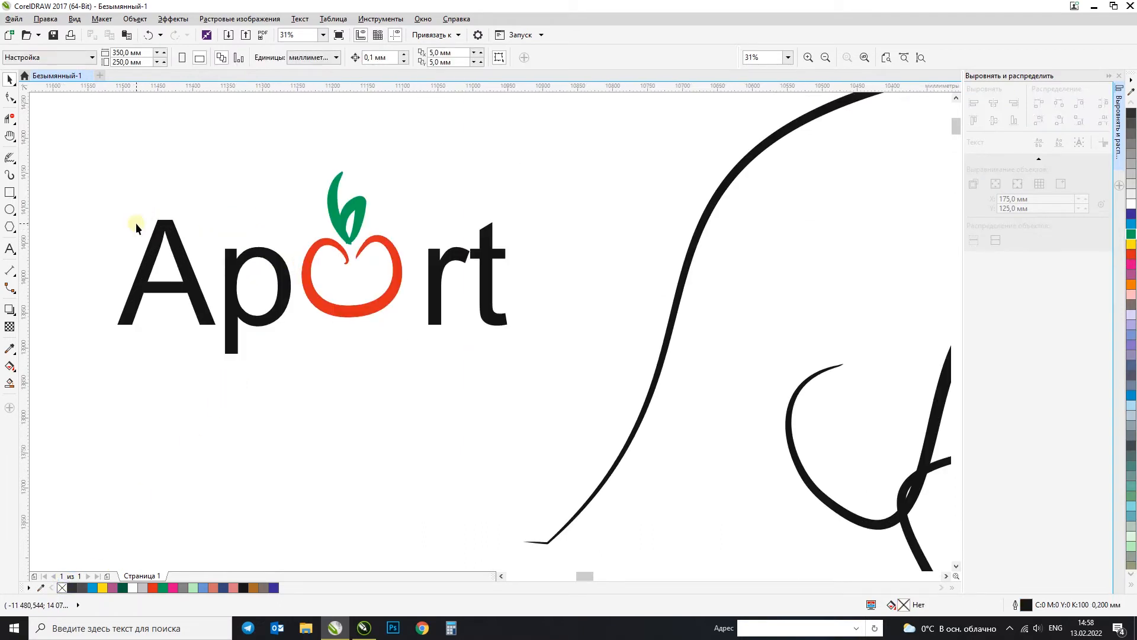
{"action": "left_click", "coordinate": [267, 254]}
{"action": "scroll", "coordinate": [362, 289], "scroll_direction": "down", "scroll_amount": 1}
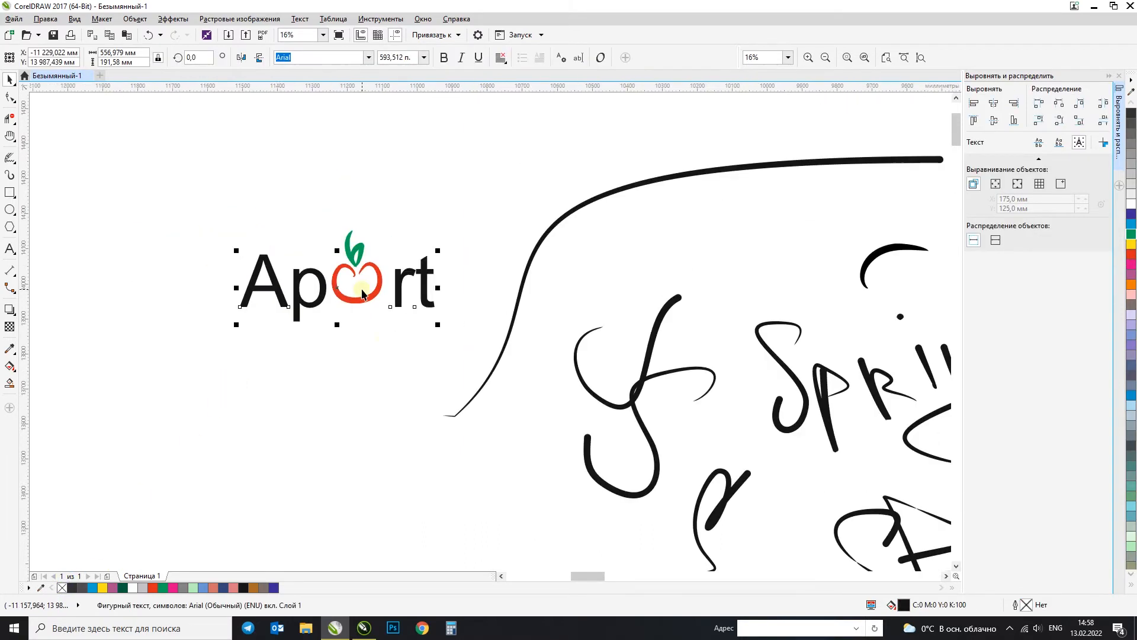
{"action": "left_click", "coordinate": [383, 344]}
Step: Review the brush stroke presets of the Artistic Media tool and switch it to Sprayer mode
{"action": "left_click", "coordinate": [12, 160]}
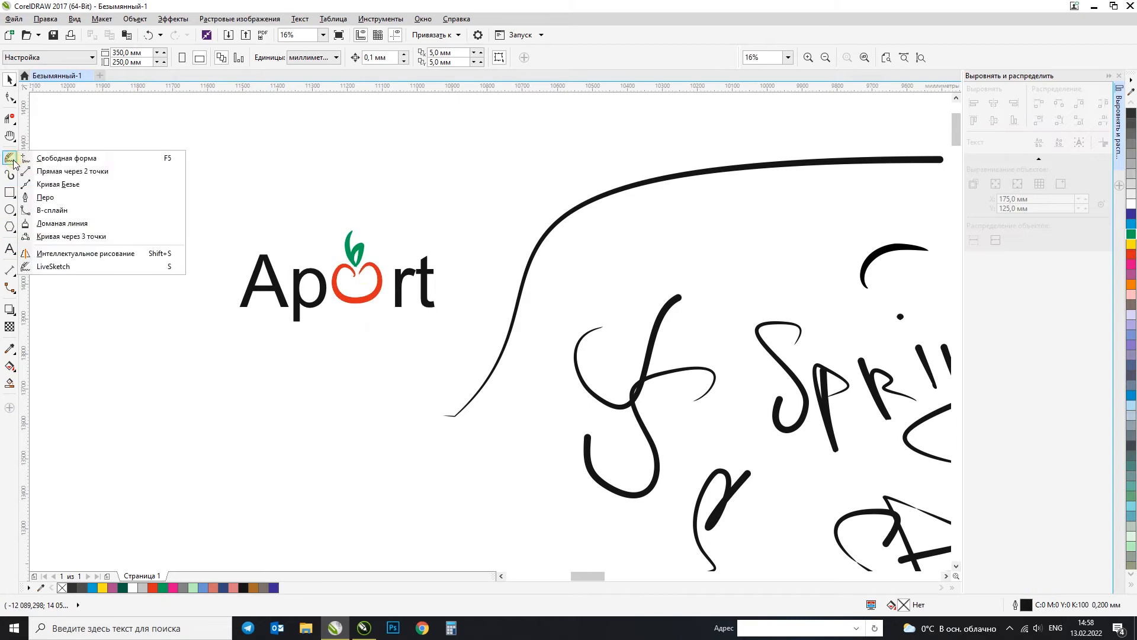
{"action": "left_click", "coordinate": [9, 177]}
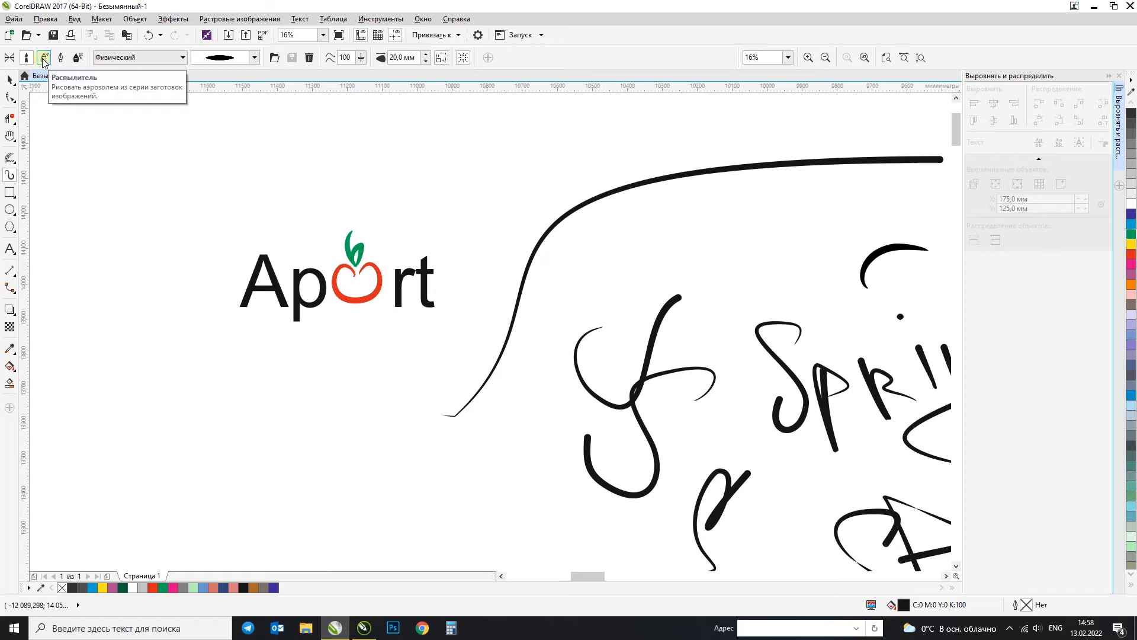
{"action": "left_click", "coordinate": [43, 58]}
{"action": "left_click", "coordinate": [26, 58]}
{"action": "left_click", "coordinate": [254, 58]}
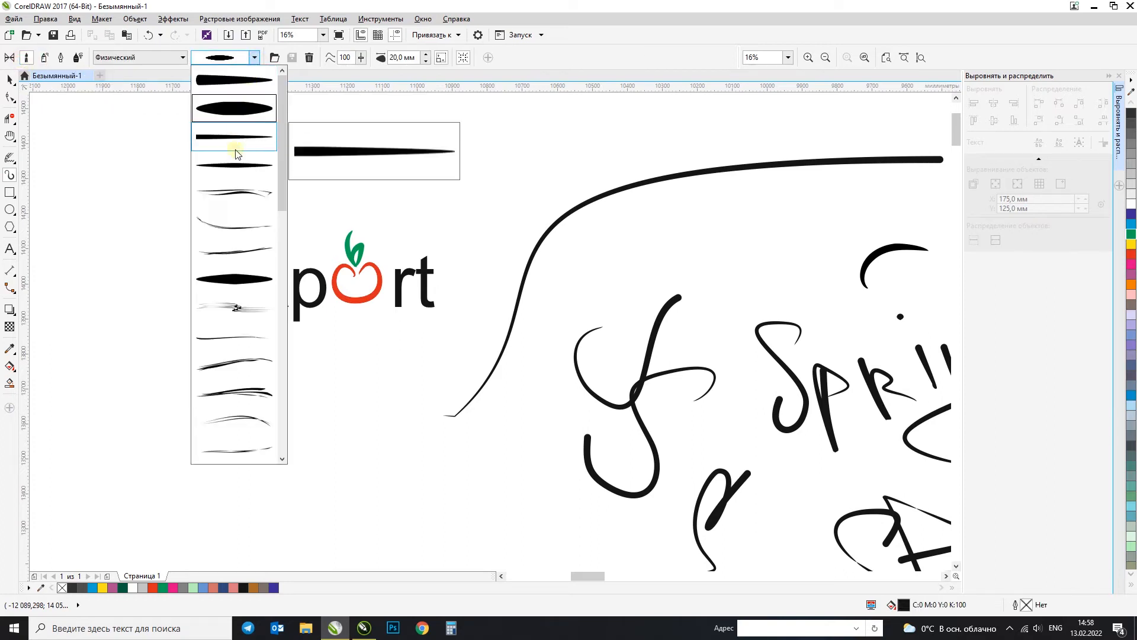
{"action": "left_click", "coordinate": [44, 58]}
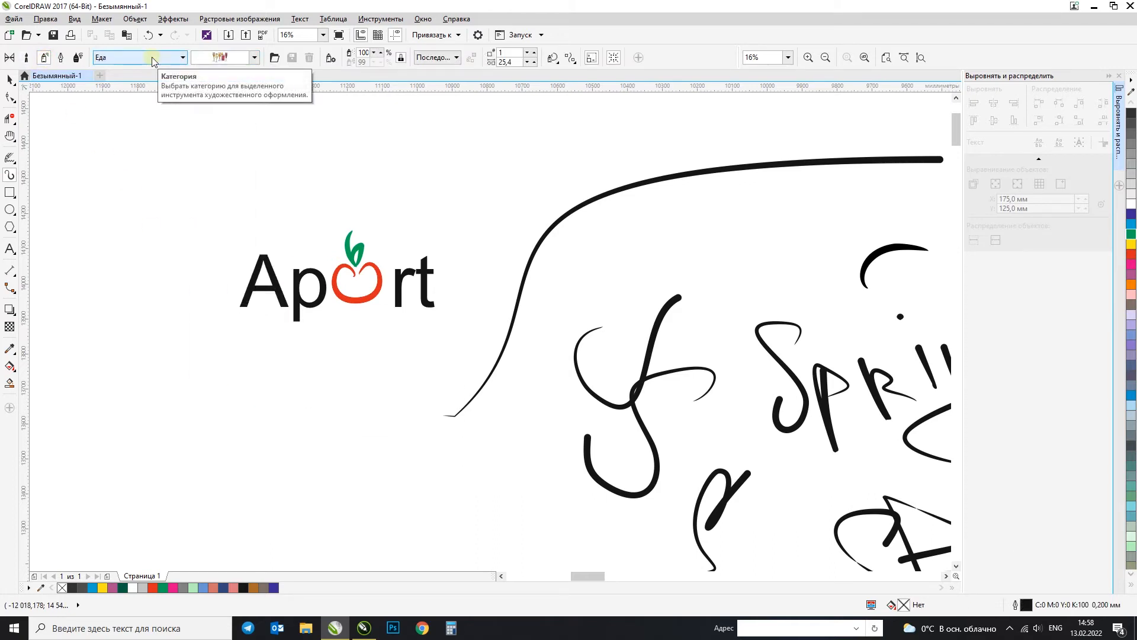
Step: Choose another spray pattern in the Food (Еда) category, undo a trial stroke above "Aport" and spray a shorter horizontal one there
{"action": "scroll", "coordinate": [207, 229], "scroll_direction": "down", "scroll_amount": 1}
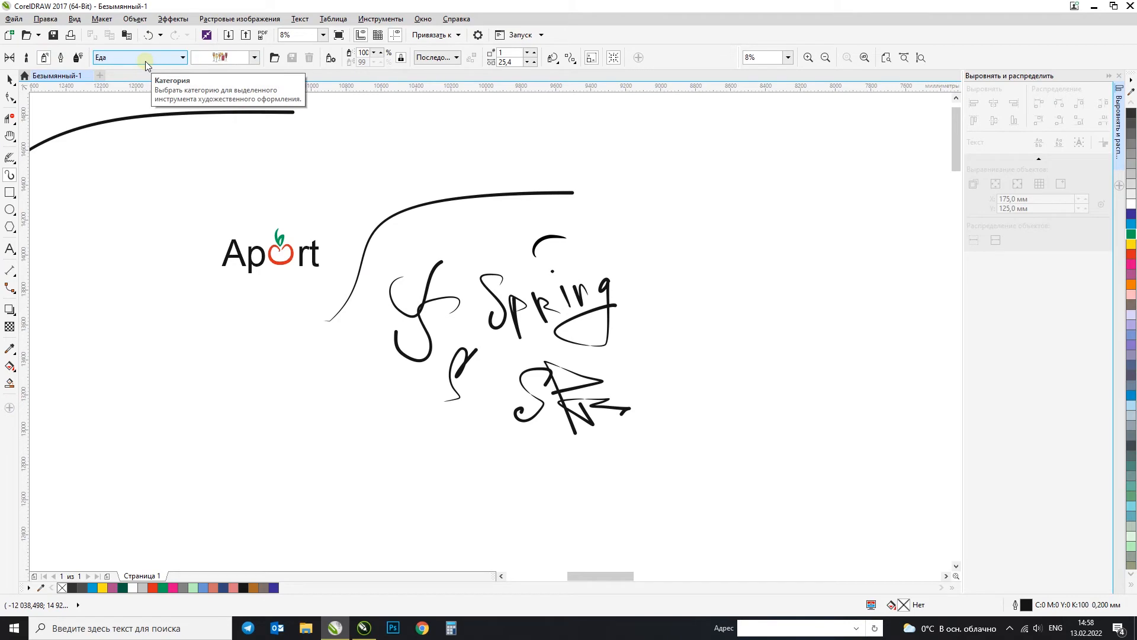
{"action": "left_click", "coordinate": [255, 57]}
{"action": "left_click", "coordinate": [259, 113]}
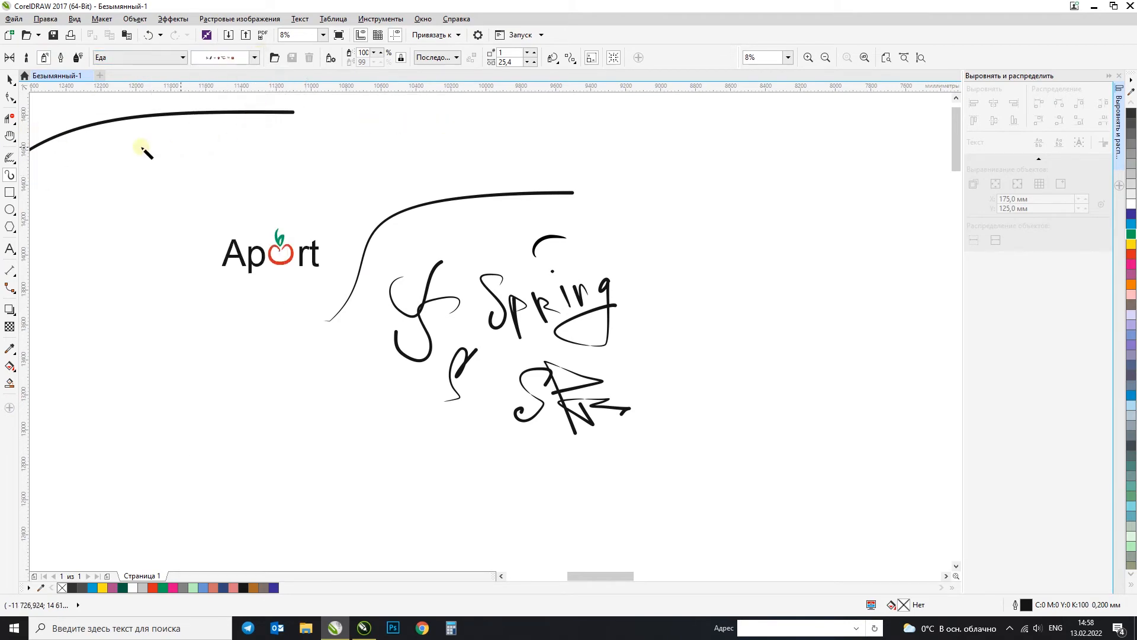
{"action": "left_click_drag", "start_coordinate": [124, 180], "coordinate": [256, 188]}
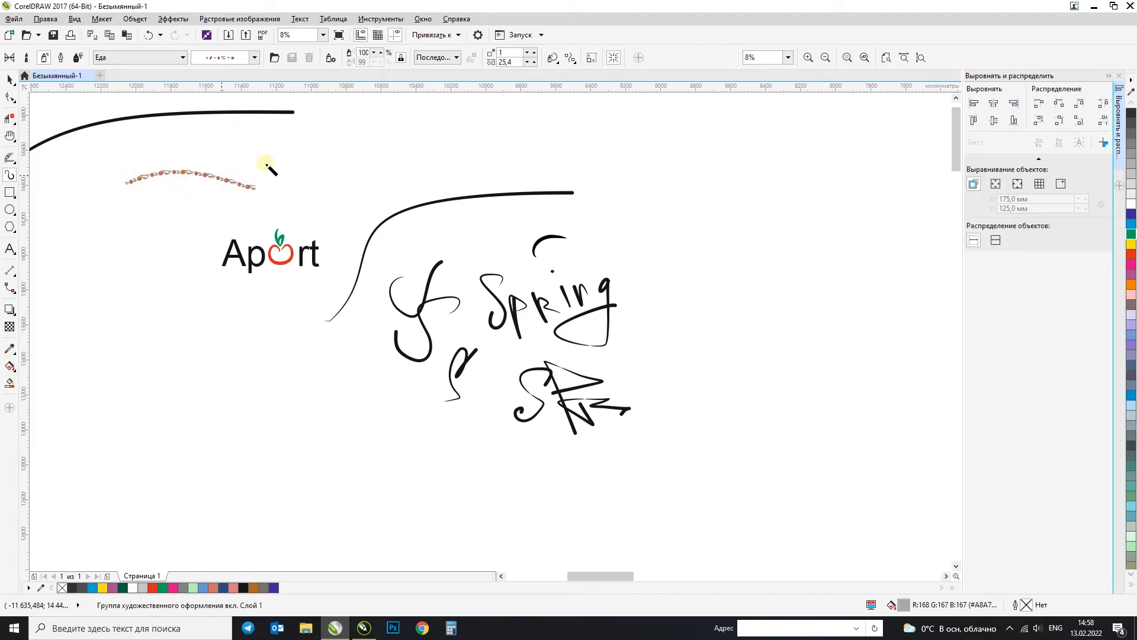
{"action": "key", "text": "ctrl+z"}
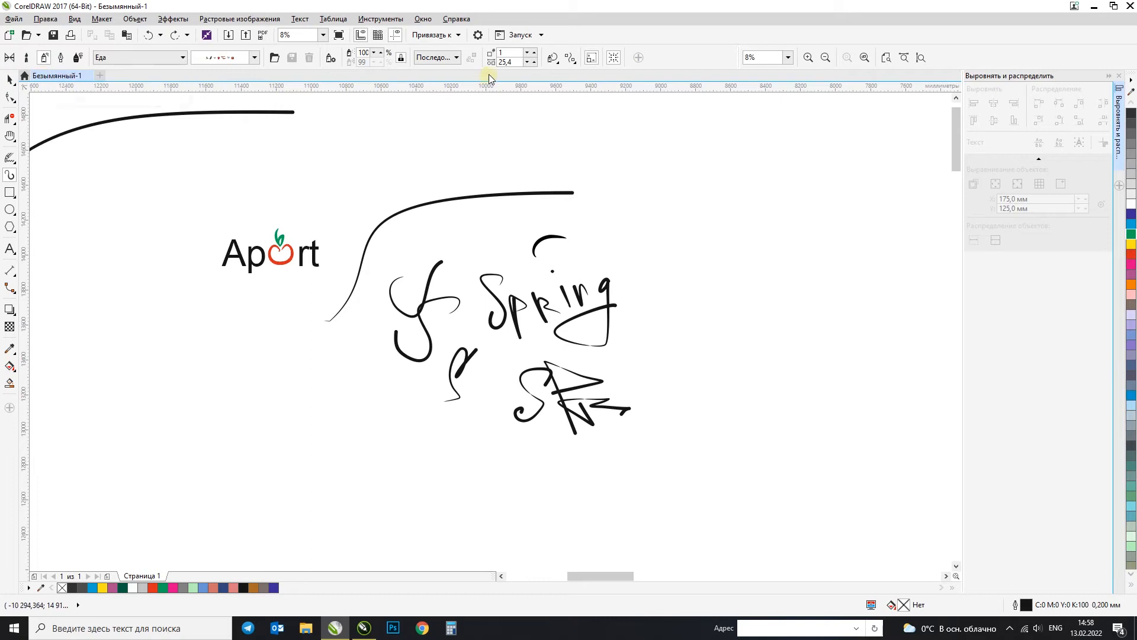
{"action": "scroll", "coordinate": [223, 152], "scroll_direction": "up", "scroll_amount": 3}
{"action": "left_click_drag", "start_coordinate": [245, 205], "coordinate": [335, 209]}
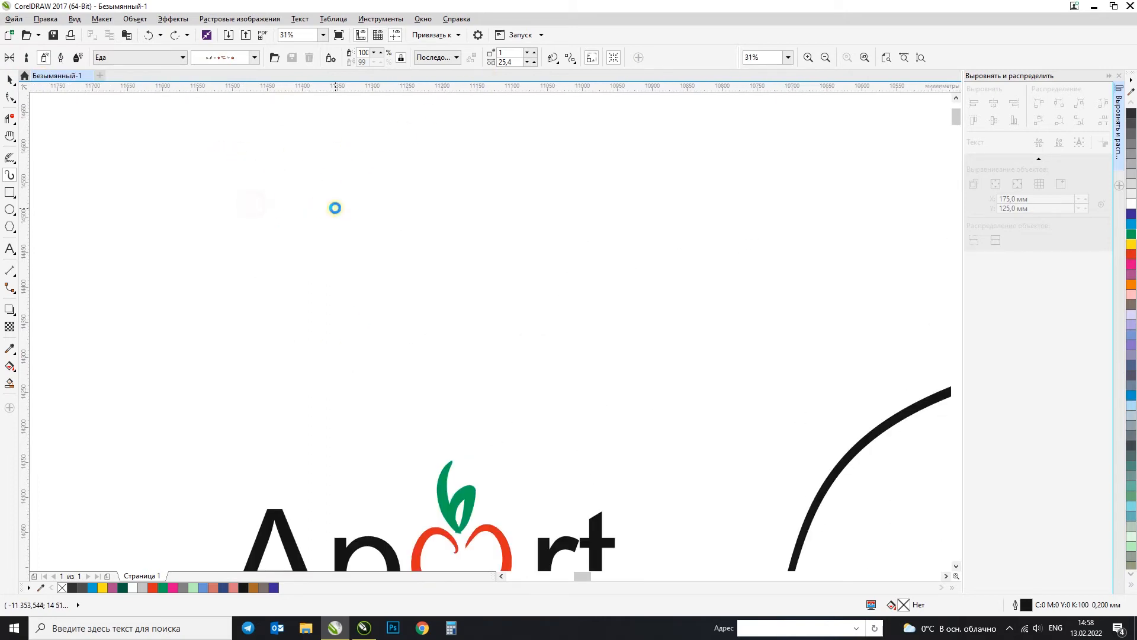
Step: Spray a long wavy vegetable stroke below the short one and undo the extra trial stroke beside it
{"action": "scroll", "coordinate": [296, 204], "scroll_direction": "up", "scroll_amount": 3}
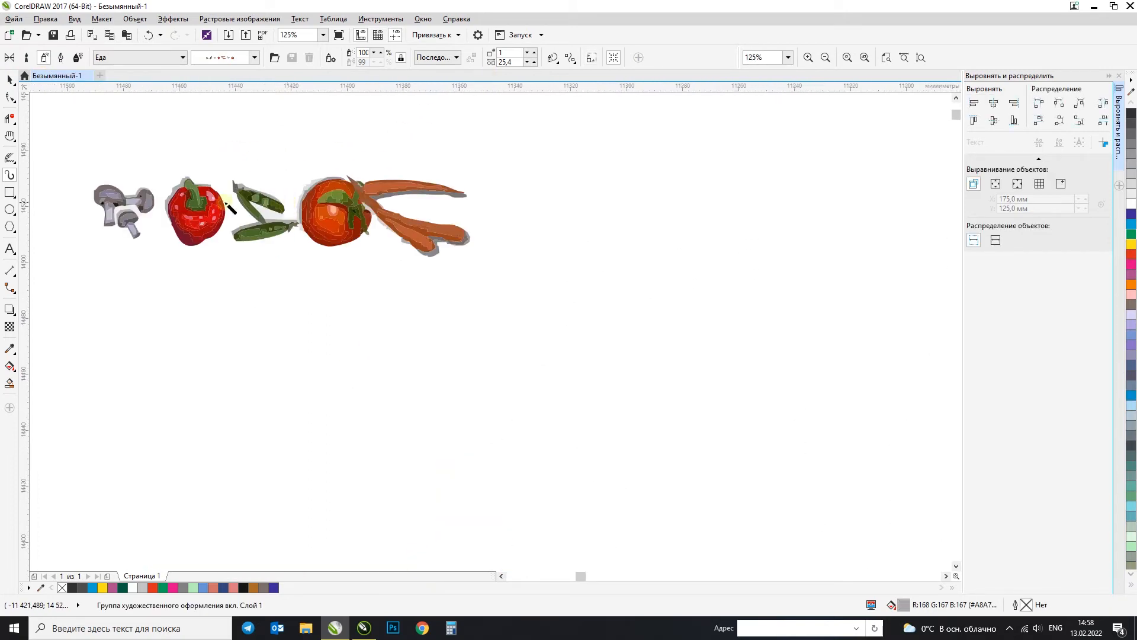
{"action": "scroll", "coordinate": [135, 202], "scroll_direction": "down", "scroll_amount": 2}
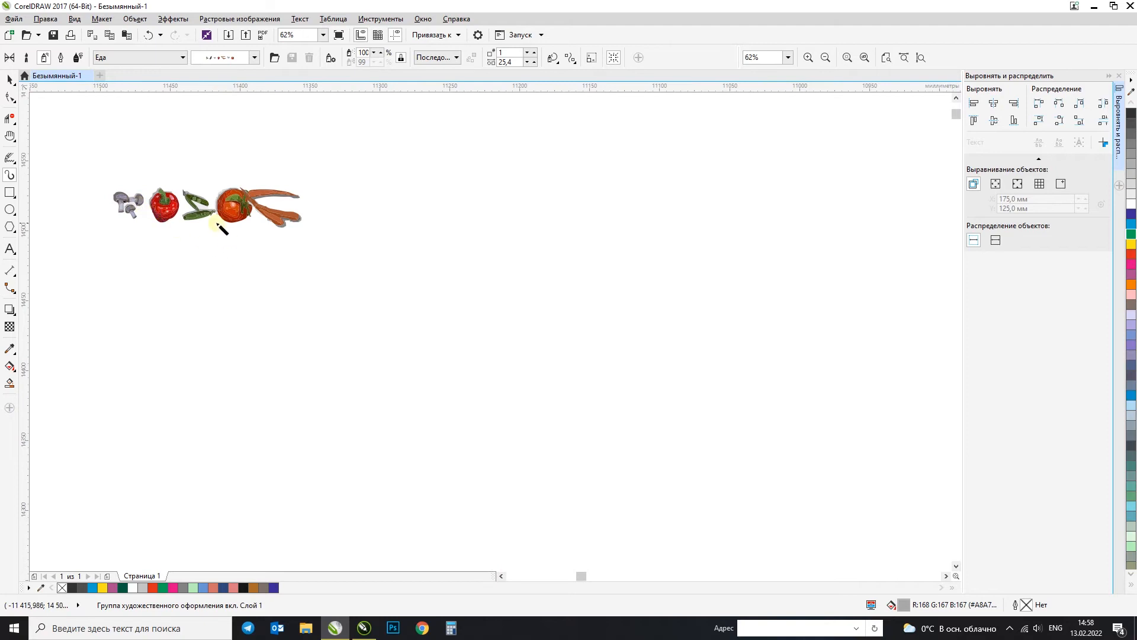
{"action": "left_click_drag", "start_coordinate": [205, 311], "coordinate": [720, 325]}
{"action": "left_click_drag", "start_coordinate": [856, 193], "coordinate": [544, 325]}
{"action": "key", "text": "ctrl+z"}
Step: Choose the Food (Еда) pattern with sweets and roses and spray a slanted stroke above the long vegetable stroke
{"action": "left_click", "coordinate": [255, 57]}
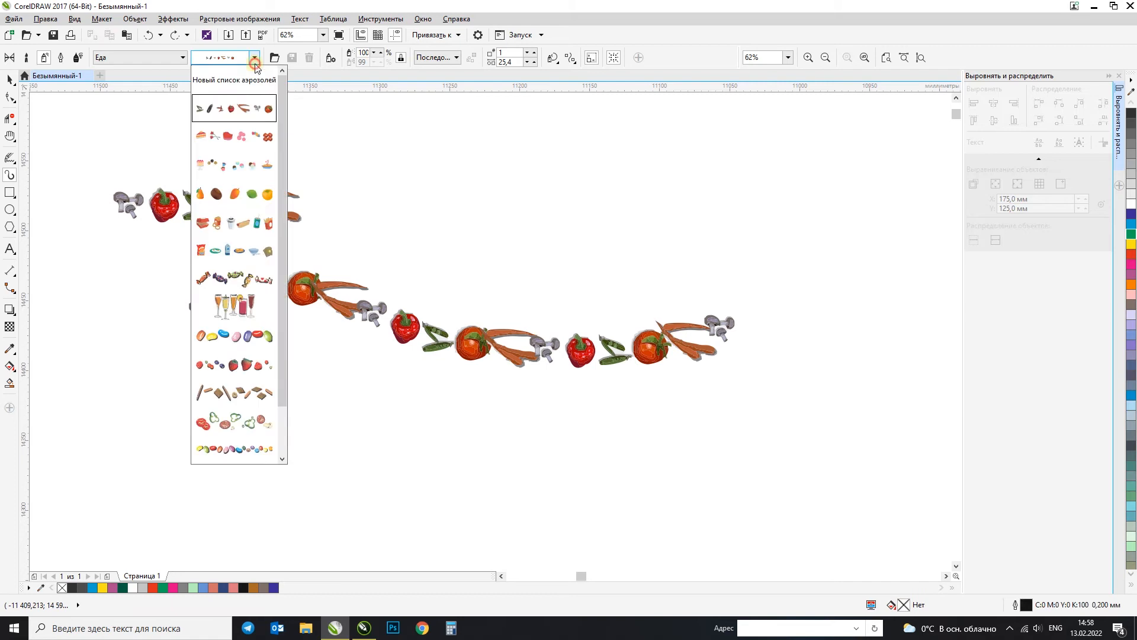
{"action": "left_click", "coordinate": [235, 135]}
{"action": "mouse_move", "coordinate": [853, 178]}
{"action": "left_mouse_down"}
{"action": "mouse_move", "coordinate": [586, 228]}
{"action": "mouse_move", "coordinate": [530, 229]}
{"action": "left_mouse_up"}
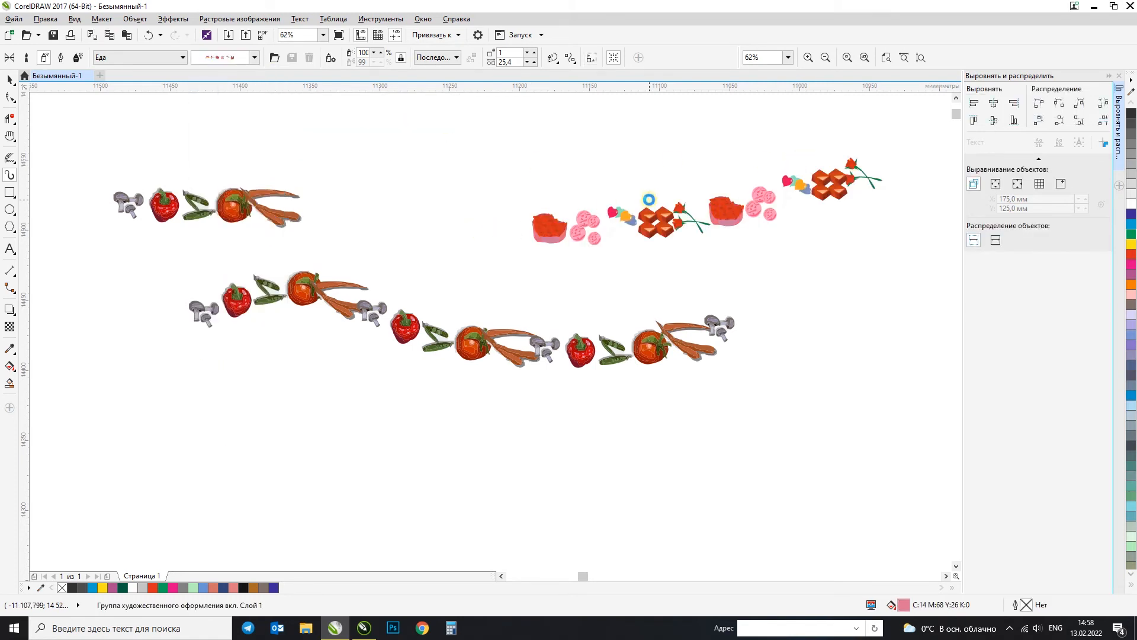
{"action": "scroll", "coordinate": [649, 200], "scroll_direction": "up", "scroll_amount": 2}
{"action": "scroll", "coordinate": [649, 199], "scroll_direction": "down", "scroll_amount": 2}
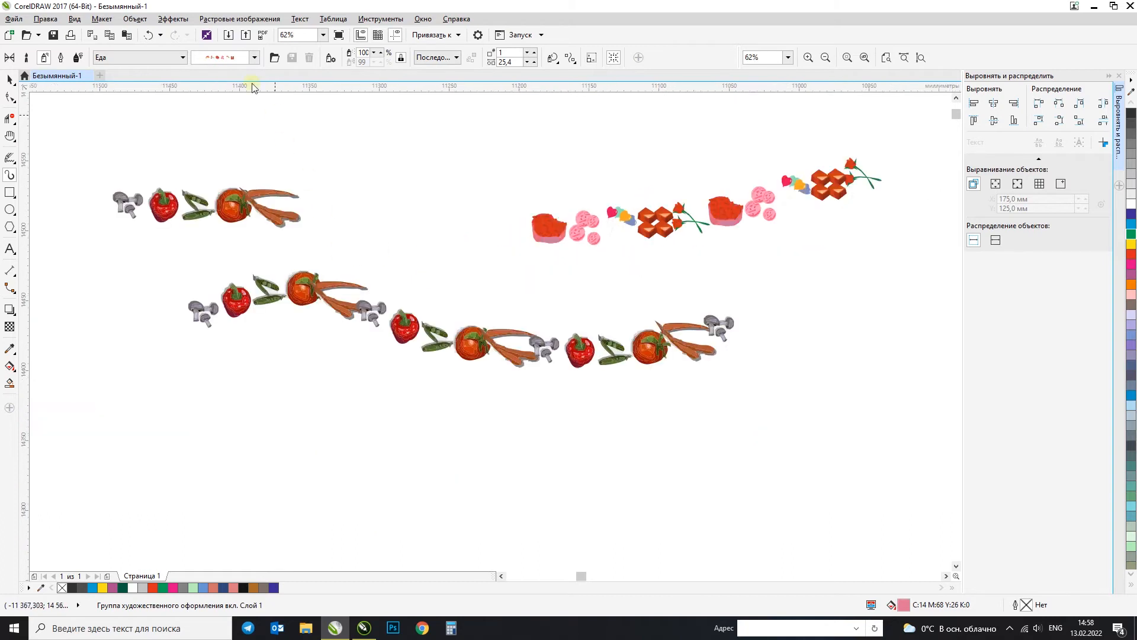
Step: Spray a horizontal stroke with the cakes pattern above the vegetables and a descending stroke with the fruit pattern below them
{"action": "left_click", "coordinate": [254, 57]}
{"action": "mouse_move", "coordinate": [332, 159]}
{"action": "left_mouse_down"}
{"action": "mouse_move", "coordinate": [548, 175]}
{"action": "mouse_move", "coordinate": [729, 168]}
{"action": "left_mouse_up"}
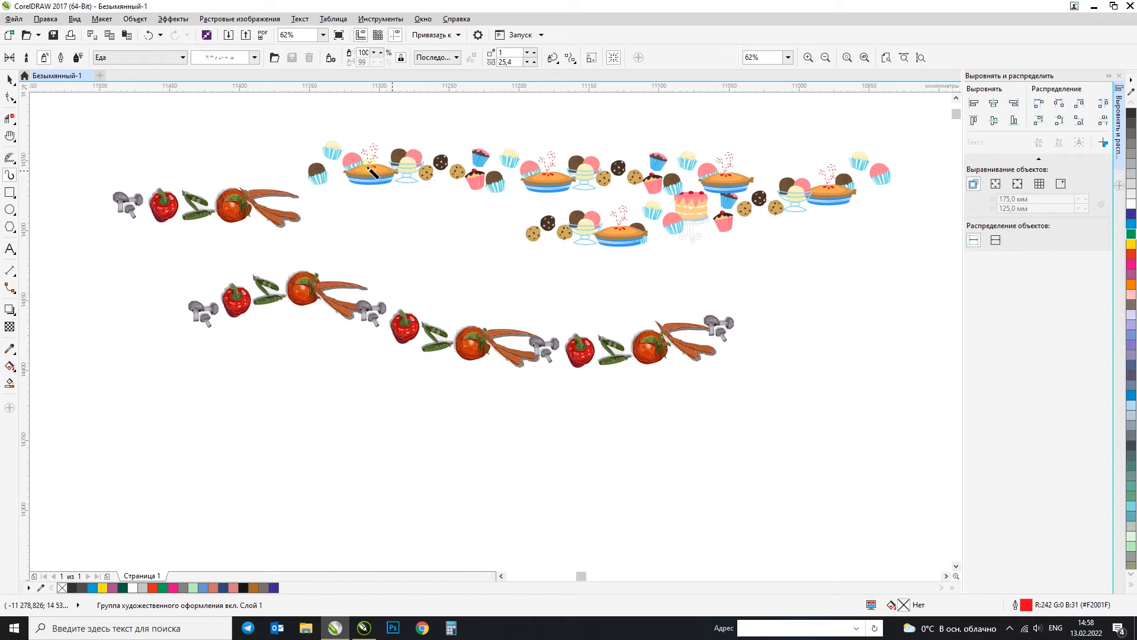
{"action": "left_click", "coordinate": [255, 57]}
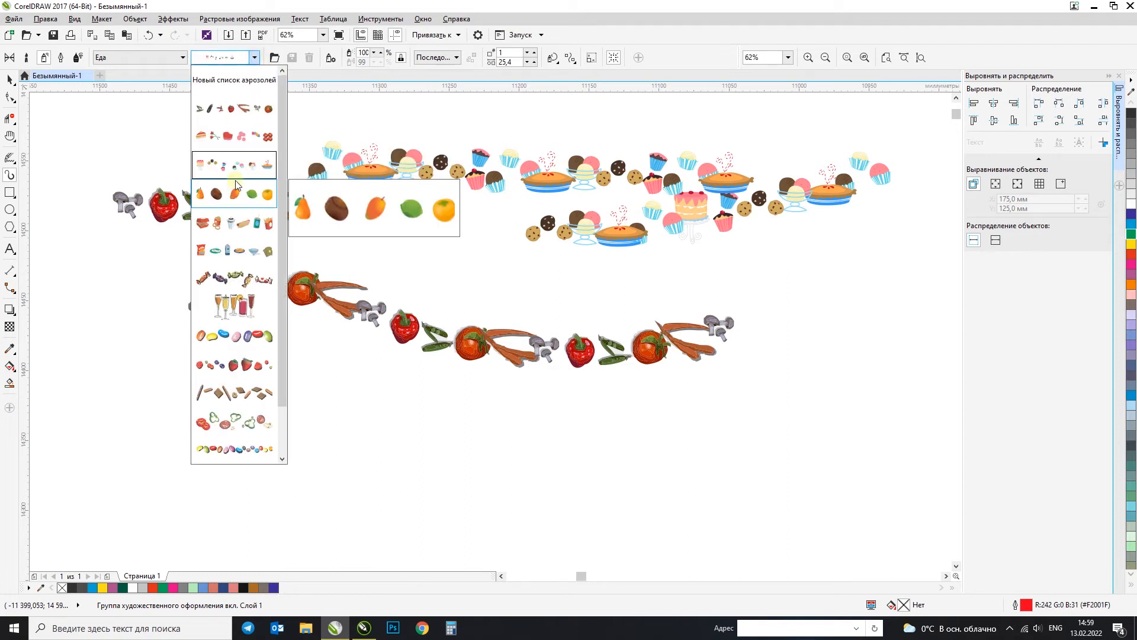
{"action": "left_click", "coordinate": [234, 195]}
{"action": "left_click_drag", "start_coordinate": [208, 391], "coordinate": [598, 468]}
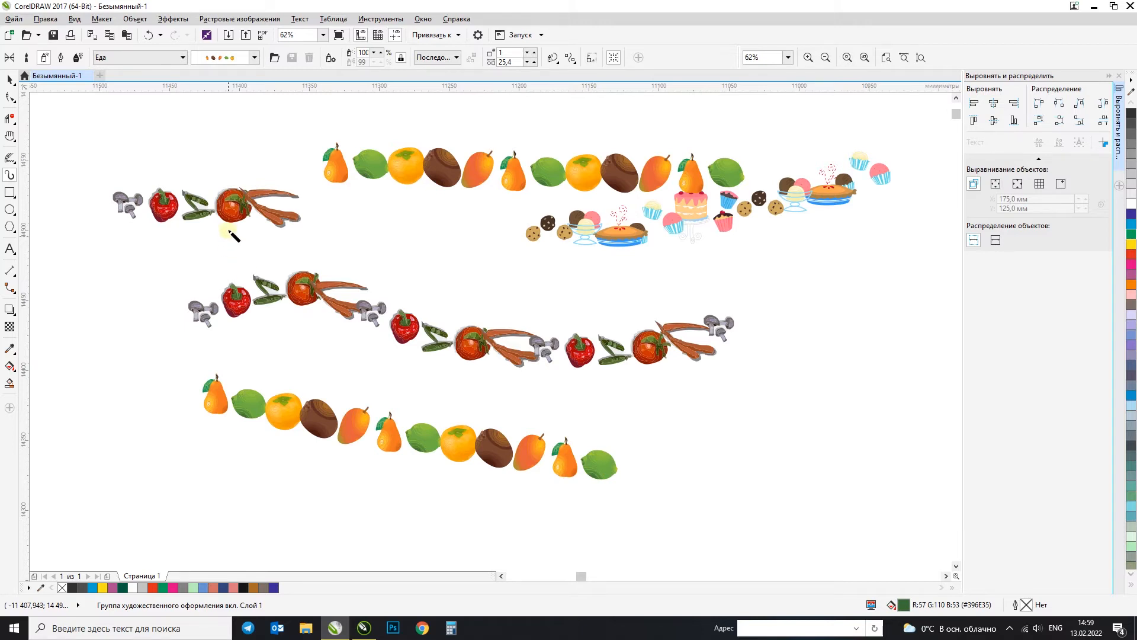
{"action": "left_click", "coordinate": [254, 57]}
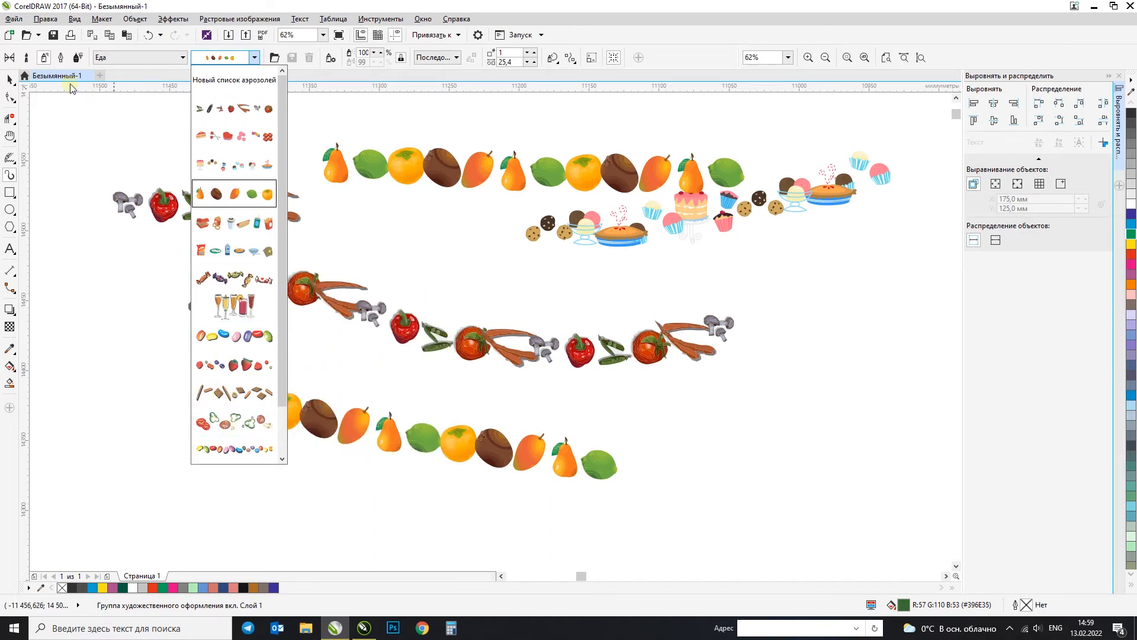
{"action": "left_click", "coordinate": [243, 57]}
Step: Switch the sprayer category to Music (Музыка), choose the violin pattern and spray a looping stroke beside the lower fruit row
{"action": "left_click", "coordinate": [155, 57]}
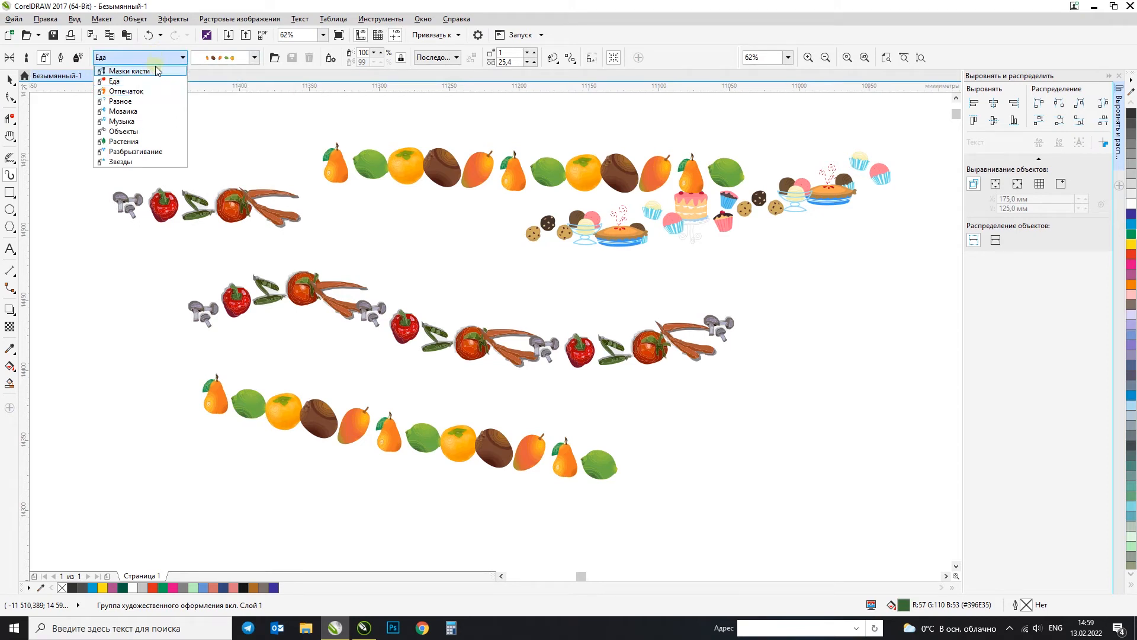
{"action": "left_click", "coordinate": [155, 71]}
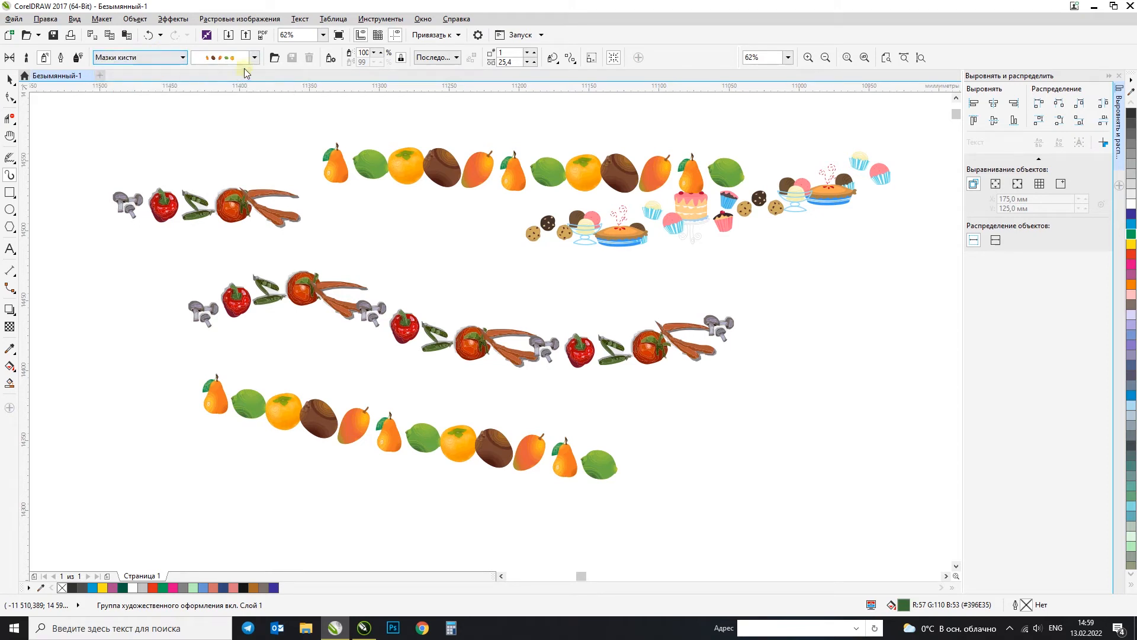
{"action": "left_click", "coordinate": [136, 59]}
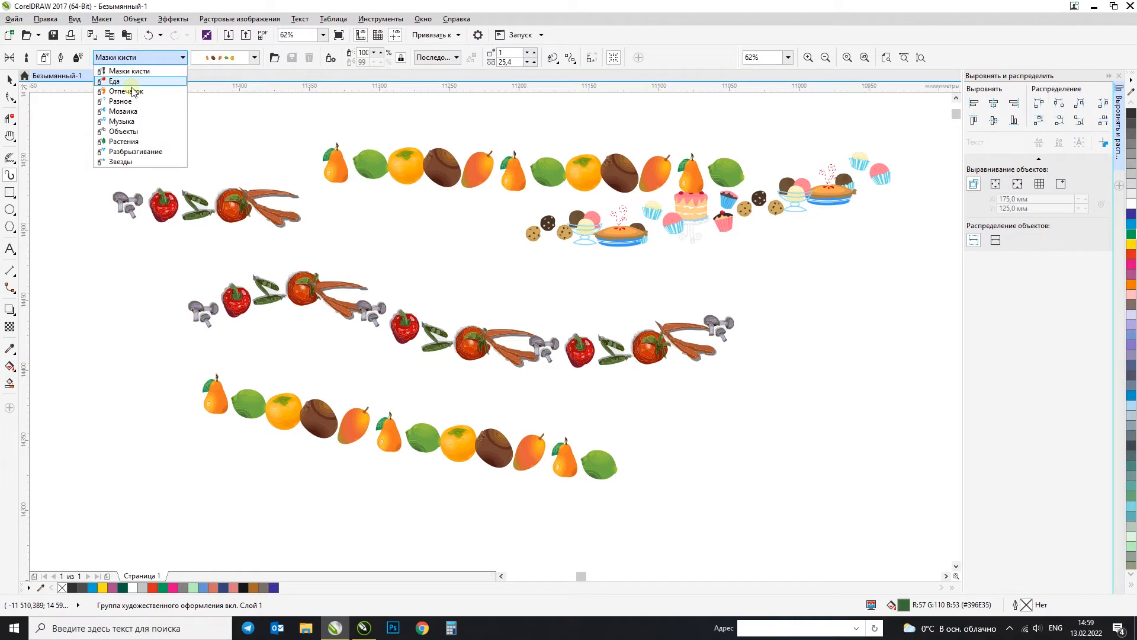
{"action": "left_click", "coordinate": [127, 121]}
{"action": "left_click", "coordinate": [254, 57]}
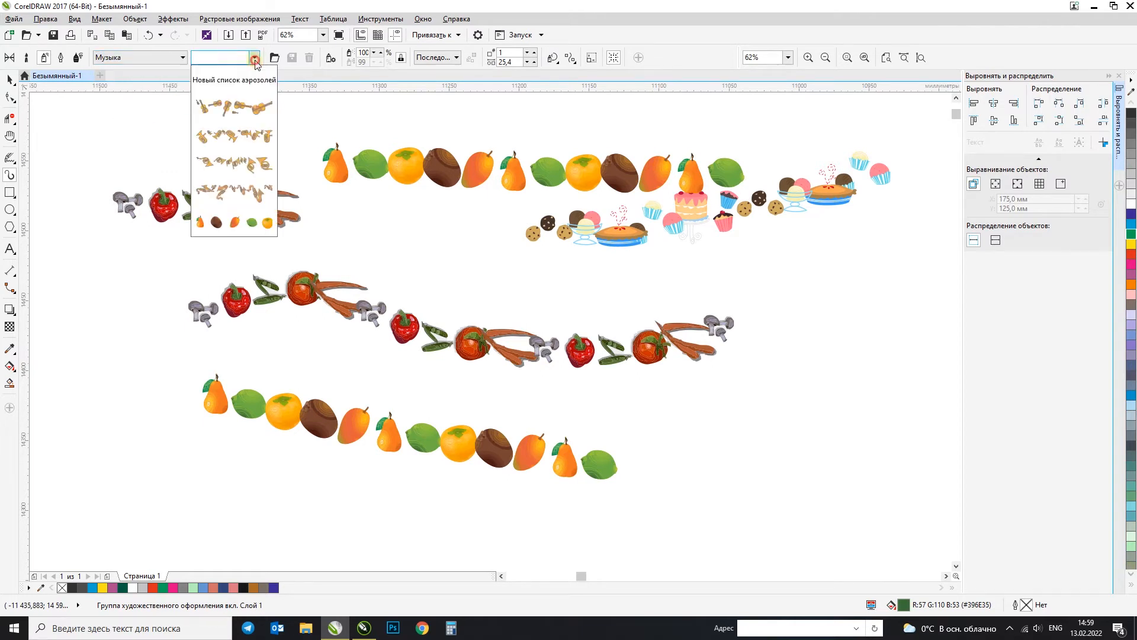
{"action": "left_click", "coordinate": [234, 107]}
{"action": "mouse_move", "coordinate": [660, 421]}
{"action": "left_mouse_down"}
{"action": "mouse_move", "coordinate": [773, 407]}
{"action": "mouse_move", "coordinate": [821, 339]}
{"action": "left_mouse_up"}
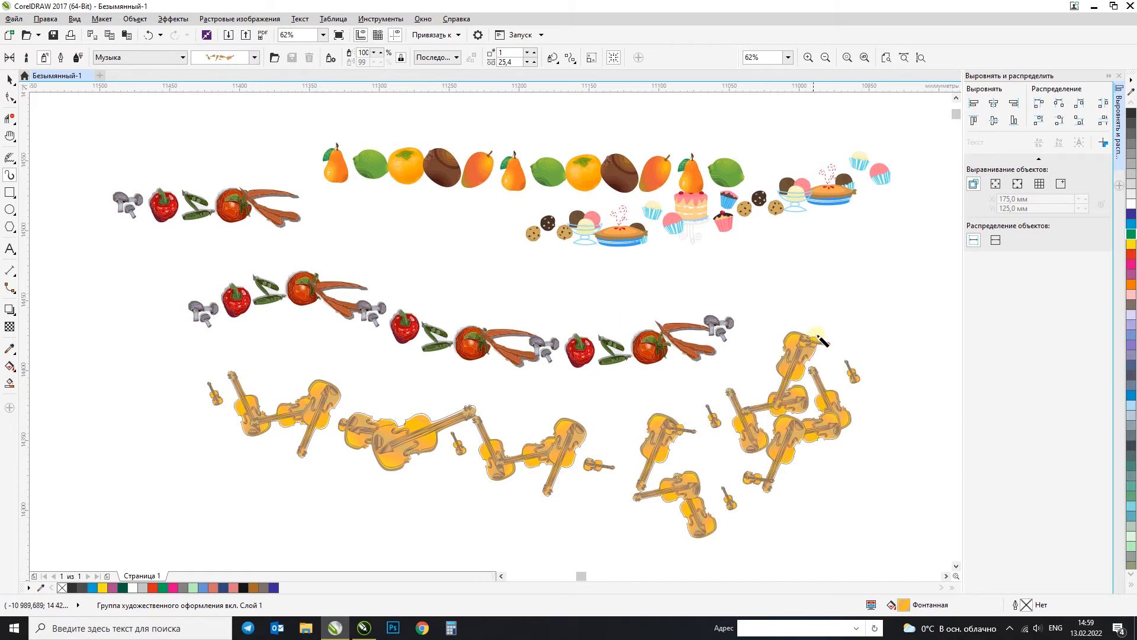
{"action": "left_click", "coordinate": [254, 58]}
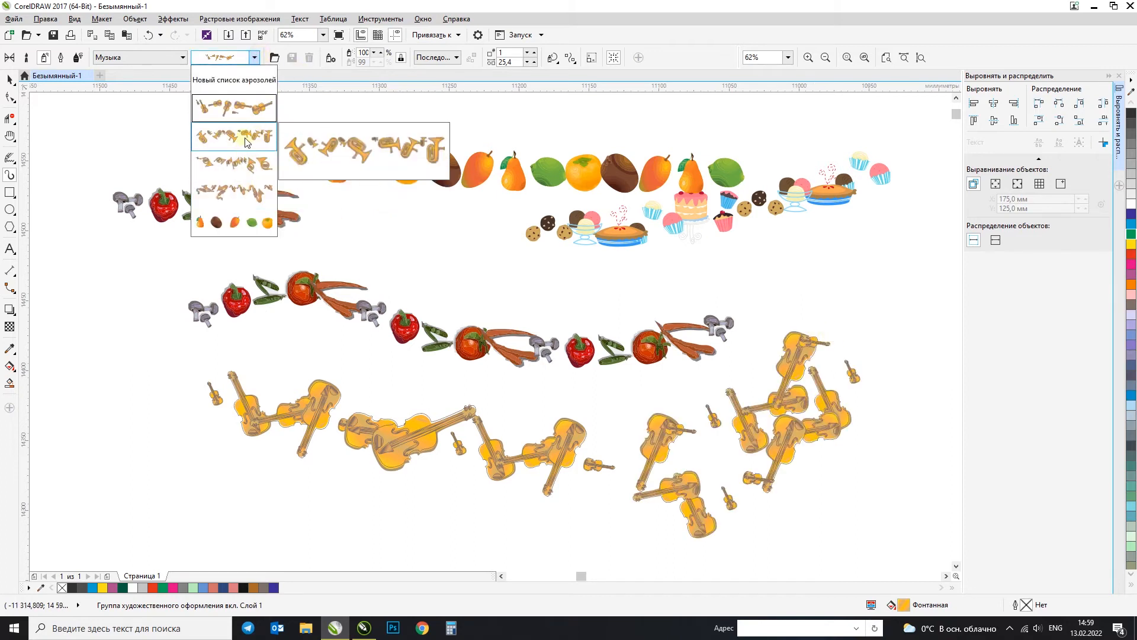
{"action": "left_click", "coordinate": [186, 4]}
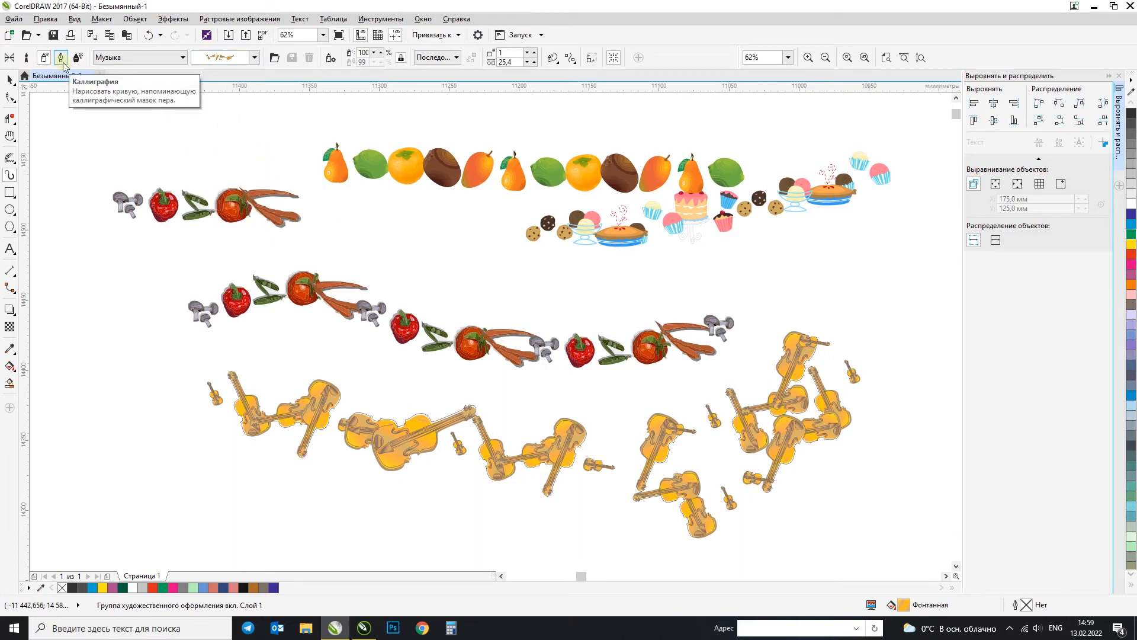
Step: Switch the Artistic Media tool to Calligraphy mode and undo a trial stroke above the long black curve
{"action": "left_click", "coordinate": [60, 58]}
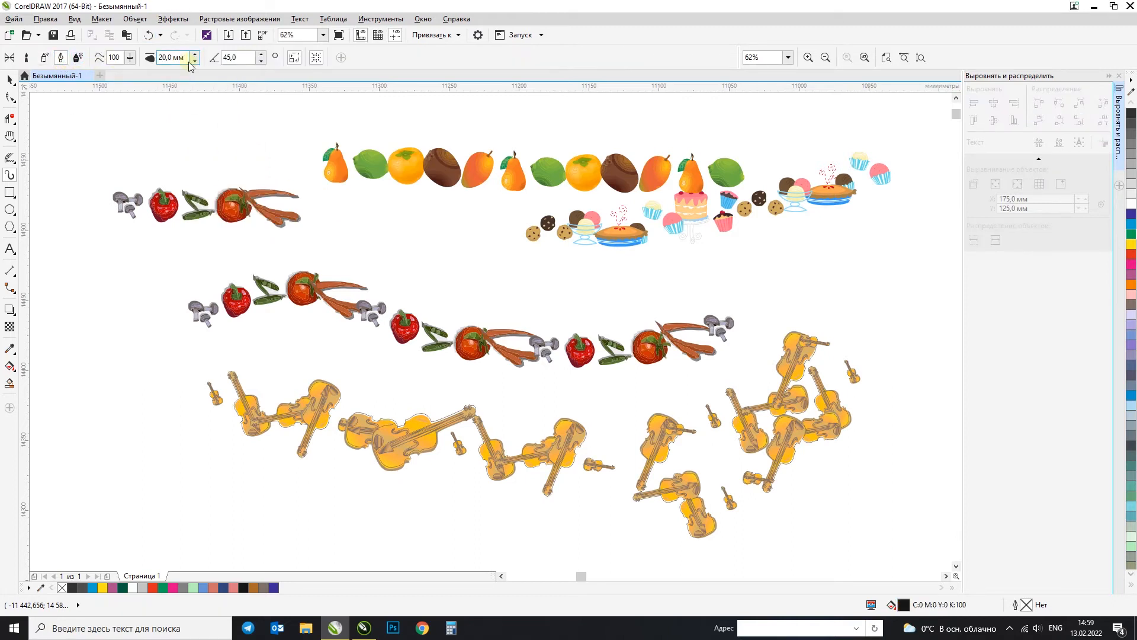
{"action": "scroll", "coordinate": [257, 167], "scroll_direction": "down", "scroll_amount": 2}
{"action": "scroll", "coordinate": [319, 204], "scroll_direction": "down", "scroll_amount": 6}
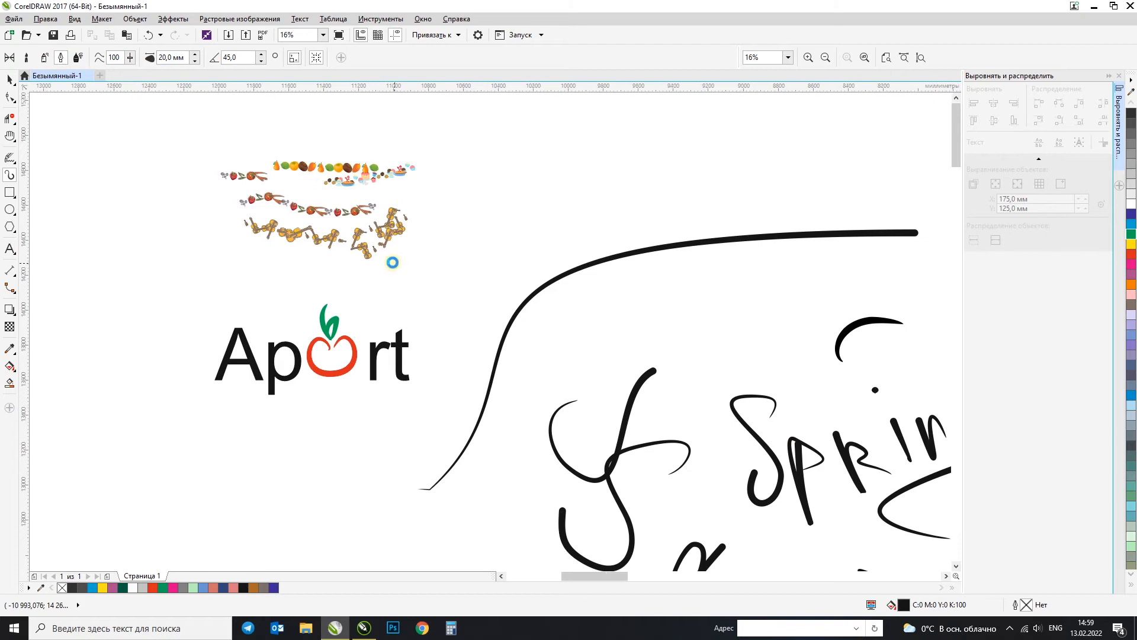
{"action": "scroll", "coordinate": [723, 138], "scroll_direction": "up", "scroll_amount": 1}
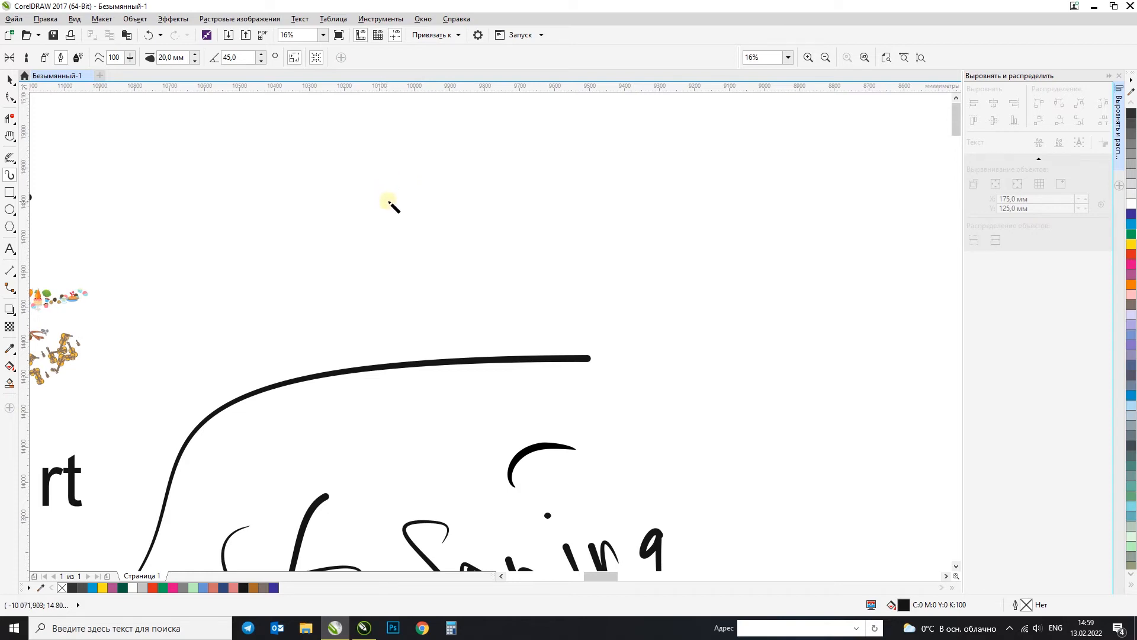
{"action": "mouse_move", "coordinate": [415, 159]}
{"action": "left_mouse_down"}
{"action": "mouse_move", "coordinate": [342, 286]}
{"action": "mouse_move", "coordinate": [299, 259]}
{"action": "left_mouse_up"}
{"action": "scroll", "coordinate": [421, 228], "scroll_direction": "up", "scroll_amount": 2}
{"action": "key", "text": "ctrl+z"}
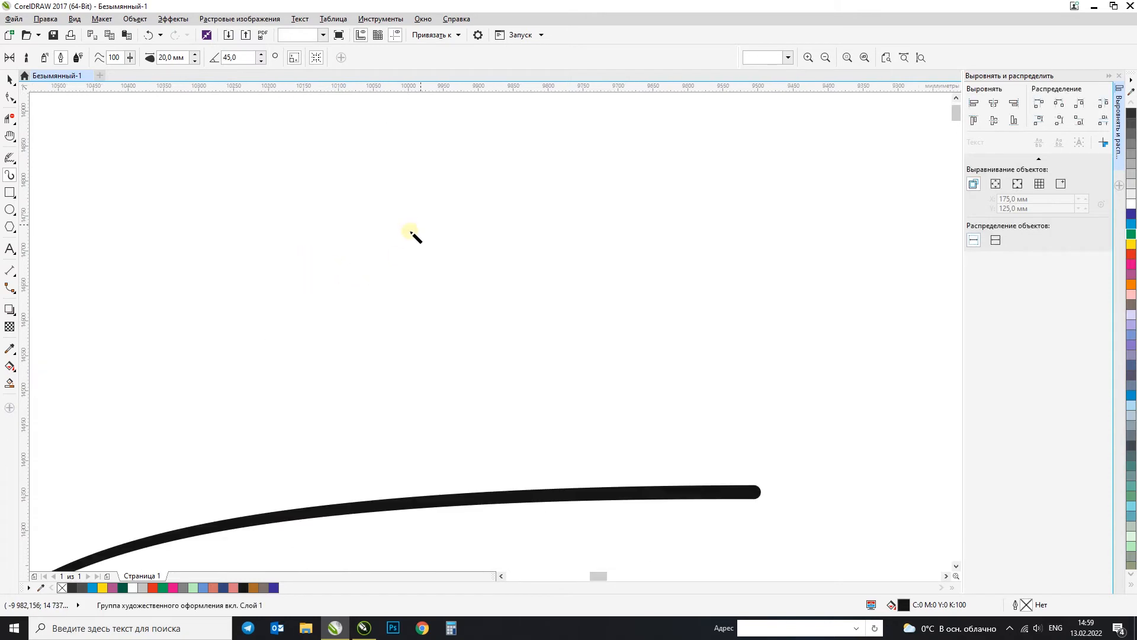
Step: Set the calligraphic stroke width to 60 mm and hand-draw the letters "БА" above the black curve
{"action": "scroll", "coordinate": [349, 296], "scroll_direction": "up", "scroll_amount": 2}
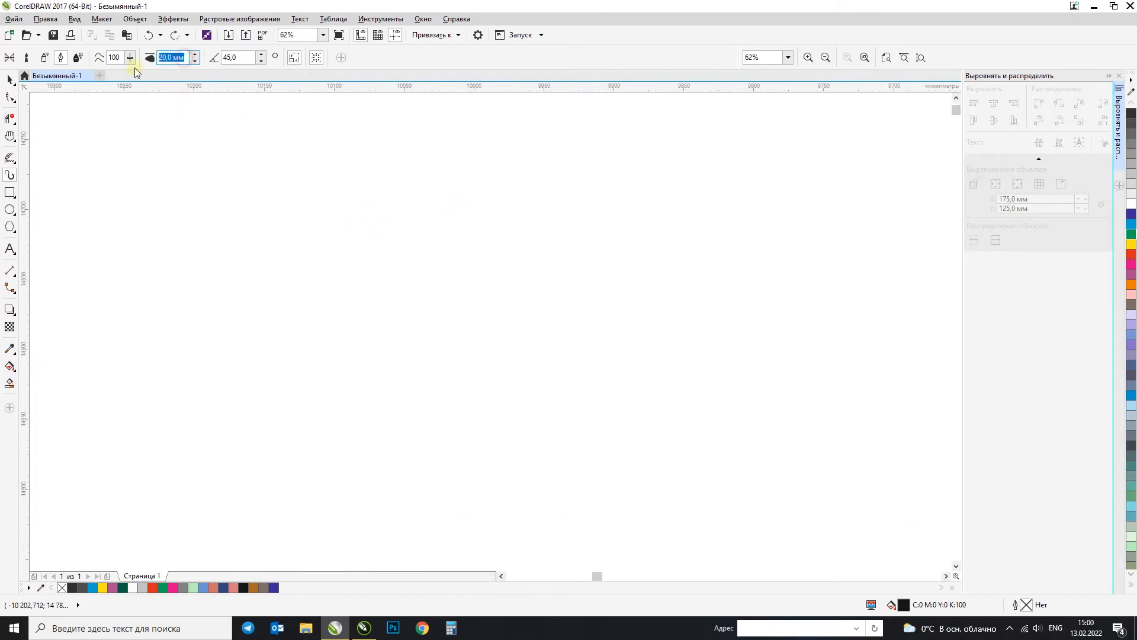
{"action": "type", "text": "60"}
{"action": "key", "text": "Return"}
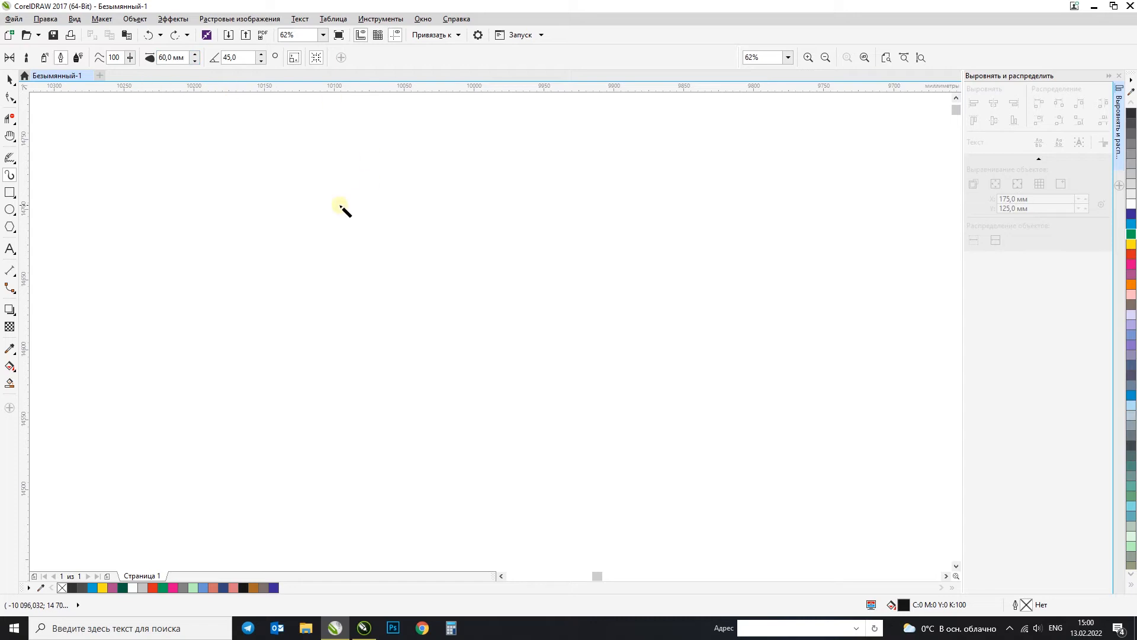
{"action": "mouse_move", "coordinate": [360, 218]}
{"action": "left_mouse_down"}
{"action": "mouse_move", "coordinate": [320, 304]}
{"action": "mouse_move", "coordinate": [252, 378]}
{"action": "mouse_move", "coordinate": [444, 272]}
{"action": "mouse_move", "coordinate": [300, 381]}
{"action": "left_mouse_up"}
{"action": "mouse_move", "coordinate": [332, 231]}
{"action": "left_mouse_down"}
{"action": "mouse_move", "coordinate": [178, 318]}
{"action": "mouse_move", "coordinate": [572, 139]}
{"action": "left_mouse_up"}
{"action": "left_click_drag", "start_coordinate": [644, 219], "coordinate": [585, 394]}
{"action": "mouse_move", "coordinate": [451, 356]}
{"action": "left_mouse_down"}
{"action": "mouse_move", "coordinate": [599, 319]}
{"action": "mouse_move", "coordinate": [576, 356]}
{"action": "left_mouse_up"}
Step: Try to extend the lettering to "БАЯН" with calligraphic strokes and undo the added letters
{"action": "scroll", "coordinate": [500, 324], "scroll_direction": "down", "scroll_amount": 2}
{"action": "key", "text": "ctrl+z"}
{"action": "mouse_move", "coordinate": [614, 291]}
{"action": "left_mouse_down"}
{"action": "mouse_move", "coordinate": [577, 290]}
{"action": "mouse_move", "coordinate": [609, 299]}
{"action": "mouse_move", "coordinate": [573, 367]}
{"action": "left_mouse_up"}
{"action": "left_click_drag", "start_coordinate": [589, 327], "coordinate": [528, 374]}
{"action": "mouse_move", "coordinate": [663, 250]}
{"action": "left_mouse_down"}
{"action": "mouse_move", "coordinate": [597, 352]}
{"action": "mouse_move", "coordinate": [632, 320]}
{"action": "mouse_move", "coordinate": [676, 310]}
{"action": "mouse_move", "coordinate": [661, 333]}
{"action": "left_mouse_up"}
{"action": "key", "text": "ctrl+z"}
{"action": "mouse_move", "coordinate": [654, 253]}
{"action": "left_mouse_down"}
{"action": "mouse_move", "coordinate": [622, 324]}
{"action": "mouse_move", "coordinate": [693, 265]}
{"action": "mouse_move", "coordinate": [666, 314]}
{"action": "mouse_move", "coordinate": [747, 277]}
{"action": "left_mouse_up"}
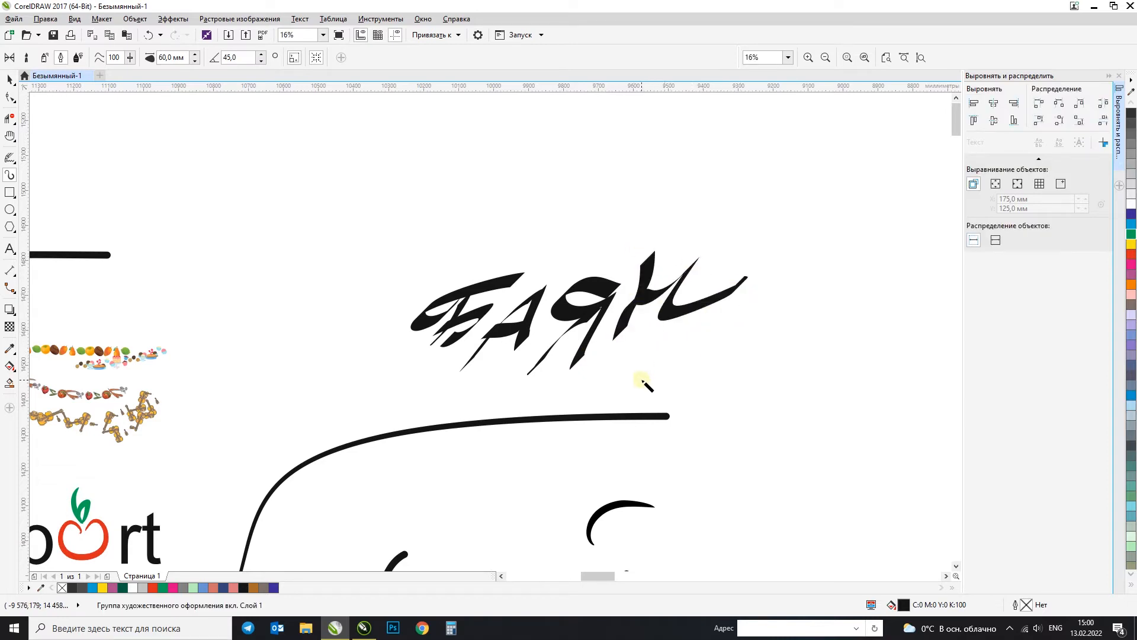
{"action": "key", "text": "ctrl+z"}
{"action": "key", "text": "ctrl+z"}
{"action": "key", "text": "ctrl+z"}
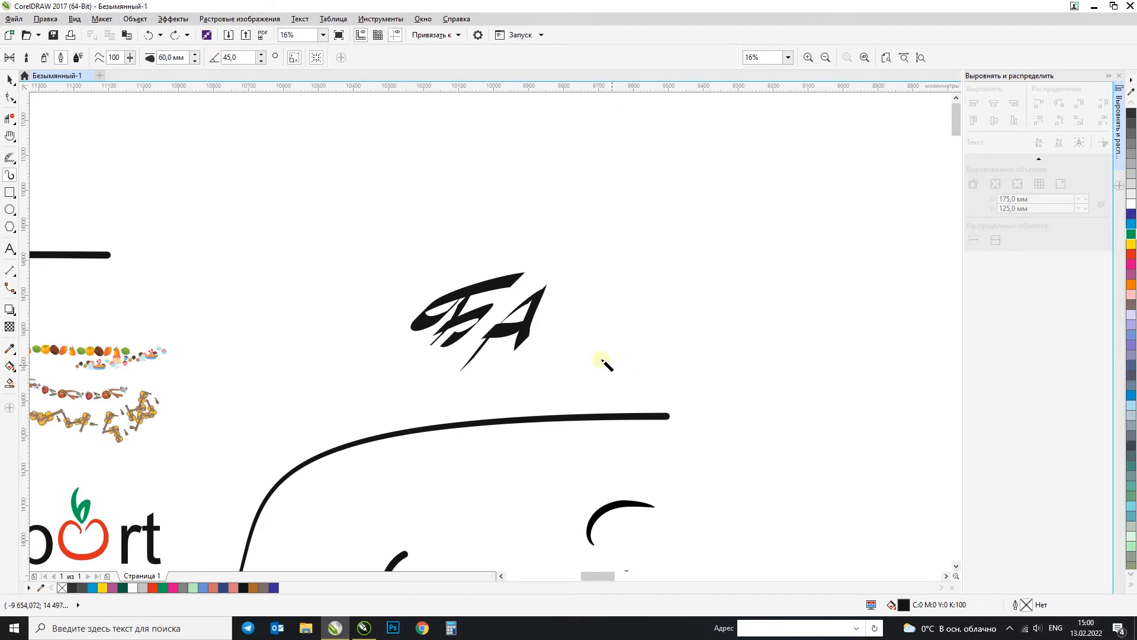
Step: Draw a calligraphic heart to the right of "БА" and set its calligraphic angle to 90°
{"action": "mouse_move", "coordinate": [719, 341]}
{"action": "left_mouse_down"}
{"action": "mouse_move", "coordinate": [659, 306]}
{"action": "mouse_move", "coordinate": [634, 172]}
{"action": "mouse_move", "coordinate": [700, 204]}
{"action": "mouse_move", "coordinate": [705, 226]}
{"action": "mouse_move", "coordinate": [817, 196]}
{"action": "mouse_move", "coordinate": [719, 350]}
{"action": "mouse_move", "coordinate": [674, 275]}
{"action": "mouse_move", "coordinate": [702, 197]}
{"action": "left_mouse_up"}
{"action": "key", "text": "ctrl+z"}
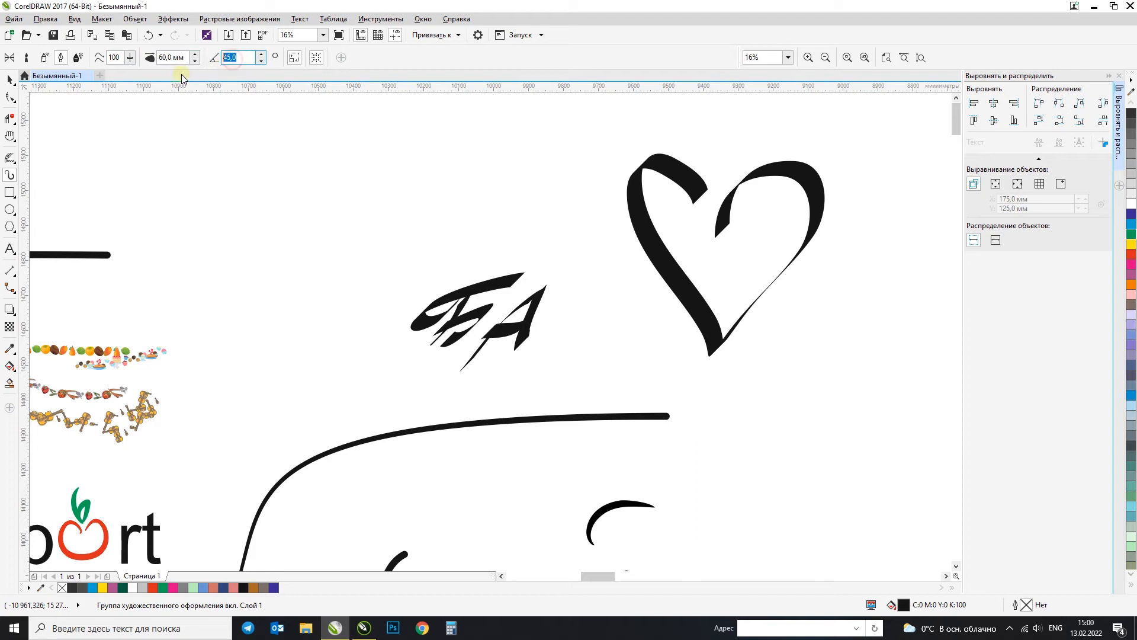
{"action": "type", "text": "90"}
{"action": "key", "text": "Return"}
Step: Try drawing a second heart at the 90° angle to the left of "БА" and undo its strokes
{"action": "mouse_move", "coordinate": [357, 248]}
{"action": "left_mouse_down"}
{"action": "mouse_move", "coordinate": [208, 175]}
{"action": "mouse_move", "coordinate": [423, 137]}
{"action": "mouse_move", "coordinate": [388, 244]}
{"action": "left_mouse_up"}
{"action": "key", "text": "ctrl+z"}
{"action": "mouse_move", "coordinate": [333, 351]}
{"action": "left_mouse_down"}
{"action": "mouse_move", "coordinate": [300, 160]}
{"action": "mouse_move", "coordinate": [350, 170]}
{"action": "left_mouse_up"}
{"action": "key", "text": "ctrl+z"}
{"action": "mouse_move", "coordinate": [341, 326]}
{"action": "left_mouse_down"}
{"action": "mouse_move", "coordinate": [280, 303]}
{"action": "mouse_move", "coordinate": [233, 179]}
{"action": "mouse_move", "coordinate": [315, 179]}
{"action": "mouse_move", "coordinate": [346, 162]}
{"action": "mouse_move", "coordinate": [344, 308]}
{"action": "left_mouse_up"}
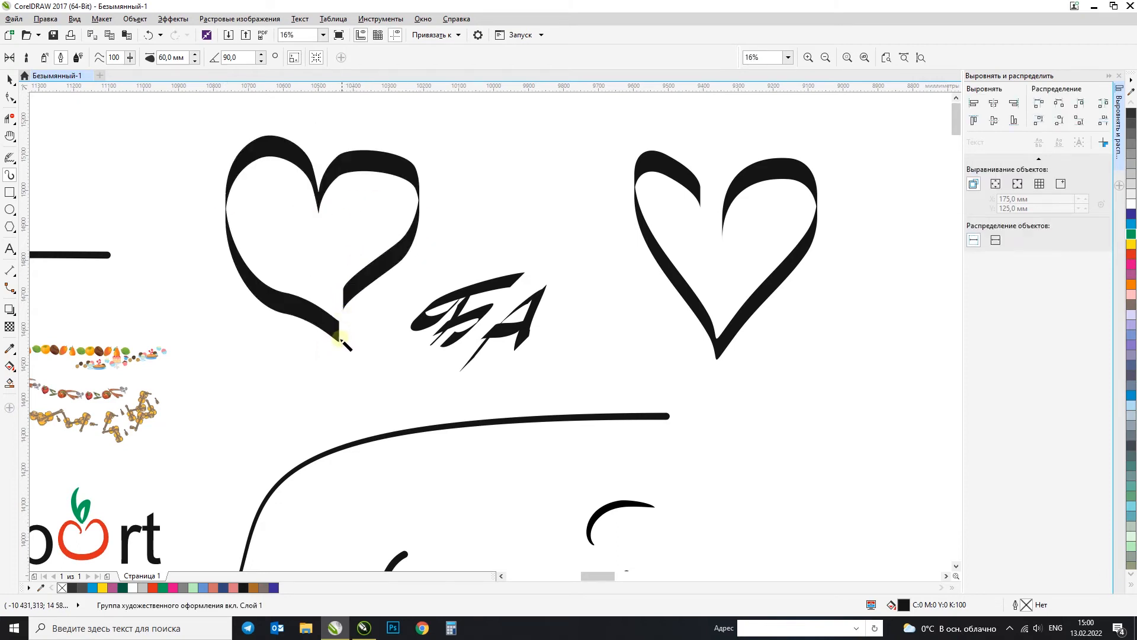
{"action": "key", "text": "ctrl+z"}
Step: Set the calligraphic stroke width to 90 mm and the angle to 45°, and hand-letter "ЕРТ" above "БА"
{"action": "left_click", "coordinate": [244, 58]}
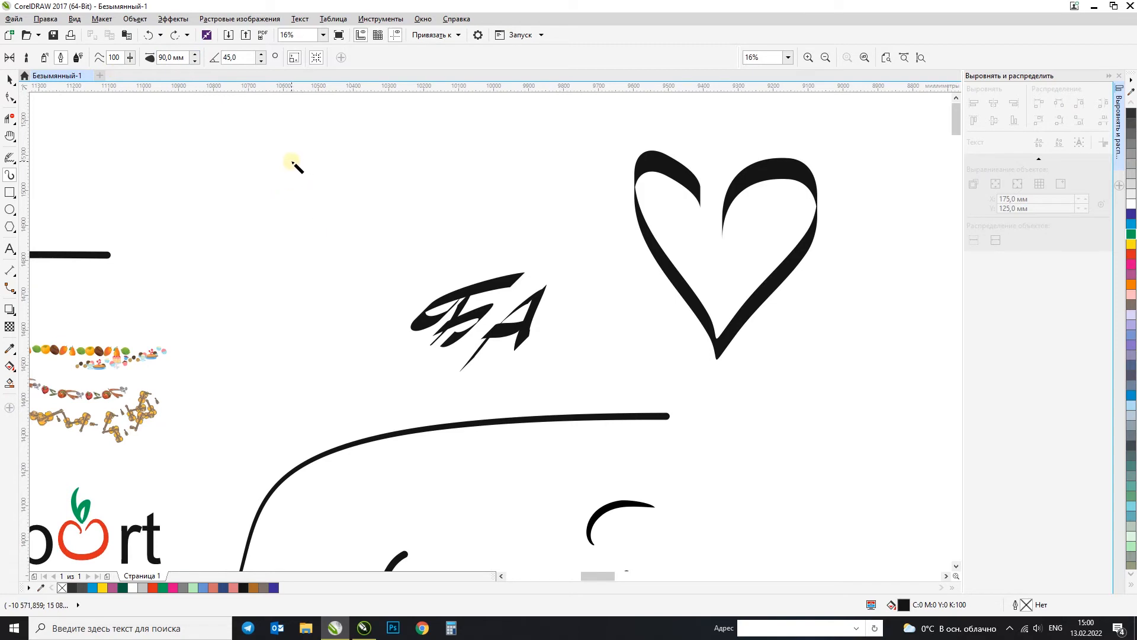
{"action": "mouse_move", "coordinate": [231, 195]}
{"action": "left_mouse_down"}
{"action": "mouse_move", "coordinate": [279, 175]}
{"action": "mouse_move", "coordinate": [238, 158]}
{"action": "mouse_move", "coordinate": [215, 278]}
{"action": "mouse_move", "coordinate": [310, 268]}
{"action": "left_mouse_up"}
{"action": "key", "text": "ctrl+z"}
{"action": "mouse_move", "coordinate": [322, 125]}
{"action": "left_mouse_down"}
{"action": "mouse_move", "coordinate": [375, 230]}
{"action": "mouse_move", "coordinate": [397, 224]}
{"action": "left_mouse_up"}
{"action": "left_click_drag", "start_coordinate": [239, 201], "coordinate": [377, 176]}
{"action": "left_click_drag", "start_coordinate": [225, 148], "coordinate": [411, 131]}
{"action": "left_click_drag", "start_coordinate": [420, 168], "coordinate": [445, 291]}
{"action": "mouse_move", "coordinate": [342, 185]}
{"action": "left_mouse_down"}
{"action": "mouse_move", "coordinate": [544, 146]}
{"action": "mouse_move", "coordinate": [394, 223]}
{"action": "left_mouse_up"}
{"action": "scroll", "coordinate": [542, 182], "scroll_direction": "down", "scroll_amount": 2}
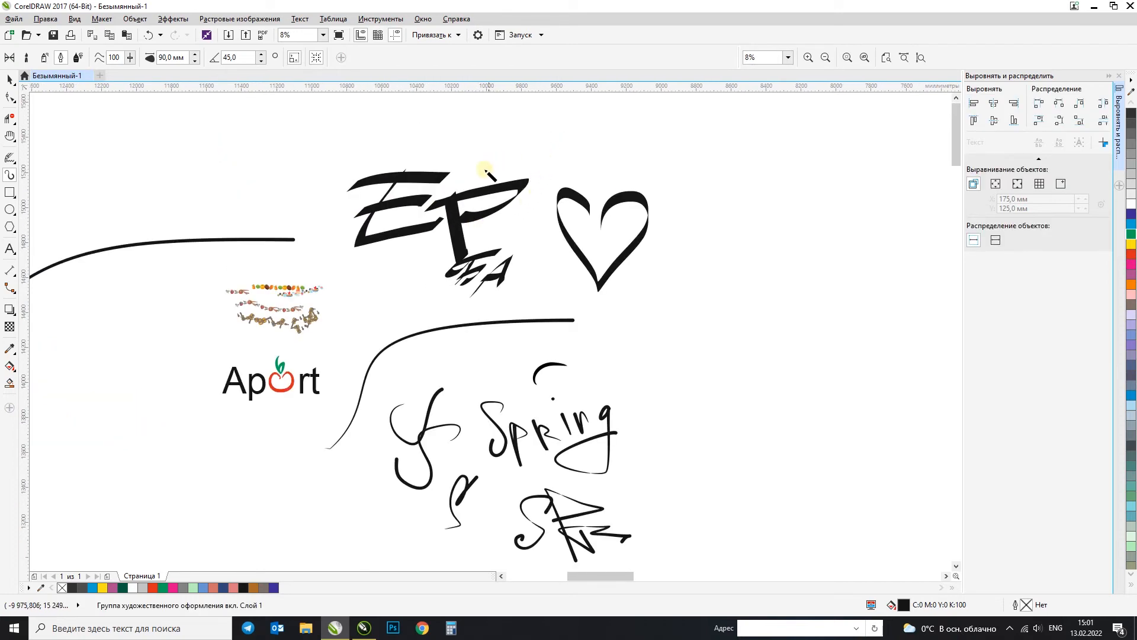
{"action": "left_click_drag", "start_coordinate": [487, 172], "coordinate": [627, 145]}
{"action": "left_click_drag", "start_coordinate": [557, 177], "coordinate": [535, 232]}
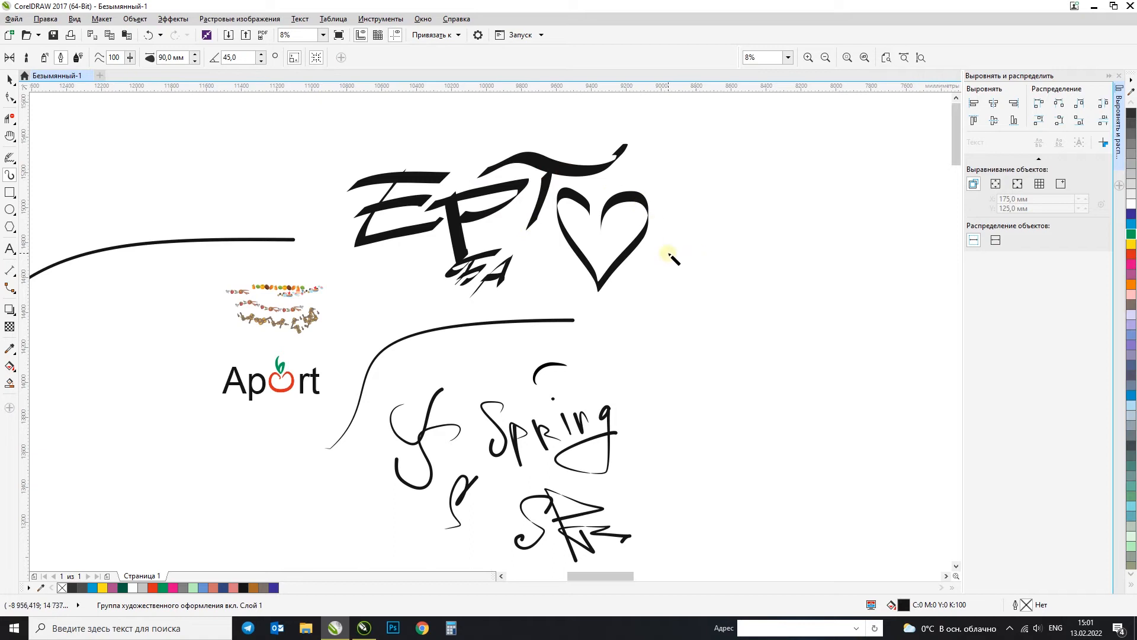
Step: Move the heart down beside "Spring" and complete the calligraphic word "ЕРТЕГі" after "ЕРТ"
{"action": "left_click", "coordinate": [11, 81]}
{"action": "left_click_drag", "start_coordinate": [643, 225], "coordinate": [723, 418]}
{"action": "left_click", "coordinate": [9, 157]}
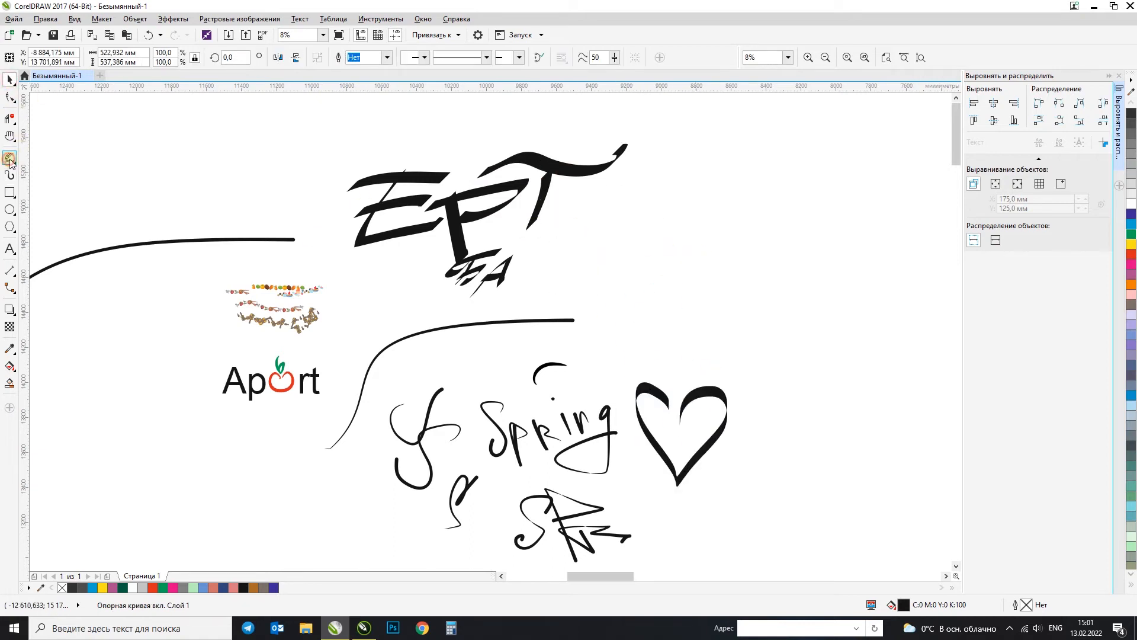
{"action": "left_click", "coordinate": [12, 175]}
{"action": "left_click_drag", "start_coordinate": [576, 190], "coordinate": [640, 241]}
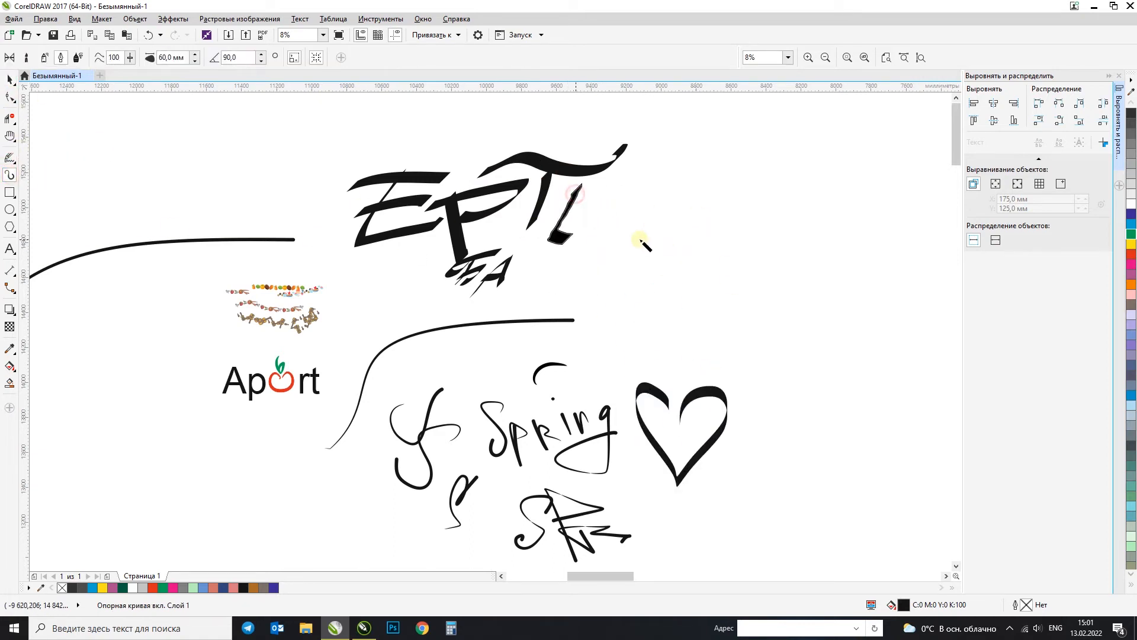
{"action": "left_click_drag", "start_coordinate": [550, 217], "coordinate": [616, 216]}
{"action": "left_click_drag", "start_coordinate": [543, 191], "coordinate": [629, 191]}
{"action": "mouse_move", "coordinate": [663, 194]}
{"action": "left_mouse_down"}
{"action": "mouse_move", "coordinate": [637, 280]}
{"action": "mouse_move", "coordinate": [703, 231]}
{"action": "mouse_move", "coordinate": [775, 248]}
{"action": "mouse_move", "coordinate": [806, 234]}
{"action": "left_mouse_up"}
{"action": "left_click_drag", "start_coordinate": [781, 158], "coordinate": [787, 171]}
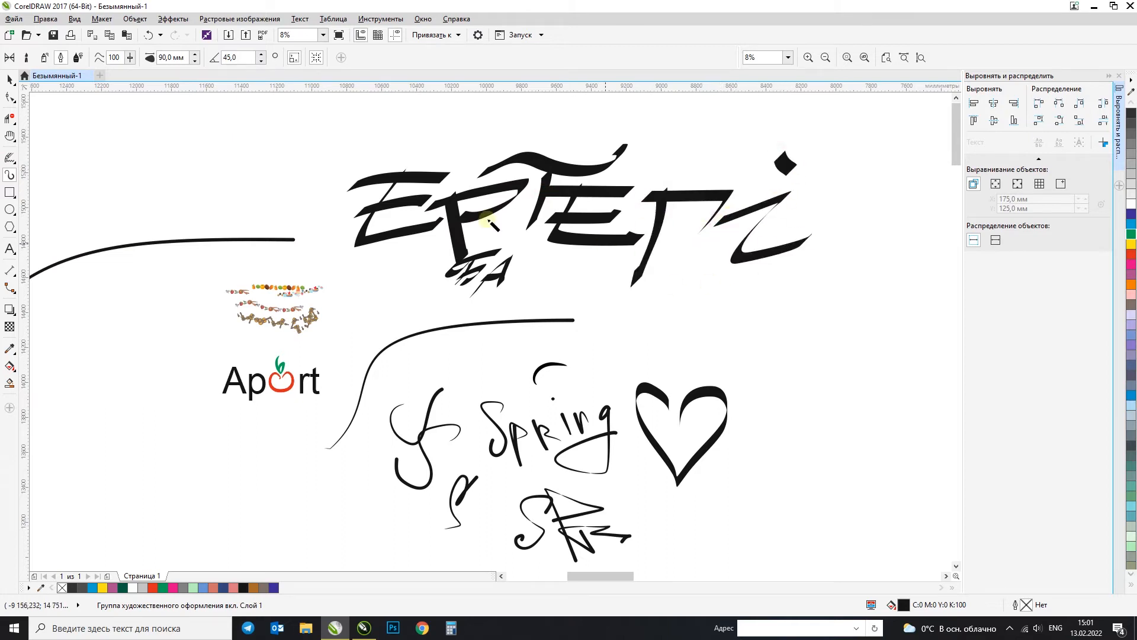
Step: Check the finished "ЕРТЕГі" lettering and switch the Artistic Media tool from Calligraphy to the pen pressure and tilt mode
{"action": "scroll", "coordinate": [455, 218], "scroll_direction": "down", "scroll_amount": 1}
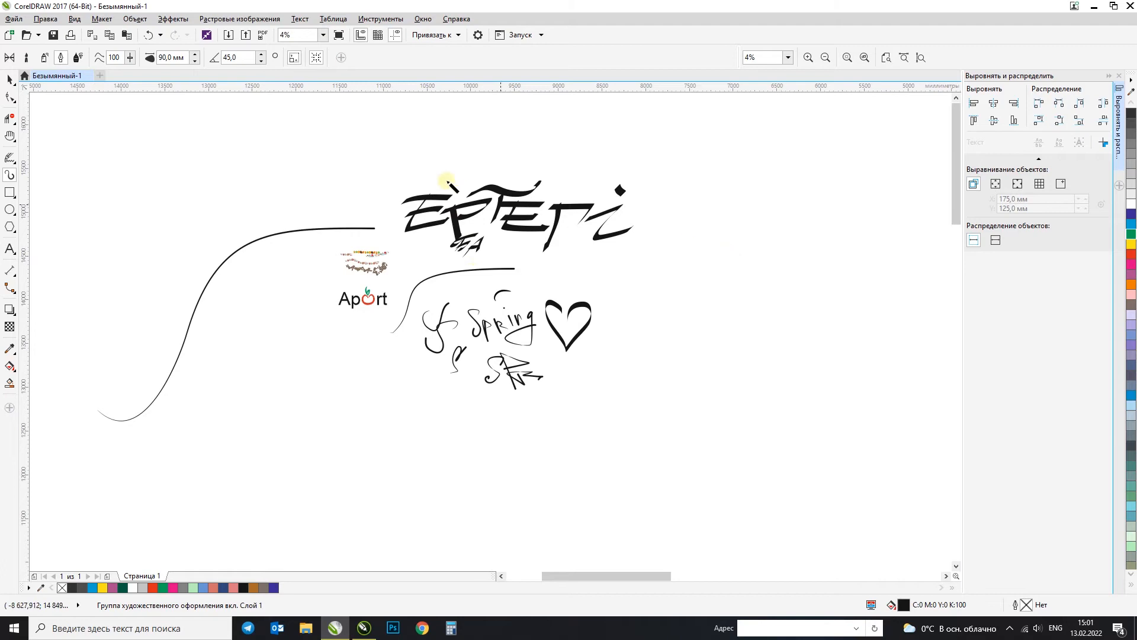
{"action": "scroll", "coordinate": [498, 181], "scroll_direction": "up", "scroll_amount": 1}
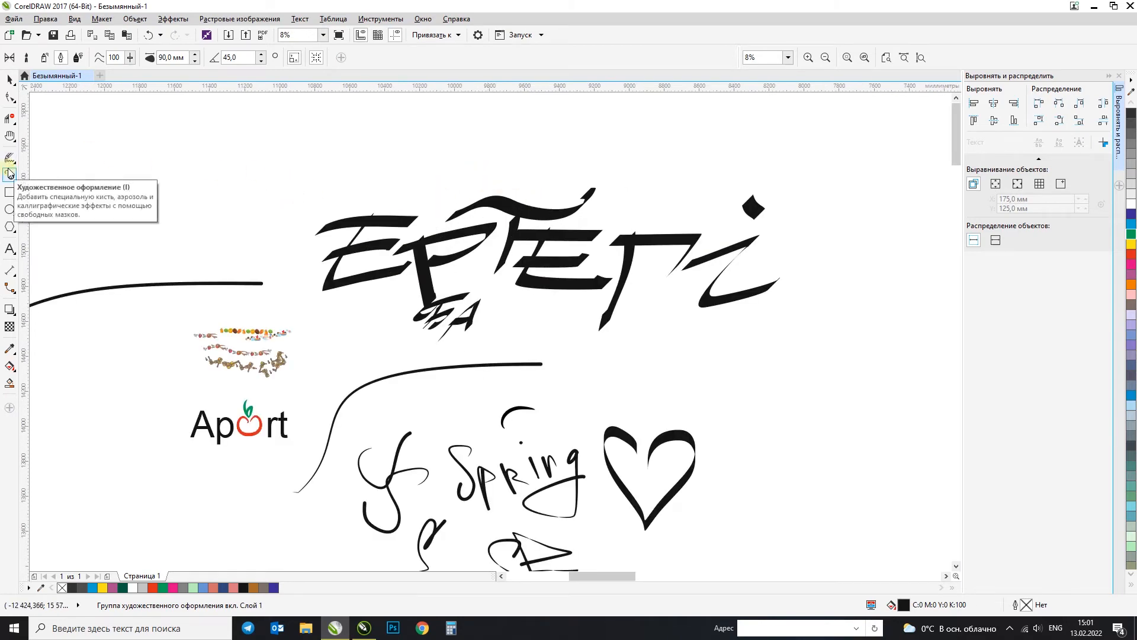
{"action": "left_click", "coordinate": [77, 58]}
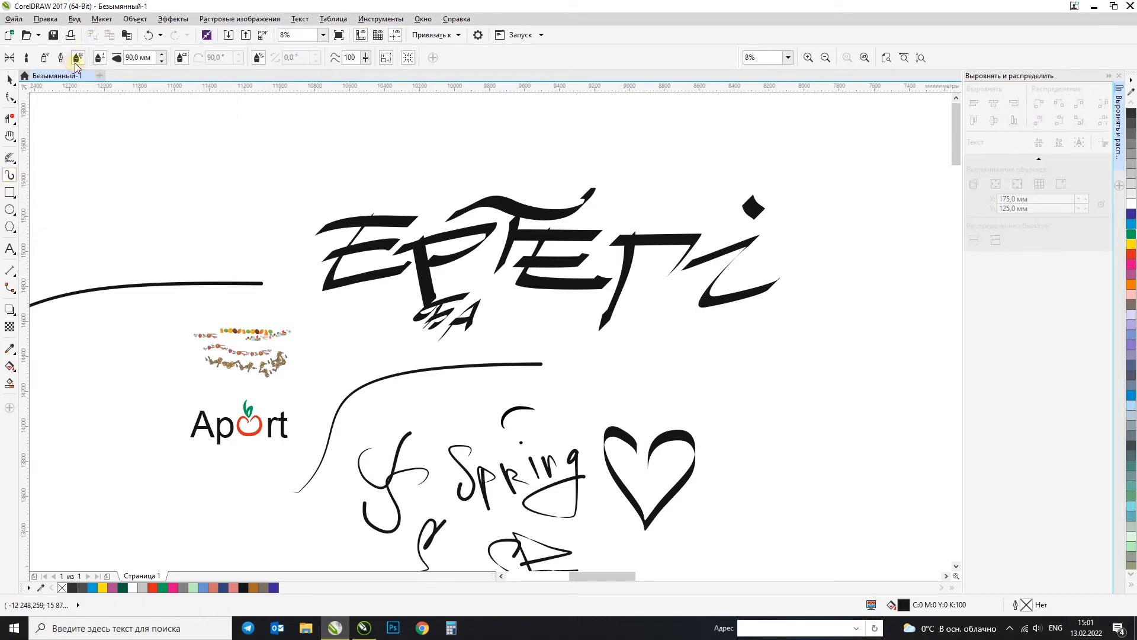
Step: Try a 90 mm wide S-shaped pen stroke and a heart outline beside "ЕРТЕГі", undoing each one
{"action": "left_click_drag", "start_coordinate": [276, 121], "coordinate": [200, 223]}
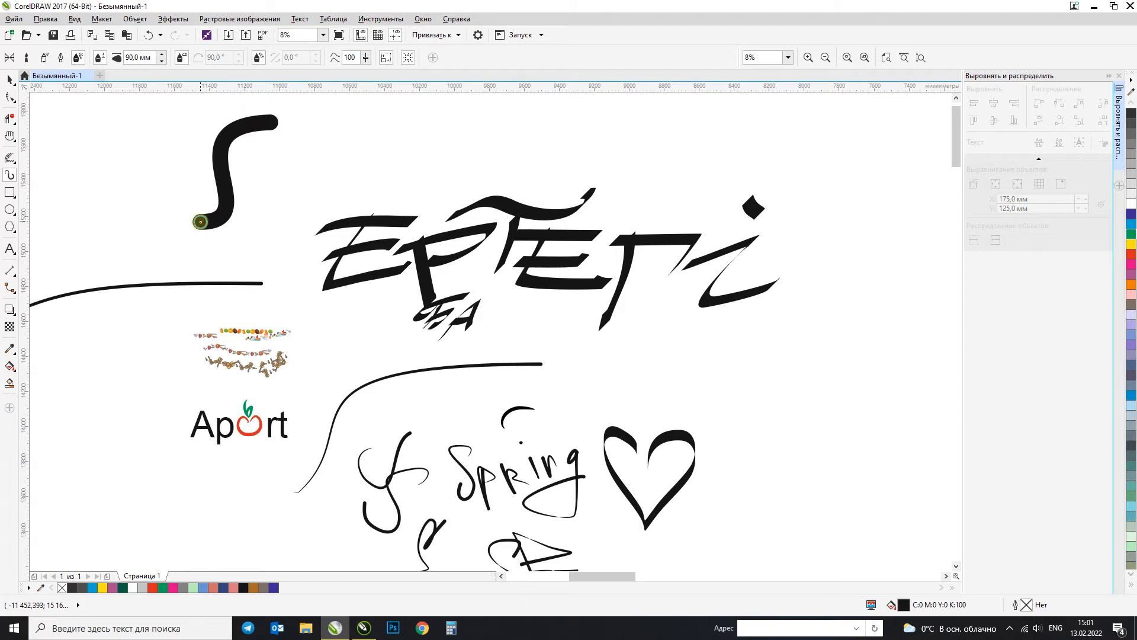
{"action": "key", "text": "ctrl+z"}
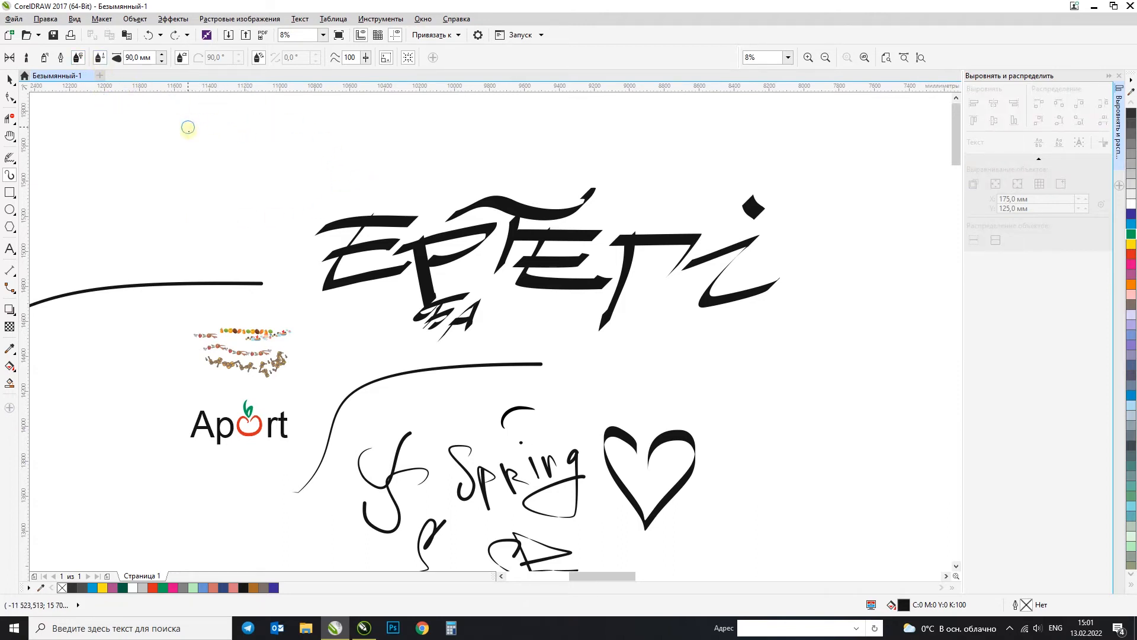
{"action": "mouse_move", "coordinate": [219, 241]}
{"action": "left_mouse_down"}
{"action": "mouse_move", "coordinate": [182, 122]}
{"action": "mouse_move", "coordinate": [219, 173]}
{"action": "mouse_move", "coordinate": [299, 164]}
{"action": "mouse_move", "coordinate": [219, 243]}
{"action": "left_mouse_up"}
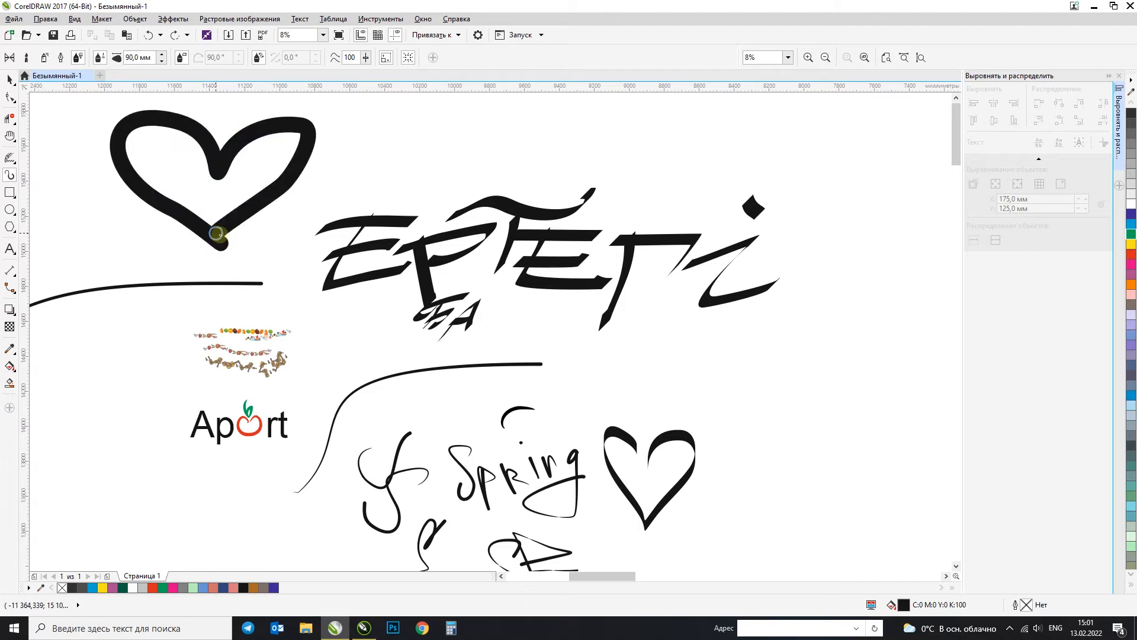
{"action": "key", "text": "ctrl+z"}
Step: Try a large 90 mm wide freehand outline with two ear-like loops around the area below "Spring", and delete it
{"action": "scroll", "coordinate": [263, 190], "scroll_direction": "down", "scroll_amount": 3}
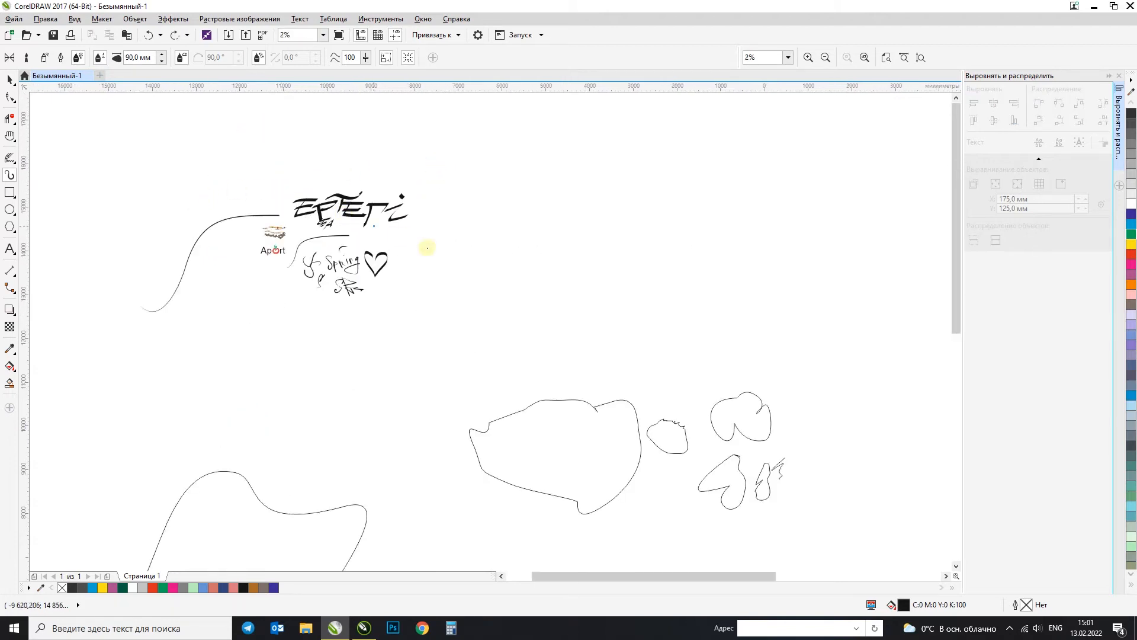
{"action": "mouse_move", "coordinate": [391, 344]}
{"action": "left_mouse_down"}
{"action": "mouse_move", "coordinate": [447, 218]}
{"action": "mouse_move", "coordinate": [443, 285]}
{"action": "mouse_move", "coordinate": [515, 259]}
{"action": "mouse_move", "coordinate": [454, 318]}
{"action": "mouse_move", "coordinate": [420, 403]}
{"action": "mouse_move", "coordinate": [321, 407]}
{"action": "mouse_move", "coordinate": [376, 349]}
{"action": "left_mouse_up"}
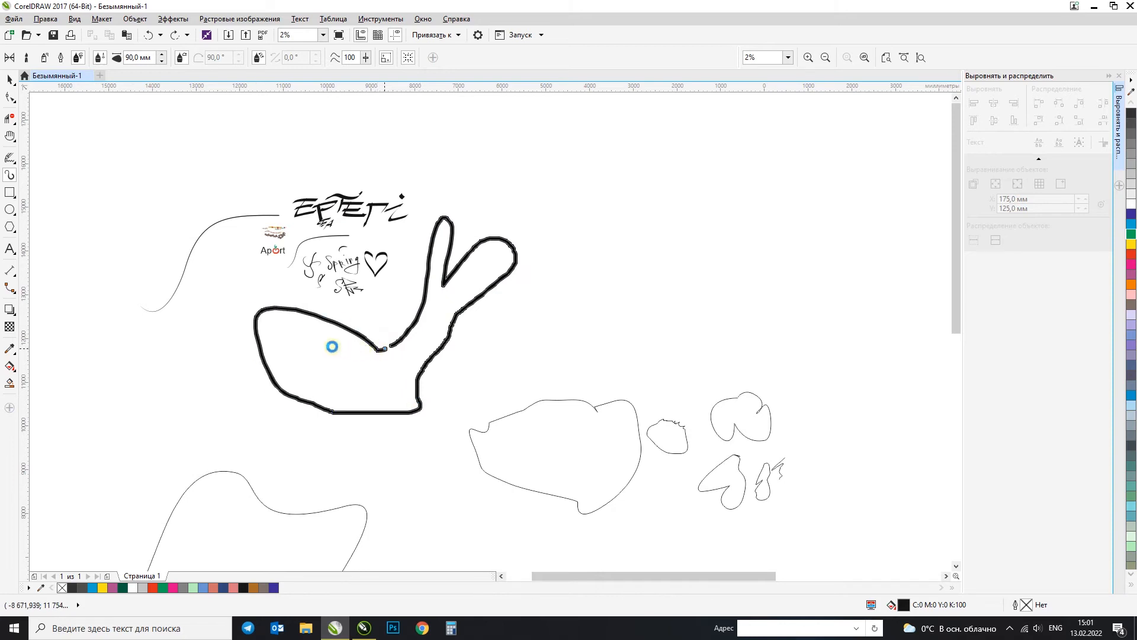
{"action": "key", "text": "Delete"}
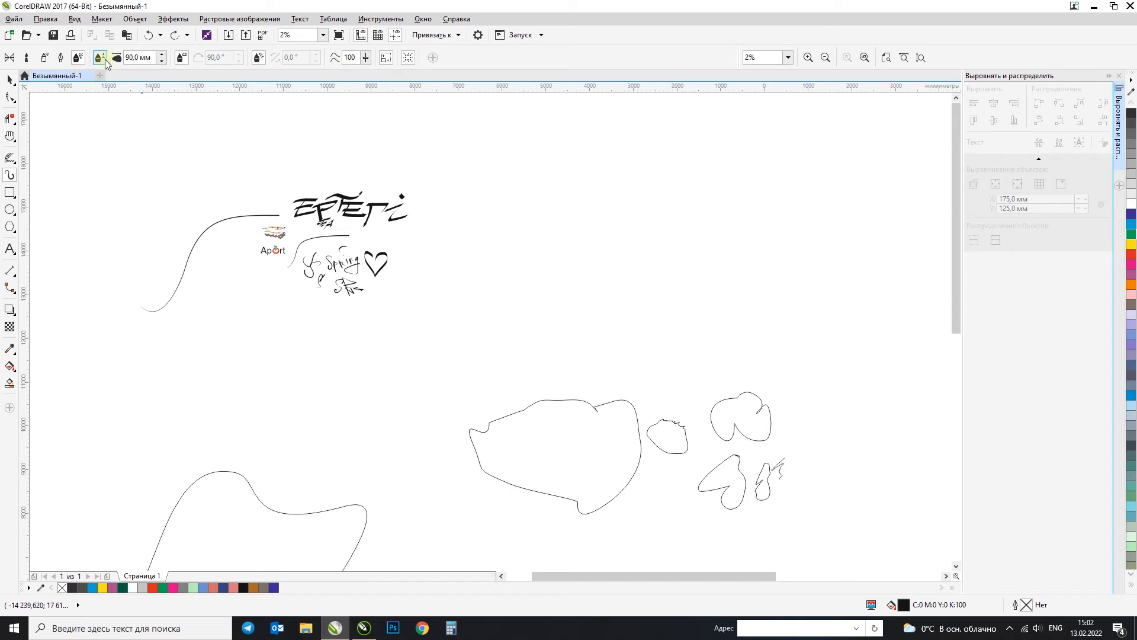
{"action": "scroll", "coordinate": [341, 210], "scroll_direction": "up", "scroll_amount": 4}
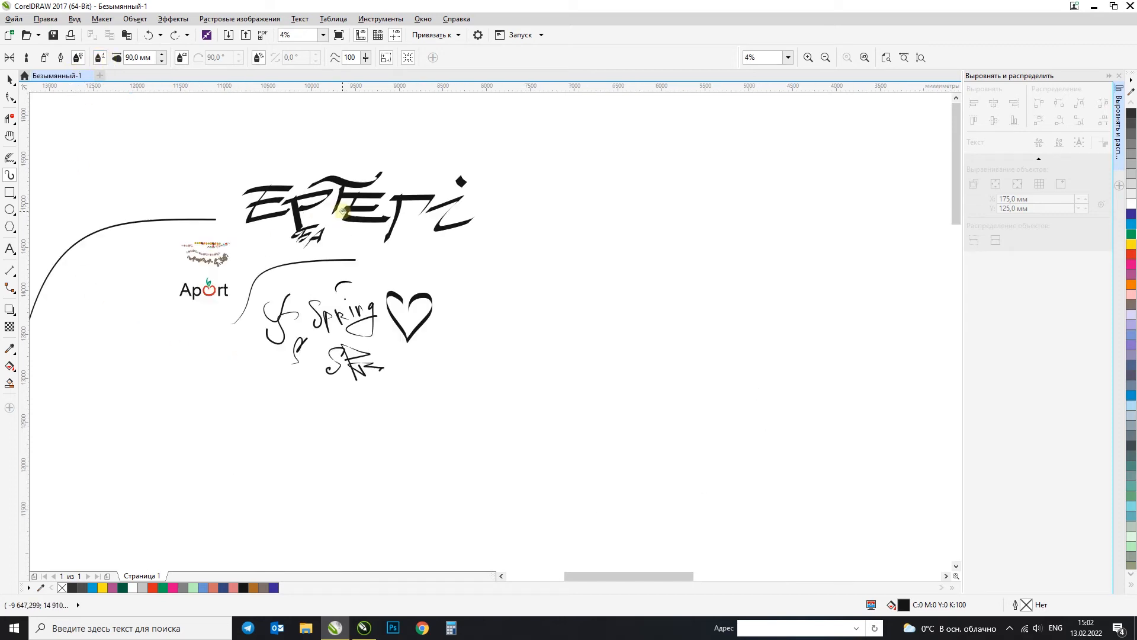
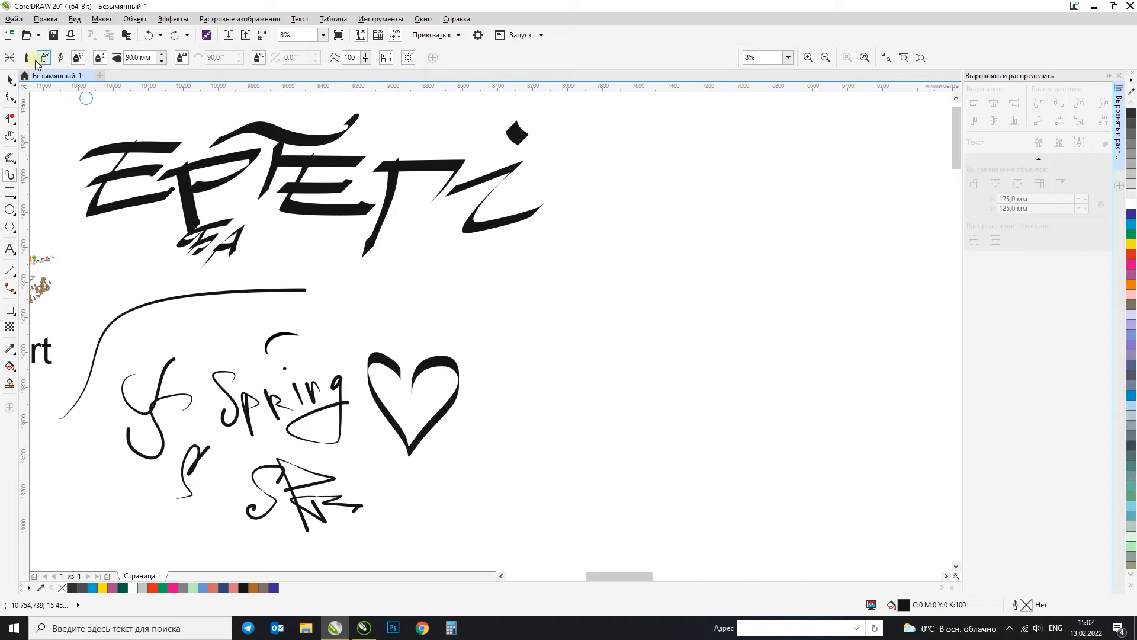
Step: Switch Artistic Media to preset strokes, choose the tapering stroke with a thick start, and try two 90 mm wide heart outlines, undoing each
{"action": "left_click", "coordinate": [26, 57]}
{"action": "left_click", "coordinate": [241, 61]}
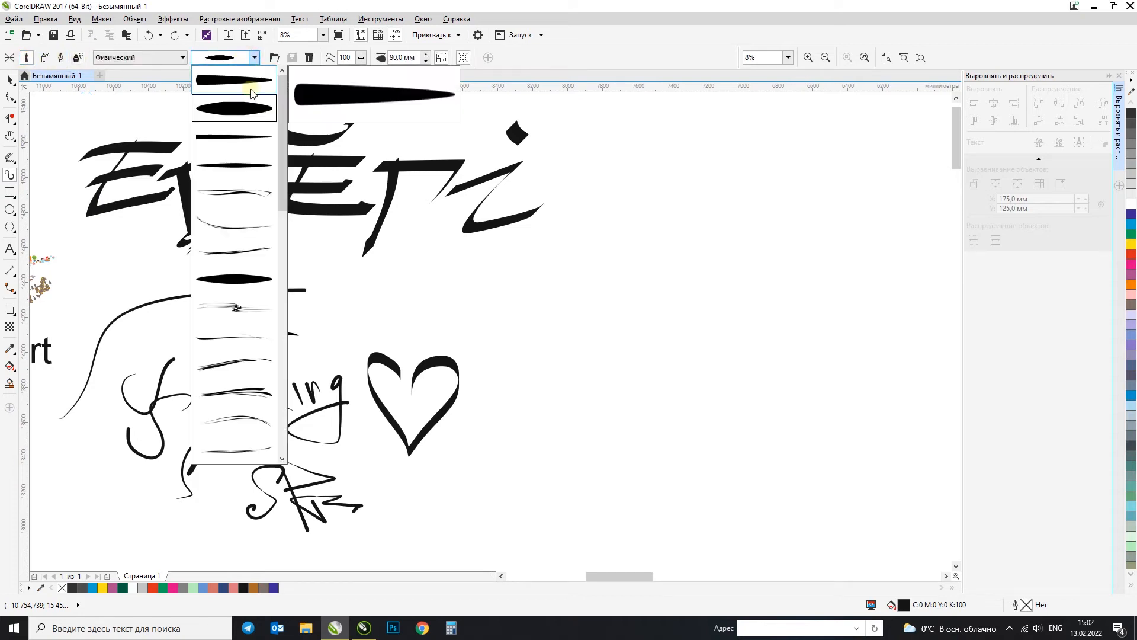
{"action": "left_click", "coordinate": [216, 80]}
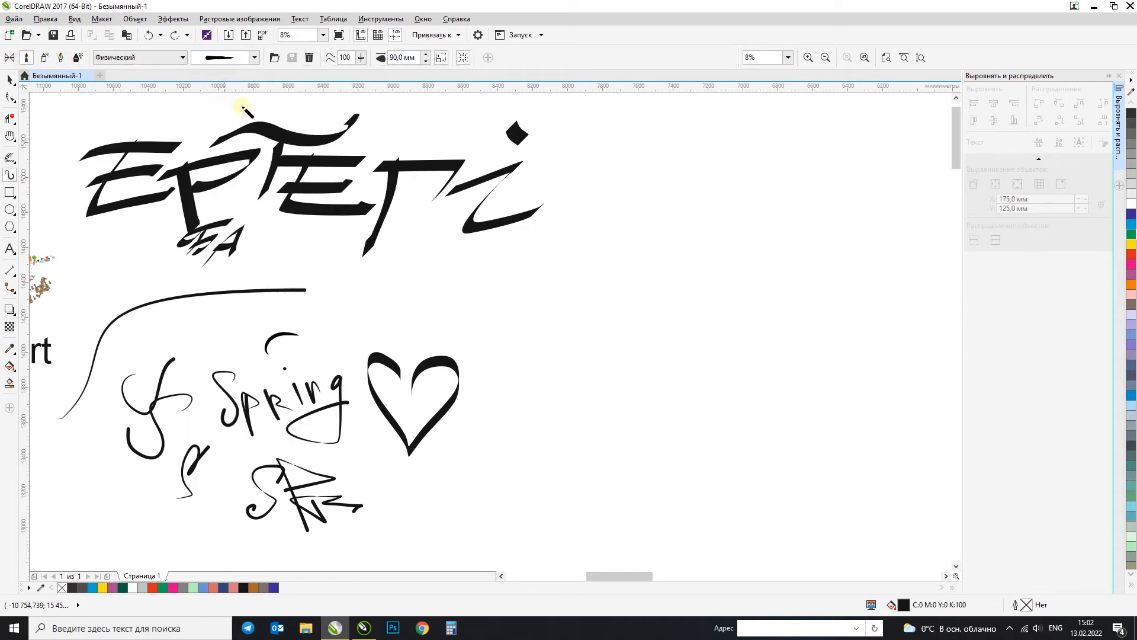
{"action": "mouse_move", "coordinate": [616, 348]}
{"action": "left_mouse_down"}
{"action": "mouse_move", "coordinate": [513, 250]}
{"action": "mouse_move", "coordinate": [684, 273]}
{"action": "mouse_move", "coordinate": [652, 304]}
{"action": "left_mouse_up"}
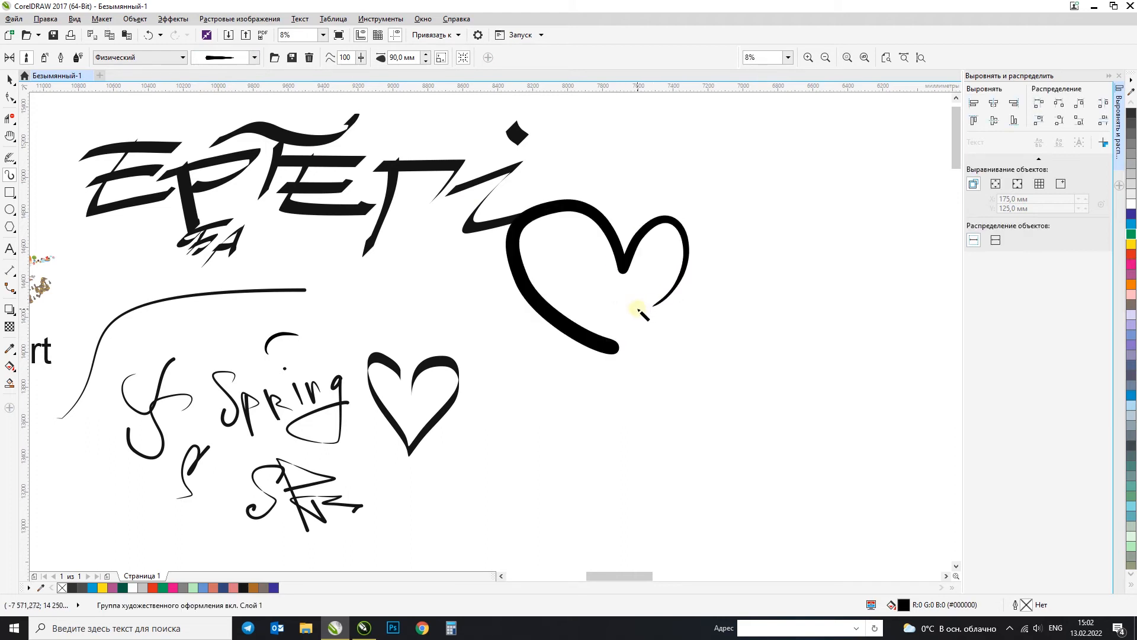
{"action": "key", "text": "ctrl+z"}
{"action": "mouse_move", "coordinate": [691, 442]}
{"action": "left_mouse_down"}
{"action": "mouse_move", "coordinate": [520, 280]}
{"action": "mouse_move", "coordinate": [631, 282]}
{"action": "mouse_move", "coordinate": [649, 324]}
{"action": "mouse_move", "coordinate": [753, 270]}
{"action": "mouse_move", "coordinate": [735, 381]}
{"action": "mouse_move", "coordinate": [695, 445]}
{"action": "mouse_move", "coordinate": [686, 420]}
{"action": "mouse_move", "coordinate": [705, 338]}
{"action": "mouse_move", "coordinate": [670, 335]}
{"action": "mouse_move", "coordinate": [651, 439]}
{"action": "left_mouse_up"}
{"action": "key", "text": "ctrl+z"}
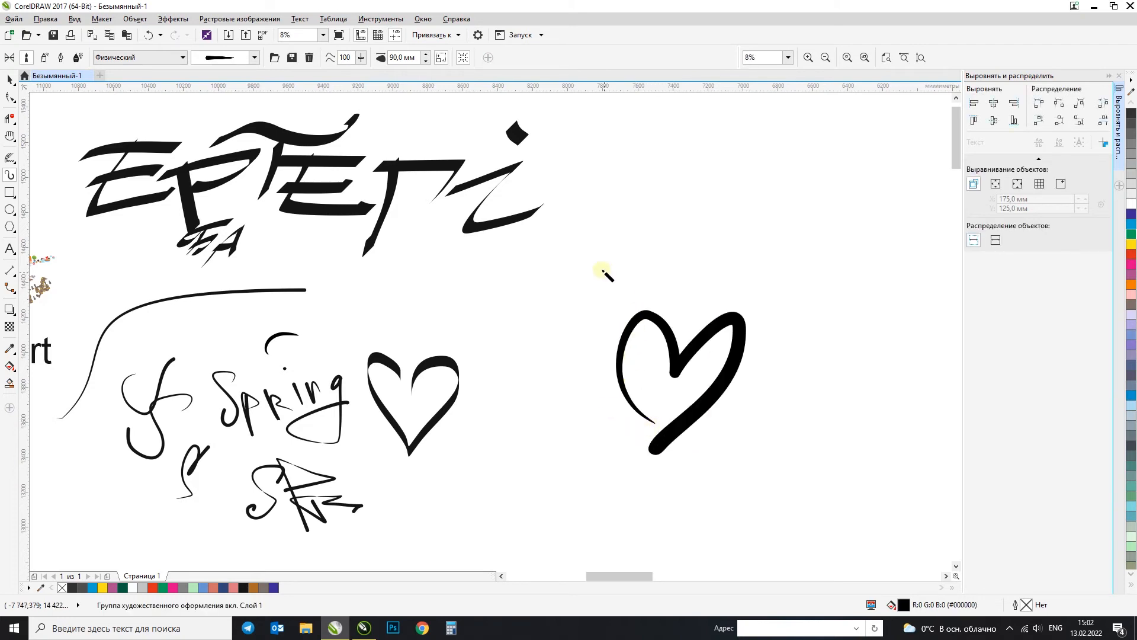
Step: Try one more tapered preset stroke in the empty area beside "ЕРТЕГі", and undo the preset strokes
{"action": "scroll", "coordinate": [604, 275], "scroll_direction": "down", "scroll_amount": 2}
{"action": "mouse_move", "coordinate": [616, 239]}
{"action": "left_mouse_down"}
{"action": "mouse_move", "coordinate": [649, 168]}
{"action": "mouse_move", "coordinate": [620, 256]}
{"action": "left_mouse_up"}
{"action": "key", "text": "ctrl+z"}
{"action": "key", "text": "ctrl+z"}
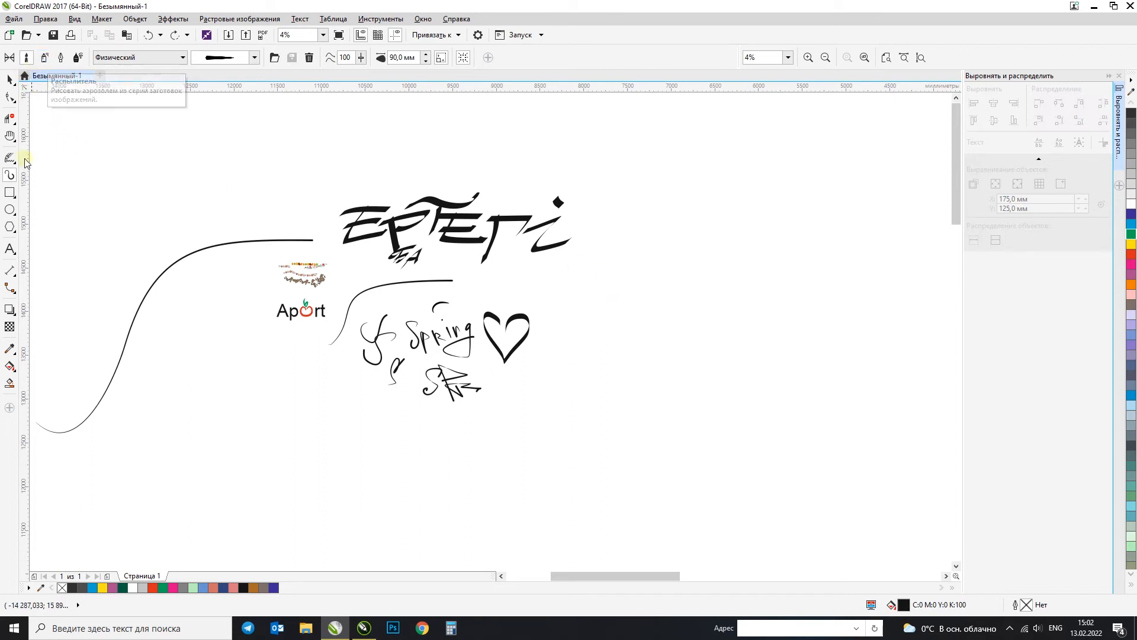
Step: Try the Rectangle tool with a freely proportioned rectangle and a square about 2615 mm wide beside "ЕРТЕГі", undoing each one
{"action": "left_click", "coordinate": [9, 194]}
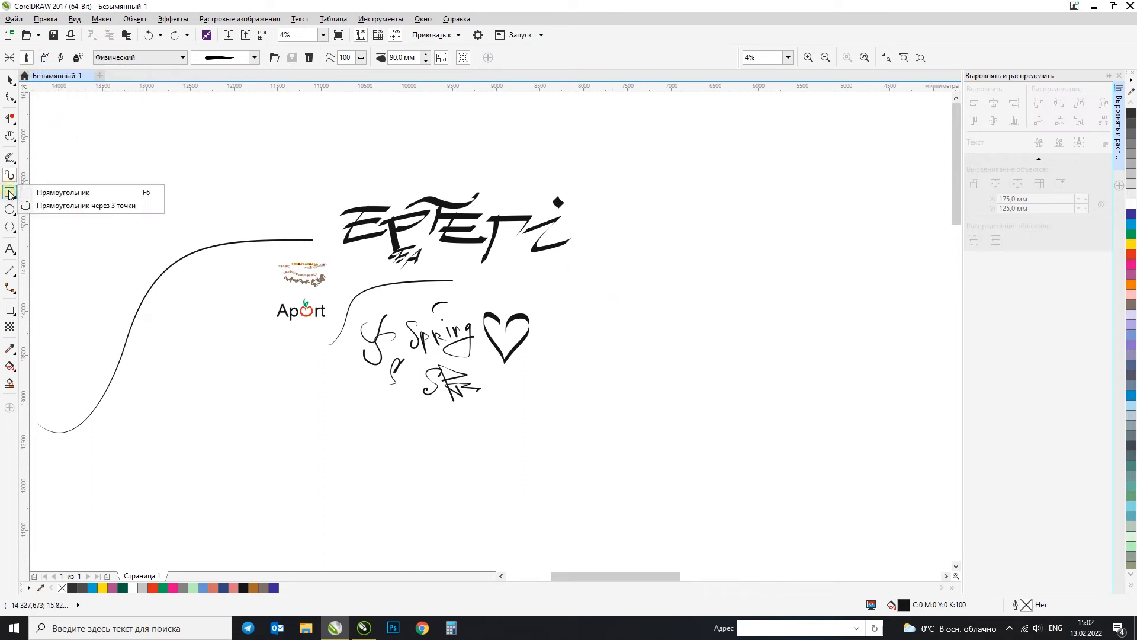
{"action": "left_click", "coordinate": [64, 193]}
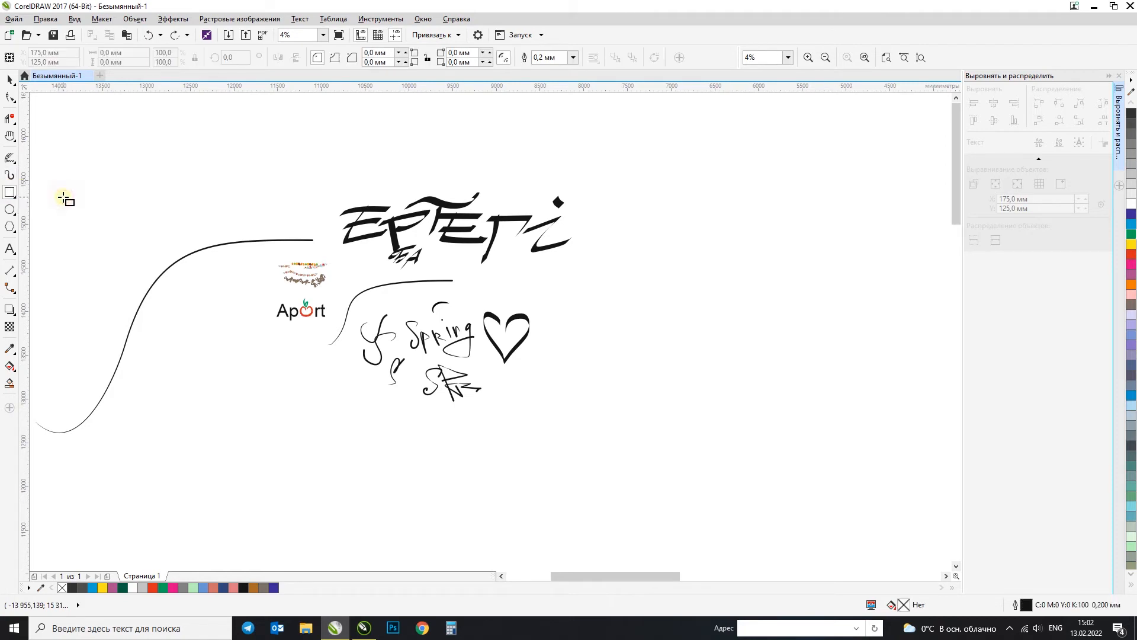
{"action": "left_click", "coordinate": [9, 193]}
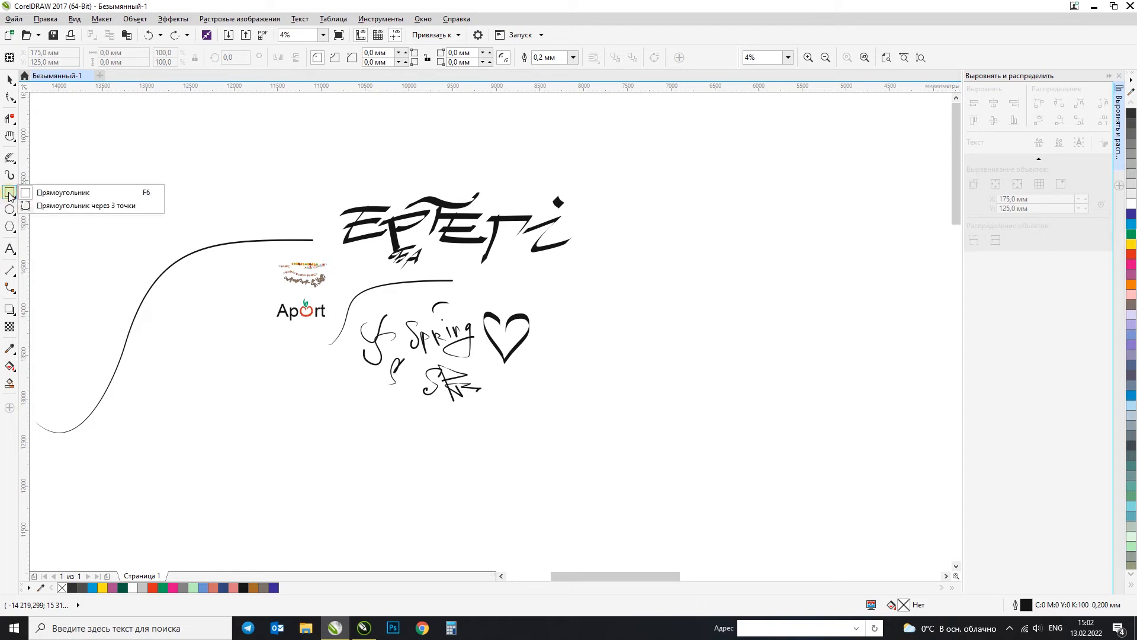
{"action": "left_click", "coordinate": [48, 194]}
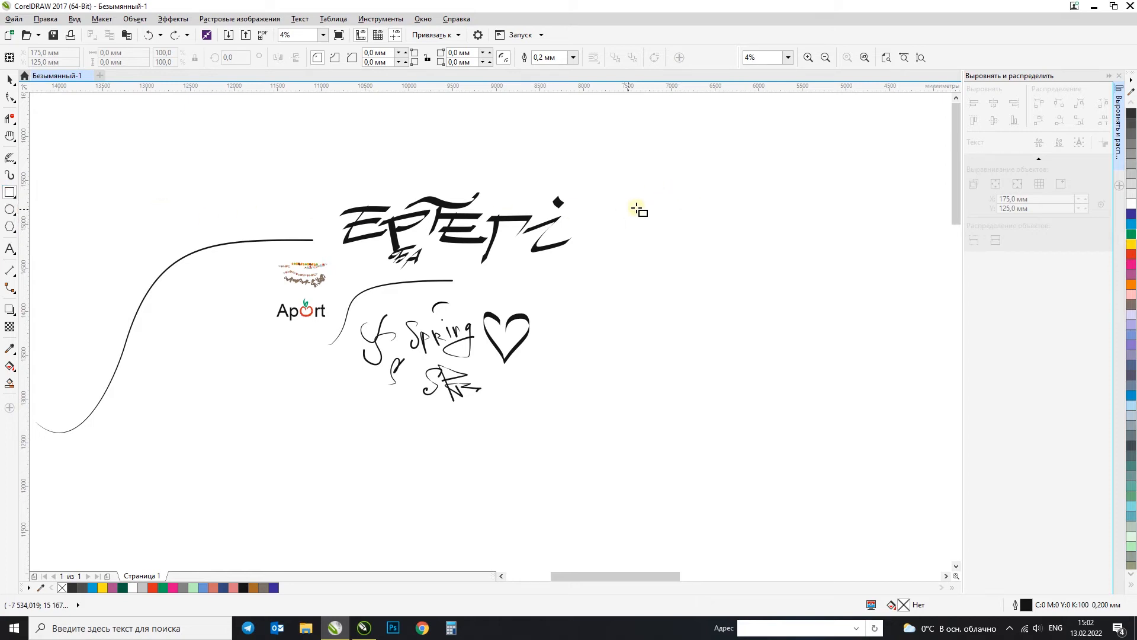
{"action": "left_click_drag", "start_coordinate": [636, 181], "coordinate": [862, 343]}
{"action": "left_click_drag", "start_coordinate": [899, 282], "coordinate": [879, 277]}
{"action": "key", "text": "ctrl+z"}
{"action": "left_click_drag", "start_coordinate": [572, 179], "coordinate": [773, 363]}
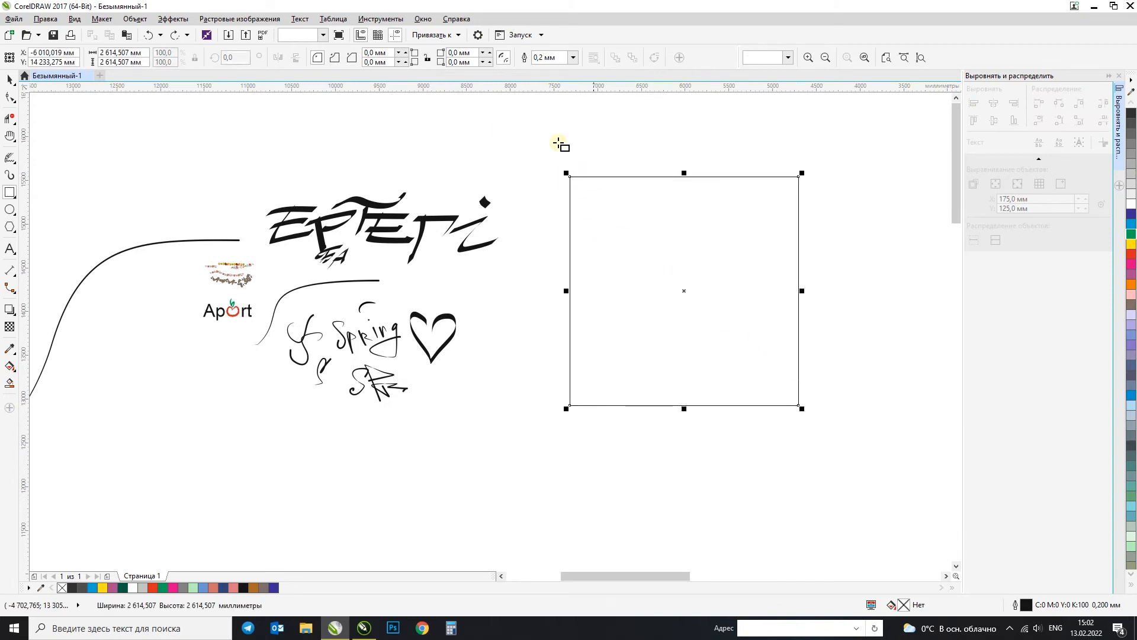
{"action": "key", "text": "ctrl+z"}
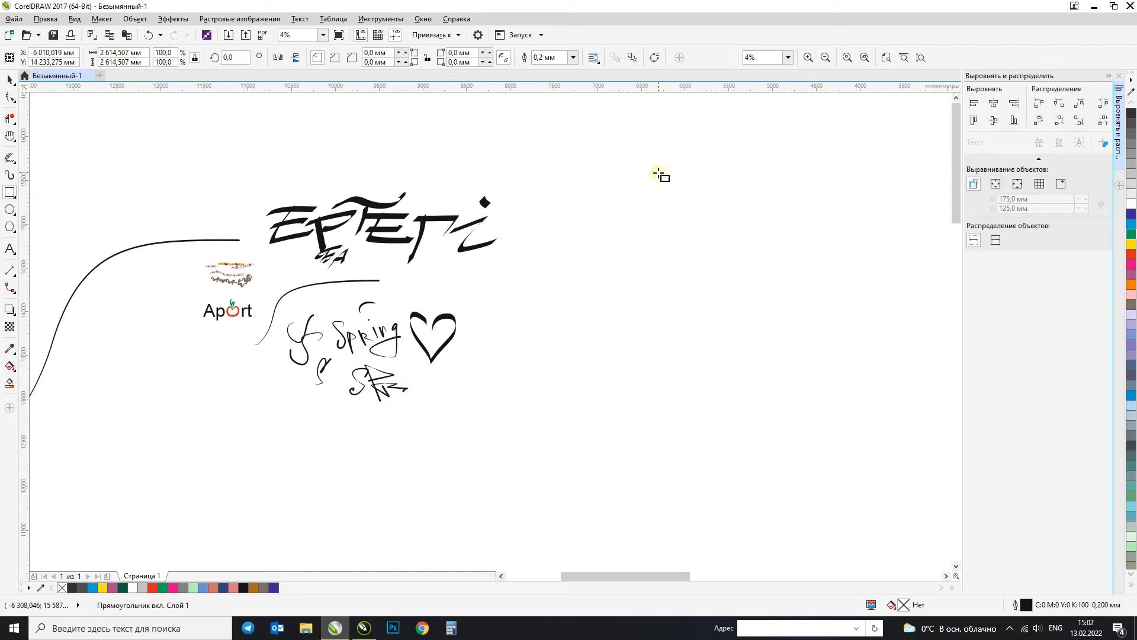
Step: Try an upright square about 2838 mm wide with the 3-point Rectangle tool beside "ЕРТЕГі", and delete it
{"action": "left_click", "coordinate": [13, 196]}
{"action": "left_click", "coordinate": [53, 204]}
{"action": "left_click_drag", "start_coordinate": [576, 155], "coordinate": [576, 397]}
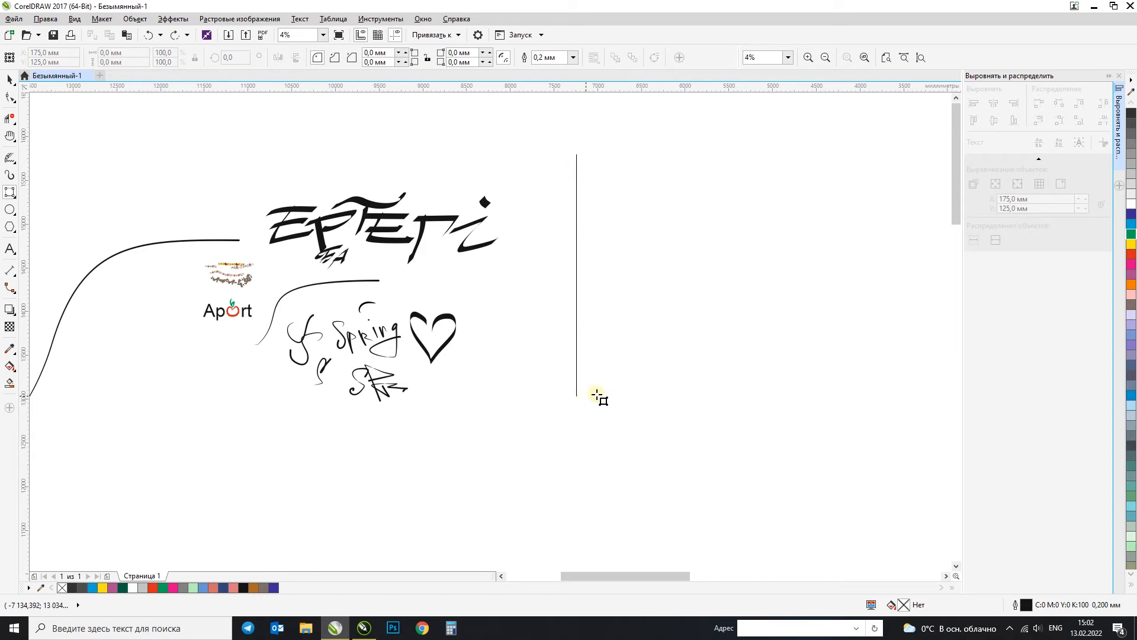
{"action": "left_click", "coordinate": [826, 406]}
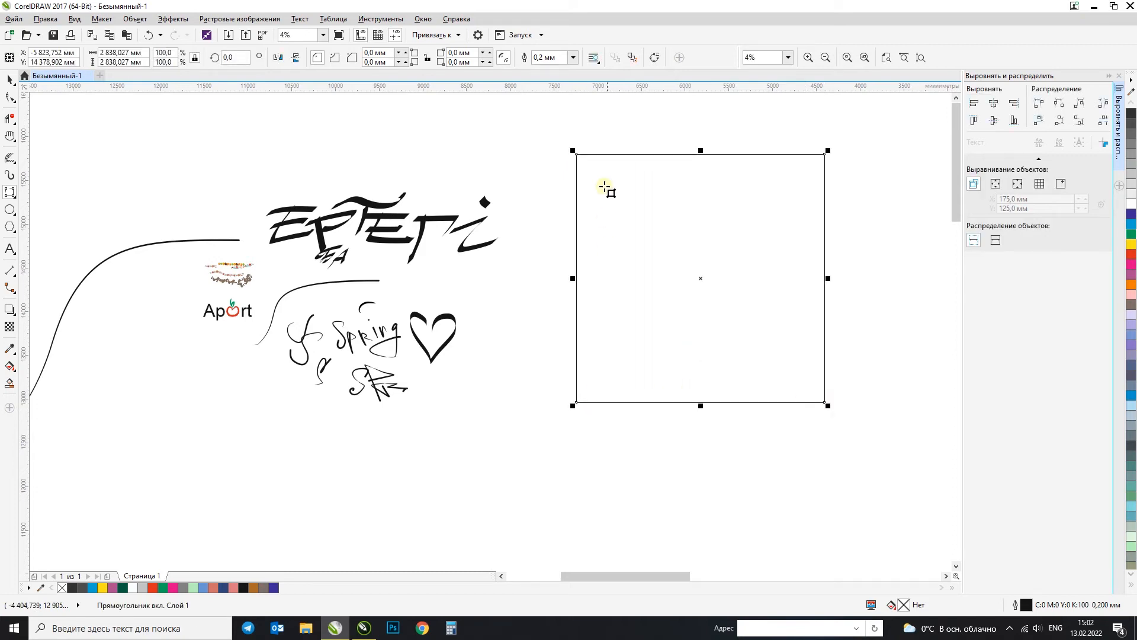
{"action": "key", "text": "Delete"}
Step: Try two slanted 3-point rectangles drawn from diagonal baselines in opposite directions beside "ЕРТЕГі", deleting each one
{"action": "left_click_drag", "start_coordinate": [631, 143], "coordinate": [754, 348]}
{"action": "left_click", "coordinate": [613, 396]}
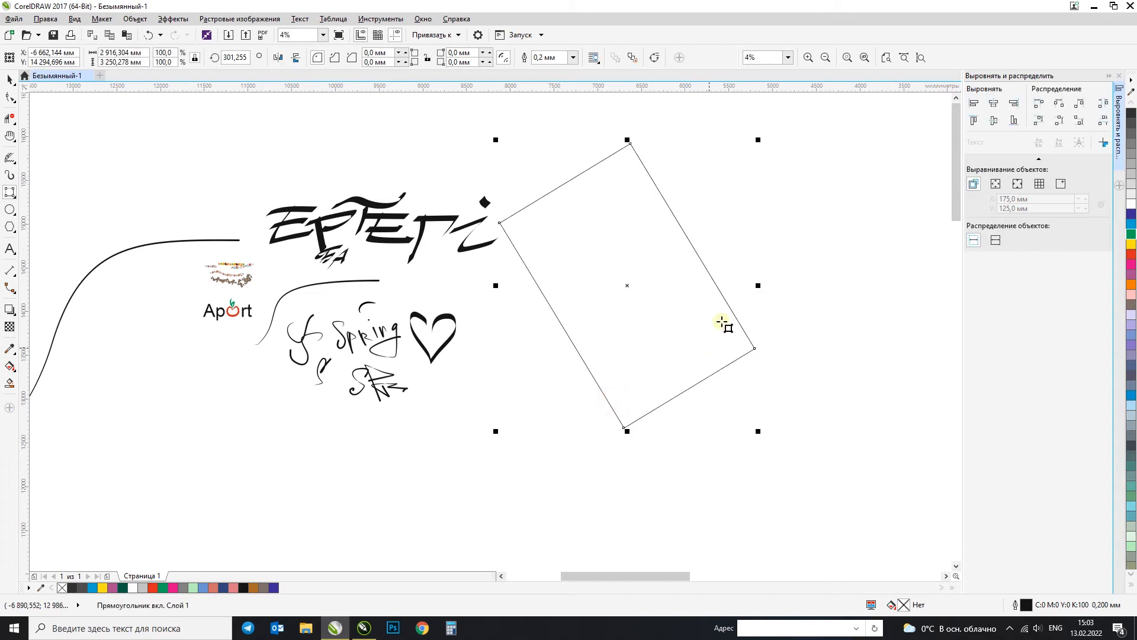
{"action": "key", "text": "Delete"}
{"action": "left_click_drag", "start_coordinate": [756, 193], "coordinate": [592, 339]}
{"action": "left_click", "coordinate": [480, 191]}
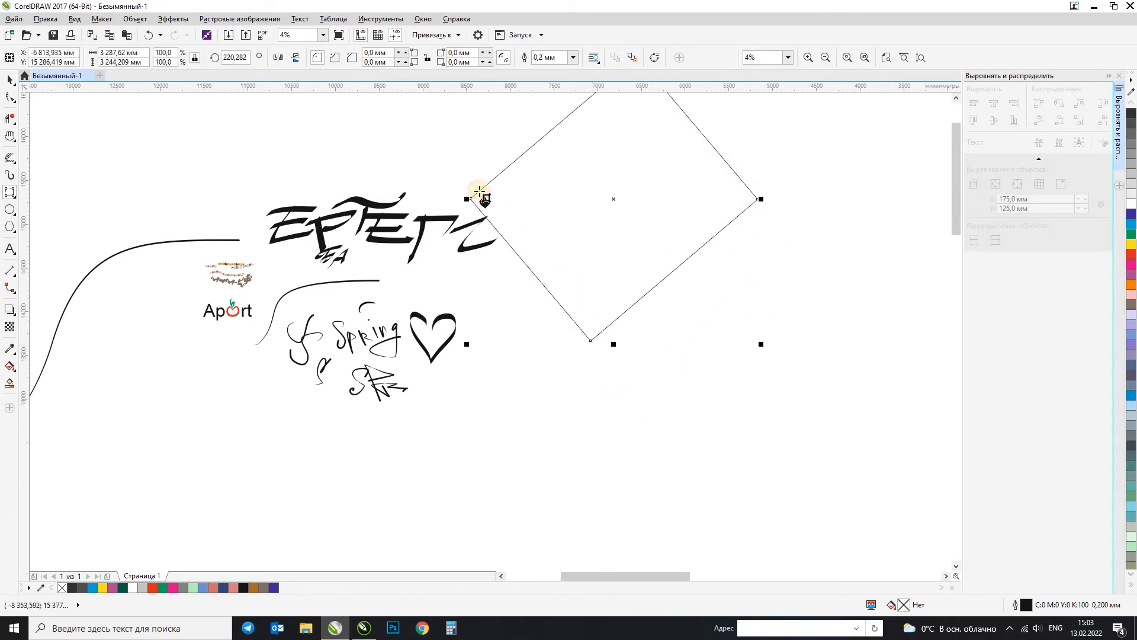
{"action": "key", "text": "Delete"}
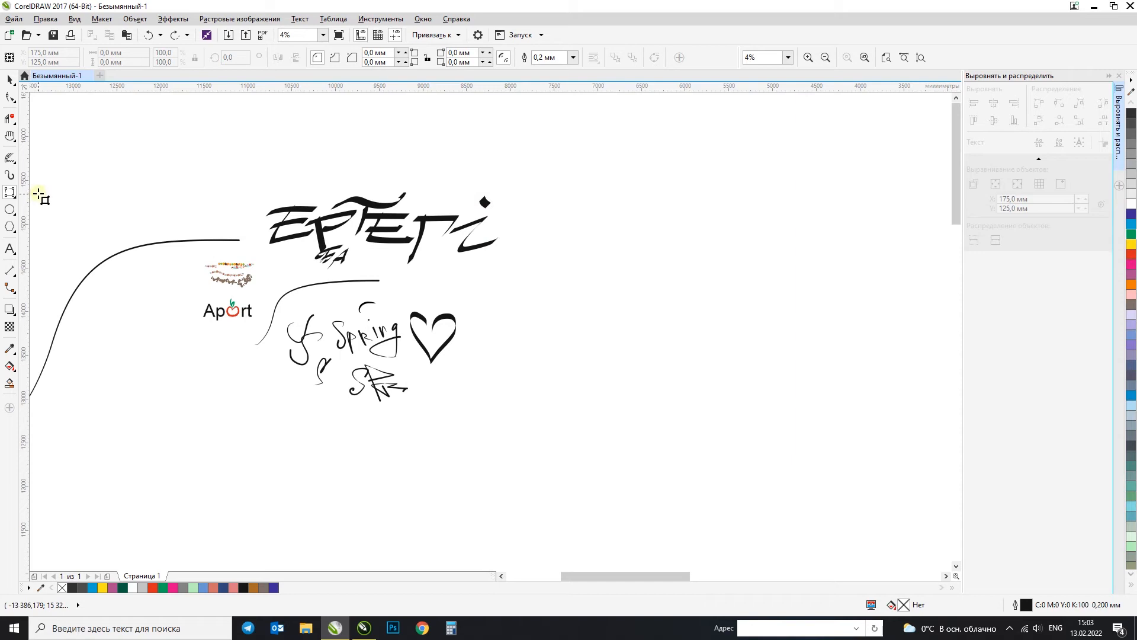
Step: Draw a circle about 1883 mm in diameter with the Ellipse tool in the empty area beside "ЕРТЕГі"
{"action": "left_click", "coordinate": [10, 209]}
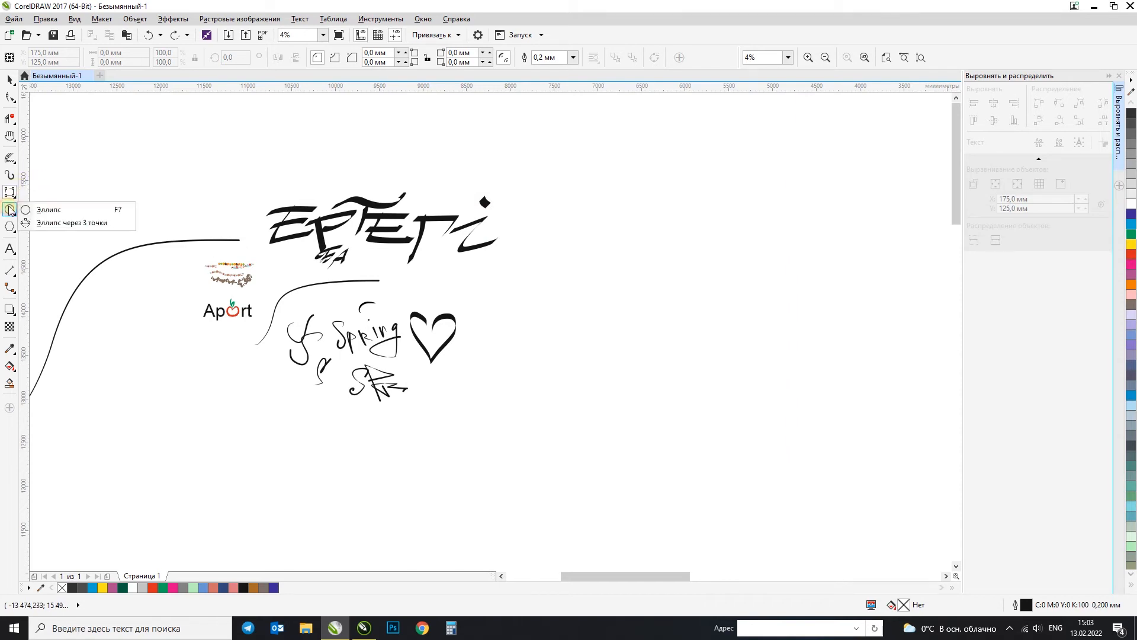
{"action": "left_click", "coordinate": [55, 211]}
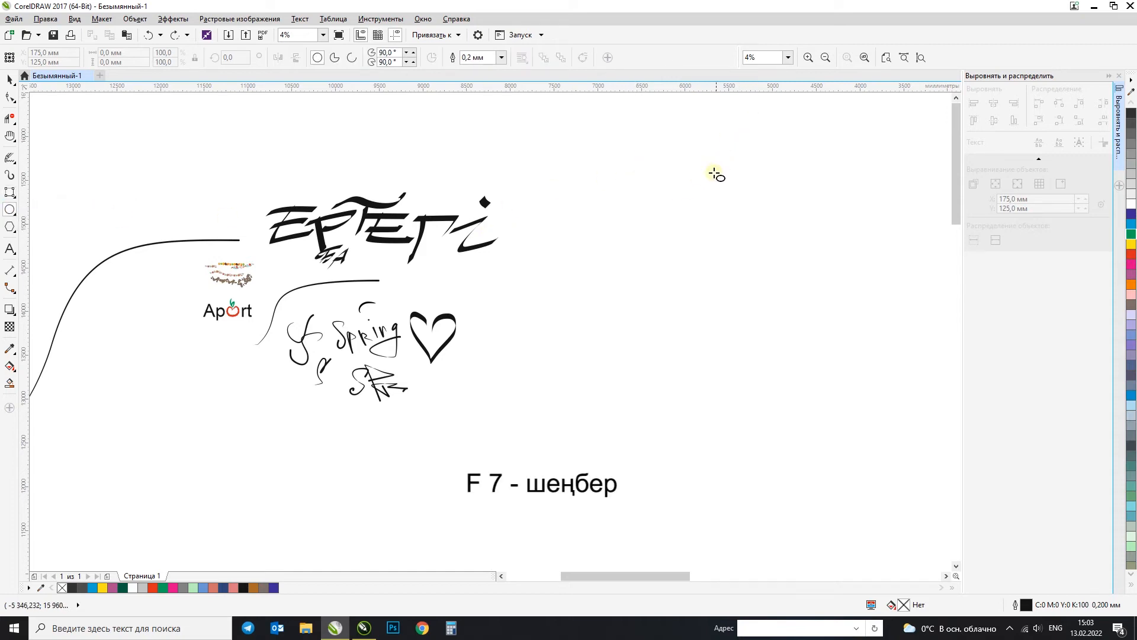
{"action": "left_click_drag", "start_coordinate": [756, 169], "coordinate": [667, 335]}
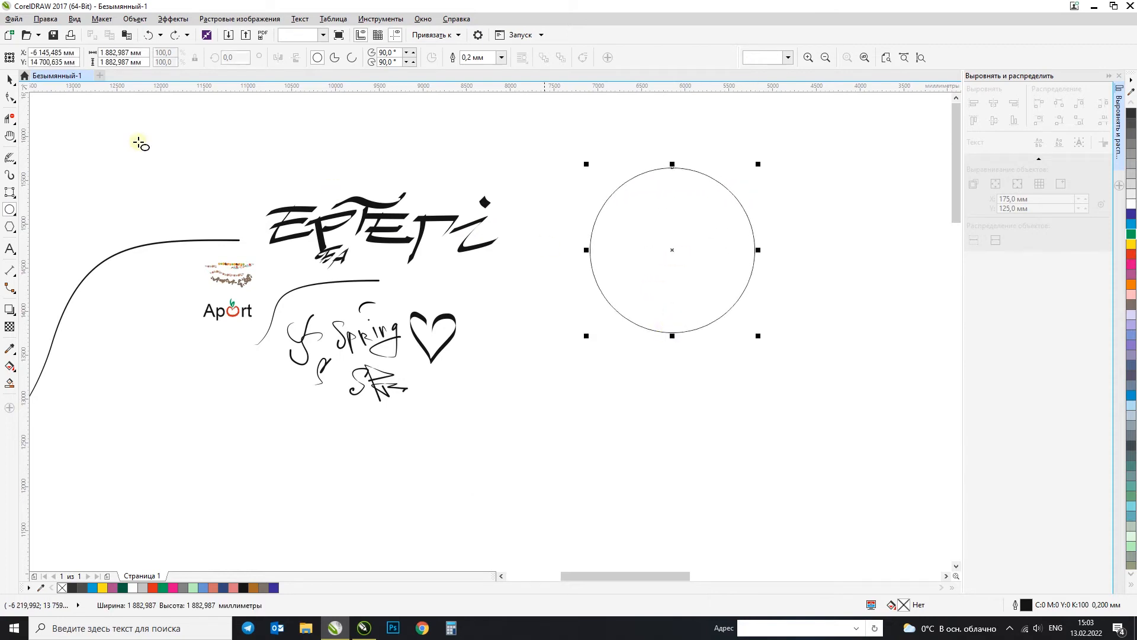
Step: Create a smaller concentric copy inside the circle, scaled from its centre to about 76 percent
{"action": "left_click", "coordinate": [9, 80]}
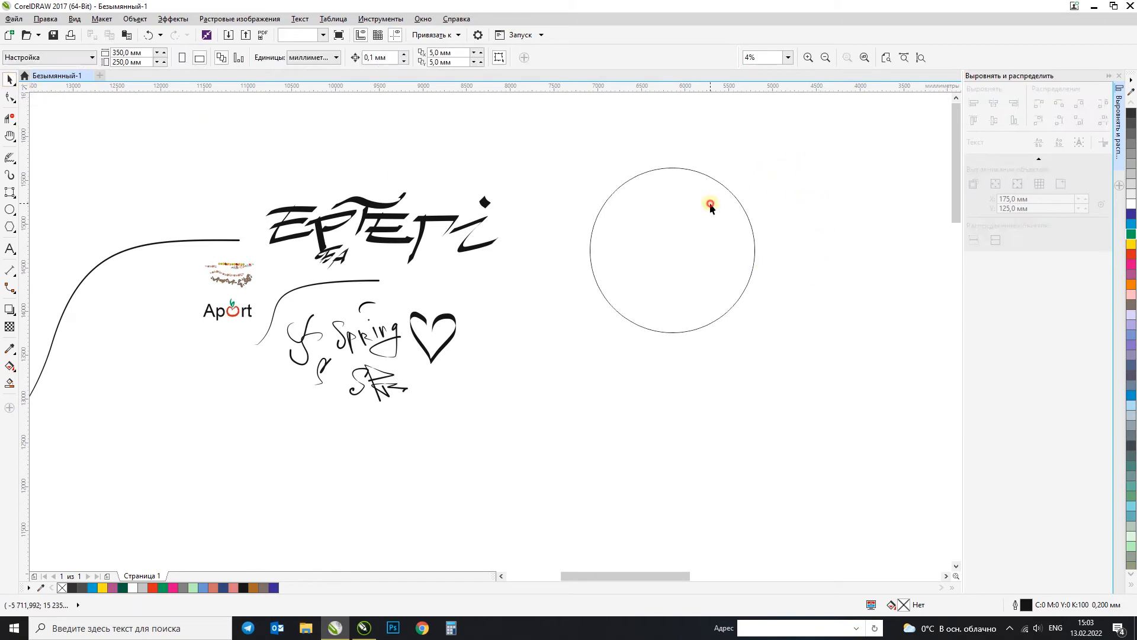
{"action": "left_click_drag", "start_coordinate": [763, 166], "coordinate": [807, 132]}
{"action": "key", "text": "ctrl+z"}
{"action": "key", "text": "Escape"}
{"action": "left_click_drag", "start_coordinate": [760, 165], "coordinate": [755, 183]}
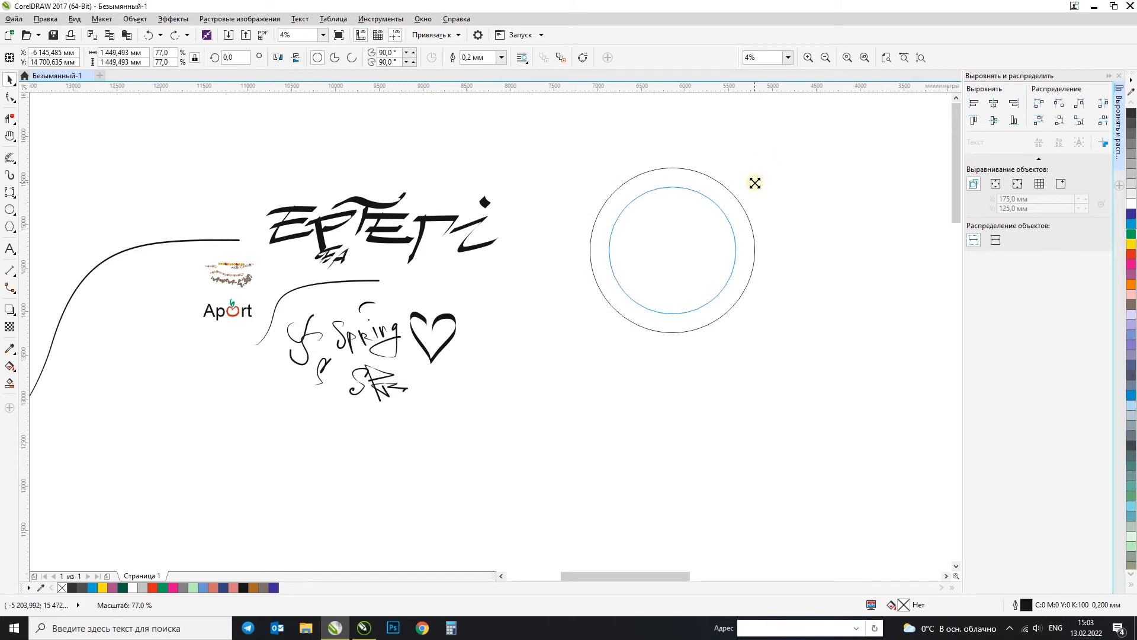
{"action": "left_click_drag", "start_coordinate": [755, 183], "coordinate": [759, 183]}
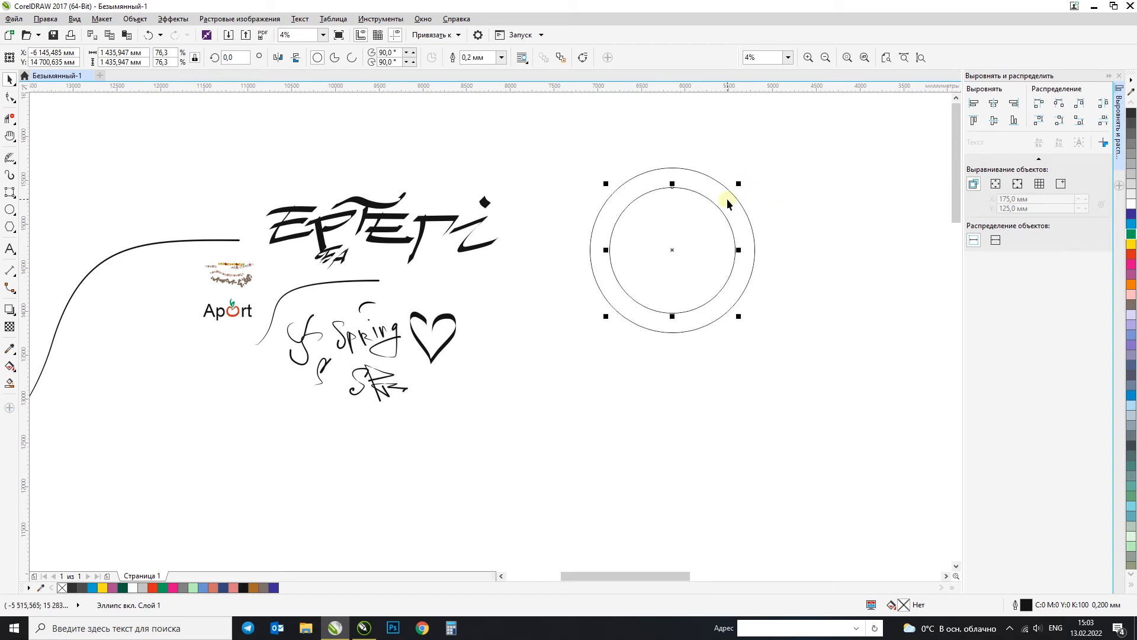
Step: Fill the inner circle with green and the outer circle with yellow
{"action": "left_click", "coordinate": [1132, 236]}
{"action": "left_click", "coordinate": [731, 188]}
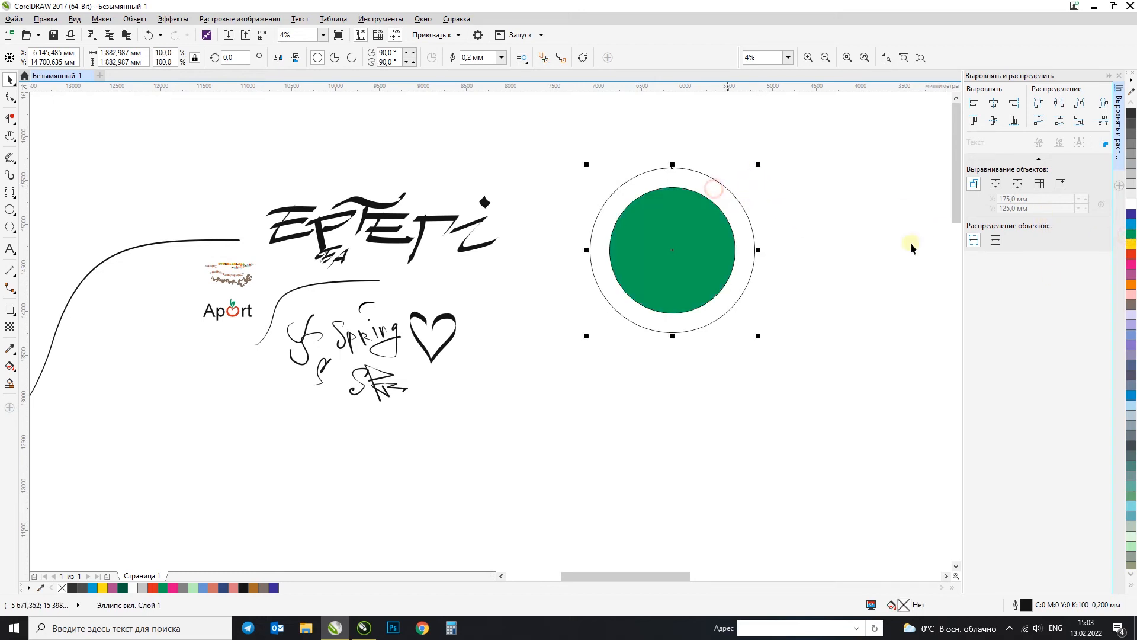
{"action": "left_click", "coordinate": [1130, 249]}
{"action": "left_click", "coordinate": [1130, 243]}
Step: Select both circles, scale them down together to about three fifths, and place them close beside the "ЕРТЕГі" lettering
{"action": "left_click_drag", "start_coordinate": [807, 159], "coordinate": [535, 387]}
{"action": "left_click", "coordinate": [730, 333]}
{"action": "left_click_drag", "start_coordinate": [549, 160], "coordinate": [557, 165]}
{"action": "left_click_drag", "start_coordinate": [699, 212], "coordinate": [653, 203]}
{"action": "left_click_drag", "start_coordinate": [712, 328], "coordinate": [650, 320]}
{"action": "left_click", "coordinate": [708, 335]}
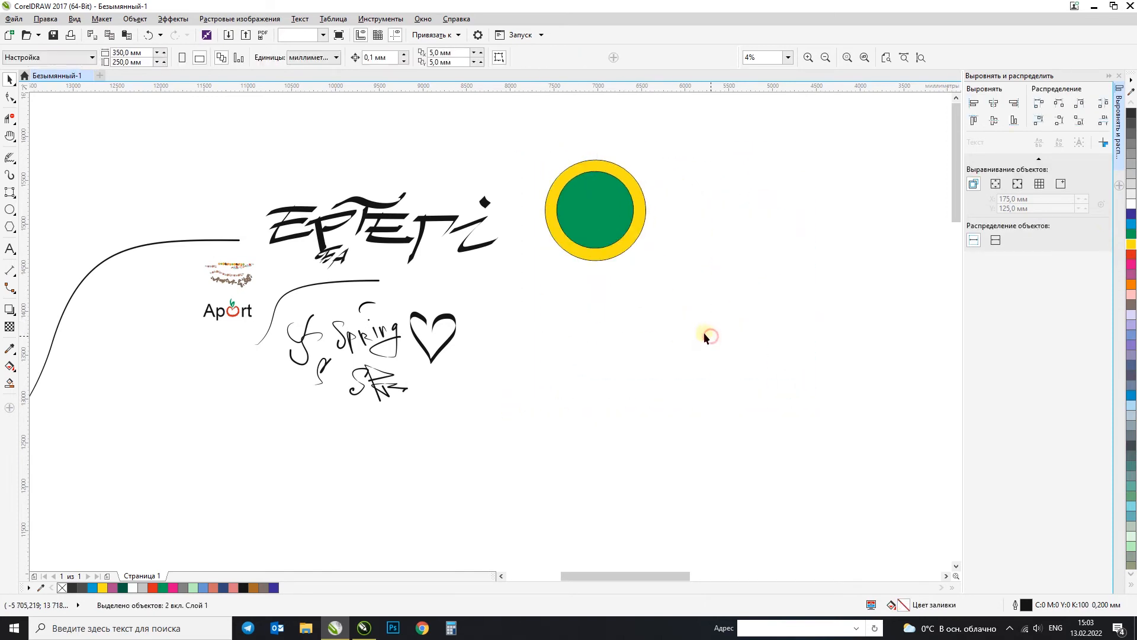
Step: Draw a three-sided polygon about 2850 mm wide beside the filled circles and set its number of sides to 7
{"action": "left_click", "coordinate": [11, 227]}
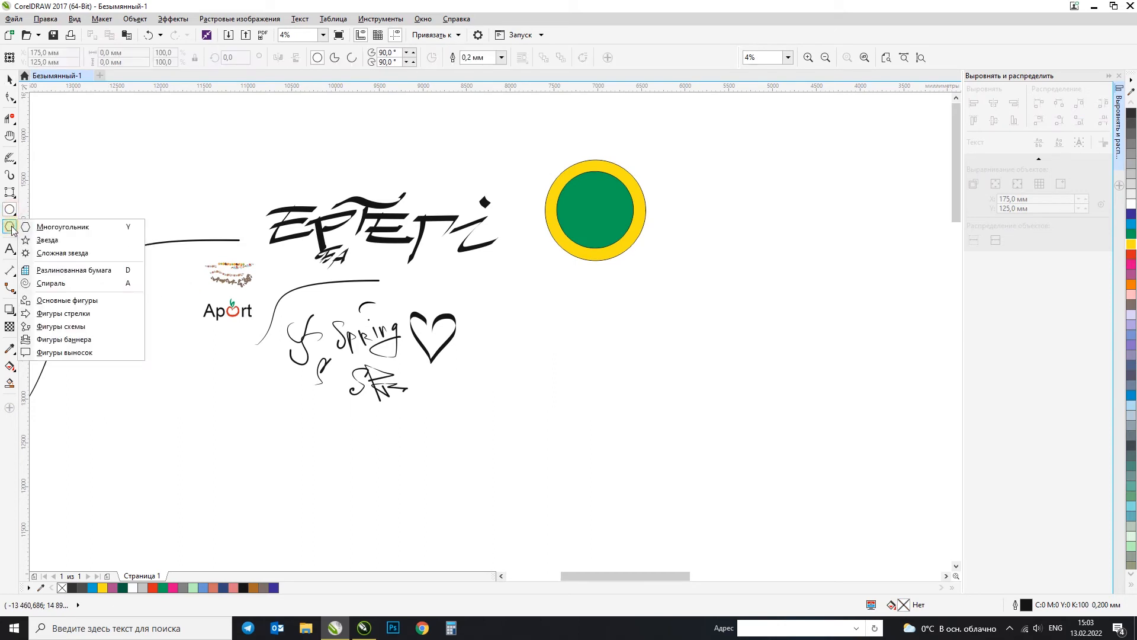
{"action": "left_click", "coordinate": [56, 228]}
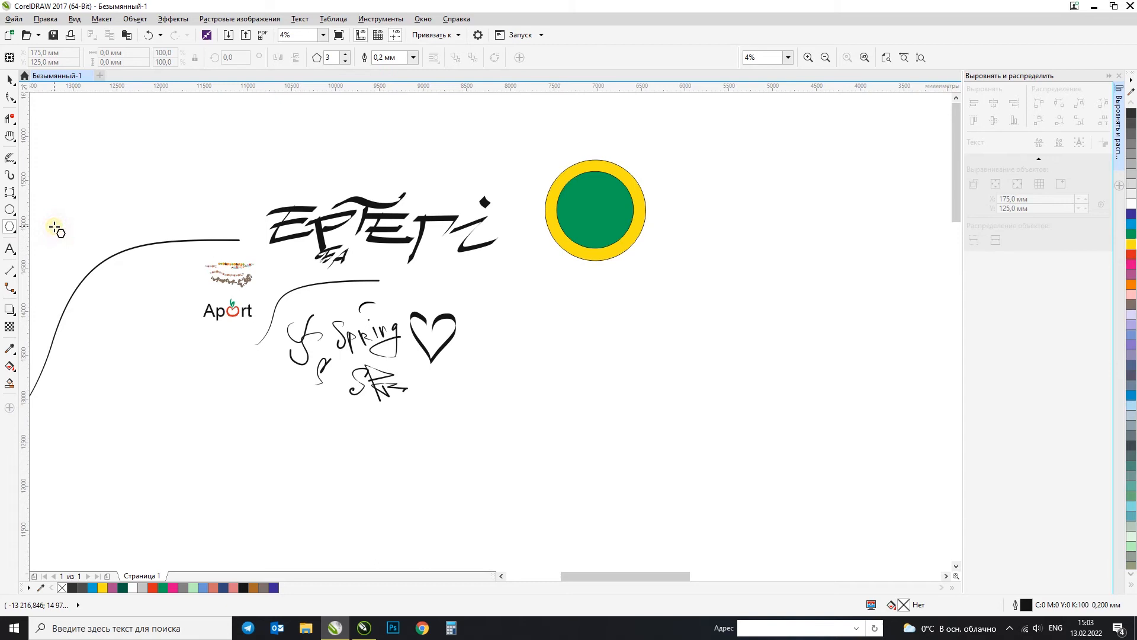
{"action": "left_click_drag", "start_coordinate": [708, 183], "coordinate": [827, 296]}
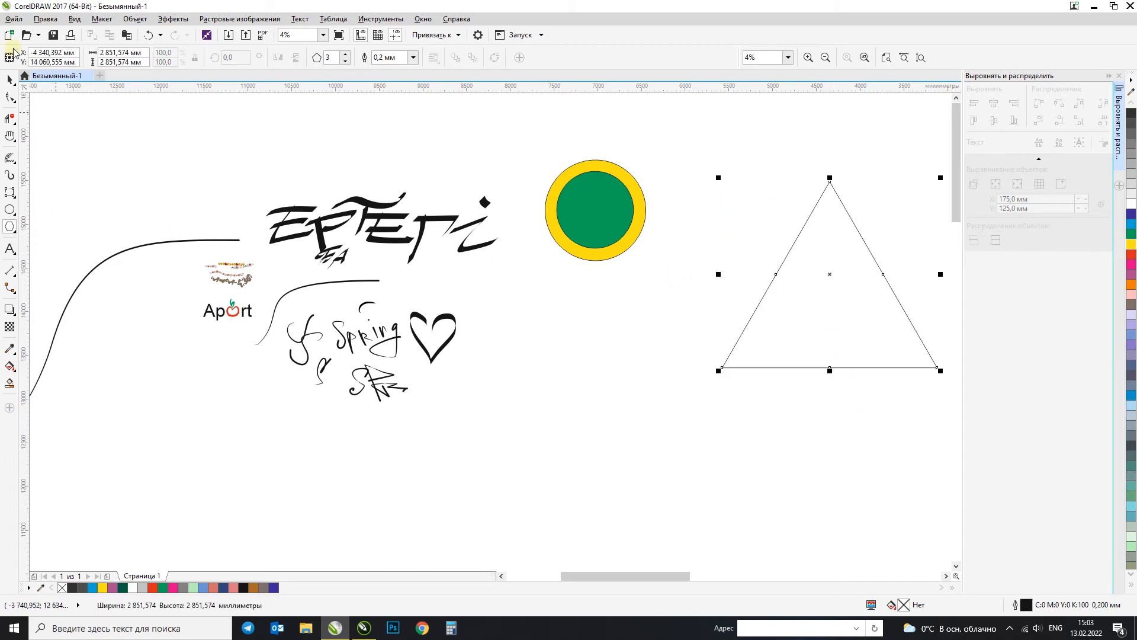
{"action": "left_click", "coordinate": [346, 54]}
{"action": "left_click", "coordinate": [346, 55]}
{"action": "left_click", "coordinate": [346, 55]}
{"action": "left_click", "coordinate": [347, 54]}
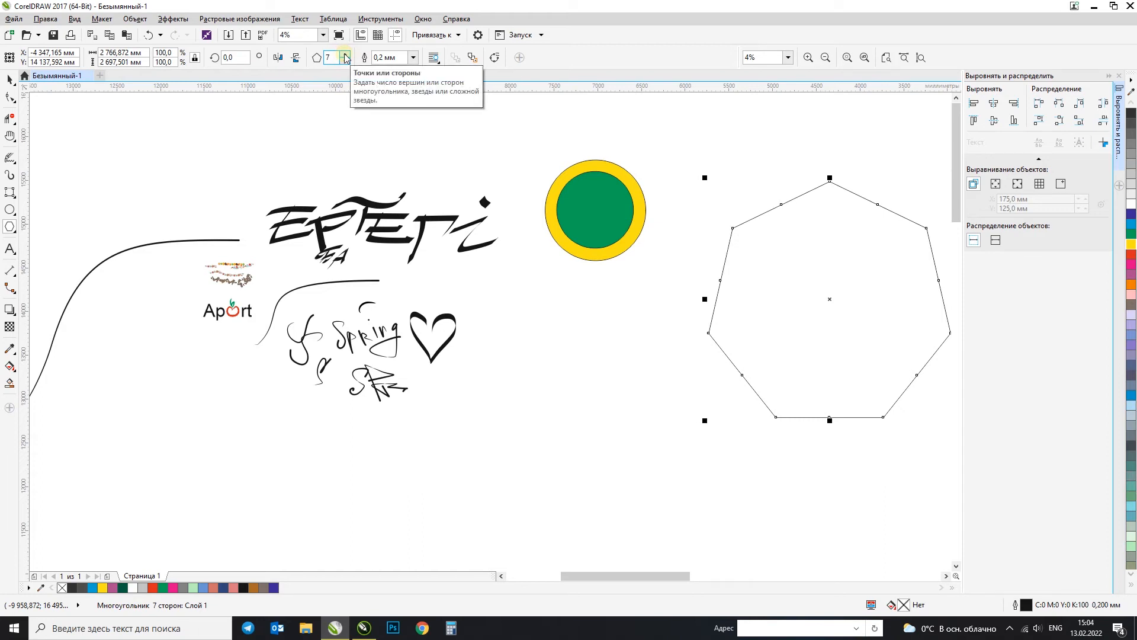
Step: Try reshaping the heptagon into a thin seven-pointed star by pulling an edge midpoint node toward the centre, and undo it
{"action": "left_click", "coordinate": [10, 98]}
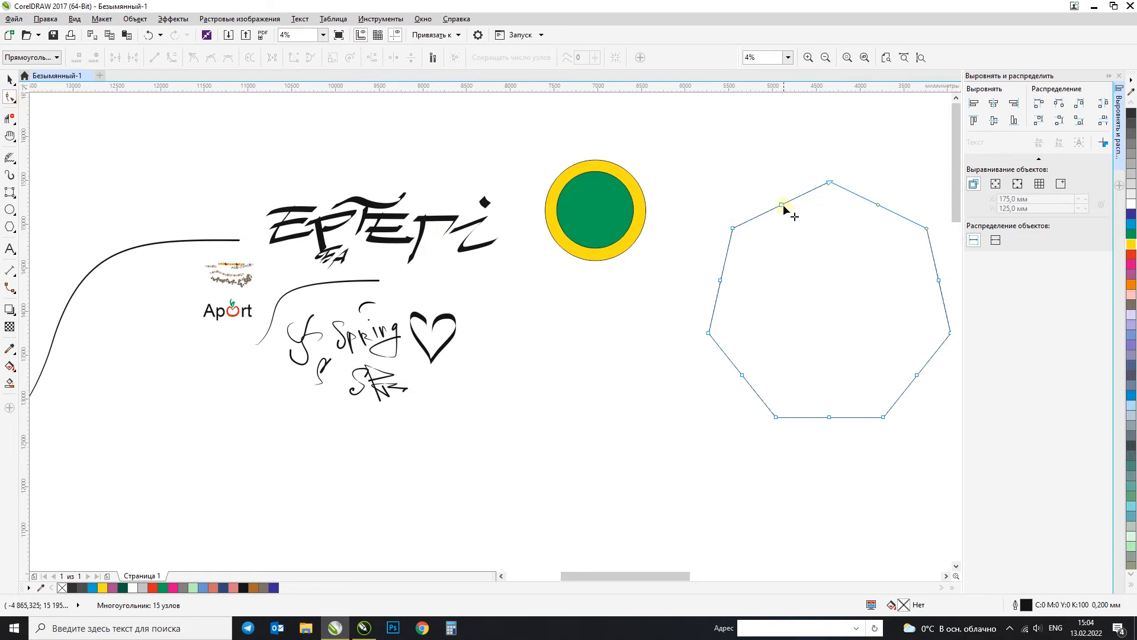
{"action": "left_click_drag", "start_coordinate": [783, 208], "coordinate": [812, 302]}
{"action": "left_click", "coordinate": [10, 79]}
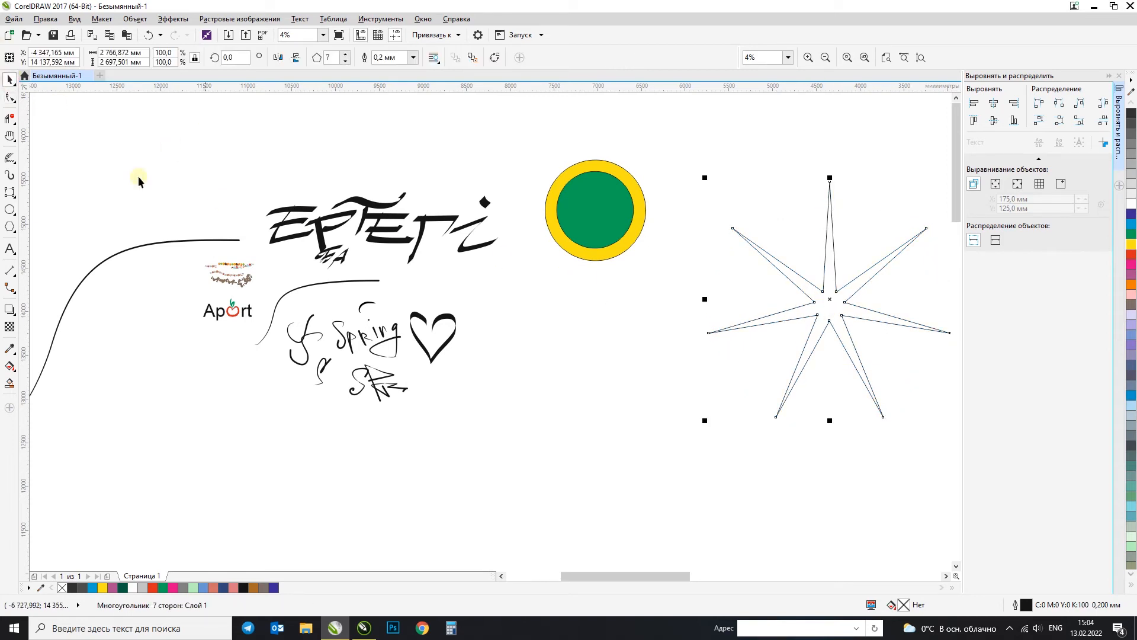
{"action": "key", "text": "ctrl+z"}
Step: Try twisting the heptagon into a seven-bladed pinwheel by pulling an edge midpoint node sideways past the vertical axis
{"action": "left_click", "coordinate": [11, 98]}
{"action": "left_click_drag", "start_coordinate": [783, 208], "coordinate": [843, 290]}
{"action": "left_click", "coordinate": [9, 78]}
{"action": "left_click", "coordinate": [179, 143]}
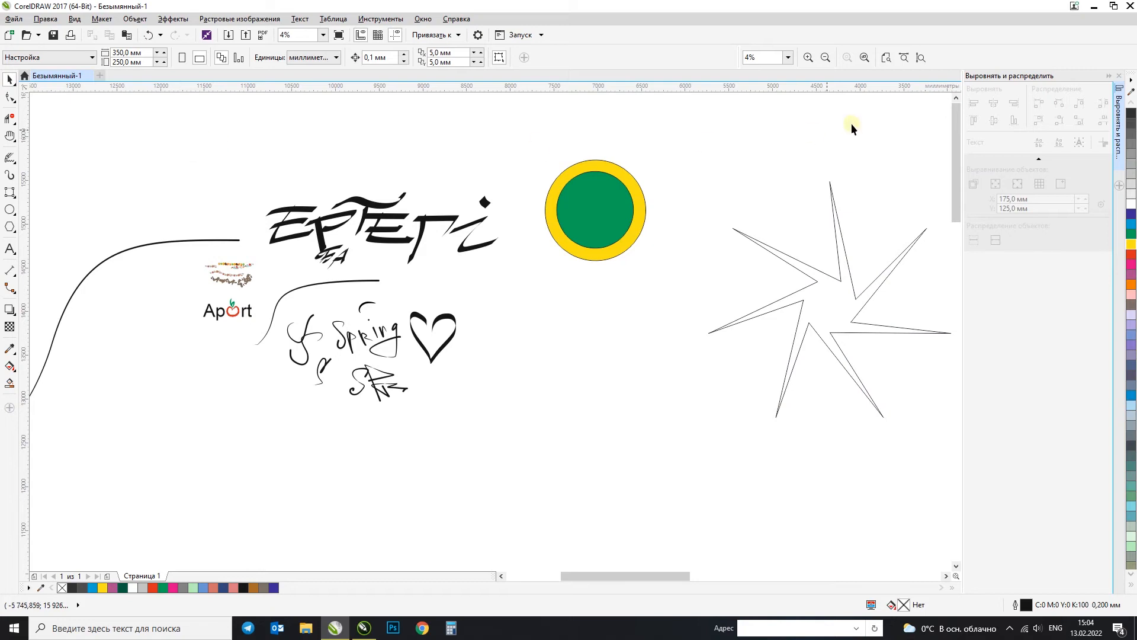
Step: Collapse the Align and Distribute docker and undo the heptagon's pinwheel reshaping
{"action": "left_click", "coordinate": [1110, 75]}
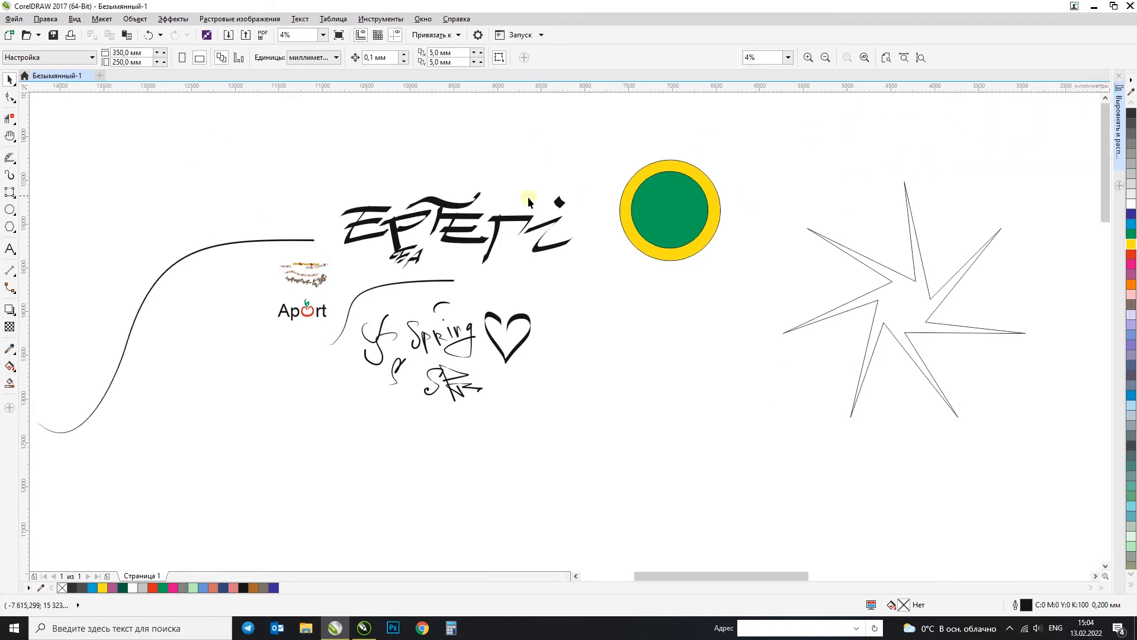
{"action": "key", "text": "ctrl+z"}
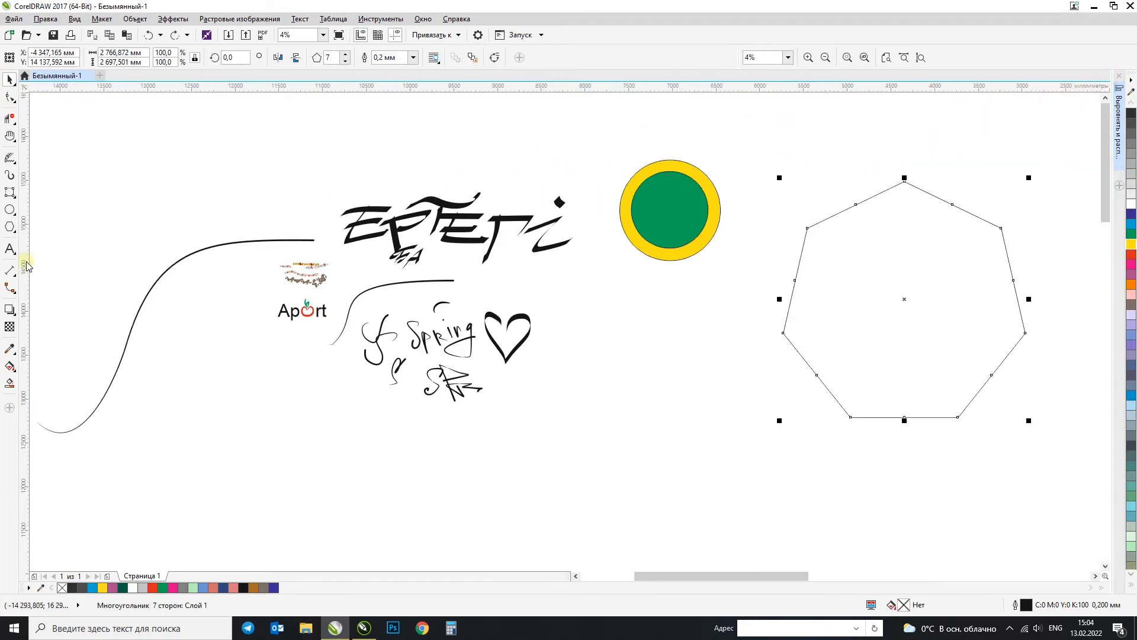
Step: Draw a three-pointed star about 1953 mm wide and 1692 mm high below the filled circles with the Star tool
{"action": "left_click", "coordinate": [10, 227]}
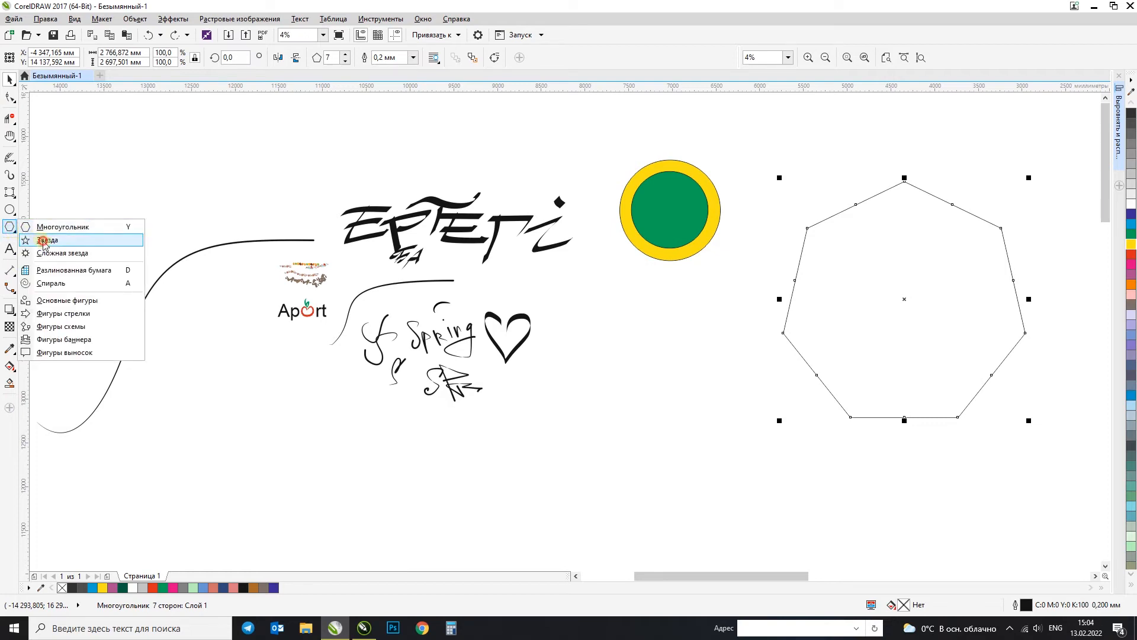
{"action": "left_click", "coordinate": [65, 240]}
{"action": "left_click_drag", "start_coordinate": [624, 310], "coordinate": [802, 503]}
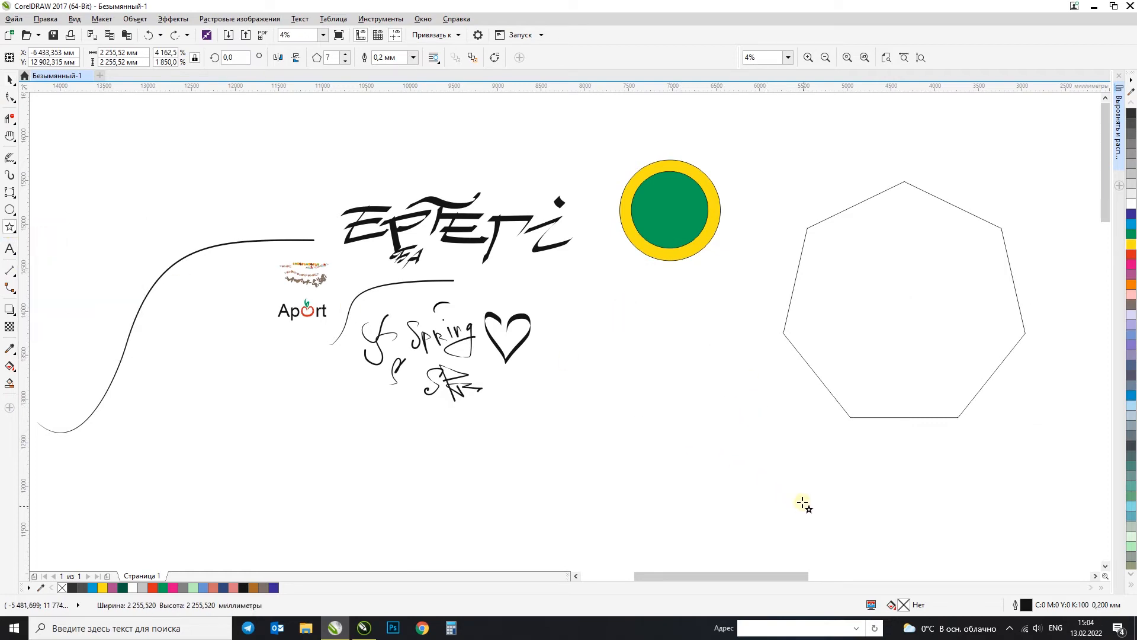
Step: Set the three-pointed star to five points
{"action": "left_click", "coordinate": [346, 55]}
{"action": "left_click", "coordinate": [346, 55]}
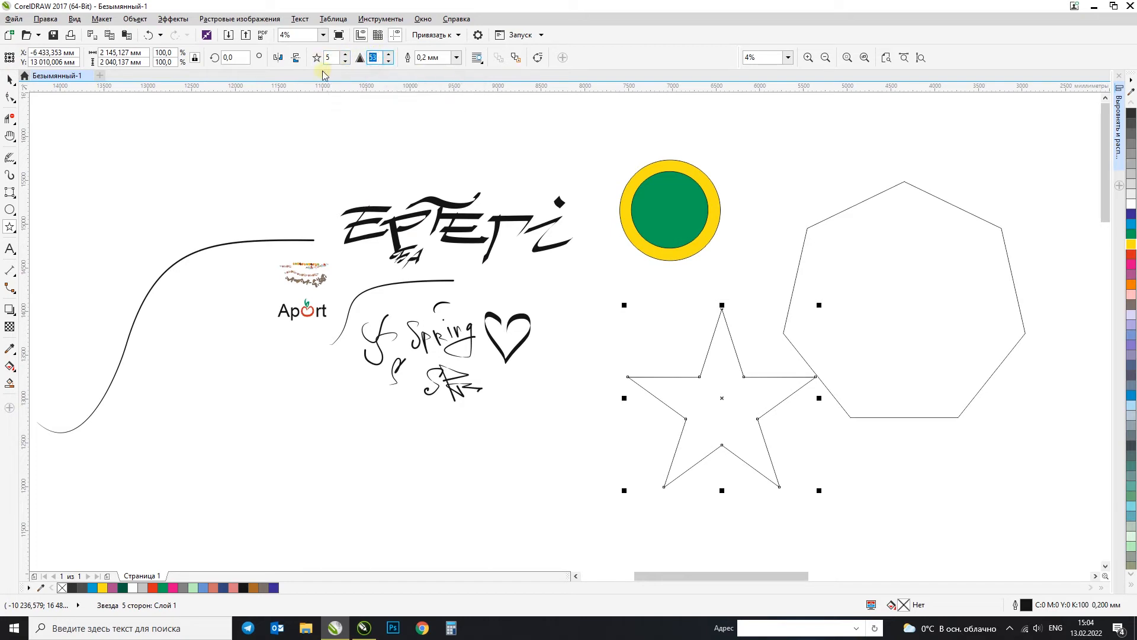
Step: Try star sharpness values of 70 and 25, shift the star aside, and undo these changes
{"action": "key", "text": "Return"}
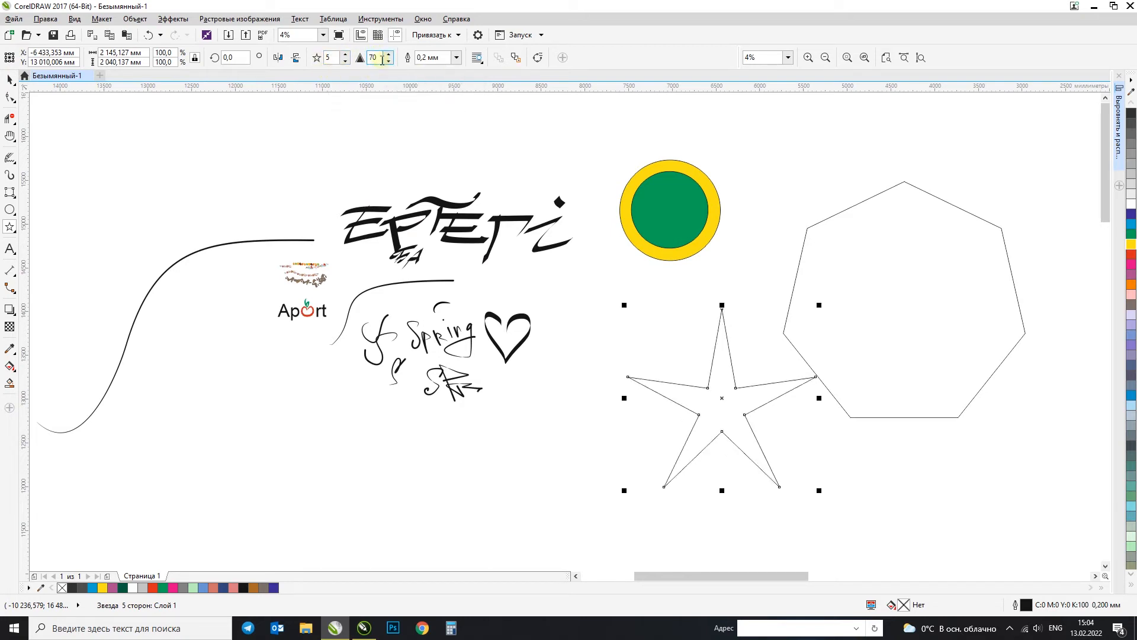
{"action": "key", "text": "Return"}
{"action": "left_click", "coordinate": [7, 78]}
{"action": "left_click_drag", "start_coordinate": [714, 379], "coordinate": [664, 390]}
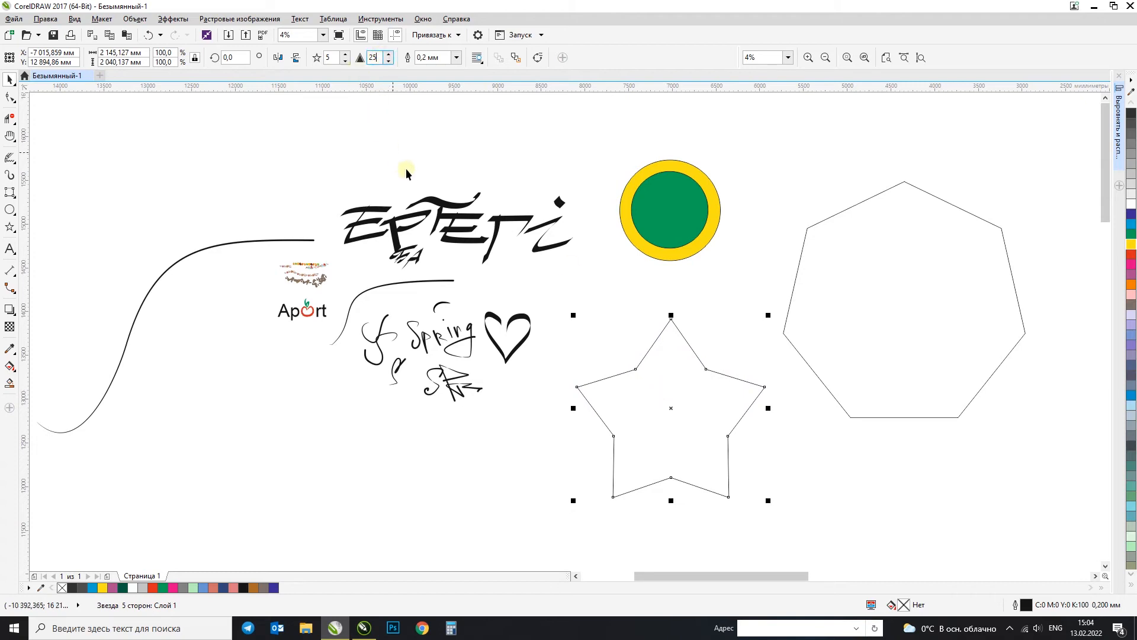
{"action": "key", "text": "ctrl+z"}
{"action": "key", "text": "ctrl+z"}
{"action": "key", "text": "ctrl+z"}
Step: Move the five-pointed star down and to the left, clear of the heptagon
{"action": "left_click_drag", "start_coordinate": [757, 429], "coordinate": [713, 424]}
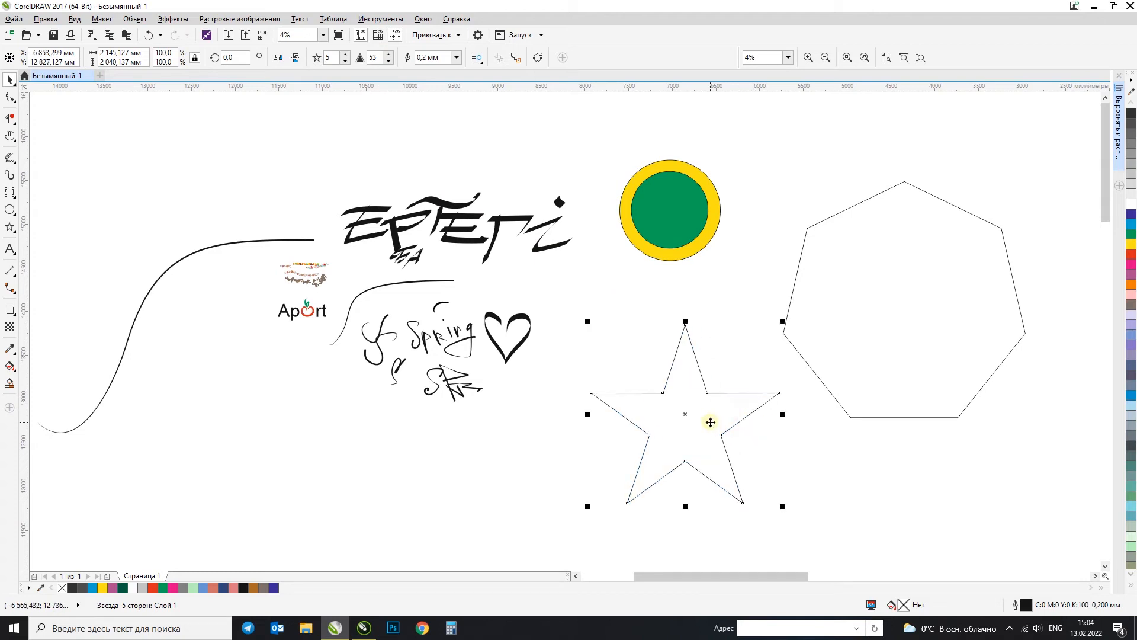
Step: Draw a nine-pointed complex star about 3188 mm wide and 3140 mm high below the lettering and curves
{"action": "left_click", "coordinate": [10, 230]}
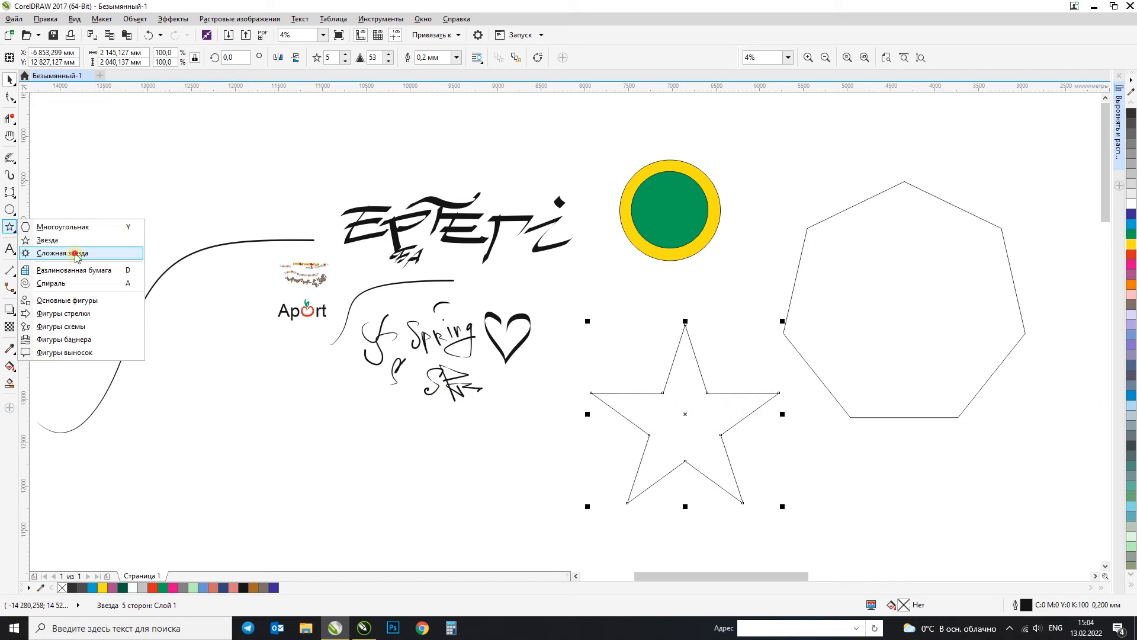
{"action": "left_click", "coordinate": [75, 255]}
{"action": "scroll", "coordinate": [208, 296], "scroll_direction": "down", "scroll_amount": 1}
{"action": "left_click_drag", "start_coordinate": [209, 352], "coordinate": [330, 499]}
{"action": "left_click", "coordinate": [8, 78]}
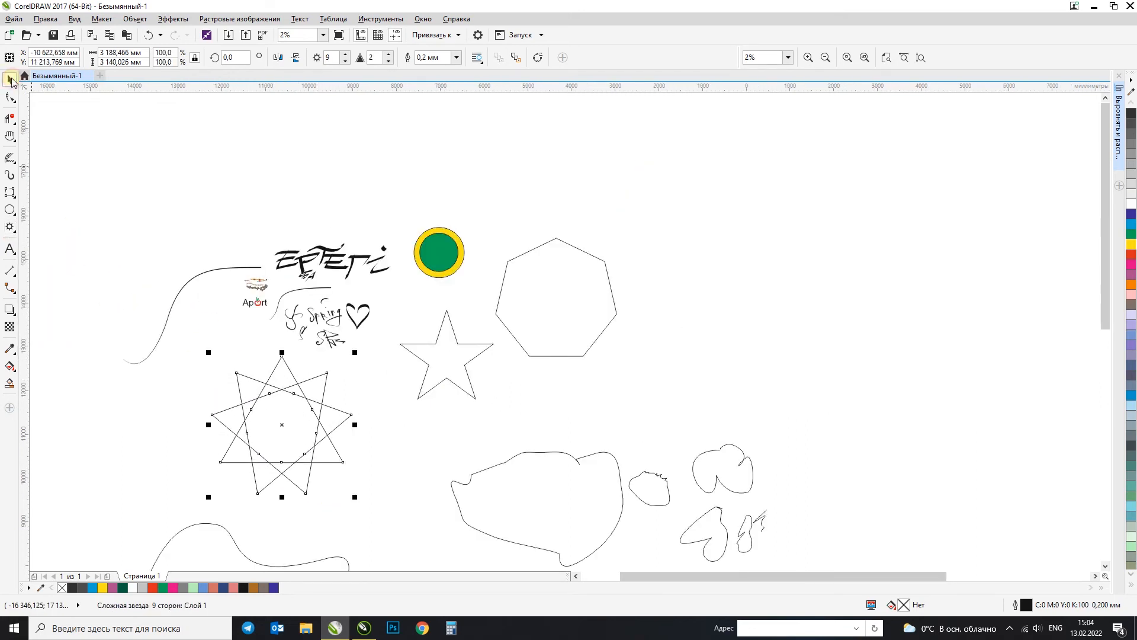
Step: Fill the complex star with green and move it slightly up and to the left
{"action": "left_click", "coordinate": [1132, 233]}
{"action": "scroll", "coordinate": [265, 438], "scroll_direction": "up", "scroll_amount": 1}
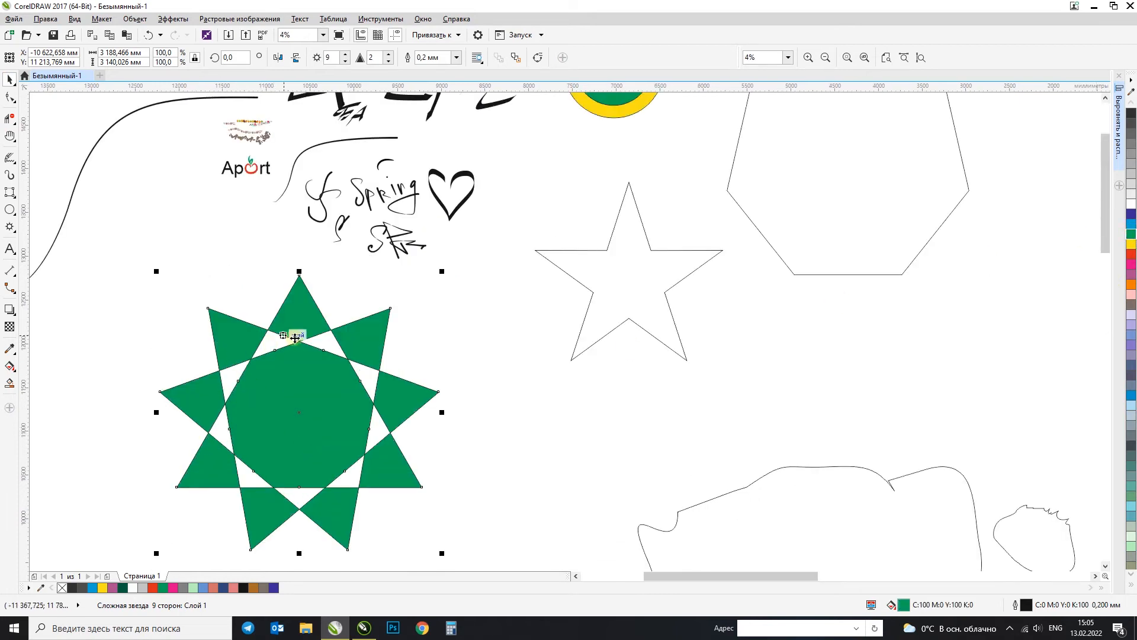
{"action": "left_click_drag", "start_coordinate": [316, 414], "coordinate": [302, 385]}
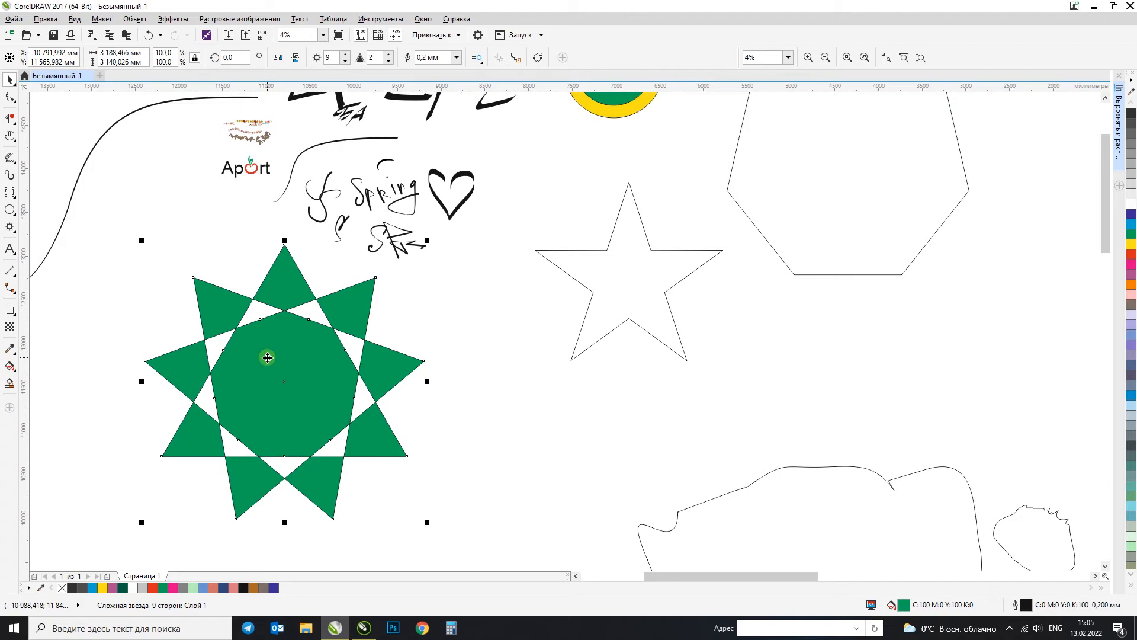
Step: Convert the complex star to curves and break the curve apart into separate triangles
{"action": "key", "text": "ctrl+q"}
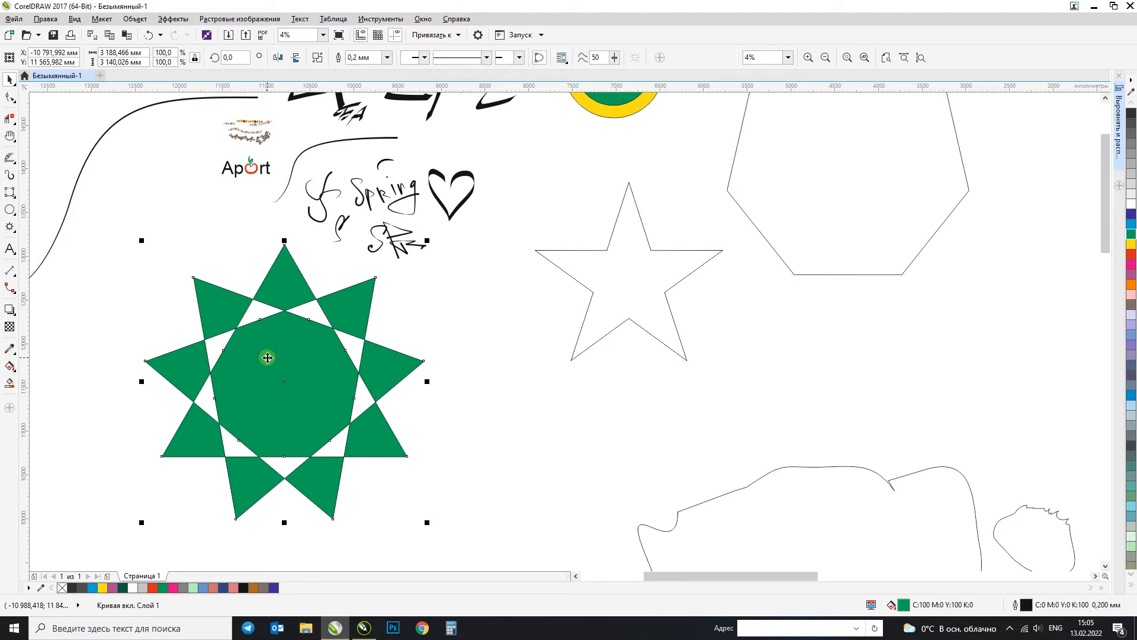
{"action": "left_click_drag", "start_coordinate": [293, 348], "coordinate": [311, 365]}
{"action": "key", "text": "ctrl+z"}
{"action": "left_click", "coordinate": [136, 19]}
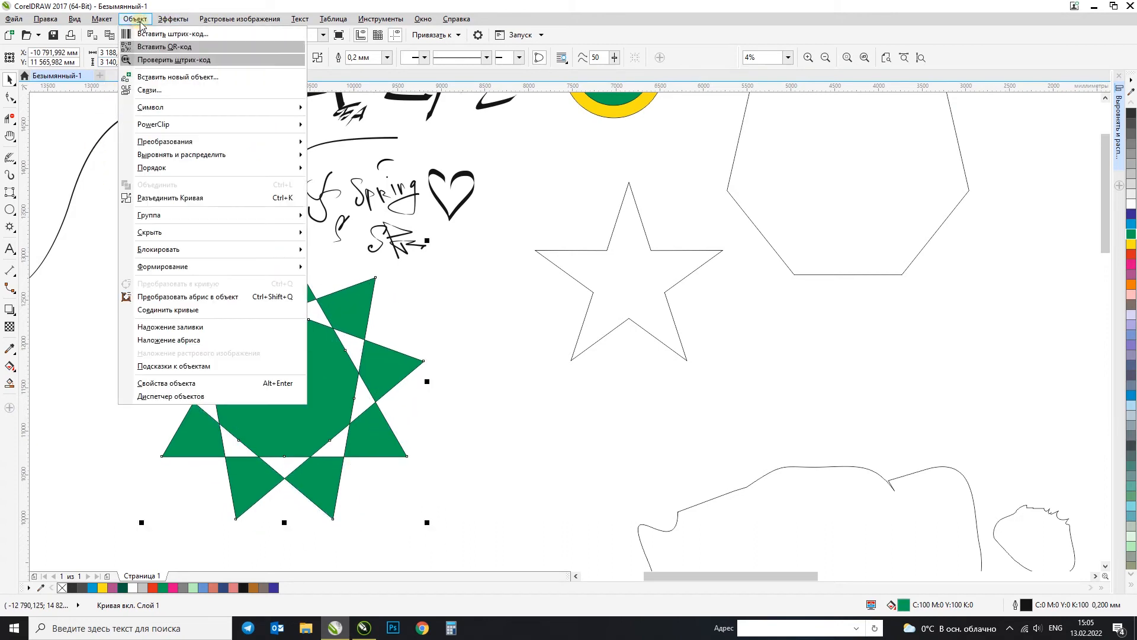
{"action": "left_click", "coordinate": [161, 198]}
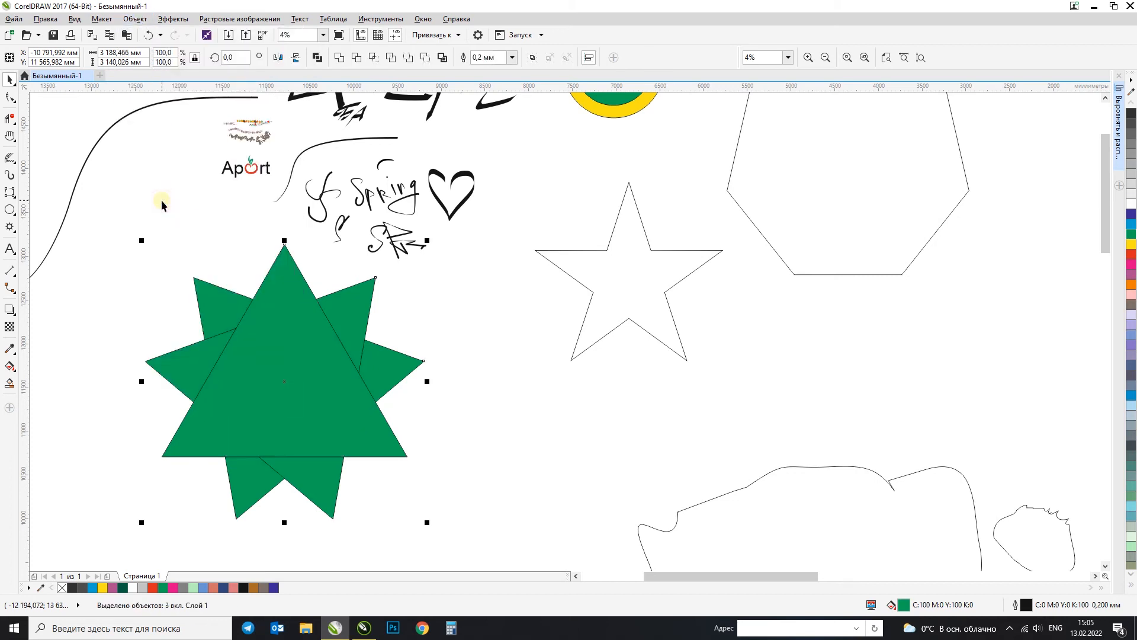
Step: Try pulling the three green triangles away from each other, and undo the moves
{"action": "left_click", "coordinate": [540, 375]}
{"action": "left_click_drag", "start_coordinate": [327, 417], "coordinate": [533, 436]}
{"action": "left_click_drag", "start_coordinate": [274, 367], "coordinate": [151, 431]}
{"action": "left_click_drag", "start_coordinate": [318, 386], "coordinate": [416, 322]}
{"action": "left_click", "coordinate": [529, 437]}
{"action": "key", "text": "ctrl+z"}
{"action": "key", "text": "ctrl+z"}
{"action": "key", "text": "ctrl+z"}
{"action": "key", "text": "ctrl+z"}
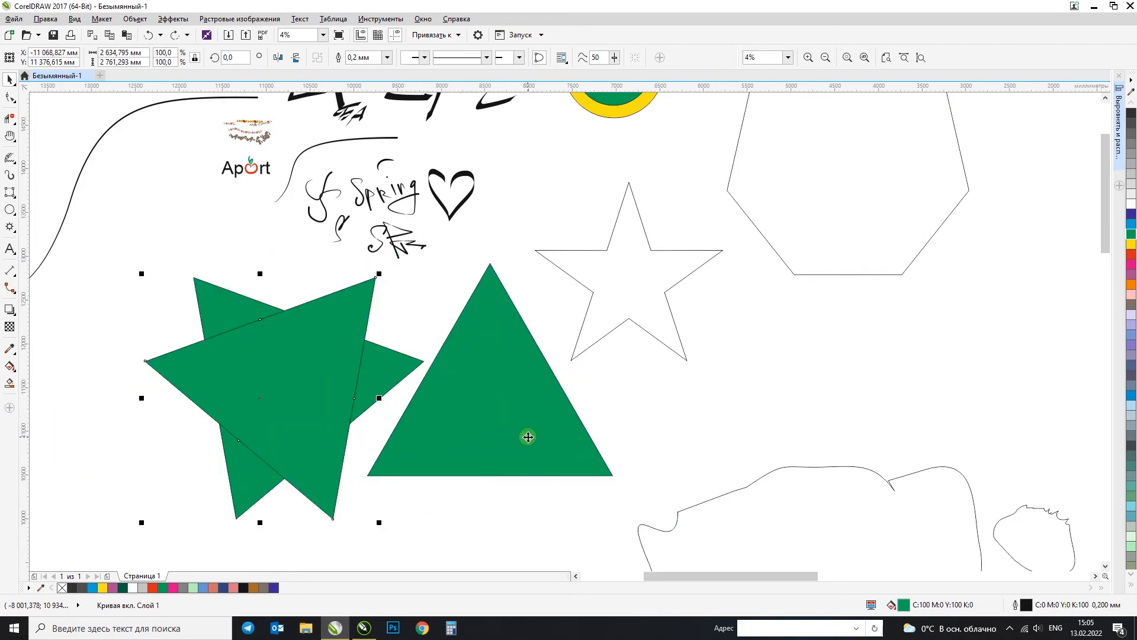
{"action": "left_click", "coordinate": [561, 431]}
{"action": "left_click", "coordinate": [281, 351]}
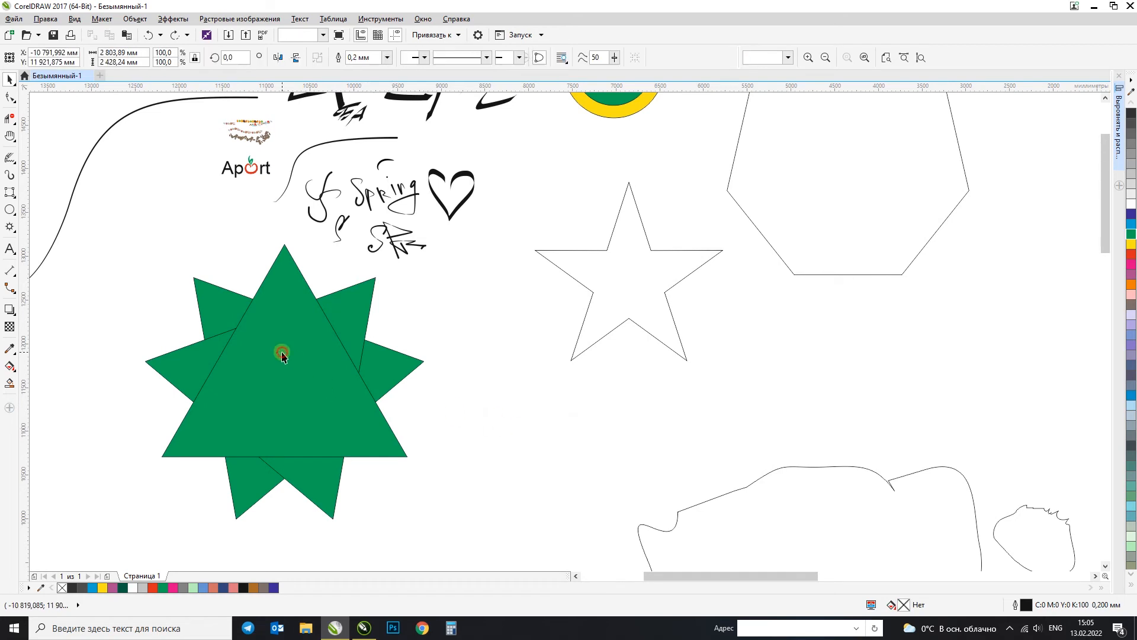
Step: Undo the break-apart and the curve conversion of the green complex star
{"action": "key", "text": "ctrl+z"}
{"action": "left_click", "coordinate": [493, 389]}
{"action": "left_click_drag", "start_coordinate": [260, 353], "coordinate": [381, 400]}
{"action": "key", "text": "ctrl+z"}
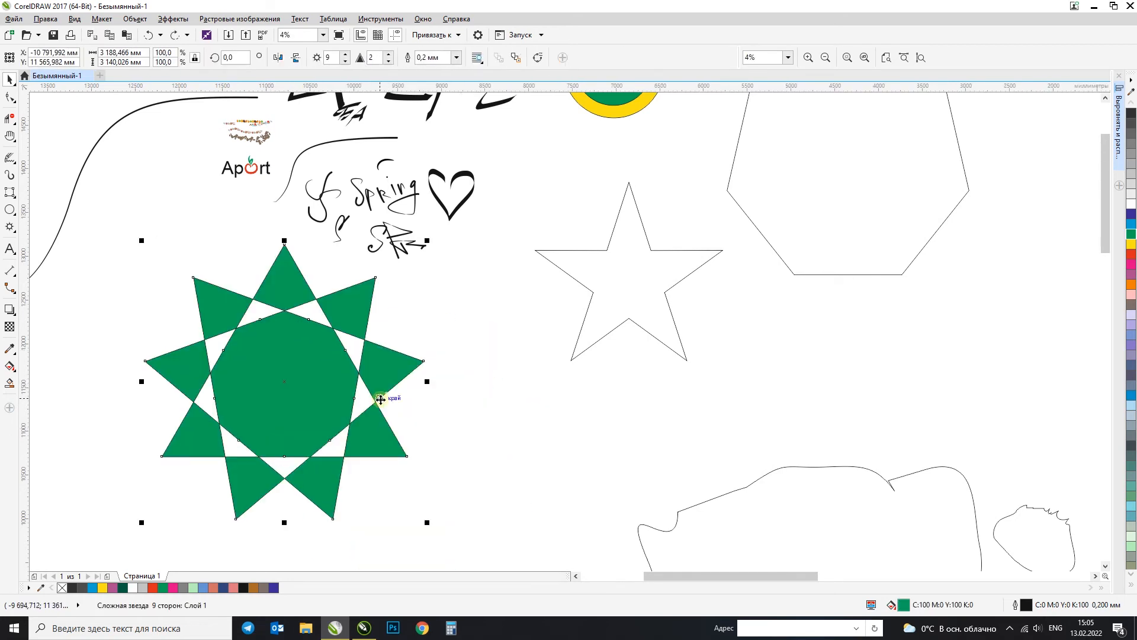
Step: Draw a Graph Paper grid with 4 columns and 3 rows, about 5012 by 5243 mm, partly over the yellow square
{"action": "scroll", "coordinate": [222, 350], "scroll_direction": "down", "scroll_amount": 2}
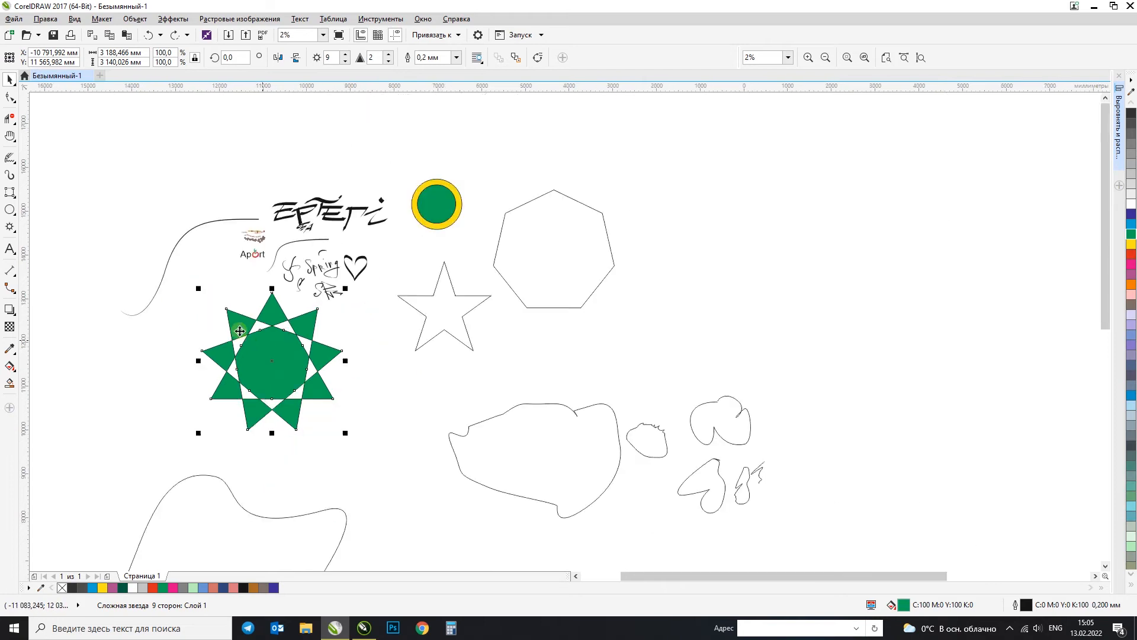
{"action": "left_click", "coordinate": [11, 228]}
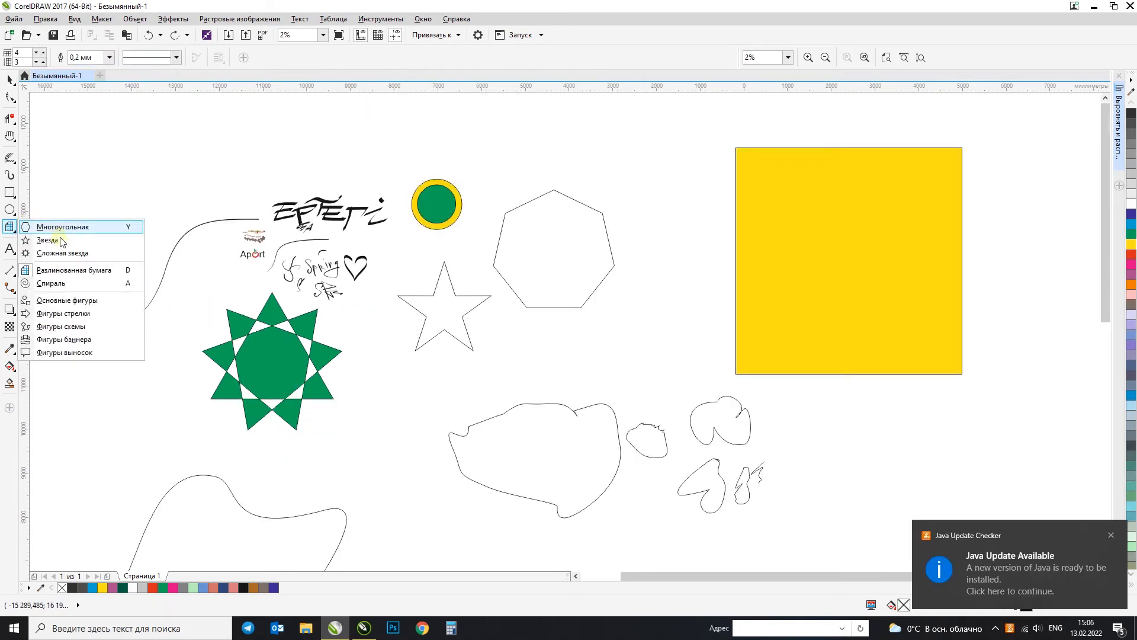
{"action": "left_click", "coordinate": [83, 270]}
{"action": "left_click_drag", "start_coordinate": [617, 144], "coordinate": [840, 374]}
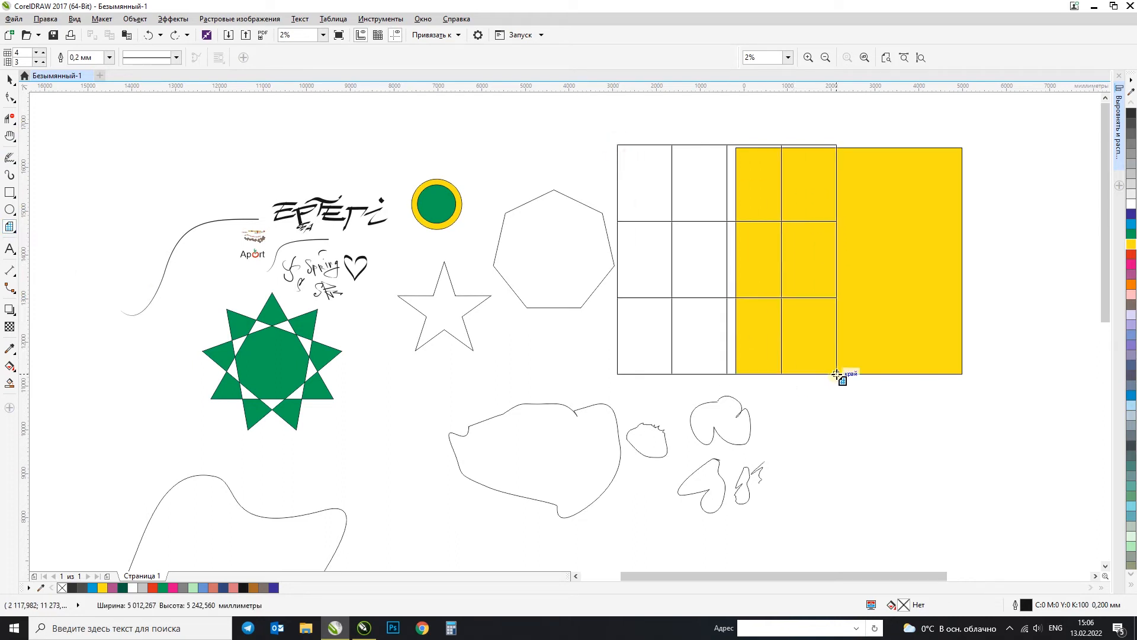
Step: Draw a square 4-by-4 grid about 3536 mm wide across the yellow square's right edge, and delete the 4-by-3 grid
{"action": "left_click", "coordinate": [24, 62]}
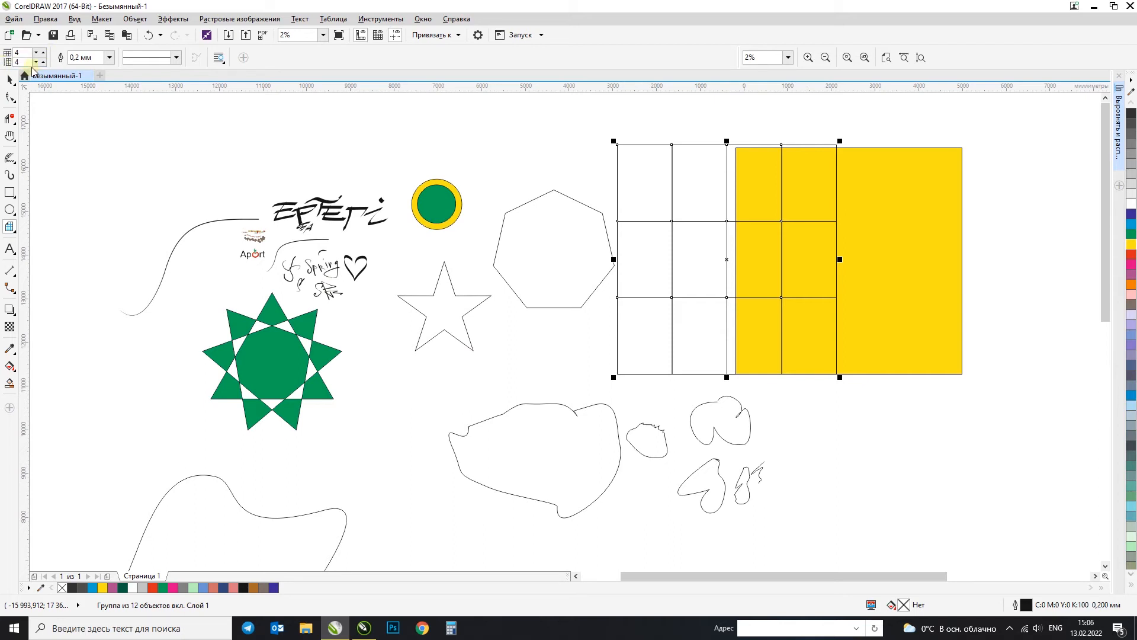
{"action": "left_click_drag", "start_coordinate": [877, 173], "coordinate": [1032, 330]}
{"action": "left_click", "coordinate": [8, 79]}
{"action": "left_click", "coordinate": [709, 177]}
{"action": "key", "text": "Delete"}
Step: Align the 4-by-4 grid to the right and top edges of the yellow square
{"action": "left_click", "coordinate": [934, 219]}
{"action": "left_click", "coordinate": [802, 198], "text": "shift"}
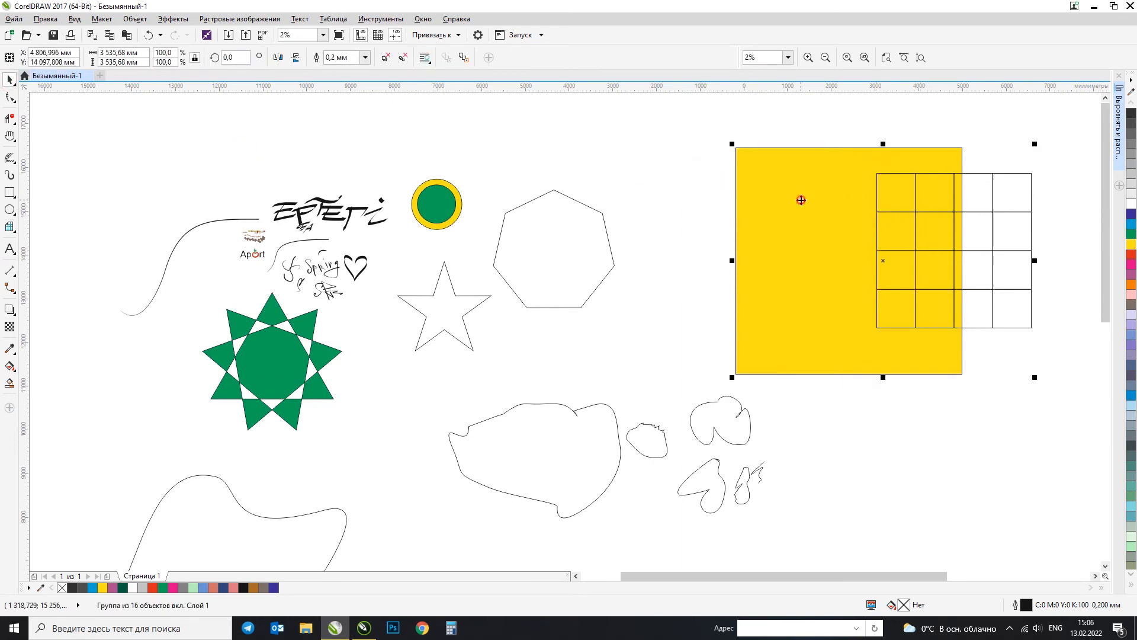
{"action": "key", "text": "r"}
{"action": "key", "text": "t"}
Step: Scale the 4-by-4 grid proportionally to about 5175 mm wide so it covers the whole yellow square
{"action": "left_click", "coordinate": [892, 178]}
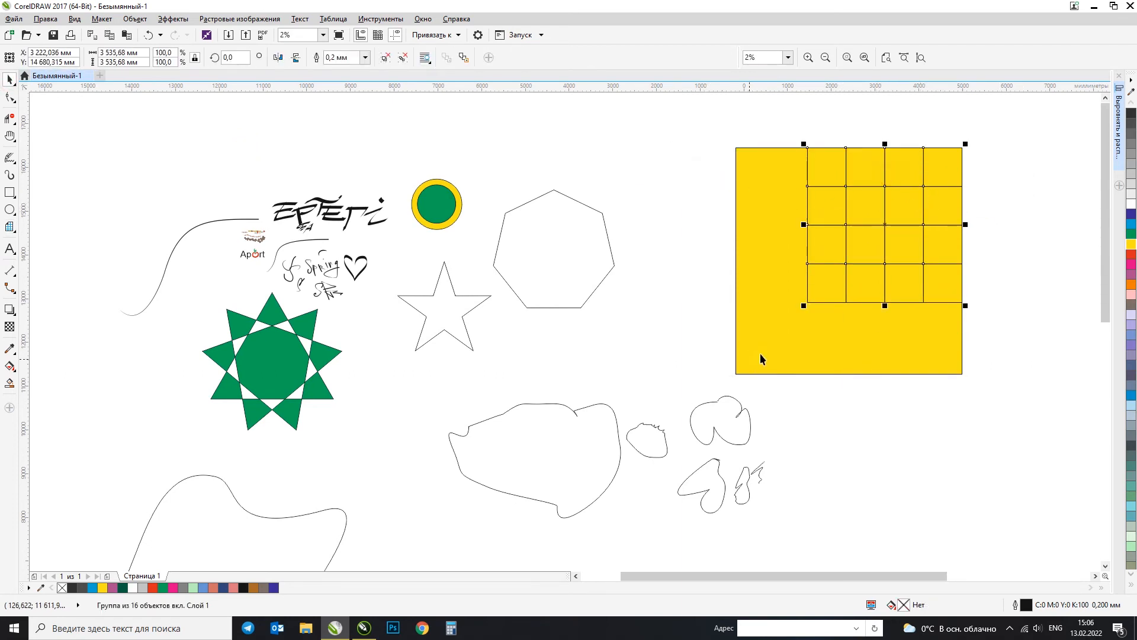
{"action": "left_click_drag", "start_coordinate": [803, 305], "coordinate": [733, 377]}
{"action": "scroll", "coordinate": [794, 170], "scroll_direction": "up", "scroll_amount": 2}
{"action": "scroll", "coordinate": [804, 185], "scroll_direction": "down", "scroll_amount": 2}
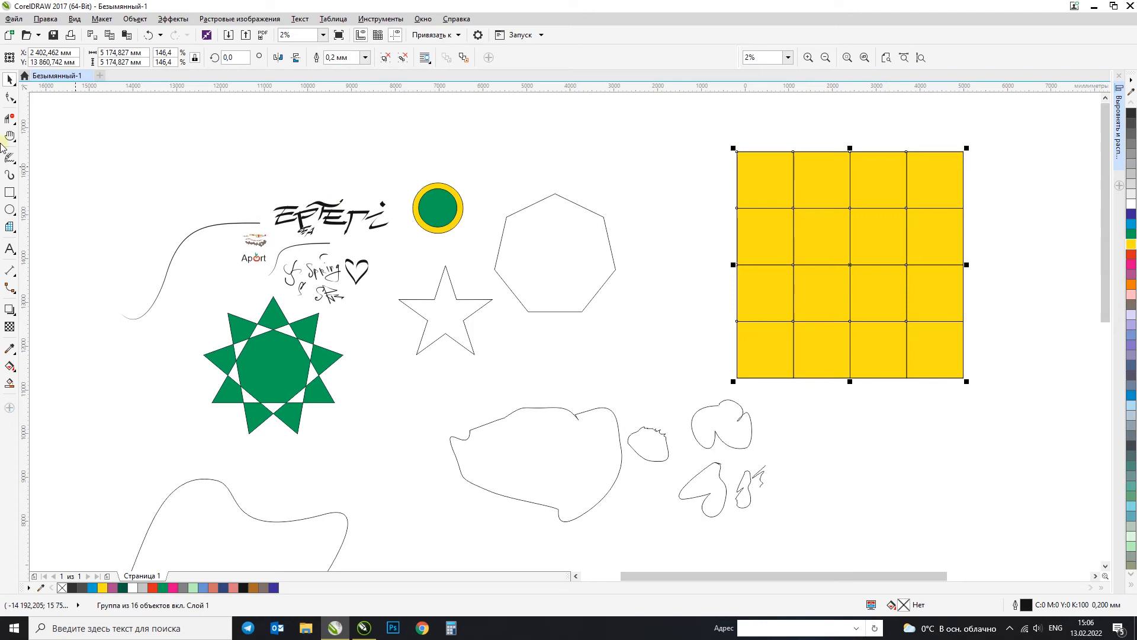
Step: Try moving the grouped 4-by-4 grid down off the yellow square, and undo the move
{"action": "left_click", "coordinate": [10, 228]}
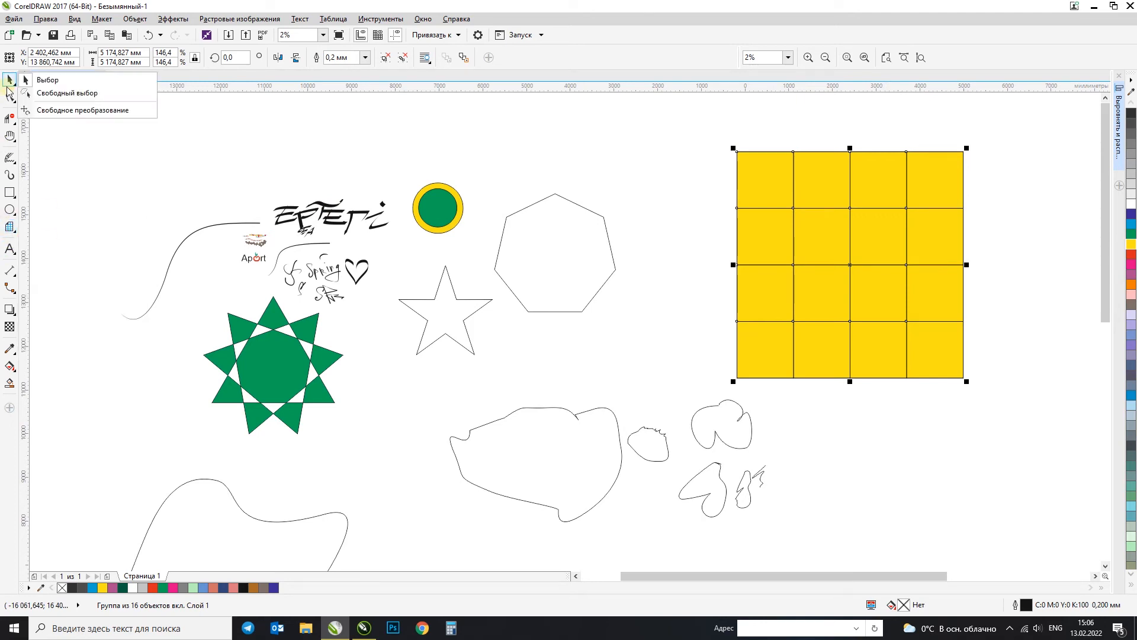
{"action": "mouse_move", "coordinate": [7, 229]}
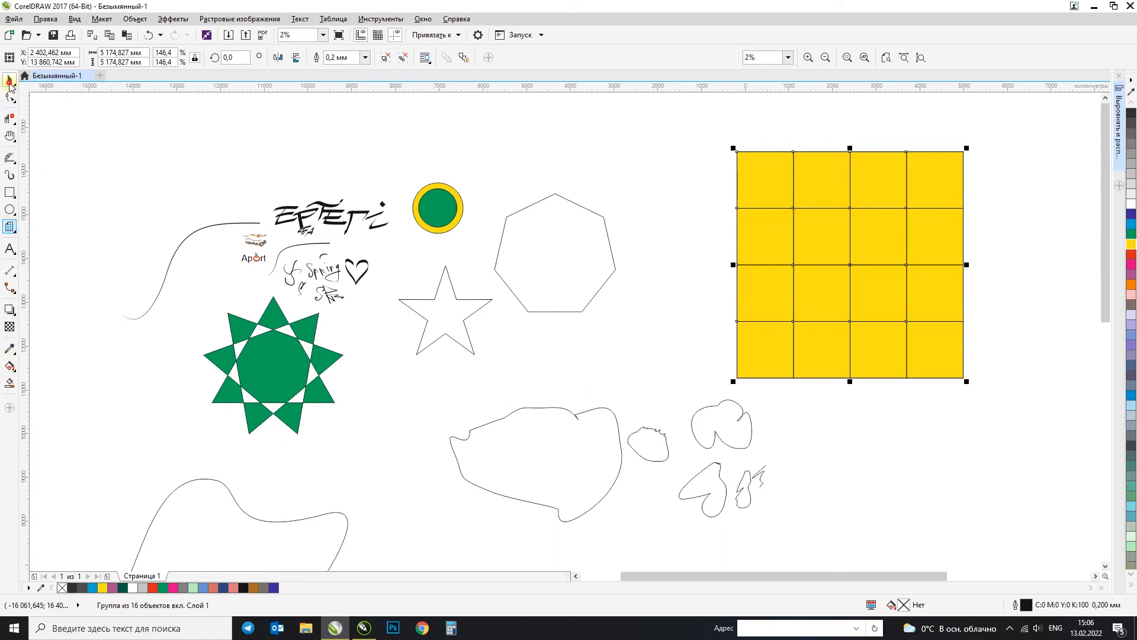
{"action": "left_click", "coordinate": [892, 188]}
{"action": "left_click", "coordinate": [955, 171]}
{"action": "left_click_drag", "start_coordinate": [942, 176], "coordinate": [930, 230]}
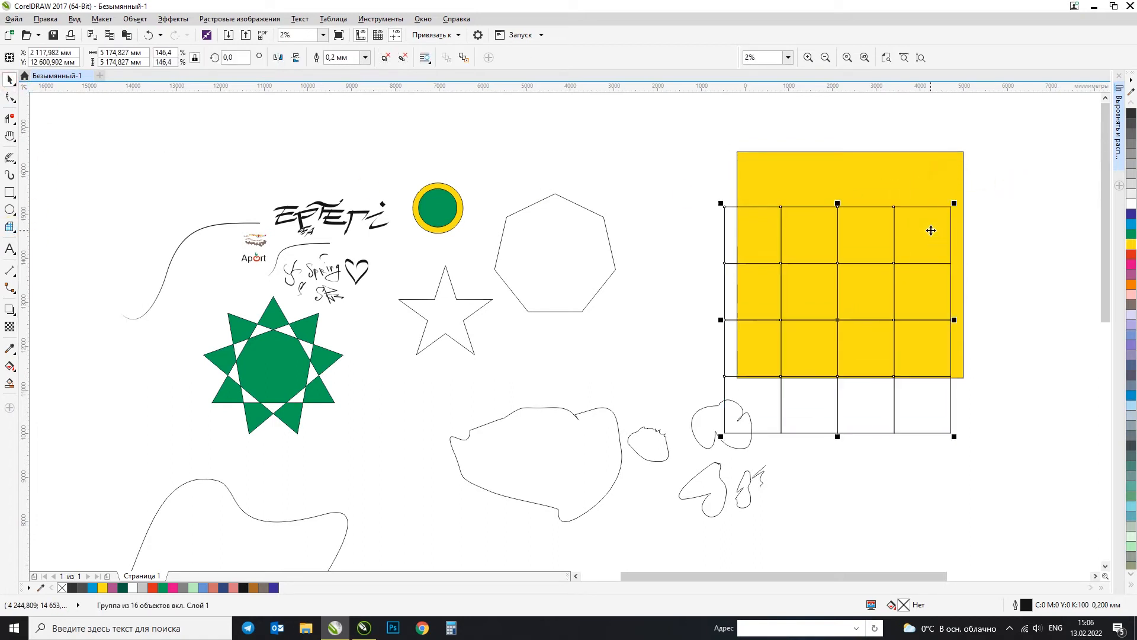
{"action": "key", "text": "ctrl+z"}
Step: Try ungrouping the 4-by-4 grid and pulling single cells away, and undo the moves and the ungrouping
{"action": "left_click", "coordinate": [388, 59]}
{"action": "left_click", "coordinate": [723, 143]}
{"action": "left_click_drag", "start_coordinate": [766, 188], "coordinate": [675, 194]}
{"action": "left_click_drag", "start_coordinate": [820, 183], "coordinate": [848, 140]}
{"action": "key", "text": "ctrl+z"}
{"action": "key", "text": "ctrl+z"}
{"action": "key", "text": "ctrl+z"}
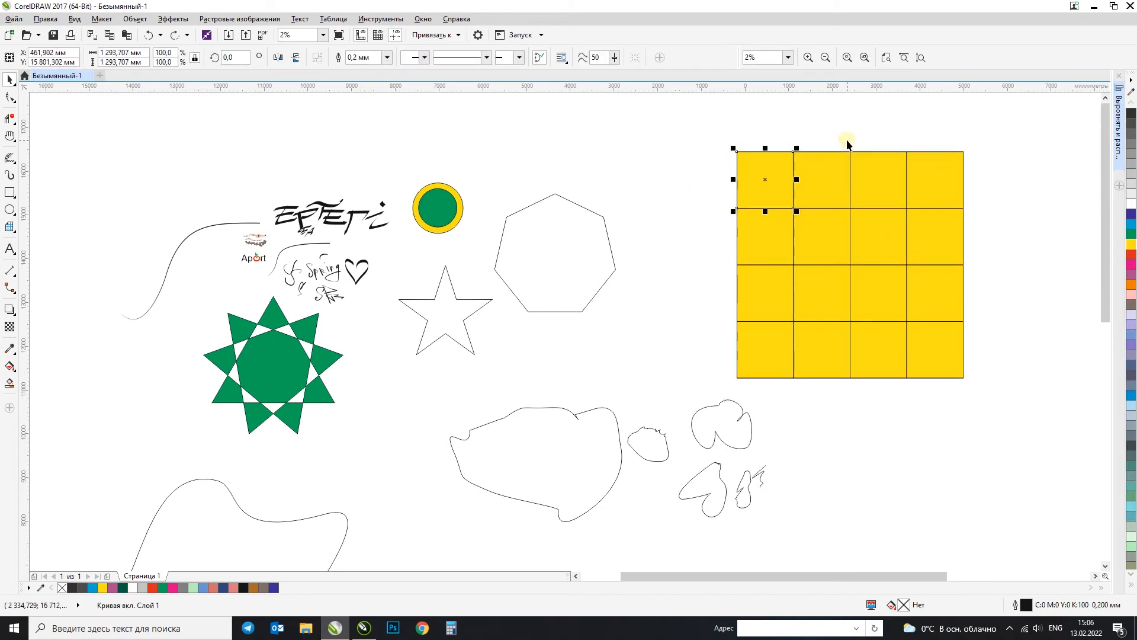
{"action": "left_click_drag", "start_coordinate": [881, 188], "coordinate": [695, 180]}
{"action": "key", "text": "ctrl+z"}
{"action": "left_click", "coordinate": [695, 179]}
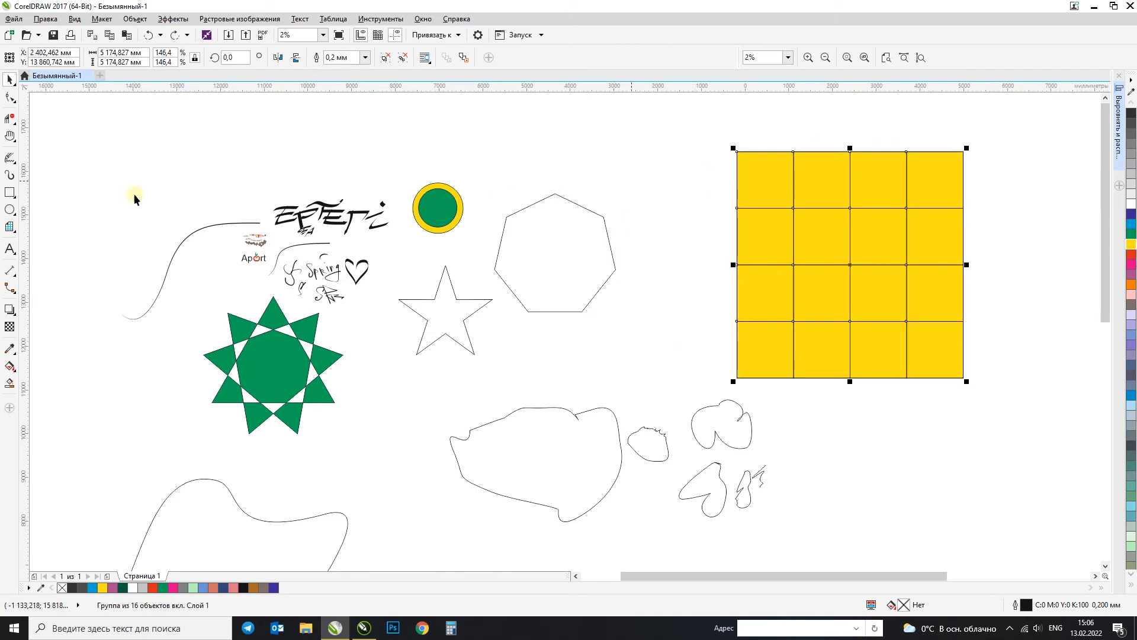
Step: Draw a square Graph Paper grid with 4 columns and 6 rows, about 2493 mm wide, above the long thin curve
{"action": "left_click", "coordinate": [10, 226]}
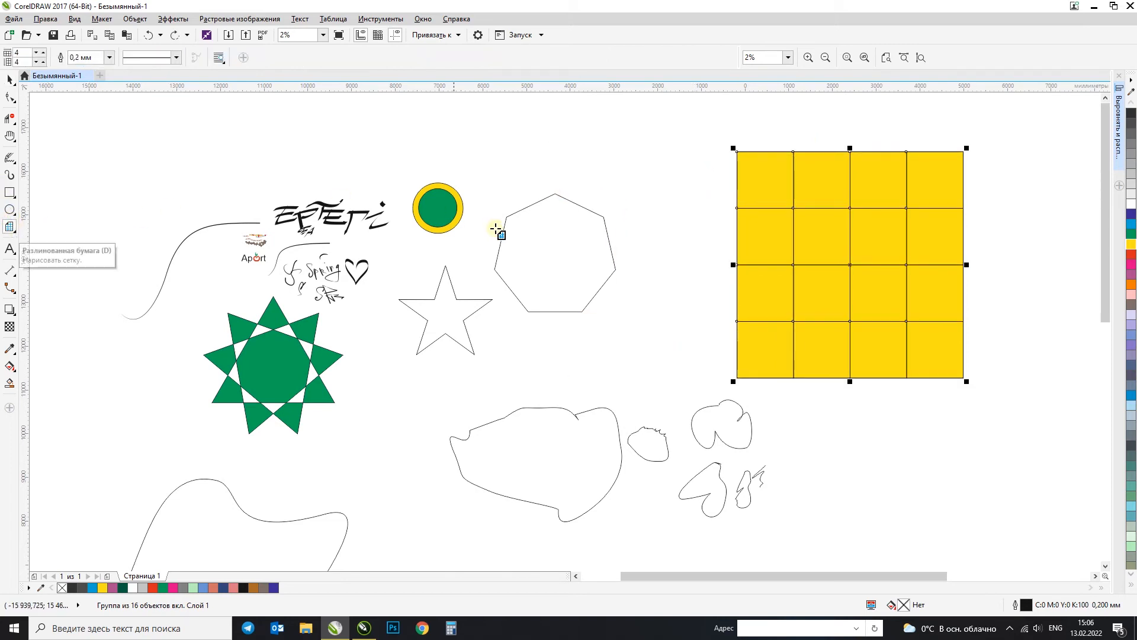
{"action": "left_click_drag", "start_coordinate": [25, 61], "coordinate": [9, 72]}
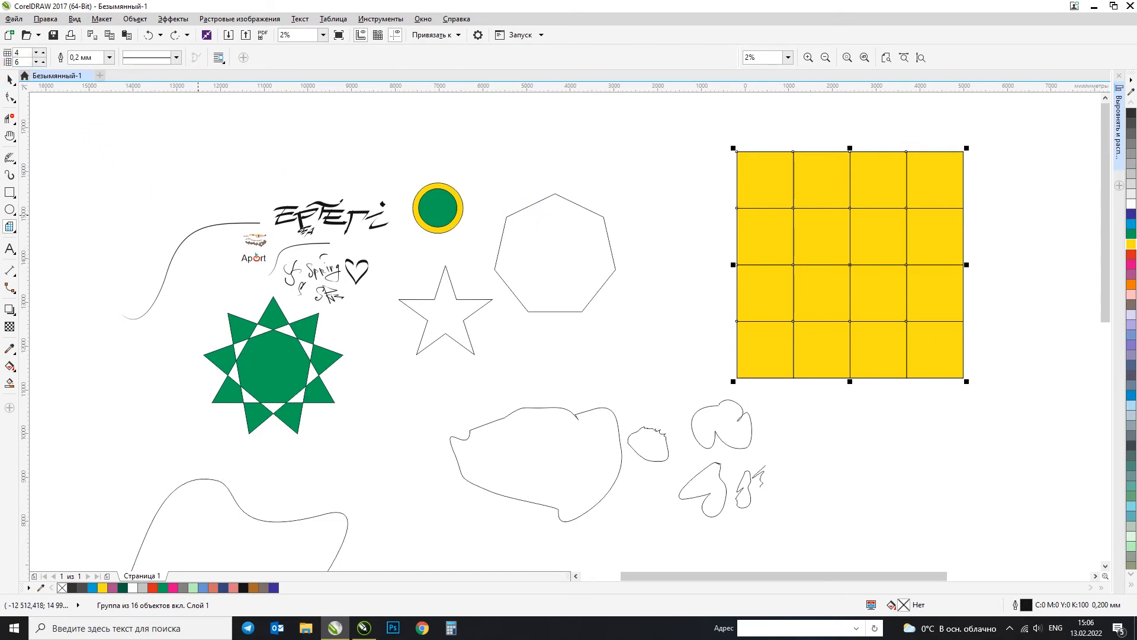
{"action": "left_click_drag", "start_coordinate": [90, 132], "coordinate": [150, 246]}
{"action": "left_click", "coordinate": [7, 78]}
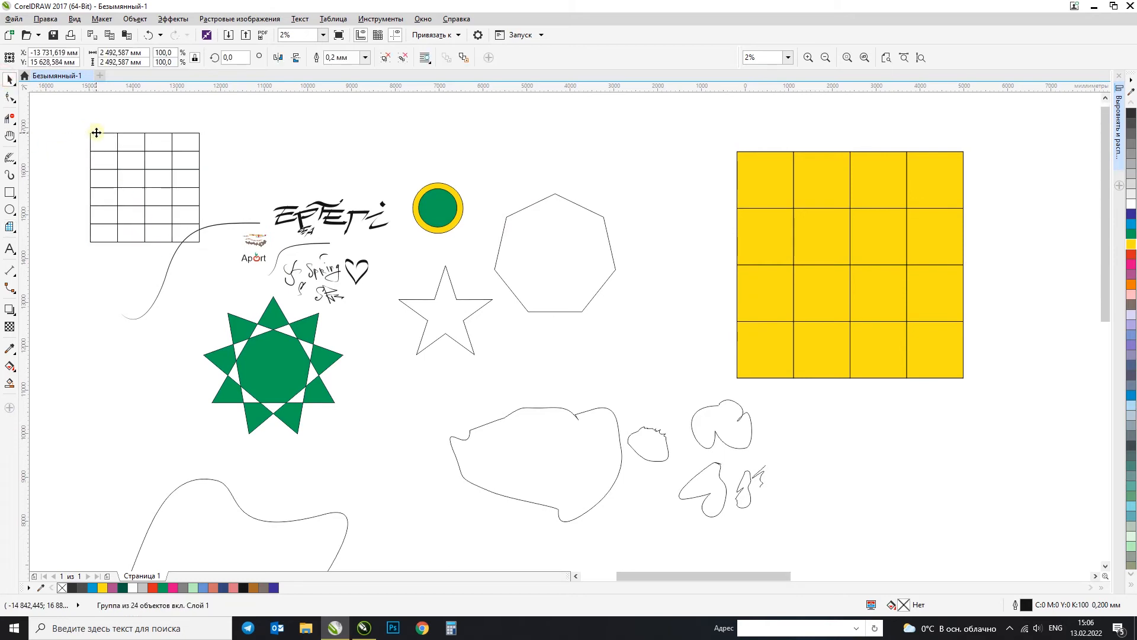
Step: Ungroup the 4-by-6 grid, try moving its upper-right cell away, and undo that move
{"action": "scroll", "coordinate": [96, 132], "scroll_direction": "up", "scroll_amount": 1}
{"action": "left_click", "coordinate": [385, 57]}
{"action": "left_click", "coordinate": [411, 127]}
{"action": "left_click_drag", "start_coordinate": [284, 150], "coordinate": [347, 147]}
{"action": "key", "text": "ctrl+z"}
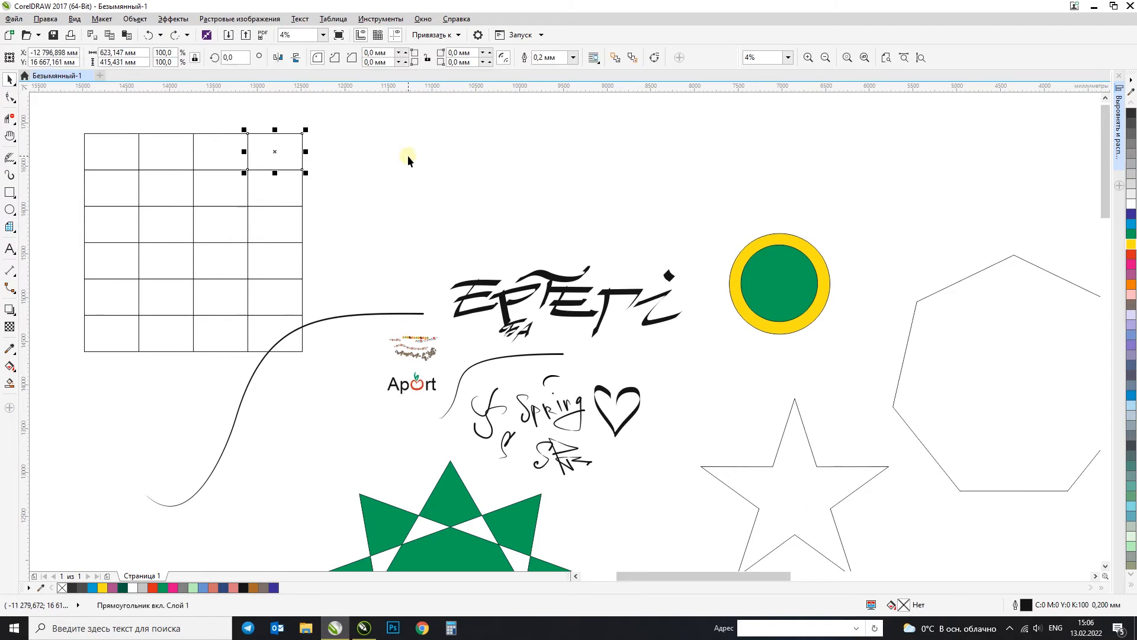
{"action": "left_click", "coordinate": [408, 156]}
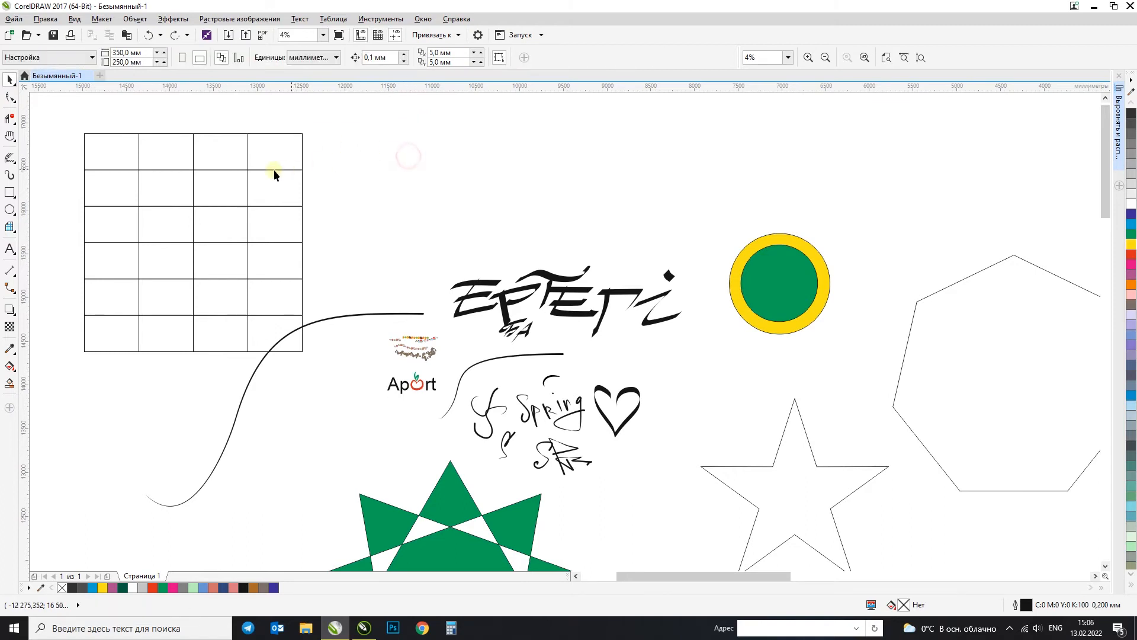
Step: Draw a spiral with four revolutions, about 4097 mm wide, above the 4-by-6 grid
{"action": "scroll", "coordinate": [270, 173], "scroll_direction": "down", "scroll_amount": 1}
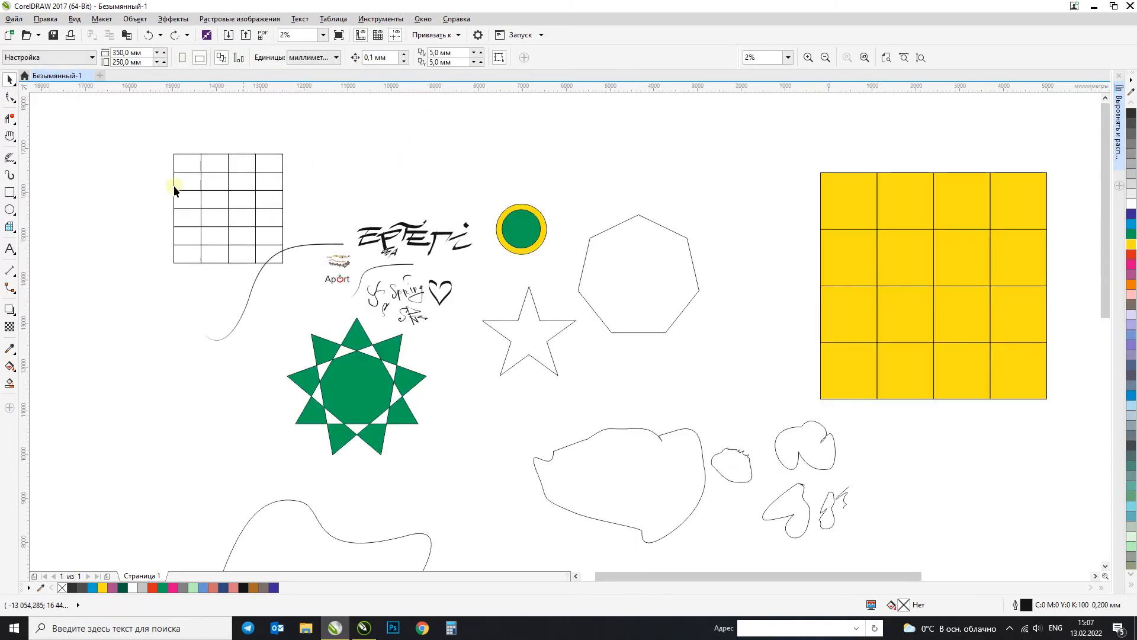
{"action": "left_click", "coordinate": [10, 228]}
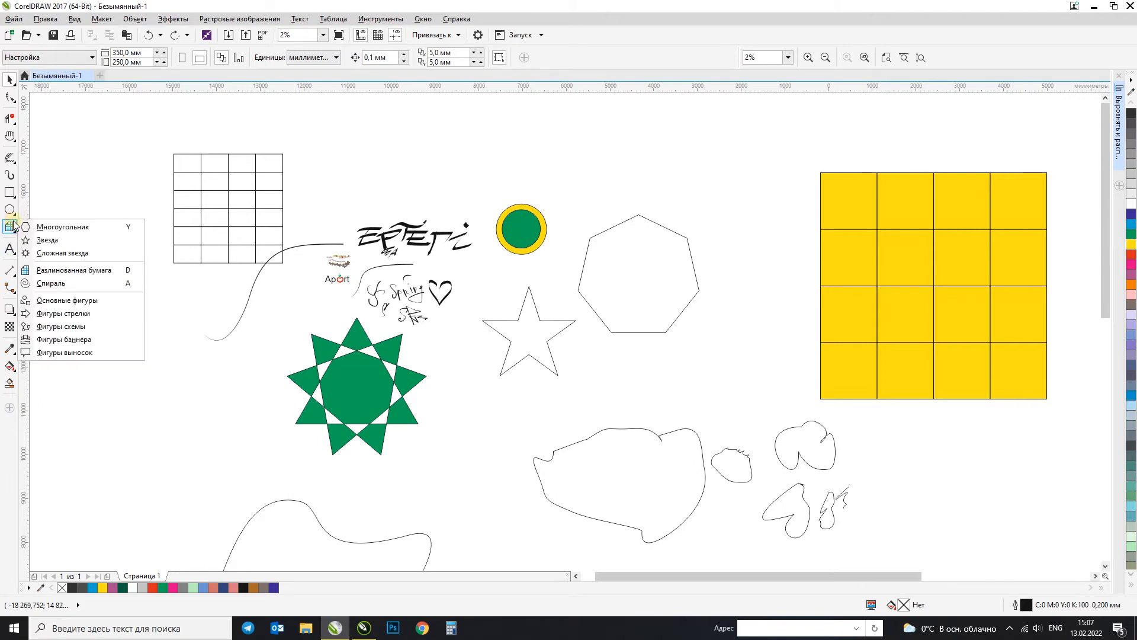
{"action": "left_click", "coordinate": [73, 284]}
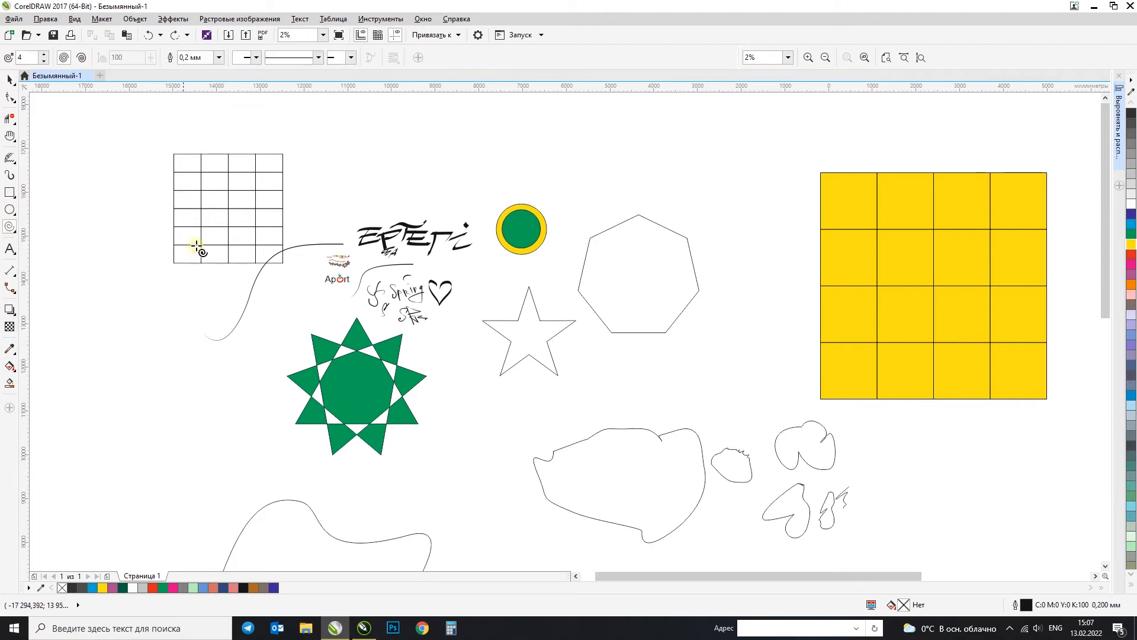
{"action": "scroll", "coordinate": [194, 247], "scroll_direction": "down", "scroll_amount": 1}
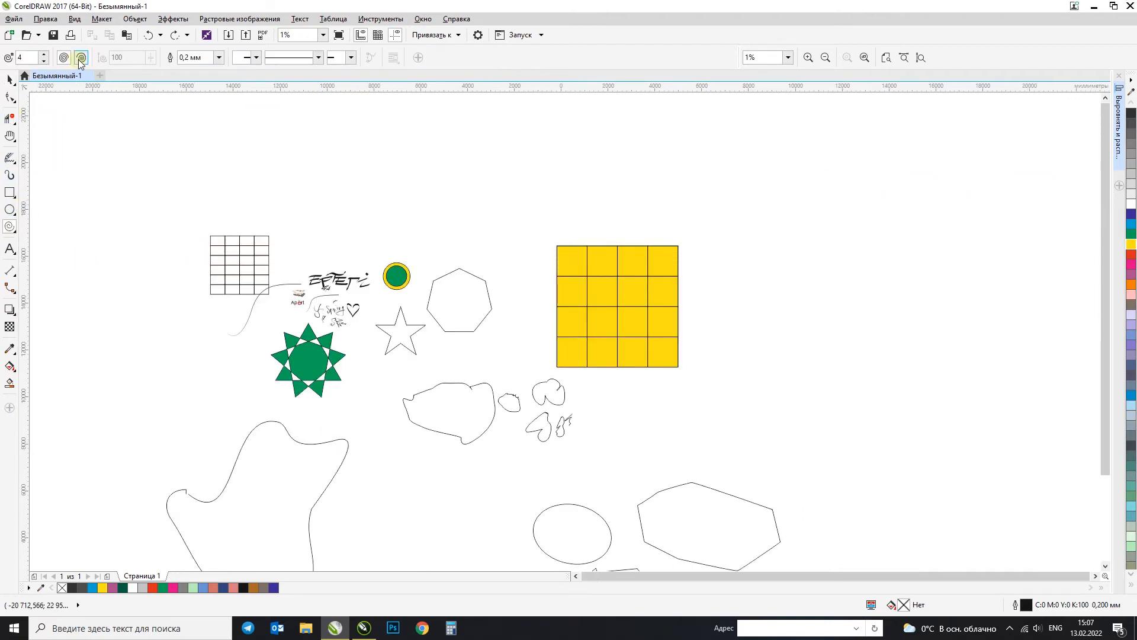
{"action": "left_click", "coordinate": [81, 57]}
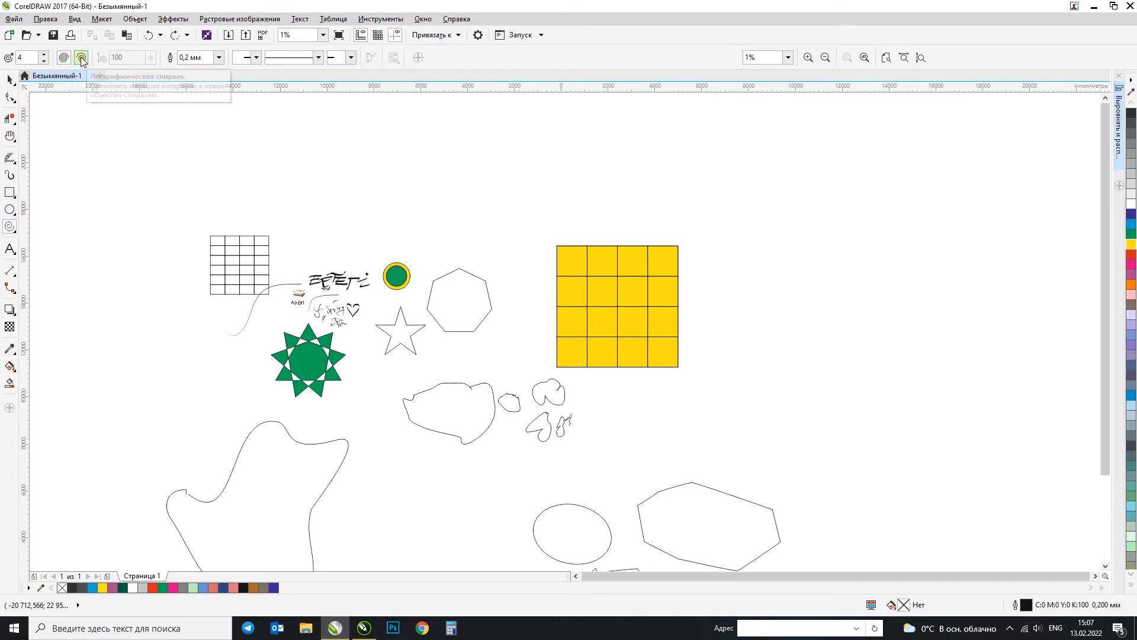
{"action": "mouse_move", "coordinate": [97, 126]}
{"action": "left_mouse_down"}
{"action": "mouse_move", "coordinate": [167, 211]}
{"action": "mouse_move", "coordinate": [193, 223]}
{"action": "left_mouse_up"}
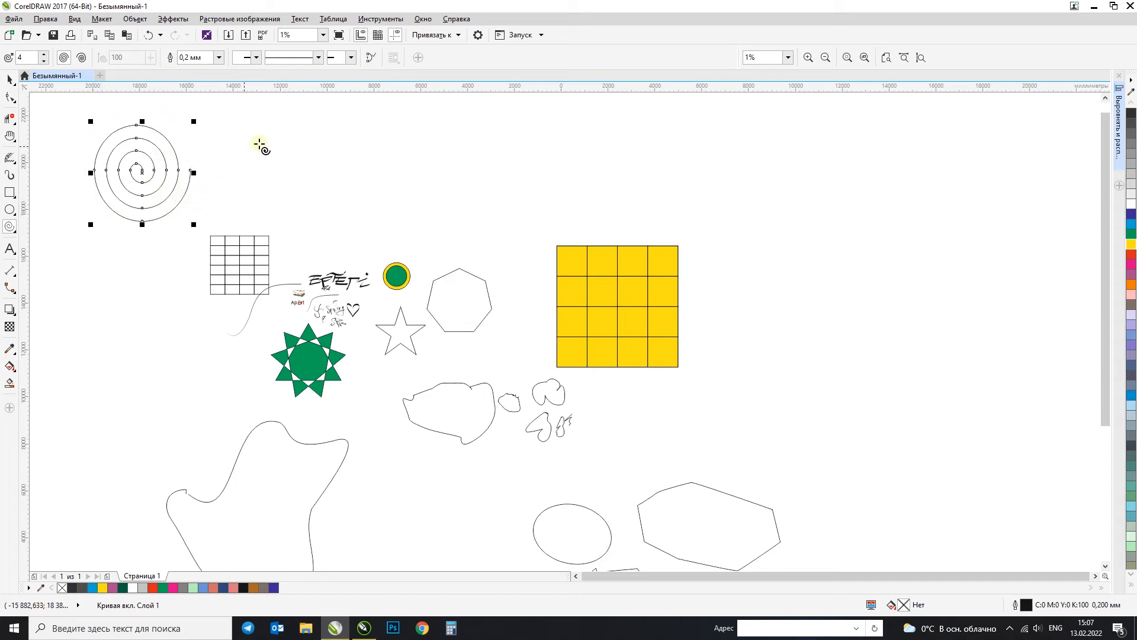
Step: Try drawing a logarithmic spiral beside the first one, and undo it
{"action": "left_click", "coordinate": [82, 58]}
{"action": "left_click_drag", "start_coordinate": [236, 112], "coordinate": [334, 214]}
{"action": "key", "text": "space"}
{"action": "key", "text": "ctrl+z"}
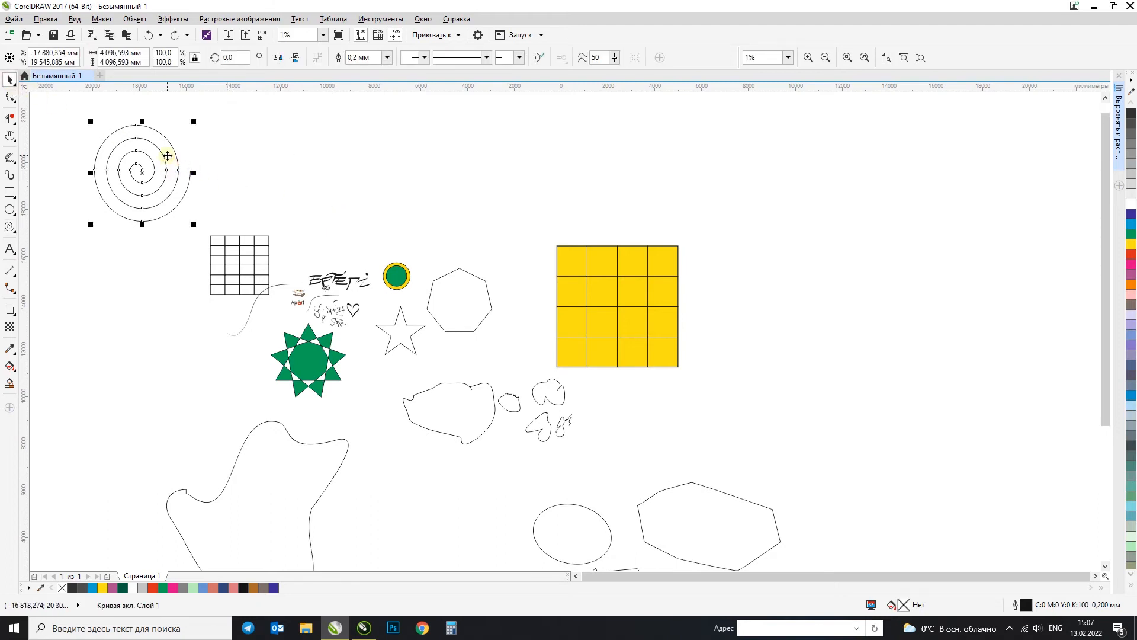
Step: Set the spiral's outline width to 25 mm
{"action": "type", "text": "5"}
{"action": "key", "text": "Return"}
{"action": "left_click", "coordinate": [371, 58]}
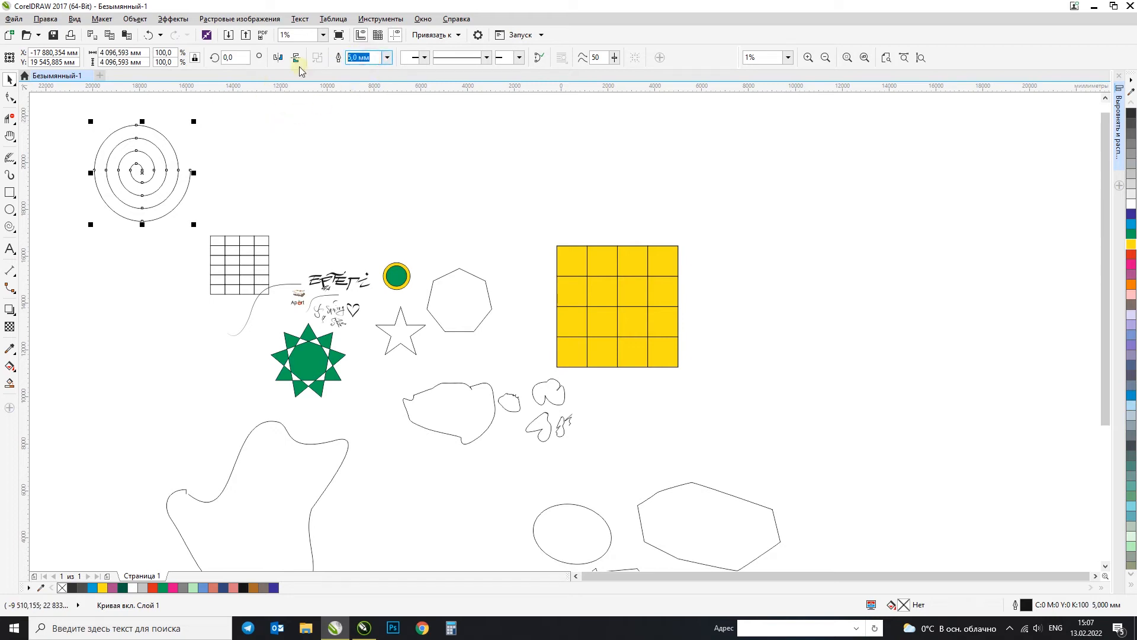
{"action": "key", "text": "Return"}
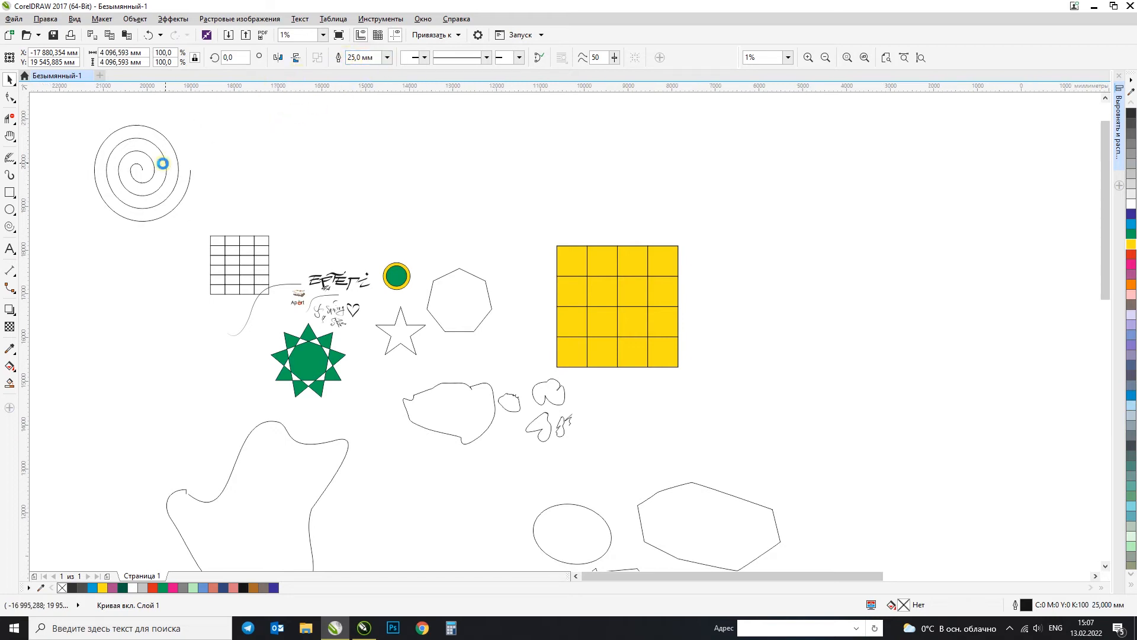
Step: Scale the spiral down about its center to about 1108 mm wide and color its outline magenta
{"action": "scroll", "coordinate": [162, 165], "scroll_direction": "up", "scroll_amount": 2}
{"action": "left_click_drag", "start_coordinate": [527, 385], "coordinate": [398, 253]}
{"action": "left_click", "coordinate": [384, 308]}
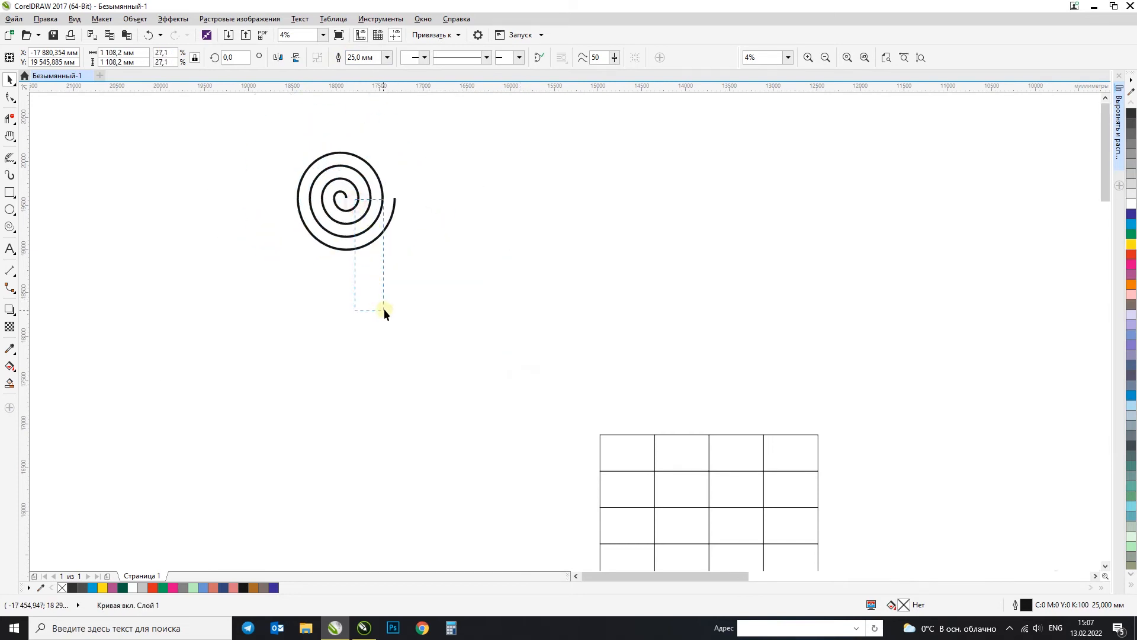
{"action": "left_click", "coordinate": [380, 202]}
{"action": "right_click", "coordinate": [174, 587]}
{"action": "scroll", "coordinate": [410, 153], "scroll_direction": "up", "scroll_amount": 3}
{"action": "scroll", "coordinate": [360, 184], "scroll_direction": "down", "scroll_amount": 3}
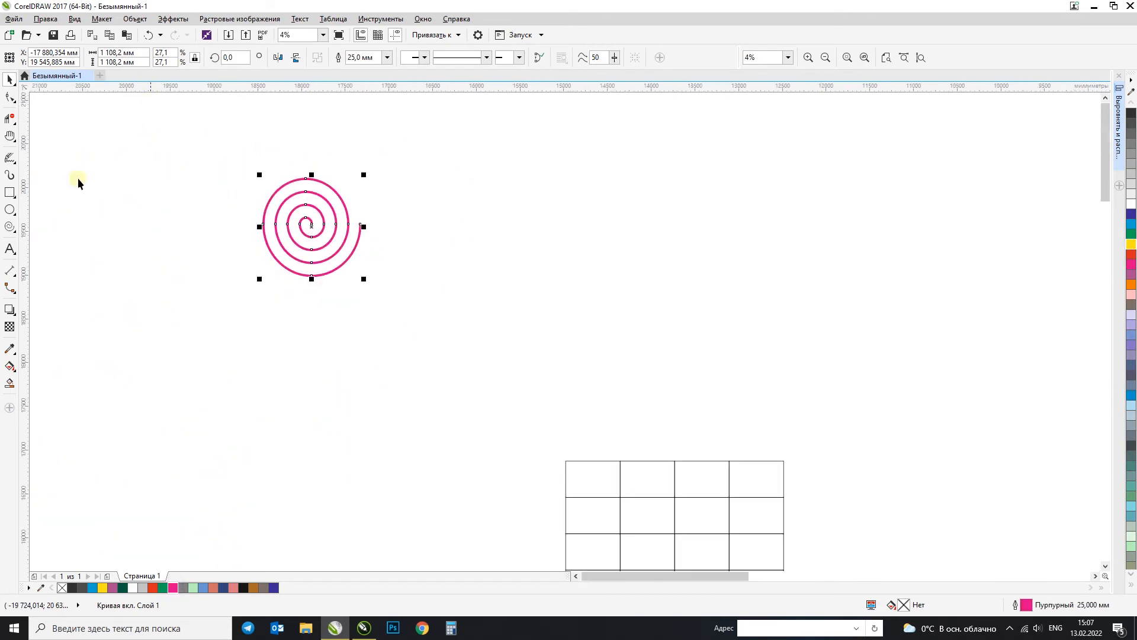
Step: Draw a smiley face basic shape about 2675 mm wide beside the spiral, above the 4-by-6 grid, and fill it yellow
{"action": "left_click", "coordinate": [10, 227]}
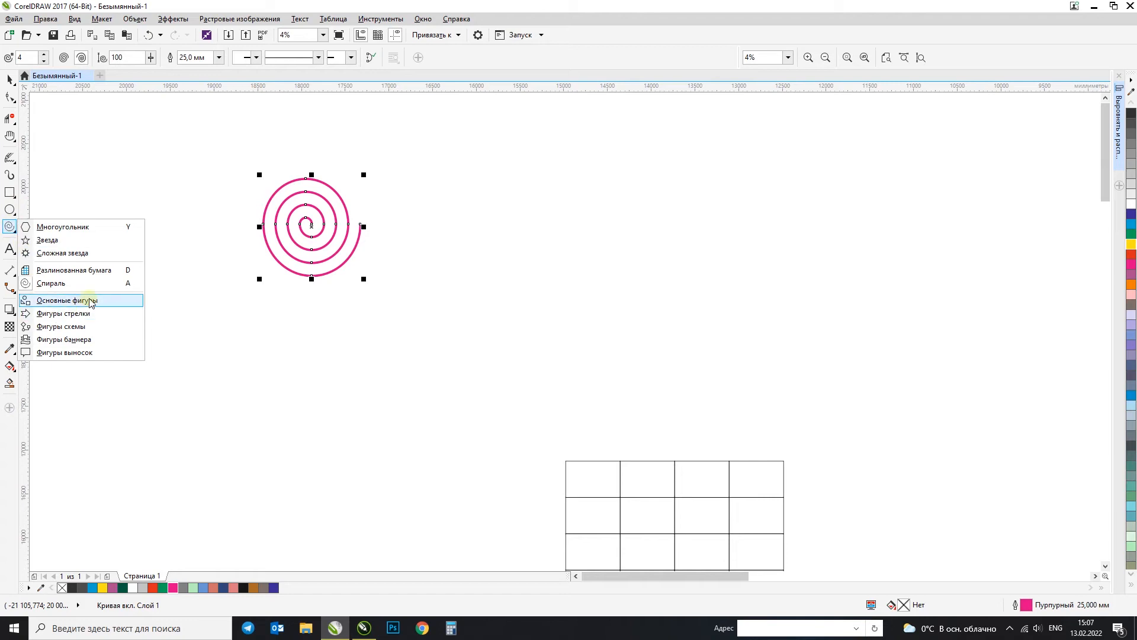
{"action": "left_click", "coordinate": [65, 300]}
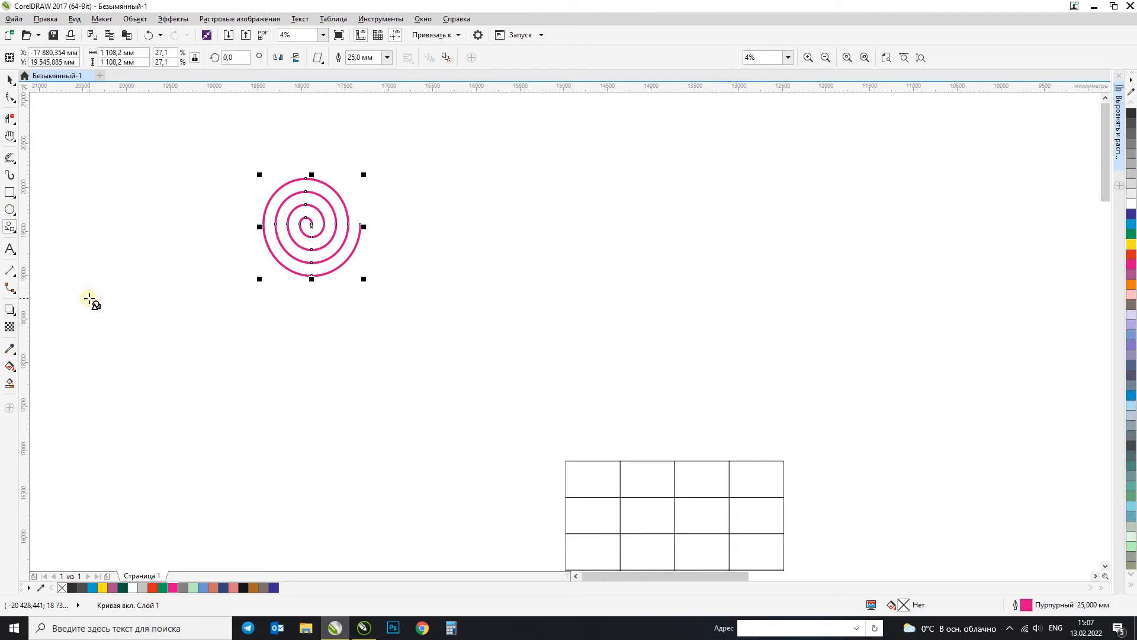
{"action": "left_click", "coordinate": [319, 57]}
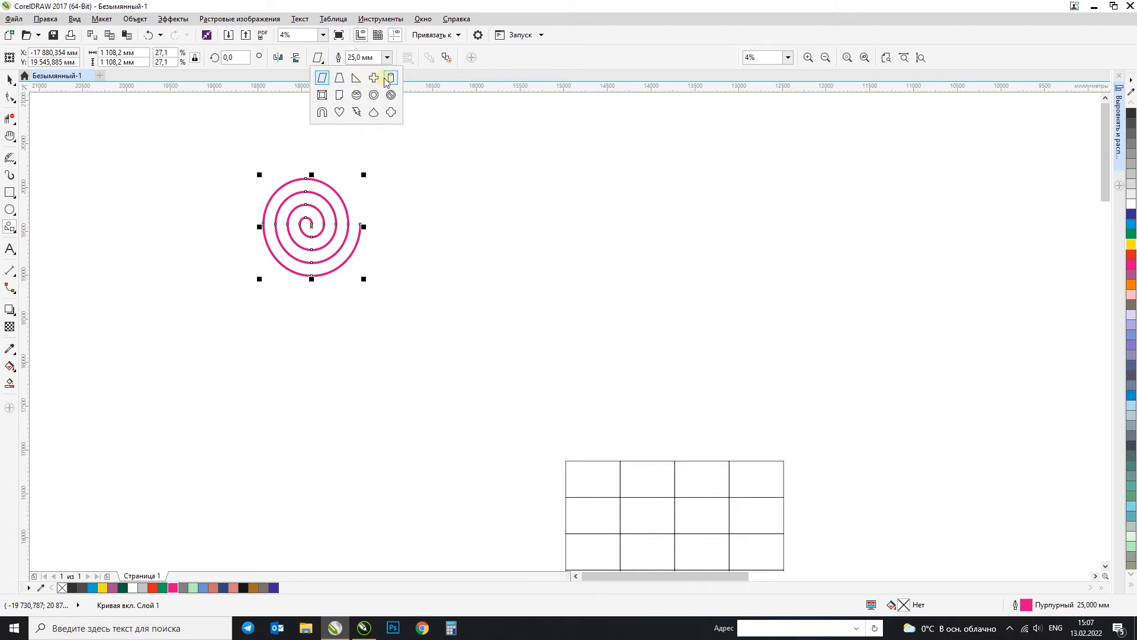
{"action": "left_click", "coordinate": [356, 95]}
{"action": "left_click_drag", "start_coordinate": [457, 133], "coordinate": [698, 372]}
{"action": "left_click", "coordinate": [9, 79]}
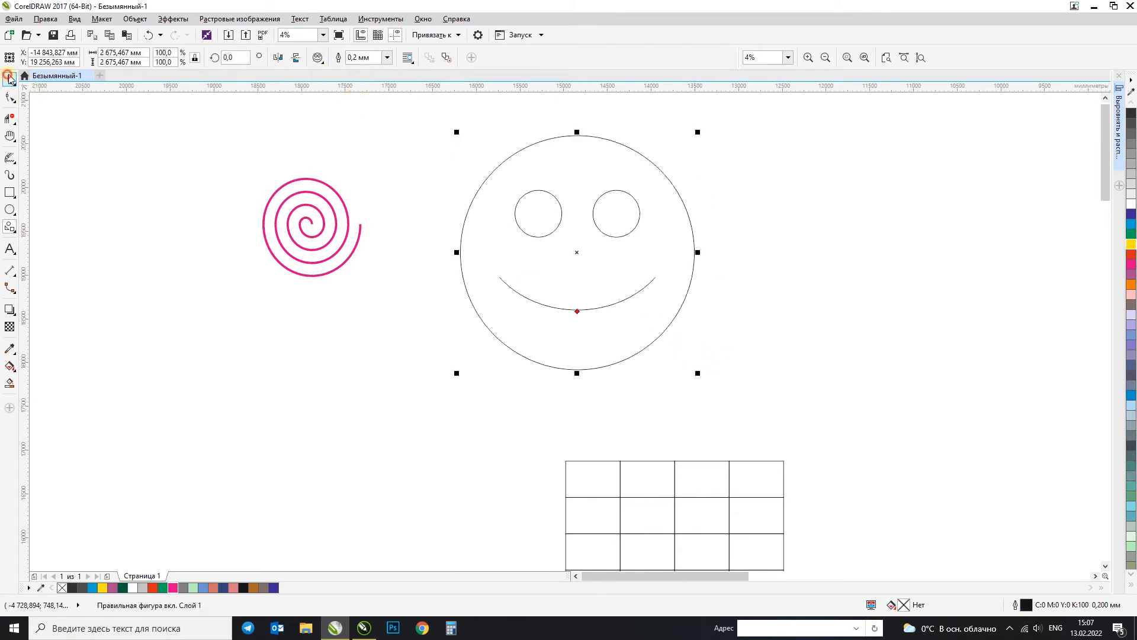
{"action": "left_click", "coordinate": [1131, 243]}
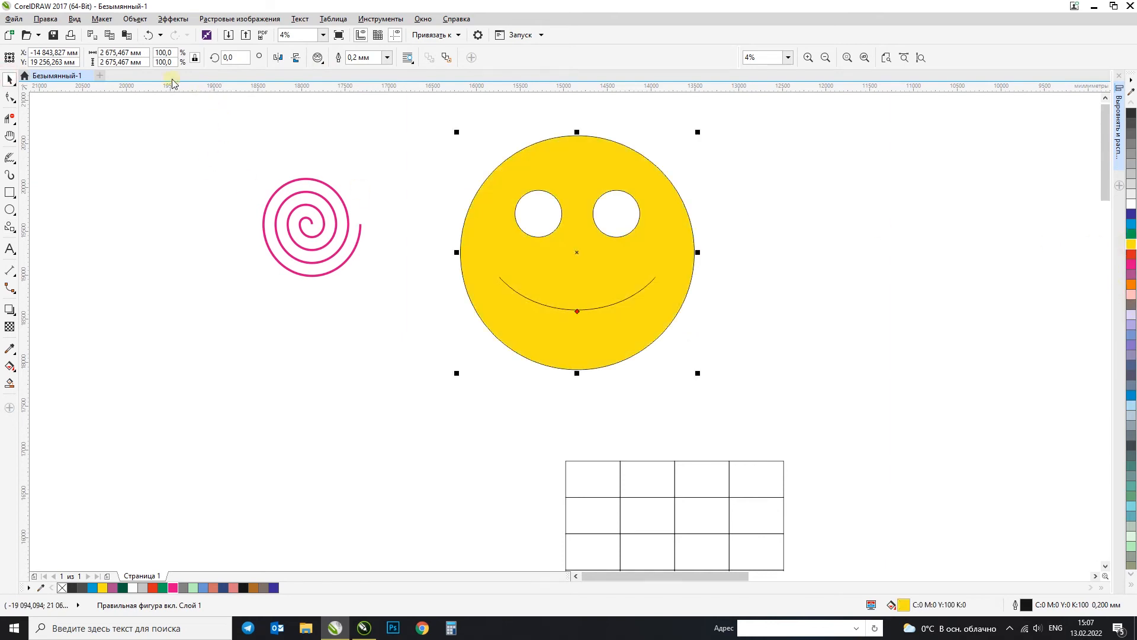
Step: Draw a trapezoid basic shape about 1361 by 1416 mm to the left of the spiral
{"action": "left_click", "coordinate": [318, 60]}
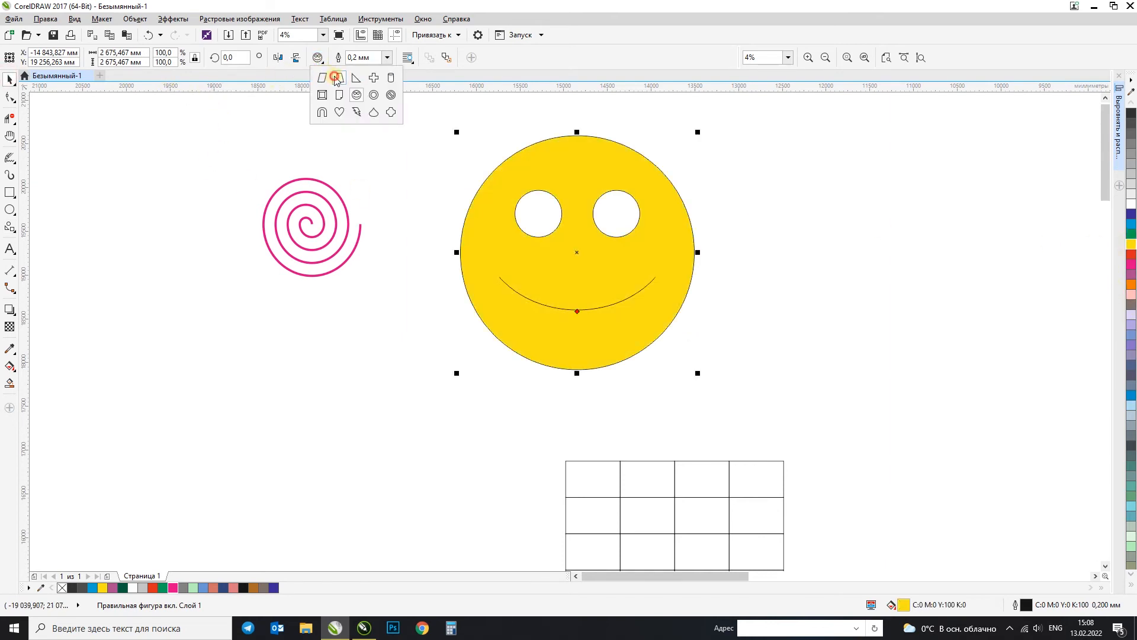
{"action": "left_click", "coordinate": [335, 77]}
{"action": "left_click", "coordinate": [127, 180]}
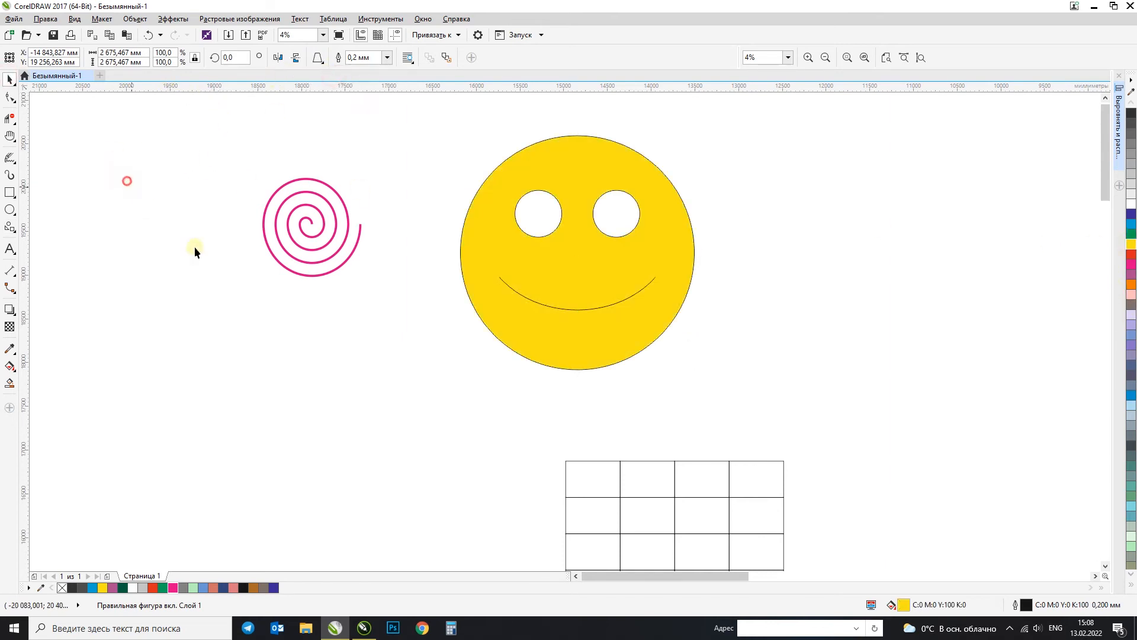
{"action": "left_click", "coordinate": [10, 193]}
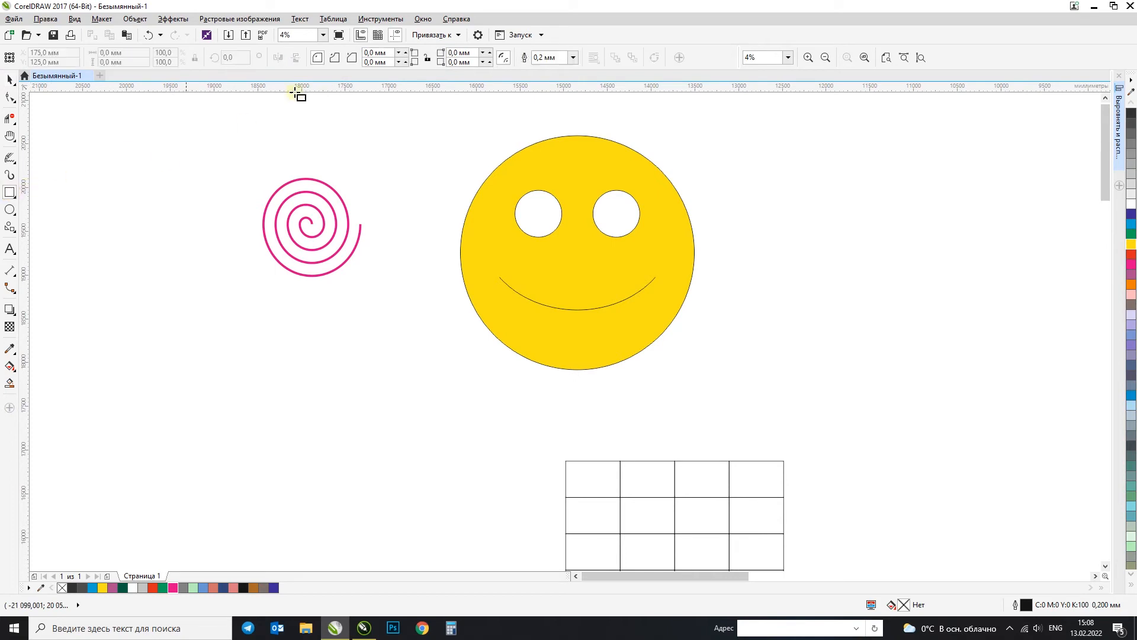
{"action": "left_click", "coordinate": [10, 228]}
{"action": "left_click", "coordinate": [318, 57]}
{"action": "left_click", "coordinate": [335, 78]}
{"action": "left_click_drag", "start_coordinate": [89, 176], "coordinate": [211, 302]}
Step: Draw a beveled square frame about 2046 mm wide below the spiral and a heart about 948 mm wide between the frame and the smiley
{"action": "left_click", "coordinate": [319, 60]}
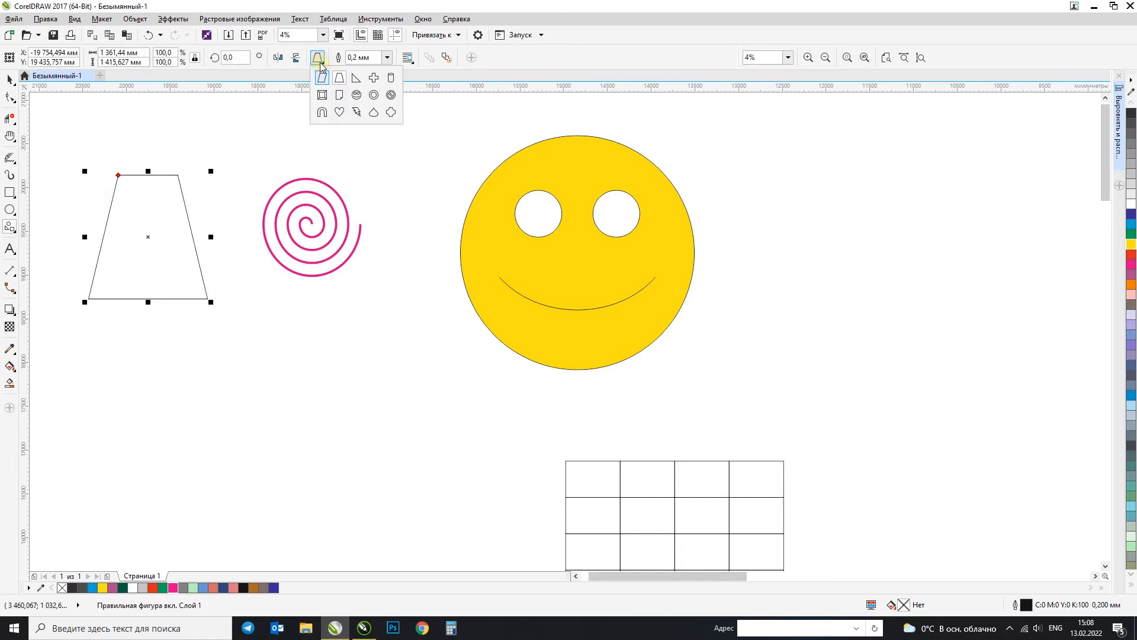
{"action": "left_click", "coordinate": [323, 95]}
{"action": "left_click_drag", "start_coordinate": [184, 376], "coordinate": [363, 556]}
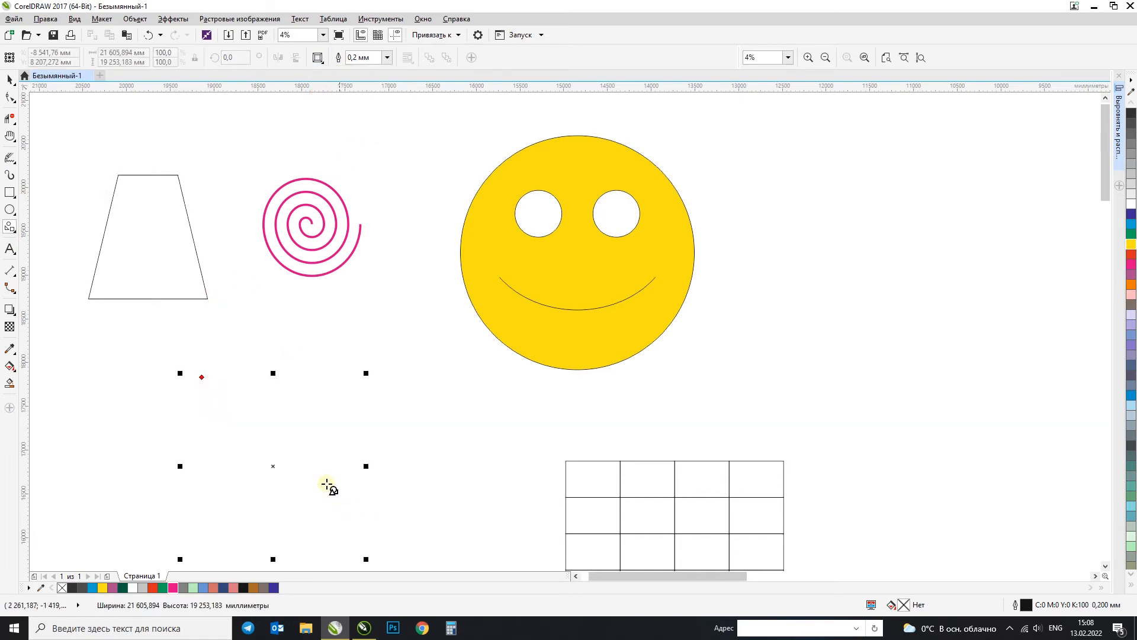
{"action": "left_click", "coordinate": [319, 58]}
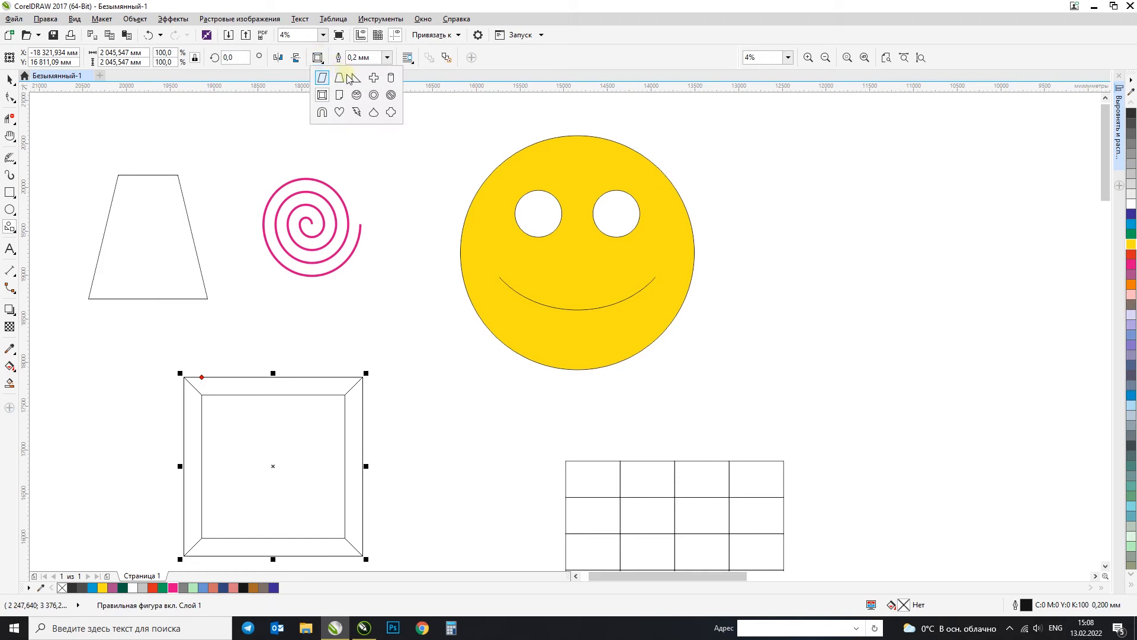
{"action": "left_click", "coordinate": [339, 112]}
{"action": "left_click_drag", "start_coordinate": [373, 307], "coordinate": [462, 396]}
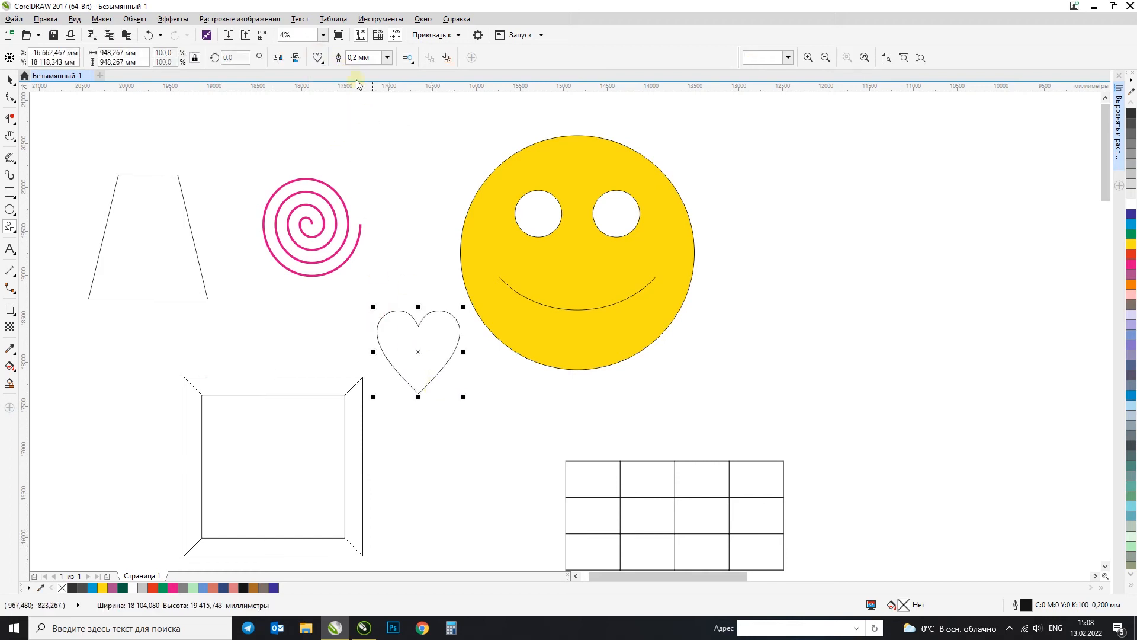
Step: Draw a lightning bolt about 1341 by 2526 mm right of the smiley and a prohibition sign about 1321 mm wide left of it
{"action": "left_click", "coordinate": [320, 58]}
{"action": "left_click", "coordinate": [358, 112]}
{"action": "left_click_drag", "start_coordinate": [823, 141], "coordinate": [947, 370]}
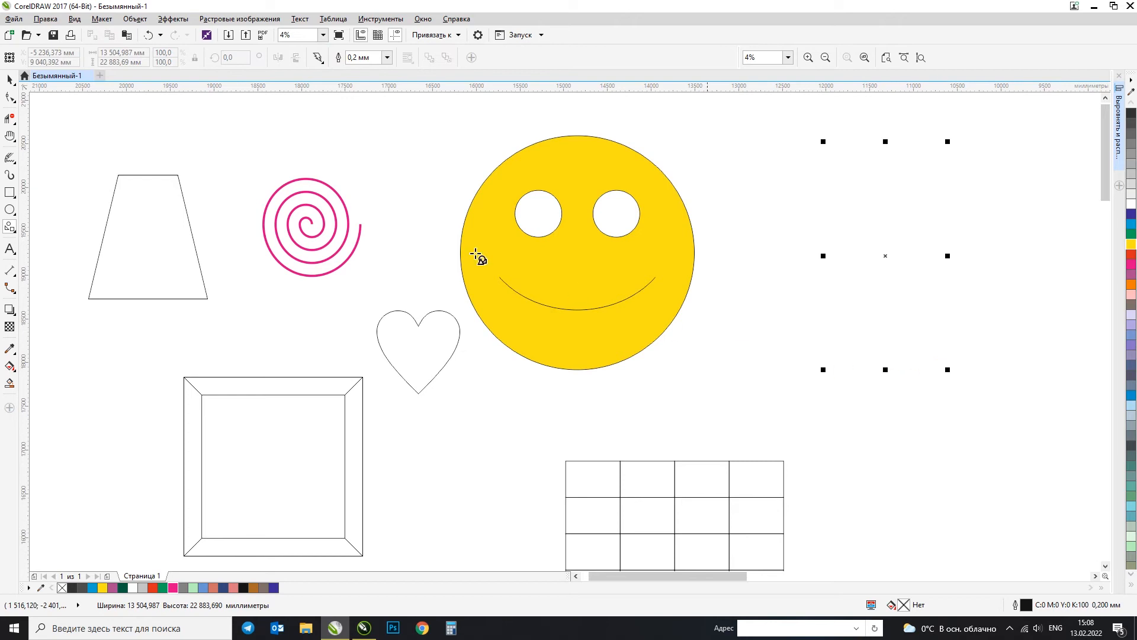
{"action": "left_click", "coordinate": [320, 57]}
{"action": "left_click", "coordinate": [389, 95]}
{"action": "left_click_drag", "start_coordinate": [342, 117], "coordinate": [438, 233]}
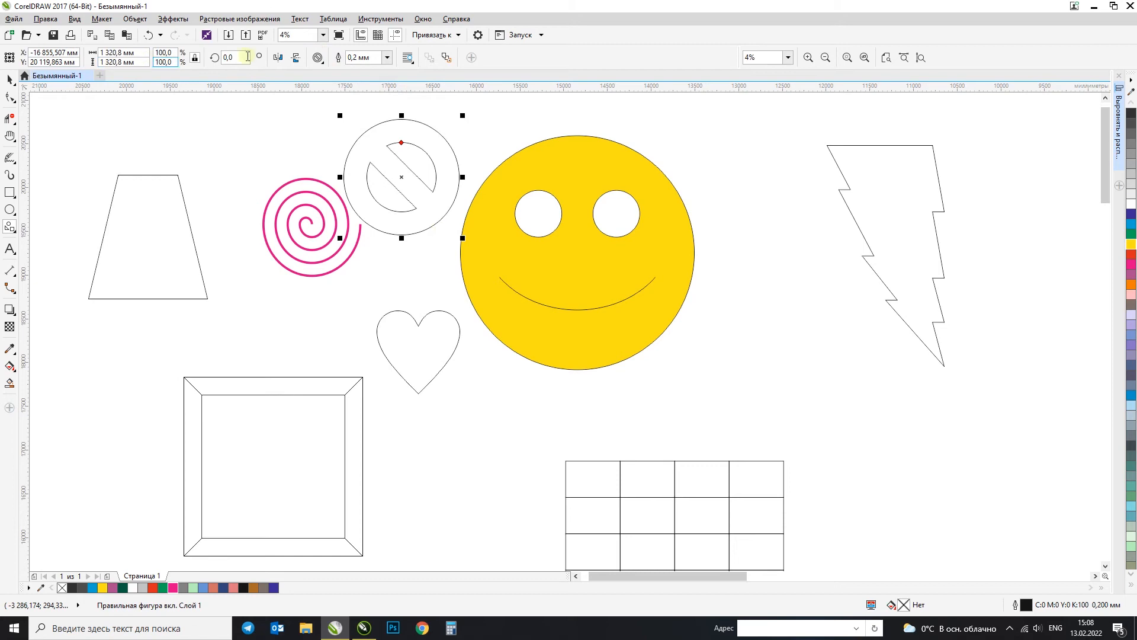
Step: Draw a cross about 987 mm wide above the spiral and a folded-corner page about 1416 mm wide over the trapezoid
{"action": "left_click", "coordinate": [322, 58]}
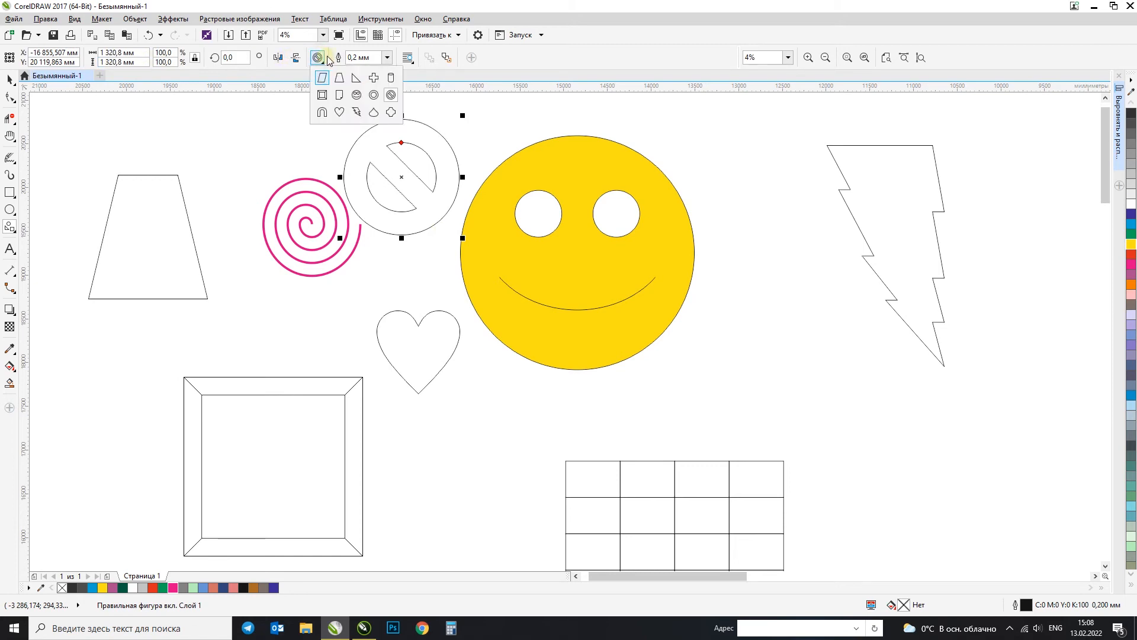
{"action": "left_click", "coordinate": [374, 78]}
{"action": "left_click_drag", "start_coordinate": [210, 108], "coordinate": [303, 202]}
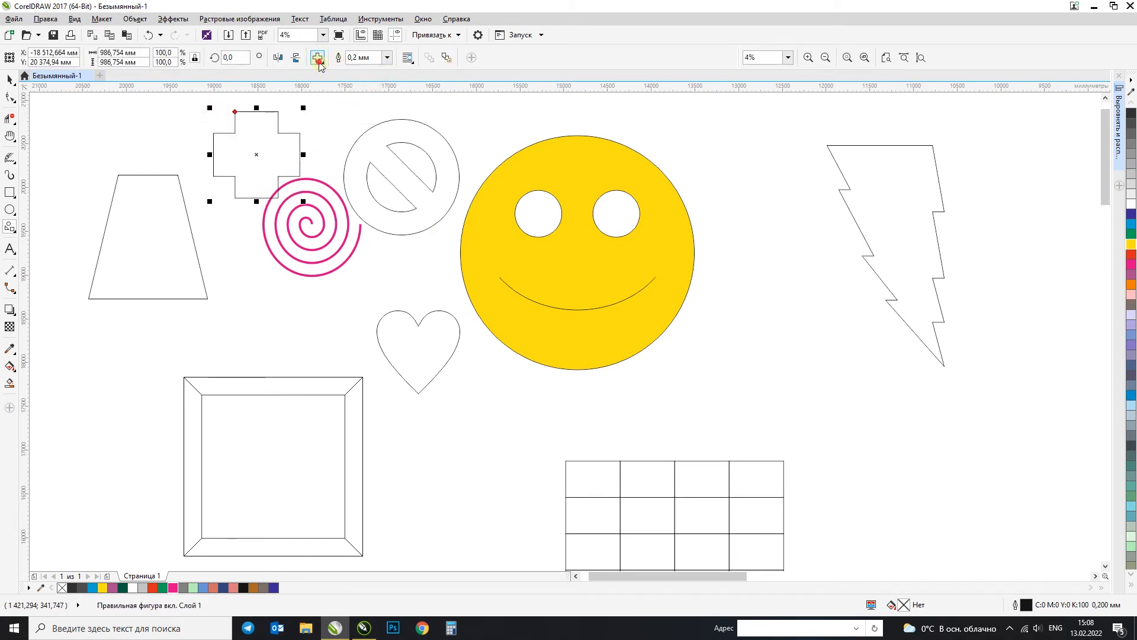
{"action": "left_click", "coordinate": [318, 58]}
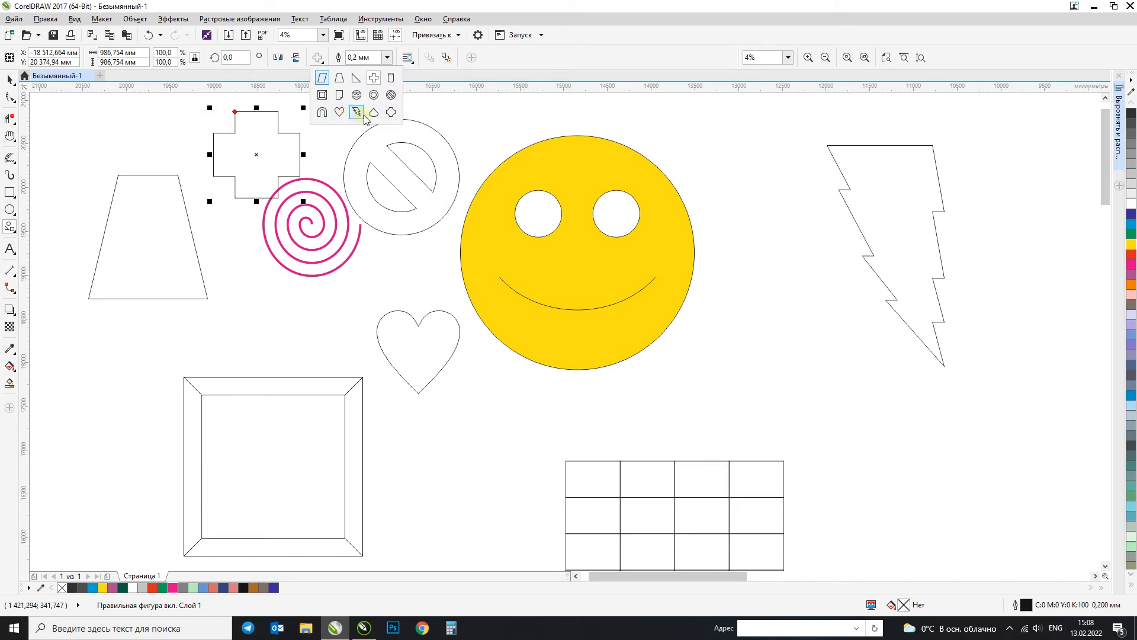
{"action": "left_click", "coordinate": [342, 95]}
{"action": "left_click_drag", "start_coordinate": [102, 118], "coordinate": [233, 249]}
{"action": "left_click", "coordinate": [10, 79]}
Step: Draw a right-pointing arrow shape about 3129 by 2303 mm to the right of the lightning bolt
{"action": "scroll", "coordinate": [221, 203], "scroll_direction": "down", "scroll_amount": 1}
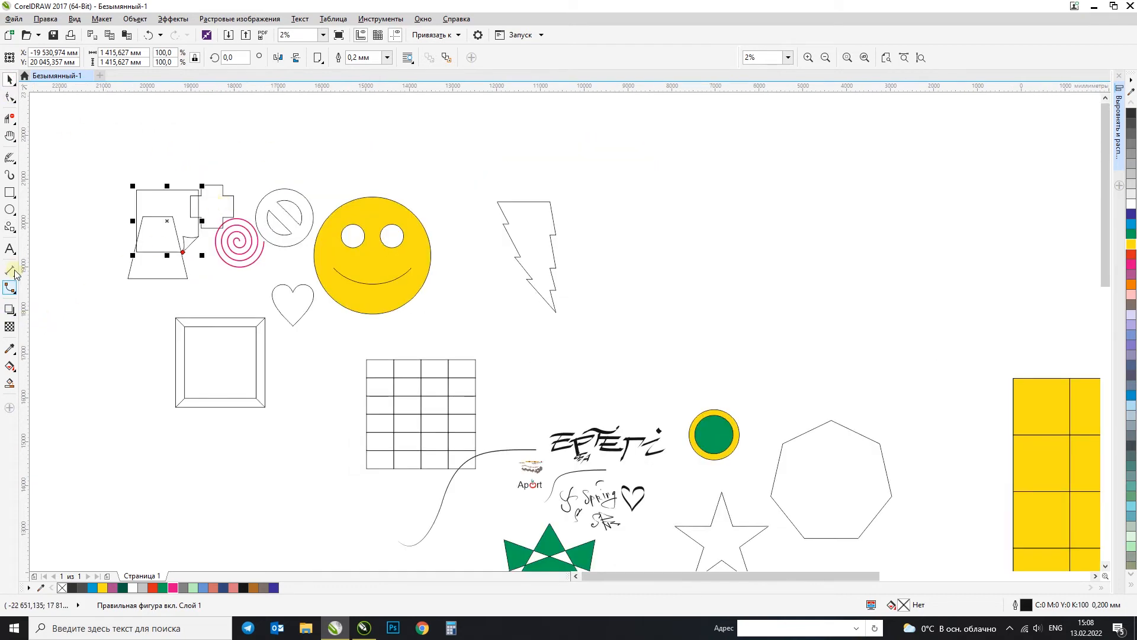
{"action": "left_click", "coordinate": [15, 231]}
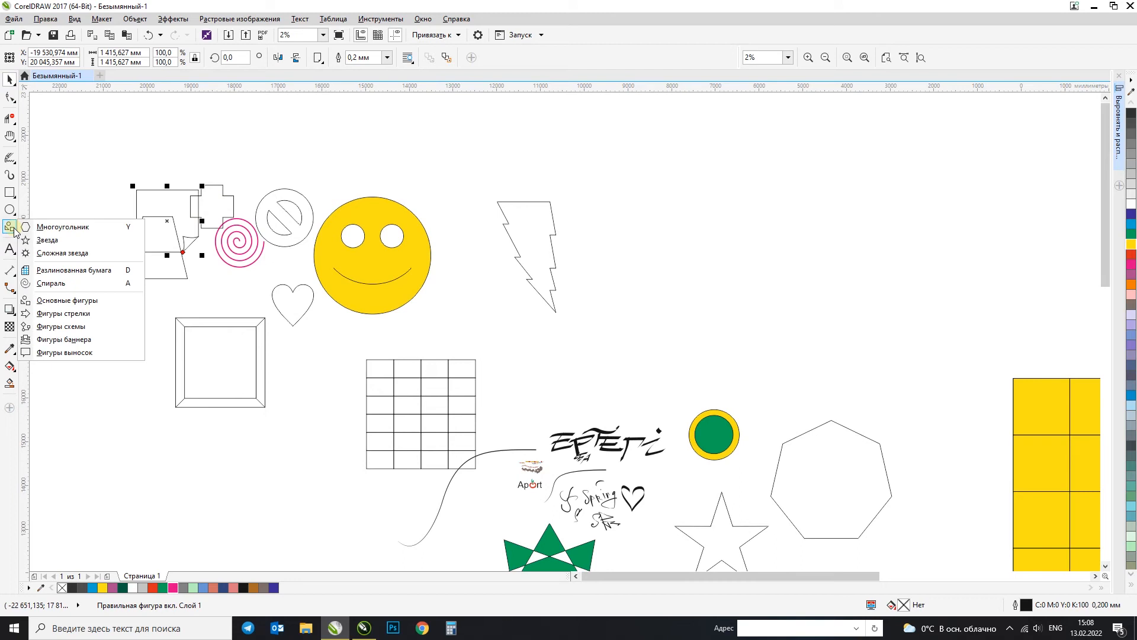
{"action": "left_click", "coordinate": [64, 312]}
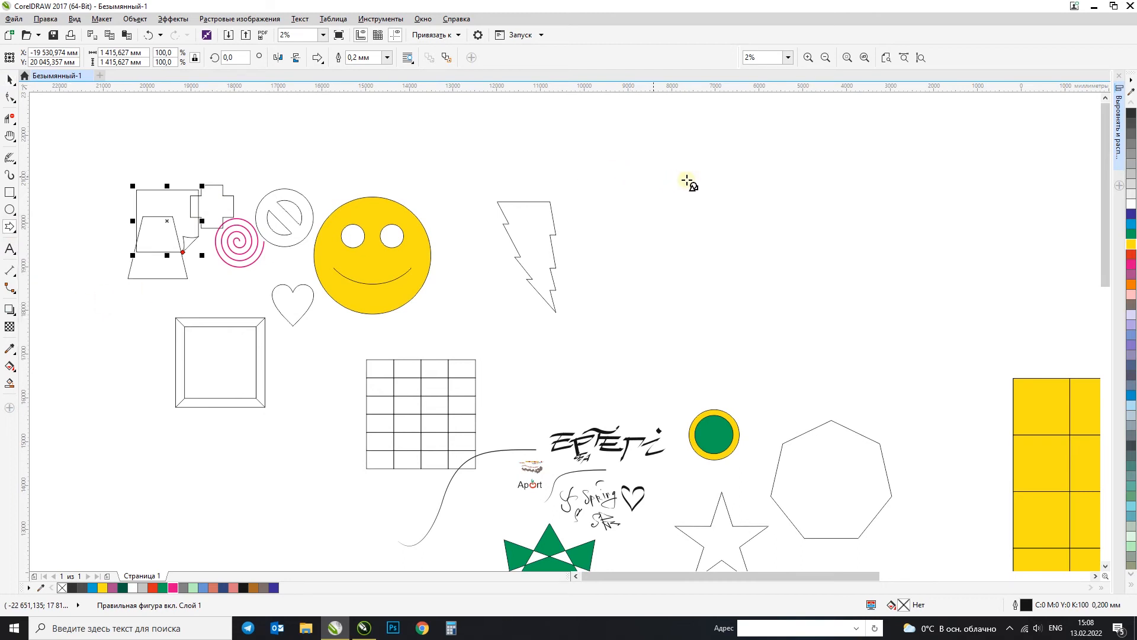
{"action": "left_click", "coordinate": [319, 58]}
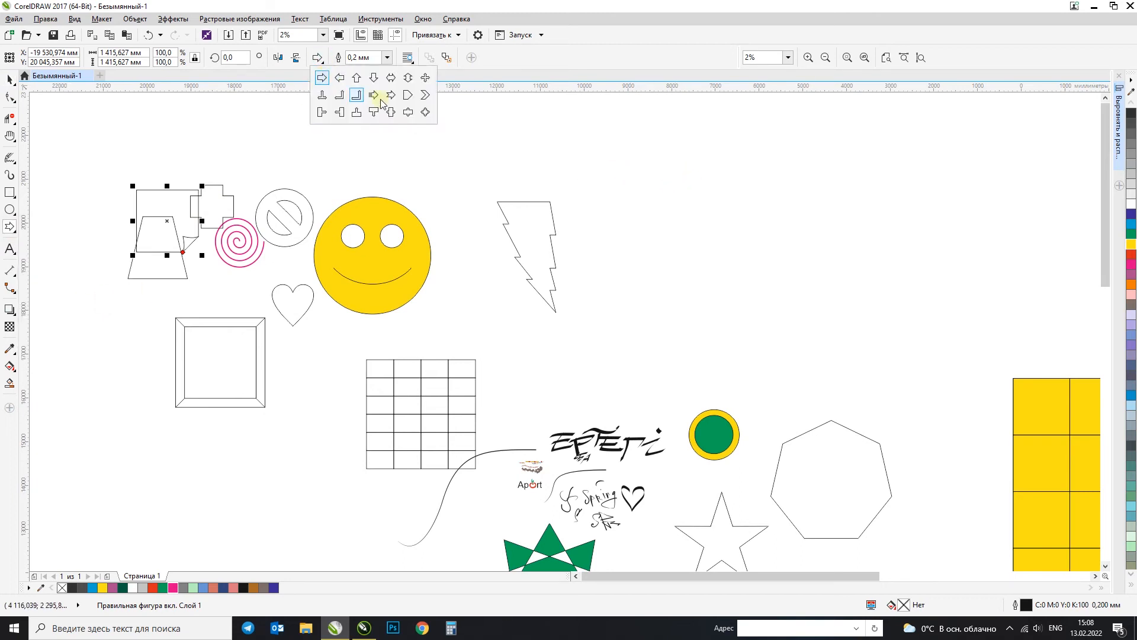
{"action": "left_click", "coordinate": [322, 77]}
{"action": "left_click_drag", "start_coordinate": [623, 142], "coordinate": [767, 251]}
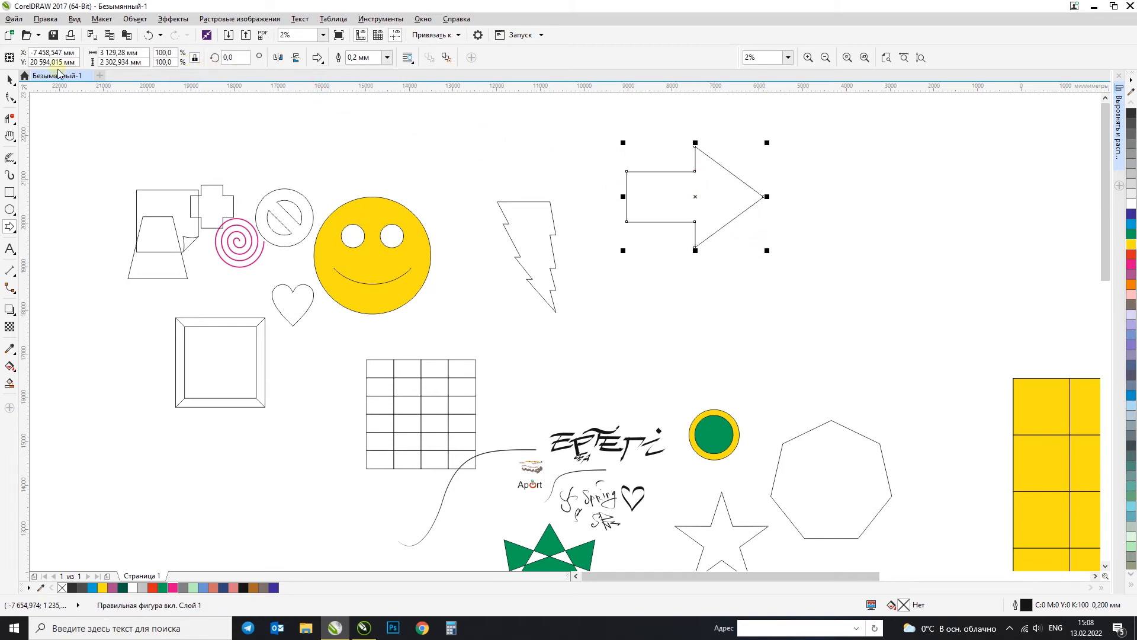
Step: Try mirroring the arrow horizontally and drawing a separate left-pointing arrow beside it, and undo both
{"action": "left_click", "coordinate": [277, 58]}
{"action": "key", "text": "ctrl+z"}
{"action": "left_click", "coordinate": [317, 57]}
{"action": "left_click", "coordinate": [342, 83]}
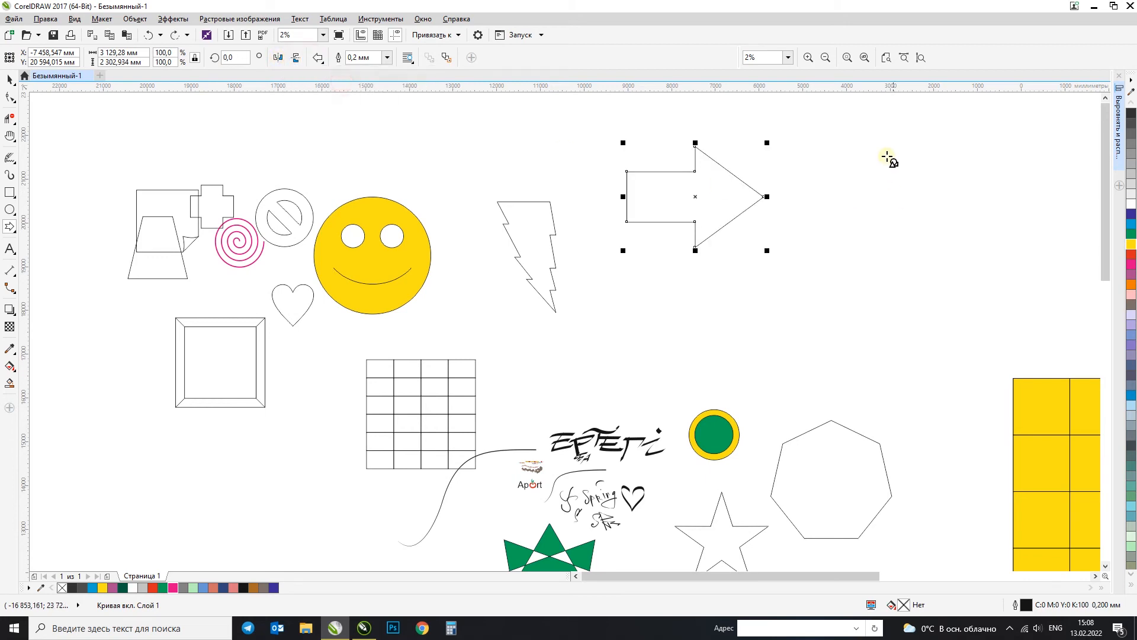
{"action": "left_click_drag", "start_coordinate": [890, 163], "coordinate": [1054, 252]}
{"action": "key", "text": "ctrl+z"}
Step: Try drawing an upward-pointing arrow above the lightning bolt, and undo it
{"action": "left_click", "coordinate": [319, 58]}
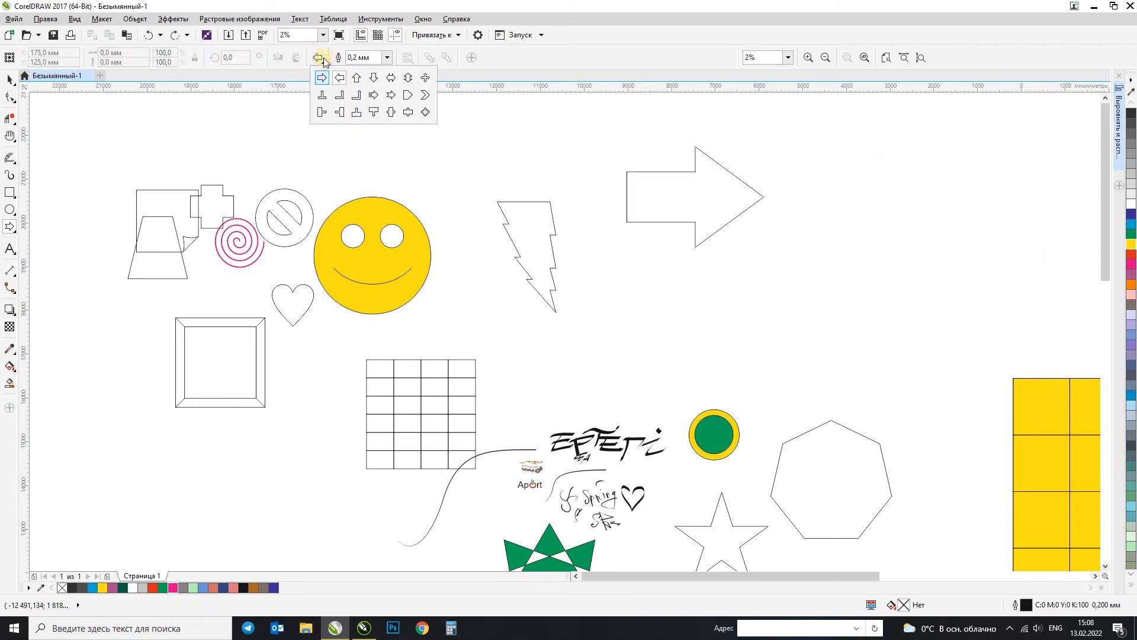
{"action": "left_click", "coordinate": [356, 77]}
{"action": "left_click_drag", "start_coordinate": [468, 131], "coordinate": [522, 202]}
{"action": "key", "text": "ctrl+z"}
Step: Draw a striped right arrow about 2669 by 1124 mm above the lightning bolt and a double-headed arrow block about 1246 by 1192 mm above the smiley
{"action": "left_click", "coordinate": [318, 58]}
{"action": "left_click", "coordinate": [374, 95]}
{"action": "left_click_drag", "start_coordinate": [468, 118], "coordinate": [591, 175]}
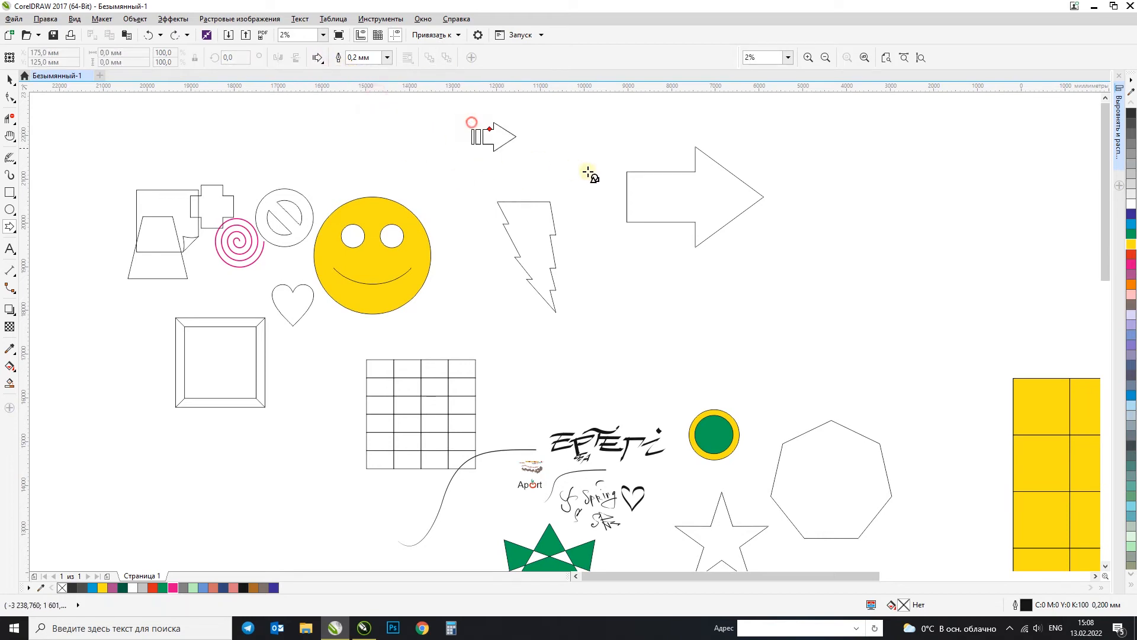
{"action": "left_click", "coordinate": [319, 58]}
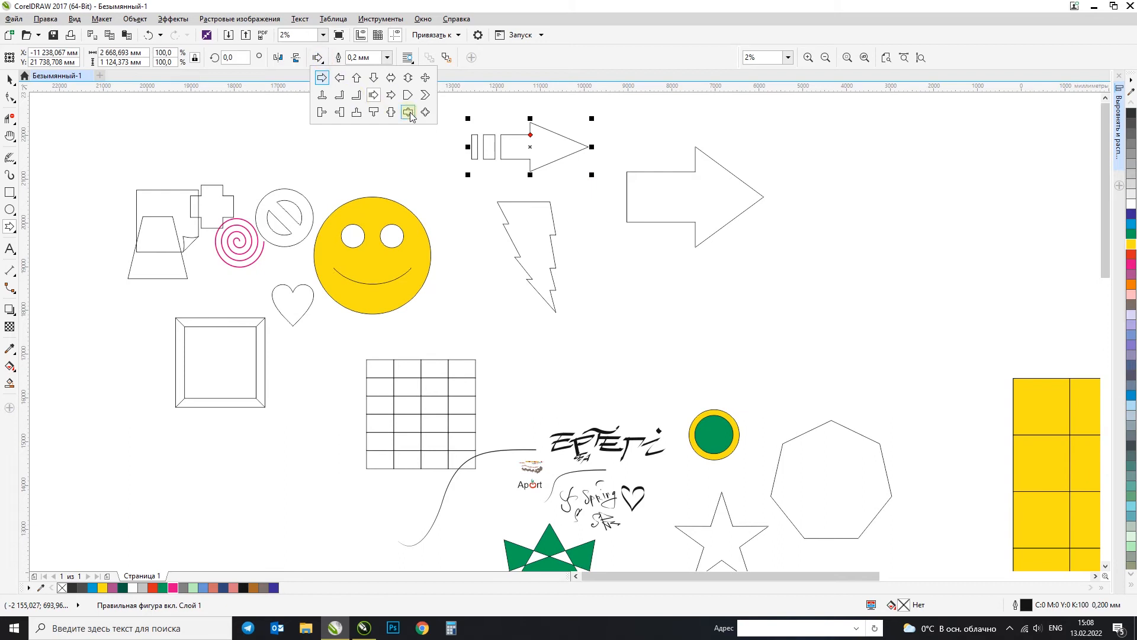
{"action": "left_click", "coordinate": [391, 113]}
{"action": "left_click_drag", "start_coordinate": [342, 114], "coordinate": [395, 167]}
{"action": "key", "text": "space"}
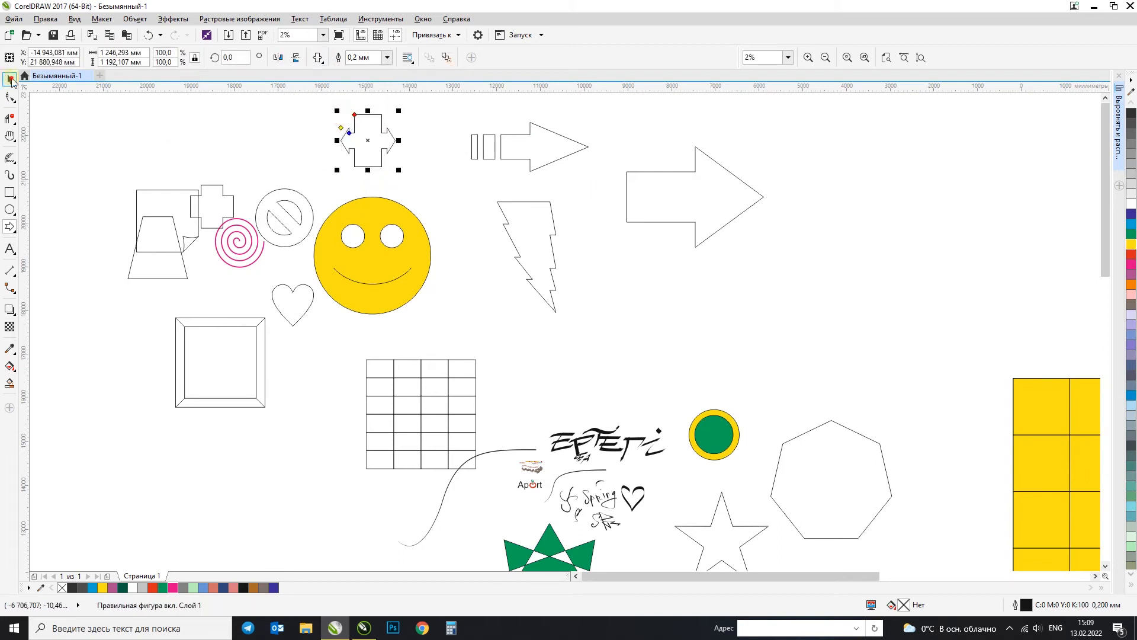
{"action": "left_click", "coordinate": [226, 130]}
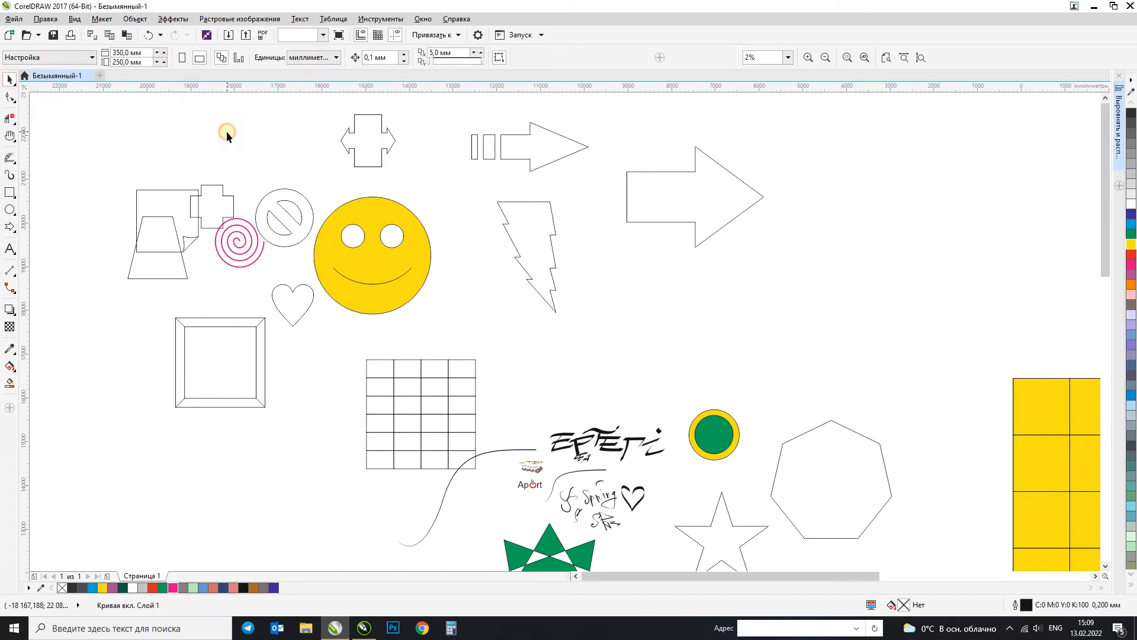
Step: Draw flowchart parallelograms about 2024 by 982 mm beside the black-lined grid and about 3265 by 2113 mm right of the large arrow
{"action": "left_click", "coordinate": [10, 232]}
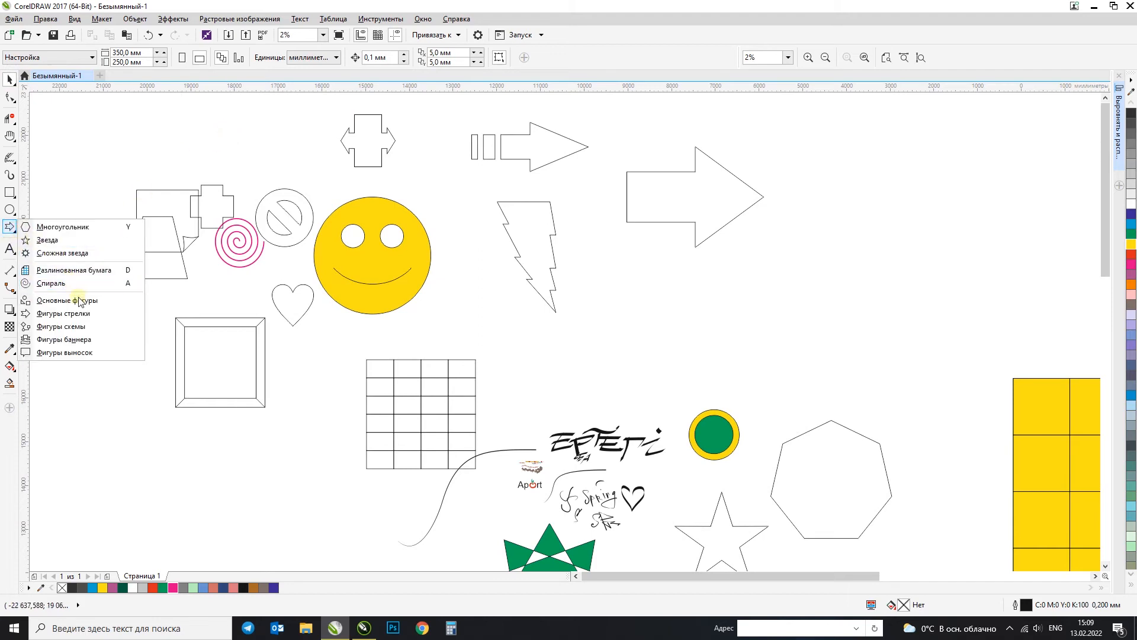
{"action": "left_click", "coordinate": [61, 326]}
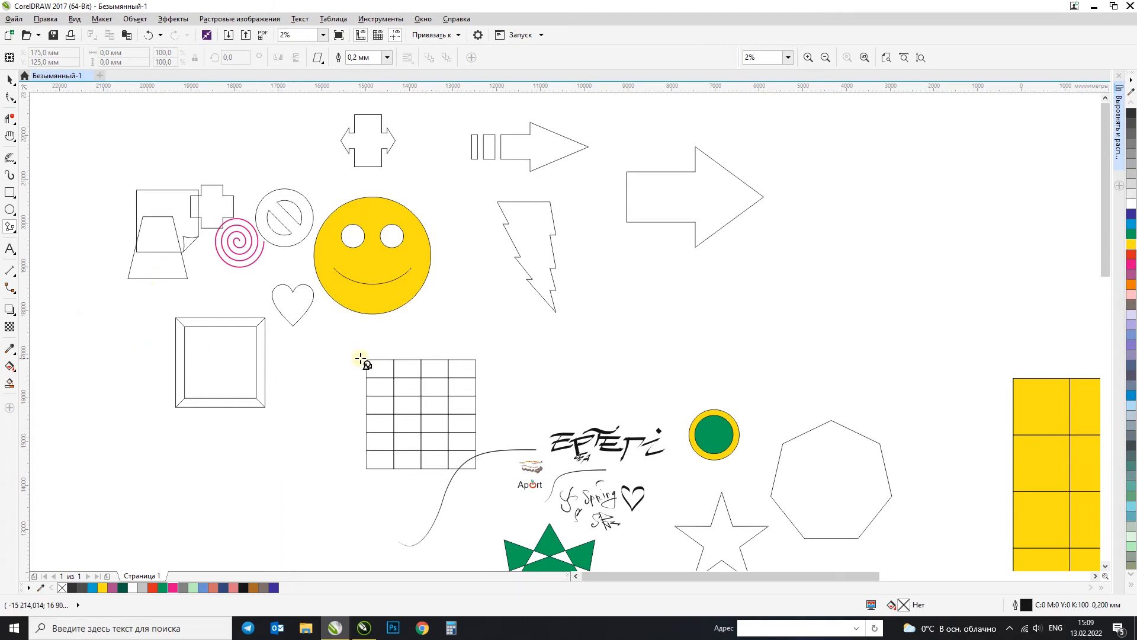
{"action": "mouse_move", "coordinate": [355, 367]}
{"action": "left_mouse_down"}
{"action": "mouse_move", "coordinate": [284, 381]}
{"action": "mouse_move", "coordinate": [275, 405]}
{"action": "left_mouse_up"}
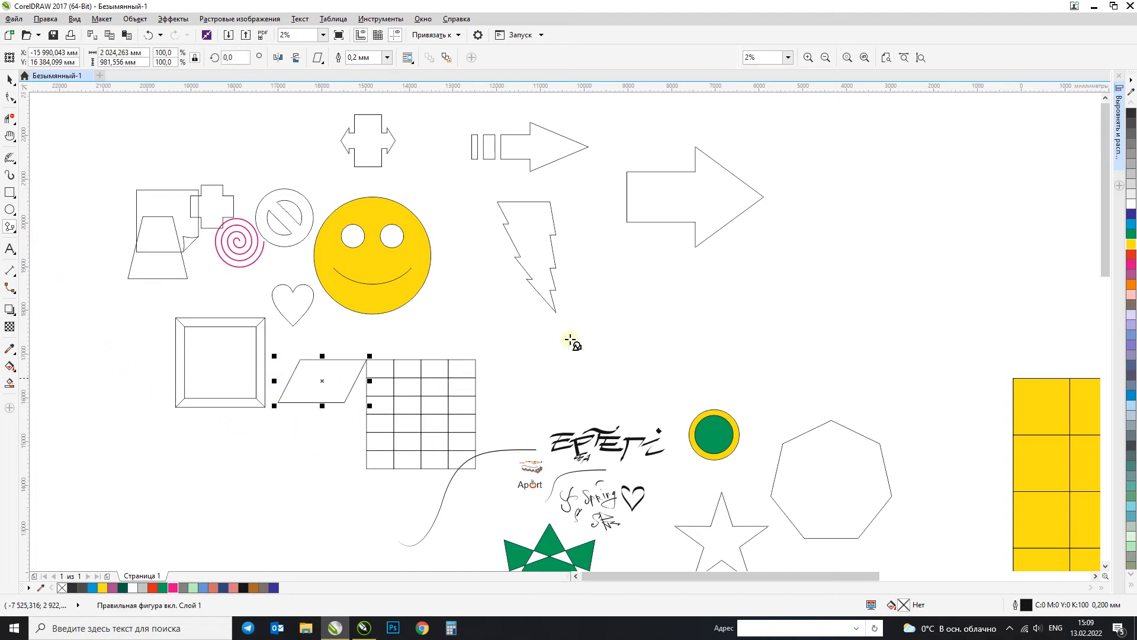
{"action": "left_click_drag", "start_coordinate": [805, 213], "coordinate": [952, 309]}
Step: Draw a tailed flowchart circle about 2940 mm wide above the large parallelogram and an upright cylinder about 1273 by 3387 mm below the large arrow
{"action": "left_click", "coordinate": [318, 57]}
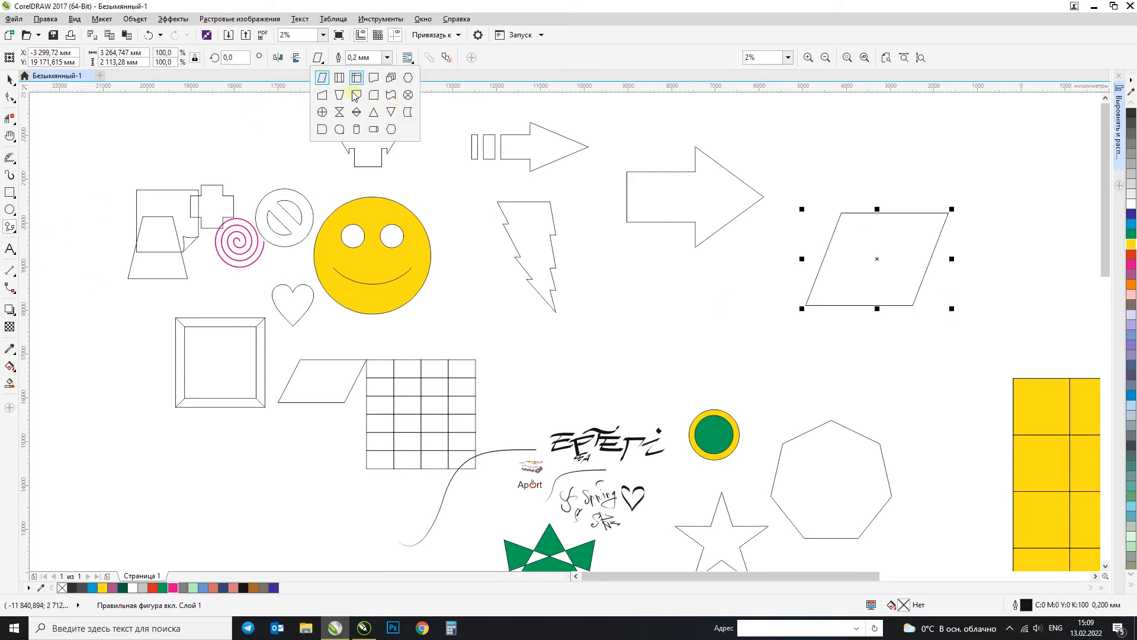
{"action": "left_click", "coordinate": [339, 130]}
{"action": "left_click_drag", "start_coordinate": [788, 133], "coordinate": [911, 230]}
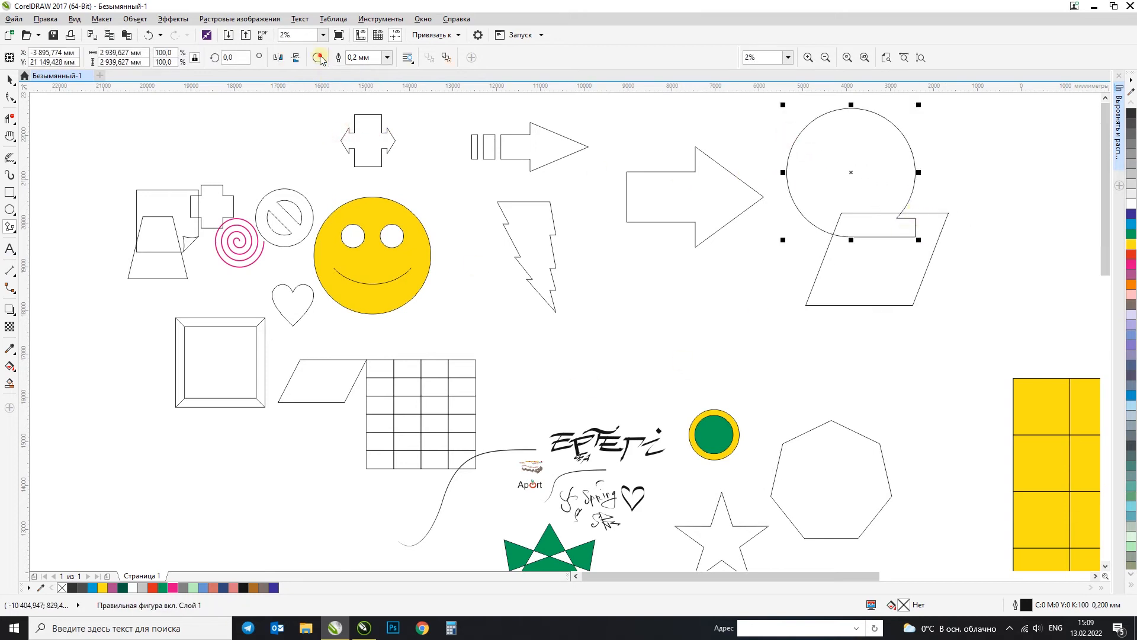
{"action": "left_click", "coordinate": [318, 57]}
{"action": "left_click", "coordinate": [357, 129]}
{"action": "left_click_drag", "start_coordinate": [659, 264], "coordinate": [718, 395]}
Step: Draw a horizontal flowchart cylinder above the folded-corner page and a display shape about 1084 by 1097 mm left of the double-headed arrow block
{"action": "left_click", "coordinate": [320, 59]}
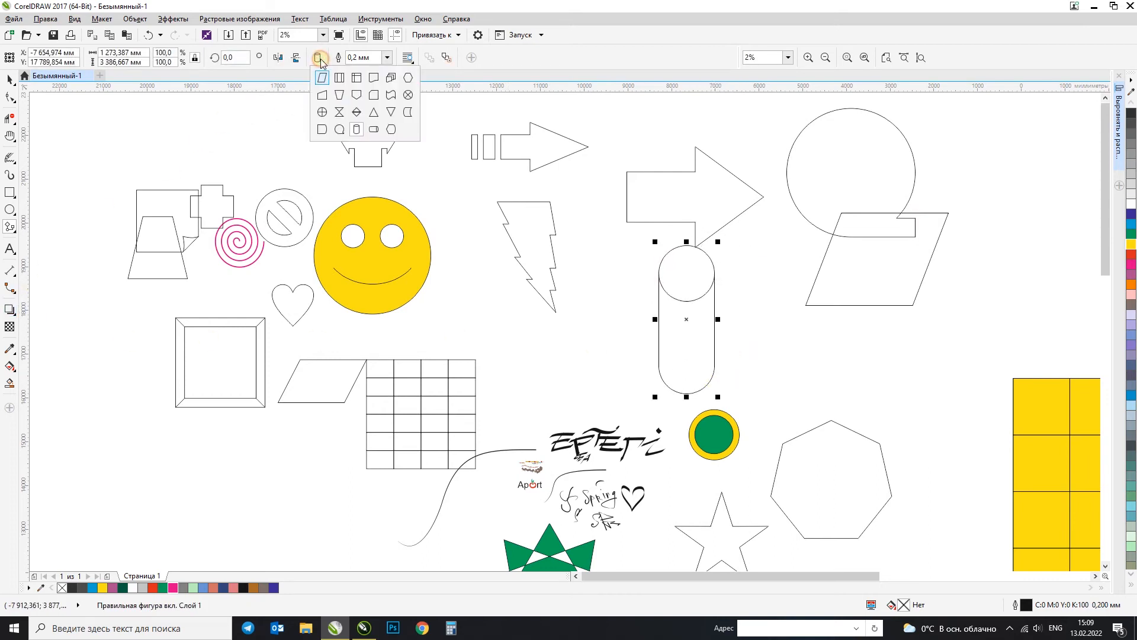
{"action": "left_click", "coordinate": [374, 128]}
{"action": "left_click_drag", "start_coordinate": [67, 111], "coordinate": [198, 186]}
{"action": "left_click", "coordinate": [319, 58]}
{"action": "left_click", "coordinate": [391, 129]}
{"action": "left_click_drag", "start_coordinate": [278, 117], "coordinate": [332, 172]}
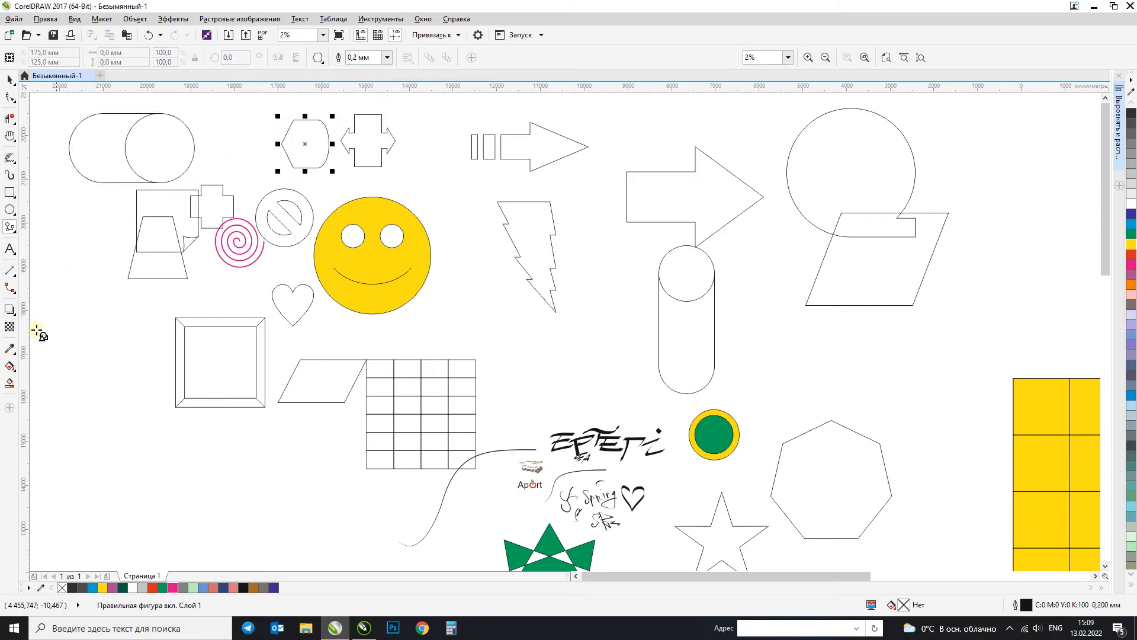
Step: Draw a ribbon banner below the bevelled frame and a second banner style about 5283 by 881 mm beneath it
{"action": "left_click", "coordinate": [15, 230]}
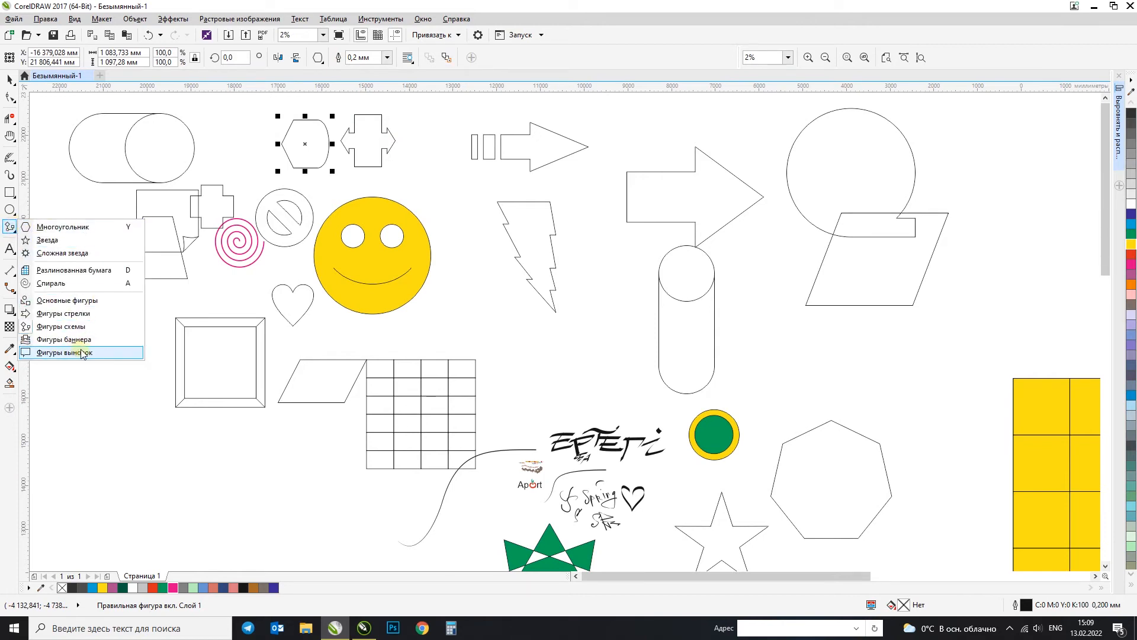
{"action": "left_click", "coordinate": [74, 340]}
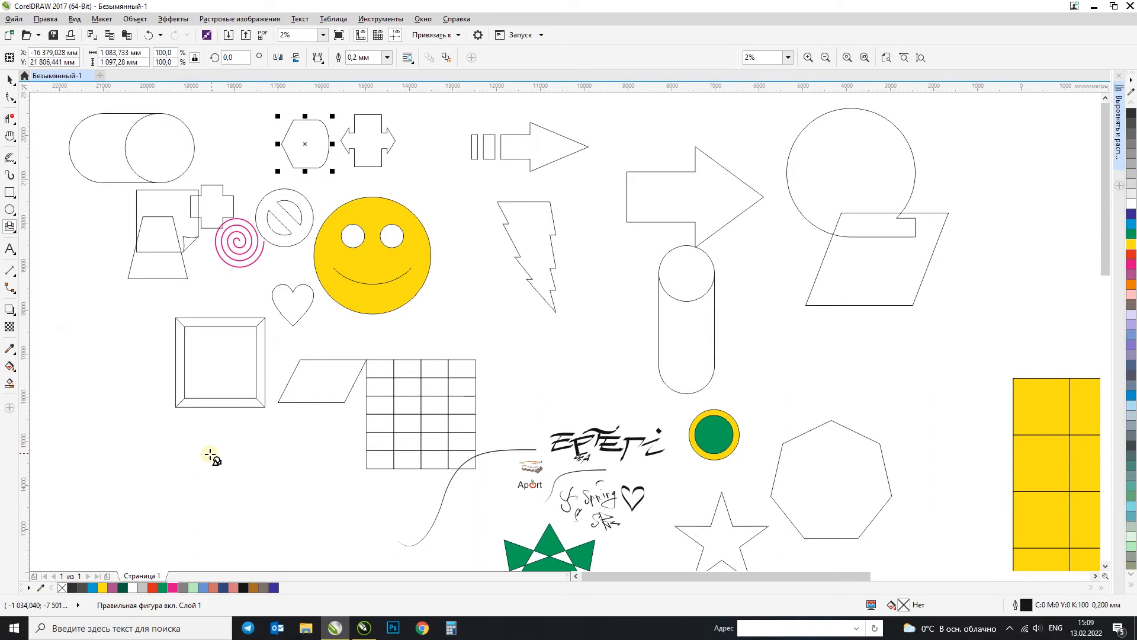
{"action": "left_click_drag", "start_coordinate": [82, 446], "coordinate": [327, 497]}
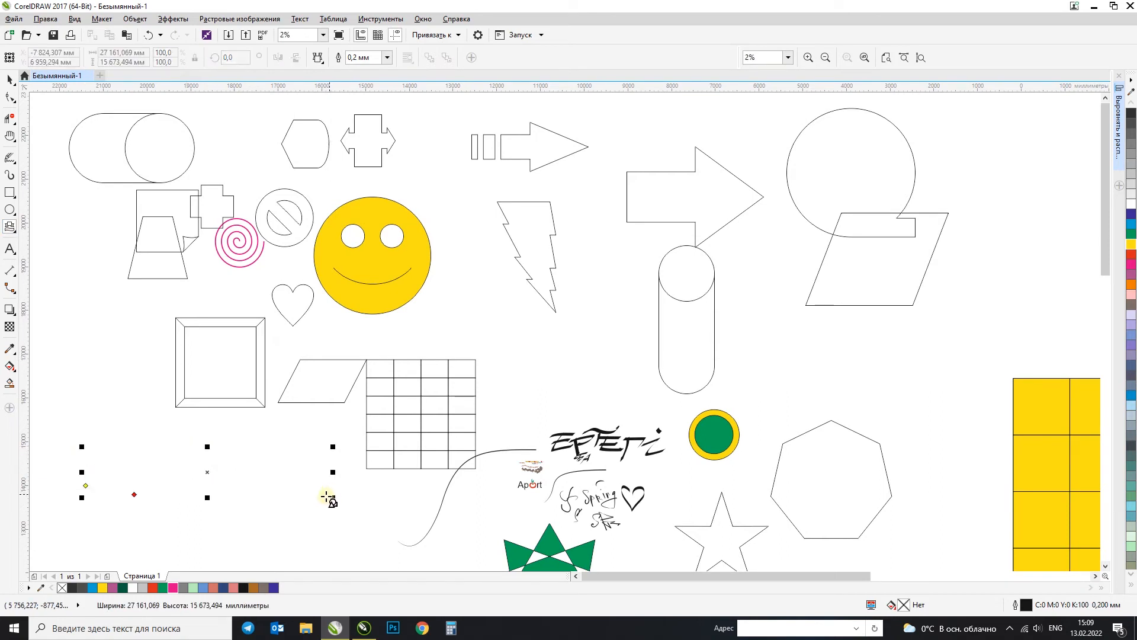
{"action": "left_click", "coordinate": [296, 530]}
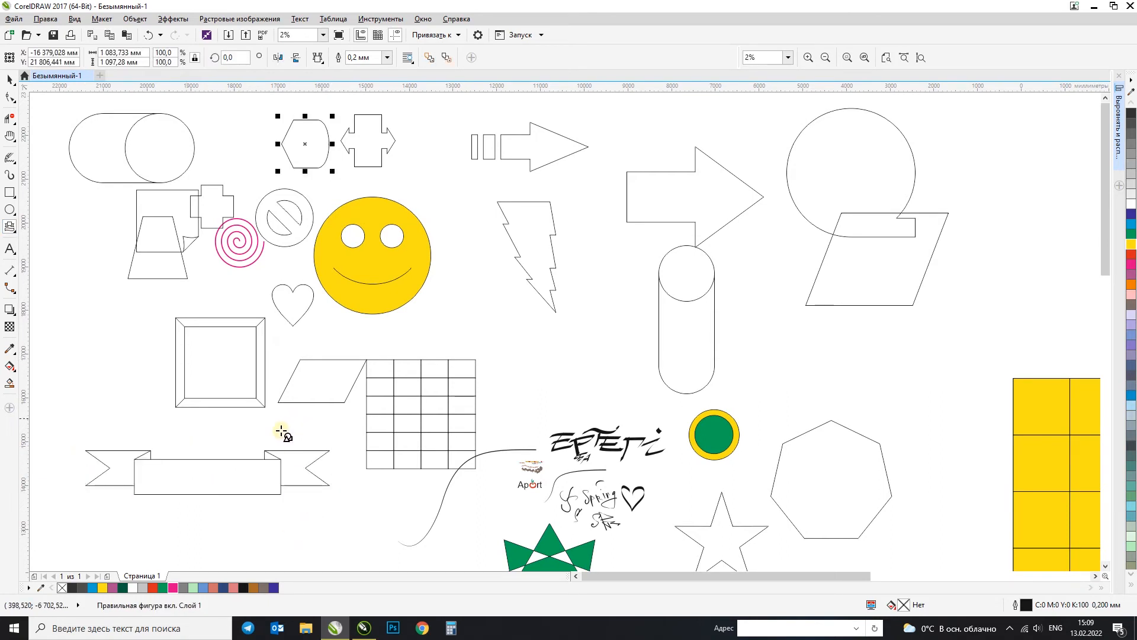
{"action": "left_click", "coordinate": [318, 60]}
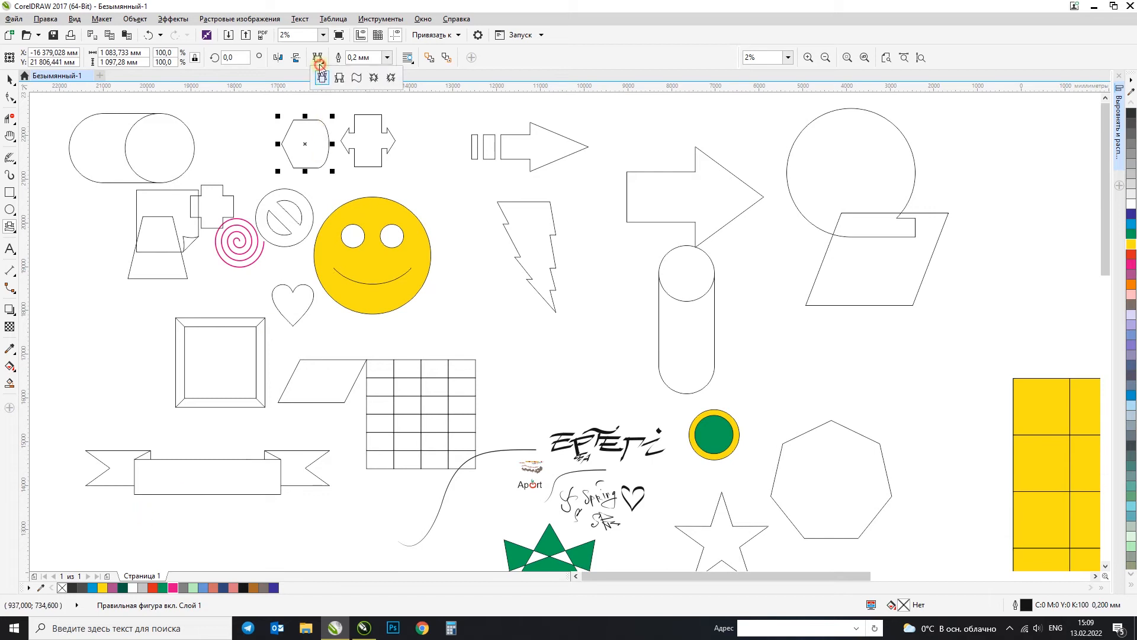
{"action": "left_click", "coordinate": [341, 79]}
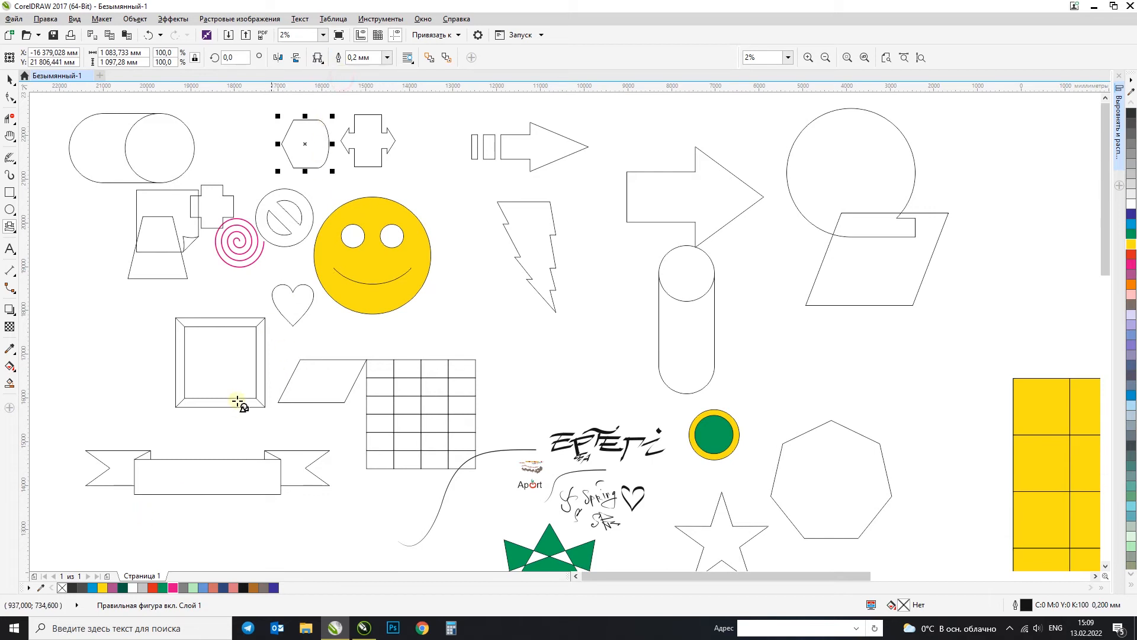
{"action": "left_click_drag", "start_coordinate": [116, 511], "coordinate": [352, 555]}
Step: Draw a wavy banner about 3861 by 1124 mm and move it above the yellow grid
{"action": "left_click", "coordinate": [317, 58]}
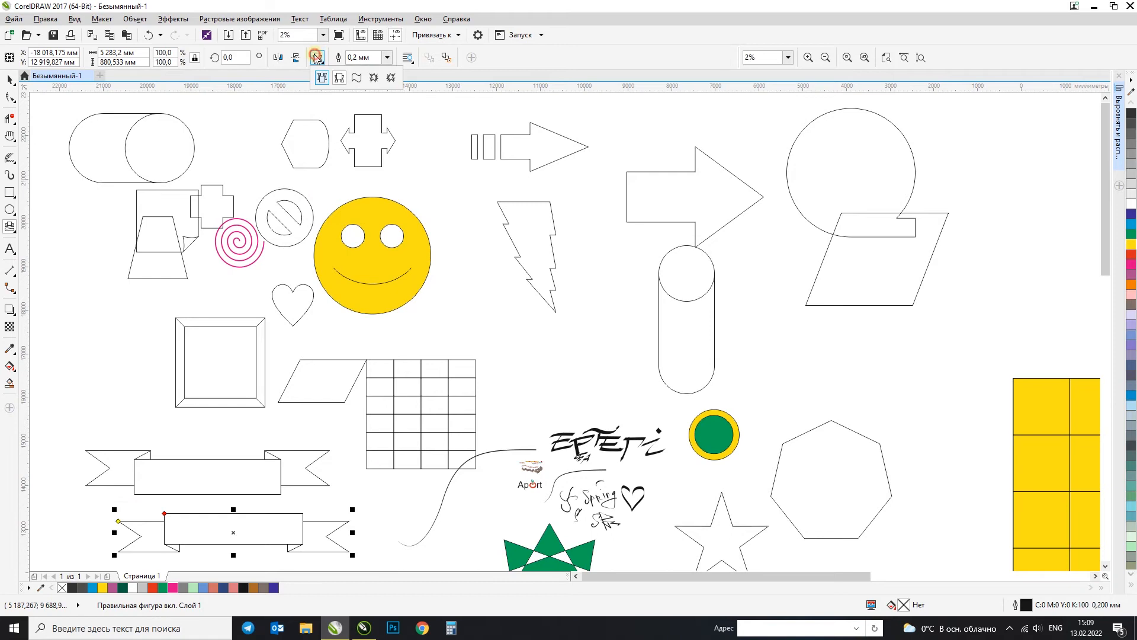
{"action": "left_click", "coordinate": [355, 77]}
{"action": "mouse_move", "coordinate": [79, 321]}
{"action": "left_mouse_down"}
{"action": "mouse_move", "coordinate": [169, 376]}
{"action": "mouse_move", "coordinate": [214, 349]}
{"action": "left_mouse_up"}
{"action": "left_click", "coordinate": [10, 79]}
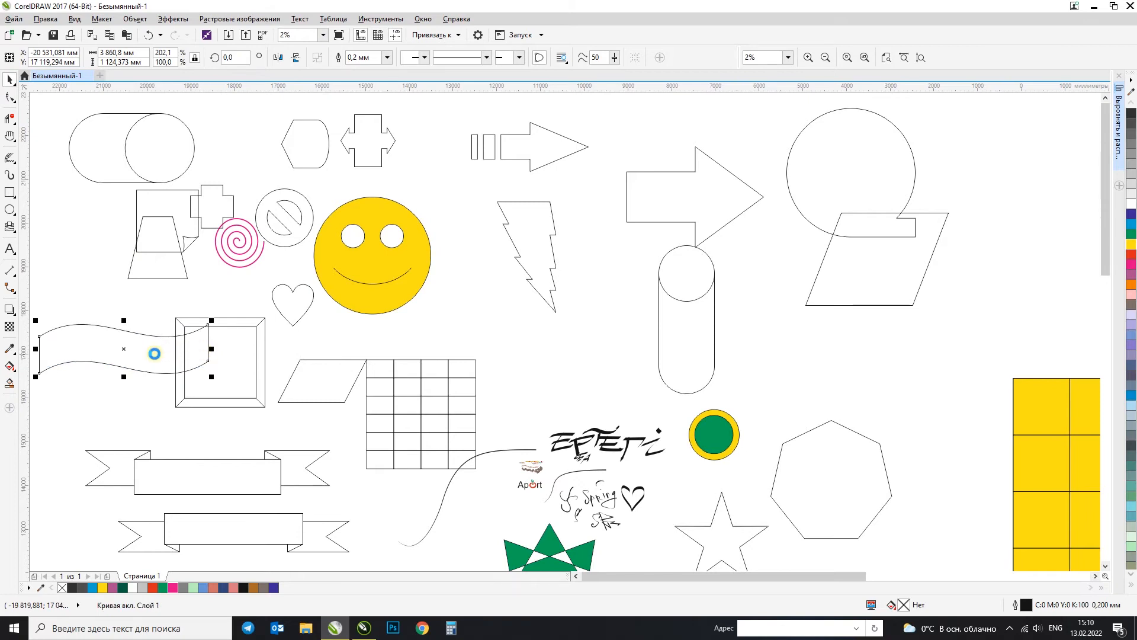
{"action": "scroll", "coordinate": [154, 353], "scroll_direction": "down", "scroll_amount": 1}
{"action": "left_click_drag", "start_coordinate": [118, 226], "coordinate": [535, 209]}
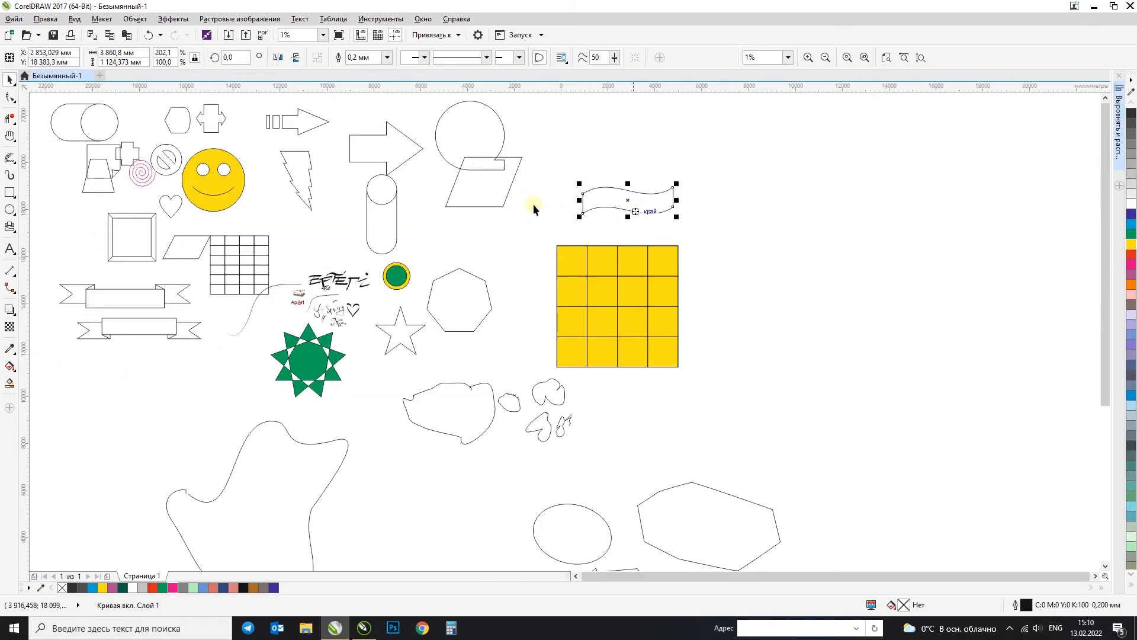
Step: Draw a rectangular callout below the large parallelogram and a round callout about 3332 by 2666 mm overlapping the wavy banner
{"action": "left_click", "coordinate": [13, 230]}
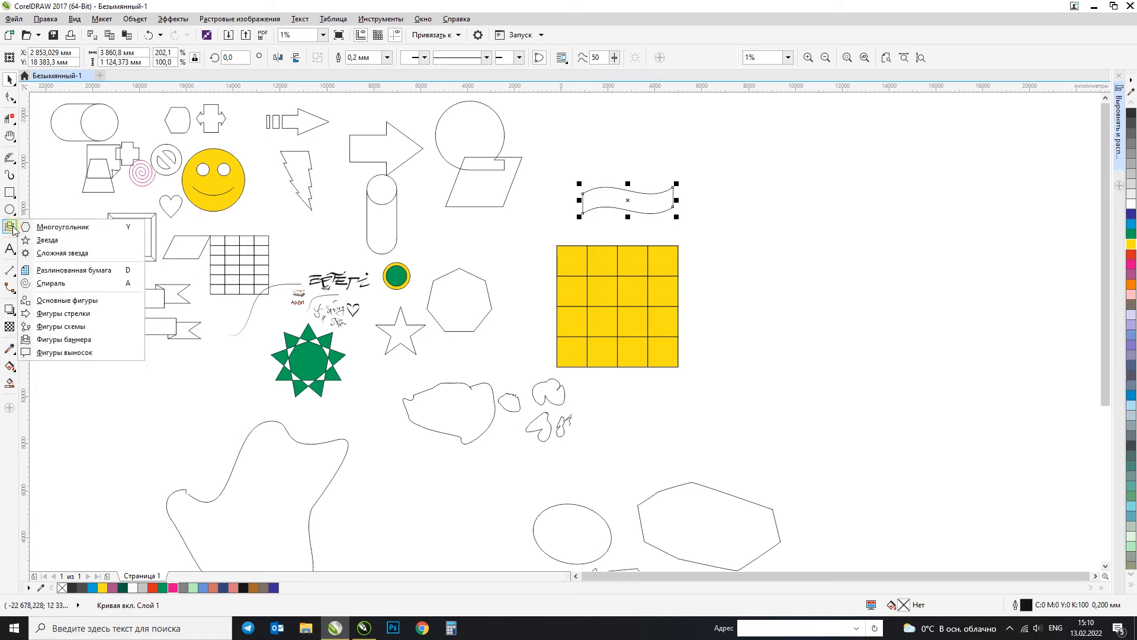
{"action": "left_click", "coordinate": [87, 353]}
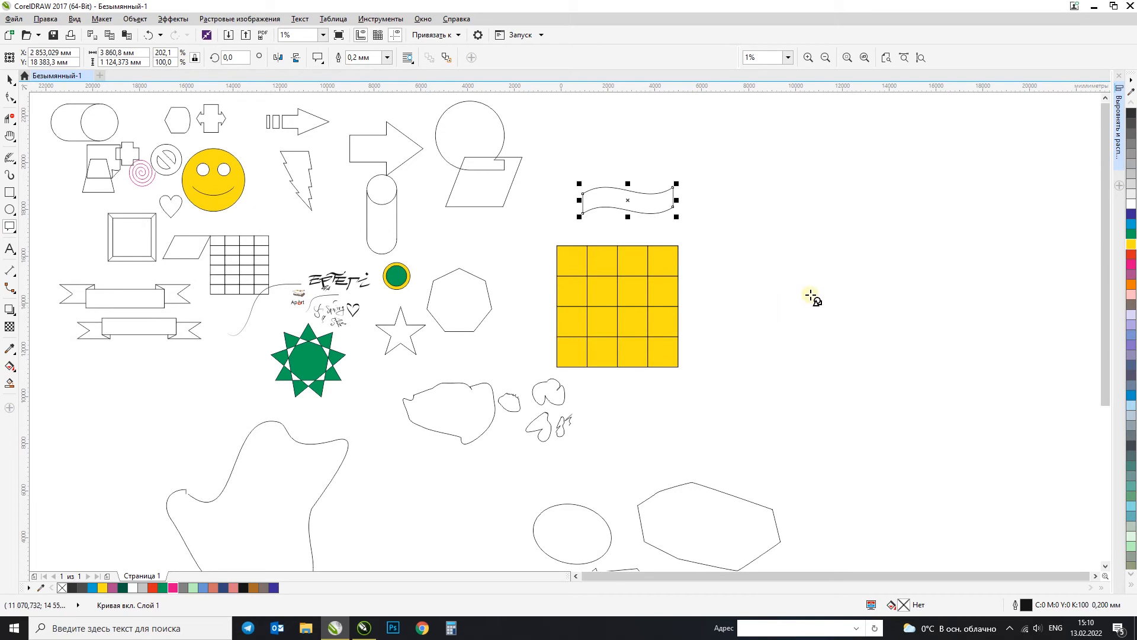
{"action": "scroll", "coordinate": [802, 304], "scroll_direction": "up", "scroll_amount": 1}
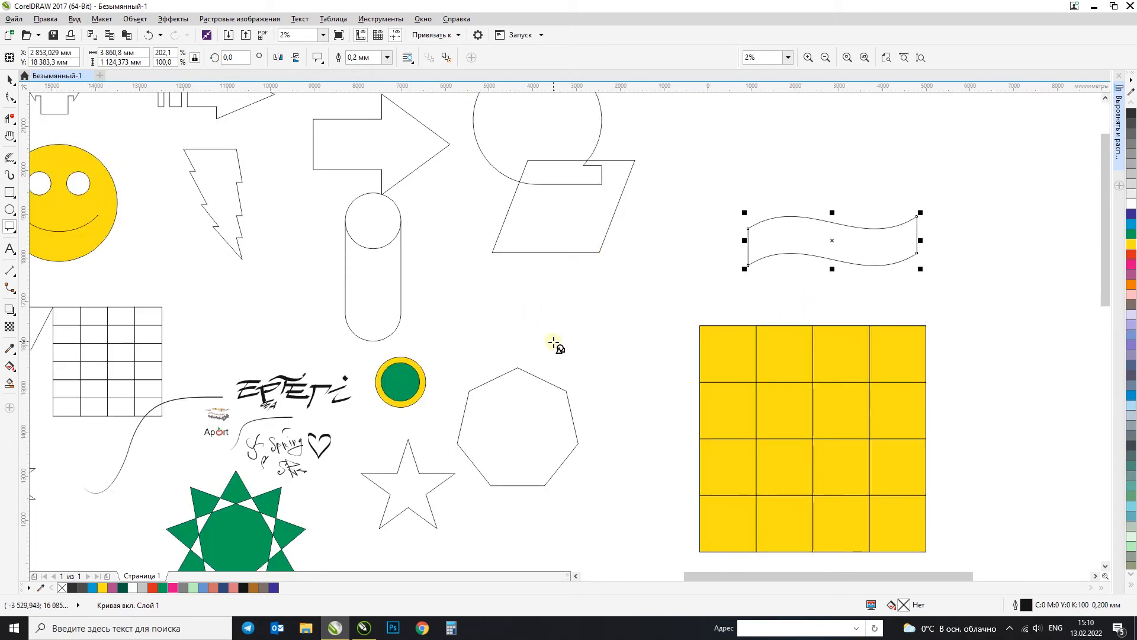
{"action": "mouse_move", "coordinate": [431, 354]}
{"action": "left_mouse_down"}
{"action": "mouse_move", "coordinate": [517, 297]}
{"action": "mouse_move", "coordinate": [553, 254]}
{"action": "mouse_move", "coordinate": [525, 223]}
{"action": "mouse_move", "coordinate": [574, 242]}
{"action": "left_mouse_up"}
{"action": "left_click", "coordinate": [319, 57]}
{"action": "left_click", "coordinate": [359, 78]}
{"action": "mouse_move", "coordinate": [788, 171]}
{"action": "left_mouse_down"}
{"action": "mouse_move", "coordinate": [690, 261]}
{"action": "mouse_move", "coordinate": [642, 246]}
{"action": "mouse_move", "coordinate": [641, 276]}
{"action": "left_mouse_up"}
Step: Draw a cloud thought callout about 2990 by 2373 mm and move it just above the wavy banner
{"action": "left_click", "coordinate": [319, 61]}
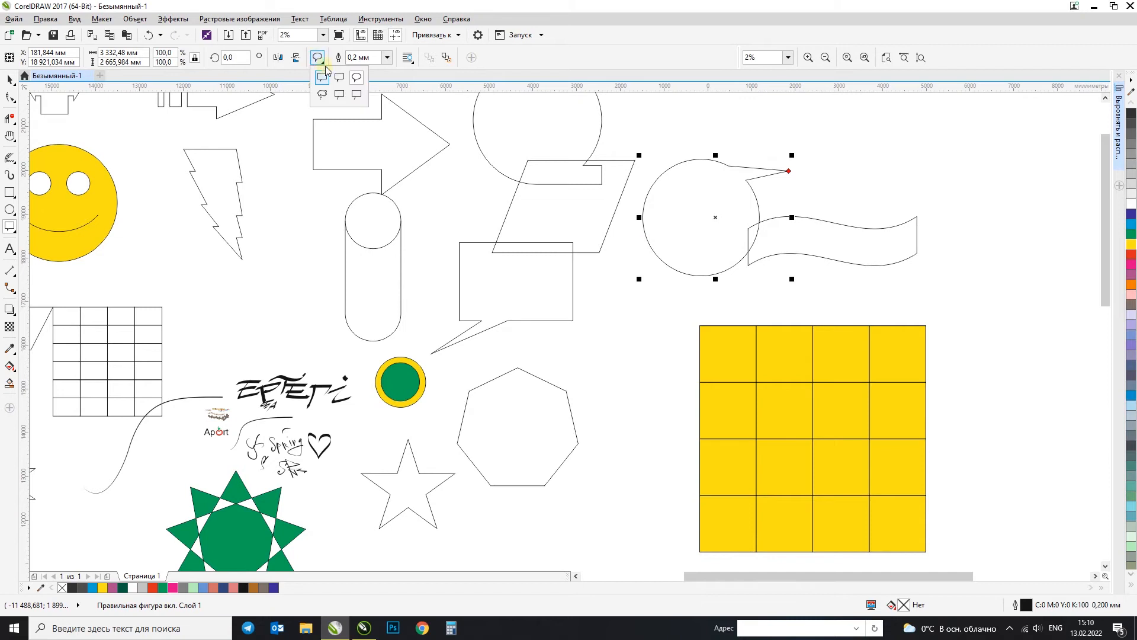
{"action": "left_click", "coordinate": [329, 93]}
{"action": "left_click_drag", "start_coordinate": [985, 146], "coordinate": [854, 96]}
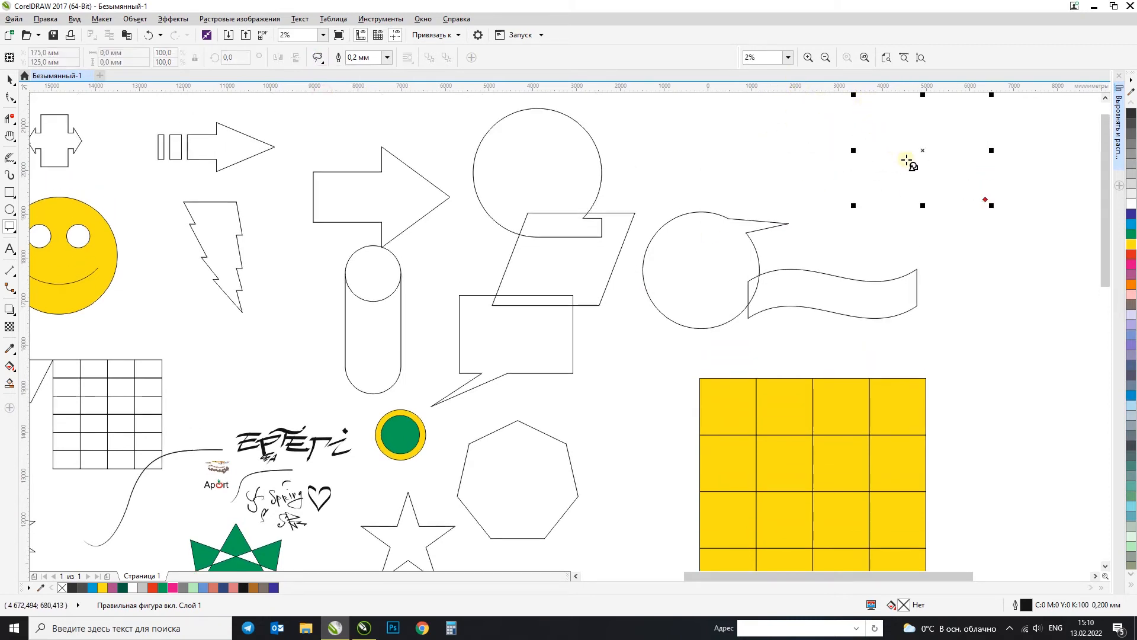
{"action": "left_click_drag", "start_coordinate": [909, 134], "coordinate": [869, 186]}
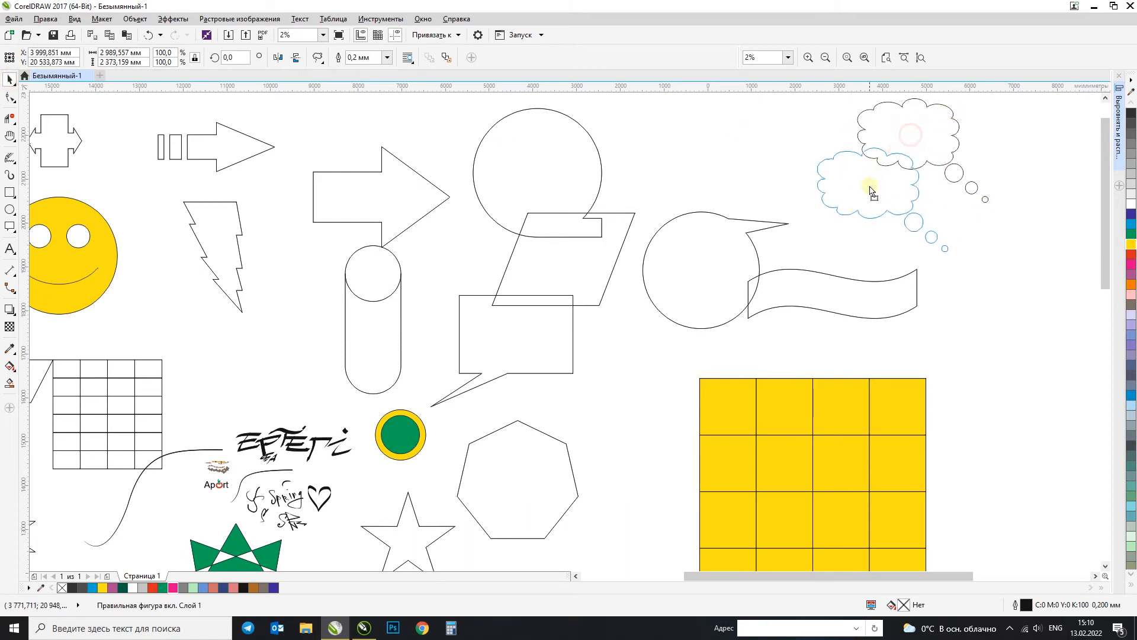
{"action": "left_click", "coordinate": [319, 58]}
{"action": "left_click", "coordinate": [341, 96]}
{"action": "left_click", "coordinate": [971, 138]}
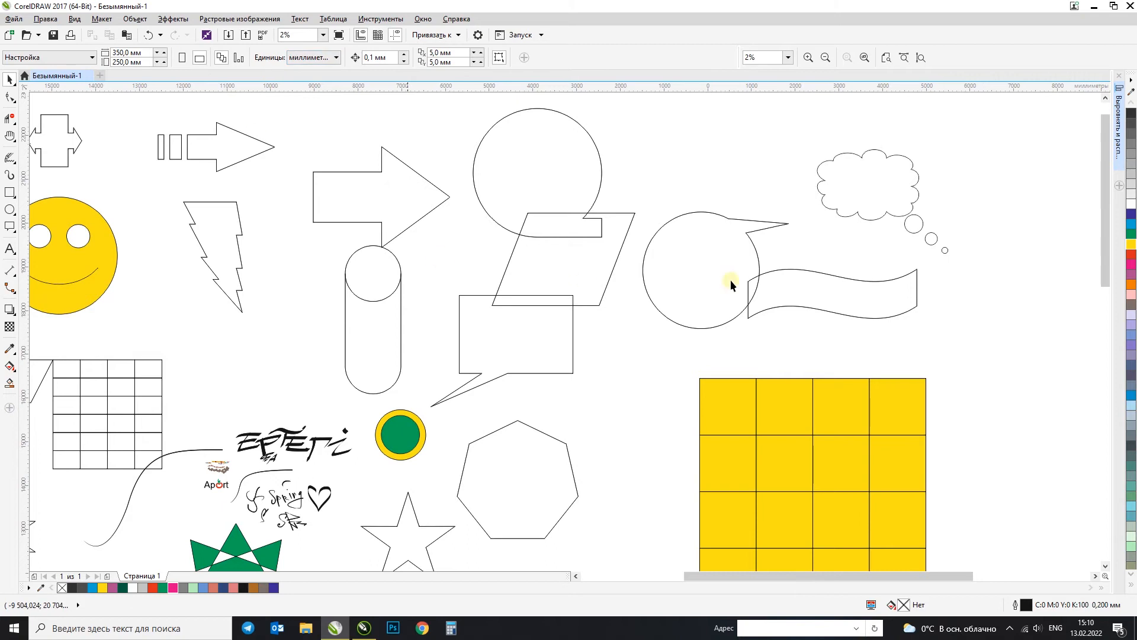
{"action": "left_click", "coordinate": [881, 191]}
{"action": "left_click", "coordinate": [318, 59]}
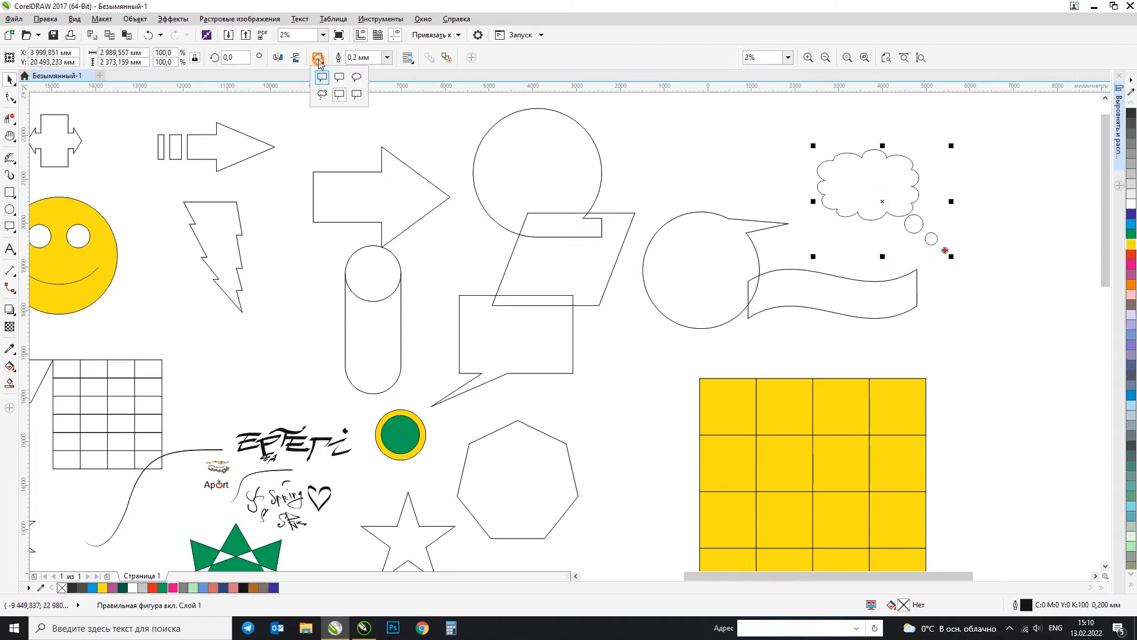
{"action": "left_click", "coordinate": [354, 96]}
{"action": "left_click_drag", "start_coordinate": [731, 121], "coordinate": [796, 186]}
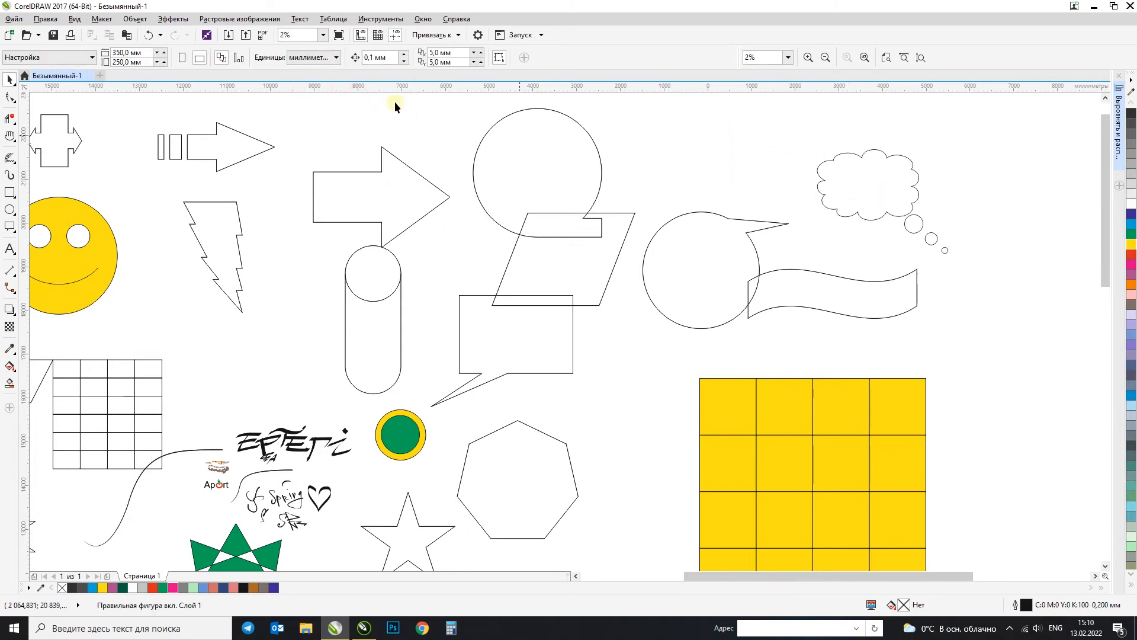
Step: Draw a rectangular line callout about 1151 by 1070 mm above the large right arrow and select it
{"action": "left_click", "coordinate": [11, 229]}
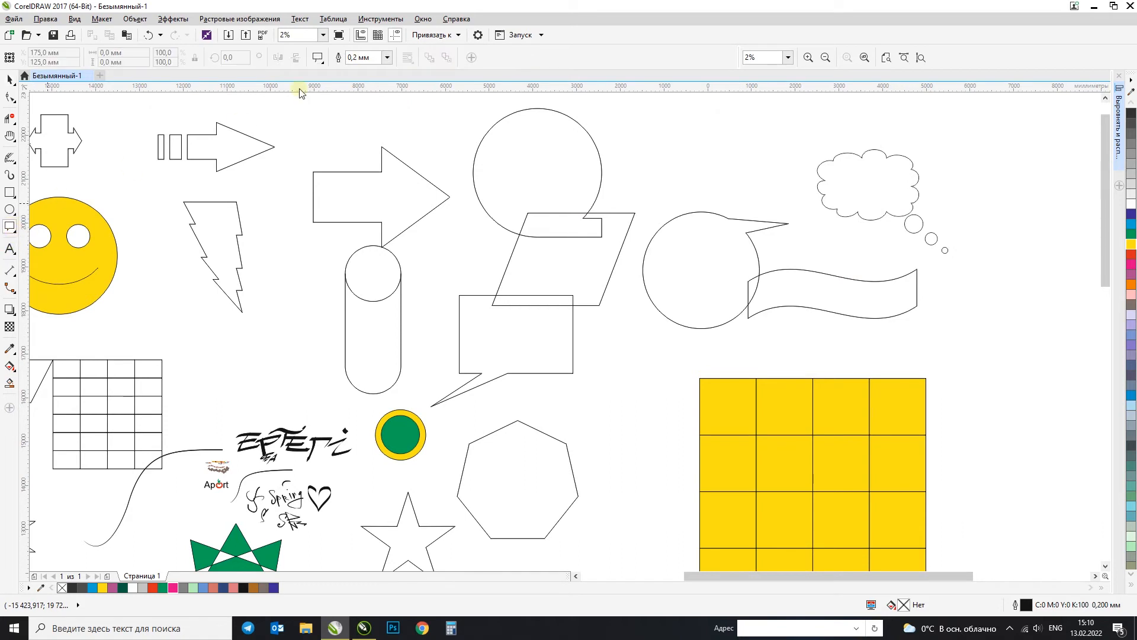
{"action": "left_click", "coordinate": [318, 59]}
{"action": "left_click", "coordinate": [322, 77]}
{"action": "left_click_drag", "start_coordinate": [315, 111], "coordinate": [372, 164]}
{"action": "left_click", "coordinate": [8, 79]}
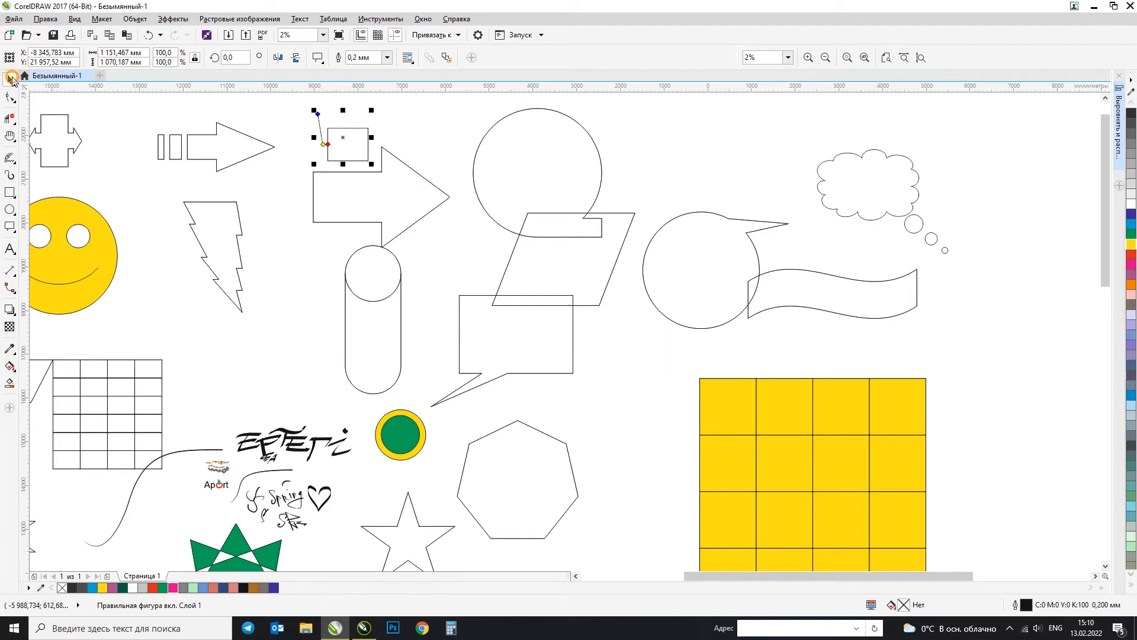
{"action": "left_click", "coordinate": [111, 116]}
{"action": "left_click", "coordinate": [339, 146]}
Step: Deselect the callout and place an artistic text object reading "a" in the empty area beyond the wavy banner and thought cloud
{"action": "left_click", "coordinate": [11, 228]}
{"action": "left_click", "coordinate": [9, 246]}
{"action": "left_click", "coordinate": [10, 249]}
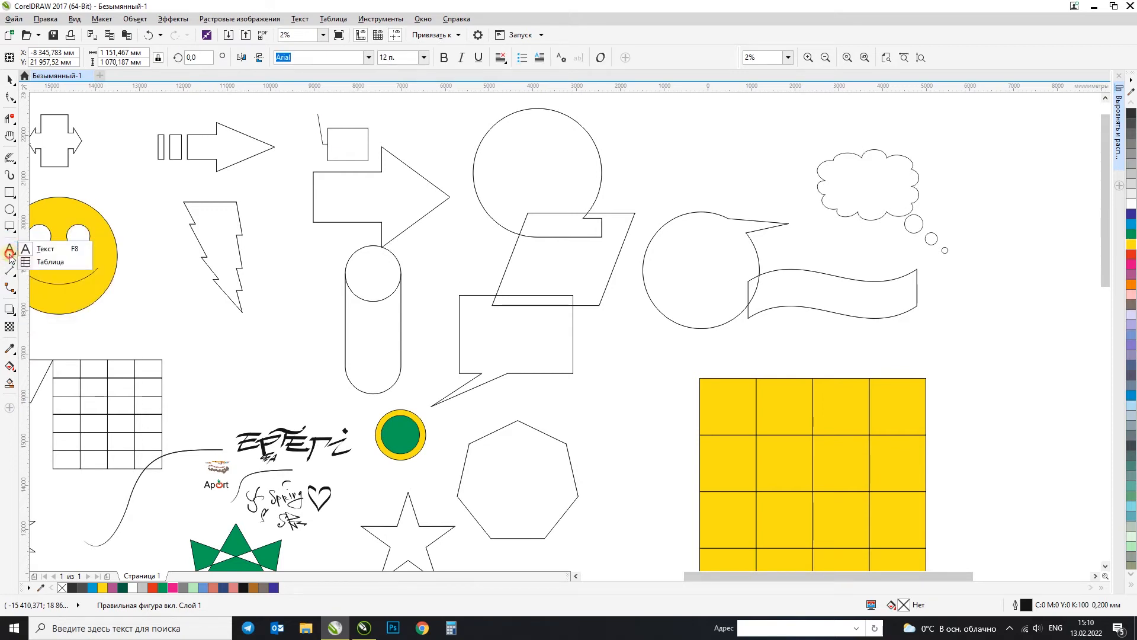
{"action": "left_click", "coordinate": [30, 253]}
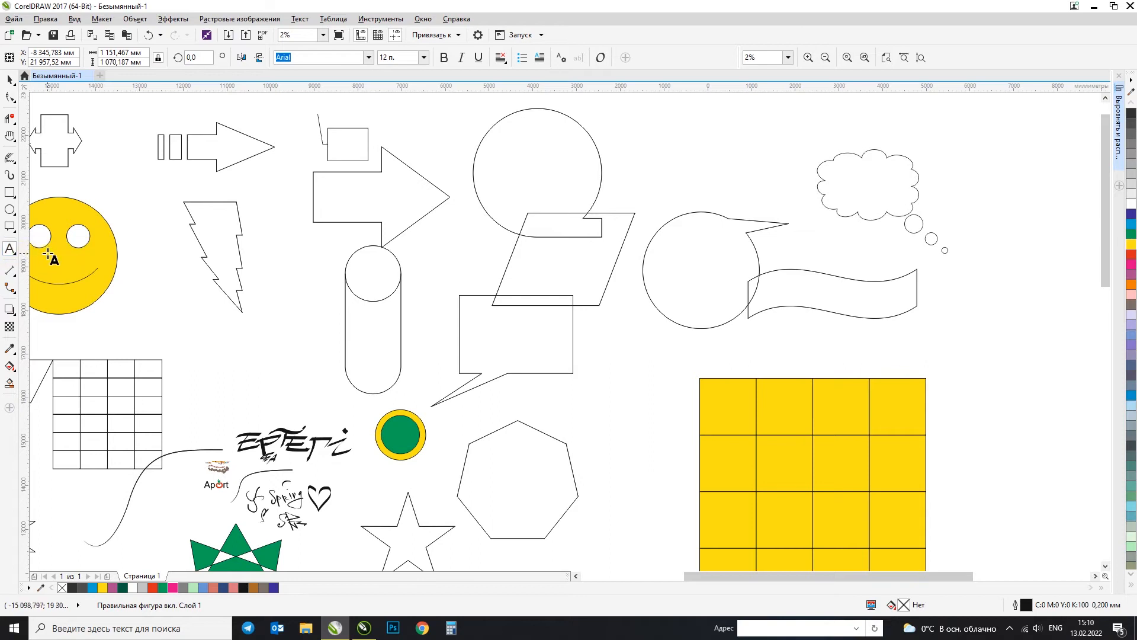
{"action": "scroll", "coordinate": [132, 251], "scroll_direction": "down", "scroll_amount": 2}
{"action": "left_click", "coordinate": [10, 80]}
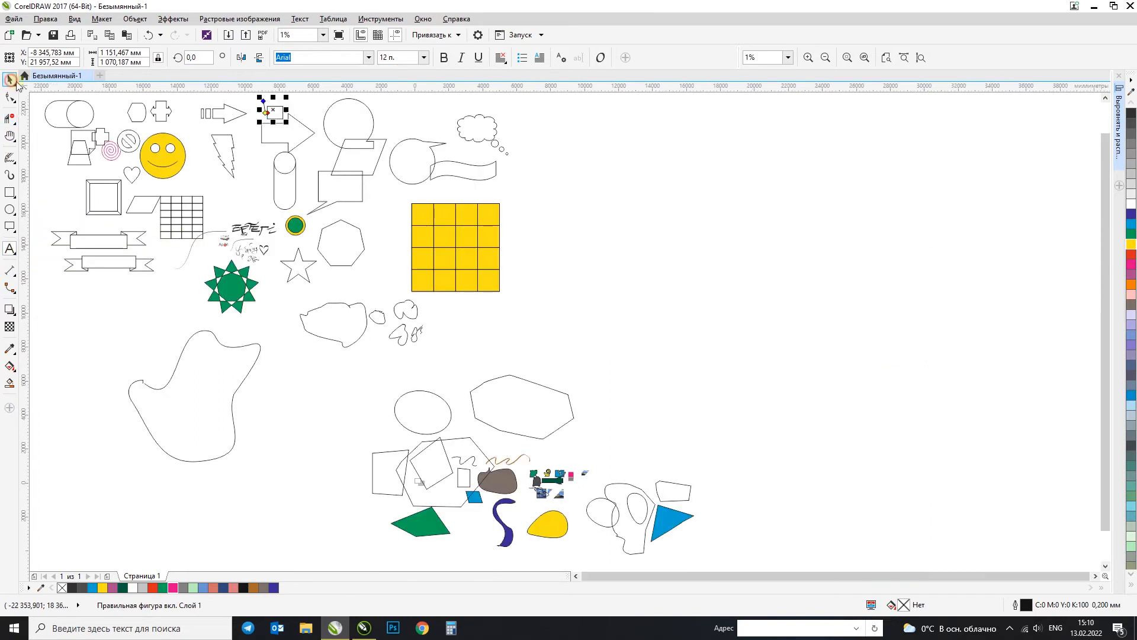
{"action": "left_click", "coordinate": [596, 168]}
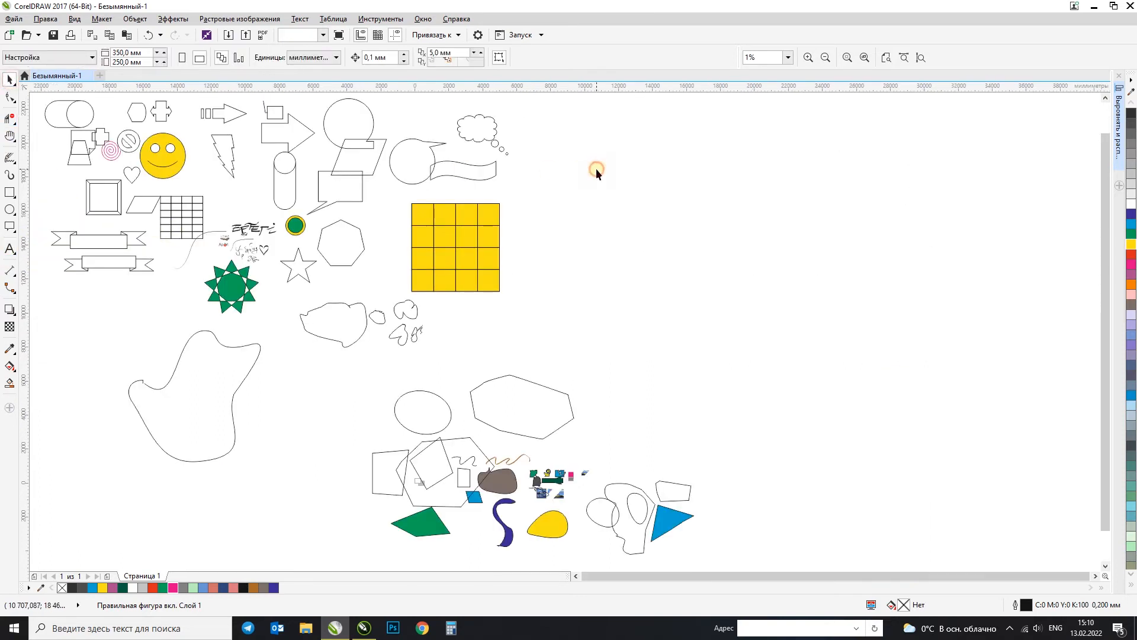
{"action": "left_click", "coordinate": [10, 251]}
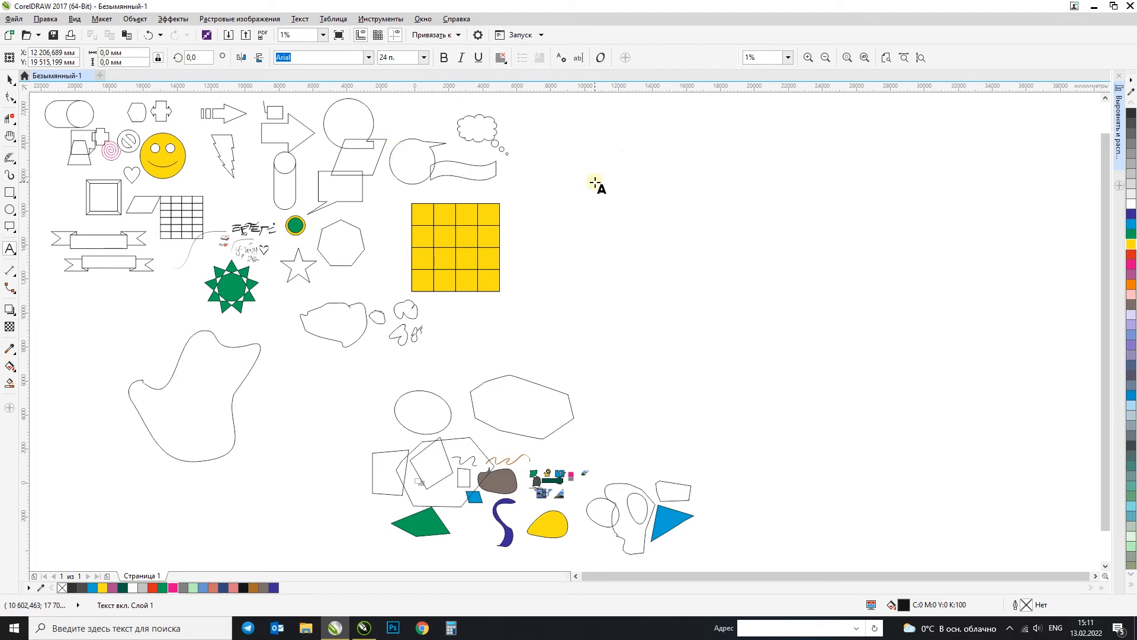
{"action": "left_click", "coordinate": [622, 186]}
{"action": "type", "text": "a"}
{"action": "left_click_drag", "start_coordinate": [689, 194], "coordinate": [686, 194]}
{"action": "left_click", "coordinate": [10, 80]}
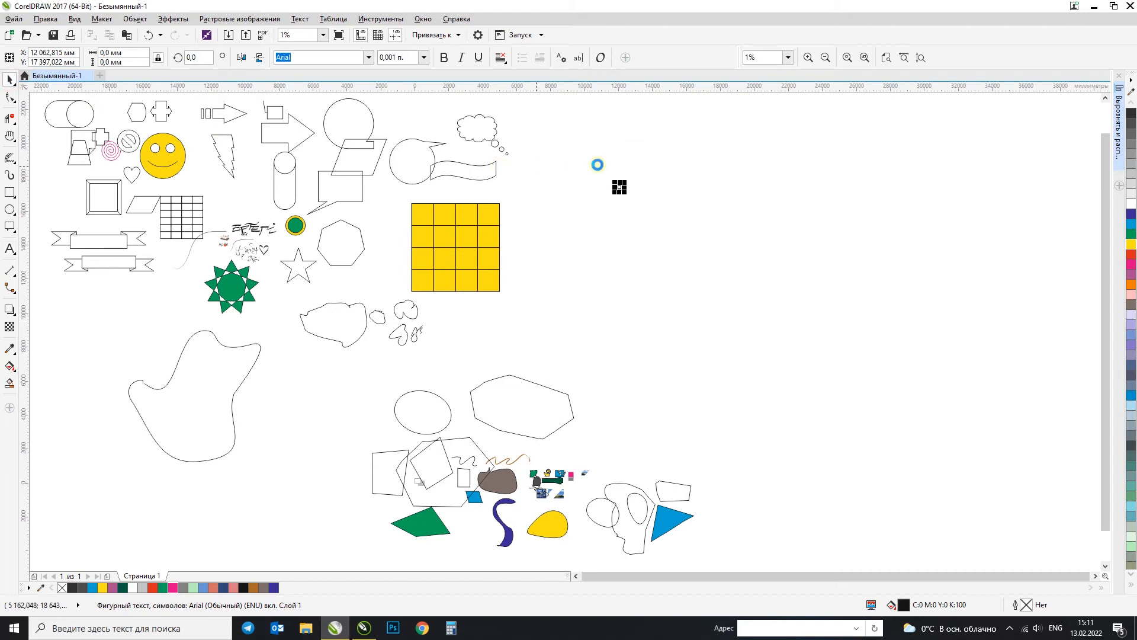
Step: Set the font size of the tiny "a" text to 150 pt
{"action": "scroll", "coordinate": [597, 165], "scroll_direction": "up", "scroll_amount": 3}
{"action": "left_click_drag", "start_coordinate": [343, 67], "coordinate": [343, 94]}
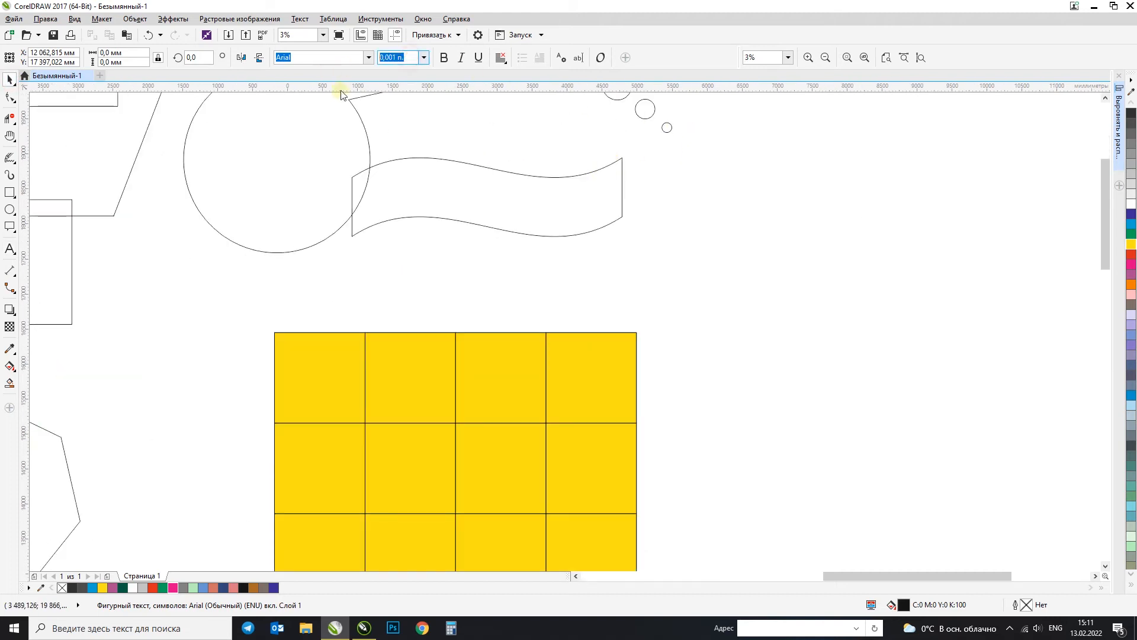
{"action": "type", "text": "15"}
{"action": "scroll", "coordinate": [555, 165], "scroll_direction": "down", "scroll_amount": 3}
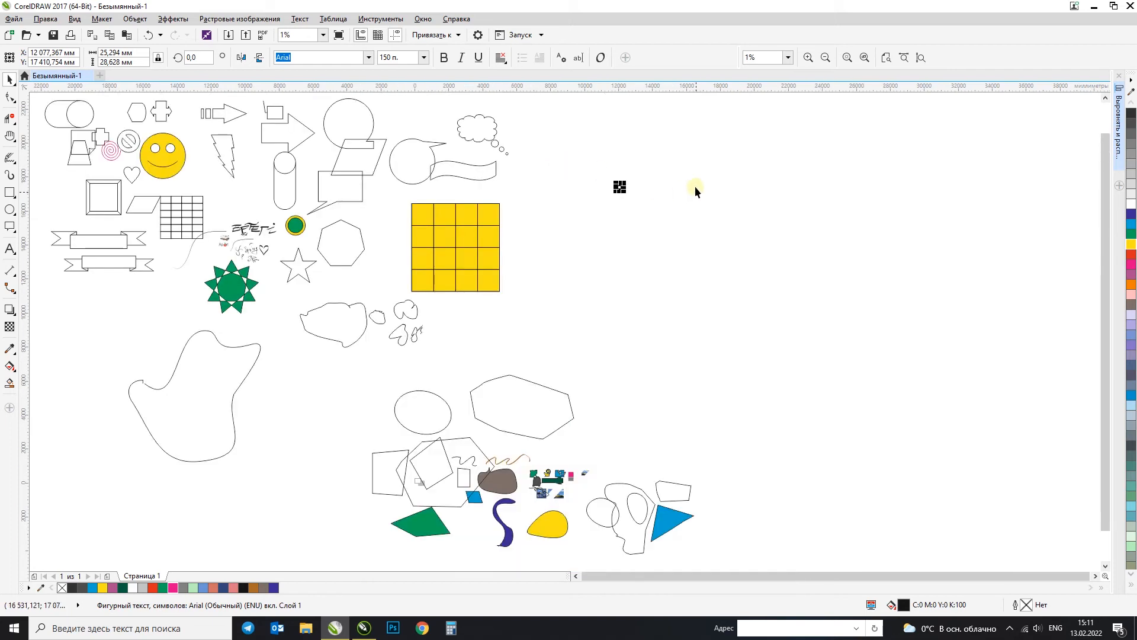
Step: Zoom in on the "a" text and replace it with "Aport"
{"action": "left_click", "coordinate": [621, 191]}
{"action": "left_click_drag", "start_coordinate": [525, 336], "coordinate": [641, 383]}
{"action": "left_click_drag", "start_coordinate": [471, 291], "coordinate": [323, 293]}
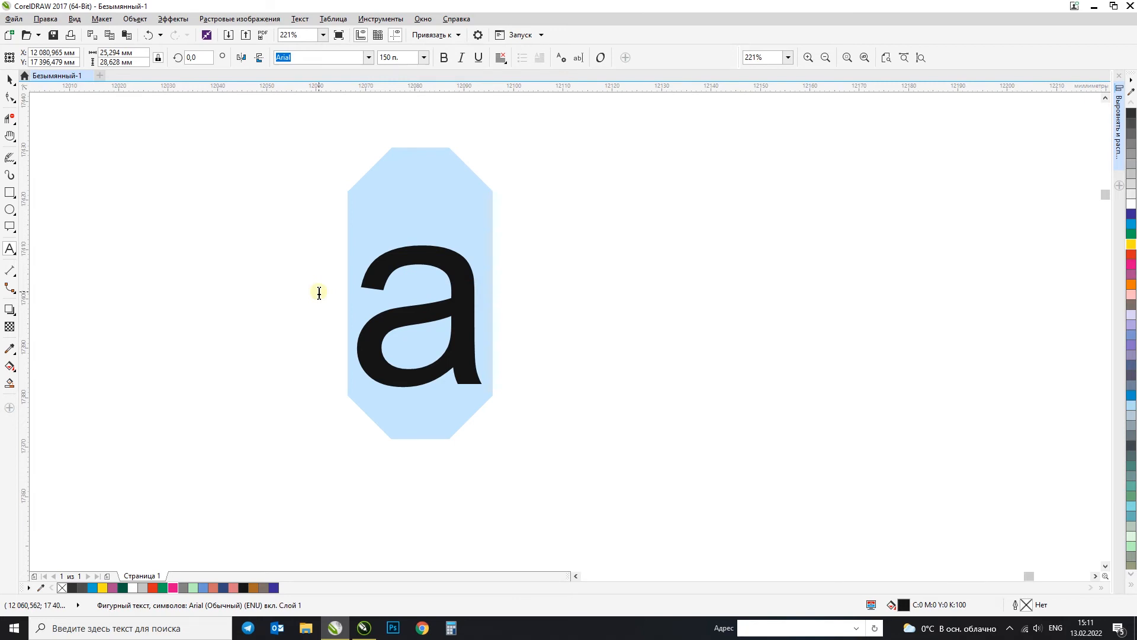
{"action": "type", "text": "Aa"}
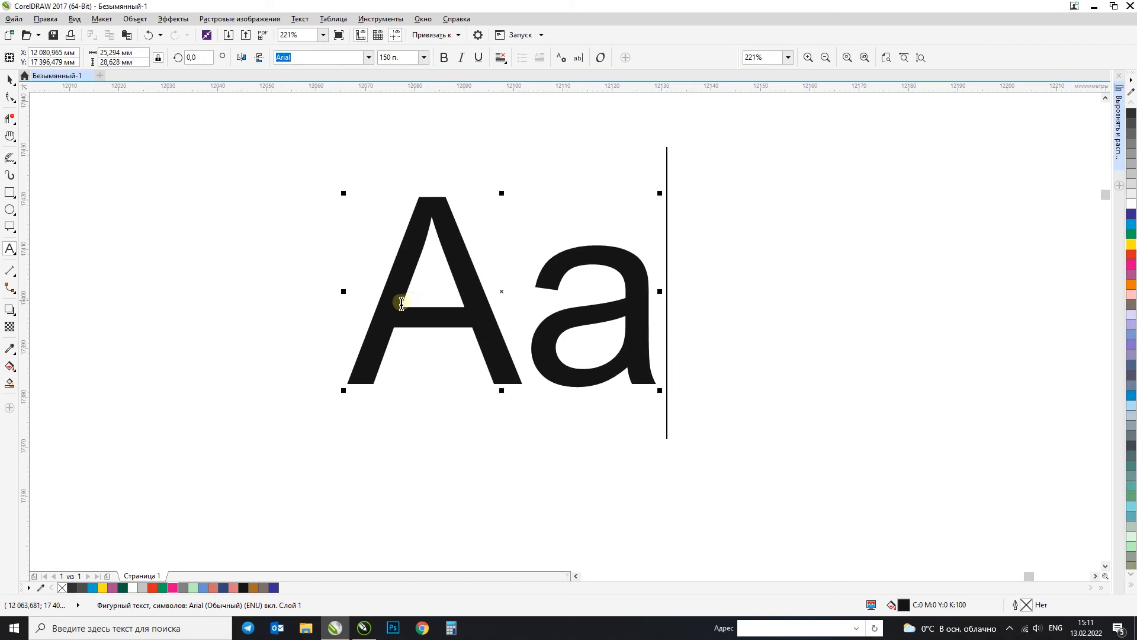
{"action": "left_click_drag", "start_coordinate": [401, 302], "coordinate": [617, 337]}
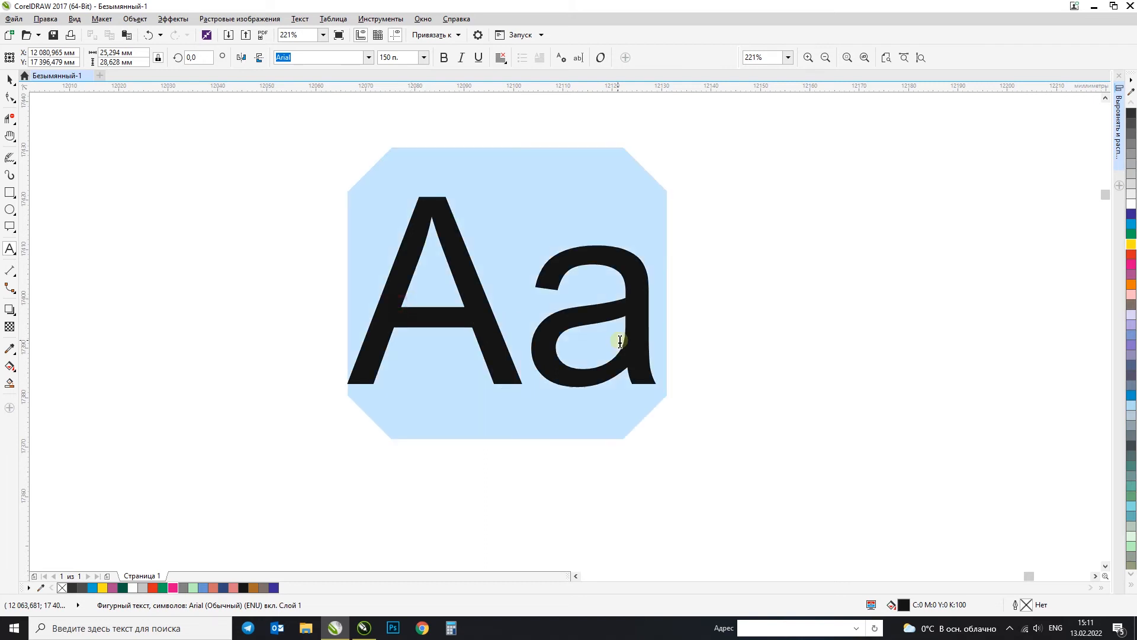
{"action": "type", "text": "A"}
{"action": "left_click_drag", "start_coordinate": [485, 318], "coordinate": [385, 320]}
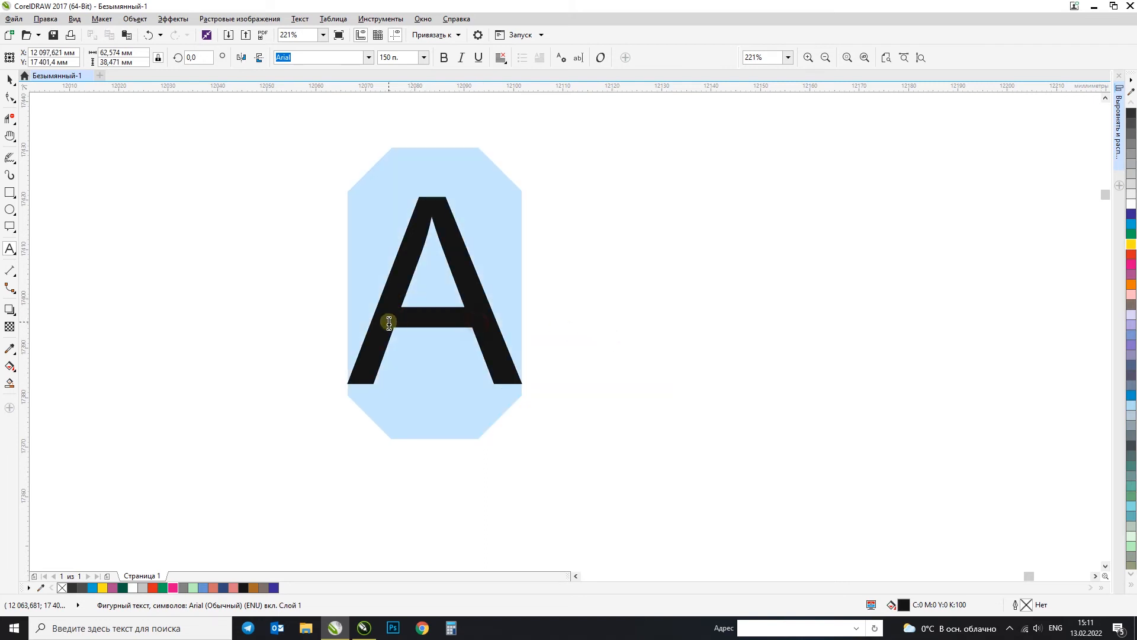
{"action": "left_click", "coordinate": [501, 317]}
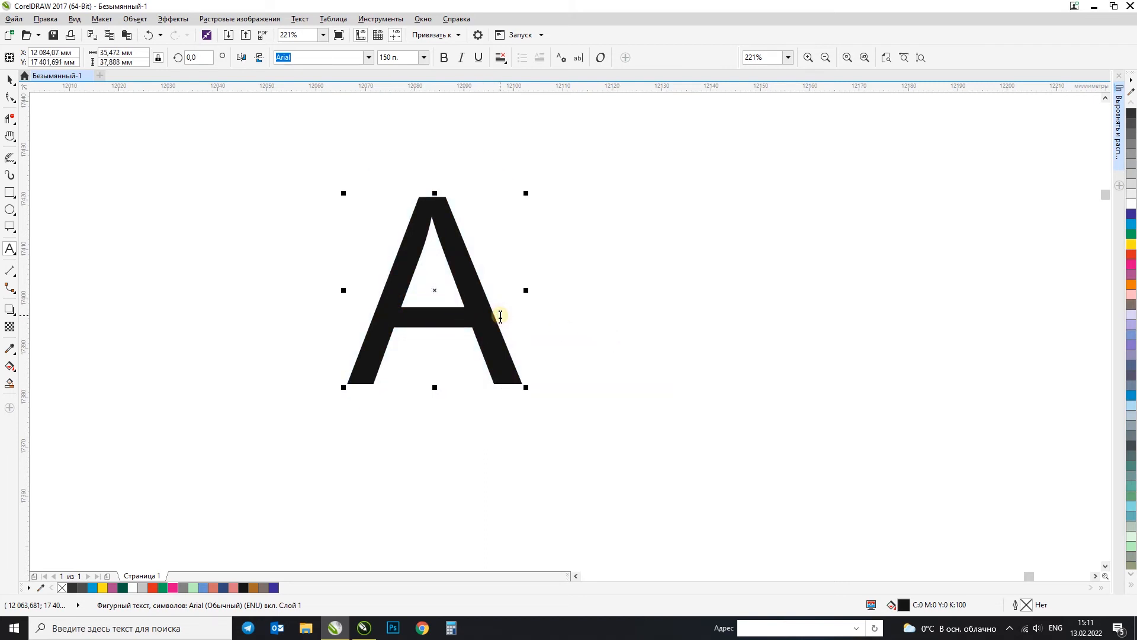
{"action": "type", "text": "port"}
{"action": "left_click", "coordinate": [9, 79]}
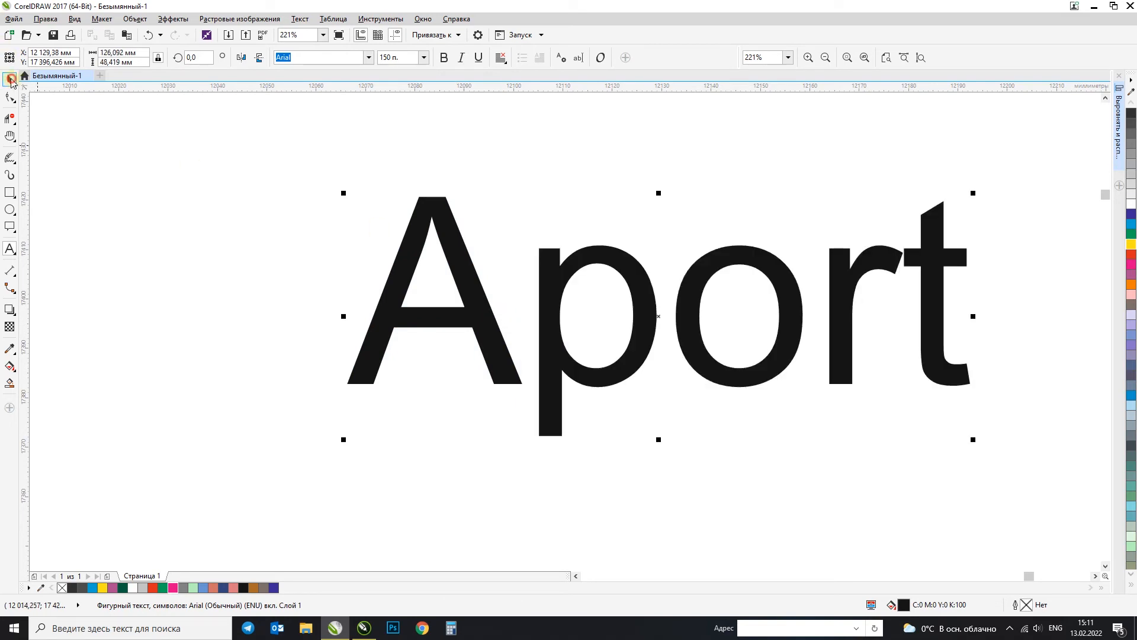
{"action": "left_click", "coordinate": [604, 223]}
{"action": "left_click", "coordinate": [546, 261]}
{"action": "left_click", "coordinate": [227, 151]}
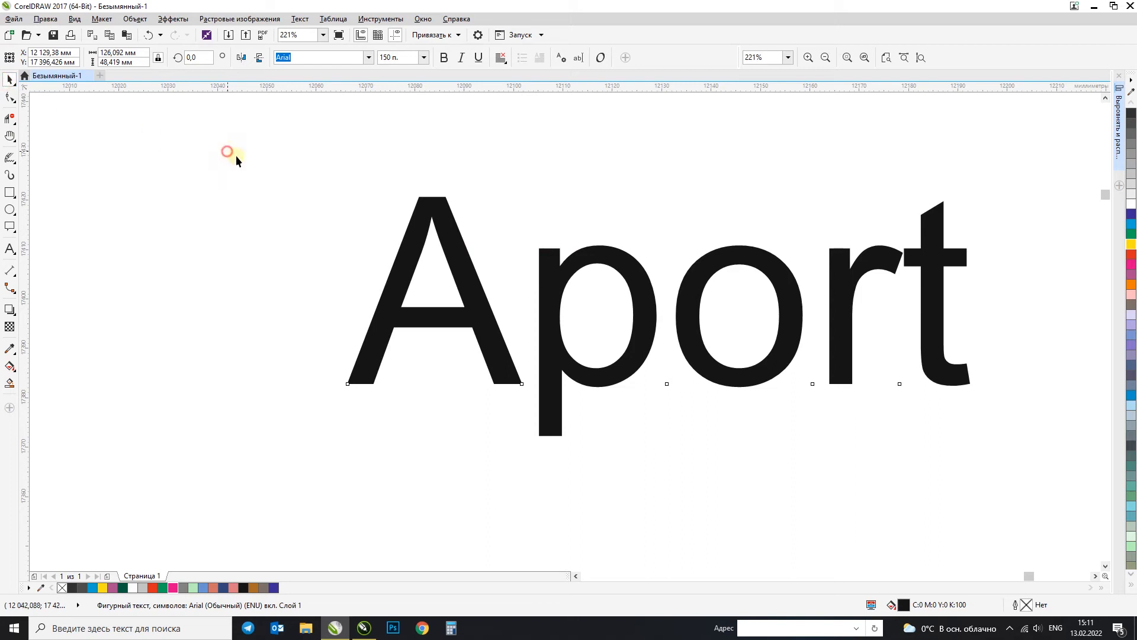
{"action": "double_click", "coordinate": [425, 211]}
{"action": "left_click", "coordinate": [10, 79]}
{"action": "left_click", "coordinate": [193, 176]}
Step: Select the "Aport" text and change its case to uppercase
{"action": "left_click", "coordinate": [419, 216]}
{"action": "left_click", "coordinate": [300, 19]}
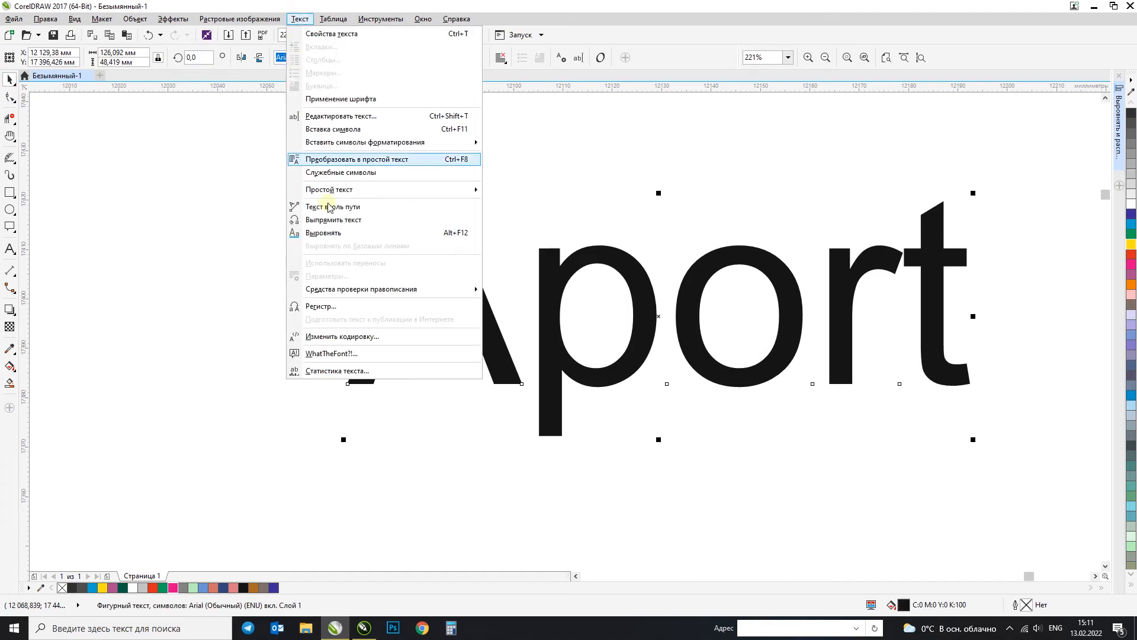
{"action": "left_click", "coordinate": [346, 309]}
{"action": "left_click_drag", "start_coordinate": [548, 256], "coordinate": [978, 129]}
{"action": "left_click", "coordinate": [915, 173]}
{"action": "left_click", "coordinate": [939, 224]}
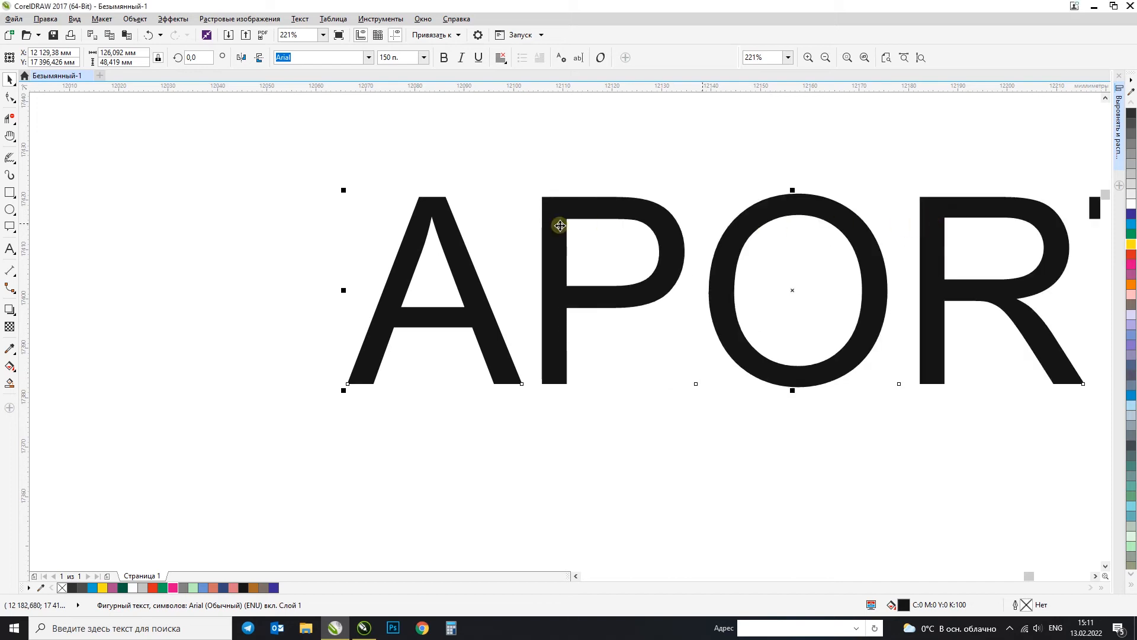
Step: Change the case of the "APORT" text to lowercase
{"action": "scroll", "coordinate": [560, 225], "scroll_direction": "down", "scroll_amount": 3}
{"action": "left_click", "coordinate": [299, 19]}
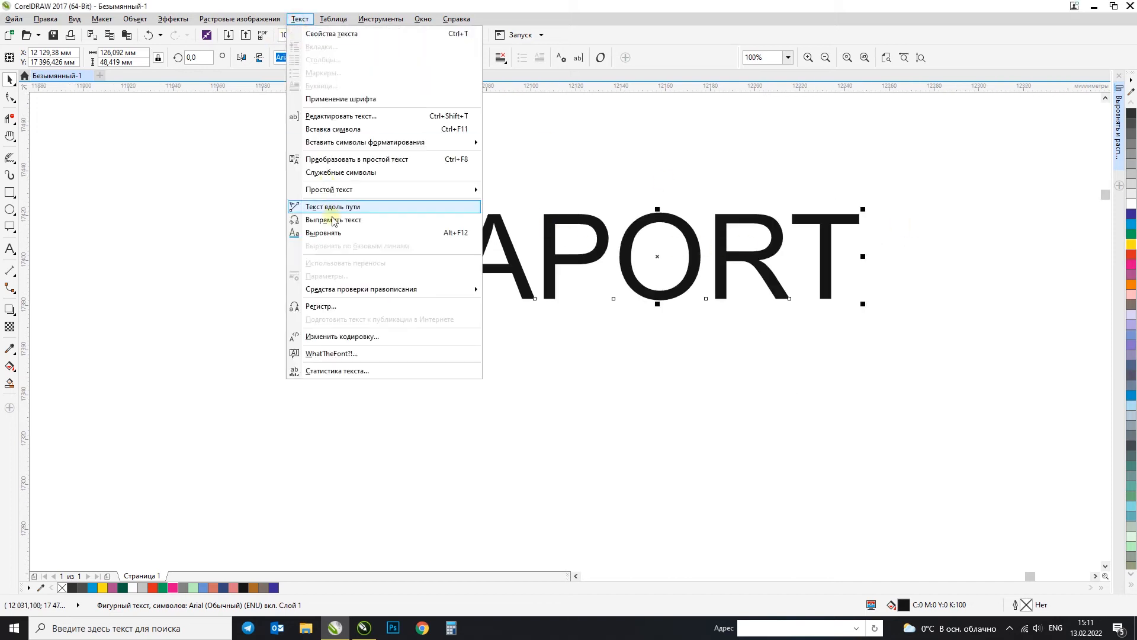
{"action": "left_click", "coordinate": [320, 305]}
{"action": "left_click_drag", "start_coordinate": [576, 253], "coordinate": [278, 135]}
{"action": "left_click", "coordinate": [194, 168]}
{"action": "left_click", "coordinate": [216, 235]}
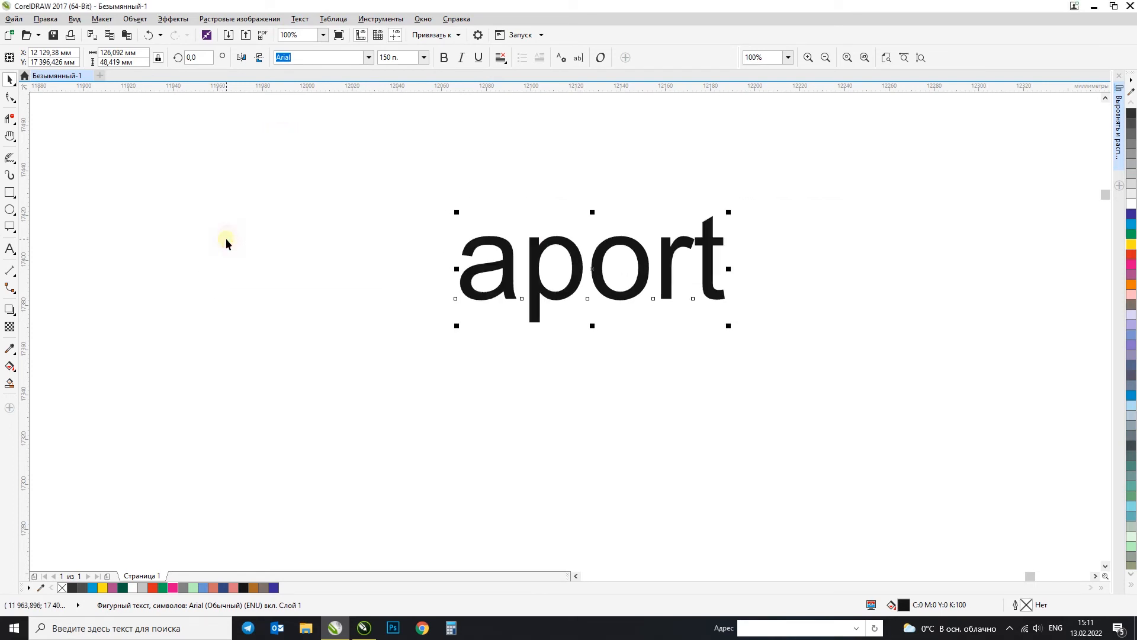
{"action": "left_click", "coordinate": [300, 18]}
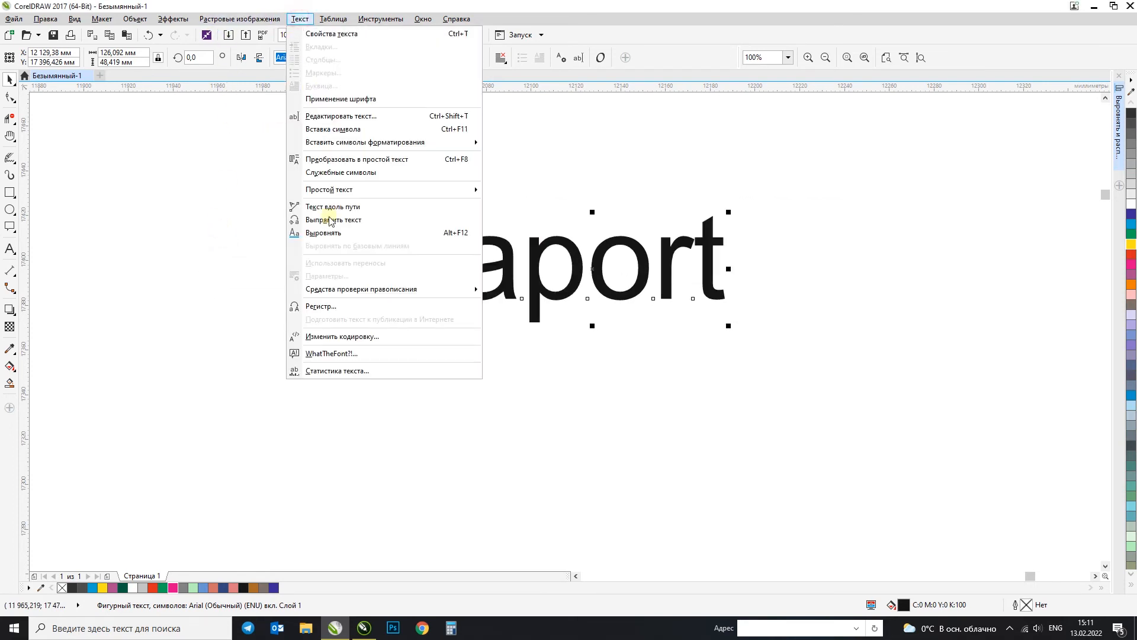
{"action": "left_click", "coordinate": [333, 308]}
{"action": "left_click_drag", "start_coordinate": [596, 255], "coordinate": [259, 154]}
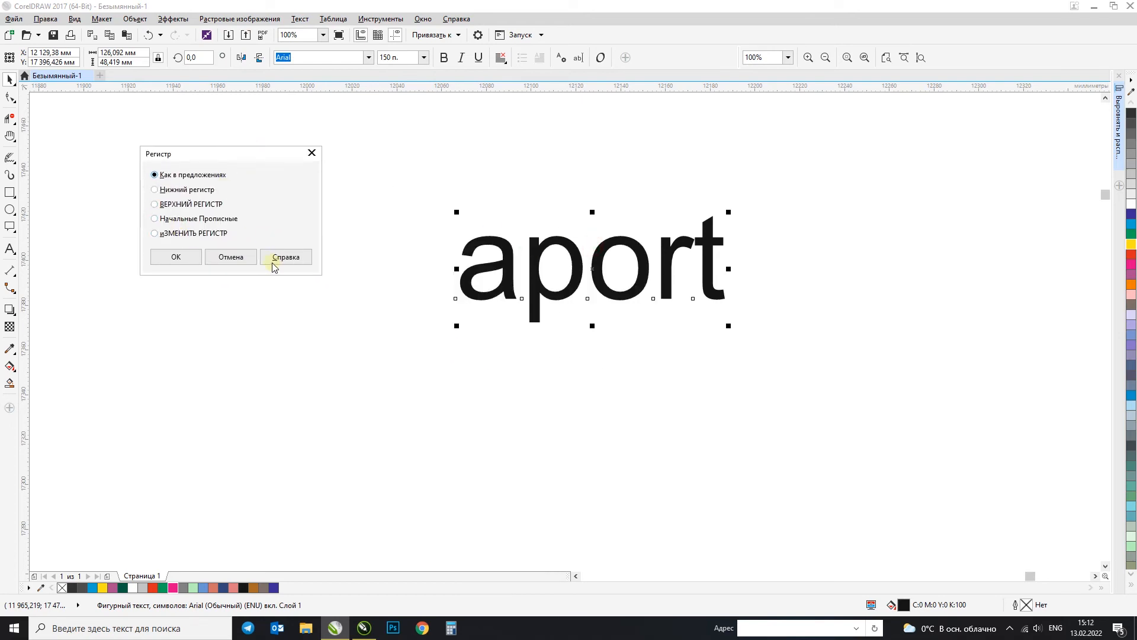
{"action": "left_click", "coordinate": [240, 259]}
Step: Add the word "mall" after "aport" in the text object
{"action": "double_click", "coordinate": [710, 235]}
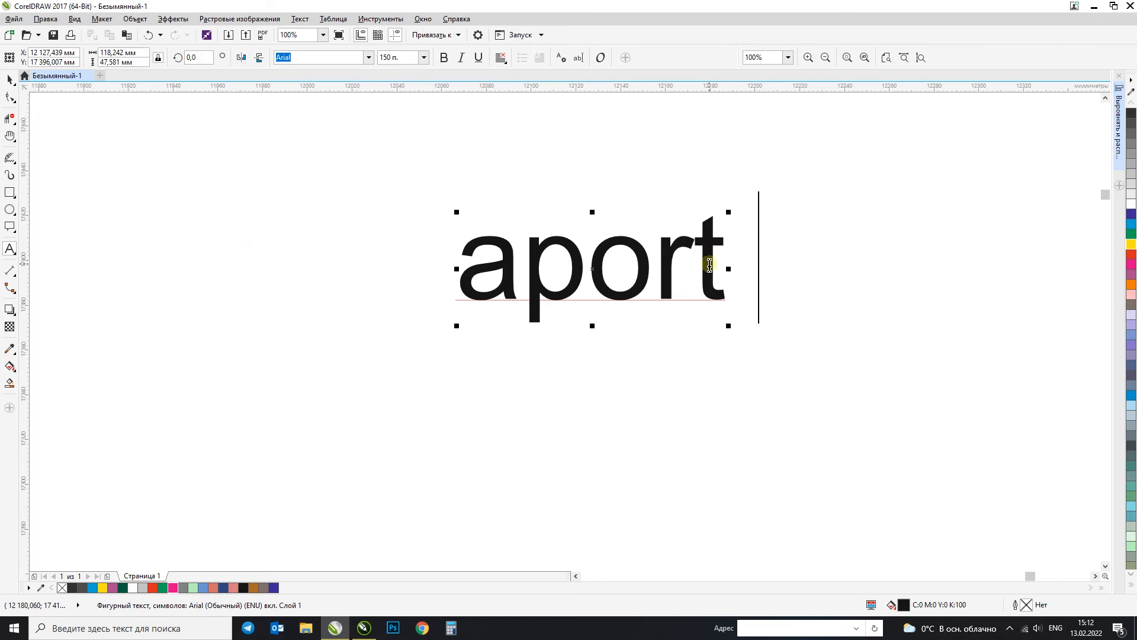
{"action": "type", "text": "mall"}
{"action": "left_click", "coordinate": [10, 80]}
Step: Change the case of the whole "aport mall" text to uppercase
{"action": "left_click", "coordinate": [300, 18]}
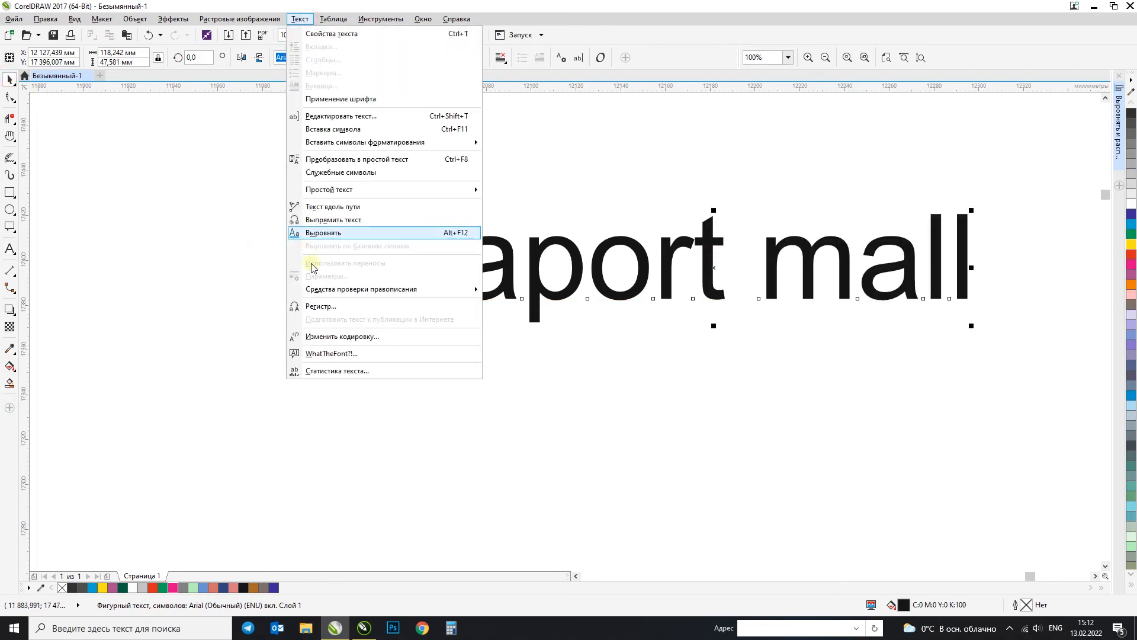
{"action": "left_click", "coordinate": [320, 306]}
{"action": "left_click", "coordinate": [492, 302]}
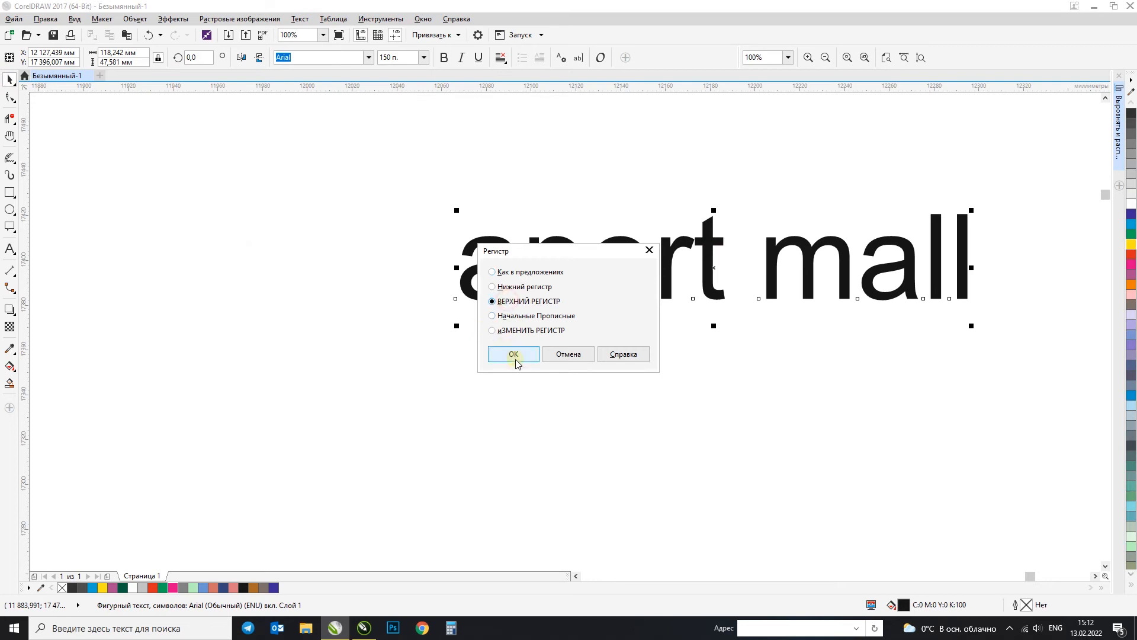
{"action": "left_click", "coordinate": [514, 354]}
Step: Shift the "APORT MALL" text left into full view and change its case to title case (Начальные Прописные)
{"action": "left_click_drag", "start_coordinate": [832, 221], "coordinate": [464, 231]}
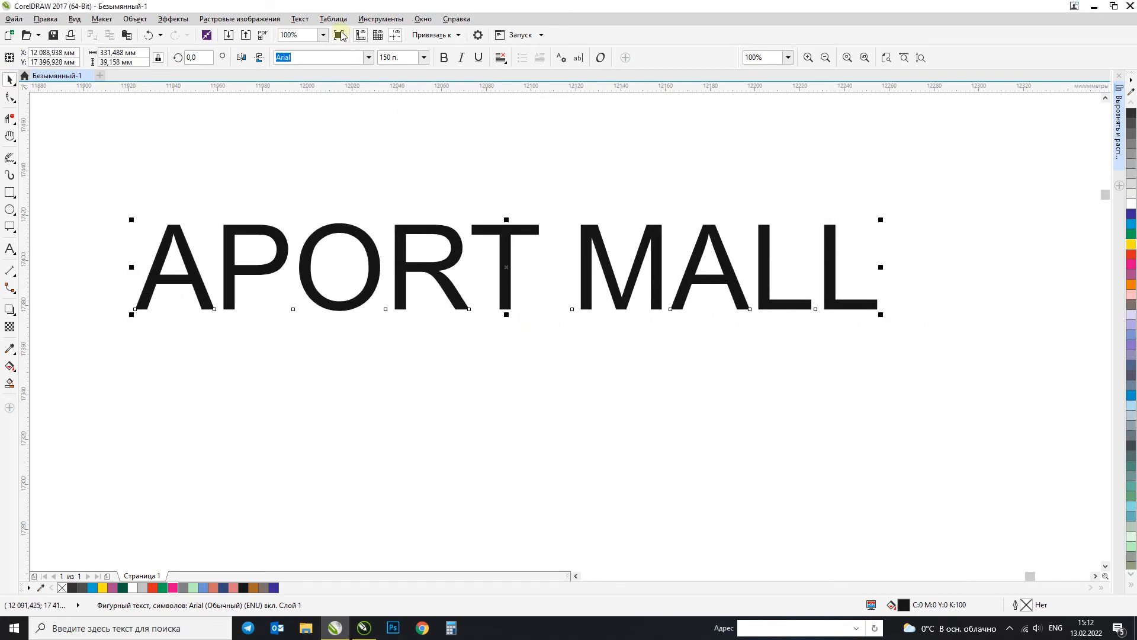
{"action": "left_click", "coordinate": [301, 20]}
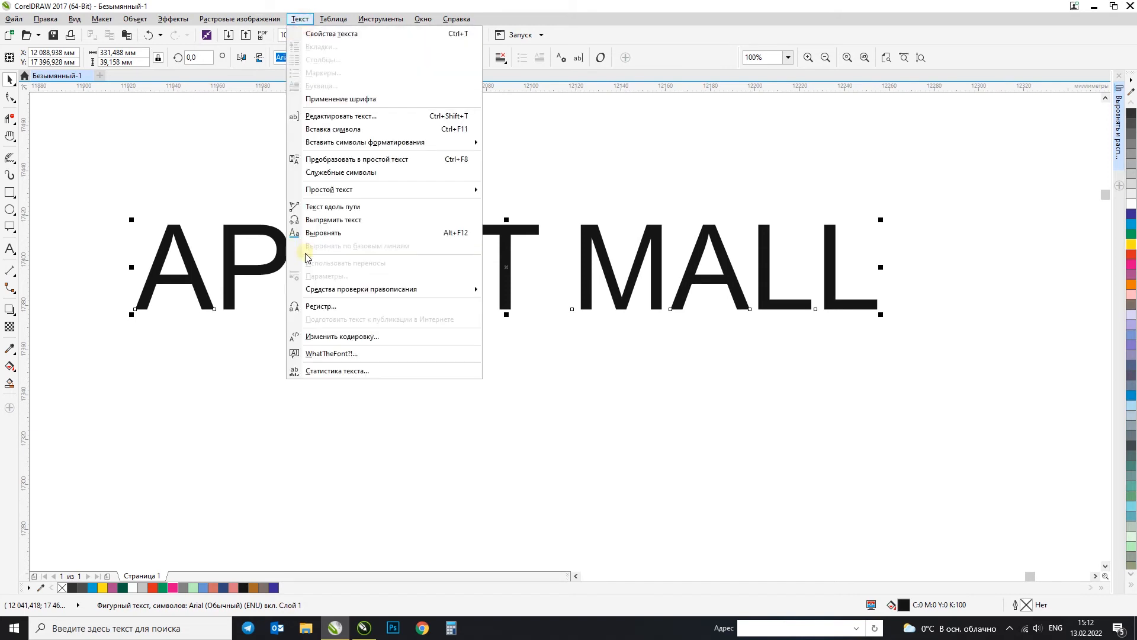
{"action": "left_click", "coordinate": [323, 306]}
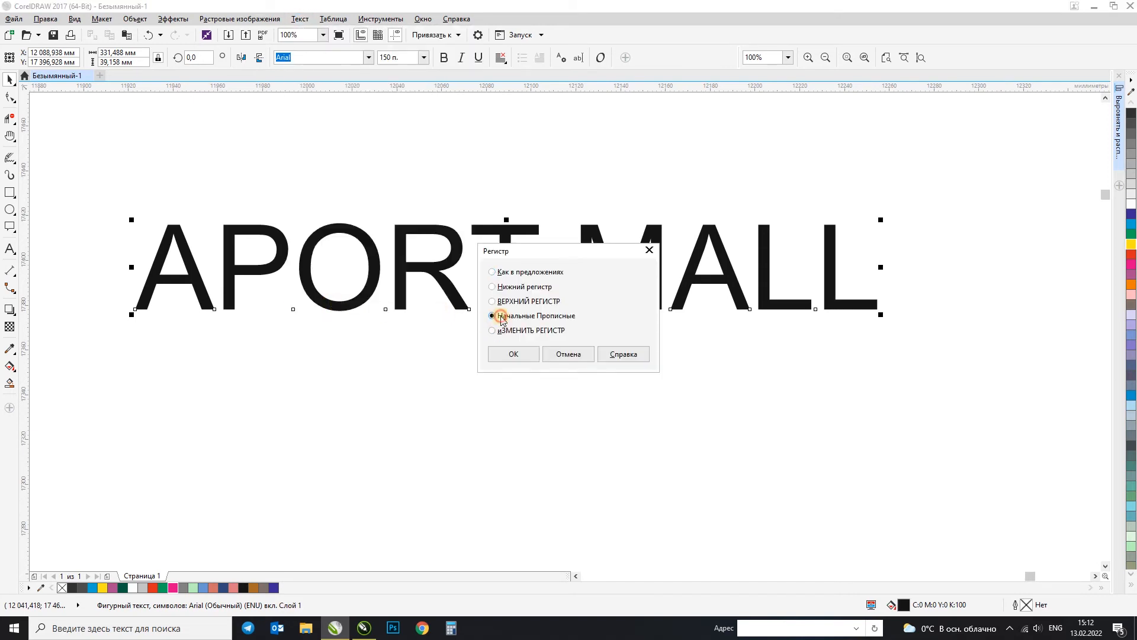
{"action": "left_click", "coordinate": [513, 353]}
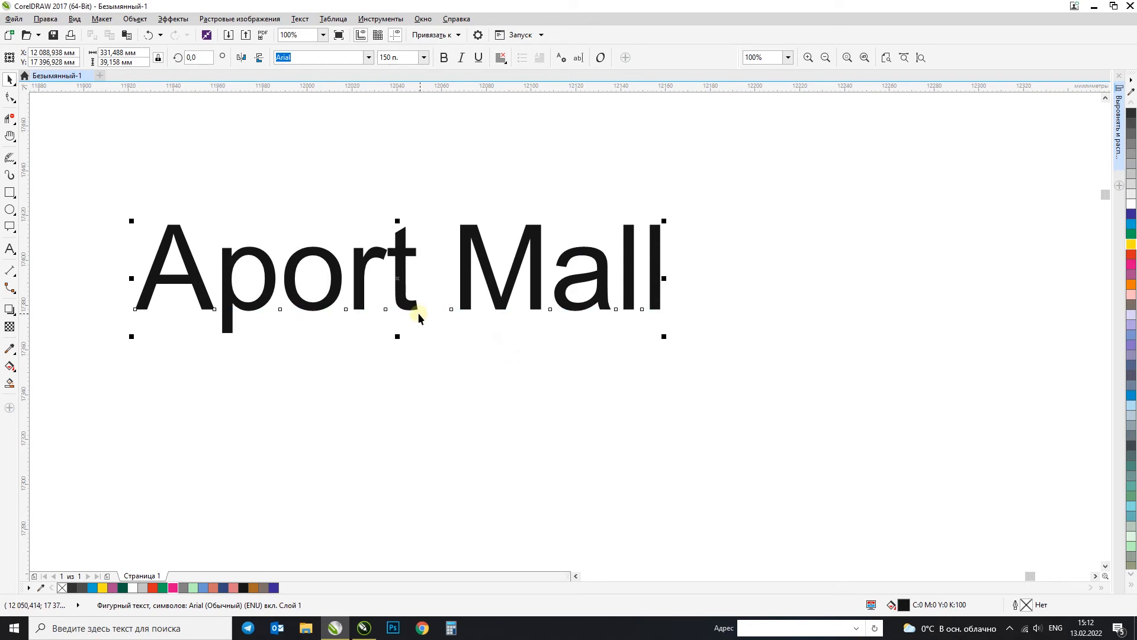
Step: Invert the letter case of the "Aport Mall" text with the toggle case option (иЗМЕНИТЬ РЕГИСТР)
{"action": "left_click", "coordinate": [300, 19]}
{"action": "left_click", "coordinate": [340, 307]}
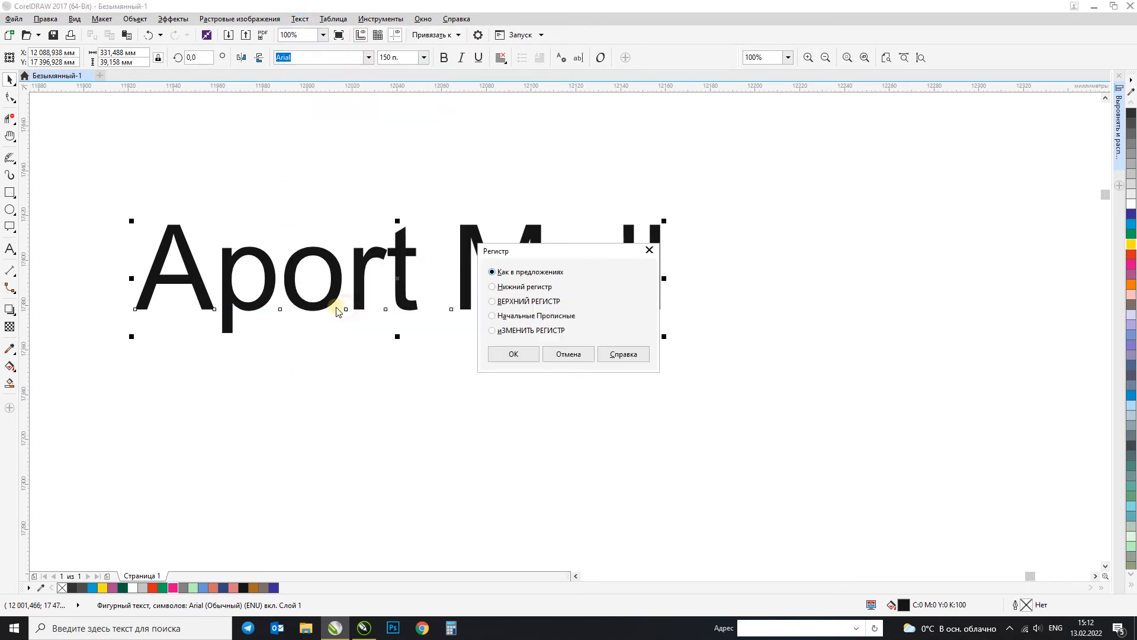
{"action": "left_click", "coordinate": [507, 333]}
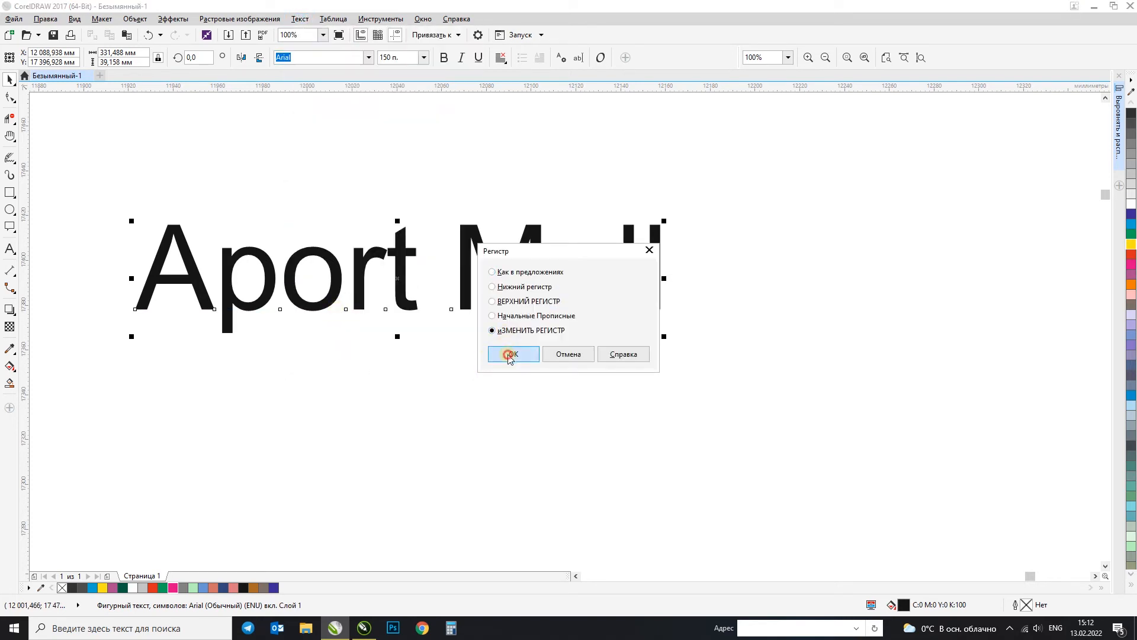
{"action": "left_click", "coordinate": [511, 353]}
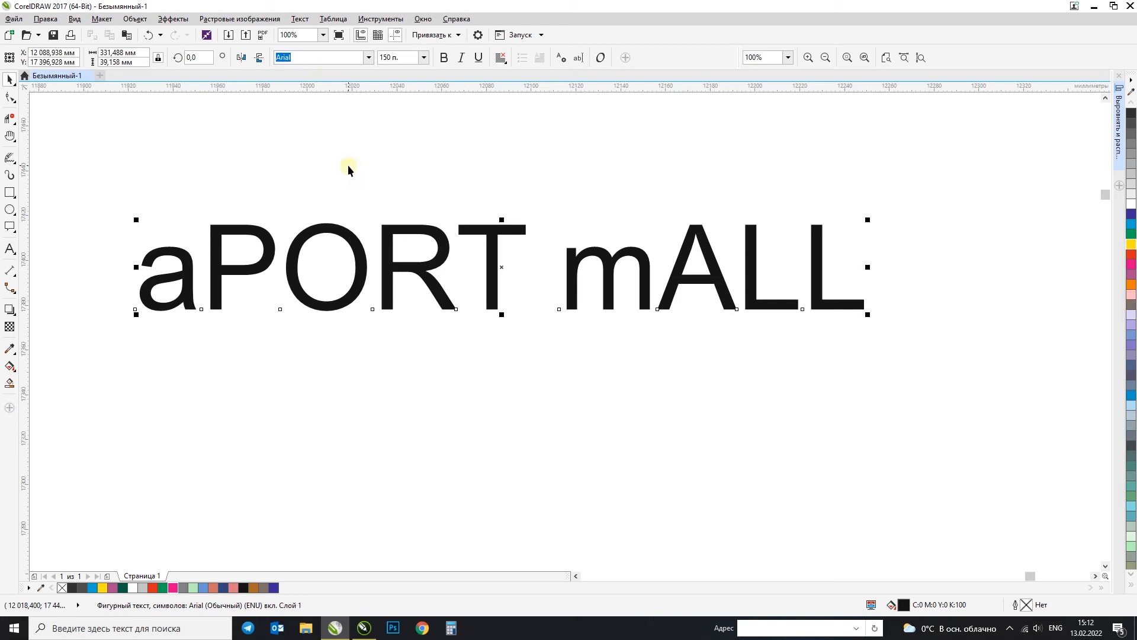
Step: Undo the case inversion, the title-case change and the move of the text
{"action": "key", "text": "ctrl+z"}
{"action": "key", "text": "ctrl+z"}
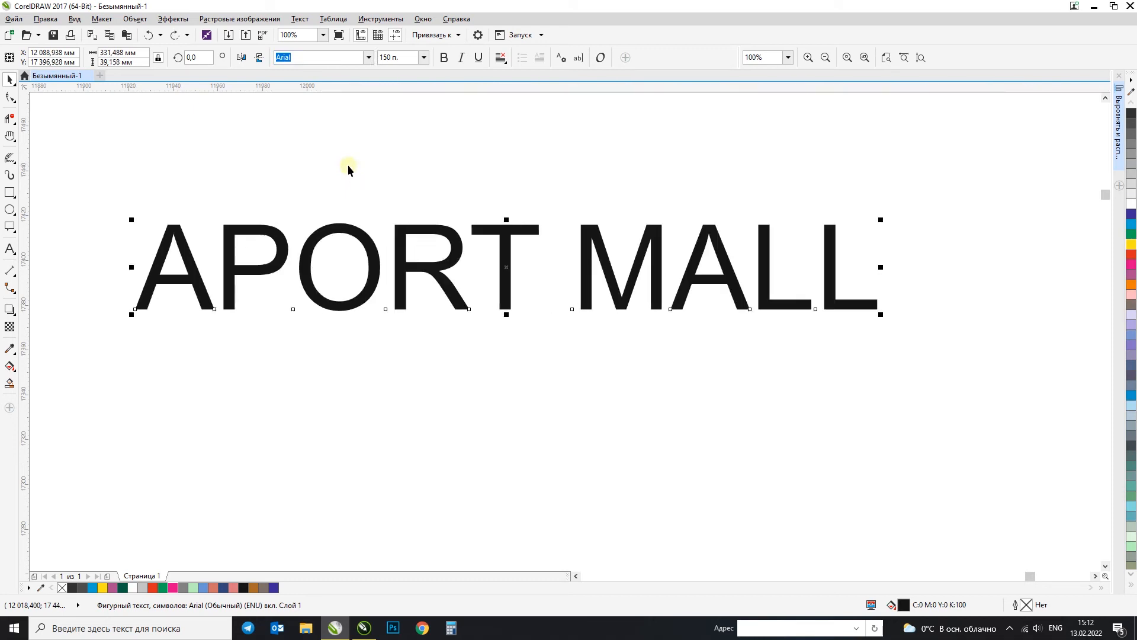
{"action": "key", "text": "ctrl+z"}
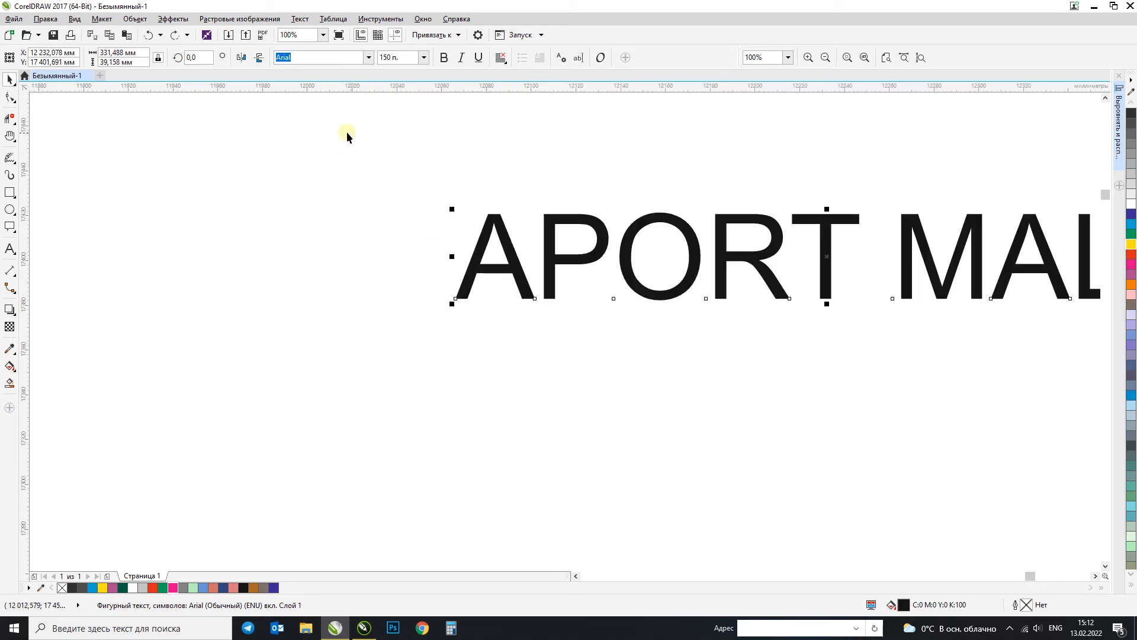
Step: Make the "APORT MALL" text bold
{"action": "left_click", "coordinate": [445, 63]}
{"action": "left_click", "coordinate": [446, 61]}
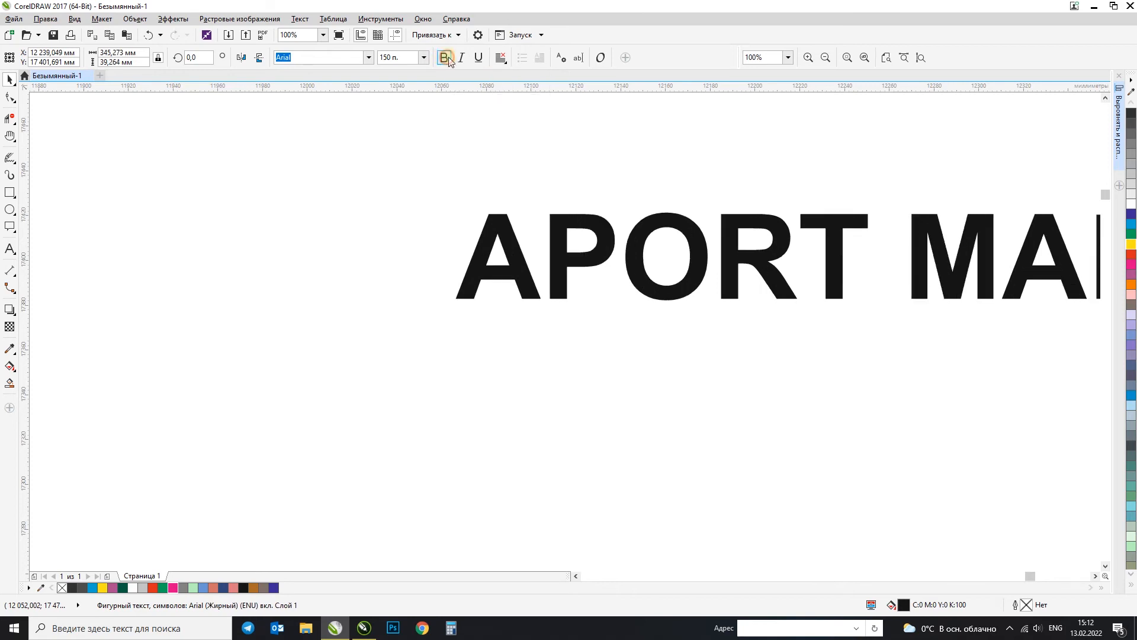
Step: Return the "APORT MALL" text to regular weight and set its font to Arial Rounded MT
{"action": "left_click", "coordinate": [459, 58]}
{"action": "left_click", "coordinate": [458, 57]}
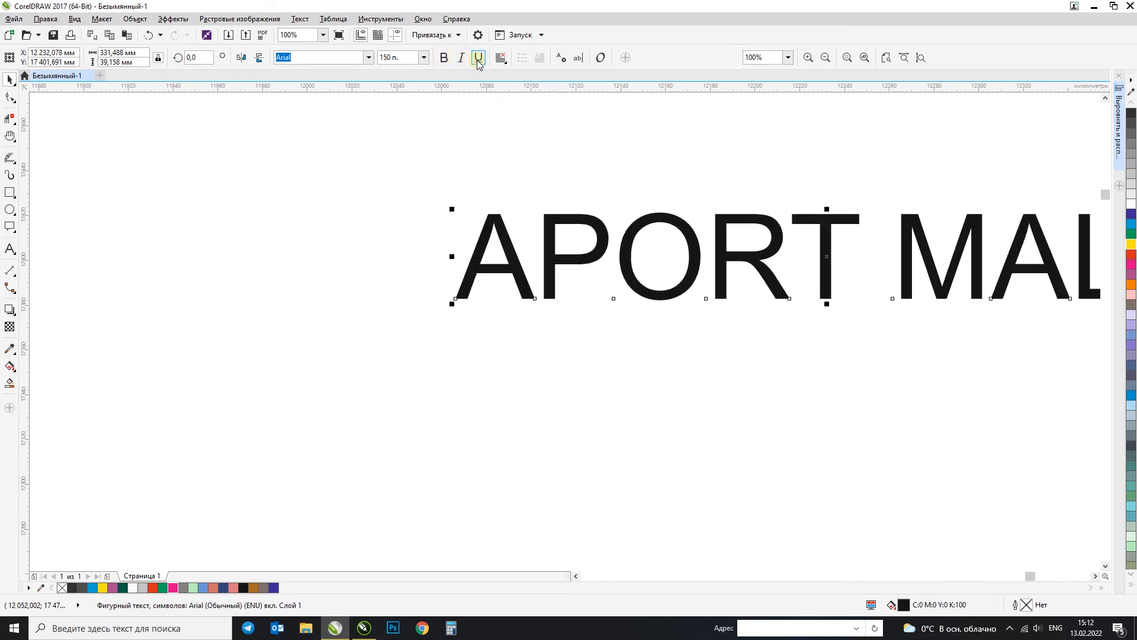
{"action": "left_click", "coordinate": [369, 59]}
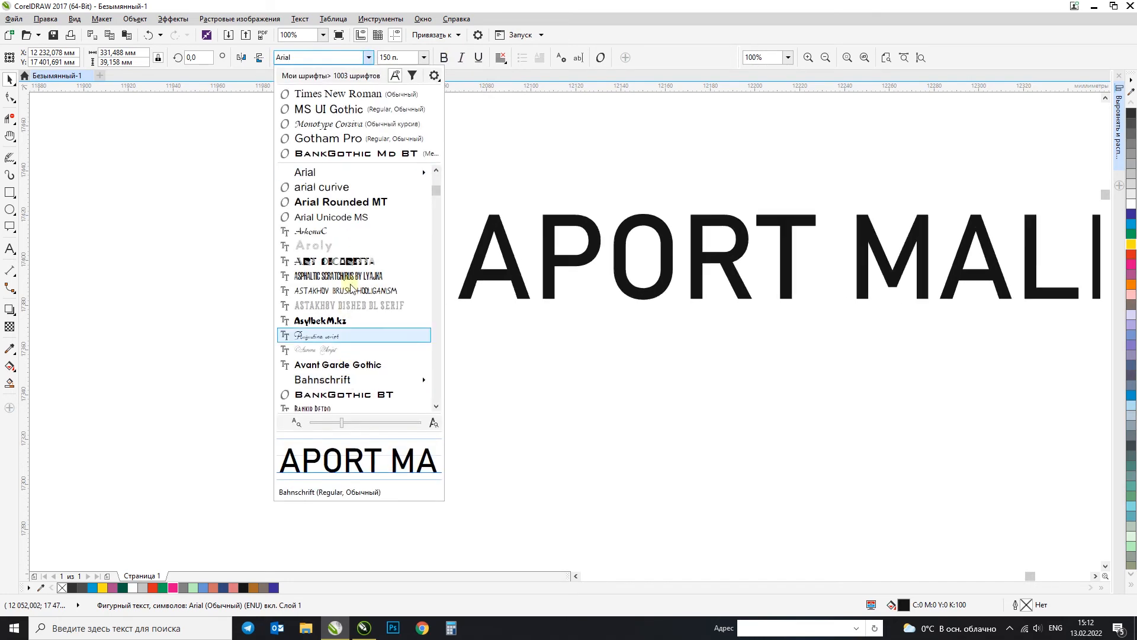
{"action": "left_click", "coordinate": [361, 202]}
Step: Move the "APORT MALL" text down and to the left so the whole wording fits in view
{"action": "left_click_drag", "start_coordinate": [500, 223], "coordinate": [299, 321]}
{"action": "left_click", "coordinate": [345, 261]}
{"action": "left_click", "coordinate": [295, 318]}
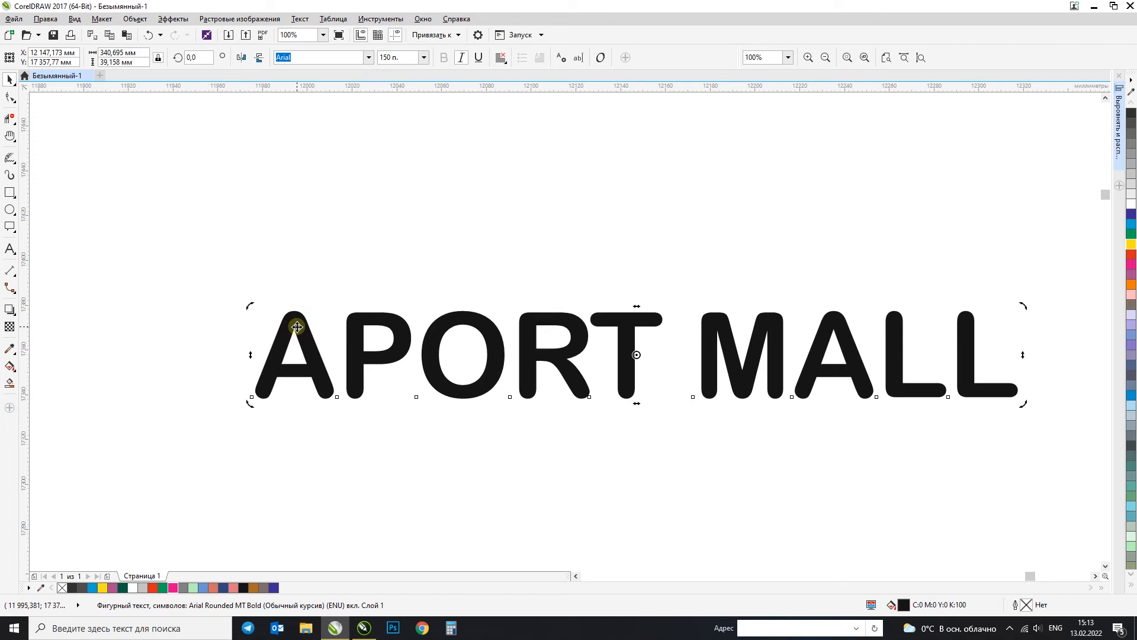
{"action": "left_click_drag", "start_coordinate": [297, 328], "coordinate": [379, 225]}
{"action": "key", "text": "ctrl+z"}
Step: Convert the "APORT MALL" text to curves, and undo the conversion
{"action": "left_click", "coordinate": [384, 341]}
{"action": "key", "text": "ctrl+q"}
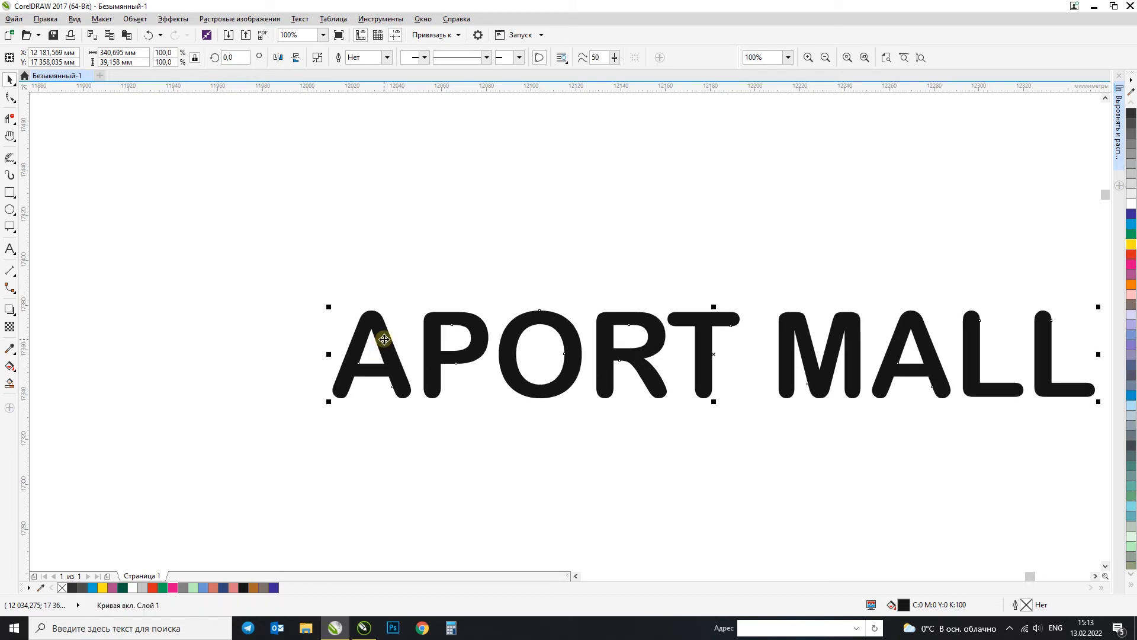
{"action": "key", "text": "ctrl+z"}
Step: Fill the "APORT MALL" text with green (C100 M0 Y100 K0)
{"action": "scroll", "coordinate": [384, 339], "scroll_direction": "up", "scroll_amount": 3}
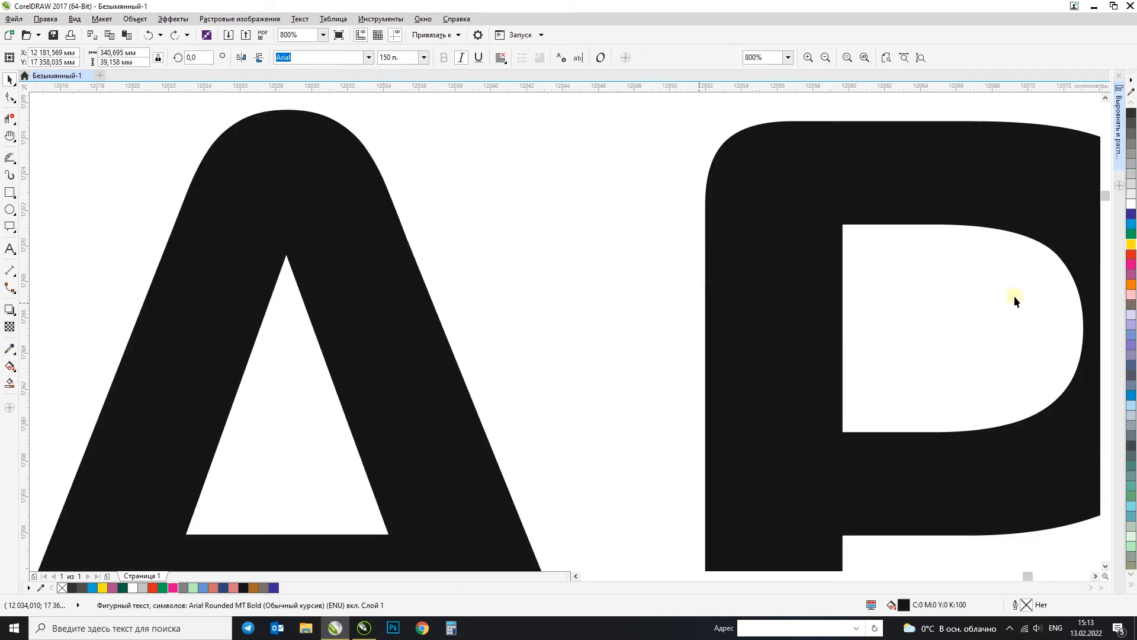
{"action": "left_click", "coordinate": [1132, 234]}
{"action": "scroll", "coordinate": [368, 229], "scroll_direction": "down", "scroll_amount": 2}
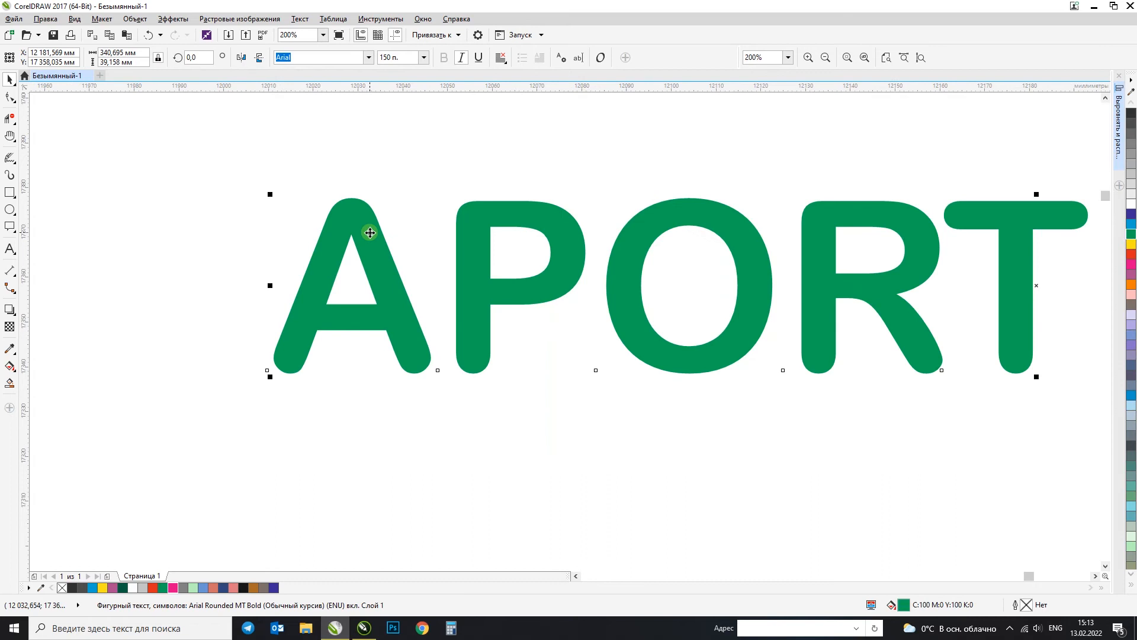
Step: Shift the green "APORT MALL" text slightly and convert it to curves
{"action": "left_click_drag", "start_coordinate": [361, 239], "coordinate": [353, 242]}
{"action": "double_click", "coordinate": [353, 242]}
{"action": "left_click", "coordinate": [9, 79]}
{"action": "left_click", "coordinate": [230, 129]}
{"action": "left_click", "coordinate": [325, 232]}
{"action": "key", "text": "ctrl+q"}
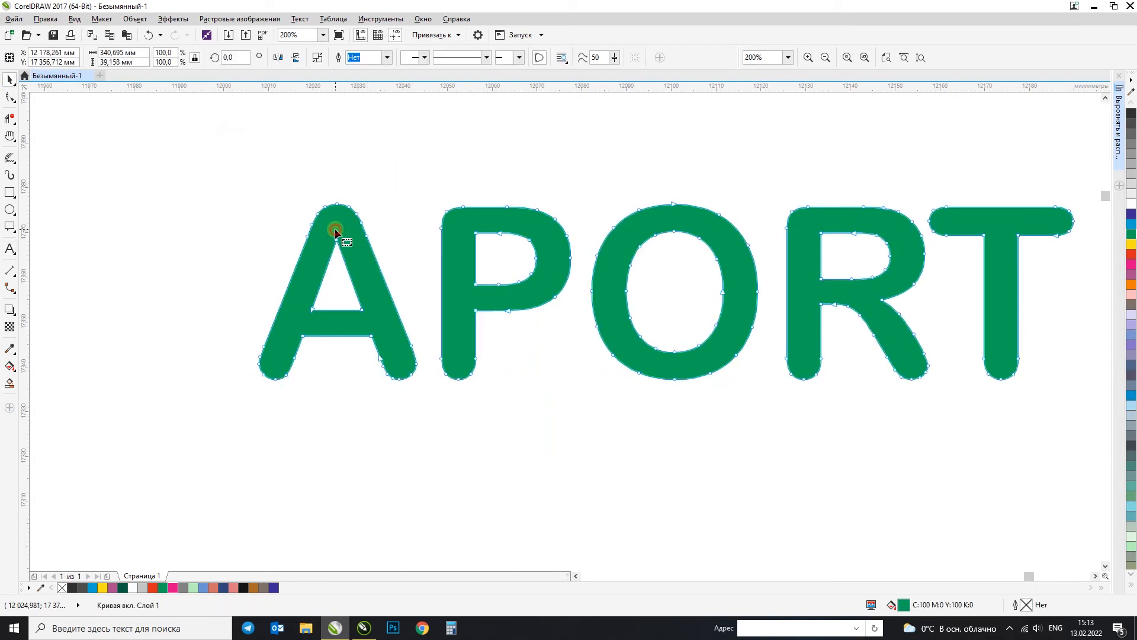
Step: Try reshaping the top of the letter A by pulling its contour with the Shape tool, and undo the change
{"action": "key", "text": "F10"}
{"action": "scroll", "coordinate": [338, 228], "scroll_direction": "up", "scroll_amount": 2}
{"action": "left_click_drag", "start_coordinate": [357, 218], "coordinate": [444, 173]}
{"action": "key", "text": "ctrl+z"}
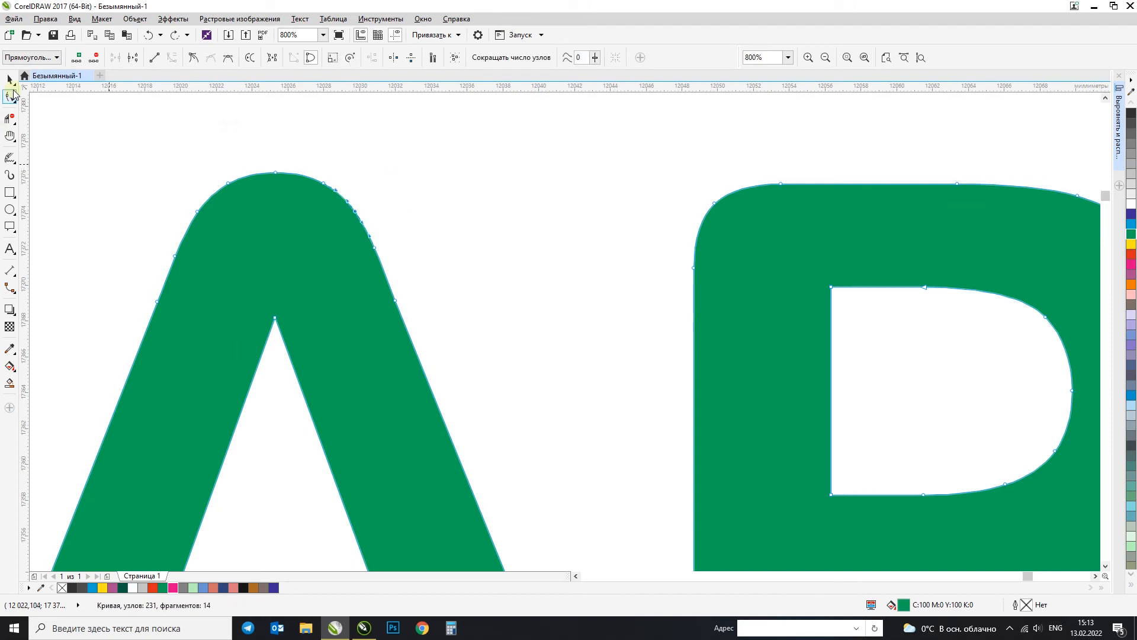
{"action": "left_click", "coordinate": [9, 79]}
{"action": "scroll", "coordinate": [523, 185], "scroll_direction": "down", "scroll_amount": 4}
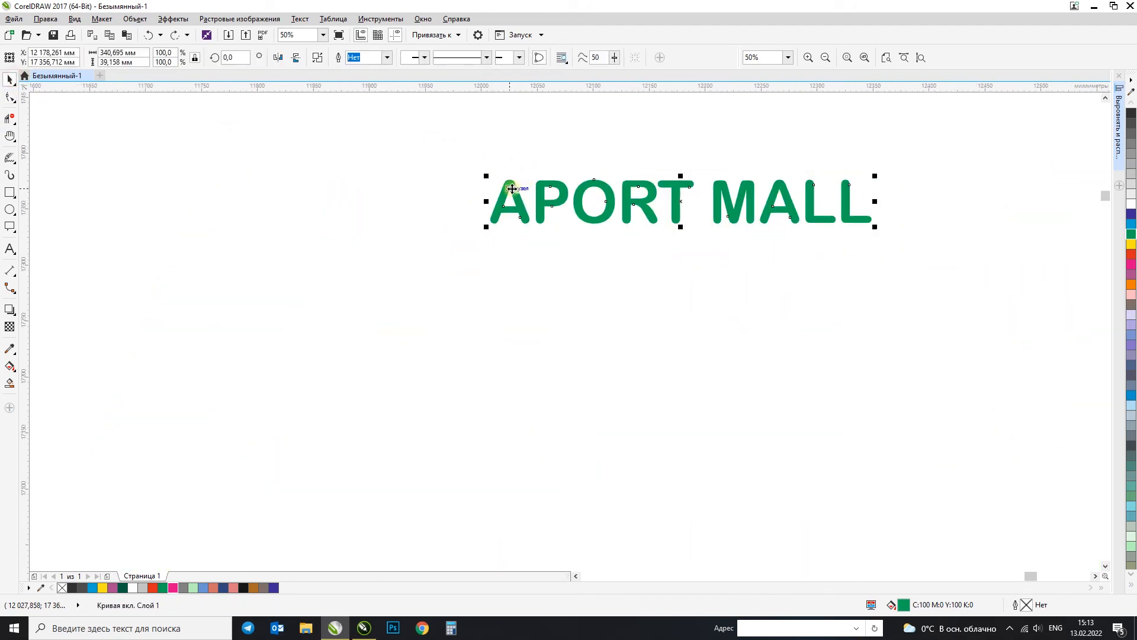
Step: Draw a paragraph text frame about 236 × 224 mm below and to the left of the green lettering
{"action": "left_click", "coordinate": [349, 202]}
{"action": "left_click", "coordinate": [13, 253]}
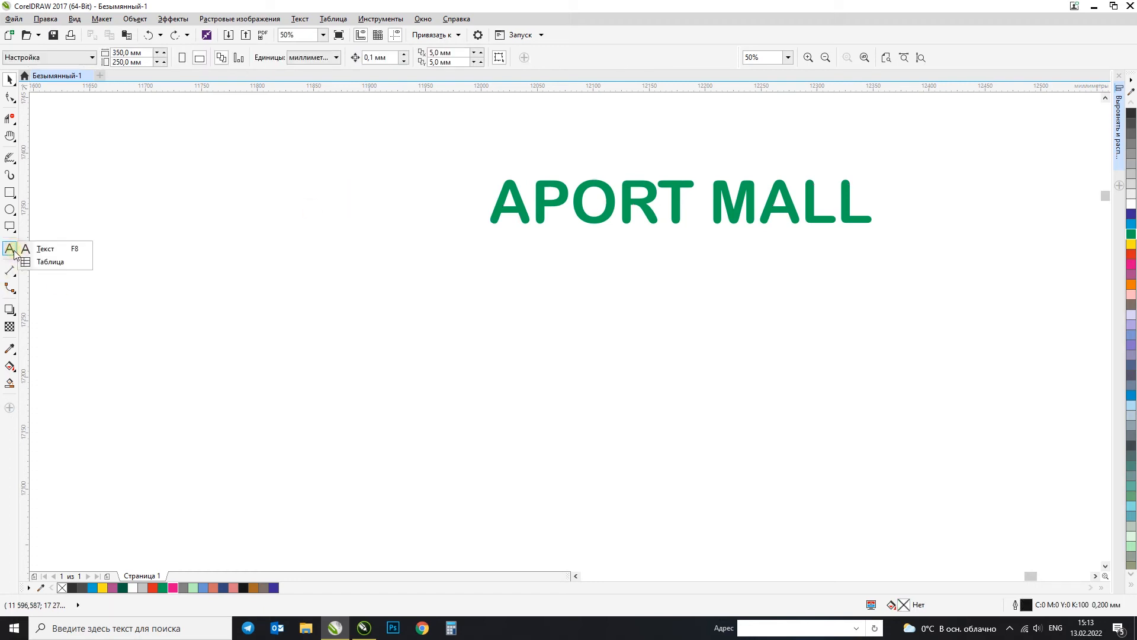
{"action": "left_click", "coordinate": [36, 250]}
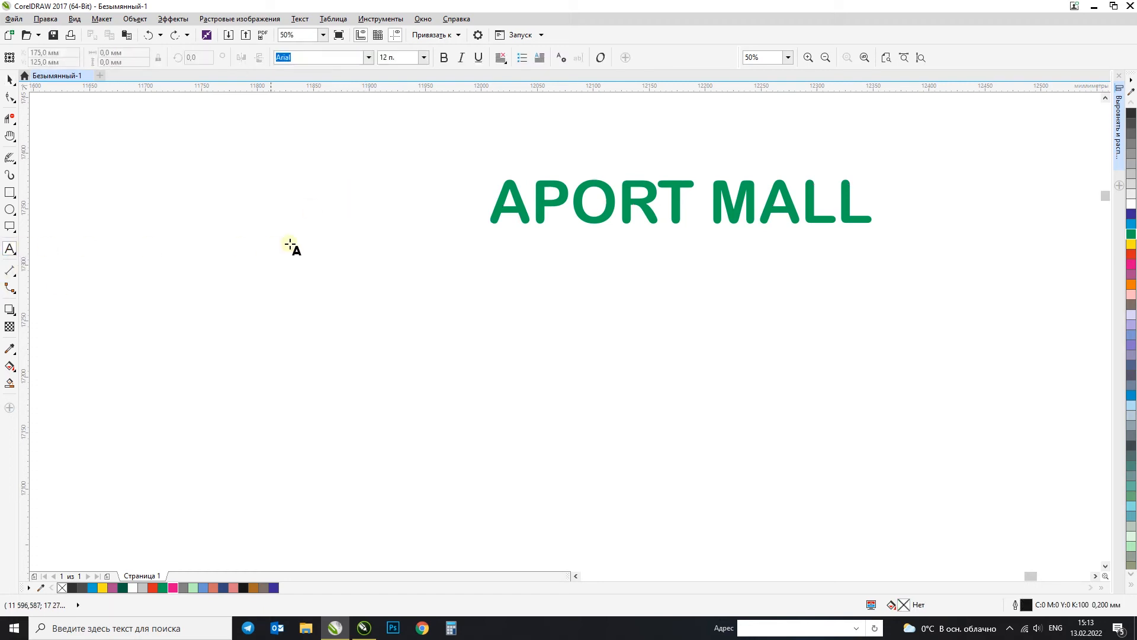
{"action": "left_click", "coordinate": [421, 301]}
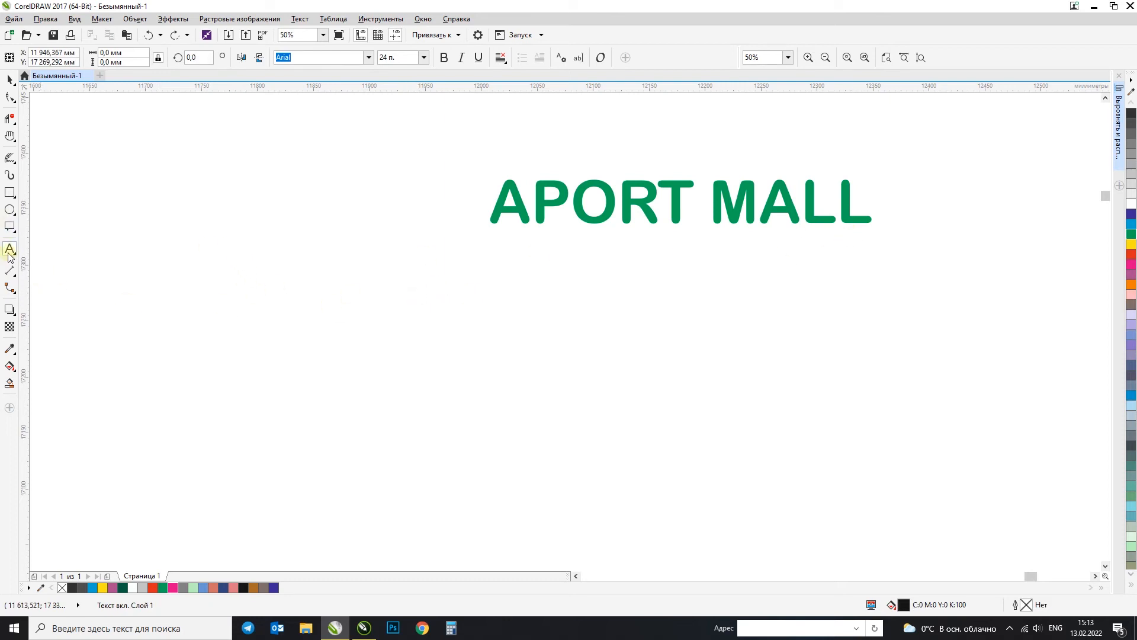
{"action": "left_click_drag", "start_coordinate": [299, 250], "coordinate": [562, 499]}
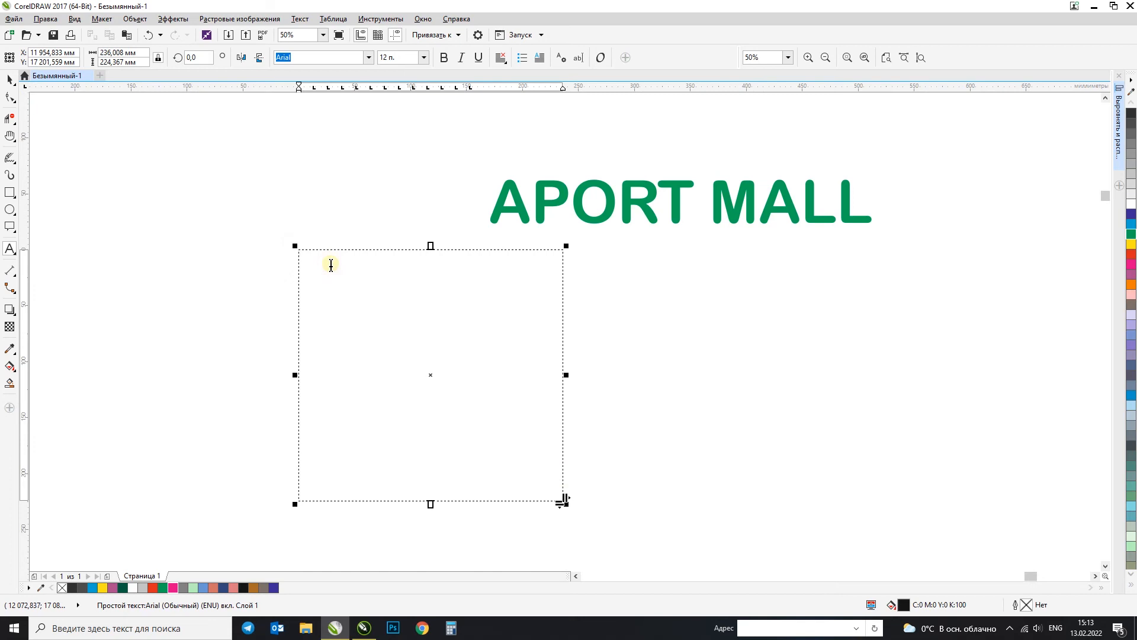
Step: Switch the keyboard to Cyrillic input and fill the frame with several lines of random sample text beginning with "Флдао"
{"action": "key", "text": "alt+shift"}
{"action": "key", "text": "ъ"}
{"action": "key", "text": "Escape"}
{"action": "key", "text": "Escape"}
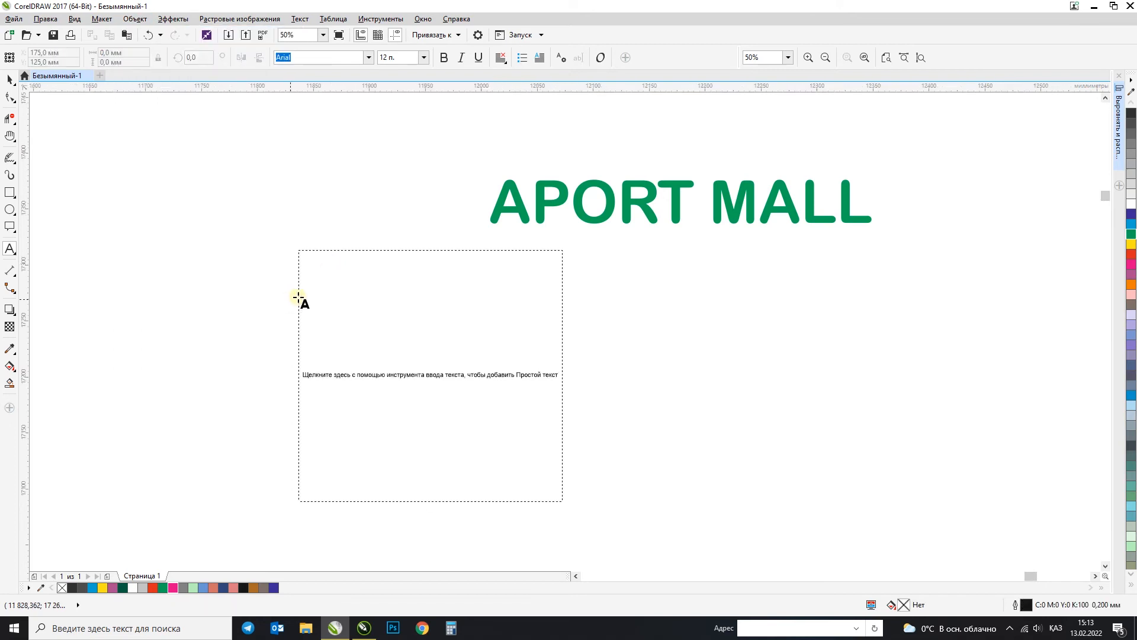
{"action": "left_click", "coordinate": [333, 304]}
{"action": "type", "text": "фпдао"}
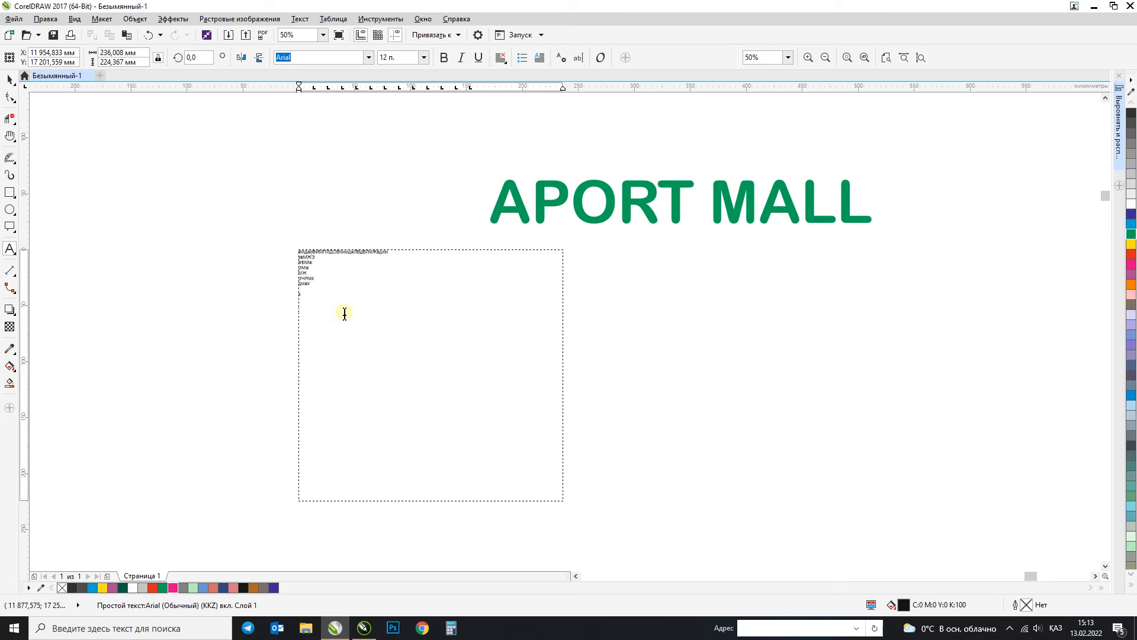
Step: Shrink the paragraph text frame to about 48 × 29 mm
{"action": "left_click", "coordinate": [10, 79]}
{"action": "left_click_drag", "start_coordinate": [566, 504], "coordinate": [350, 298]}
{"action": "scroll", "coordinate": [320, 259], "scroll_direction": "up", "scroll_amount": 2}
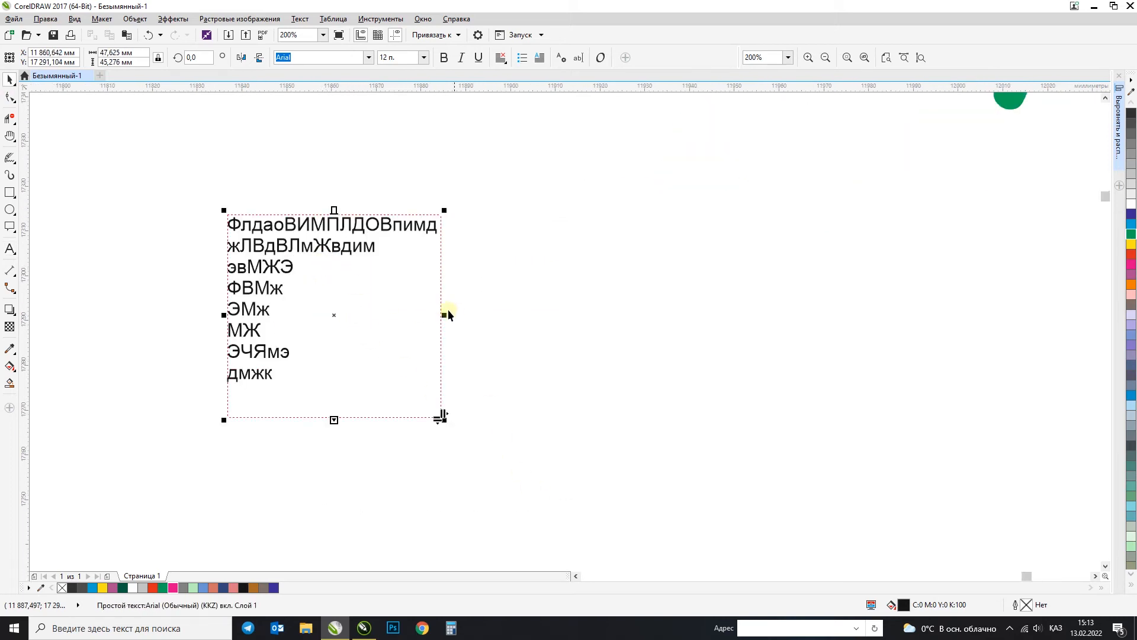
{"action": "left_click_drag", "start_coordinate": [335, 420], "coordinate": [354, 347]}
Step: Remove line breaks between the short lines of the sample text so that they run together
{"action": "double_click", "coordinate": [377, 261]}
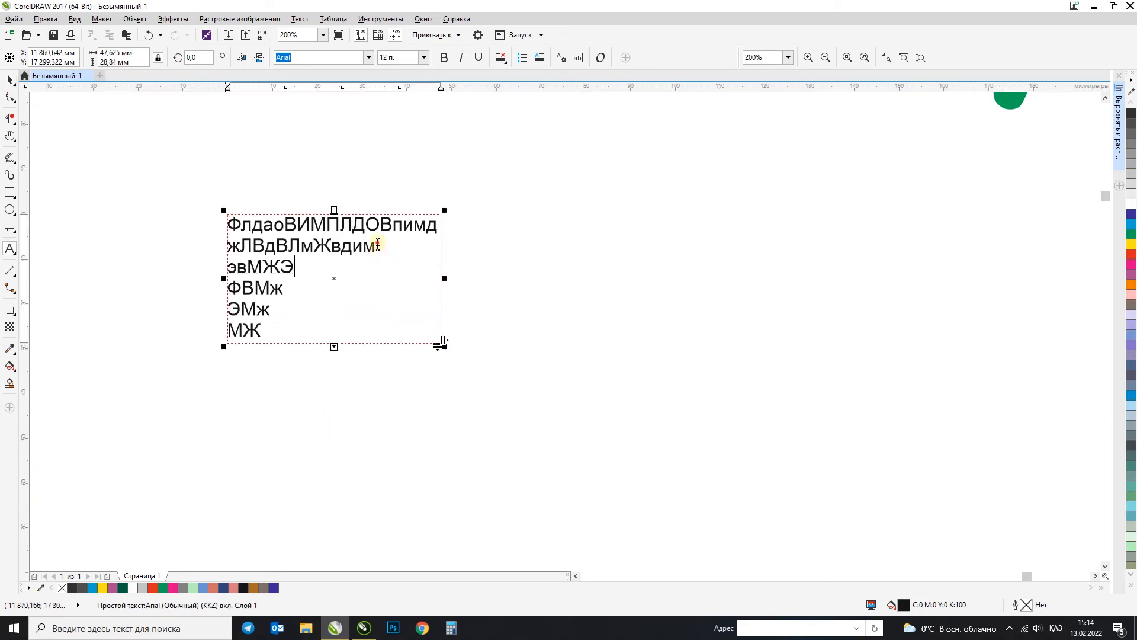
{"action": "key", "text": "Delete"}
{"action": "left_click", "coordinate": [294, 268]}
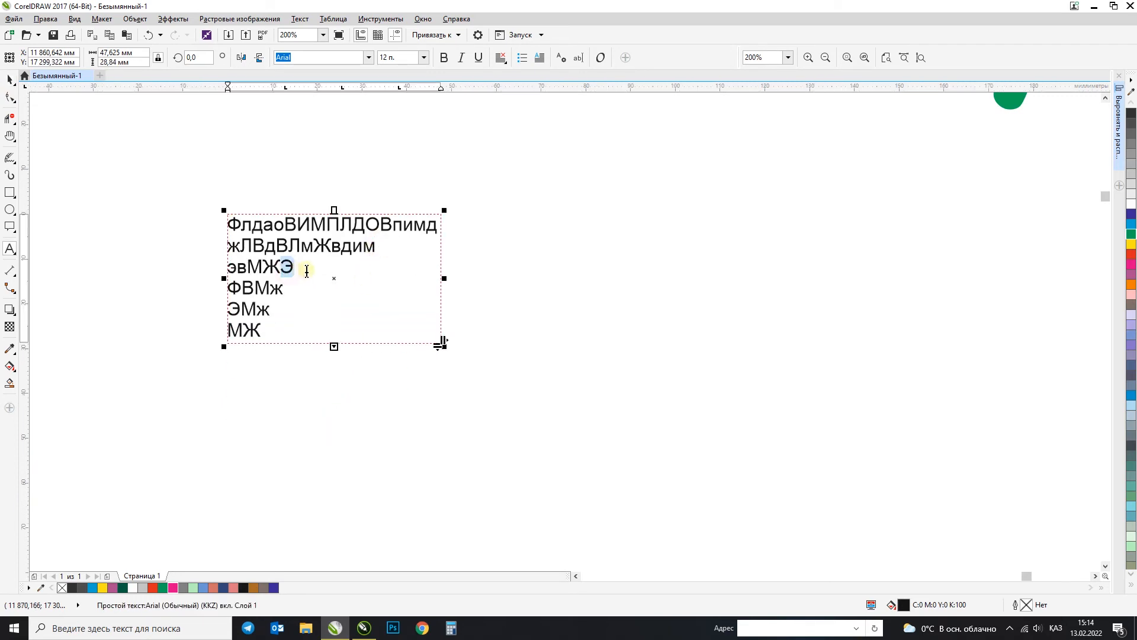
{"action": "key", "text": "Delete"}
{"action": "left_click", "coordinate": [375, 267]}
{"action": "key", "text": "Delete"}
{"action": "left_click", "coordinate": [401, 265]}
{"action": "key", "text": "Delete"}
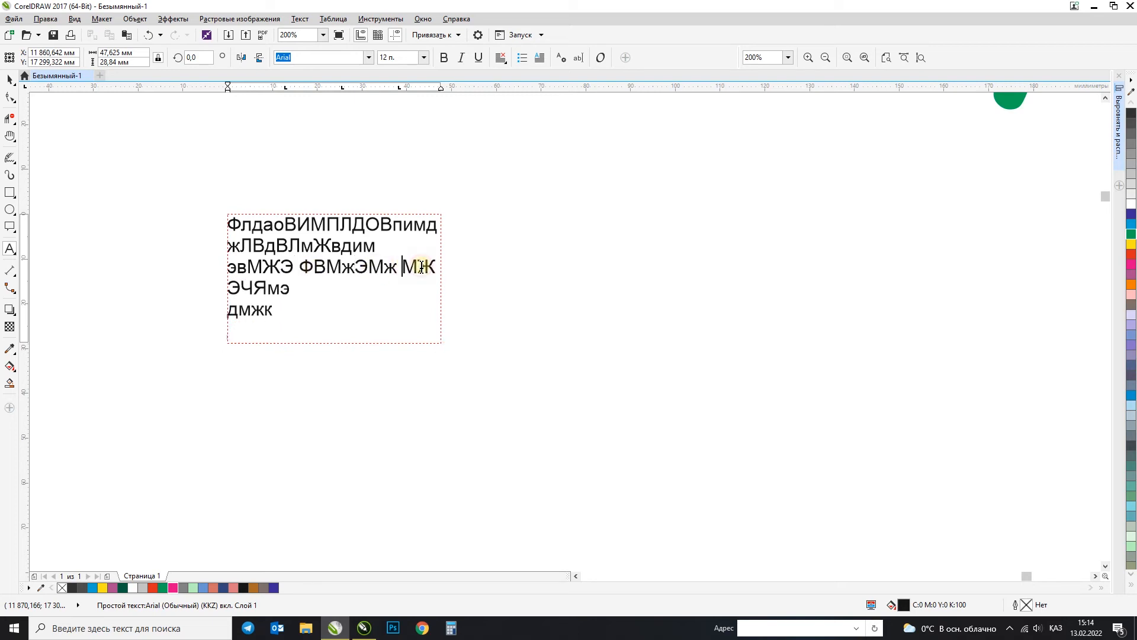
{"action": "left_click", "coordinate": [302, 298]}
{"action": "key", "text": "Delete"}
Step: Widen the text frame to about 58 mm and justify its text to the frame width (По ширине)
{"action": "left_click", "coordinate": [10, 77]}
{"action": "left_click_drag", "start_coordinate": [444, 278], "coordinate": [489, 276]}
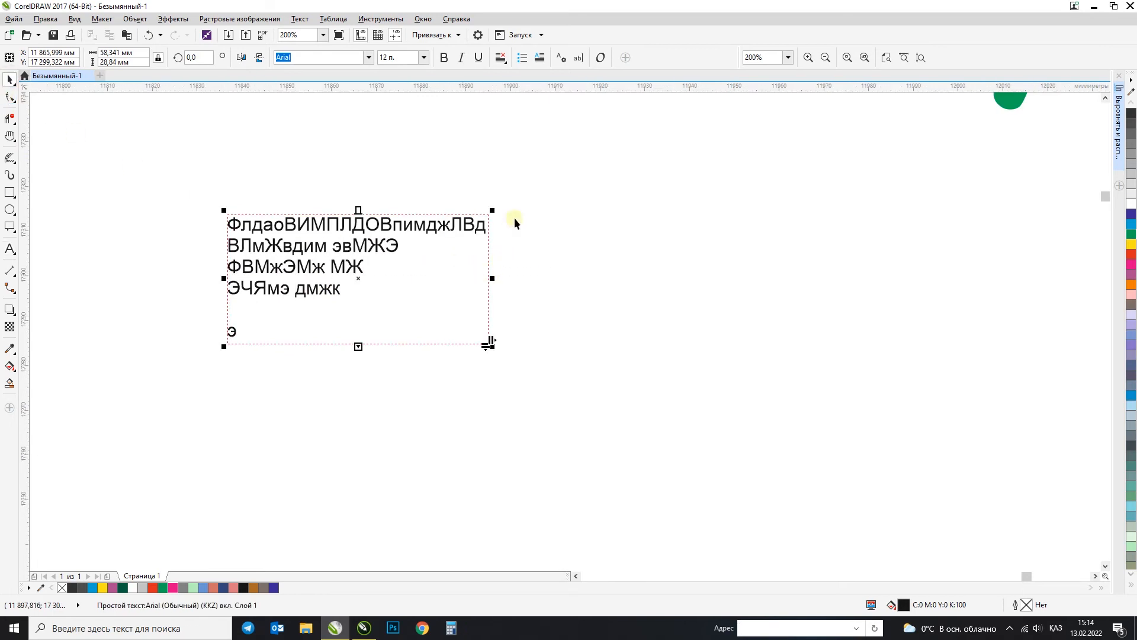
{"action": "left_click", "coordinate": [500, 58]}
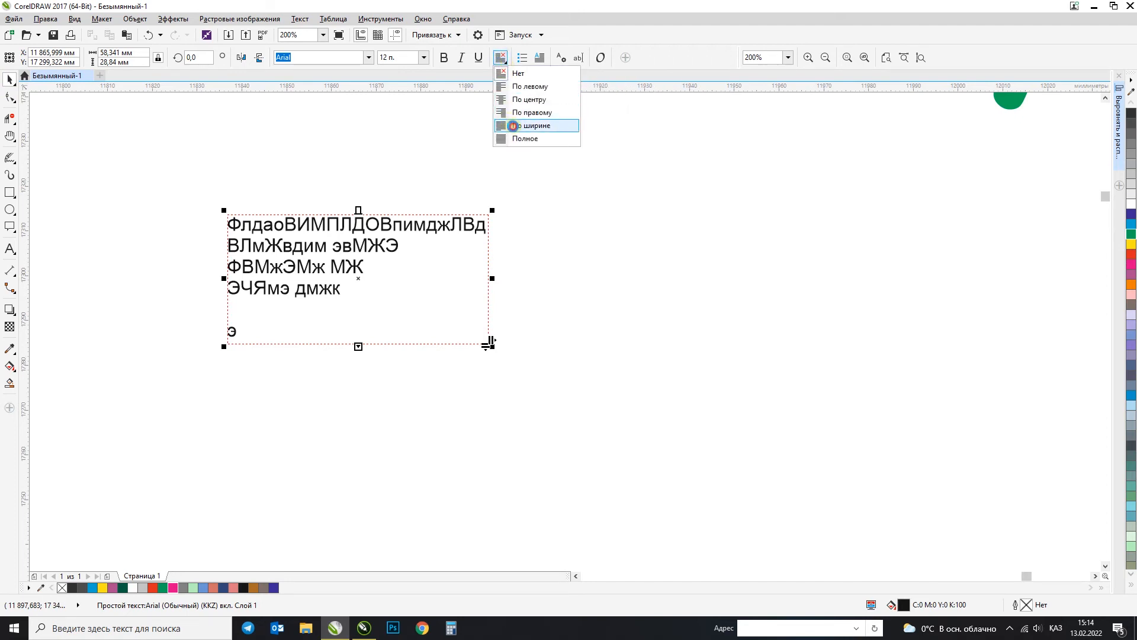
{"action": "left_click", "coordinate": [512, 125]}
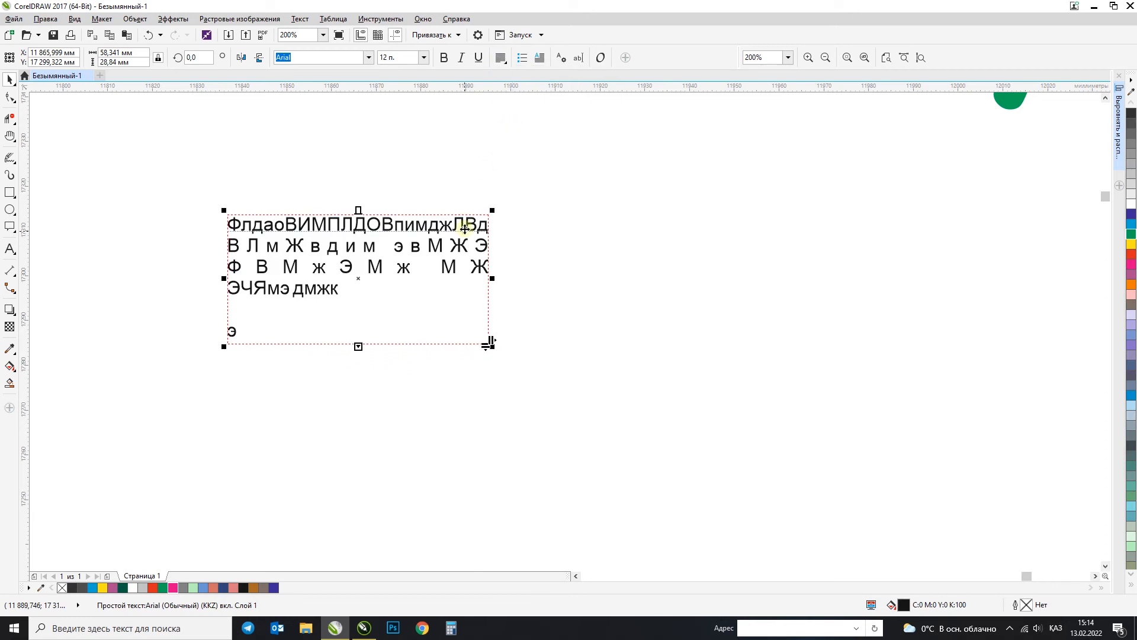
Step: Align the frame's text to the right (По правому) and place a copy of the frame to its right
{"action": "left_click", "coordinate": [502, 58]}
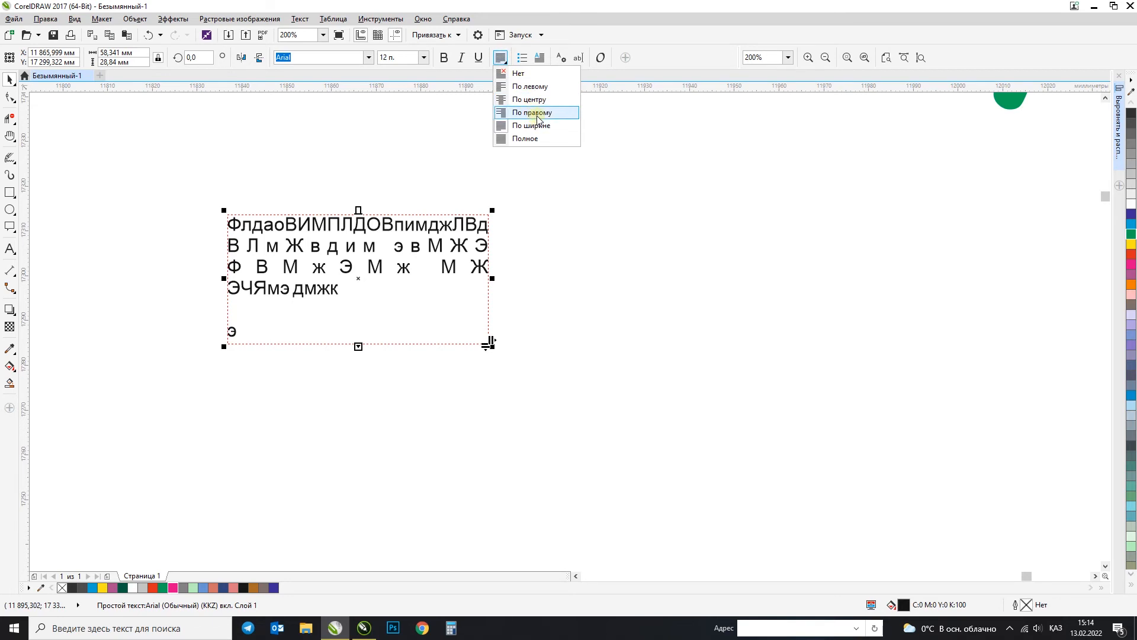
{"action": "left_click", "coordinate": [532, 112]}
{"action": "left_click_drag", "start_coordinate": [432, 221], "coordinate": [432, 182]}
Step: Align the original frame's text to the left (По левому) and align the top edges of both frames
{"action": "left_click", "coordinate": [502, 58]}
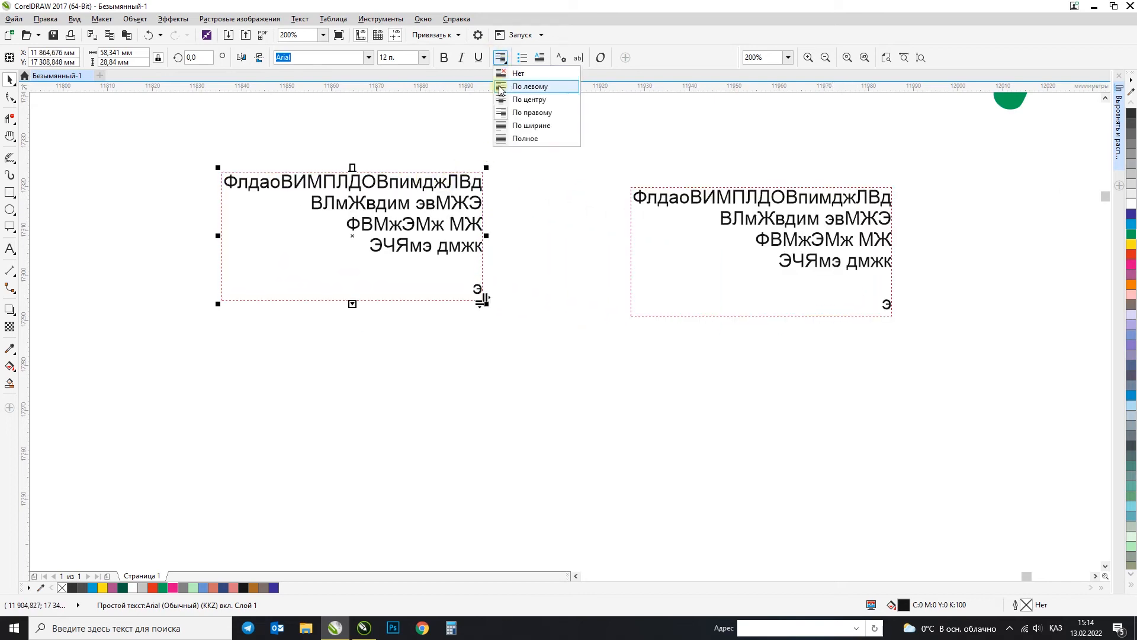
{"action": "left_click", "coordinate": [529, 86]}
{"action": "left_click", "coordinate": [691, 215], "text": "shift"}
{"action": "key", "text": "t"}
{"action": "left_click", "coordinate": [742, 140]}
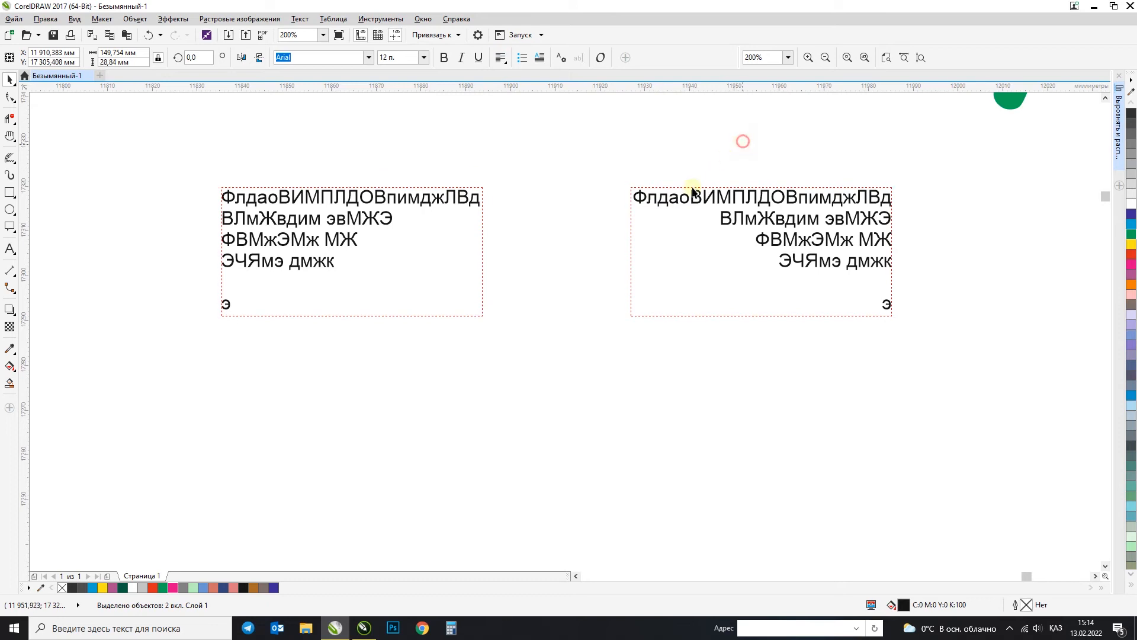
{"action": "left_click", "coordinate": [696, 247]}
{"action": "left_click", "coordinate": [388, 238]}
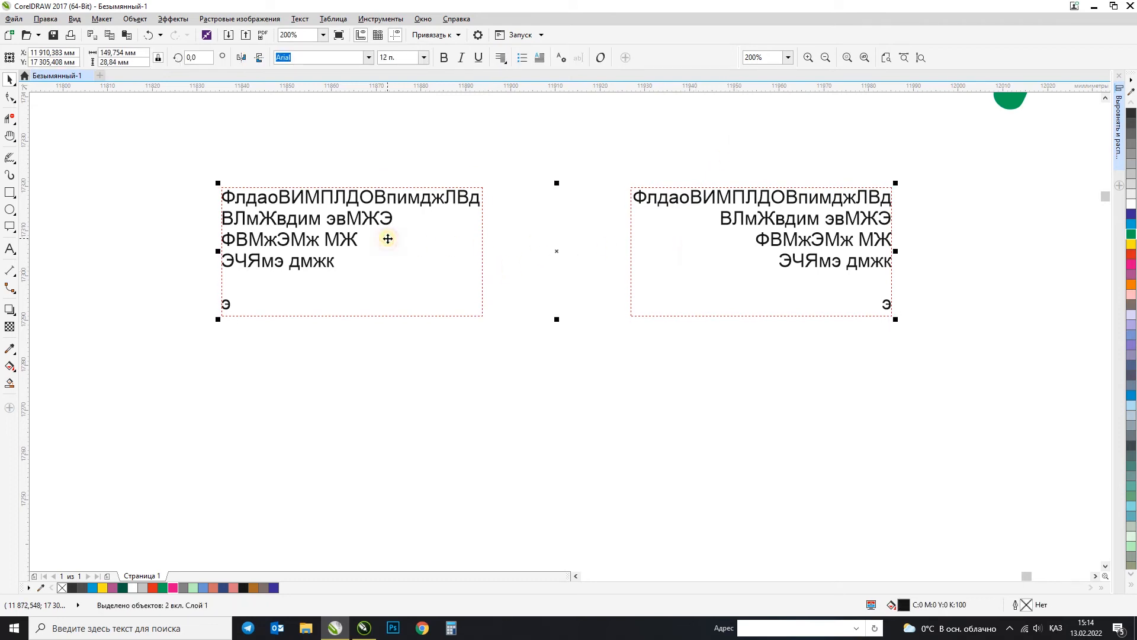
{"action": "left_click", "coordinate": [573, 357]}
{"action": "left_click", "coordinate": [409, 274]}
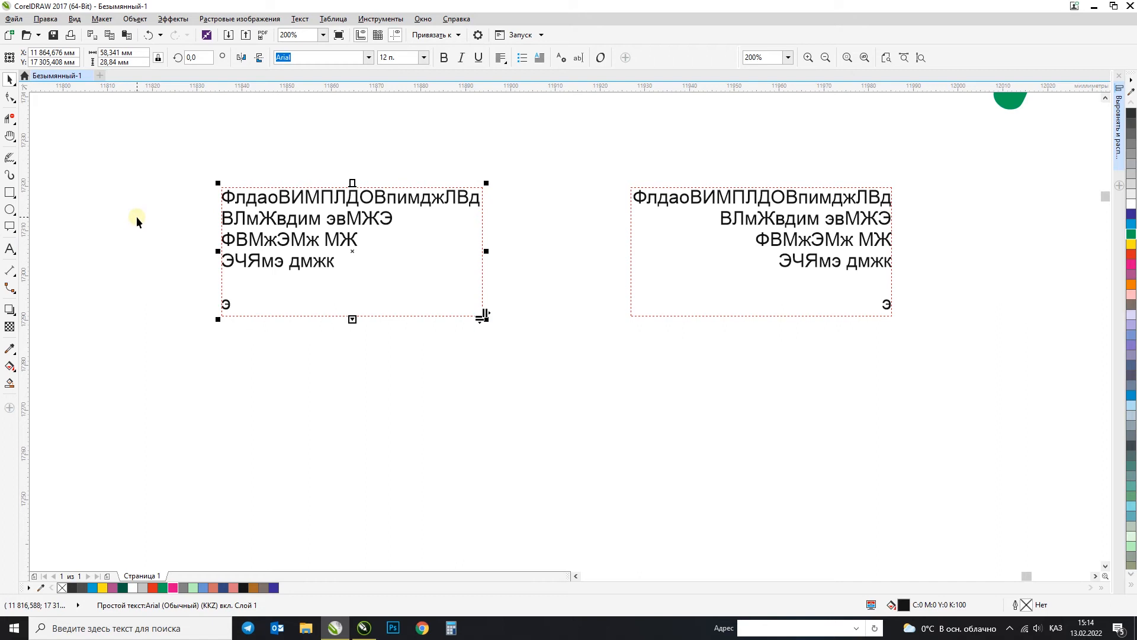
{"action": "left_click", "coordinate": [433, 133]}
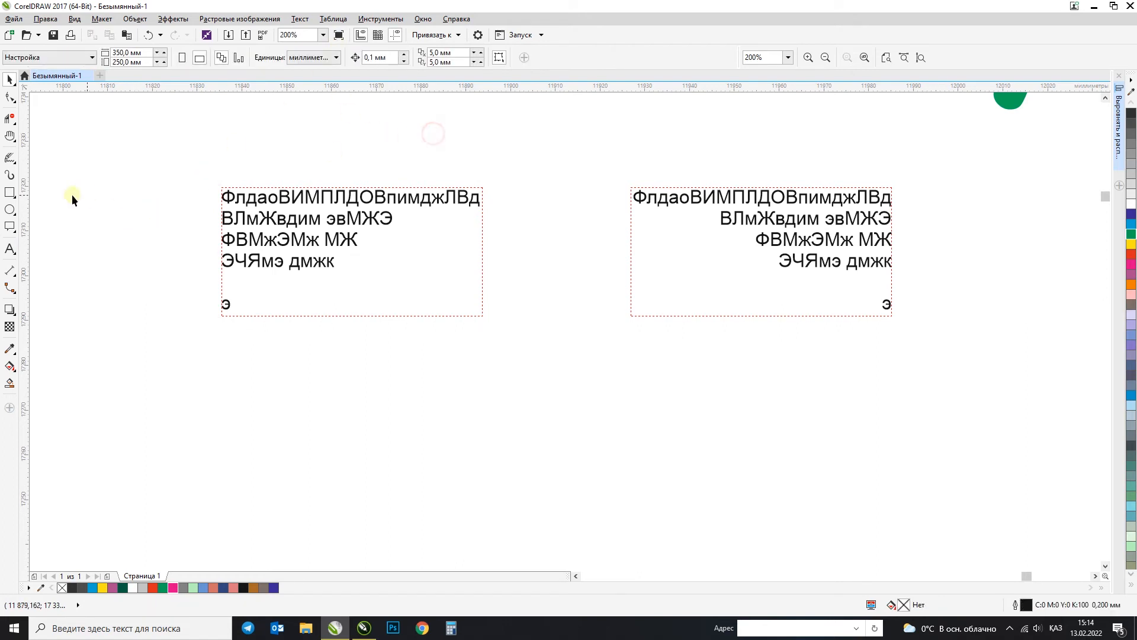
Step: Draw a circle with the Ellipse tool below the two text frames and deselect it
{"action": "left_click", "coordinate": [10, 209]}
{"action": "scroll", "coordinate": [419, 202], "scroll_direction": "down", "scroll_amount": 2}
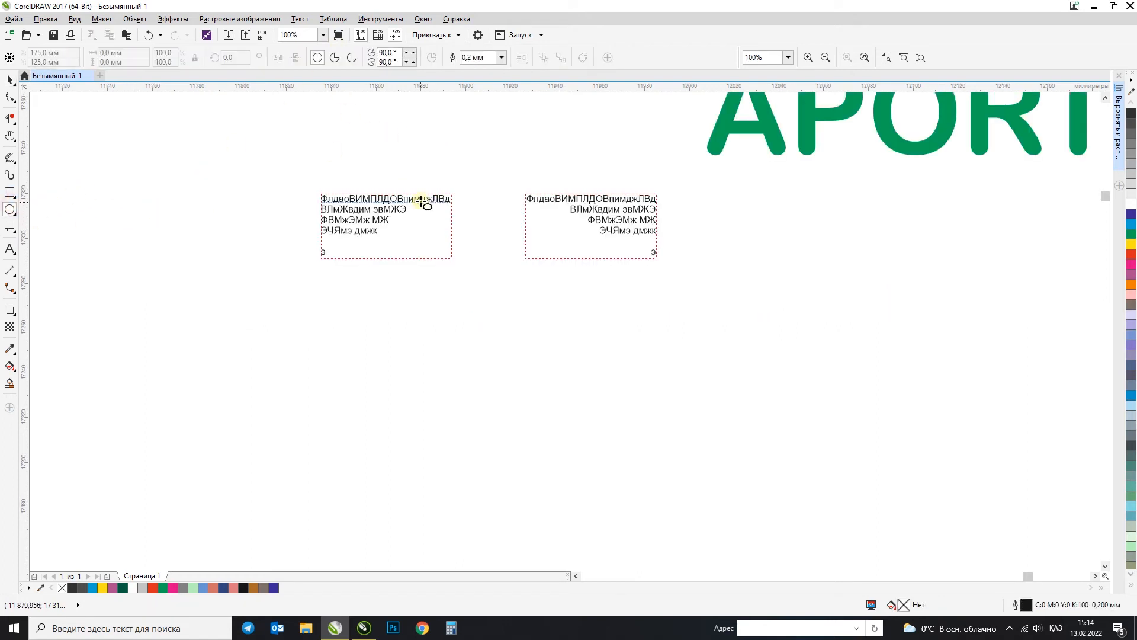
{"action": "left_click_drag", "start_coordinate": [418, 341], "coordinate": [639, 450]}
{"action": "left_click", "coordinate": [10, 80]}
{"action": "left_click", "coordinate": [362, 318]}
Step: Add the artistic text "апорт молл" above and to the left of the circle
{"action": "key", "text": "F8"}
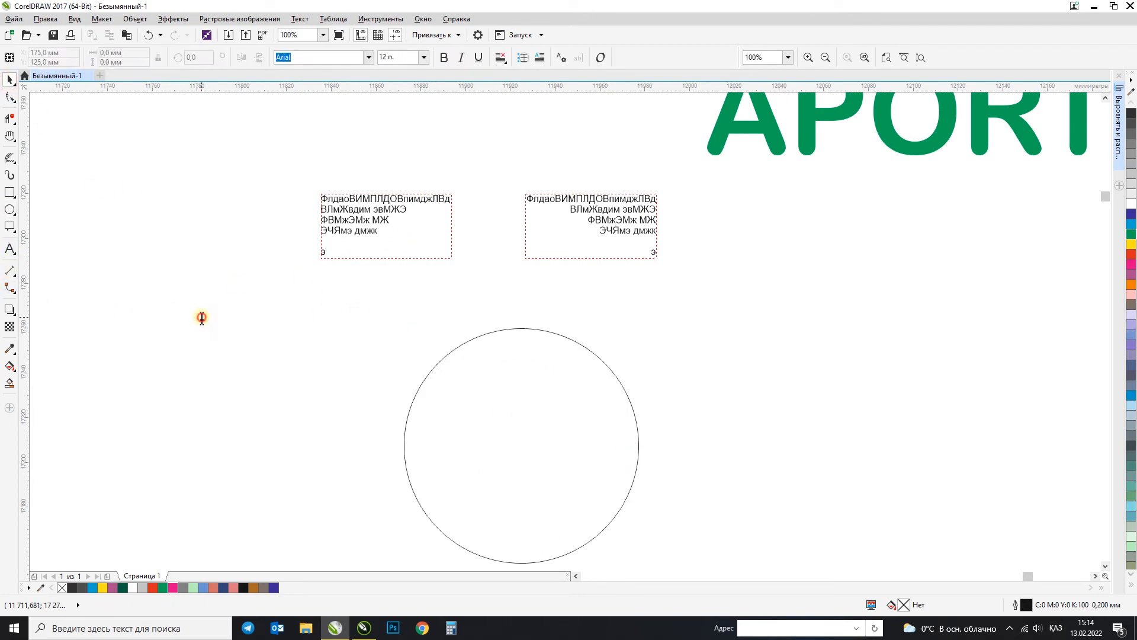
{"action": "left_click", "coordinate": [201, 315]}
{"action": "type", "text": "апорт молл"}
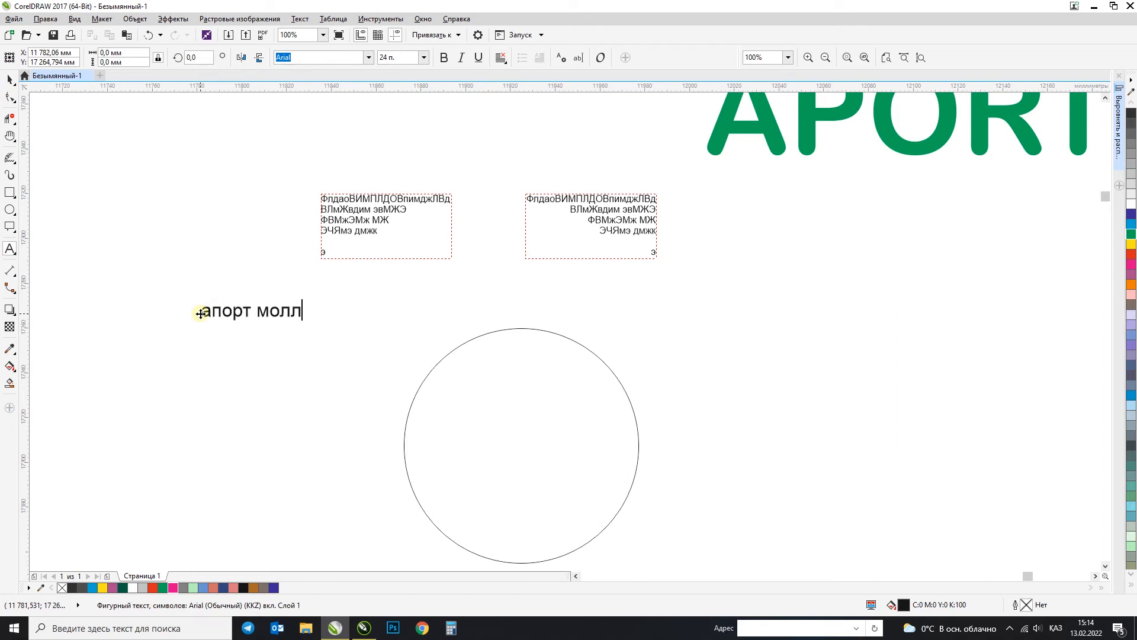
{"action": "left_click", "coordinate": [13, 84]}
{"action": "left_click", "coordinate": [9, 81]}
{"action": "left_click", "coordinate": [7, 79]}
Step: Fit the "апорт молл" text along the top of the circle and enlarge it to about 54.6 pt
{"action": "left_click", "coordinate": [300, 19]}
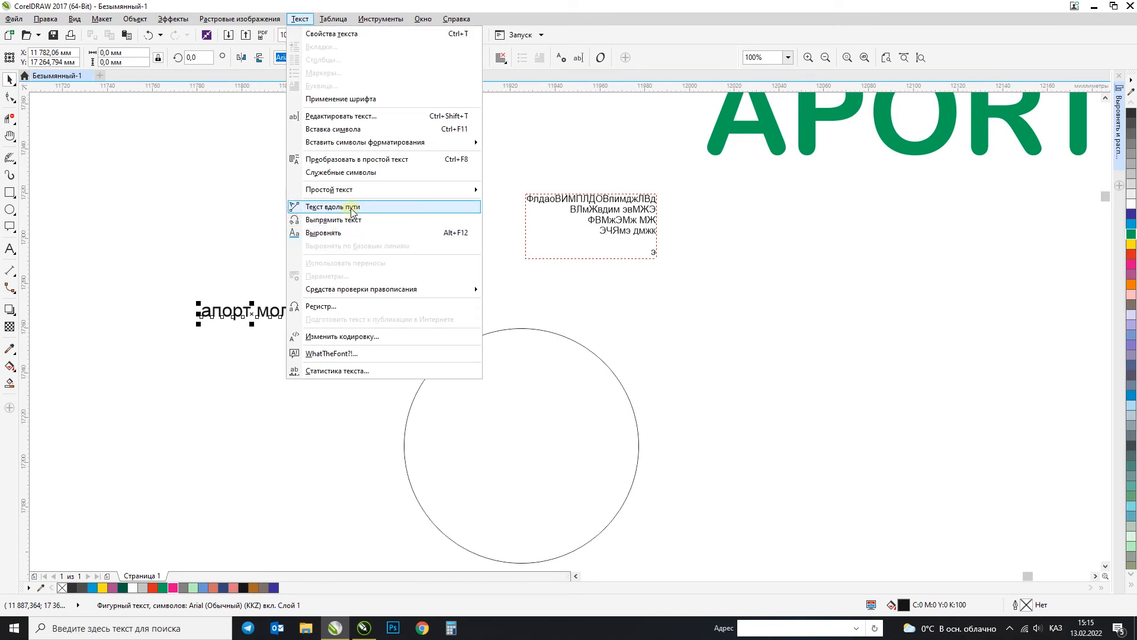
{"action": "left_click", "coordinate": [353, 207]}
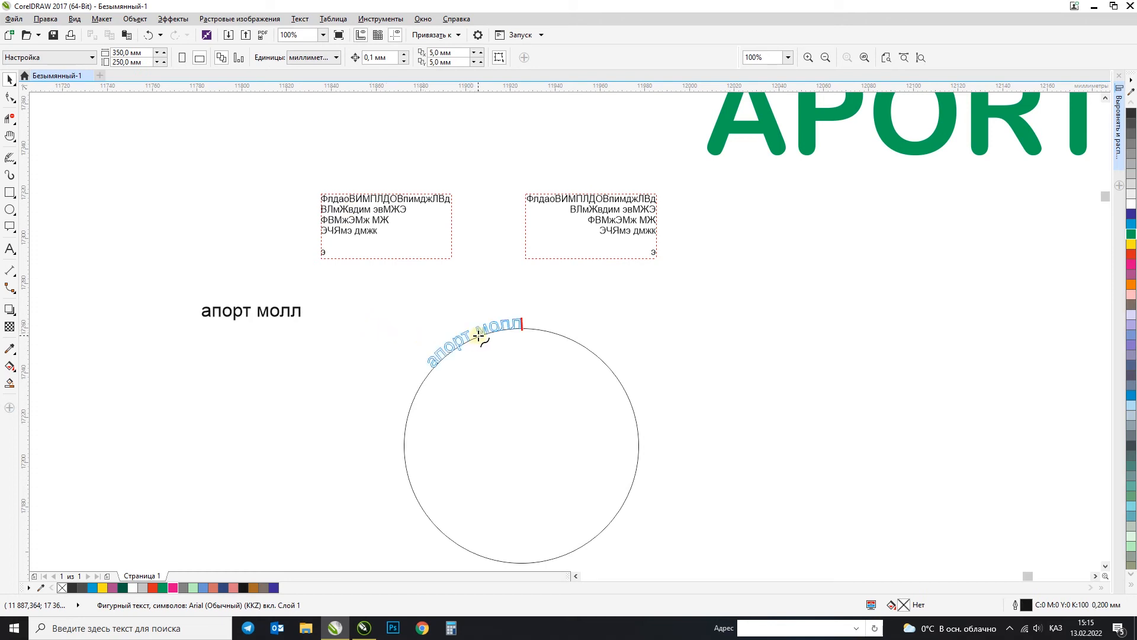
{"action": "left_click", "coordinate": [524, 332]}
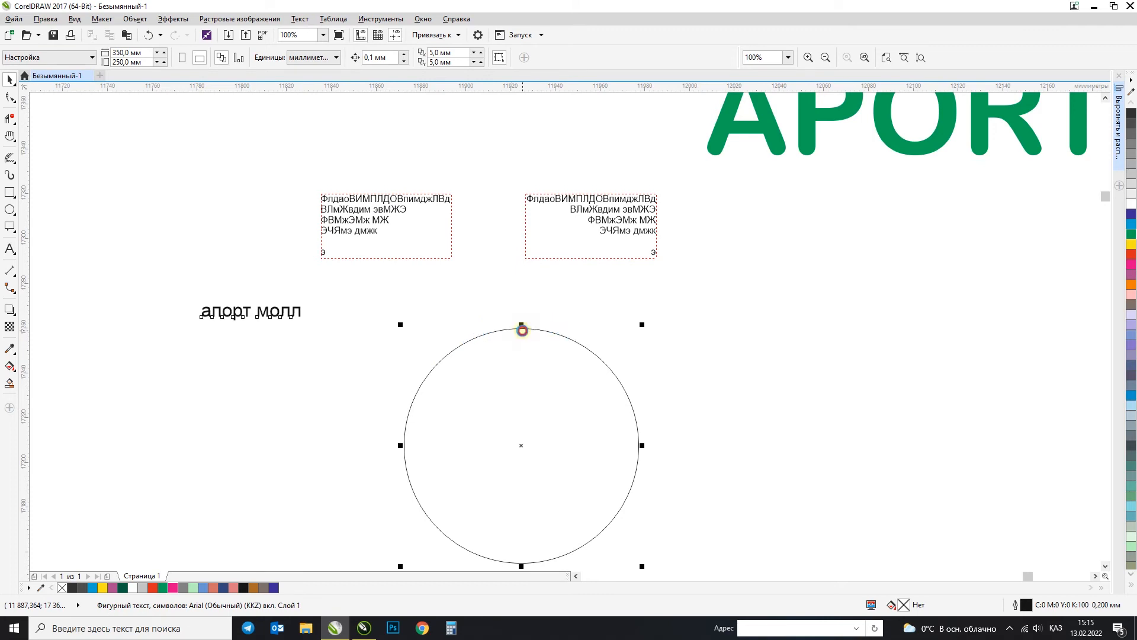
{"action": "left_click_drag", "start_coordinate": [579, 316], "coordinate": [703, 283]}
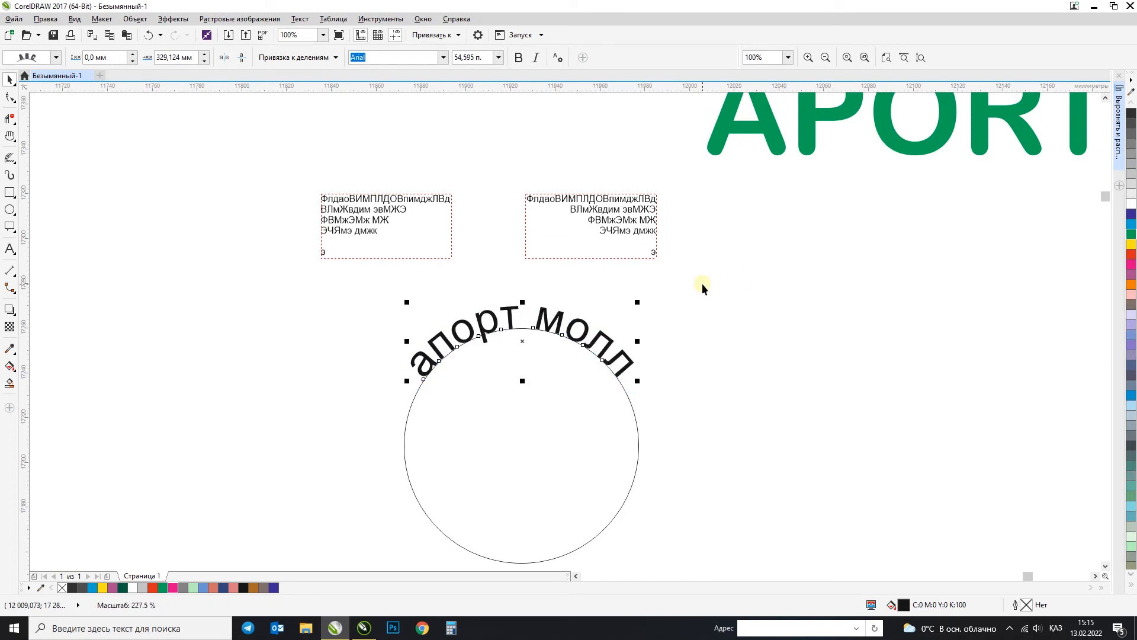
Step: Enlarge the "апорт молл" text fitted on the circle to about 64.1 pt
{"action": "left_click", "coordinate": [662, 331]}
{"action": "left_click", "coordinate": [629, 360]}
{"action": "left_click", "coordinate": [677, 297]}
{"action": "left_click", "coordinate": [470, 370]}
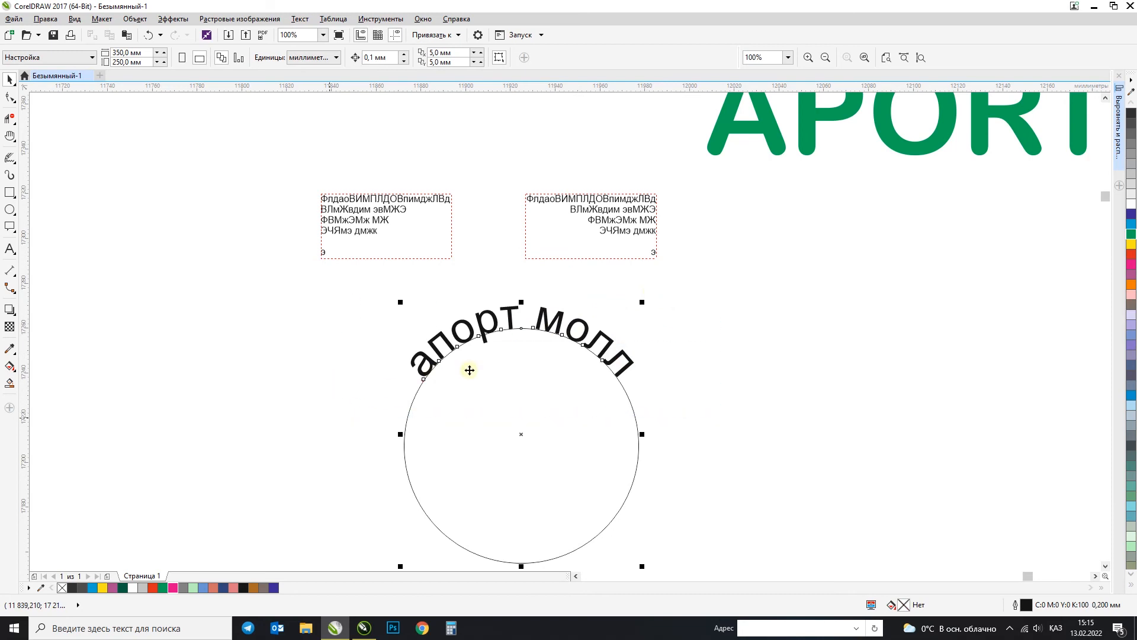
{"action": "left_click", "coordinate": [640, 352]}
{"action": "left_click", "coordinate": [624, 359]}
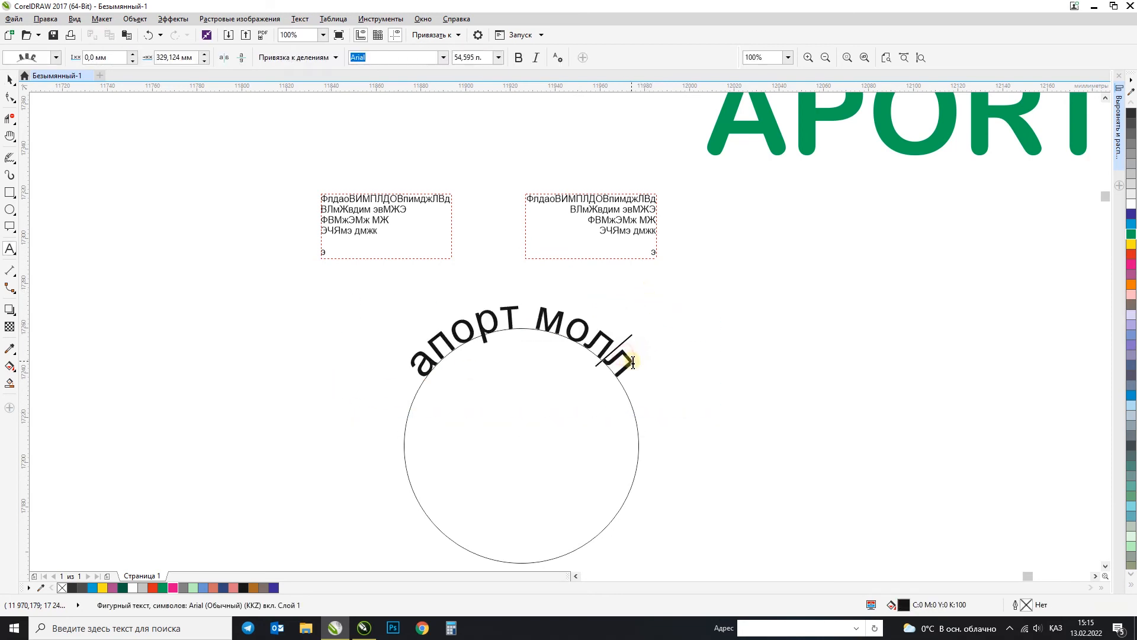
{"action": "left_click_drag", "start_coordinate": [640, 303], "coordinate": [676, 284]}
Step: Move the circle together with its curved text slightly up and to the left, and deselect them
{"action": "left_click", "coordinate": [507, 386]}
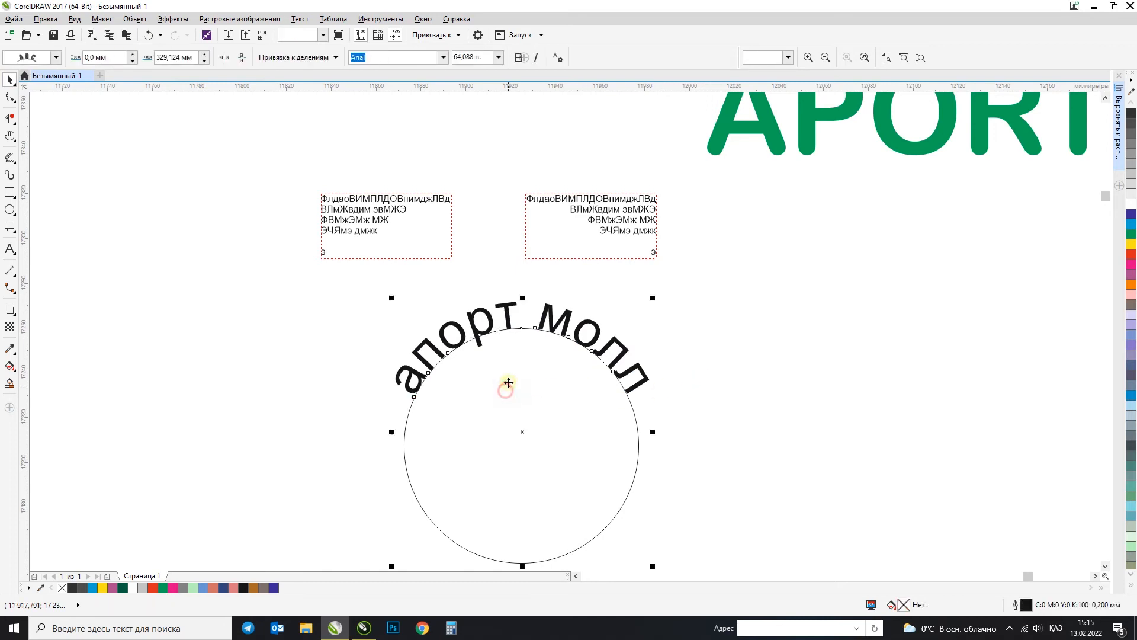
{"action": "left_click", "coordinate": [509, 383]}
{"action": "left_click_drag", "start_coordinate": [508, 383], "coordinate": [482, 386]}
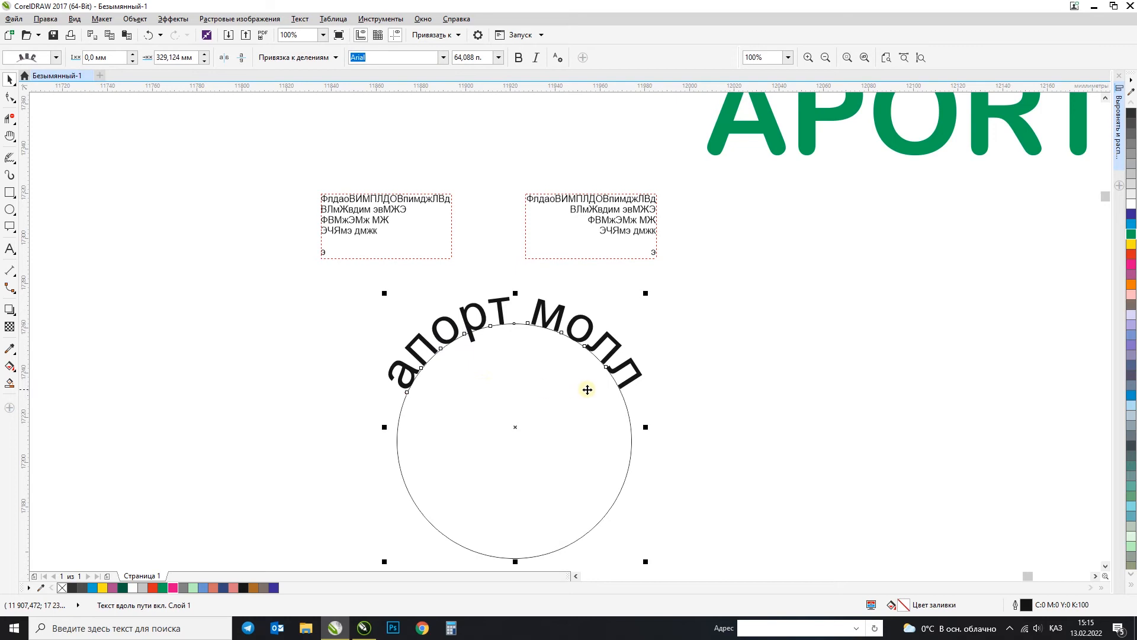
{"action": "left_click", "coordinate": [721, 375]}
Step: Try moving the circle and its curved text, and undo both moves
{"action": "left_click_drag", "start_coordinate": [557, 395], "coordinate": [560, 437]}
{"action": "key", "text": "ctrl+z"}
{"action": "left_click_drag", "start_coordinate": [607, 339], "coordinate": [619, 311]}
{"action": "key", "text": "ctrl+z"}
{"action": "left_click", "coordinate": [700, 339]}
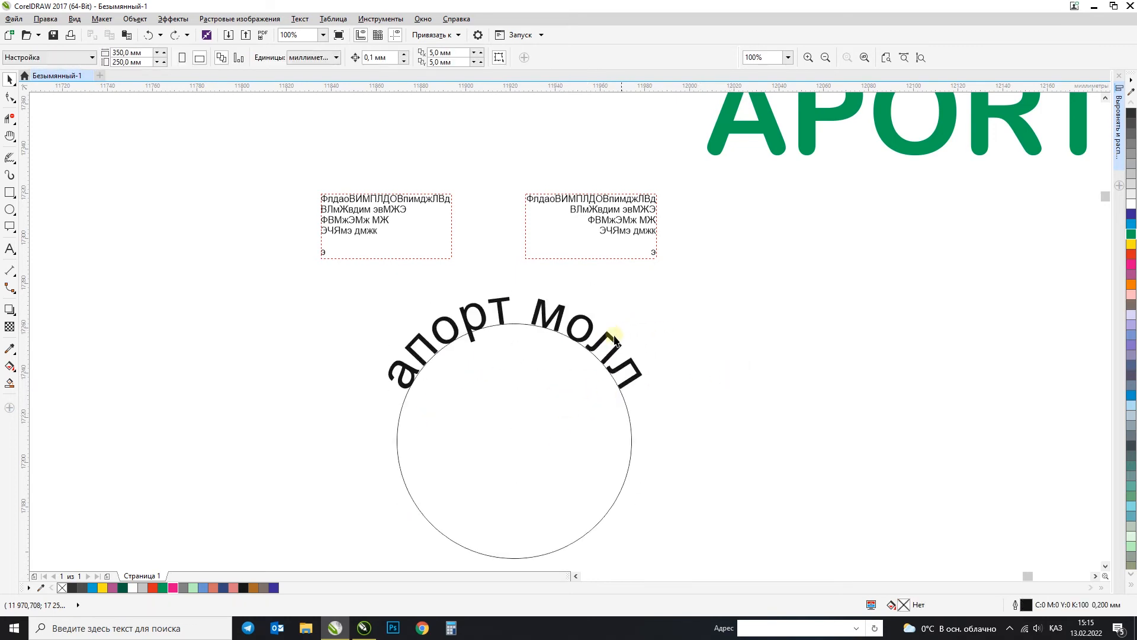
Step: Draw a wavy open curve about 212 mm wide and 25 mm high, running from the blank area beside the circle across its curved text
{"action": "left_click", "coordinate": [11, 156]}
{"action": "left_click", "coordinate": [88, 157]}
{"action": "left_click_drag", "start_coordinate": [92, 372], "coordinate": [389, 367]}
{"action": "left_click_drag", "start_coordinate": [509, 342], "coordinate": [565, 314]}
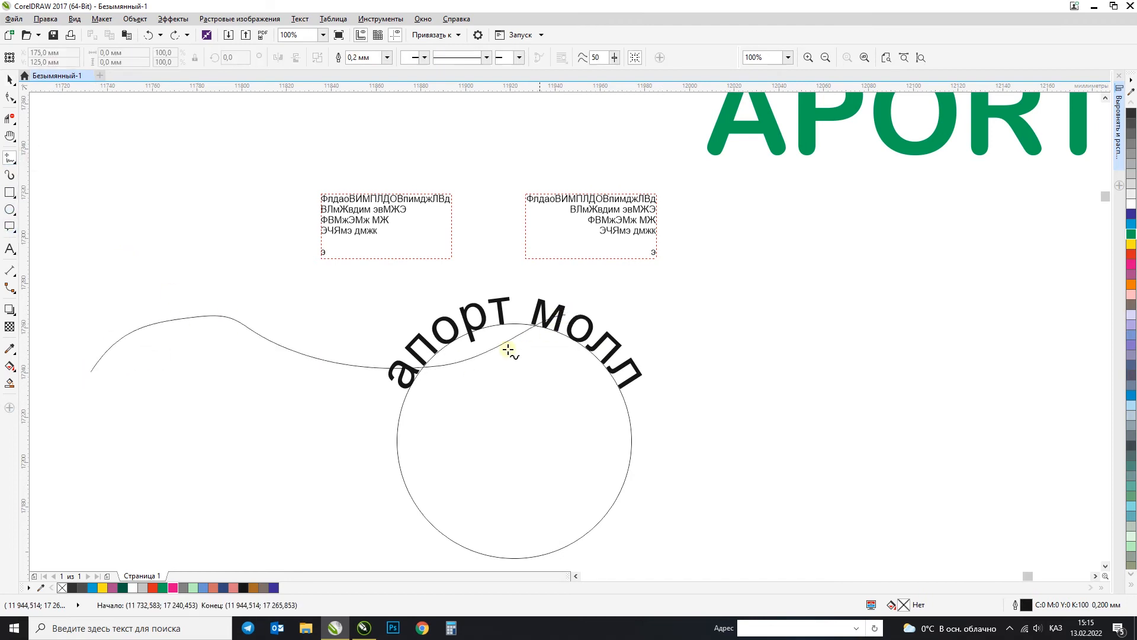
Step: Add the artistic text "апорт молл" above the wavy curve and select it
{"action": "left_click", "coordinate": [9, 248]}
{"action": "left_click", "coordinate": [187, 267]}
{"action": "type", "text": "апорт м"}
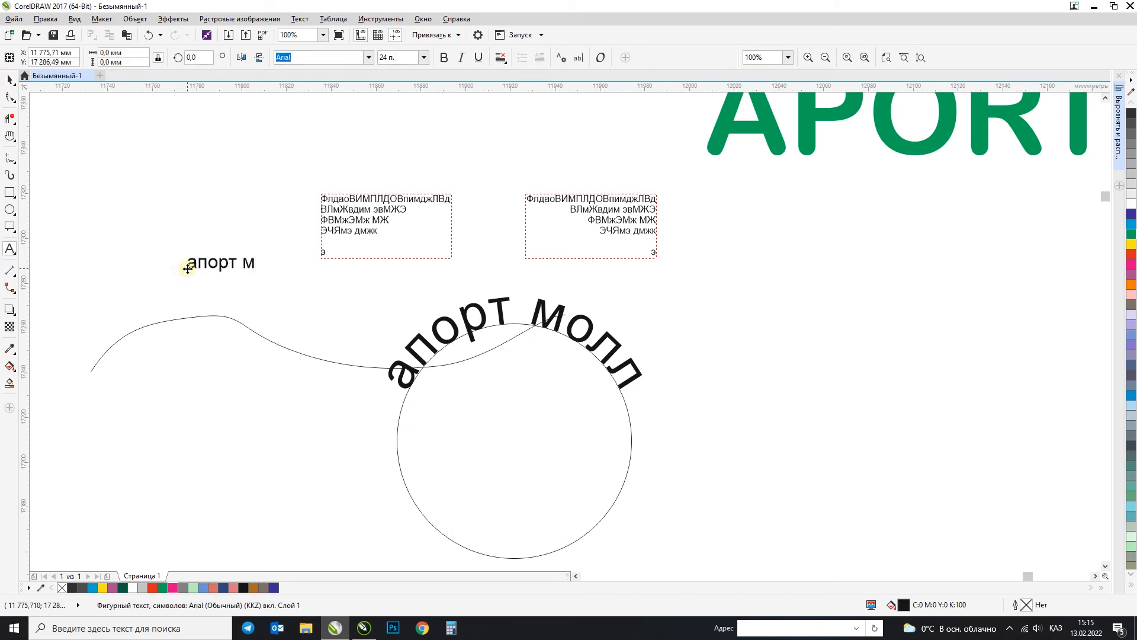
{"action": "left_click", "coordinate": [9, 79]}
{"action": "left_click", "coordinate": [300, 19]}
{"action": "left_click", "coordinate": [215, 261]}
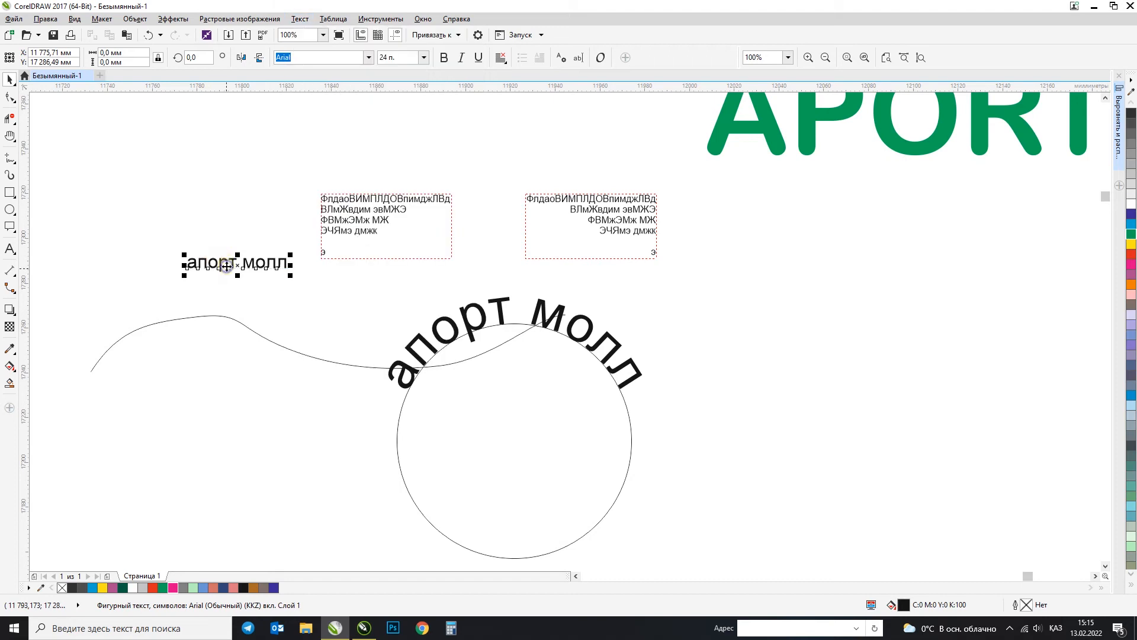
{"action": "right_click", "coordinate": [227, 268]}
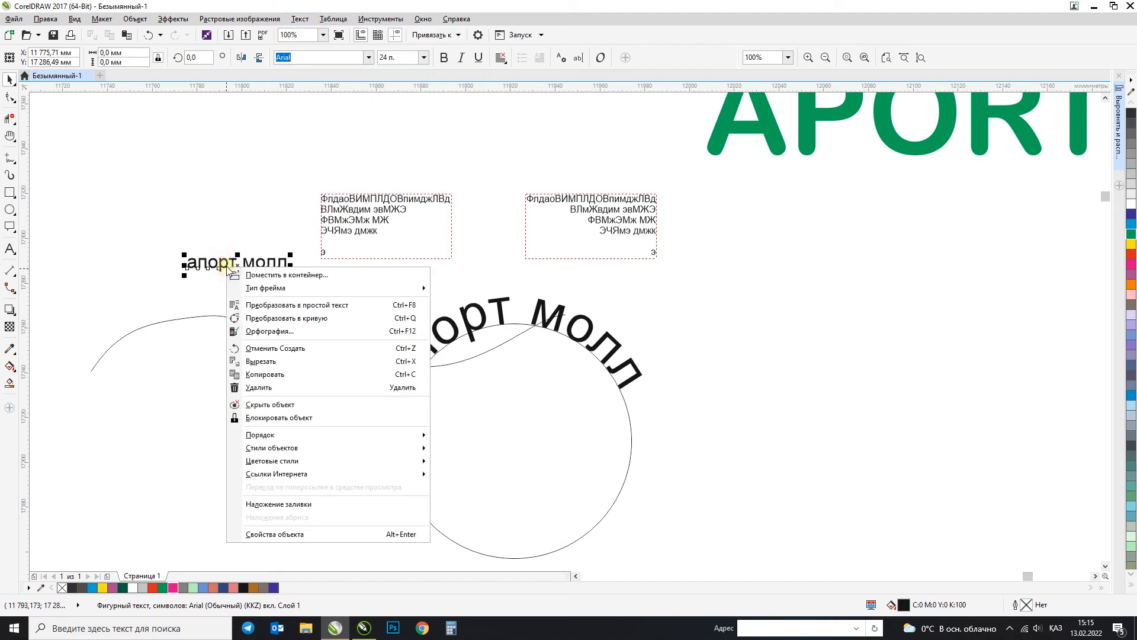
{"action": "left_click", "coordinate": [222, 262]}
{"action": "right_click", "coordinate": [226, 263]}
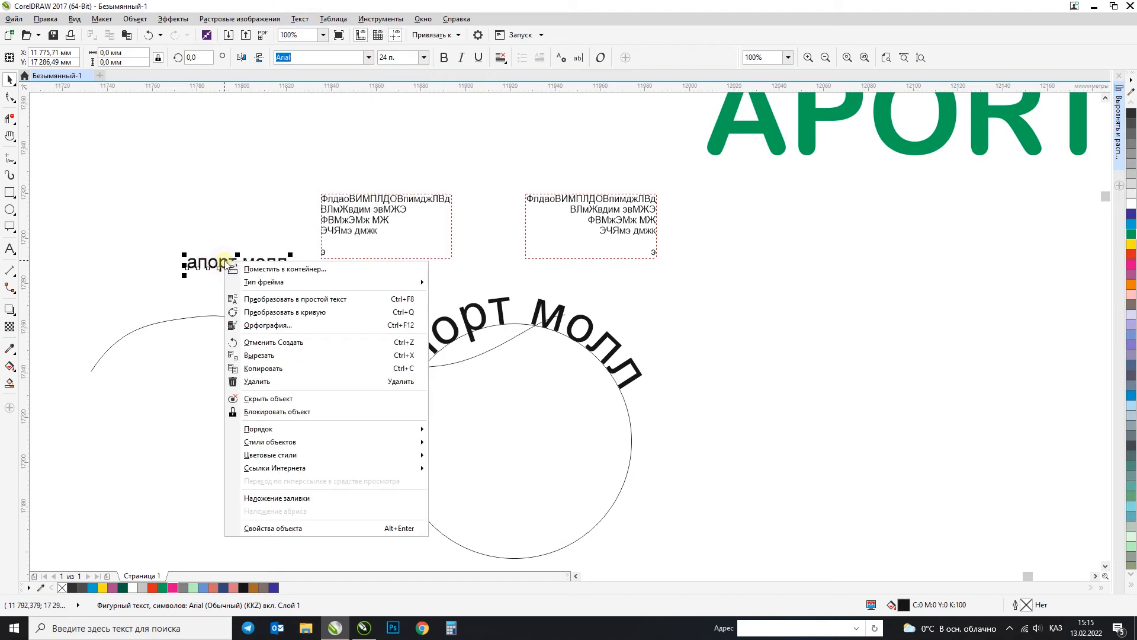
{"action": "mouse_move", "coordinate": [254, 288]}
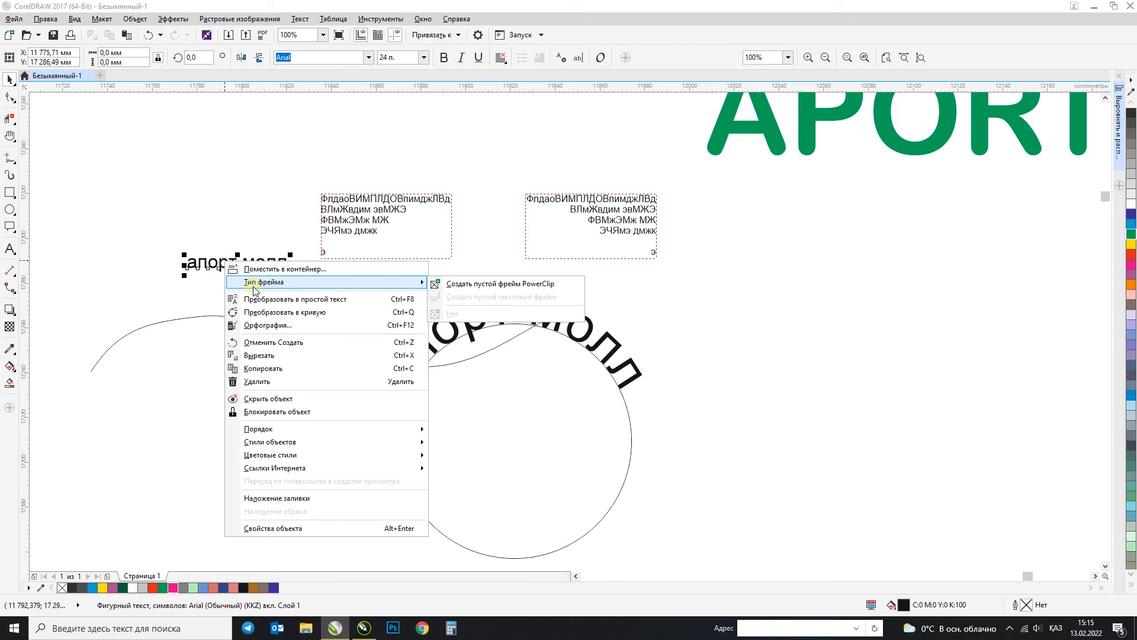
{"action": "left_click", "coordinate": [215, 263]}
Step: Try fitting the "апорт молл" text to the wavy curve with Текст вдоль кривой, and undo the fitting
{"action": "left_click_drag", "start_coordinate": [231, 263], "coordinate": [240, 323]}
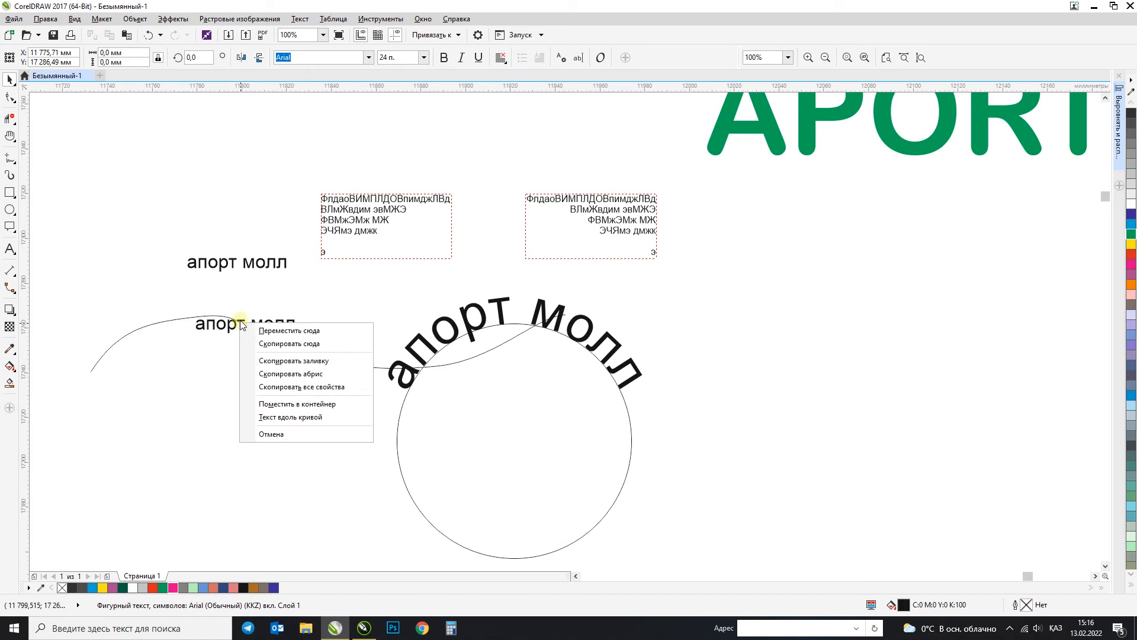
{"action": "left_click", "coordinate": [296, 418]}
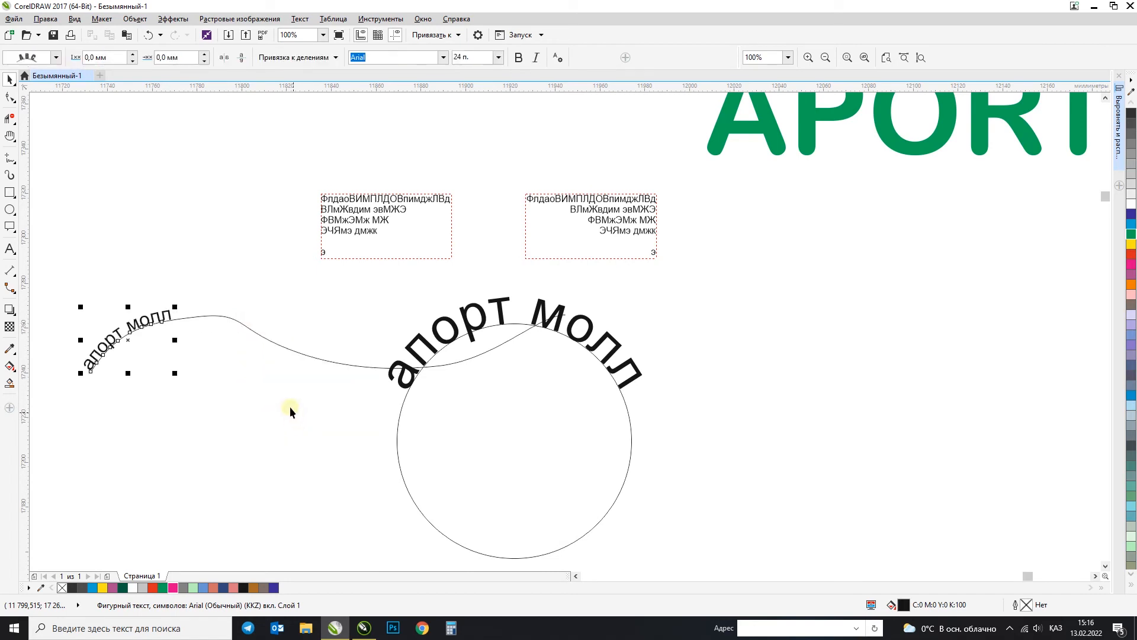
{"action": "left_click", "coordinate": [163, 316]}
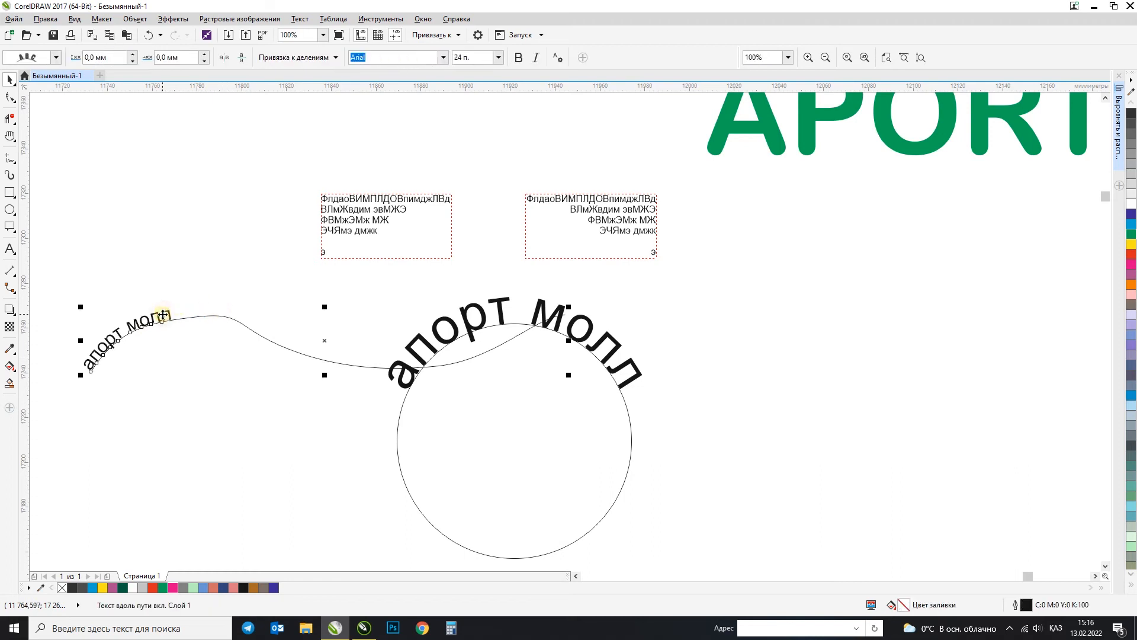
{"action": "key", "text": "ctrl+z"}
{"action": "left_click", "coordinate": [241, 308]}
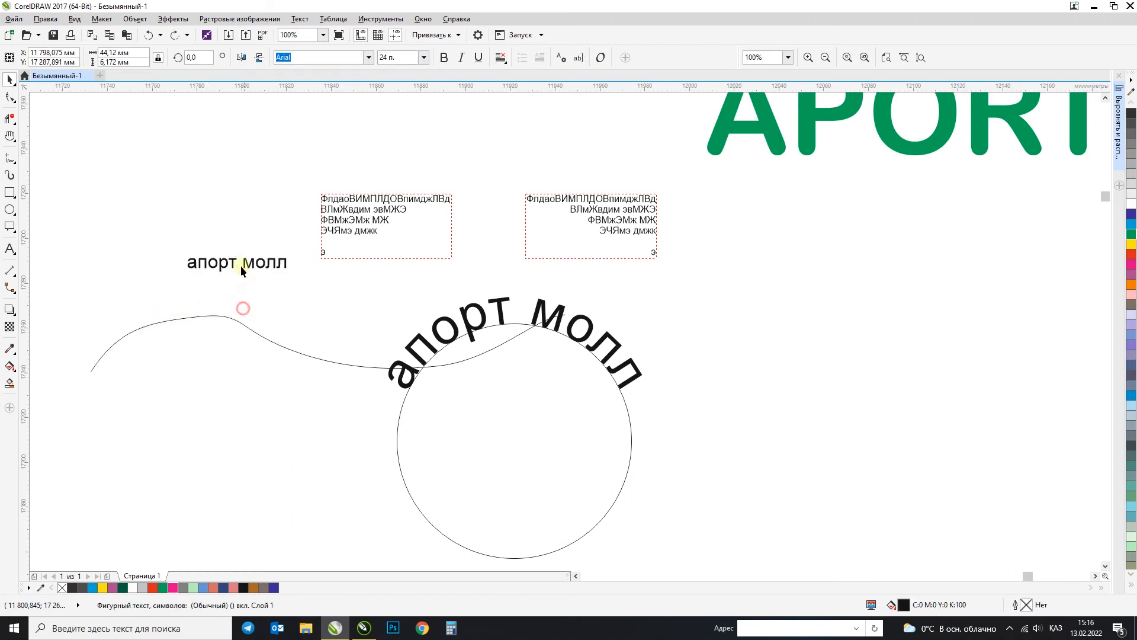
Step: Fit the "апорт молл" text along the crest of the wavy curve using Текст вдоль пути and deselect it
{"action": "left_click", "coordinate": [253, 262]}
{"action": "left_click", "coordinate": [300, 18]}
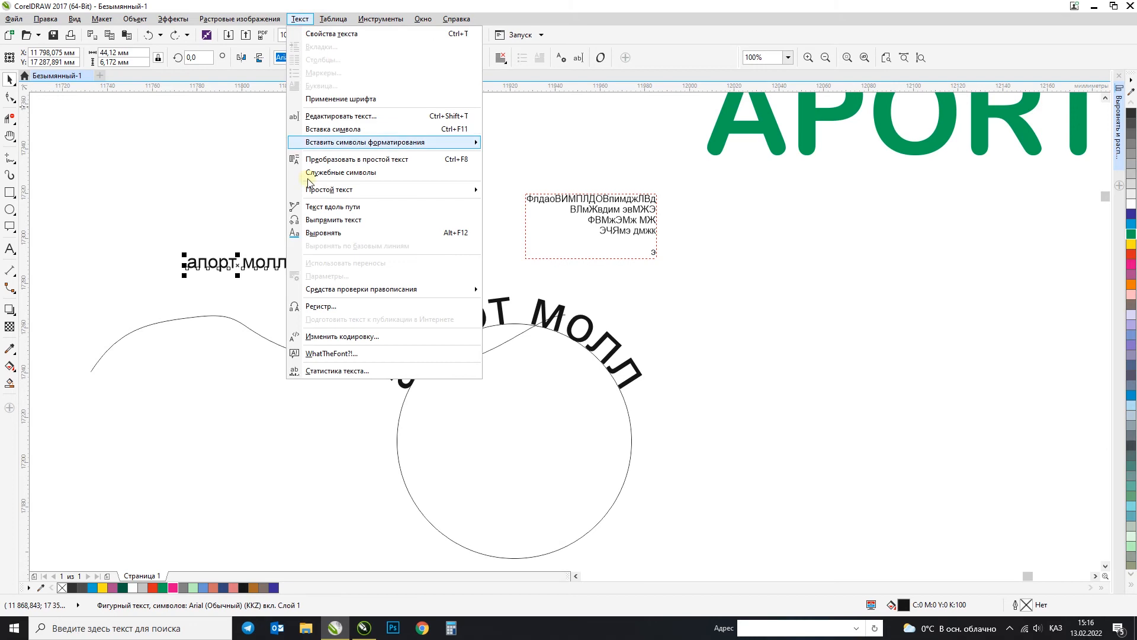
{"action": "left_click", "coordinate": [327, 210]}
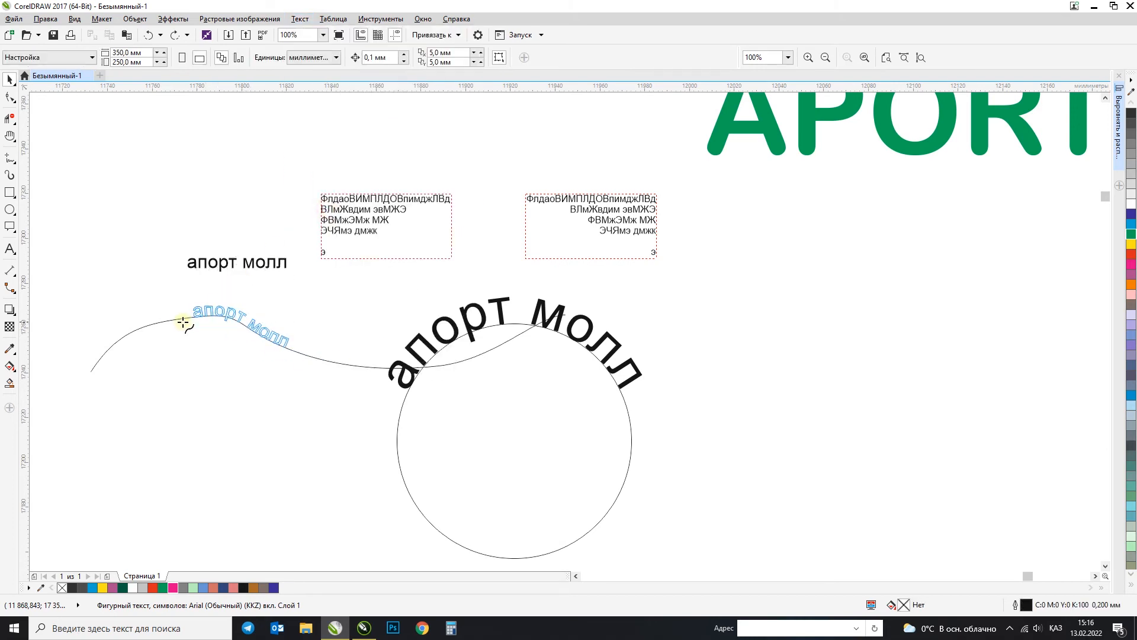
{"action": "left_click", "coordinate": [165, 323]}
{"action": "left_click", "coordinate": [243, 366]}
{"action": "left_click", "coordinate": [279, 346]}
{"action": "left_click", "coordinate": [268, 373]}
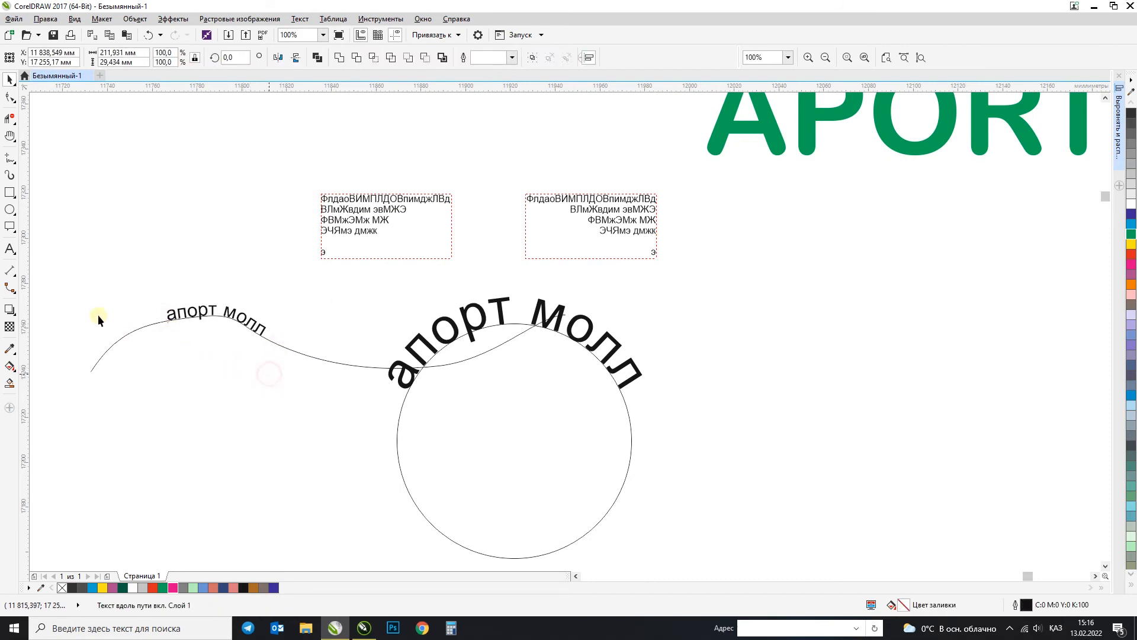
Step: Draw a table with 3 rows and 4 columns, about 80 × 56 mm, above the wavy curve
{"action": "left_click", "coordinate": [14, 253]}
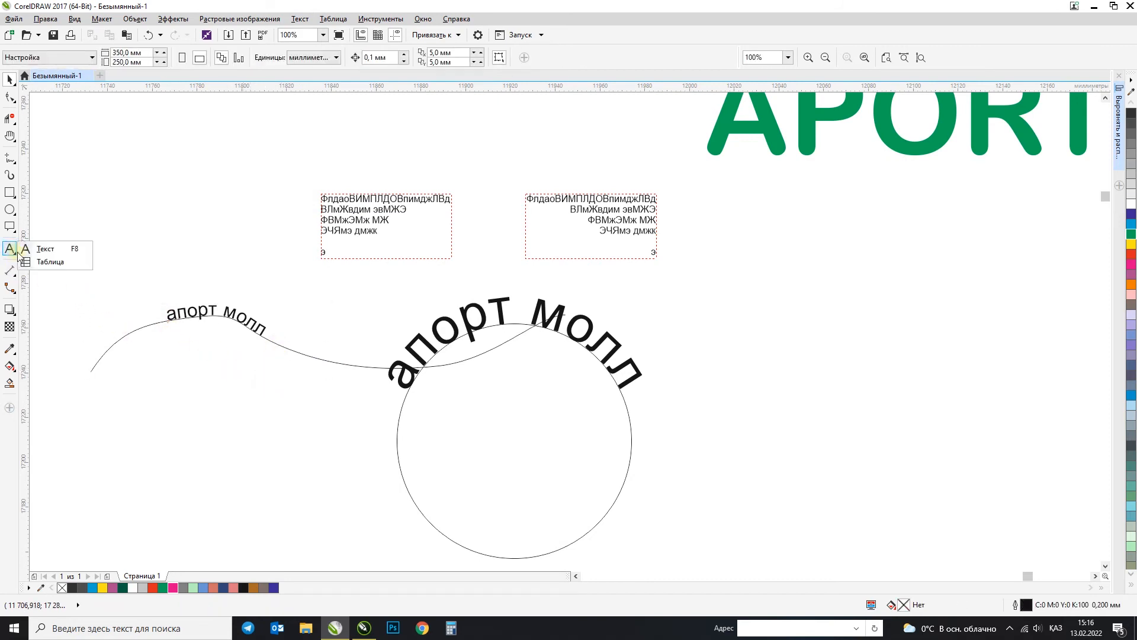
{"action": "left_click", "coordinate": [35, 262]}
{"action": "left_click_drag", "start_coordinate": [72, 126], "coordinate": [256, 256]}
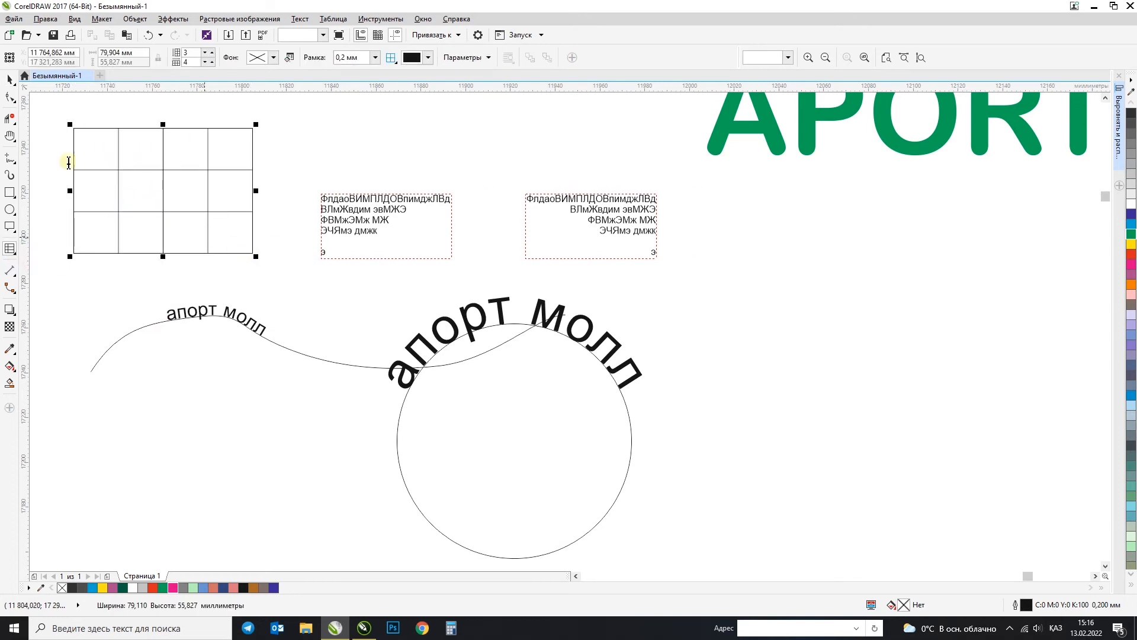
Step: Fill the table's first row with placeholder text and enter "ФЫИФЫВИФЫВИ" in the last cell of the second row
{"action": "left_click", "coordinate": [14, 253]}
{"action": "left_click", "coordinate": [44, 247]}
{"action": "left_click", "coordinate": [95, 144]}
{"action": "type", "text": "фывви"}
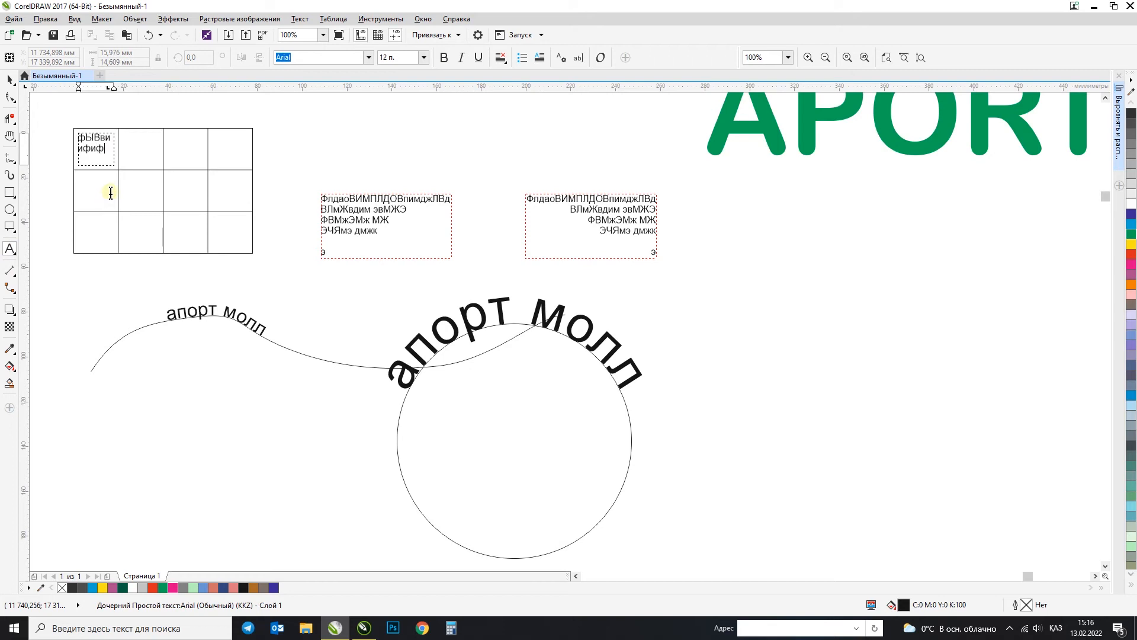
{"action": "left_click", "coordinate": [132, 155]}
{"action": "type", "text": "ыифыи"}
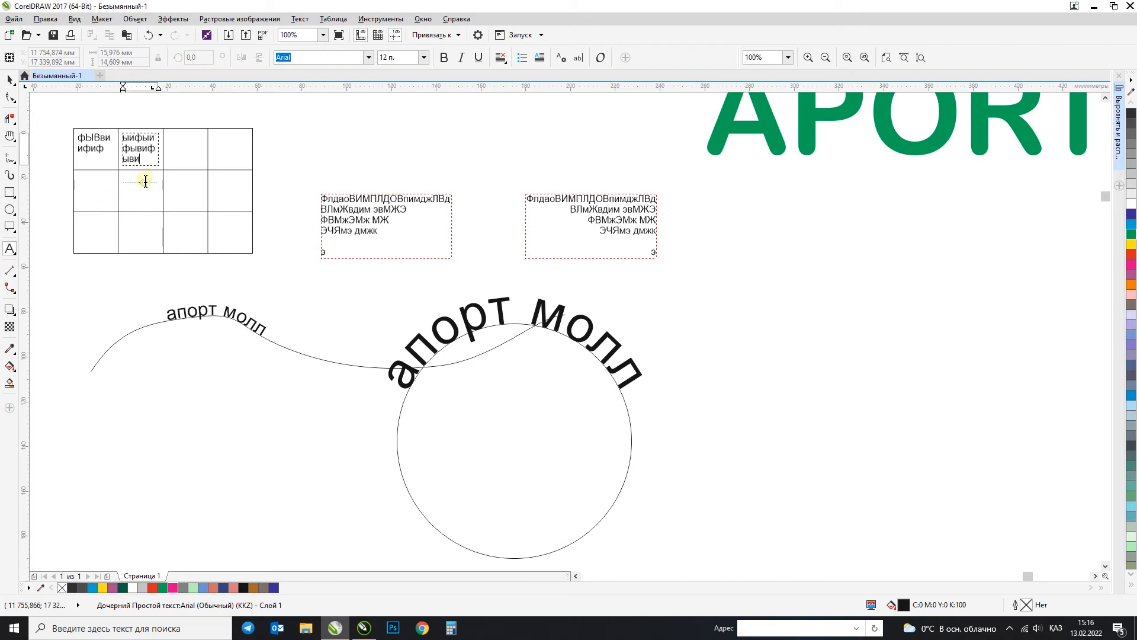
{"action": "left_click", "coordinate": [172, 145]}
{"action": "type", "text": "фывифывиыфви"}
{"action": "left_click", "coordinate": [223, 142]}
{"action": "type", "text": "ывайфывиВИВЫИЫ"}
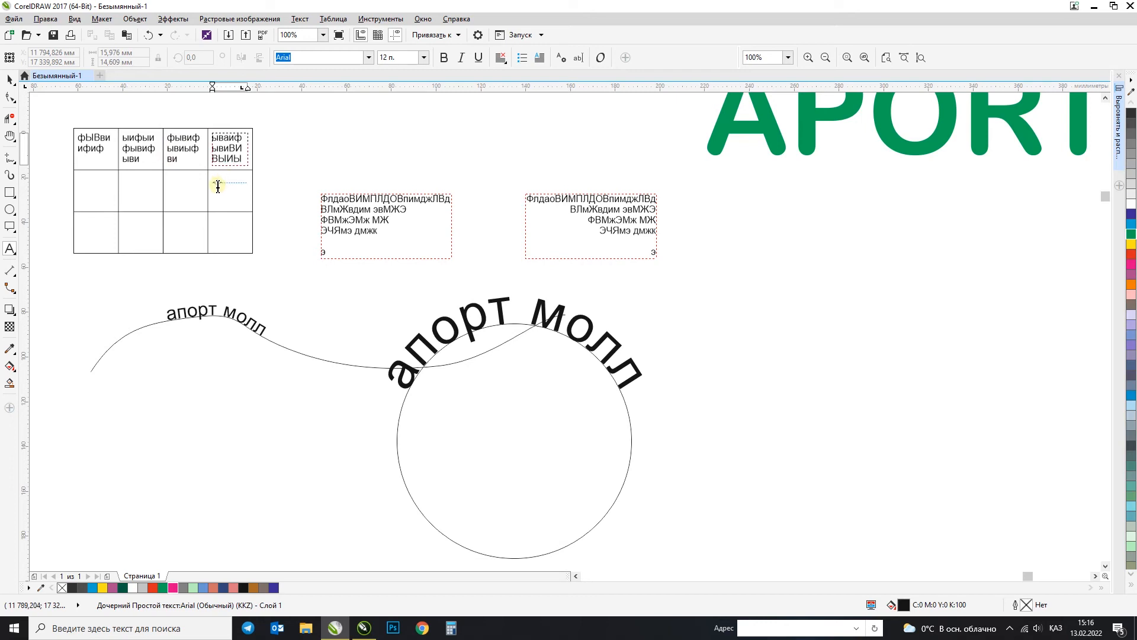
{"action": "left_click", "coordinate": [215, 182]}
{"action": "type", "text": "ФЫИФЫВИФЫВИ"}
Step: Enter placeholder text in the third and second cells of the table's second row, and undo these entries
{"action": "left_click", "coordinate": [176, 187]}
{"action": "type", "text": "ЫФВИФЫВИФЫВ"}
{"action": "left_click", "coordinate": [123, 182]}
{"action": "type", "text": "ФЫВИФЫВИ"}
{"action": "left_click", "coordinate": [96, 196]}
{"action": "key", "text": "ctrl+z"}
{"action": "key", "text": "ctrl+z"}
{"action": "key", "text": "ctrl+z"}
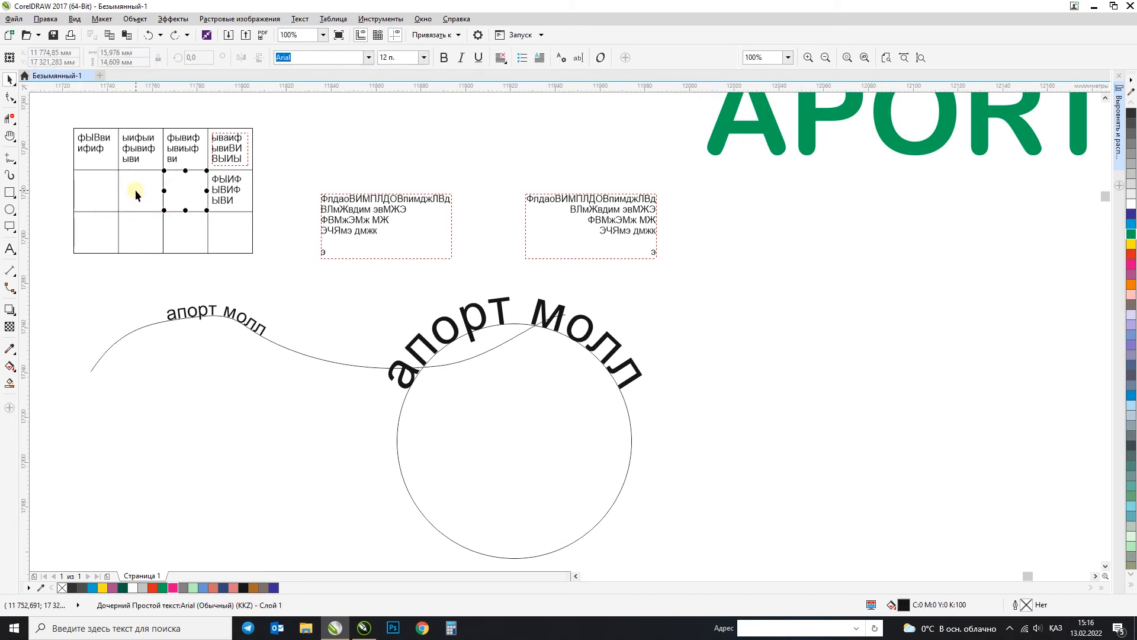
Step: Enter "ЫАИФАИФЫ" and "ФЫВИМИ" in the second column's second and third rows, and select the whole table
{"action": "left_click", "coordinate": [10, 248]}
{"action": "left_click", "coordinate": [138, 192]}
{"action": "type", "text": "ЫАЙФА"}
{"action": "left_click", "coordinate": [140, 231]}
{"action": "type", "text": "ФЫВИМИ"}
{"action": "left_click", "coordinate": [9, 80]}
{"action": "left_click_drag", "start_coordinate": [57, 120], "coordinate": [281, 274]}
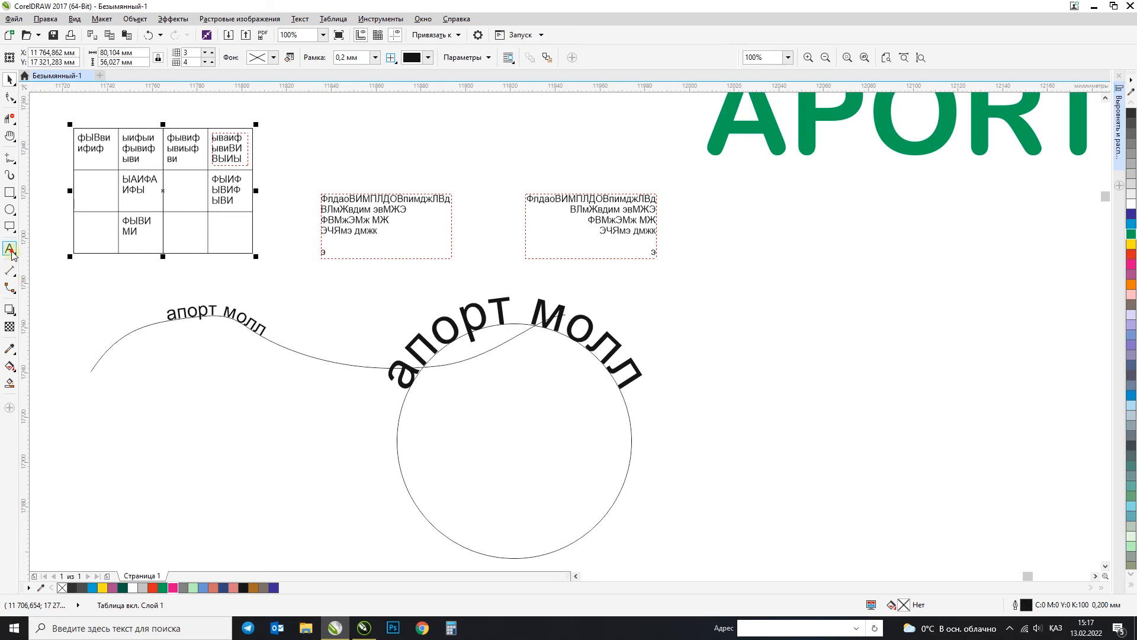
{"action": "left_click", "coordinate": [11, 271]}
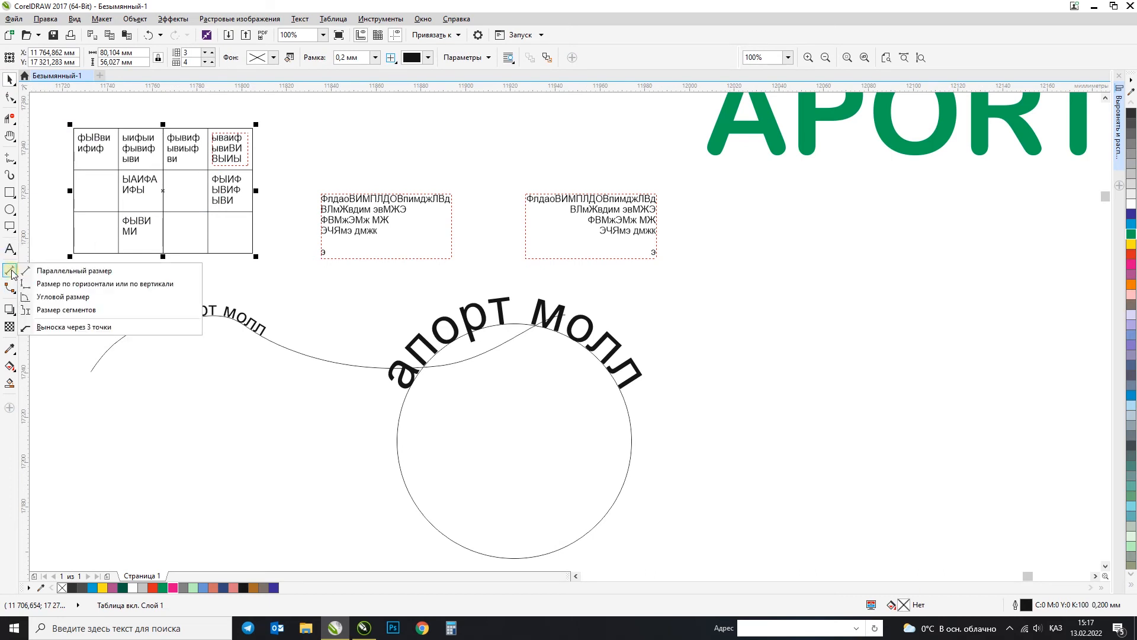
{"action": "left_click", "coordinate": [270, 4]}
{"action": "left_click", "coordinate": [184, 392]}
Step: Scale the green APORT MALL lettering proportionally to a height of 500 mm
{"action": "scroll", "coordinate": [332, 246], "scroll_direction": "down", "scroll_amount": 7}
{"action": "left_click", "coordinate": [657, 378]}
{"action": "key", "text": "F2"}
{"action": "left_click_drag", "start_coordinate": [608, 179], "coordinate": [638, 206]}
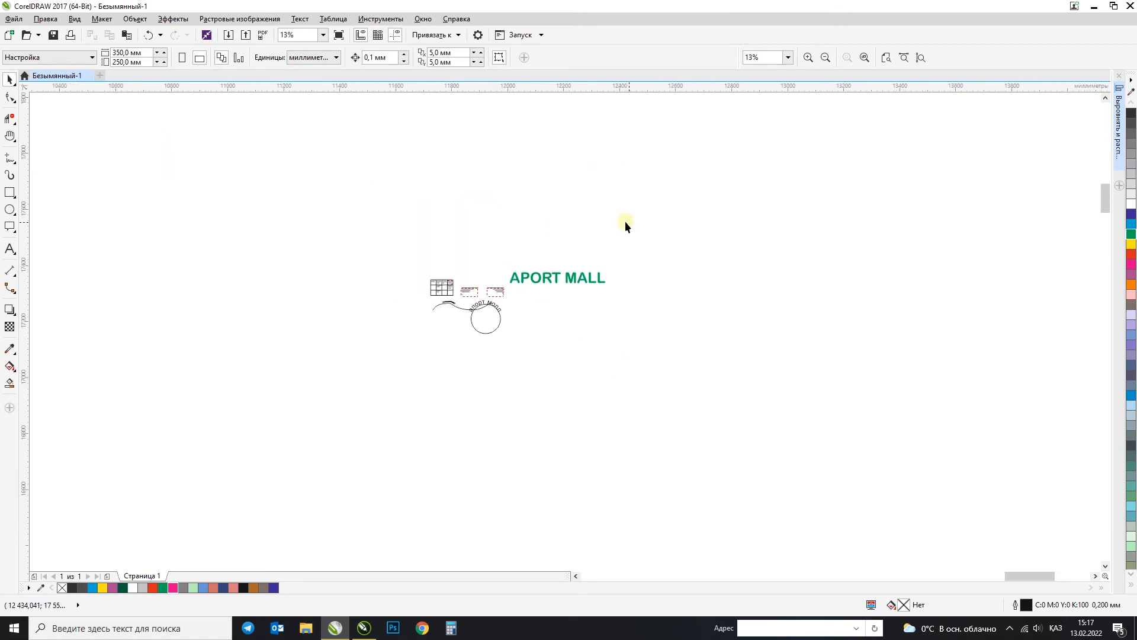
{"action": "scroll", "coordinate": [551, 290], "scroll_direction": "up", "scroll_amount": 4}
{"action": "left_click", "coordinate": [444, 275]}
{"action": "left_click_drag", "start_coordinate": [445, 275], "coordinate": [547, 260]}
{"action": "left_click", "coordinate": [135, 63]}
{"action": "type", "text": "5"}
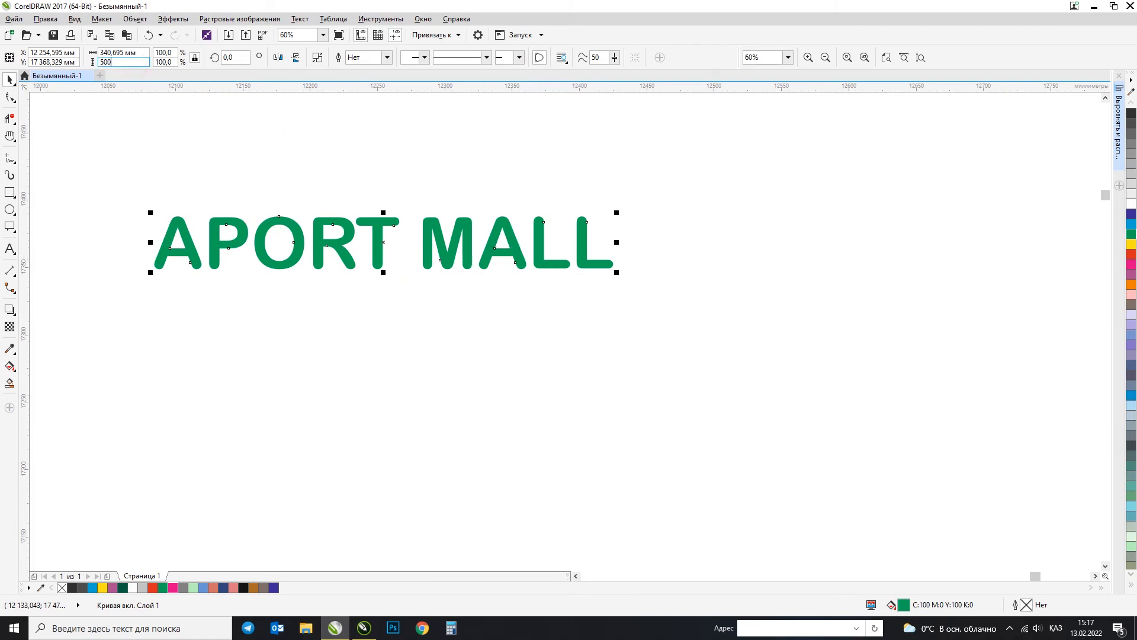
{"action": "type", "text": "00"}
{"action": "key", "text": "Return"}
{"action": "key", "text": "F4"}
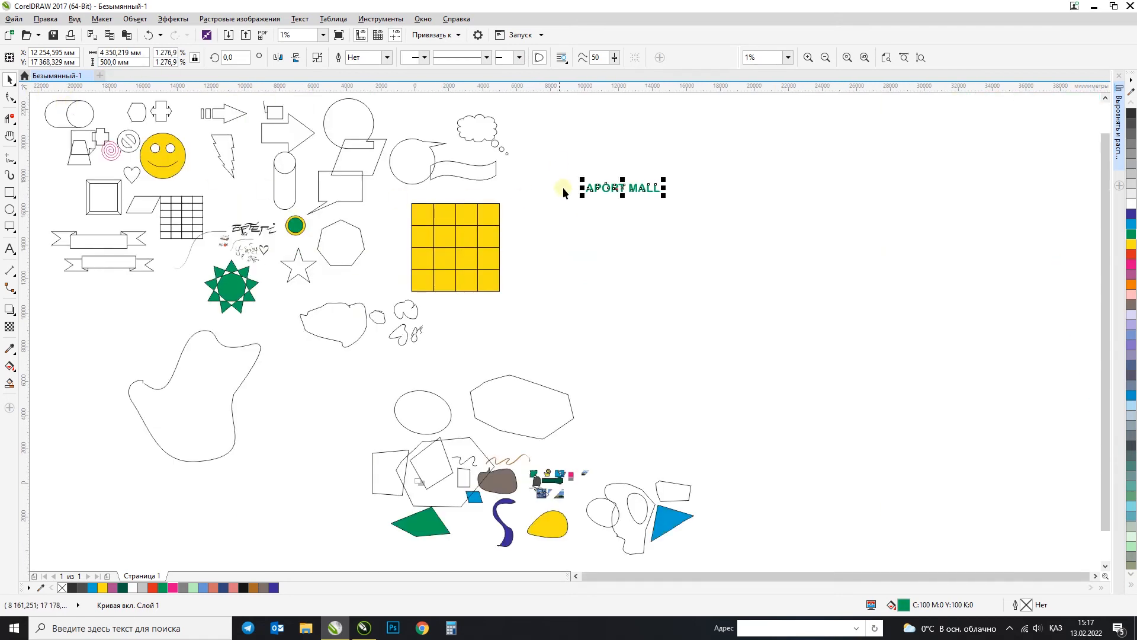
Step: Move the APORT MALL lettering below the small text samples and set its width to 4350 mm with the proportions unlocked
{"action": "scroll", "coordinate": [615, 188], "scroll_direction": "up", "scroll_amount": 5}
{"action": "left_click_drag", "start_coordinate": [622, 233], "coordinate": [648, 426]}
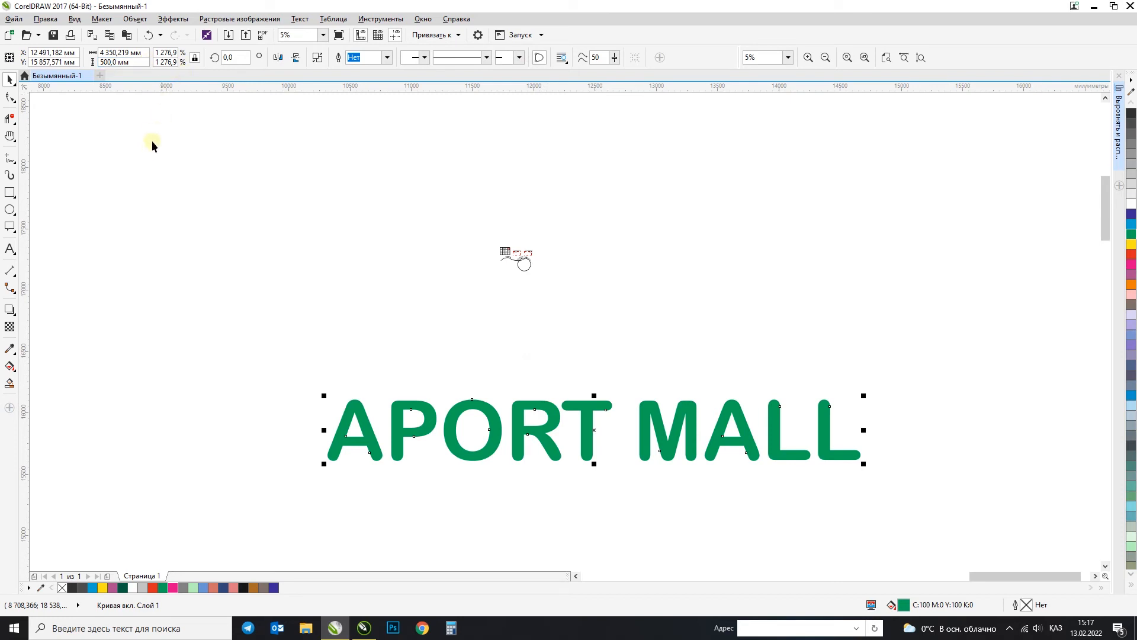
{"action": "left_click", "coordinate": [196, 60]}
{"action": "left_click_drag", "start_coordinate": [119, 54], "coordinate": [219, 59]}
{"action": "key", "text": "BackSpace"}
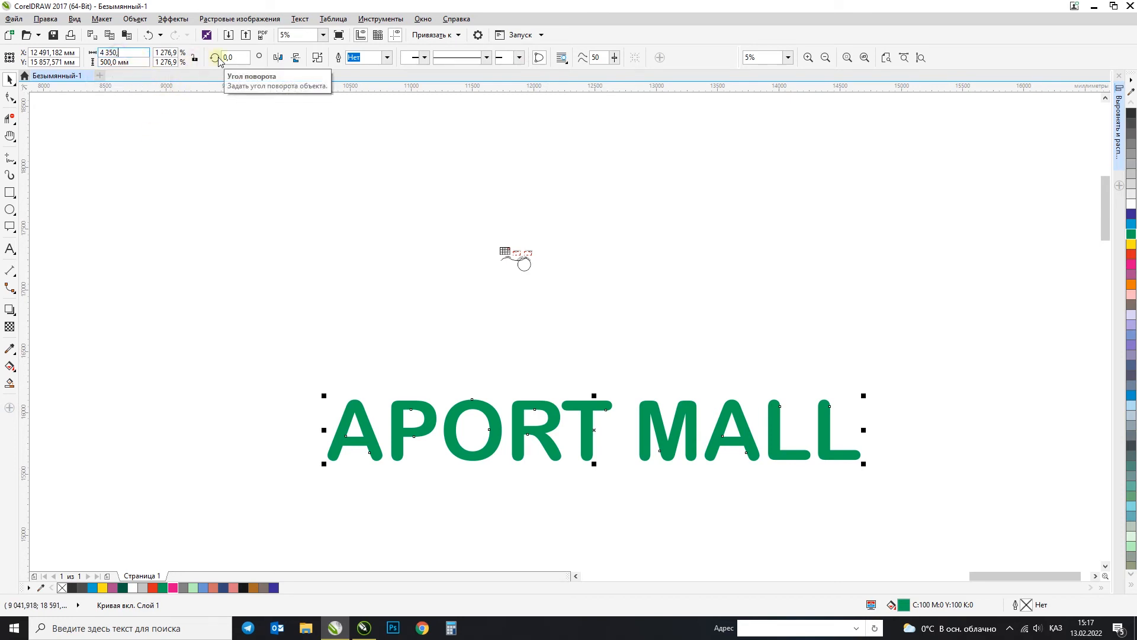
{"action": "key", "text": "Return"}
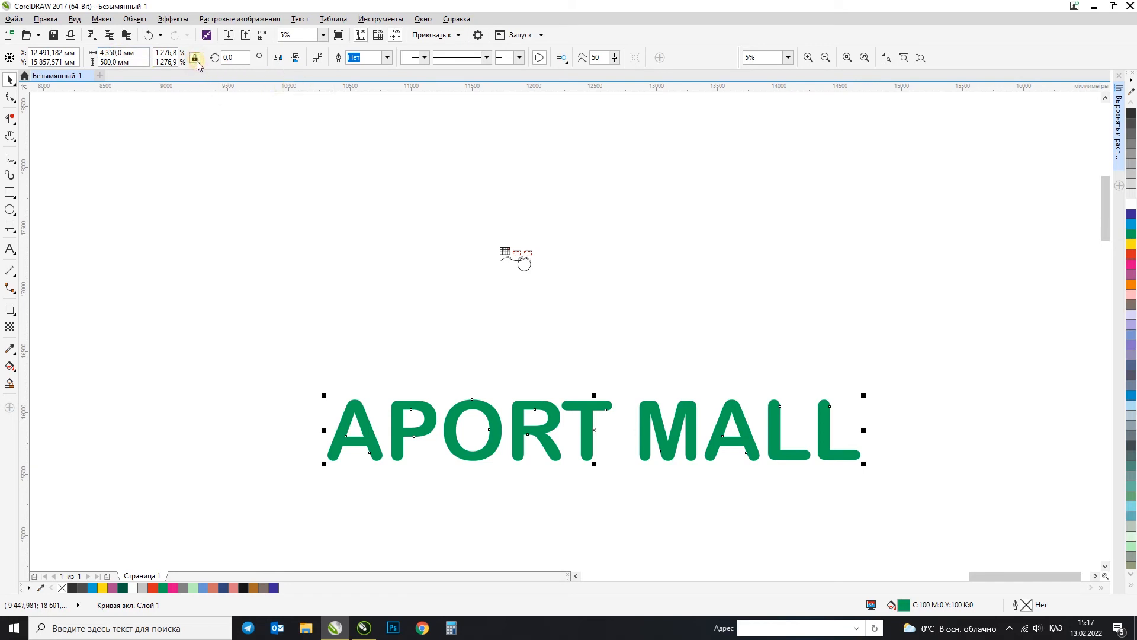
Step: Open the set of dimension tools
{"action": "left_click", "coordinate": [9, 267]}
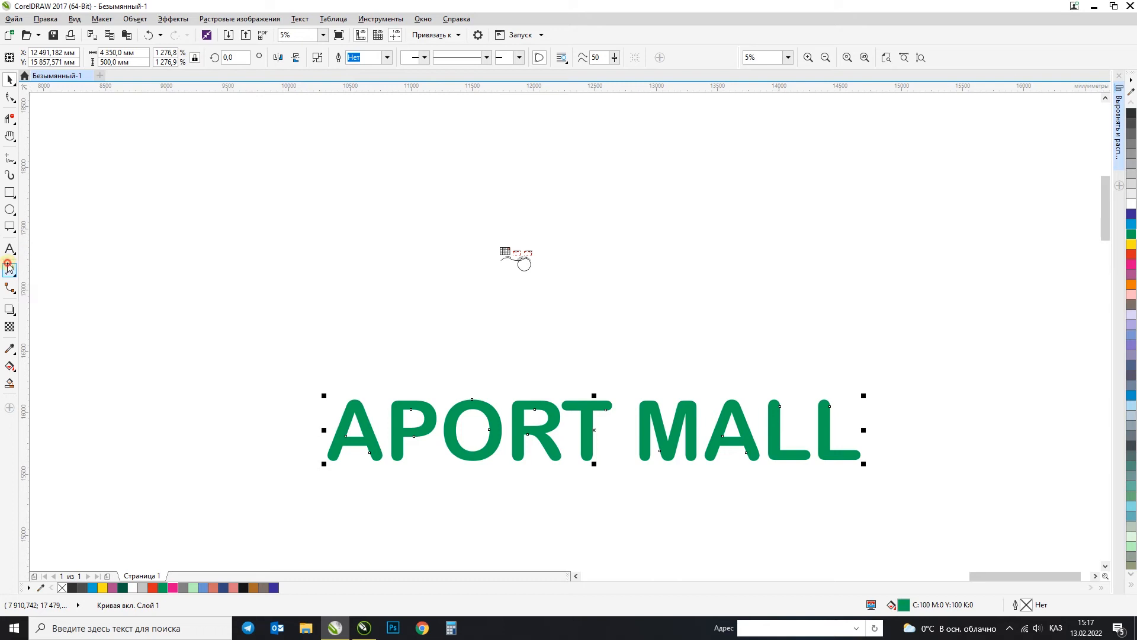
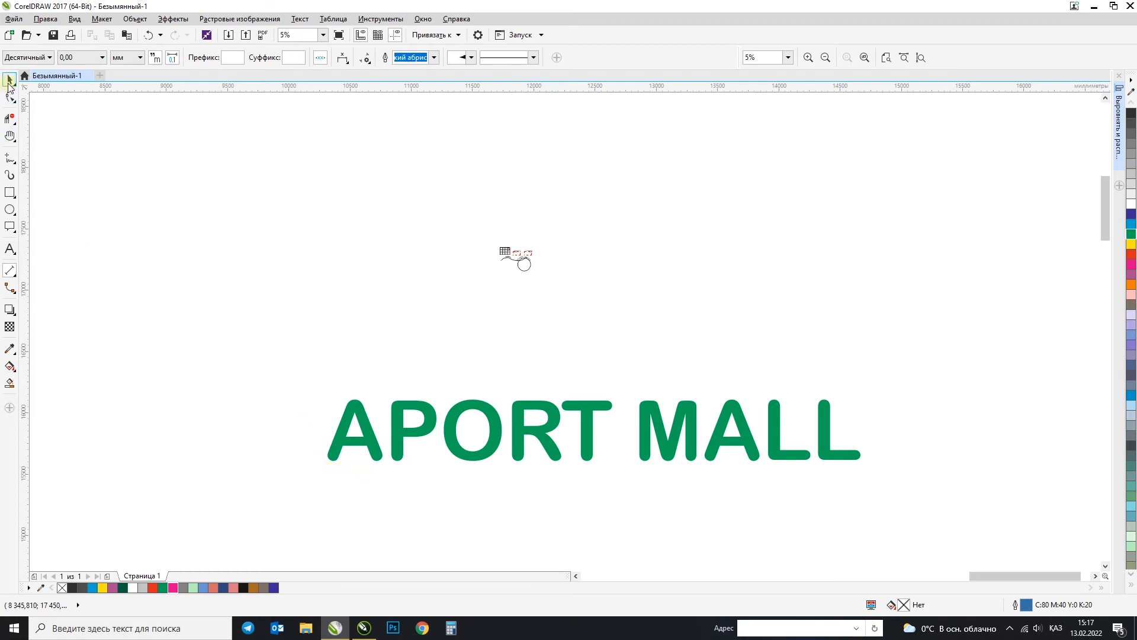
Step: Place horizontal guidelines along the upper and lower edges of the green APORT MALL lettering
{"action": "left_click", "coordinate": [10, 80]}
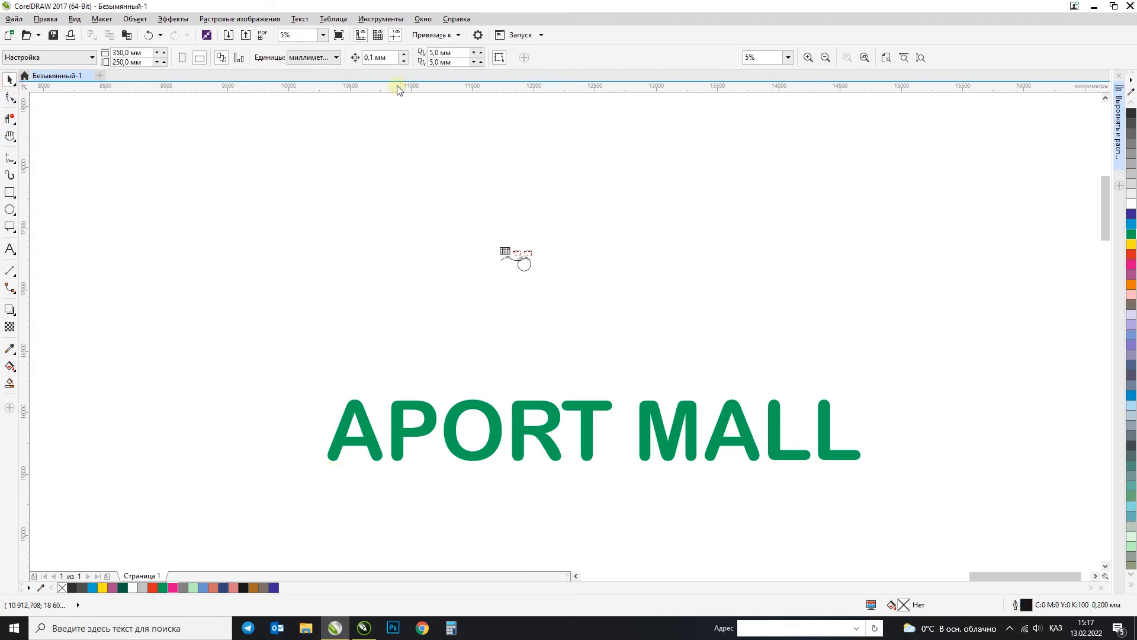
{"action": "left_click_drag", "start_coordinate": [402, 89], "coordinate": [397, 189]}
{"action": "left_click_drag", "start_coordinate": [356, 390], "coordinate": [355, 402]}
{"action": "left_click_drag", "start_coordinate": [343, 94], "coordinate": [378, 463]}
{"action": "left_click", "coordinate": [371, 307]}
Step: Turn on snapping to guidelines
{"action": "left_click", "coordinate": [457, 35]}
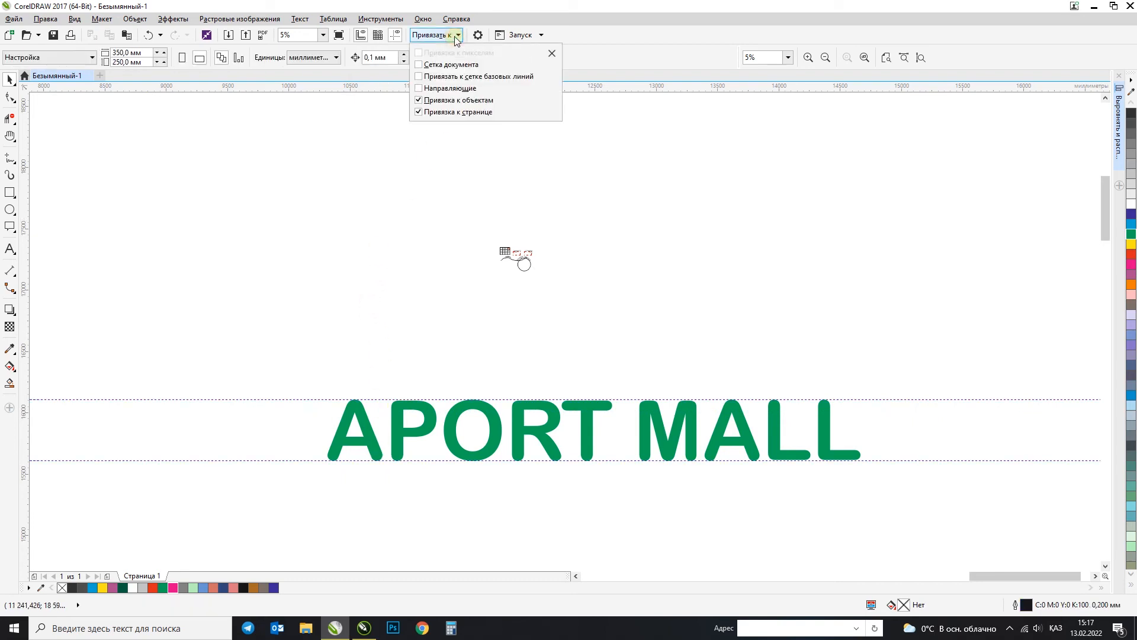
{"action": "left_click", "coordinate": [432, 89]}
{"action": "left_click", "coordinate": [314, 214]}
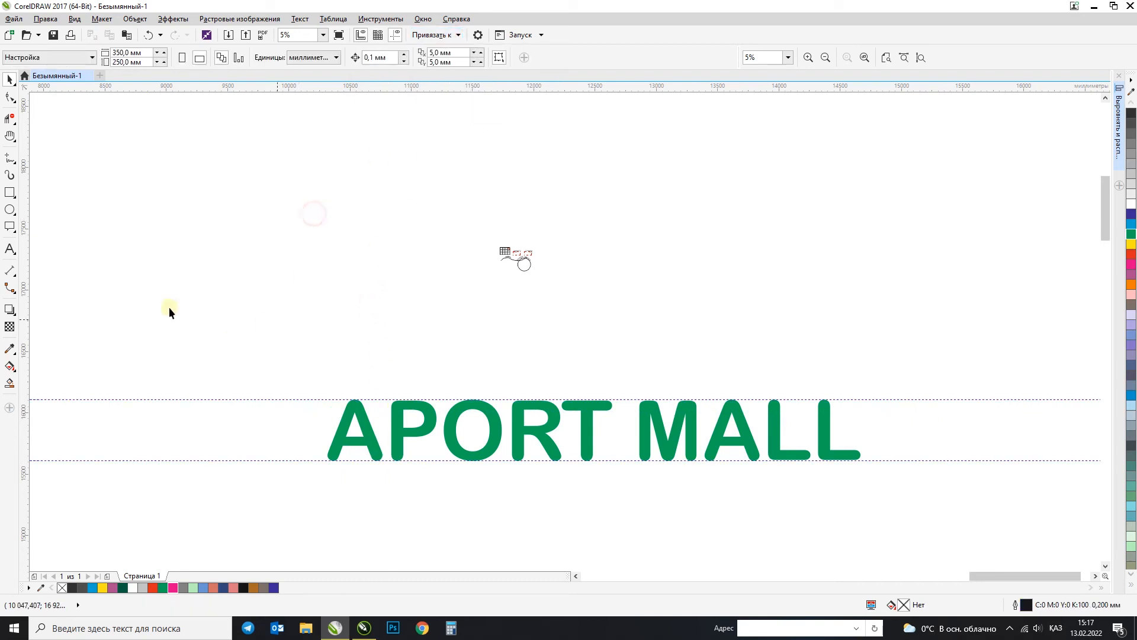
Step: Dimension the height of the letter A between the two guidelines, with the dimension line to the left of the lettering
{"action": "left_click", "coordinate": [9, 274]}
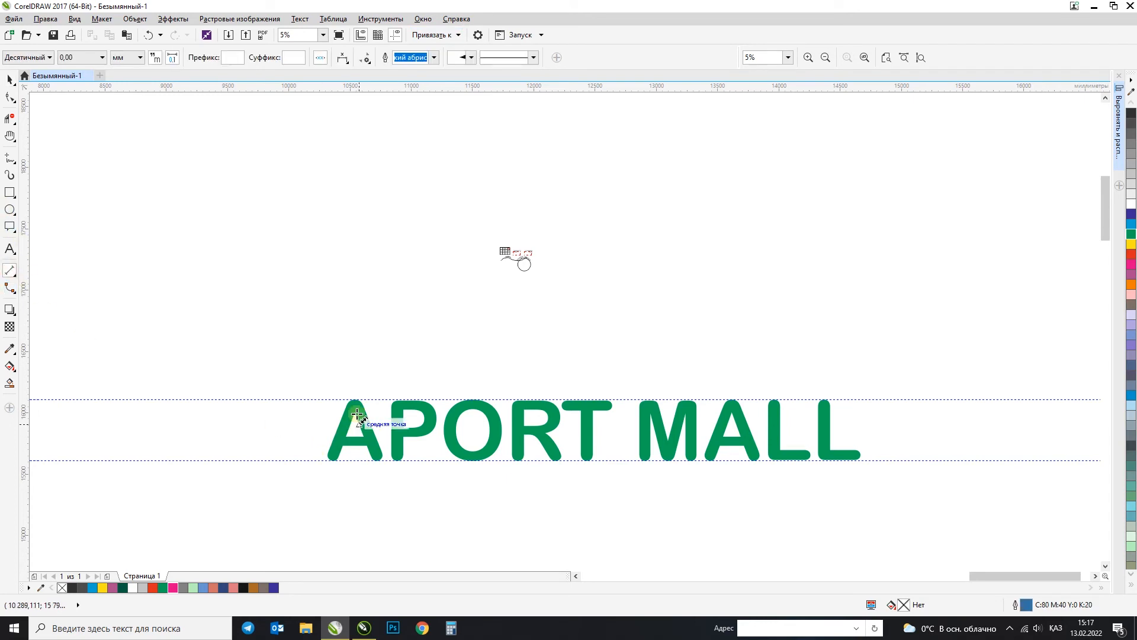
{"action": "left_click_drag", "start_coordinate": [370, 399], "coordinate": [370, 460]}
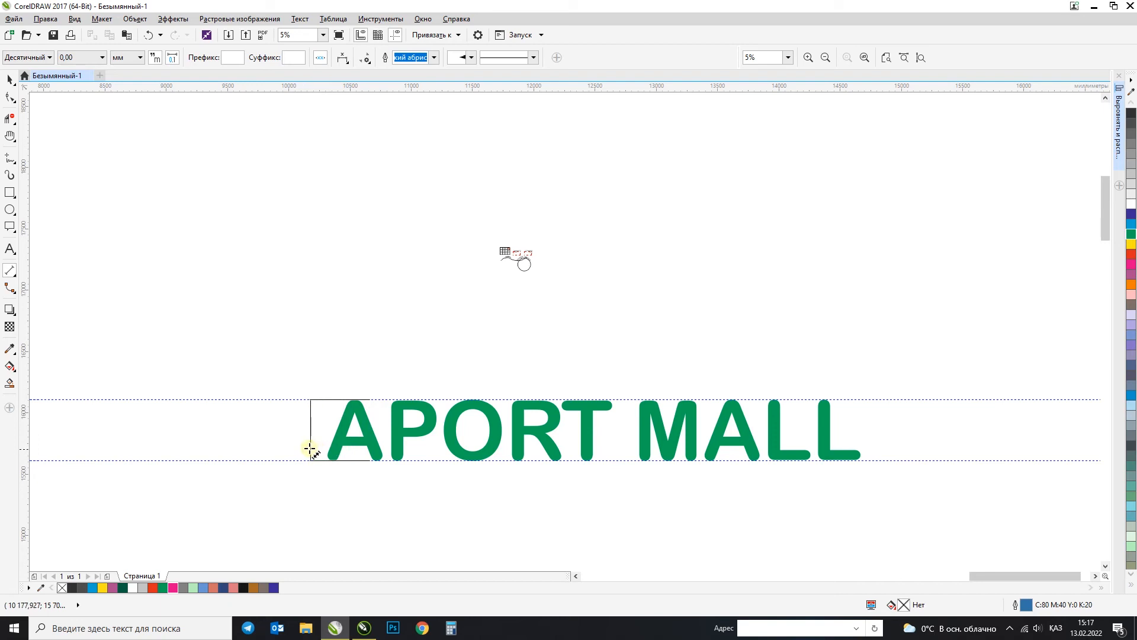
{"action": "left_click", "coordinate": [308, 449]}
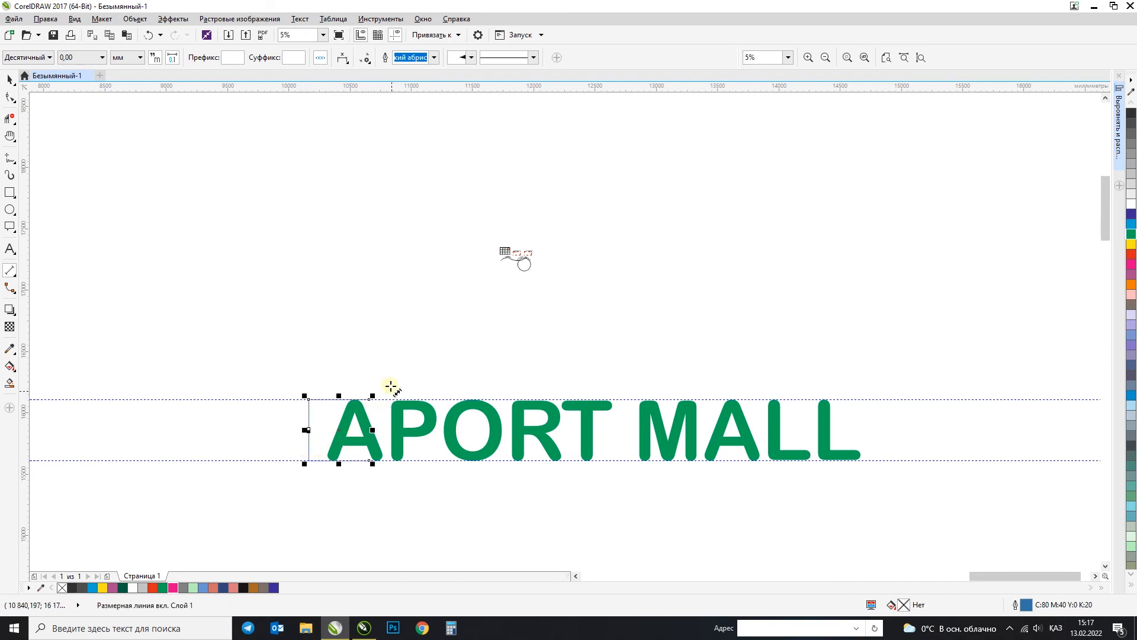
{"action": "scroll", "coordinate": [318, 462], "scroll_direction": "up", "scroll_amount": 3}
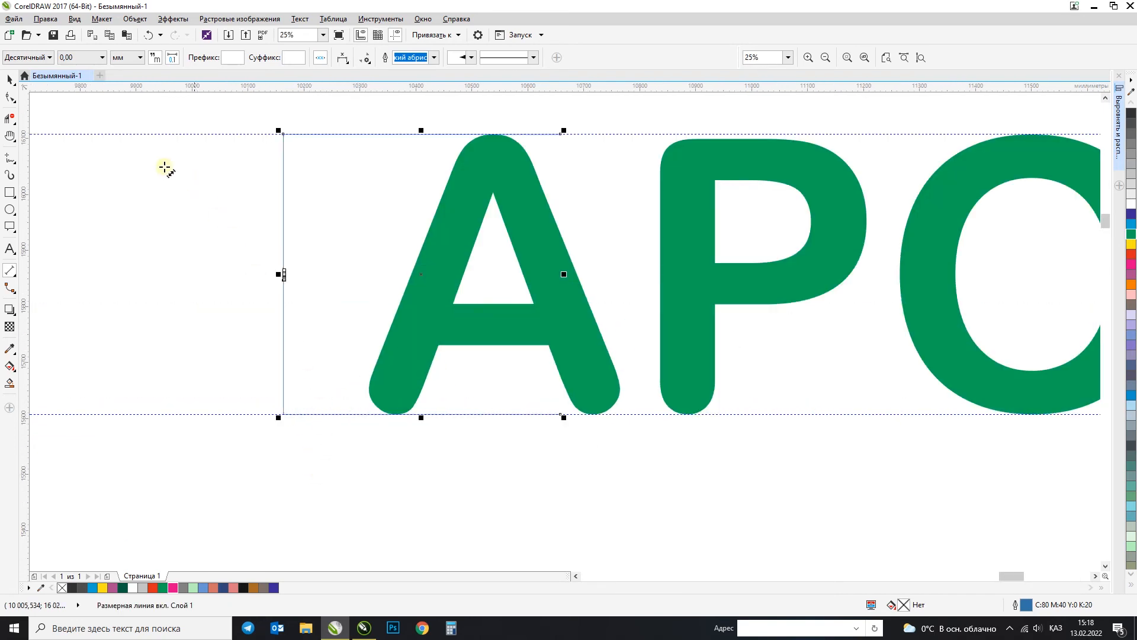
{"action": "left_click", "coordinate": [9, 79]}
{"action": "left_click", "coordinate": [218, 298]}
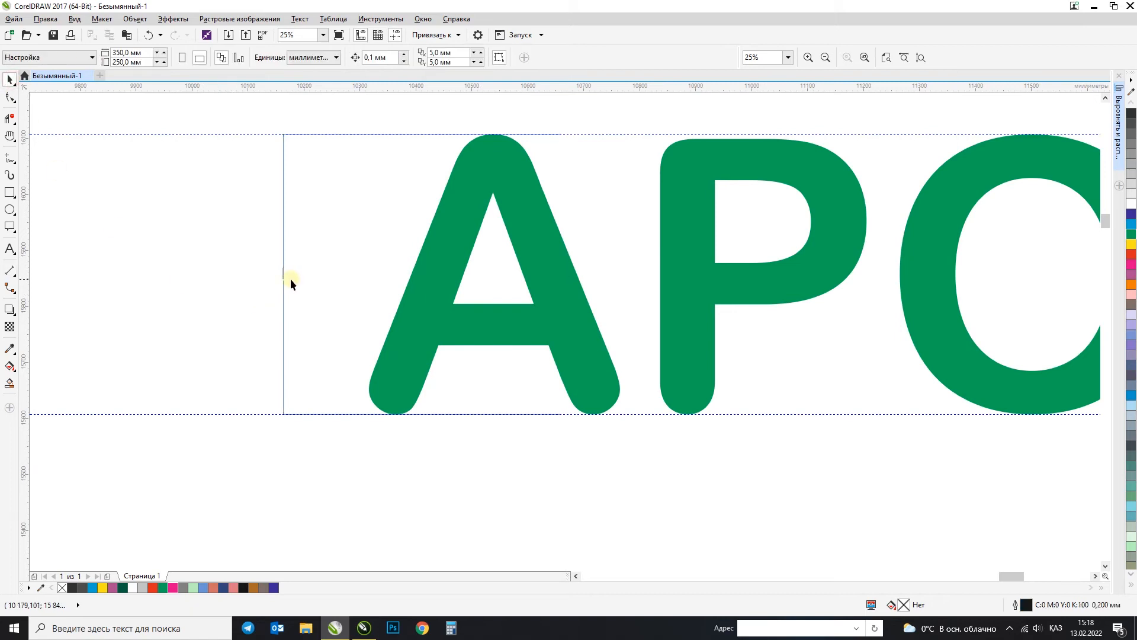
Step: Try a 200 pt text size on the height dimension, and undo back to before the dimension was drawn
{"action": "scroll", "coordinate": [291, 278], "scroll_direction": "down", "scroll_amount": 1}
{"action": "left_click_drag", "start_coordinate": [240, 247], "coordinate": [331, 311]}
{"action": "left_click_drag", "start_coordinate": [203, 229], "coordinate": [286, 296]}
{"action": "left_click", "coordinate": [378, 57]}
{"action": "type", "text": "200"}
{"action": "key", "text": "Return"}
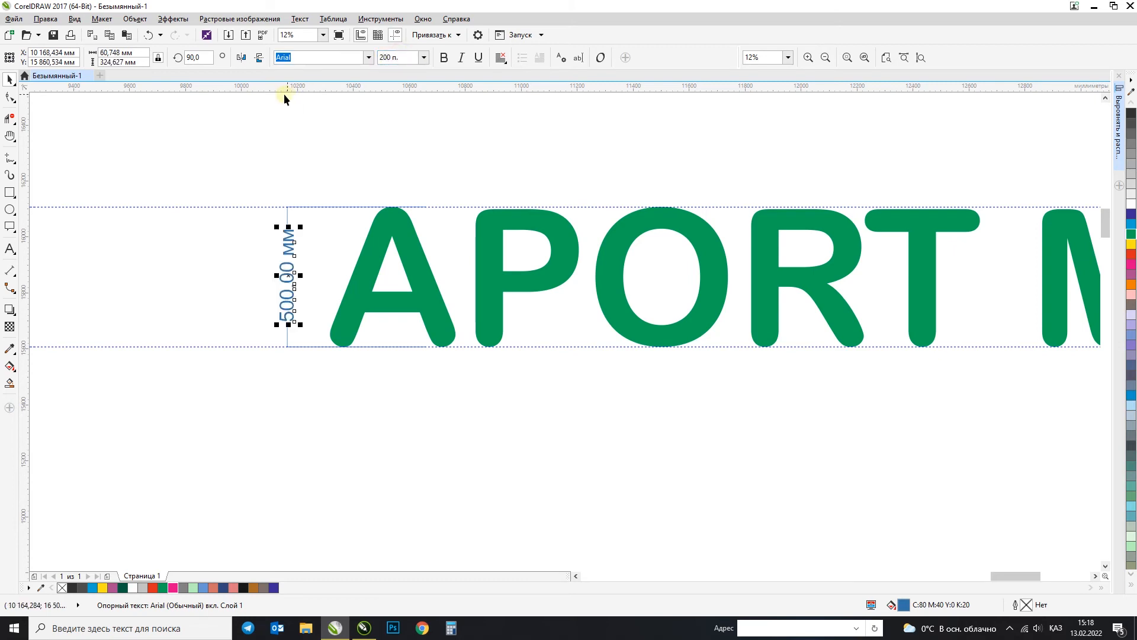
{"action": "left_click", "coordinate": [259, 173]}
{"action": "key", "text": "ctrl+z"}
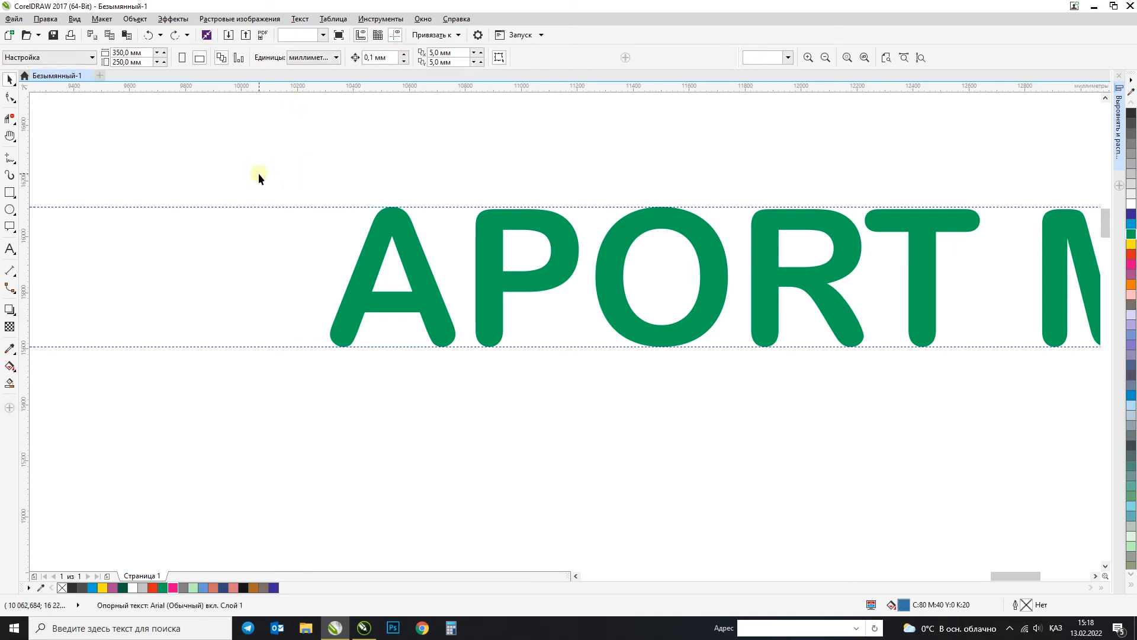
Step: Set the default dimension line precision to 0 decimal places for the document, keeping the units in millimetres
{"action": "left_click", "coordinate": [10, 270]}
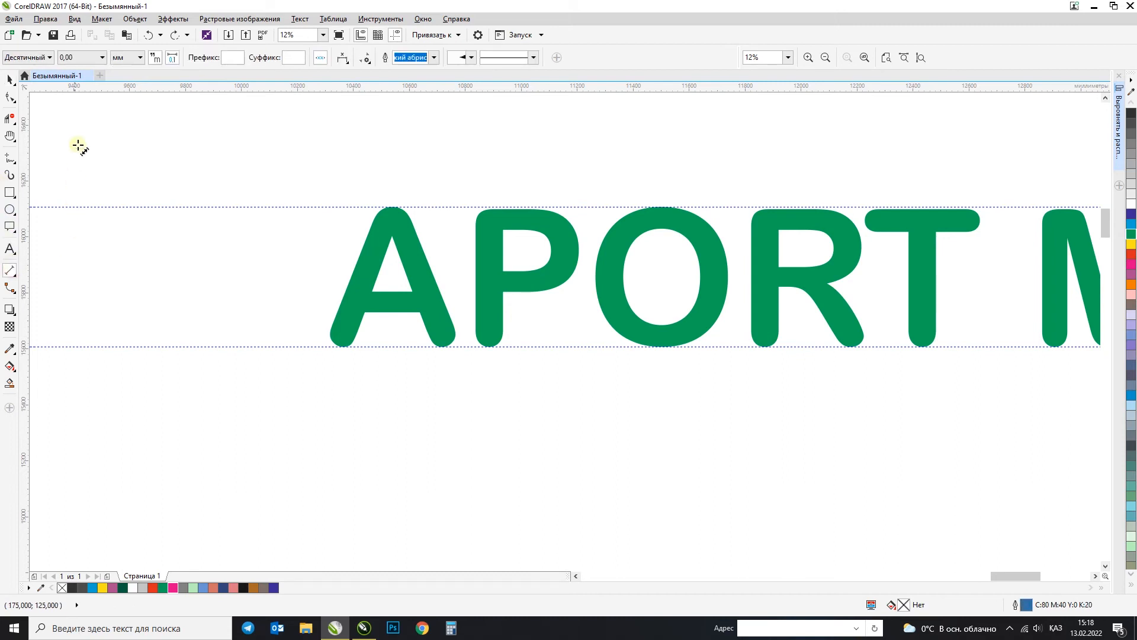
{"action": "left_click", "coordinate": [76, 58]}
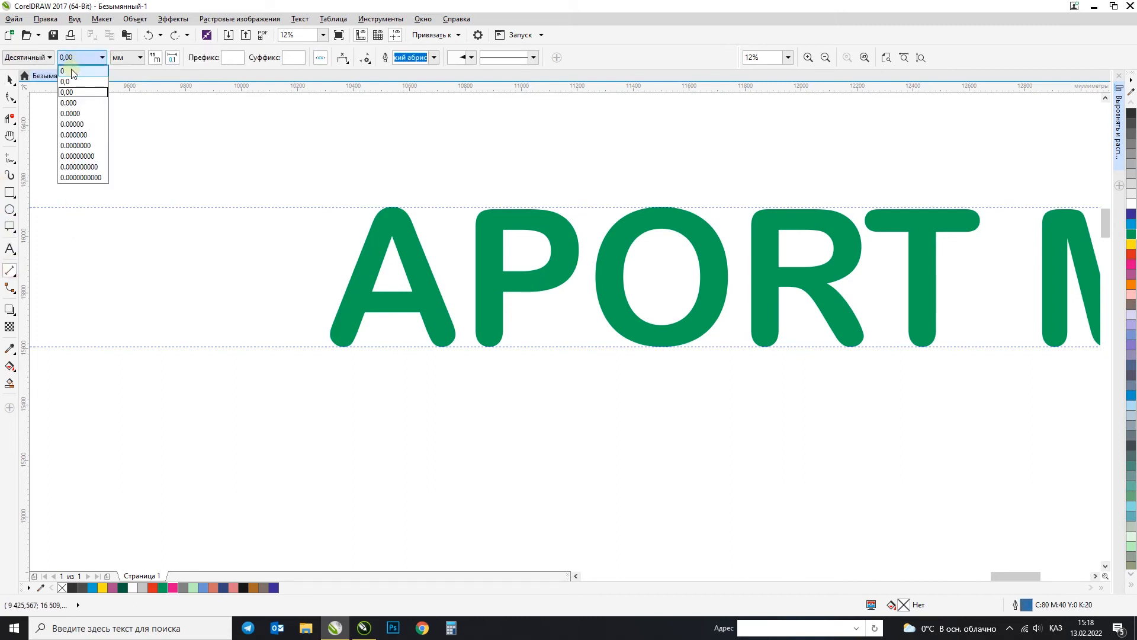
{"action": "left_click", "coordinate": [66, 71]}
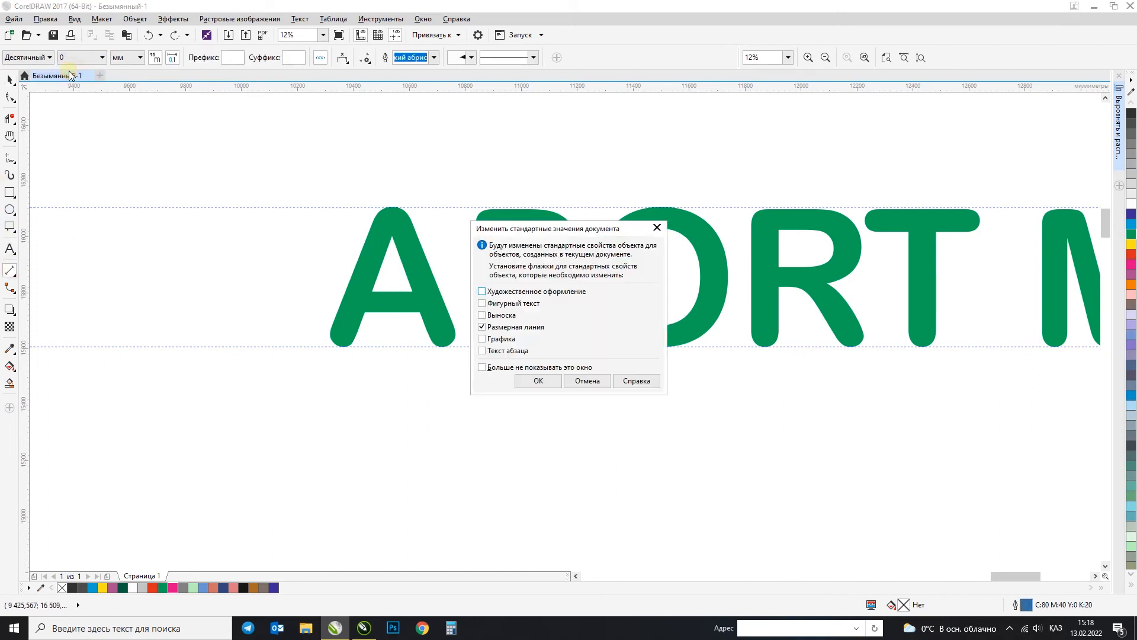
{"action": "left_click", "coordinate": [539, 380]}
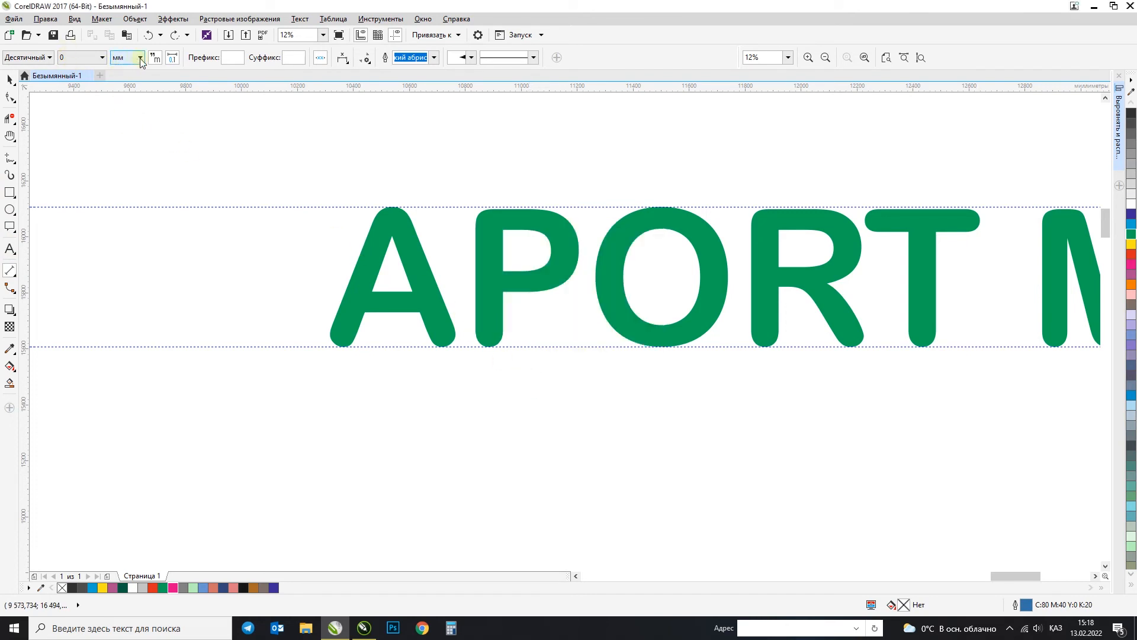
{"action": "left_click", "coordinate": [118, 58]}
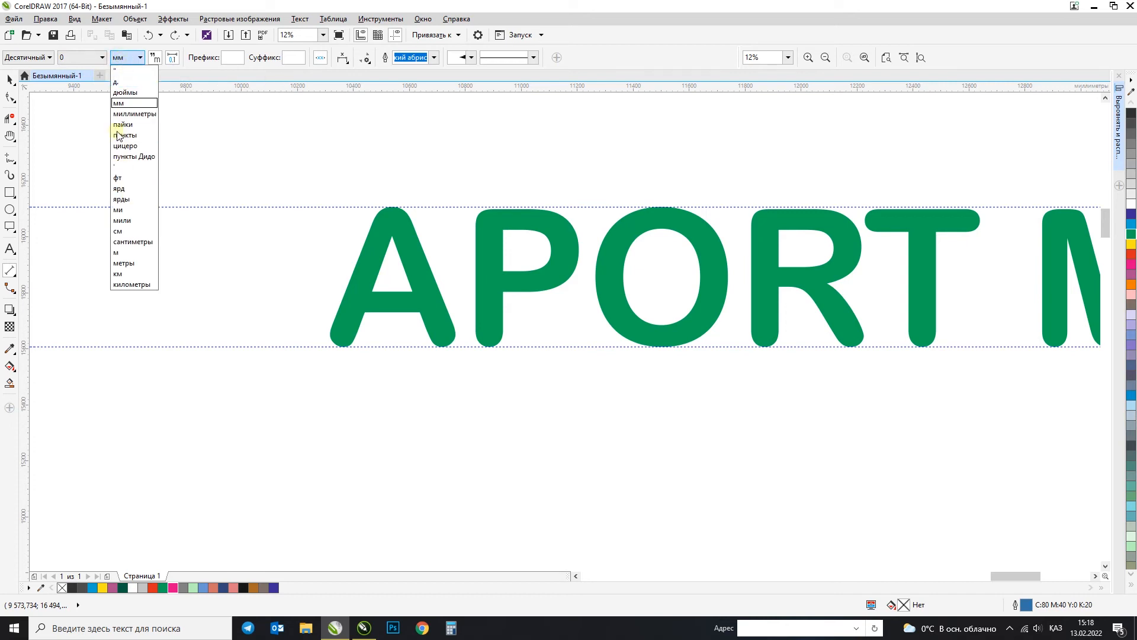
{"action": "left_click", "coordinate": [147, 59]}
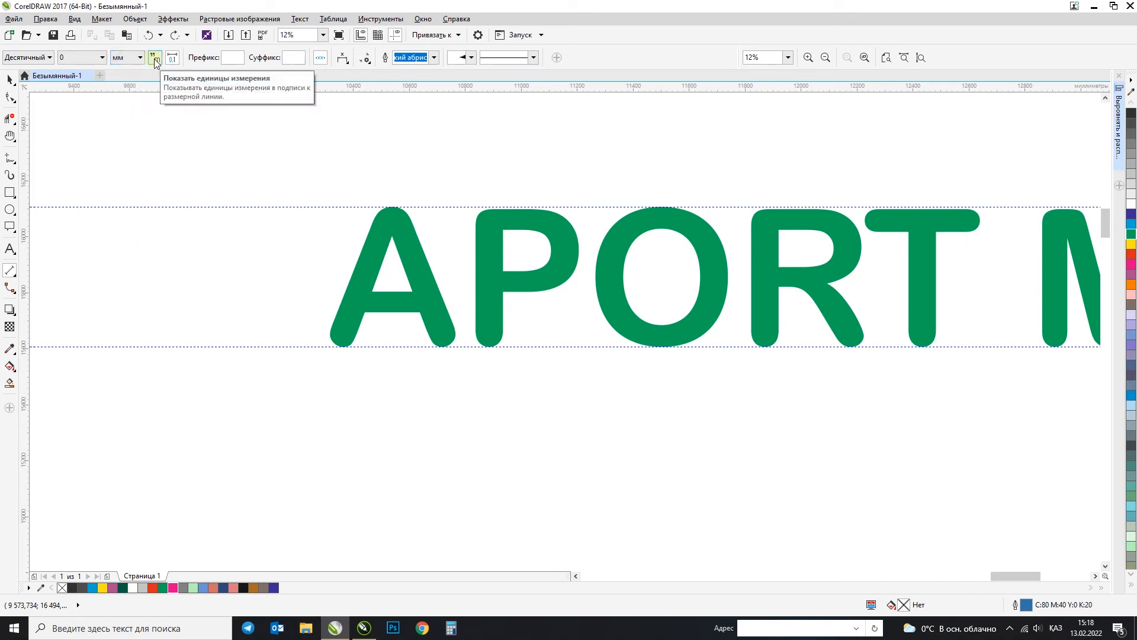
{"action": "left_click", "coordinate": [155, 59]}
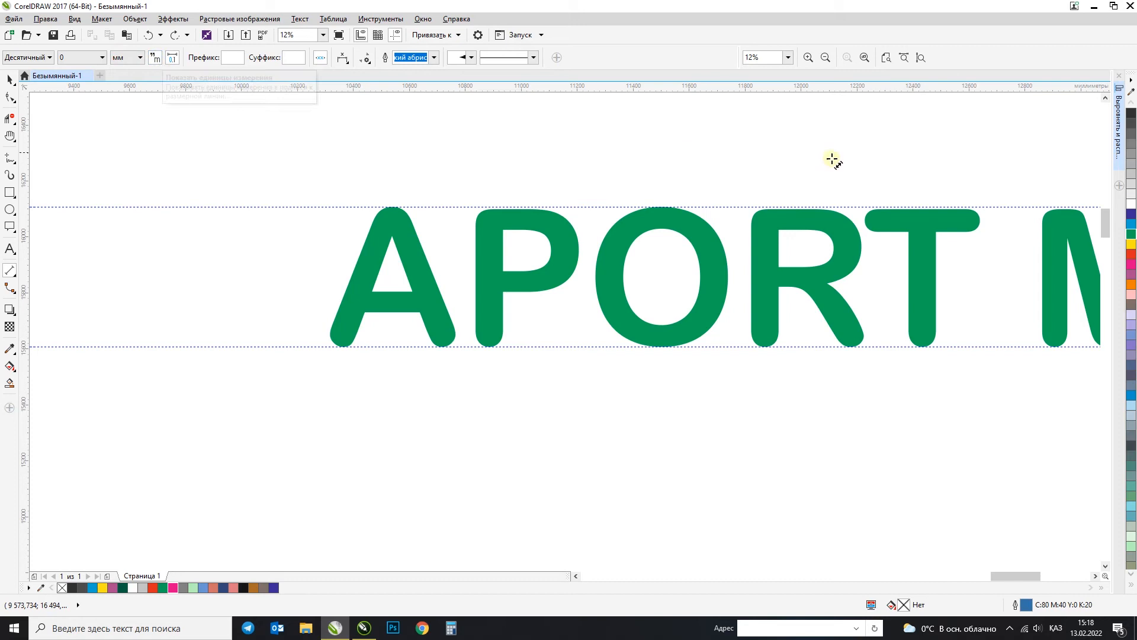
Step: Open the default dimension line properties in Object Styles, ready to edit the text size
{"action": "left_click", "coordinate": [423, 19]}
{"action": "mouse_move", "coordinate": [468, 177]}
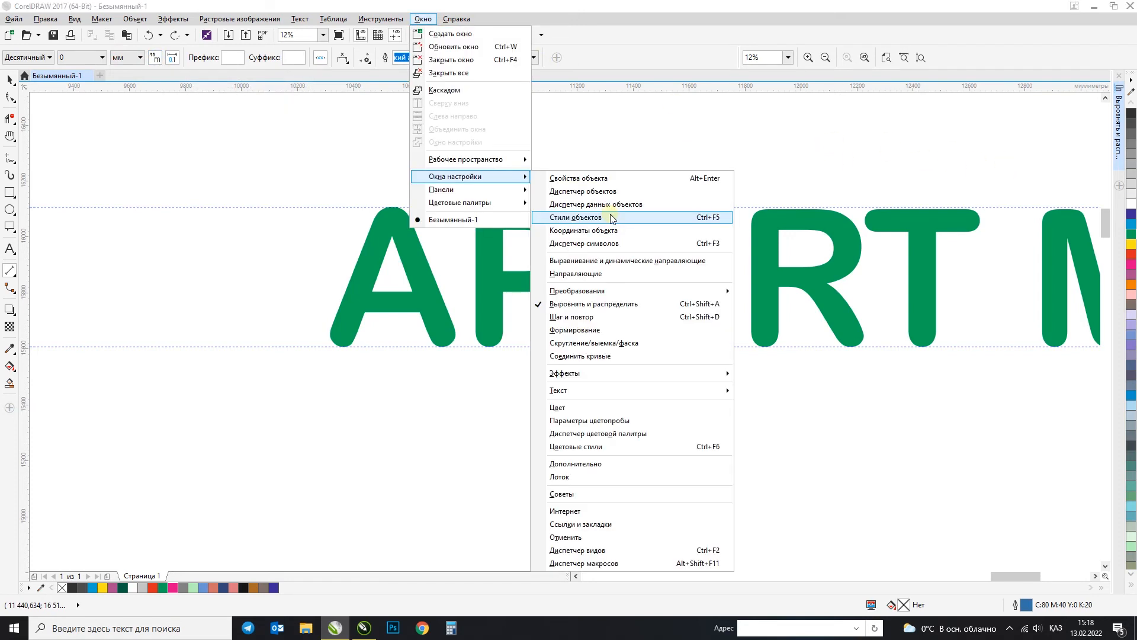
{"action": "left_click", "coordinate": [613, 218]}
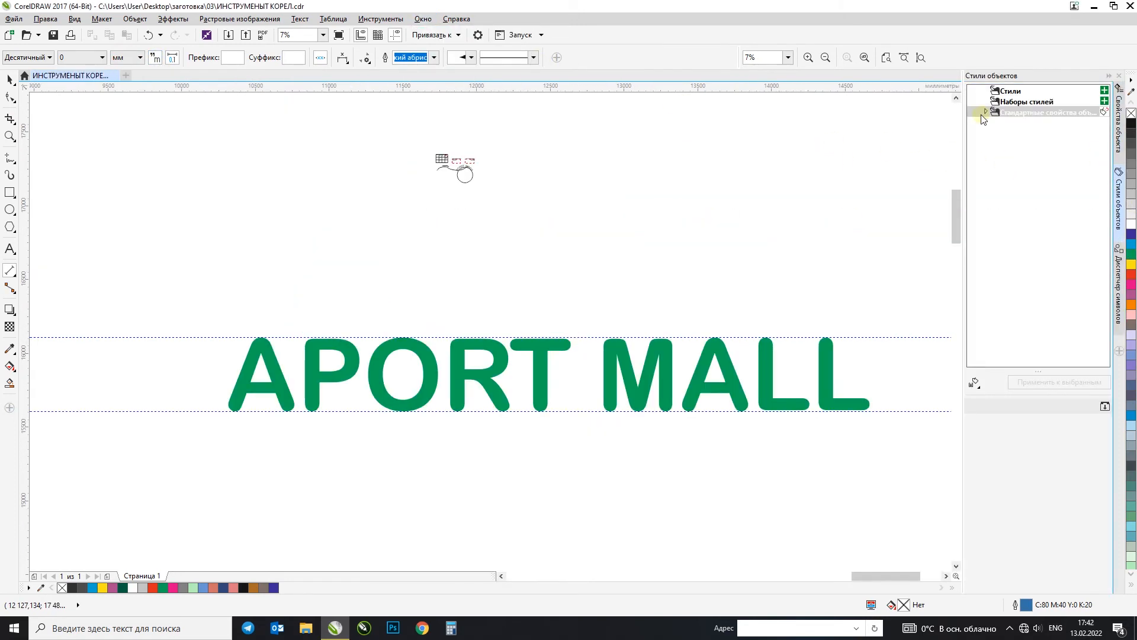
{"action": "left_click", "coordinate": [986, 112]}
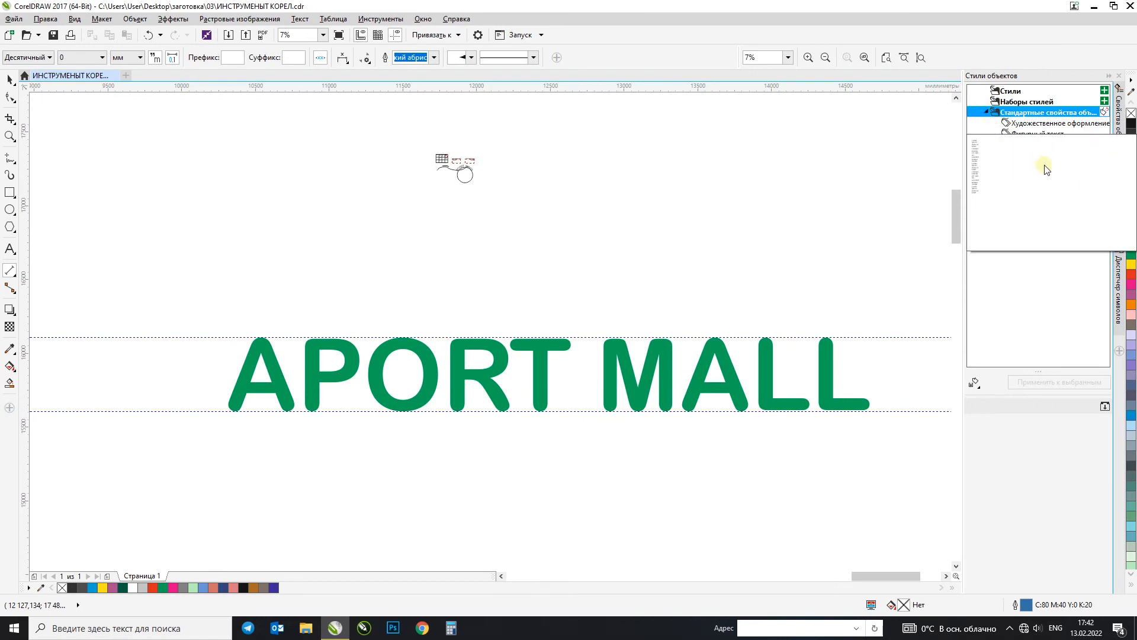
{"action": "left_click", "coordinate": [1017, 159]}
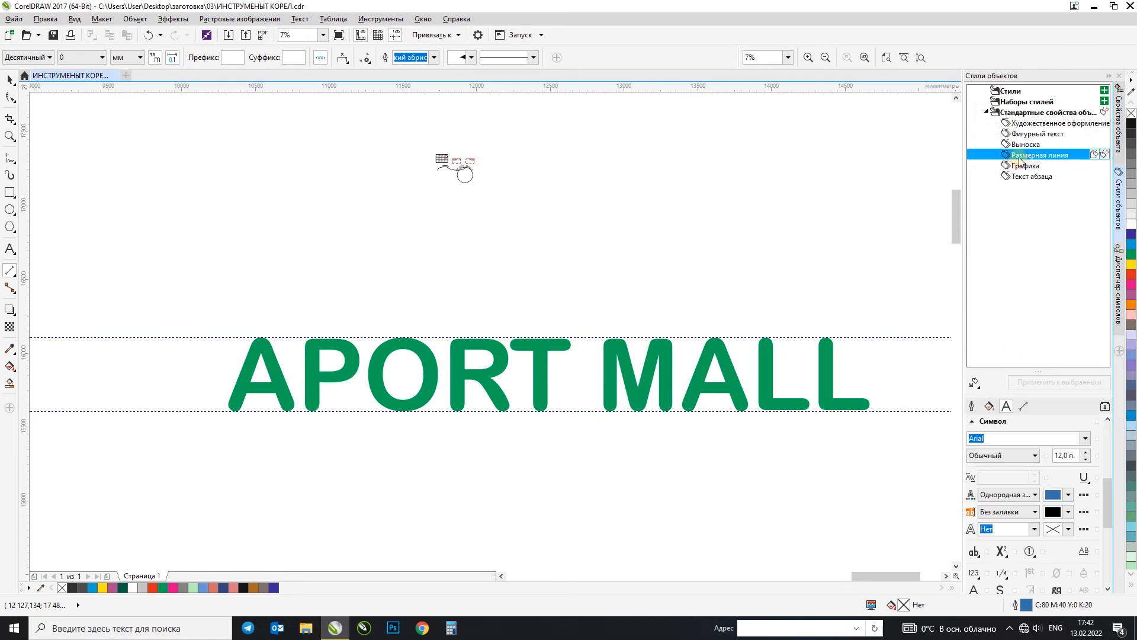
{"action": "left_click", "coordinate": [1075, 456]}
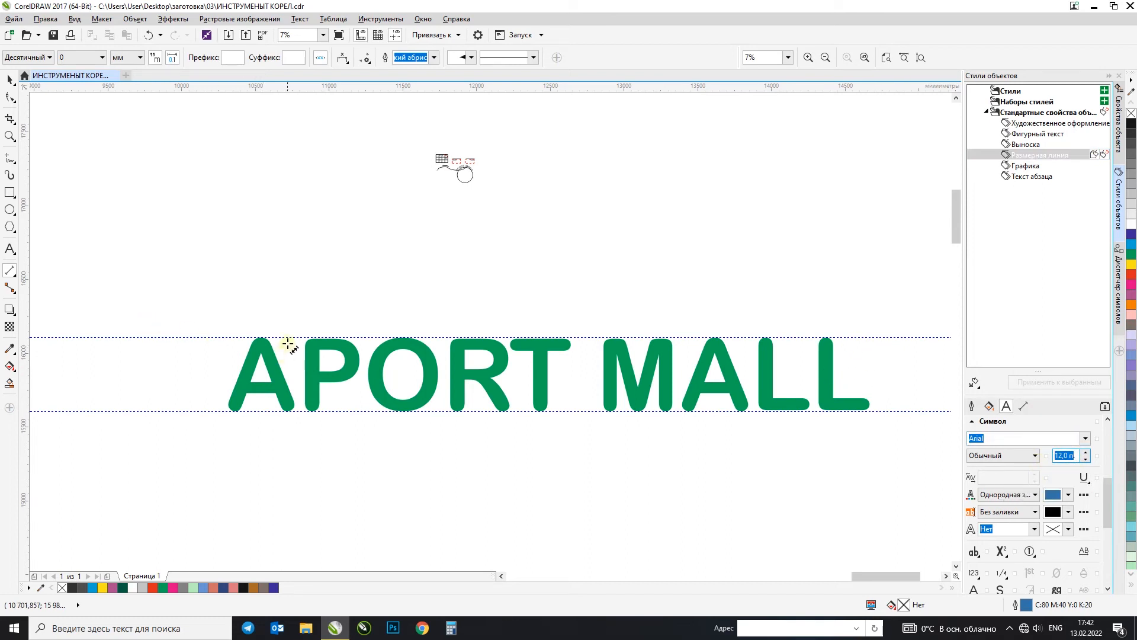
Step: Try dimensioning the height of the letter A with the 12 pt default text, and remove that dimension
{"action": "left_click_drag", "start_coordinate": [290, 341], "coordinate": [291, 409]}
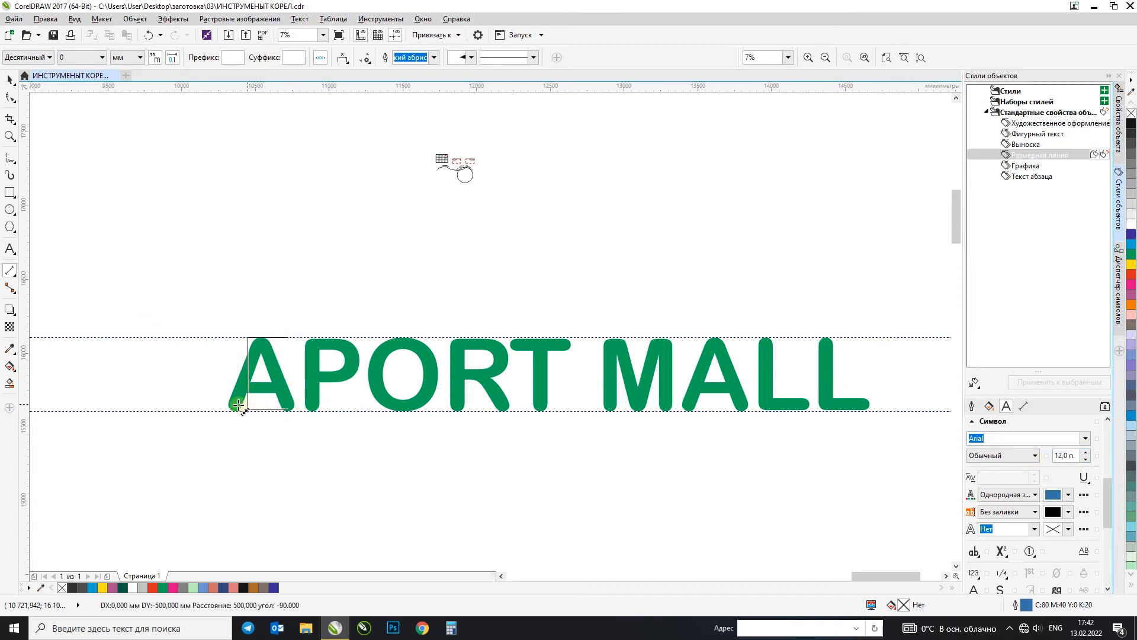
{"action": "left_click", "coordinate": [208, 411]}
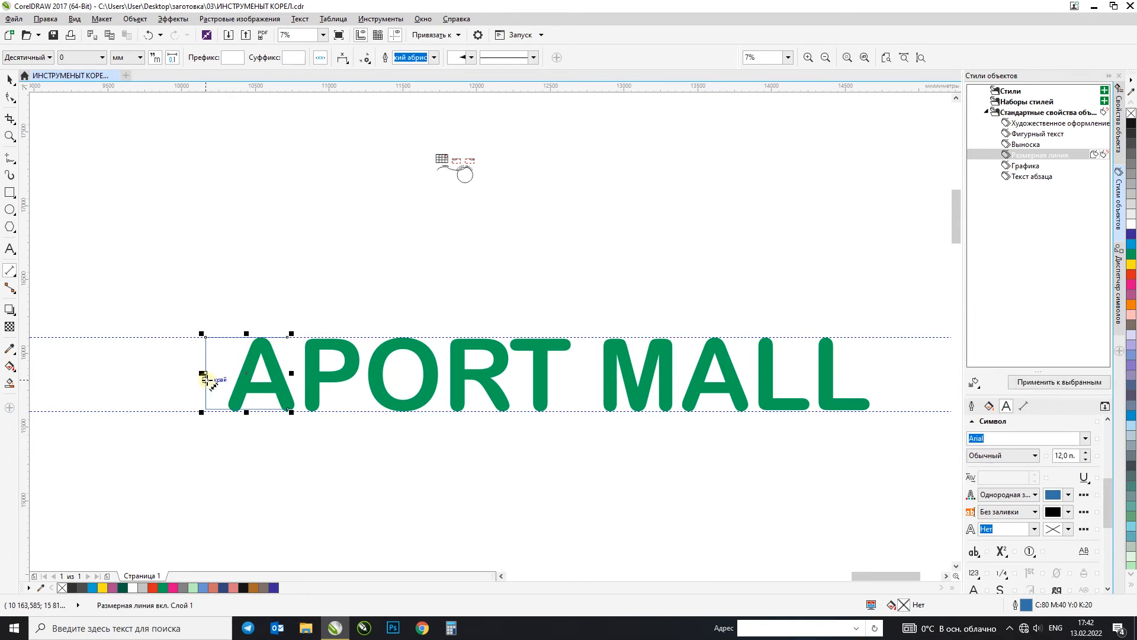
{"action": "scroll", "coordinate": [204, 379], "scroll_direction": "up", "scroll_amount": 3}
{"action": "scroll", "coordinate": [205, 380], "scroll_direction": "up", "scroll_amount": 1}
{"action": "left_click", "coordinate": [10, 80]}
{"action": "scroll", "coordinate": [151, 255], "scroll_direction": "down", "scroll_amount": 2}
{"action": "left_click", "coordinate": [155, 257]}
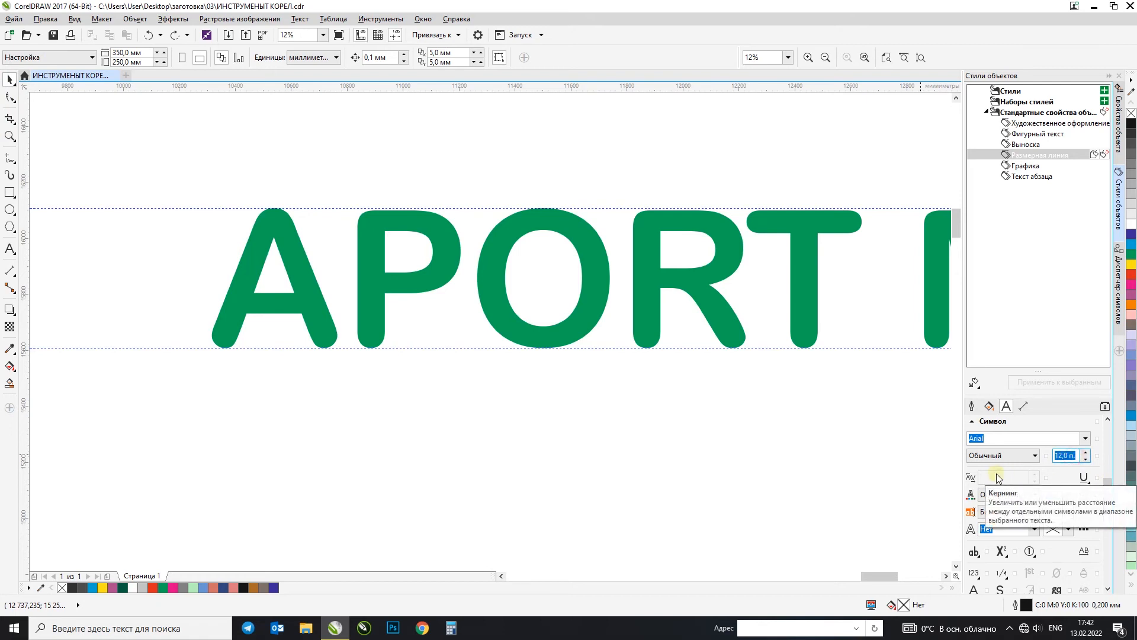
Step: Set the default dimension text size to 250 pt and dimension the letter A's height between the guidelines, placing it left of the lettering
{"action": "key", "text": "Return"}
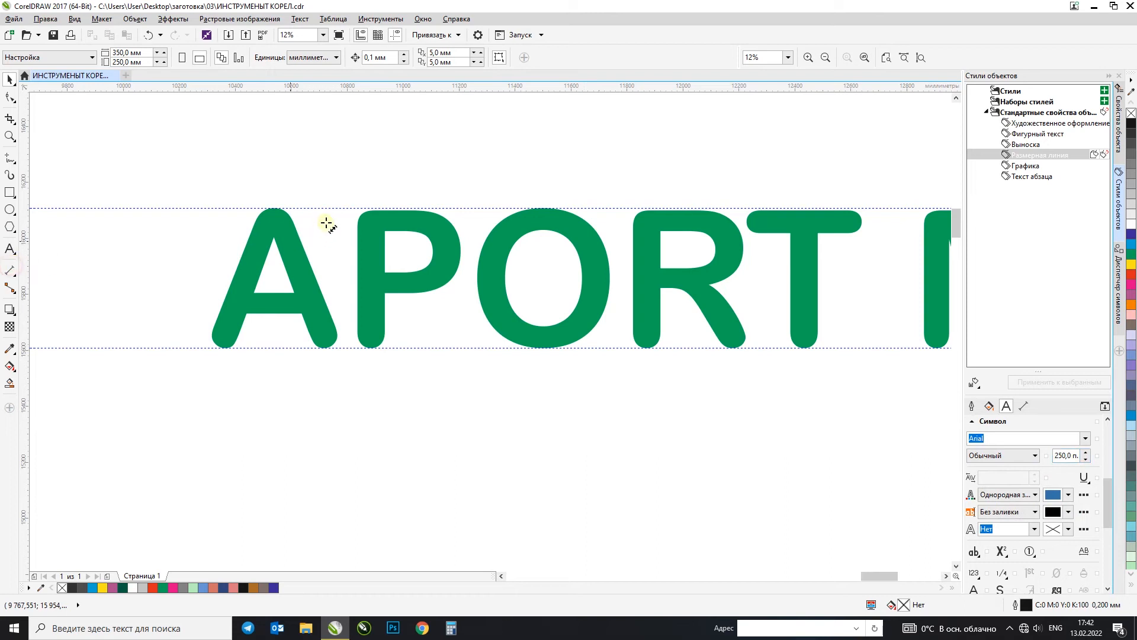
{"action": "left_click_drag", "start_coordinate": [329, 208], "coordinate": [332, 348]}
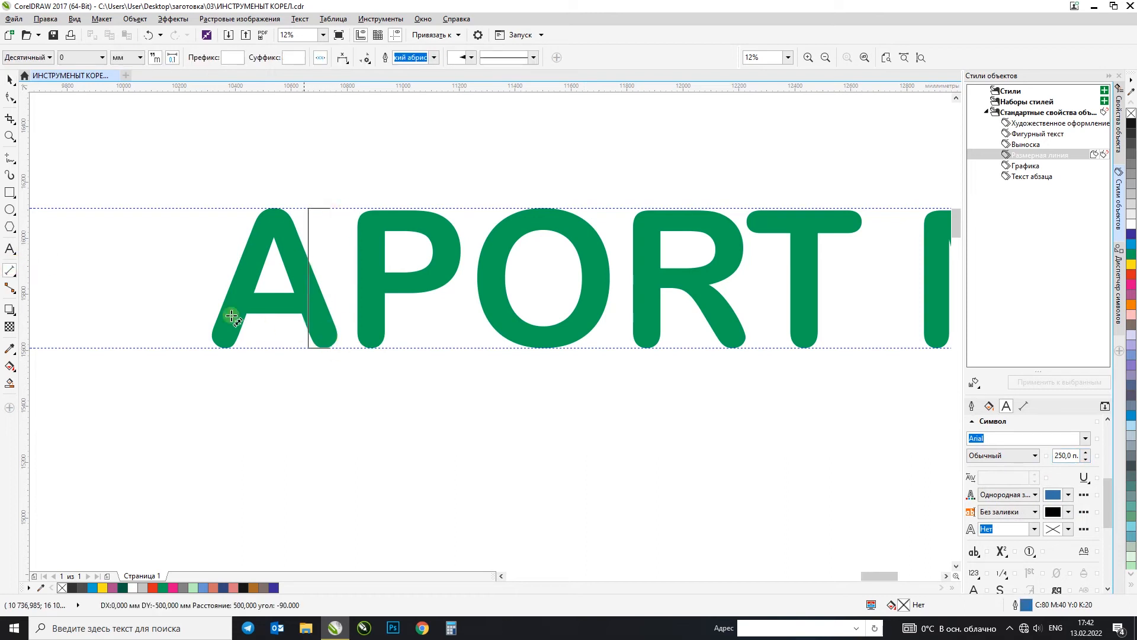
{"action": "left_click", "coordinate": [190, 313]}
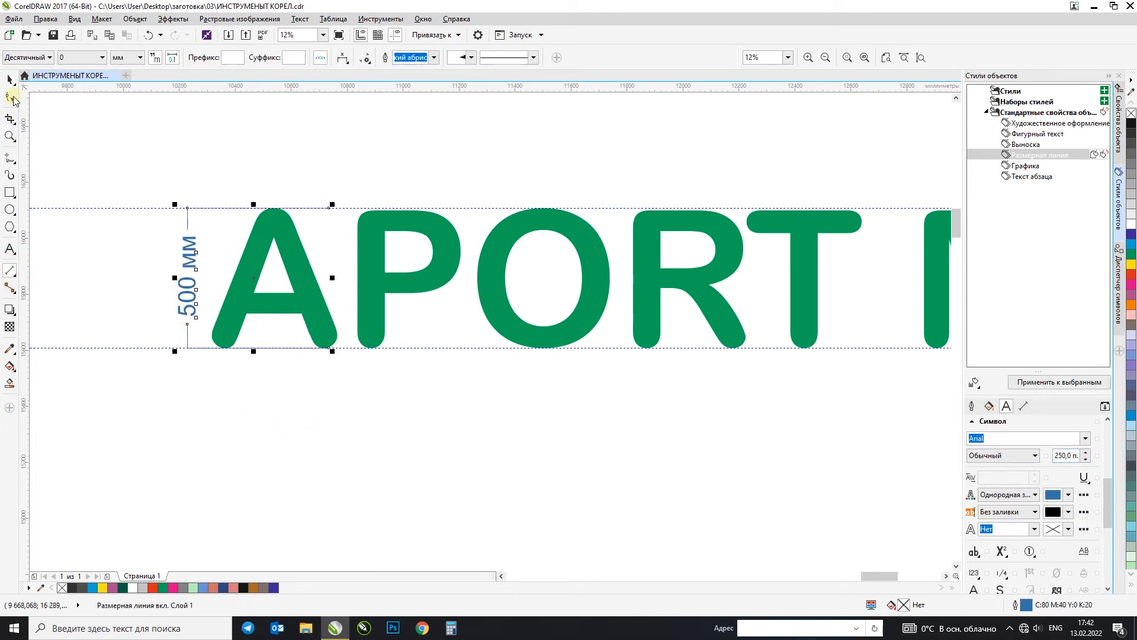
{"action": "scroll", "coordinate": [131, 247], "scroll_direction": "down", "scroll_amount": 1}
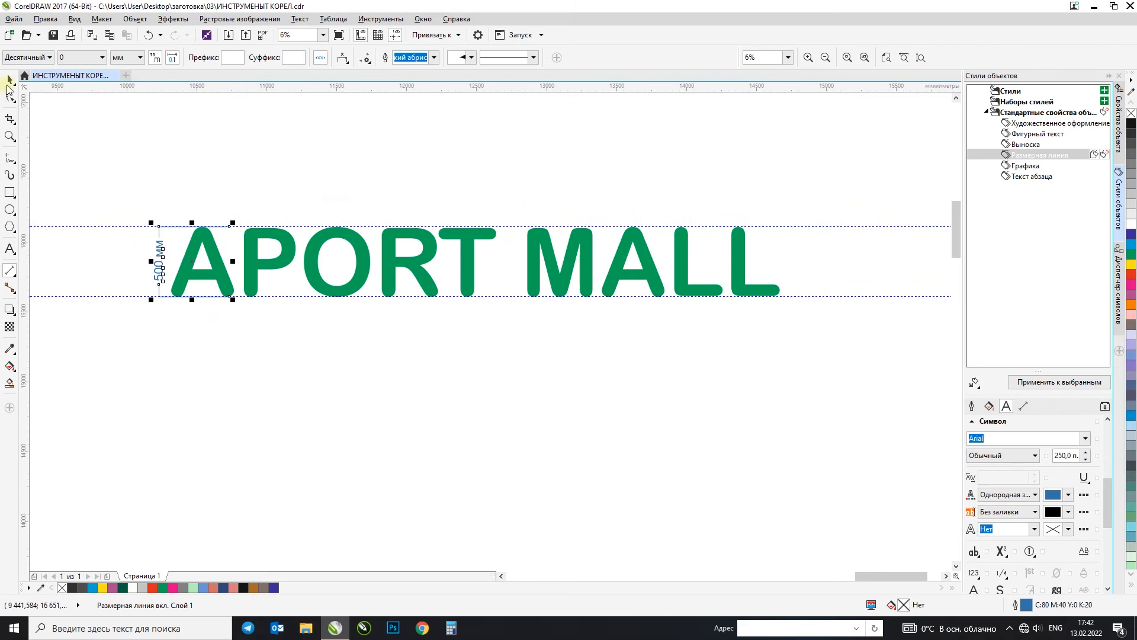
{"action": "left_click", "coordinate": [125, 196]}
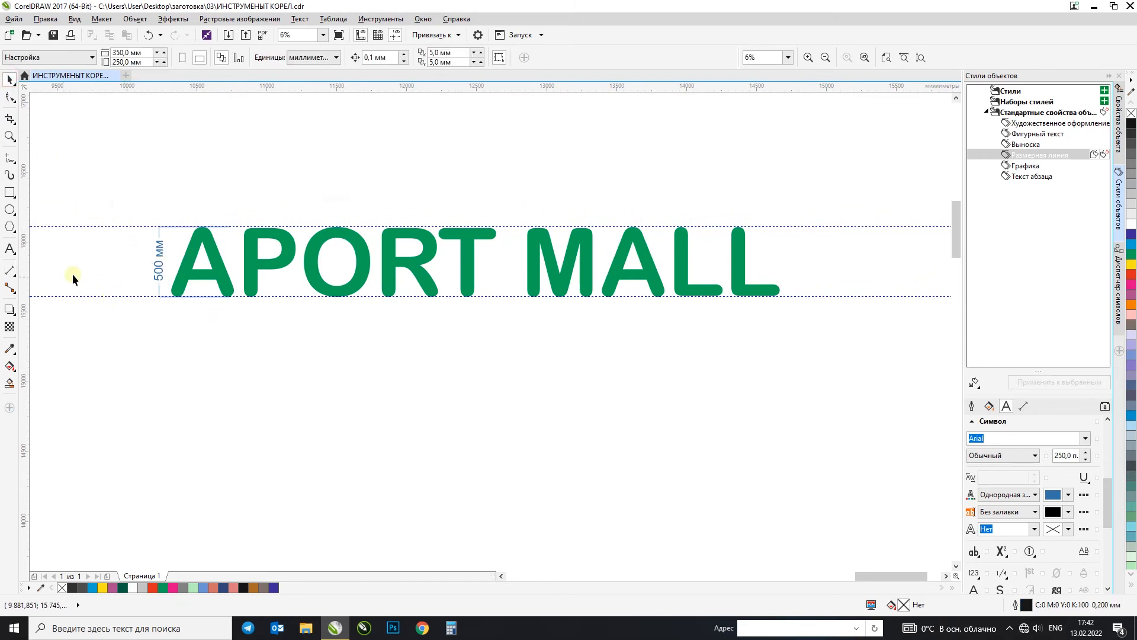
Step: Place vertical guidelines at the outer edges of the first letter A and the final letter L
{"action": "left_click_drag", "start_coordinate": [159, 302], "coordinate": [178, 290]}
{"action": "left_click_drag", "start_coordinate": [24, 242], "coordinate": [678, 334]}
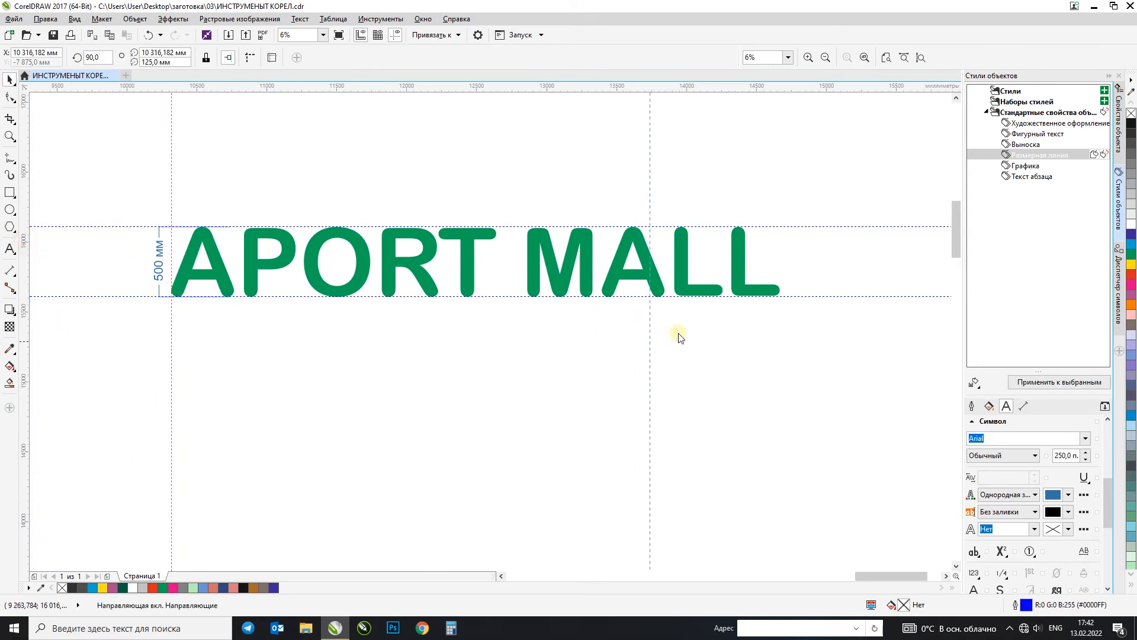
{"action": "left_click_drag", "start_coordinate": [785, 303], "coordinate": [782, 296]}
{"action": "left_click_drag", "start_coordinate": [643, 259], "coordinate": [779, 292]}
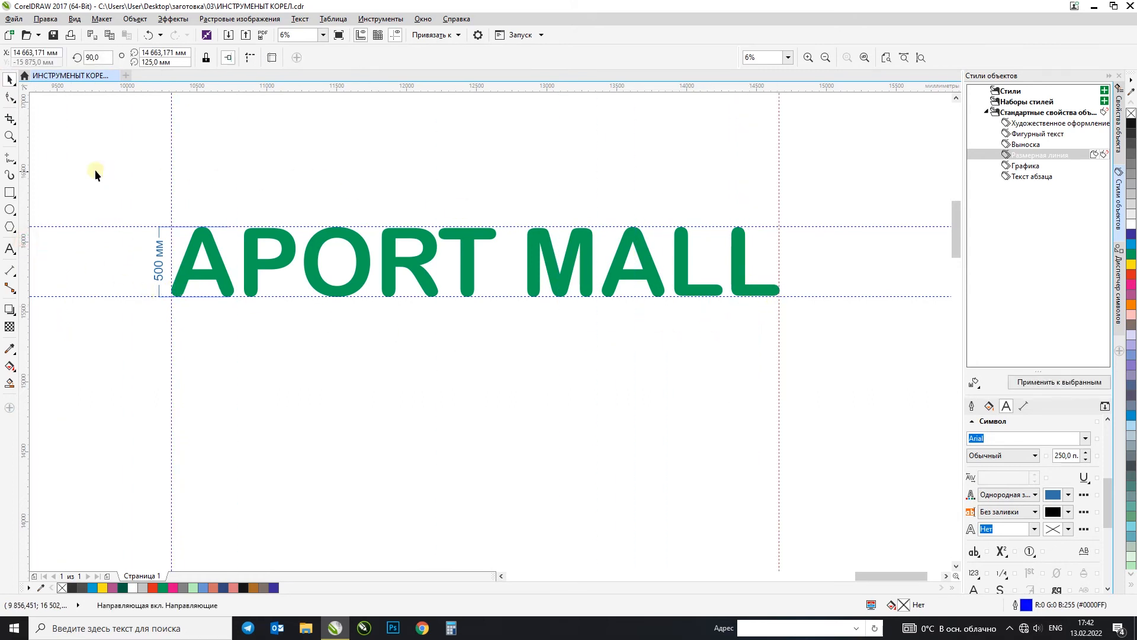
Step: Dimension the full width of the APORT MALL lettering between the vertical guidelines, with the dimension line above the text
{"action": "left_click", "coordinate": [444, 178]}
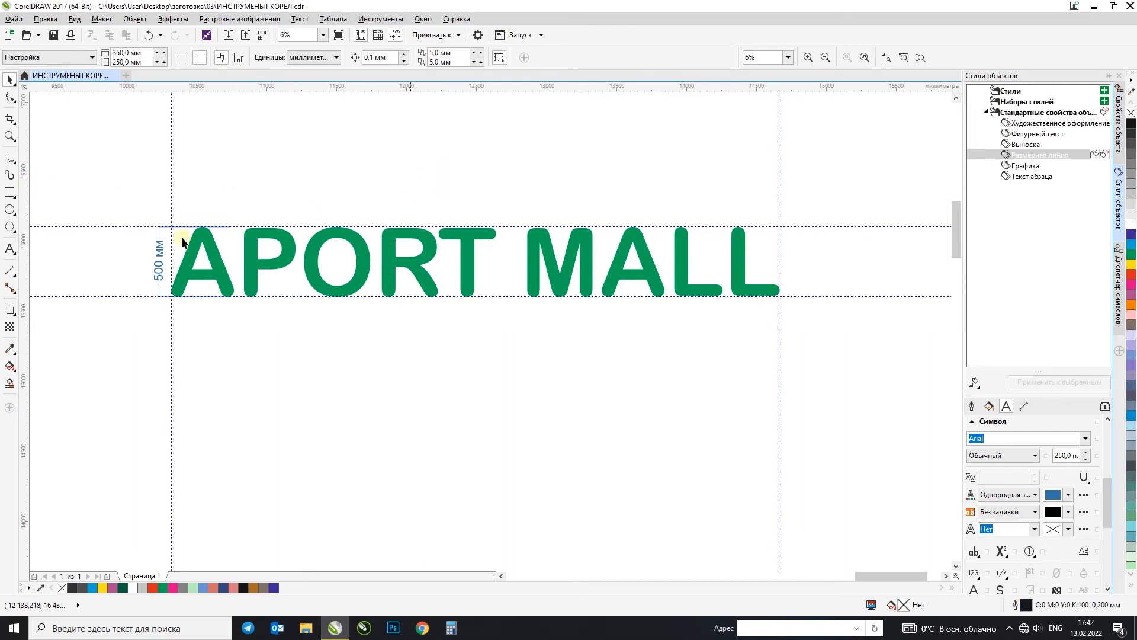
{"action": "left_click", "coordinate": [443, 35]}
{"action": "left_click", "coordinate": [497, 5]}
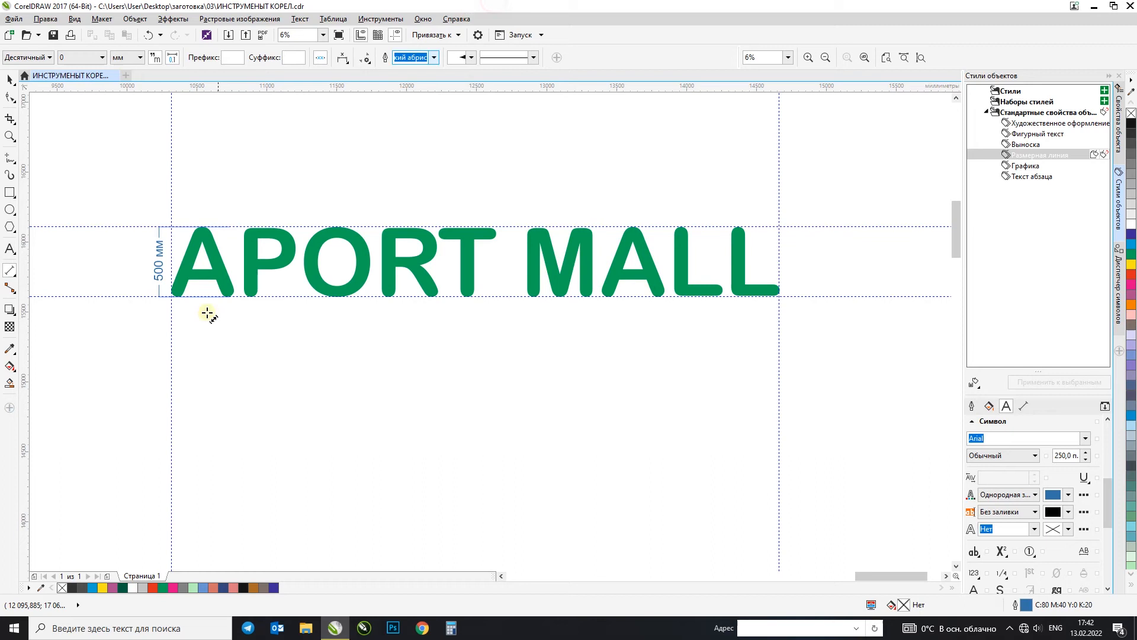
{"action": "left_click_drag", "start_coordinate": [171, 251], "coordinate": [781, 253]}
{"action": "left_click", "coordinate": [781, 176]}
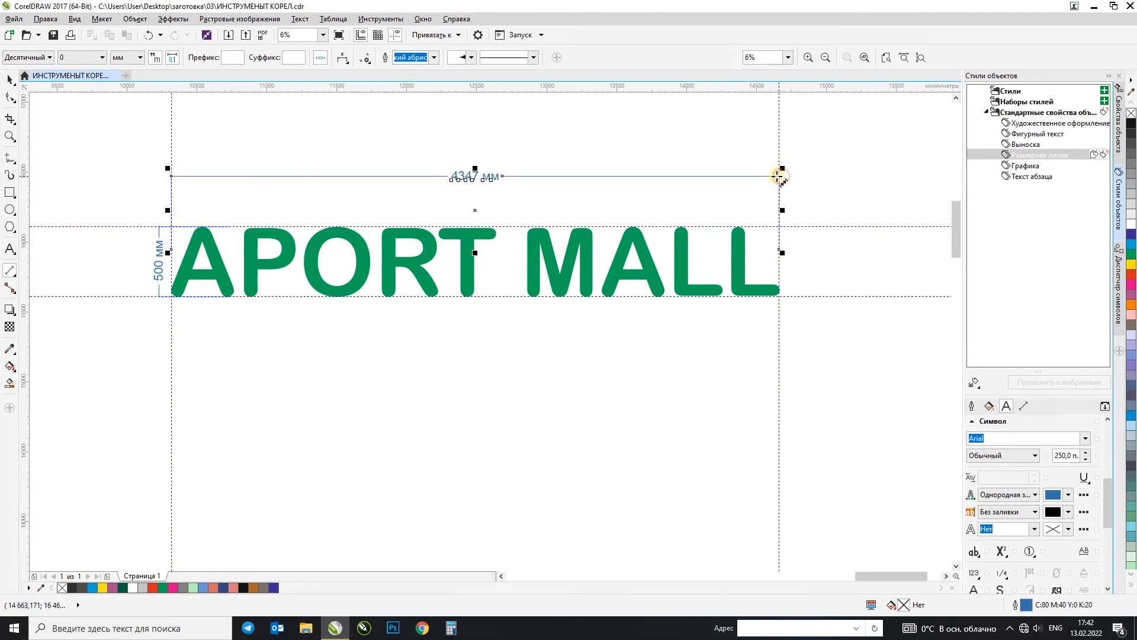
{"action": "left_click", "coordinate": [10, 79]}
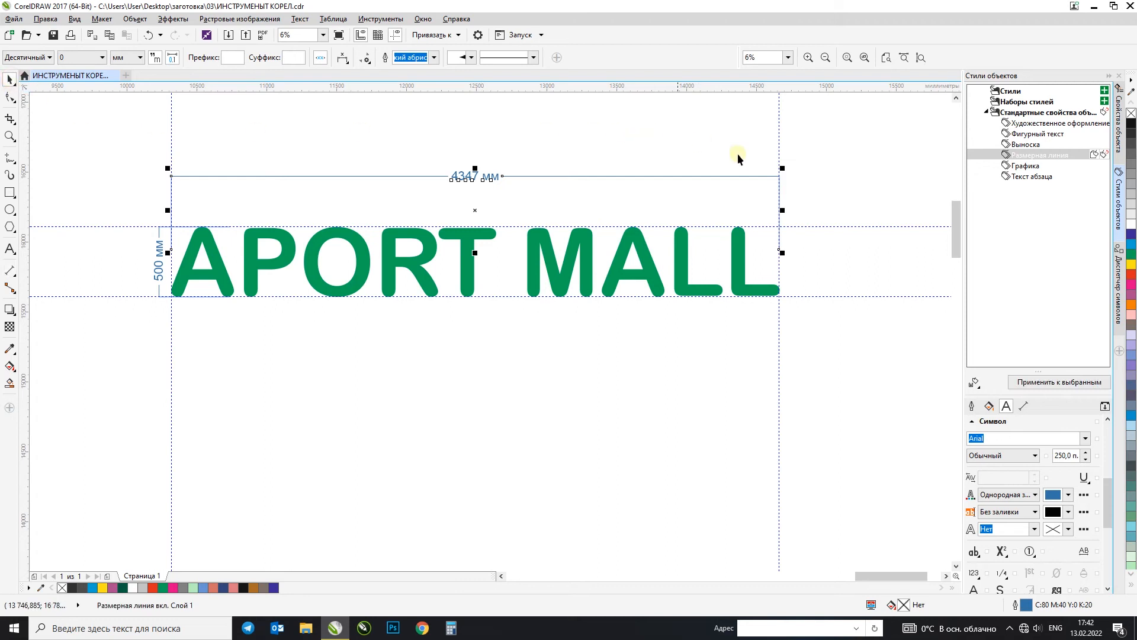
Step: Move the overall width dimension closer to the top of the APORT MALL lettering
{"action": "scroll", "coordinate": [770, 160], "scroll_direction": "up", "scroll_amount": 5}
{"action": "scroll", "coordinate": [745, 142], "scroll_direction": "up", "scroll_amount": 2}
{"action": "scroll", "coordinate": [746, 178], "scroll_direction": "down", "scroll_amount": 7}
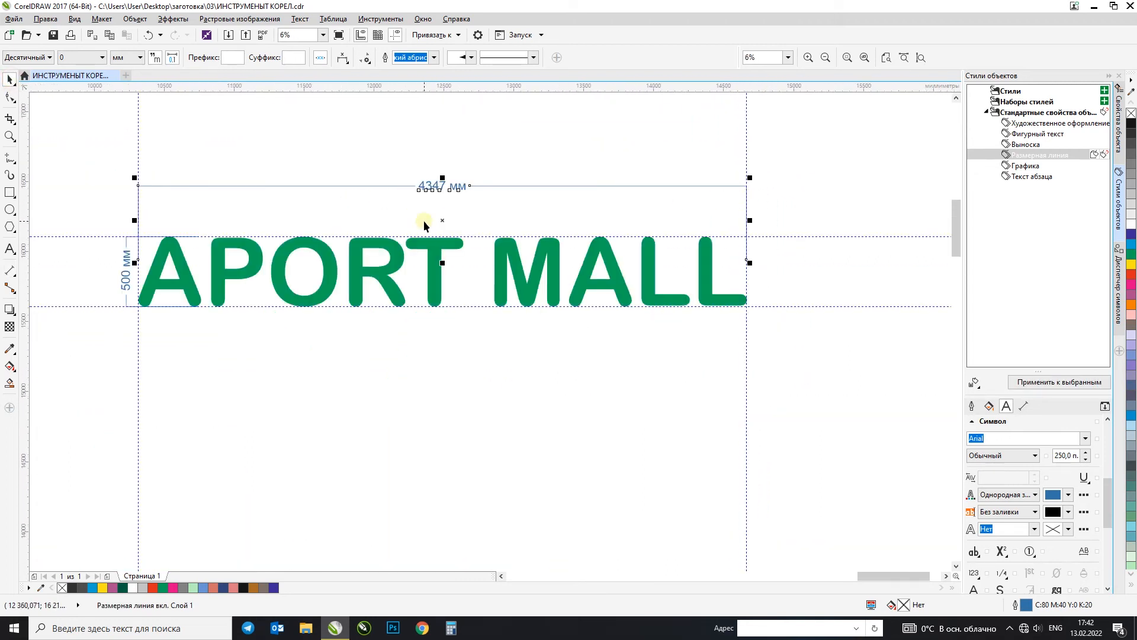
{"action": "left_click", "coordinate": [388, 146]}
{"action": "left_click", "coordinate": [443, 183]}
{"action": "left_click_drag", "start_coordinate": [444, 183], "coordinate": [444, 205]}
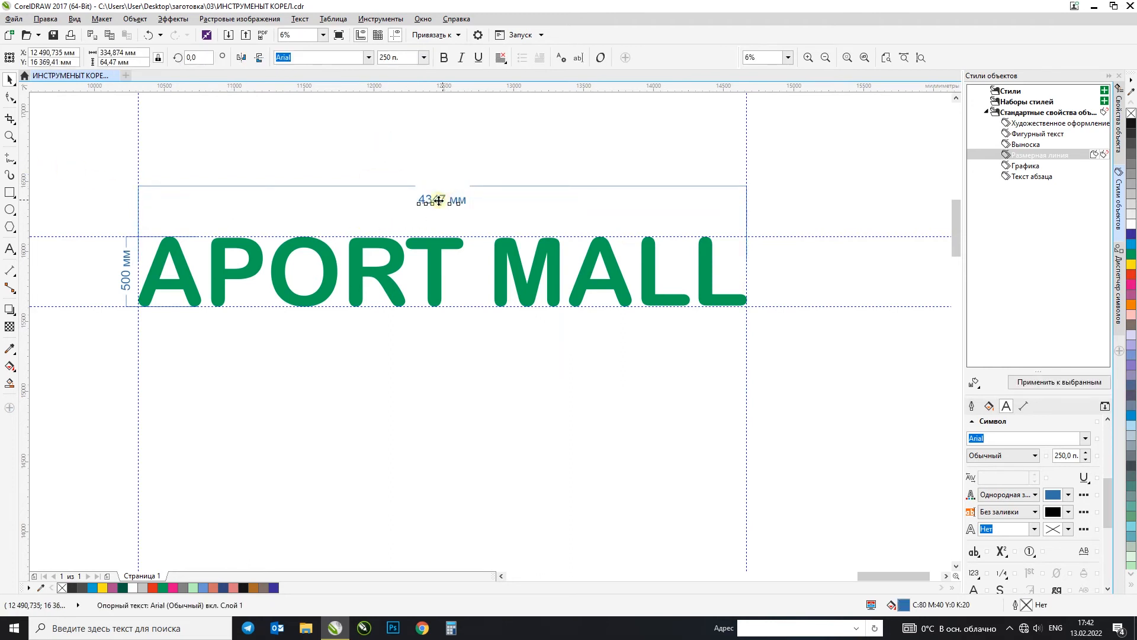
Step: Draw a rectangle below the lettering, stretch it to about 1346 by 851 mm, and fill it purple (C20 M80 Y0 K20)
{"action": "left_click", "coordinate": [9, 272]}
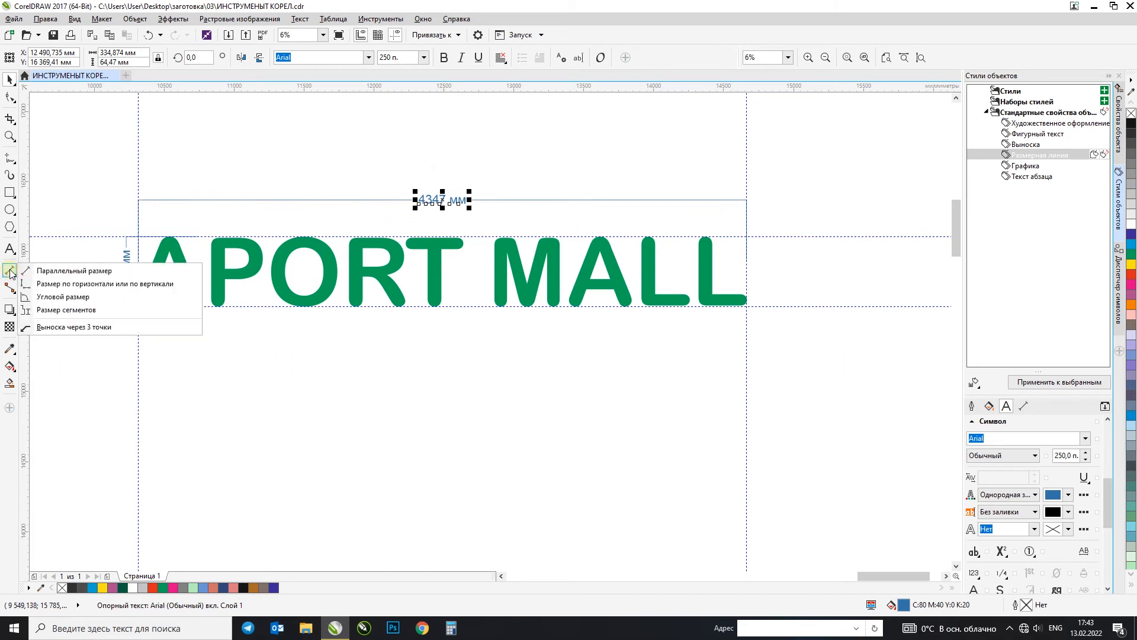
{"action": "left_click", "coordinate": [11, 170]}
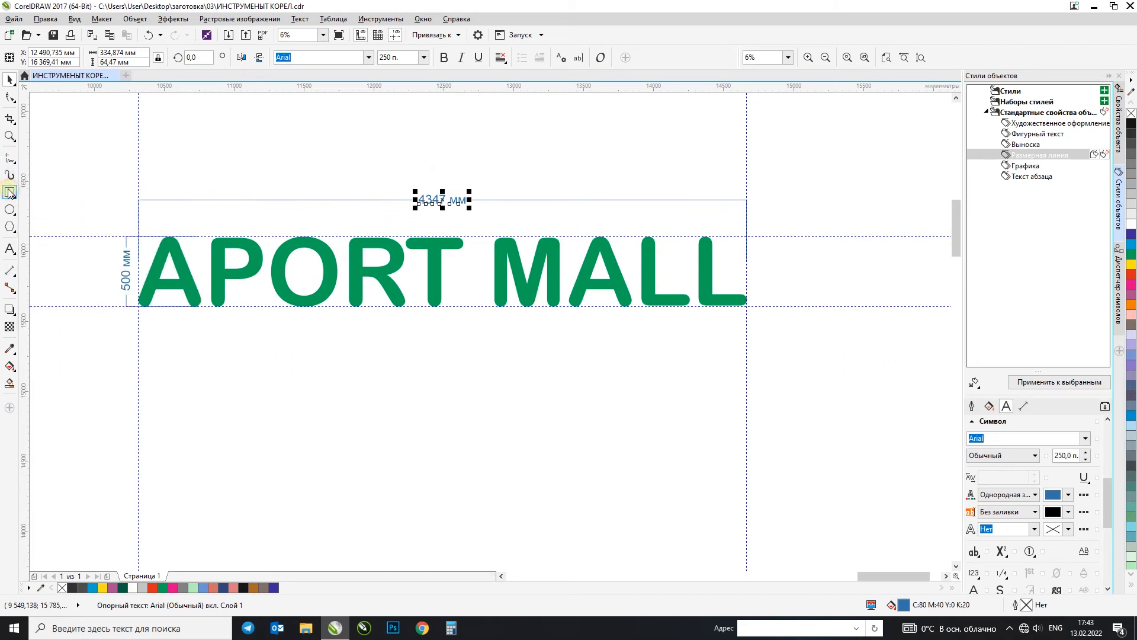
{"action": "left_click", "coordinate": [10, 193]}
{"action": "left_click_drag", "start_coordinate": [414, 353], "coordinate": [534, 472]}
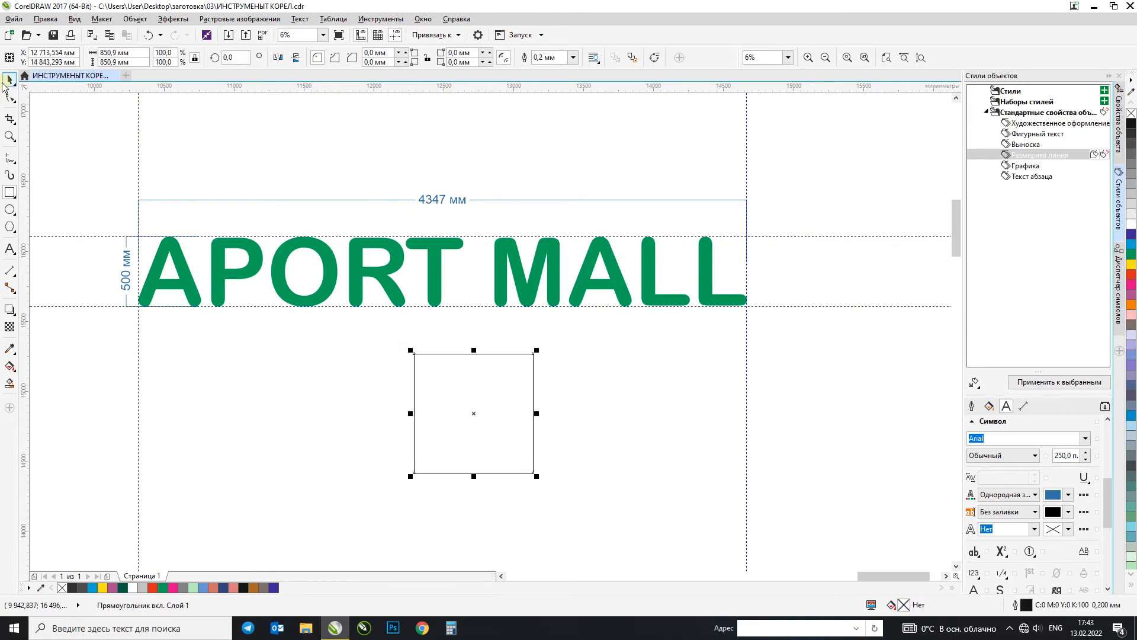
{"action": "left_click_drag", "start_coordinate": [537, 413], "coordinate": [882, 408]}
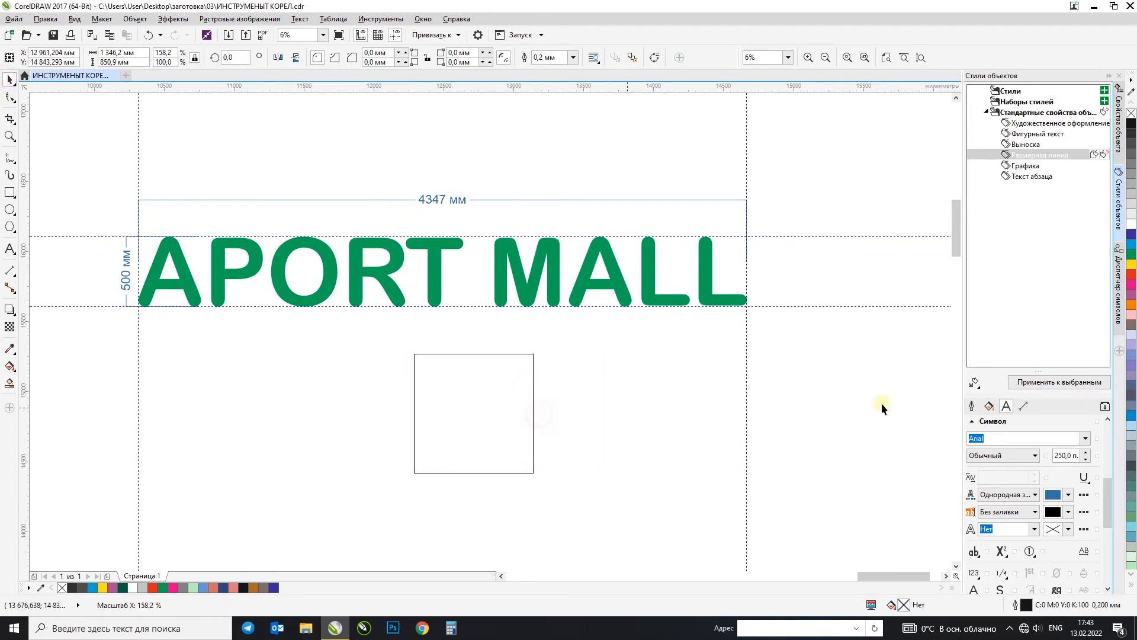
{"action": "left_click", "coordinate": [1132, 295]}
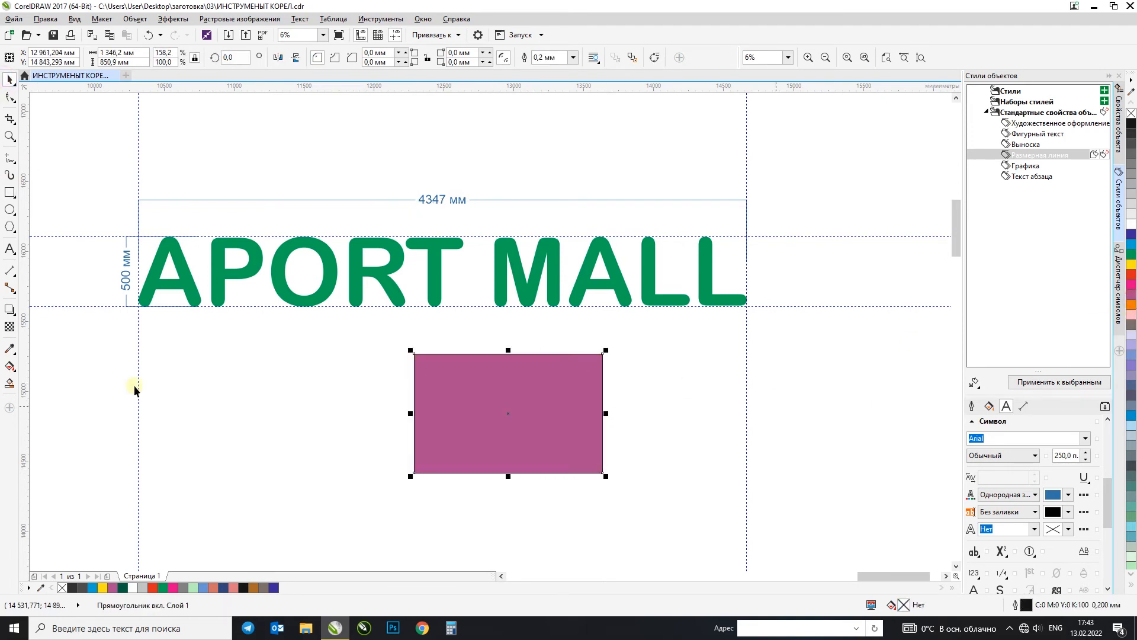
Step: Try horizontal-or-vertical dimensions for the rectangle's height beside its left edge and its width between the top corners, undoing each
{"action": "left_click", "coordinate": [7, 276]}
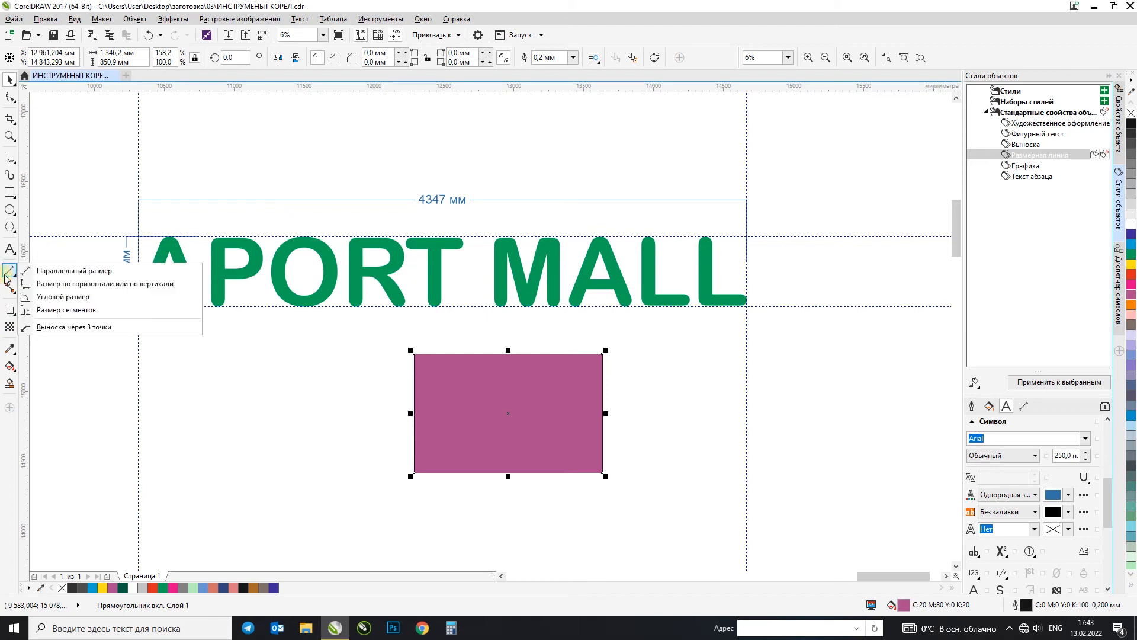
{"action": "left_click", "coordinate": [50, 284]}
{"action": "left_click_drag", "start_coordinate": [445, 354], "coordinate": [451, 477]}
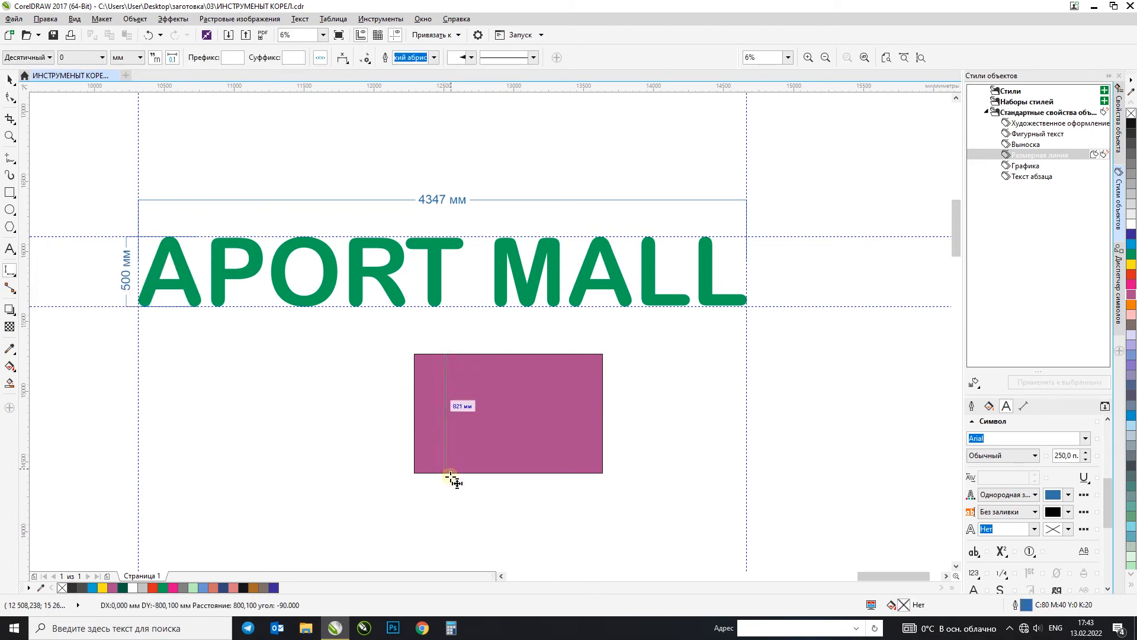
{"action": "left_click", "coordinate": [381, 460]}
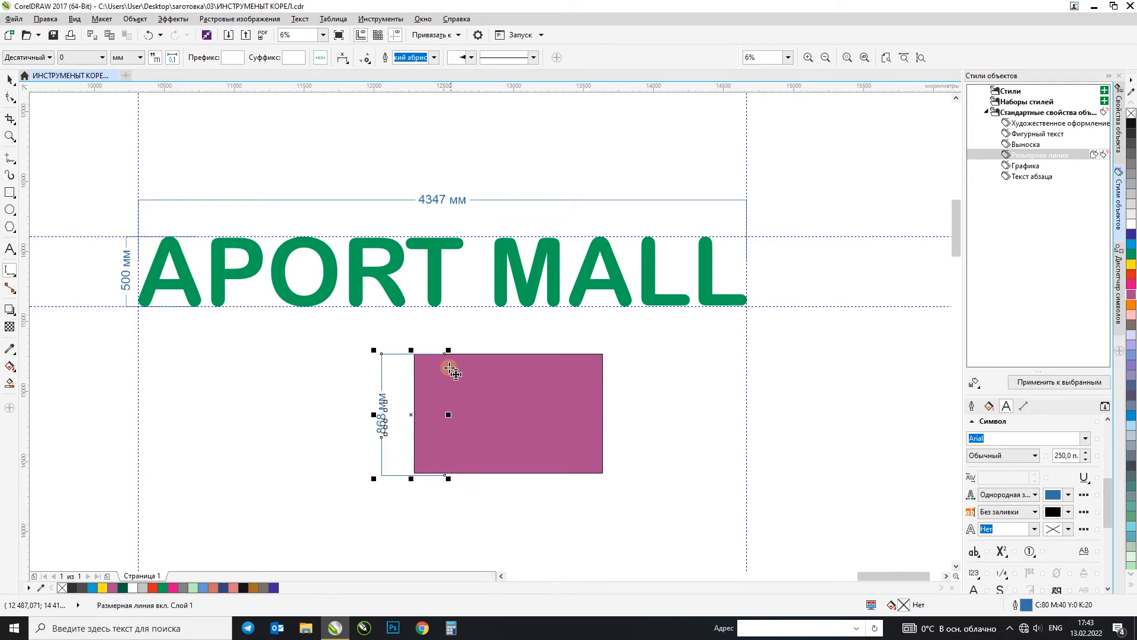
{"action": "key", "text": "ctrl+z"}
{"action": "left_click_drag", "start_coordinate": [414, 354], "coordinate": [603, 359]}
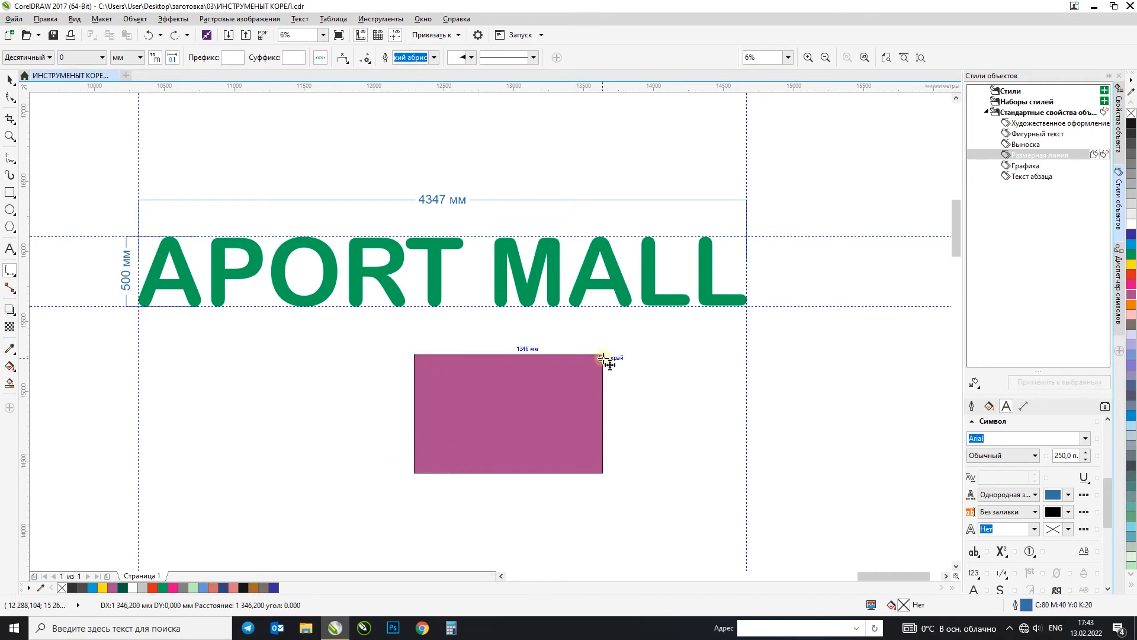
{"action": "left_click", "coordinate": [613, 471]}
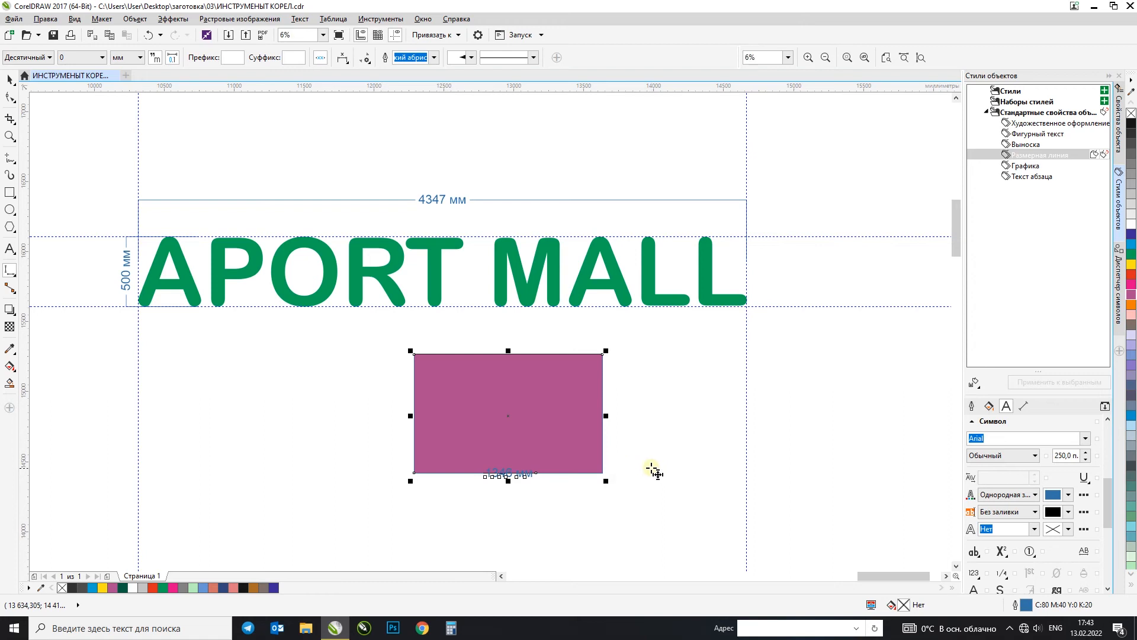
{"action": "key", "text": "ctrl+z"}
Step: Try dimensioning the rectangle's height beyond its right edge and its width across its upper part, and undo both dimensions
{"action": "mouse_move", "coordinate": [603, 472]}
{"action": "left_mouse_down"}
{"action": "mouse_move", "coordinate": [610, 367]}
{"action": "mouse_move", "coordinate": [416, 353]}
{"action": "left_mouse_up"}
{"action": "left_click", "coordinate": [625, 374]}
{"action": "left_click", "coordinate": [417, 388]}
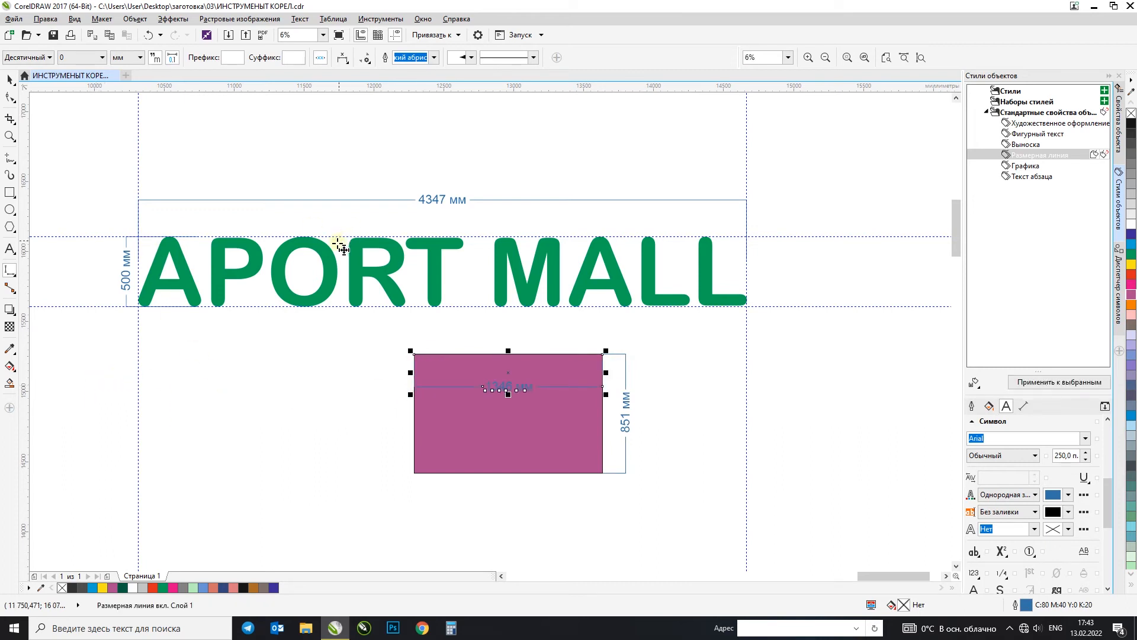
{"action": "key", "text": "ctrl+z"}
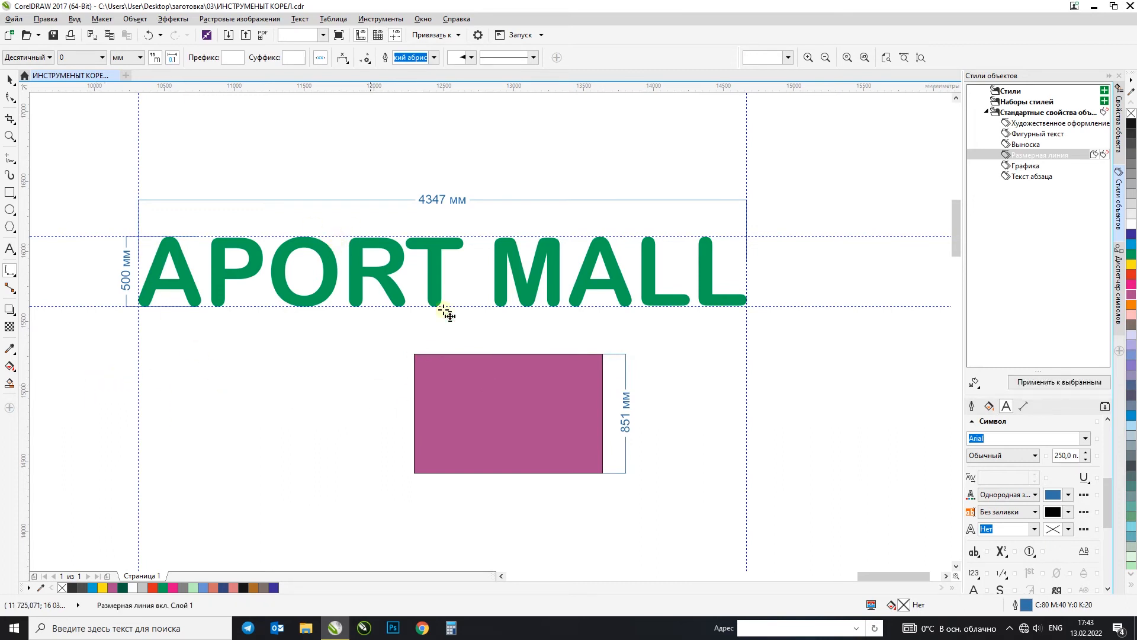
{"action": "key", "text": "ctrl+z"}
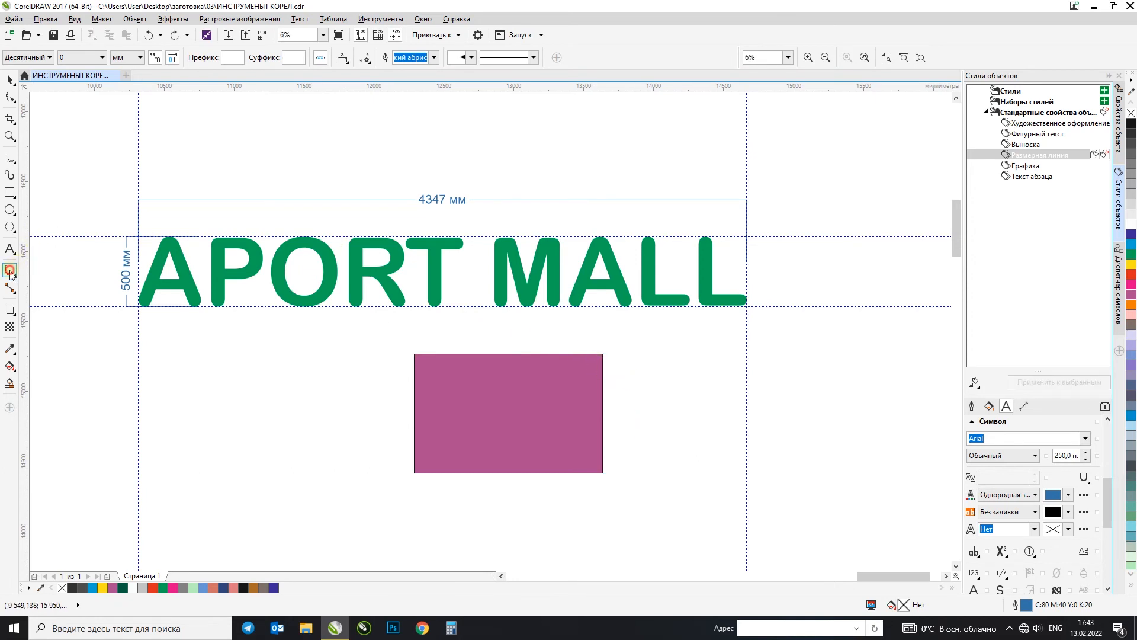
Step: Squash the purple rectangle into a horizontal bar about 186 mm high, keeping its top edge in place
{"action": "left_click", "coordinate": [11, 271]}
{"action": "left_click", "coordinate": [47, 296]}
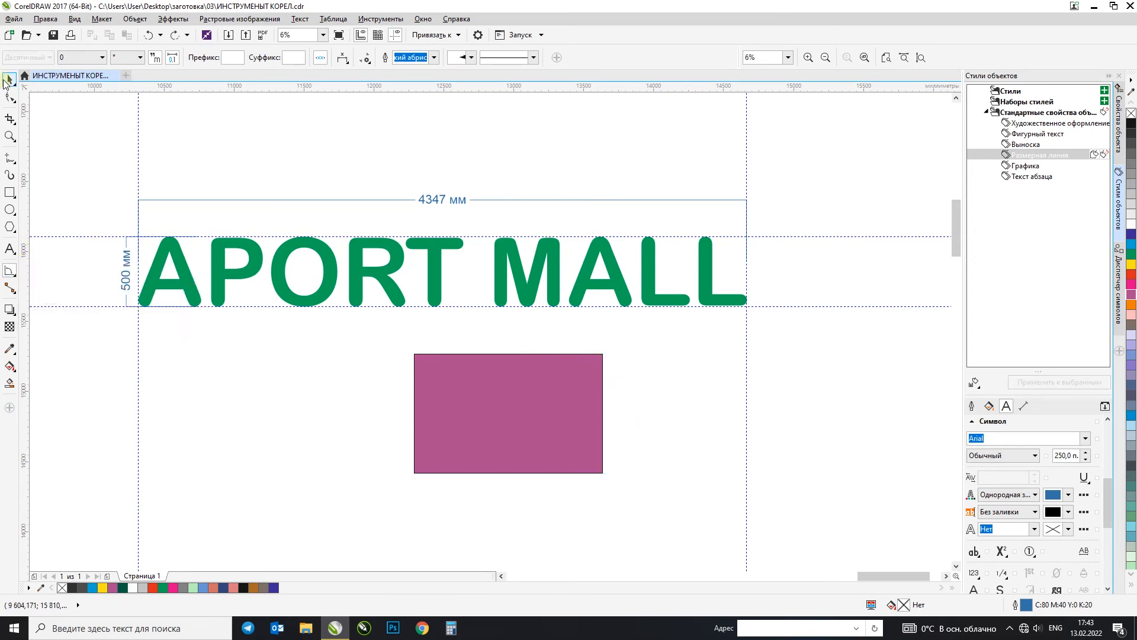
{"action": "left_click", "coordinate": [7, 78]}
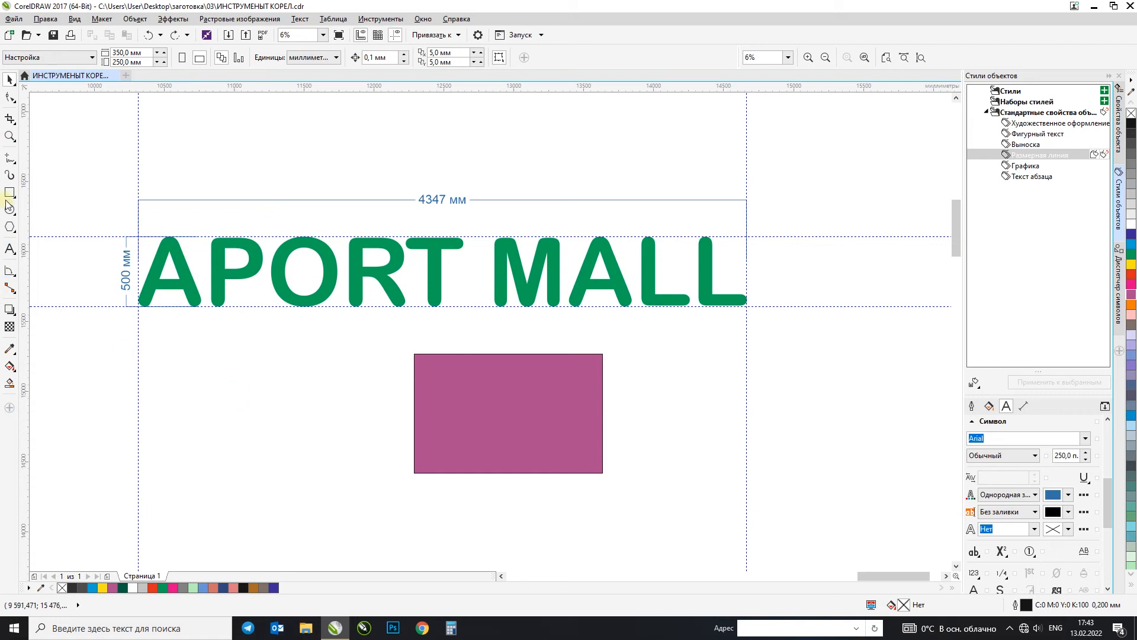
{"action": "left_click", "coordinate": [521, 474]}
{"action": "left_click_drag", "start_coordinate": [508, 477], "coordinate": [536, 380]}
Step: Create a copy of the bar rotated to about 303° and place its upper end over the horizontal bar's right end
{"action": "left_click", "coordinate": [560, 372]}
{"action": "left_click_drag", "start_coordinate": [607, 386], "coordinate": [572, 487]}
{"action": "key", "text": "ctrl+z"}
{"action": "left_click_drag", "start_coordinate": [605, 384], "coordinate": [552, 475]}
{"action": "right_click", "coordinate": [552, 474]}
{"action": "left_click_drag", "start_coordinate": [506, 346], "coordinate": [626, 456]}
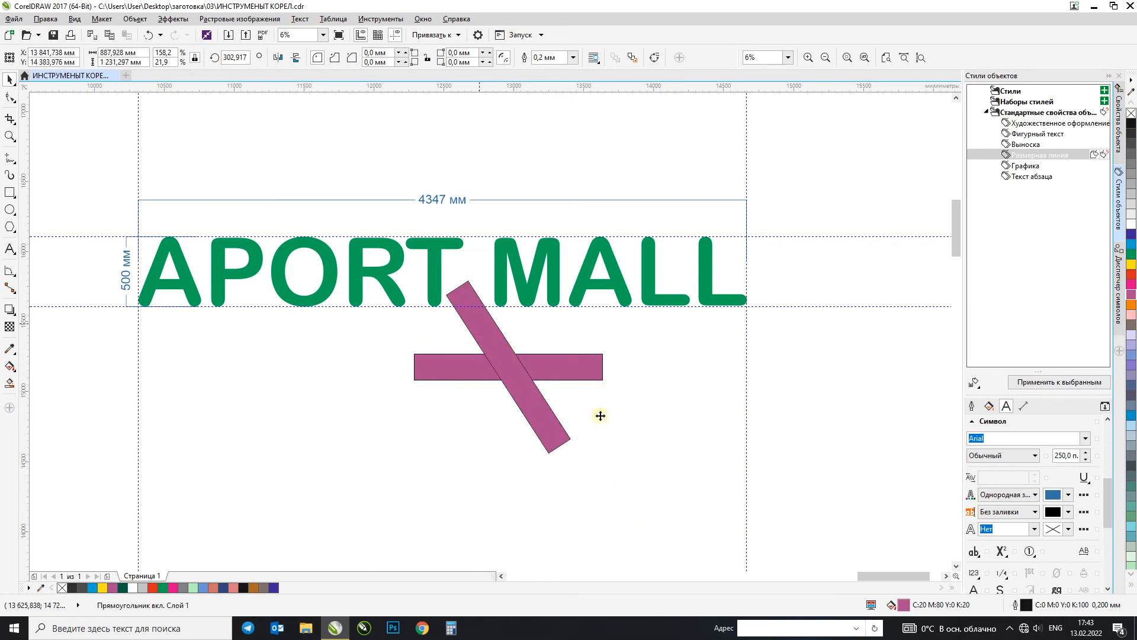
{"action": "left_click_drag", "start_coordinate": [602, 410], "coordinate": [603, 383]}
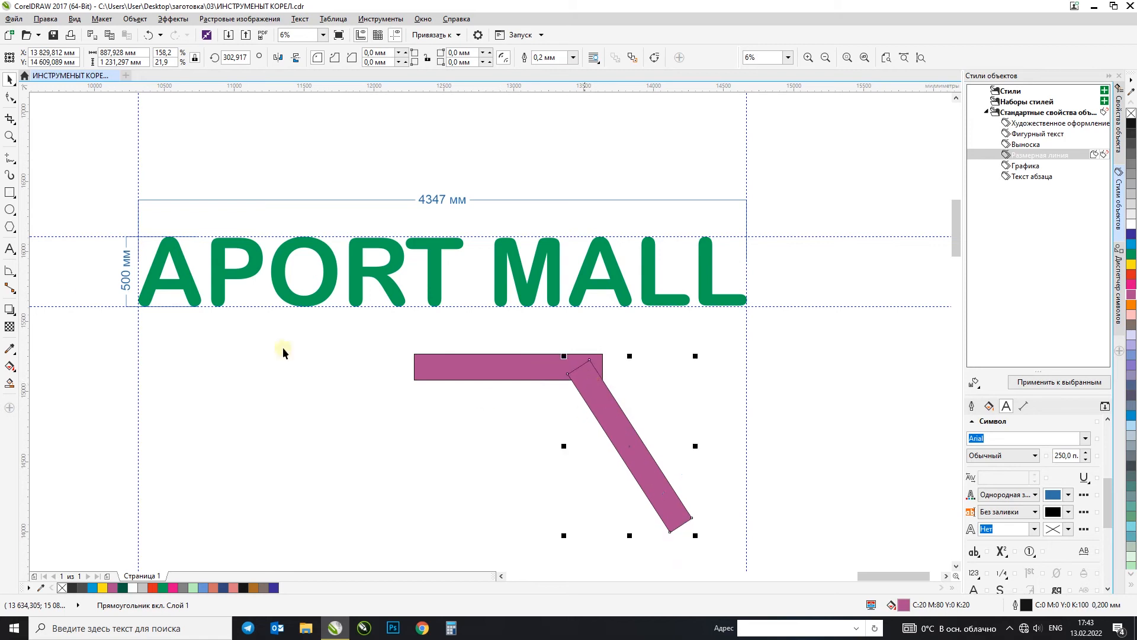
Step: Draw a helper rectangle about 1685 mm wide from the horizontal bar's lower edge and intersect it with the angled bar
{"action": "left_click", "coordinate": [8, 193]}
{"action": "left_click_drag", "start_coordinate": [519, 379], "coordinate": [713, 513]}
{"action": "left_click", "coordinate": [10, 80]}
{"action": "left_click", "coordinate": [585, 377], "text": "shift"}
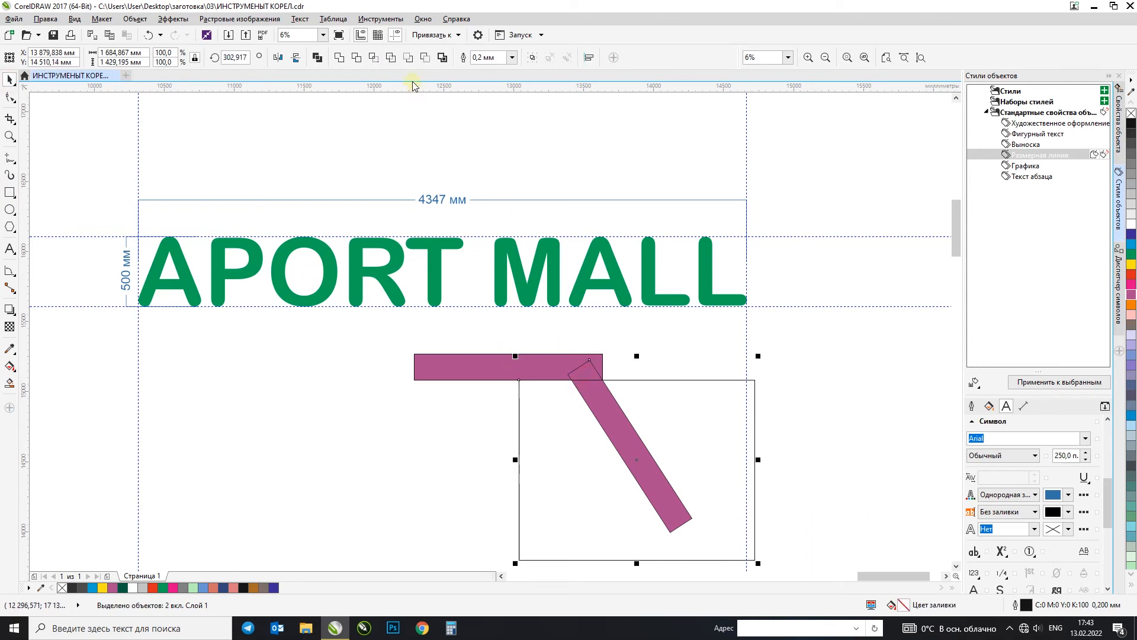
{"action": "left_click", "coordinate": [373, 57]}
Step: Delete the helper rectangle and the original angled bar, keeping only the cut piece below the horizontal bar
{"action": "left_click", "coordinate": [677, 406]}
{"action": "left_click", "coordinate": [610, 379]}
{"action": "key", "text": "Delete"}
{"action": "left_click", "coordinate": [592, 375]}
{"action": "key", "text": "Delete"}
{"action": "left_click", "coordinate": [600, 401]}
Step: Rotate the cut piece about its upper-left corner to about 57.28° so that it lies in line with the horizontal bar
{"action": "scroll", "coordinate": [620, 373], "scroll_direction": "up", "scroll_amount": 1}
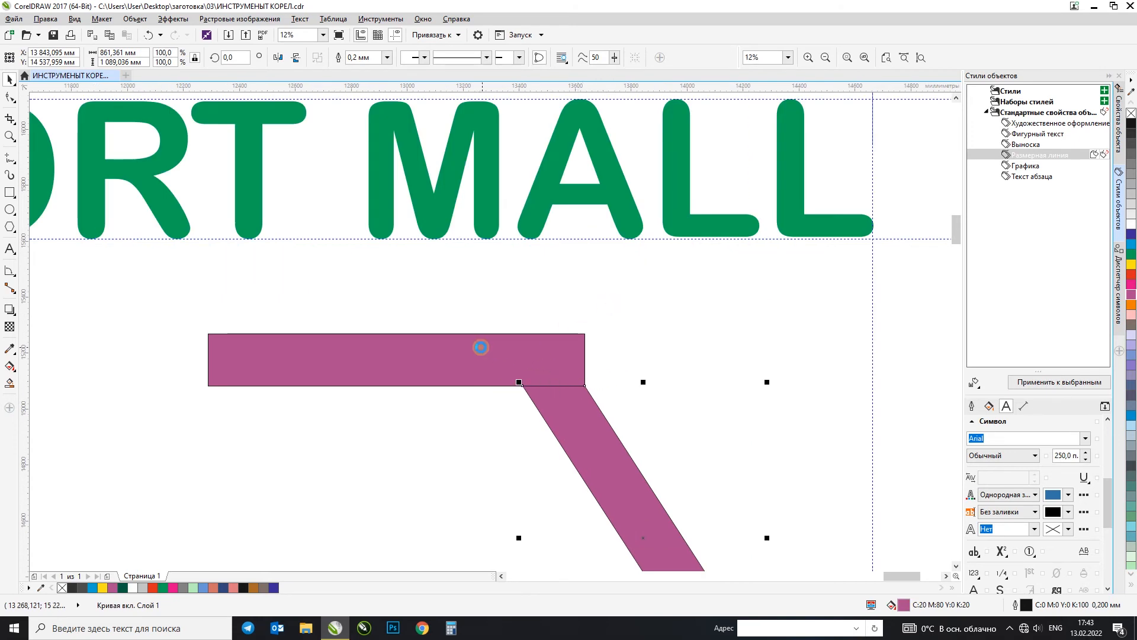
{"action": "scroll", "coordinate": [477, 344], "scroll_direction": "down", "scroll_amount": 1}
{"action": "left_click", "coordinate": [555, 416]}
{"action": "left_click_drag", "start_coordinate": [561, 441], "coordinate": [502, 366]}
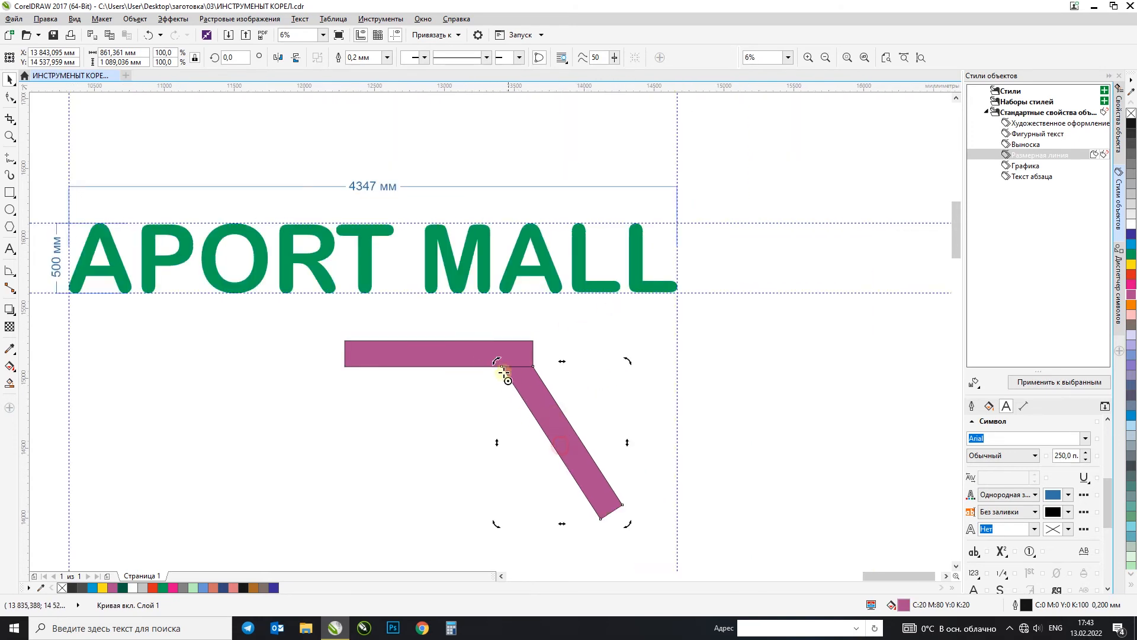
{"action": "left_click_drag", "start_coordinate": [630, 494], "coordinate": [680, 354]}
{"action": "scroll", "coordinate": [691, 364], "scroll_direction": "up", "scroll_amount": 2}
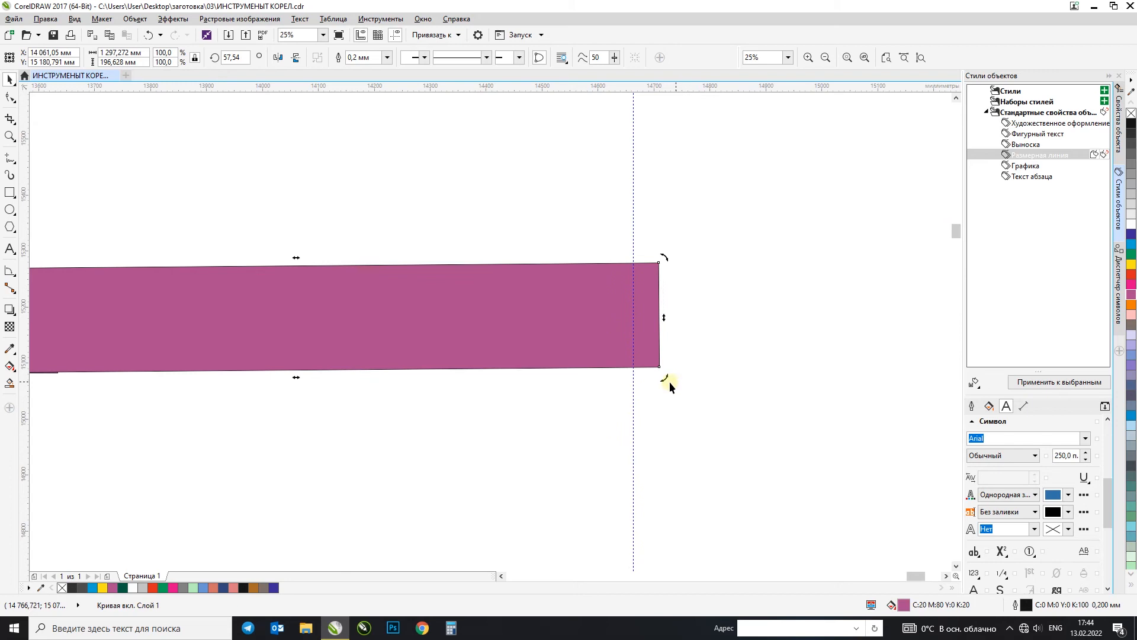
{"action": "scroll", "coordinate": [669, 381], "scroll_direction": "down", "scroll_amount": 1}
{"action": "left_click_drag", "start_coordinate": [672, 385], "coordinate": [673, 388]}
Step: Place a vertical guideline at the lower-left corner of the cut piece's slanted end
{"action": "left_click", "coordinate": [467, 431]}
{"action": "left_click", "coordinate": [319, 356]}
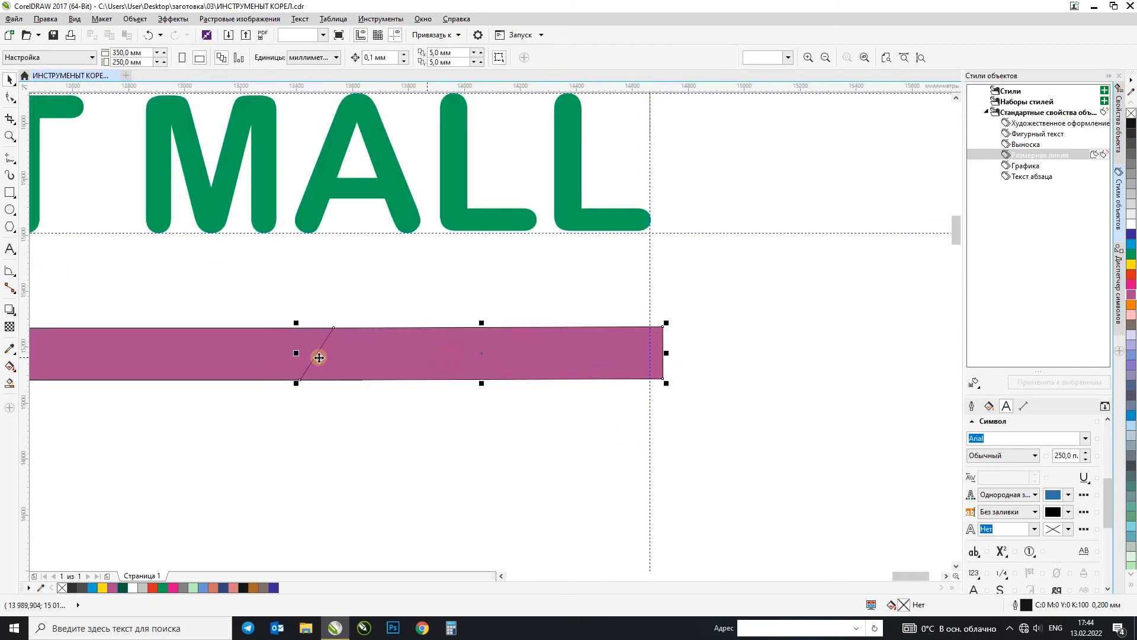
{"action": "left_click_drag", "start_coordinate": [25, 274], "coordinate": [300, 381]}
Step: Try an angular dimension between the guideline and the slanted edge, undo it, and restore the guideline
{"action": "left_click", "coordinate": [8, 270]}
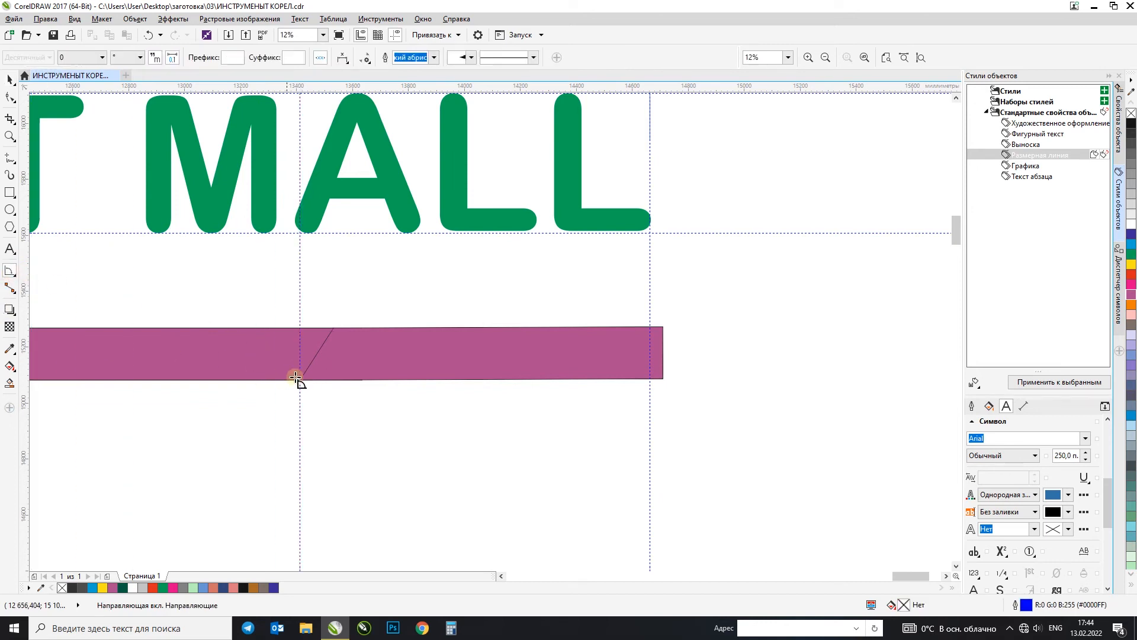
{"action": "left_click", "coordinate": [299, 381]}
{"action": "left_click_drag", "start_coordinate": [300, 333], "coordinate": [300, 333]}
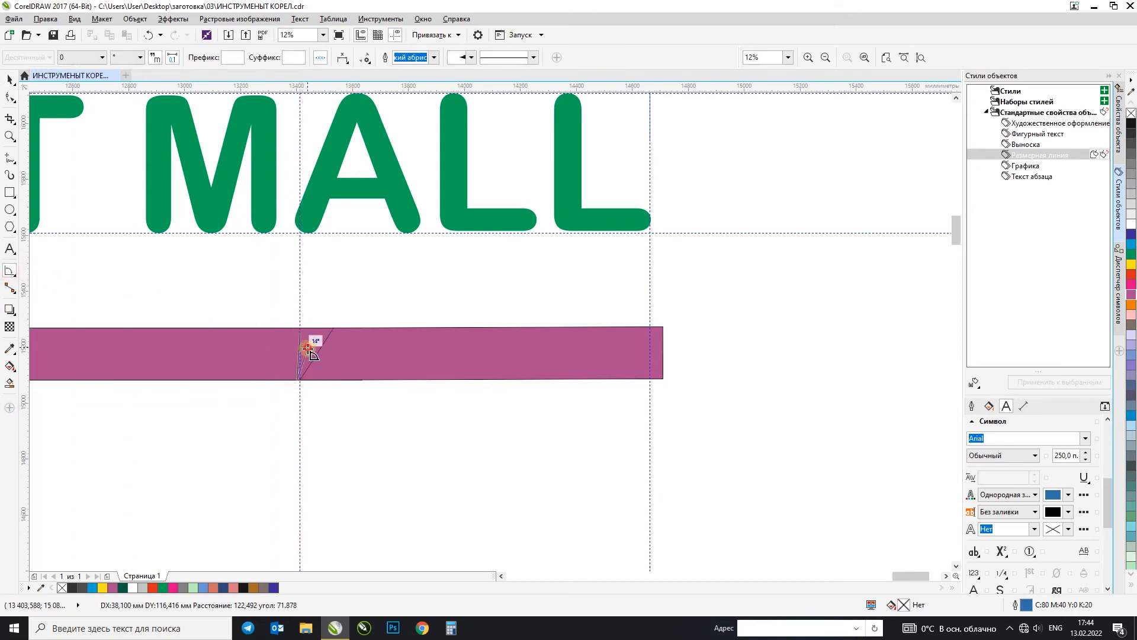
{"action": "left_click", "coordinate": [307, 348]}
{"action": "scroll", "coordinate": [300, 364], "scroll_direction": "up", "scroll_amount": 2}
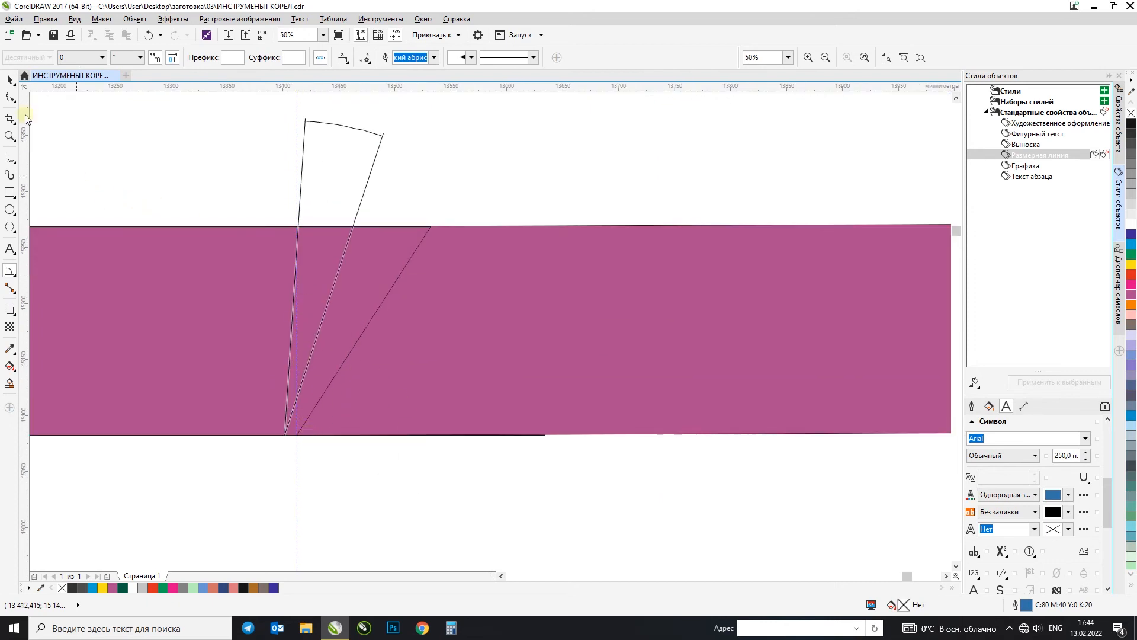
{"action": "left_click", "coordinate": [10, 79]}
{"action": "key", "text": "ctrl+z"}
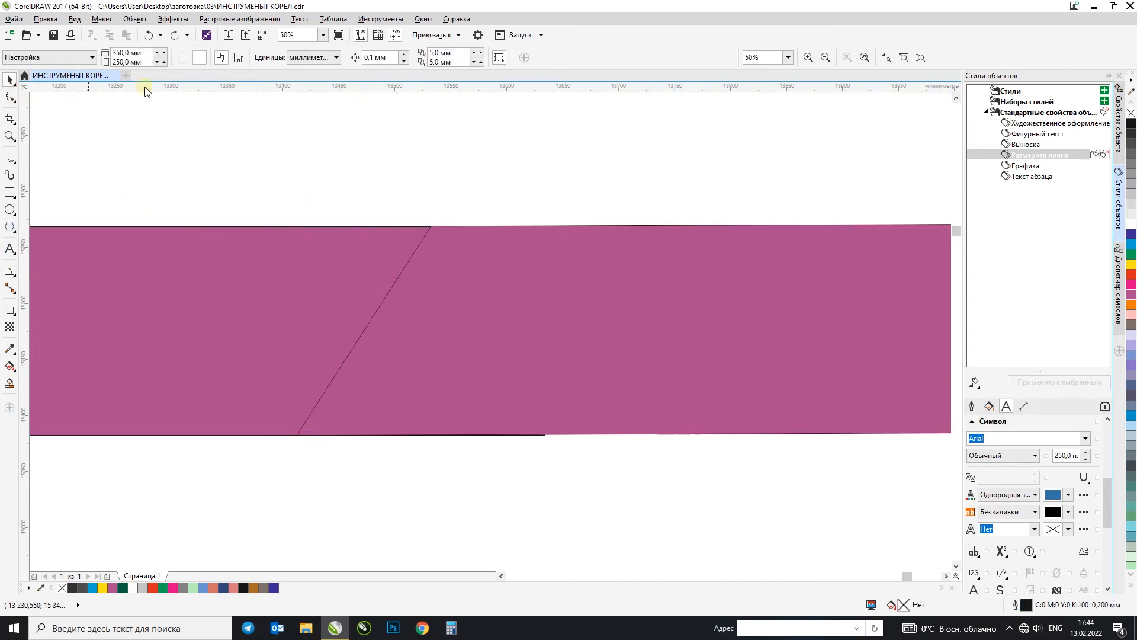
{"action": "left_click", "coordinate": [174, 35]}
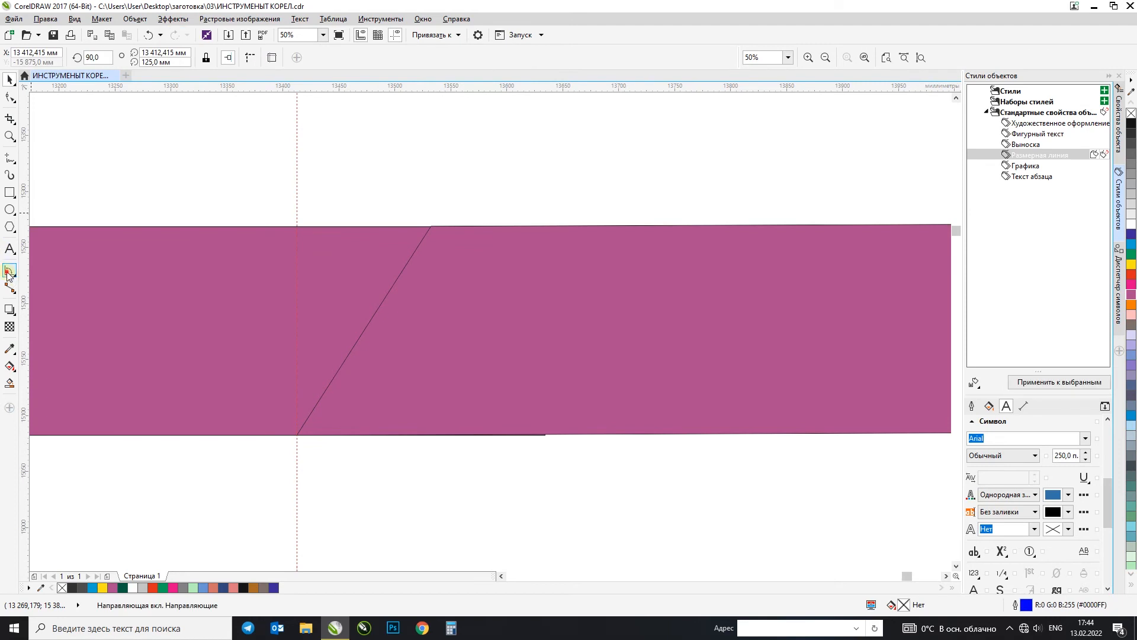
Step: Dimension the angle between the vertical guideline and the slanted edge from their shared lower corner, placing the arc above the piece
{"action": "left_click", "coordinate": [8, 271]}
{"action": "left_click", "coordinate": [297, 435]}
{"action": "left_click", "coordinate": [297, 243]}
{"action": "left_click", "coordinate": [399, 274]}
{"action": "left_click", "coordinate": [556, 146]}
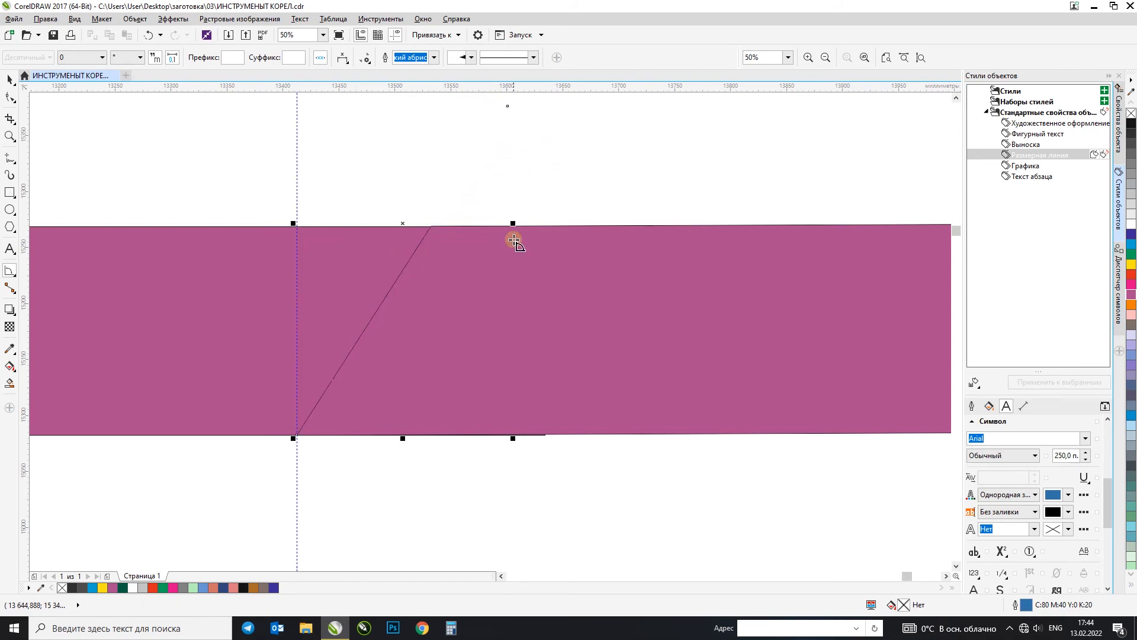
Step: Move the uncut horizontal bar down, clear of the piece with the slanted end
{"action": "scroll", "coordinate": [515, 241], "scroll_direction": "down", "scroll_amount": 2}
{"action": "scroll", "coordinate": [508, 205], "scroll_direction": "up", "scroll_amount": 1}
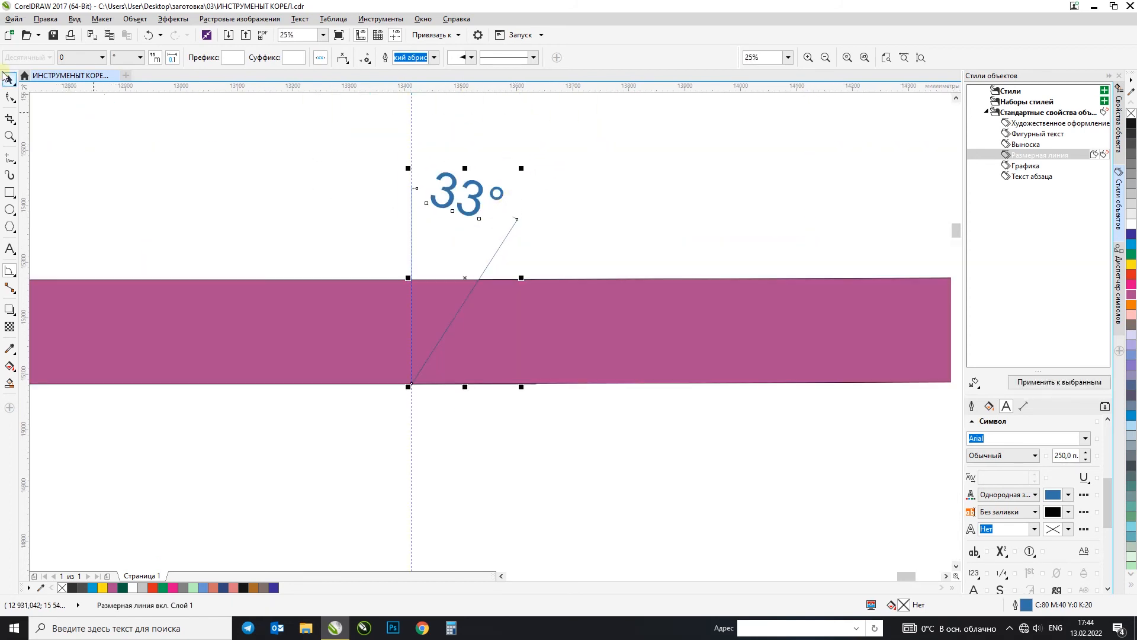
{"action": "left_click", "coordinate": [309, 318]}
{"action": "left_click_drag", "start_coordinate": [305, 435], "coordinate": [319, 557]}
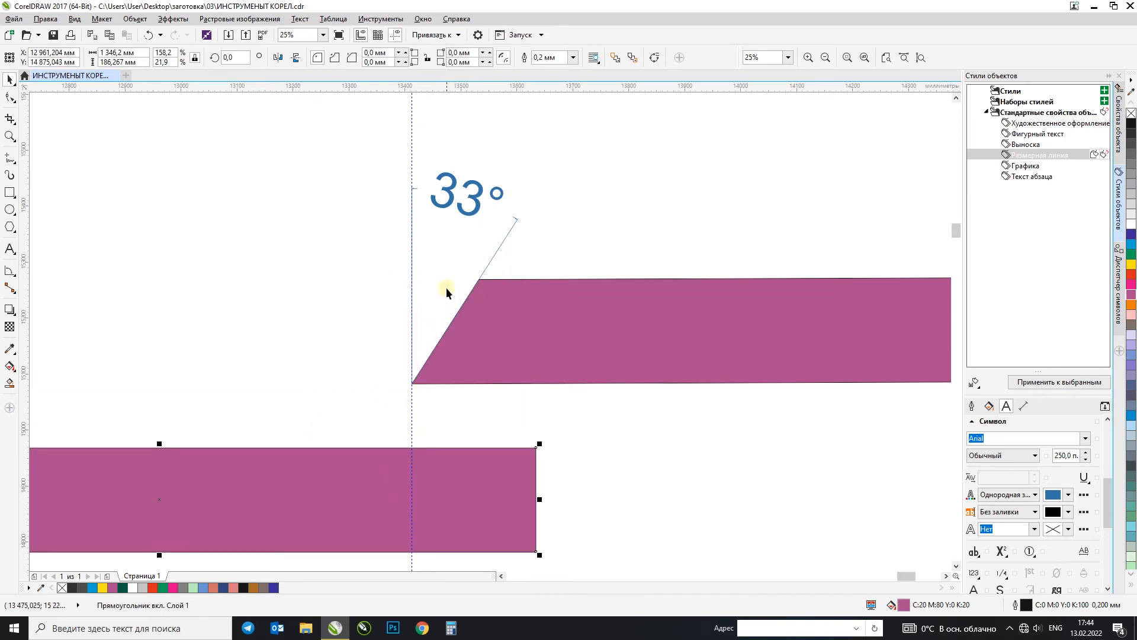
Step: Move the angular dimension's text farther above the slanted end and select the cut piece
{"action": "left_click", "coordinate": [625, 235]}
{"action": "left_click", "coordinate": [480, 192]}
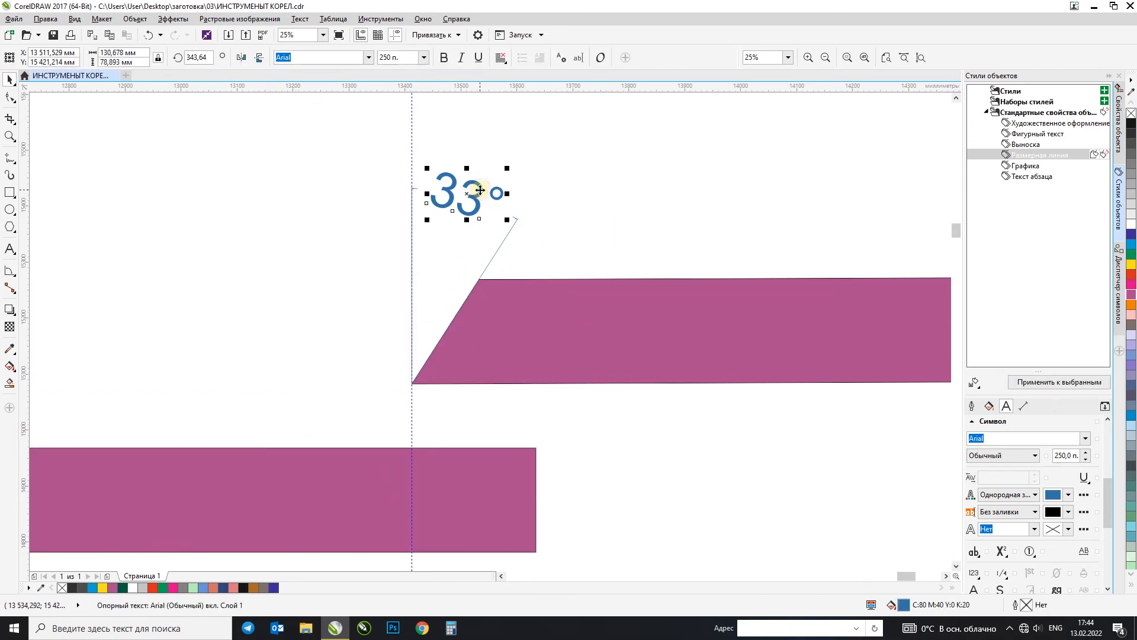
{"action": "left_click_drag", "start_coordinate": [485, 171], "coordinate": [487, 123]}
{"action": "scroll", "coordinate": [515, 260], "scroll_direction": "down", "scroll_amount": 2}
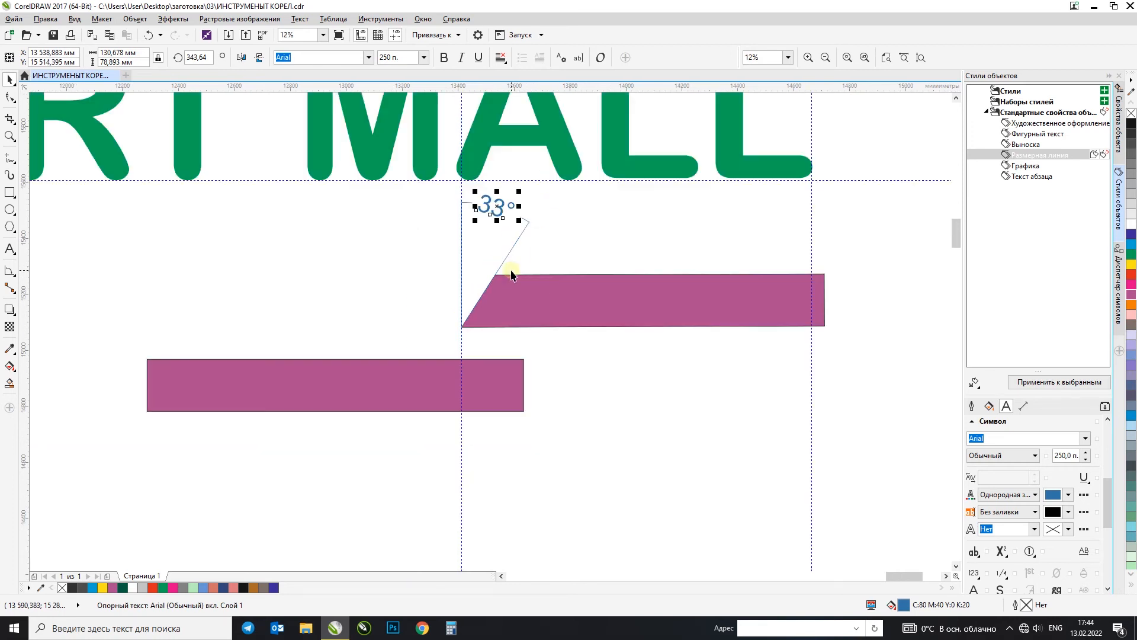
{"action": "left_click", "coordinate": [529, 281]}
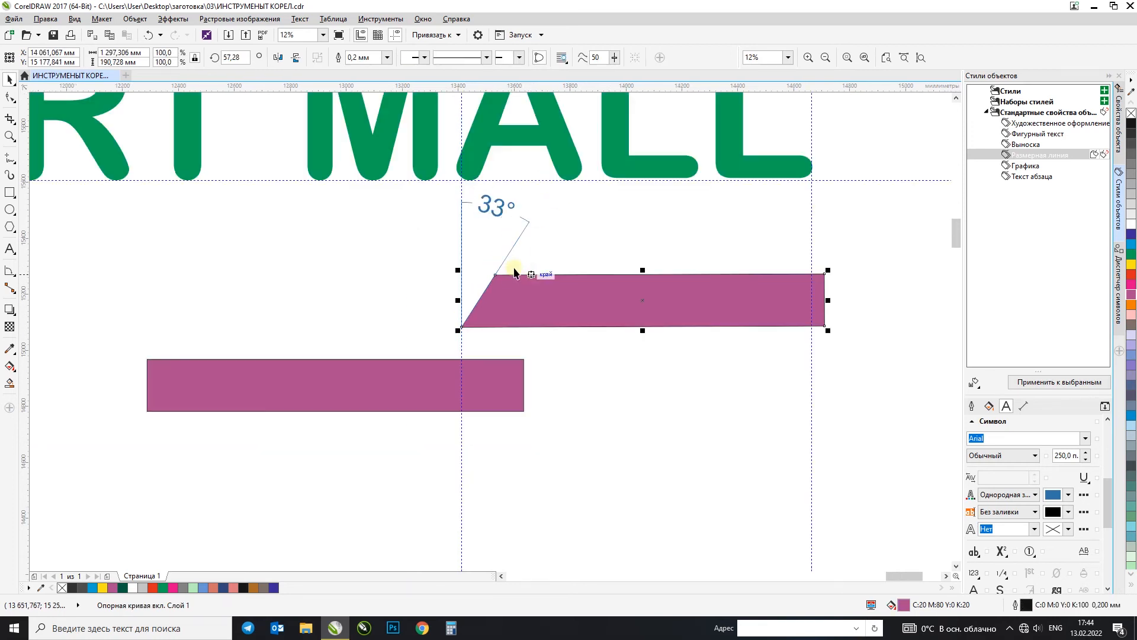
Step: Group the angular dimension above the slanted piece together with its text
{"action": "left_click", "coordinate": [519, 216]}
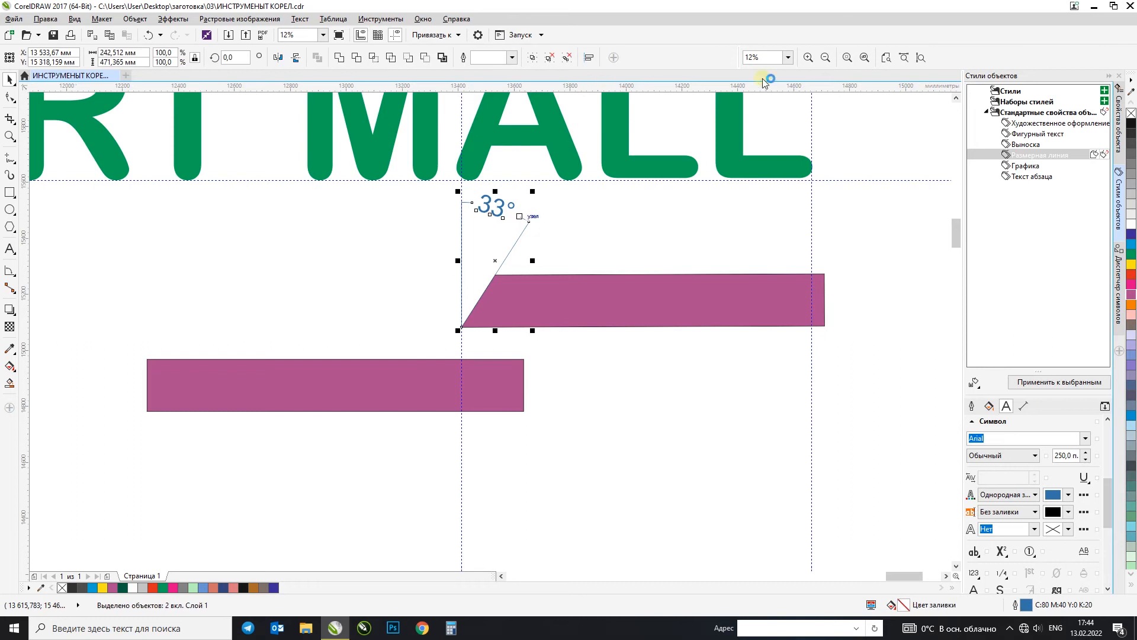
{"action": "left_click", "coordinate": [550, 57]}
Step: Try a segment dimension twice on the short right edge of the uncut bar, undoing each attempt
{"action": "left_click", "coordinate": [10, 271]}
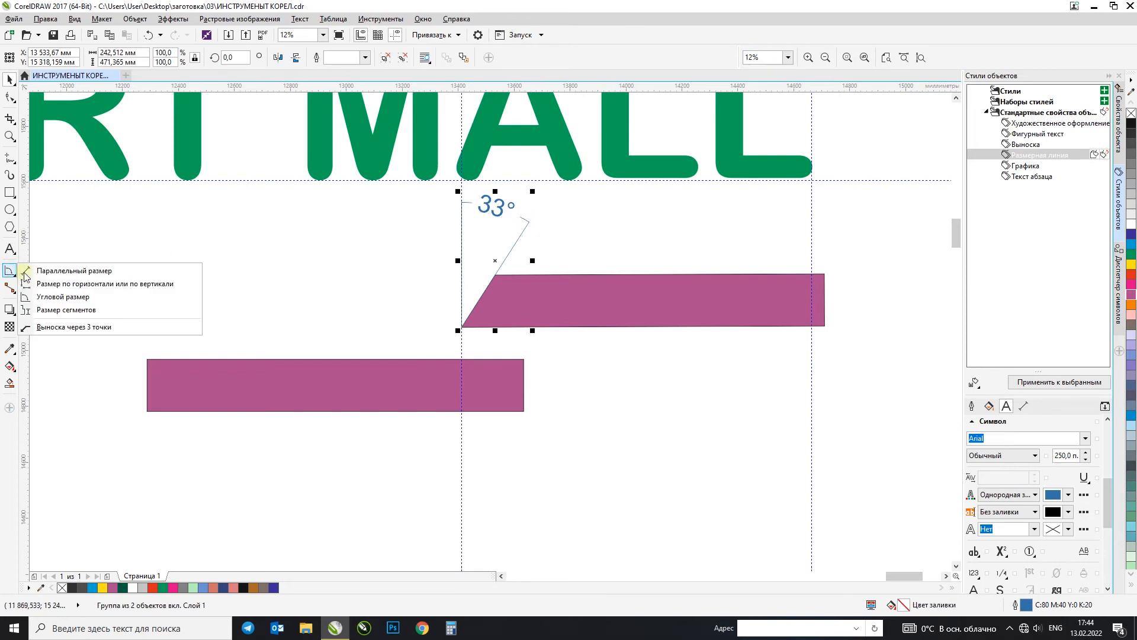
{"action": "left_click", "coordinate": [87, 310]}
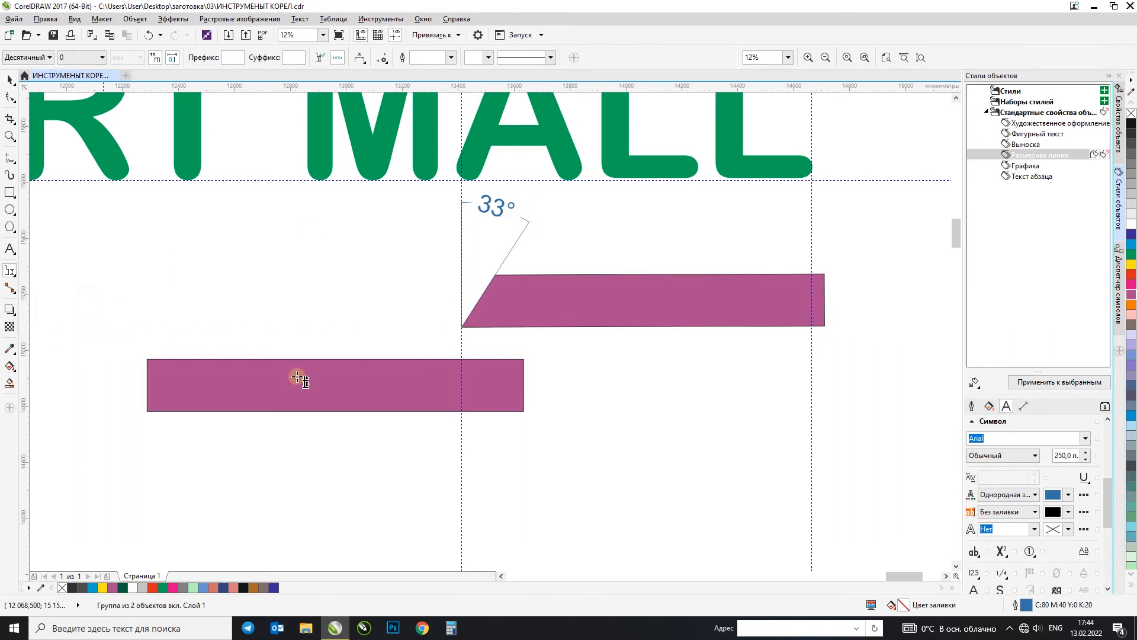
{"action": "left_click", "coordinate": [524, 388]}
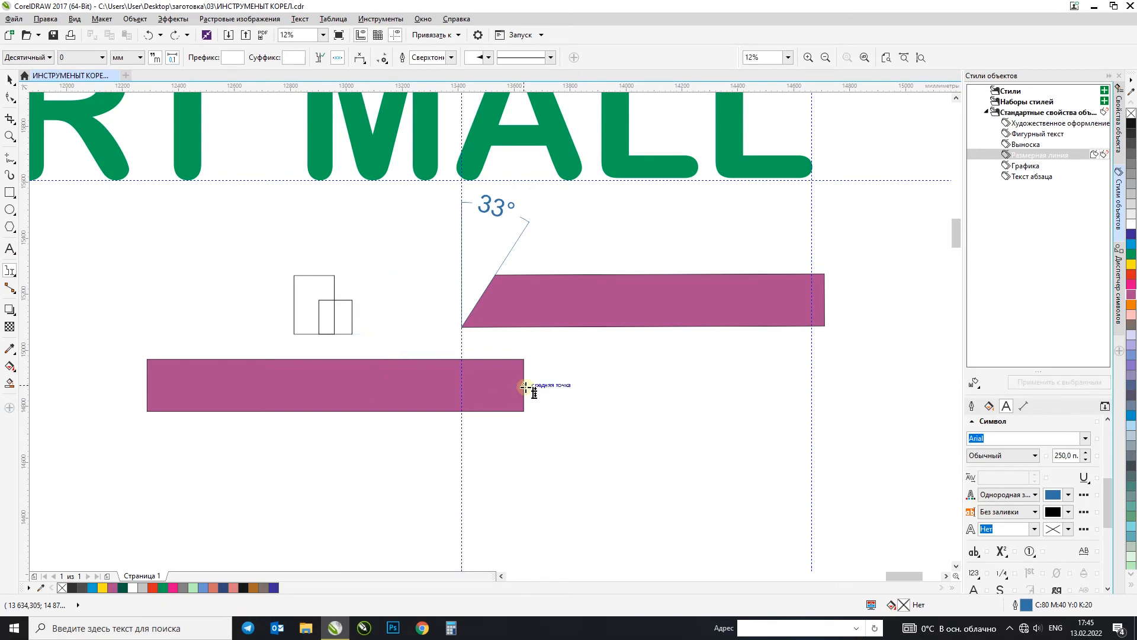
{"action": "left_click", "coordinate": [558, 431]}
{"action": "key", "text": "ctrl+z"}
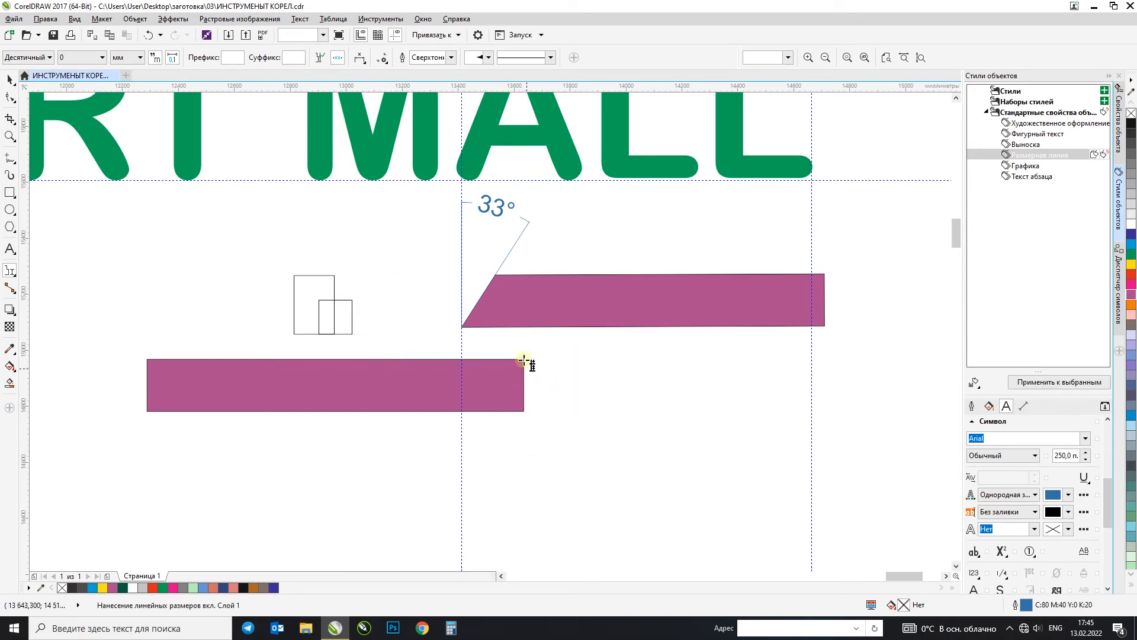
{"action": "left_click", "coordinate": [524, 386]}
{"action": "left_click", "coordinate": [581, 393]}
{"action": "key", "text": "ctrl+z"}
Step: Try a segment dimension on the straight right edge of the piece with the slanted end, and undo it
{"action": "scroll", "coordinate": [480, 454], "scroll_direction": "down", "scroll_amount": 3}
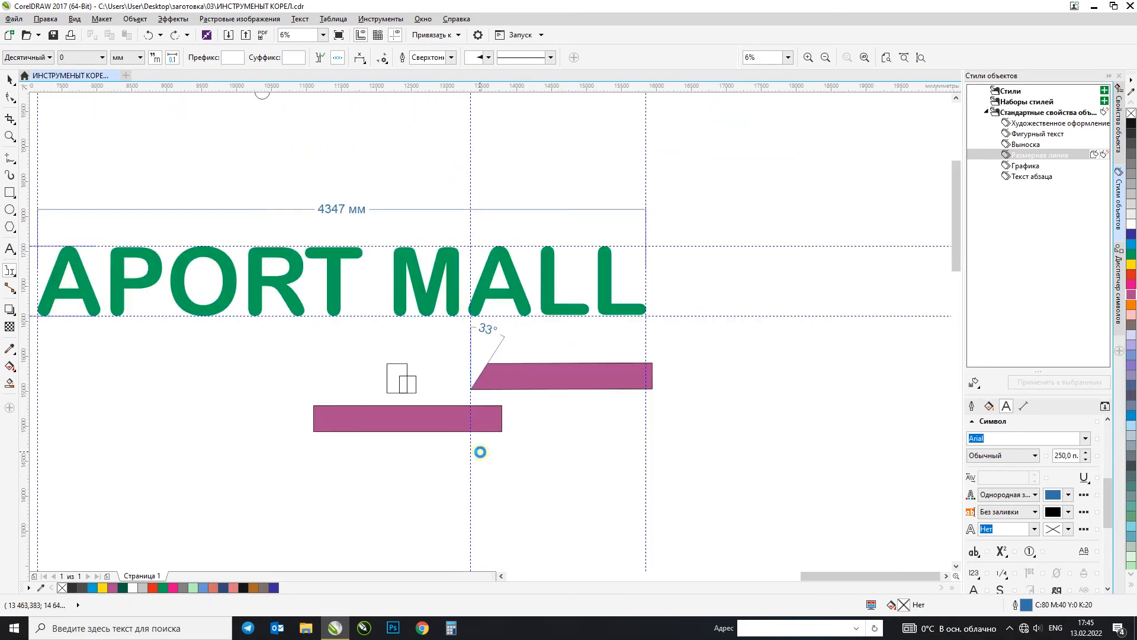
{"action": "scroll", "coordinate": [534, 457], "scroll_direction": "up", "scroll_amount": 1}
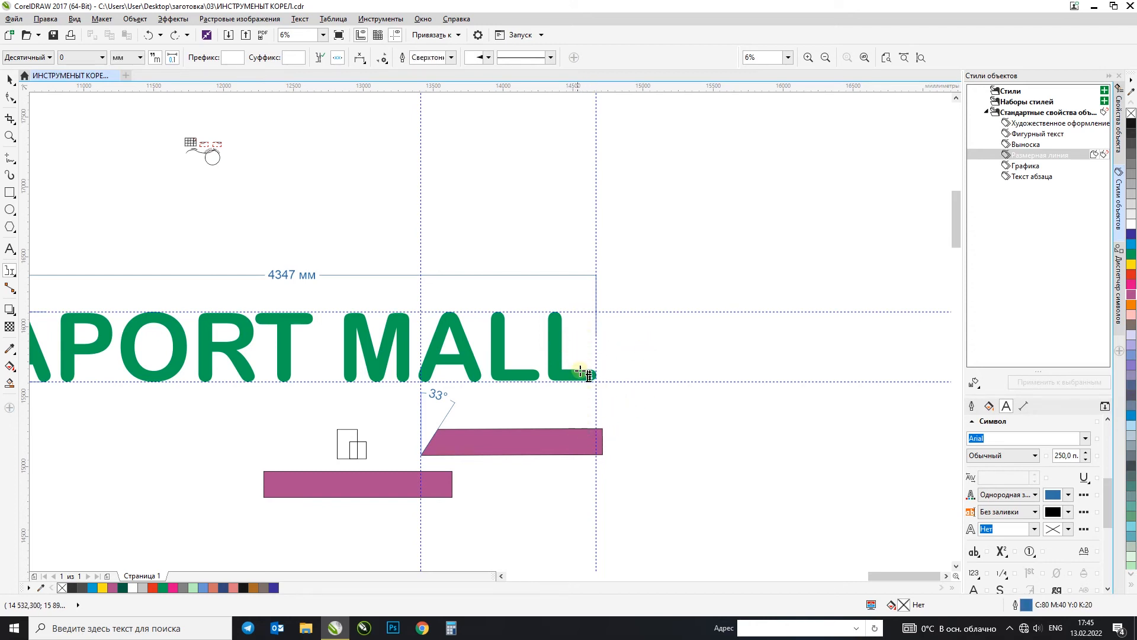
{"action": "scroll", "coordinate": [582, 372], "scroll_direction": "up", "scroll_amount": 1}
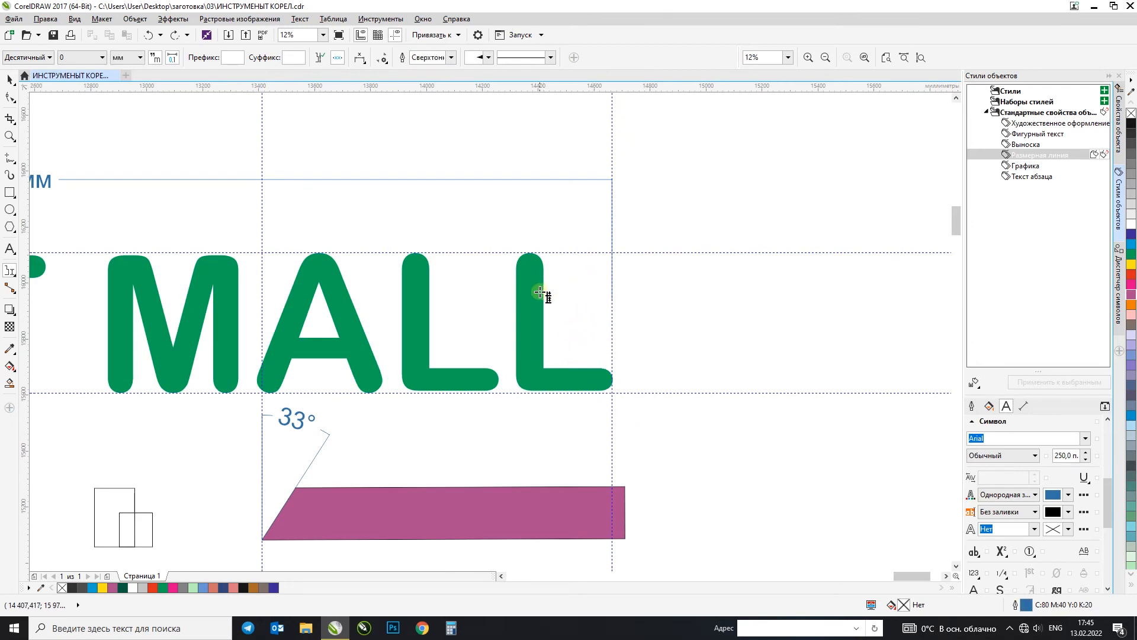
{"action": "left_click", "coordinate": [625, 505]}
{"action": "left_click", "coordinate": [681, 536]}
{"action": "key", "text": "ctrl+z"}
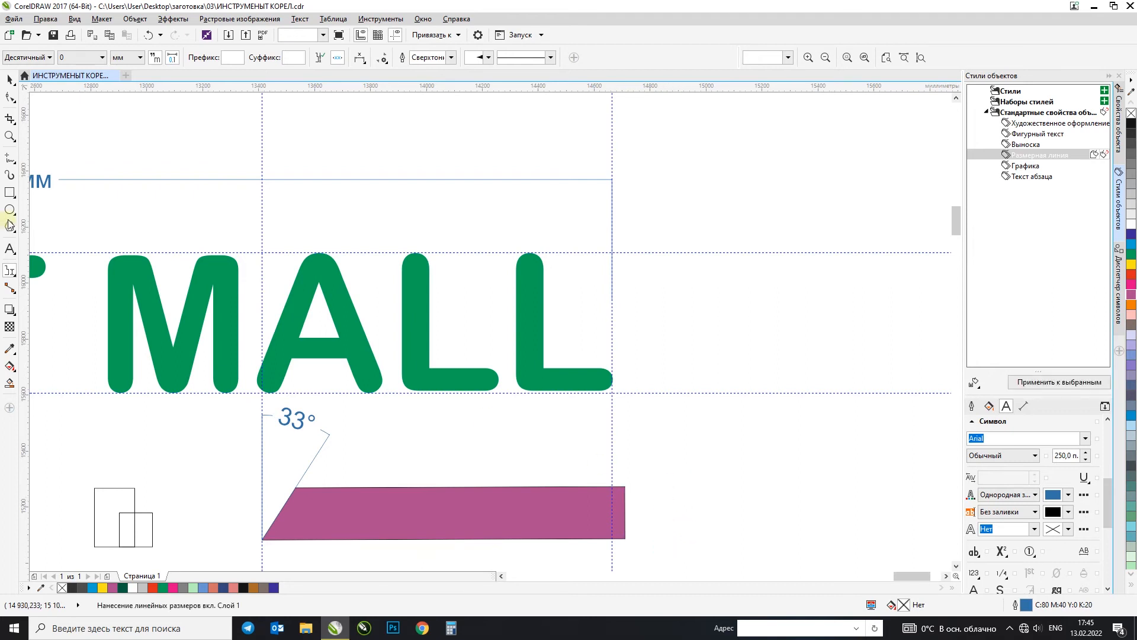
Step: Draw a rectangle about 335 × 490 mm around the last letter L and move it to the right, clear of the lettering
{"action": "mouse_move", "coordinate": [511, 252]}
{"action": "left_mouse_down"}
{"action": "mouse_move", "coordinate": [620, 386]}
{"action": "mouse_move", "coordinate": [605, 390]}
{"action": "left_mouse_up"}
{"action": "left_click", "coordinate": [9, 79]}
{"action": "left_click_drag", "start_coordinate": [567, 297], "coordinate": [736, 298]}
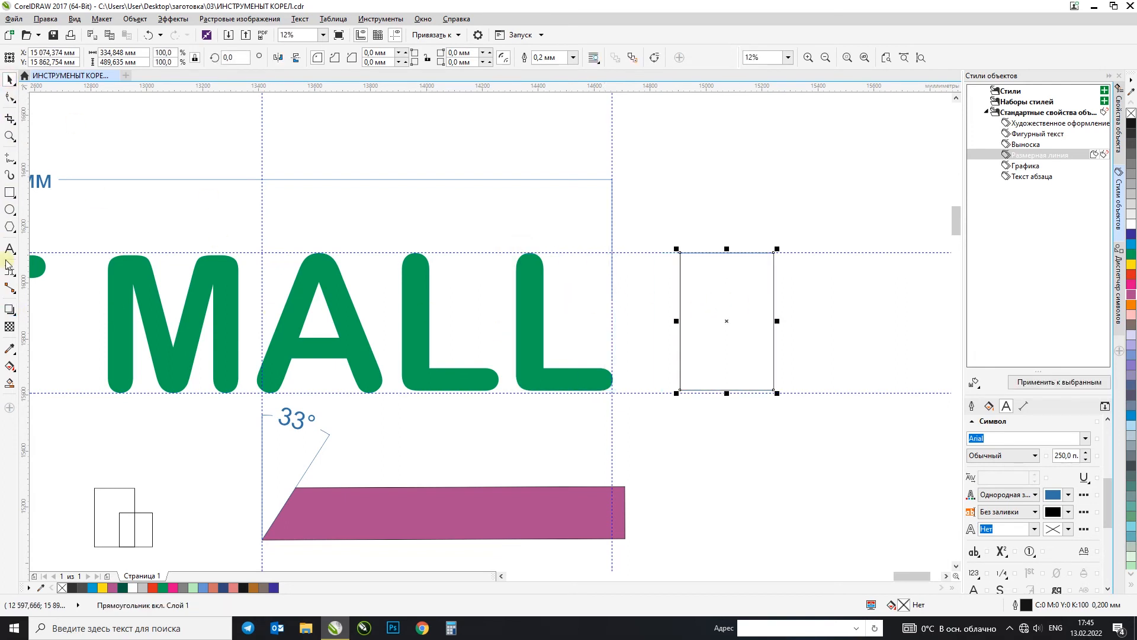
Step: Try a segment dimension on the right side of the new rectangle, and delete it
{"action": "left_click", "coordinate": [9, 267]}
{"action": "left_click", "coordinate": [774, 315]}
{"action": "left_click", "coordinate": [823, 315]}
{"action": "key", "text": "Delete"}
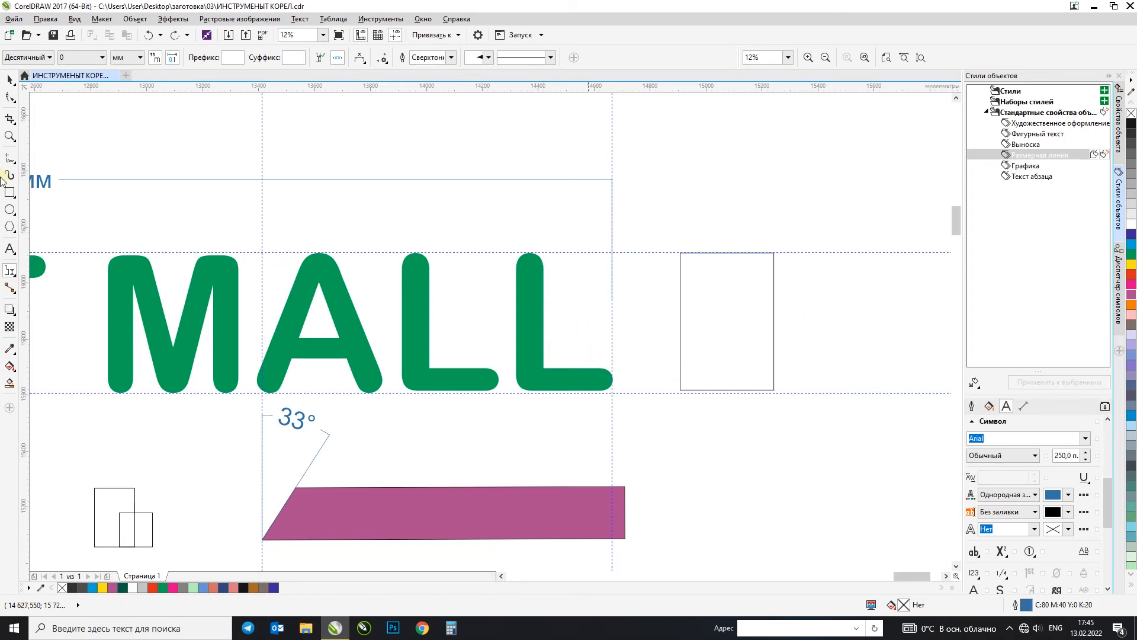
{"action": "left_click", "coordinate": [17, 83]}
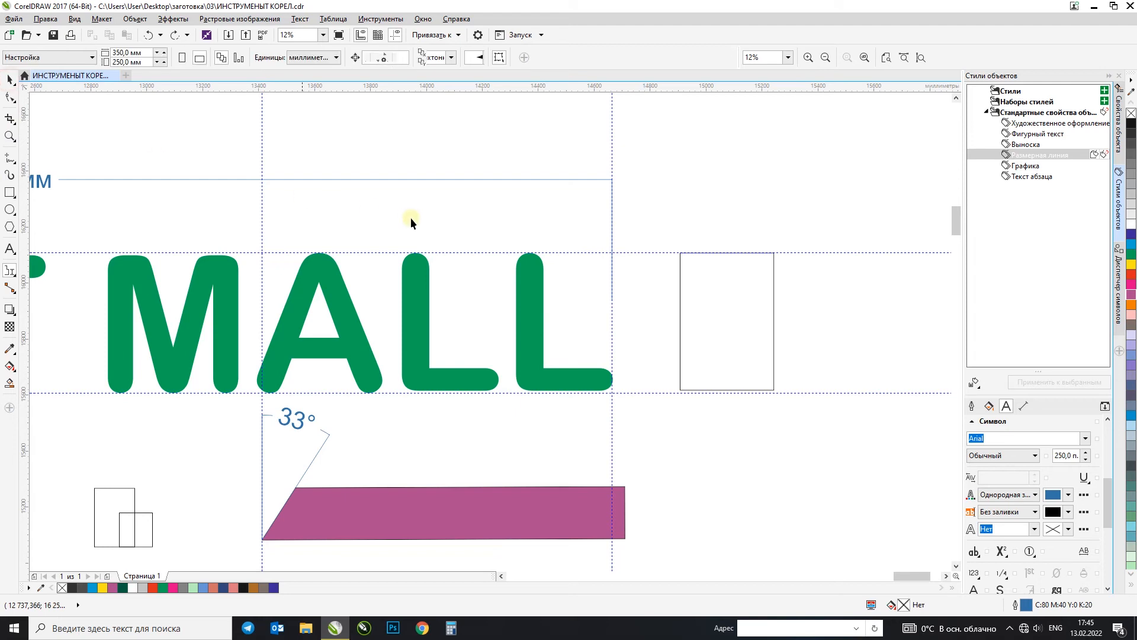
Step: Draw straight connectors from the rectangle's left midpoint to the lettering's right guideline and from its top midpoint to the horizontal dimension's right end
{"action": "left_click", "coordinate": [12, 290]}
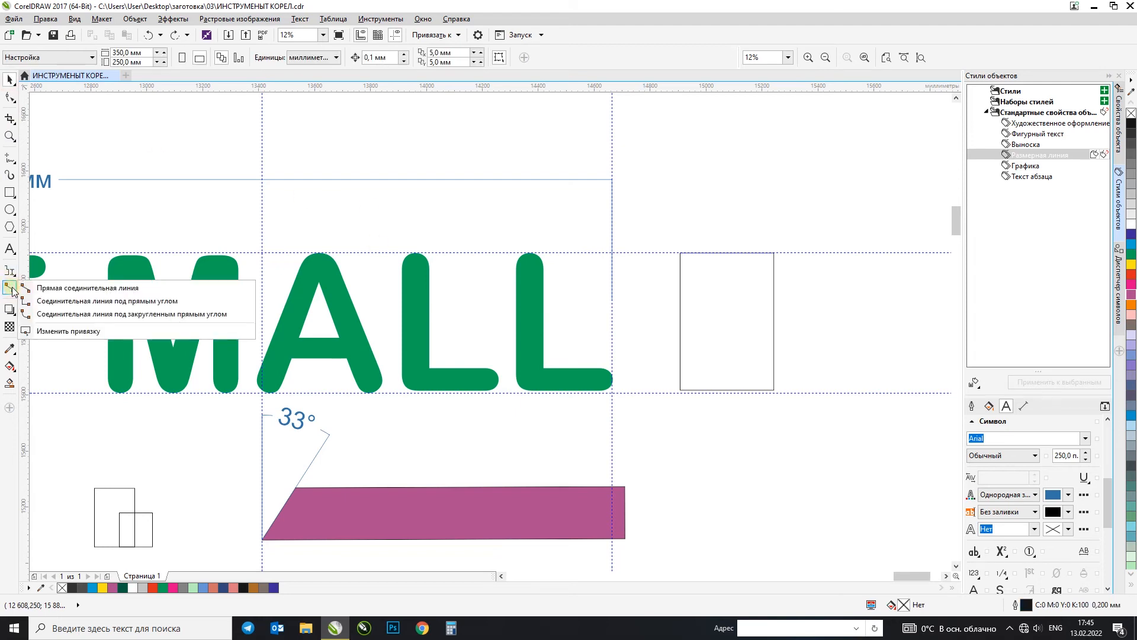
{"action": "left_click", "coordinate": [44, 288]}
{"action": "left_click_drag", "start_coordinate": [681, 324], "coordinate": [613, 324]}
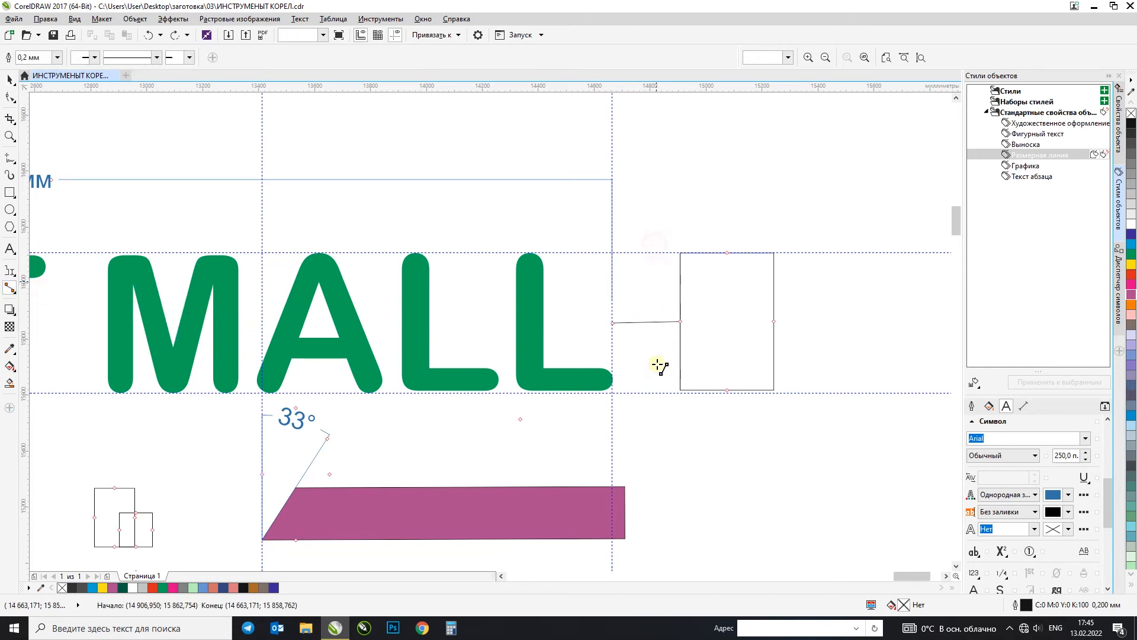
{"action": "mouse_move", "coordinate": [727, 253]}
{"action": "left_mouse_down"}
{"action": "mouse_move", "coordinate": [705, 224]}
{"action": "mouse_move", "coordinate": [612, 179]}
{"action": "left_mouse_up"}
{"action": "left_click", "coordinate": [774, 323]}
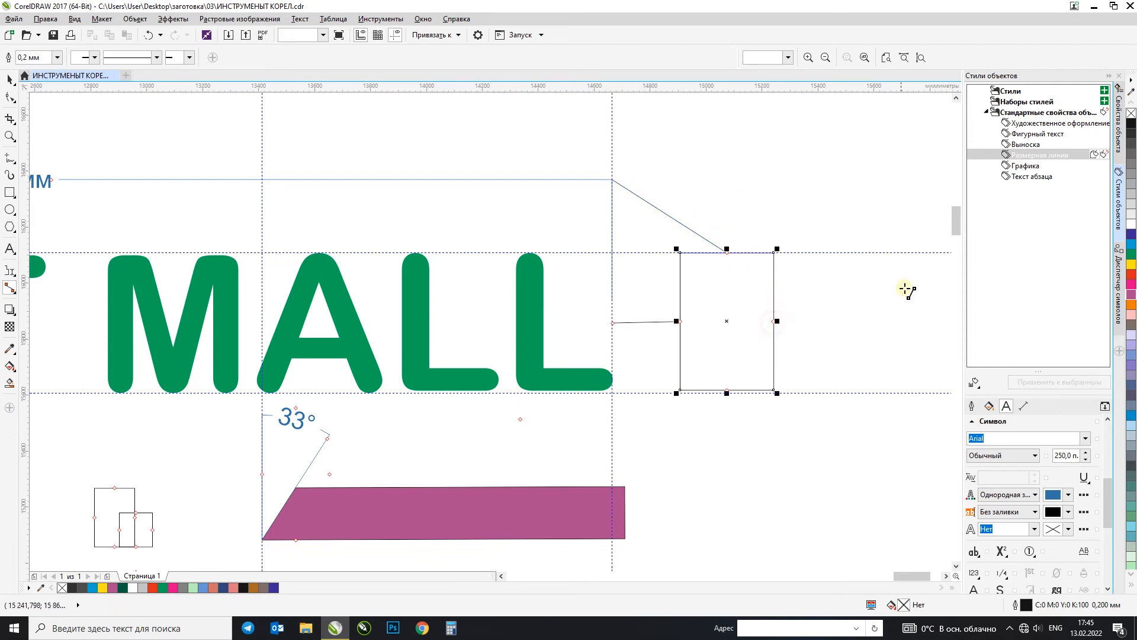
Step: Try a straight connector between the feet of the two L letters, and undo it
{"action": "scroll", "coordinate": [740, 370], "scroll_direction": "up", "scroll_amount": 3}
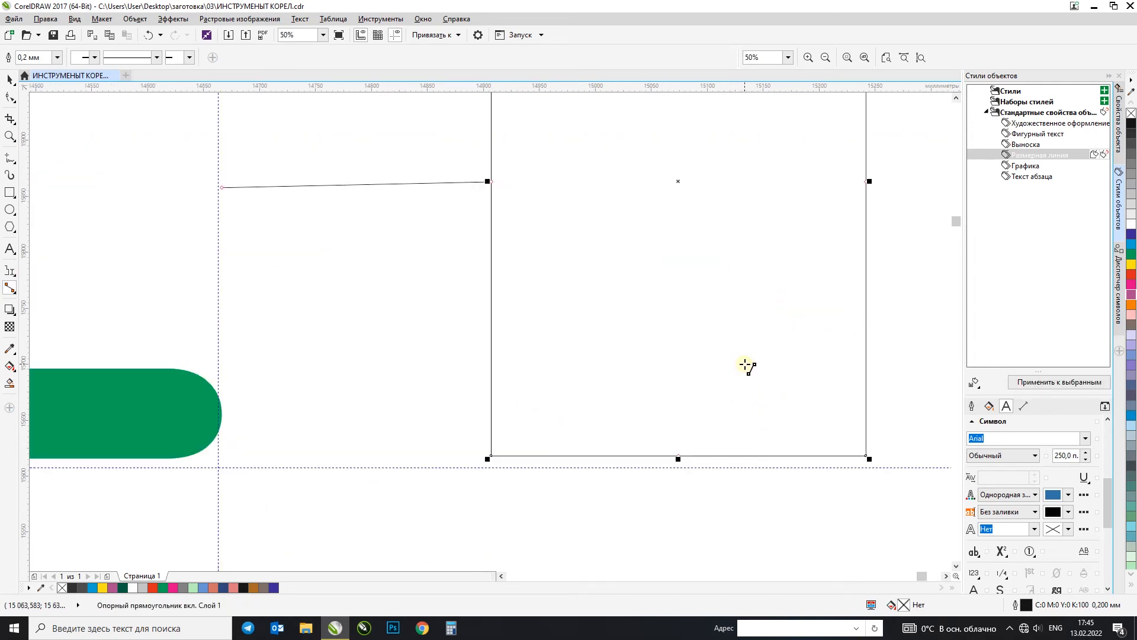
{"action": "scroll", "coordinate": [746, 363], "scroll_direction": "down", "scroll_amount": 1}
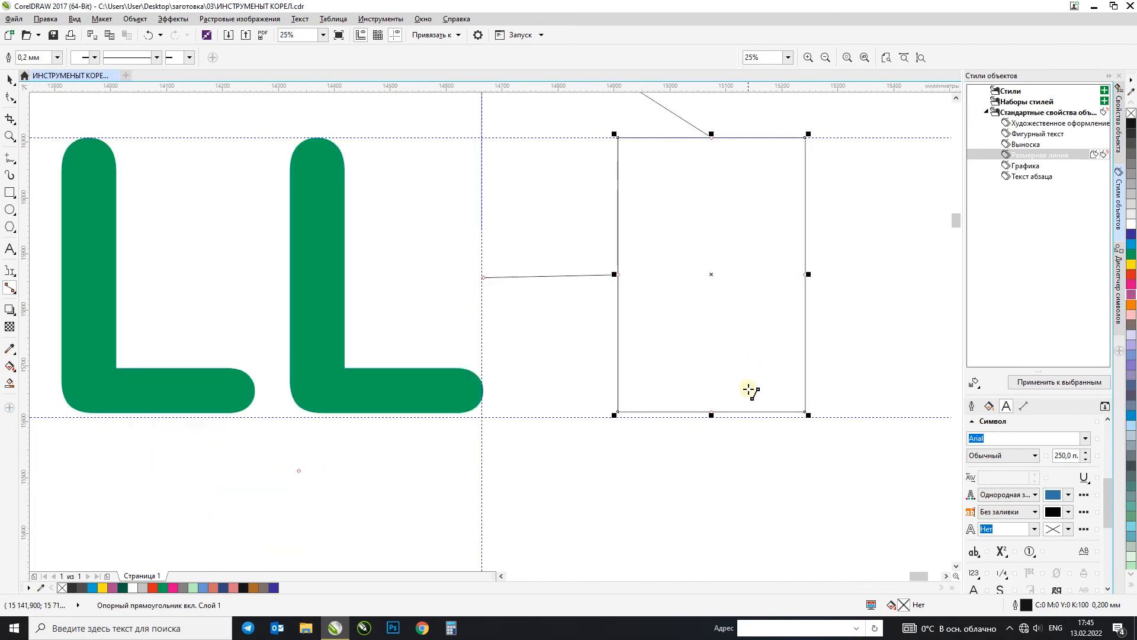
{"action": "scroll", "coordinate": [749, 391], "scroll_direction": "down", "scroll_amount": 2}
{"action": "scroll", "coordinate": [748, 391], "scroll_direction": "up", "scroll_amount": 1}
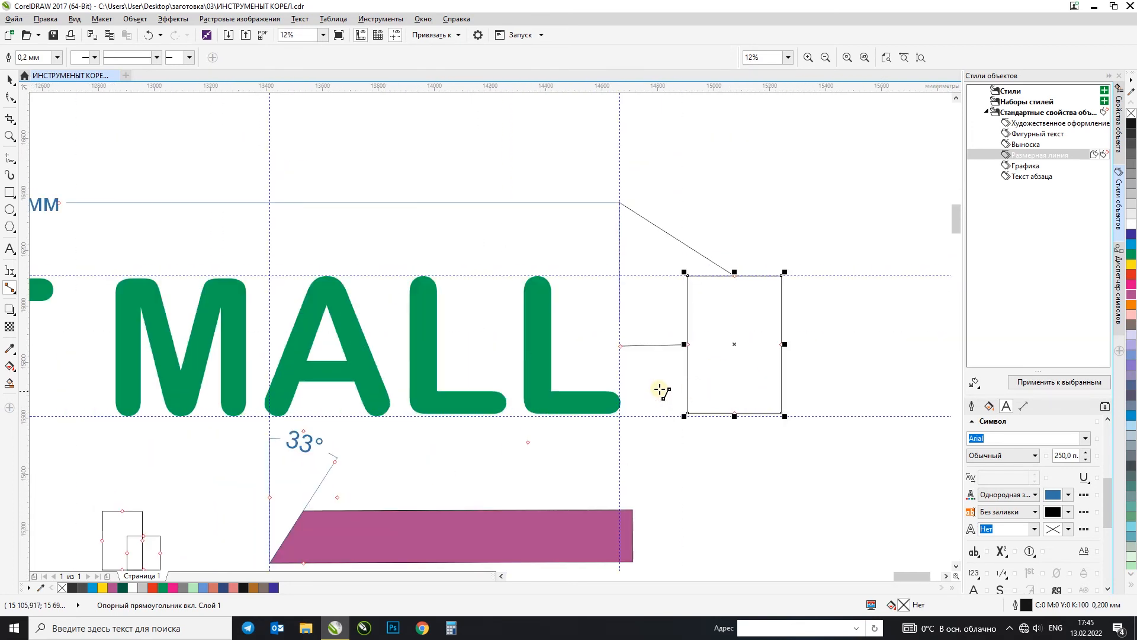
{"action": "left_click_drag", "start_coordinate": [508, 403], "coordinate": [525, 406]}
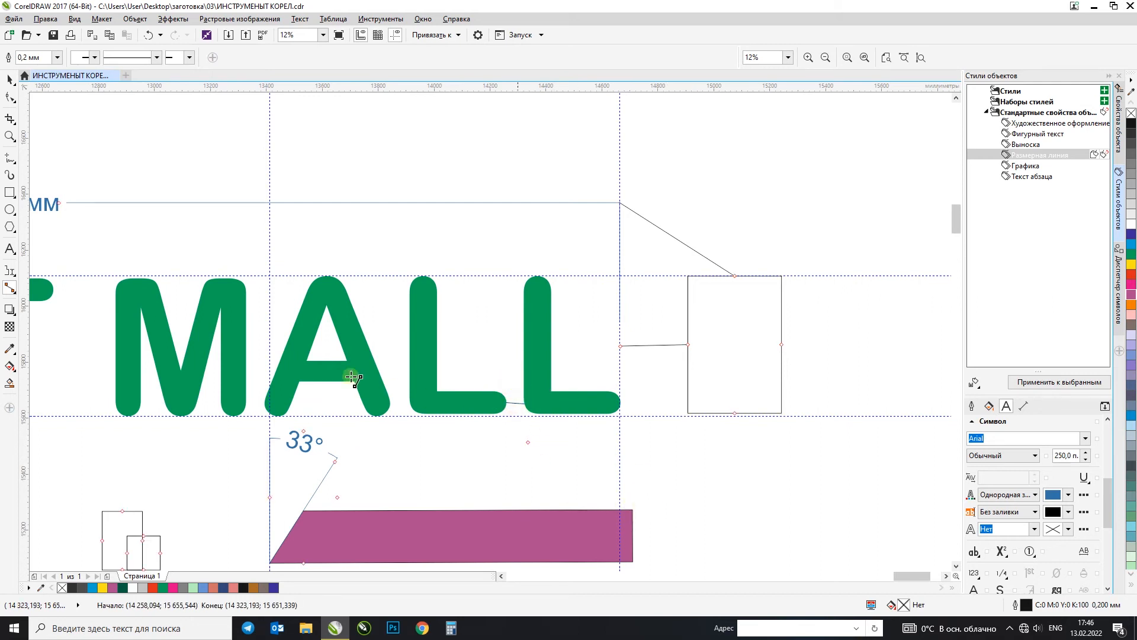
{"action": "left_click", "coordinate": [9, 79]}
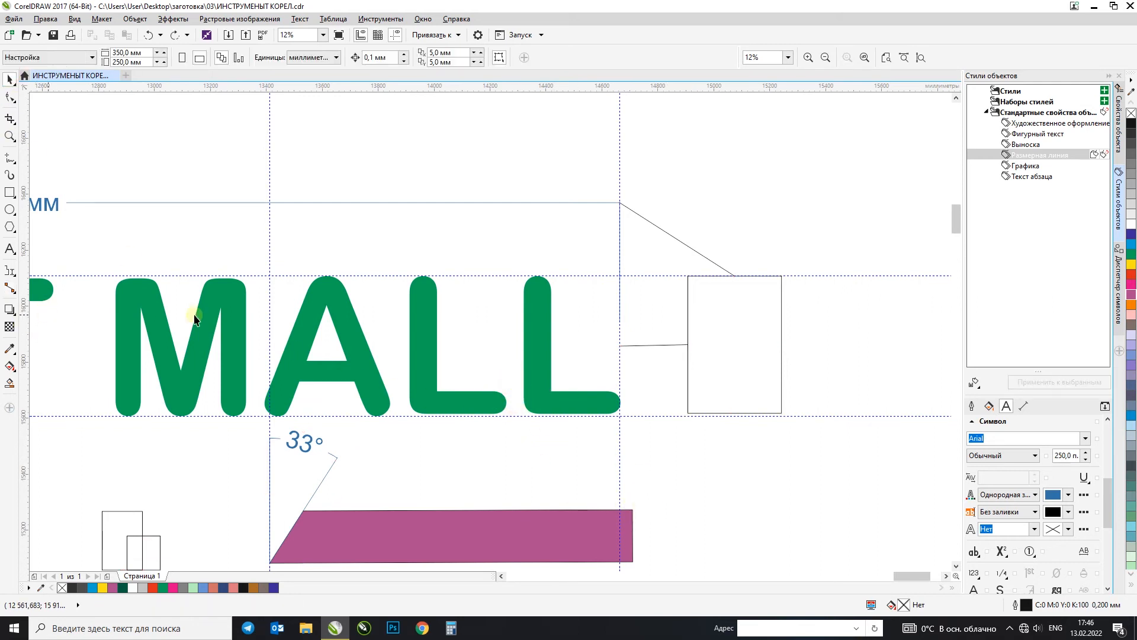
Step: Place a copy of the APORT MALL lettering above and to the right of the original, clear of its dimensions
{"action": "scroll", "coordinate": [521, 326], "scroll_direction": "down", "scroll_amount": 4}
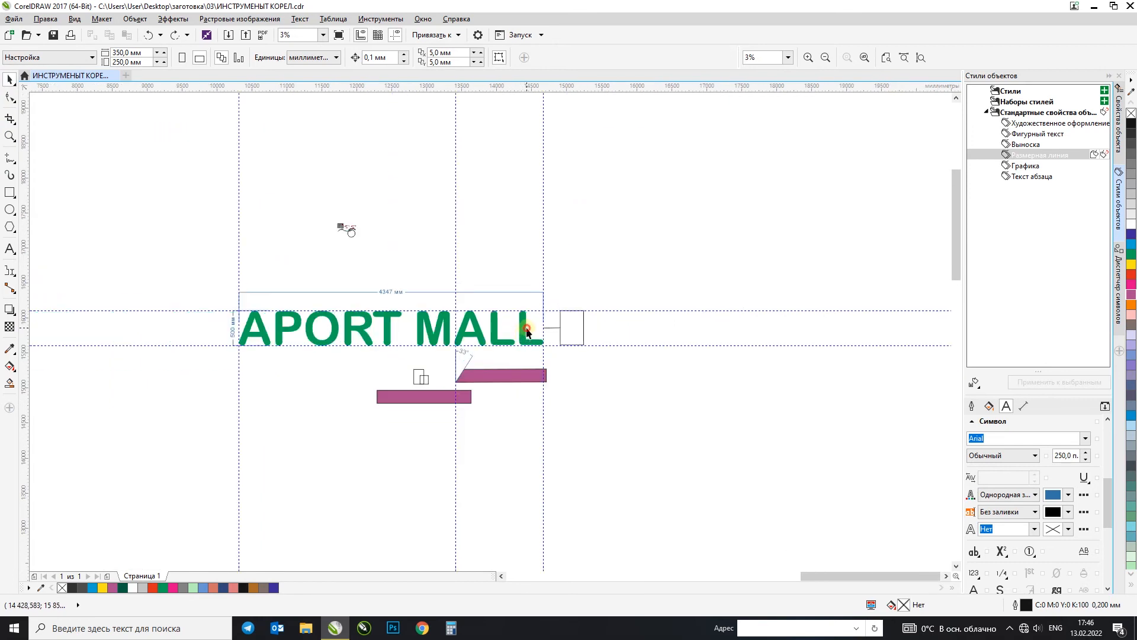
{"action": "left_click", "coordinate": [528, 330]}
{"action": "left_click_drag", "start_coordinate": [527, 331], "coordinate": [739, 215]}
{"action": "key", "text": "F2"}
{"action": "mouse_move", "coordinate": [429, 162]}
{"action": "left_mouse_down"}
{"action": "mouse_move", "coordinate": [746, 277]}
{"action": "mouse_move", "coordinate": [788, 280]}
{"action": "left_mouse_up"}
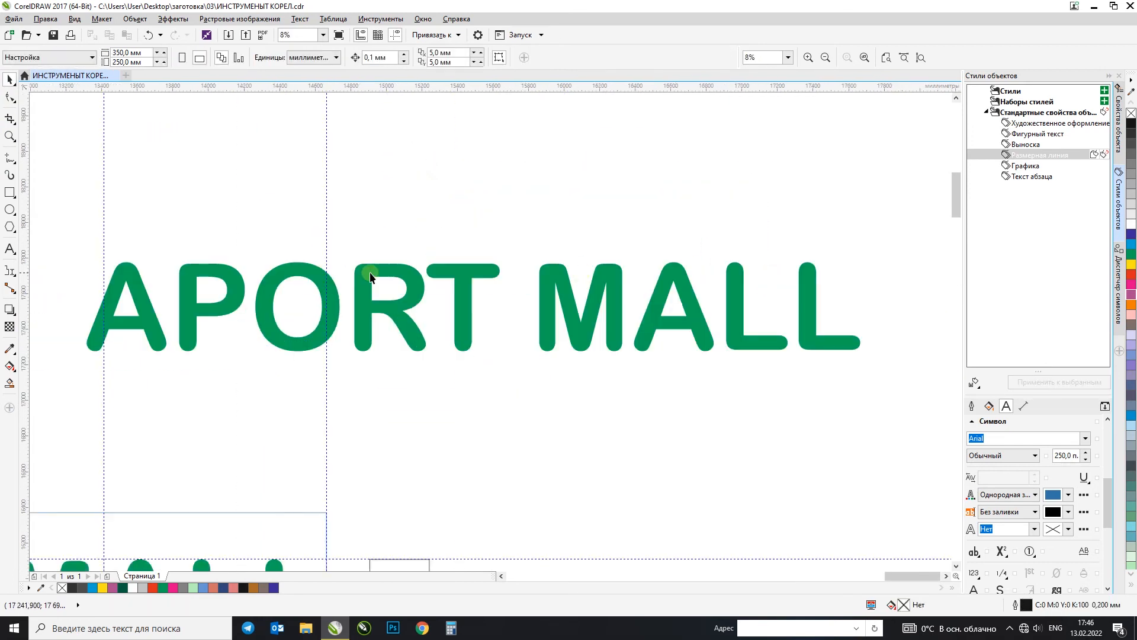
Step: Add a drop shadow to the copied APORT MALL lettering, offset about 52 mm right and 49 mm down
{"action": "left_click", "coordinate": [9, 309]}
{"action": "left_click", "coordinate": [40, 306]}
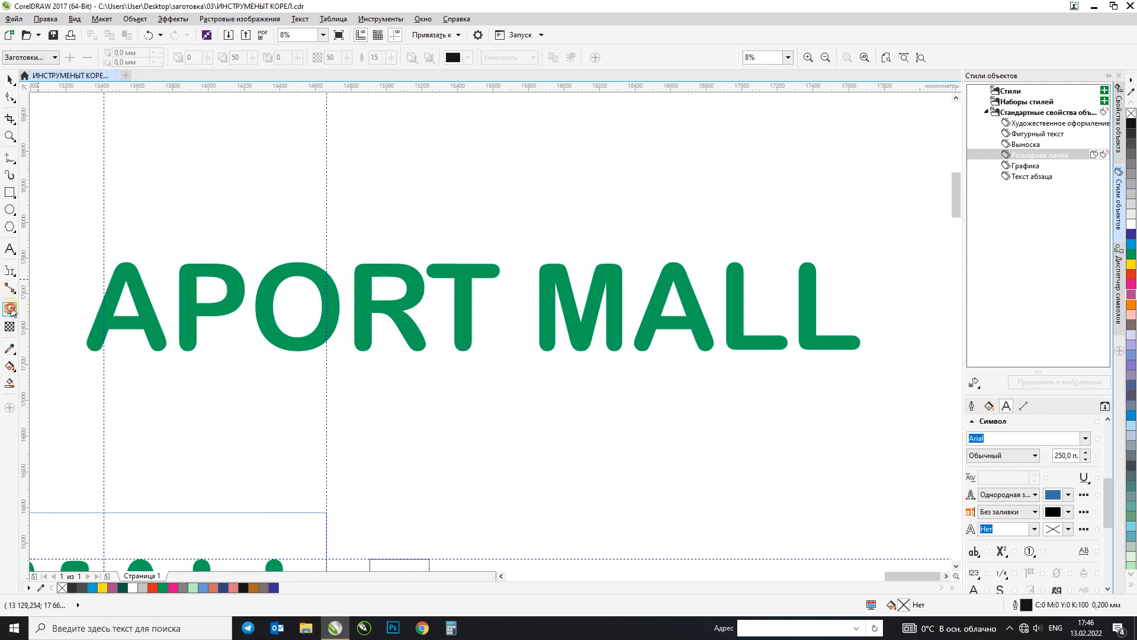
{"action": "left_click", "coordinate": [44, 59]}
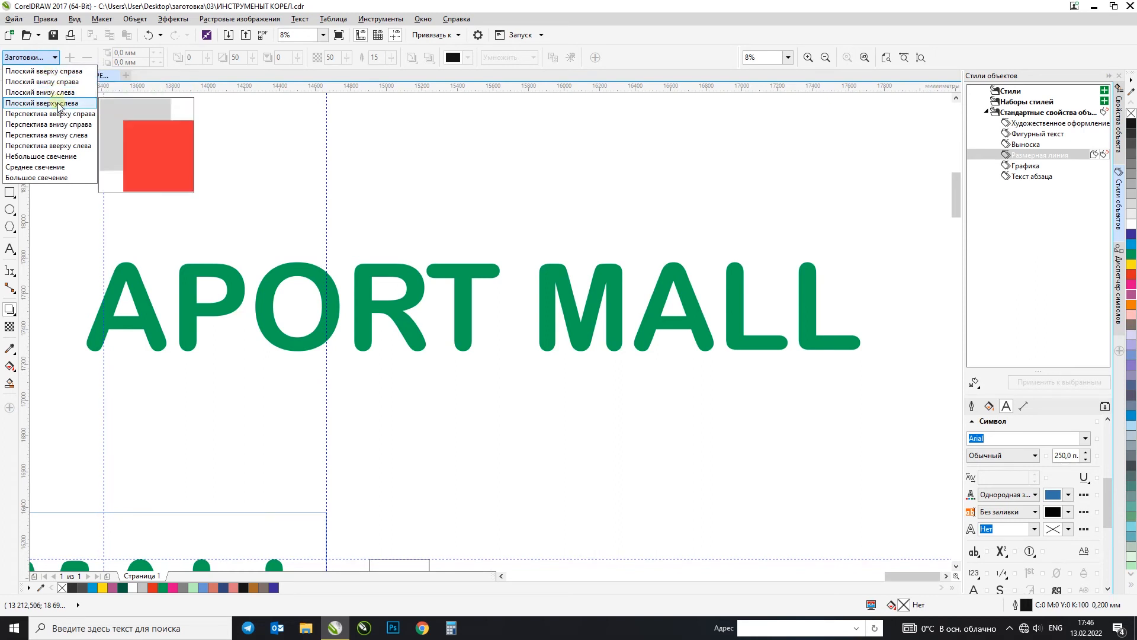
{"action": "left_click", "coordinate": [41, 72]}
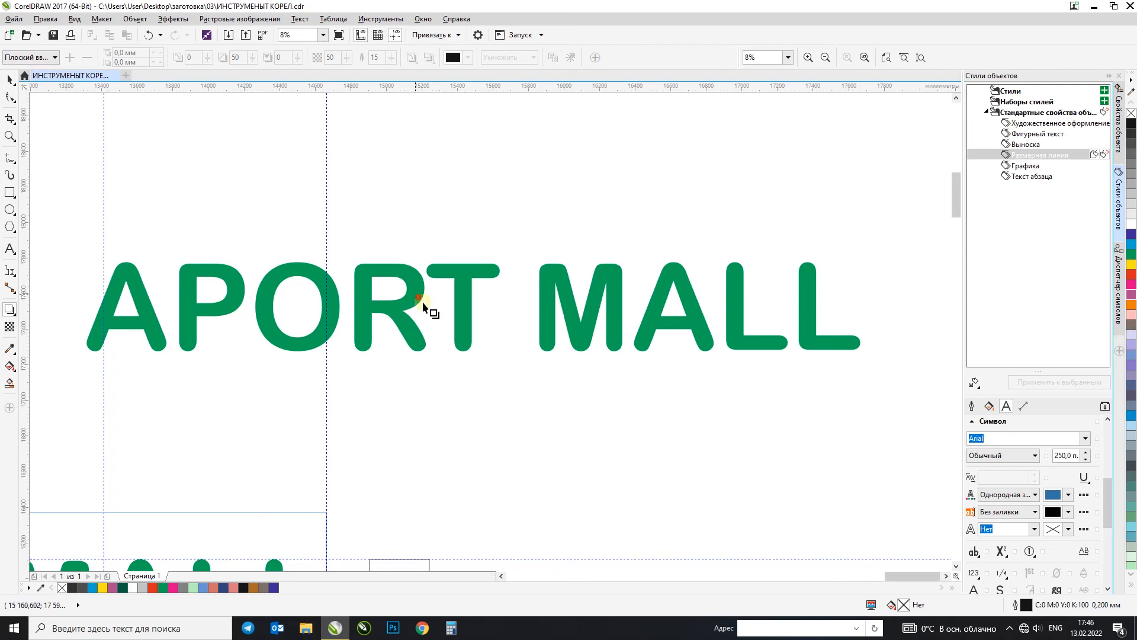
{"action": "left_click", "coordinate": [423, 305]}
{"action": "left_click_drag", "start_coordinate": [417, 294], "coordinate": [529, 360]}
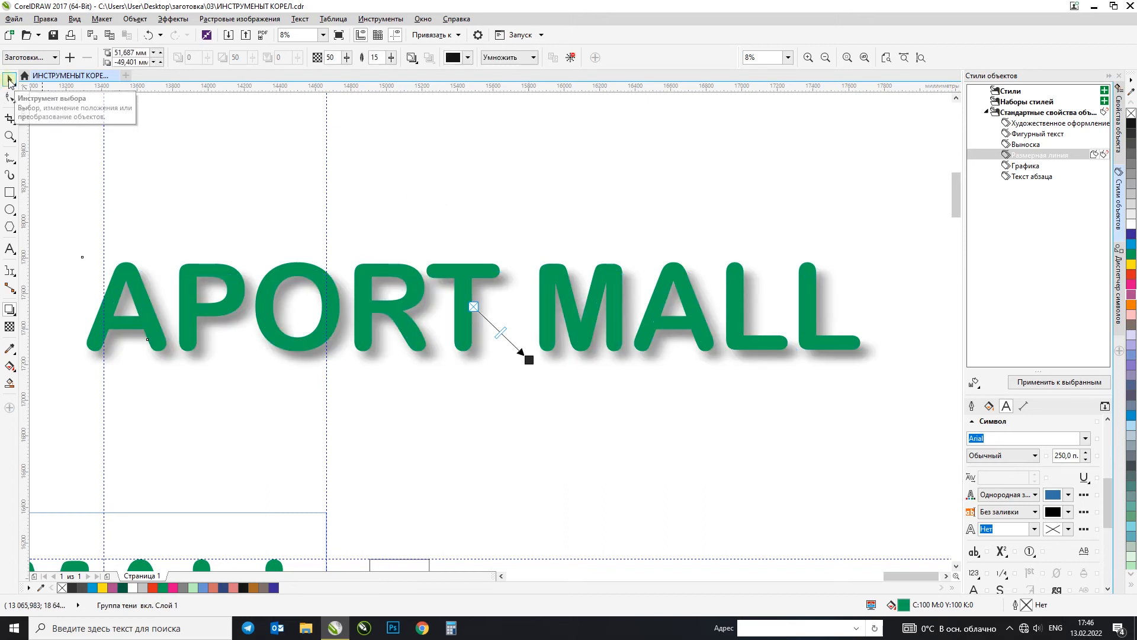
Step: Try a perspective preset for the lettering's drop shadow, and undo it
{"action": "left_click", "coordinate": [30, 57]}
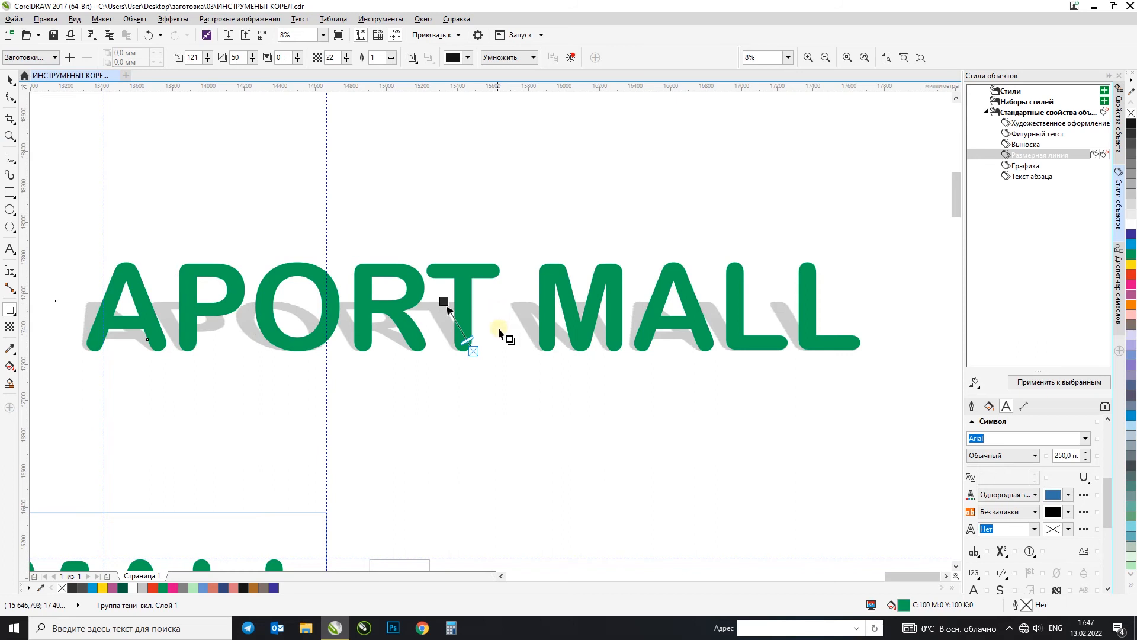
{"action": "left_click", "coordinate": [11, 79]}
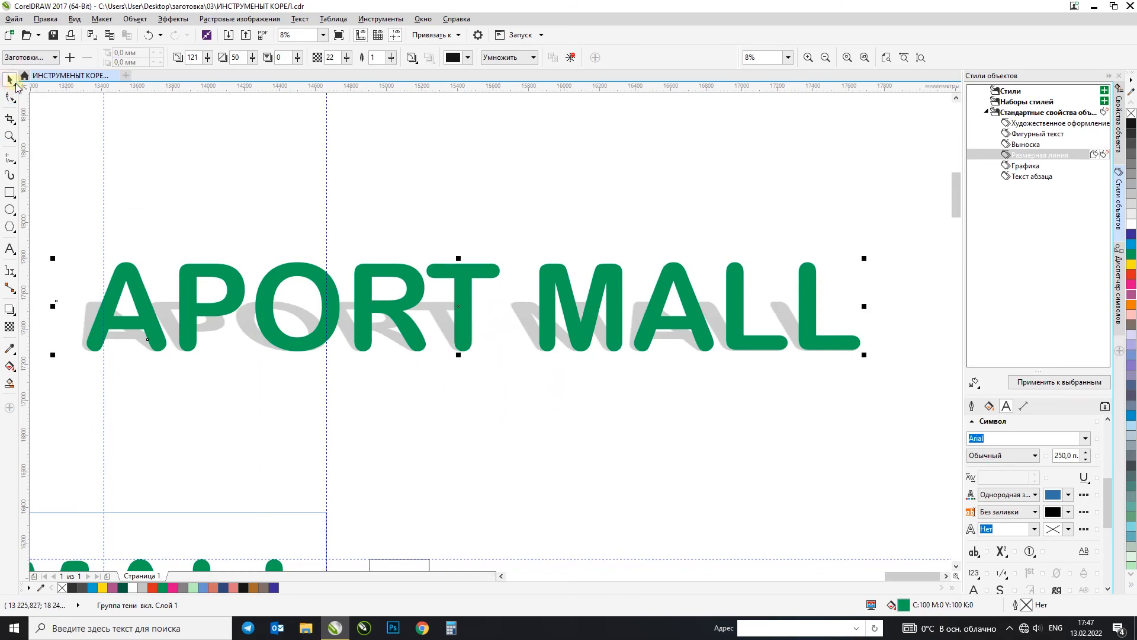
{"action": "key", "text": "ctrl+z"}
Step: Try removing the drop shadow from the copied APORT MALL lettering, and undo the removal
{"action": "left_click_drag", "start_coordinate": [918, 225], "coordinate": [30, 385]}
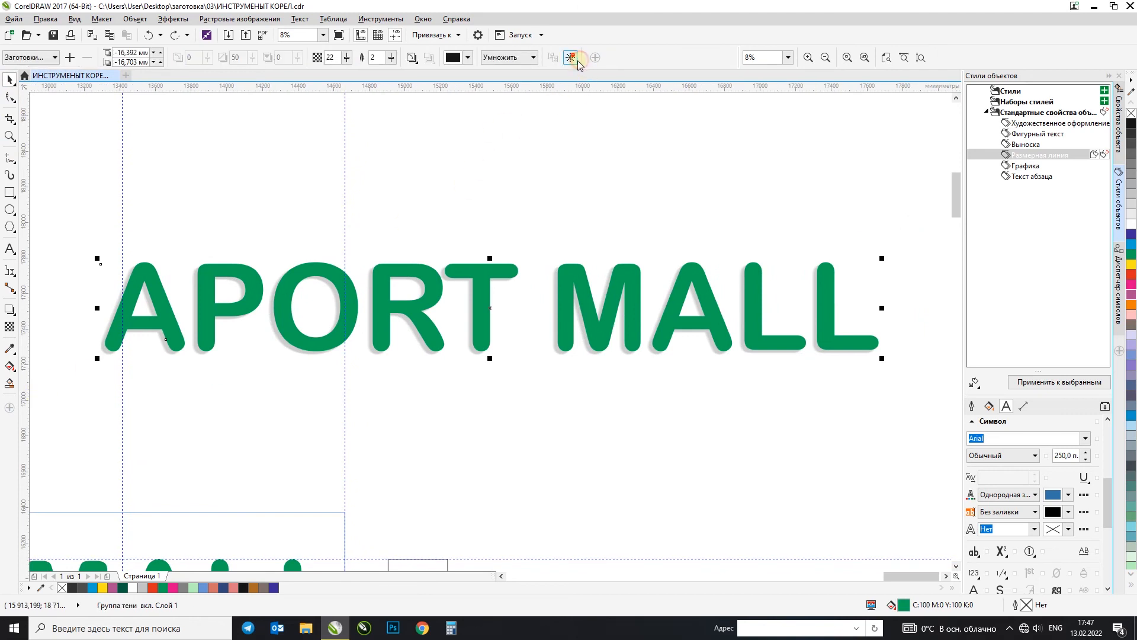
{"action": "left_click", "coordinate": [800, 203]}
{"action": "left_click_drag", "start_coordinate": [933, 203], "coordinate": [86, 398]}
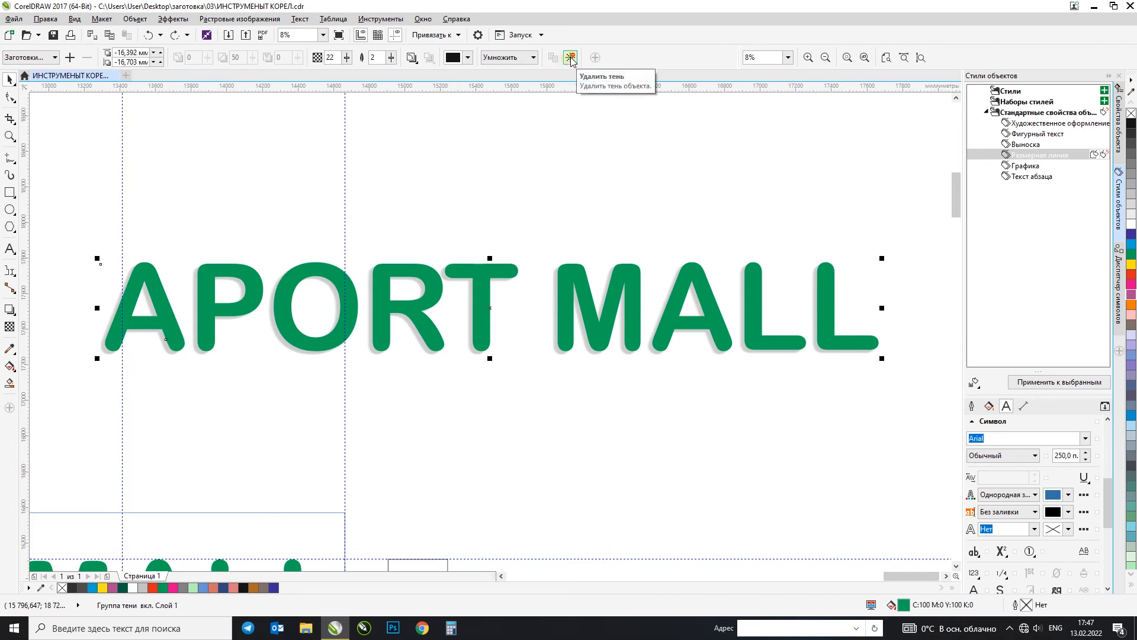
{"action": "left_click", "coordinate": [572, 59]}
{"action": "key", "text": "ctrl+z"}
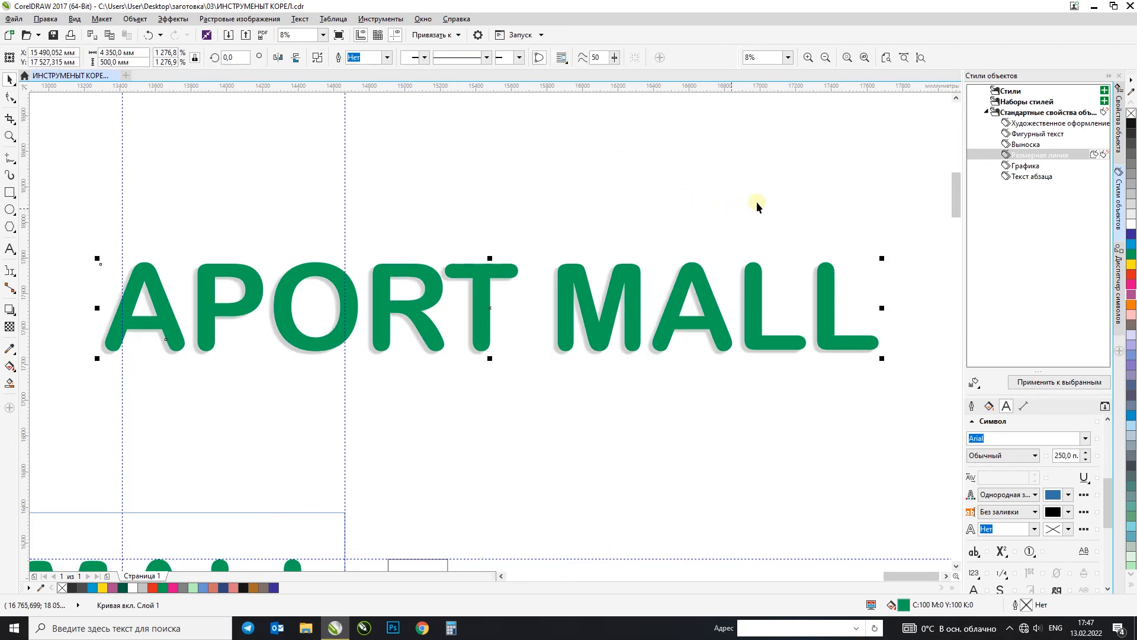
Step: Try moving the green lettering straight up, away from its separated shadow, and undo the move
{"action": "left_click", "coordinate": [774, 191]}
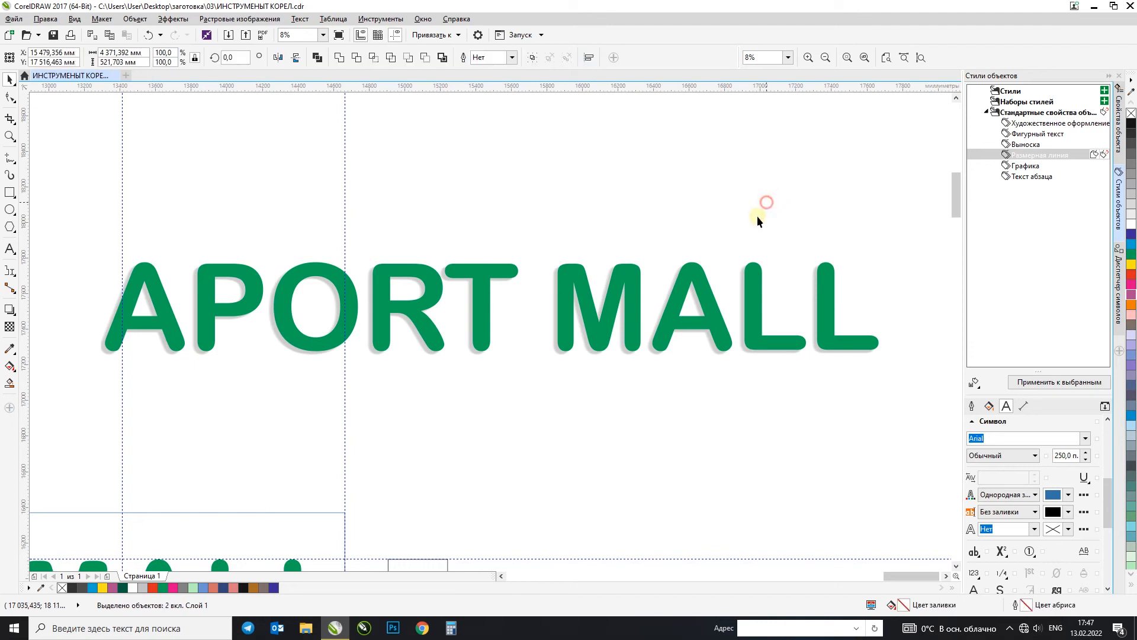
{"action": "left_click_drag", "start_coordinate": [757, 314], "coordinate": [757, 218]}
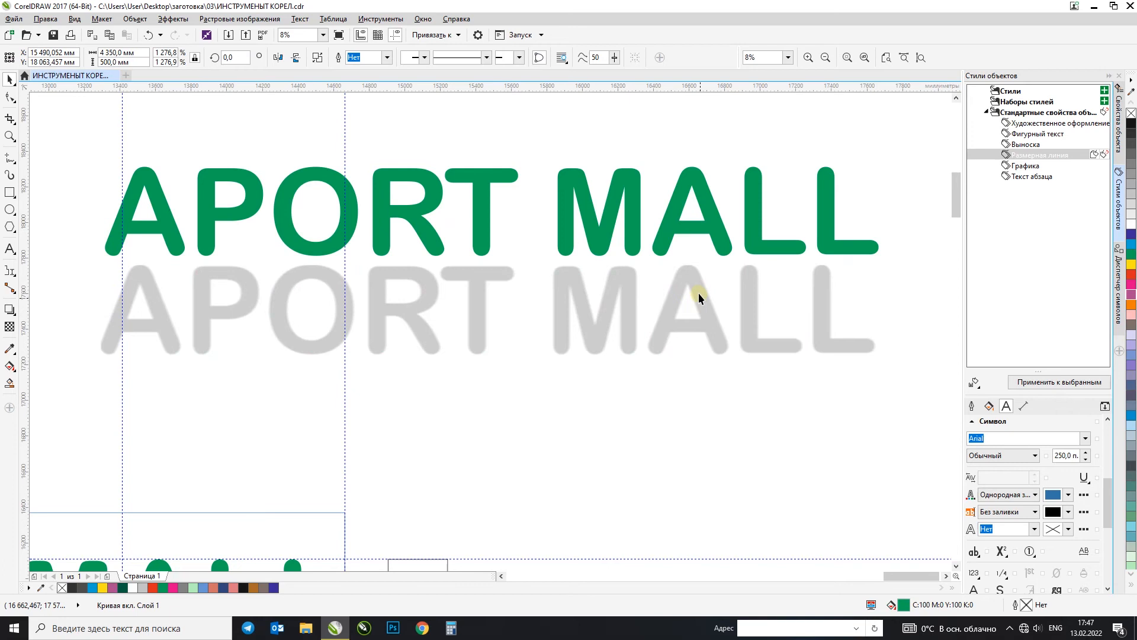
{"action": "key", "text": "ctrl+z"}
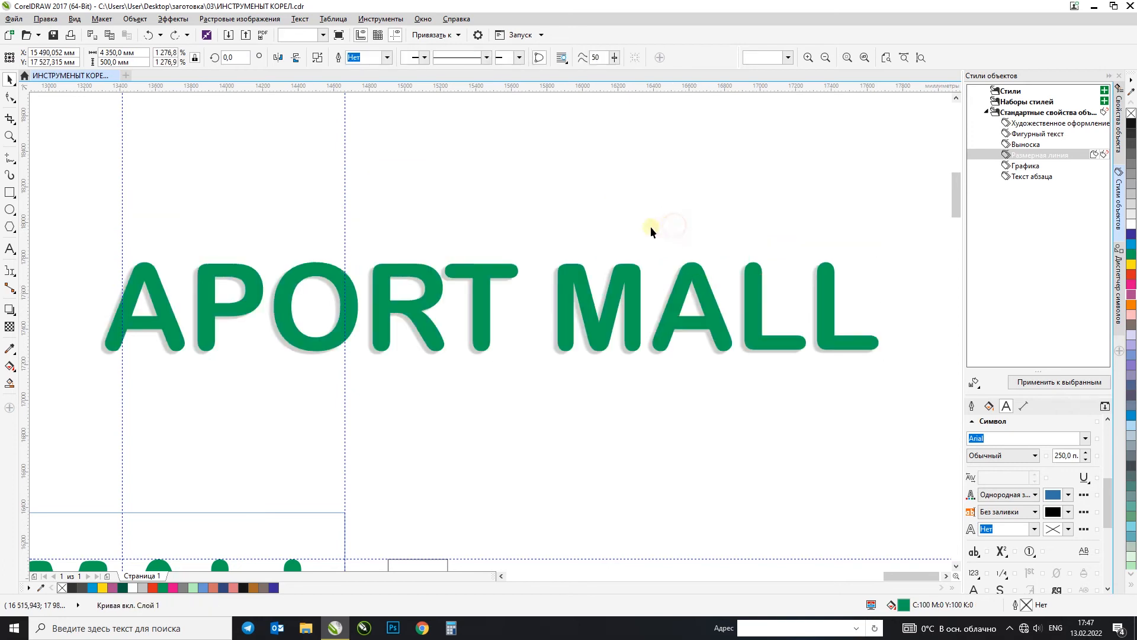
Step: Remove the drop shadow from the copied APORT MALL lettering
{"action": "left_click", "coordinate": [569, 56]}
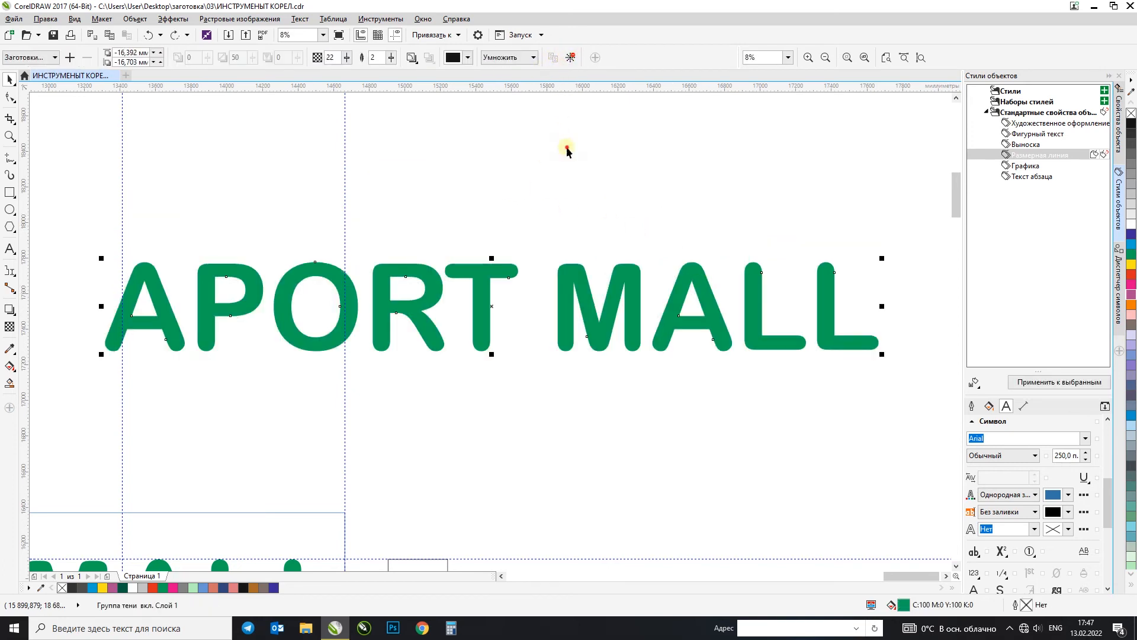
Step: Add a one-step inside contour with a 10 mm offset to the green APORT MALL lettering
{"action": "left_click", "coordinate": [14, 313]}
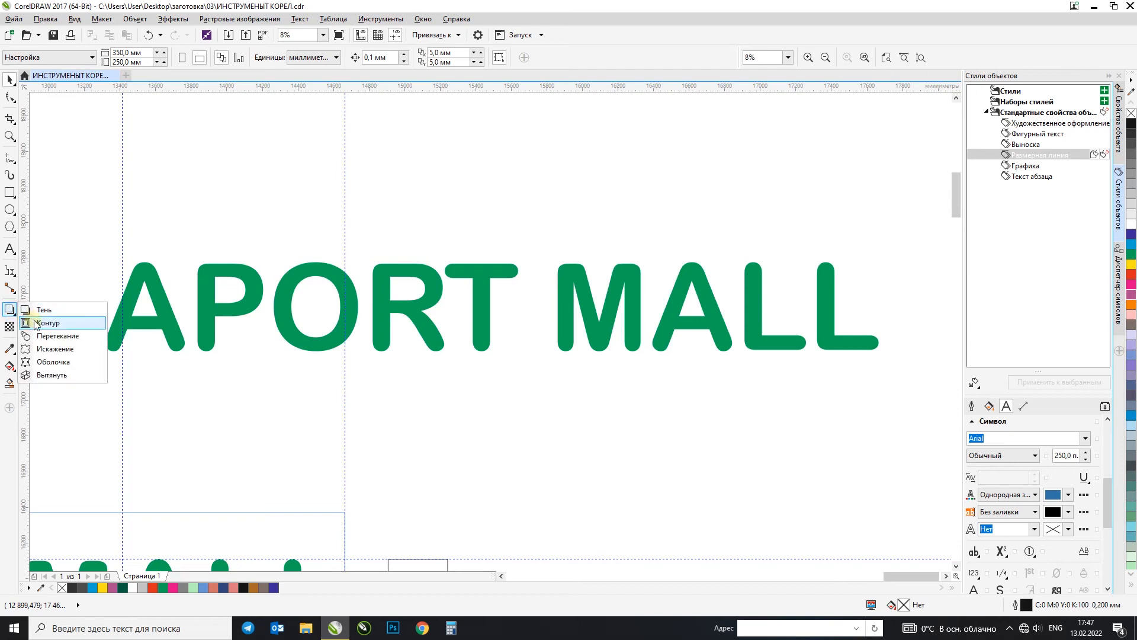
{"action": "left_click", "coordinate": [35, 324]}
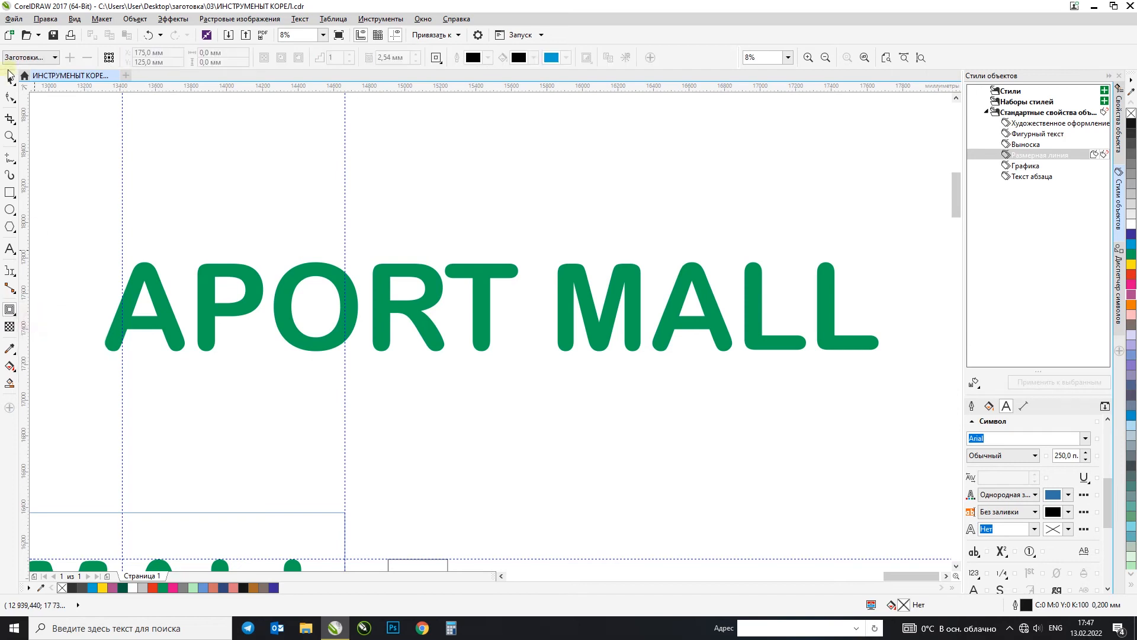
{"action": "left_click", "coordinate": [491, 275]}
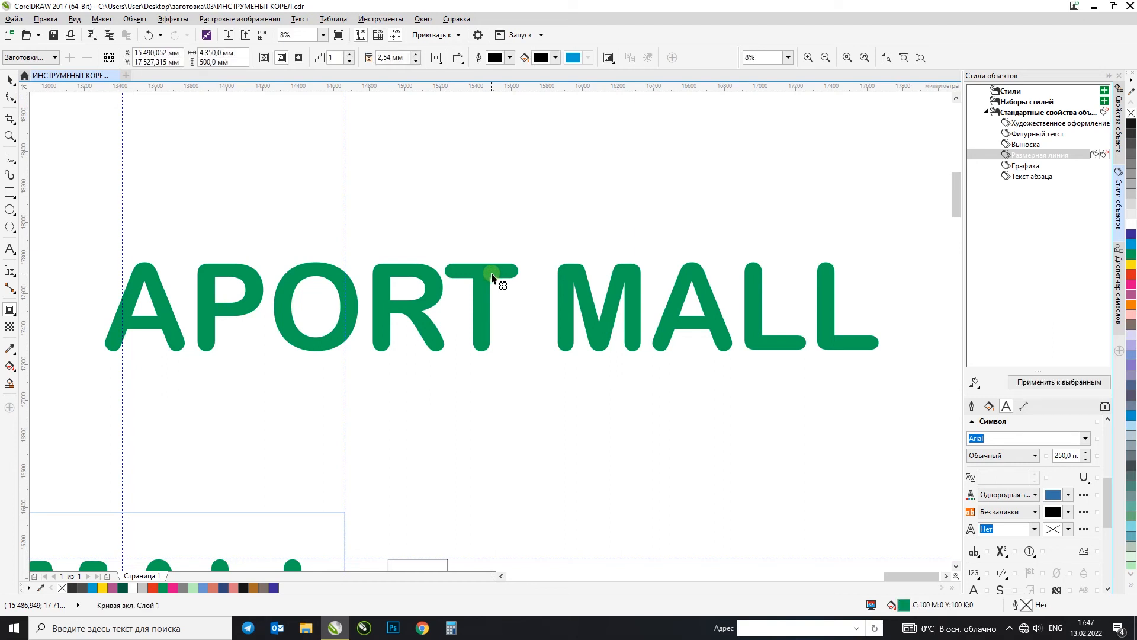
{"action": "double_click", "coordinate": [405, 57]}
{"action": "type", "text": "10"}
{"action": "key", "text": "Return"}
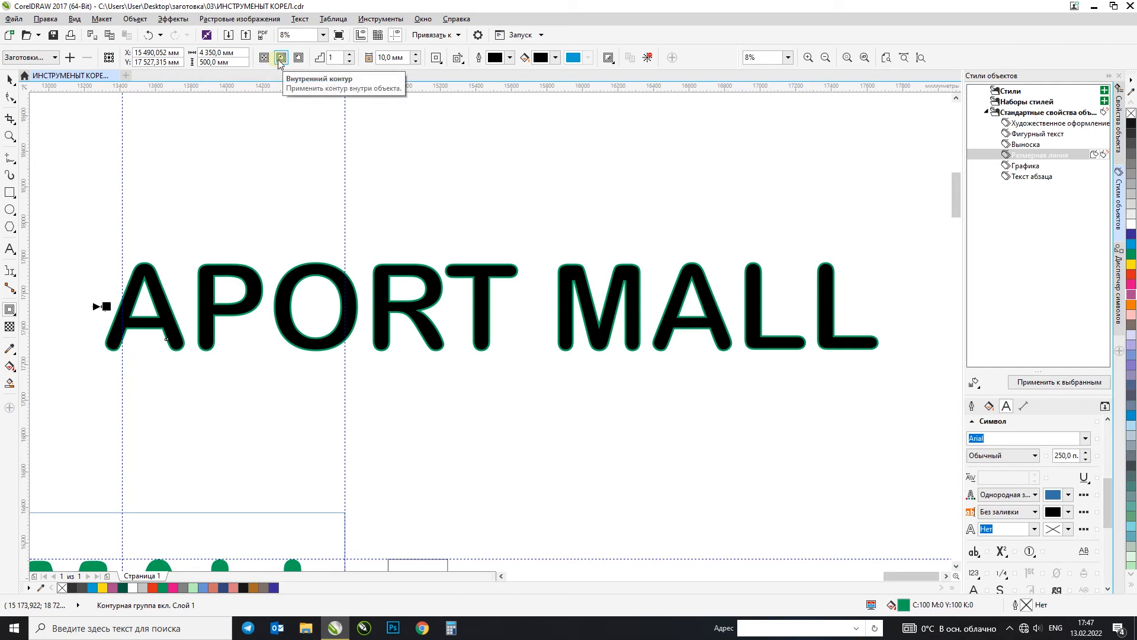
Step: Change the lettering's contour to an outside contour and set its offset to 25 mm
{"action": "left_click", "coordinate": [300, 63]}
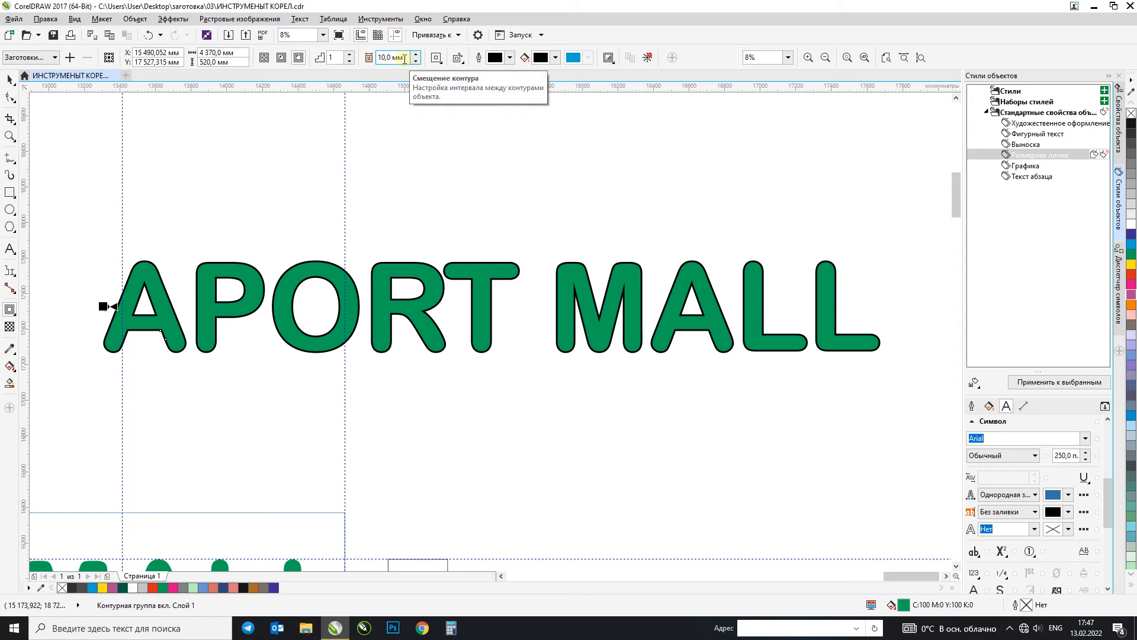
{"action": "left_click_drag", "start_coordinate": [406, 57], "coordinate": [386, 66]}
{"action": "type", "text": "25"}
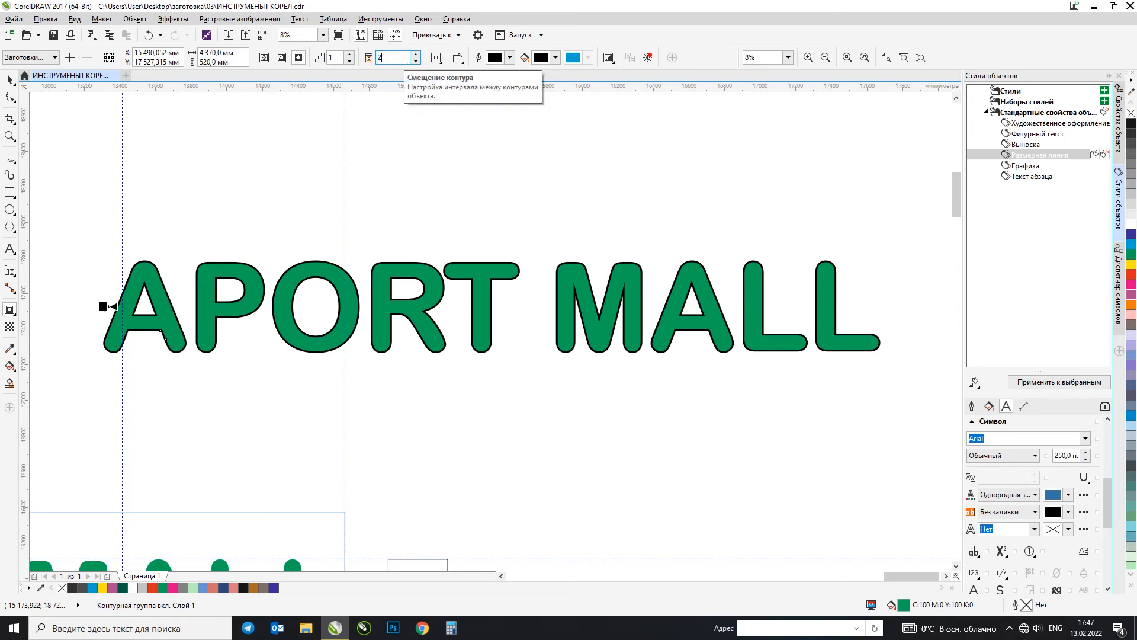
{"action": "key", "text": "Return"}
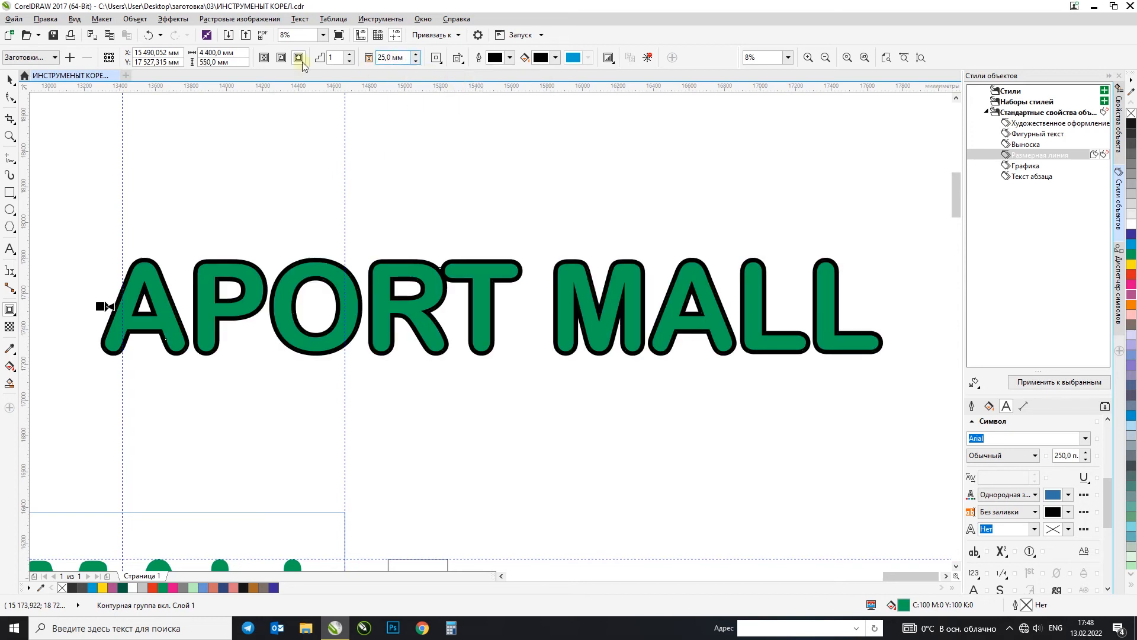
Step: Change the fill colour of the APORT MALL contour to dark purple
{"action": "left_click", "coordinate": [10, 79]}
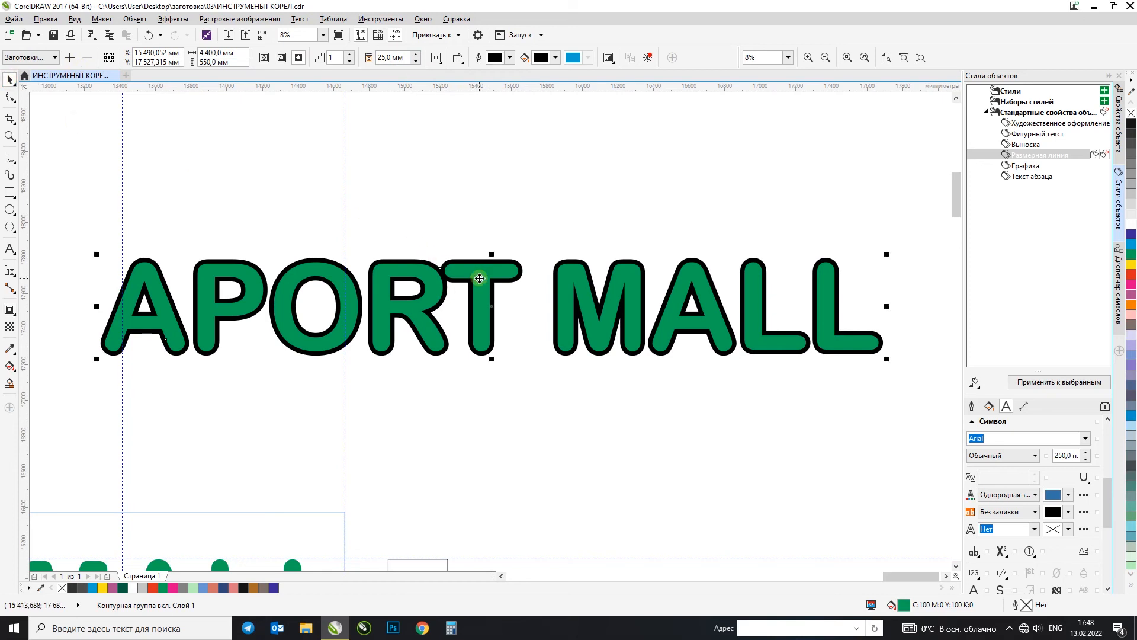
{"action": "scroll", "coordinate": [479, 278], "scroll_direction": "up", "scroll_amount": 3}
{"action": "scroll", "coordinate": [480, 277], "scroll_direction": "down", "scroll_amount": 3}
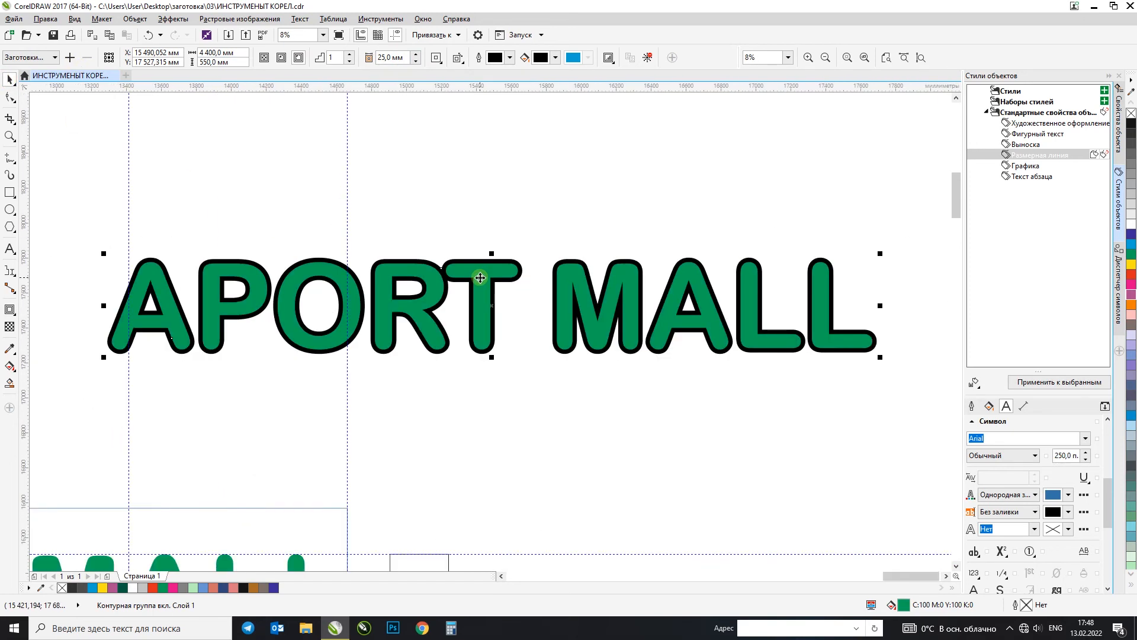
{"action": "left_click", "coordinate": [555, 57]}
{"action": "left_click", "coordinate": [580, 134]}
{"action": "left_click", "coordinate": [590, 168]}
{"action": "left_click", "coordinate": [549, 54]}
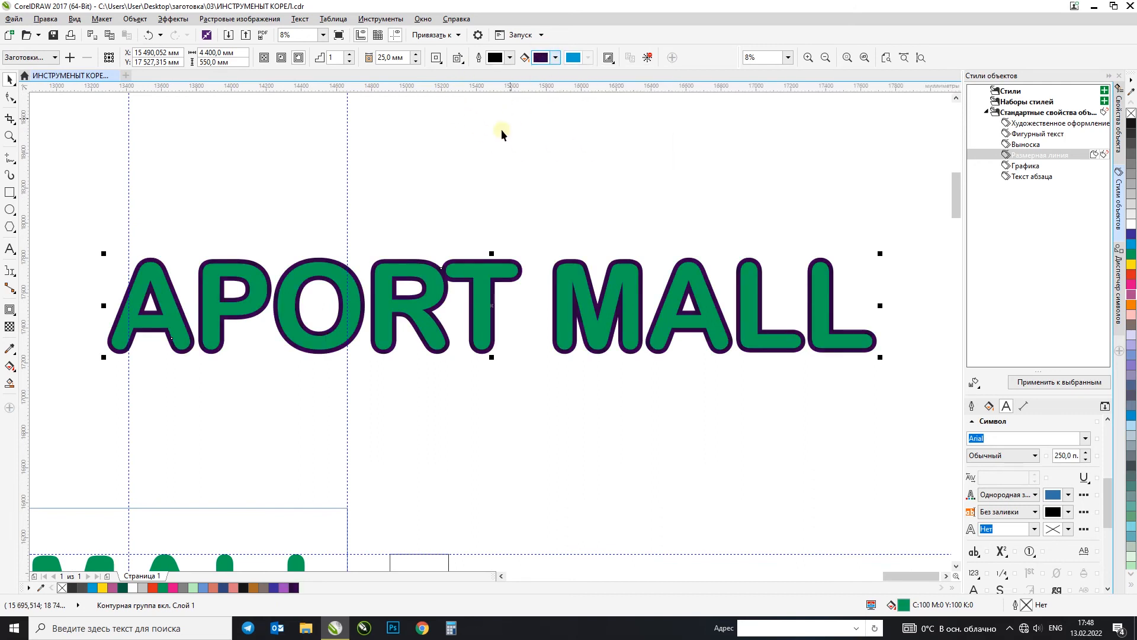
Step: Separate the contour from the APORT MALL lettering, try moving the pieces upward, and undo the moves
{"action": "left_click", "coordinate": [590, 203]}
{"action": "mouse_move", "coordinate": [69, 210]}
{"action": "left_mouse_down"}
{"action": "mouse_move", "coordinate": [790, 363]}
{"action": "mouse_move", "coordinate": [905, 374]}
{"action": "left_mouse_up"}
{"action": "left_click", "coordinate": [831, 264]}
{"action": "left_click_drag", "start_coordinate": [831, 264], "coordinate": [842, 191]}
{"action": "key", "text": "ctrl+z"}
{"action": "left_click", "coordinate": [765, 203]}
{"action": "left_click_drag", "start_coordinate": [750, 258], "coordinate": [754, 168]}
{"action": "key", "text": "ctrl+z"}
Step: Fill the separated contour behind APORT MALL with a vertical gradient from yellow through red to orange
{"action": "right_click", "coordinate": [1132, 244]}
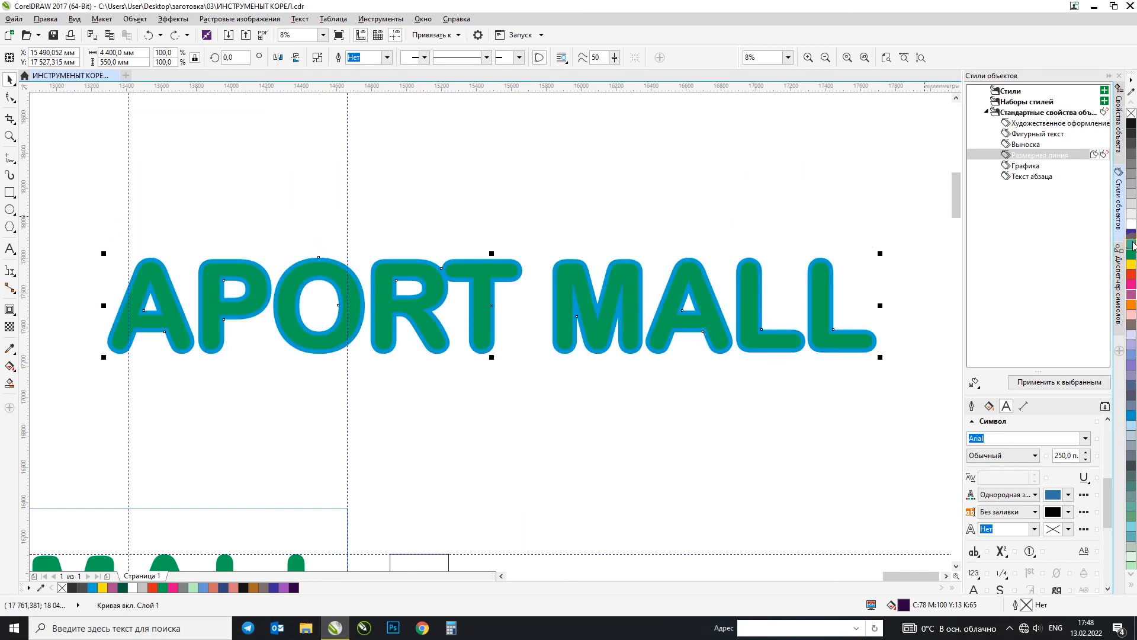
{"action": "right_click", "coordinate": [1132, 263]}
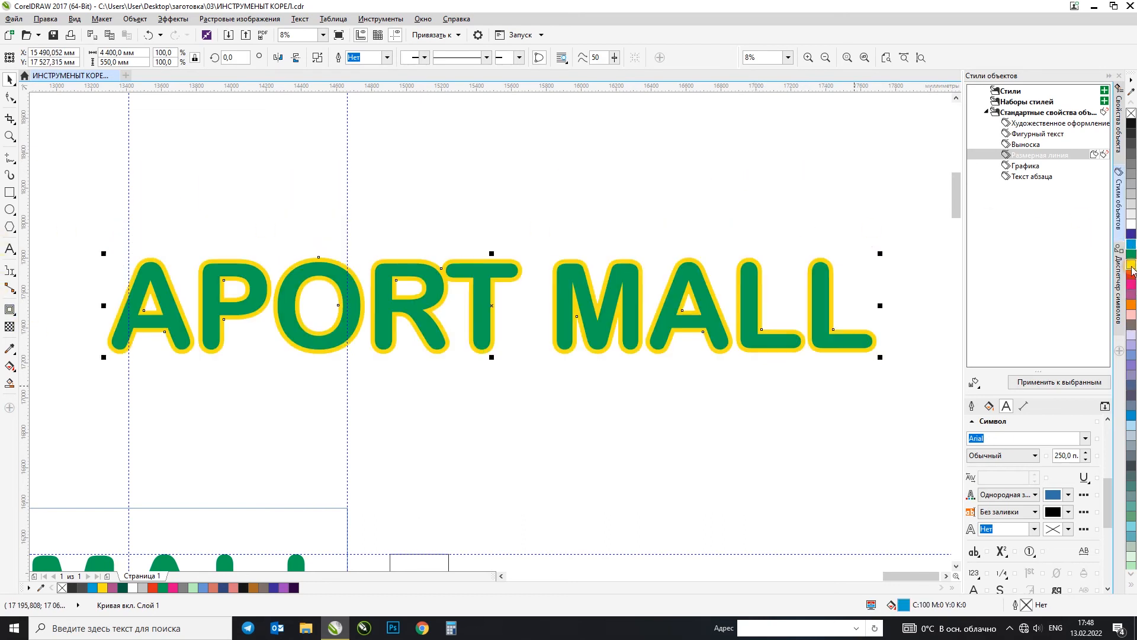
{"action": "left_click", "coordinate": [10, 368]}
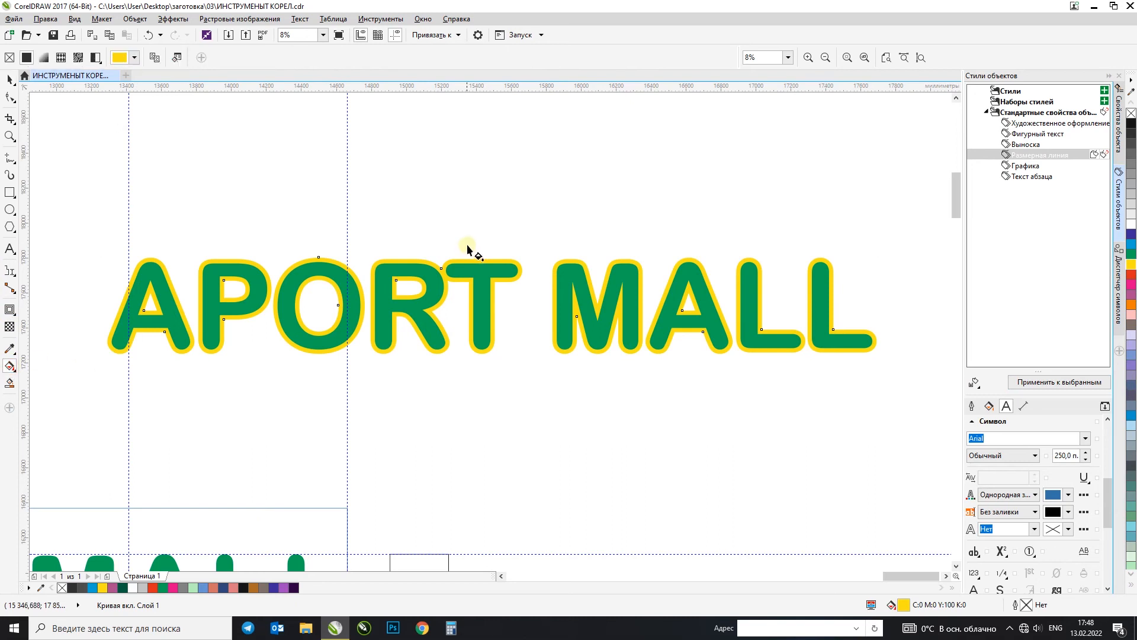
{"action": "left_click_drag", "start_coordinate": [467, 258], "coordinate": [468, 341]}
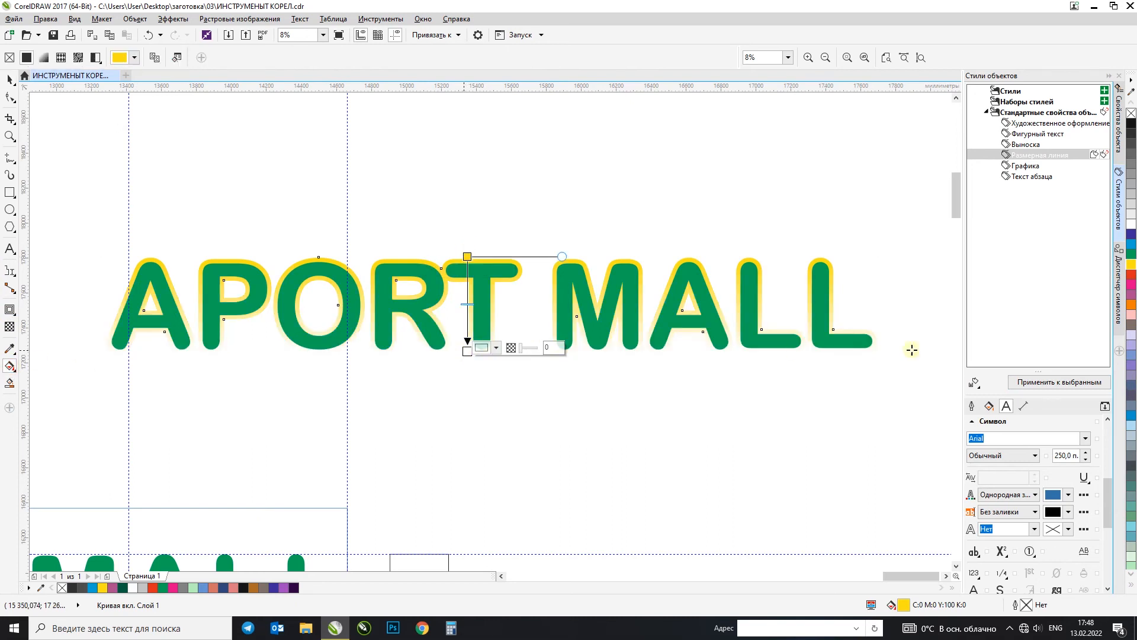
{"action": "left_click", "coordinate": [1129, 284]}
{"action": "left_click", "coordinate": [1132, 306]}
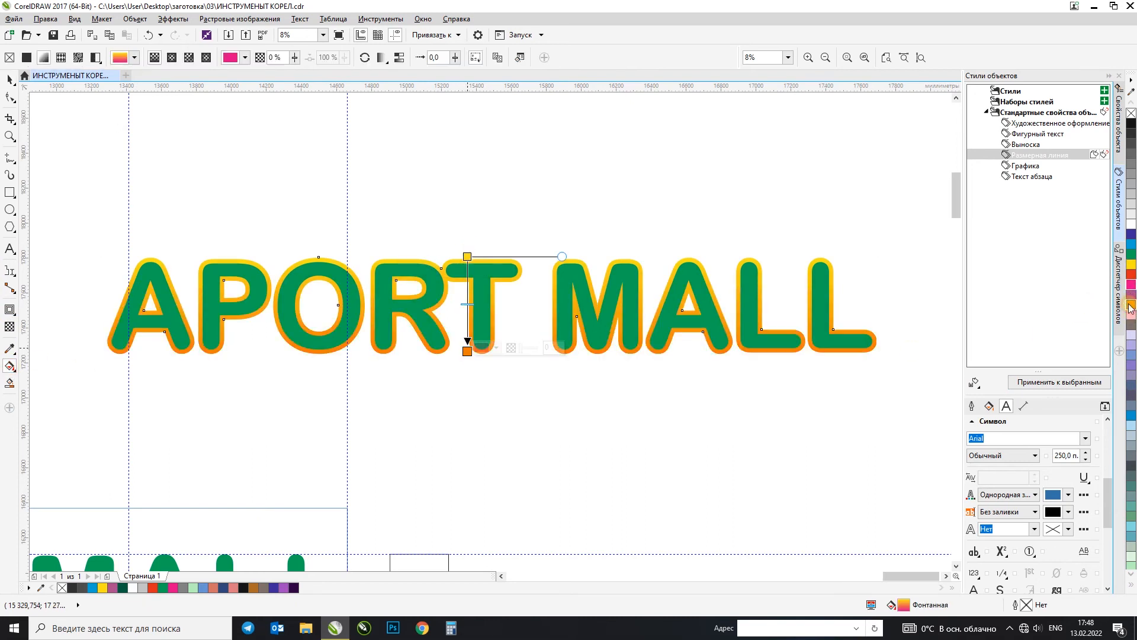
{"action": "left_click_drag", "start_coordinate": [1133, 278], "coordinate": [468, 309]}
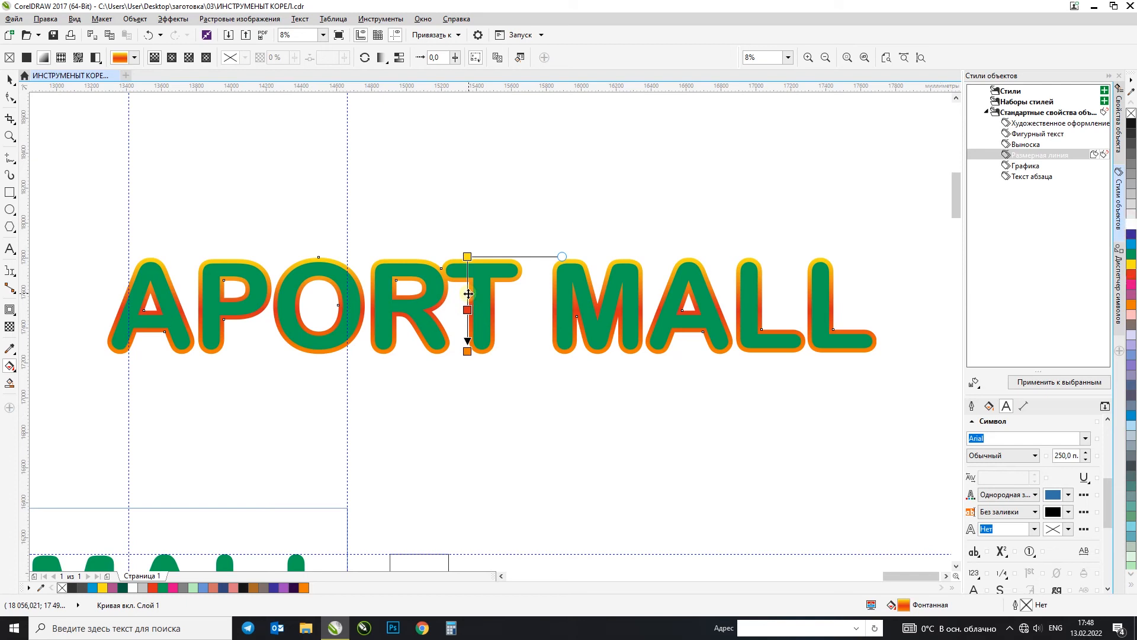
{"action": "left_click", "coordinate": [7, 79]}
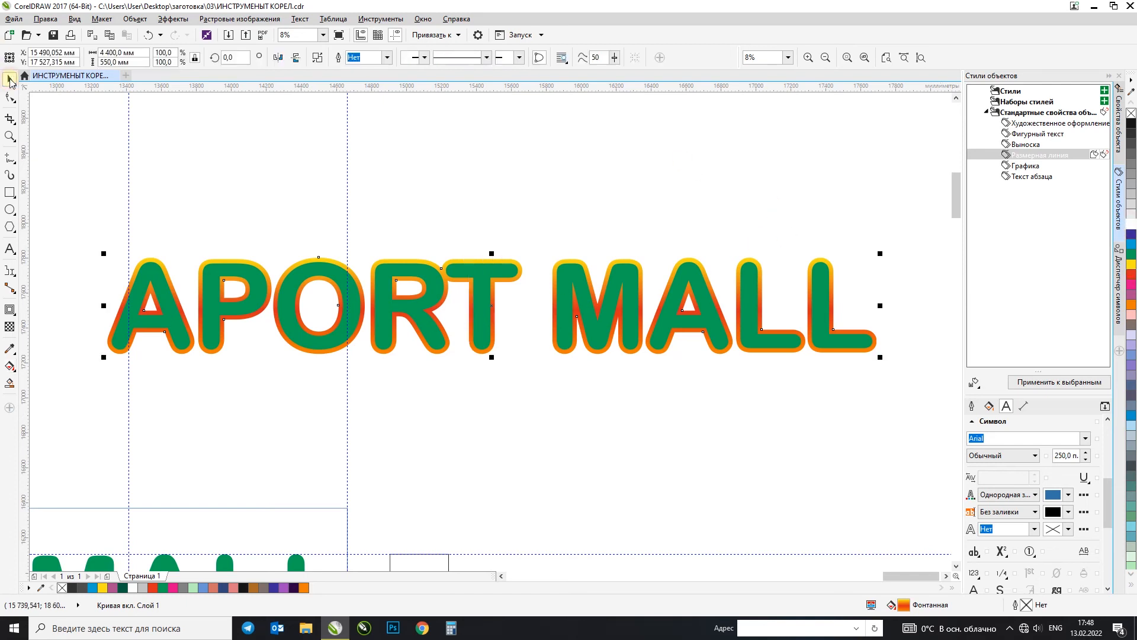
Step: Undo adding the red colour to the contour's gradient, and redo it
{"action": "left_click", "coordinate": [560, 190]}
{"action": "key", "text": "ctrl+z"}
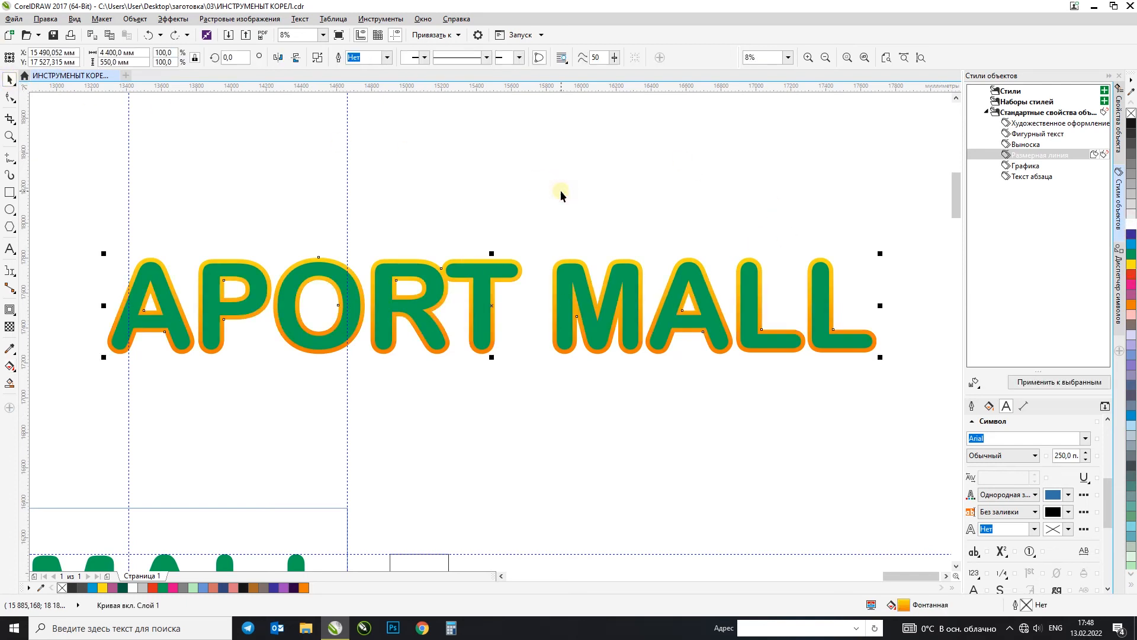
{"action": "left_click", "coordinate": [172, 37]}
{"action": "left_click", "coordinate": [480, 190]}
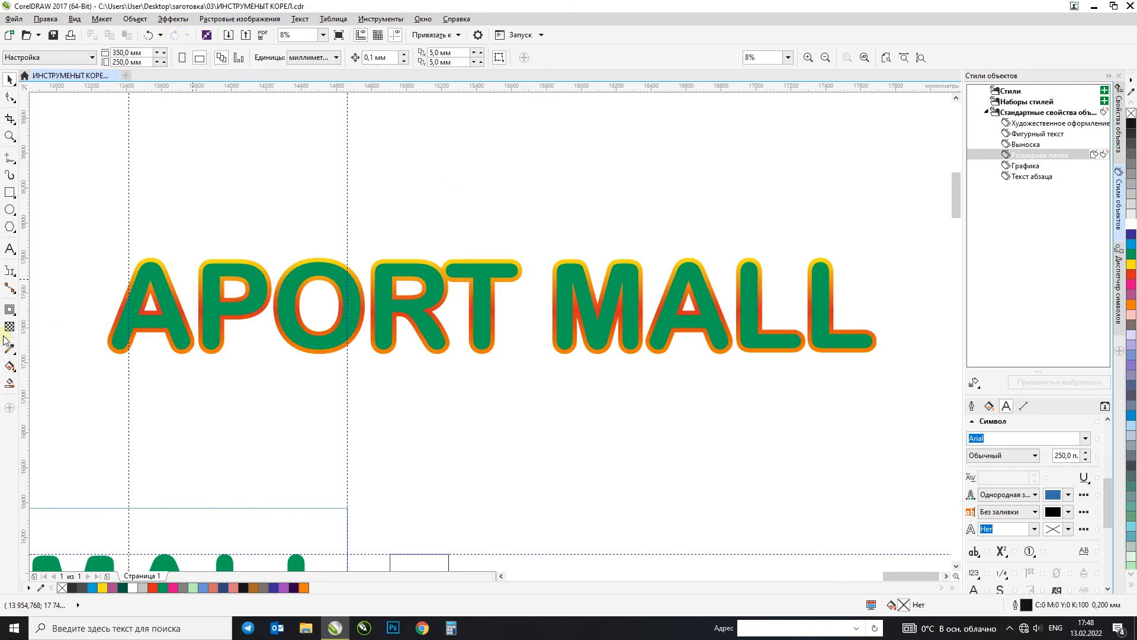
{"action": "left_click", "coordinate": [11, 313]}
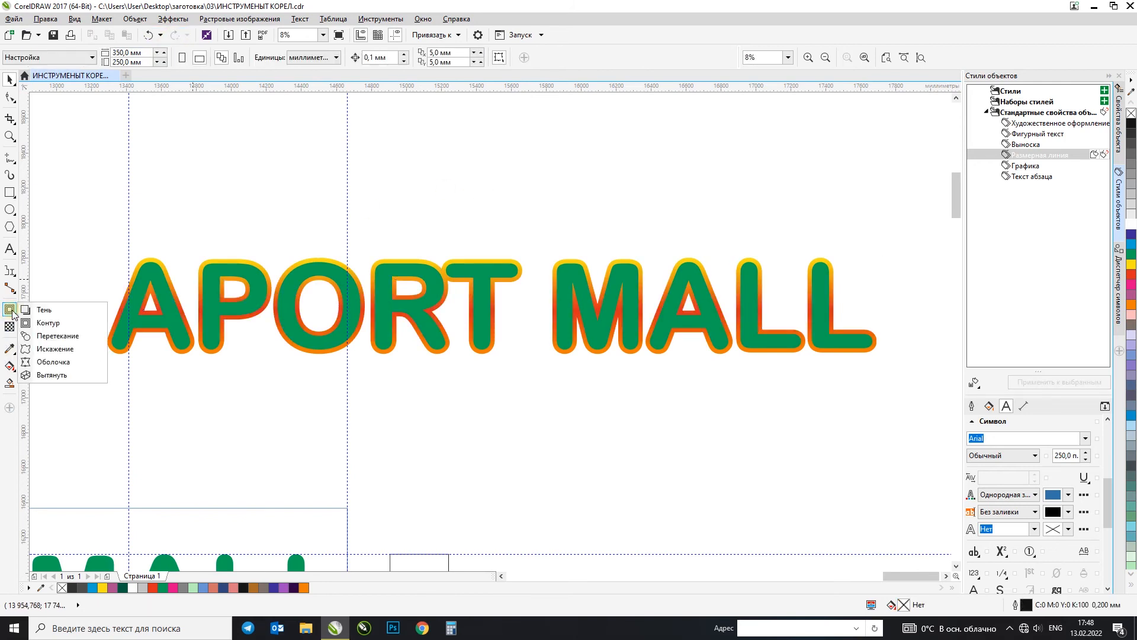
{"action": "left_click", "coordinate": [12, 83]}
{"action": "left_click", "coordinate": [520, 177]}
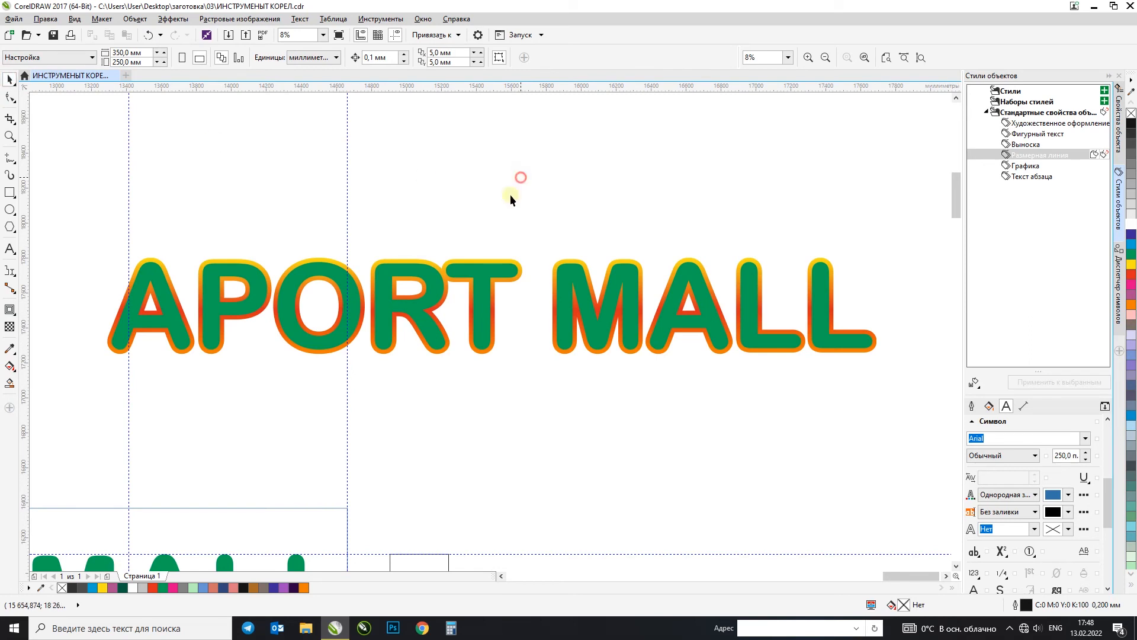
Step: Draw a blue circle about 593 mm across and a yellow circle about 413 mm across above the outlined lettering
{"action": "left_click_drag", "start_coordinate": [193, 111], "coordinate": [303, 220]}
{"action": "left_click", "coordinate": [1131, 244]}
{"action": "left_click_drag", "start_coordinate": [495, 128], "coordinate": [574, 208]}
{"action": "left_click", "coordinate": [1132, 266]}
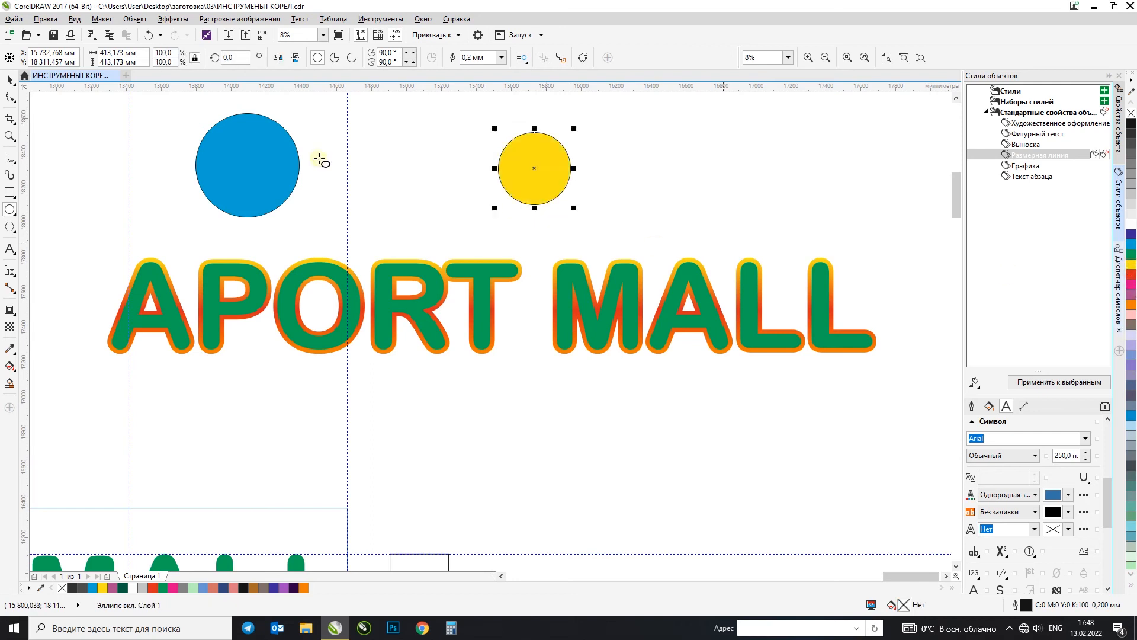
{"action": "left_click", "coordinate": [10, 79]}
{"action": "left_click", "coordinate": [416, 147]}
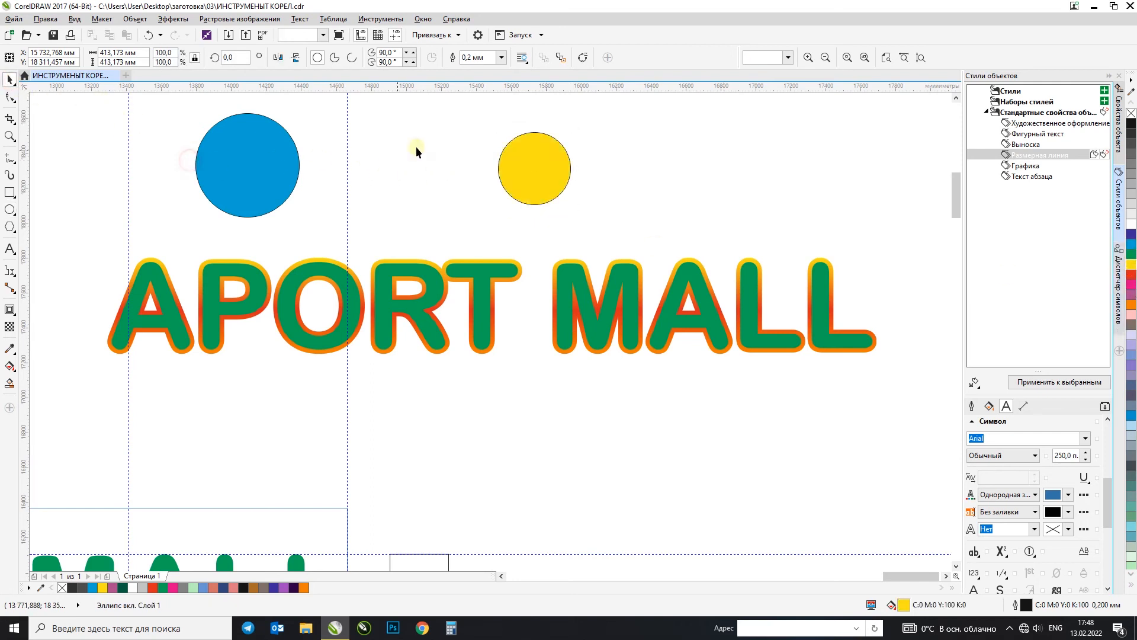
Step: Create a 20-step blend from the blue circle to the yellow circle
{"action": "left_click", "coordinate": [265, 155]}
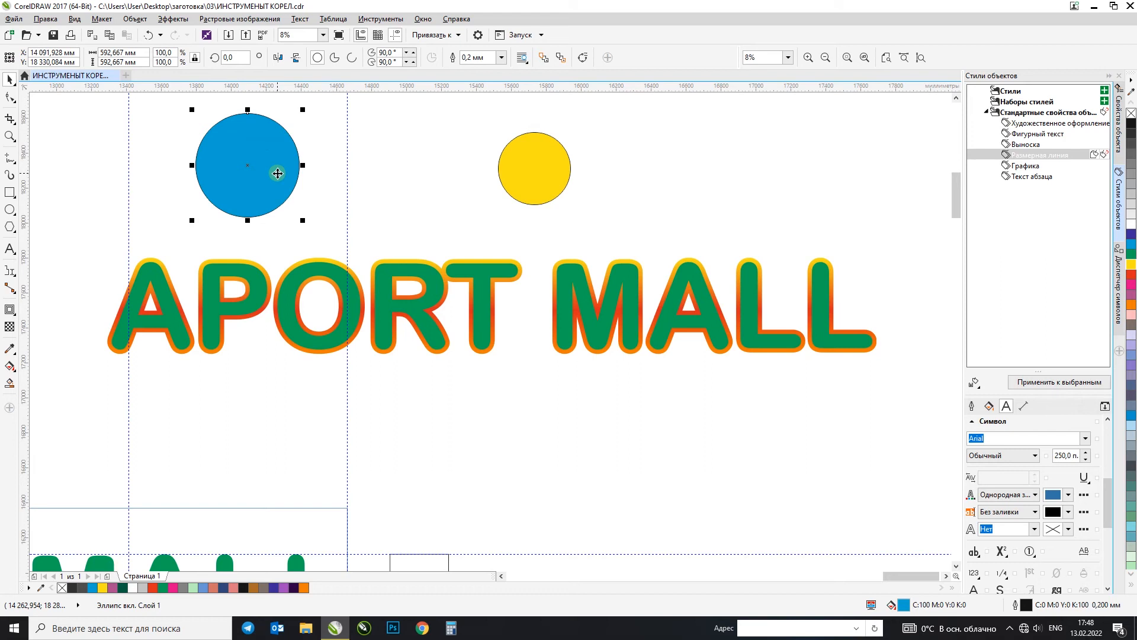
{"action": "left_click", "coordinate": [551, 174]}
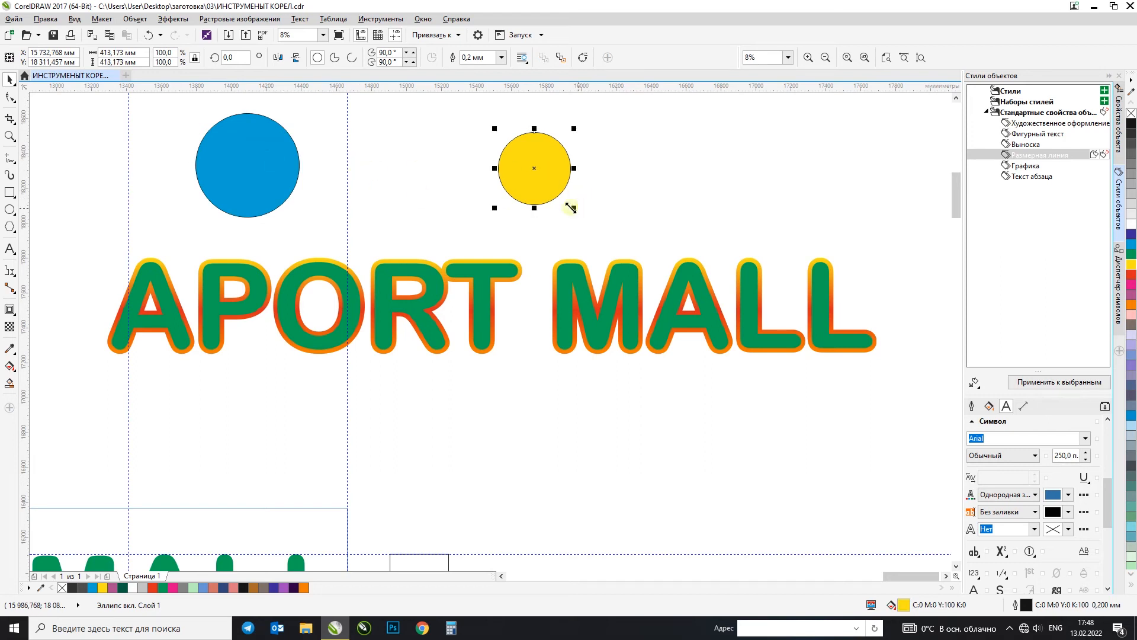
{"action": "left_click", "coordinate": [259, 176]}
{"action": "left_click", "coordinate": [12, 313]}
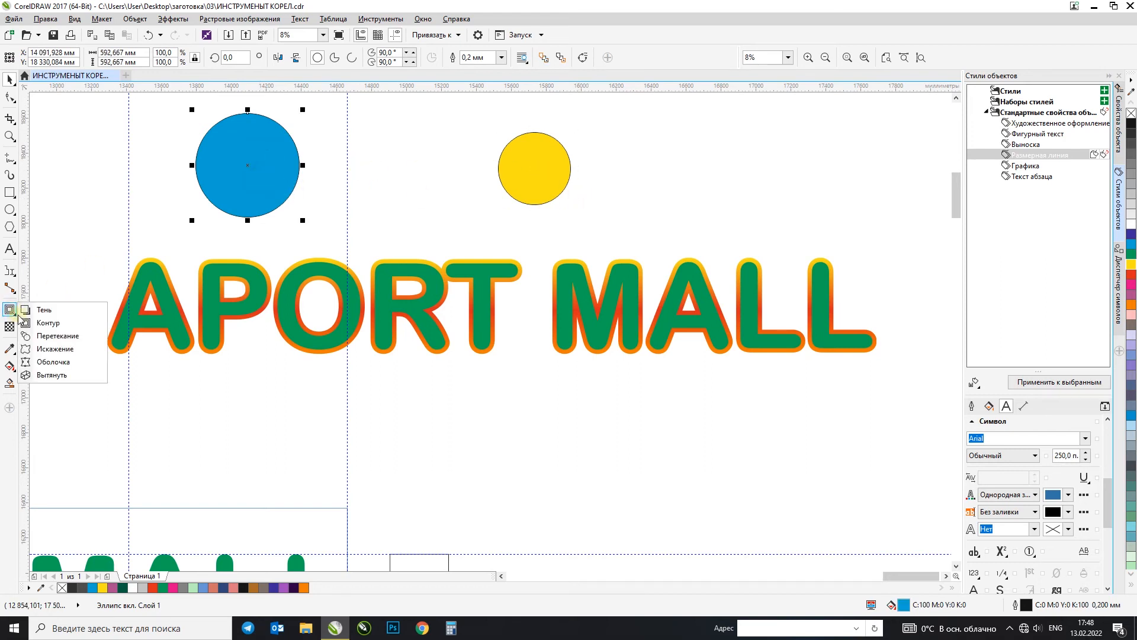
{"action": "left_click", "coordinate": [45, 334]}
{"action": "left_click_drag", "start_coordinate": [248, 172], "coordinate": [521, 170]}
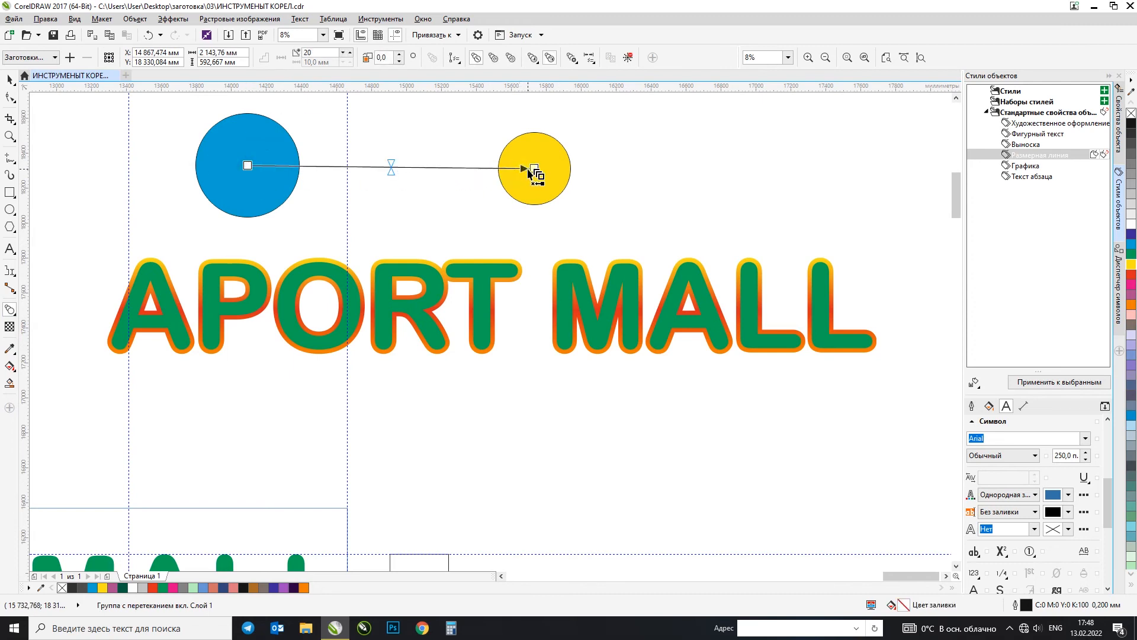
{"action": "left_click", "coordinate": [11, 78]}
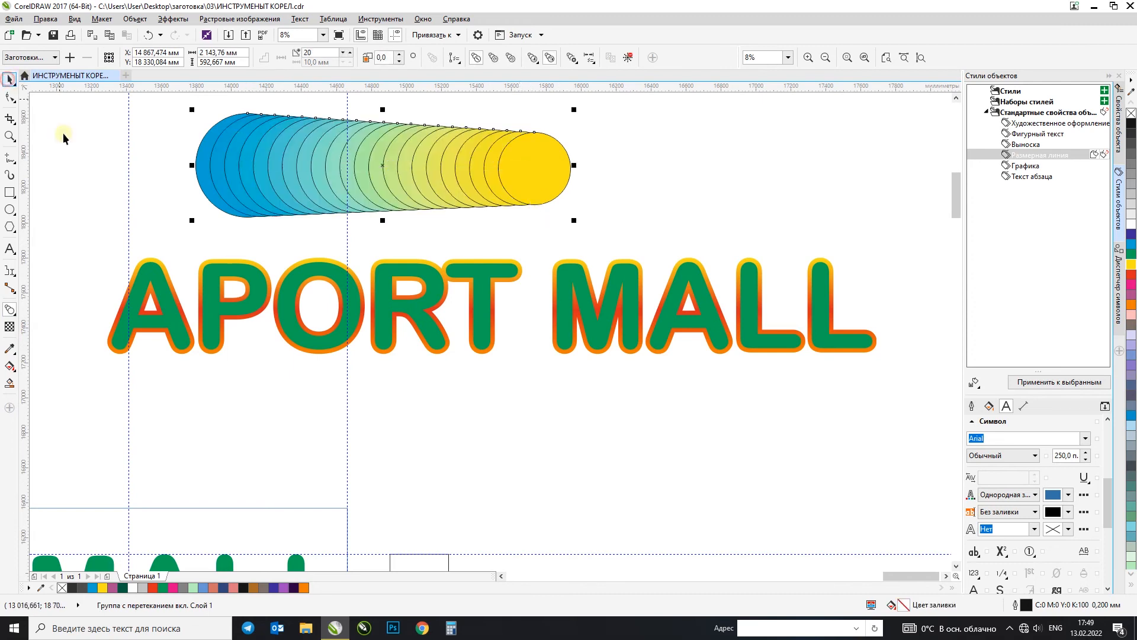
Step: Move the blend's yellow end circle up and to the right, to about X 16071 mm, Y 18738 mm
{"action": "scroll", "coordinate": [420, 202], "scroll_direction": "down", "scroll_amount": 2}
{"action": "scroll", "coordinate": [372, 170], "scroll_direction": "up", "scroll_amount": 2}
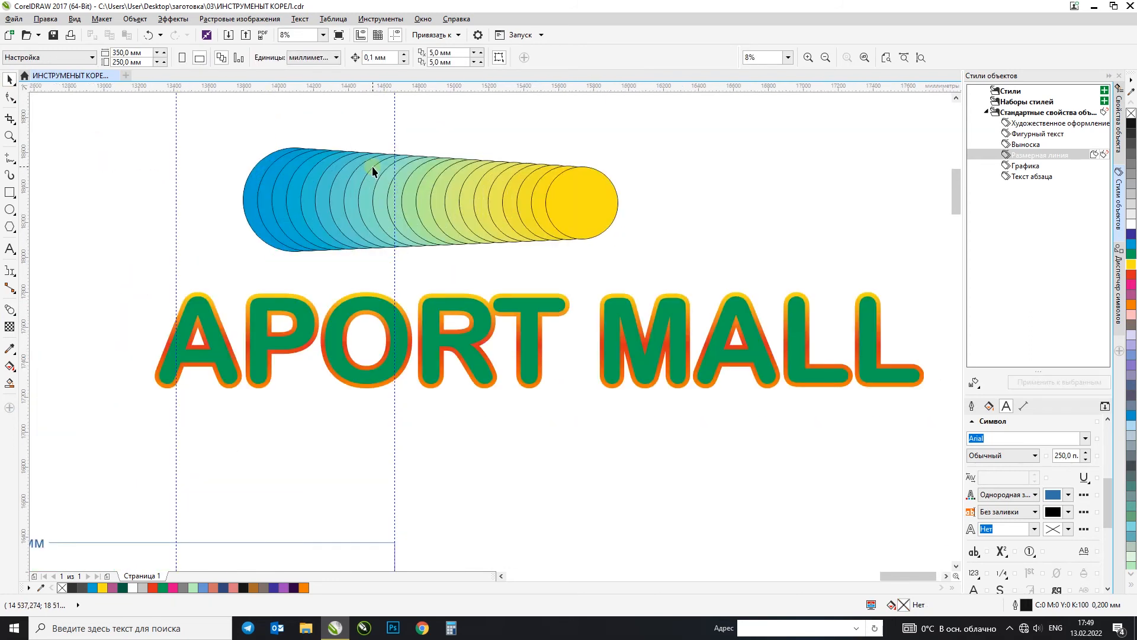
{"action": "left_click", "coordinate": [510, 181]}
{"action": "left_click", "coordinate": [525, 139]}
{"action": "left_click", "coordinate": [497, 189]}
{"action": "left_click", "coordinate": [643, 160]}
{"action": "left_click_drag", "start_coordinate": [586, 200], "coordinate": [650, 148]}
{"action": "scroll", "coordinate": [646, 168], "scroll_direction": "down", "scroll_amount": 2}
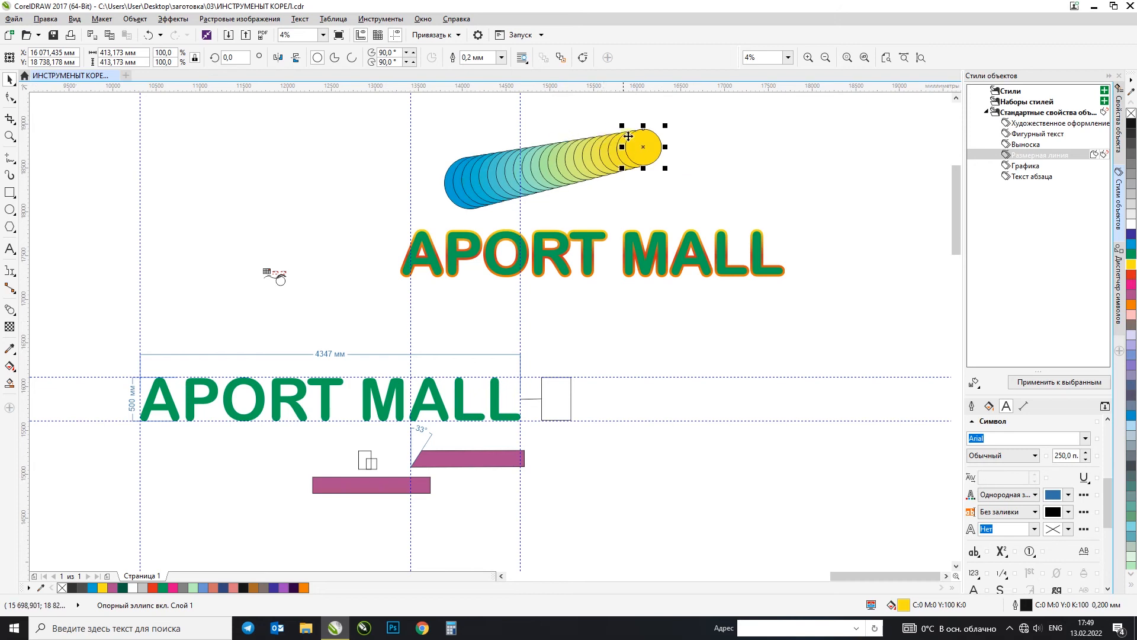
{"action": "left_click", "coordinate": [684, 128]}
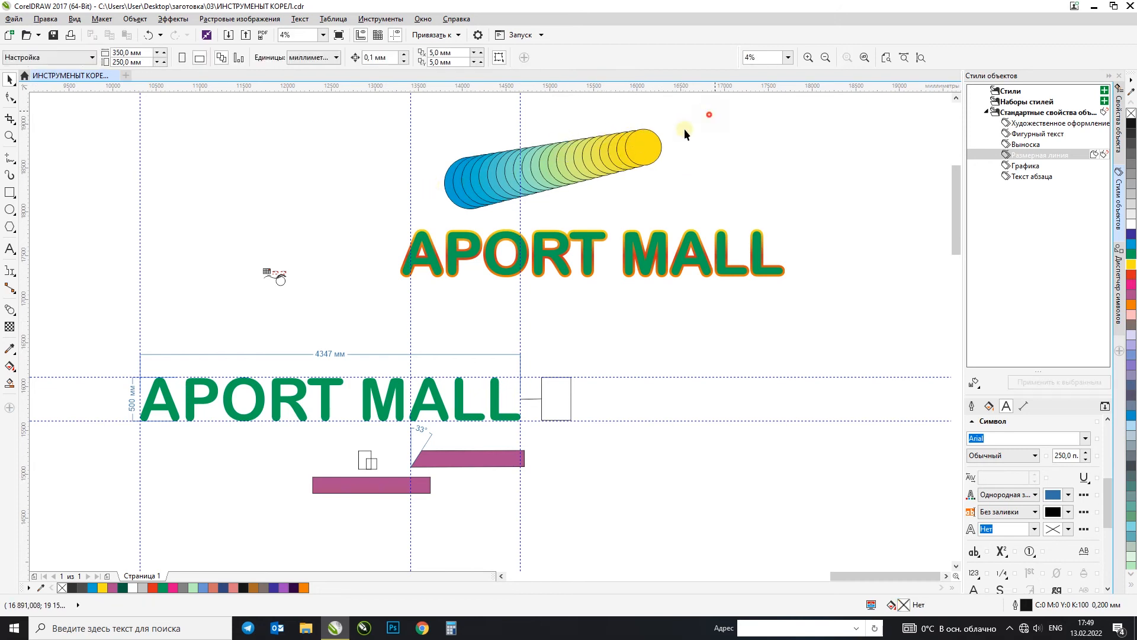
Step: Set the number of steps in the circle blend to 40
{"action": "left_click", "coordinate": [391, 217]}
{"action": "left_click", "coordinate": [315, 52]}
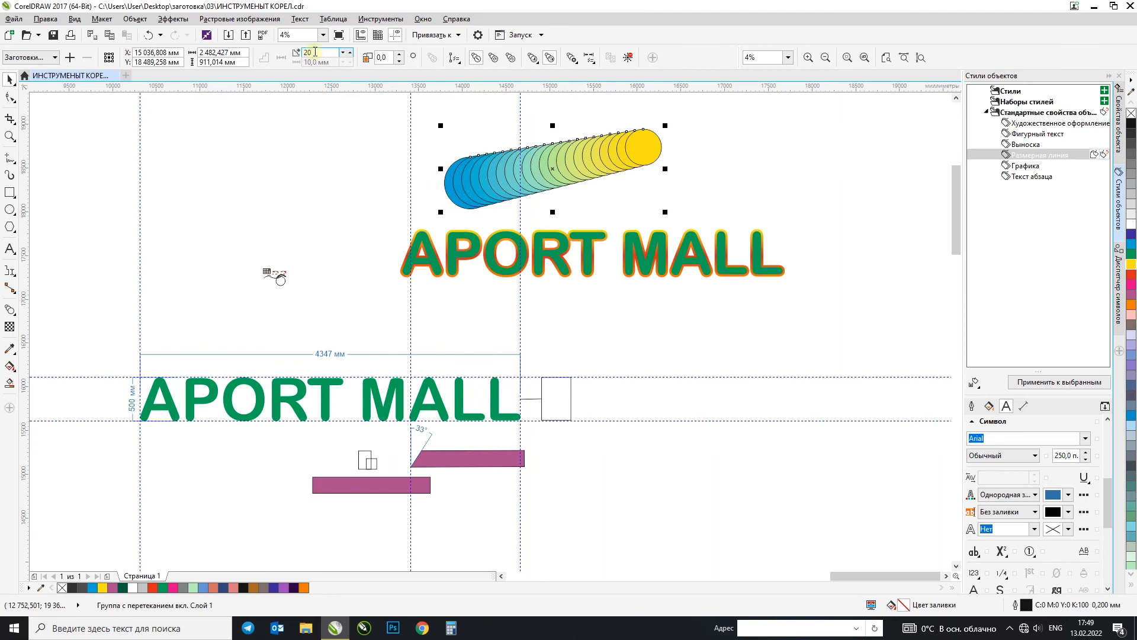
{"action": "type", "text": "40"}
{"action": "key", "text": "Return"}
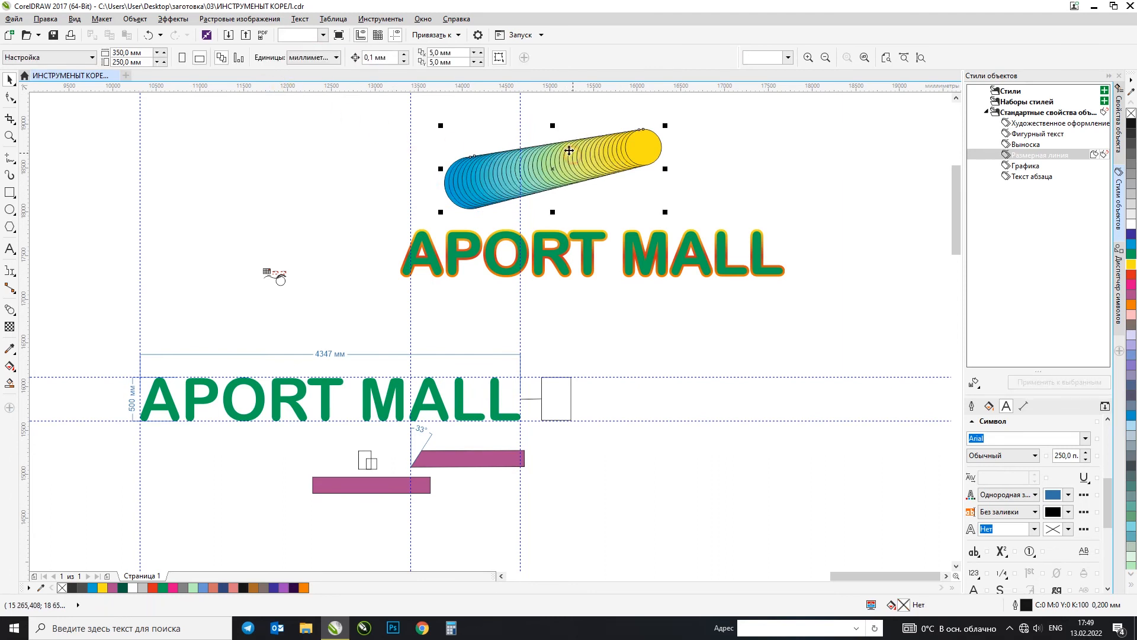
Step: Remove the outline from the whole blue-to-yellow circle blend
{"action": "left_click_drag", "start_coordinate": [714, 110], "coordinate": [461, 212]}
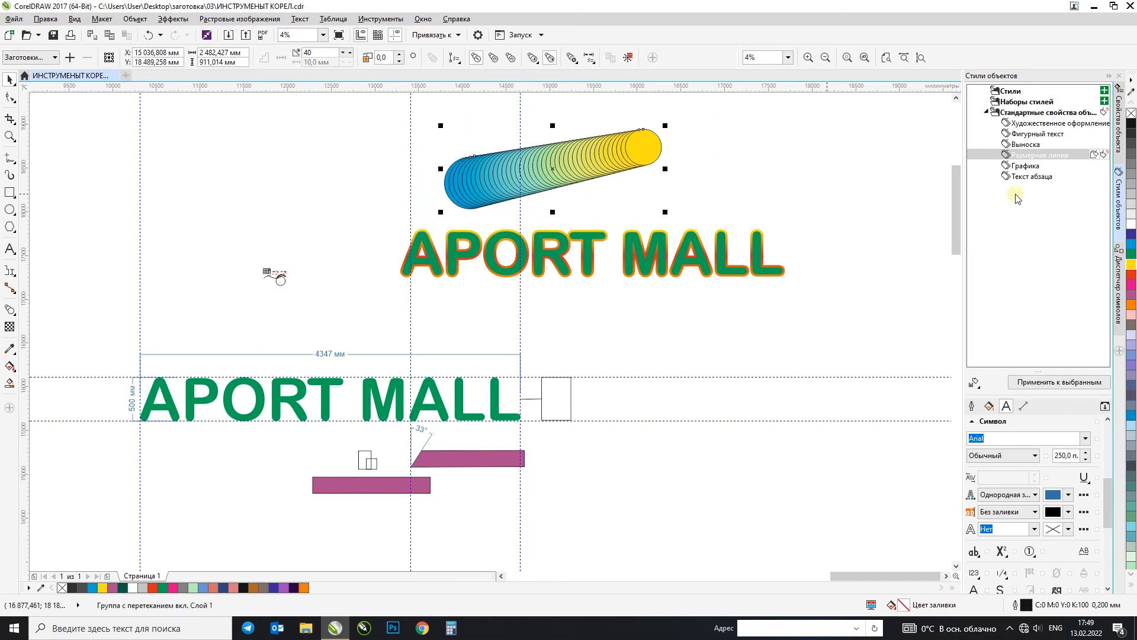
{"action": "right_click", "coordinate": [1131, 113]}
{"action": "left_click", "coordinate": [668, 148]}
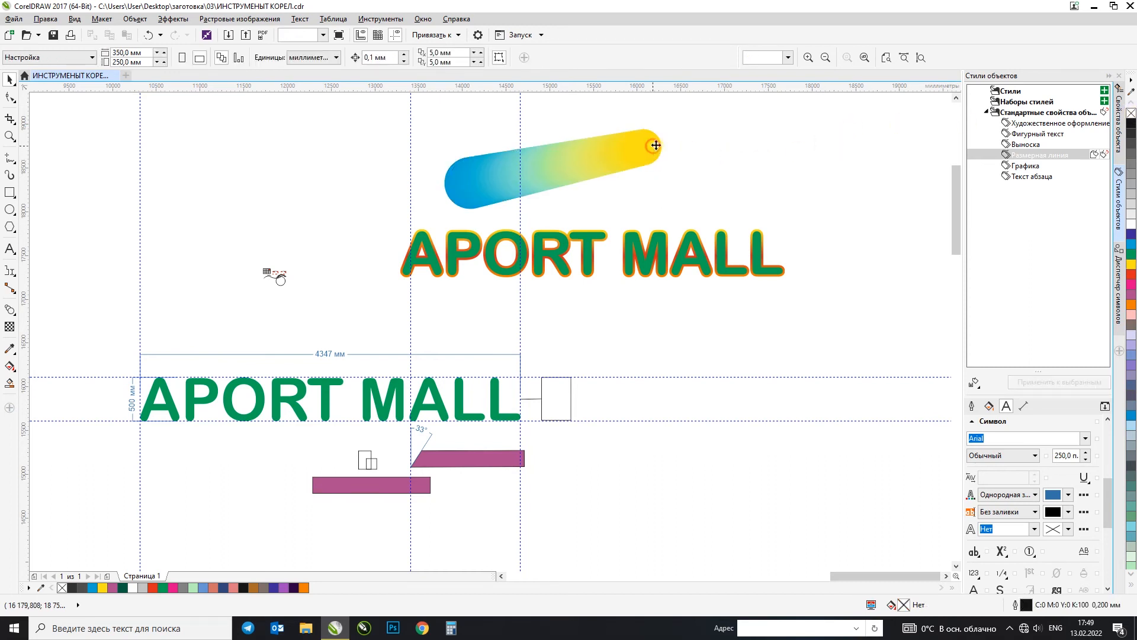
Step: Place a copy of the blend's yellow end circle at about X 17656 mm, Y 18352 mm and fill it red
{"action": "left_click", "coordinate": [654, 145]}
{"action": "left_click_drag", "start_coordinate": [649, 146], "coordinate": [782, 184]}
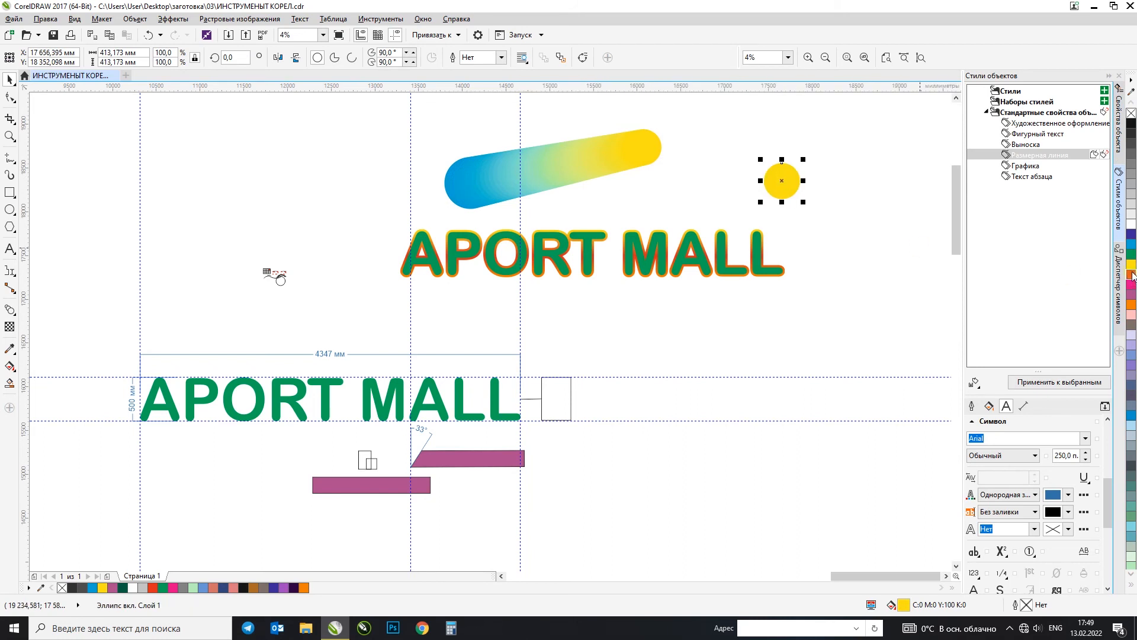
{"action": "left_click", "coordinate": [1131, 275]}
Step: Create a 20-step blend from the yellow circle to the red circle
{"action": "left_click", "coordinate": [648, 148]}
{"action": "left_click", "coordinate": [9, 308]}
{"action": "left_click_drag", "start_coordinate": [642, 148], "coordinate": [782, 181]}
{"action": "left_click", "coordinate": [10, 80]}
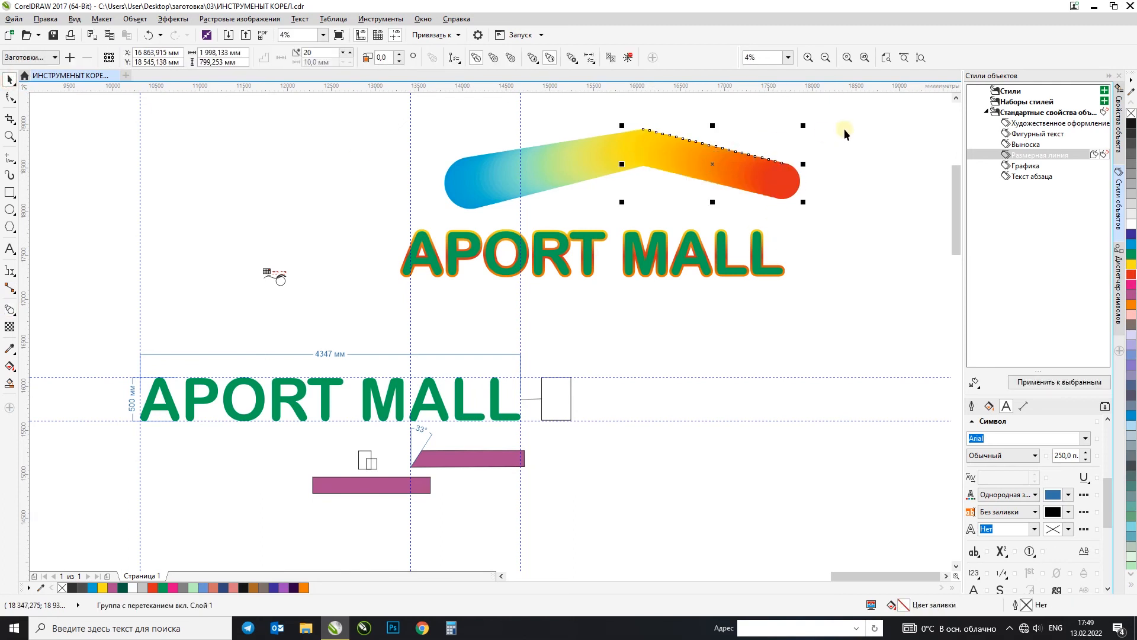
Step: Set the number of steps in the yellow-to-red blend to 150
{"action": "scroll", "coordinate": [844, 130], "scroll_direction": "up", "scroll_amount": 1}
{"action": "type", "text": "40"}
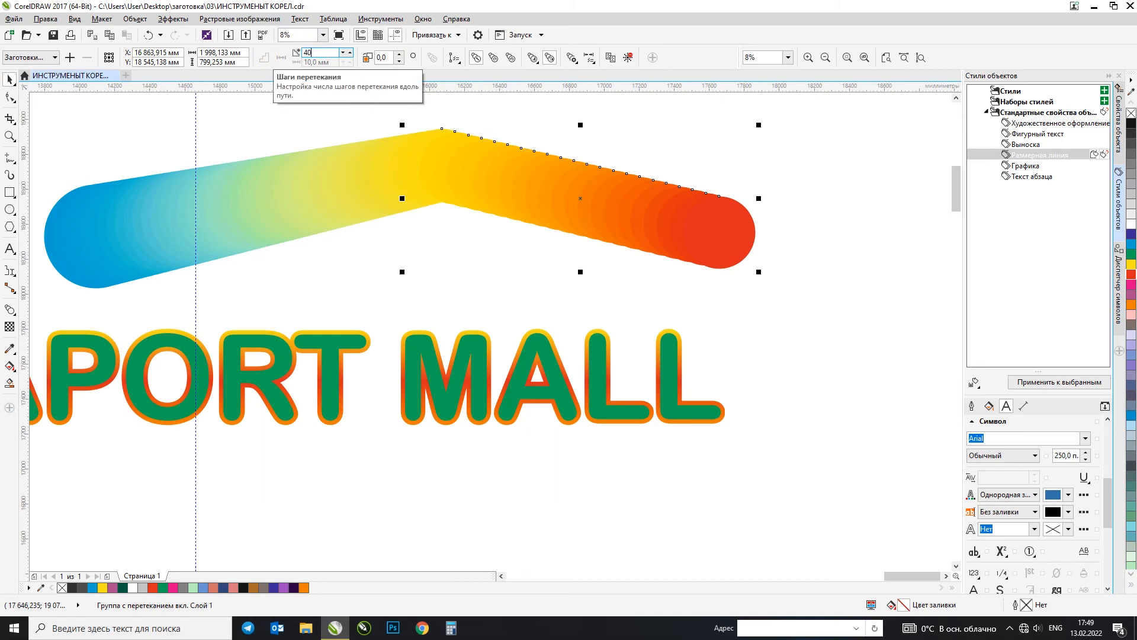
{"action": "left_click", "coordinate": [739, 143]}
{"action": "scroll", "coordinate": [574, 188], "scroll_direction": "up", "scroll_amount": 2}
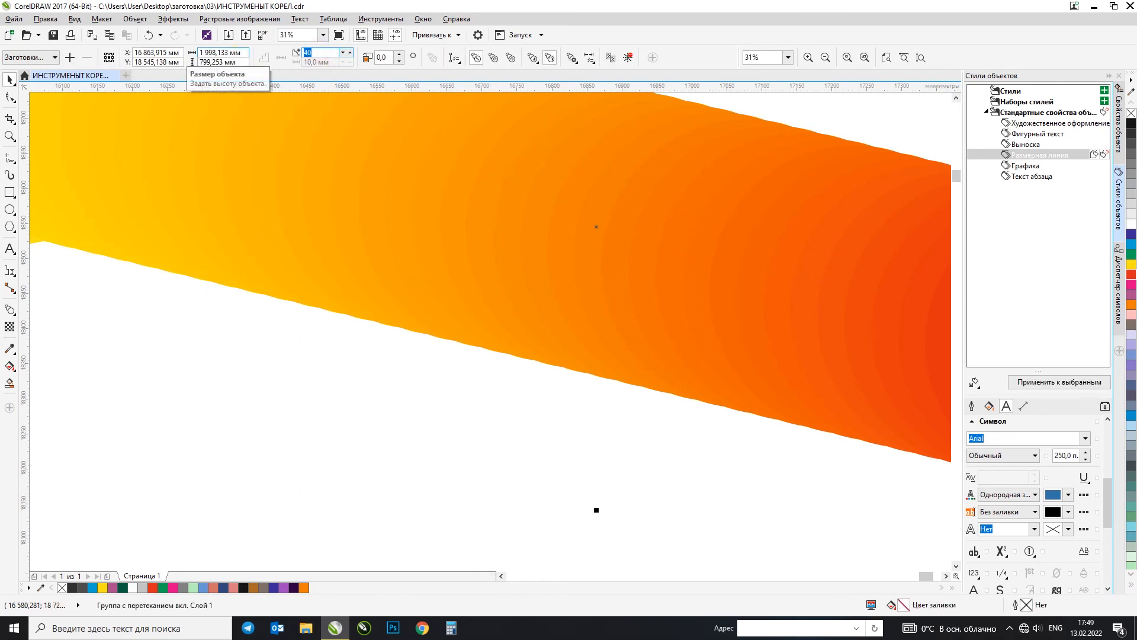
{"action": "scroll", "coordinate": [654, 375], "scroll_direction": "down", "scroll_amount": 2}
{"action": "left_click", "coordinate": [652, 373]}
{"action": "scroll", "coordinate": [500, 227], "scroll_direction": "down", "scroll_amount": 4}
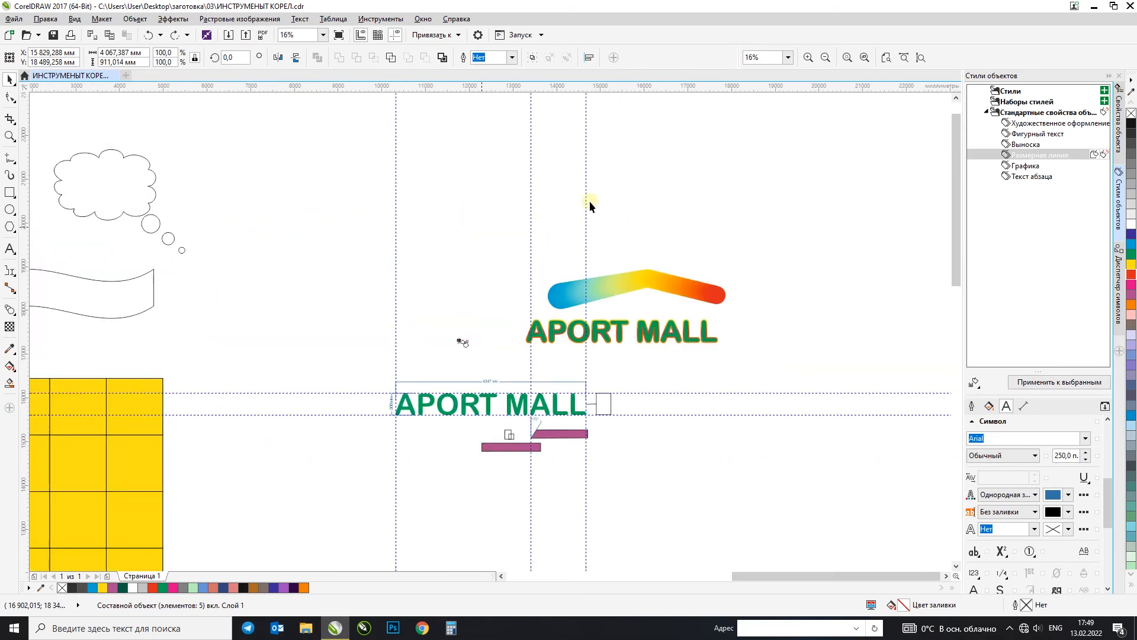
Step: Place a copy of the red end circle at about X 19011 mm, Y 19016 mm and fill it magenta
{"action": "left_click", "coordinate": [728, 275]}
{"action": "left_click", "coordinate": [529, 300]}
{"action": "left_click_drag", "start_coordinate": [529, 301], "coordinate": [640, 241]}
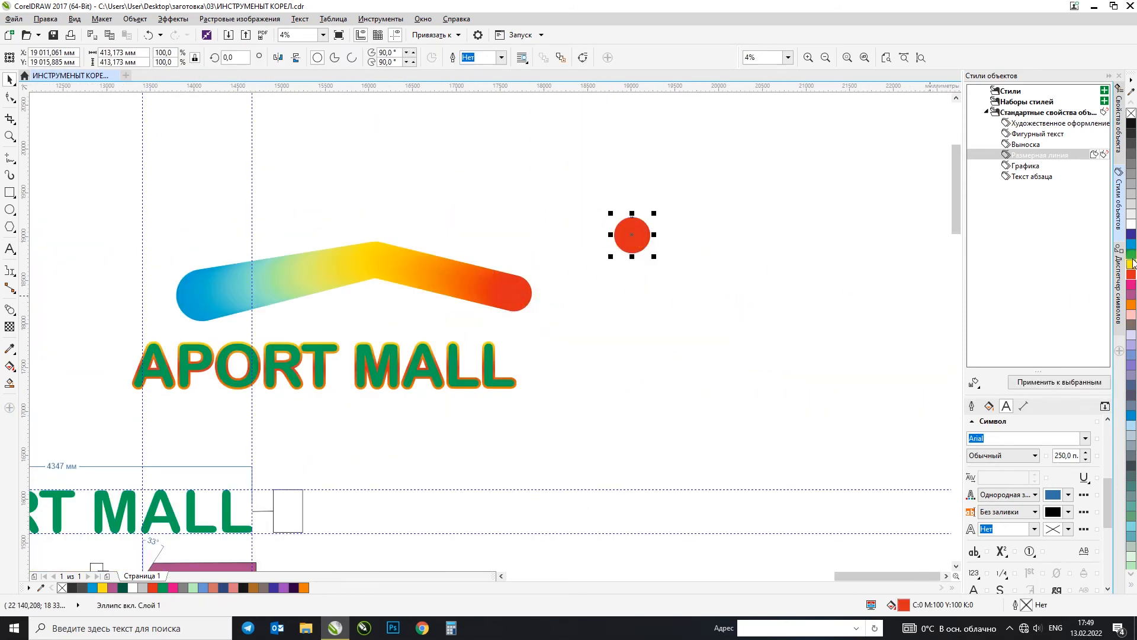
{"action": "left_click", "coordinate": [1132, 285]}
Step: Blend the red circle into the magenta circle and place a green copy of the circle down to its right
{"action": "left_click", "coordinate": [534, 287]}
{"action": "left_click", "coordinate": [10, 309]}
{"action": "left_click", "coordinate": [517, 299]}
{"action": "left_click_drag", "start_coordinate": [516, 299], "coordinate": [719, 316]}
{"action": "left_click", "coordinate": [9, 79]}
{"action": "left_click", "coordinate": [1132, 256]}
Step: Extend the chain with a 20-step blend from the magenta circle to the green circle
{"action": "left_click", "coordinate": [646, 237]}
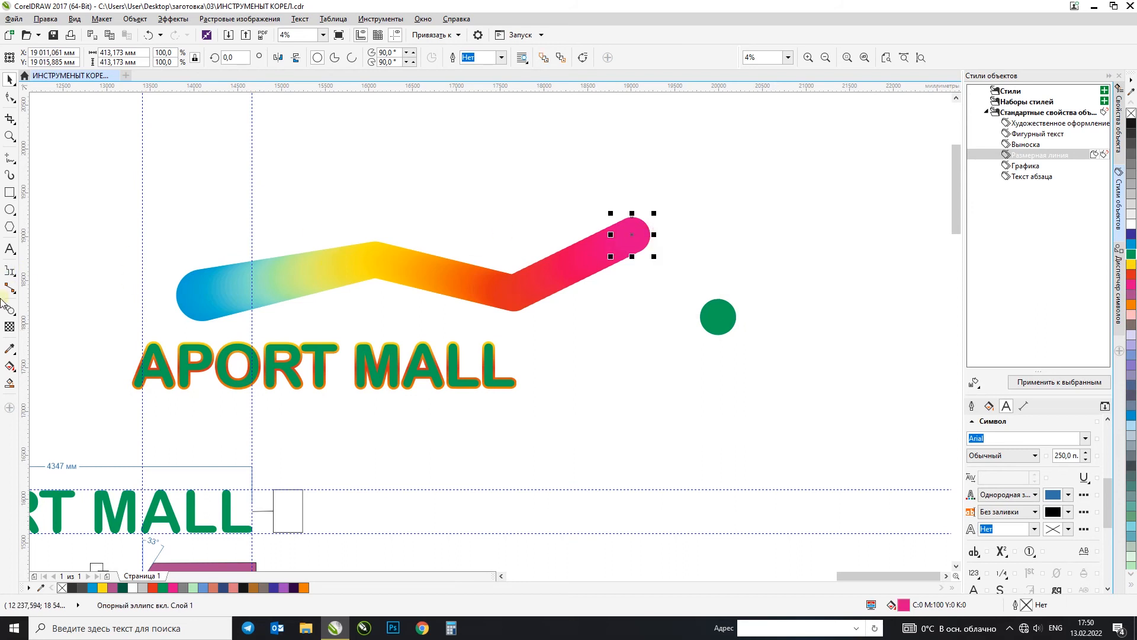
{"action": "left_click", "coordinate": [12, 311]}
{"action": "left_click_drag", "start_coordinate": [648, 240], "coordinate": [719, 317]}
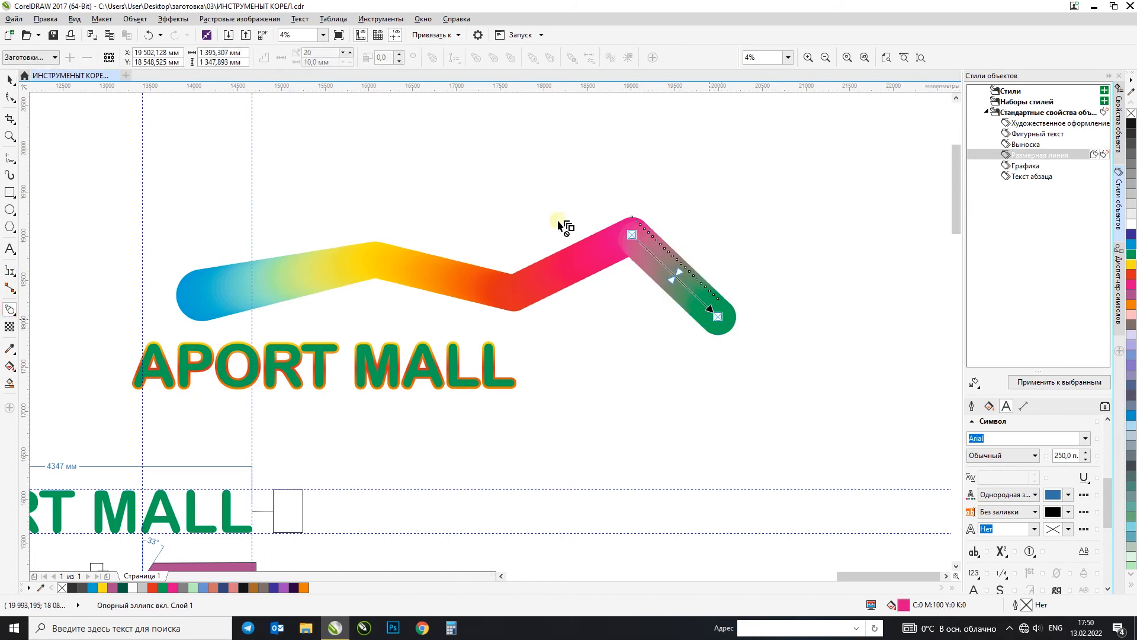
{"action": "left_click", "coordinate": [11, 82]}
{"action": "left_click", "coordinate": [656, 195]}
{"action": "scroll", "coordinate": [659, 195], "scroll_direction": "down", "scroll_amount": 1}
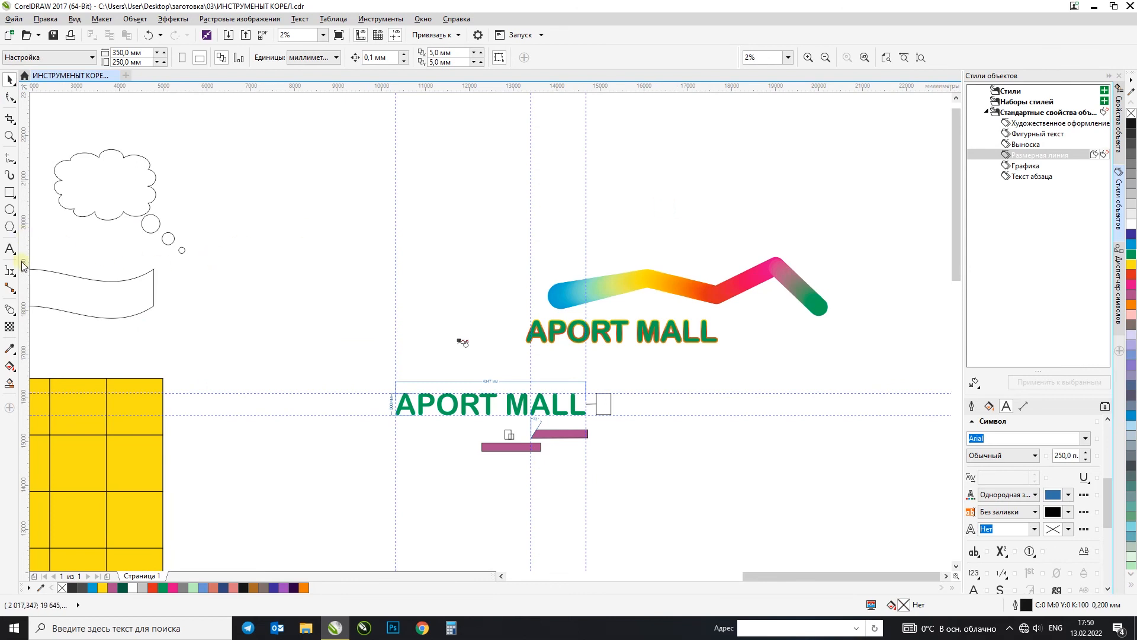
{"action": "left_click", "coordinate": [9, 312]}
{"action": "left_click", "coordinate": [10, 312]}
{"action": "left_click", "coordinate": [10, 313]}
{"action": "left_click", "coordinate": [23, 337]}
{"action": "left_click", "coordinate": [10, 312]}
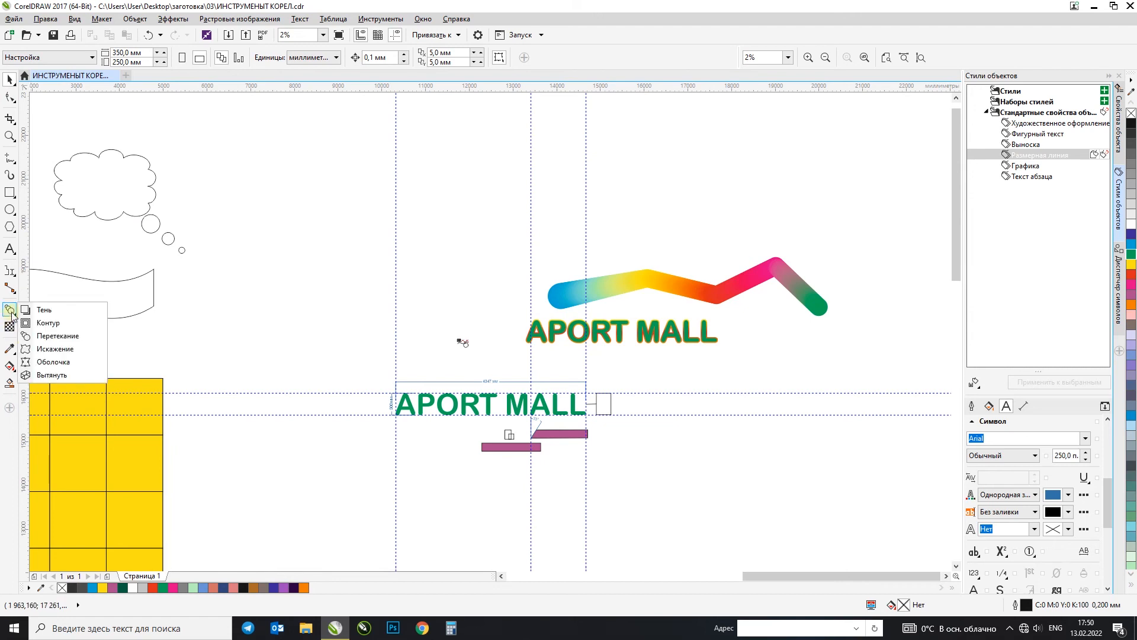
Step: Draw a rectangle about 3752 × 2140 mm in the empty area above the plain lettering and fill it cyan blue
{"action": "left_click", "coordinate": [309, 228]}
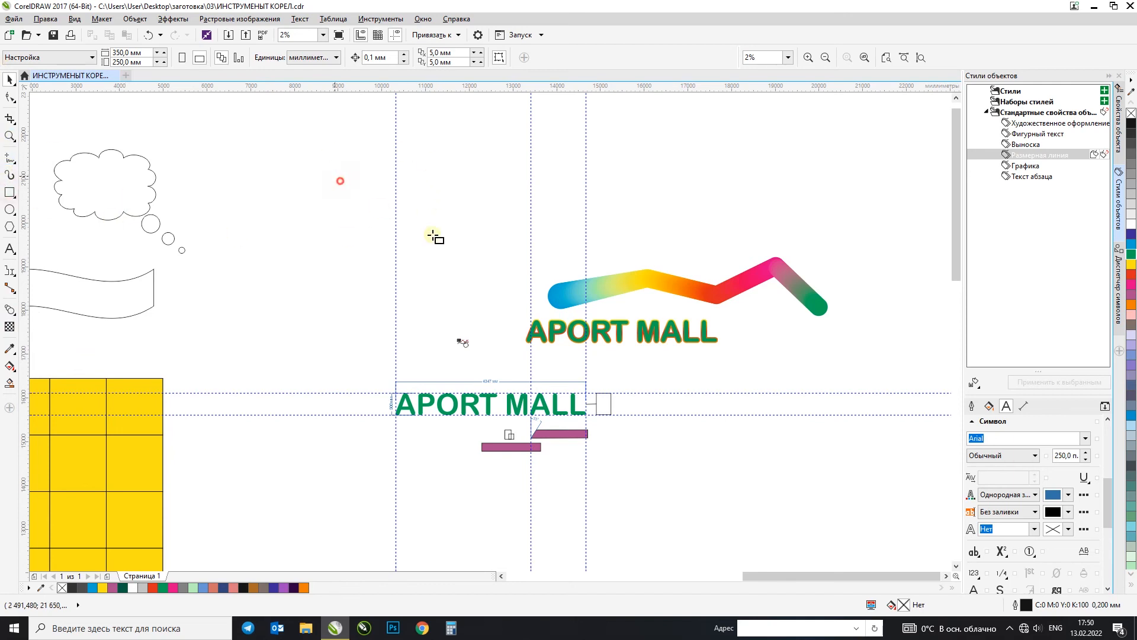
{"action": "left_click_drag", "start_coordinate": [327, 167], "coordinate": [492, 260]}
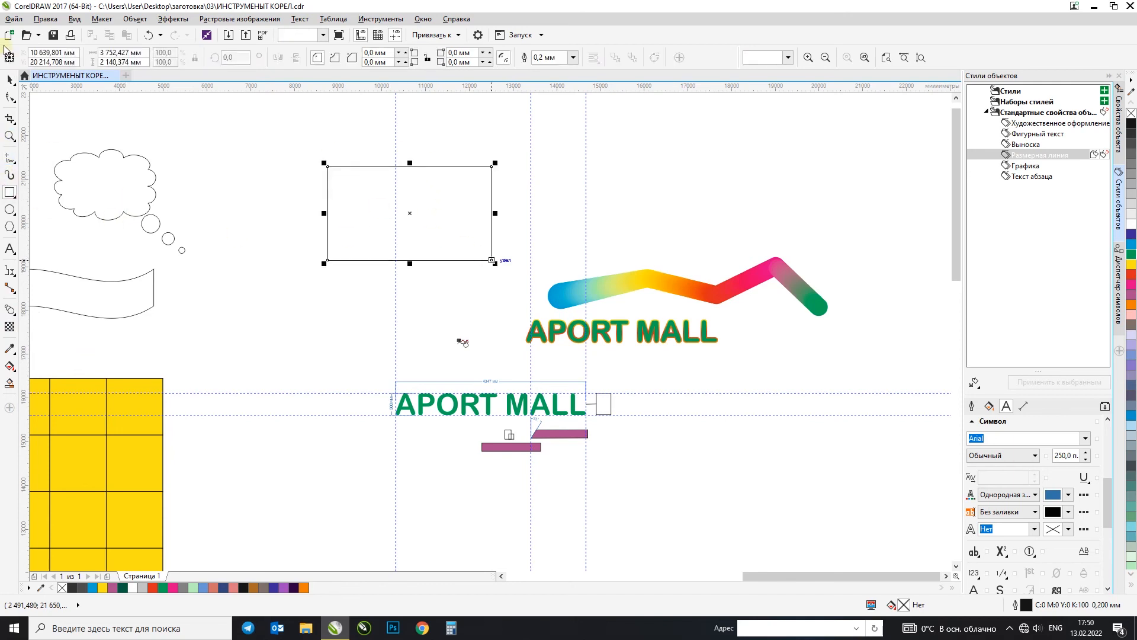
{"action": "left_click", "coordinate": [1130, 243]}
Step: Try several push-and-pull distortions on the blue rectangle from different starting points, undoing each one
{"action": "left_click", "coordinate": [10, 313]}
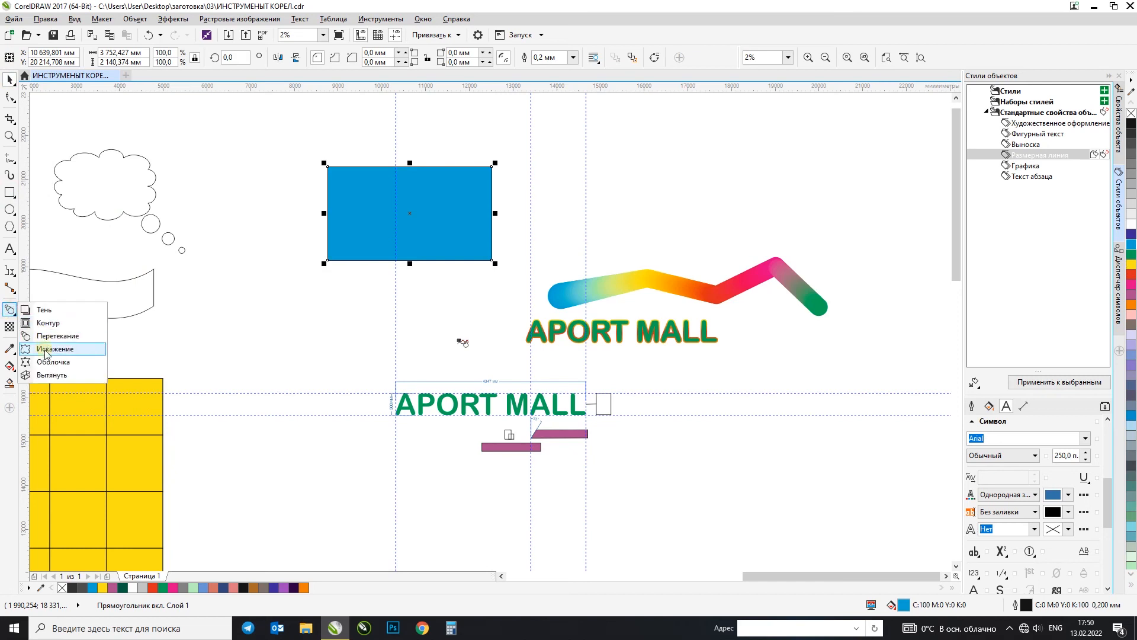
{"action": "left_click", "coordinate": [47, 362]}
{"action": "left_click_drag", "start_coordinate": [431, 192], "coordinate": [443, 141]}
{"action": "key", "text": "ctrl+z"}
{"action": "left_click_drag", "start_coordinate": [425, 260], "coordinate": [444, 216]}
{"action": "key", "text": "ctrl+z"}
{"action": "left_click_drag", "start_coordinate": [332, 172], "coordinate": [381, 208]}
{"action": "key", "text": "ctrl+z"}
{"action": "left_click_drag", "start_coordinate": [456, 207], "coordinate": [416, 211]}
{"action": "key", "text": "ctrl+z"}
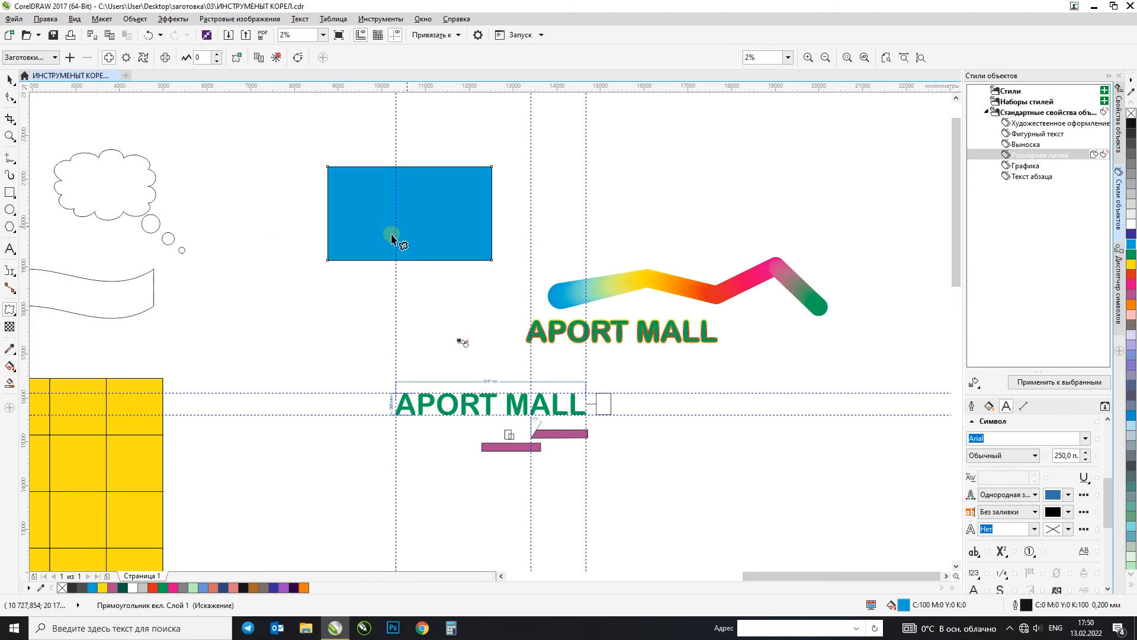
{"action": "left_click_drag", "start_coordinate": [327, 258], "coordinate": [381, 161]}
{"action": "key", "text": "ctrl+z"}
{"action": "left_click_drag", "start_coordinate": [477, 212], "coordinate": [358, 231]}
{"action": "key", "text": "ctrl+z"}
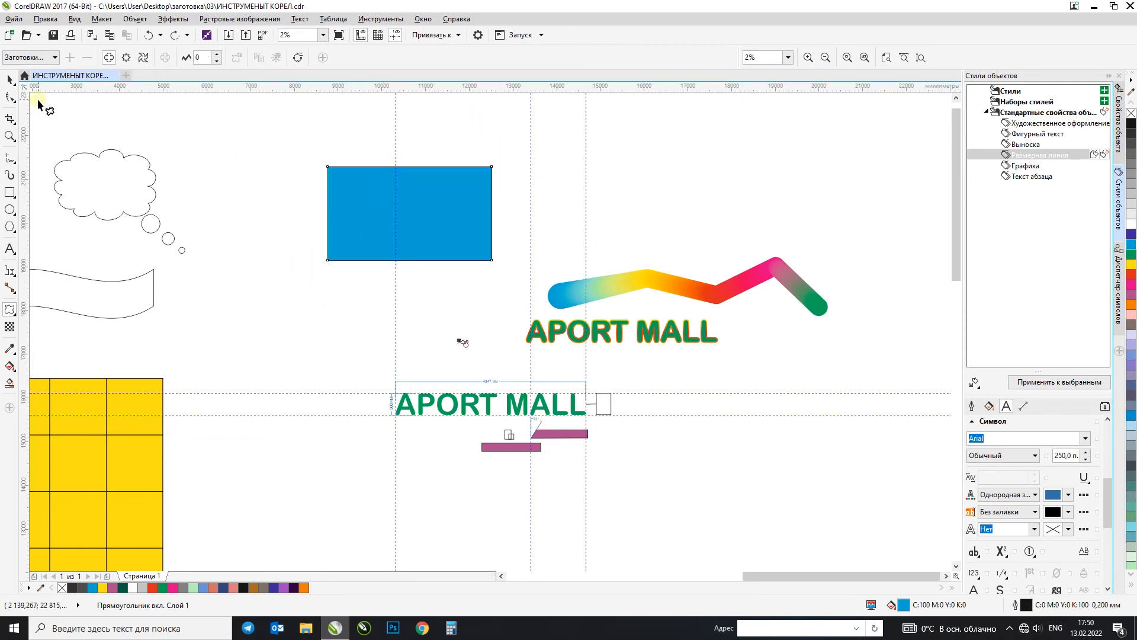
{"action": "left_click", "coordinate": [12, 82]}
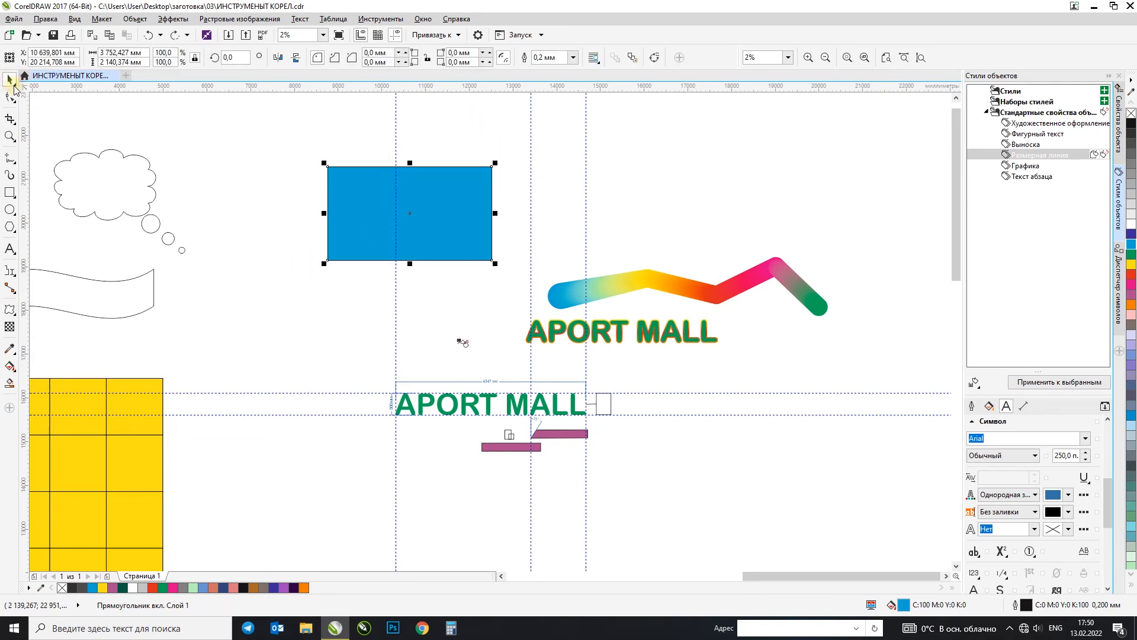
{"action": "left_click", "coordinate": [11, 314]}
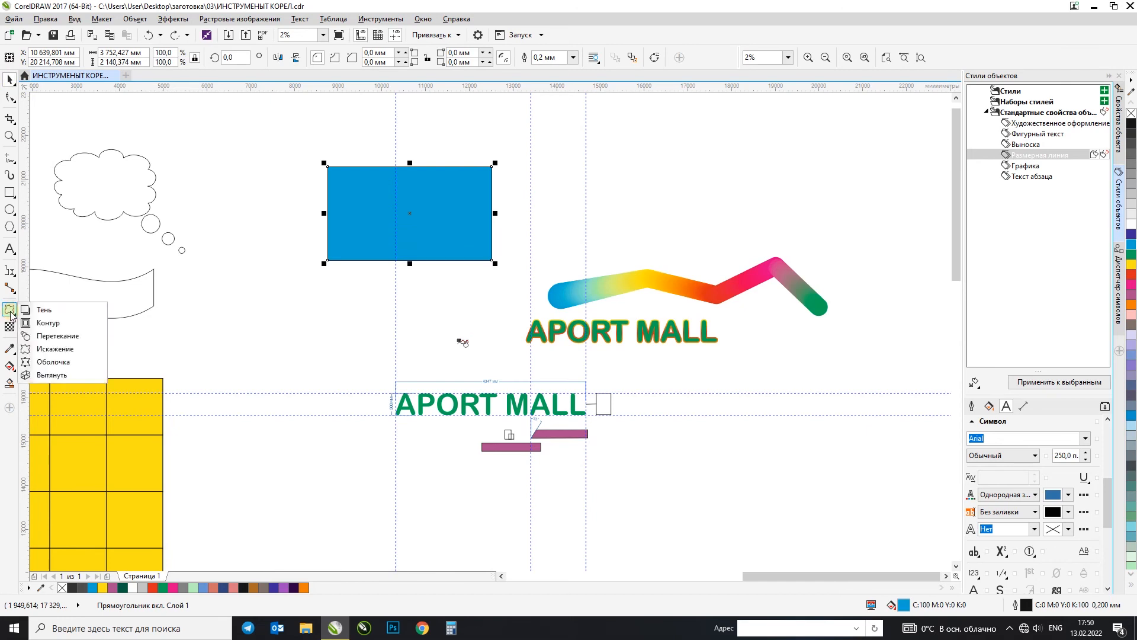
{"action": "left_click", "coordinate": [52, 362]}
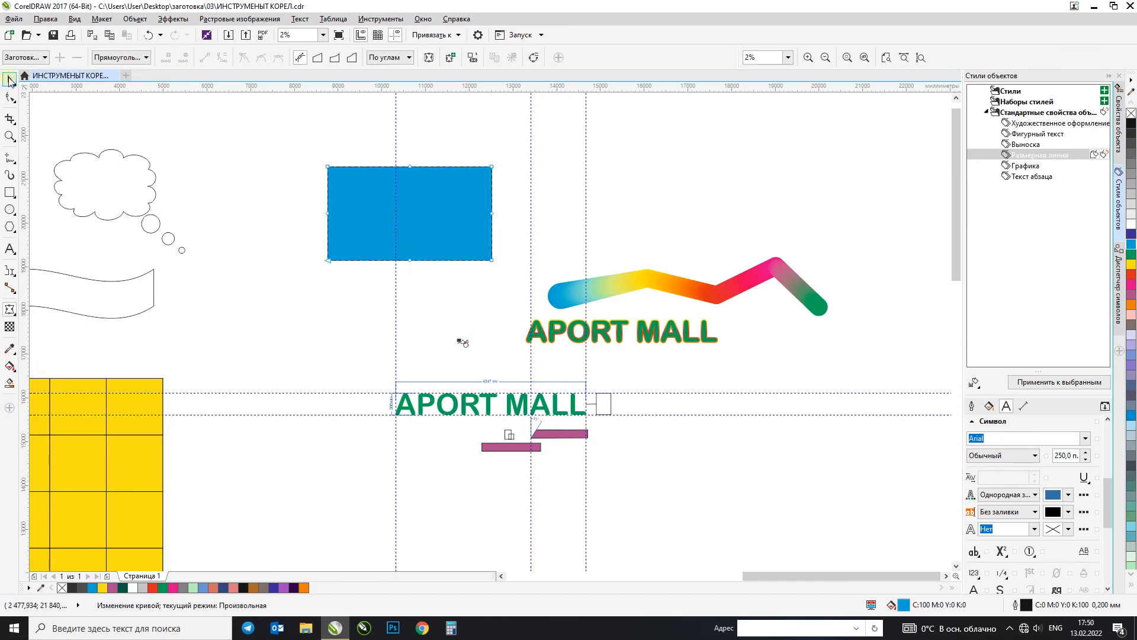
{"action": "left_click", "coordinate": [10, 81]}
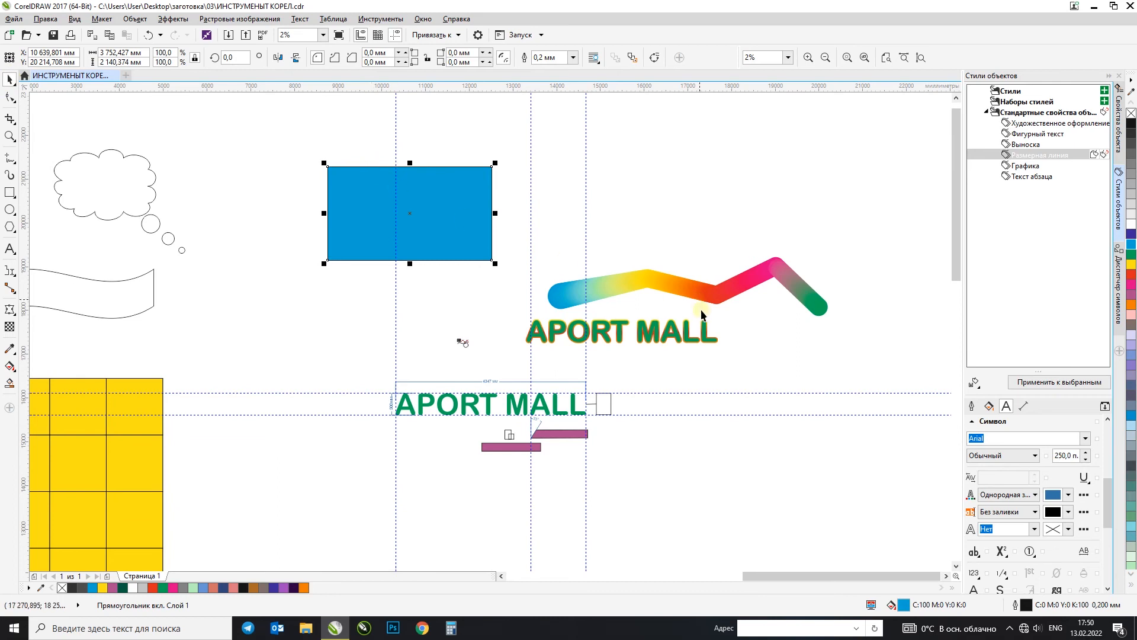
Step: Group the outlined APORT MALL lettering, move it above the blend chain, and place a copy below the chain at about X 17200 mm, Y 17263 mm
{"action": "left_click", "coordinate": [549, 323]}
{"action": "scroll", "coordinate": [657, 319], "scroll_direction": "up", "scroll_amount": 1}
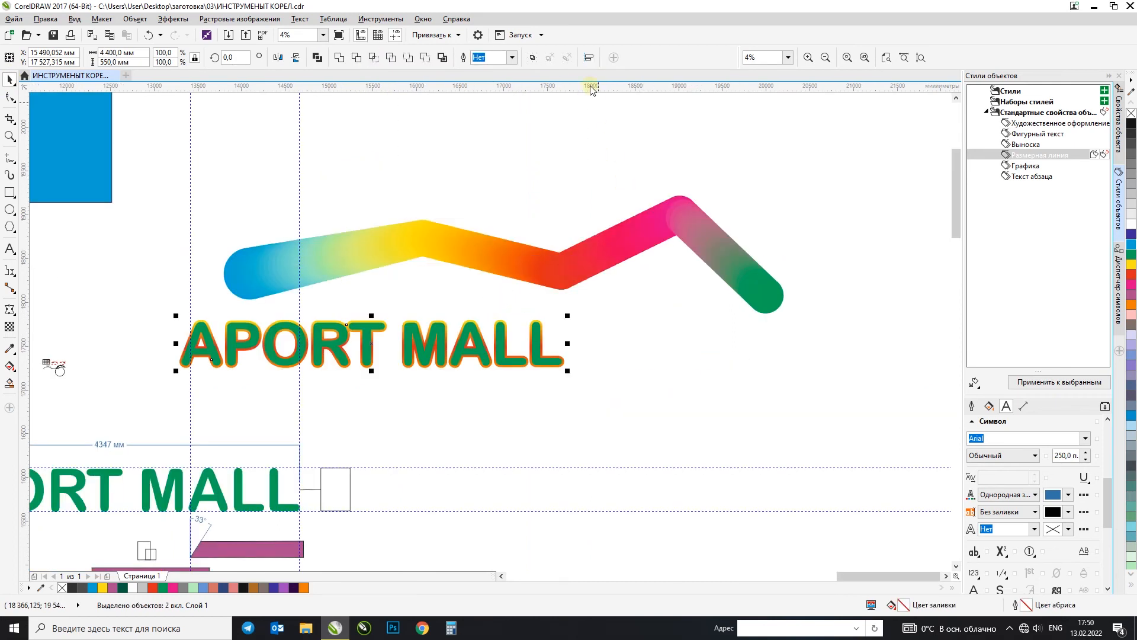
{"action": "left_click", "coordinate": [532, 57]}
{"action": "left_click_drag", "start_coordinate": [466, 346], "coordinate": [608, 135]}
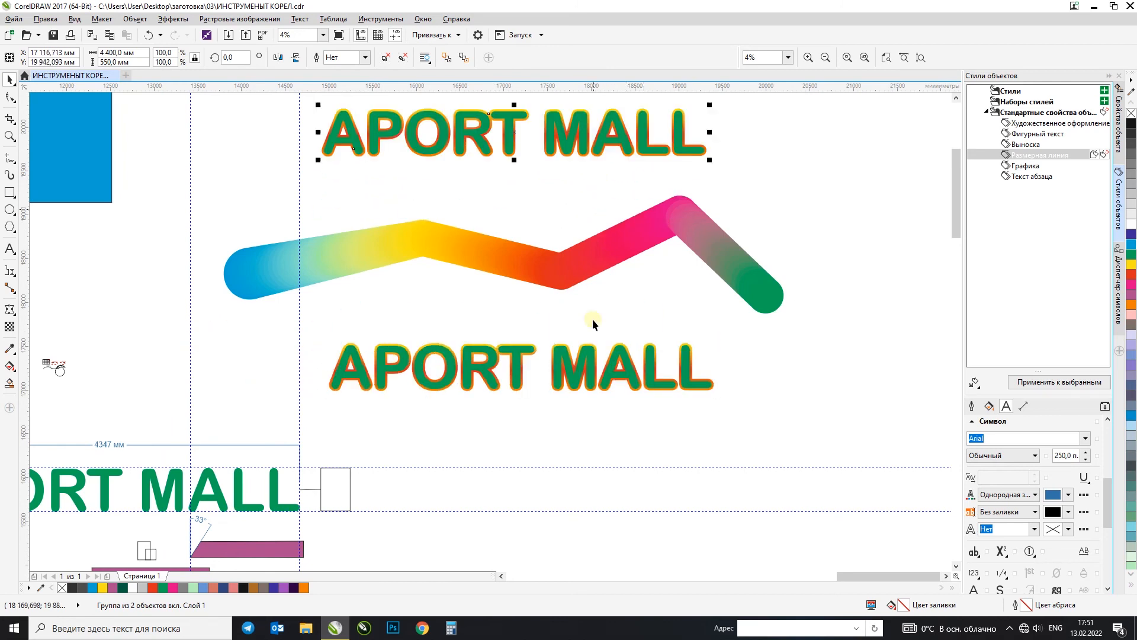
Step: Apply an envelope to the lower outlined APORT MALL copy, raising both upper corners and pulling the middle of its top edge down
{"action": "left_click", "coordinate": [10, 311]}
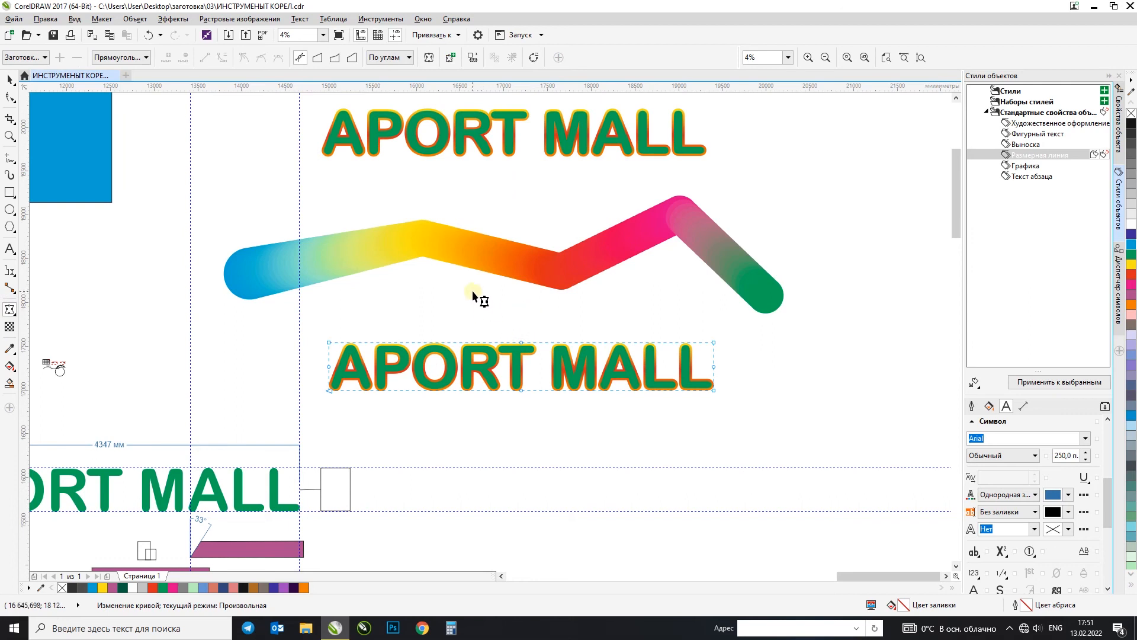
{"action": "left_click_drag", "start_coordinate": [330, 342], "coordinate": [330, 293]}
{"action": "left_click_drag", "start_coordinate": [557, 309], "coordinate": [527, 321]}
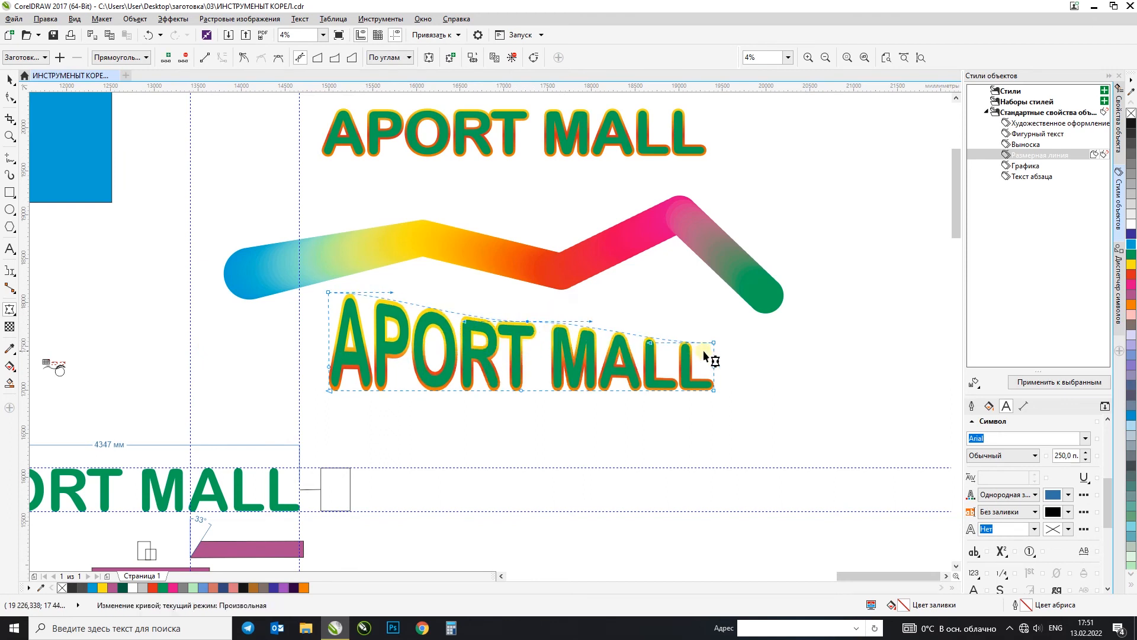
{"action": "left_click_drag", "start_coordinate": [713, 343], "coordinate": [714, 293]}
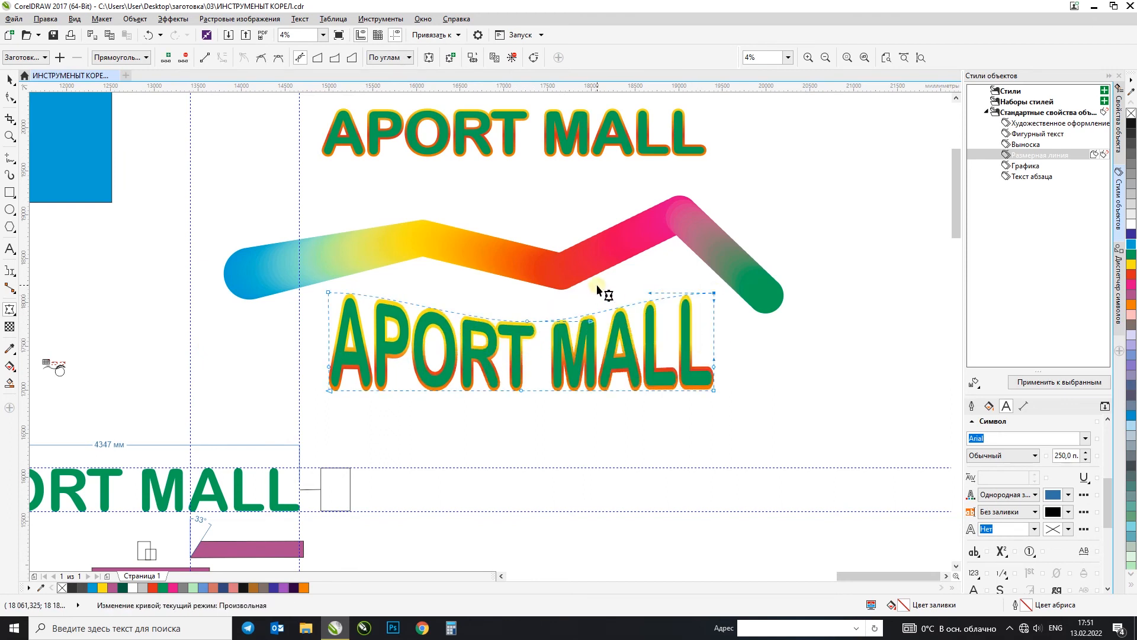
{"action": "left_click_drag", "start_coordinate": [526, 321], "coordinate": [513, 340]}
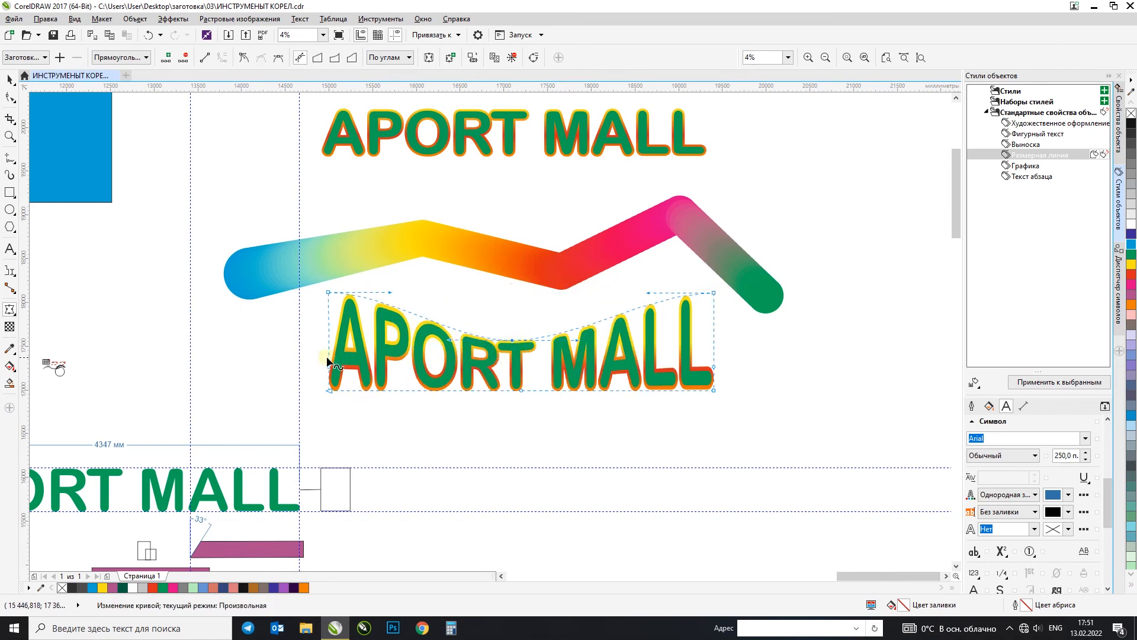
Step: Try bowing the envelope's bottom edge downward at its middle node, and undo the change
{"action": "left_click_drag", "start_coordinate": [795, 365], "coordinate": [681, 398]}
{"action": "left_click_drag", "start_coordinate": [521, 391], "coordinate": [524, 416]}
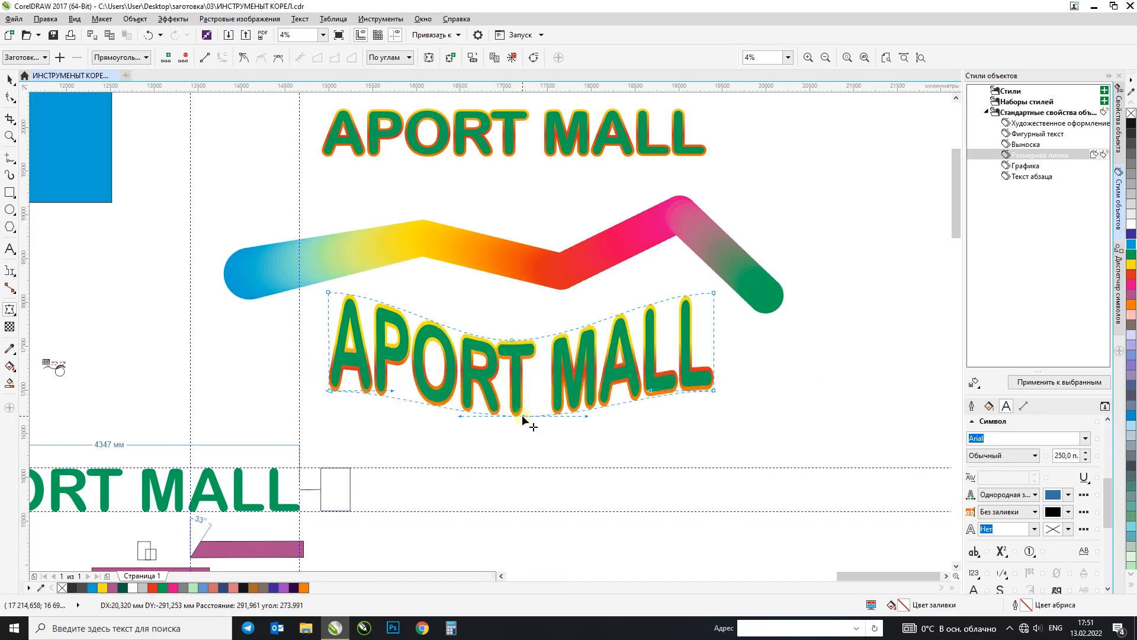
{"action": "left_click", "coordinate": [11, 80]}
{"action": "left_click_drag", "start_coordinate": [678, 342], "coordinate": [765, 336]}
{"action": "key", "text": "ctrl+z"}
{"action": "left_click", "coordinate": [754, 350]}
{"action": "left_click", "coordinate": [682, 330]}
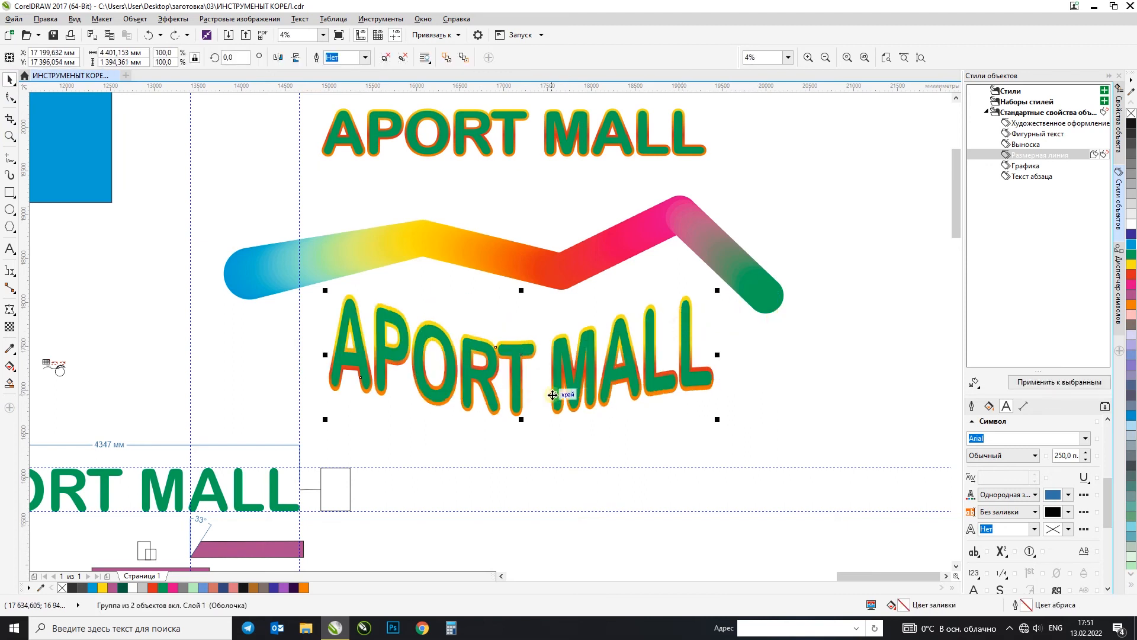
{"action": "key", "text": "ctrl+z"}
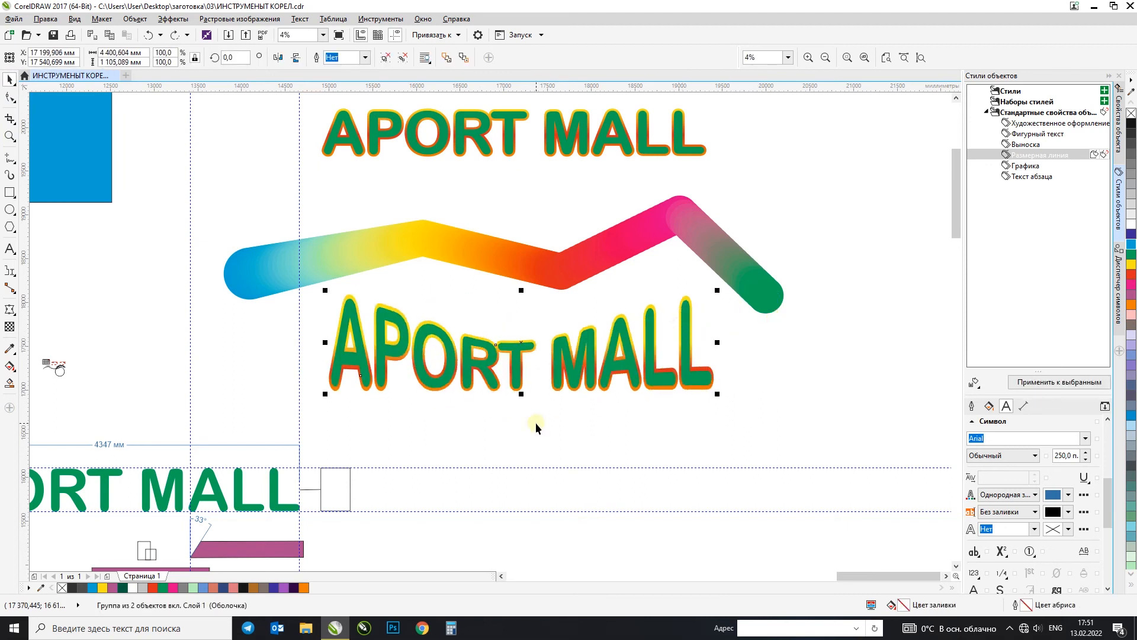
Step: Move the enveloped APORT MALL lettering straight down to about Y 17160 mm
{"action": "left_click", "coordinate": [536, 422]}
{"action": "left_click", "coordinate": [524, 363]}
{"action": "left_click_drag", "start_coordinate": [655, 355], "coordinate": [658, 314]}
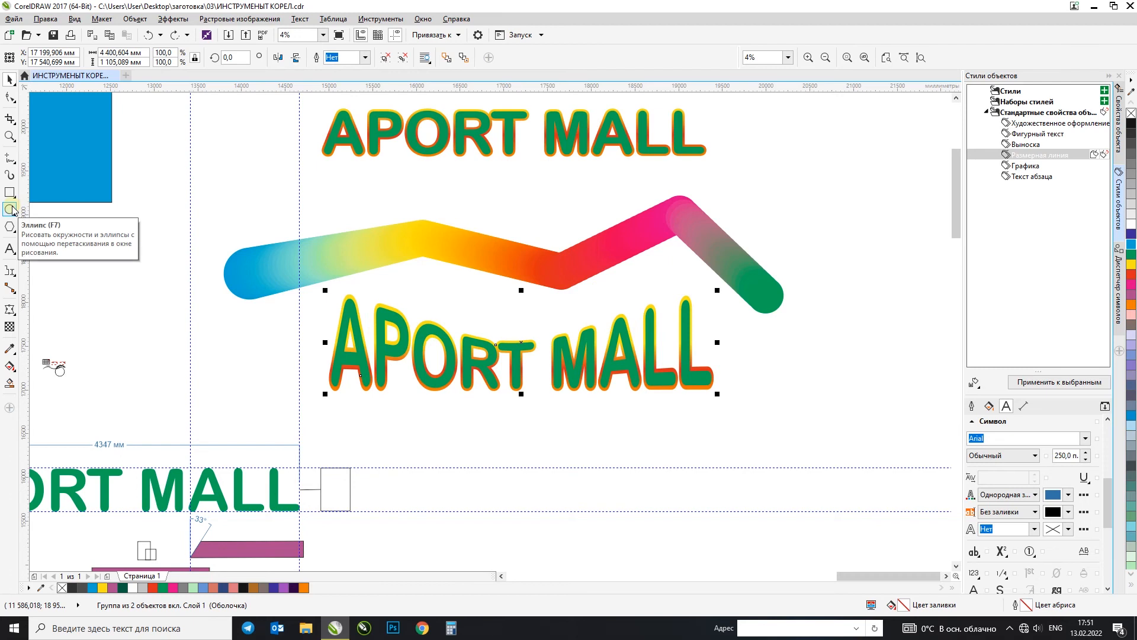
{"action": "left_click_drag", "start_coordinate": [478, 368], "coordinate": [478, 401]}
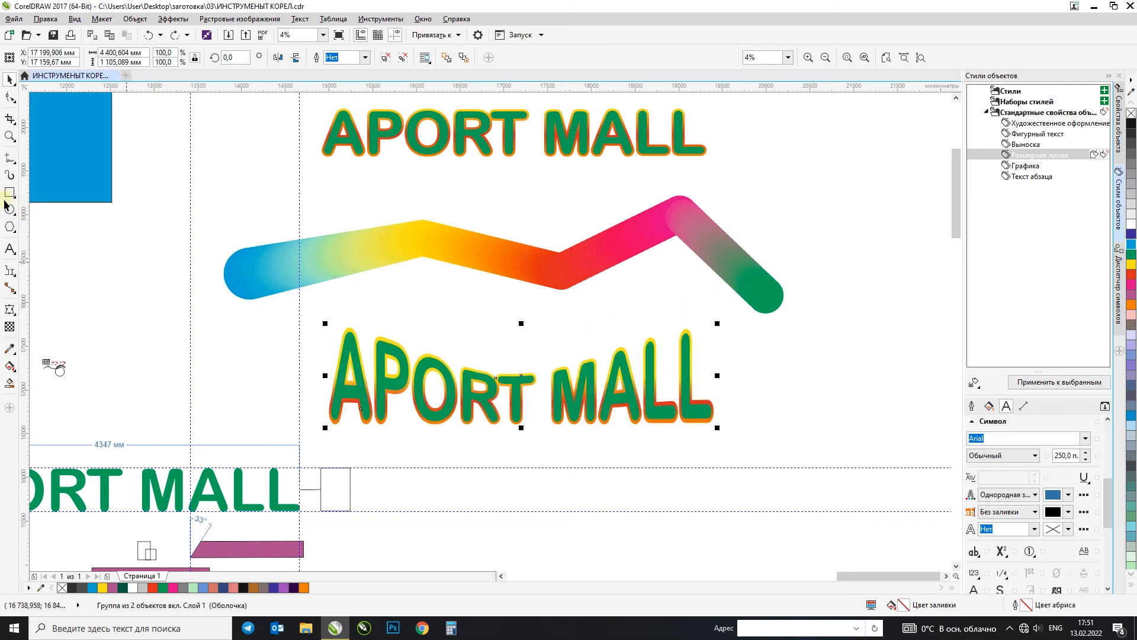
Step: Draw a wide ellipse about 5877 × 2495 mm overlapping the lower part of the blue rectangle
{"action": "left_click", "coordinate": [10, 210]}
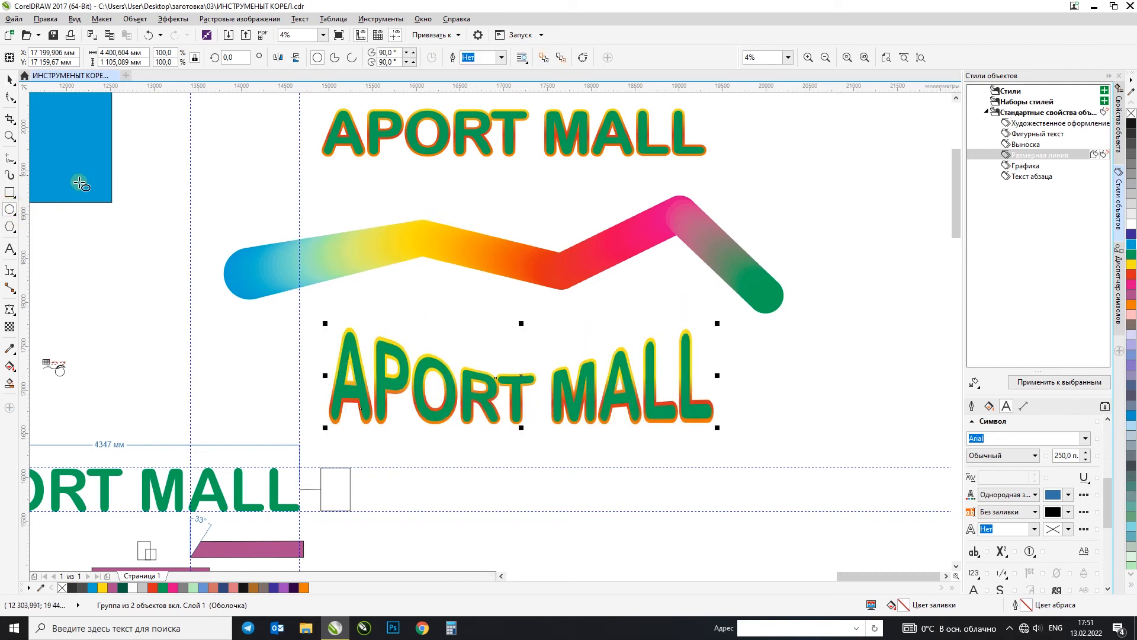
{"action": "left_click", "coordinate": [18, 193]}
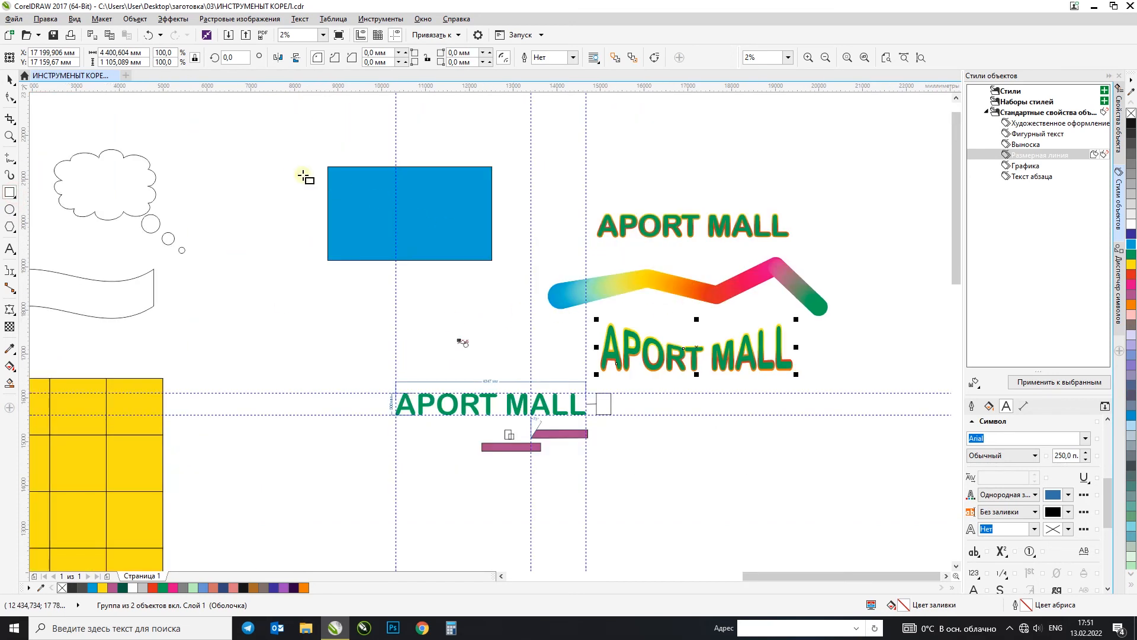
{"action": "scroll", "coordinate": [303, 176], "scroll_direction": "up", "scroll_amount": 1}
{"action": "left_click", "coordinate": [10, 211]}
{"action": "left_click_drag", "start_coordinate": [101, 221], "coordinate": [622, 446]}
Step: Align the ellipse horizontally with the centre of the blue rectangle
{"action": "key", "text": "space"}
{"action": "left_click", "coordinate": [432, 199], "text": "shift"}
{"action": "key", "text": "c"}
{"action": "left_click", "coordinate": [567, 160]}
Step: Intersect the ellipse with the blue rectangle and fill the resulting overlap shape grey
{"action": "left_click", "coordinate": [439, 201]}
{"action": "left_click", "coordinate": [499, 282]}
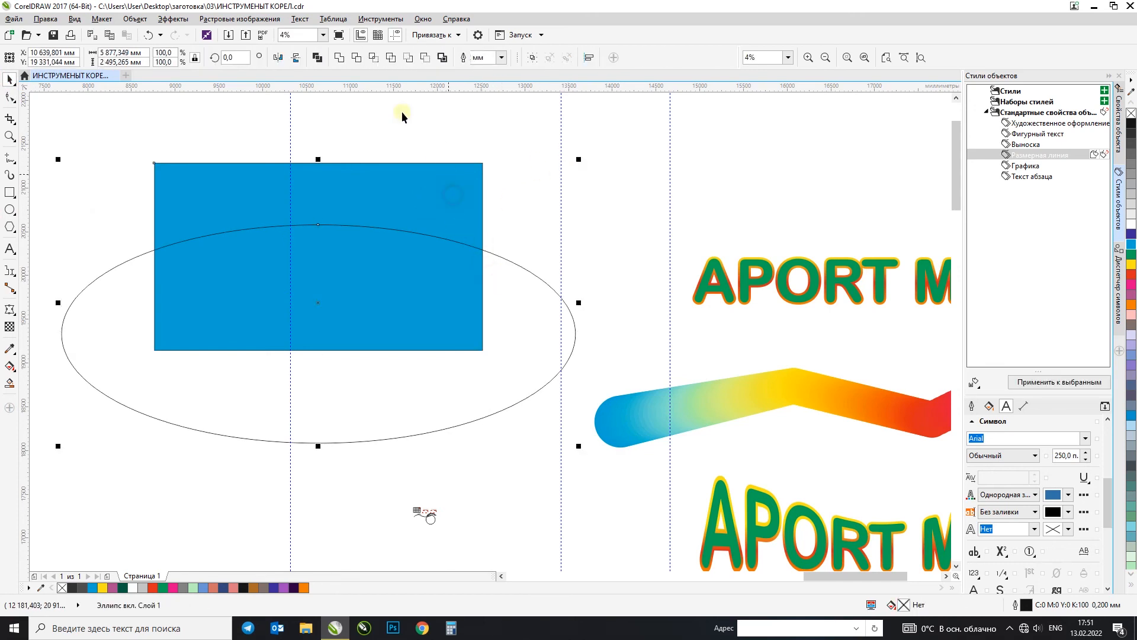
{"action": "left_click", "coordinate": [373, 58]}
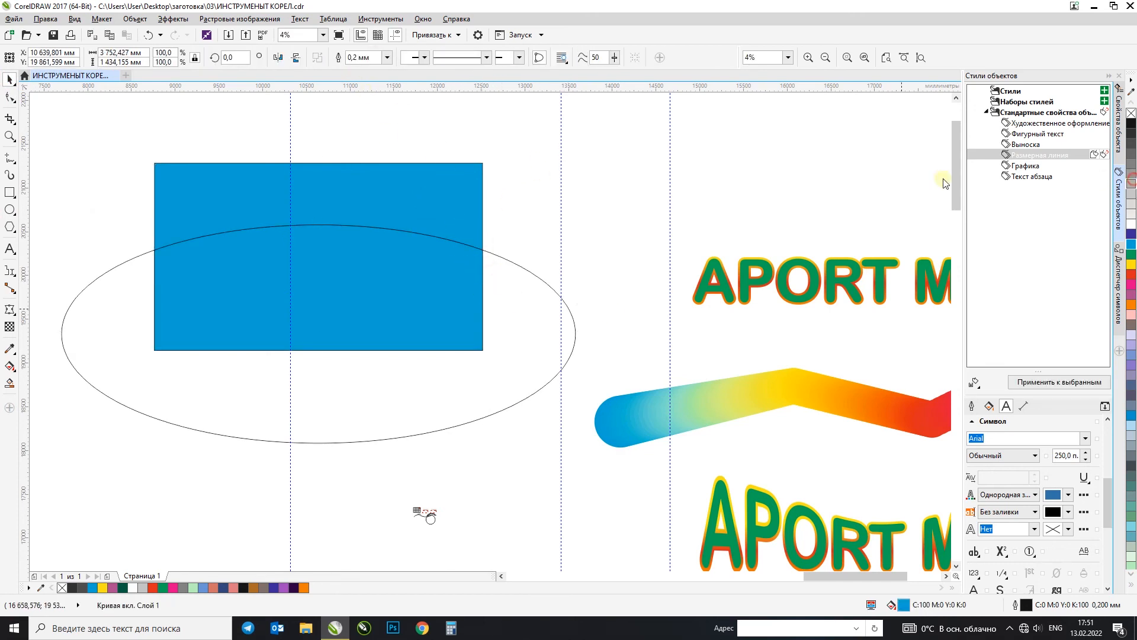
{"action": "left_click", "coordinate": [1132, 183]}
Step: Delete the leftover ellipse around the rectangle
{"action": "left_click", "coordinate": [534, 305]}
{"action": "key", "text": "Delete"}
{"action": "left_click", "coordinate": [416, 215]}
Step: Create the artistic text "магазин" just below the blue and grey rectangle
{"action": "left_click", "coordinate": [13, 253]}
{"action": "left_click", "coordinate": [240, 411]}
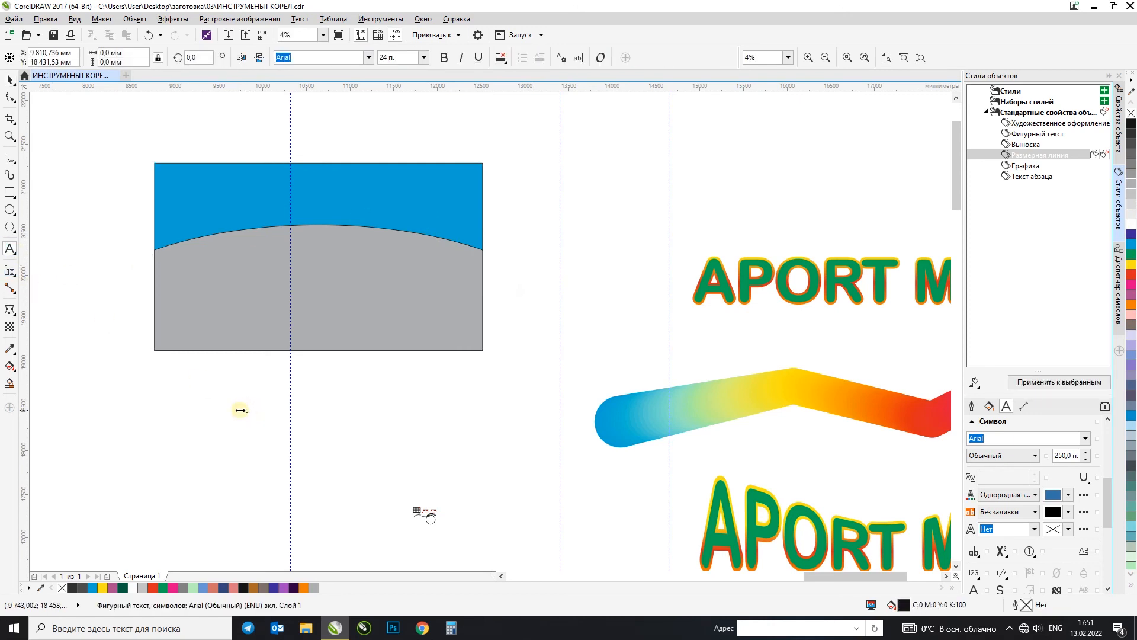
{"action": "left_click_drag", "start_coordinate": [454, 344], "coordinate": [505, 328]}
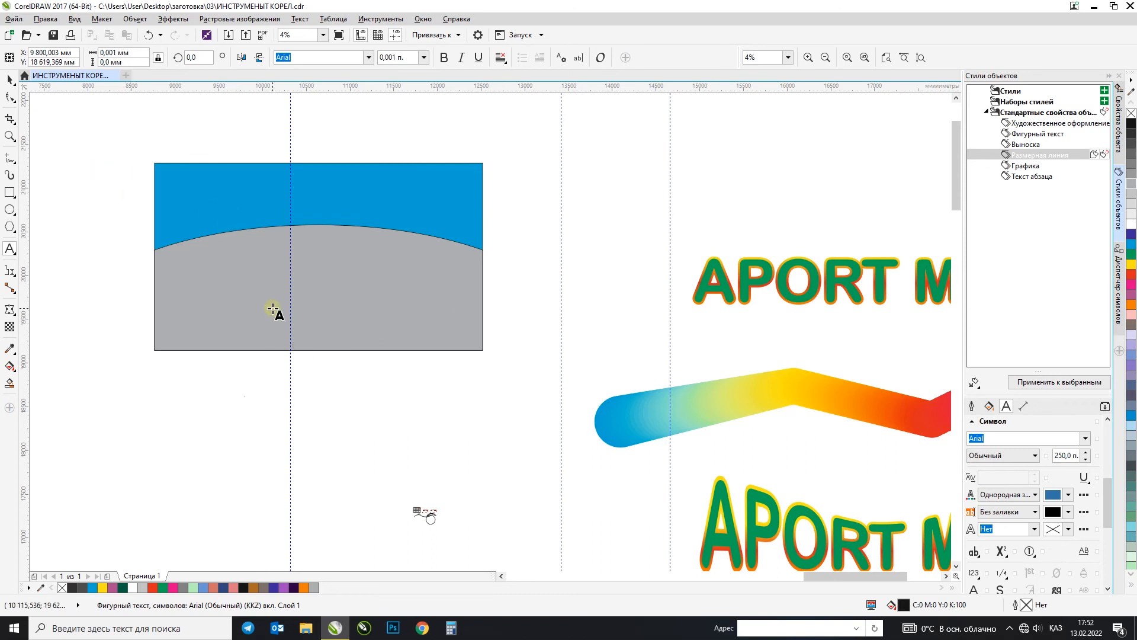
Step: Set the text "магазин" to size 500 and bold, and enlarge it to about 2703 × 382 mm
{"action": "left_click", "coordinate": [10, 81]}
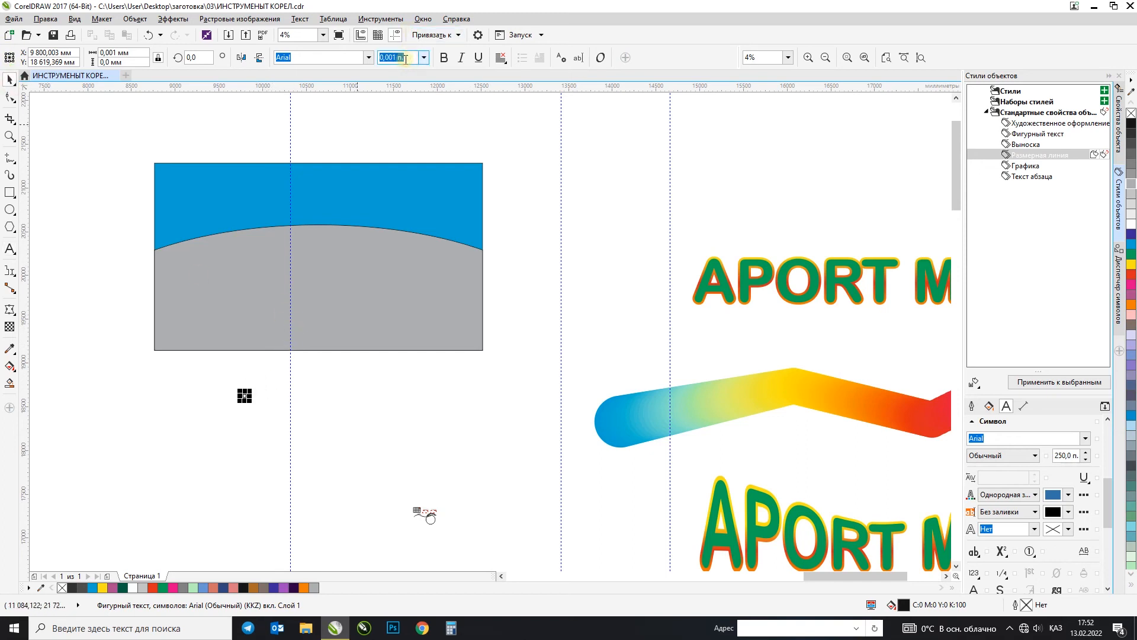
{"action": "type", "text": "500"}
{"action": "key", "text": "Return"}
{"action": "left_click", "coordinate": [446, 61]}
{"action": "left_click_drag", "start_coordinate": [306, 384], "coordinate": [490, 283]}
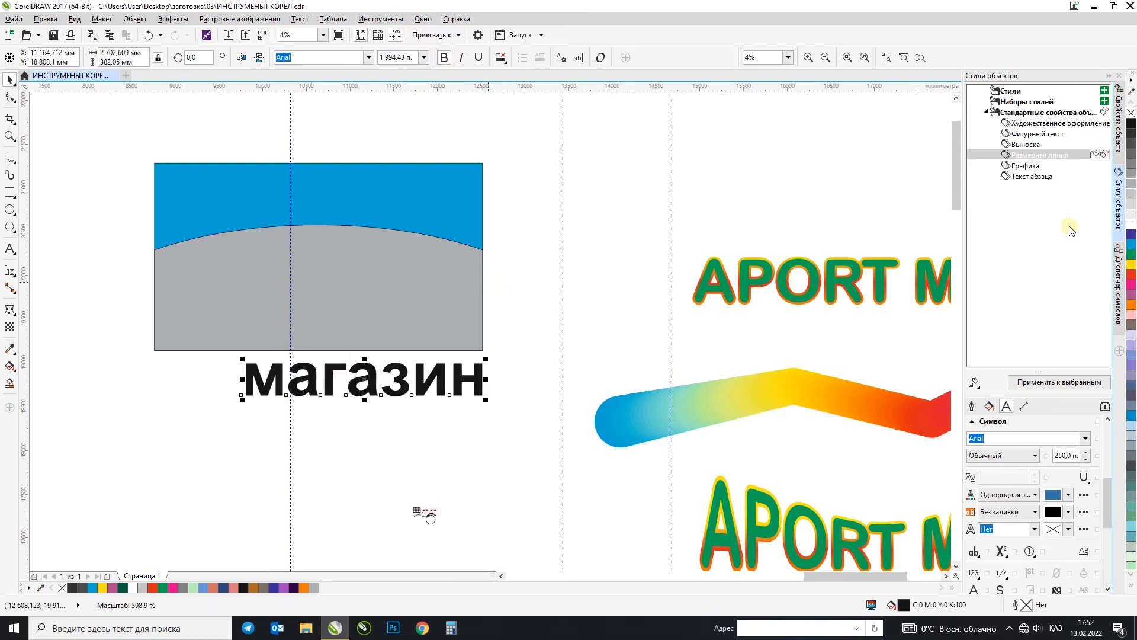
Step: Fill the text yellow, convert it to curves, and place it on the blue area, enlarged to about 3232 × 457 mm
{"action": "left_click", "coordinate": [1131, 264]}
{"action": "key", "text": "ctrl+q"}
{"action": "left_click_drag", "start_coordinate": [403, 371], "coordinate": [363, 193]}
{"action": "left_click_drag", "start_coordinate": [441, 212], "coordinate": [465, 223]}
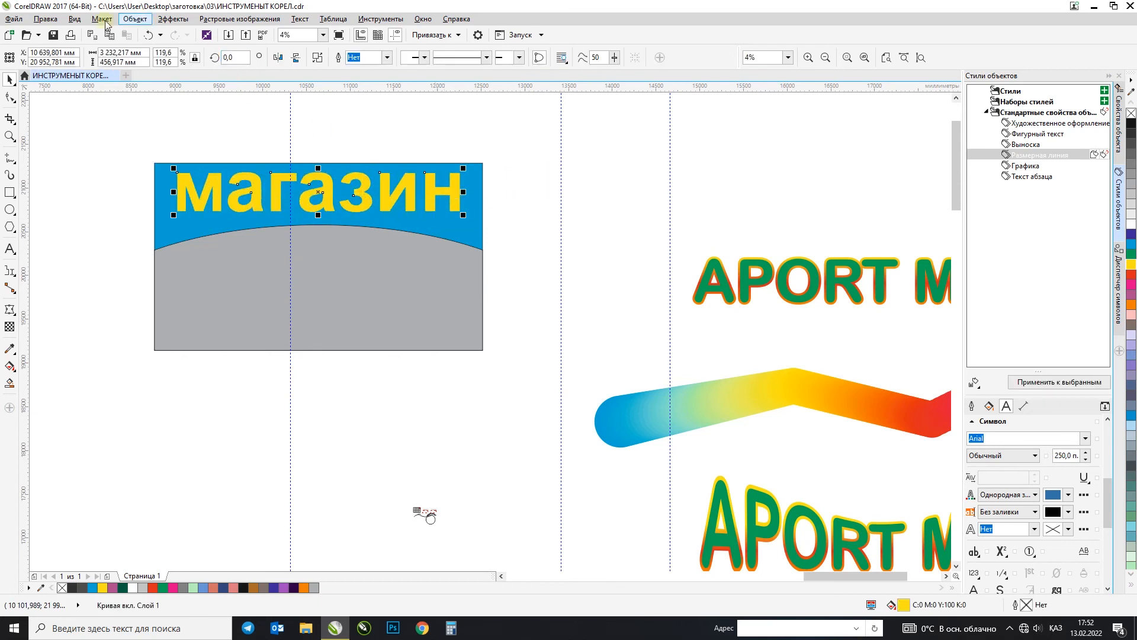
Step: Apply an Envelope to "магазин", lowering its bottom corners about 203 mm and arching the bottom middle to follow the grey shape
{"action": "left_click", "coordinate": [10, 308]}
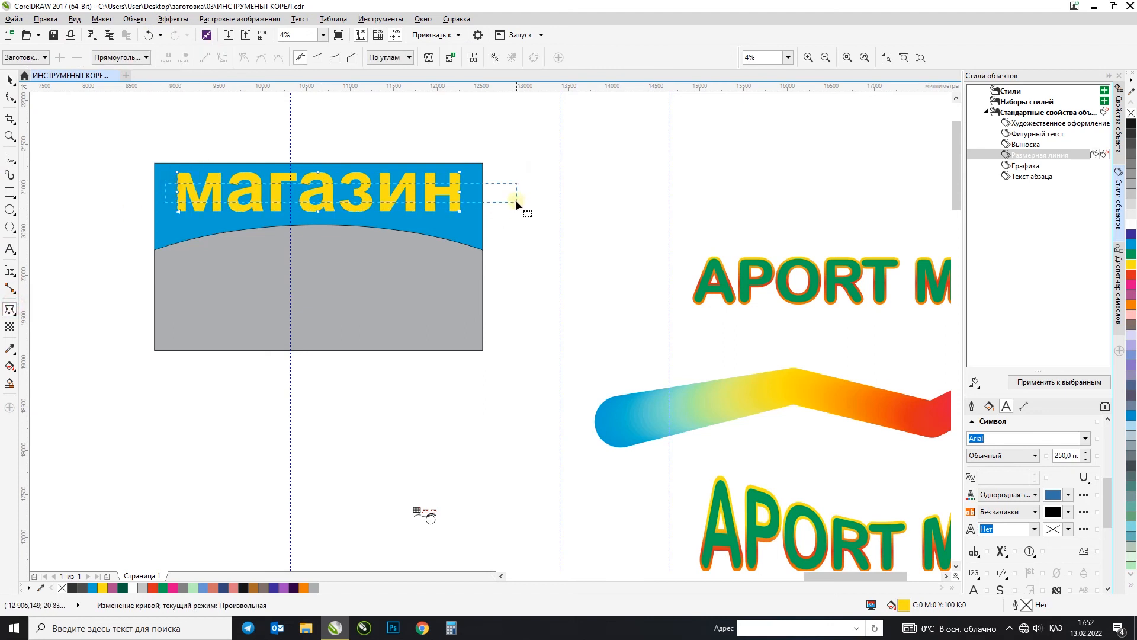
{"action": "left_click_drag", "start_coordinate": [167, 201], "coordinate": [460, 232]}
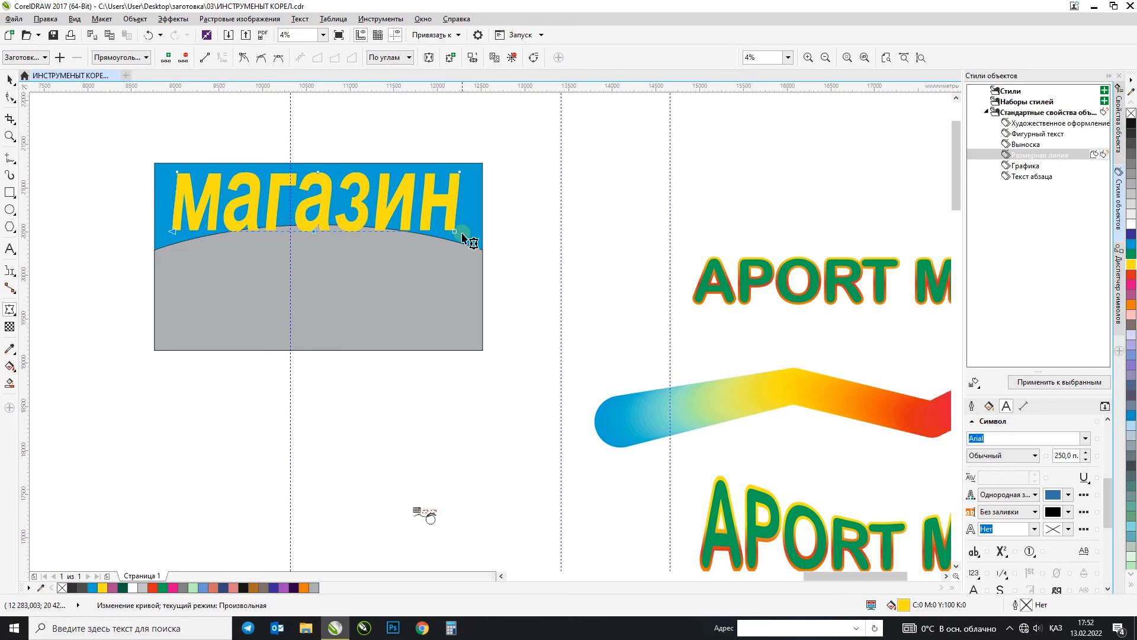
{"action": "key", "text": "ctrl+z"}
{"action": "left_click_drag", "start_coordinate": [178, 212], "coordinate": [179, 227]}
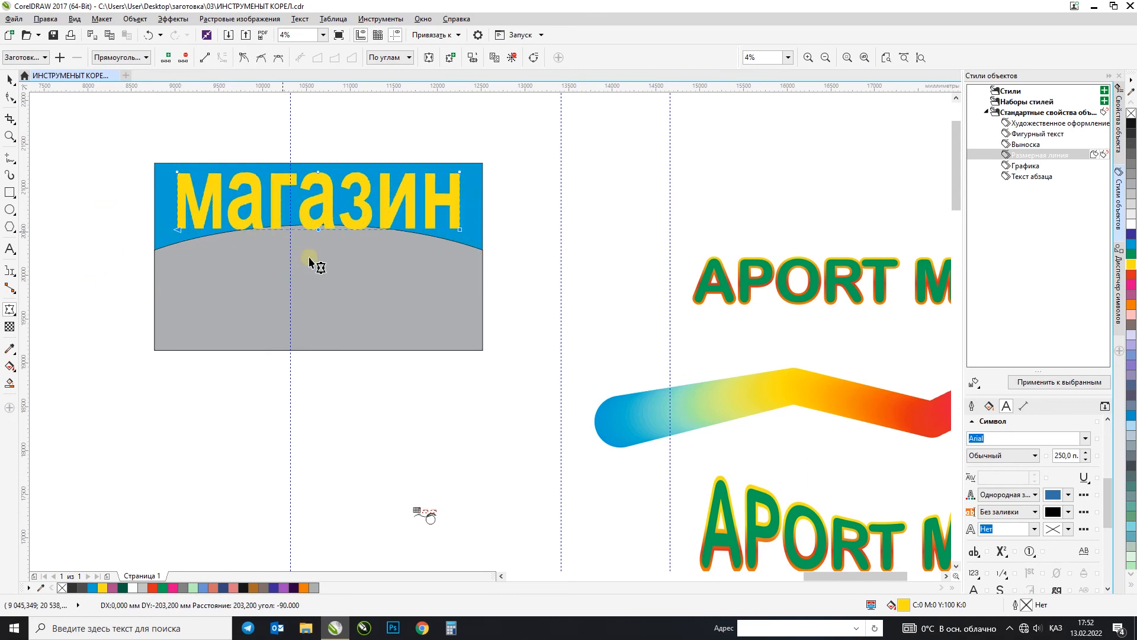
{"action": "left_click_drag", "start_coordinate": [318, 228], "coordinate": [321, 211]}
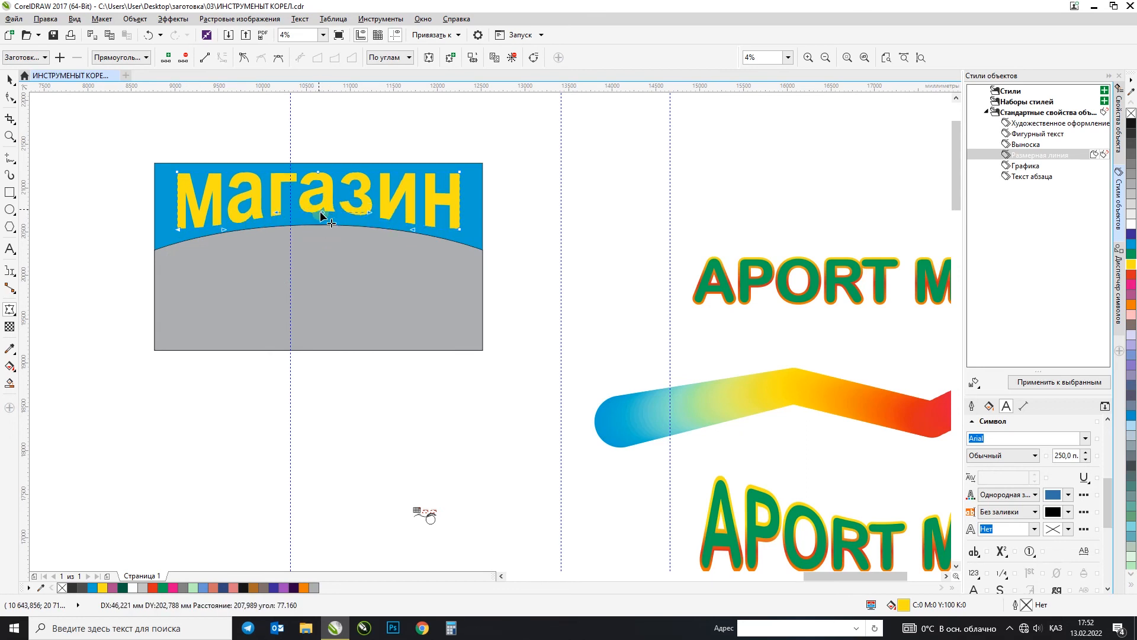
{"action": "left_click", "coordinate": [7, 78]}
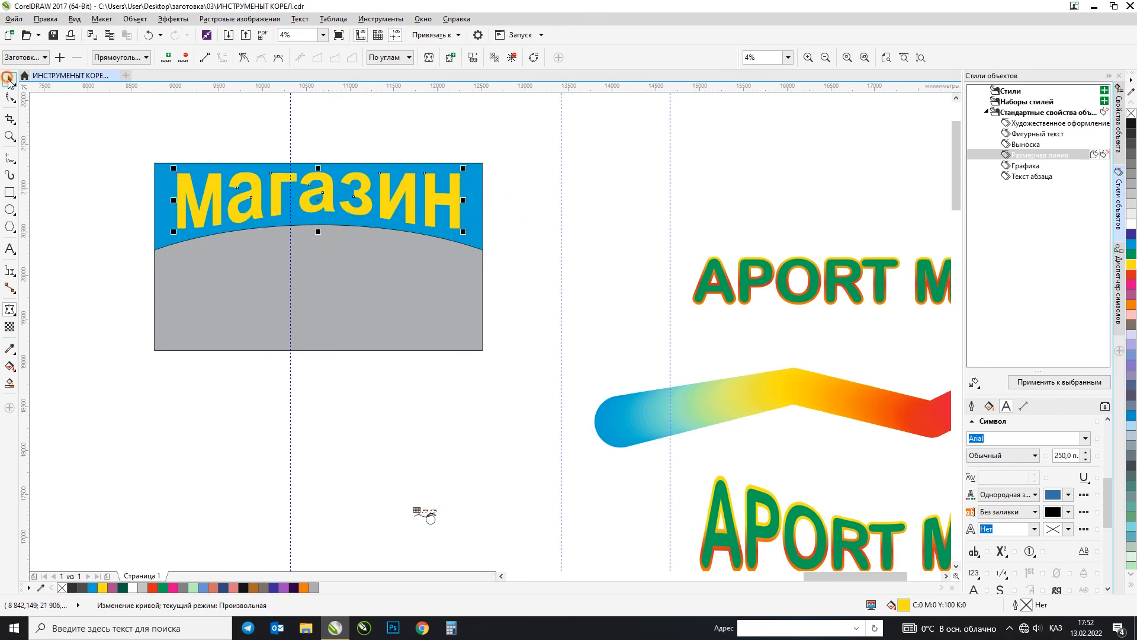
{"action": "left_click", "coordinate": [627, 193]}
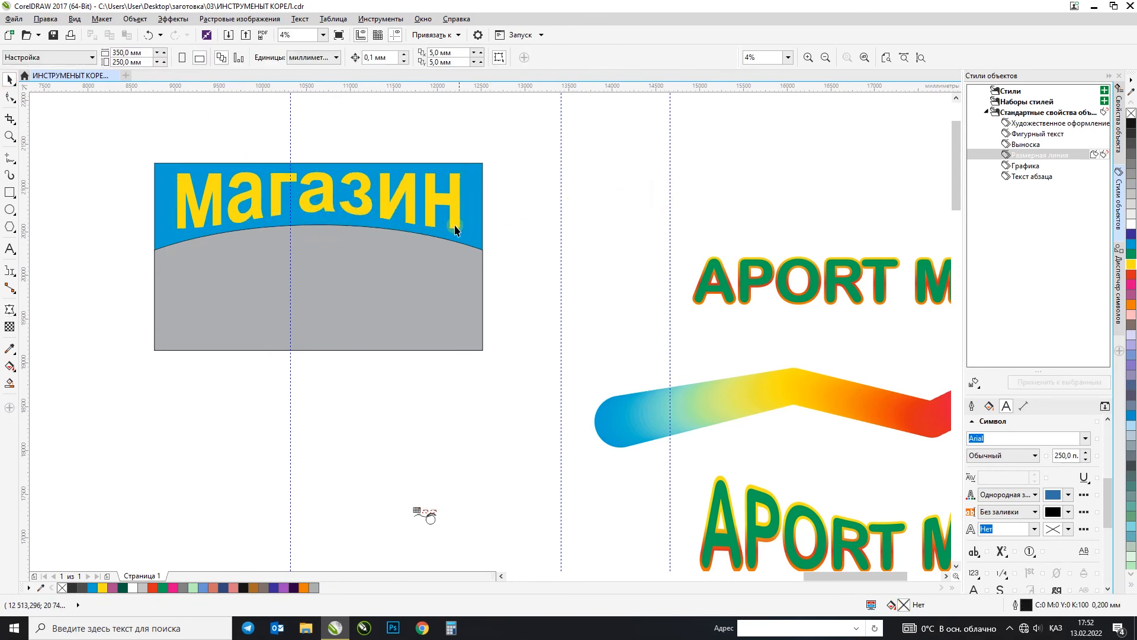
{"action": "left_click", "coordinate": [8, 312]}
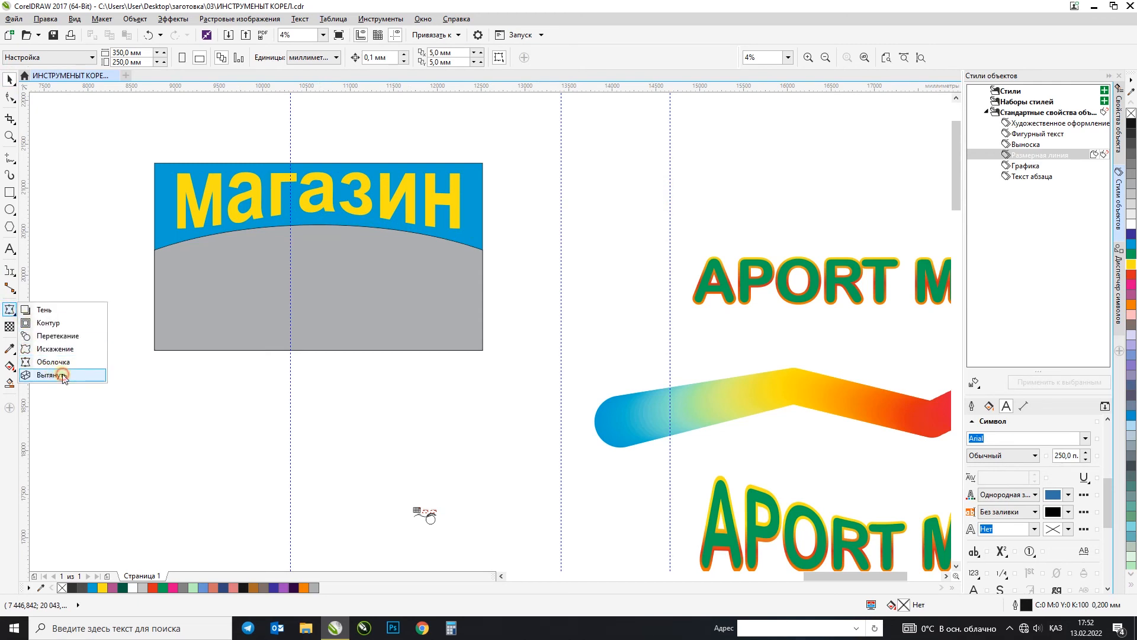
{"action": "left_click", "coordinate": [52, 375]}
{"action": "left_click", "coordinate": [10, 77]}
{"action": "left_click", "coordinate": [543, 150]}
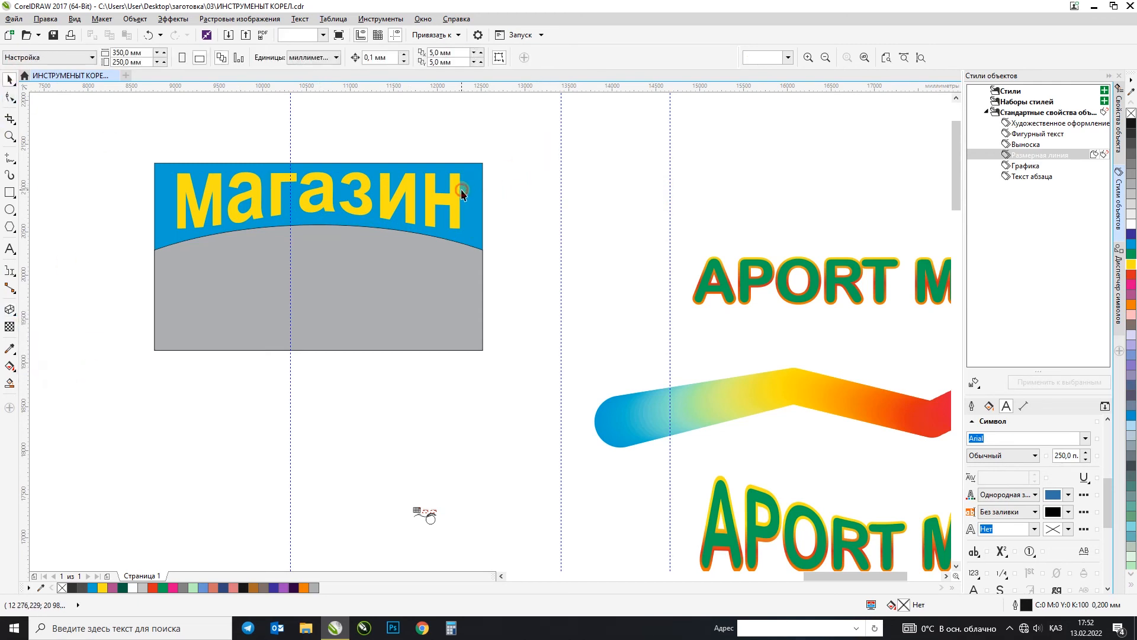
Step: Duplicate the straight APORT MALL text with the gradient outline directly above the original
{"action": "left_click", "coordinate": [462, 187]}
{"action": "scroll", "coordinate": [498, 256], "scroll_direction": "down", "scroll_amount": 1}
{"action": "scroll", "coordinate": [498, 255], "scroll_direction": "down", "scroll_amount": 1}
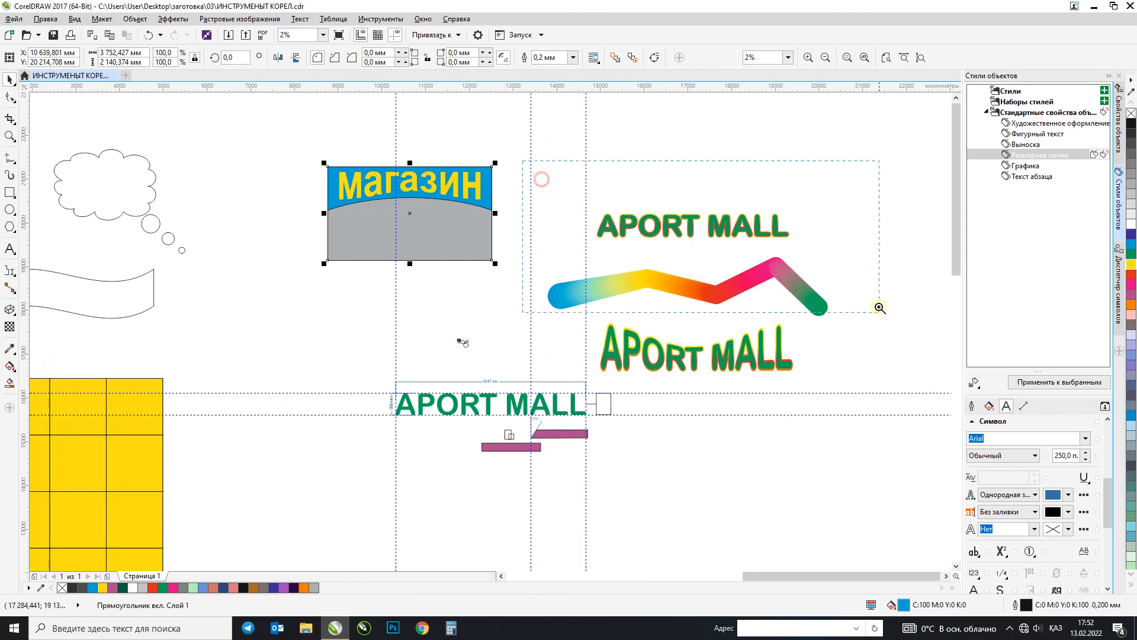
{"action": "left_click_drag", "start_coordinate": [523, 161], "coordinate": [880, 307]}
{"action": "left_click_drag", "start_coordinate": [562, 175], "coordinate": [561, 155]}
{"action": "right_click", "coordinate": [561, 155]}
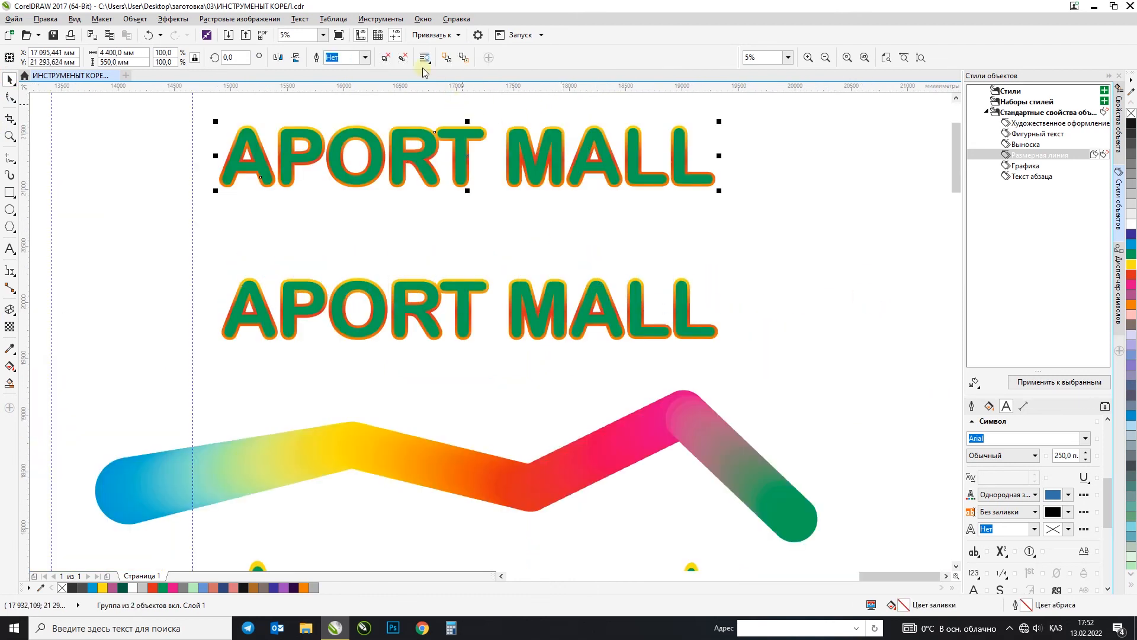
Step: Delete the gradient outline shape from the upper APORT MALL copy, keeping the green letters
{"action": "left_click", "coordinate": [725, 190]}
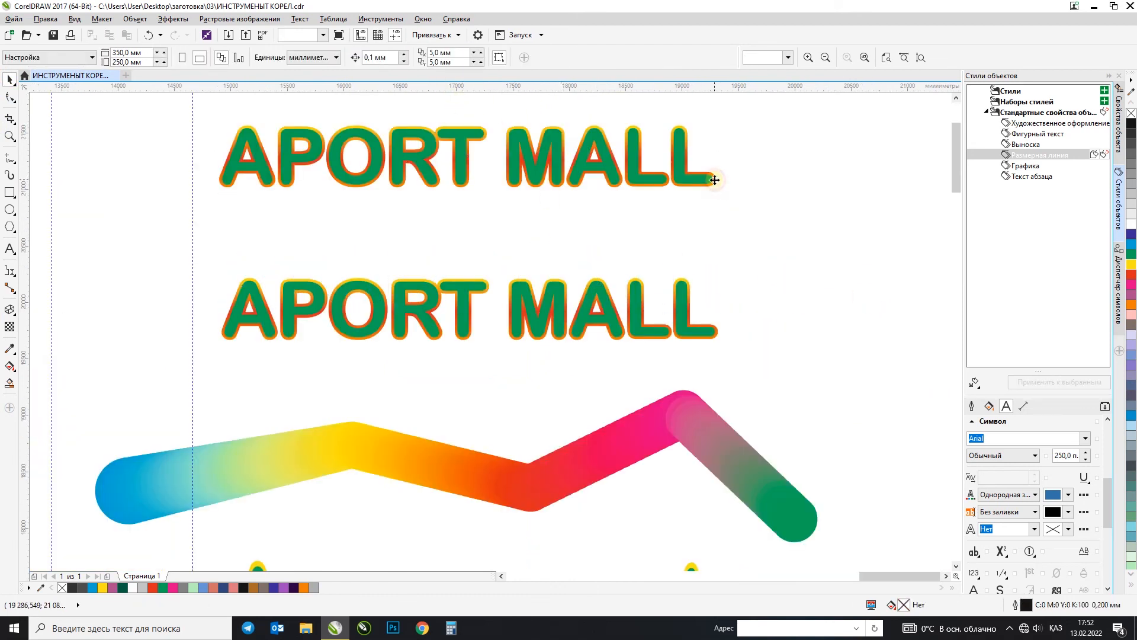
{"action": "left_click", "coordinate": [715, 180]}
{"action": "key", "text": "Delete"}
Step: Copy the green APORT MALL text directly below itself and remove the word MALL from the copy
{"action": "left_click", "coordinate": [637, 163]}
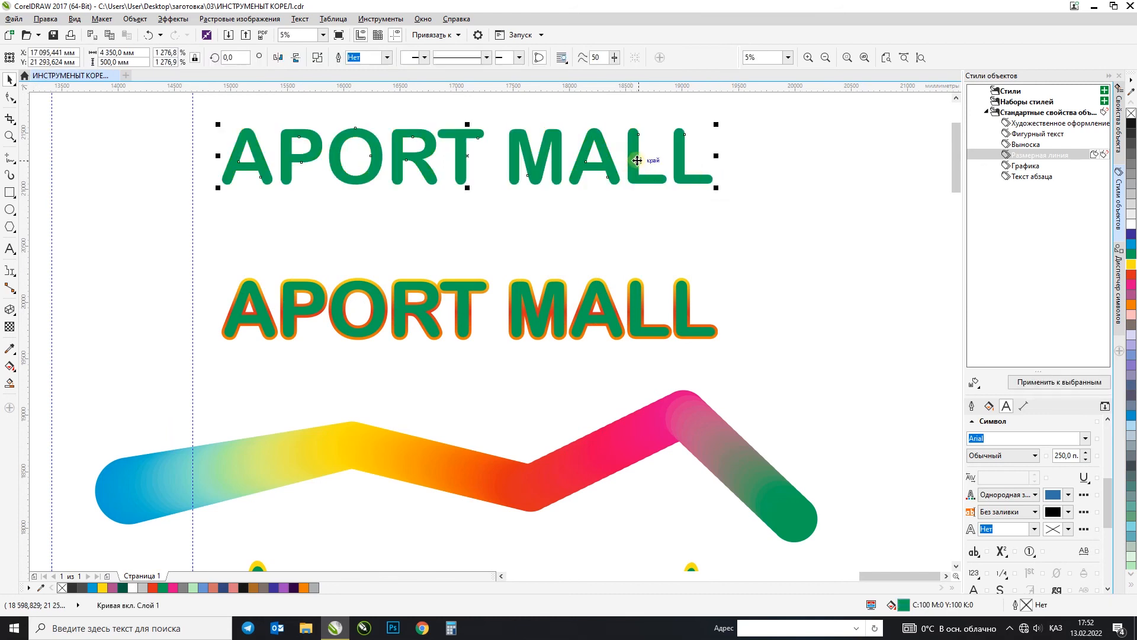
{"action": "left_click_drag", "start_coordinate": [585, 149], "coordinate": [584, 218]}
{"action": "key", "text": "F10"}
{"action": "left_click_drag", "start_coordinate": [508, 183], "coordinate": [819, 299]}
{"action": "key", "text": "Delete"}
Step: Align the green APORT copy to the right edge of the full text and group the two lines
{"action": "left_click", "coordinate": [9, 80]}
{"action": "left_click", "coordinate": [337, 142], "text": "shift"}
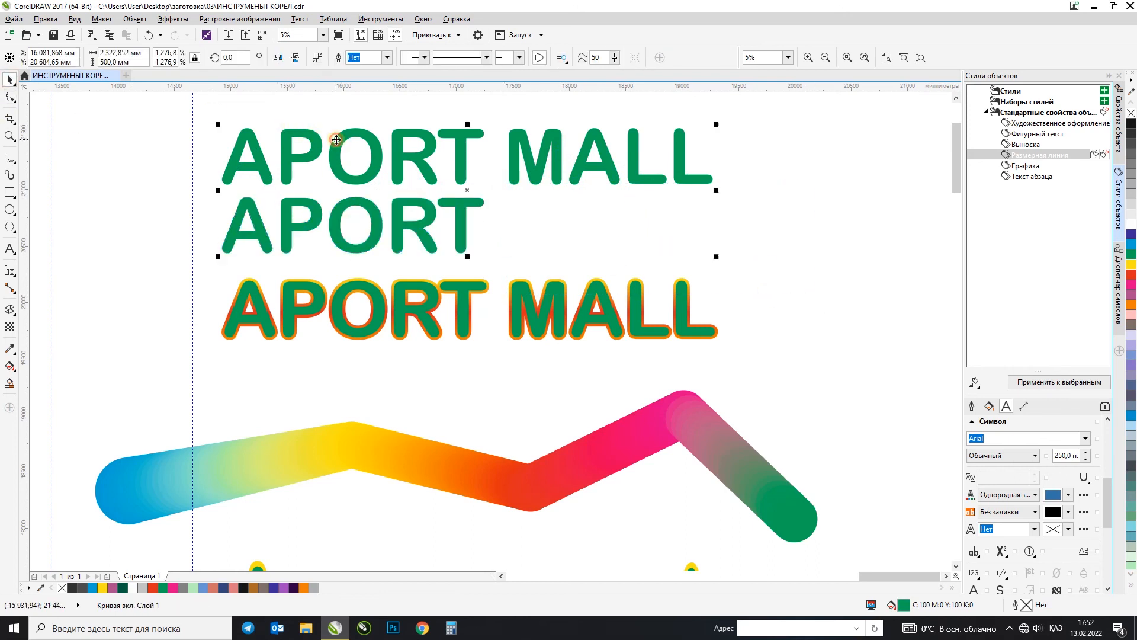
{"action": "key", "text": "r"}
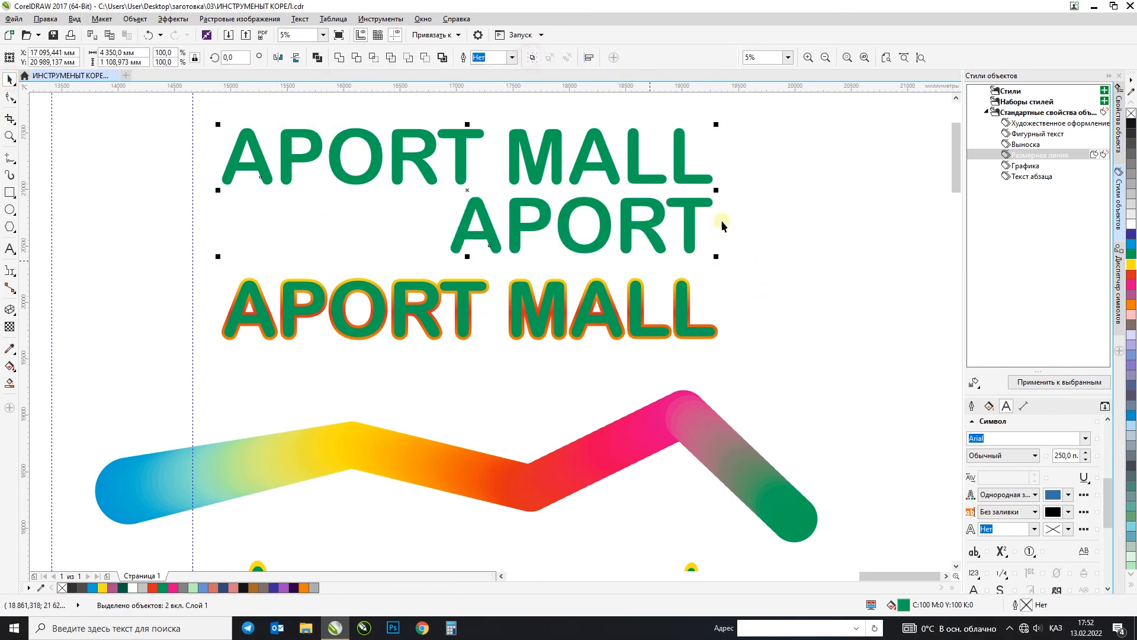
Step: Move the outlined APORT MALL text straight down onto the multicoloured blend shape
{"action": "left_click", "coordinate": [373, 283]}
{"action": "left_click_drag", "start_coordinate": [318, 290], "coordinate": [318, 438]}
{"action": "left_click", "coordinate": [361, 291]}
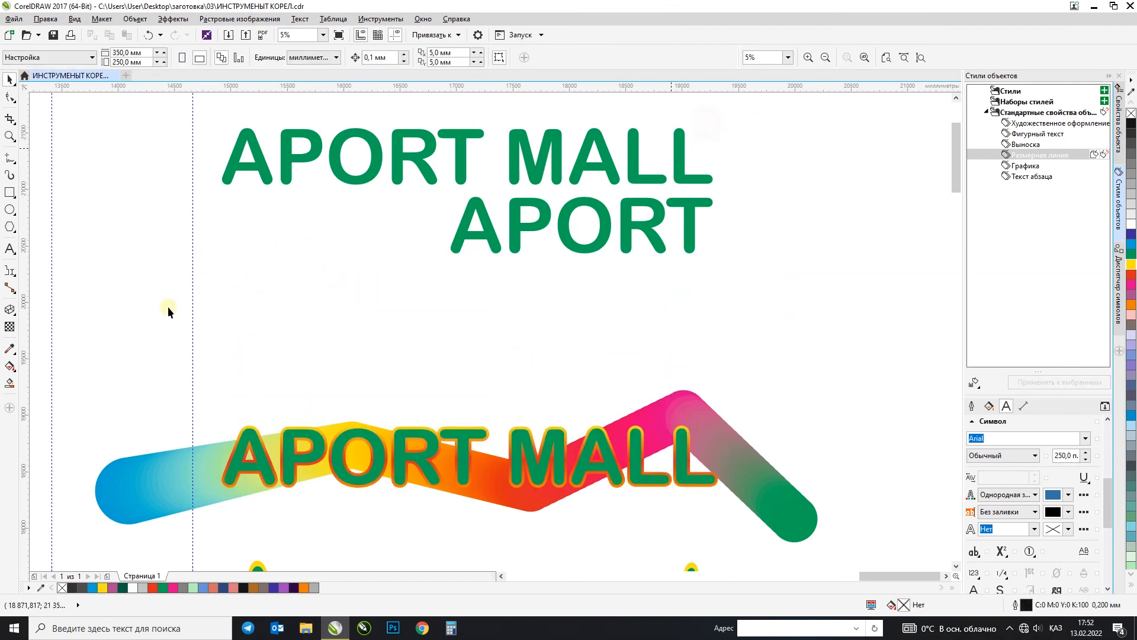
Step: Delete the lower APORT line from the group of green texts
{"action": "left_click", "coordinate": [231, 174]}
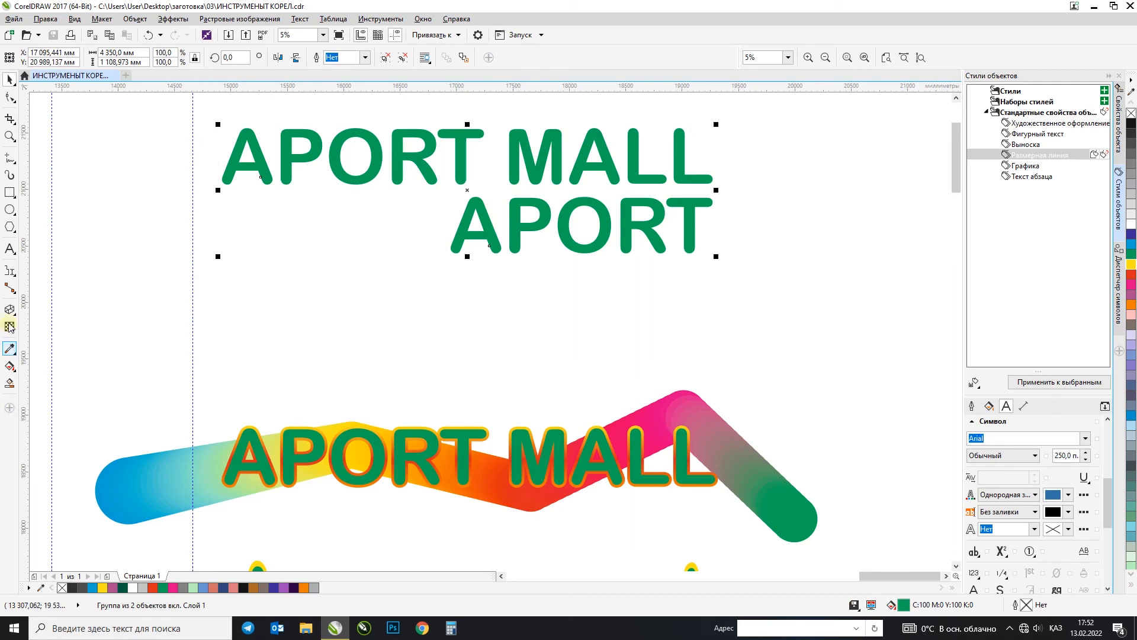
{"action": "left_click", "coordinate": [14, 360]}
{"action": "left_click", "coordinate": [8, 311]}
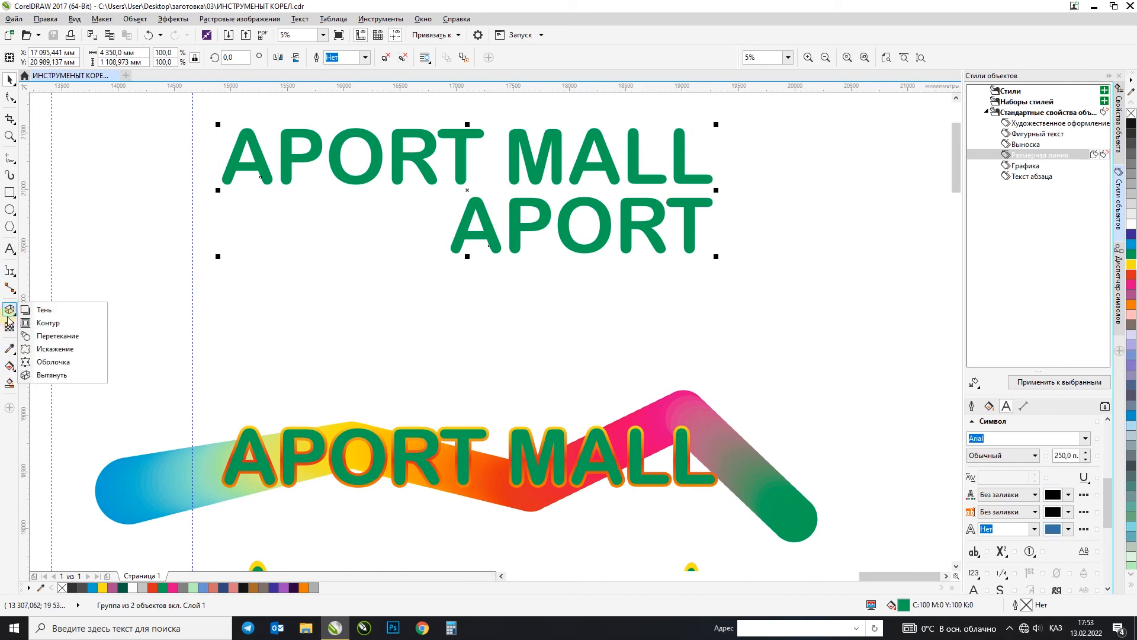
{"action": "left_click", "coordinate": [7, 310]}
{"action": "left_click", "coordinate": [10, 79]}
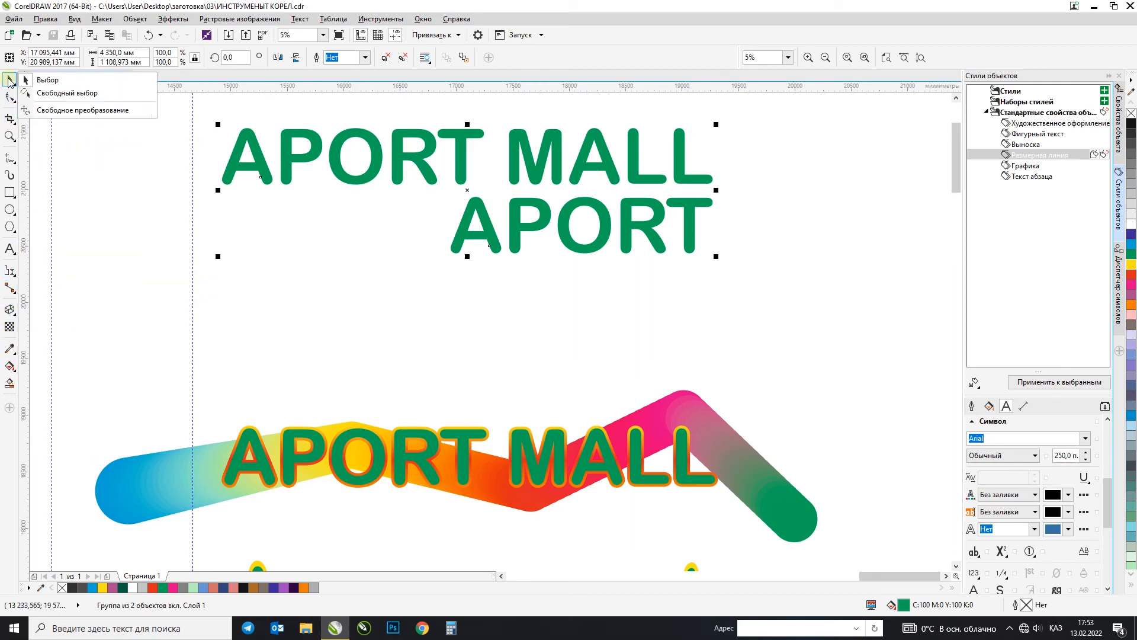
{"action": "left_click", "coordinate": [493, 218], "text": "ctrl"}
{"action": "key", "text": "Delete"}
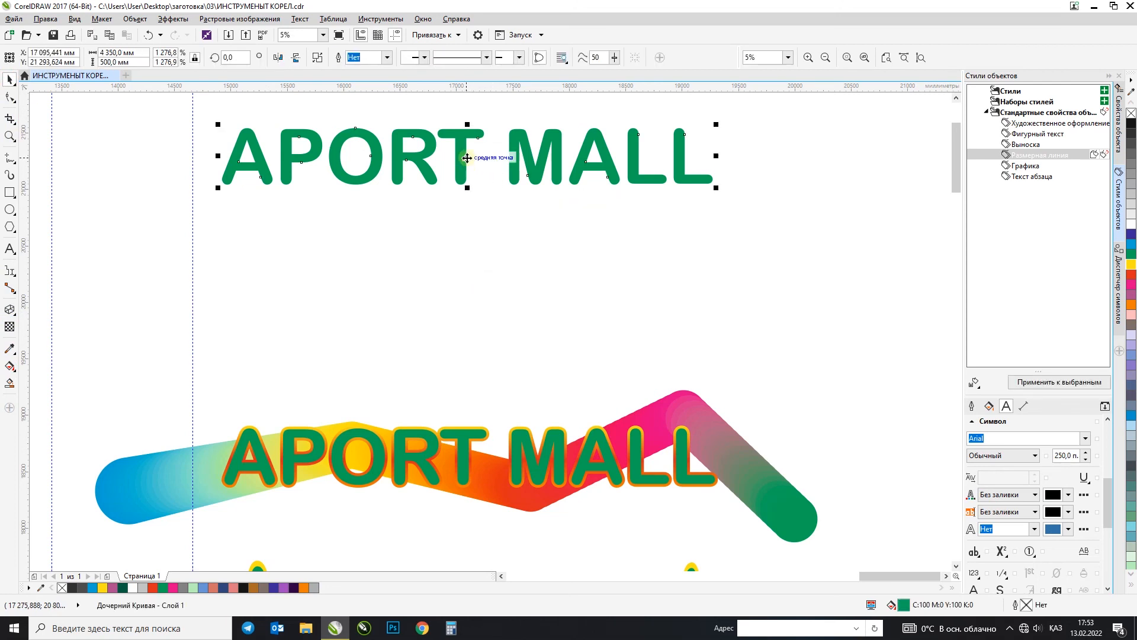
Step: Extrude the green APORT MALL text down and to the left, also trying a parallel extrusion type before restoring the original one
{"action": "left_click_drag", "start_coordinate": [435, 156], "coordinate": [432, 196]}
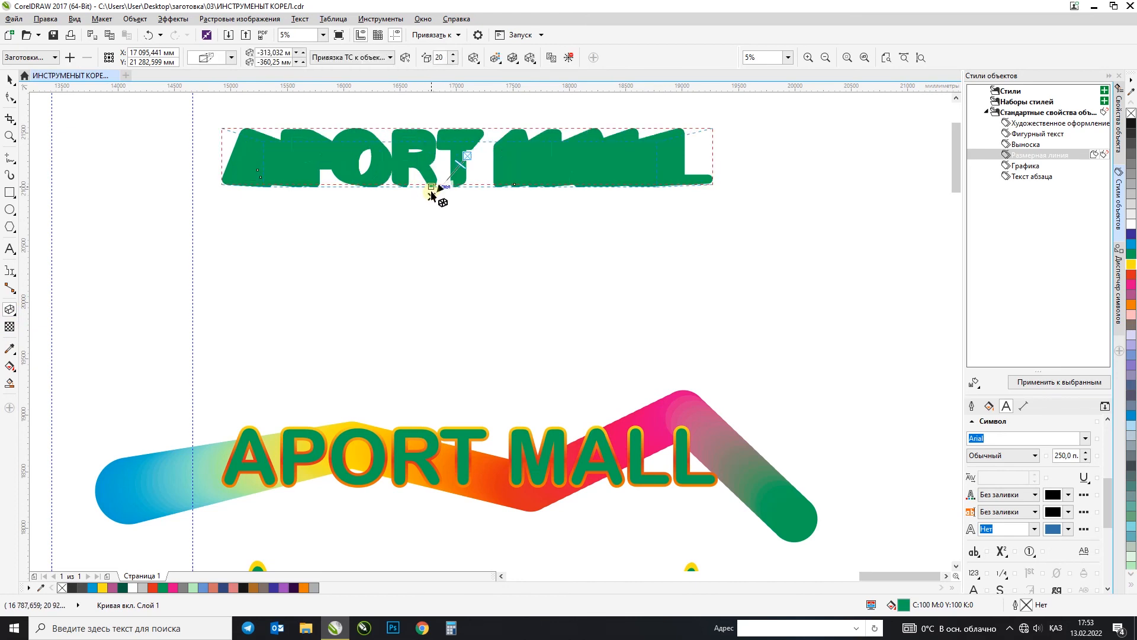
{"action": "left_click", "coordinate": [233, 58]}
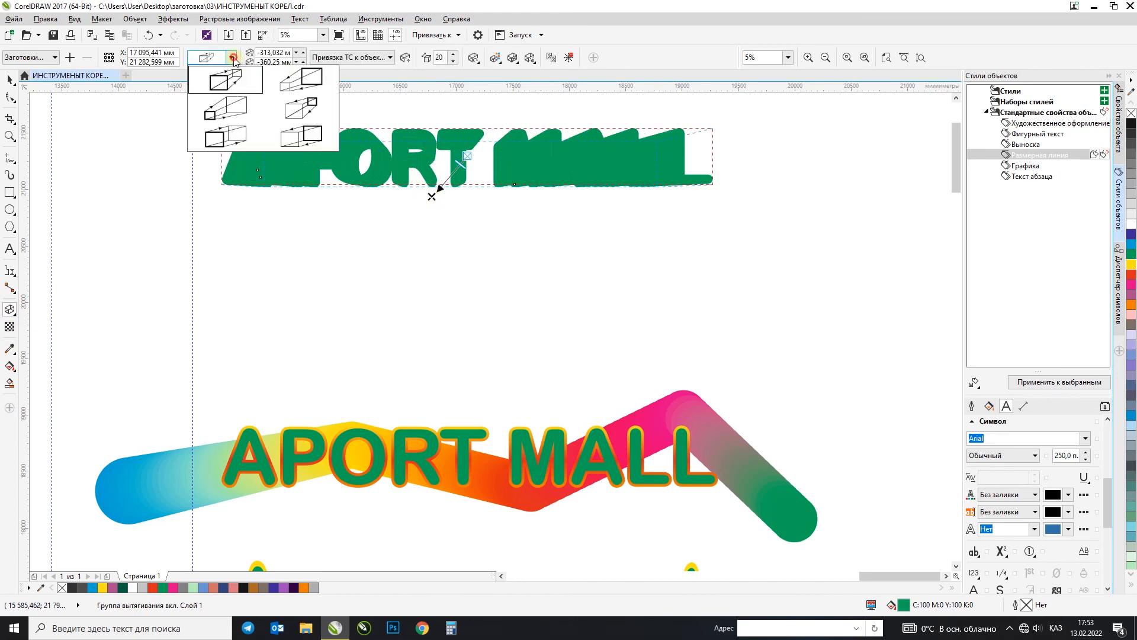
{"action": "left_click", "coordinate": [225, 137]}
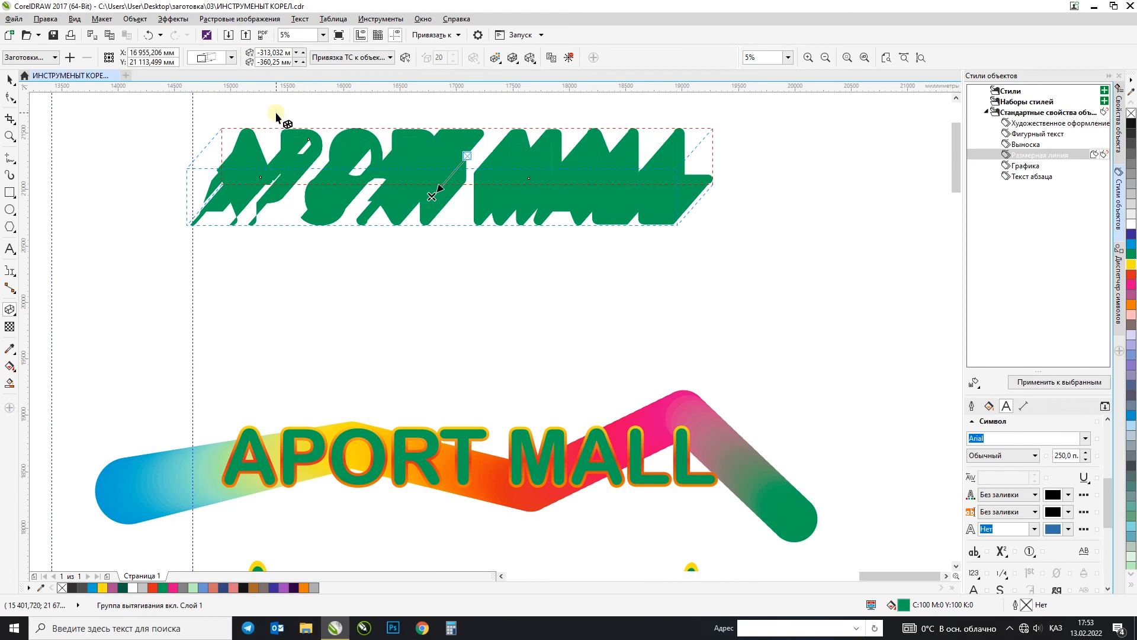
{"action": "scroll", "coordinate": [432, 97], "scroll_direction": "up", "scroll_amount": 2}
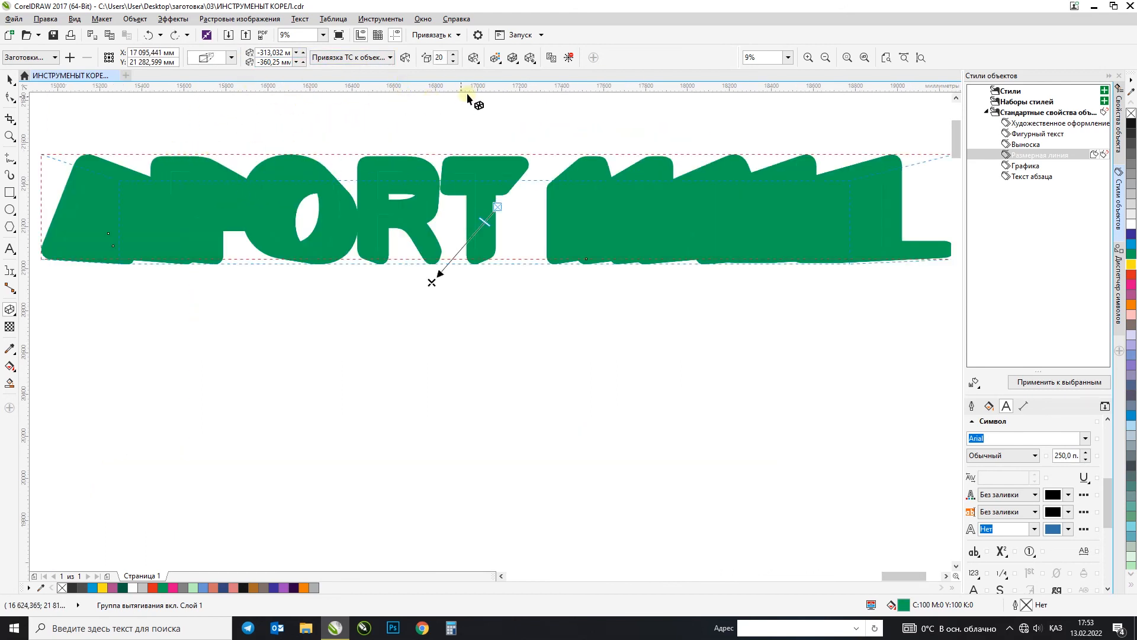
Step: Give the extrusion sides a solid darker green colour, CMYK 84, 13, 85, 30
{"action": "left_click", "coordinate": [494, 58]}
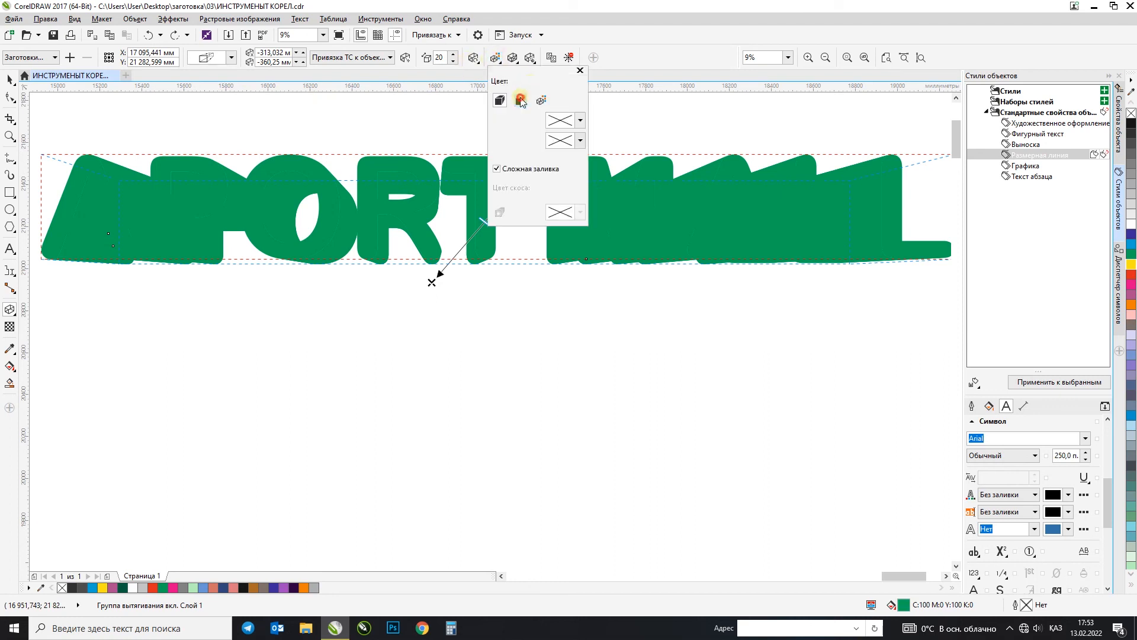
{"action": "left_click", "coordinate": [520, 99]}
{"action": "left_click", "coordinate": [580, 122]}
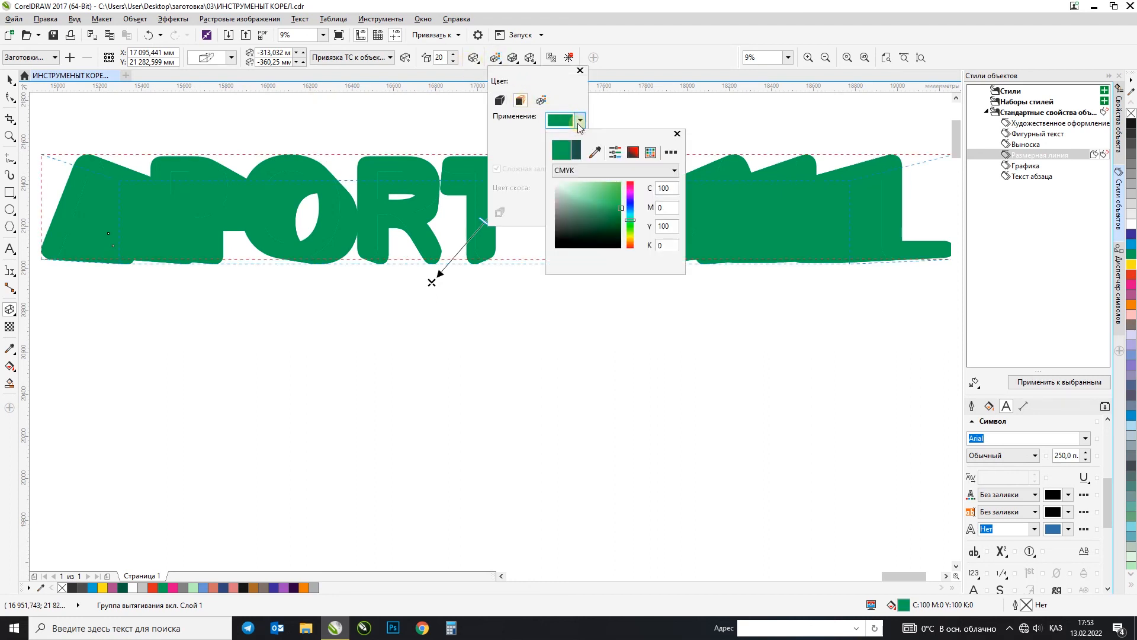
{"action": "left_click", "coordinate": [606, 219]}
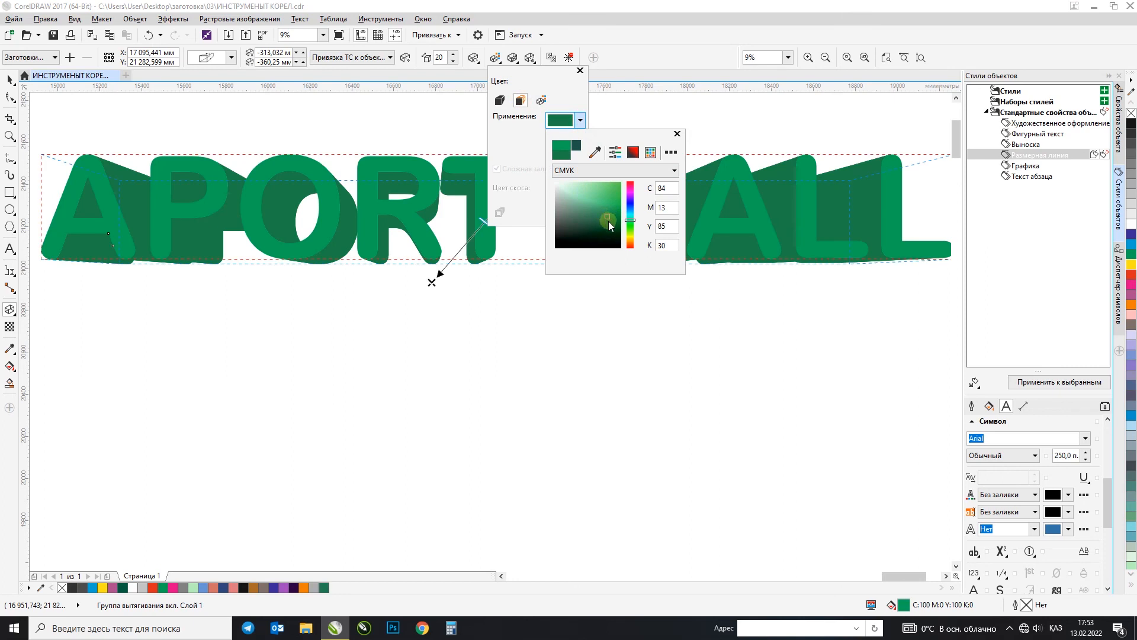
Step: Set the extrusion depth of the APORT MALL text to 7
{"action": "left_click", "coordinate": [437, 58]}
{"action": "left_click", "coordinate": [438, 57]}
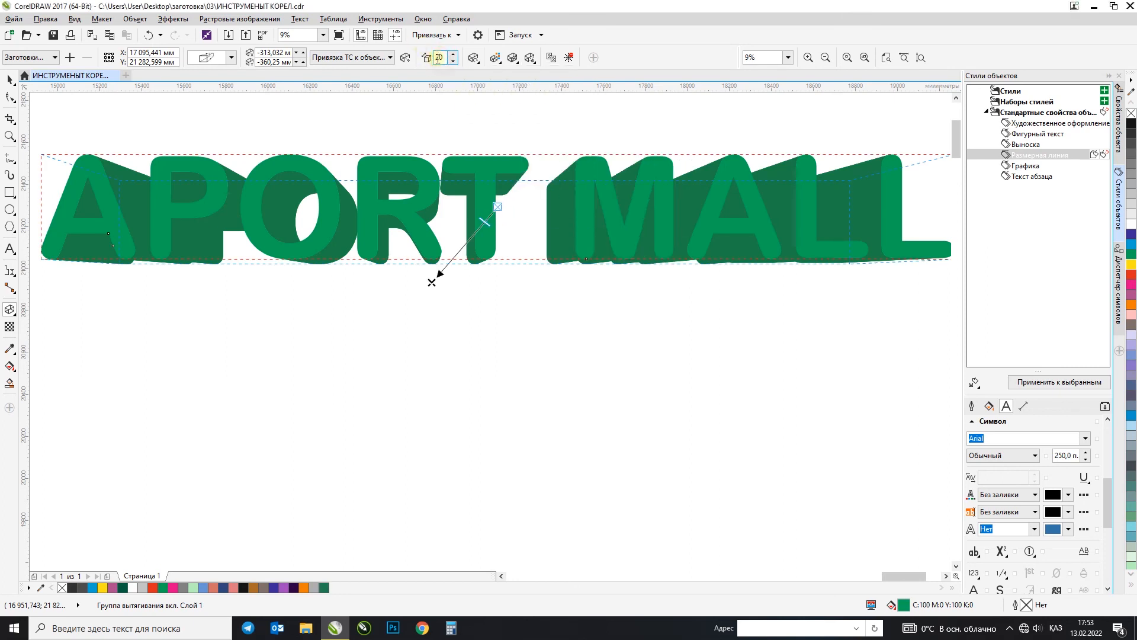
{"action": "type", "text": "7"}
{"action": "key", "text": "Return"}
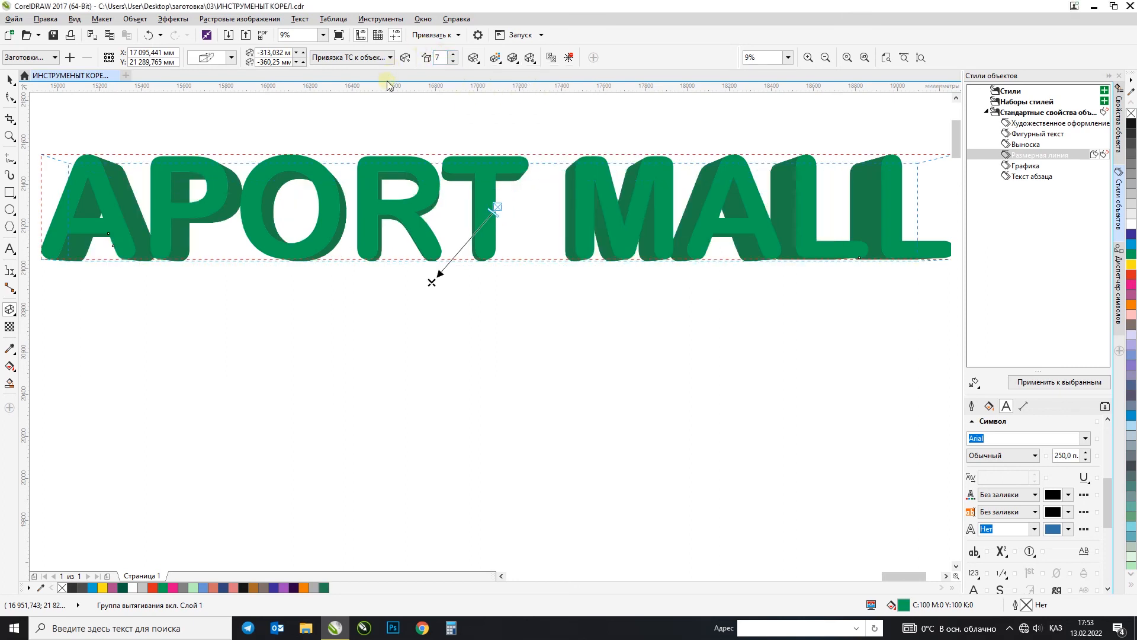
Step: Select the whole extruded APORT MALL text, move it to the right, and deselect it
{"action": "left_click", "coordinate": [10, 79]}
{"action": "scroll", "coordinate": [322, 247], "scroll_direction": "down", "scroll_amount": 1}
{"action": "left_click", "coordinate": [501, 299]}
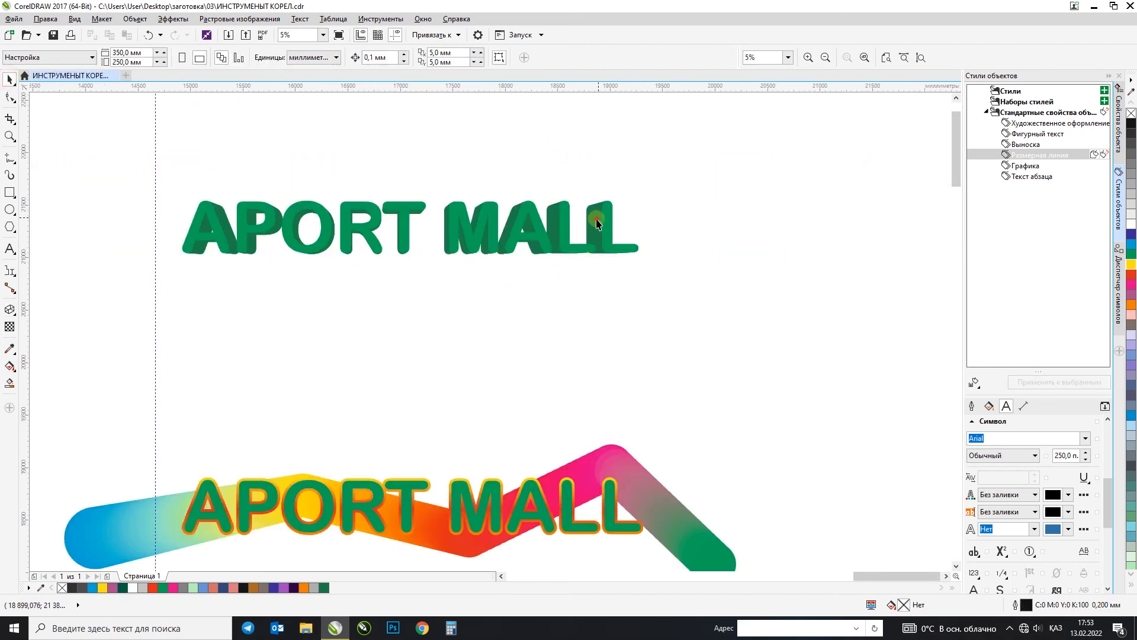
{"action": "left_click", "coordinate": [598, 221]}
{"action": "left_click", "coordinate": [393, 338]}
{"action": "left_click_drag", "start_coordinate": [132, 170], "coordinate": [735, 330]}
{"action": "left_click_drag", "start_coordinate": [527, 238], "coordinate": [636, 232]}
{"action": "left_click", "coordinate": [571, 300]}
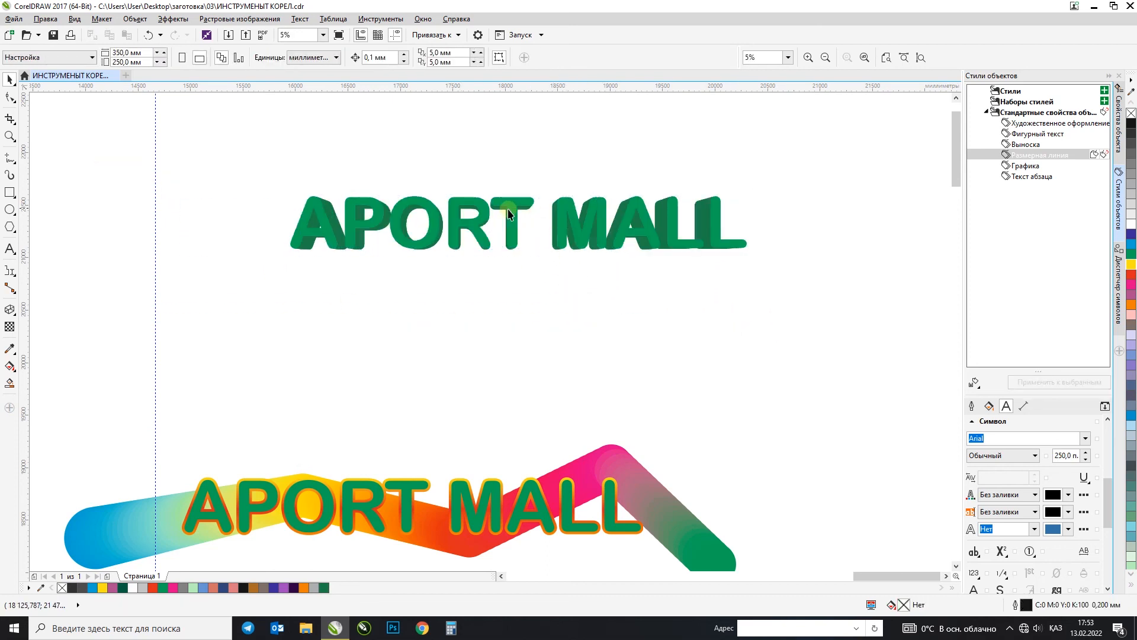
Step: Try bright red CMYK 0, 100, 55, 0 and dark red CMYK 13, 100, 45, 64 on the extrusion sides
{"action": "left_click", "coordinate": [510, 207]}
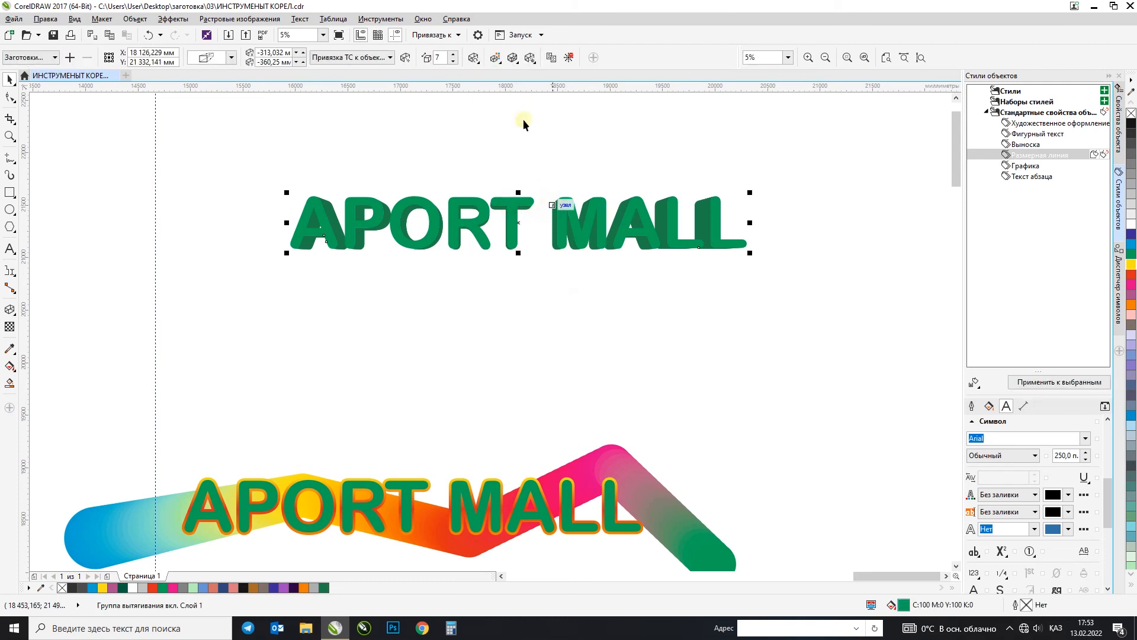
{"action": "left_click", "coordinate": [497, 57]}
{"action": "left_click", "coordinate": [578, 119]}
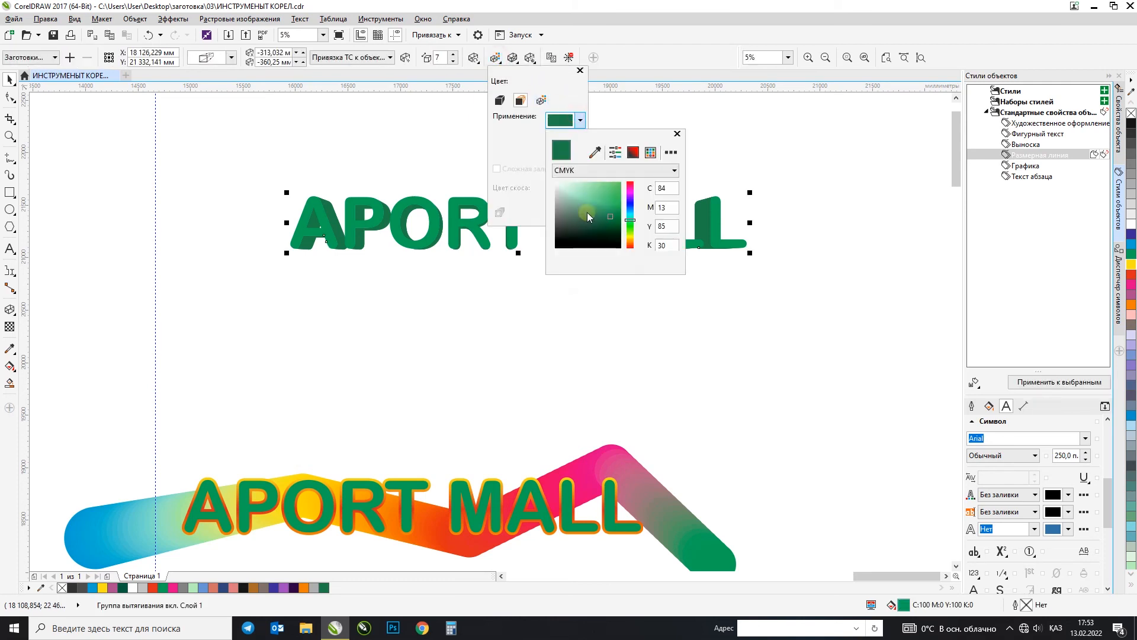
{"action": "left_click", "coordinate": [631, 185]}
{"action": "left_click", "coordinate": [620, 182]}
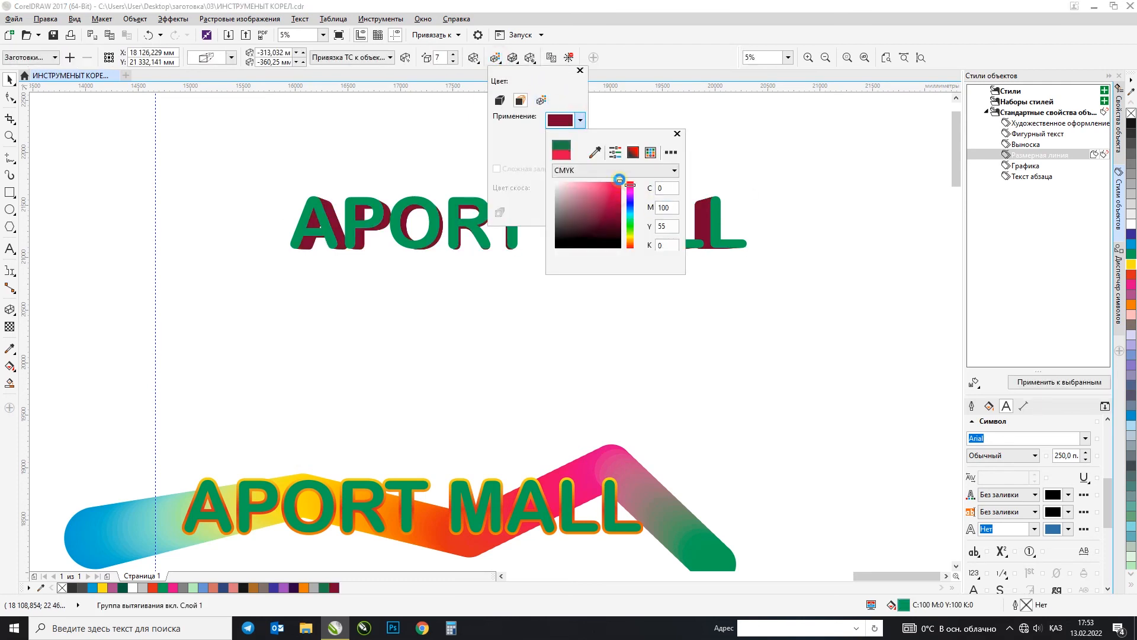
{"action": "left_click", "coordinate": [616, 221]}
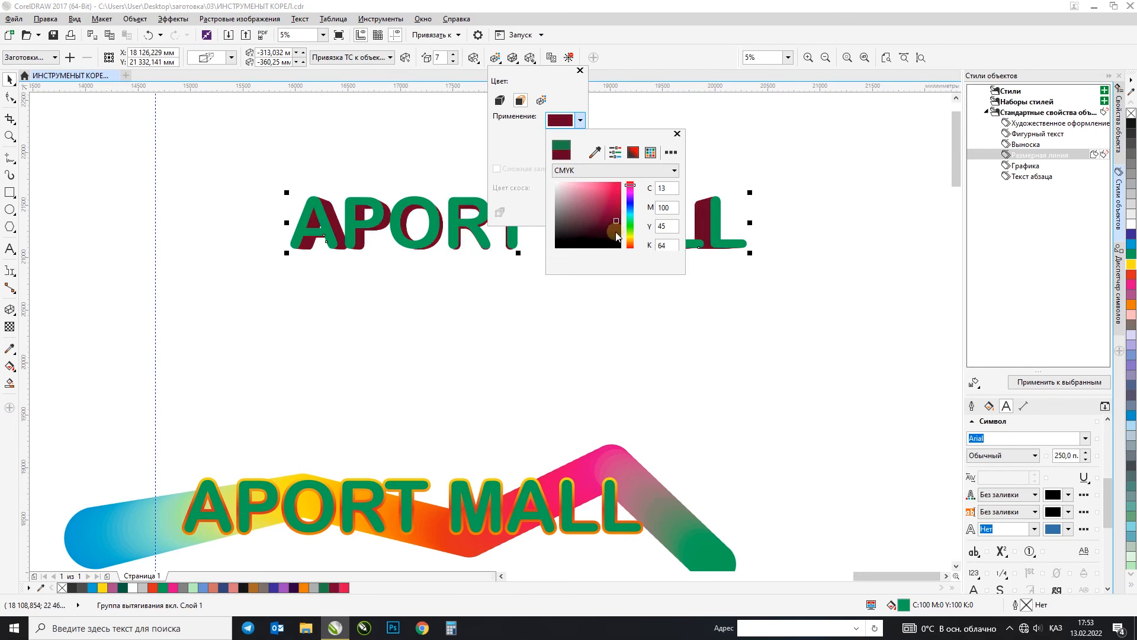
Step: Try violet and pale blue shades, including CMYK 25, 0, 7, 0, on the extrusion sides
{"action": "left_click", "coordinate": [630, 202]}
{"action": "left_click", "coordinate": [618, 208]}
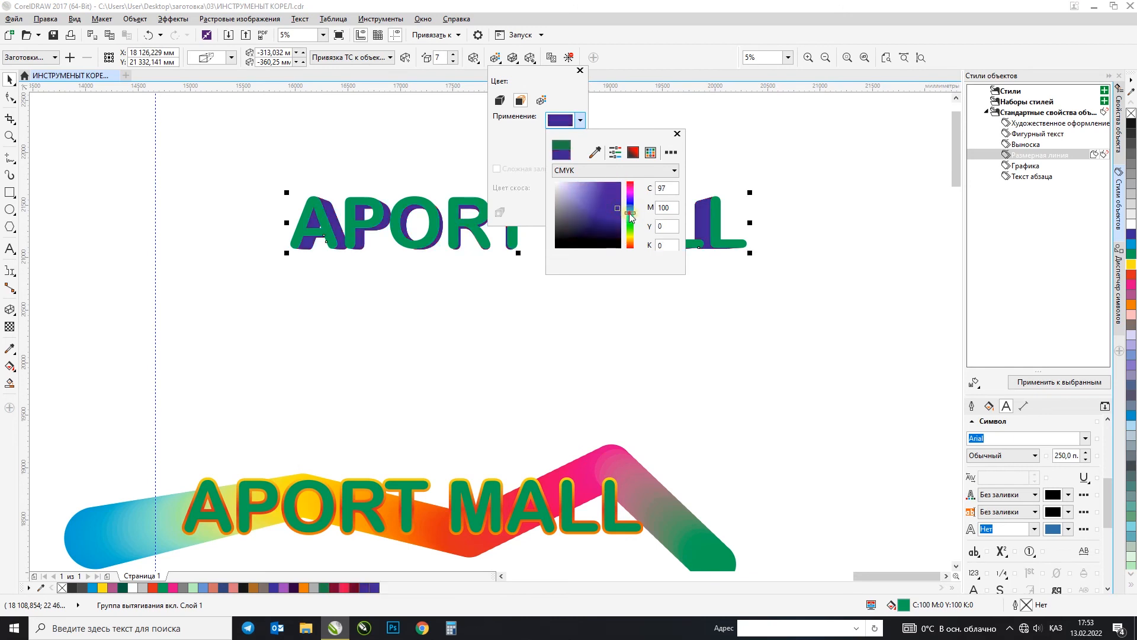
{"action": "left_click", "coordinate": [630, 213]}
{"action": "left_click", "coordinate": [601, 189]}
{"action": "left_click", "coordinate": [574, 182]}
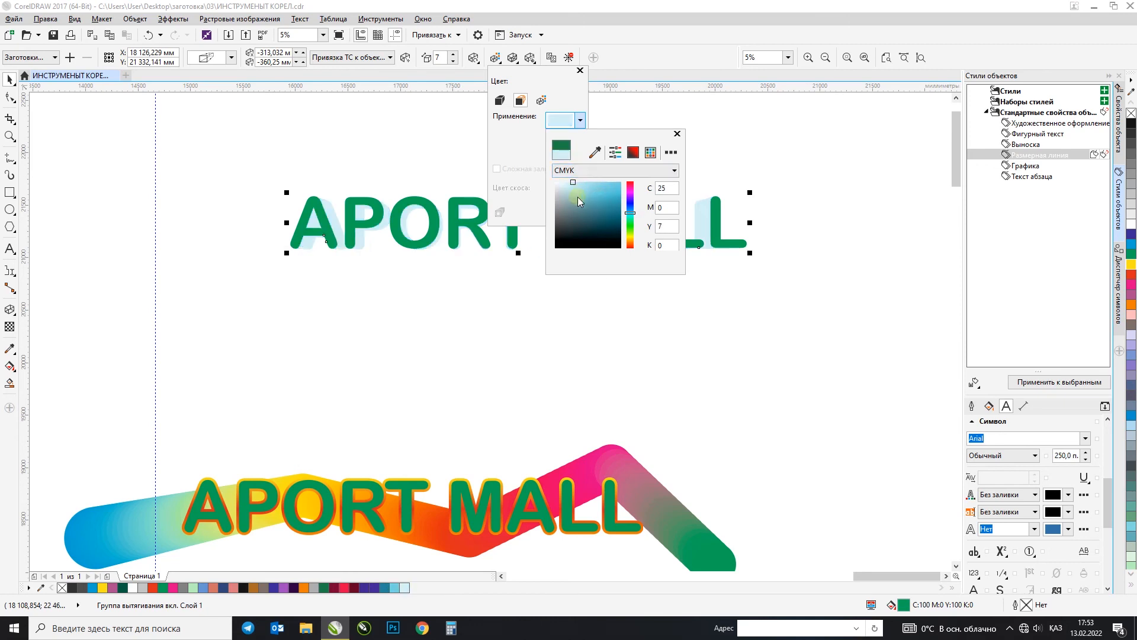
{"action": "left_click", "coordinate": [630, 199]}
{"action": "left_click", "coordinate": [604, 210]}
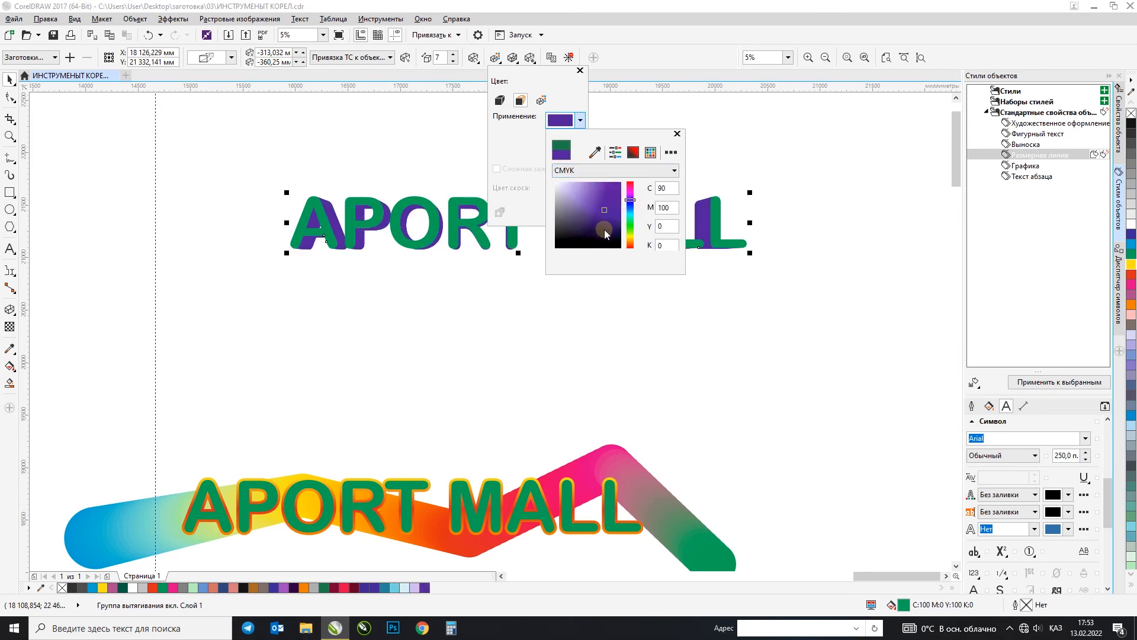
Step: Colour the extrusion sides of the APORT MALL text a very dark green and close the colour picker
{"action": "left_click", "coordinate": [630, 224]}
{"action": "left_click", "coordinate": [614, 228]}
{"action": "left_click", "coordinate": [445, 150]}
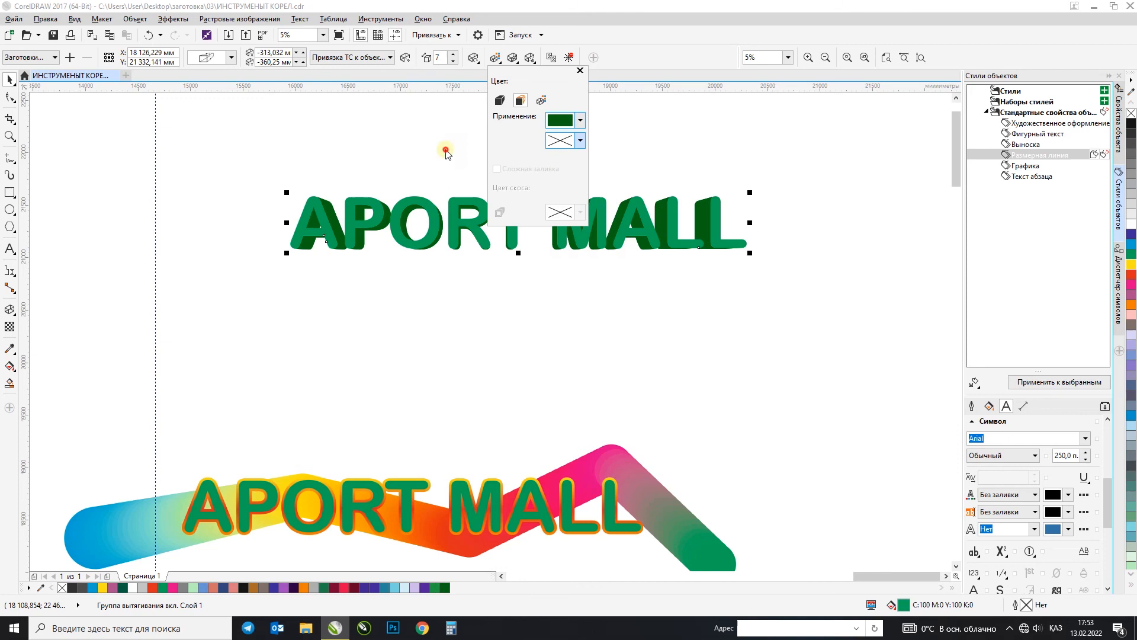
Step: Move the whole extruded APORT MALL text down and place a duplicate of it directly above
{"action": "left_click", "coordinate": [8, 81]}
{"action": "left_click", "coordinate": [225, 128]}
{"action": "left_click_drag", "start_coordinate": [211, 144], "coordinate": [841, 324]}
{"action": "left_click_drag", "start_coordinate": [708, 221], "coordinate": [705, 312]}
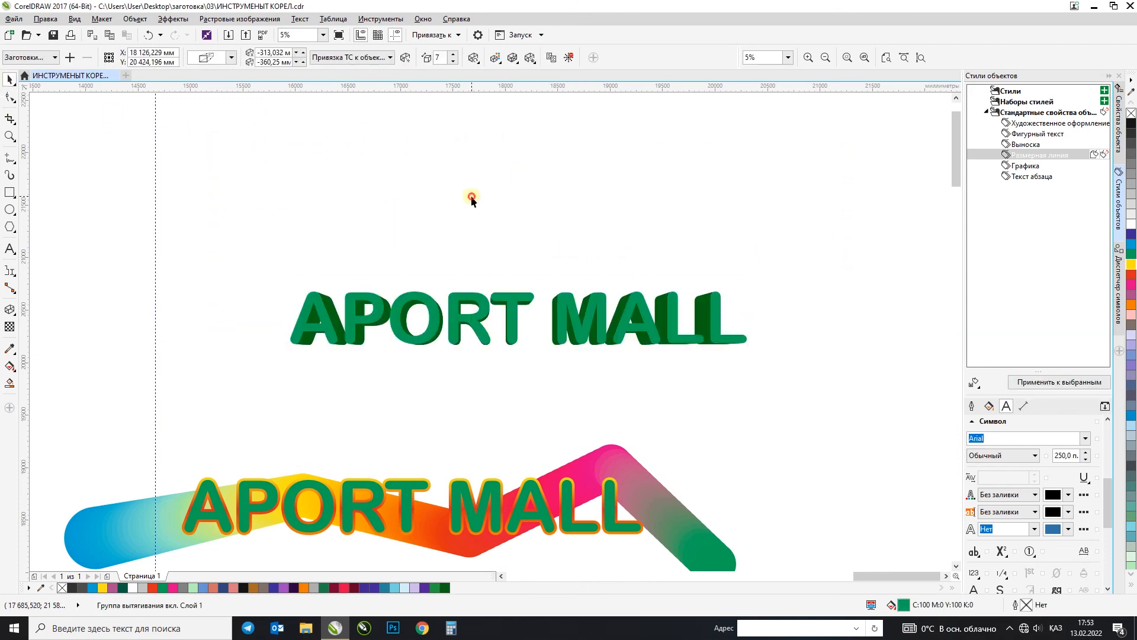
{"action": "left_click", "coordinate": [386, 313]}
{"action": "left_click_drag", "start_coordinate": [457, 317], "coordinate": [472, 210]}
Step: Select the upper APORT MALL copy and try several perspective extrusion types, ending with a parallel type
{"action": "left_click_drag", "start_coordinate": [255, 141], "coordinate": [825, 287]}
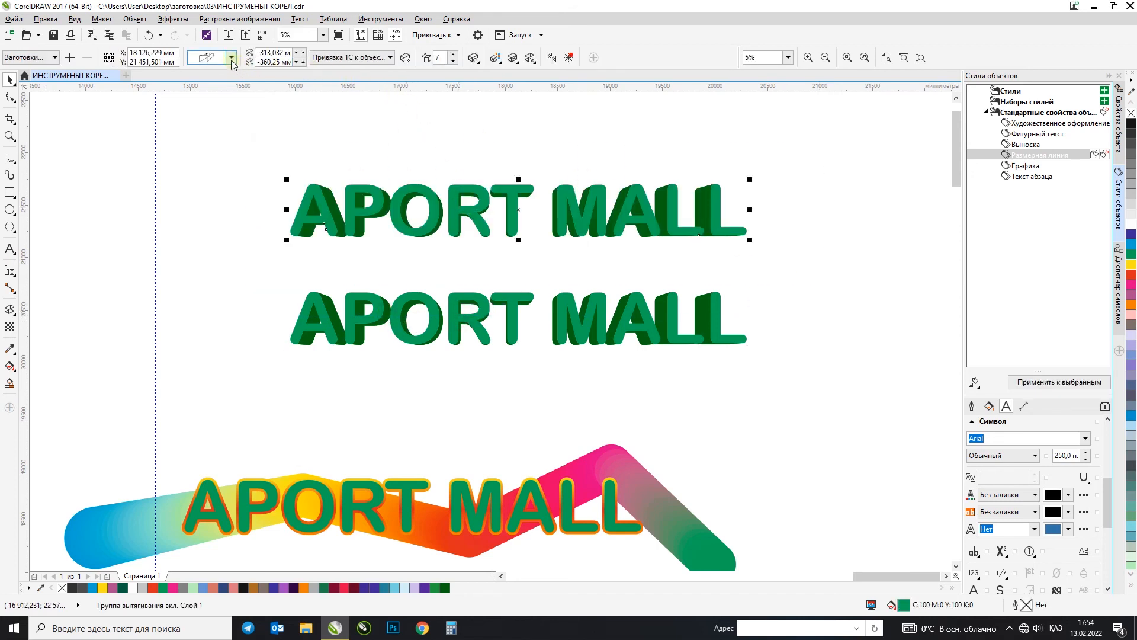
{"action": "left_click", "coordinate": [231, 57]}
{"action": "left_click", "coordinate": [296, 74]}
{"action": "left_click", "coordinate": [231, 57]}
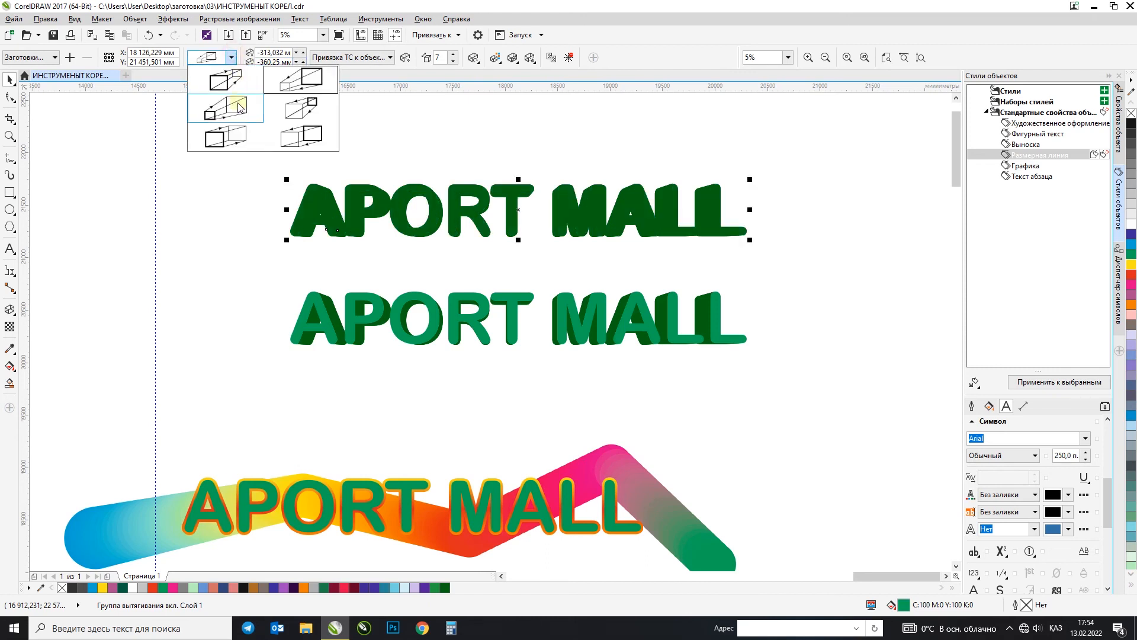
{"action": "left_click", "coordinate": [237, 110]}
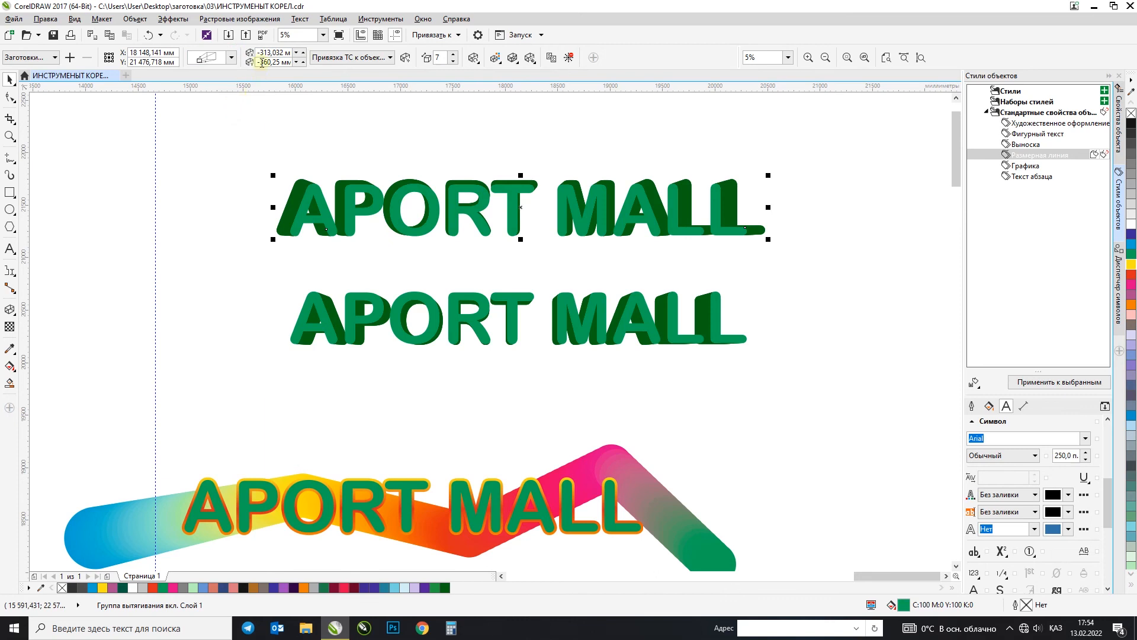
{"action": "left_click", "coordinate": [231, 57]}
{"action": "left_click", "coordinate": [289, 119]}
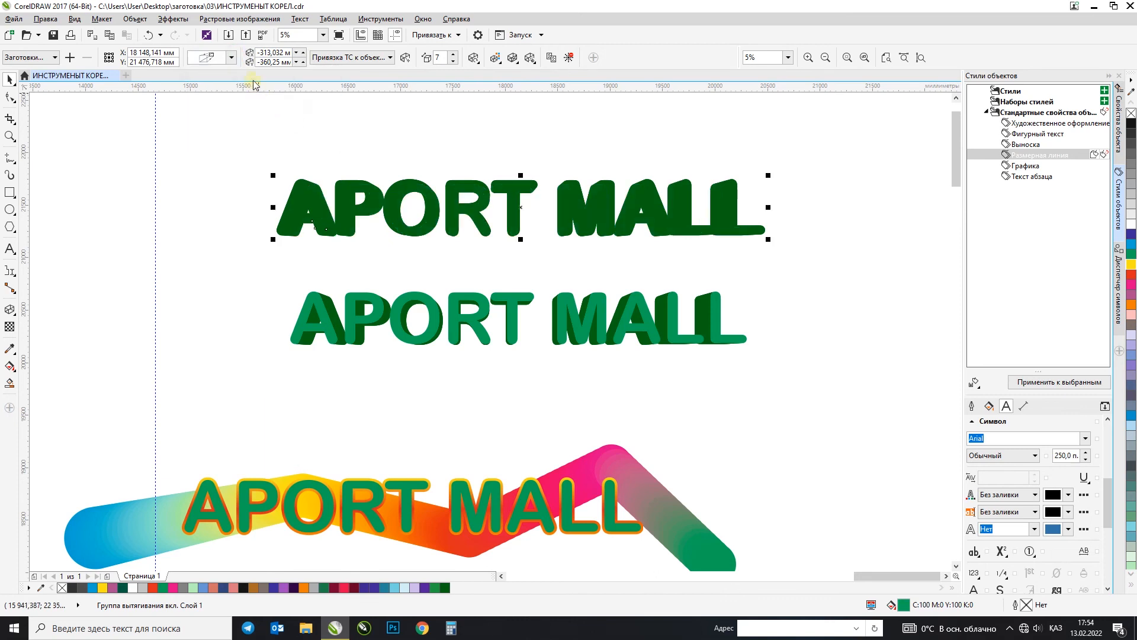
{"action": "left_click", "coordinate": [231, 57]}
{"action": "left_click", "coordinate": [213, 133]}
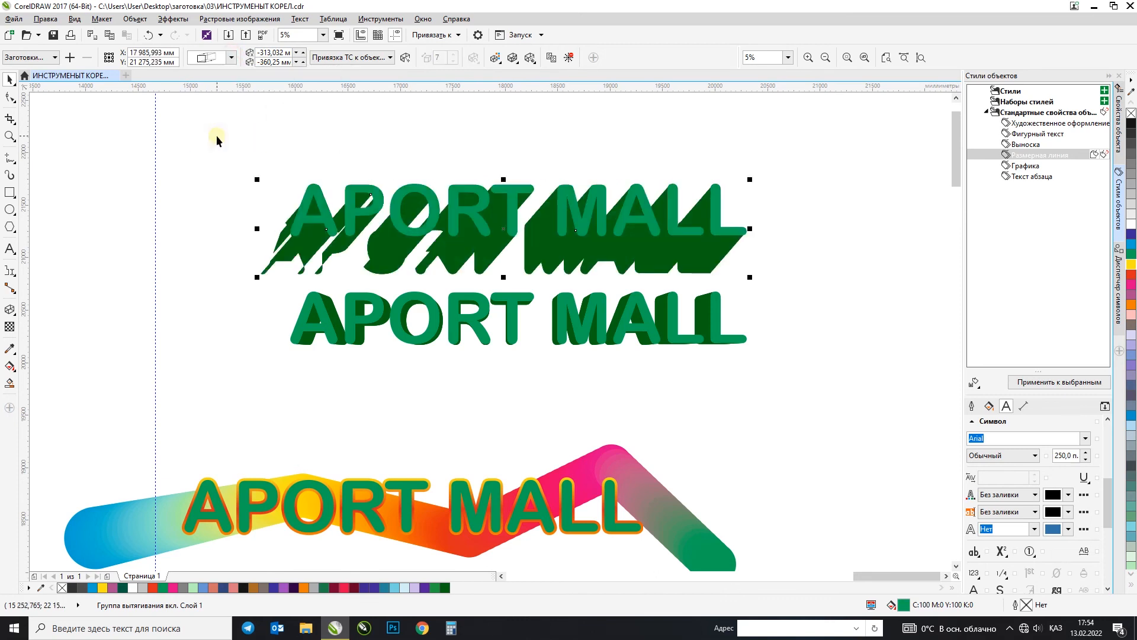
Step: Move the upper APORT MALL copy to the left and shorten its parallel extrusion, angling it down and to the right
{"action": "left_click_drag", "start_coordinate": [628, 217], "coordinate": [527, 217]}
{"action": "left_click", "coordinate": [538, 151]}
{"action": "double_click", "coordinate": [389, 247]}
{"action": "left_click_drag", "start_coordinate": [387, 247], "coordinate": [427, 231]}
{"action": "left_click", "coordinate": [10, 79]}
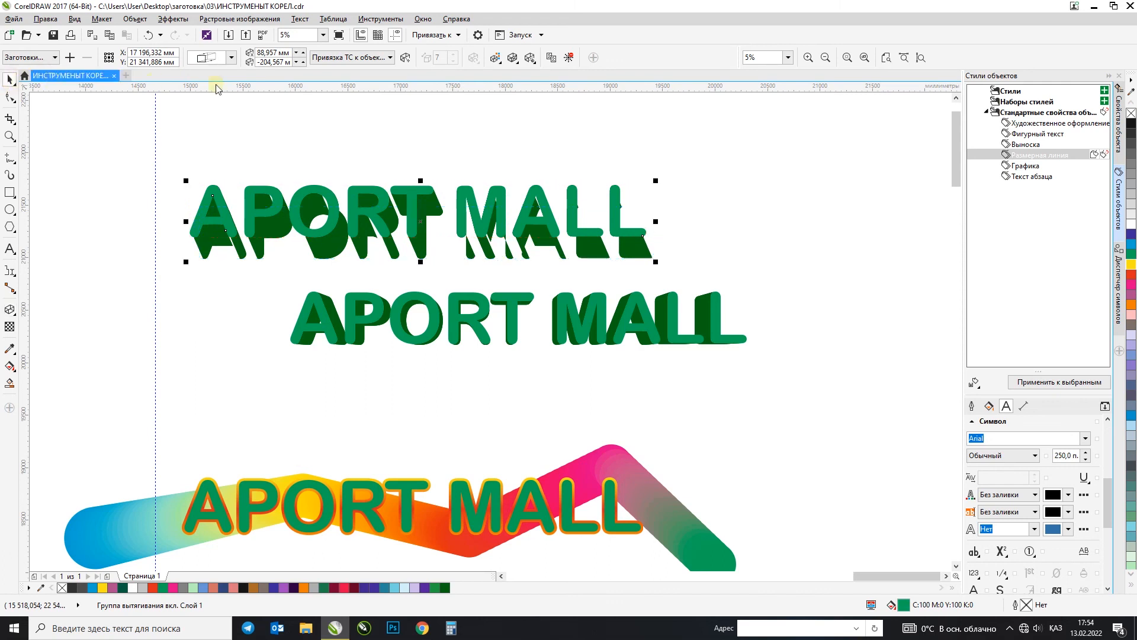
Step: Remove the extrusion from the upper APORT MALL copy, leaving flat green text, and deselect it
{"action": "key", "text": "ctrl+z"}
{"action": "left_click", "coordinate": [571, 55]}
{"action": "left_click", "coordinate": [432, 147]}
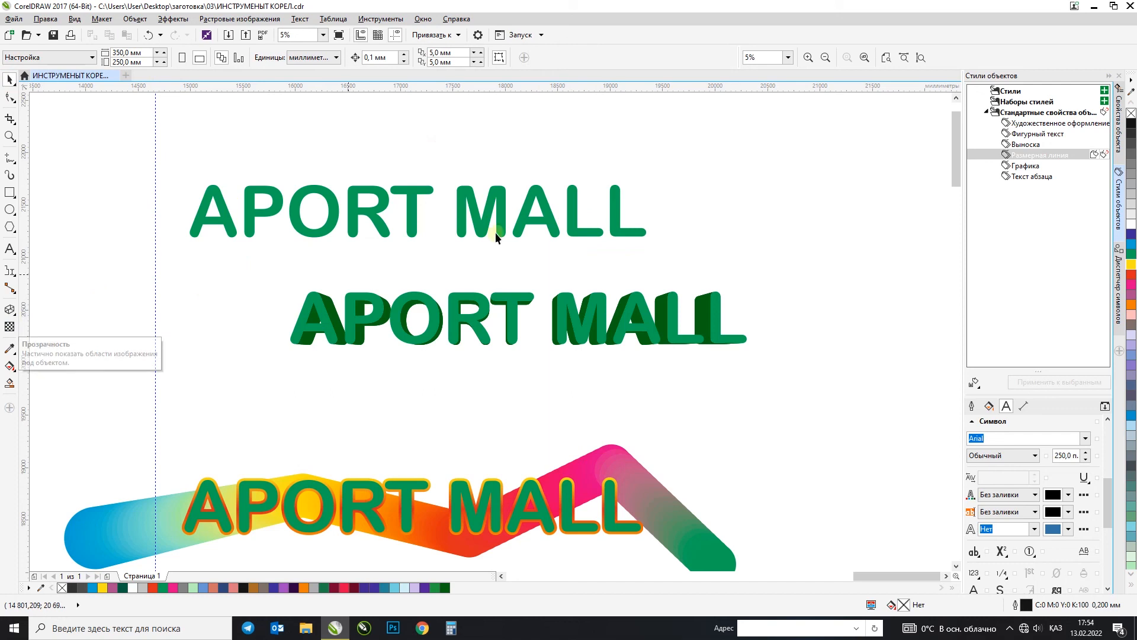
Step: Locate the Island composition among the drawings and select its castle photo
{"action": "left_click", "coordinate": [535, 197]}
{"action": "key", "text": "F4"}
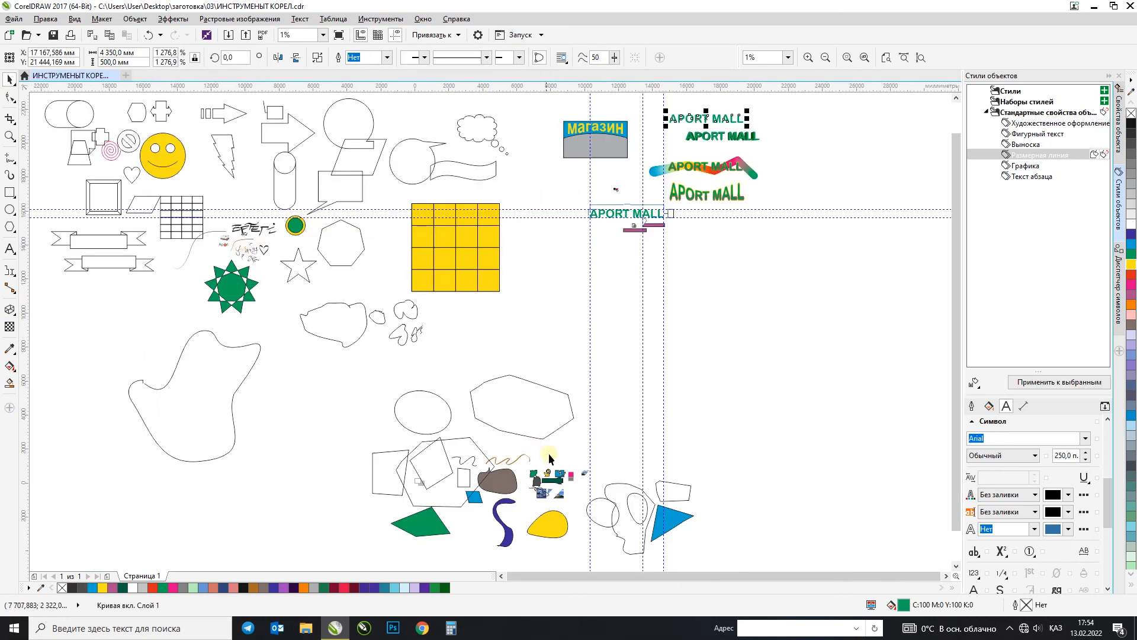
{"action": "left_click_drag", "start_coordinate": [575, 507], "coordinate": [575, 507]}
{"action": "left_click", "coordinate": [492, 455]}
{"action": "key", "text": "F3"}
{"action": "key", "text": "F3"}
{"action": "key", "text": "F3"}
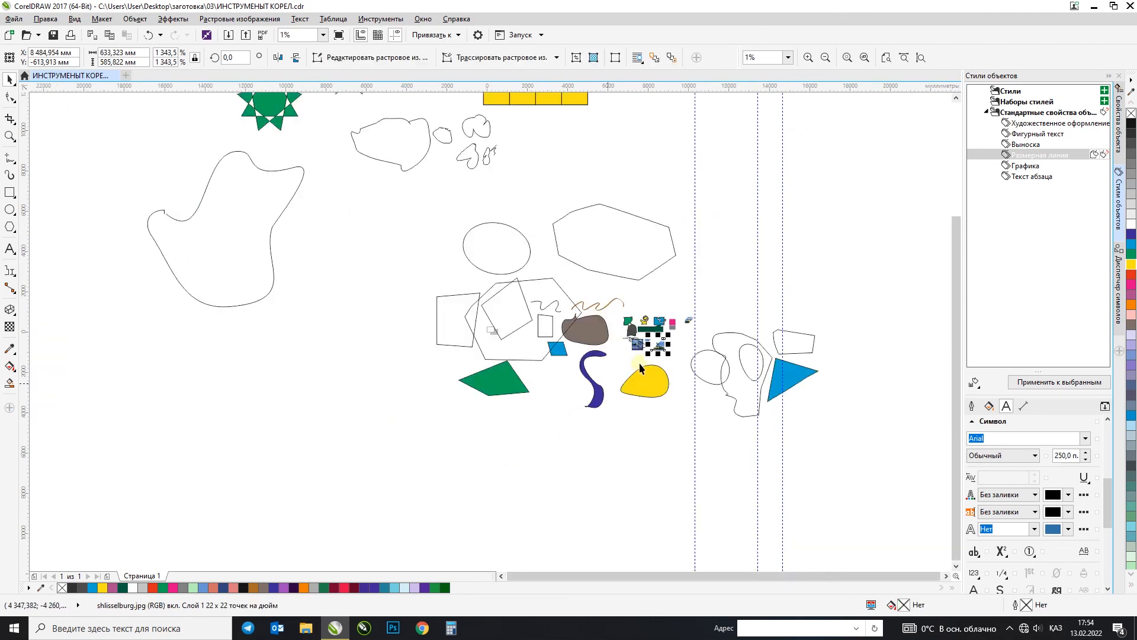
{"action": "left_click", "coordinate": [639, 362]}
{"action": "key", "text": "F2"}
{"action": "left_click_drag", "start_coordinate": [639, 338], "coordinate": [656, 353]}
{"action": "left_click", "coordinate": [397, 227]}
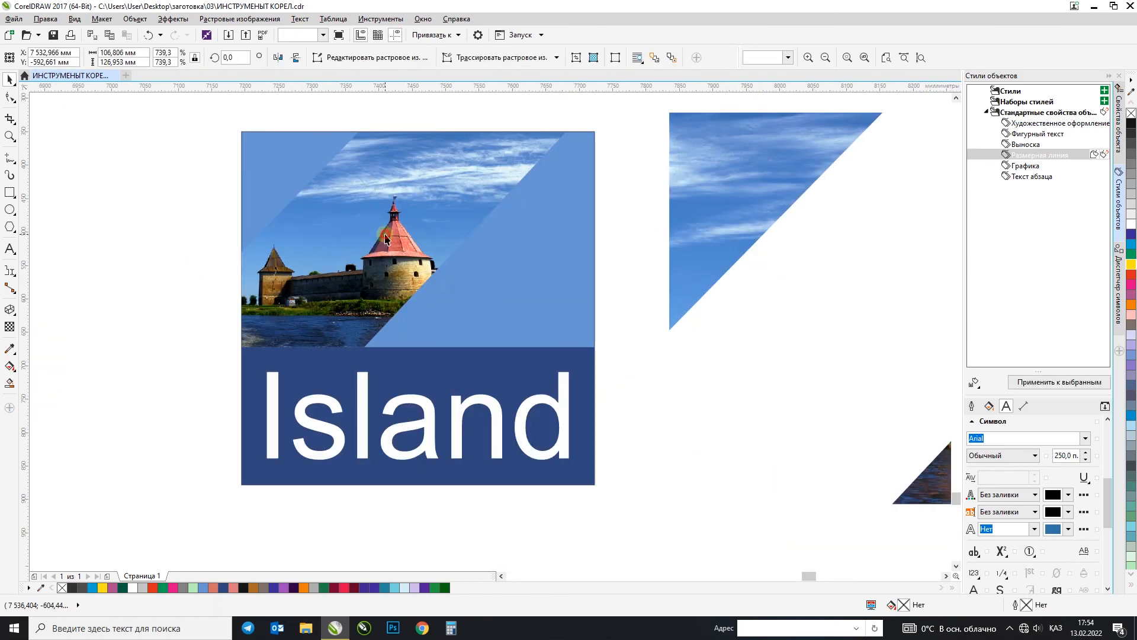
Step: Try fading the castle photo's sky upward with a freehand vertical transparency gradient twice, undoing each attempt
{"action": "left_click", "coordinate": [12, 327]}
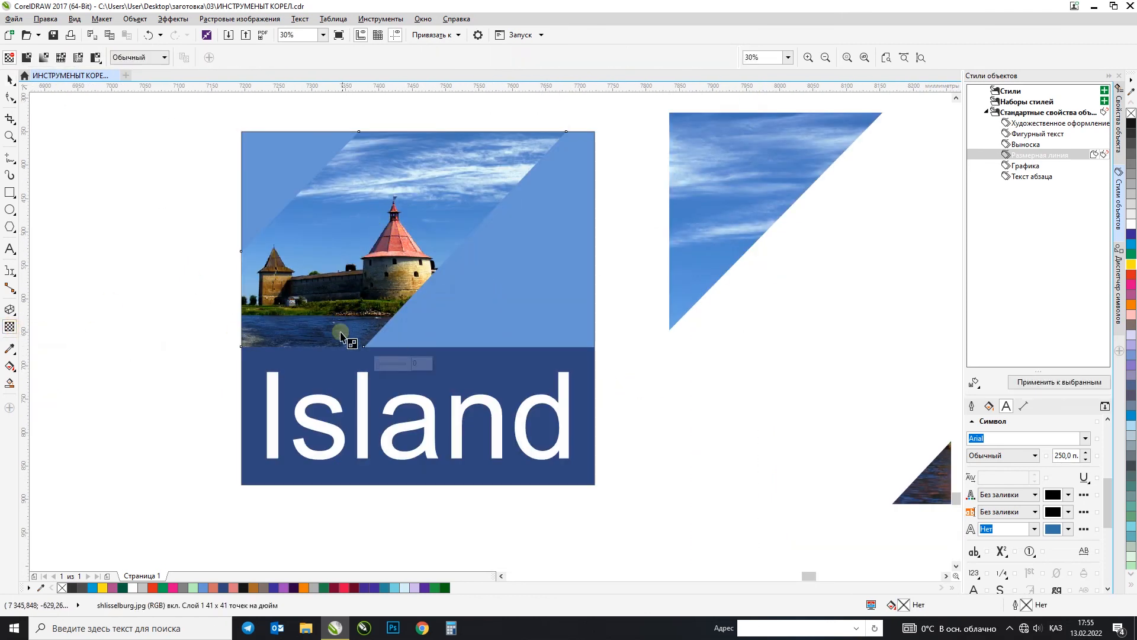
{"action": "left_click_drag", "start_coordinate": [434, 241], "coordinate": [435, 134]}
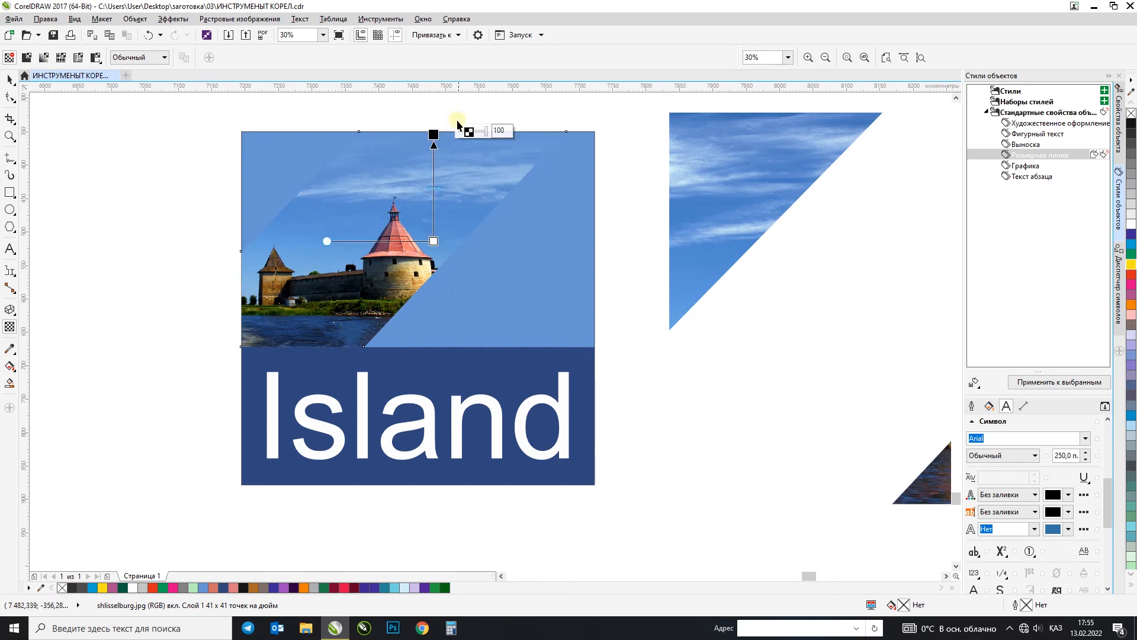
{"action": "key", "text": "ctrl+z"}
{"action": "left_click_drag", "start_coordinate": [405, 208], "coordinate": [404, 137]}
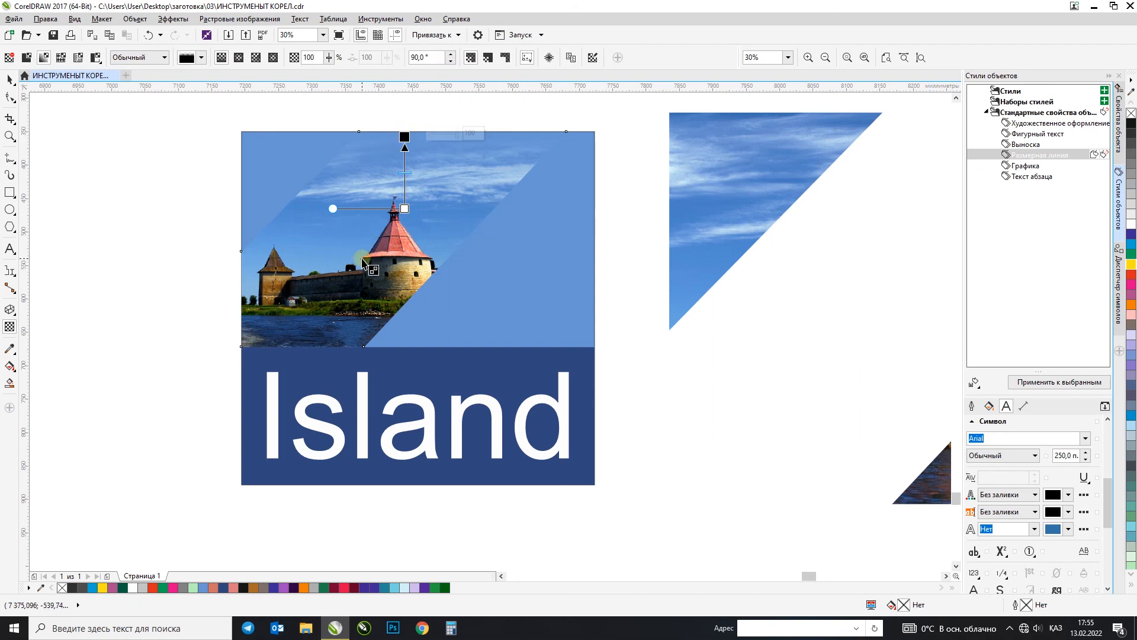
{"action": "key", "text": "ctrl+z"}
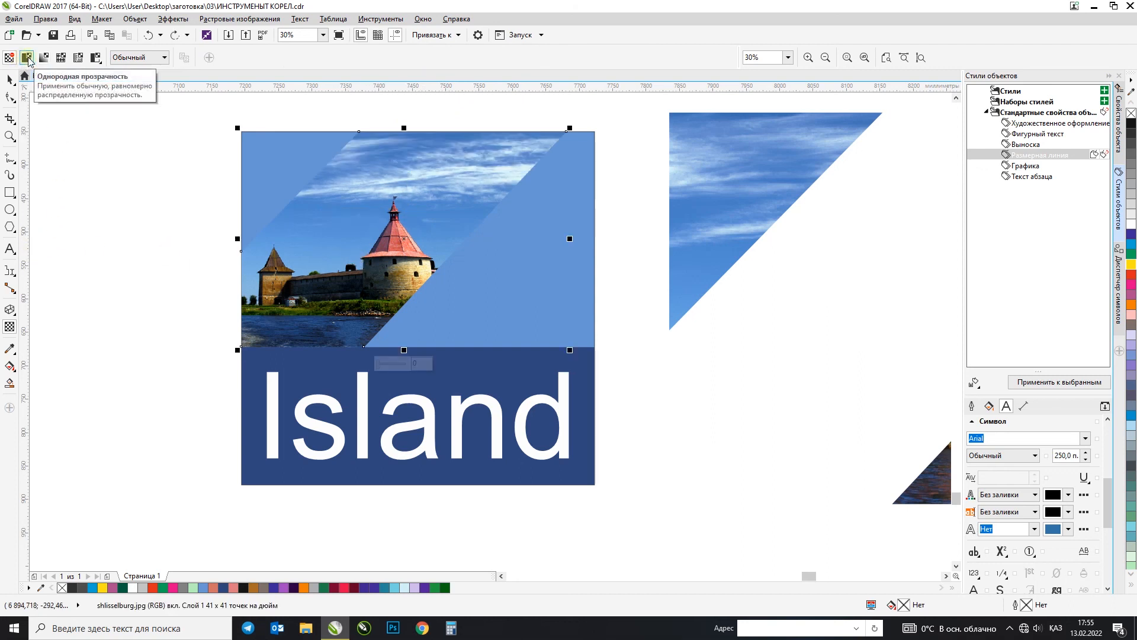
Step: Try uniform 50 and linear fountain transparency on the castle photo, then apply elliptical fountain transparency
{"action": "left_click", "coordinate": [26, 58]}
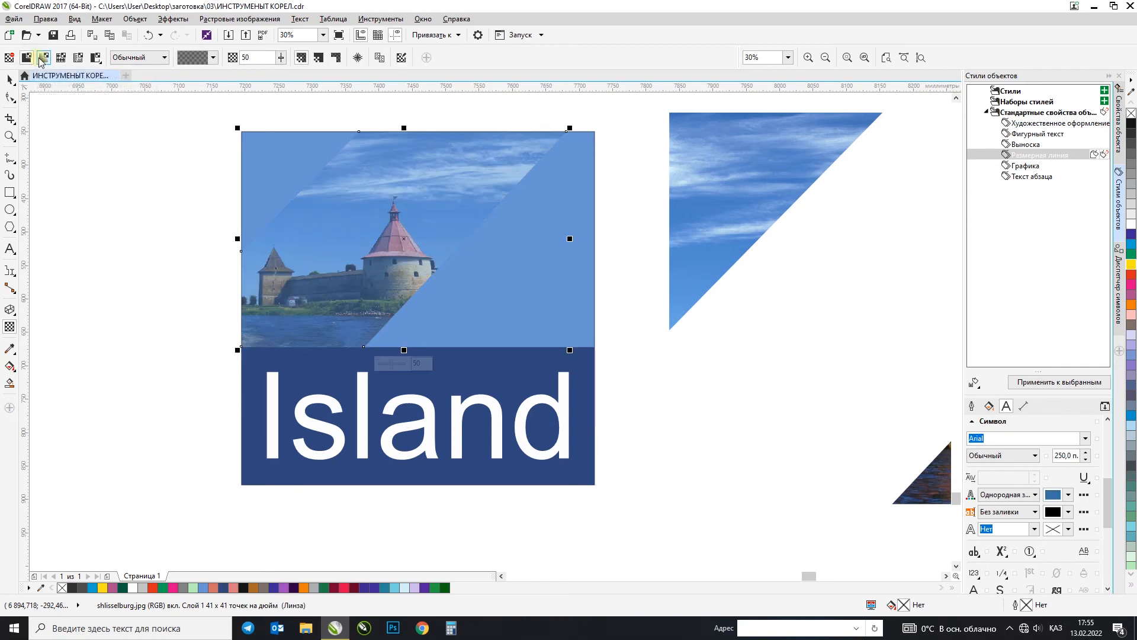
{"action": "left_click", "coordinate": [45, 58]}
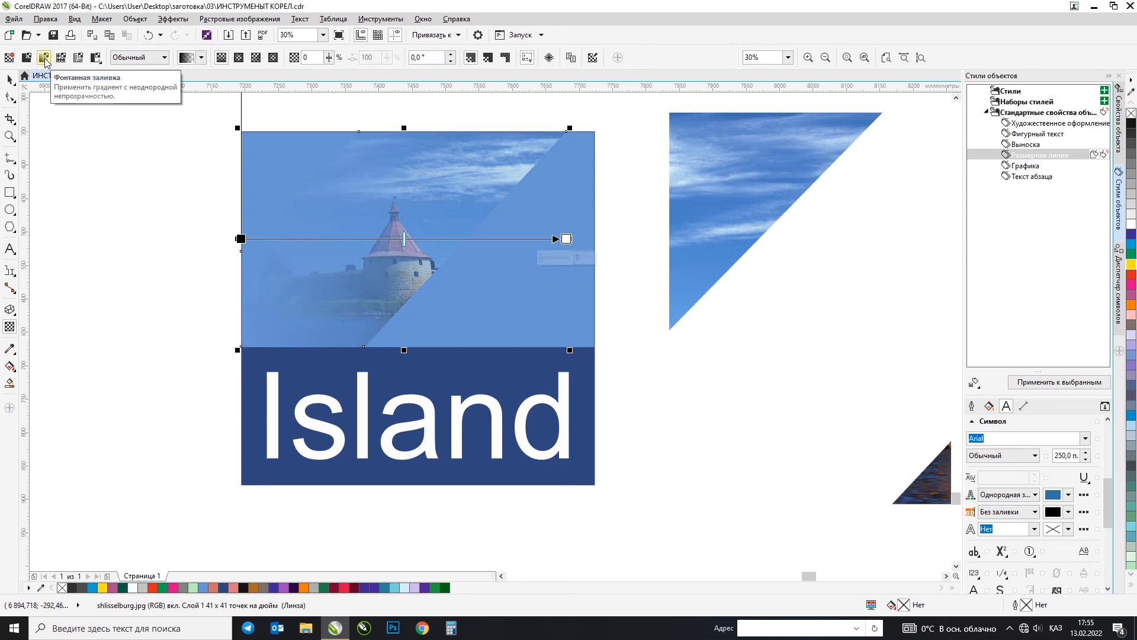
{"action": "scroll", "coordinate": [364, 308], "scroll_direction": "down", "scroll_amount": 2}
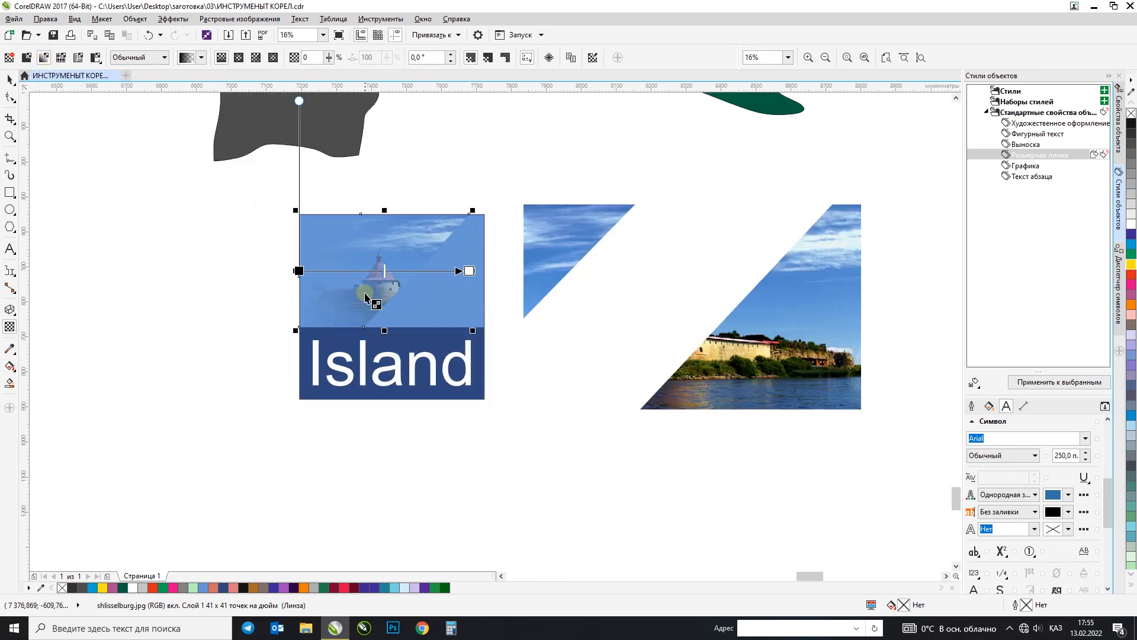
{"action": "left_click", "coordinate": [236, 58]}
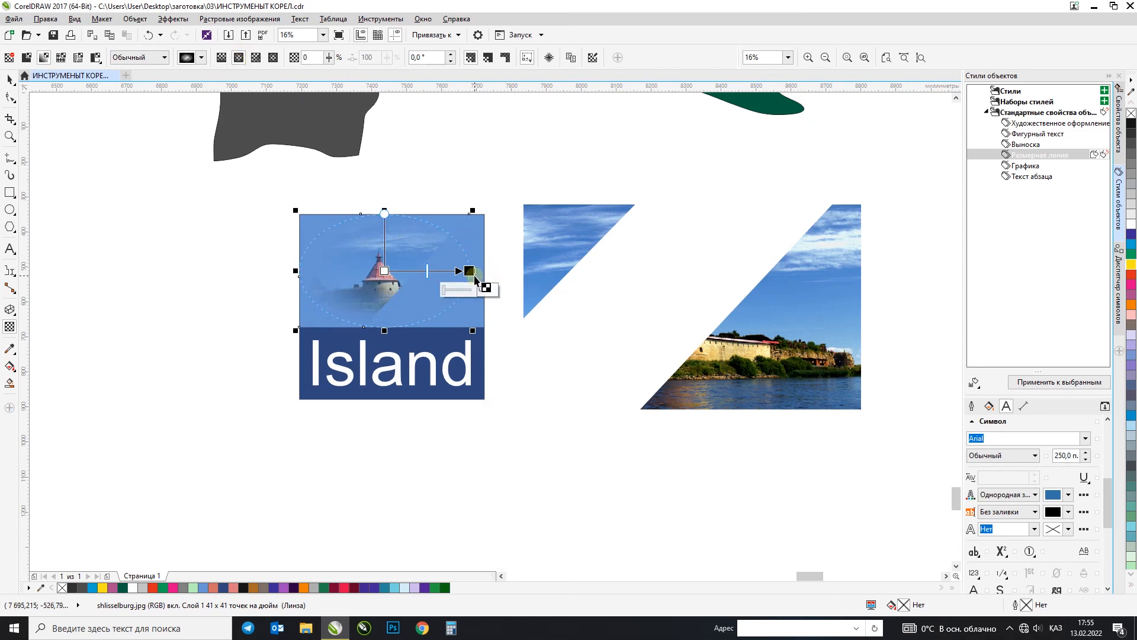
Step: Widen the castle photo's cropped outline by moving its right-hand nodes to the right and its upper left nodes to the left
{"action": "left_click", "coordinate": [10, 98]}
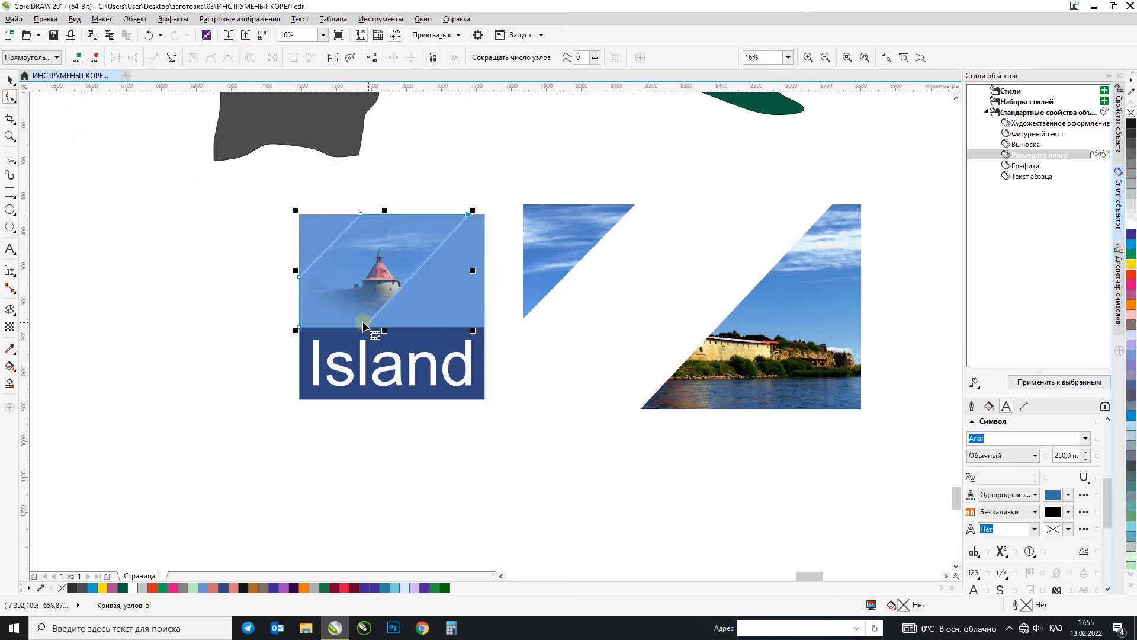
{"action": "left_click_drag", "start_coordinate": [364, 328], "coordinate": [445, 326]}
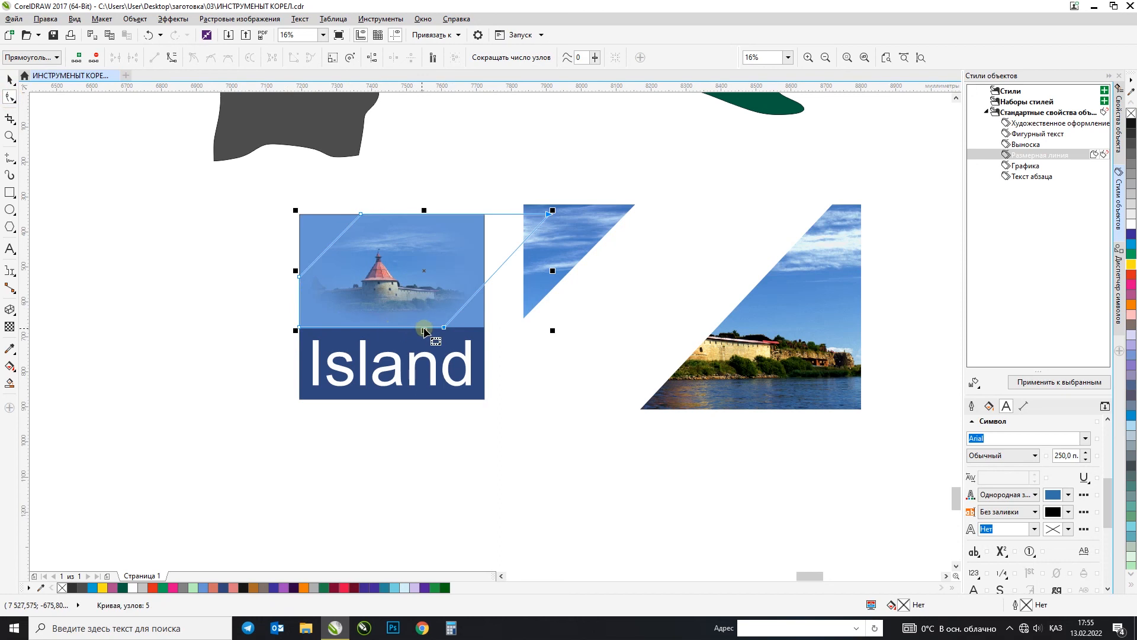
{"action": "left_click_drag", "start_coordinate": [379, 187], "coordinate": [225, 278]}
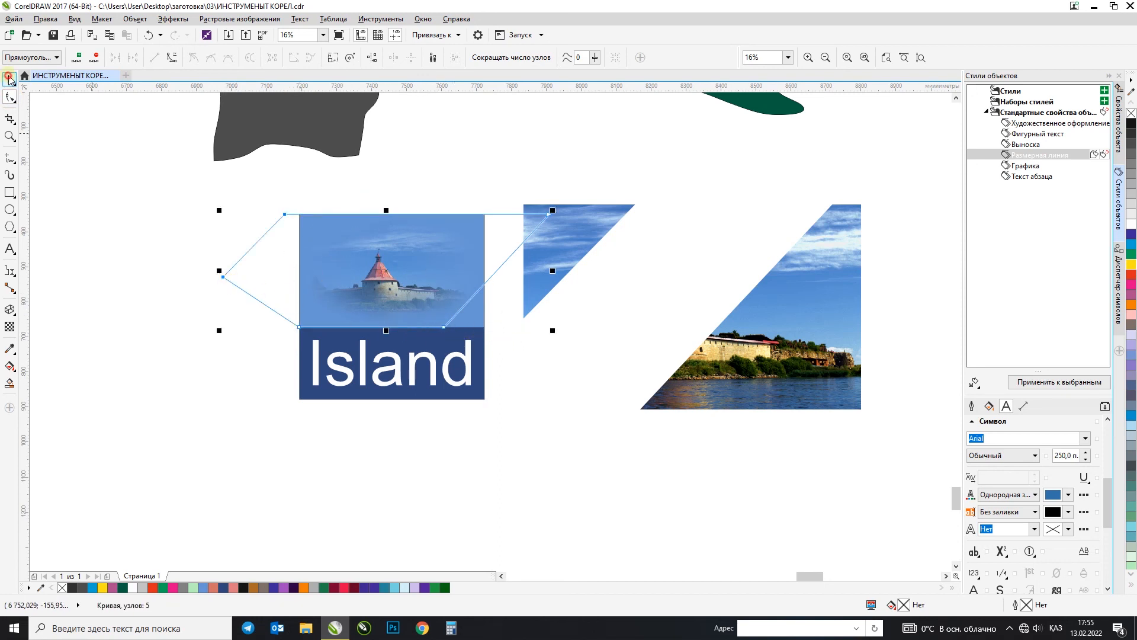
{"action": "left_click", "coordinate": [9, 79]}
Step: Remove the transparency from the widened castle photo and reapply the elliptical fountain transparency
{"action": "scroll", "coordinate": [425, 327], "scroll_direction": "up", "scroll_amount": 2}
{"action": "left_click", "coordinate": [10, 327]}
{"action": "left_click", "coordinate": [11, 58]}
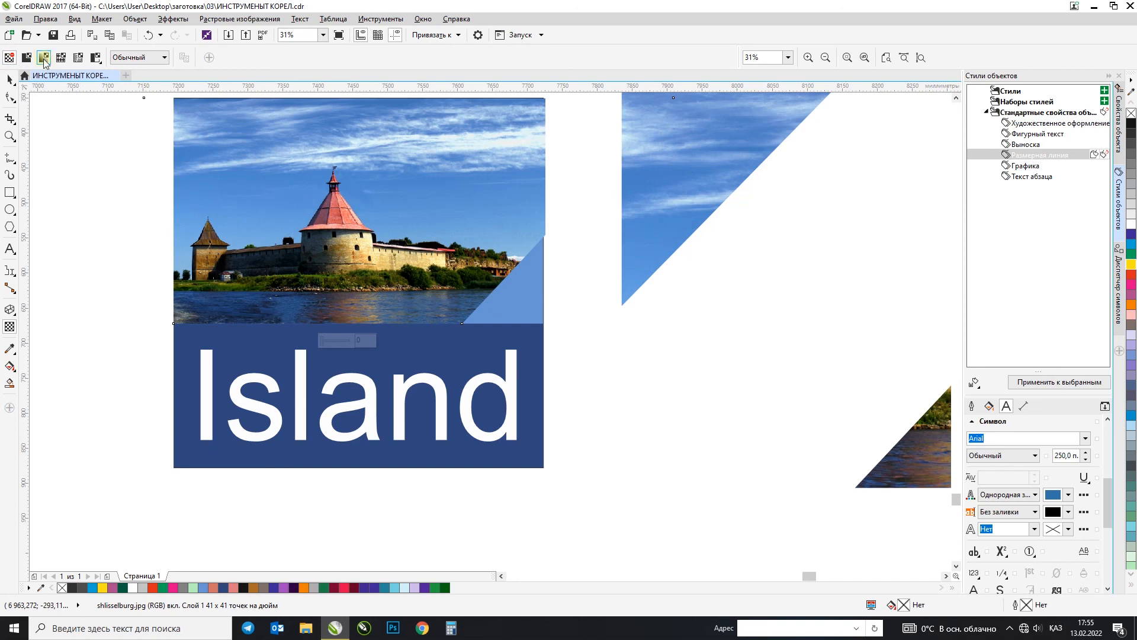
{"action": "left_click", "coordinate": [43, 58]}
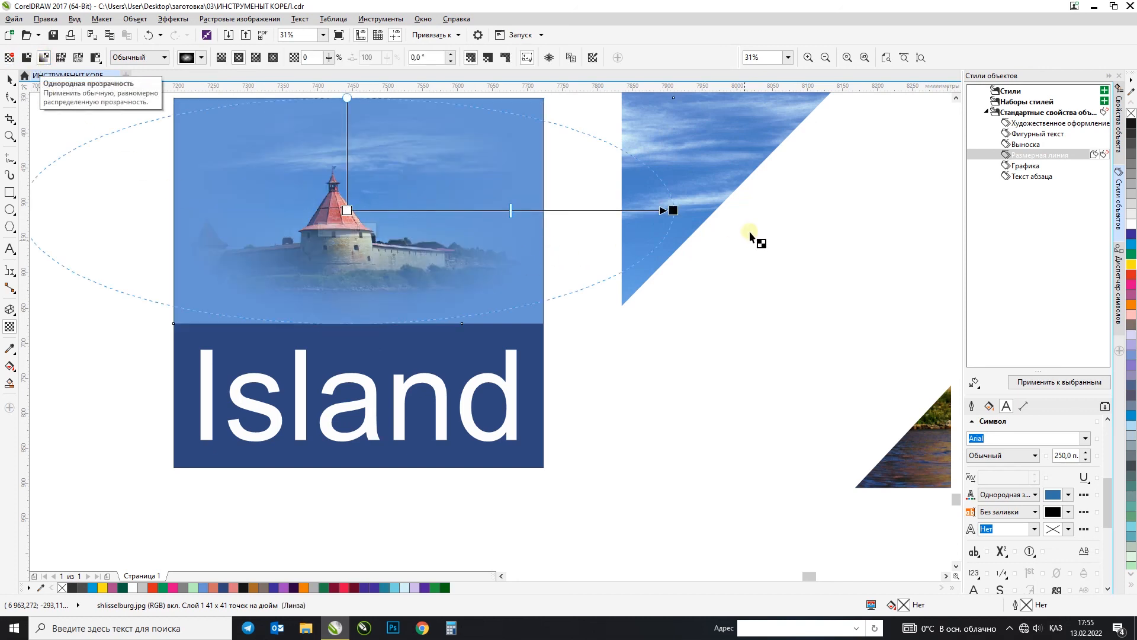
Step: Shift the midpoint of the castle photo's elliptical transparency gradient slightly outward
{"action": "scroll", "coordinate": [755, 236], "scroll_direction": "down", "scroll_amount": 1}
{"action": "scroll", "coordinate": [682, 261], "scroll_direction": "up", "scroll_amount": 1}
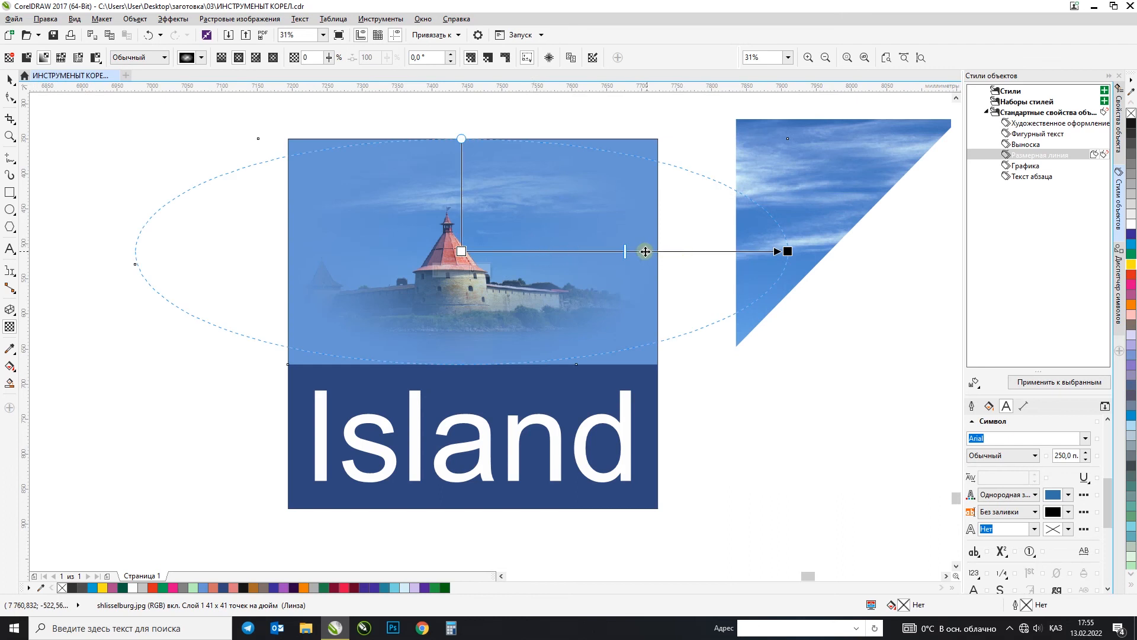
{"action": "left_click_drag", "start_coordinate": [626, 251], "coordinate": [637, 253]}
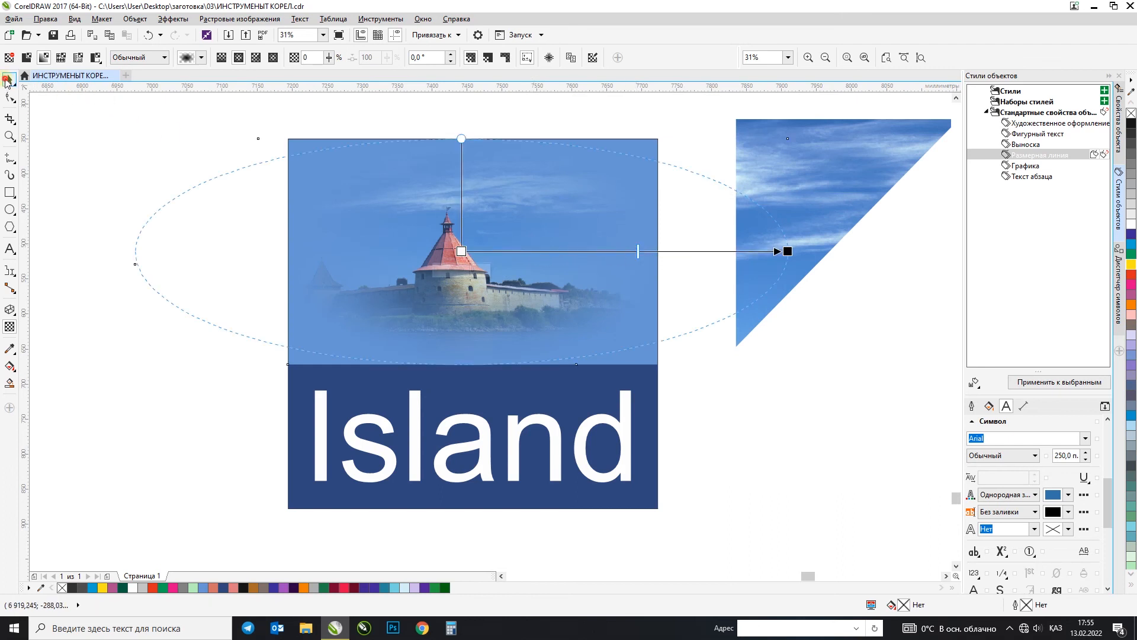
{"action": "left_click", "coordinate": [6, 80]}
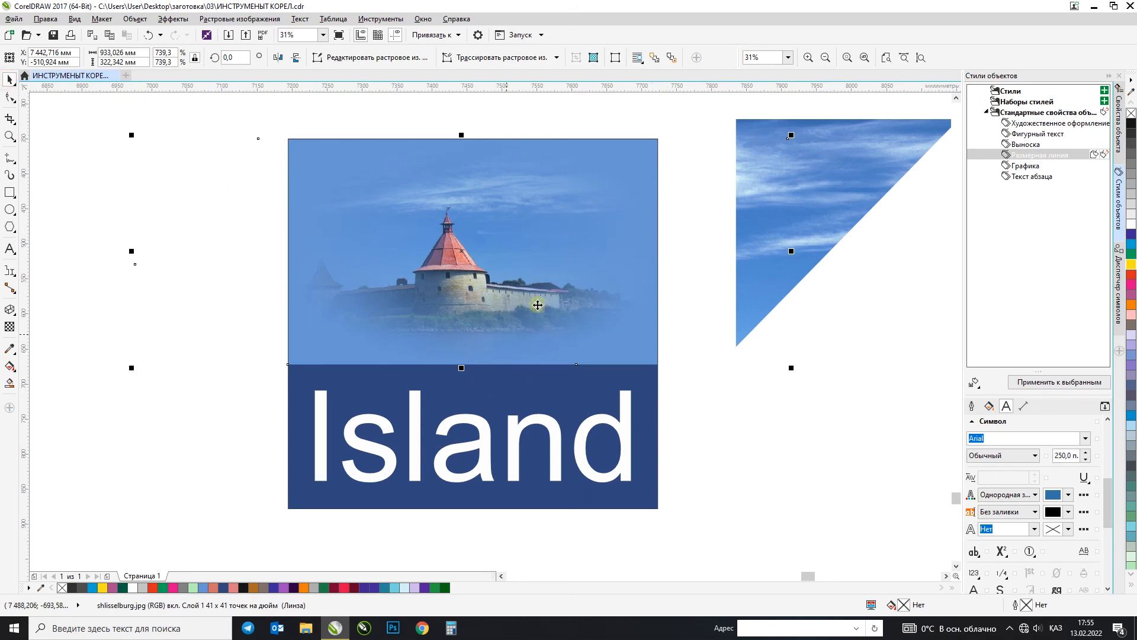
{"action": "left_click", "coordinate": [10, 327]}
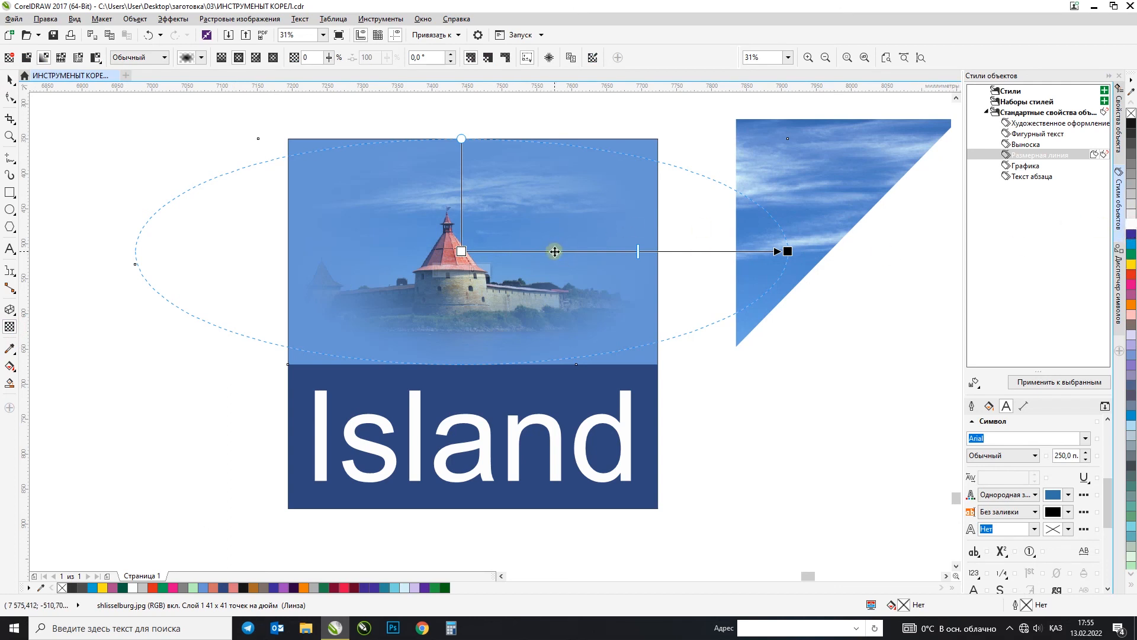
Step: Add an intermediate node at about 72% on the castle photo's elliptical transparency and set its transparency to 0
{"action": "double_click", "coordinate": [554, 251]}
{"action": "left_click_drag", "start_coordinate": [544, 272], "coordinate": [577, 276]}
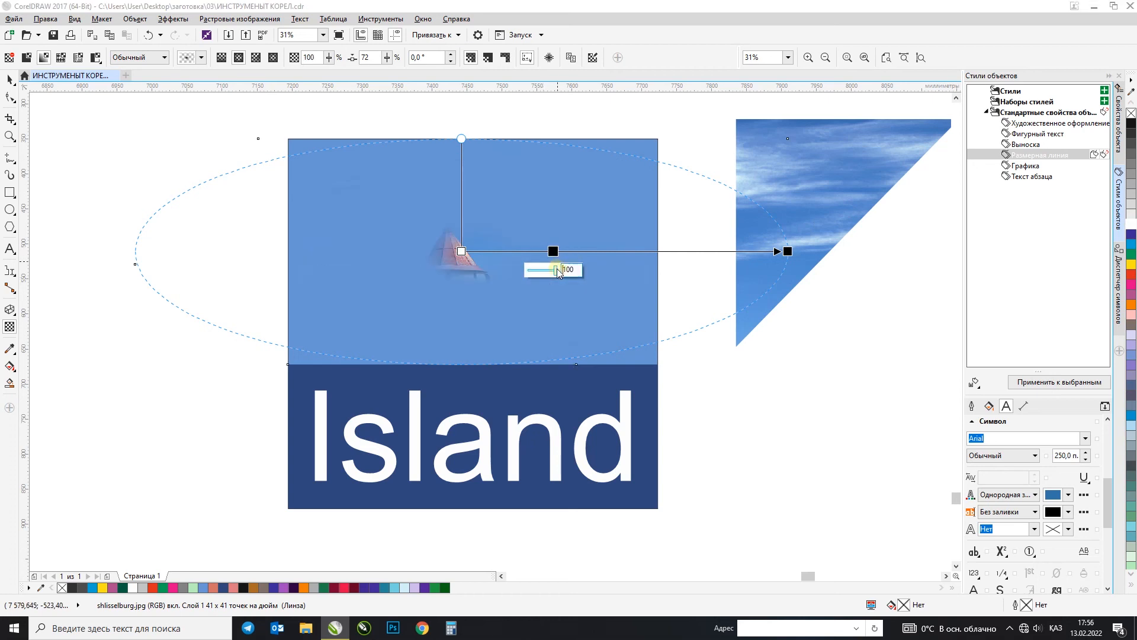
{"action": "left_click", "coordinate": [498, 275]}
{"action": "double_click", "coordinate": [529, 253]}
{"action": "left_click_drag", "start_coordinate": [529, 253], "coordinate": [525, 273]}
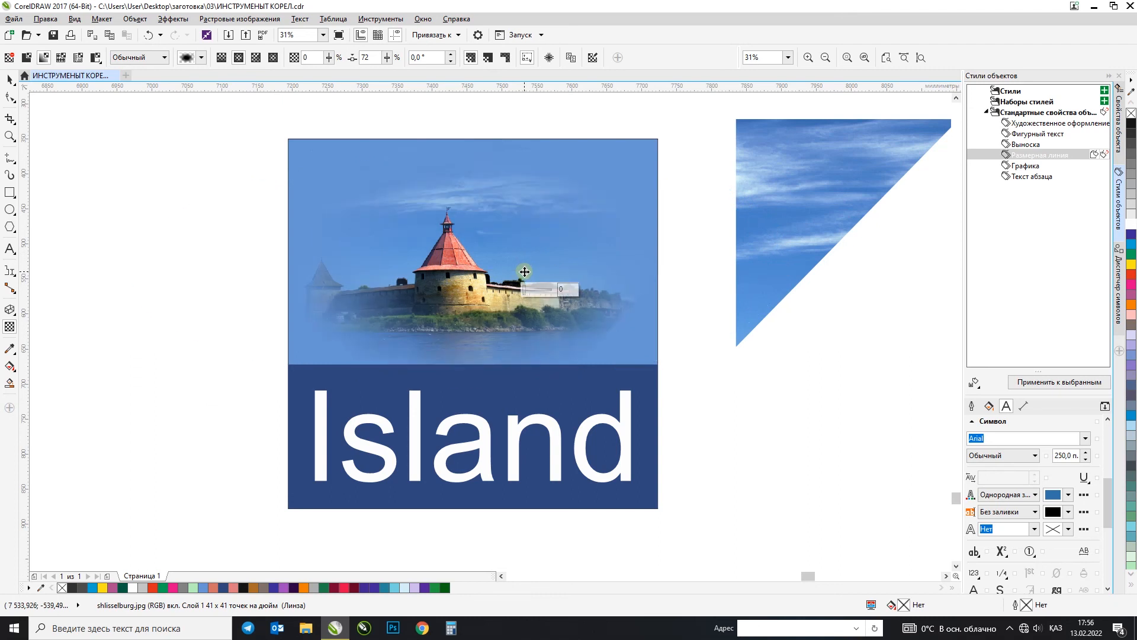
{"action": "left_click", "coordinate": [9, 96]}
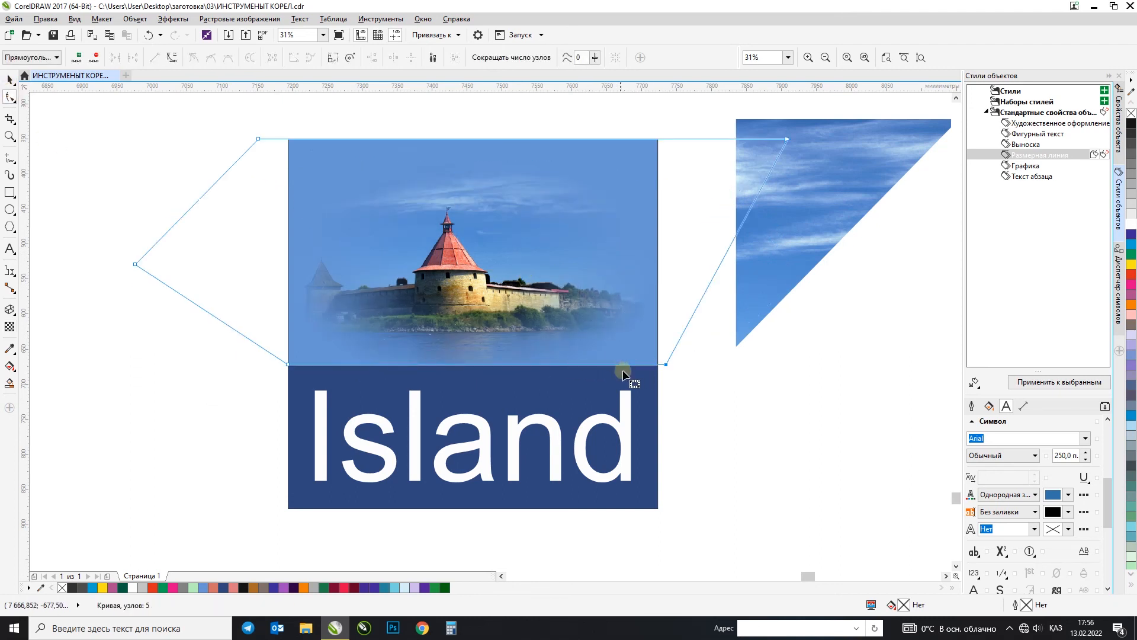
{"action": "left_click", "coordinate": [9, 78]}
{"action": "left_click", "coordinate": [98, 136]}
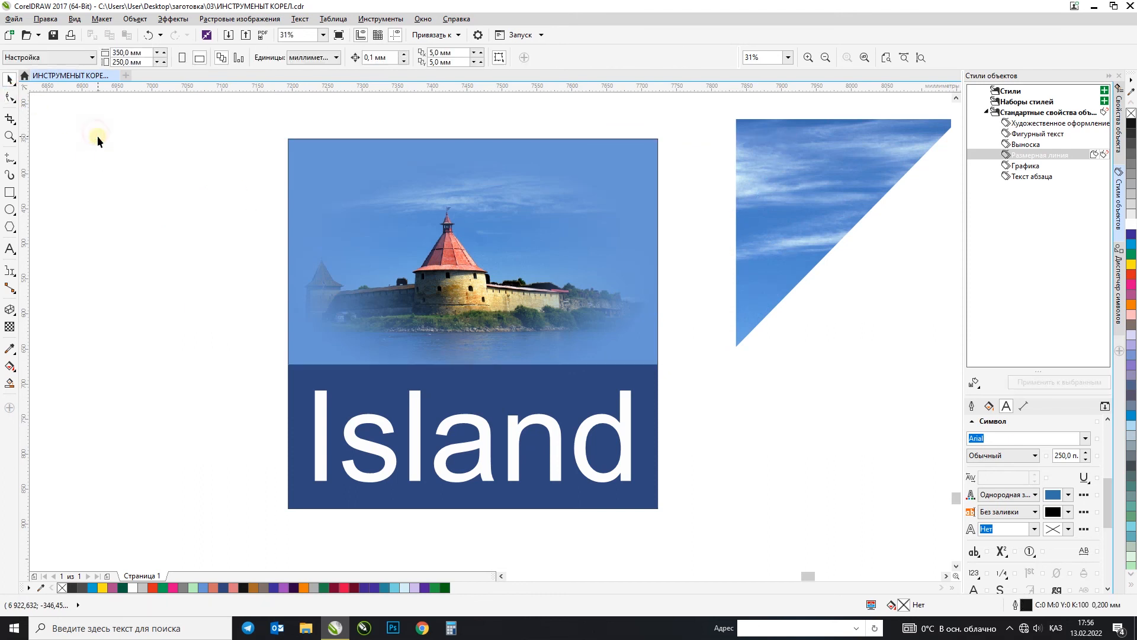
{"action": "left_click", "coordinate": [11, 327]}
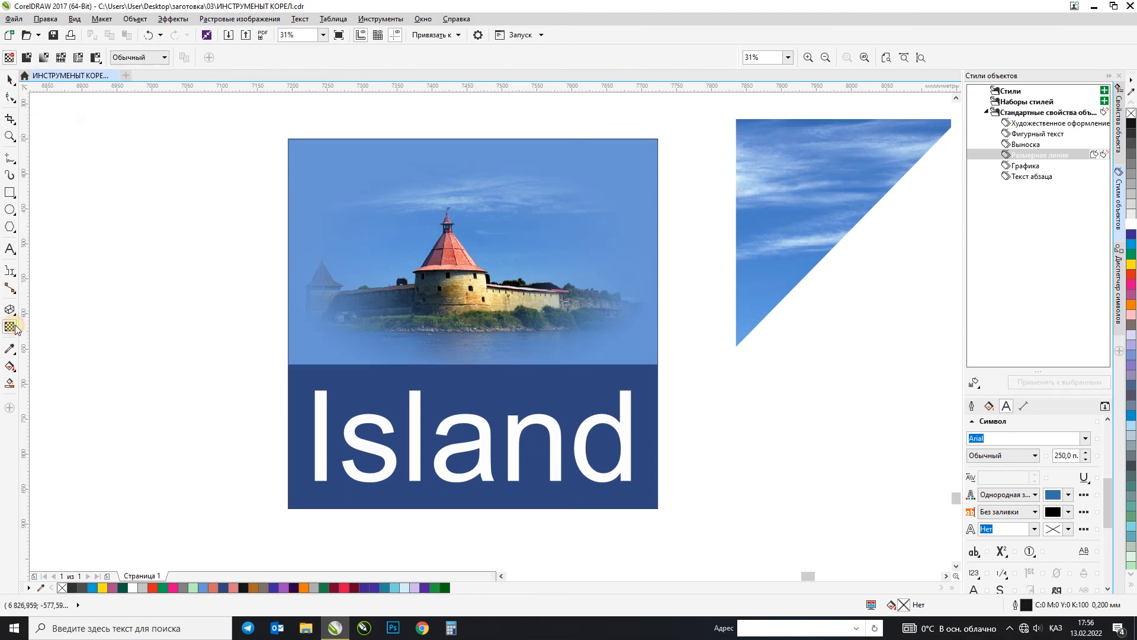
{"action": "left_click", "coordinate": [61, 58]}
{"action": "left_click", "coordinate": [588, 382]}
{"action": "left_click", "coordinate": [10, 80]}
{"action": "left_click", "coordinate": [433, 274]}
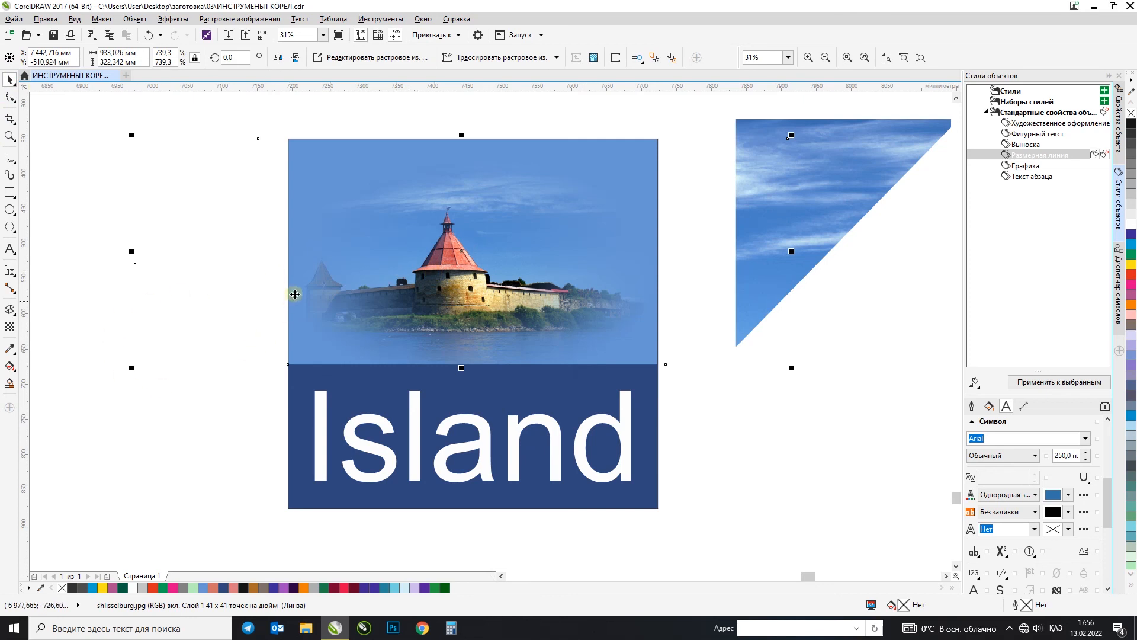
Step: Apply uniform transparency to the Island text
{"action": "left_click", "coordinate": [385, 470]}
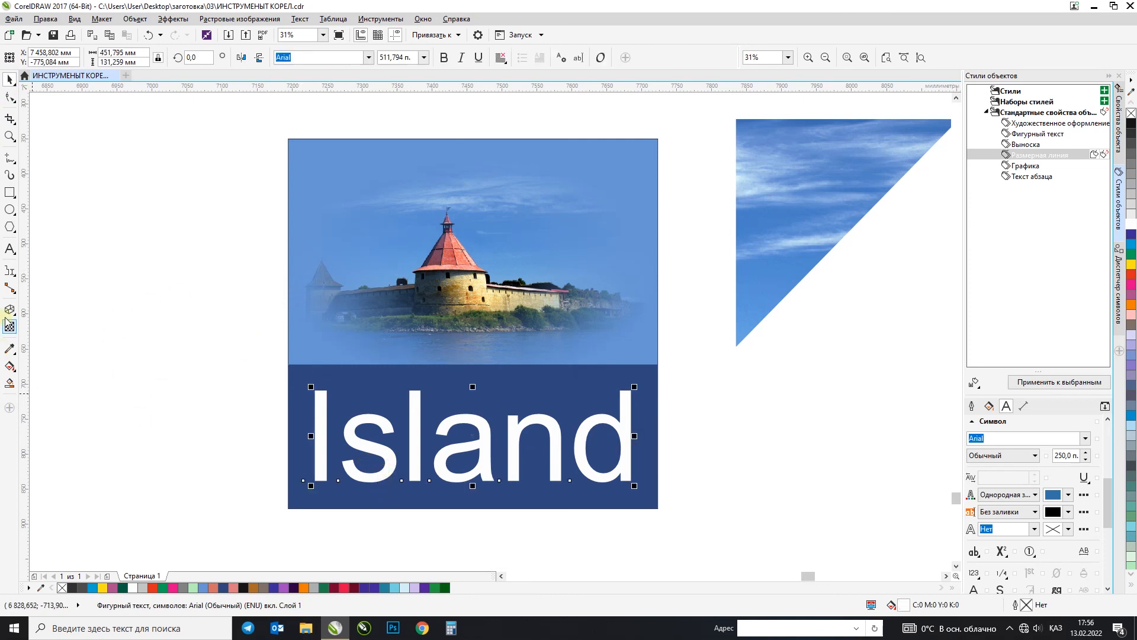
{"action": "left_click", "coordinate": [9, 328]}
{"action": "left_click", "coordinate": [26, 59]}
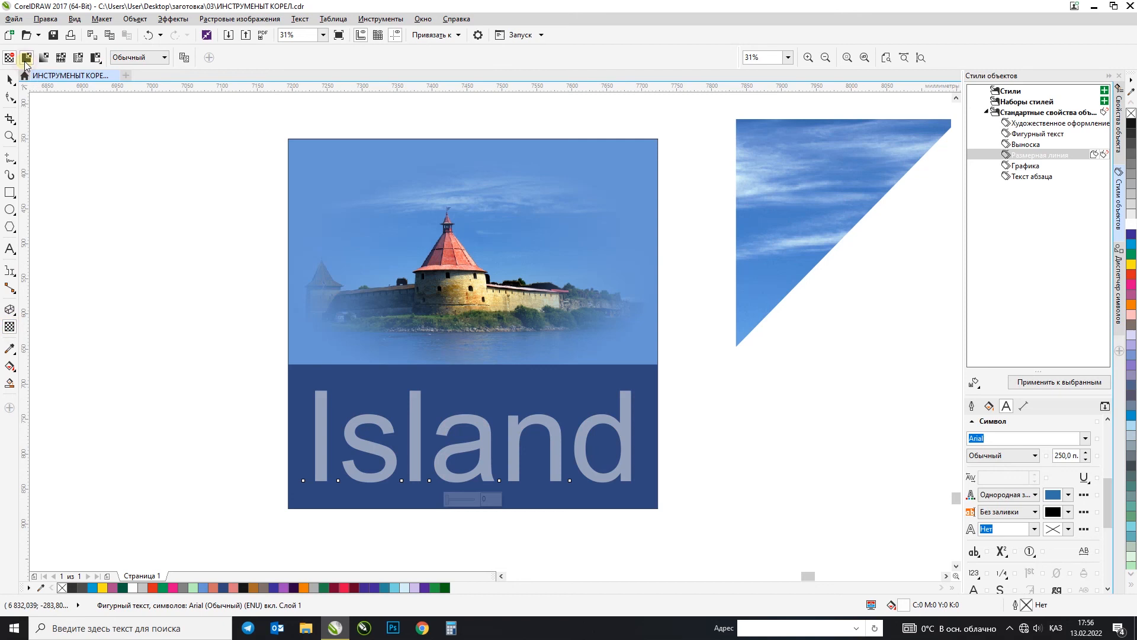
{"action": "left_click", "coordinate": [10, 80]}
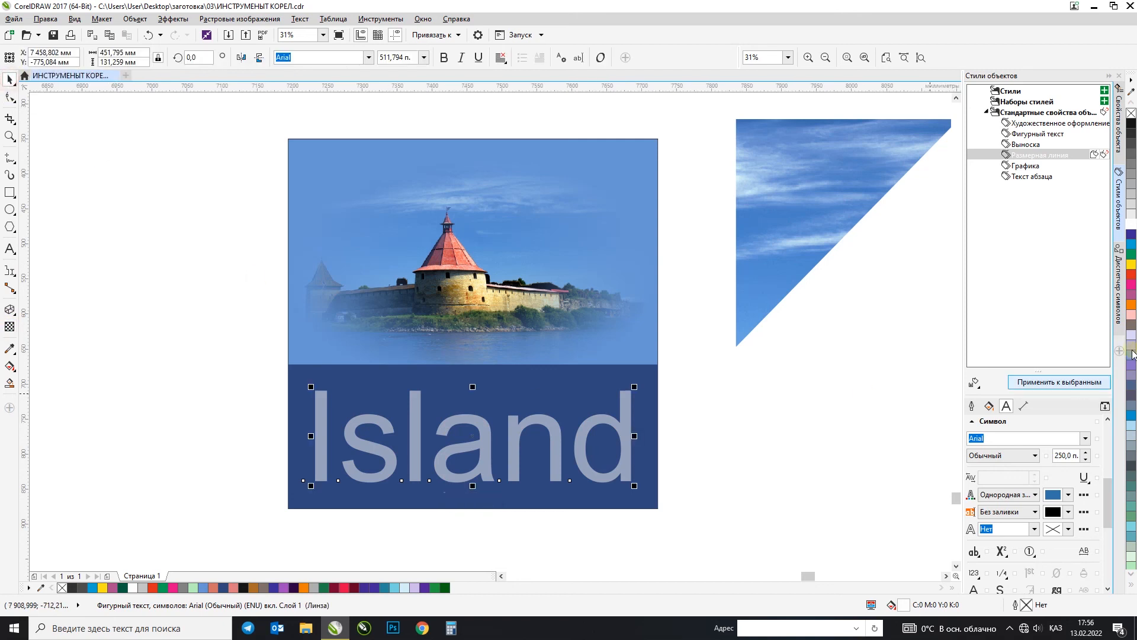
Step: Fill the Island text with red and shift it slightly up and to the right within the dark blue panel
{"action": "left_click", "coordinate": [1132, 276]}
{"action": "left_click_drag", "start_coordinate": [637, 420], "coordinate": [627, 388]}
{"action": "scroll", "coordinate": [665, 403], "scroll_direction": "up", "scroll_amount": 1}
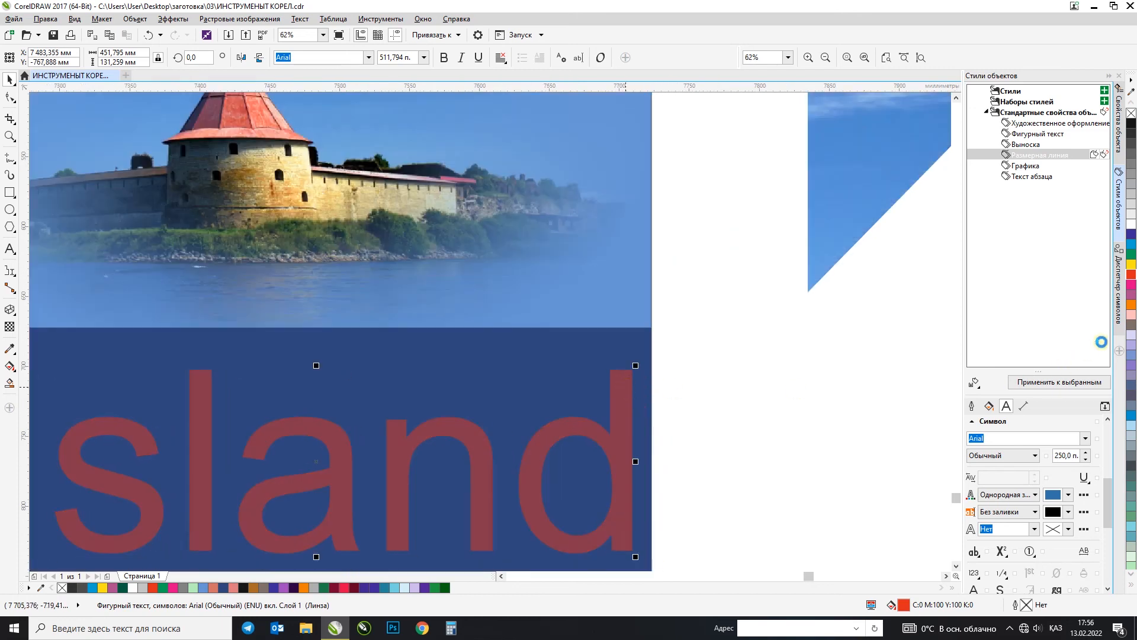
Step: Make a yellow copy of the red Island text, offset slightly up and to the left so the two overlap
{"action": "left_click", "coordinate": [1132, 265]}
{"action": "left_click", "coordinate": [618, 399]}
{"action": "left_click_drag", "start_coordinate": [618, 398], "coordinate": [608, 404]}
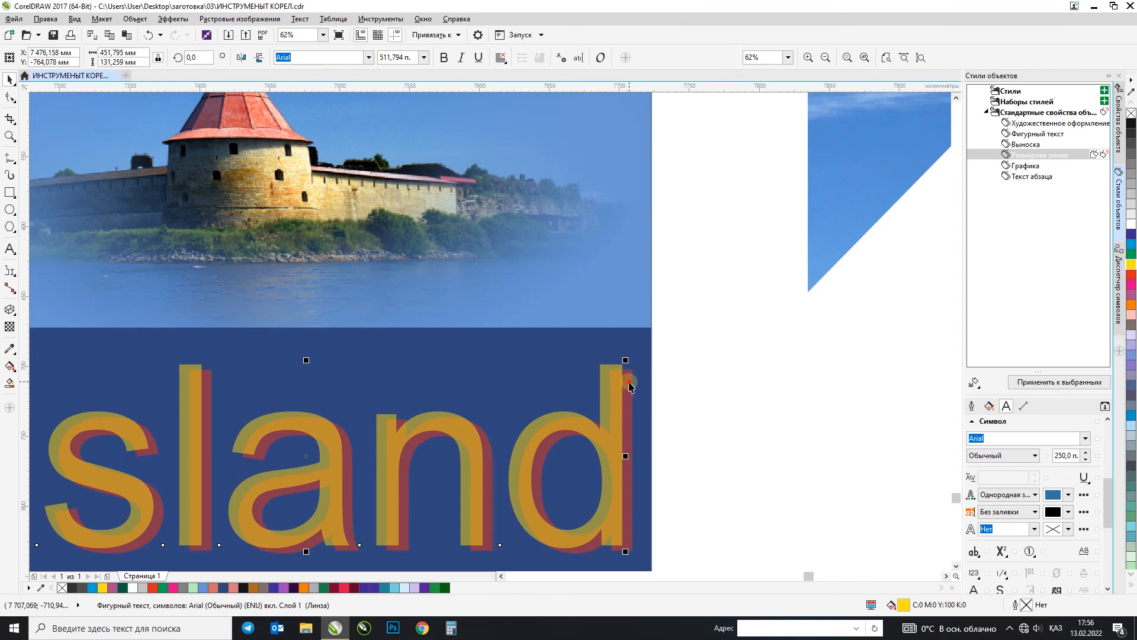
{"action": "left_click", "coordinate": [727, 426]}
{"action": "scroll", "coordinate": [726, 427], "scroll_direction": "down", "scroll_amount": 2}
{"action": "scroll", "coordinate": [432, 431], "scroll_direction": "up", "scroll_amount": 4}
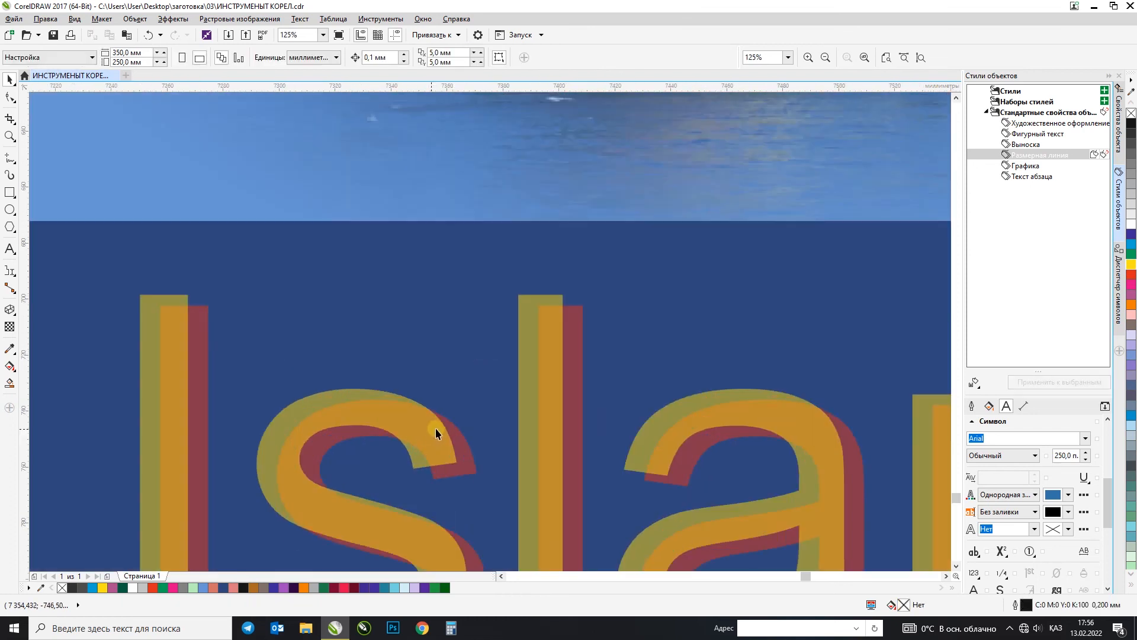
{"action": "left_click", "coordinate": [527, 359]}
{"action": "scroll", "coordinate": [531, 382], "scroll_direction": "down", "scroll_amount": 2}
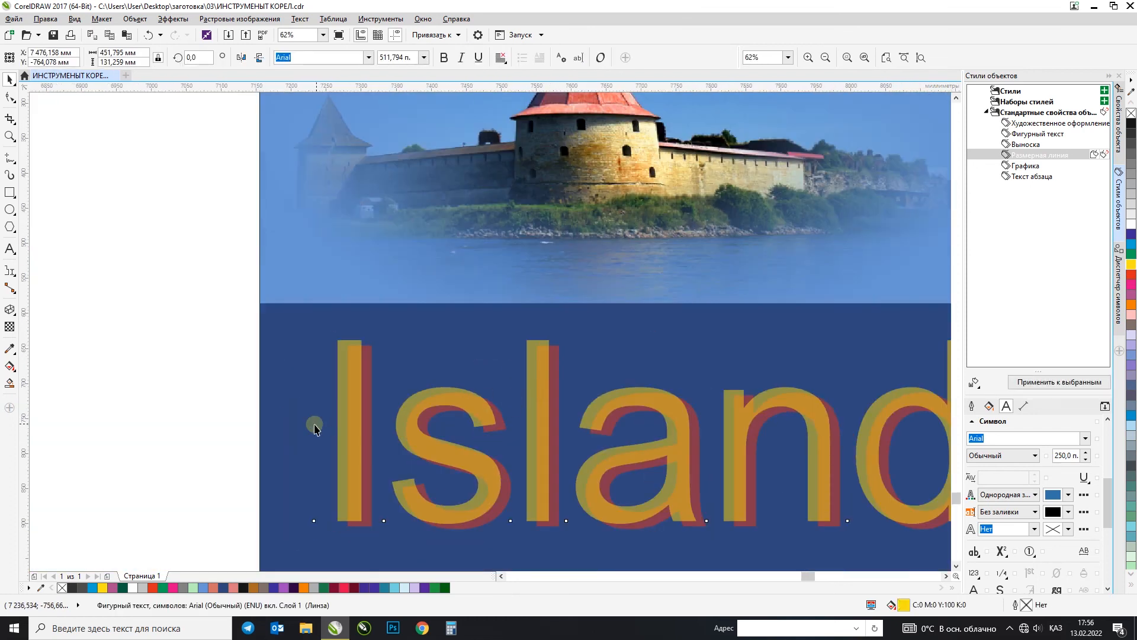
{"action": "scroll", "coordinate": [315, 428], "scroll_direction": "down", "scroll_amount": 2}
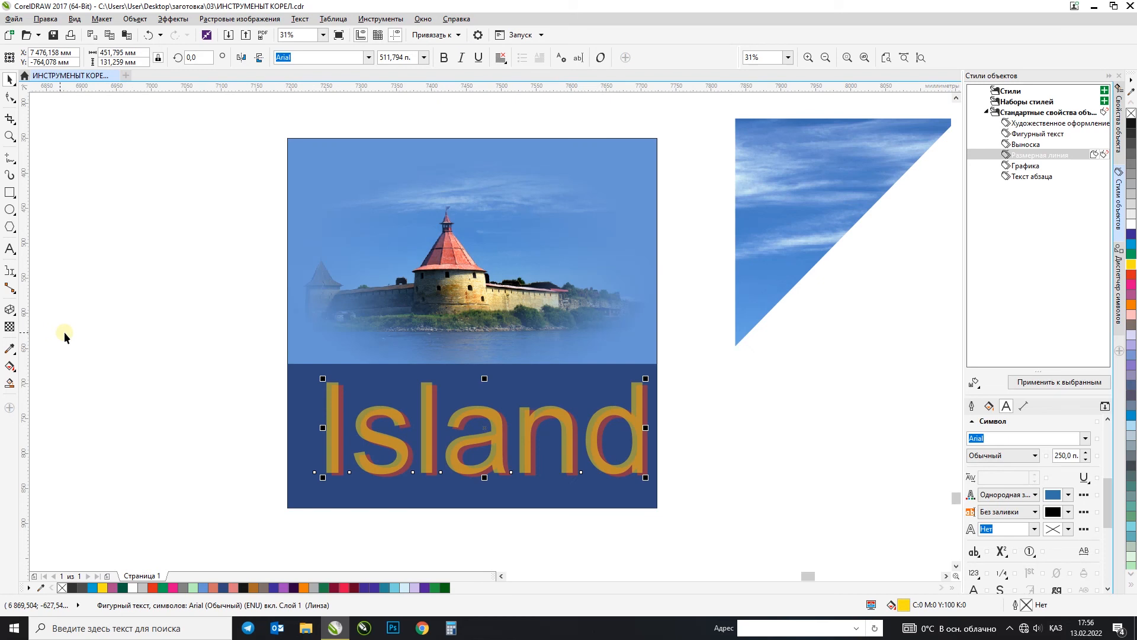
Step: Try filling the dark blue panel with a brown sampled from the castle wall using the Color Eyedropper, and undo the fill
{"action": "left_click", "coordinate": [10, 350]}
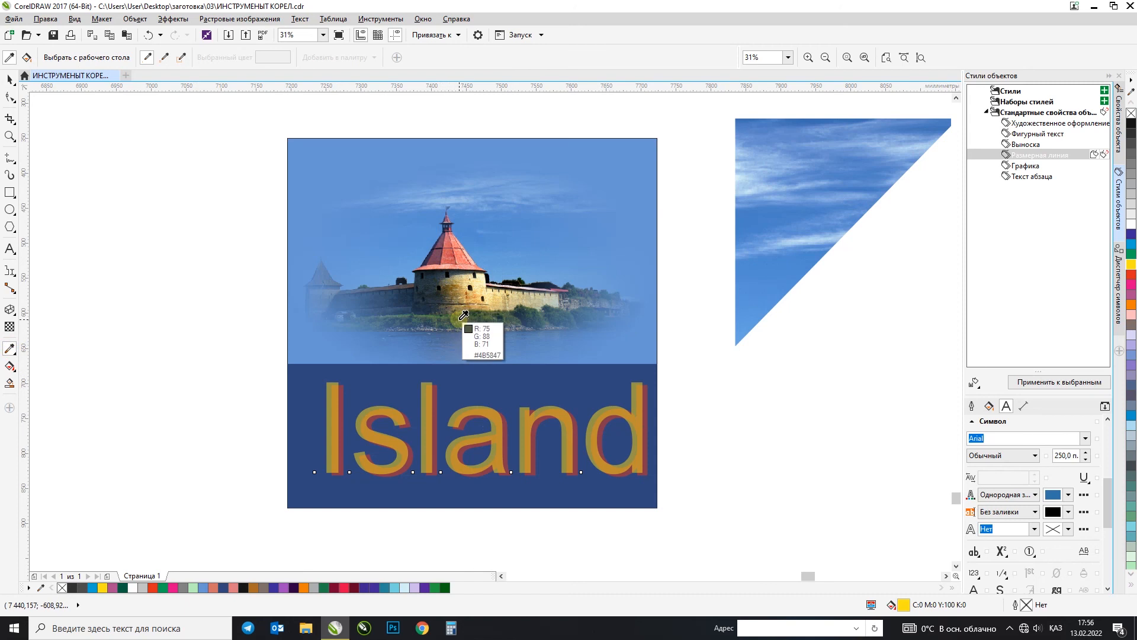
{"action": "left_click", "coordinate": [455, 290]}
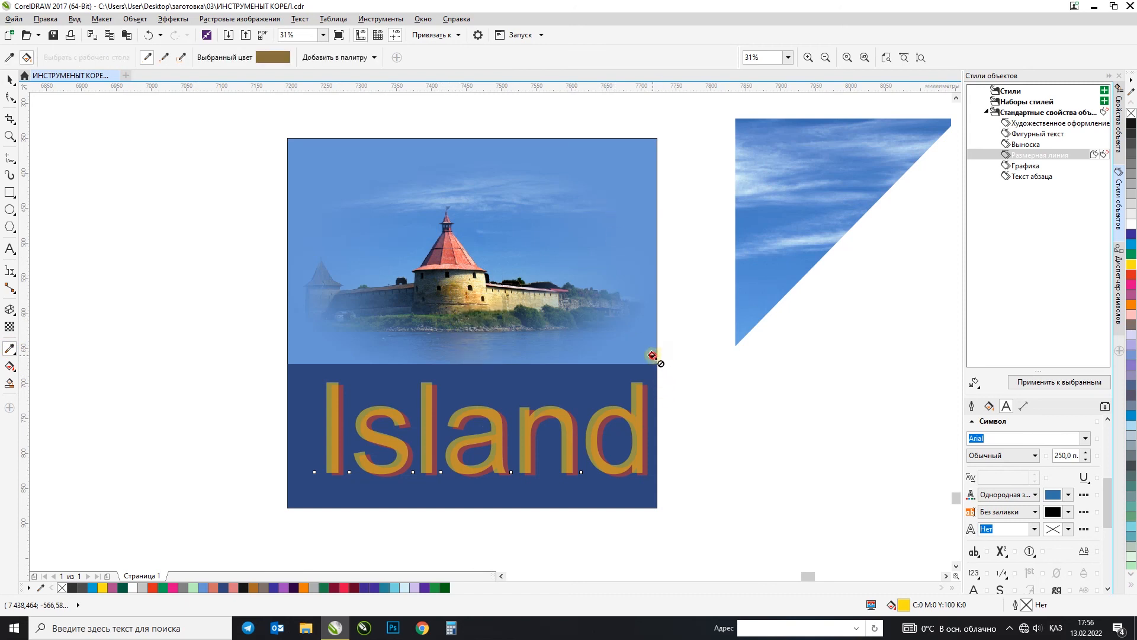
{"action": "left_click", "coordinate": [653, 394]}
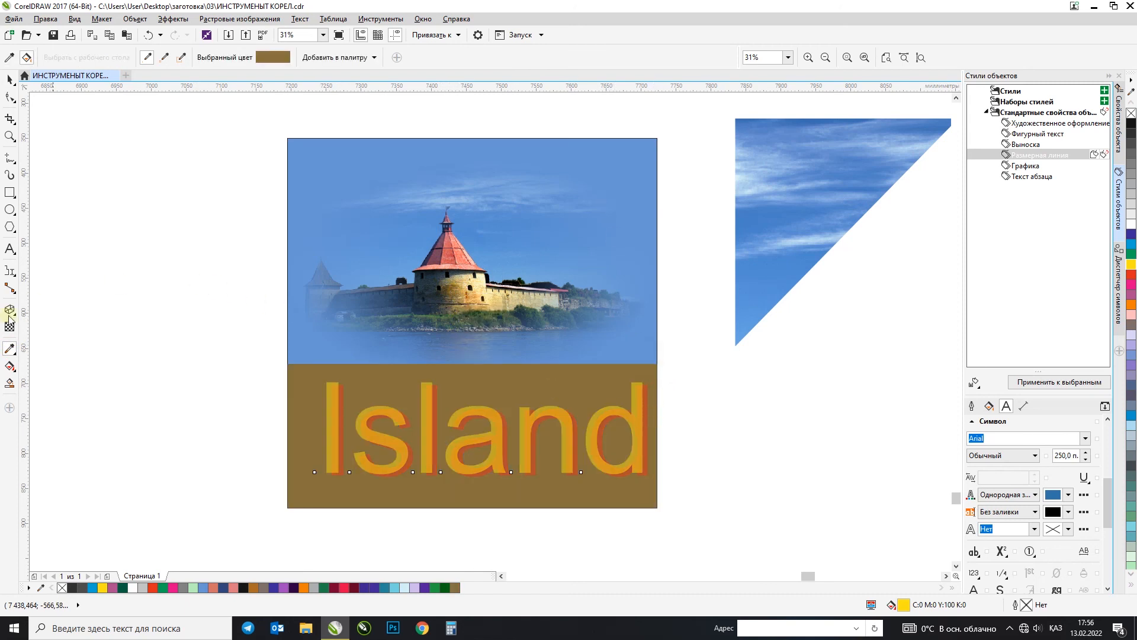
{"action": "key", "text": "ctrl+z"}
{"action": "left_click", "coordinate": [7, 355]}
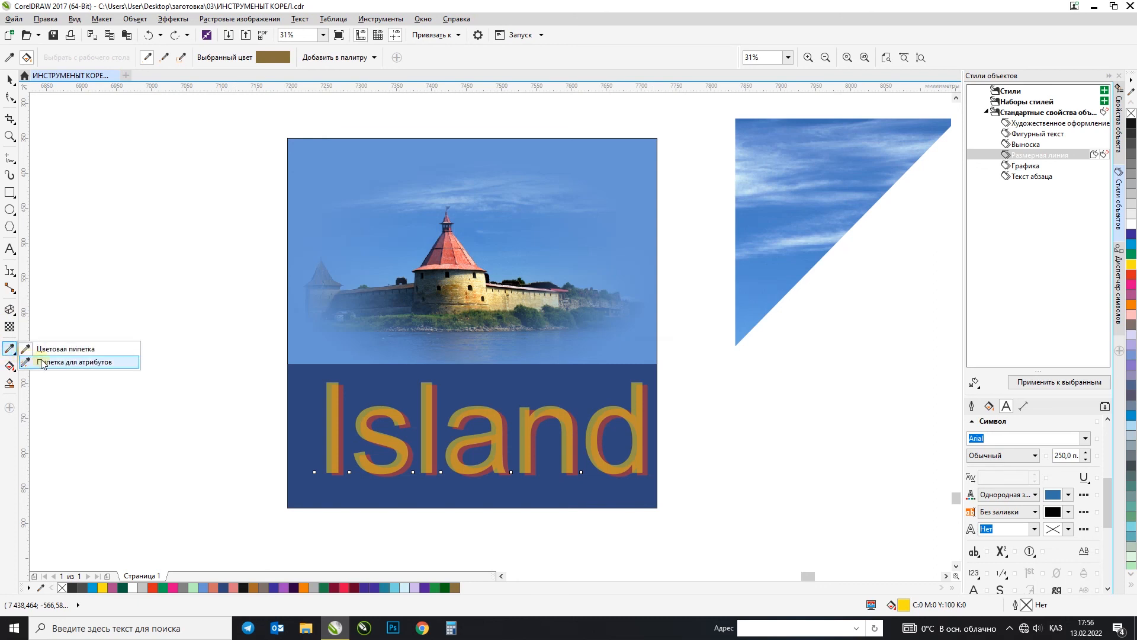
{"action": "left_click", "coordinate": [10, 80]}
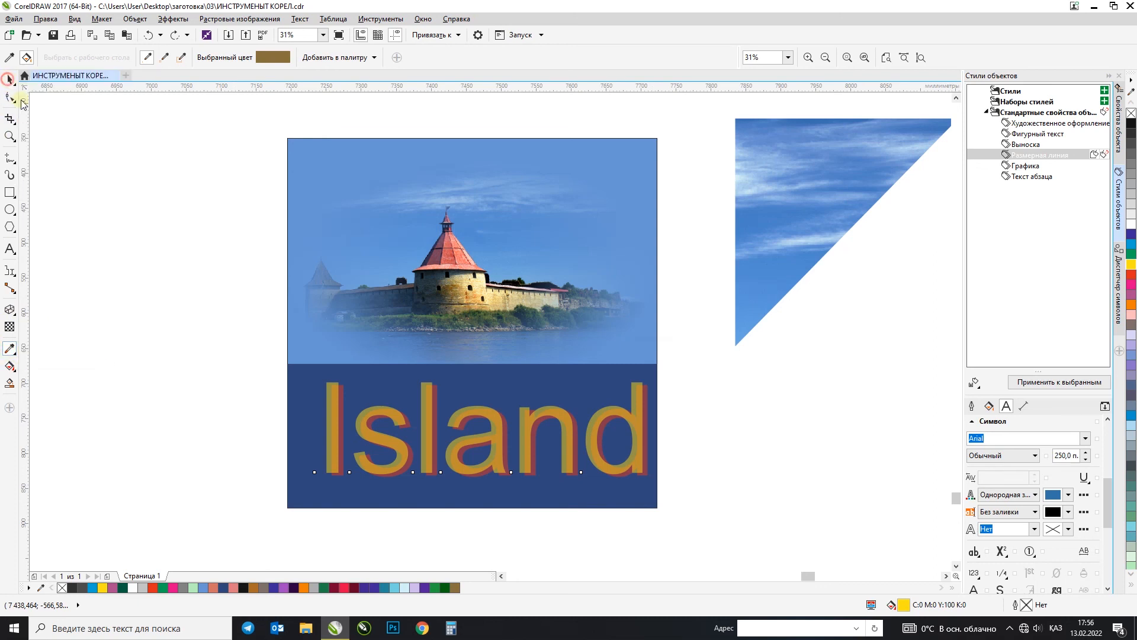
Step: Draw a rectangle about 121 × 149 mm in the empty area left of the artwork and fill it with cyan
{"action": "left_click", "coordinate": [9, 192]}
{"action": "left_click_drag", "start_coordinate": [109, 161], "coordinate": [191, 264]}
{"action": "left_click", "coordinate": [1132, 209]}
{"action": "left_click", "coordinate": [1131, 244]}
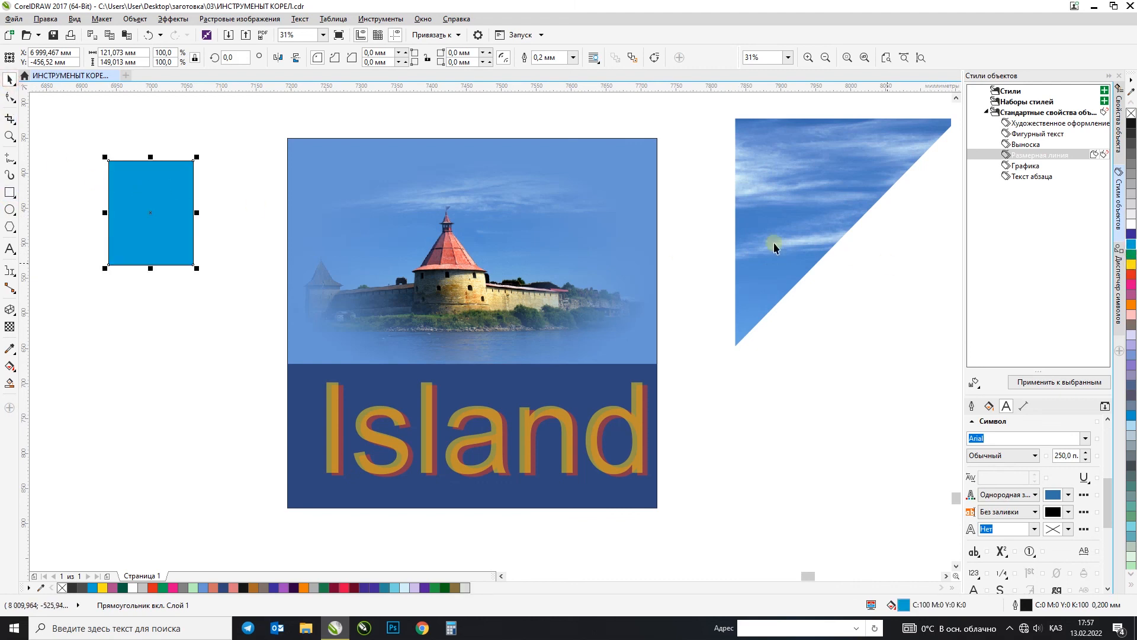
Step: Give the cyan rectangle a yellow outline 10 mm wide
{"action": "right_click", "coordinate": [1132, 264]}
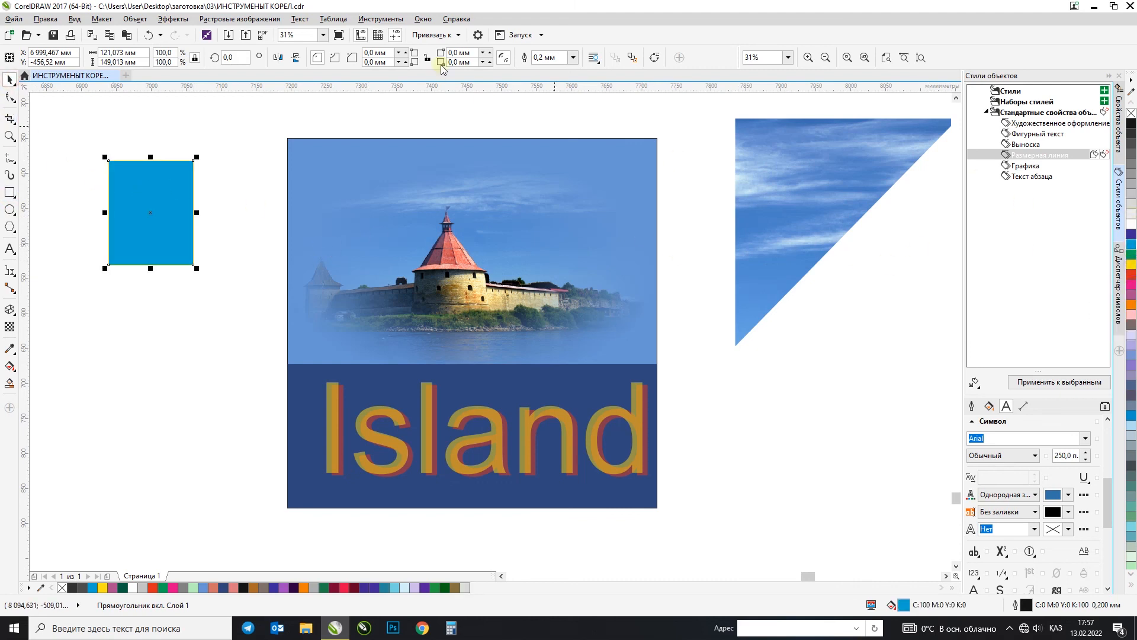
{"action": "type", "text": "10"}
{"action": "key", "text": "Return"}
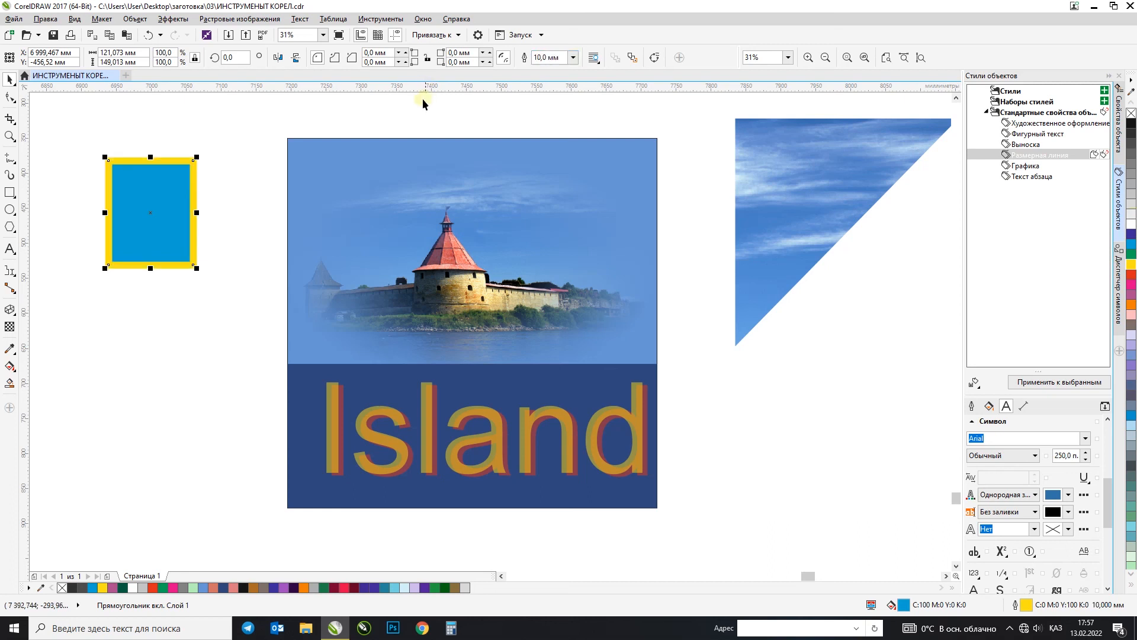
Step: Draw a circle about 124 mm across below the rectangle and copy the rectangle's fill and outline to it with the Attributes Eyedropper
{"action": "left_click", "coordinate": [9, 210]}
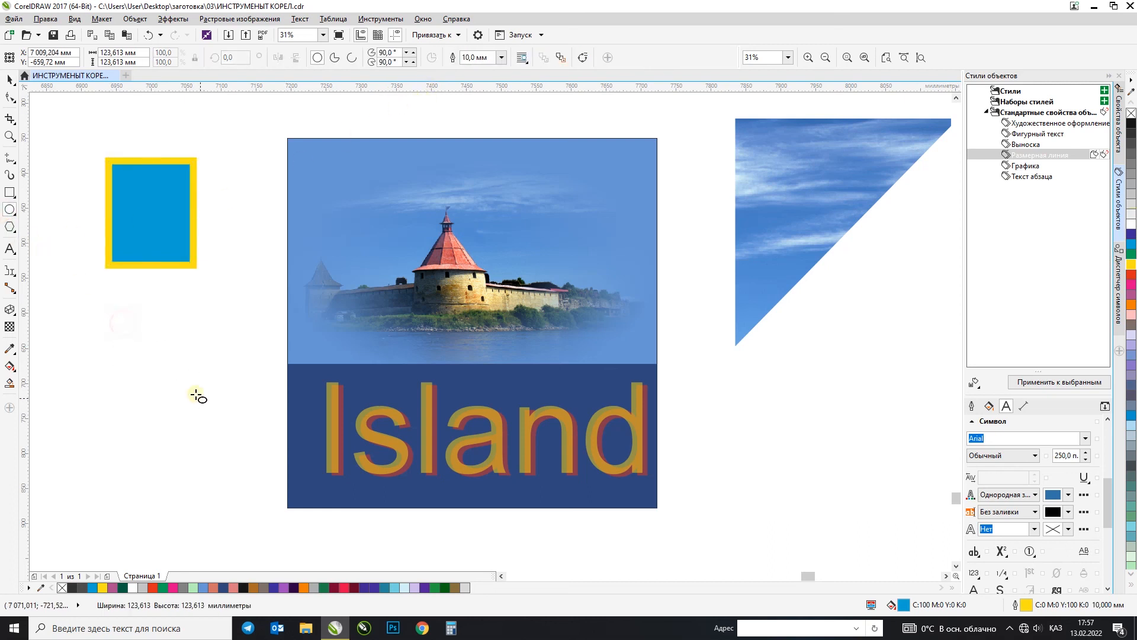
{"action": "left_click", "coordinate": [11, 81]}
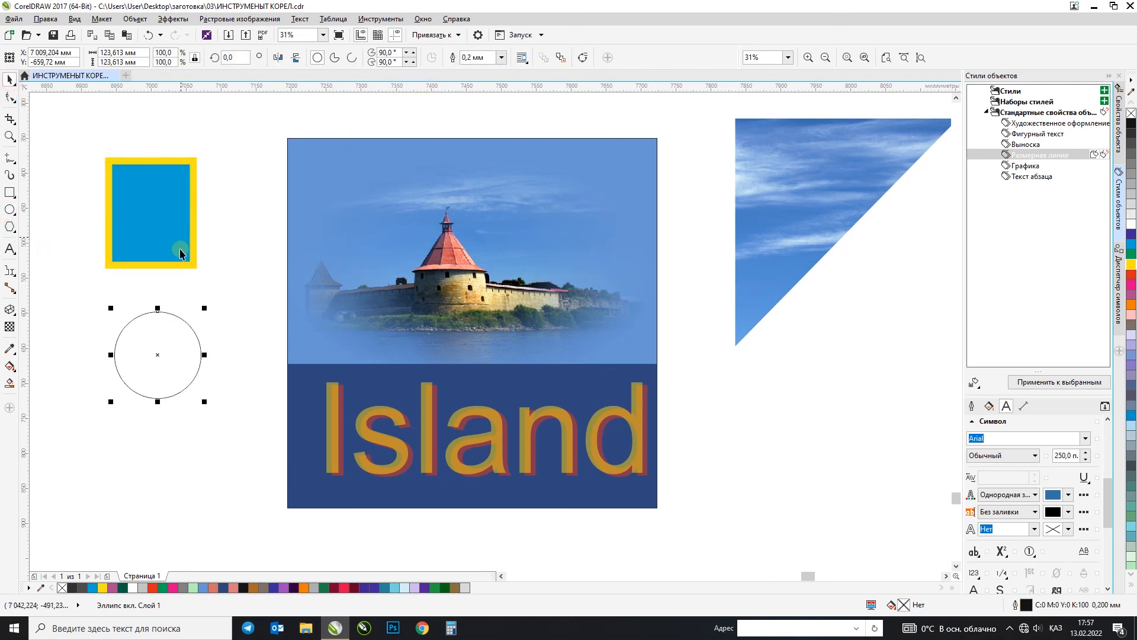
{"action": "left_click", "coordinate": [14, 354]}
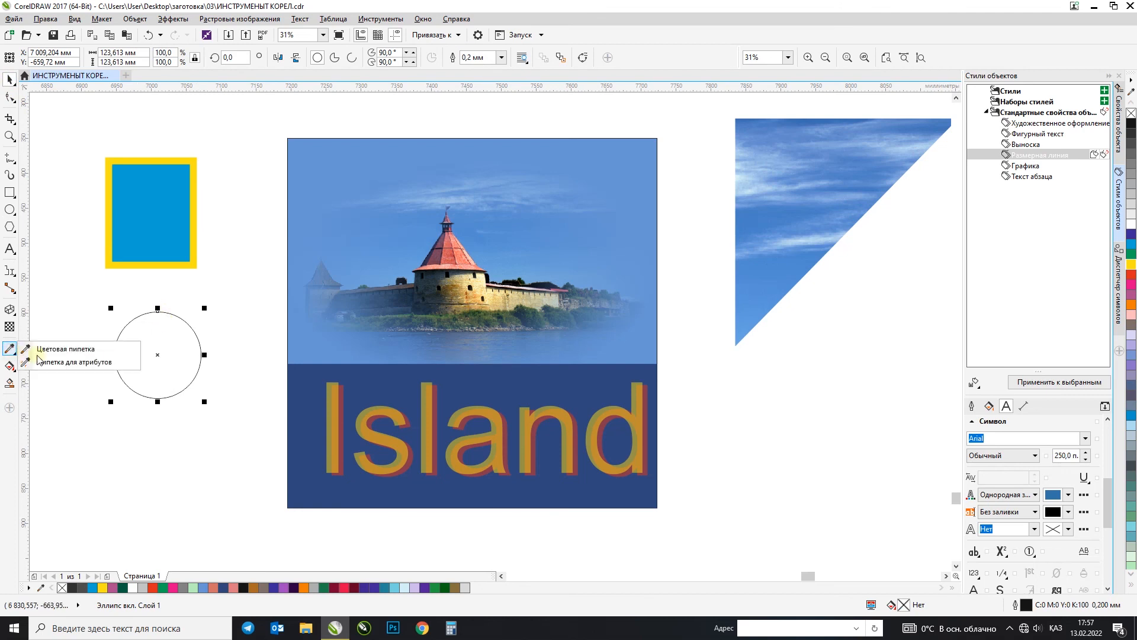
{"action": "left_click", "coordinate": [59, 362]}
{"action": "left_click", "coordinate": [144, 262]}
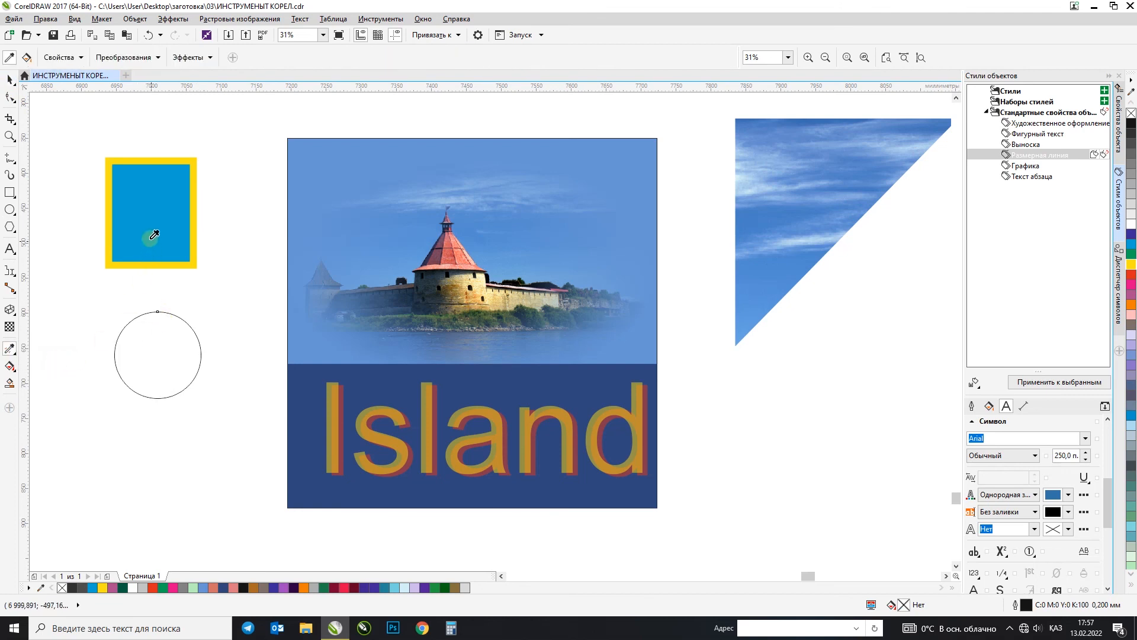
{"action": "left_click", "coordinate": [149, 356]}
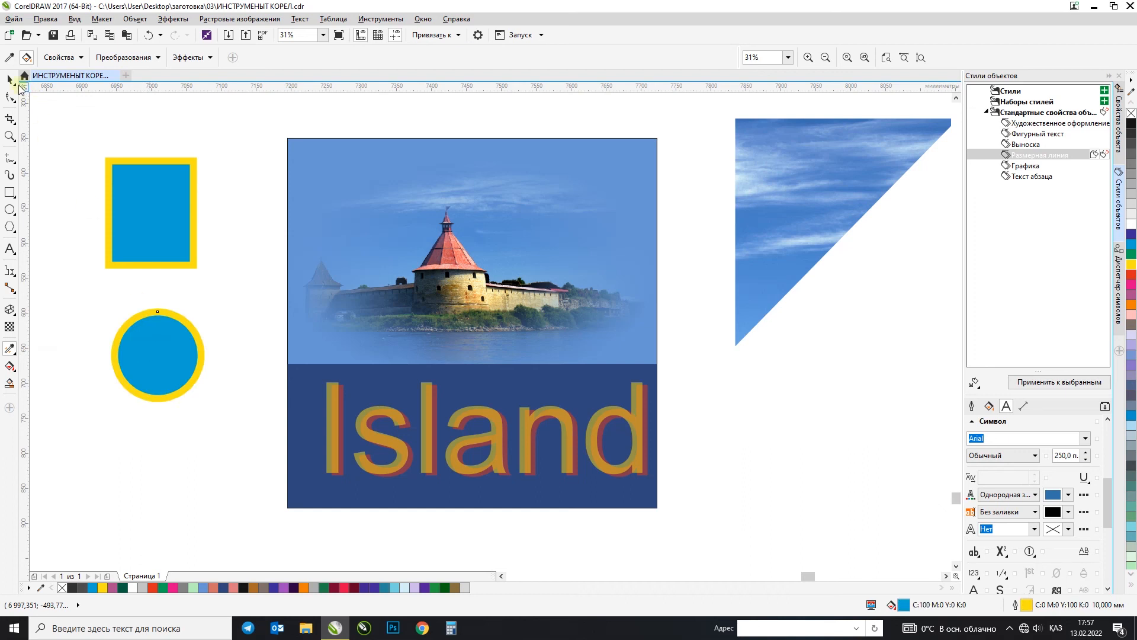
{"action": "left_click", "coordinate": [10, 80]}
{"action": "left_click", "coordinate": [137, 324]}
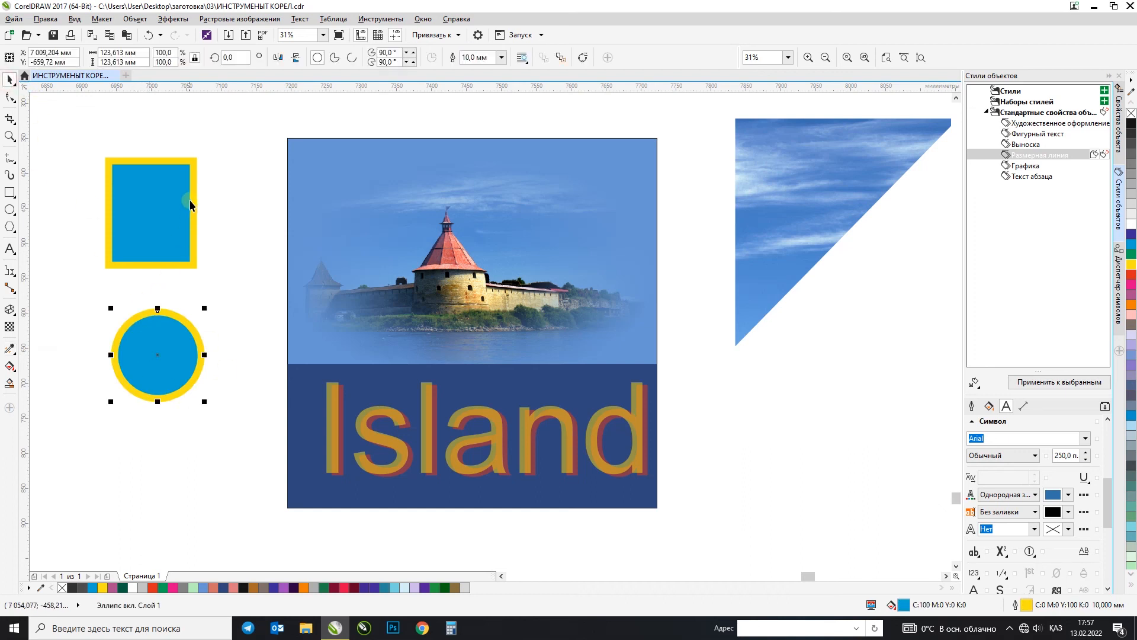
{"action": "left_click", "coordinate": [200, 449]}
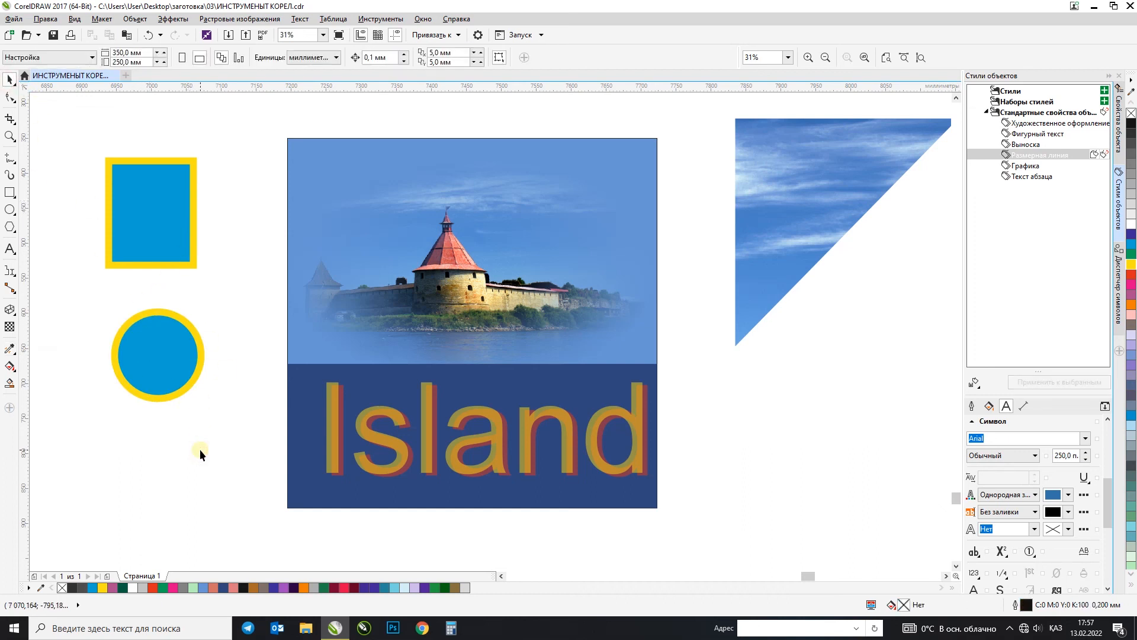
Step: Enlarge the yellow-outlined rectangle about its centre until its lower edge nearly reaches the circle
{"action": "left_click", "coordinate": [11, 371]}
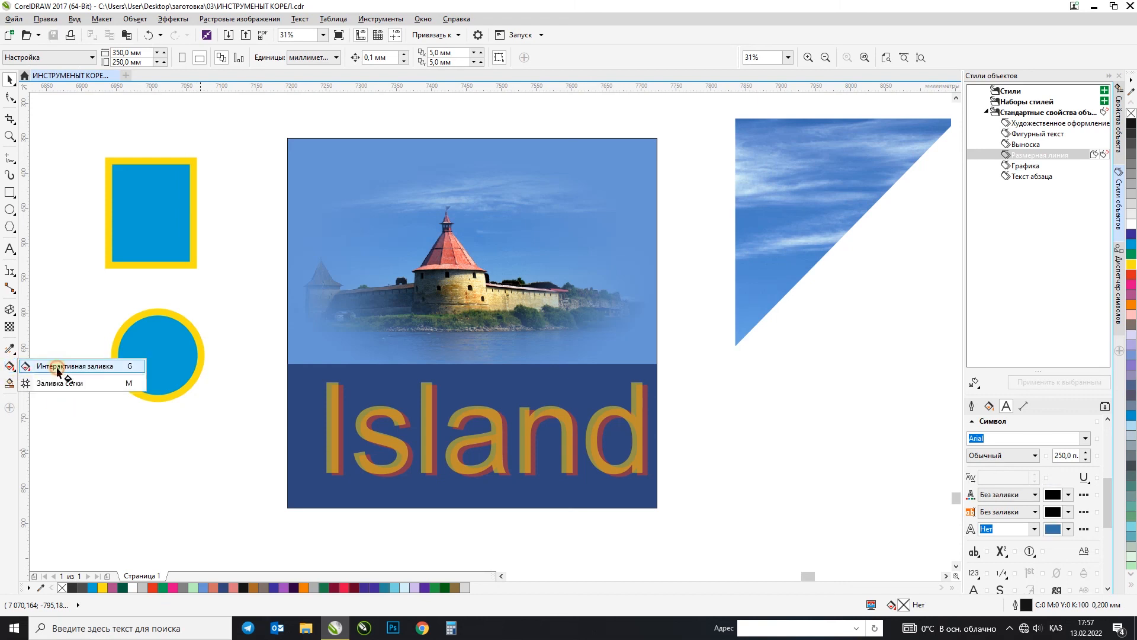
{"action": "left_click", "coordinate": [59, 371]}
{"action": "left_click", "coordinate": [7, 80]}
{"action": "left_click", "coordinate": [170, 224]}
{"action": "left_click_drag", "start_coordinate": [199, 272], "coordinate": [227, 319]}
{"action": "scroll", "coordinate": [229, 322], "scroll_direction": "down", "scroll_amount": 2}
{"action": "left_click_drag", "start_coordinate": [121, 187], "coordinate": [334, 358]}
Step: Apply a vertical linear fountain fill to the rectangle, running from cyan at its upper edge to white at its lower edge
{"action": "left_click", "coordinate": [11, 366]}
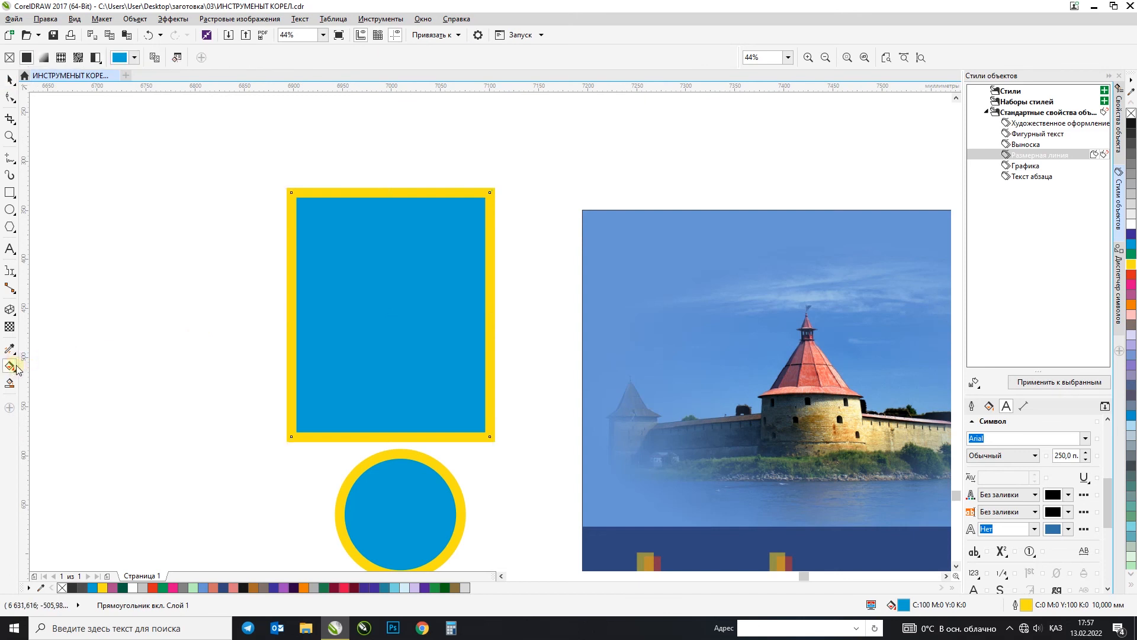
{"action": "left_click_drag", "start_coordinate": [381, 210], "coordinate": [380, 430]}
{"action": "key", "text": "ctrl+z"}
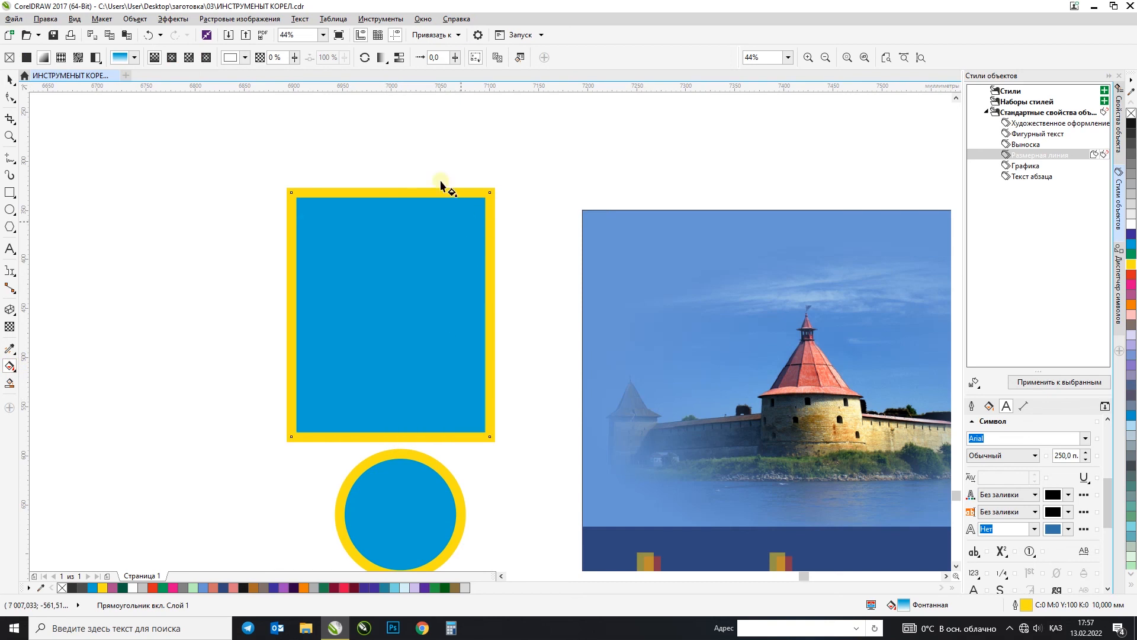
{"action": "left_click_drag", "start_coordinate": [388, 202], "coordinate": [389, 433]}
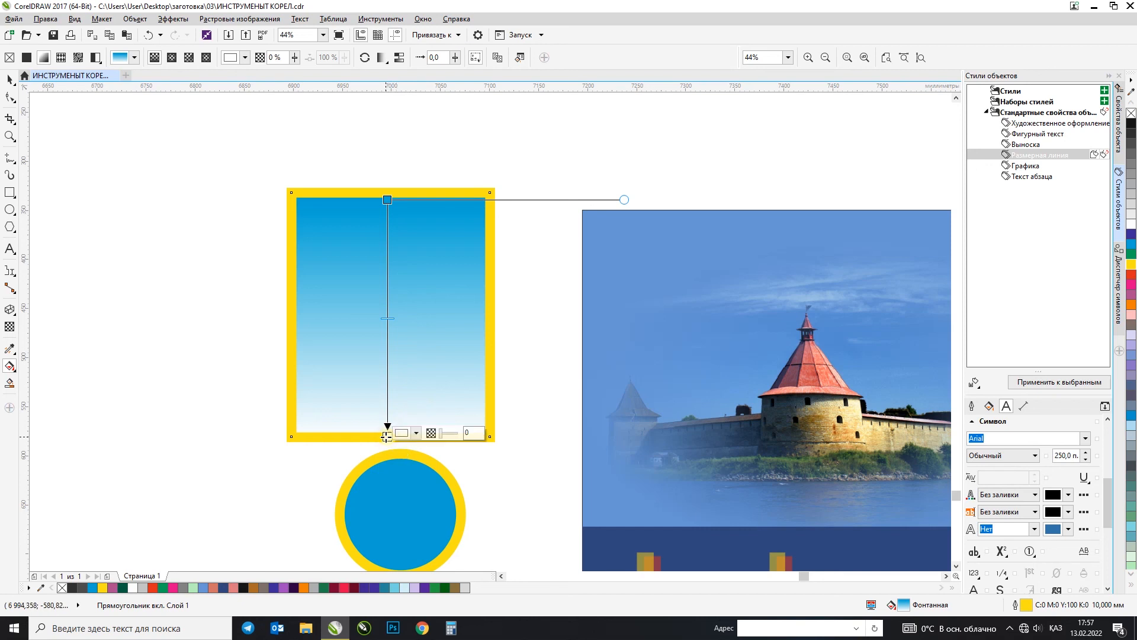
Step: Set the fountain fill's lower end colour to dark blue, CMYK 100, 84, 7, 36
{"action": "left_click", "coordinate": [417, 434]}
{"action": "left_click", "coordinate": [477, 518]}
{"action": "left_click", "coordinate": [455, 513]}
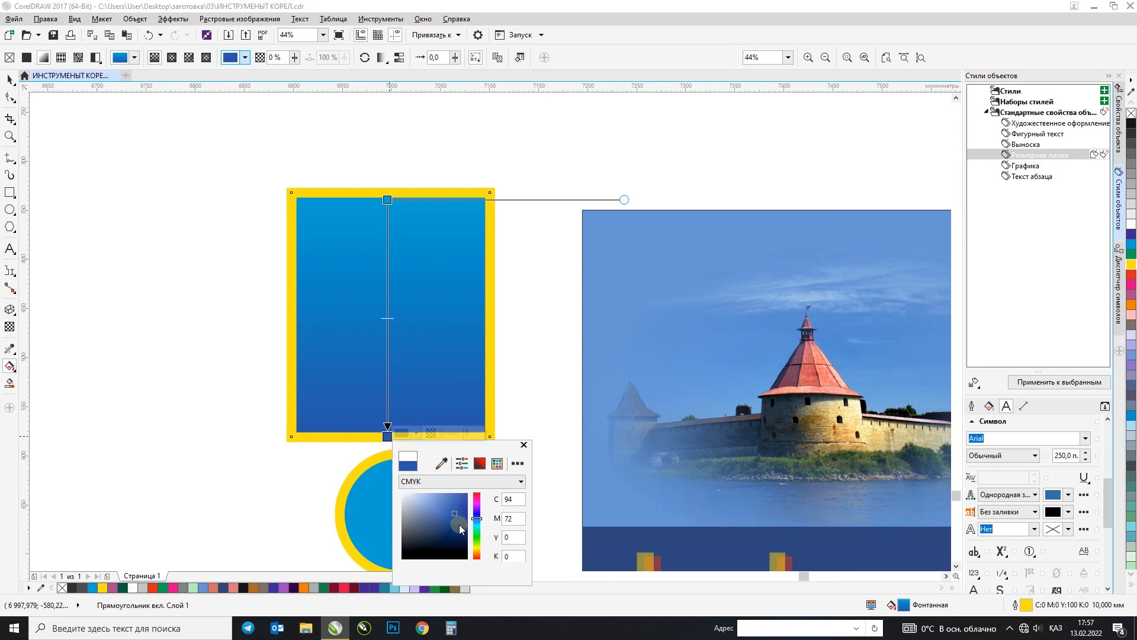
{"action": "left_click", "coordinate": [460, 532]}
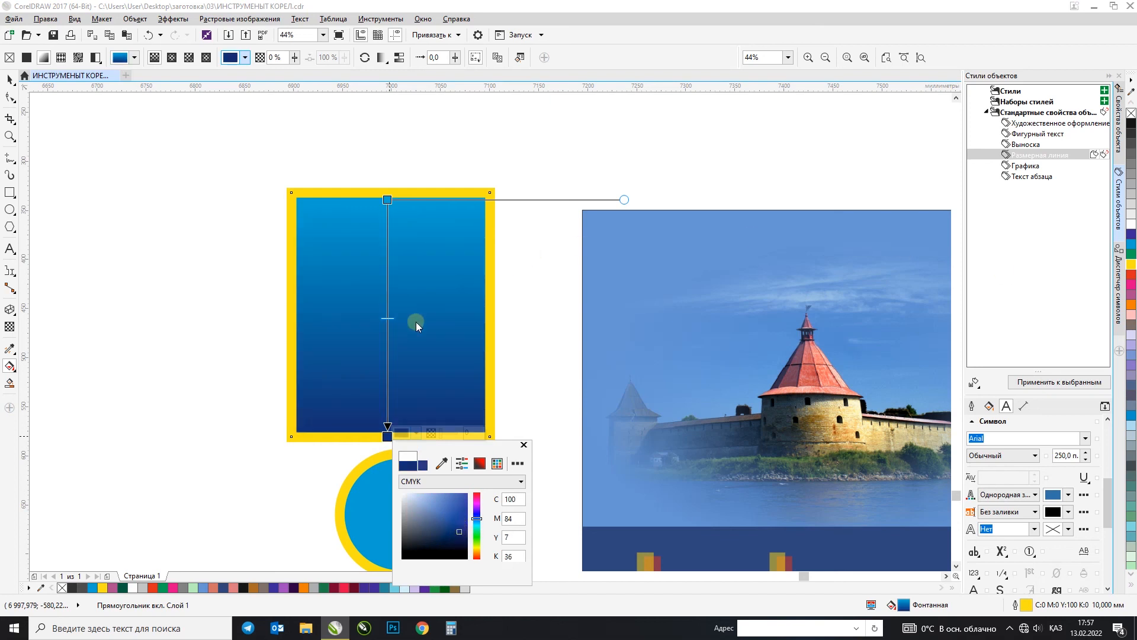
Step: Add a colour stop at about 62% along the rectangle's linear fountain fill and colour it green
{"action": "left_click", "coordinate": [388, 347]}
{"action": "double_click", "coordinate": [389, 347]}
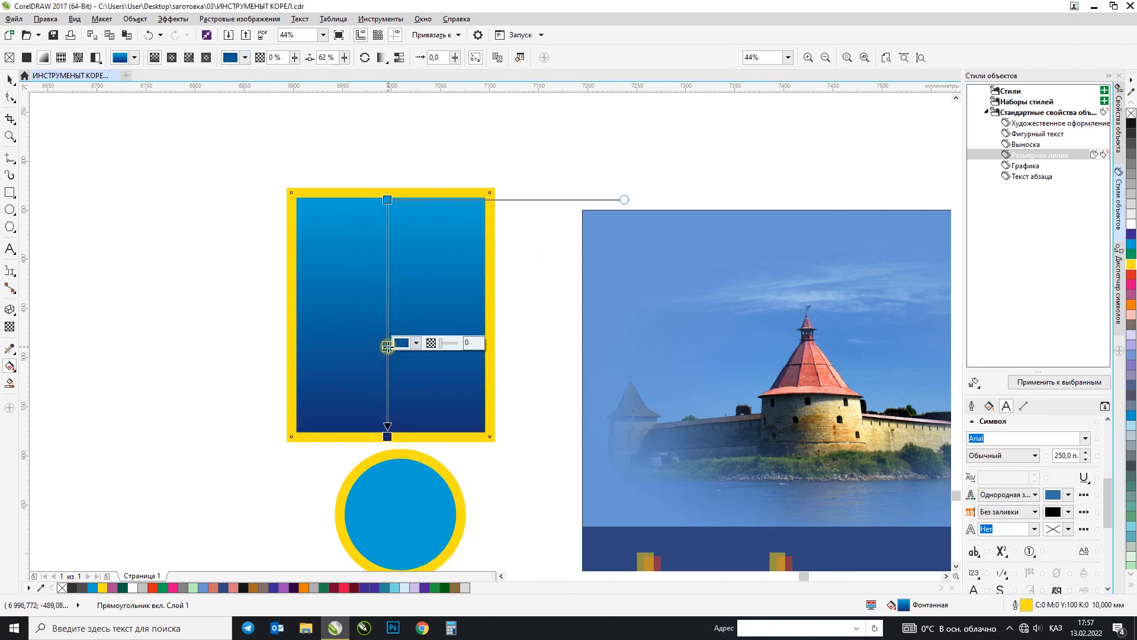
{"action": "left_click", "coordinate": [1131, 254]}
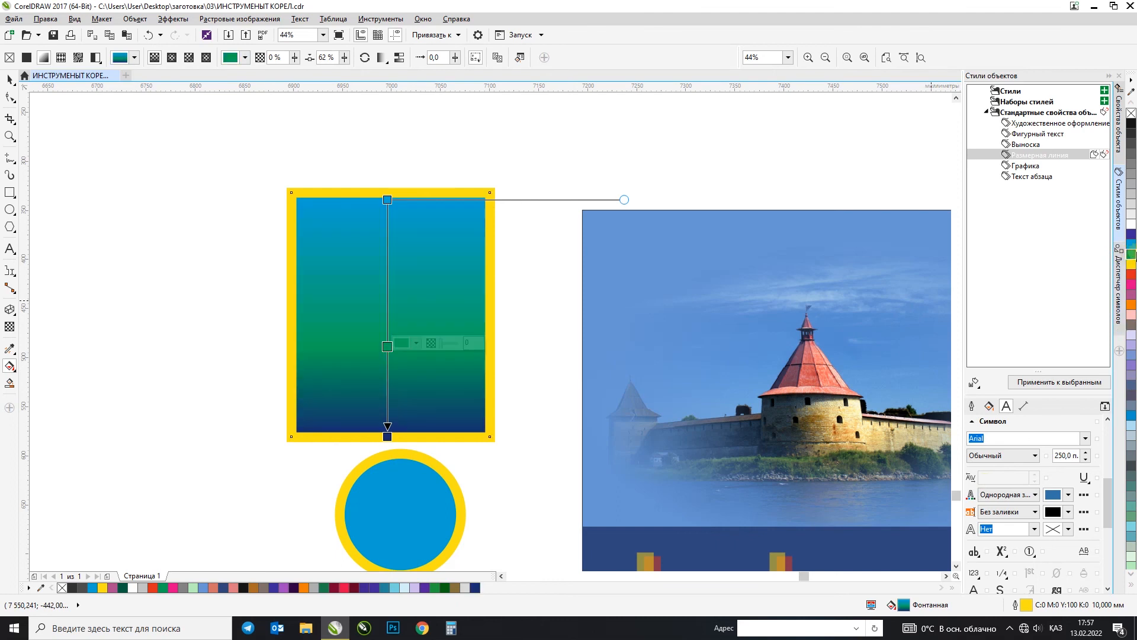
Step: Add a colour stop at about 35% between the cyan and green stops of the rectangle's fill and colour it purple
{"action": "double_click", "coordinate": [387, 283]}
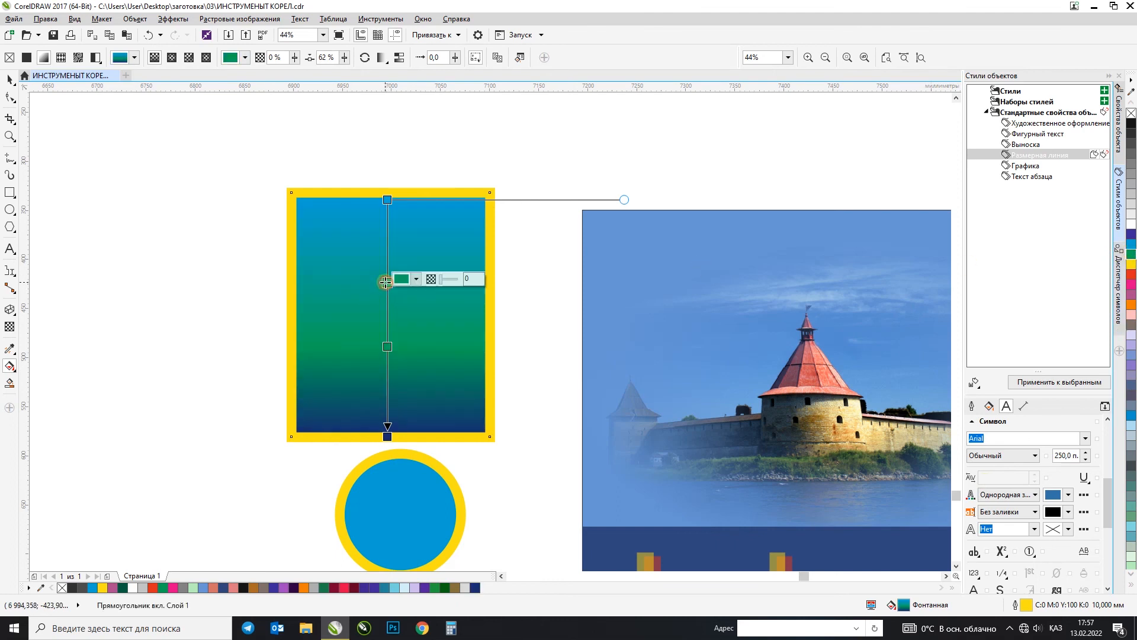
{"action": "left_click", "coordinate": [418, 278]}
{"action": "left_click_drag", "start_coordinate": [479, 359], "coordinate": [477, 354]}
{"action": "left_click", "coordinate": [462, 355]}
Step: Add a colour stop at about 17% between cyan and purple and switch the rectangle's fill to an elliptical fountain fill
{"action": "left_click", "coordinate": [387, 240]}
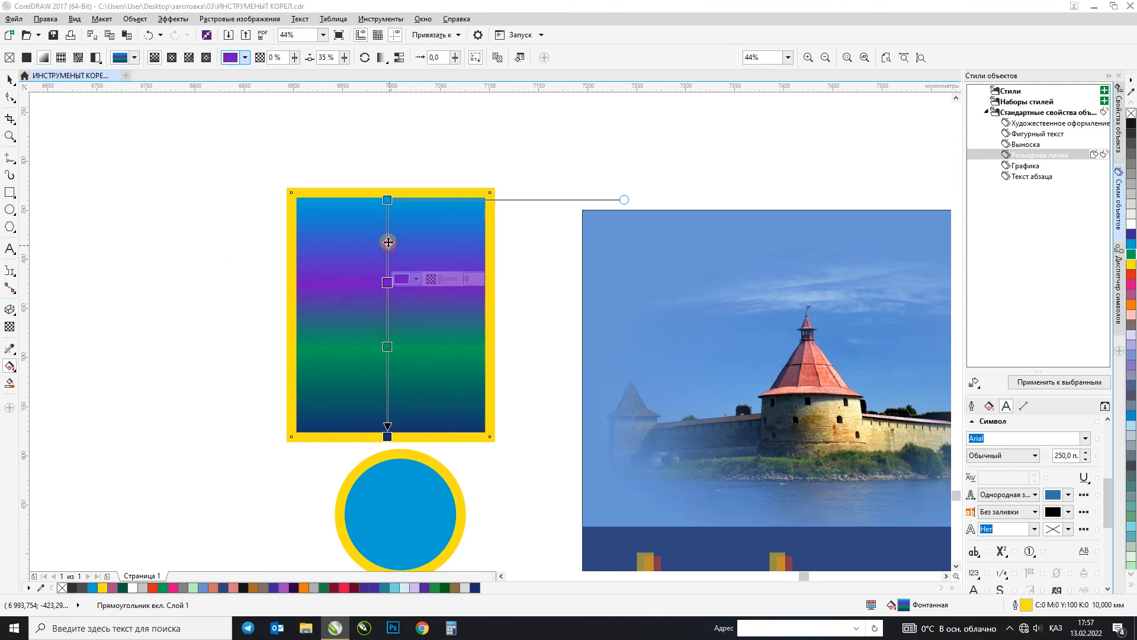
{"action": "double_click", "coordinate": [387, 239]}
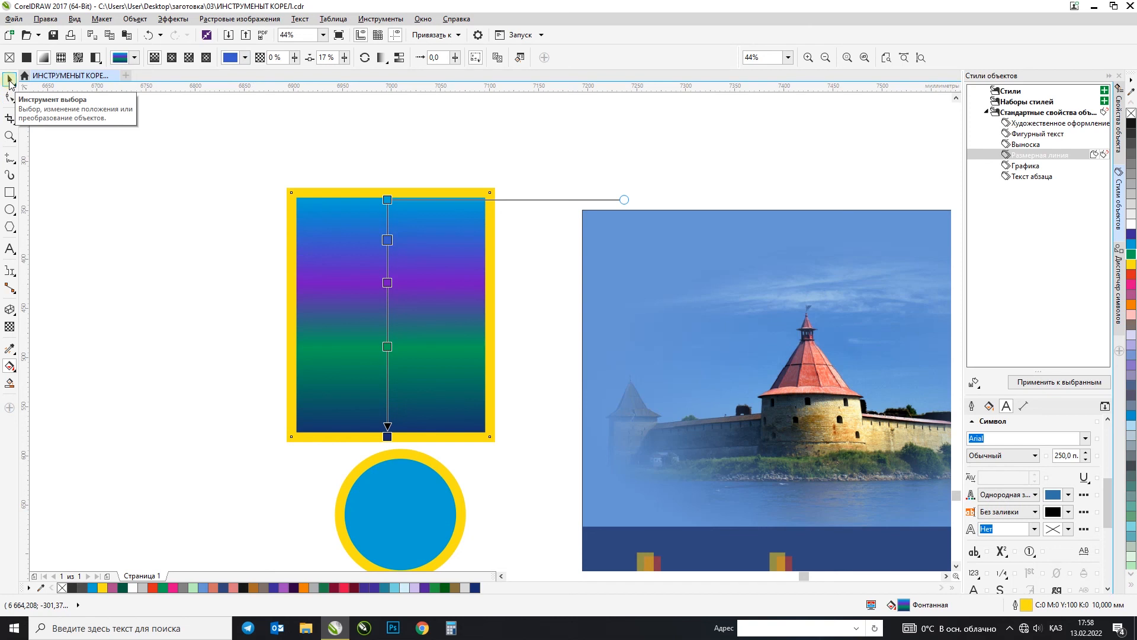
{"action": "left_click", "coordinate": [171, 60]}
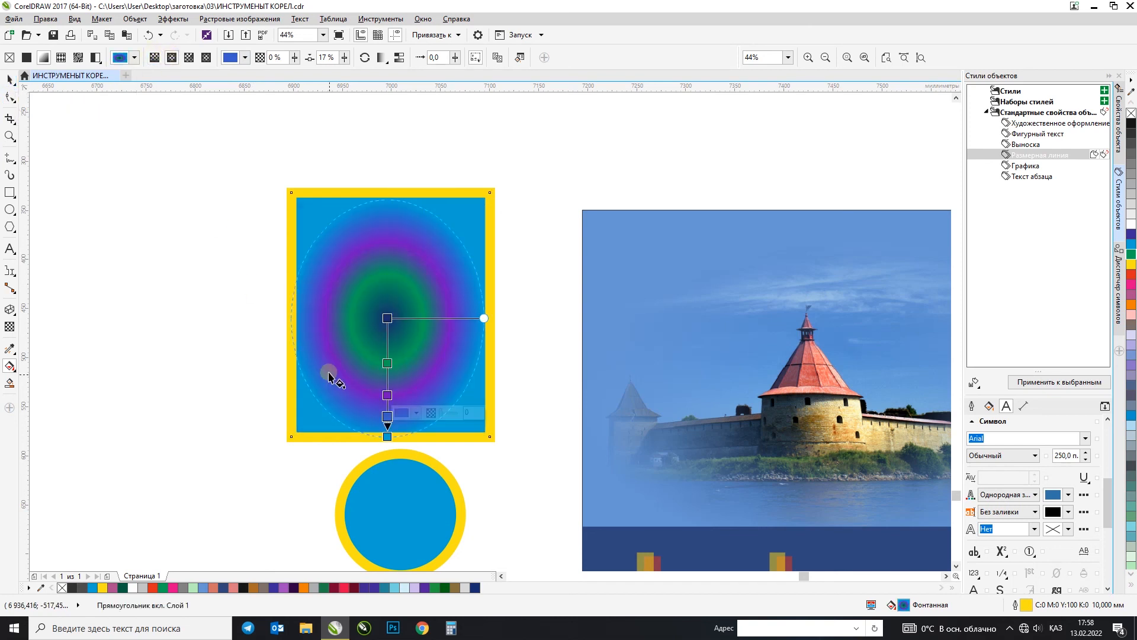
Step: Try copying all of the rectangle's properties directly onto the circle below it, and undo the copy
{"action": "left_click", "coordinate": [9, 78]}
{"action": "right_click", "coordinate": [416, 305]}
{"action": "key", "text": "Escape"}
{"action": "left_click_drag", "start_coordinate": [391, 319], "coordinate": [398, 482]}
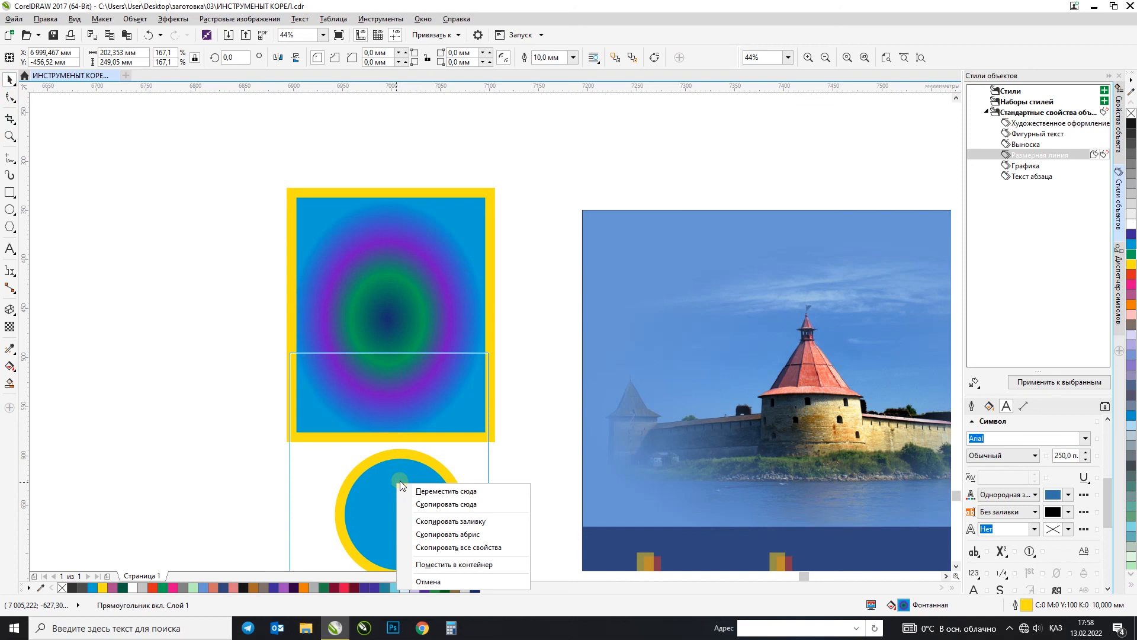
{"action": "left_click", "coordinate": [438, 548]}
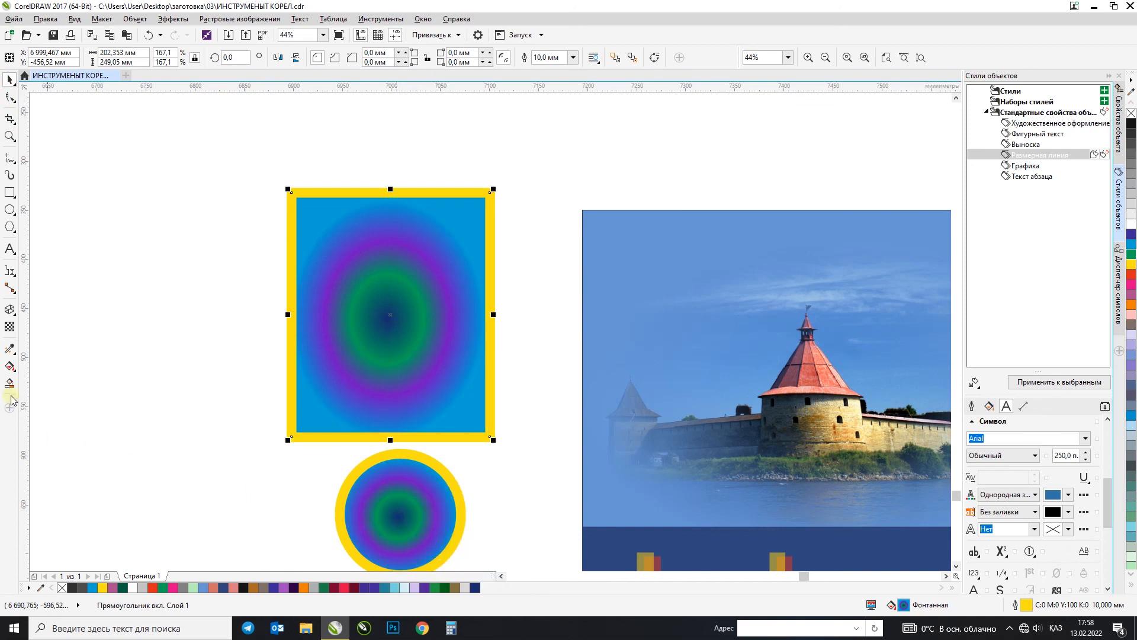
{"action": "key", "text": "ctrl+z"}
Step: Copy the rectangle's elliptical fill and outline to the circle below with the Attributes Eyedropper
{"action": "left_click", "coordinate": [10, 348]}
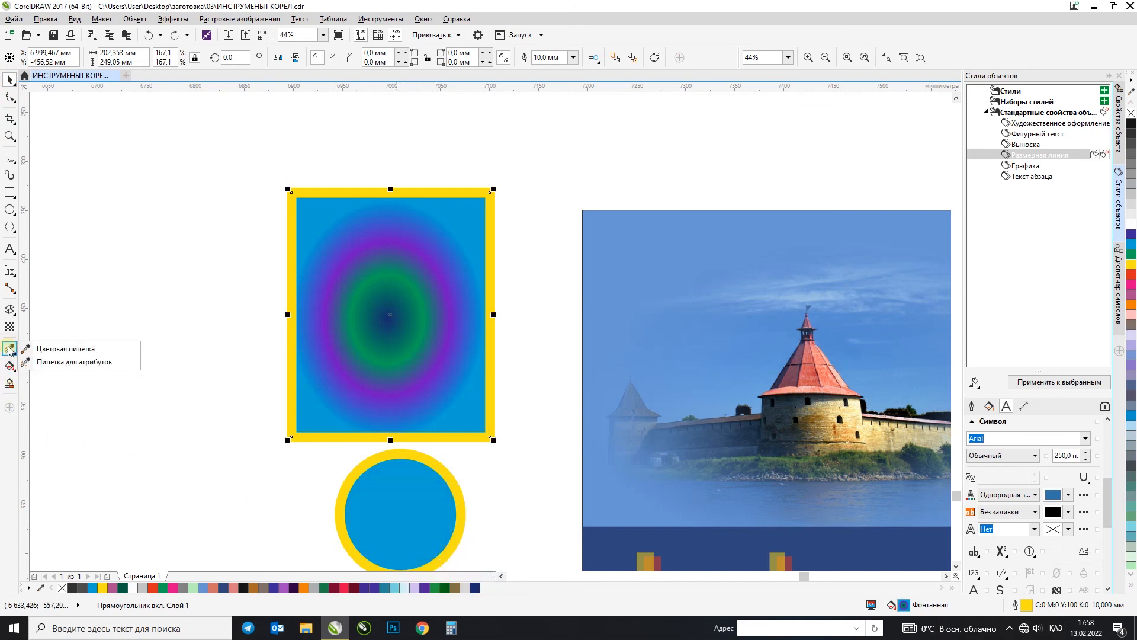
{"action": "left_click", "coordinate": [51, 364]}
{"action": "left_click", "coordinate": [357, 384]}
{"action": "left_click", "coordinate": [385, 474]}
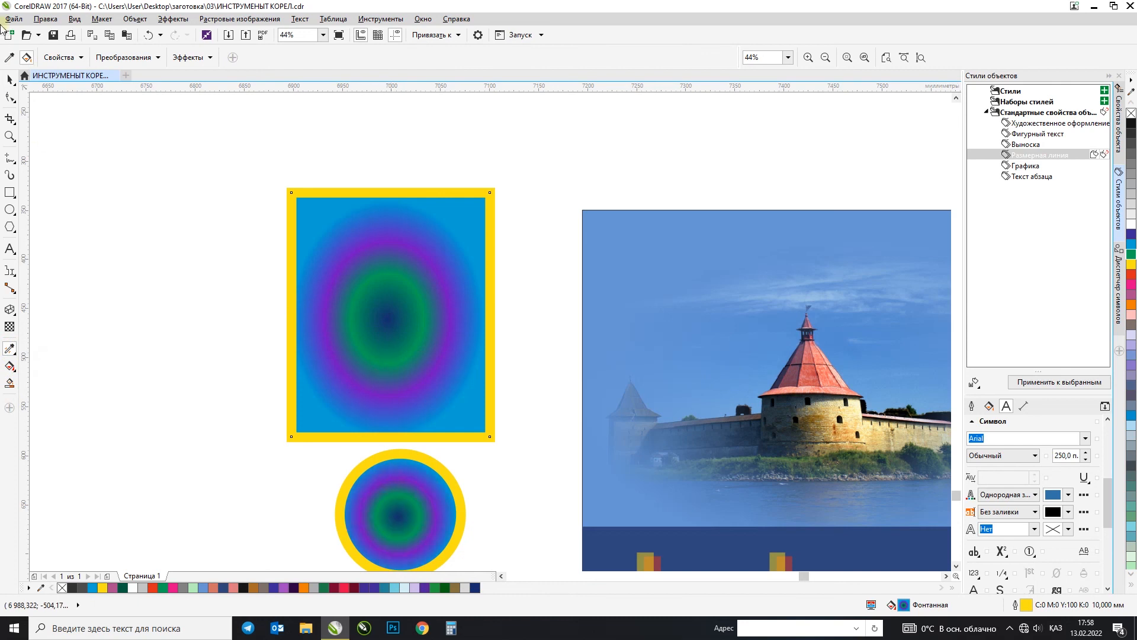
Step: Place a copy of the yellow-outlined circle in the empty area to its left and remove the copy's outline
{"action": "left_click", "coordinate": [9, 79]}
{"action": "scroll", "coordinate": [373, 300], "scroll_direction": "down", "scroll_amount": 3}
{"action": "scroll", "coordinate": [377, 407], "scroll_direction": "up", "scroll_amount": 3}
{"action": "left_click_drag", "start_coordinate": [507, 282], "coordinate": [178, 320]}
{"action": "right_click", "coordinate": [179, 320]}
{"action": "left_click", "coordinate": [189, 246]}
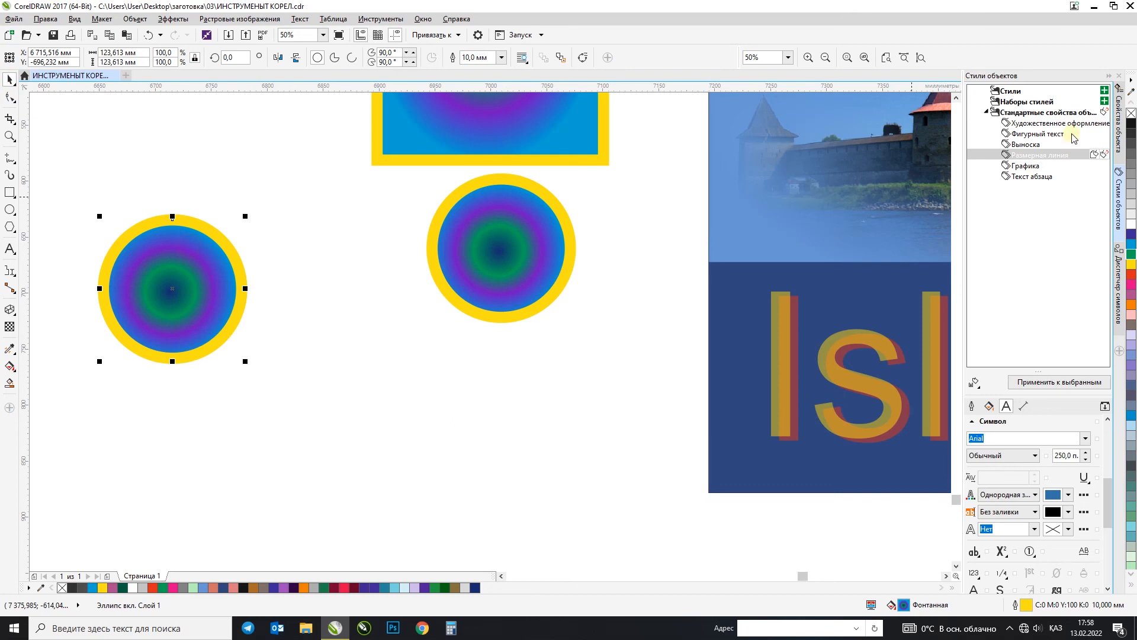
{"action": "right_click", "coordinate": [1131, 115]}
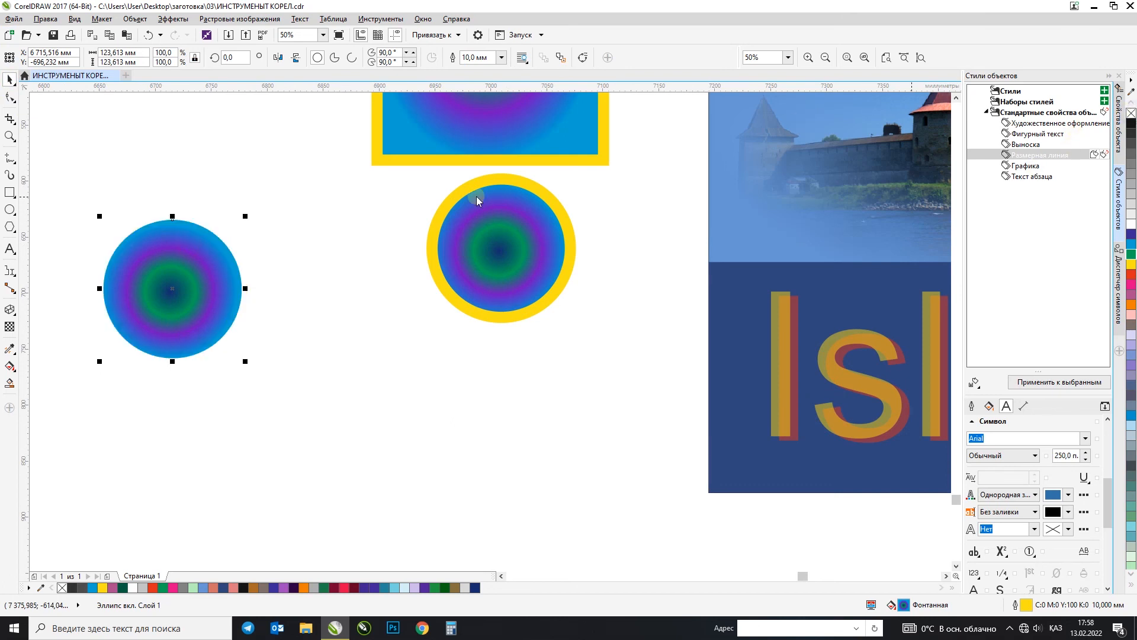
Step: Remove the green, purple and blue intermediate colour stops from the copied circle's fountain fill
{"action": "left_click", "coordinate": [10, 366]}
{"action": "double_click", "coordinate": [171, 316]}
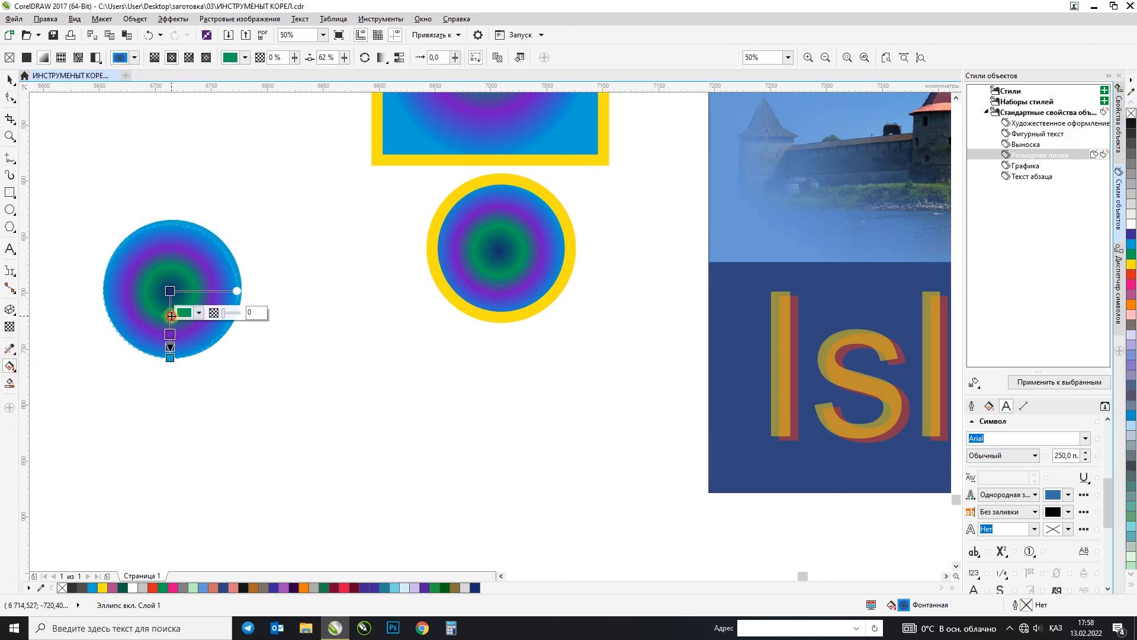
{"action": "double_click", "coordinate": [170, 336]}
{"action": "left_click", "coordinate": [170, 348]}
{"action": "double_click", "coordinate": [170, 348]}
Step: Set the copied circle's fill to cyan at the centre and dark blue-violet at the outer edge
{"action": "left_click", "coordinate": [170, 291]}
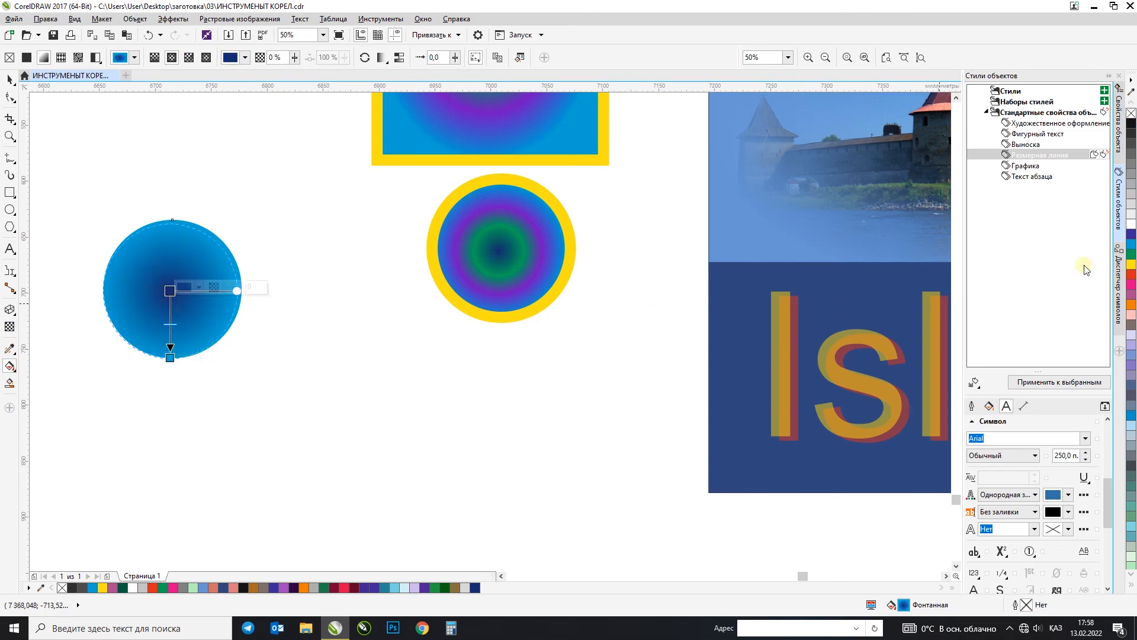
{"action": "left_click", "coordinate": [1131, 242]}
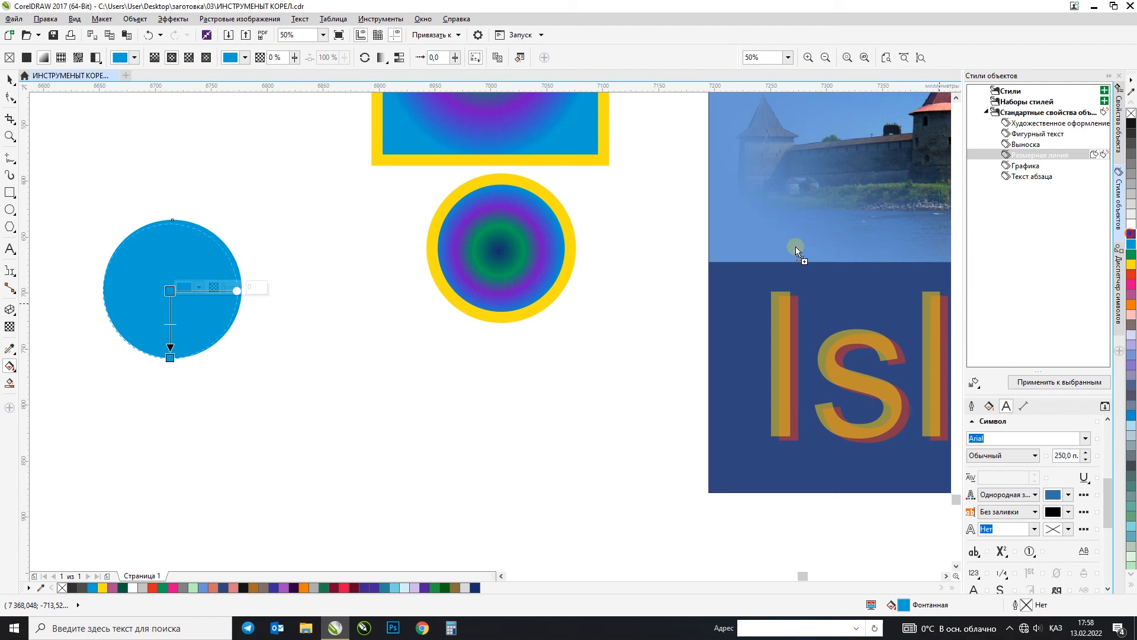
{"action": "left_click", "coordinate": [170, 356]}
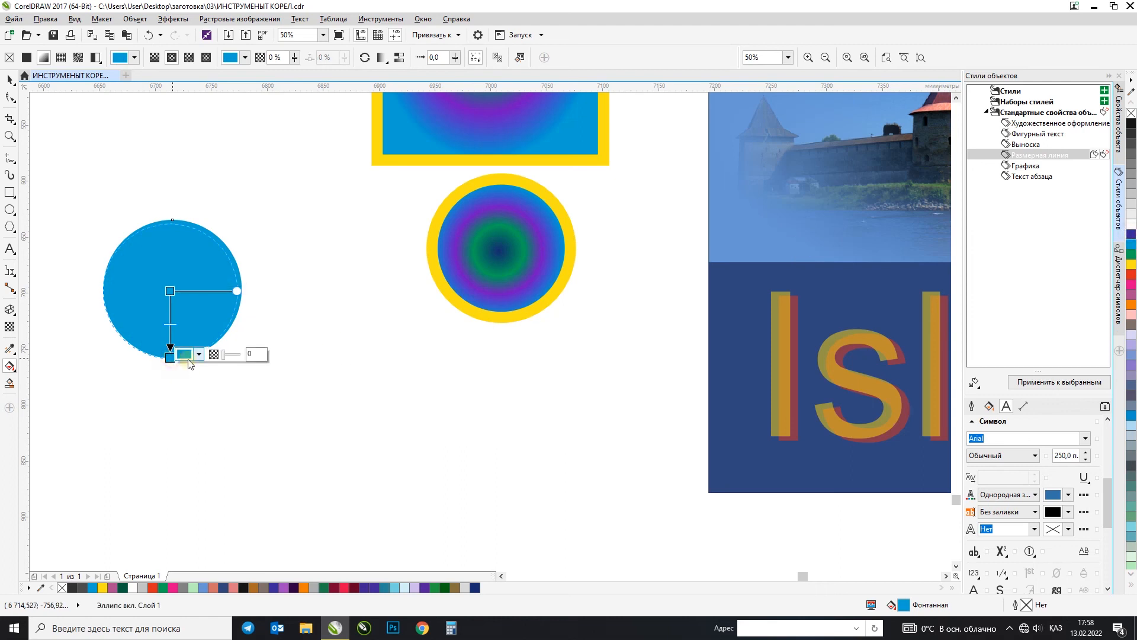
{"action": "left_click", "coordinate": [1132, 236]}
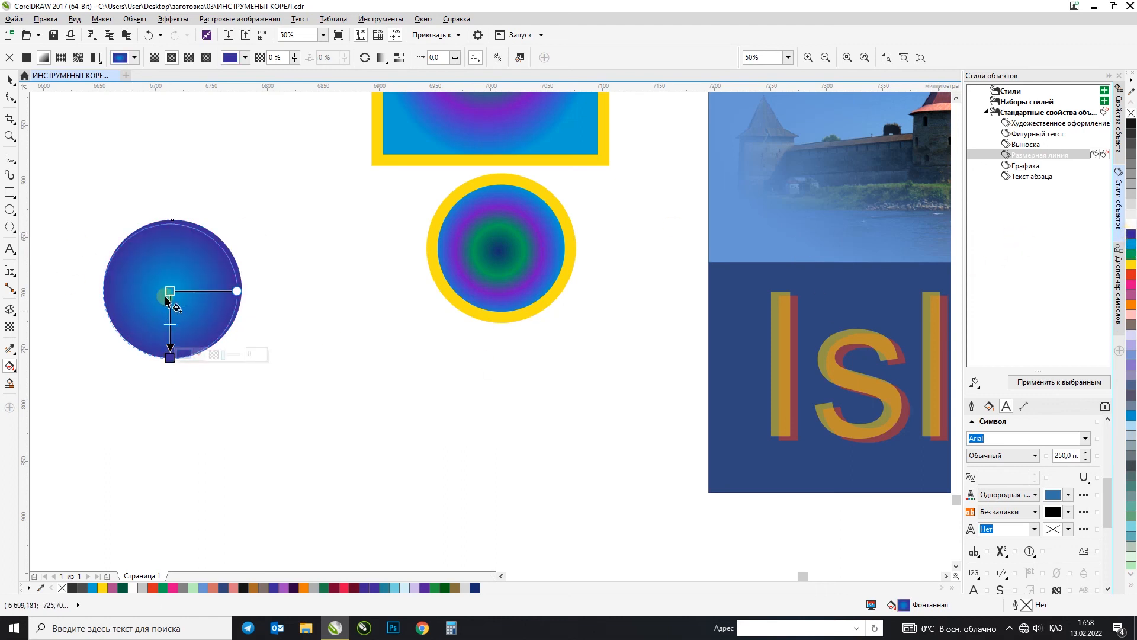
Step: Shift the centre of the copied circle's fill towards its upper left so that it is shaded like a sphere
{"action": "left_click_drag", "start_coordinate": [170, 291], "coordinate": [152, 271]}
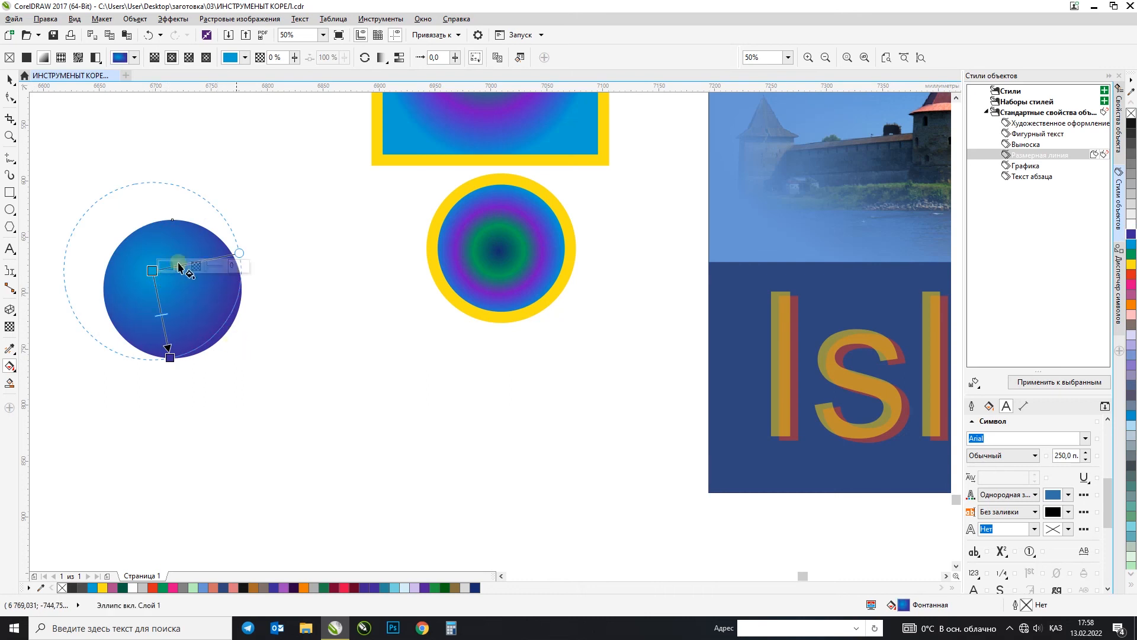
{"action": "left_click", "coordinate": [9, 81]}
{"action": "scroll", "coordinate": [105, 293], "scroll_direction": "up", "scroll_amount": 1}
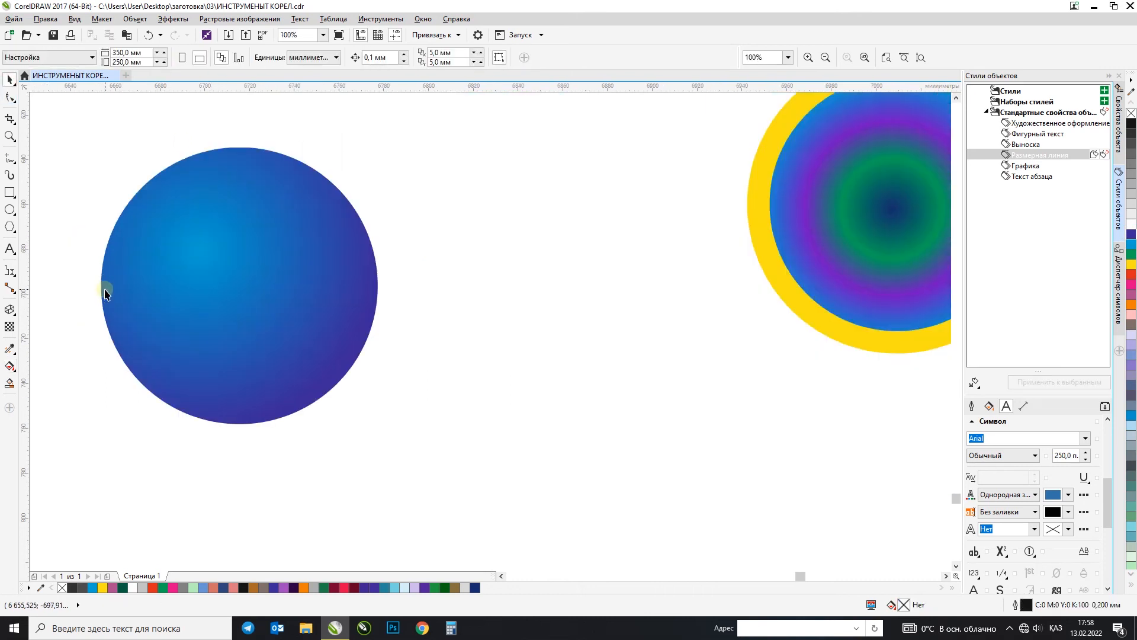
{"action": "scroll", "coordinate": [105, 293], "scroll_direction": "down", "scroll_amount": 1}
{"action": "left_click", "coordinate": [173, 296]}
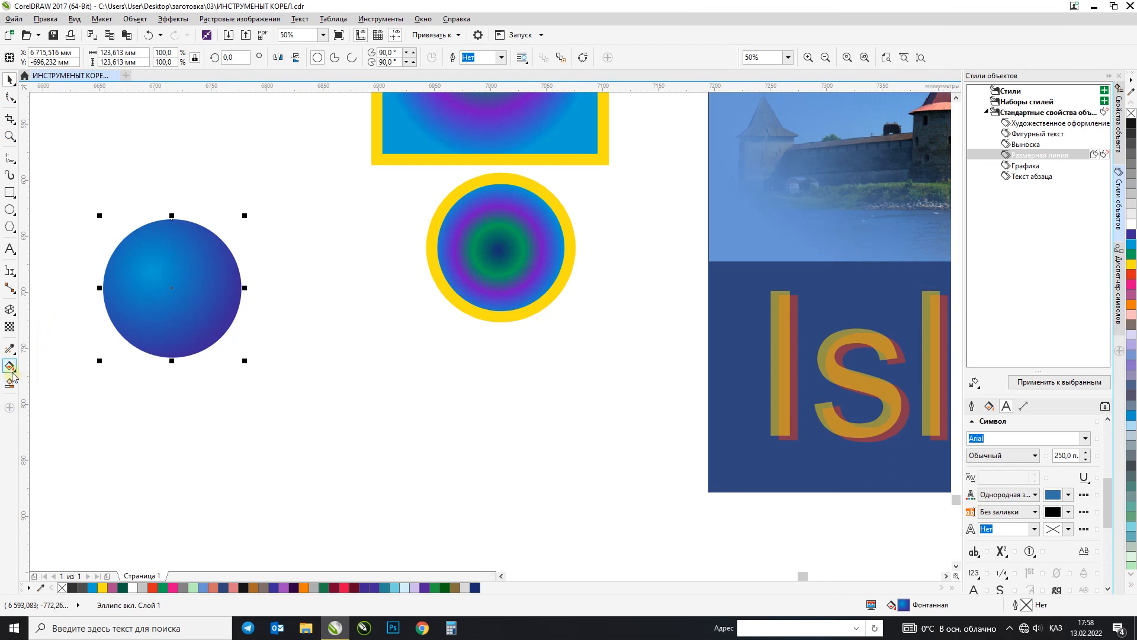
Step: Place a copy of the rectangle below the original, remove its outline, and shorten it from its upper edge to about 187 mm high
{"action": "left_click_drag", "start_coordinate": [431, 133], "coordinate": [361, 466]}
{"action": "right_click", "coordinate": [362, 466]}
{"action": "right_click", "coordinate": [1131, 114]}
{"action": "left_click_drag", "start_coordinate": [421, 214], "coordinate": [415, 284]}
Step: Apply a conical fountain fill to the copied rectangle and match its end colour to the cyan start stop
{"action": "key", "text": "g"}
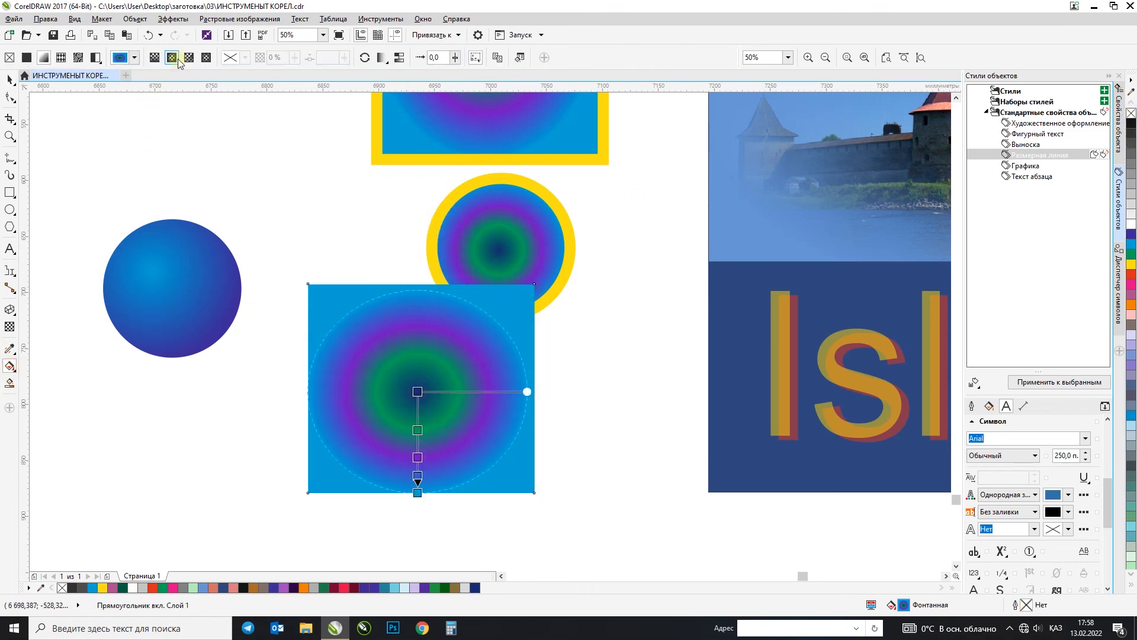
{"action": "left_click", "coordinate": [187, 59]}
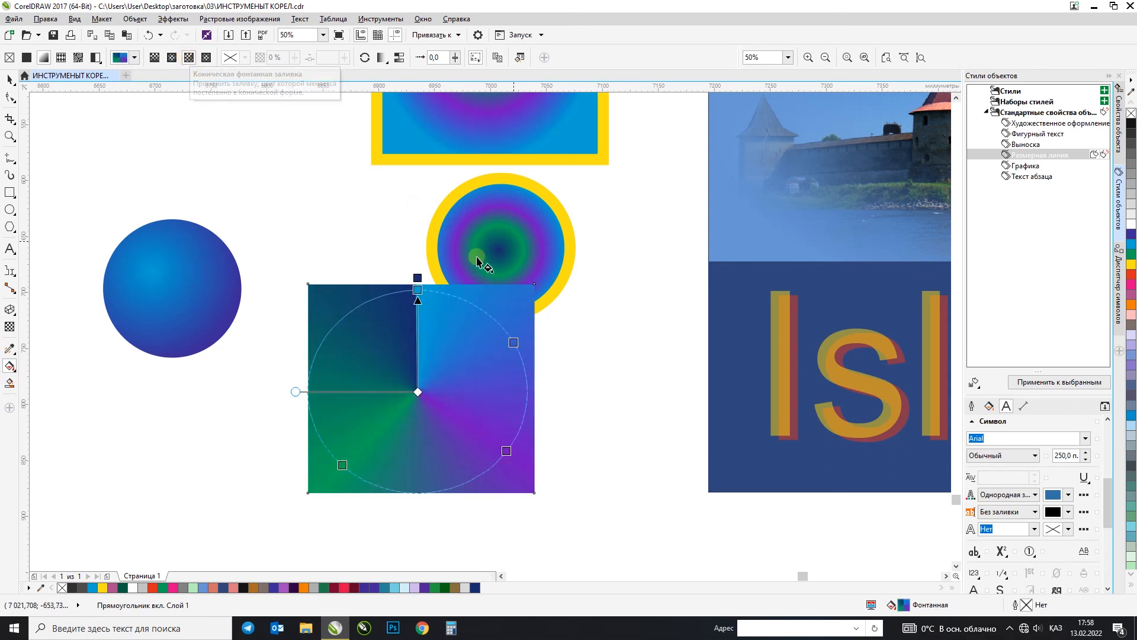
{"action": "left_click", "coordinate": [418, 290]}
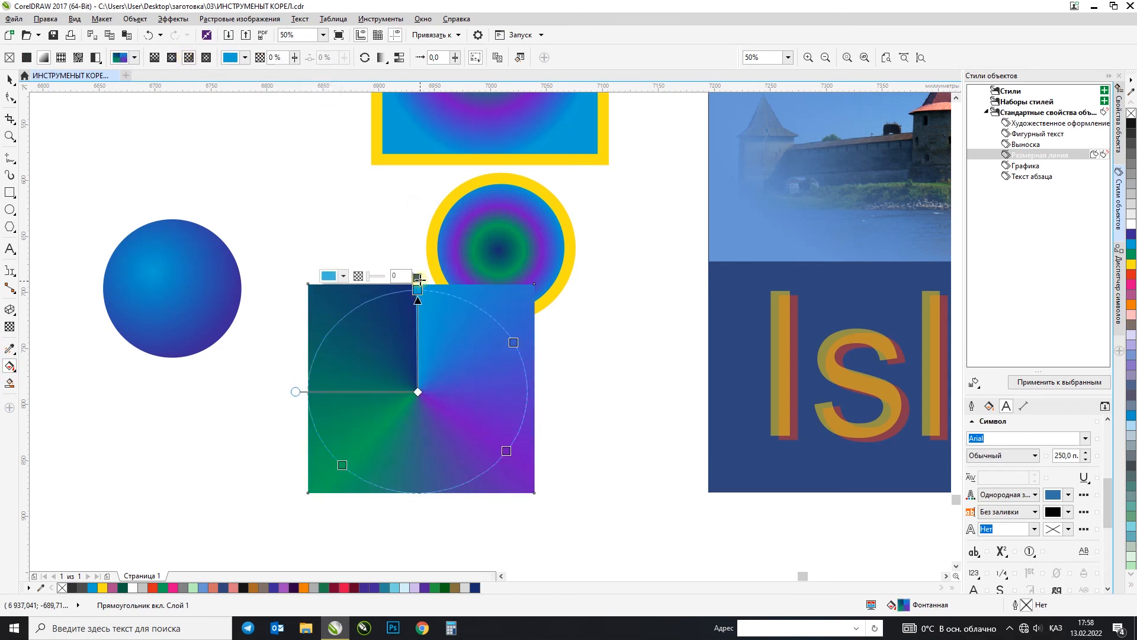
{"action": "left_click", "coordinate": [418, 278]}
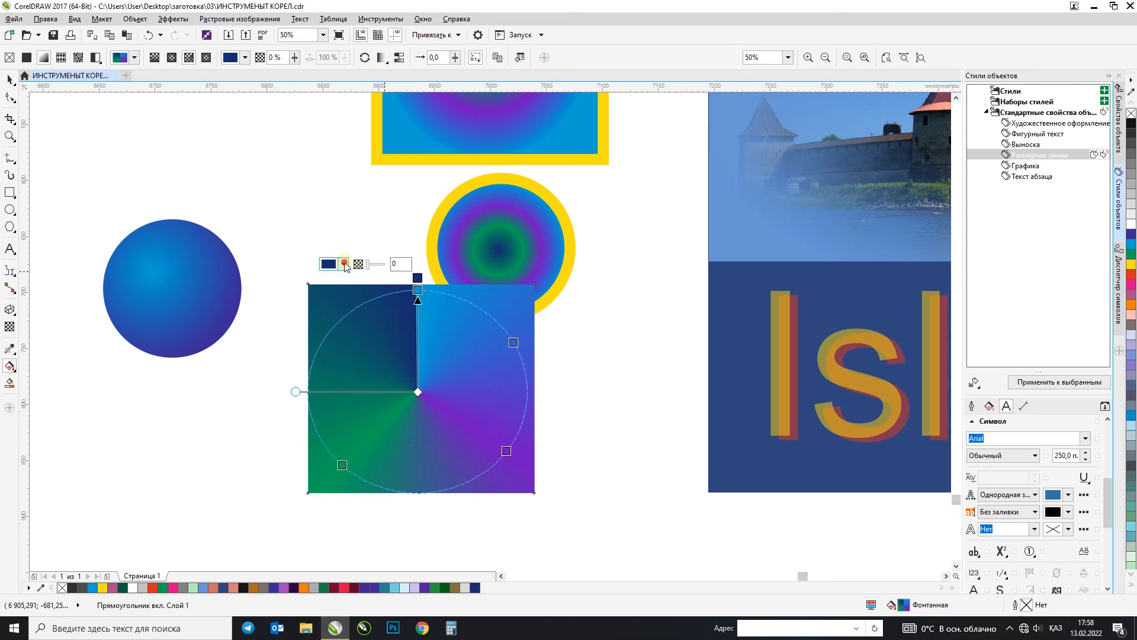
{"action": "left_click", "coordinate": [343, 264]}
{"action": "left_click", "coordinate": [368, 293]}
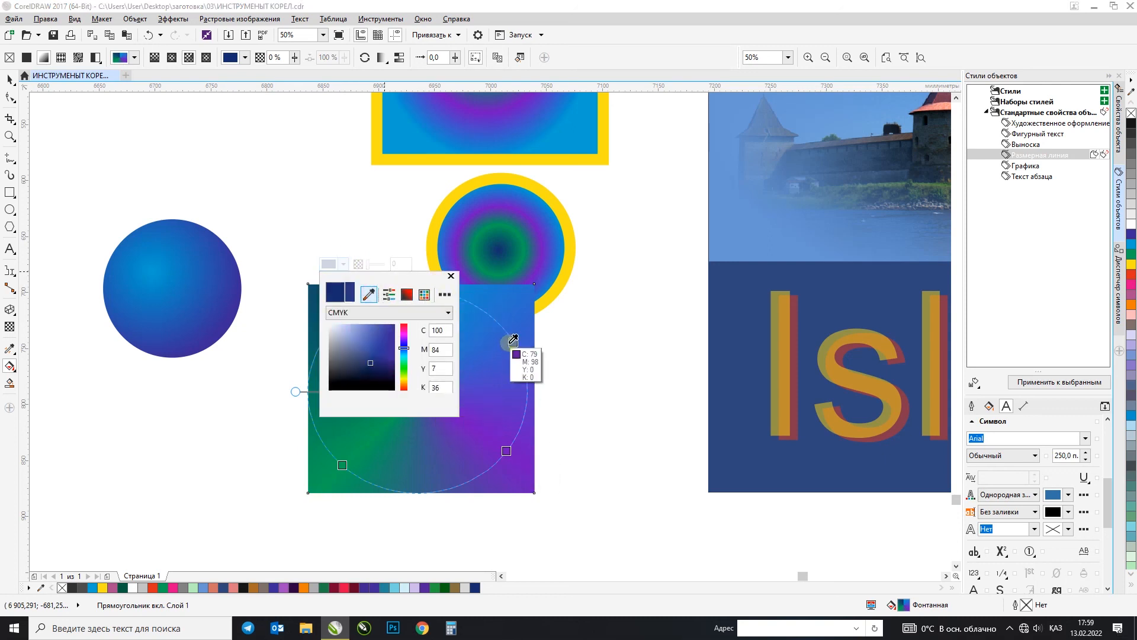
{"action": "left_click", "coordinate": [516, 353]}
{"action": "left_click", "coordinate": [484, 300]}
{"action": "left_click", "coordinate": [417, 278]}
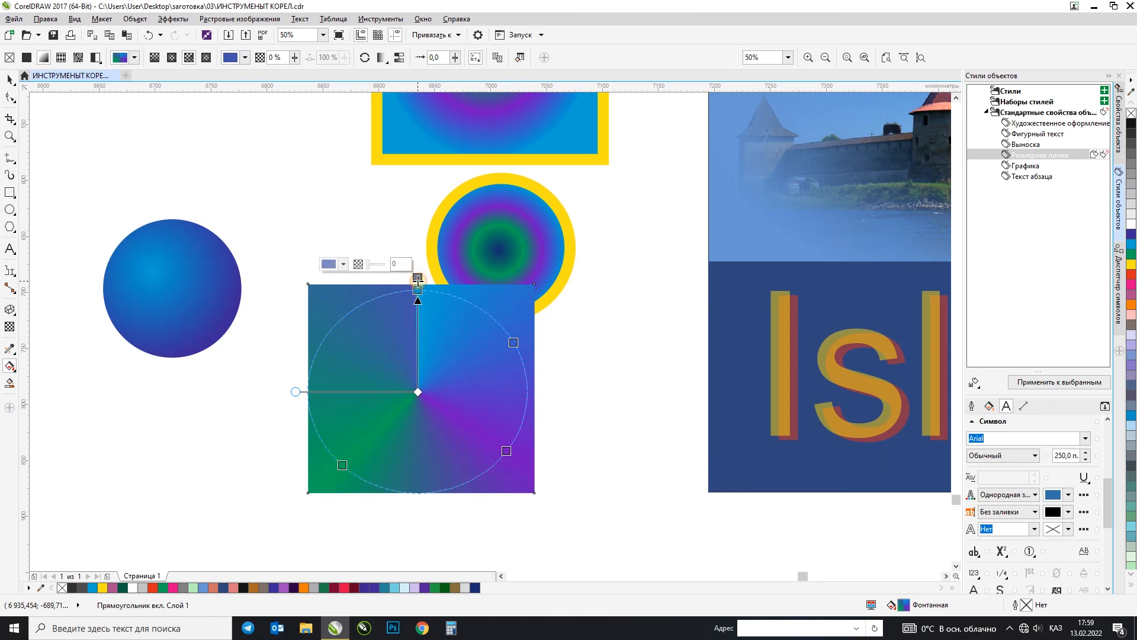
{"action": "left_click", "coordinate": [418, 289]}
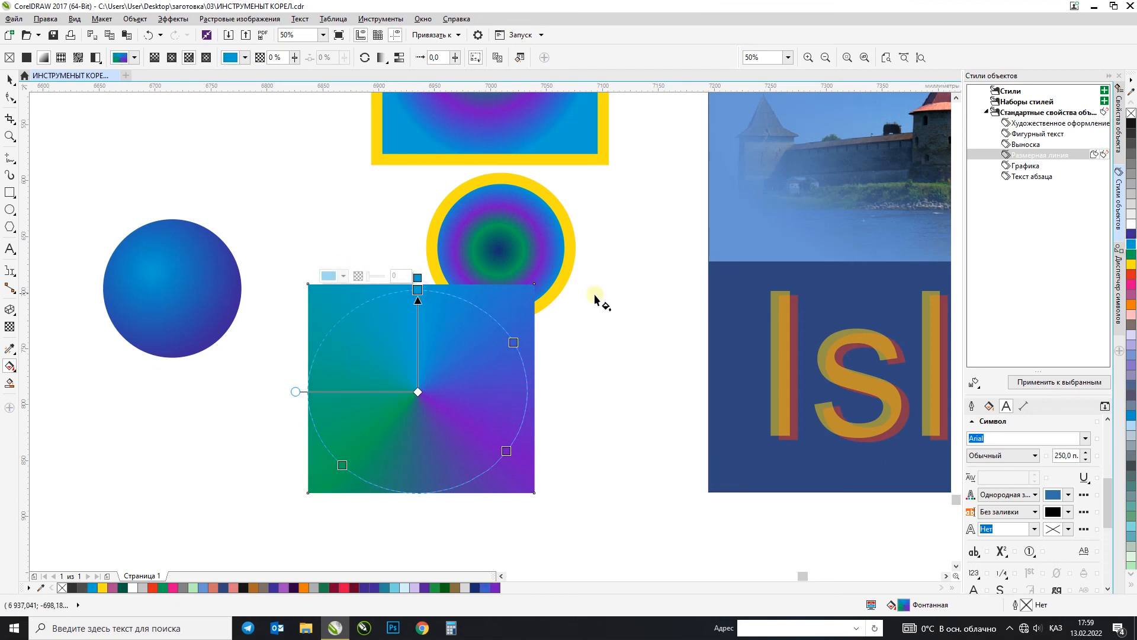
Step: Move the conically filled rectangle slightly down and left so that it clears the yellow-outlined circle
{"action": "left_click", "coordinate": [10, 79]}
{"action": "left_click", "coordinate": [314, 159]}
{"action": "scroll", "coordinate": [396, 382], "scroll_direction": "up", "scroll_amount": 3}
{"action": "scroll", "coordinate": [395, 382], "scroll_direction": "down", "scroll_amount": 3}
{"action": "scroll", "coordinate": [406, 373], "scroll_direction": "up", "scroll_amount": 2}
{"action": "left_click_drag", "start_coordinate": [411, 335], "coordinate": [381, 385]}
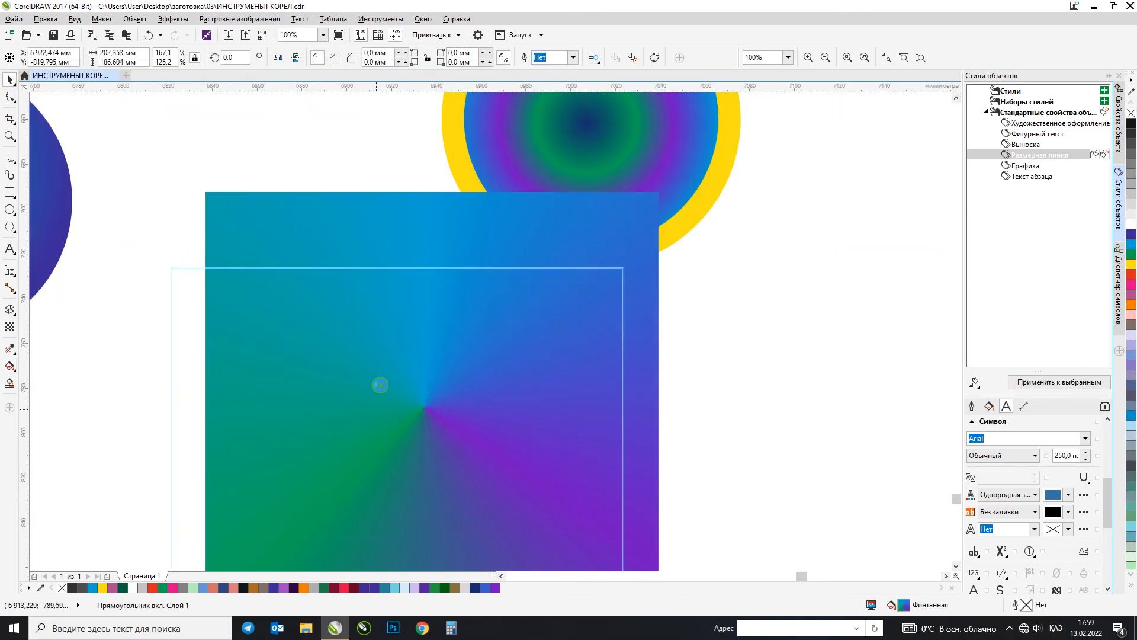
{"action": "scroll", "coordinate": [380, 300], "scroll_direction": "down", "scroll_amount": 2}
Step: Fill the lower rectangle with solid 60% black and reapply a fountain fill to it
{"action": "left_click", "coordinate": [1132, 164]}
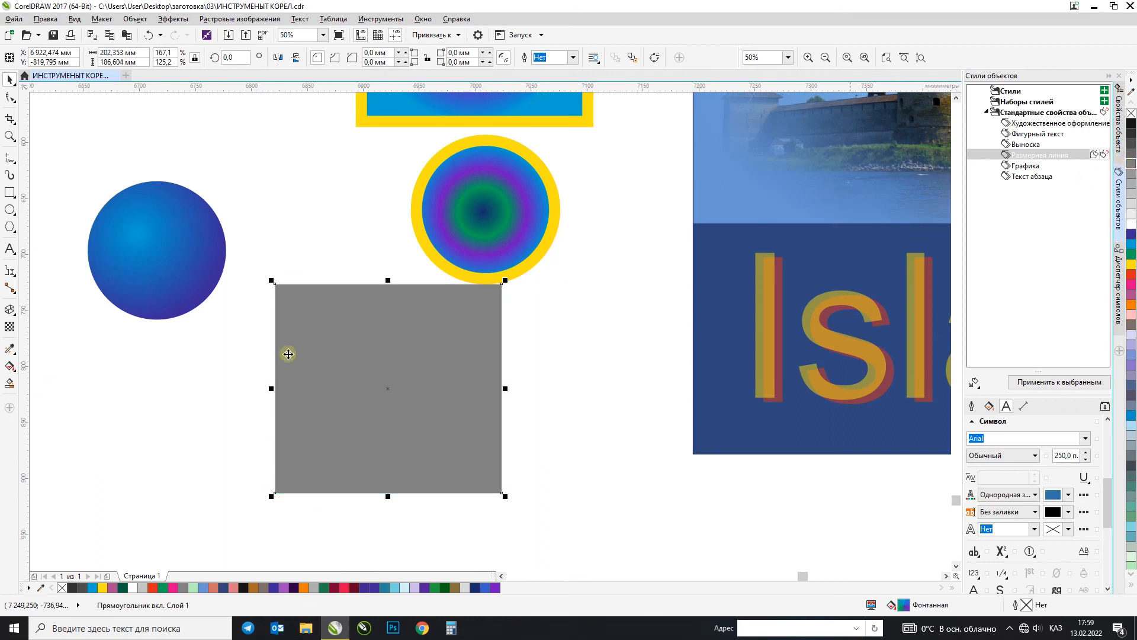
{"action": "left_click", "coordinate": [10, 367]}
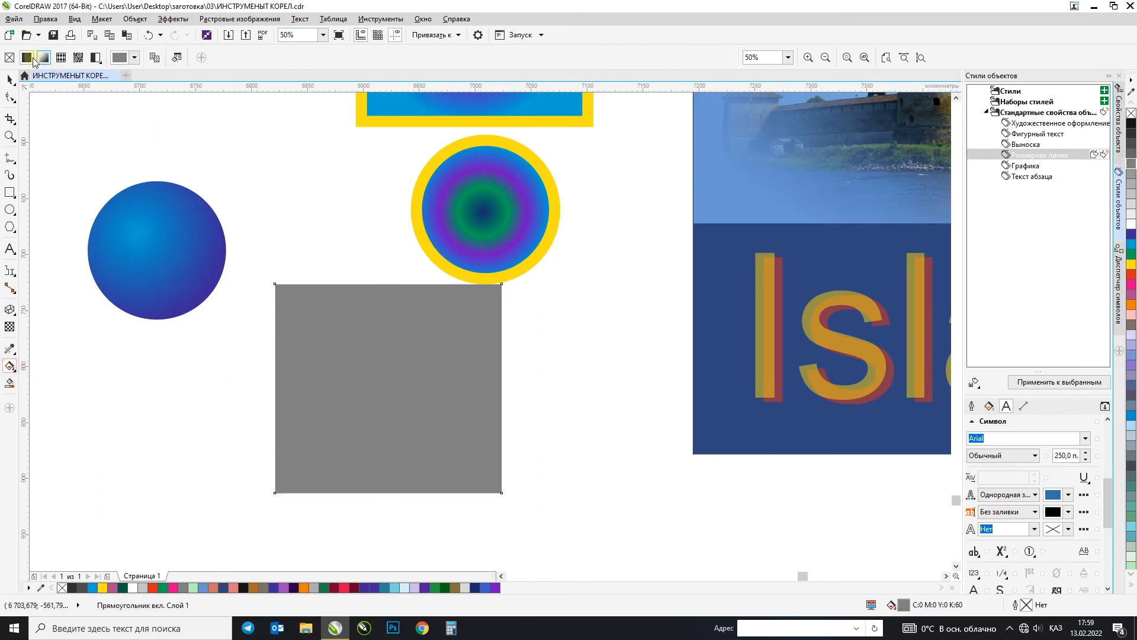
{"action": "left_click", "coordinate": [45, 57]}
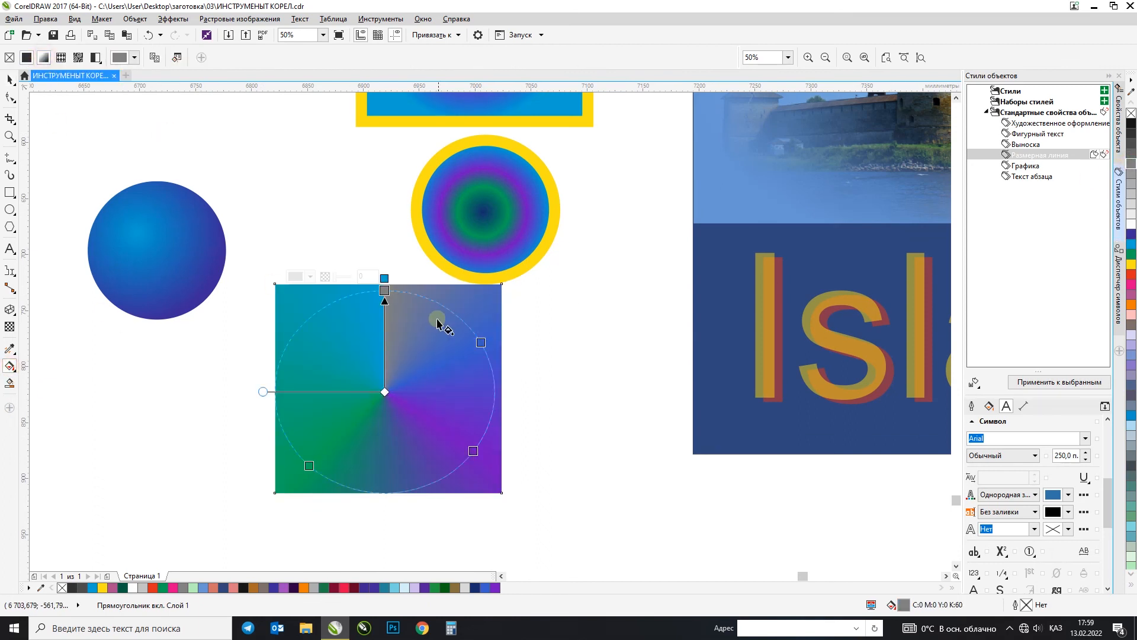
Step: Recolour the lower rectangle's three intermediate conical fill stops clockwise from the start stop: light grey for the first, mid grey for the other two
{"action": "left_click", "coordinate": [482, 342]}
{"action": "left_click", "coordinate": [1132, 213]}
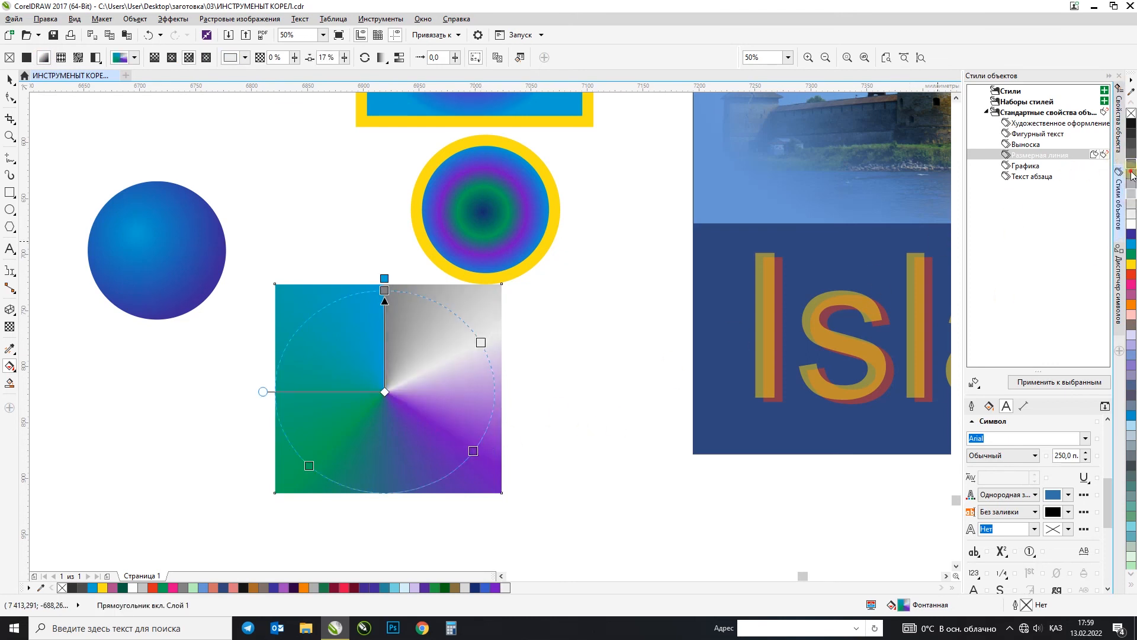
{"action": "left_click", "coordinate": [474, 451]}
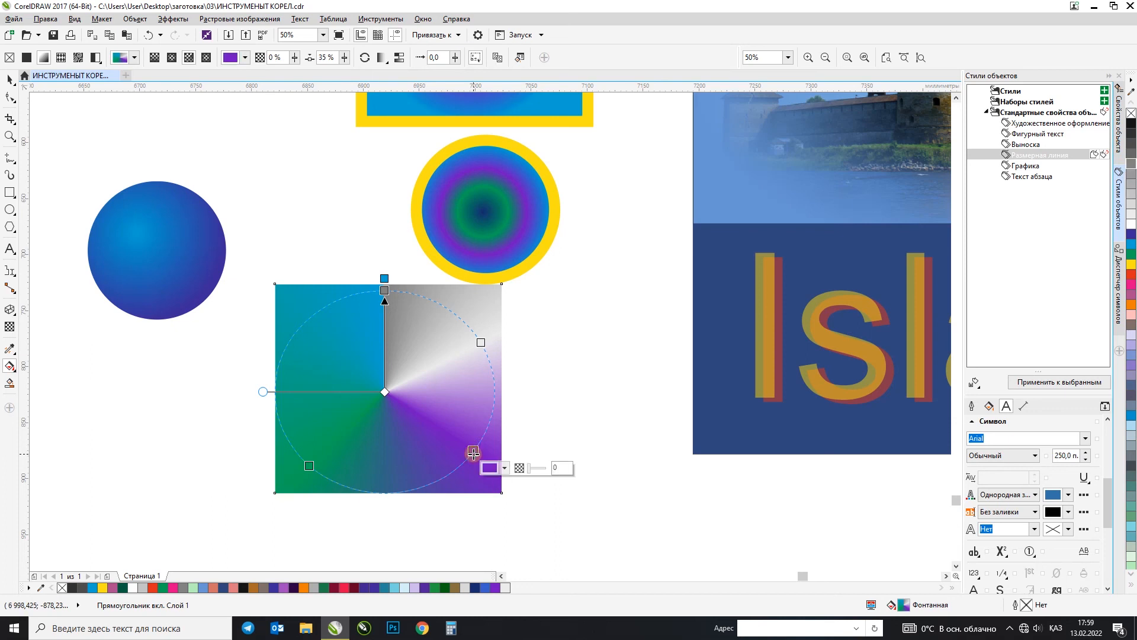
{"action": "left_click", "coordinate": [1132, 176]}
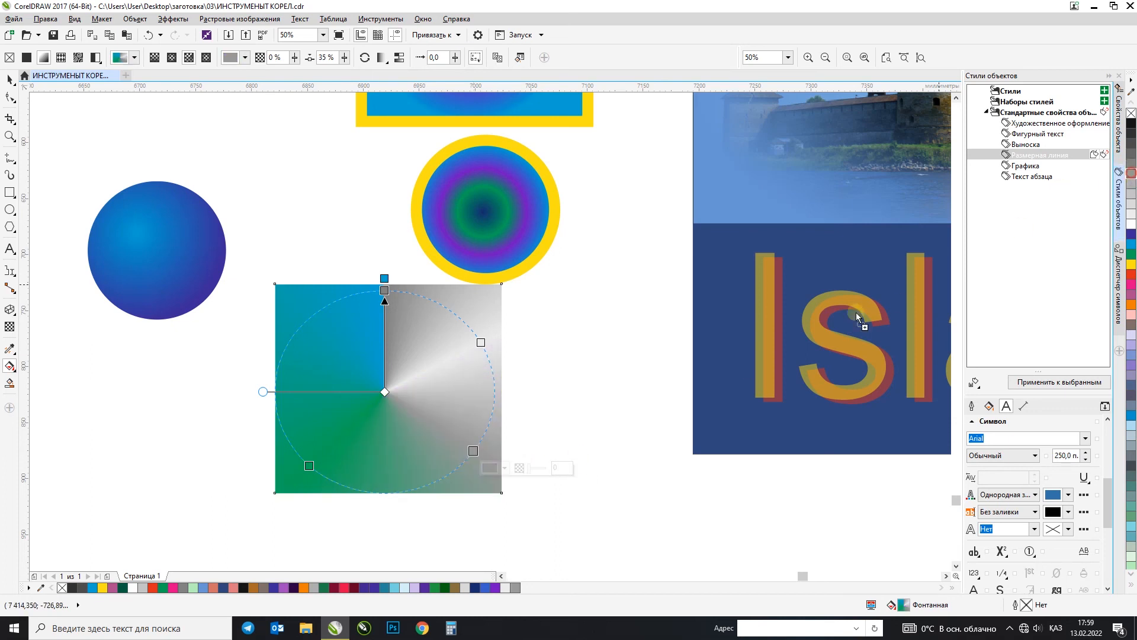
{"action": "left_click", "coordinate": [309, 466]}
{"action": "left_click", "coordinate": [1132, 176]}
Step: Add light grey colour stops to the conical fill at its lower middle and upper left, and recolour the cyan end stop mid grey
{"action": "double_click", "coordinate": [392, 493]}
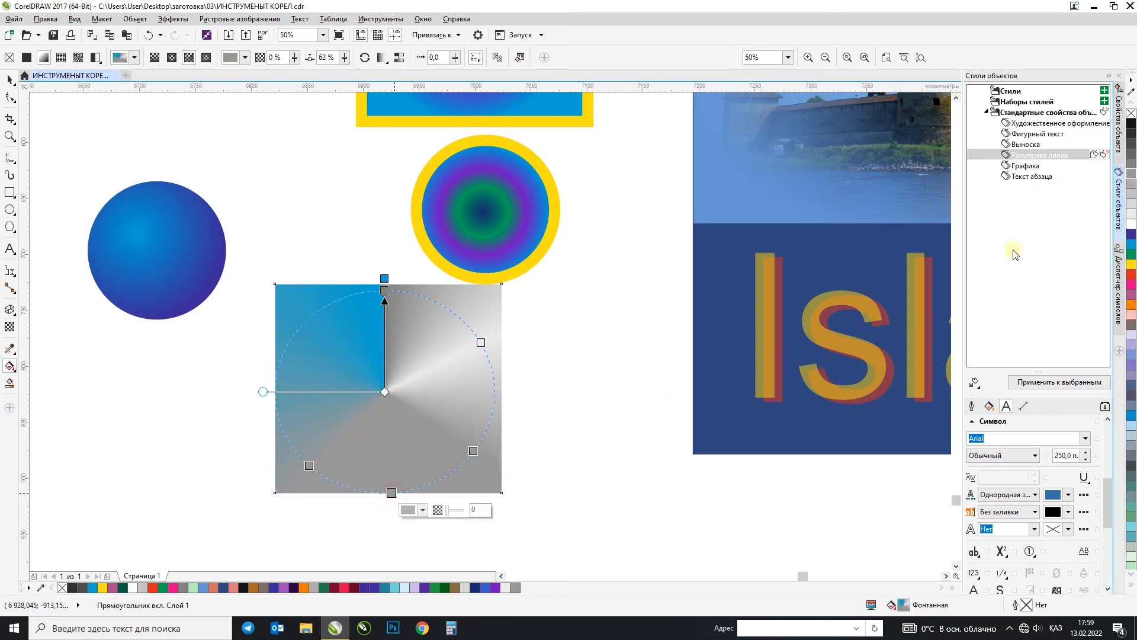
{"action": "left_click", "coordinate": [1132, 214]}
{"action": "left_click", "coordinate": [385, 278]}
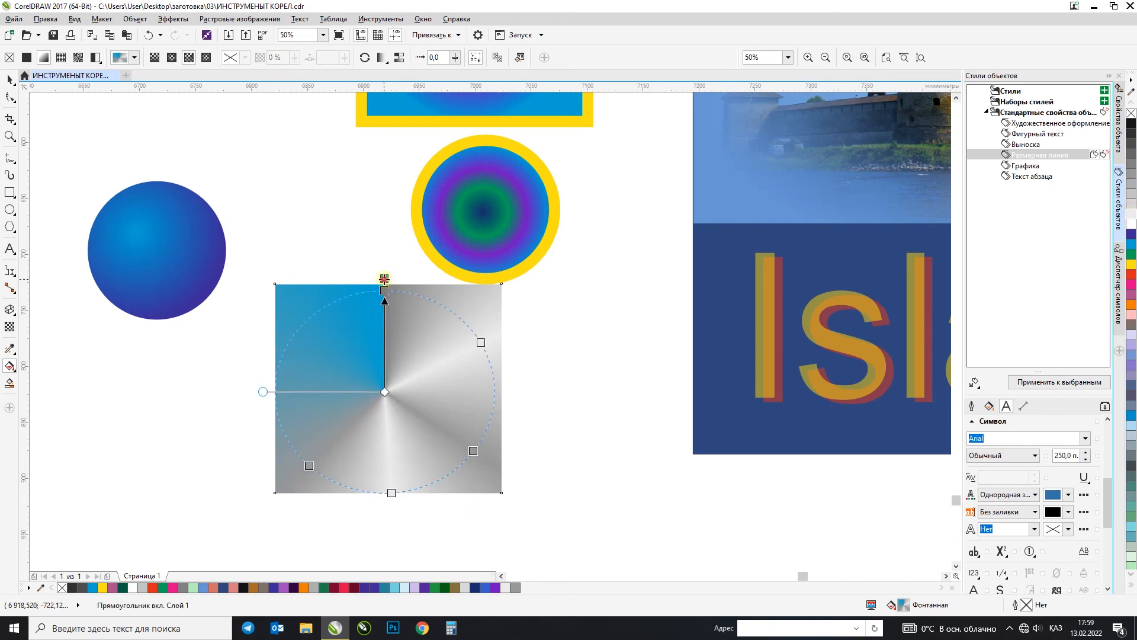
{"action": "left_click", "coordinate": [1132, 186]}
{"action": "left_click", "coordinate": [385, 289]}
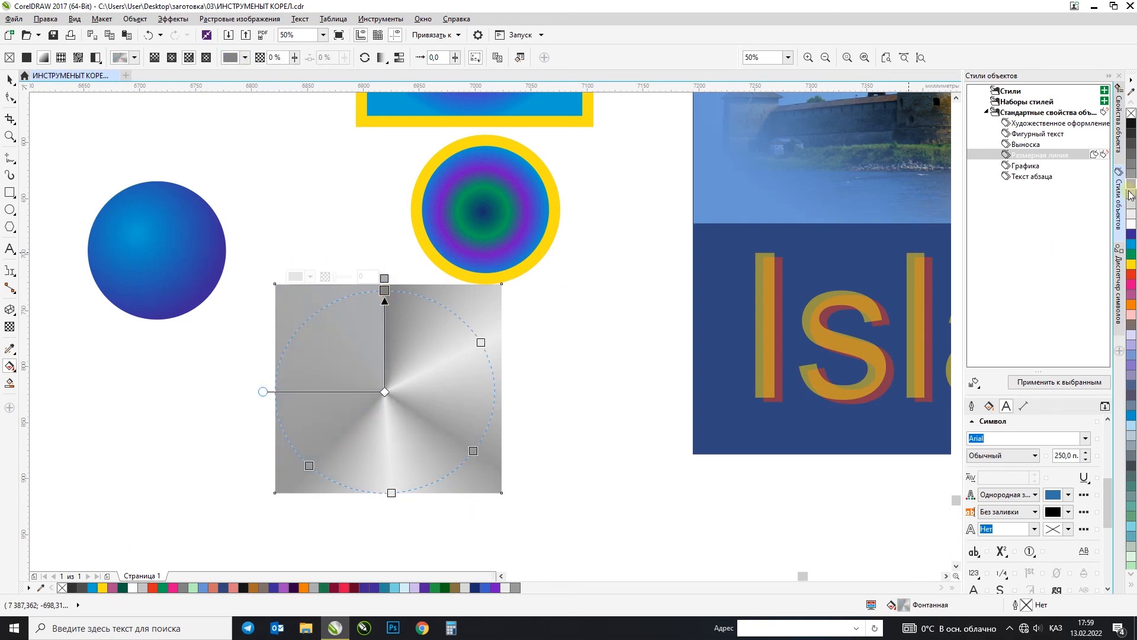
{"action": "double_click", "coordinate": [300, 327]}
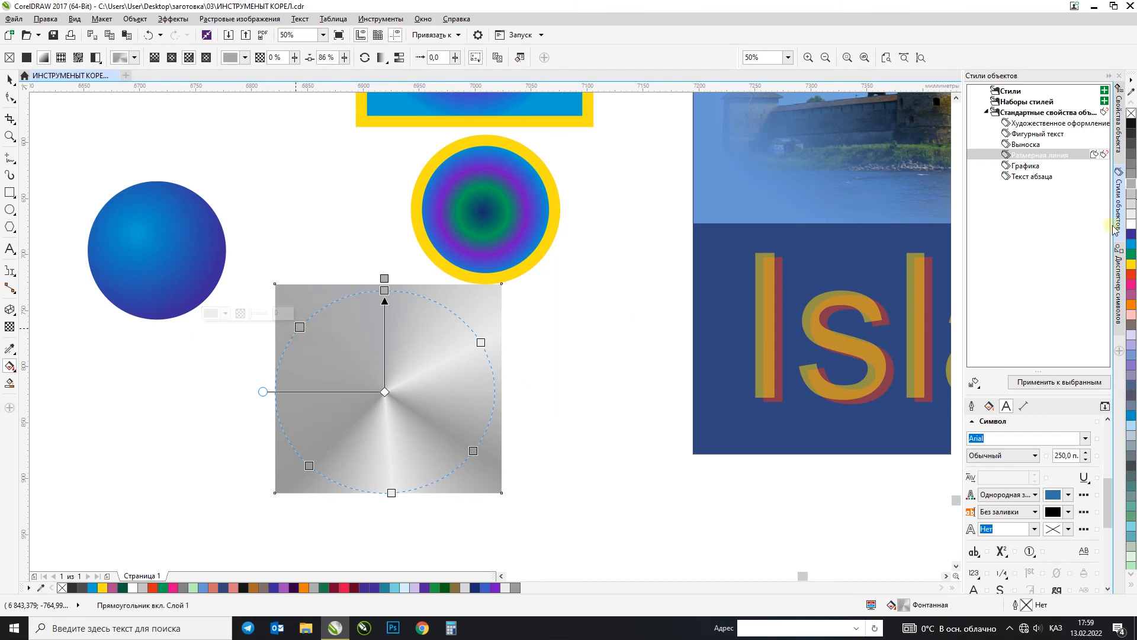
{"action": "left_click", "coordinate": [1132, 218]}
Step: Move the grey conically filled rectangle down and right of its current place, and put a copy of it on its left
{"action": "left_click", "coordinate": [8, 79]}
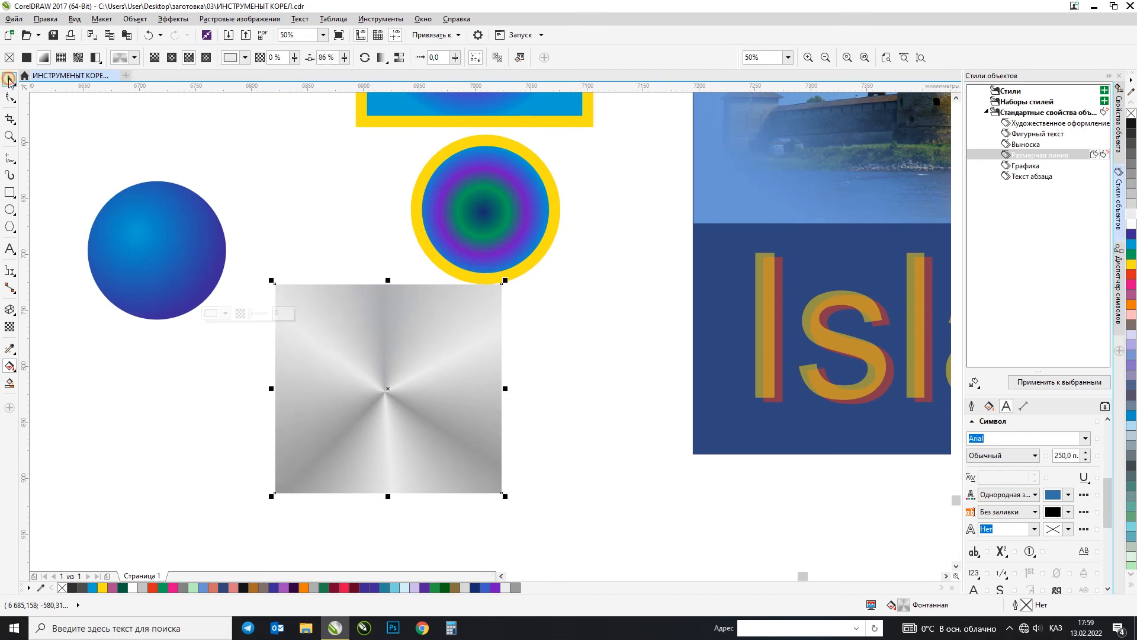
{"action": "left_click_drag", "start_coordinate": [398, 318], "coordinate": [539, 357]}
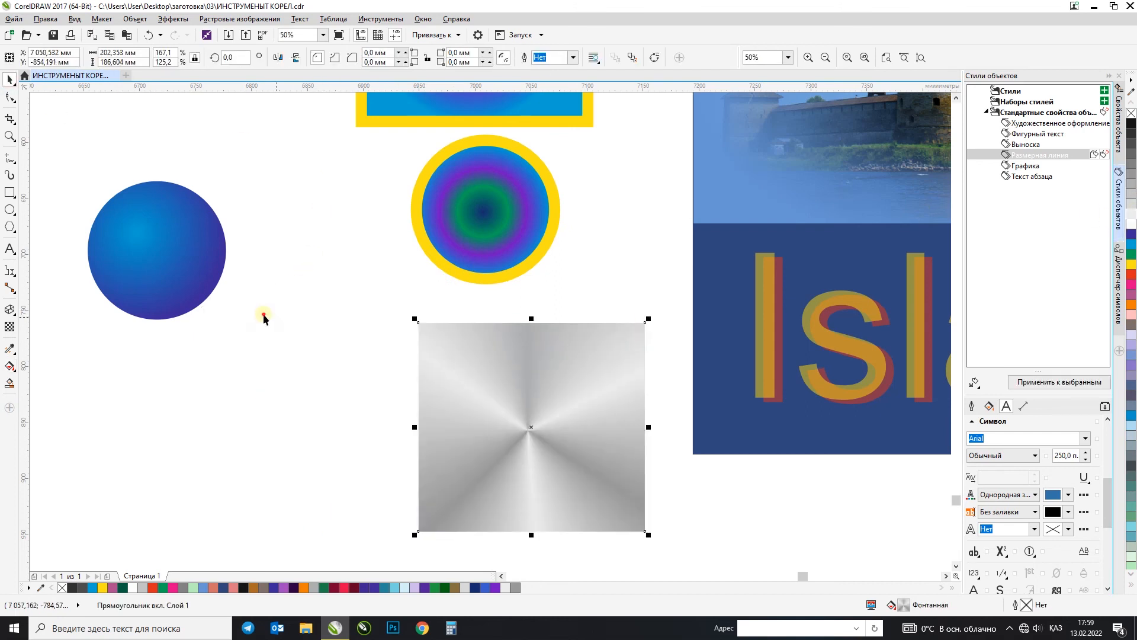
{"action": "left_click", "coordinate": [263, 317]}
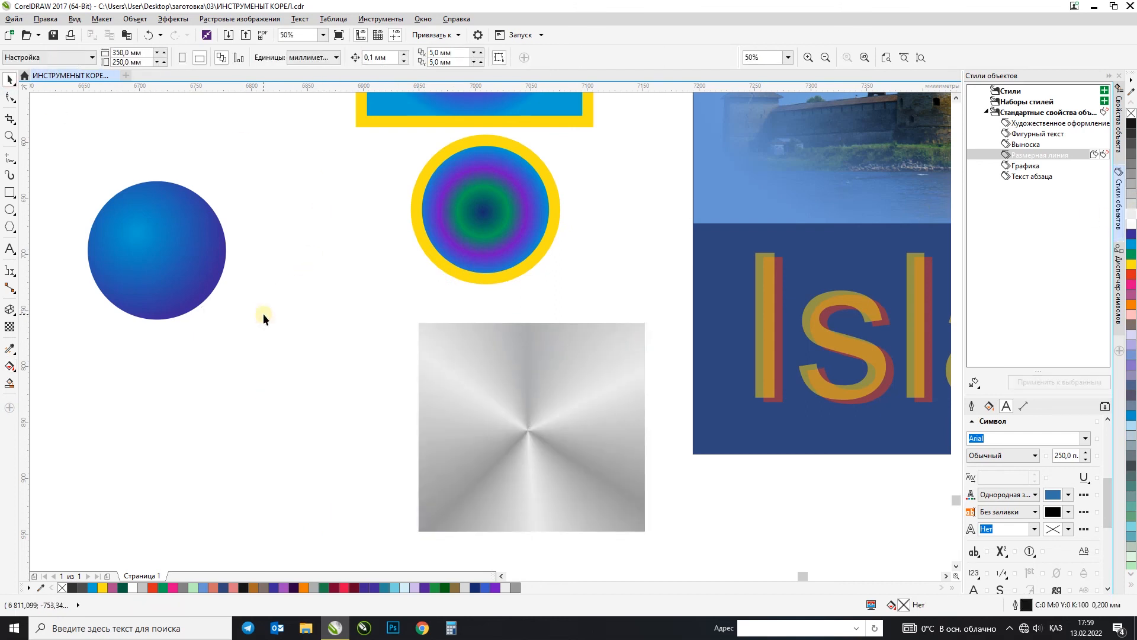
{"action": "left_click", "coordinate": [10, 371]}
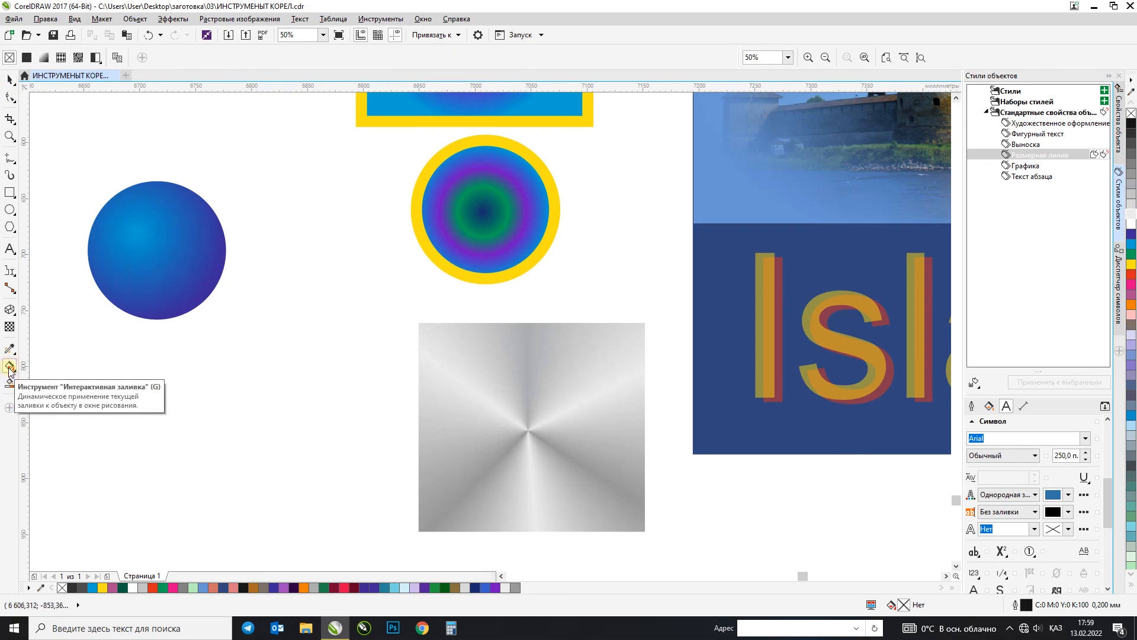
{"action": "left_click", "coordinate": [8, 79]}
{"action": "left_click_drag", "start_coordinate": [556, 353], "coordinate": [301, 359]}
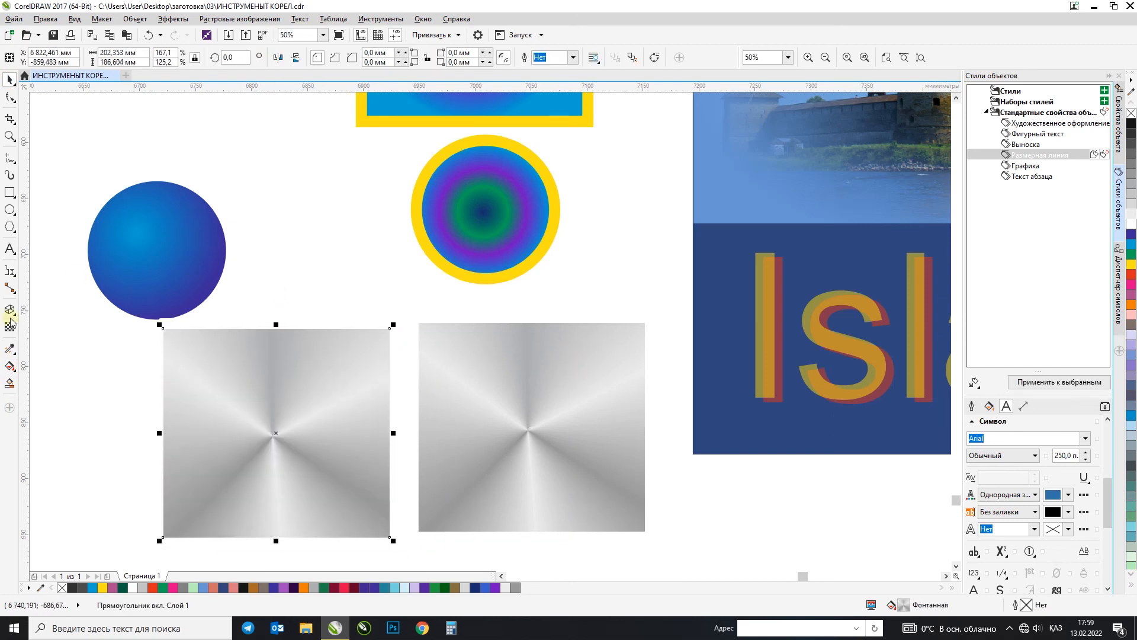
Step: Replace the copied rectangle's conical fill with the blue squares full-colour pattern from the private fills collection
{"action": "left_click", "coordinate": [10, 366]}
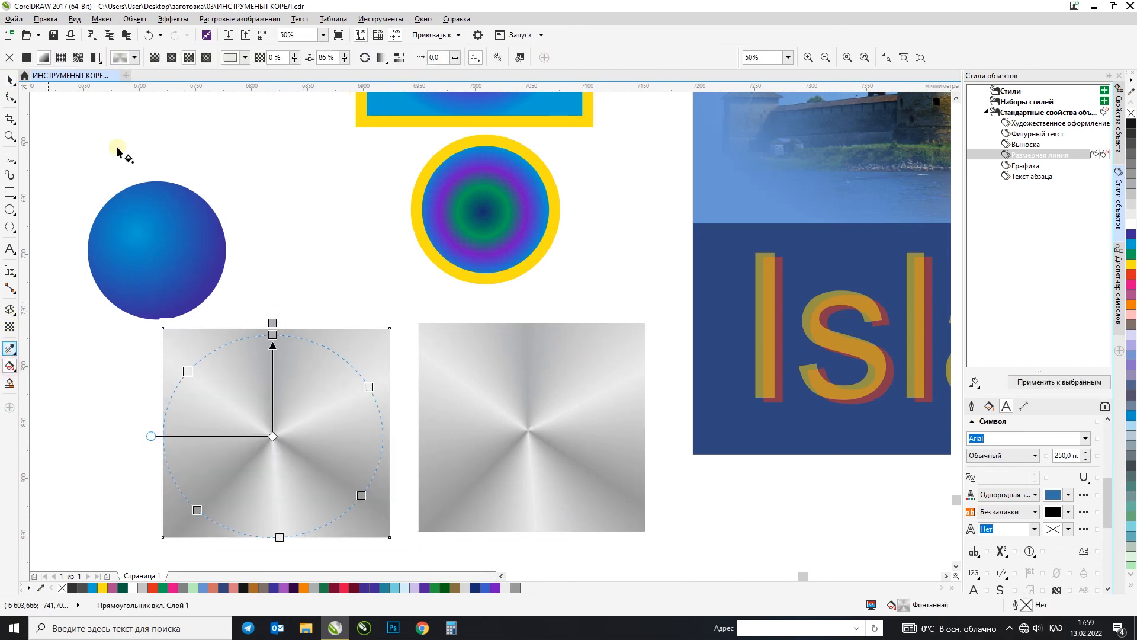
{"action": "left_click", "coordinate": [62, 57]}
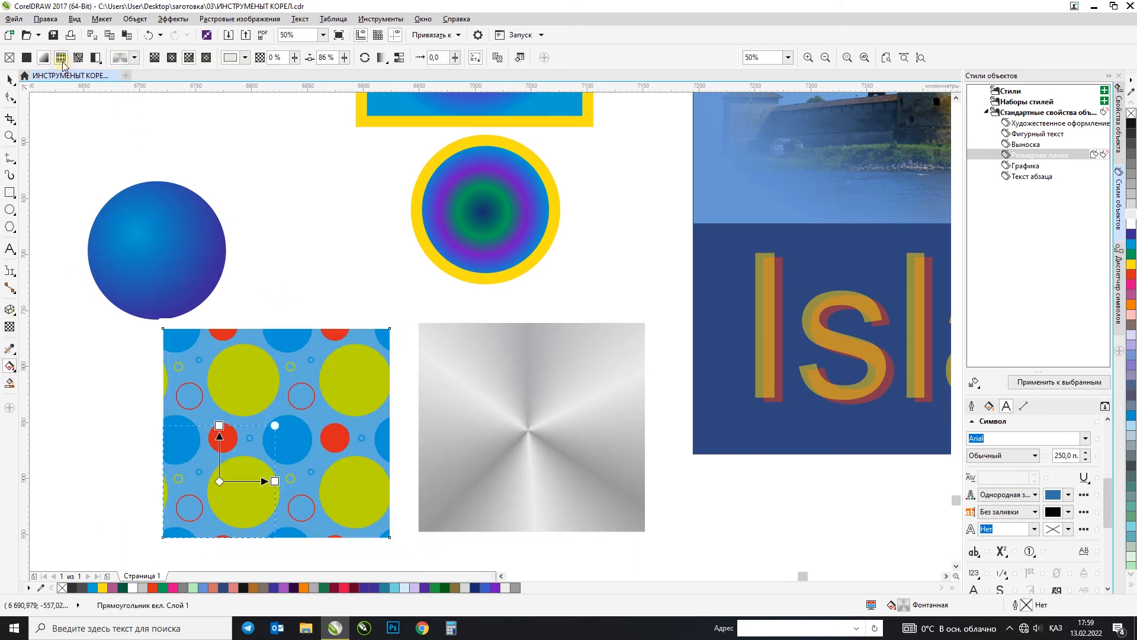
{"action": "left_click", "coordinate": [134, 57]}
{"action": "left_click", "coordinate": [149, 93]}
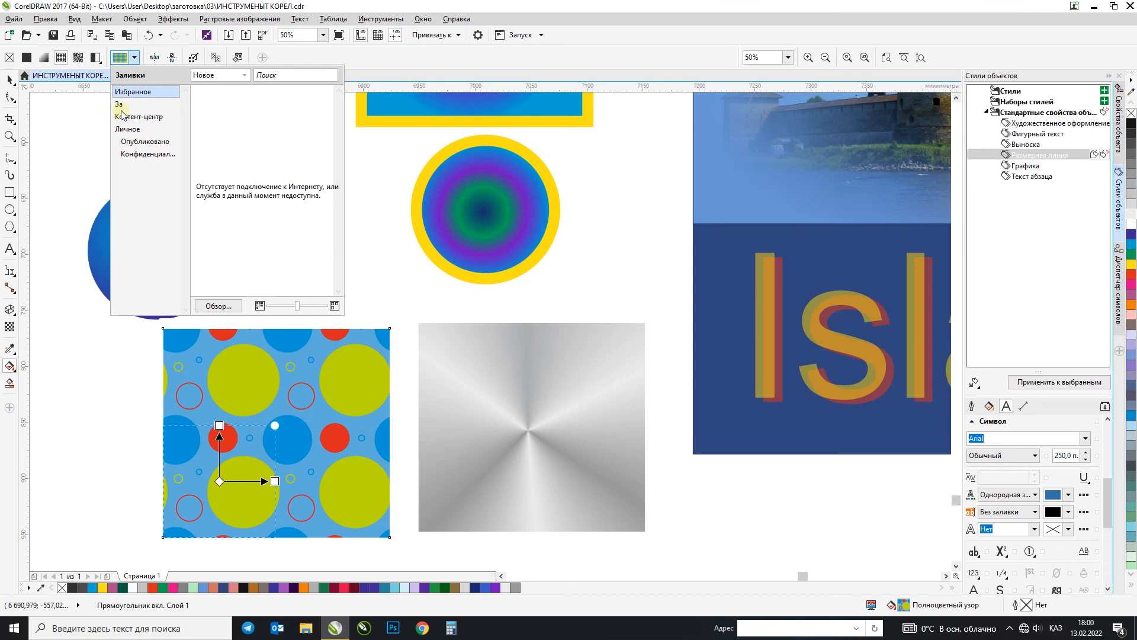
{"action": "left_click", "coordinate": [164, 155]}
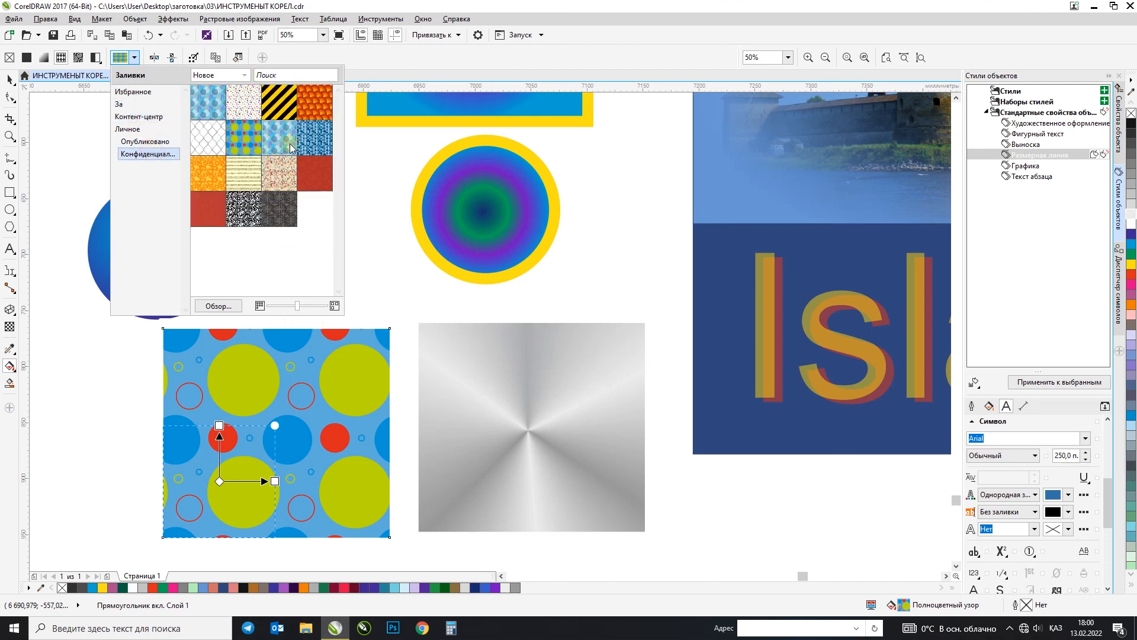
{"action": "left_click", "coordinate": [318, 139]}
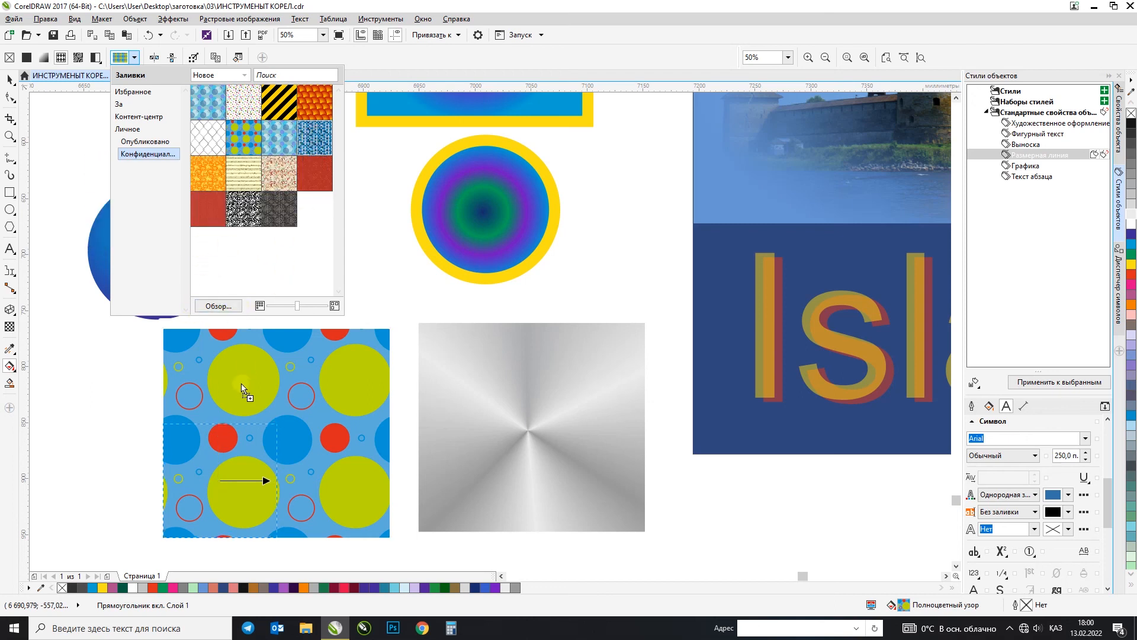
{"action": "left_click", "coordinate": [10, 97]}
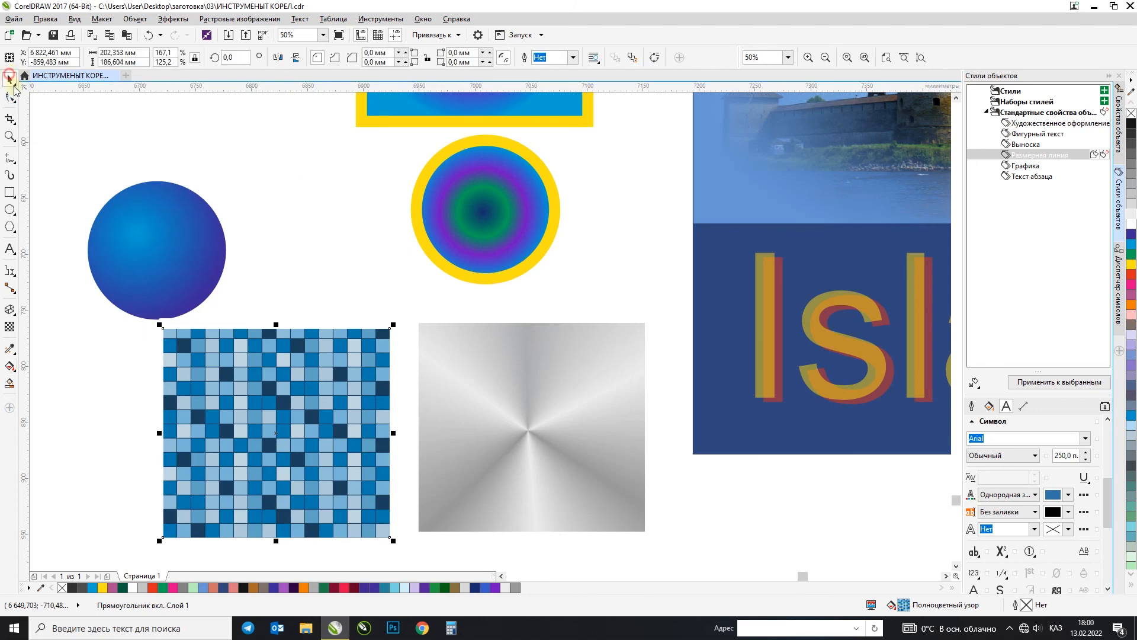
Step: Move the blue-squares rectangle slightly down and left so that it clears the blue gradient circle
{"action": "left_click", "coordinate": [310, 183]}
{"action": "scroll", "coordinate": [268, 381], "scroll_direction": "up", "scroll_amount": 2}
{"action": "scroll", "coordinate": [312, 332], "scroll_direction": "down", "scroll_amount": 2}
{"action": "left_click", "coordinate": [318, 337]}
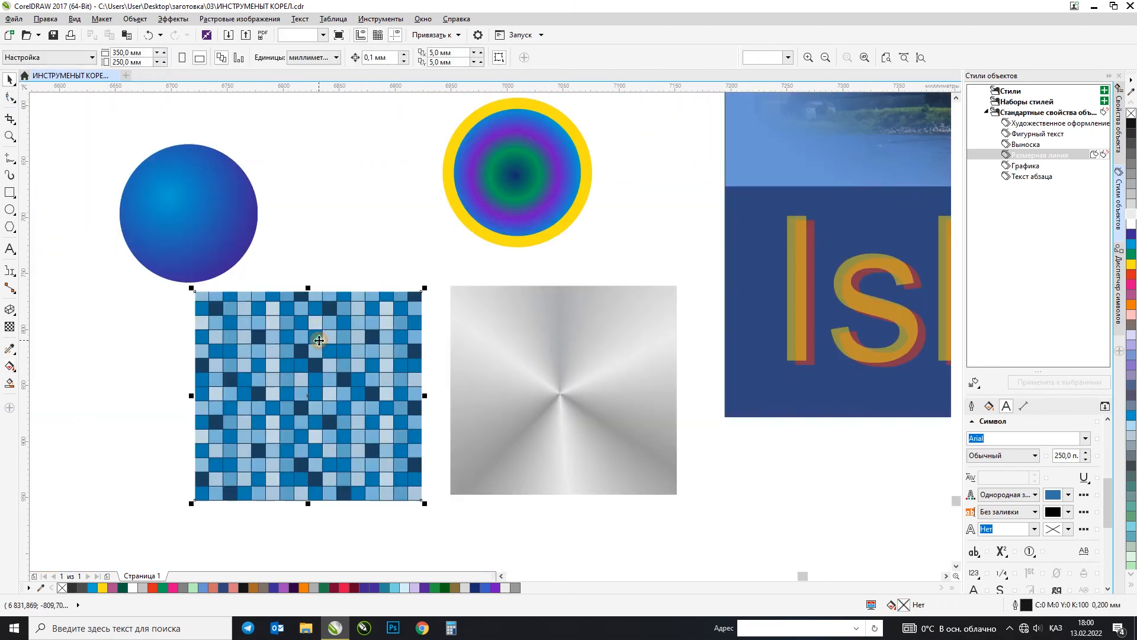
{"action": "left_click_drag", "start_coordinate": [356, 328], "coordinate": [329, 357]}
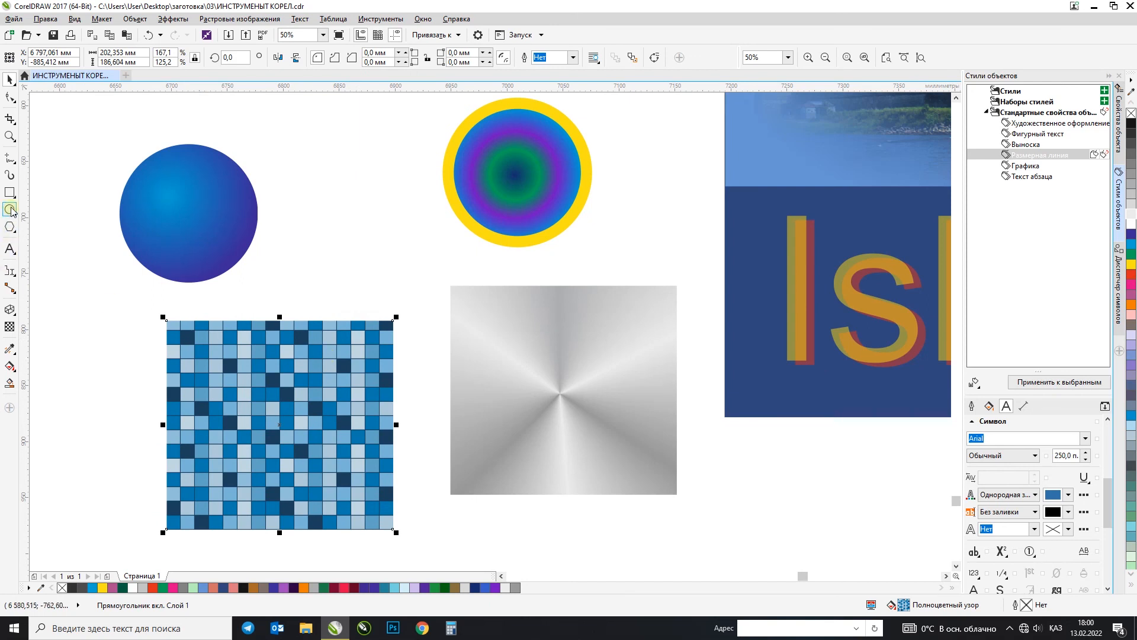
Step: Draw a wide rectangle about 1228 mm by 430 mm in the empty area below the filled shapes
{"action": "left_click", "coordinate": [9, 197]}
{"action": "scroll", "coordinate": [205, 252], "scroll_direction": "down", "scroll_amount": 2}
{"action": "left_click_drag", "start_coordinate": [147, 348], "coordinate": [492, 468]}
{"action": "left_click", "coordinate": [10, 79]}
Step: Copy all properties of the small blue-squares rectangle to the wide rectangle below it
{"action": "left_click_drag", "start_coordinate": [214, 301], "coordinate": [233, 394]}
{"action": "left_click", "coordinate": [227, 303]}
{"action": "left_click_drag", "start_coordinate": [226, 288], "coordinate": [227, 377]}
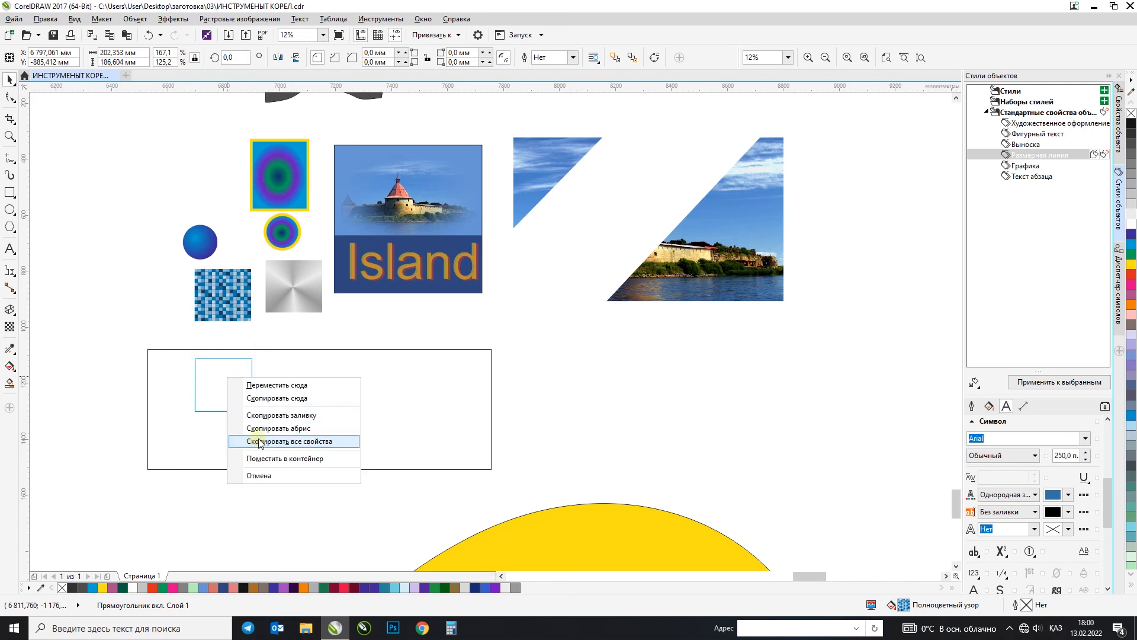
{"action": "left_click", "coordinate": [259, 441]}
{"action": "left_click", "coordinate": [275, 400]}
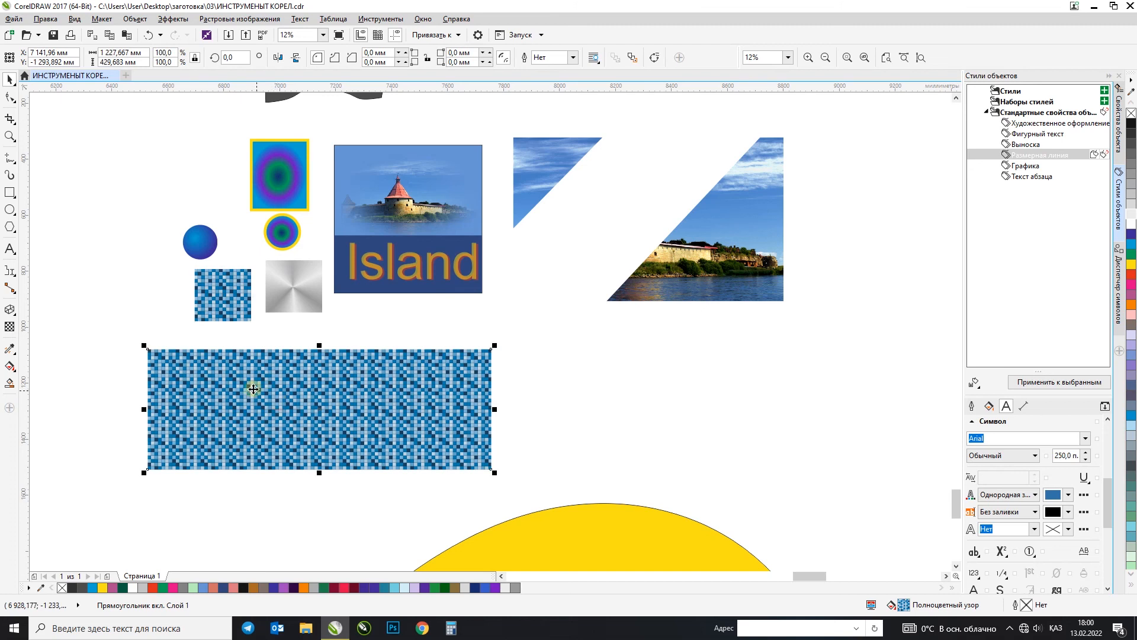
{"action": "left_click", "coordinate": [550, 385]}
Step: Set the wide rectangle's pattern tile size to 200 mm wide and 200 mm high
{"action": "left_click", "coordinate": [399, 393]}
{"action": "double_click", "coordinate": [905, 606]}
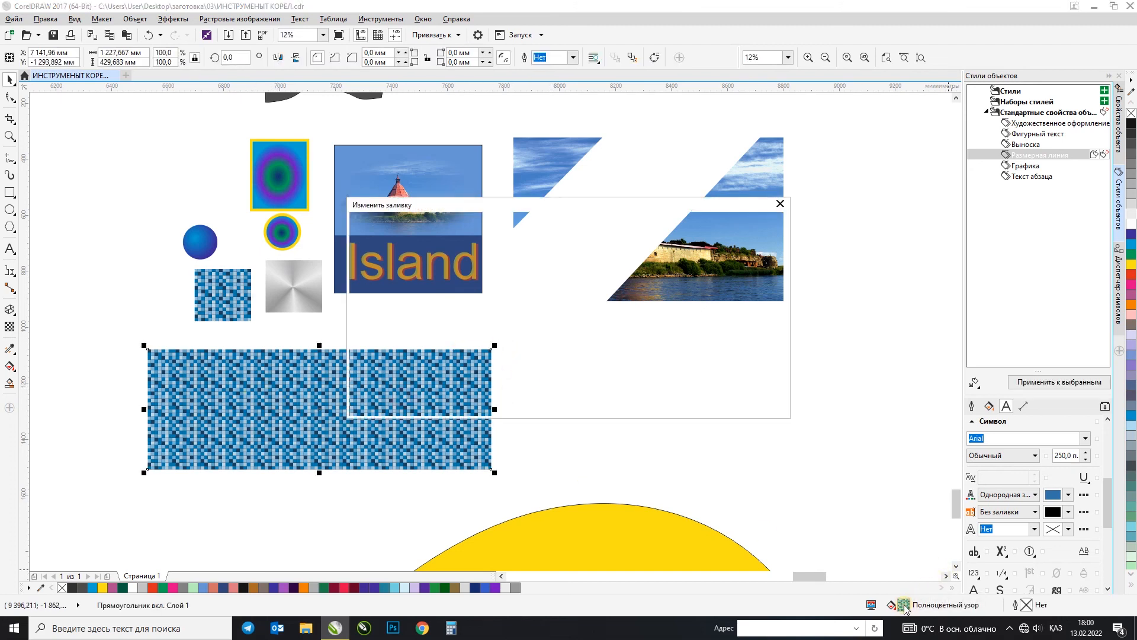
{"action": "left_click_drag", "start_coordinate": [481, 207], "coordinate": [570, 125]}
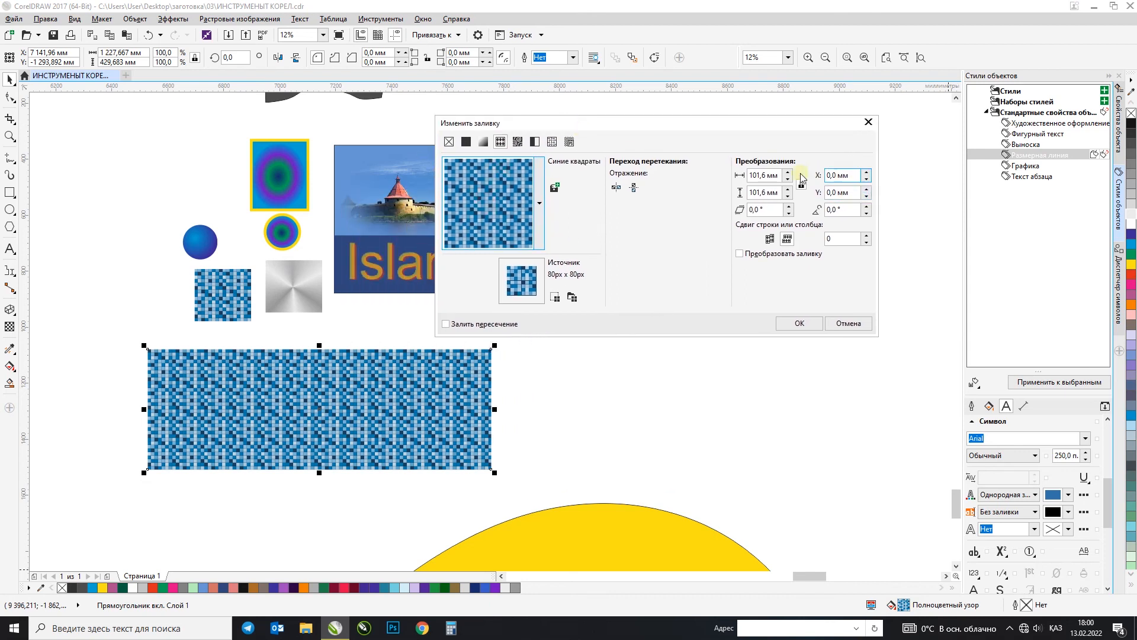
{"action": "left_click", "coordinate": [782, 176]}
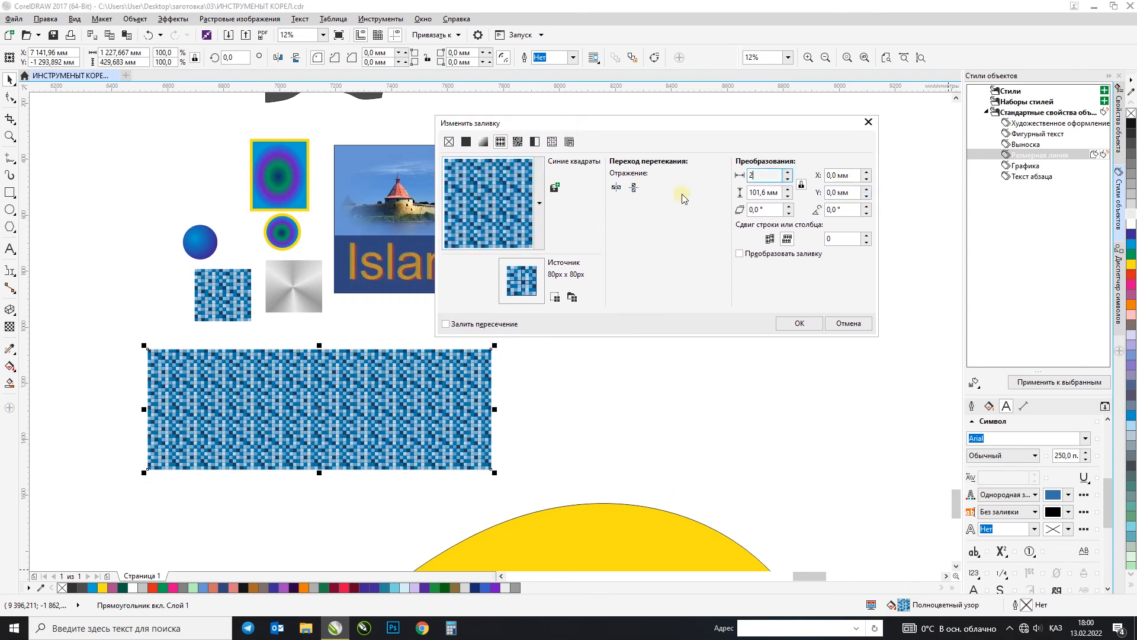
{"action": "left_click_drag", "start_coordinate": [781, 193], "coordinate": [744, 193]}
{"action": "type", "text": "200200"}
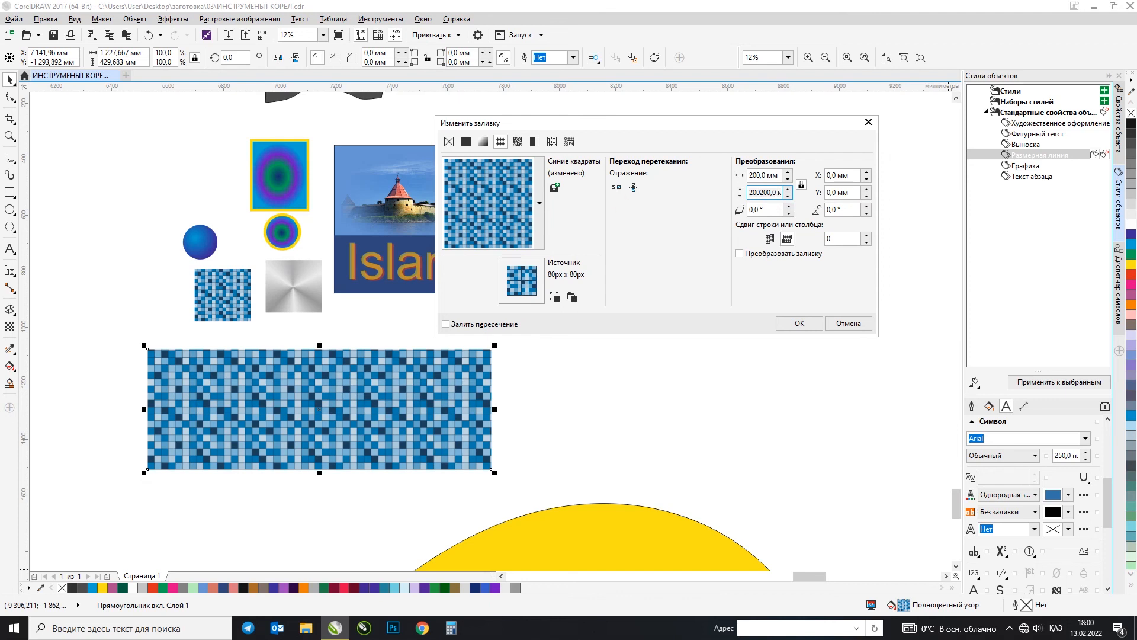
{"action": "key", "text": "Return"}
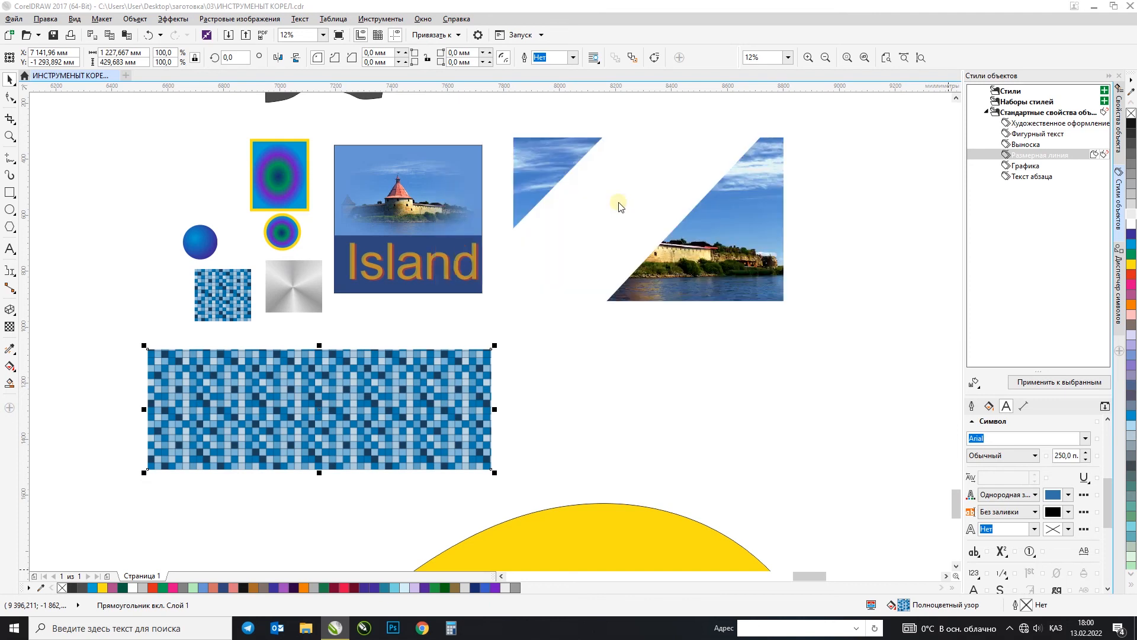
Step: Set the wide rectangle's pattern tile size to 500 mm wide and 500 mm high
{"action": "double_click", "coordinate": [893, 603]}
{"action": "left_click_drag", "start_coordinate": [687, 277], "coordinate": [606, 287]}
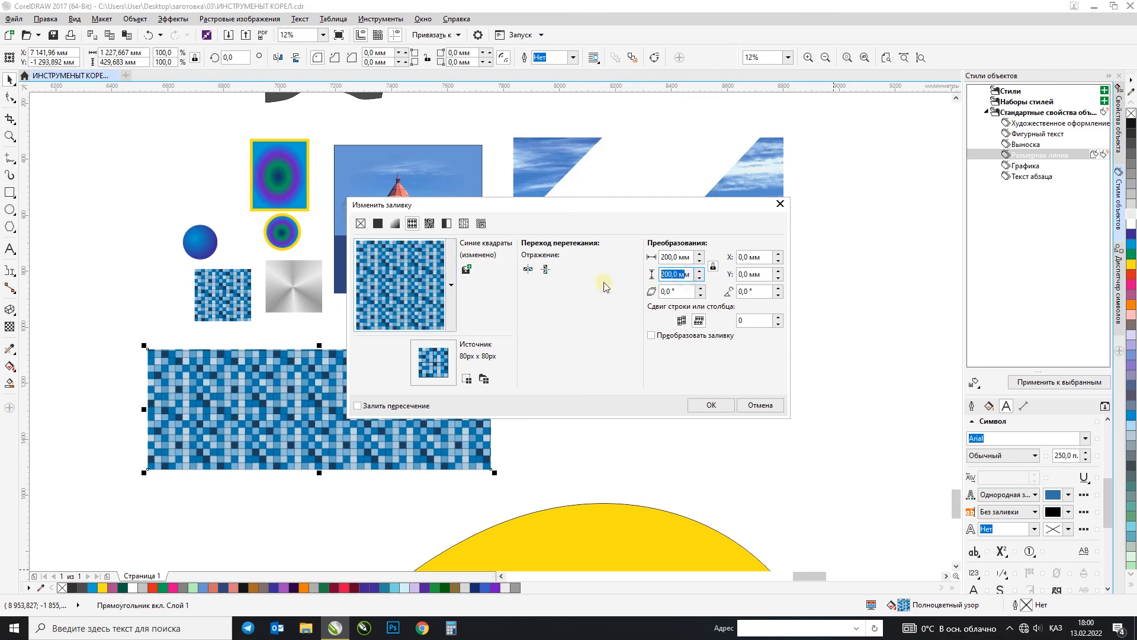
{"action": "type", "text": "500"}
{"action": "left_click_drag", "start_coordinate": [681, 257], "coordinate": [611, 272]}
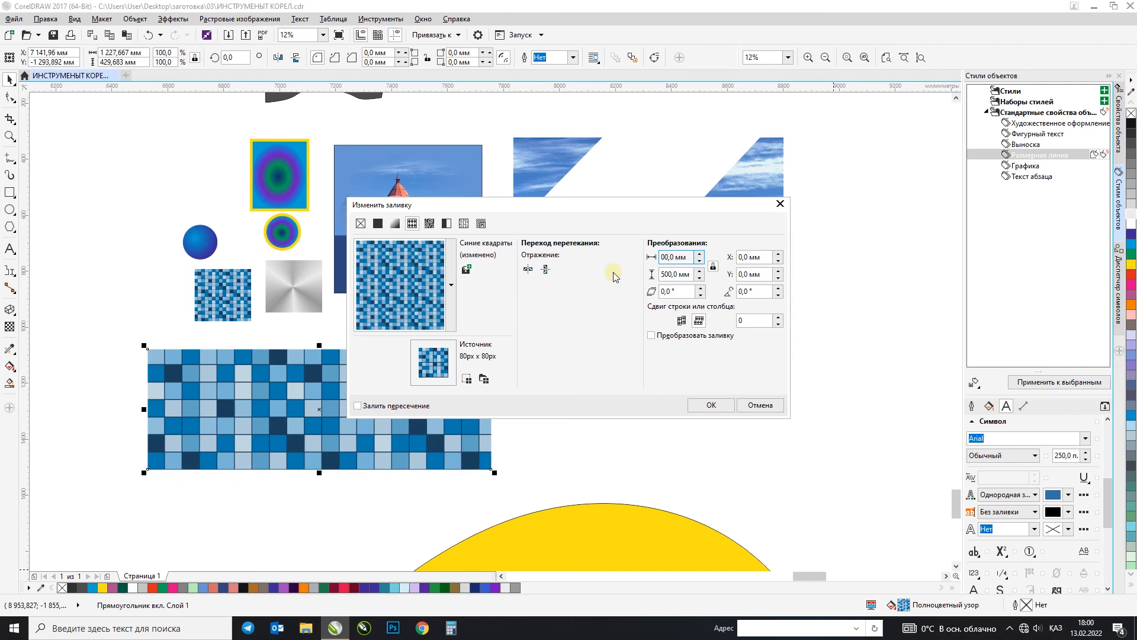
{"action": "key", "text": "Return"}
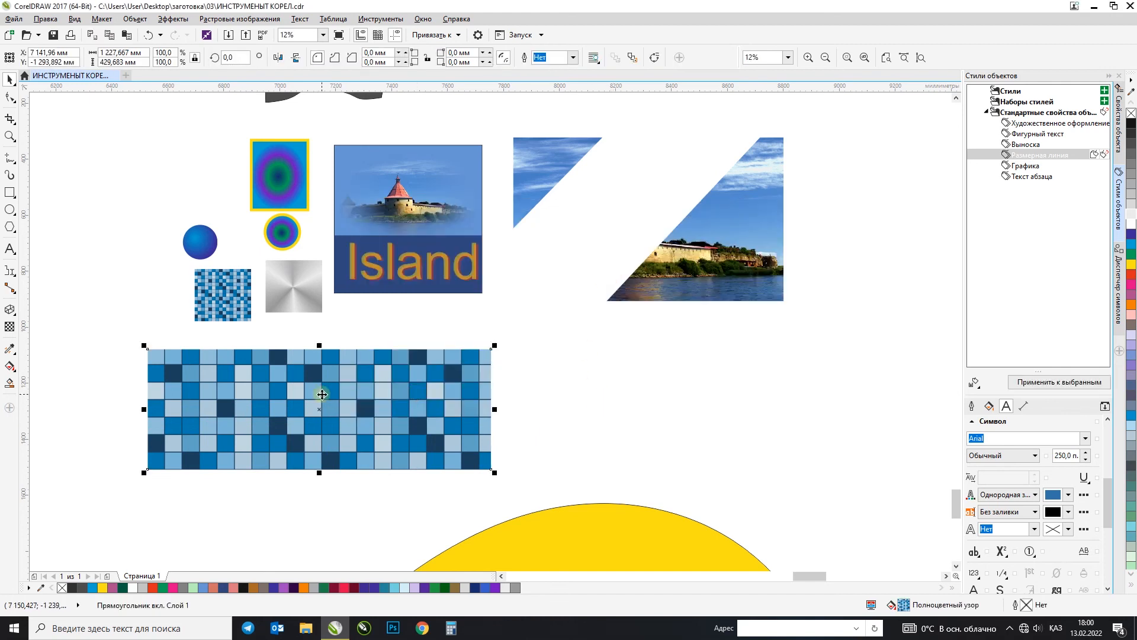
{"action": "scroll", "coordinate": [332, 391], "scroll_direction": "up", "scroll_amount": 3}
{"action": "scroll", "coordinate": [399, 303], "scroll_direction": "down", "scroll_amount": 5}
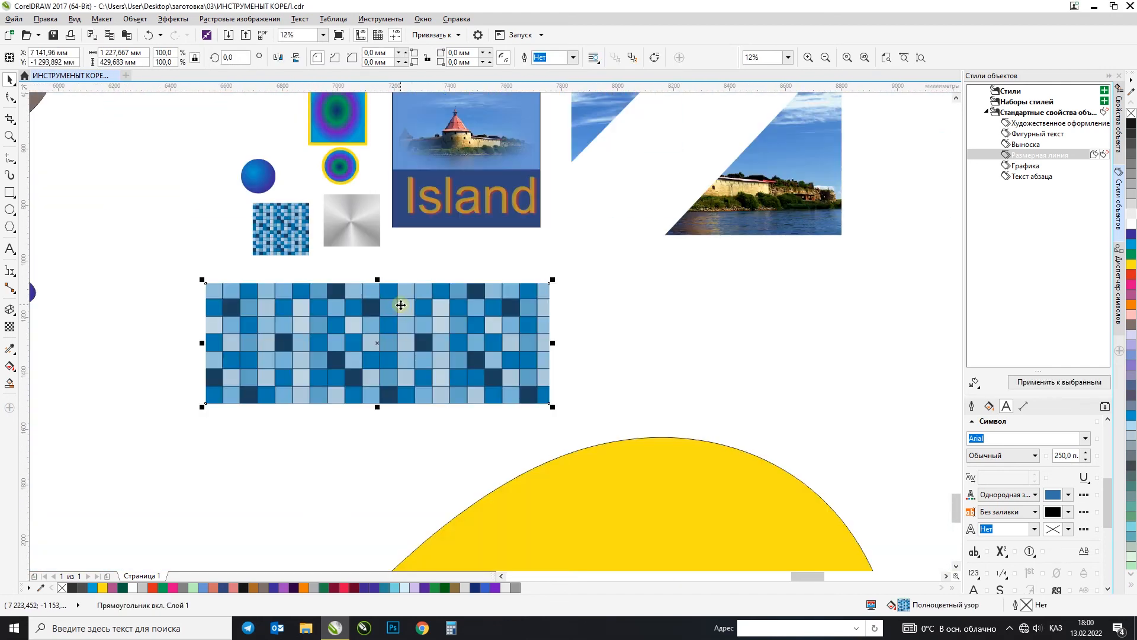
{"action": "left_click", "coordinate": [10, 385]}
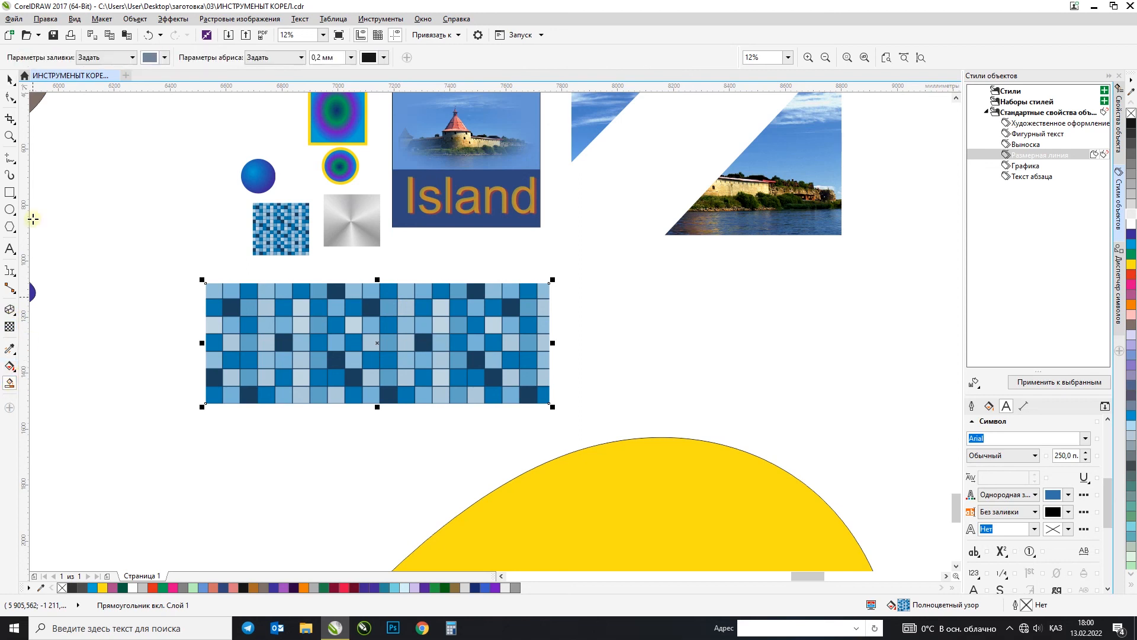
{"action": "left_click", "coordinate": [10, 79]}
Step: Smart-fill the inner triangle, face and contour of the letter A in the gradient-outlined APORT MALL lettering with blue-grey
{"action": "key", "text": "F4"}
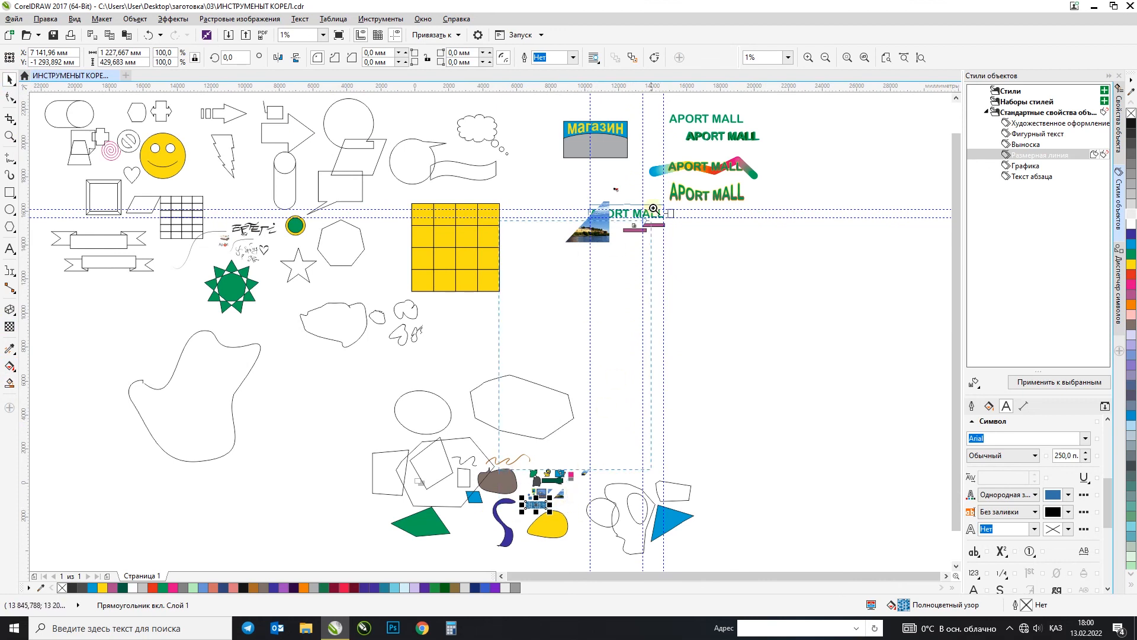
{"action": "left_click_drag", "start_coordinate": [499, 470], "coordinate": [768, 133]}
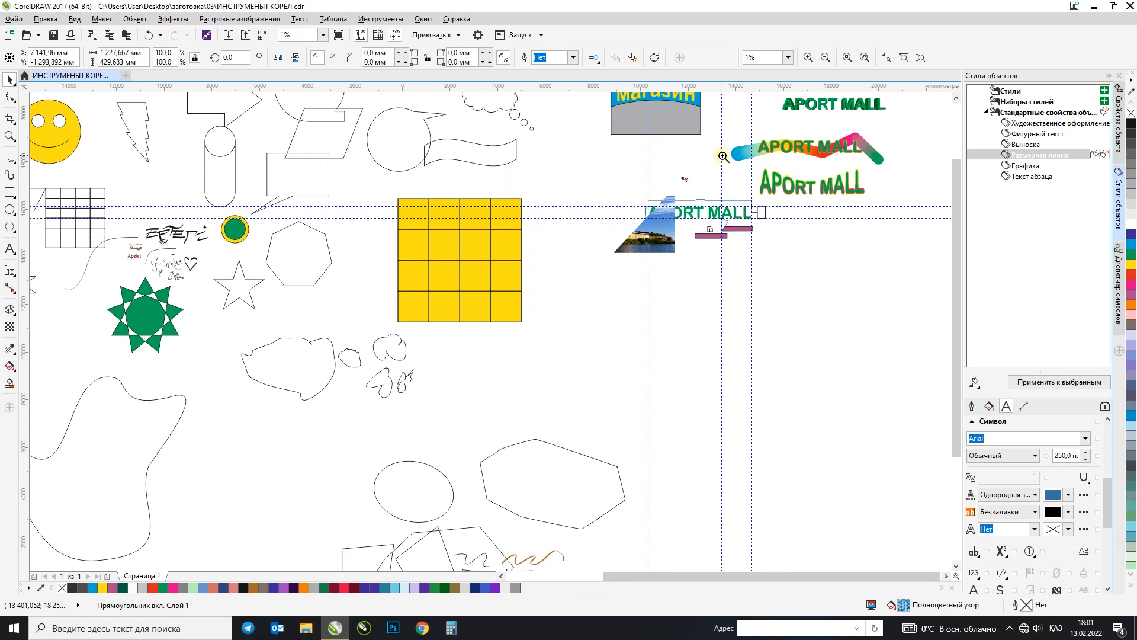
{"action": "left_click_drag", "start_coordinate": [892, 221], "coordinate": [781, 185]}
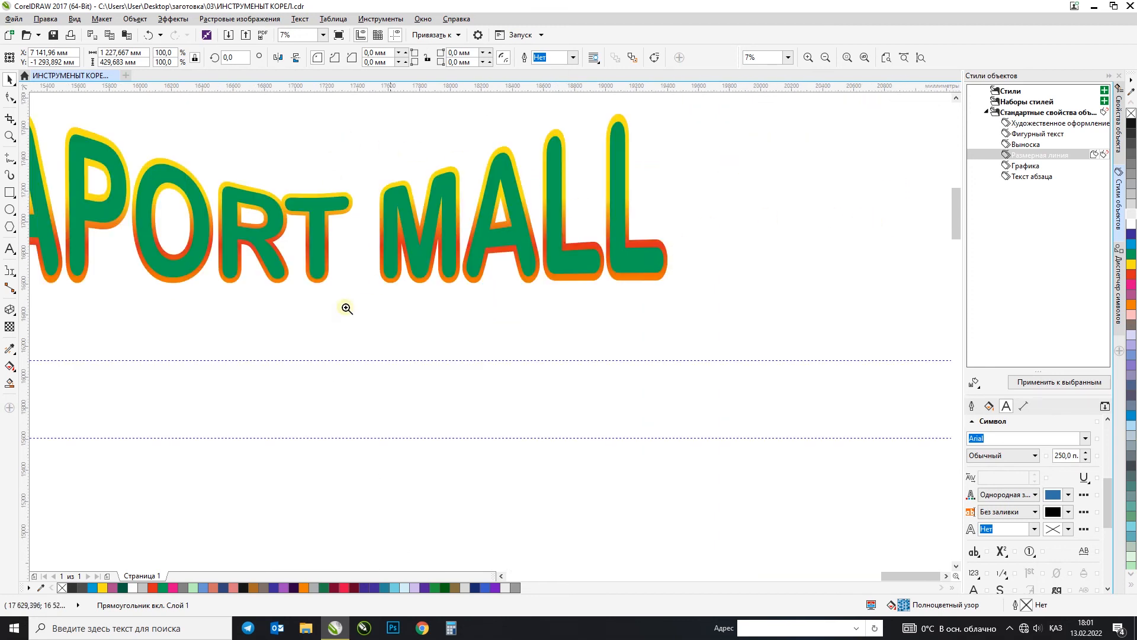
{"action": "left_click_drag", "start_coordinate": [313, 325], "coordinate": [747, 109]}
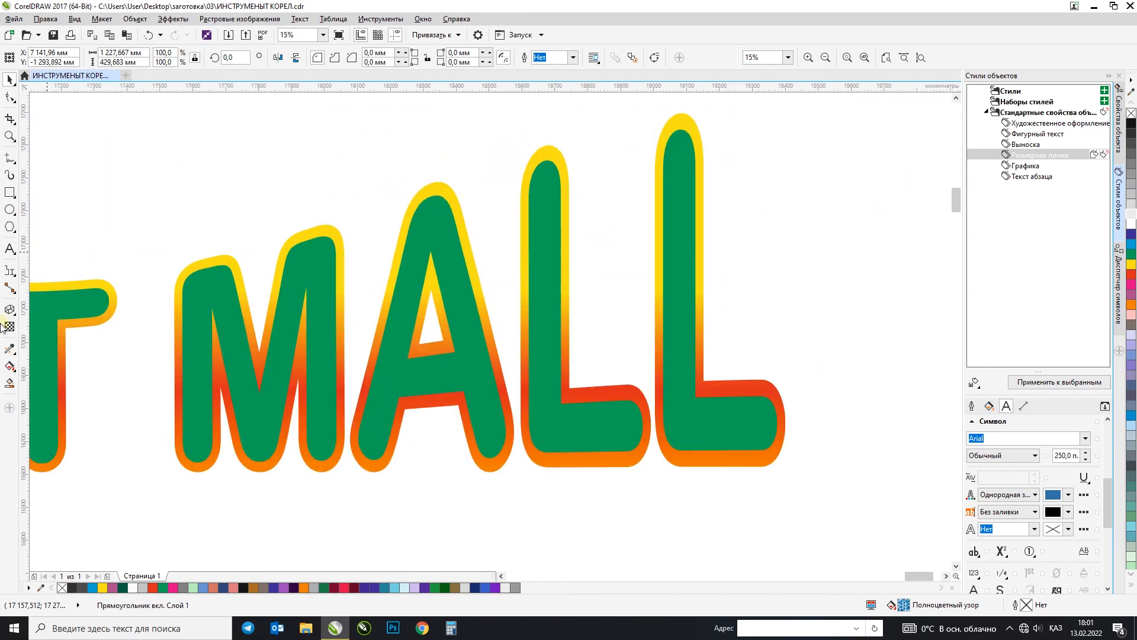
{"action": "left_click", "coordinate": [12, 382]}
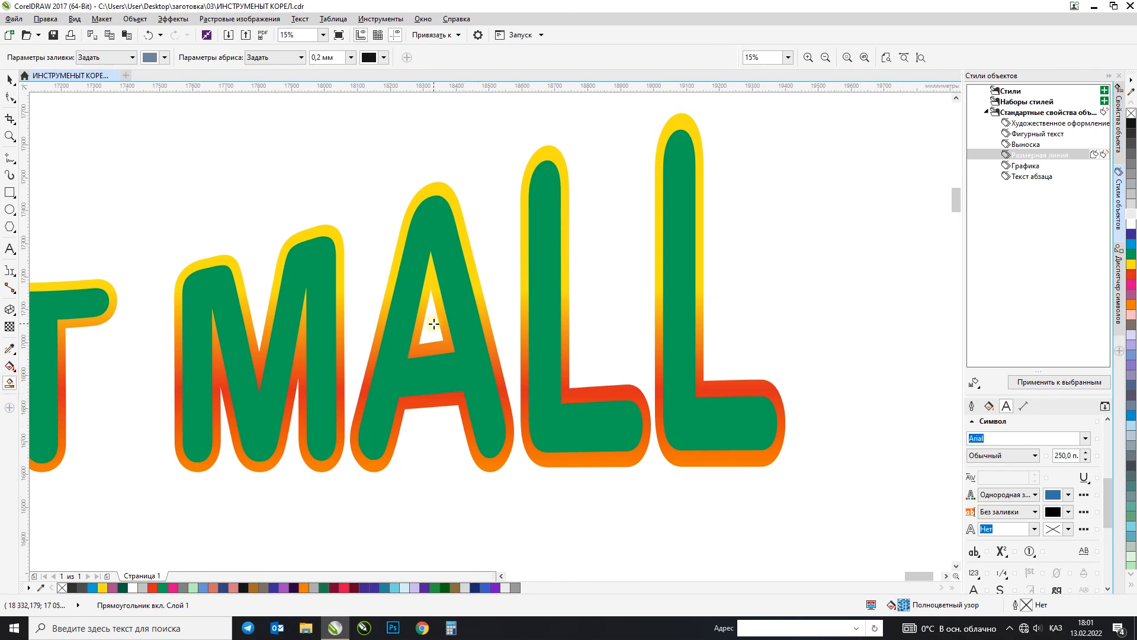
{"action": "left_click", "coordinate": [10, 370]}
{"action": "left_click", "coordinate": [10, 383]}
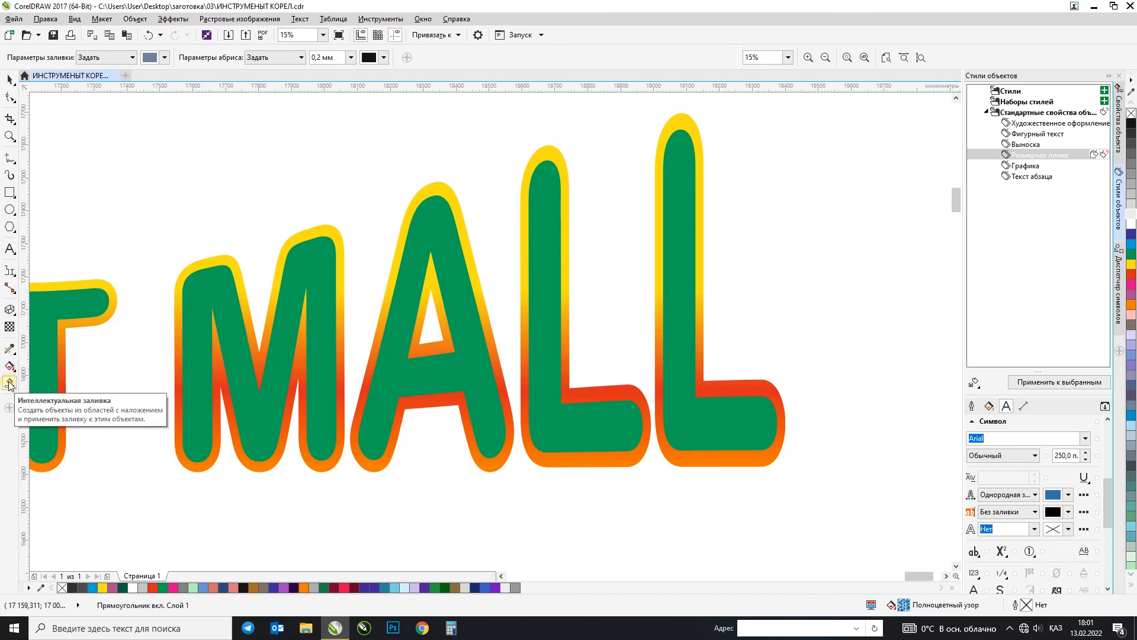
{"action": "left_click", "coordinate": [433, 331]}
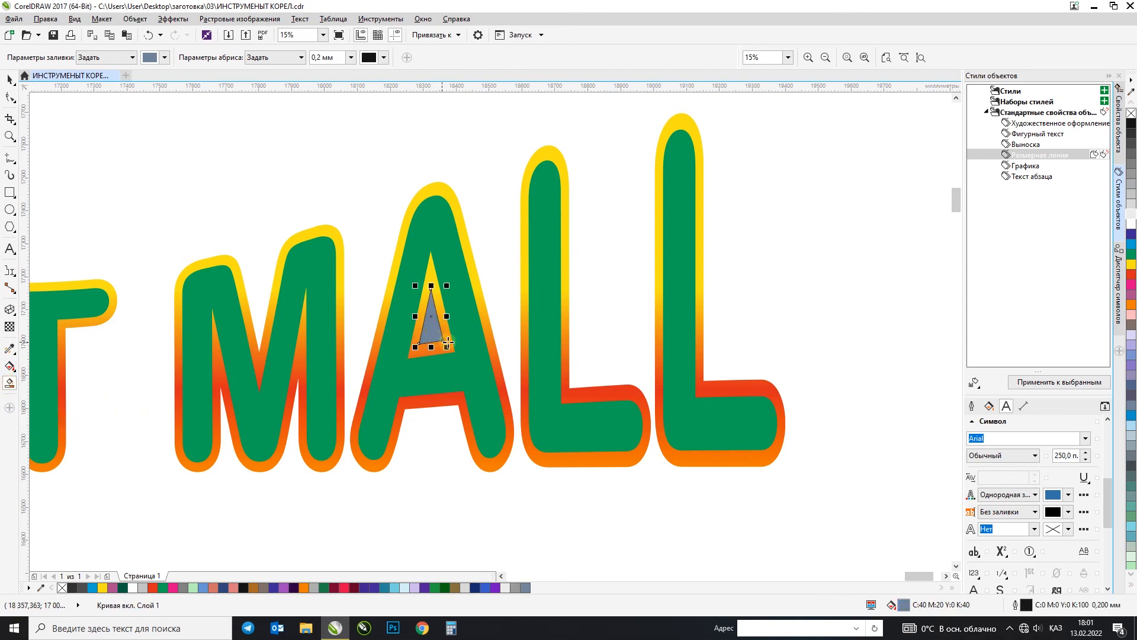
{"action": "left_click", "coordinate": [482, 327]}
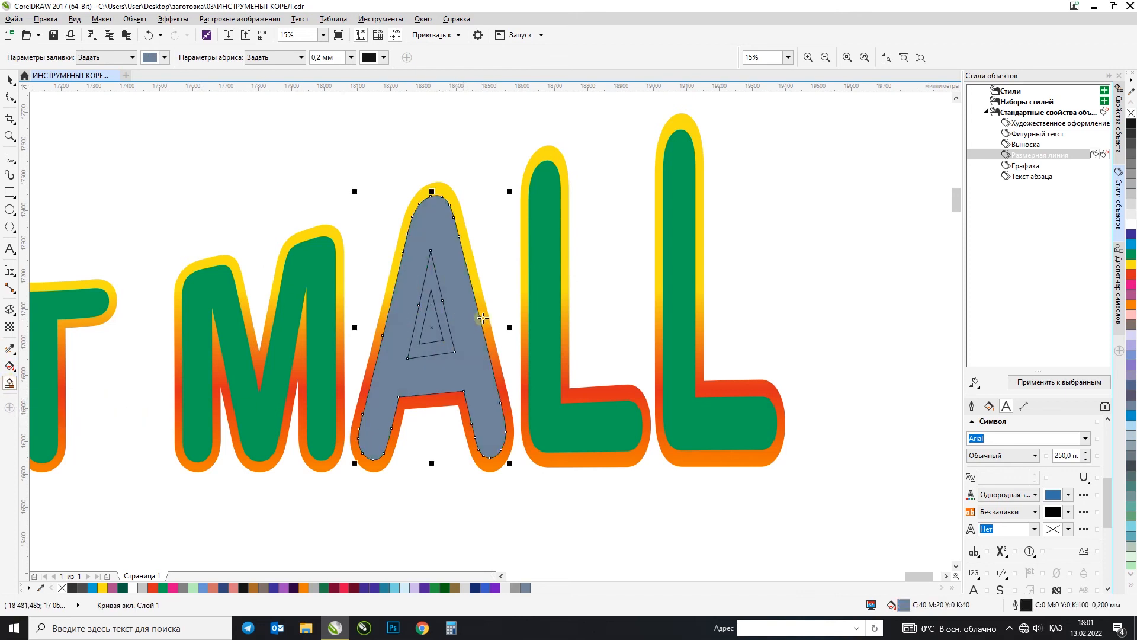
{"action": "left_click", "coordinate": [483, 318]}
Step: Try moving the letter A's smart-filled contour past the end of the word, and undo the move and the smart fills
{"action": "left_click", "coordinate": [10, 78]}
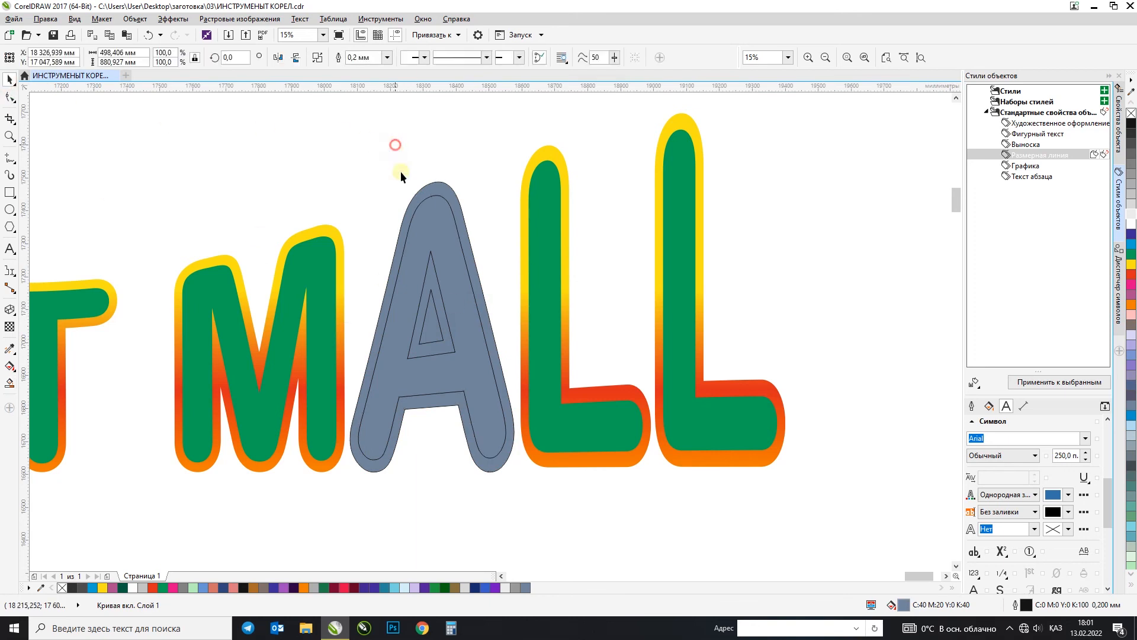
{"action": "left_click_drag", "start_coordinate": [444, 186], "coordinate": [829, 178]}
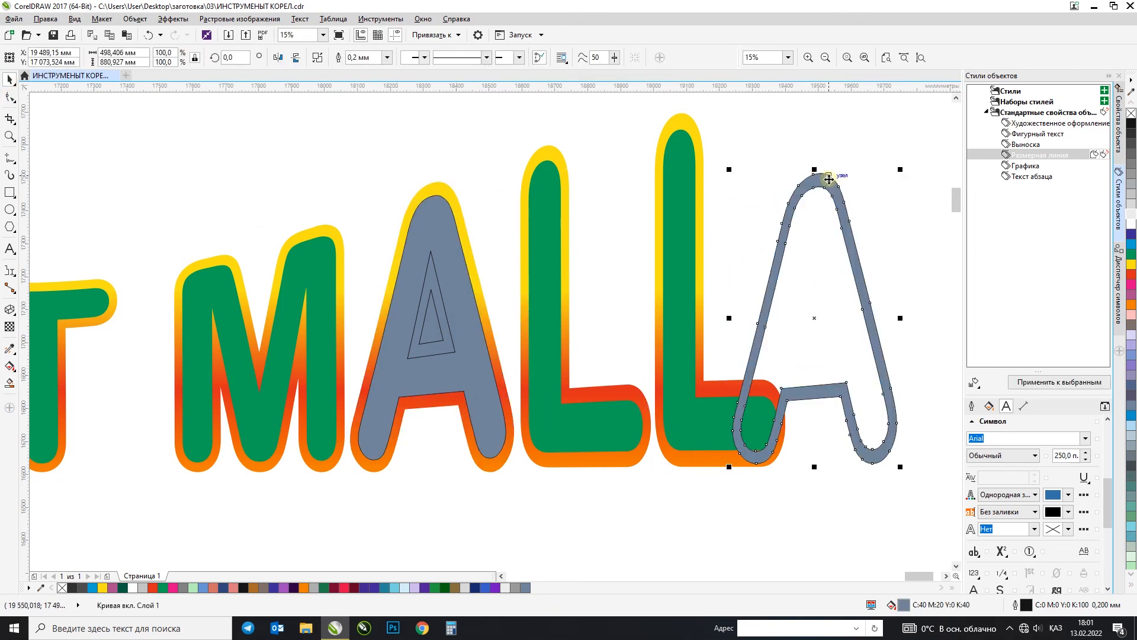
{"action": "key", "text": "ctrl+z"}
{"action": "key", "text": "ctrl+z"}
{"action": "key", "text": "ctrl+z"}
{"action": "key", "text": "ctrl+z"}
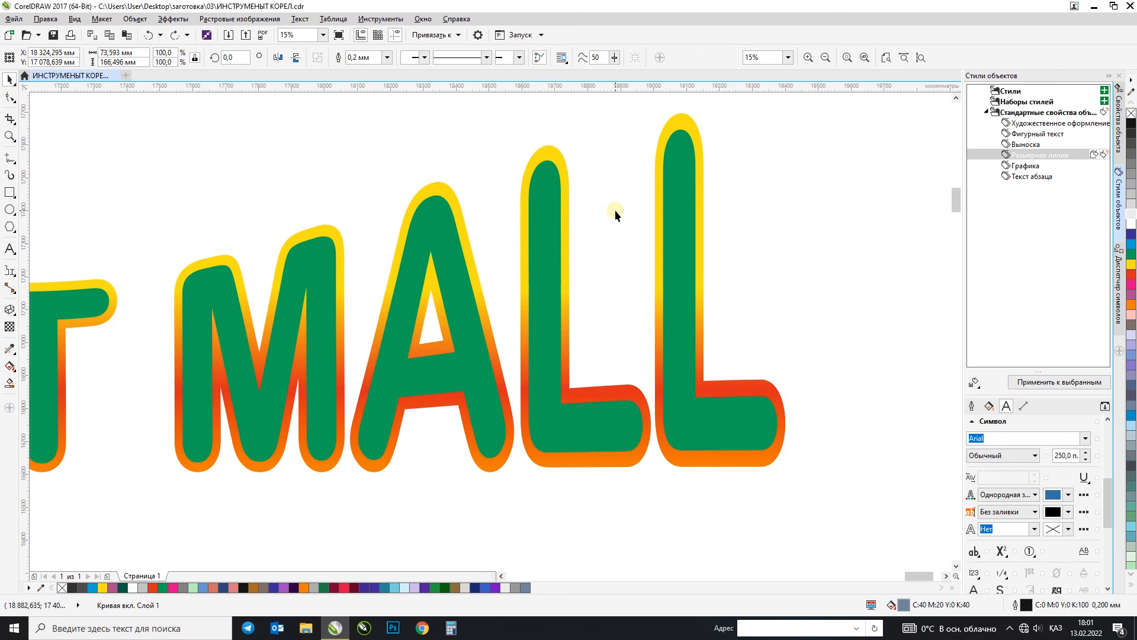
Step: Smart-fill the three upper points of the green nine-pointed star and the four white gaps adjoining them with blue-grey
{"action": "scroll", "coordinate": [624, 238], "scroll_direction": "down", "scroll_amount": 2}
{"action": "key", "text": "F4"}
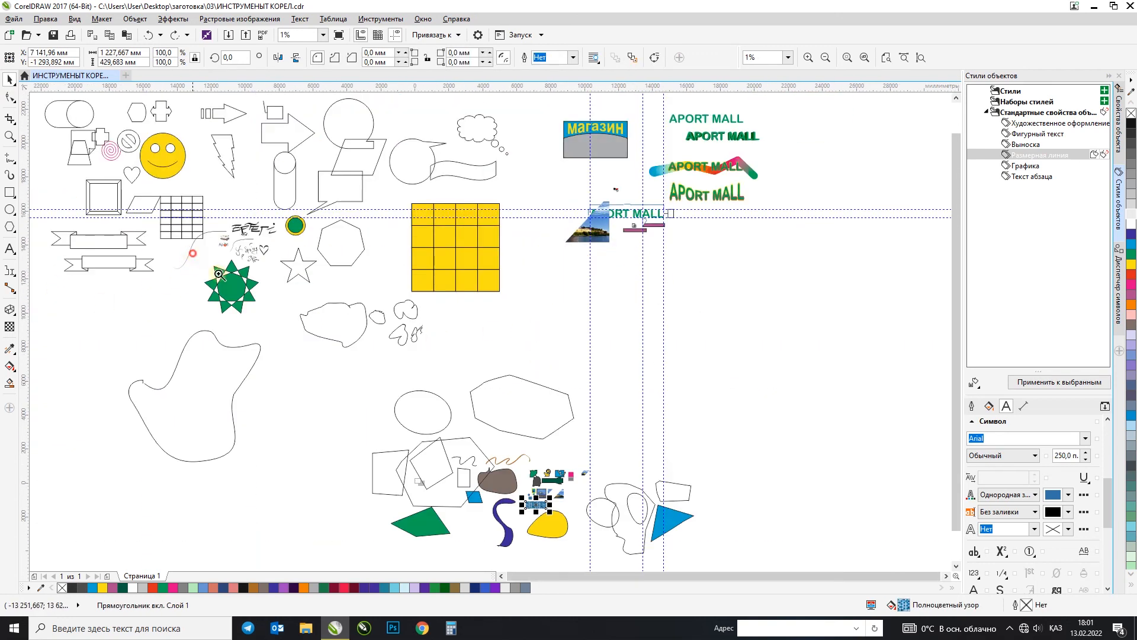
{"action": "left_click_drag", "start_coordinate": [192, 253], "coordinate": [297, 323]}
{"action": "left_click", "coordinate": [276, 262]}
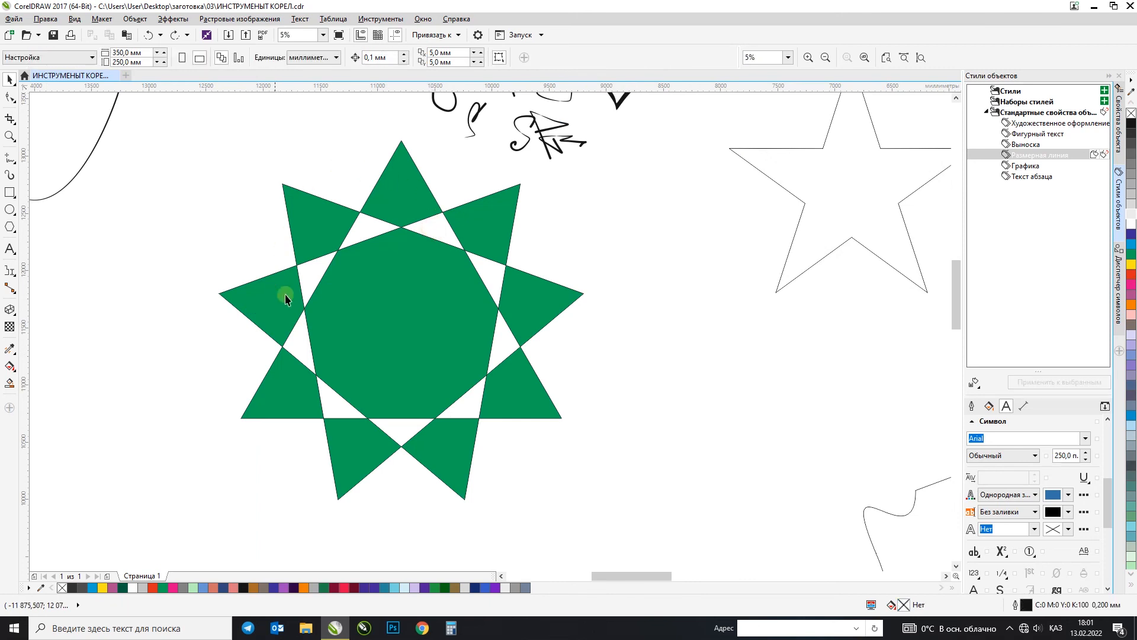
{"action": "left_click_drag", "start_coordinate": [401, 183], "coordinate": [404, 217]}
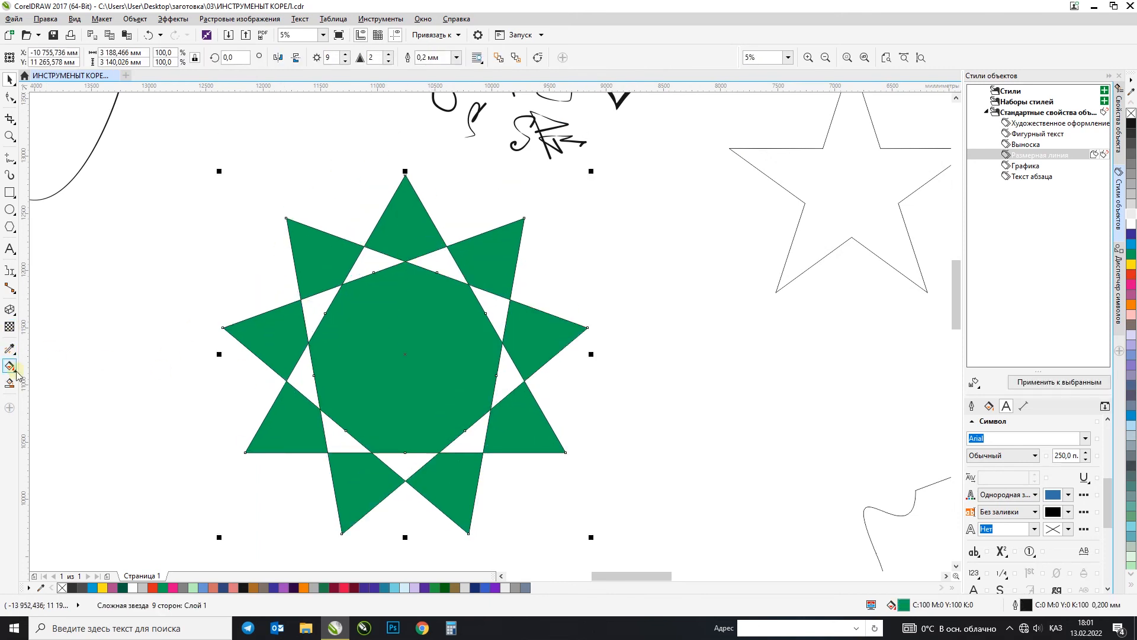
{"action": "left_click", "coordinate": [10, 383]}
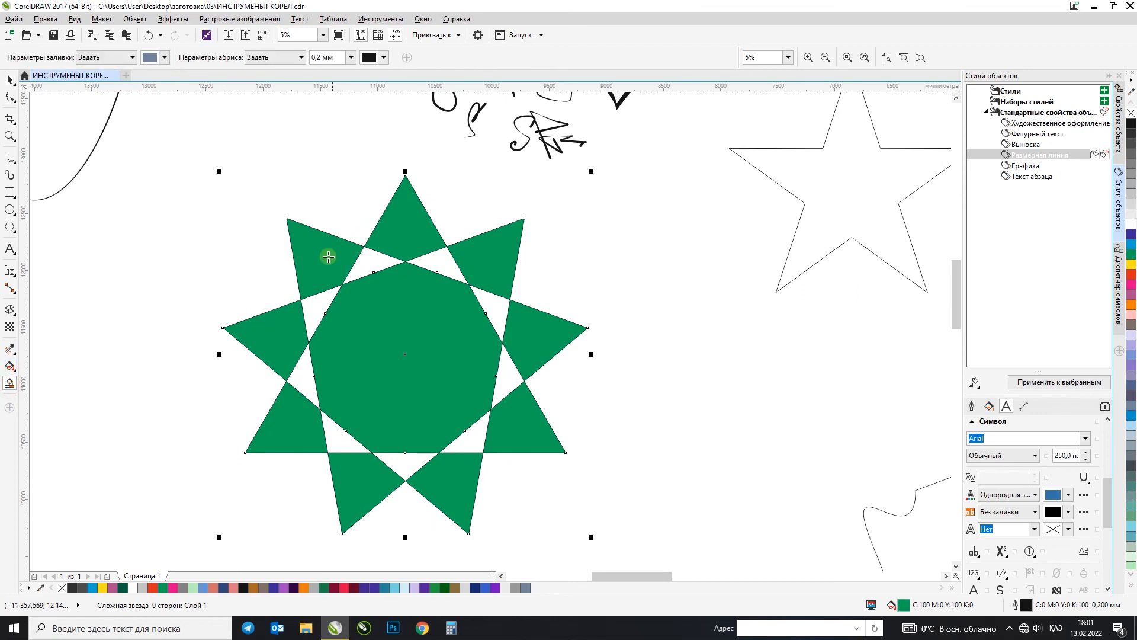
{"action": "left_click", "coordinate": [330, 256]}
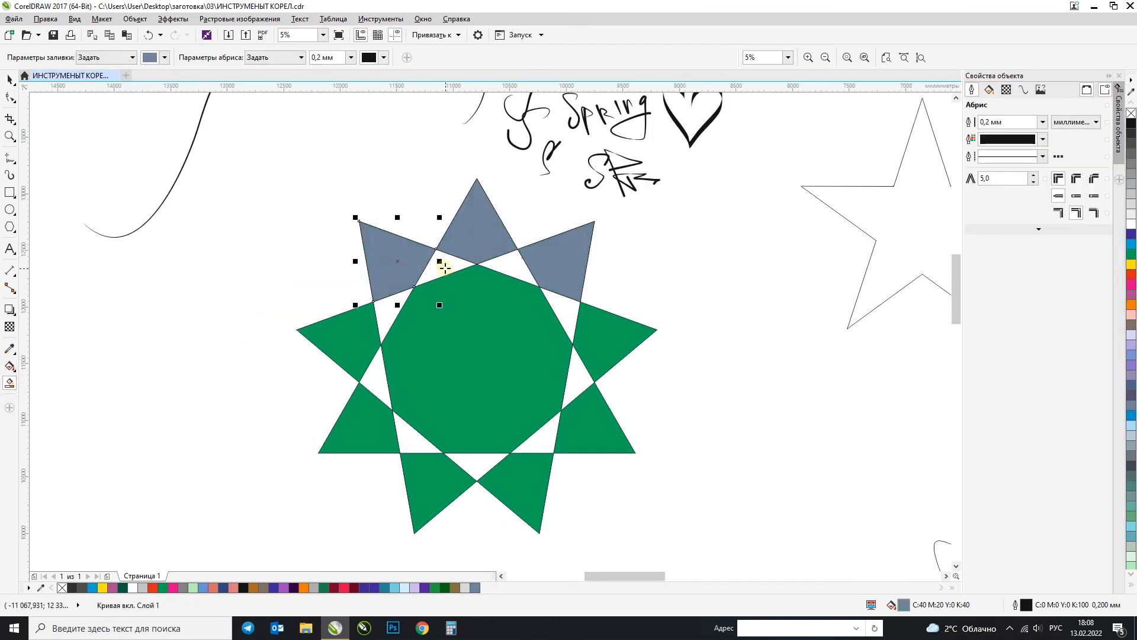
{"action": "left_click", "coordinate": [446, 265]}
{"action": "left_click", "coordinate": [499, 261]}
{"action": "left_click", "coordinate": [566, 313]}
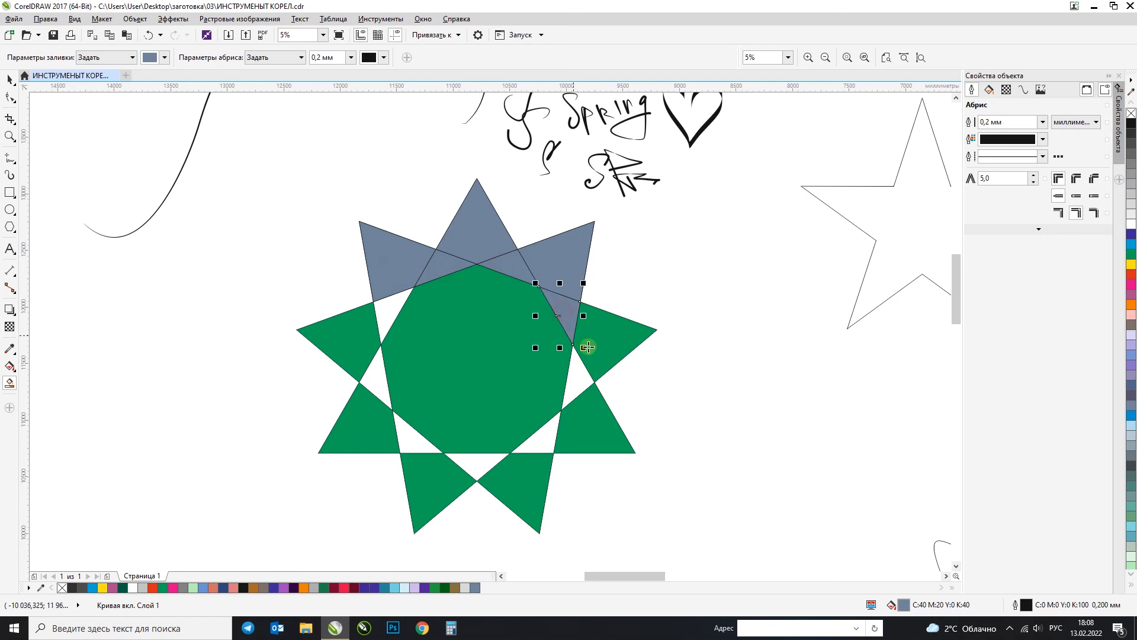
{"action": "left_click", "coordinate": [384, 312]}
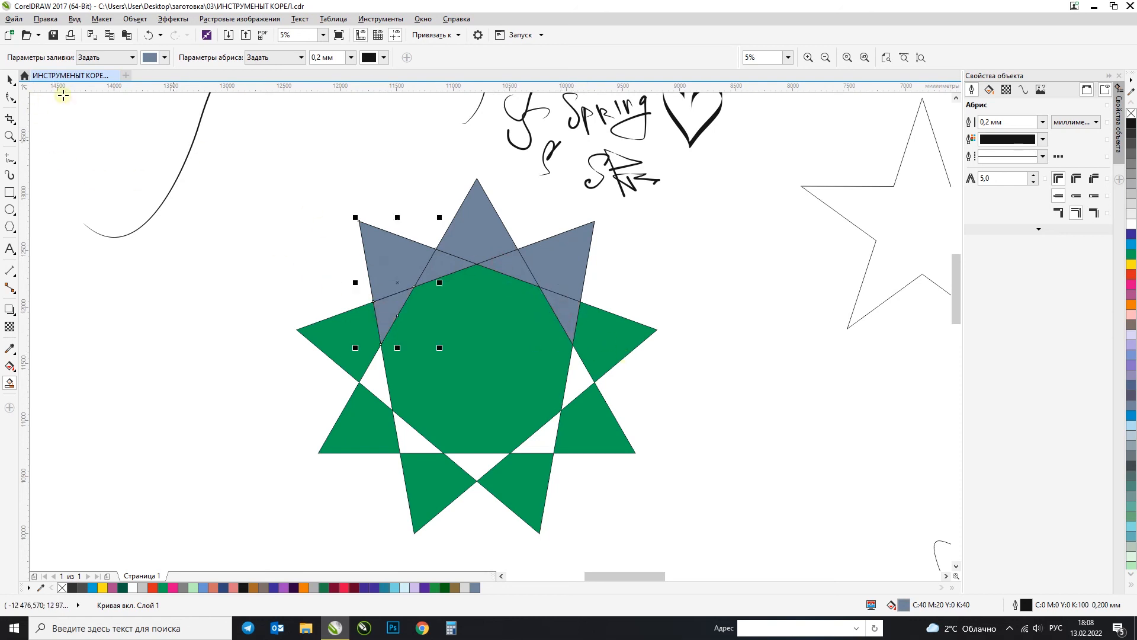
Step: Move all the blue-grey smart-filled pieces off the star to the empty area at its lower right and weld them
{"action": "left_click", "coordinate": [10, 79]}
{"action": "left_click_drag", "start_coordinate": [281, 164], "coordinate": [643, 375]}
{"action": "left_click_drag", "start_coordinate": [510, 254], "coordinate": [812, 423]}
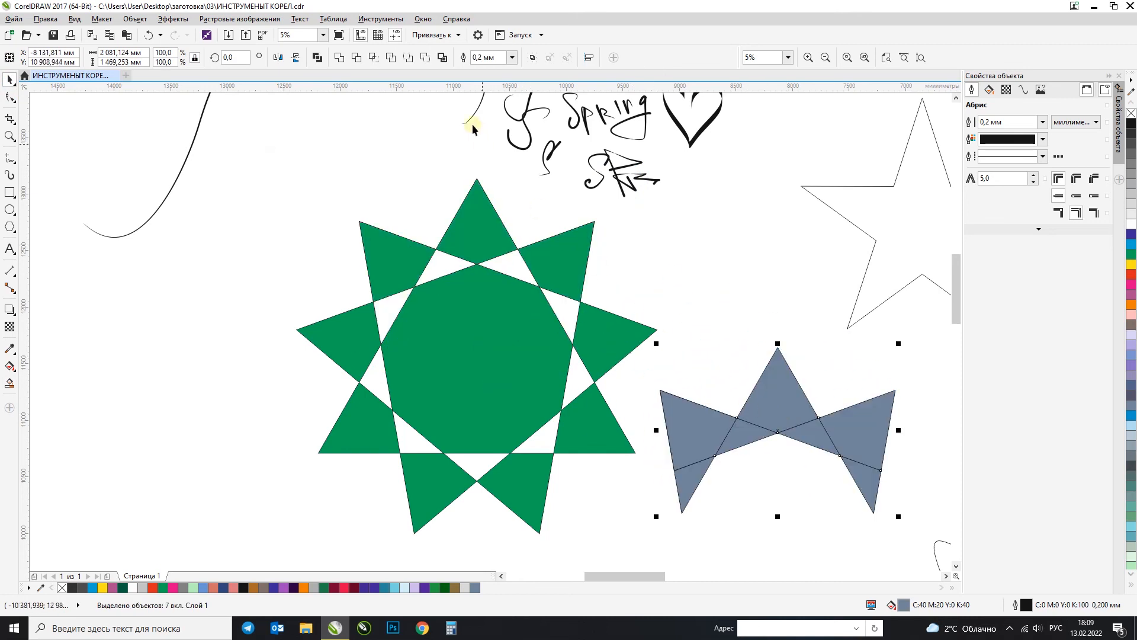
{"action": "left_click", "coordinate": [340, 57]}
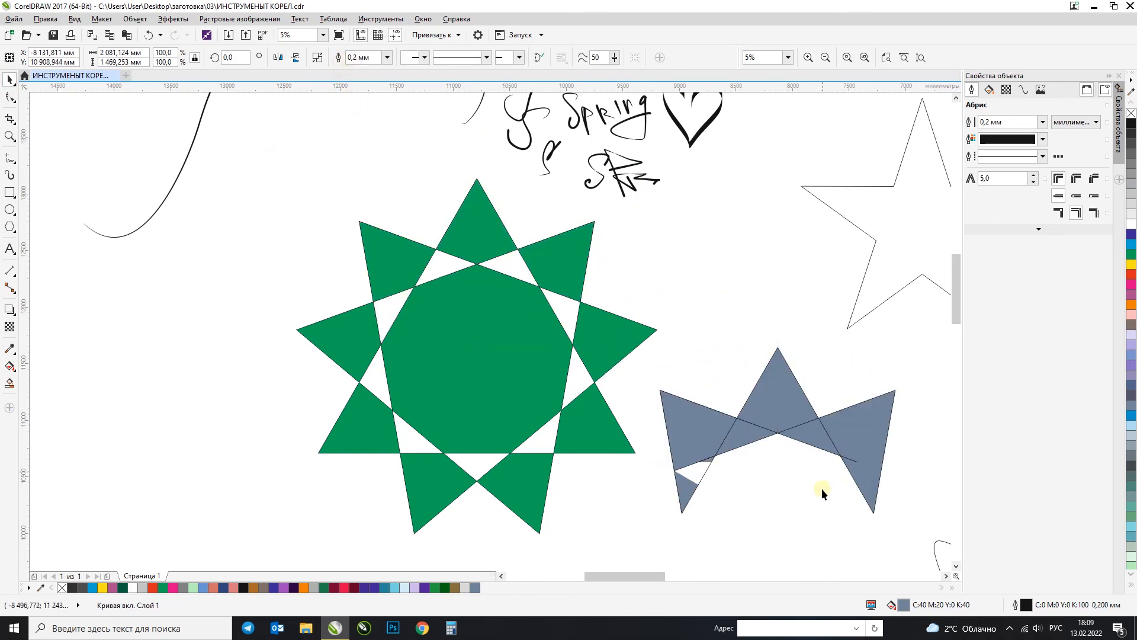
Step: Try reshaping the lower inner edge of the blue-grey shape's left wing by moving its nodes
{"action": "left_click", "coordinate": [800, 510]}
{"action": "key", "text": "F10"}
{"action": "left_click", "coordinate": [699, 465]}
{"action": "double_click", "coordinate": [699, 463]}
{"action": "left_click_drag", "start_coordinate": [699, 463], "coordinate": [696, 440]}
{"action": "key", "text": "space"}
{"action": "left_click_drag", "start_coordinate": [920, 318], "coordinate": [609, 549]}
{"action": "key", "text": "F10"}
{"action": "scroll", "coordinate": [705, 479], "scroll_direction": "up", "scroll_amount": 3}
{"action": "left_click_drag", "start_coordinate": [726, 382], "coordinate": [728, 451]}
{"action": "key", "text": "space"}
{"action": "scroll", "coordinate": [580, 403], "scroll_direction": "down", "scroll_amount": 2}
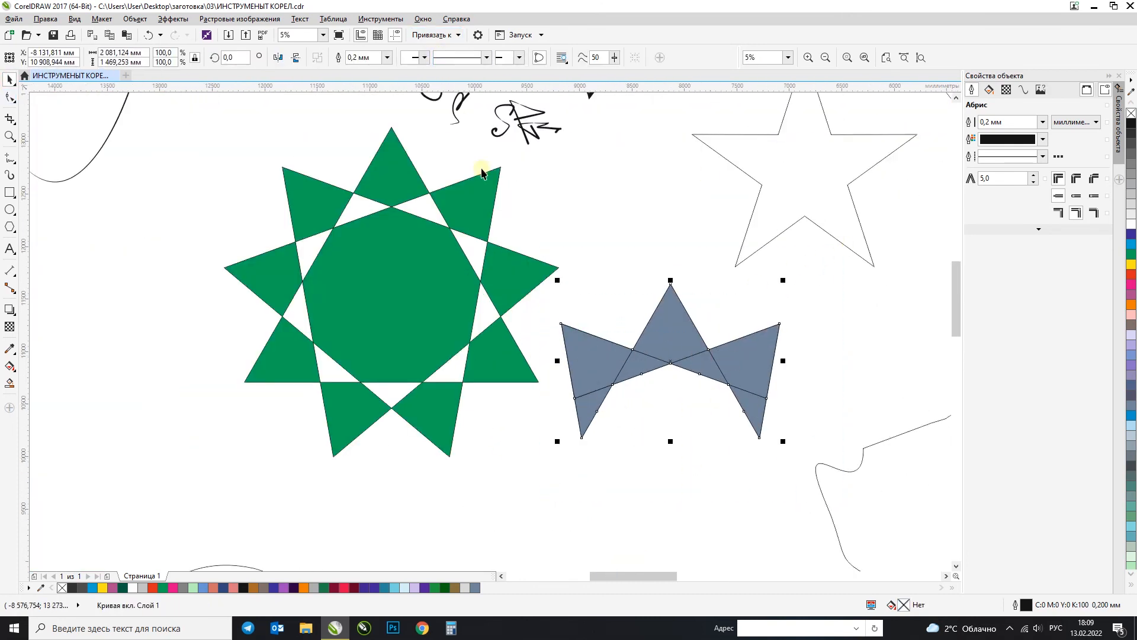
Step: Move the blue-grey crown shape aside and delete the leftover pieces beside the star
{"action": "left_click_drag", "start_coordinate": [671, 362], "coordinate": [626, 487]}
{"action": "left_click_drag", "start_coordinate": [782, 480], "coordinate": [515, 228]}
{"action": "key", "text": "Delete"}
Step: Place the crown shape back beside the star's lower right and fill it with green
{"action": "left_click", "coordinate": [710, 478]}
{"action": "left_click_drag", "start_coordinate": [709, 479], "coordinate": [768, 348]}
{"action": "left_click", "coordinate": [1131, 254]}
{"action": "left_click", "coordinate": [759, 359]}
{"action": "left_click", "coordinate": [666, 449]}
{"action": "left_click", "coordinate": [427, 272]}
Step: Smart-fill the small fold triangle at the right end of the upper ribbon banner with blue-grey
{"action": "scroll", "coordinate": [325, 368], "scroll_direction": "down", "scroll_amount": 3}
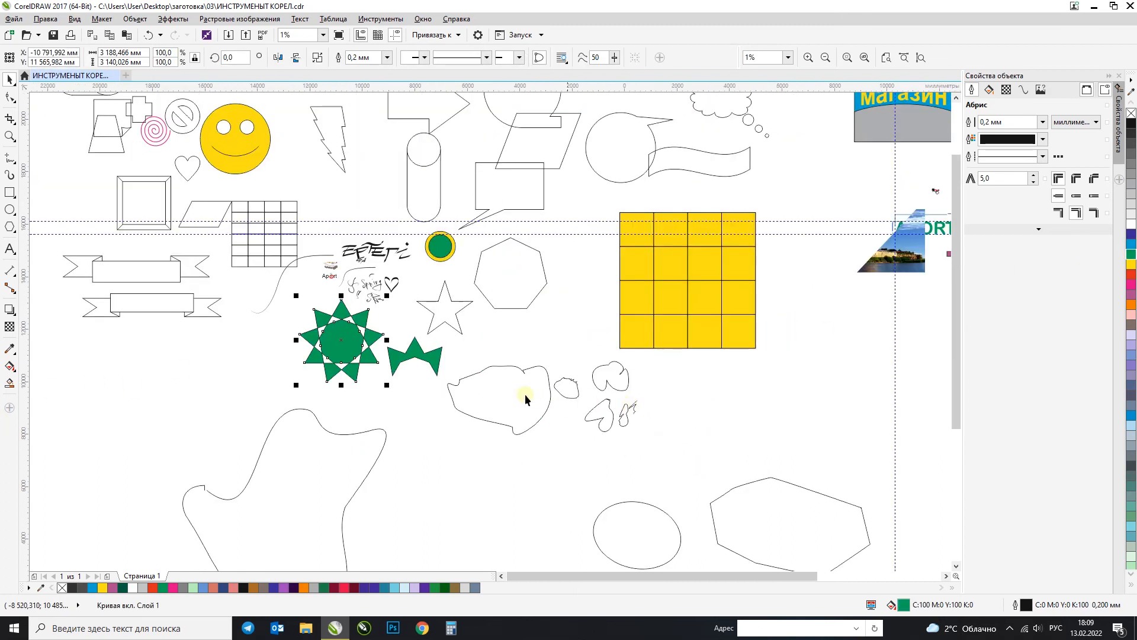
{"action": "scroll", "coordinate": [93, 178], "scroll_direction": "up", "scroll_amount": 3}
{"action": "left_click", "coordinate": [408, 344]}
{"action": "scroll", "coordinate": [370, 332], "scroll_direction": "up", "scroll_amount": 2}
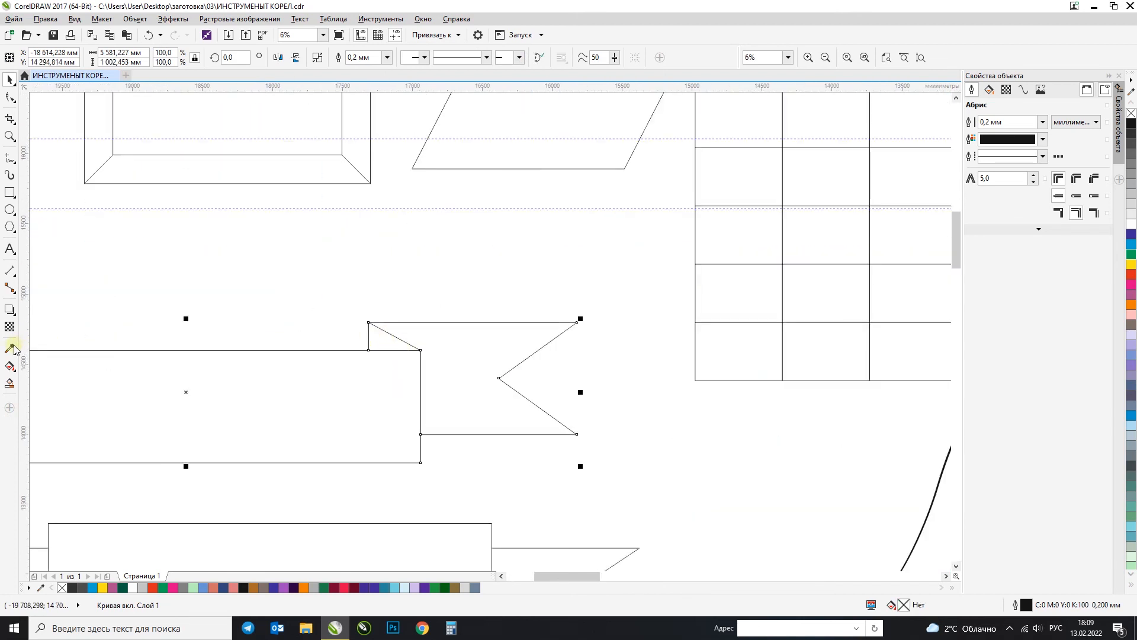
{"action": "left_click", "coordinate": [12, 383]}
{"action": "left_click", "coordinate": [377, 340]}
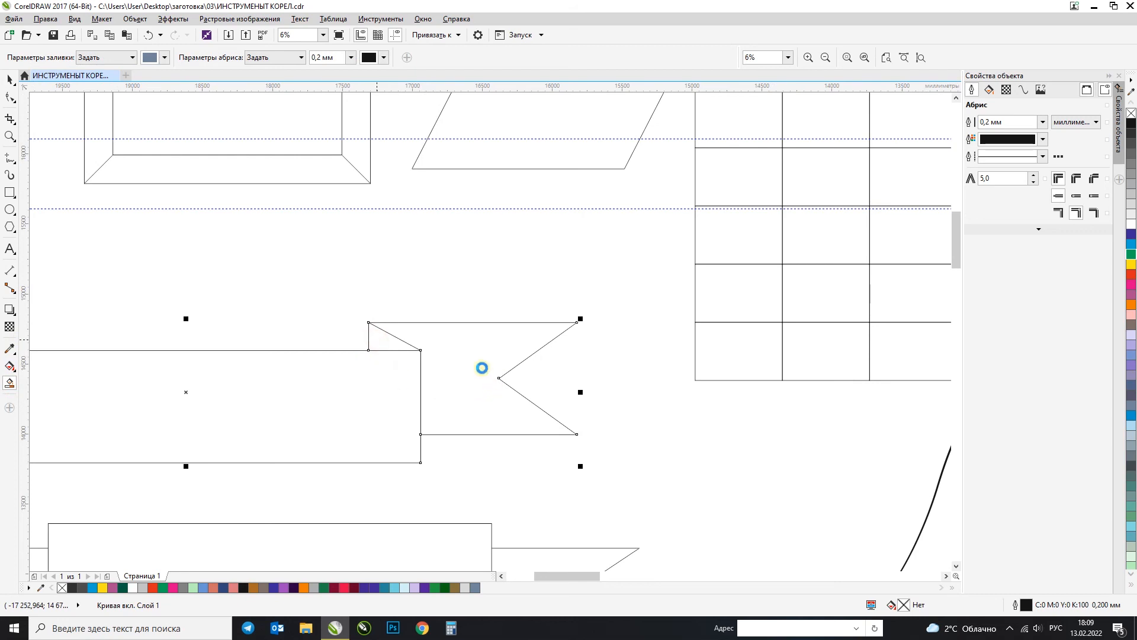
{"action": "left_click", "coordinate": [382, 339]}
{"action": "key", "text": "space"}
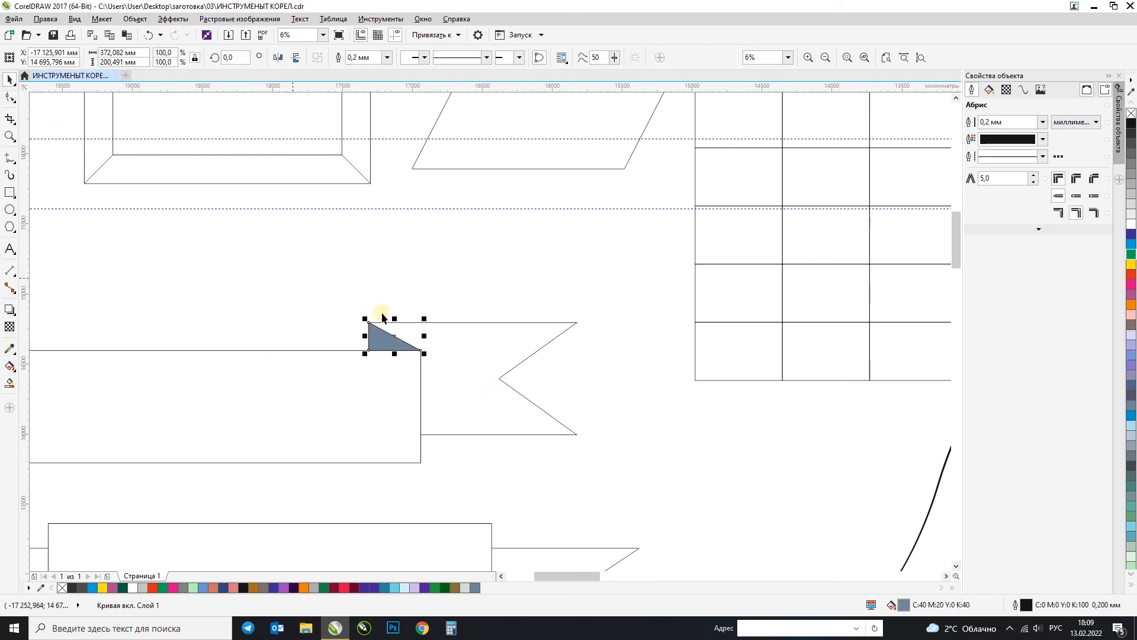
Step: Try moving the filled fold triangle away from the ribbon banner, and undo the move
{"action": "left_click_drag", "start_coordinate": [380, 330], "coordinate": [349, 261]}
{"action": "key", "text": "ctrl+z"}
{"action": "key", "text": "F4"}
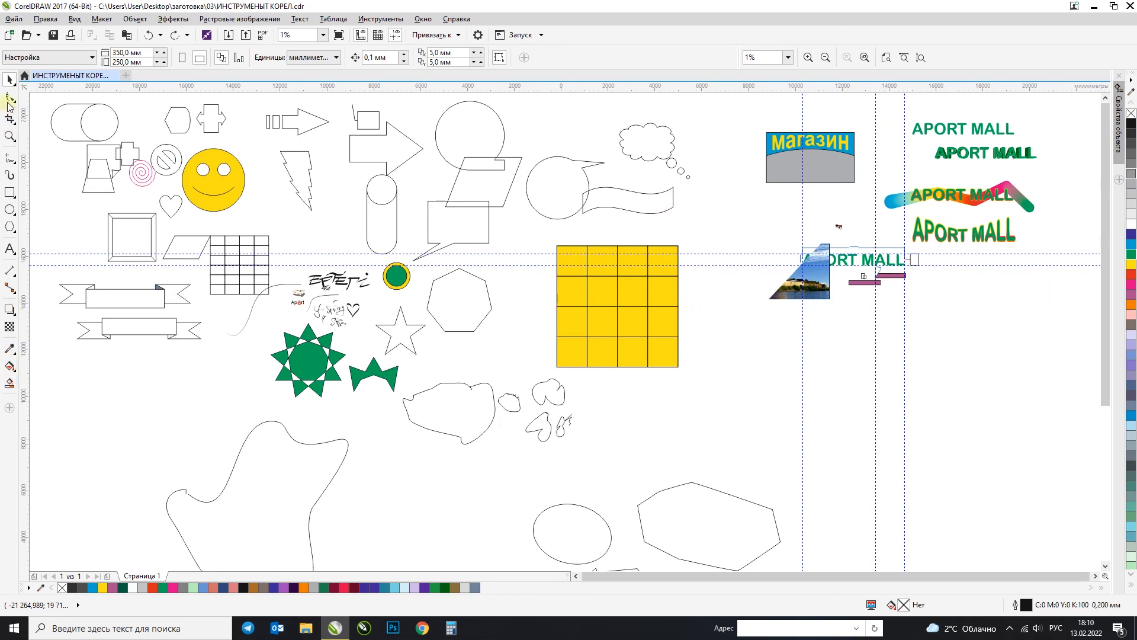
{"action": "key", "text": "ctrl+a"}
{"action": "left_click", "coordinate": [147, 402]}
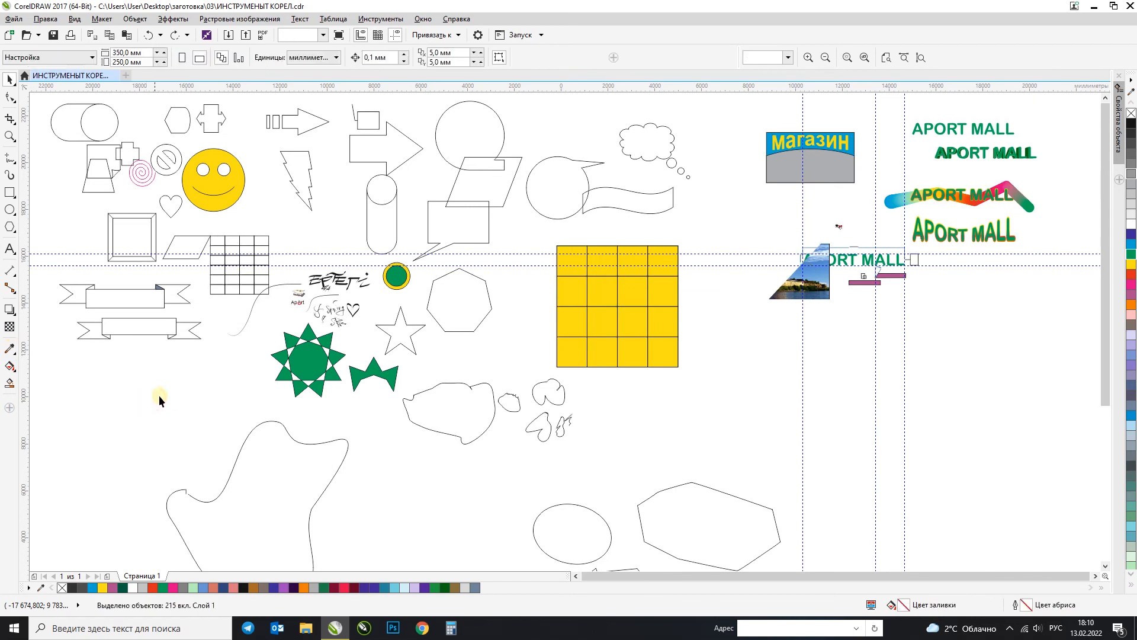
{"action": "key", "text": "F2"}
{"action": "left_click_drag", "start_coordinate": [1058, 108], "coordinate": [715, 348]}
{"action": "key", "text": "F3"}
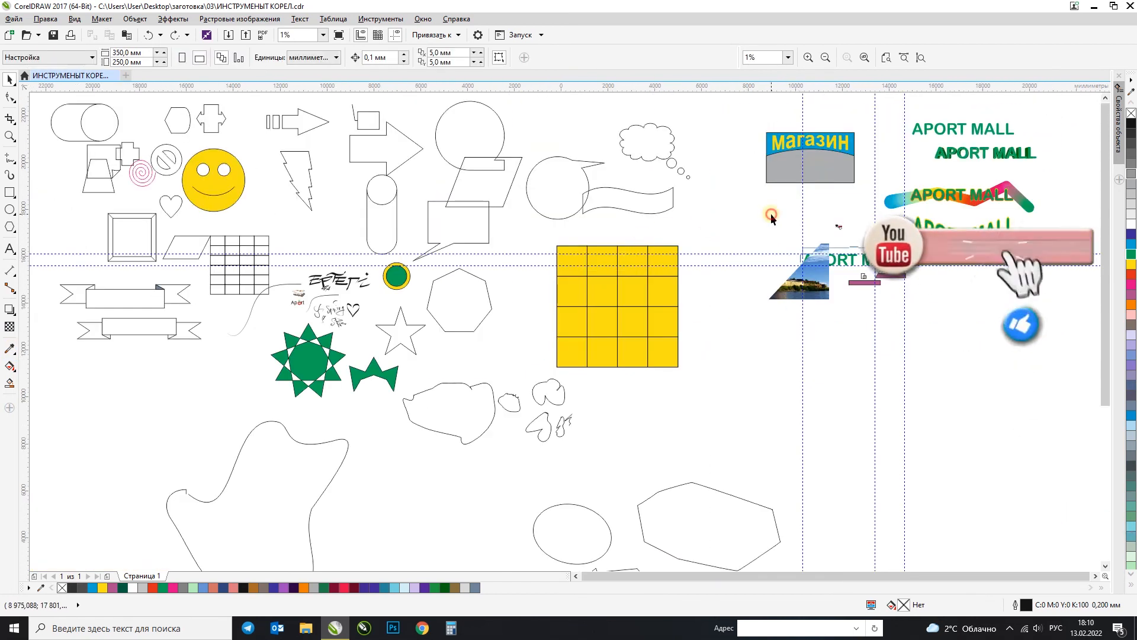